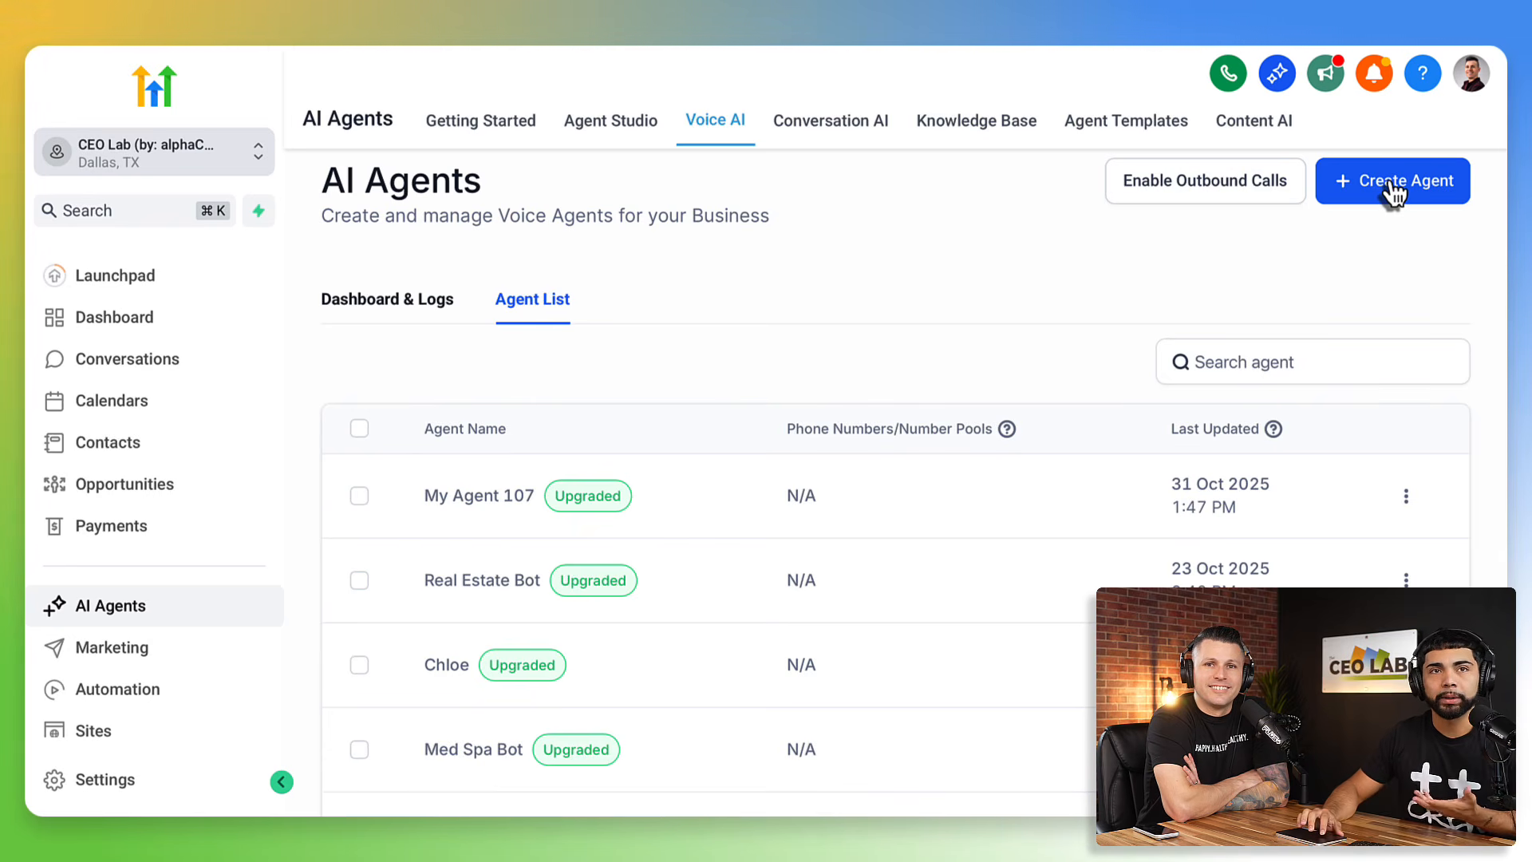
- Choose Create Custom Agent, not a marketplace template, and continue to the Agent Details form
left_click(1392, 191)
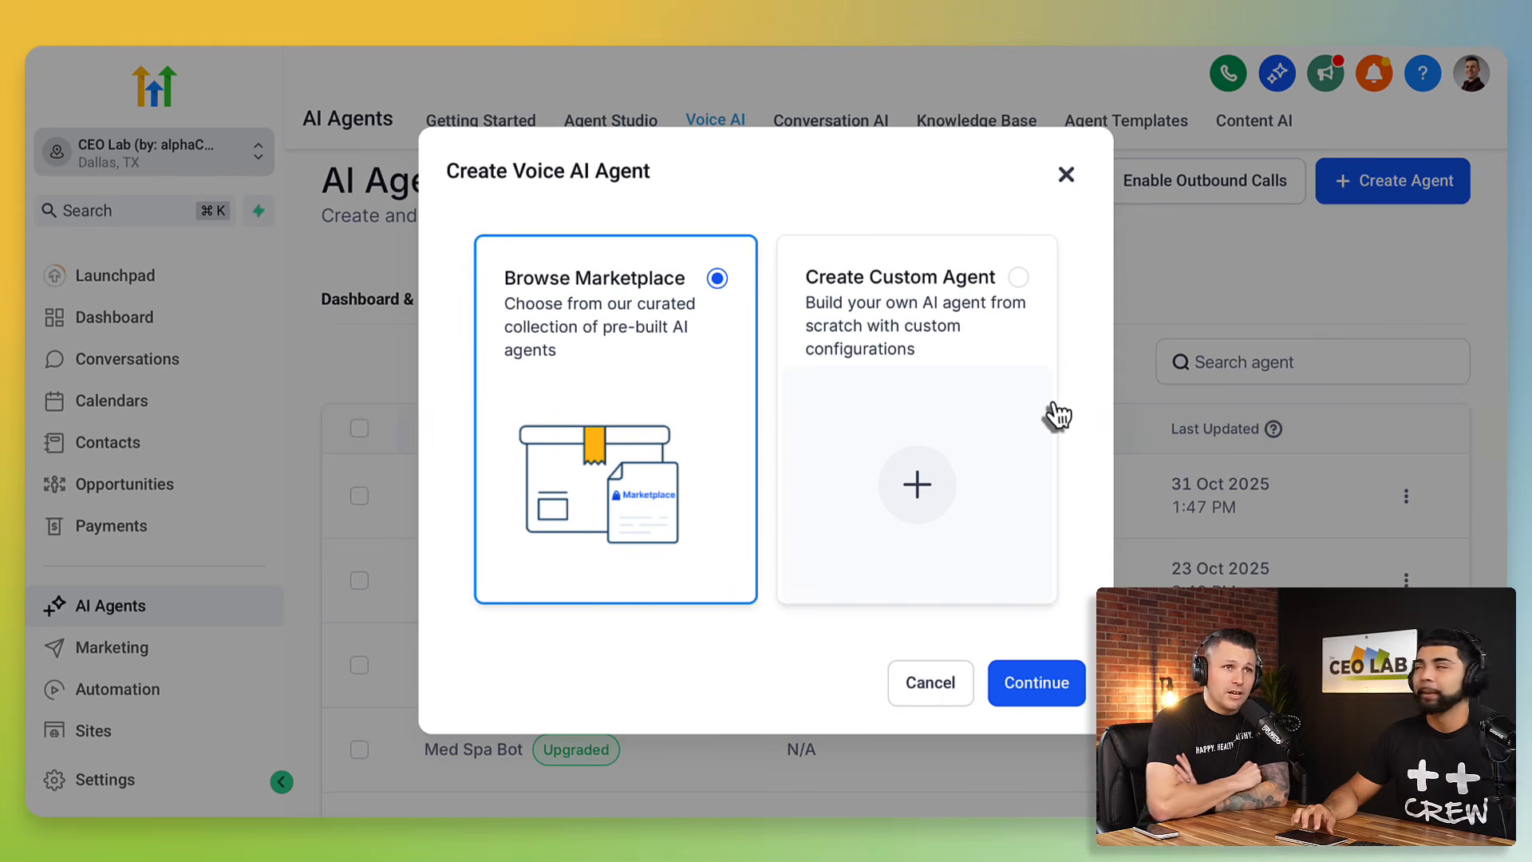
left_click(964, 335)
left_click(633, 332)
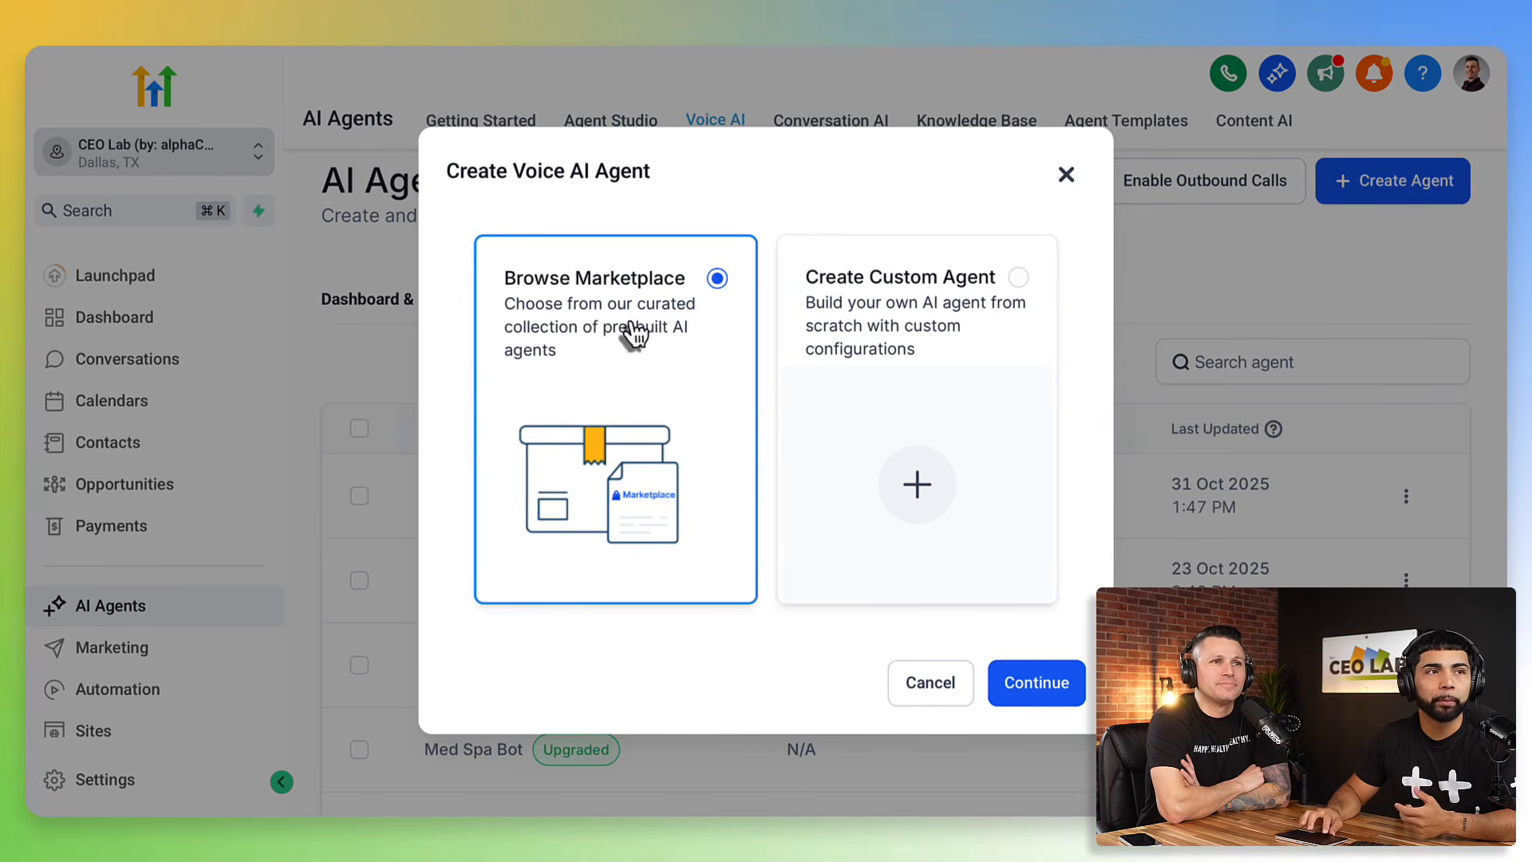
left_click(911, 304)
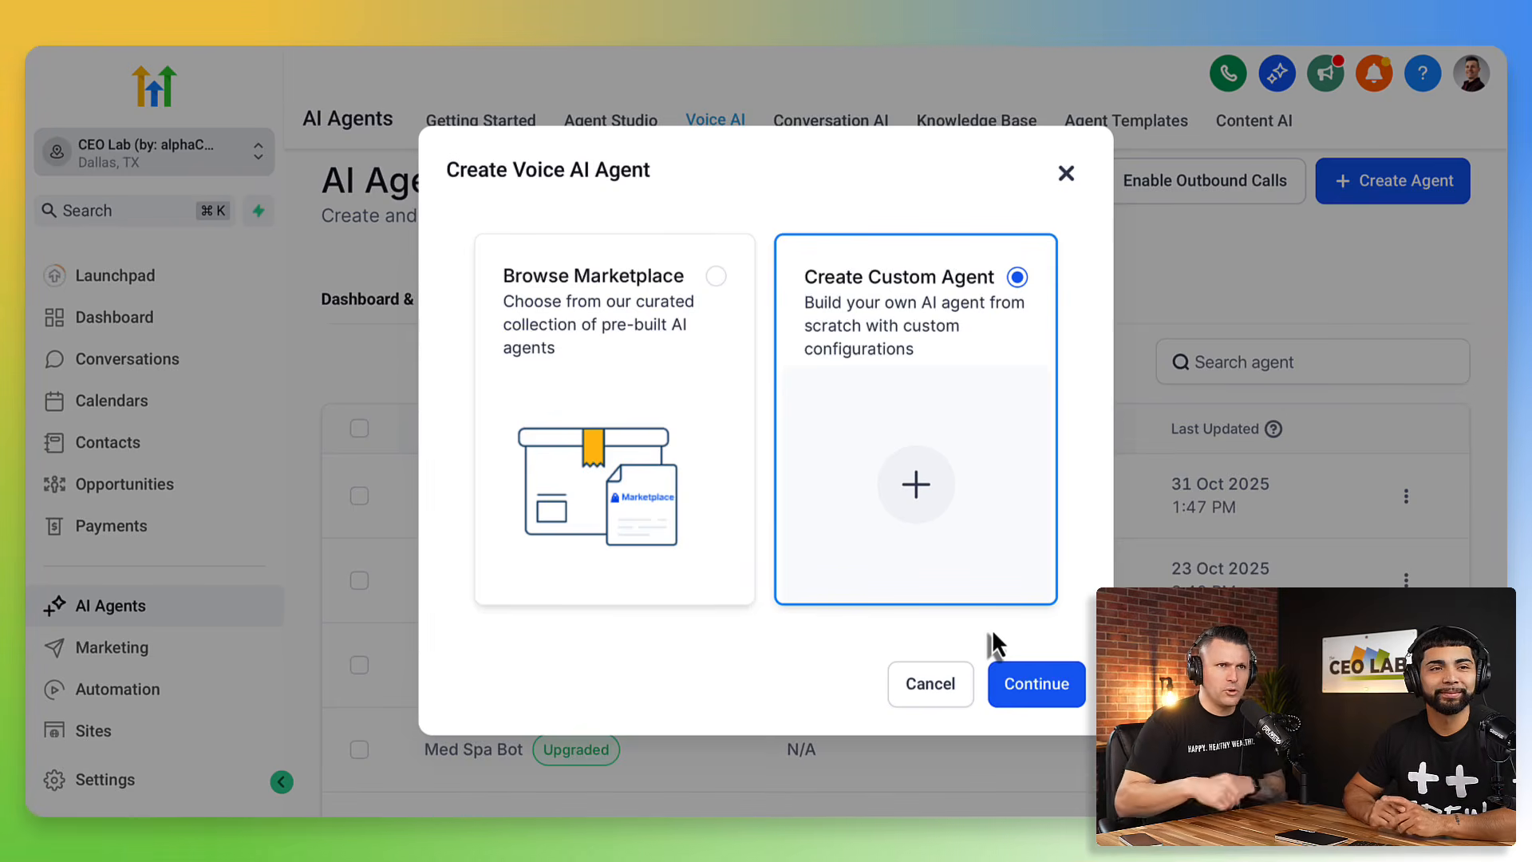
left_click(1054, 685)
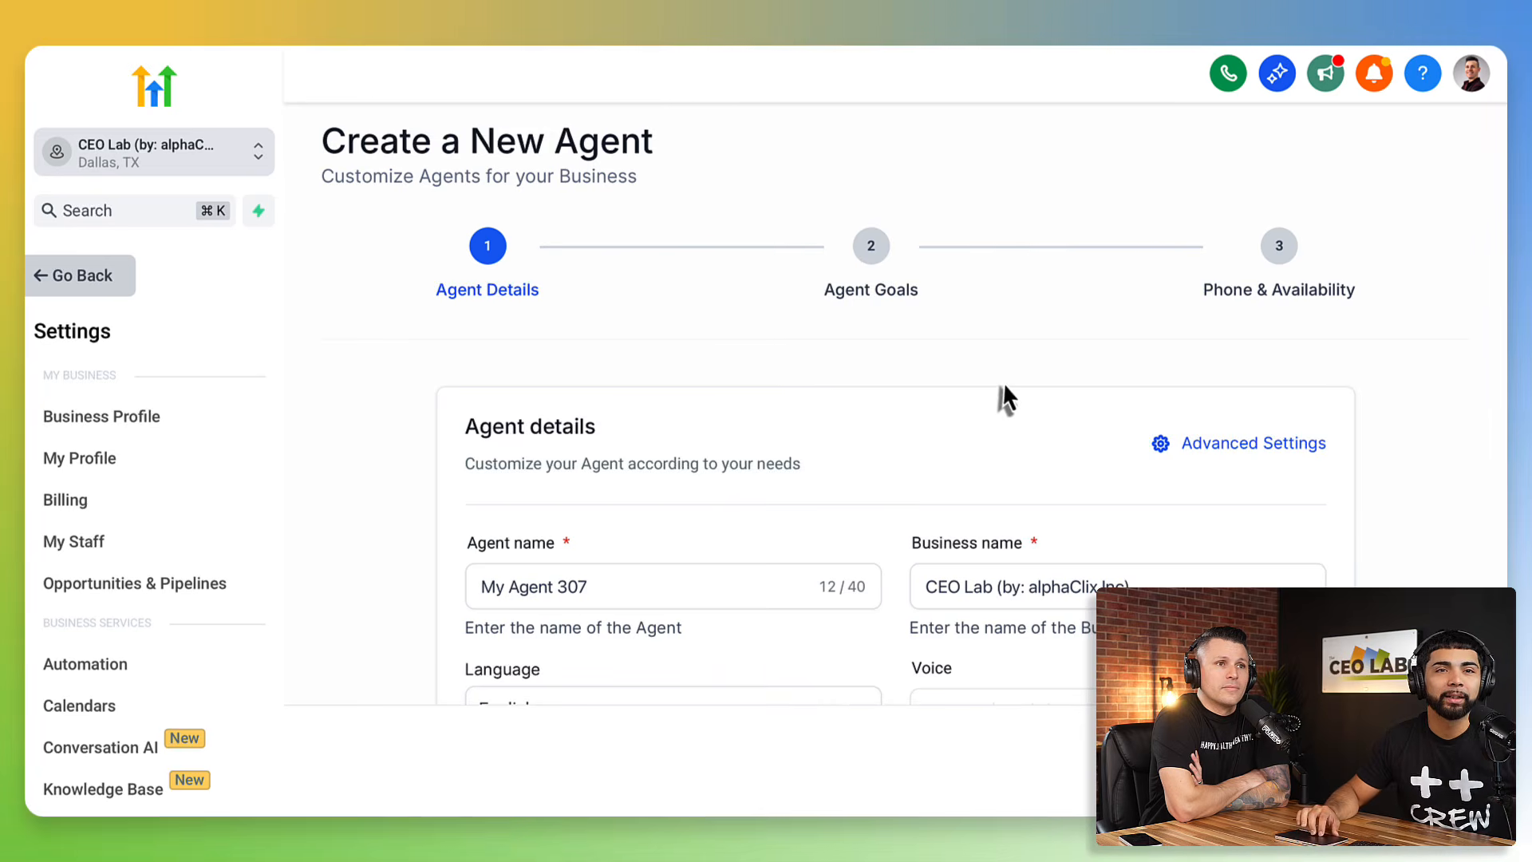
scroll(1004, 391, "down", 5)
left_click(1002, 377)
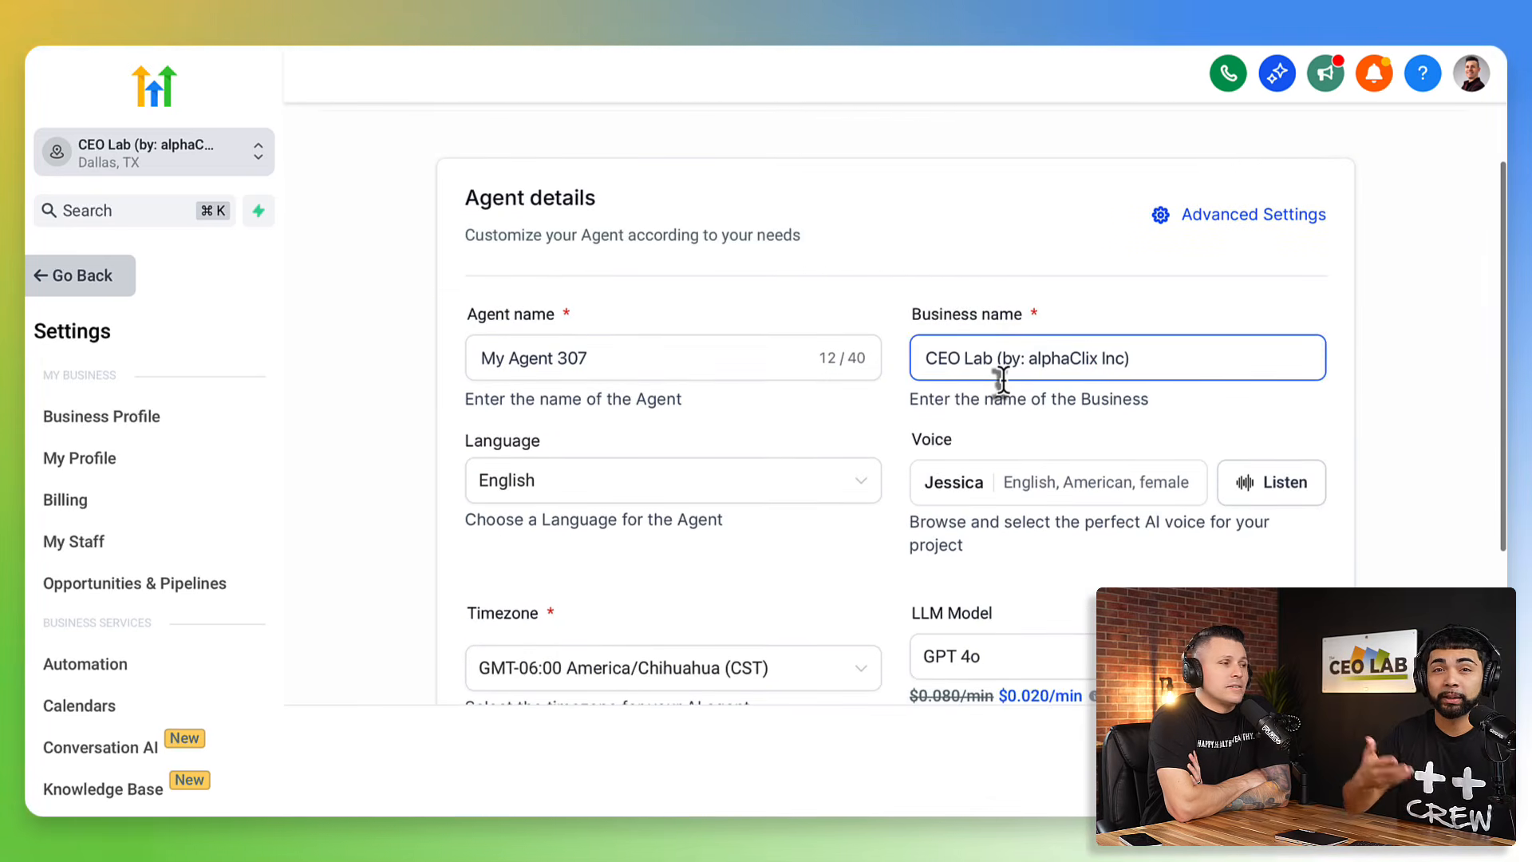
left_click(900, 339)
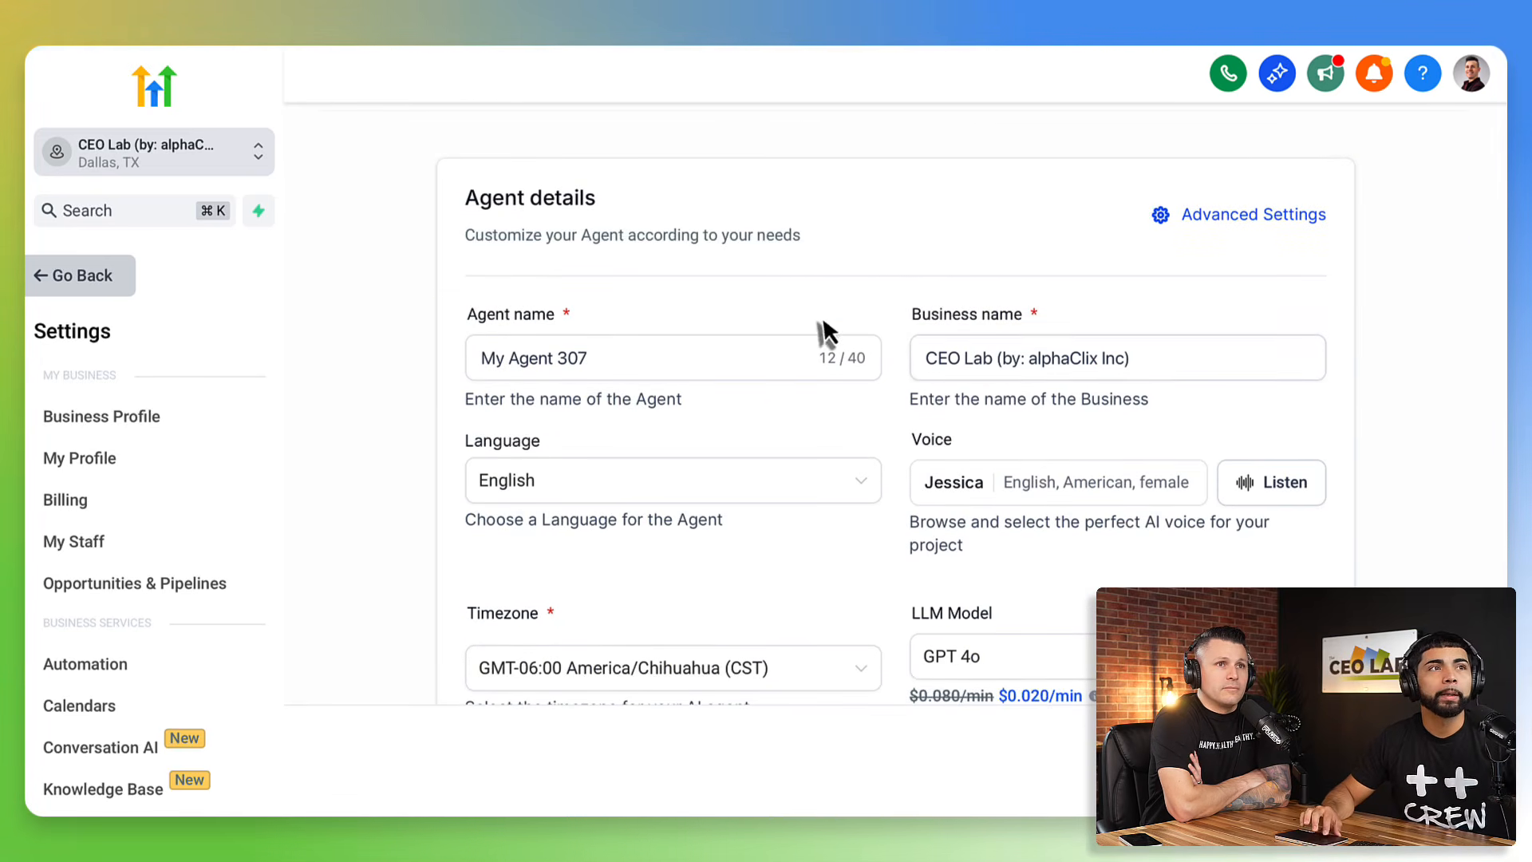
scroll(899, 295, "down", 2)
scroll(900, 287, "up", 6)
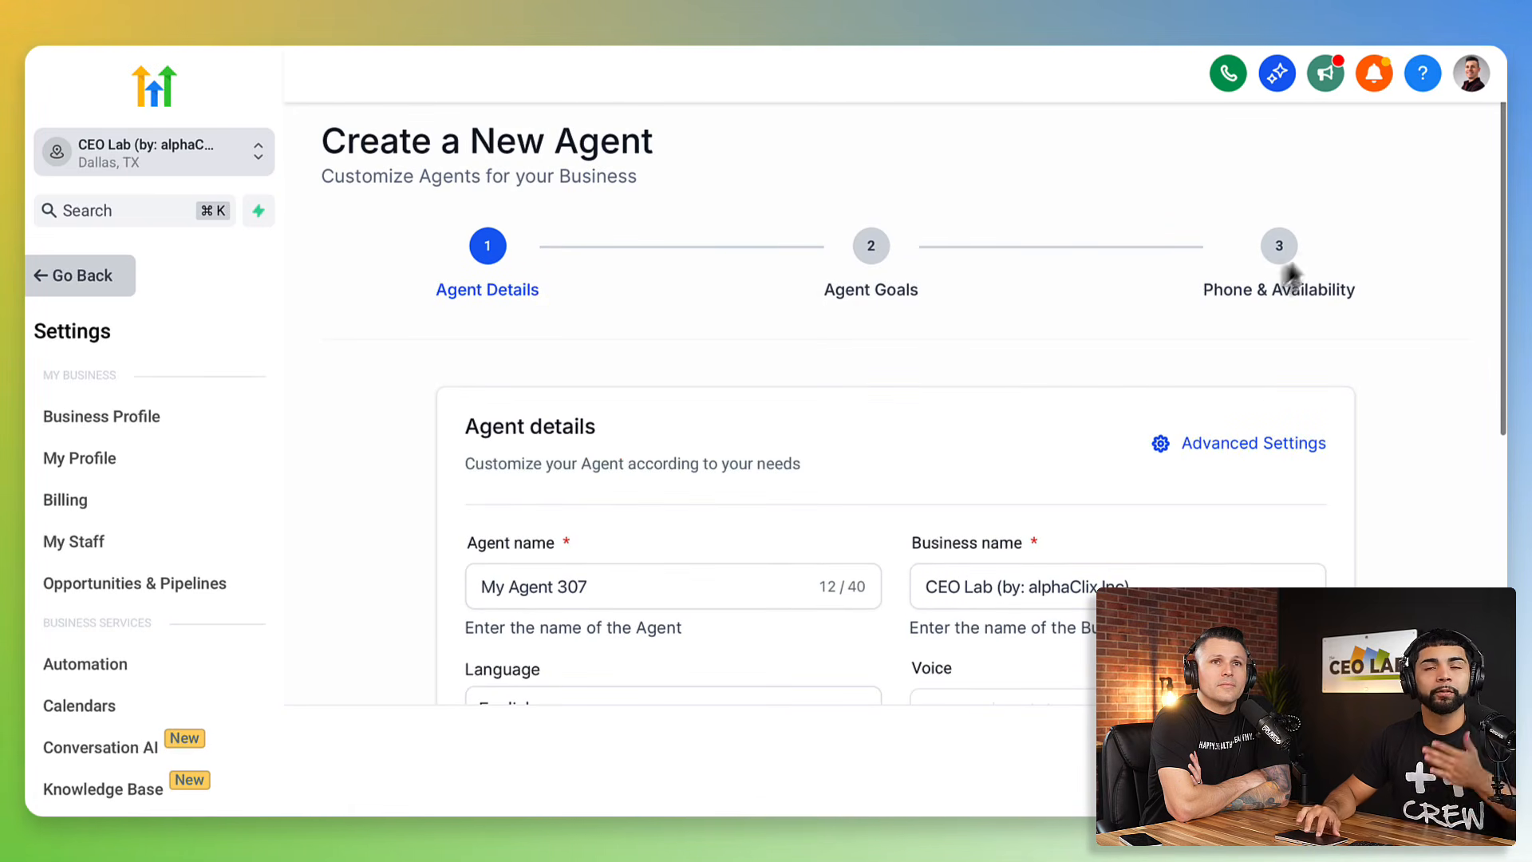
scroll(1273, 285, "down", 5)
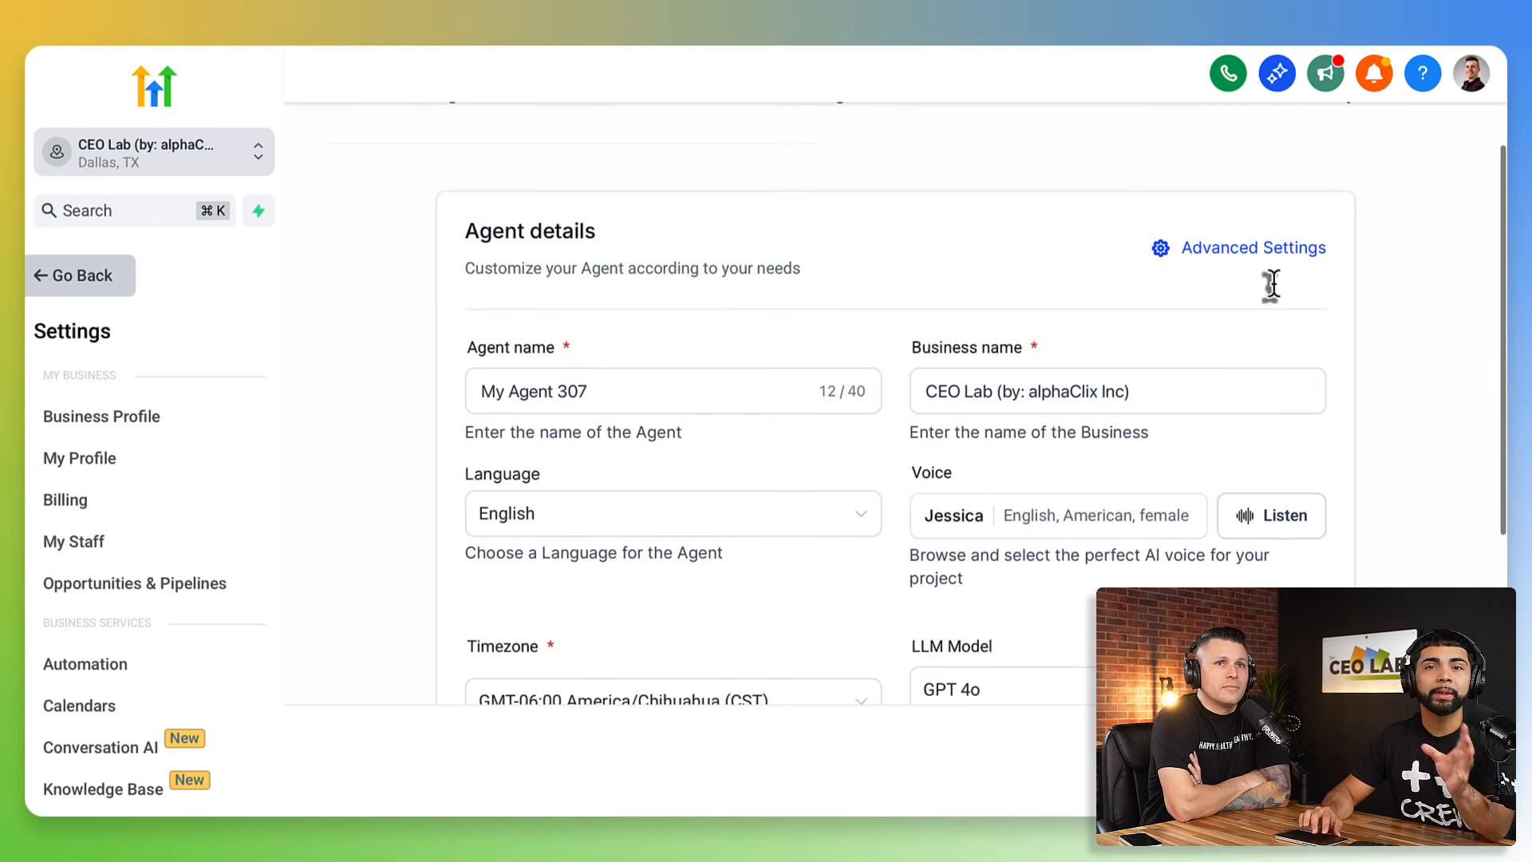
scroll(944, 462, "down", 1)
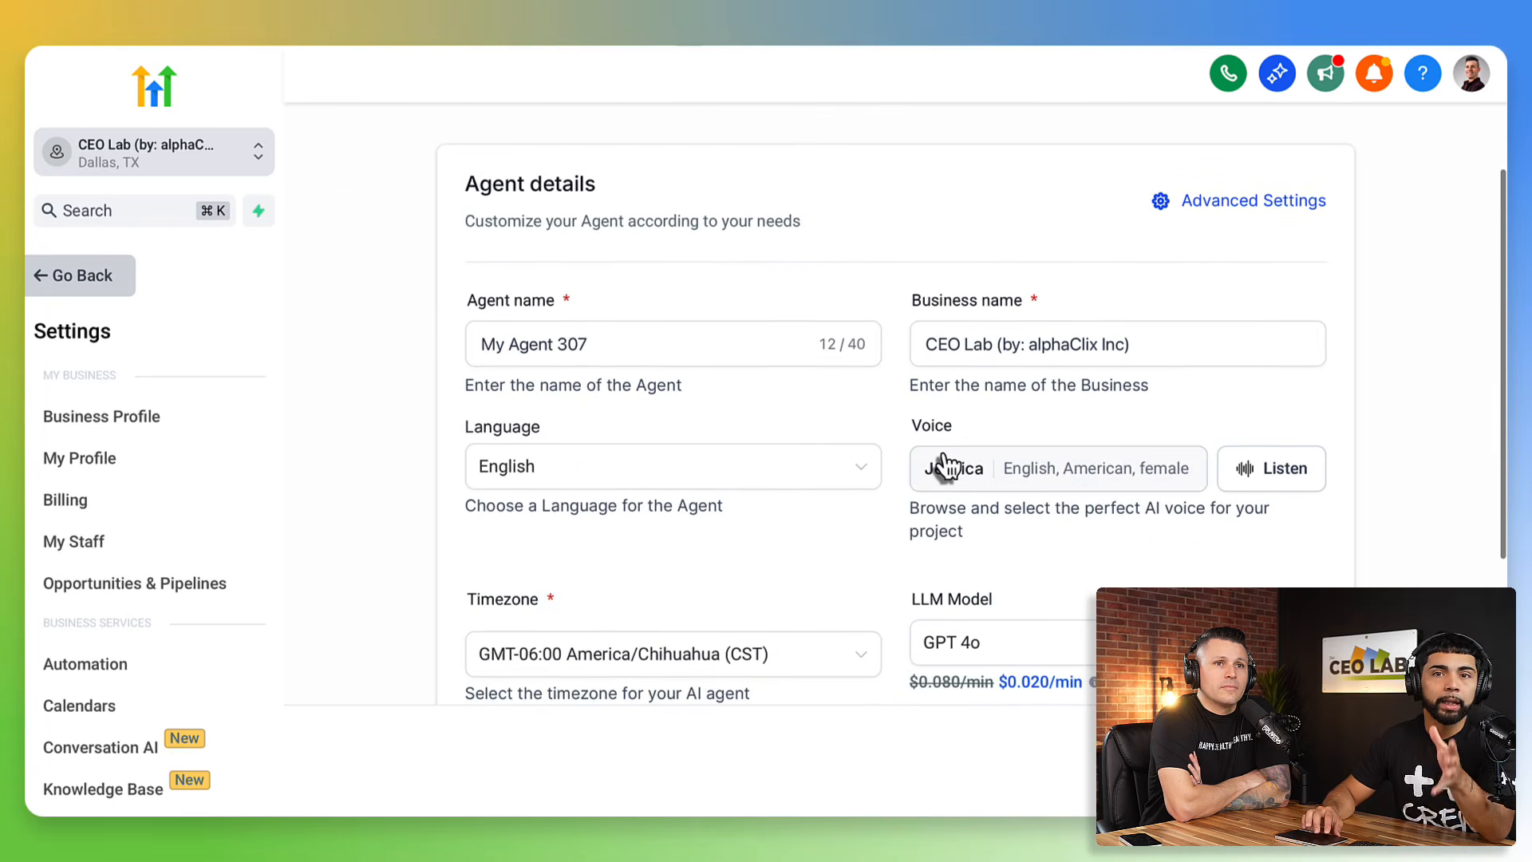
left_click(643, 339)
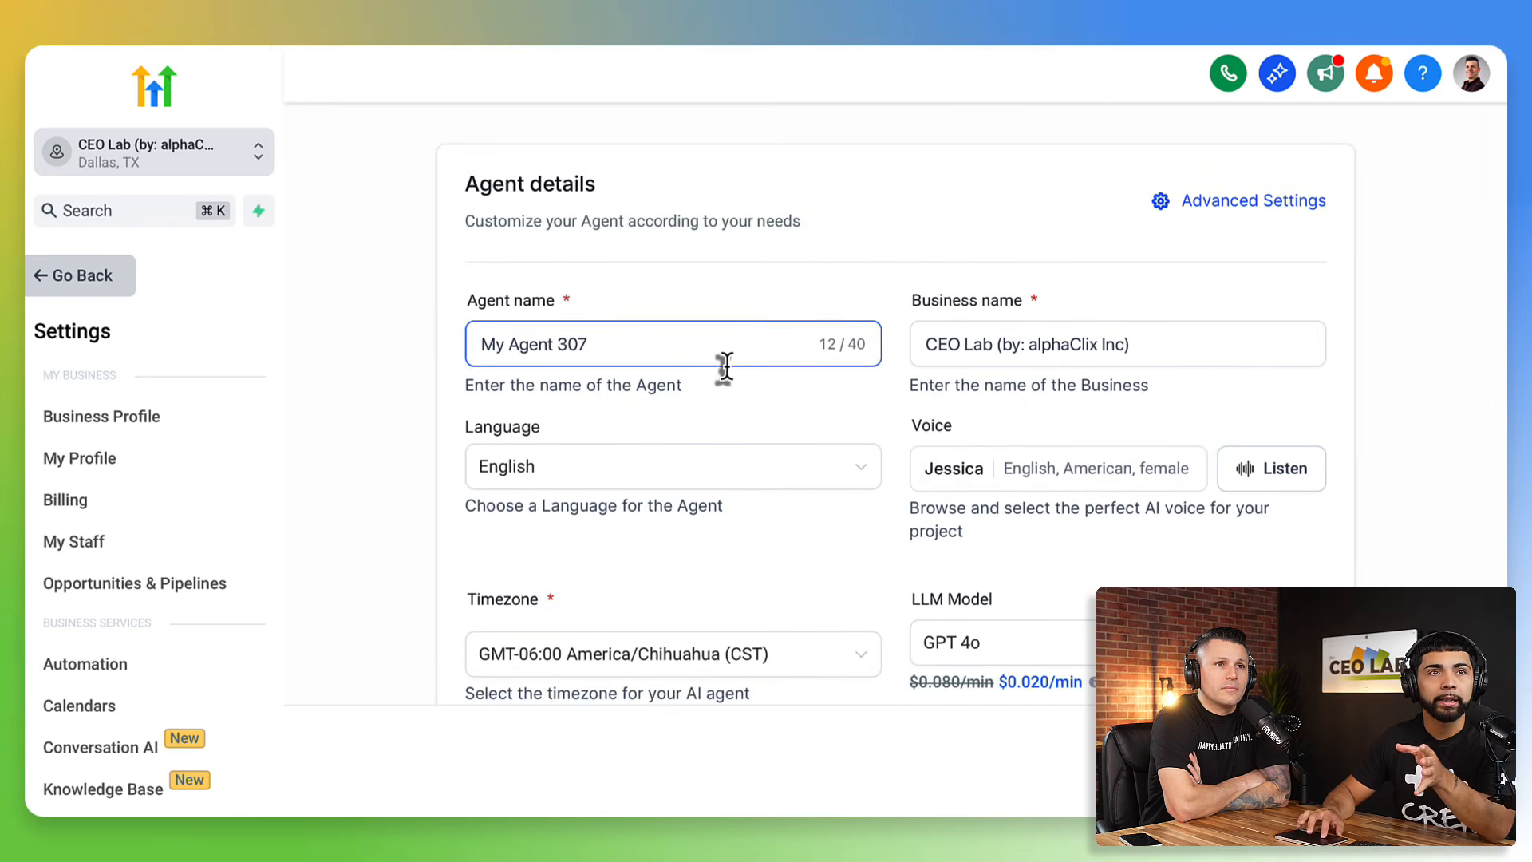
scroll(787, 403, "down", 1)
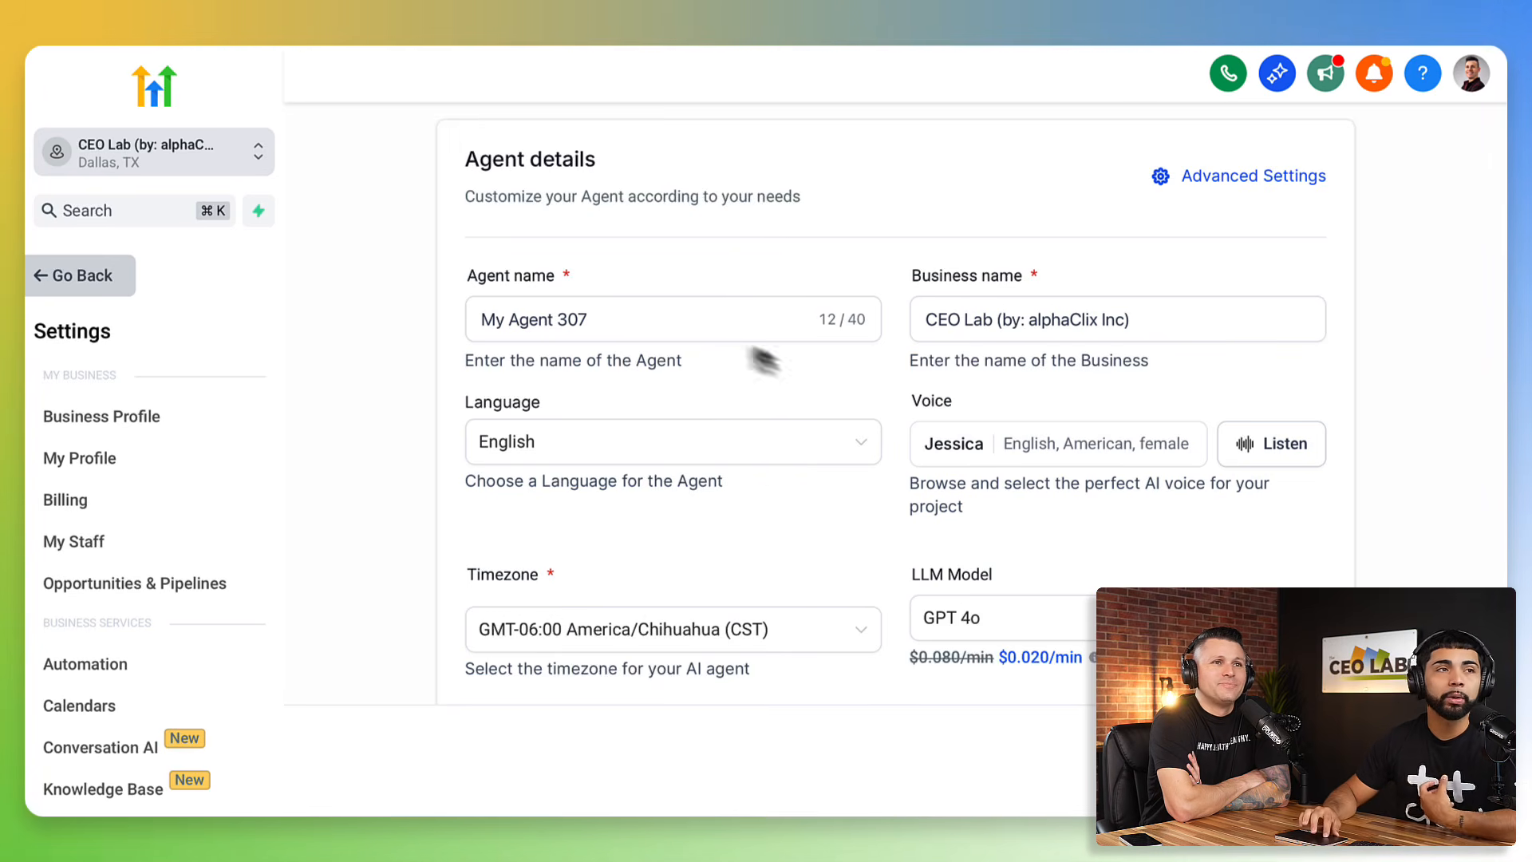
left_click(708, 329)
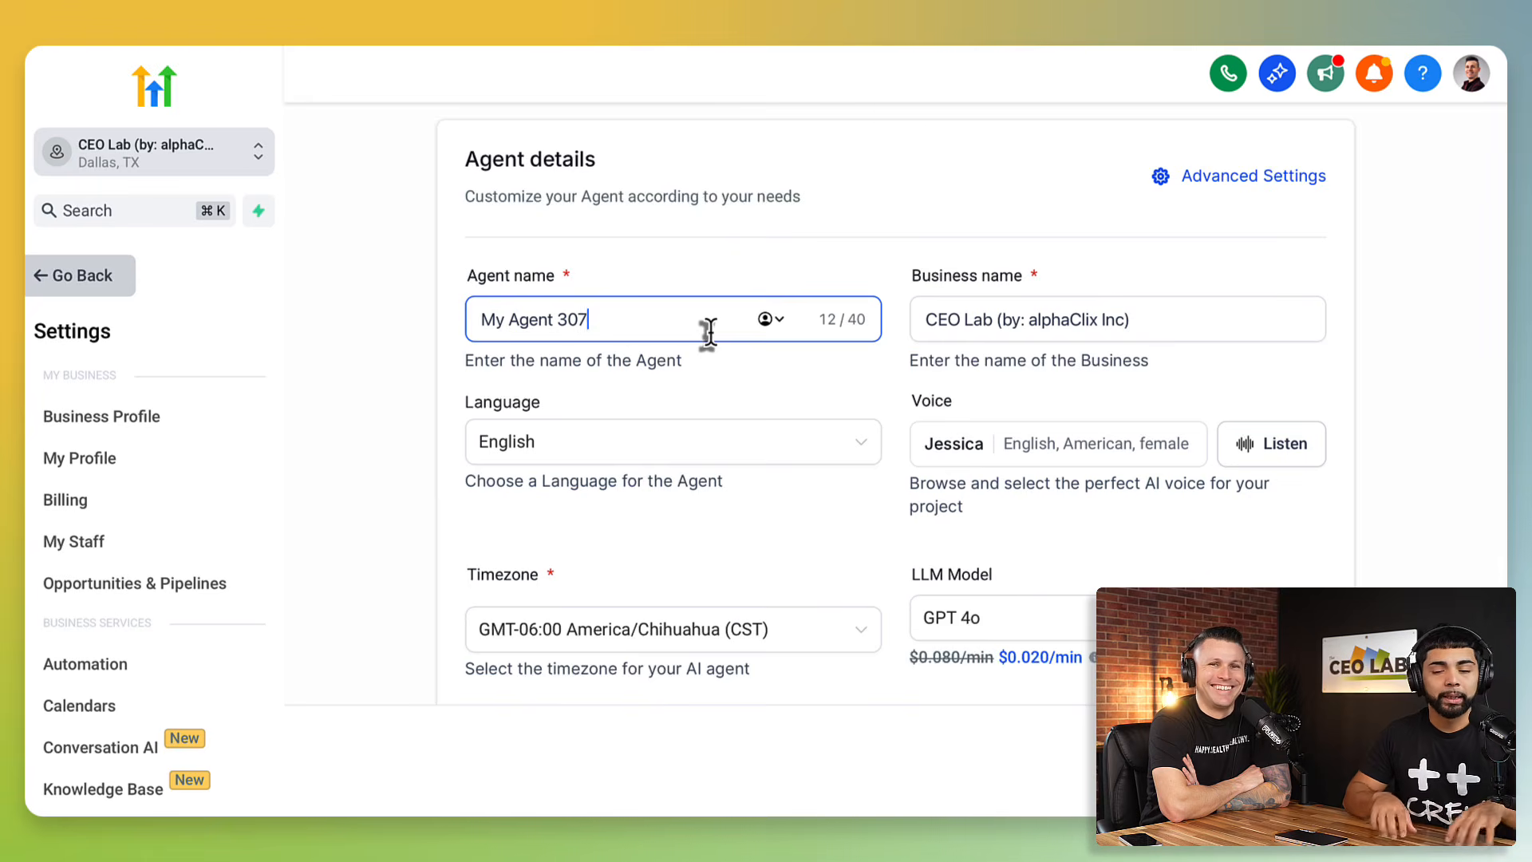
- Replace the default agent name with Chloe
key("BackSpace")
key("BackSpace")
key("BackSpace")
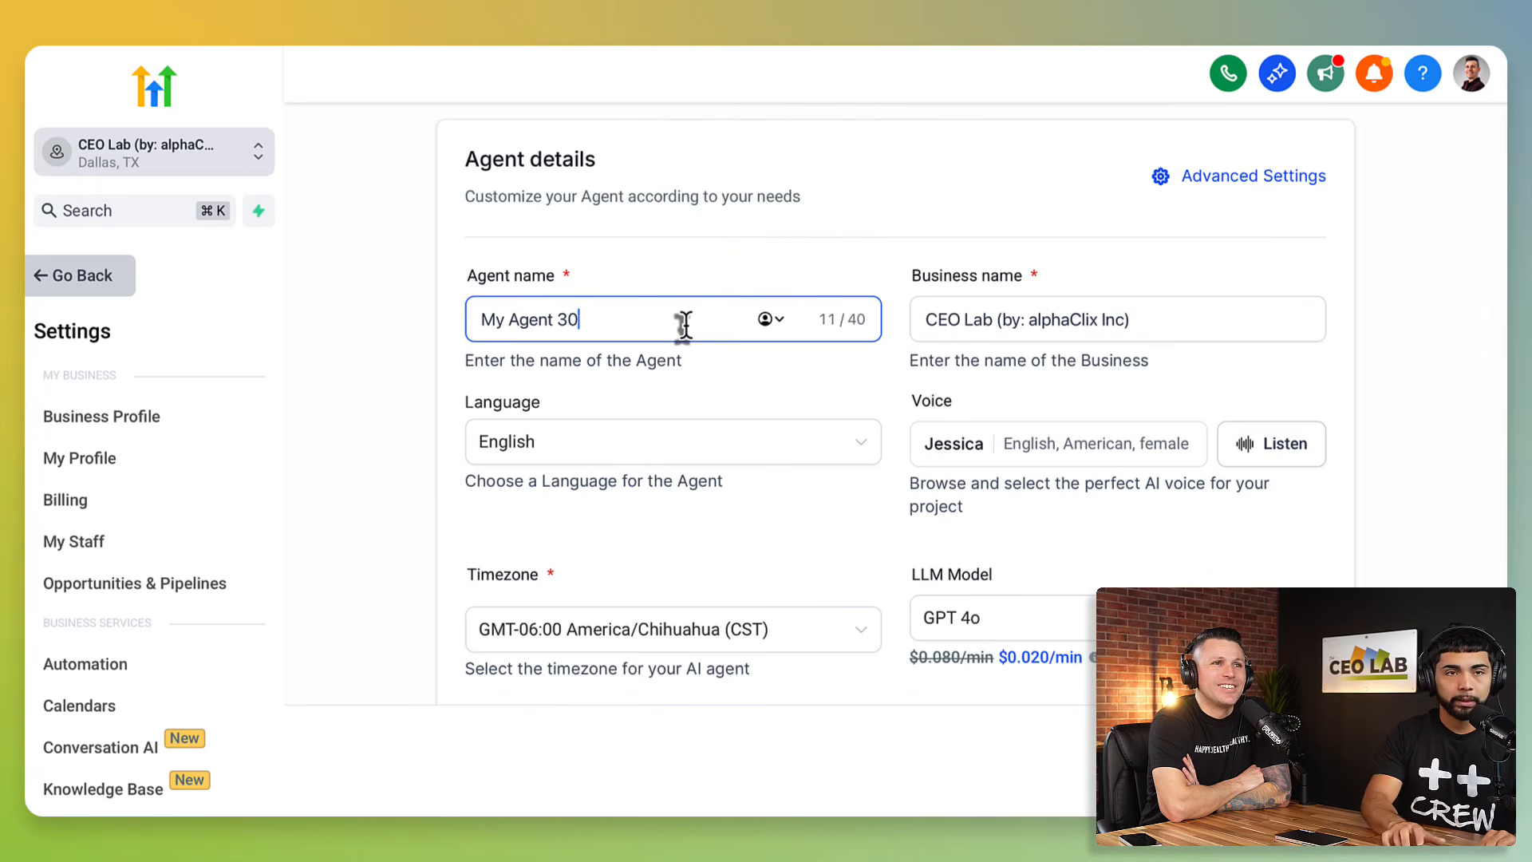
key("BackSpace")
key("BackSpace")
key("BackSpace")
key("BackSpace")
key("BackSpace")
key("BackSpace")
key("BackSpace")
key("BackSpace")
key("BackSpace")
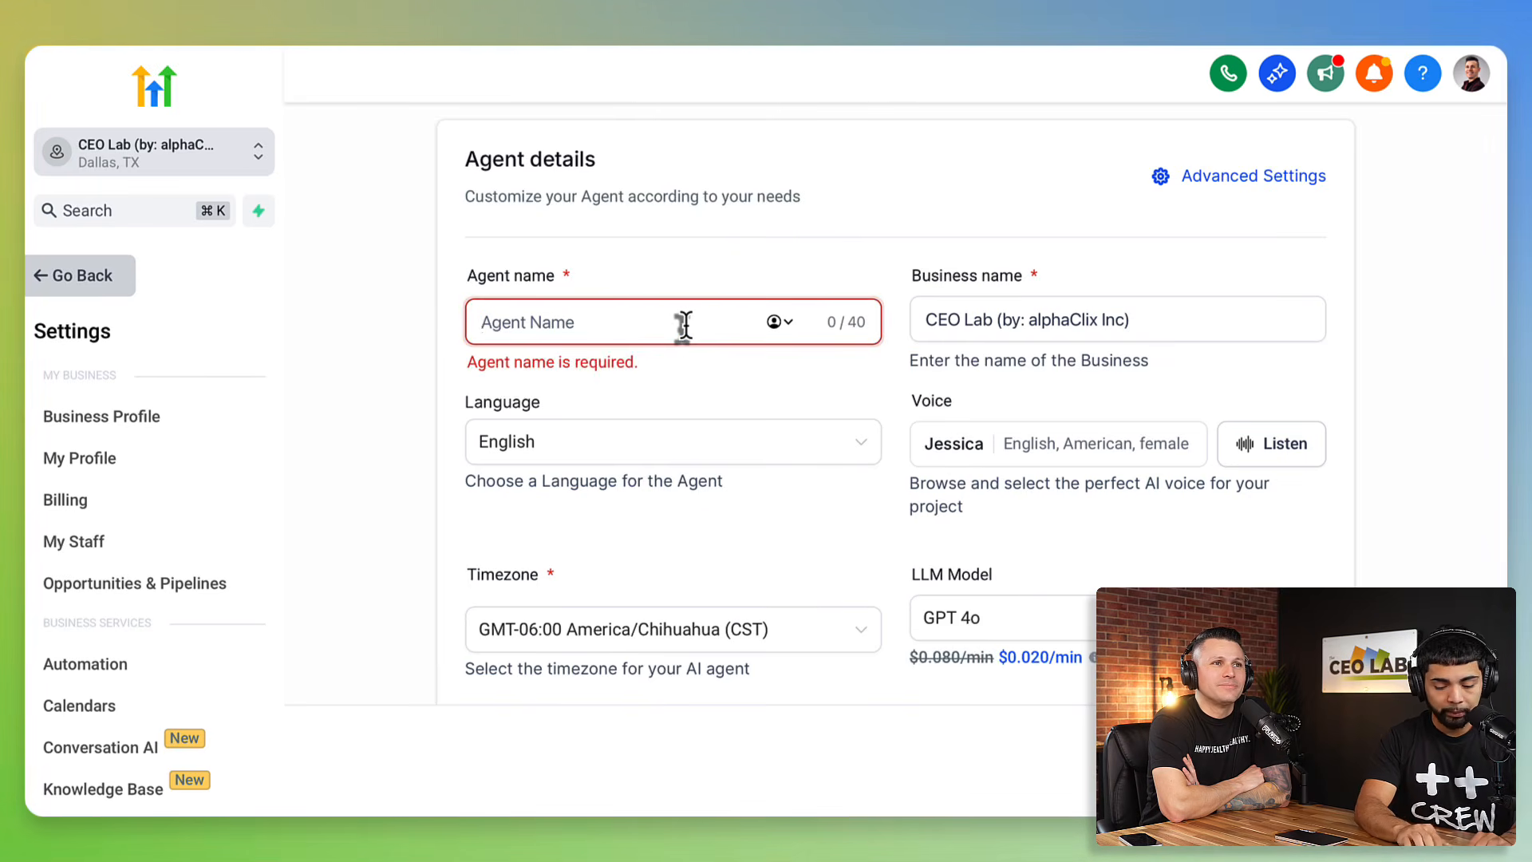
type("Chloe")
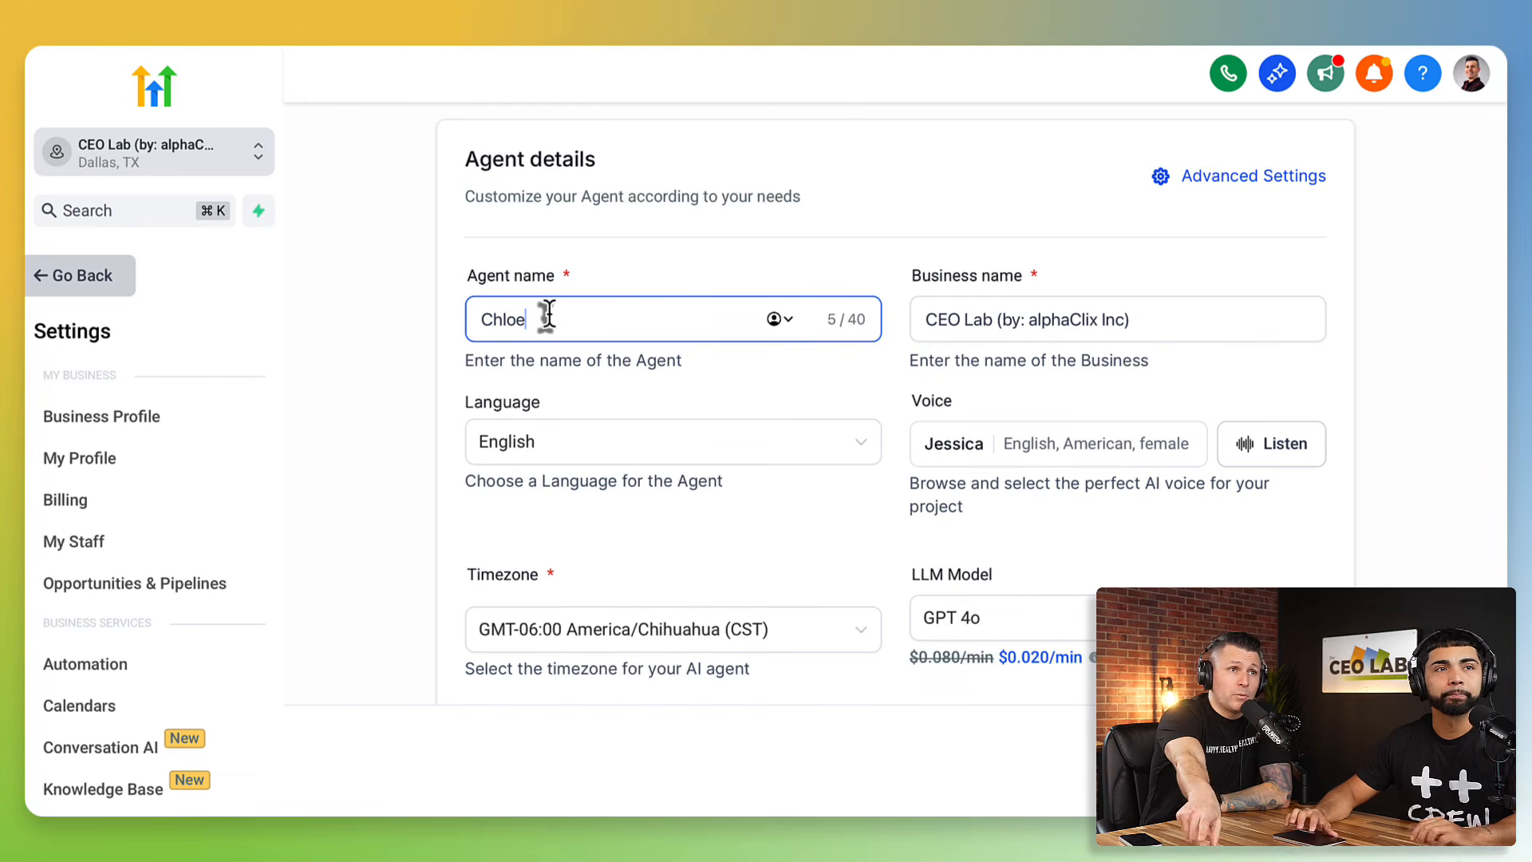
- Replace the business name with PLUSPLUS Detailing
left_click(1043, 311)
triple_click(1088, 315)
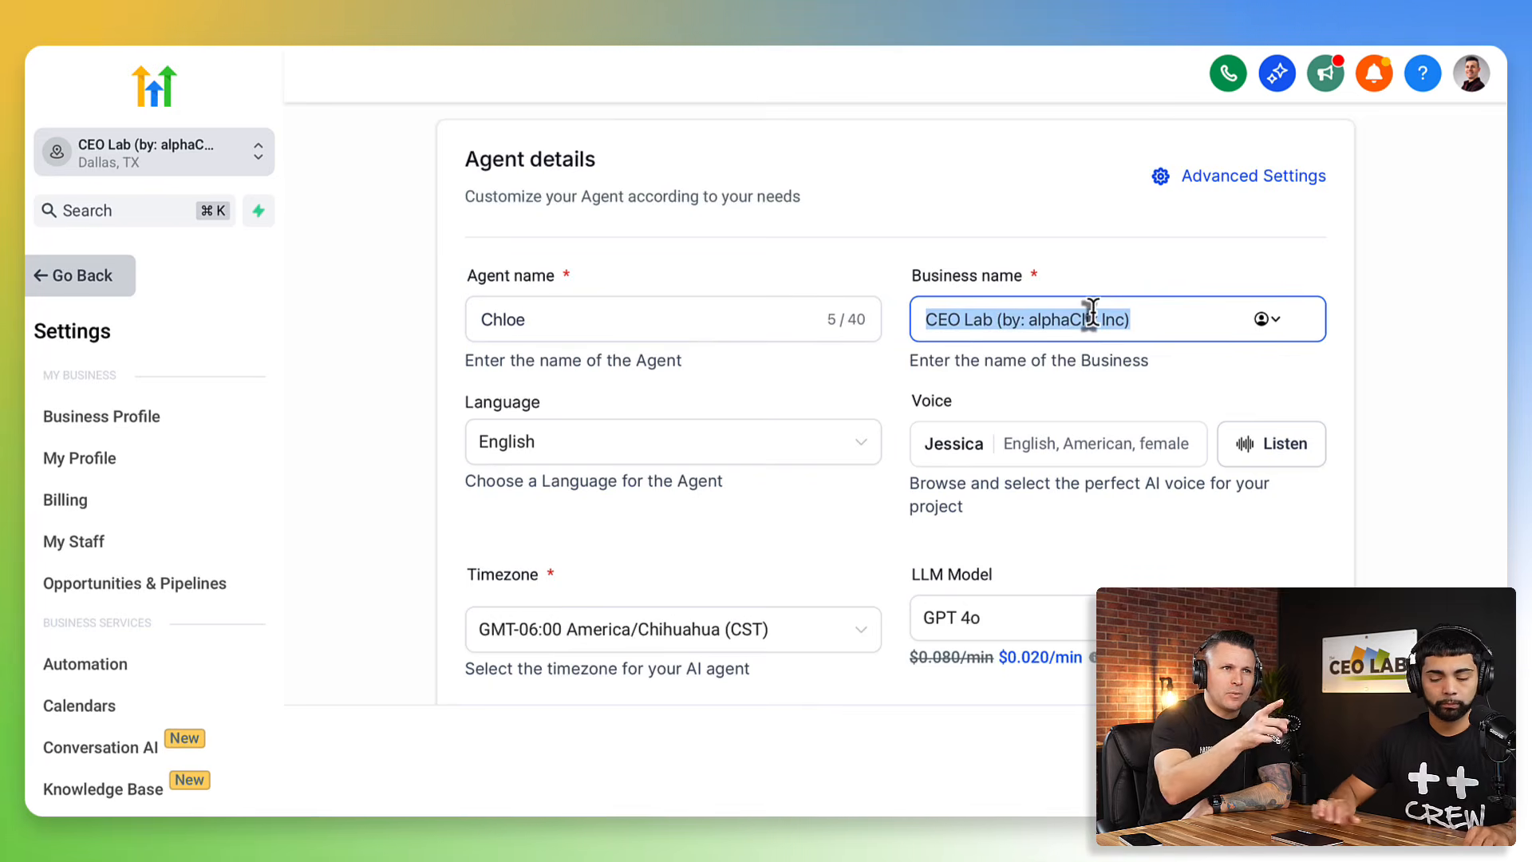
key("BackSpace")
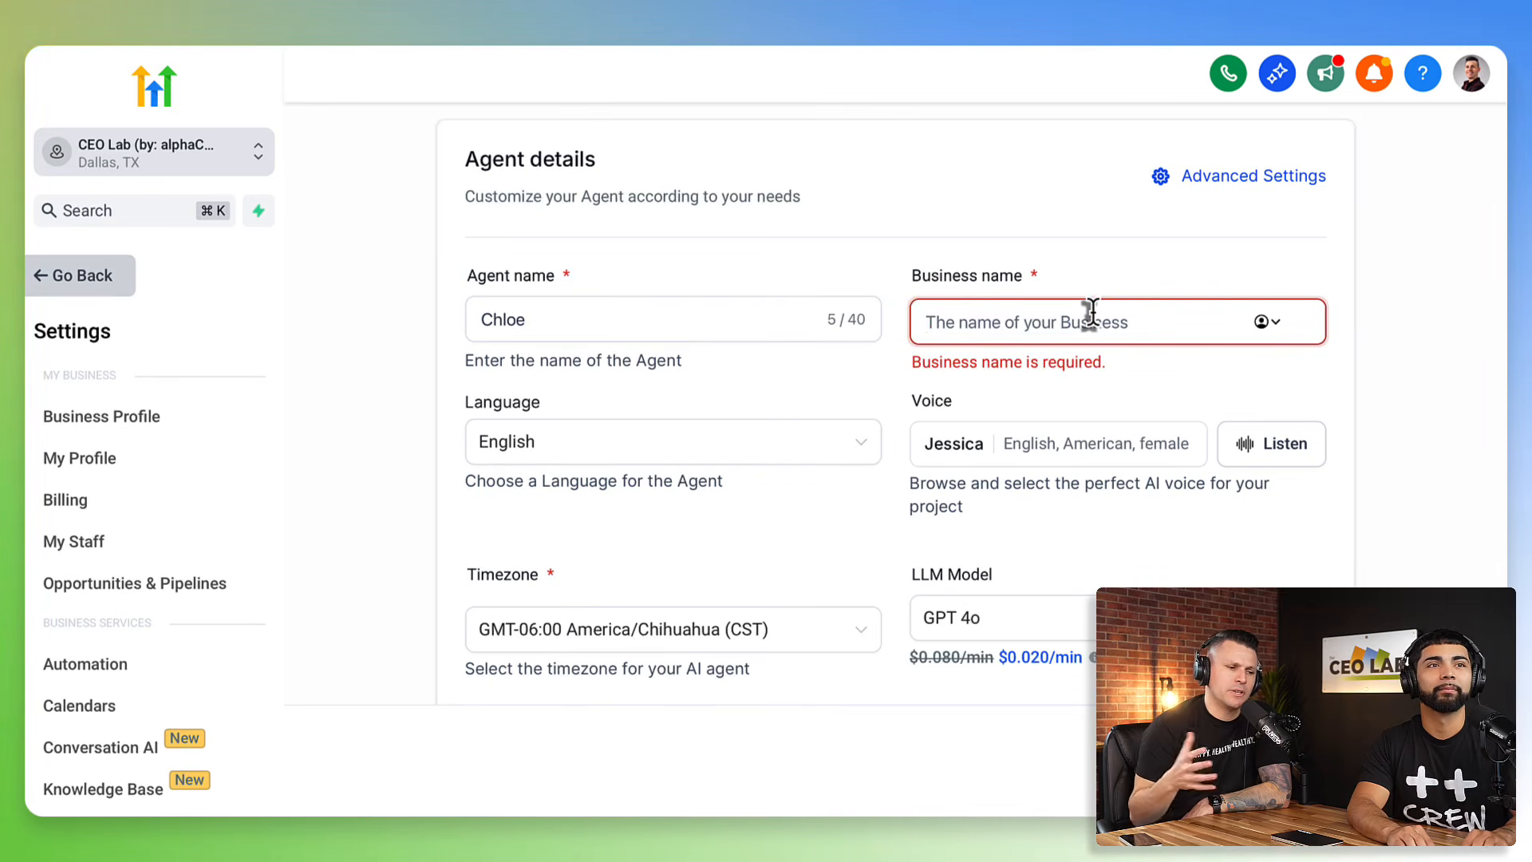
type("D")
key("BackSpace")
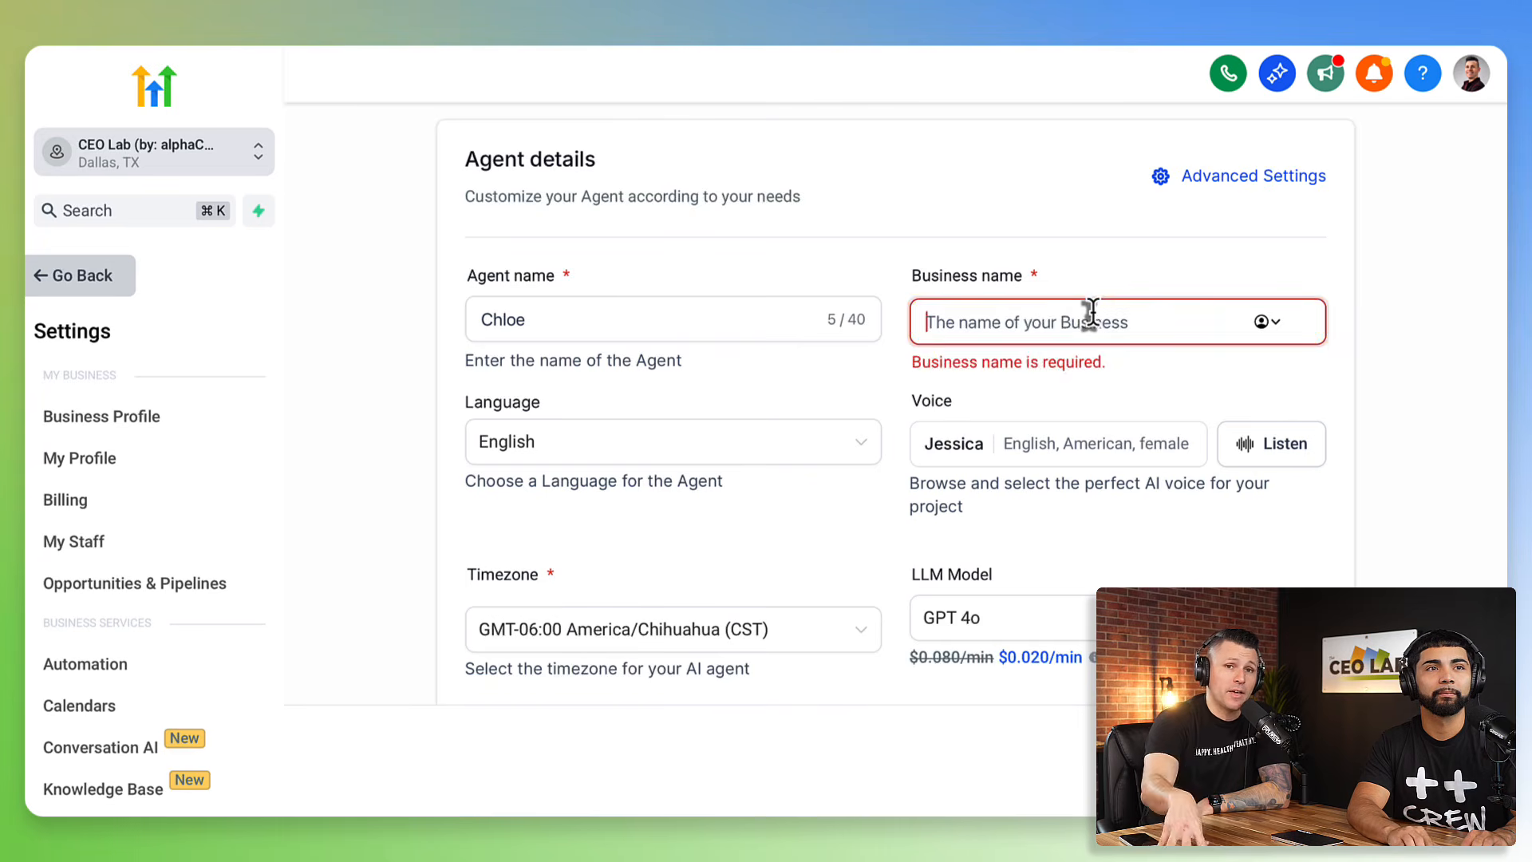
type("PLSUP")
key("BackSpace")
key("BackSpace")
key("BackSpace")
type("USPLUS DE")
key("BackSpace")
type("etailing")
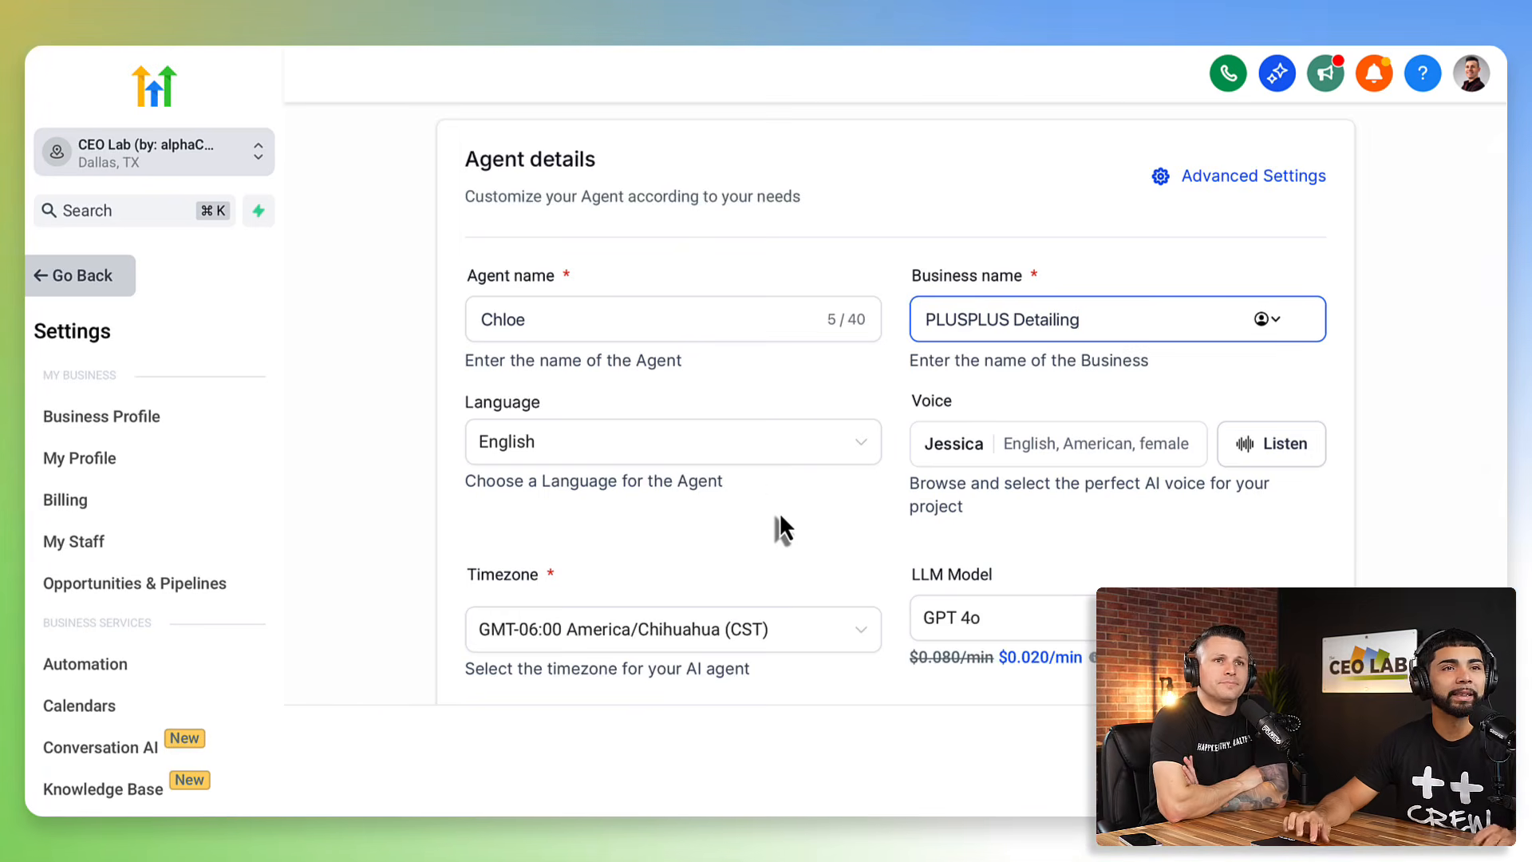
- Keep English as the language, dismiss the switching-language warning, and bring up the voice library
left_click(613, 447)
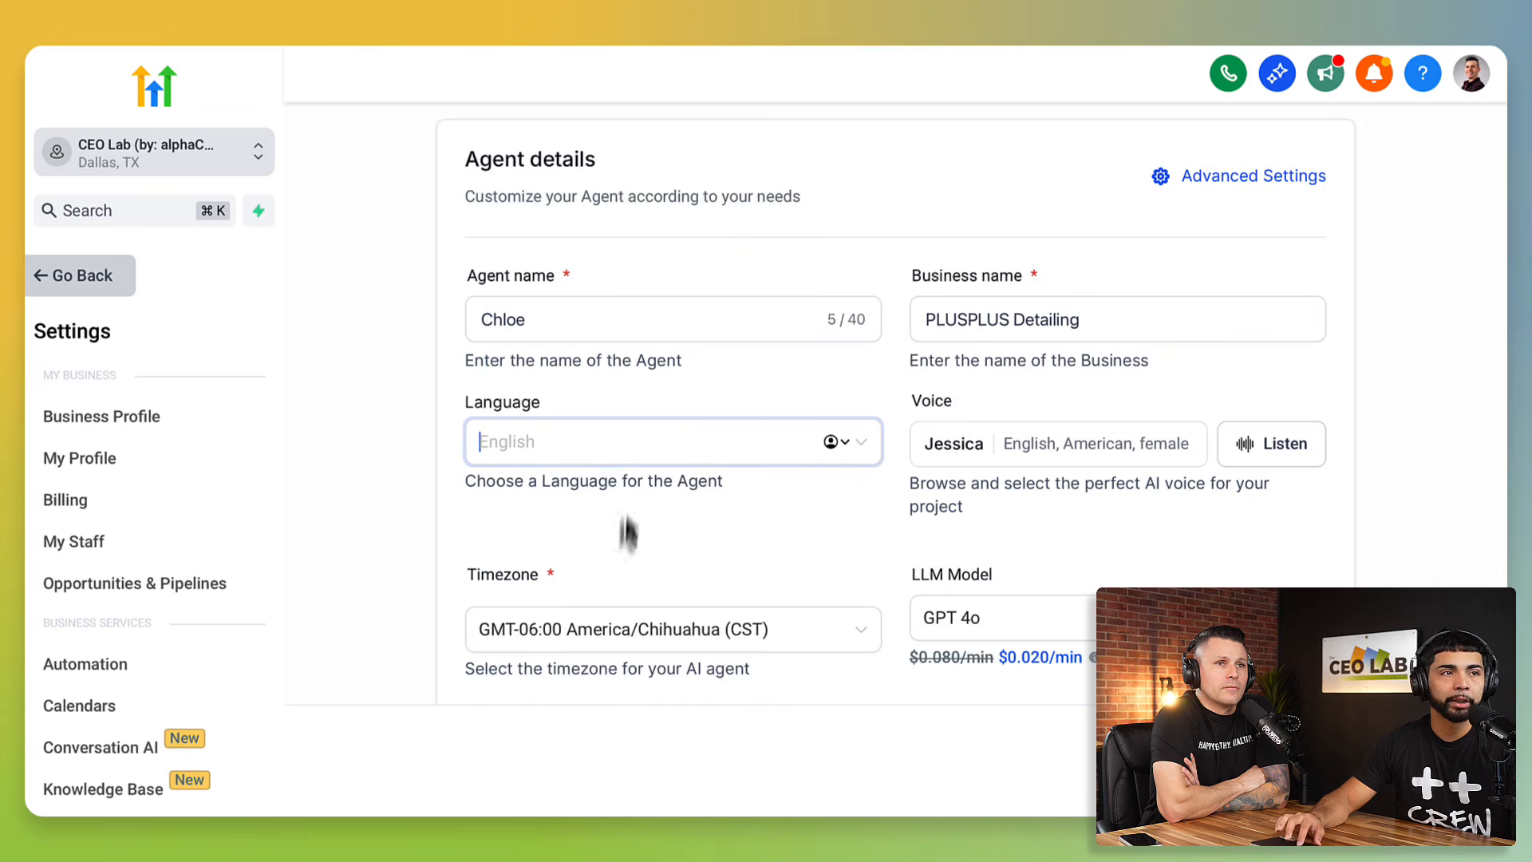
scroll(589, 636, "down", 1)
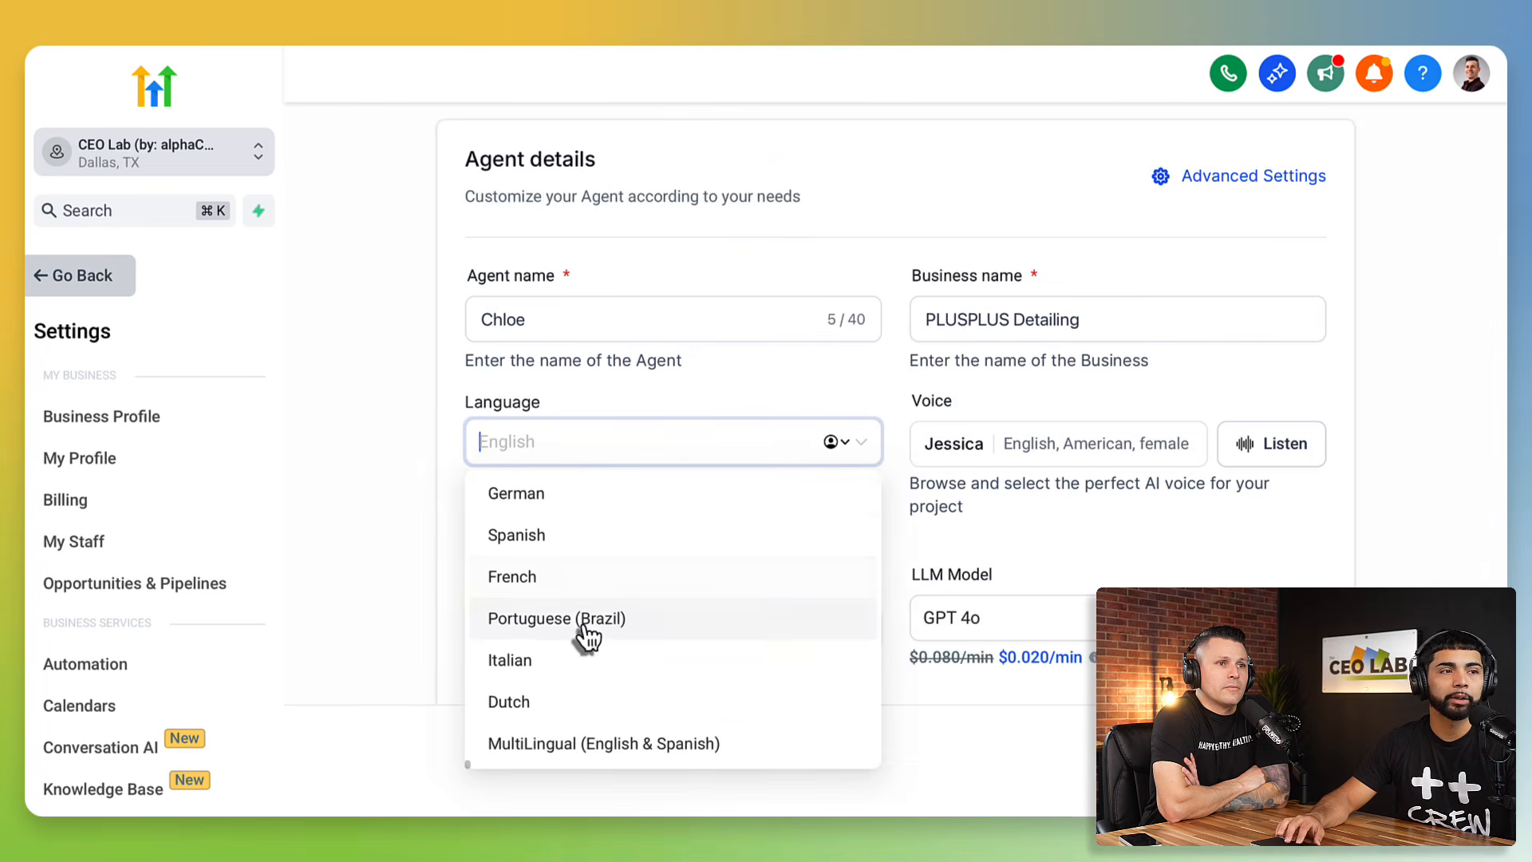
scroll(588, 636, "up", 1)
scroll(588, 636, "down", 1)
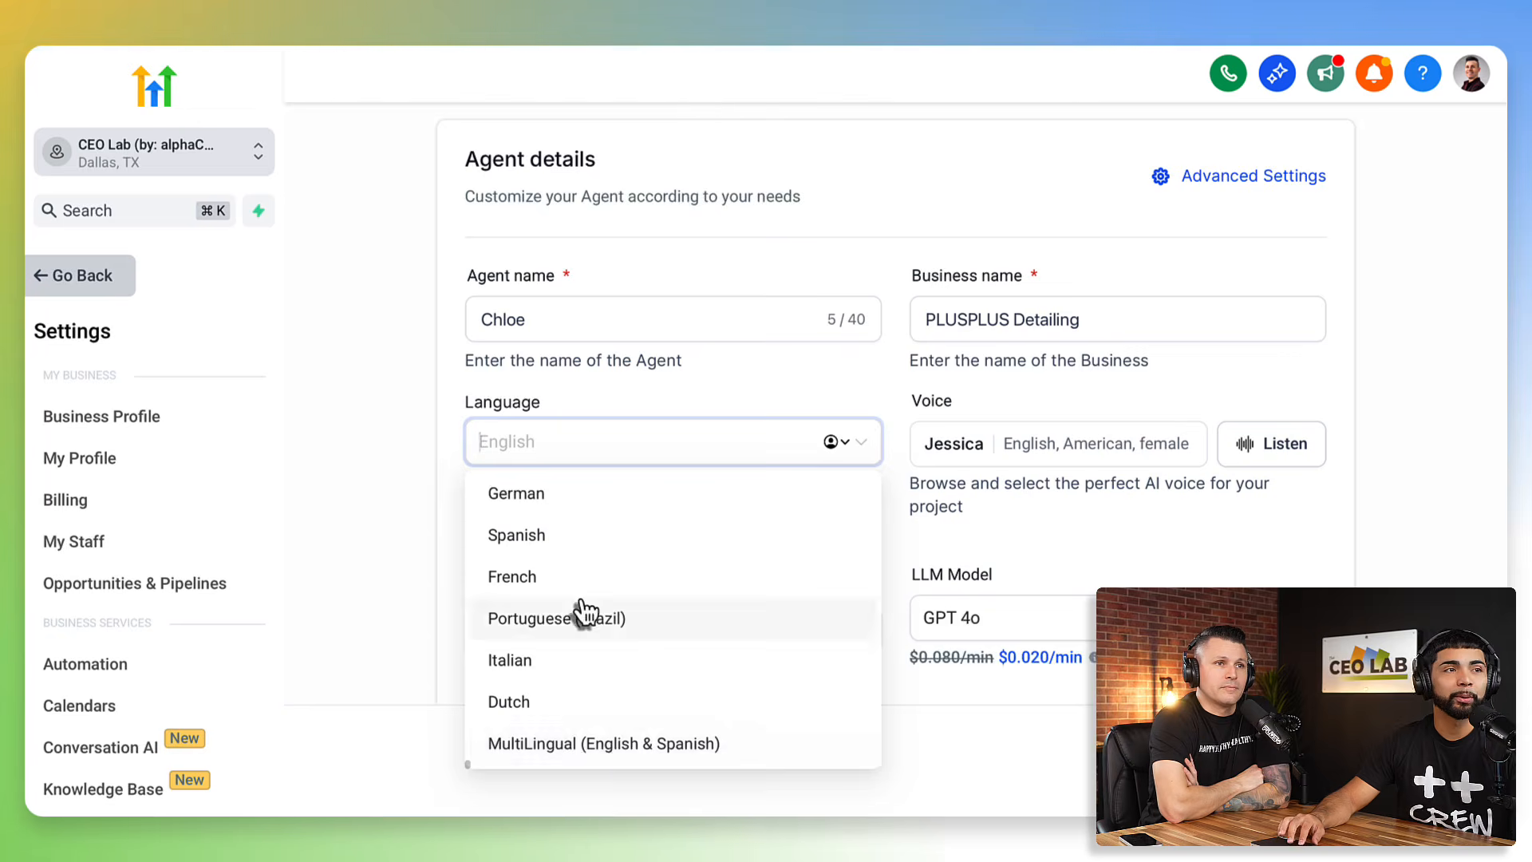
scroll(575, 558, "up", 1)
left_click(547, 513)
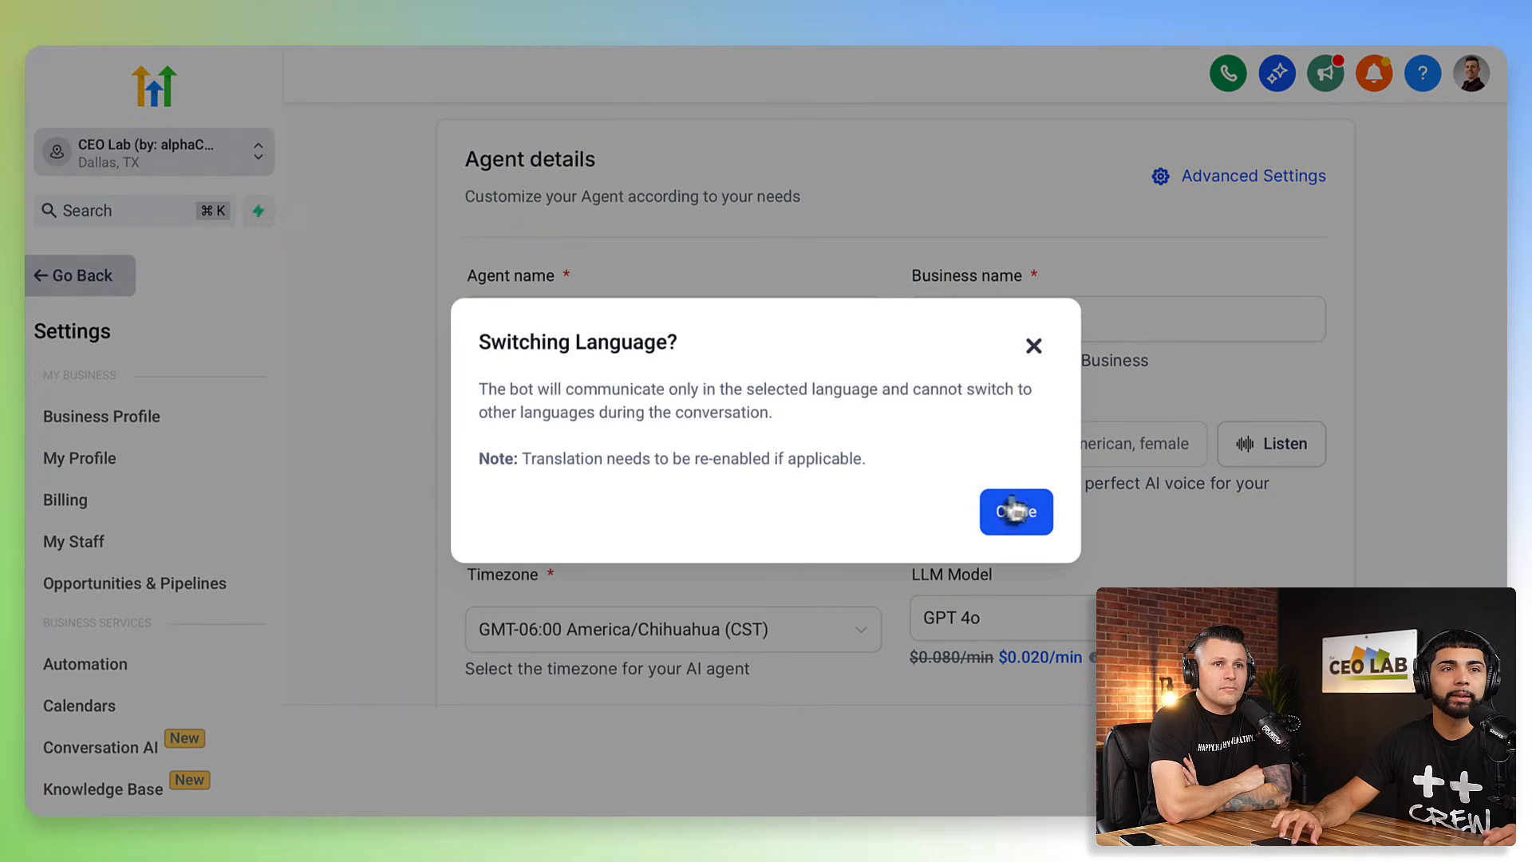
left_click(1033, 346)
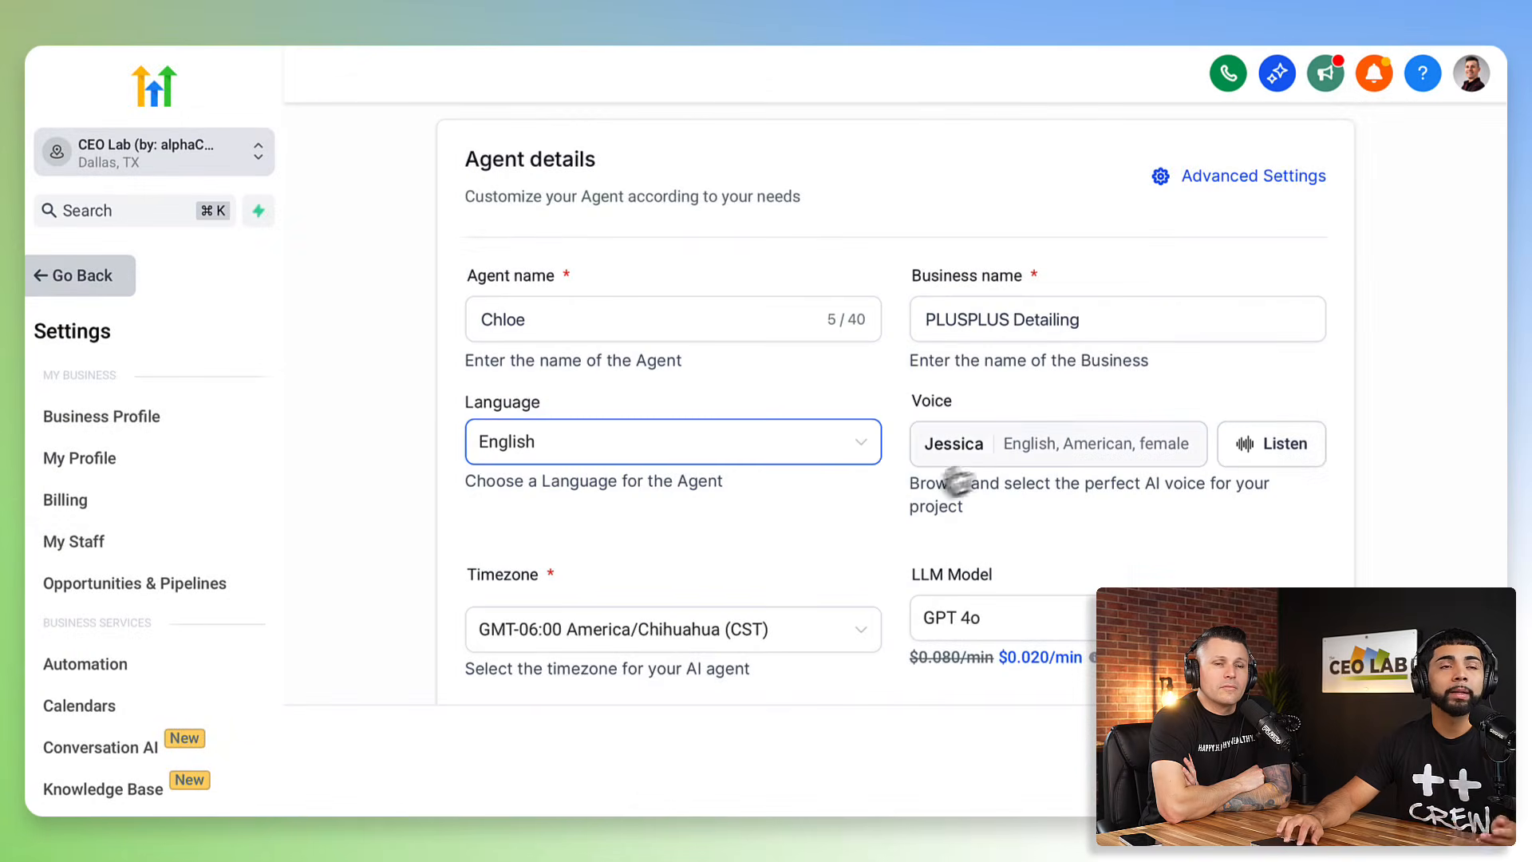
left_click(1125, 443)
- Browse the voice pages and filter the list to high-quality voices only
scroll(987, 487, "down", 10)
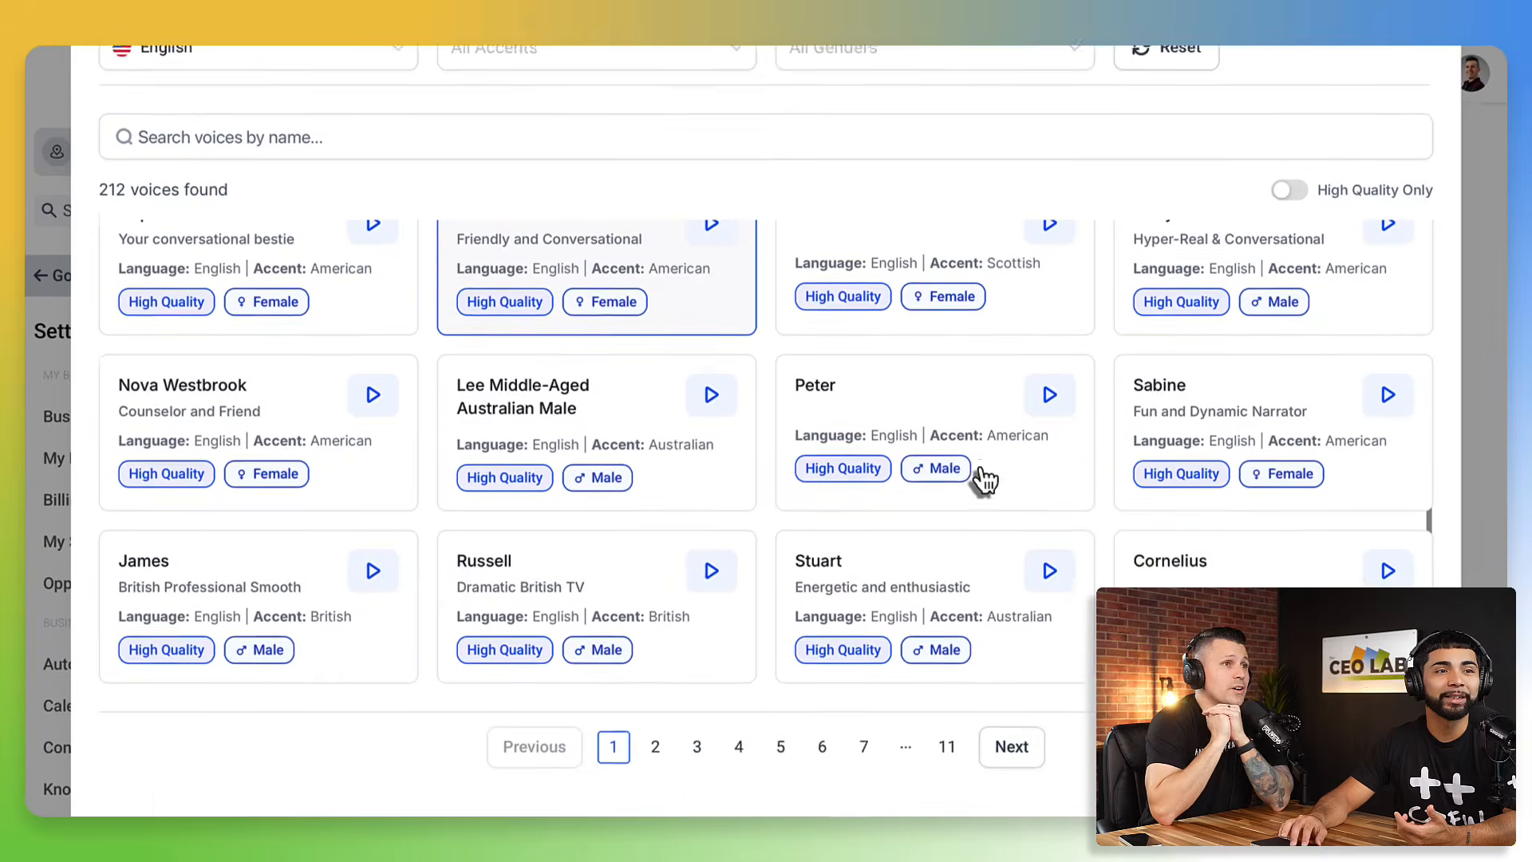
scroll(985, 479, "up", 5)
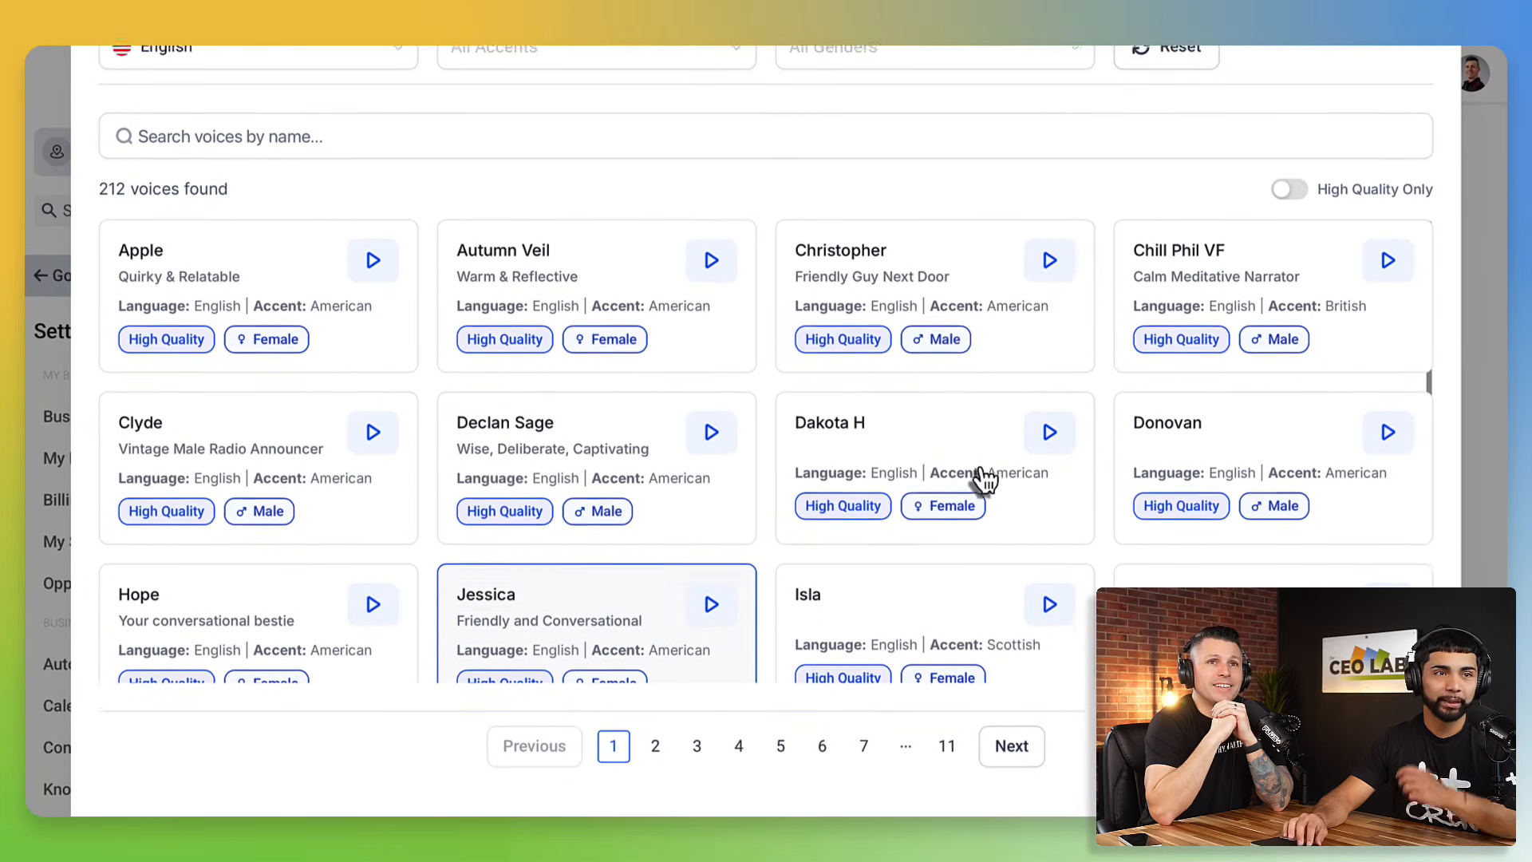
scroll(984, 479, "up", 1)
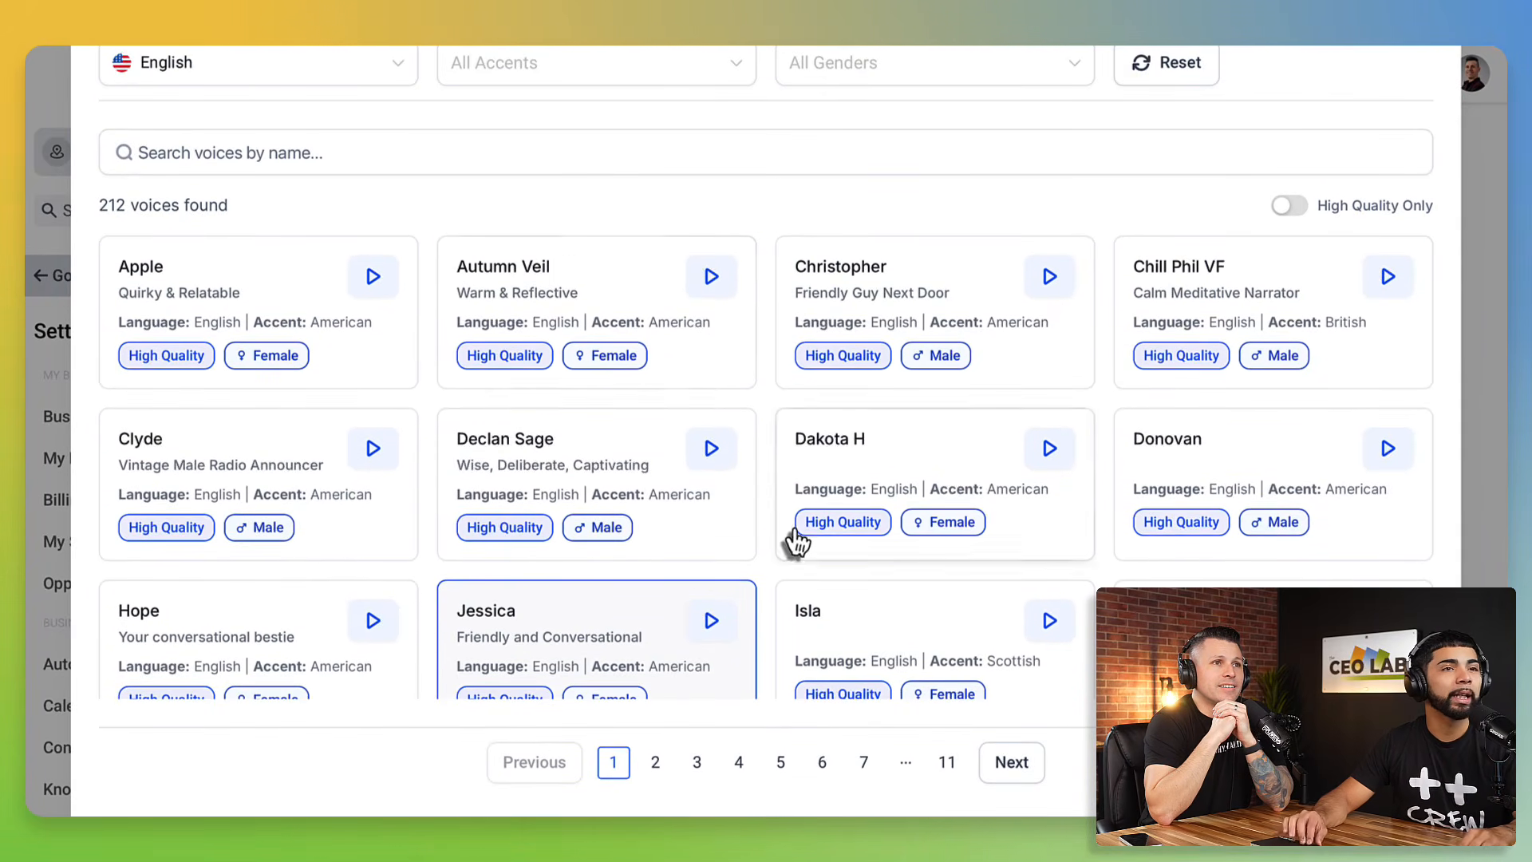
scroll(796, 543, "down", 4)
left_click(822, 765)
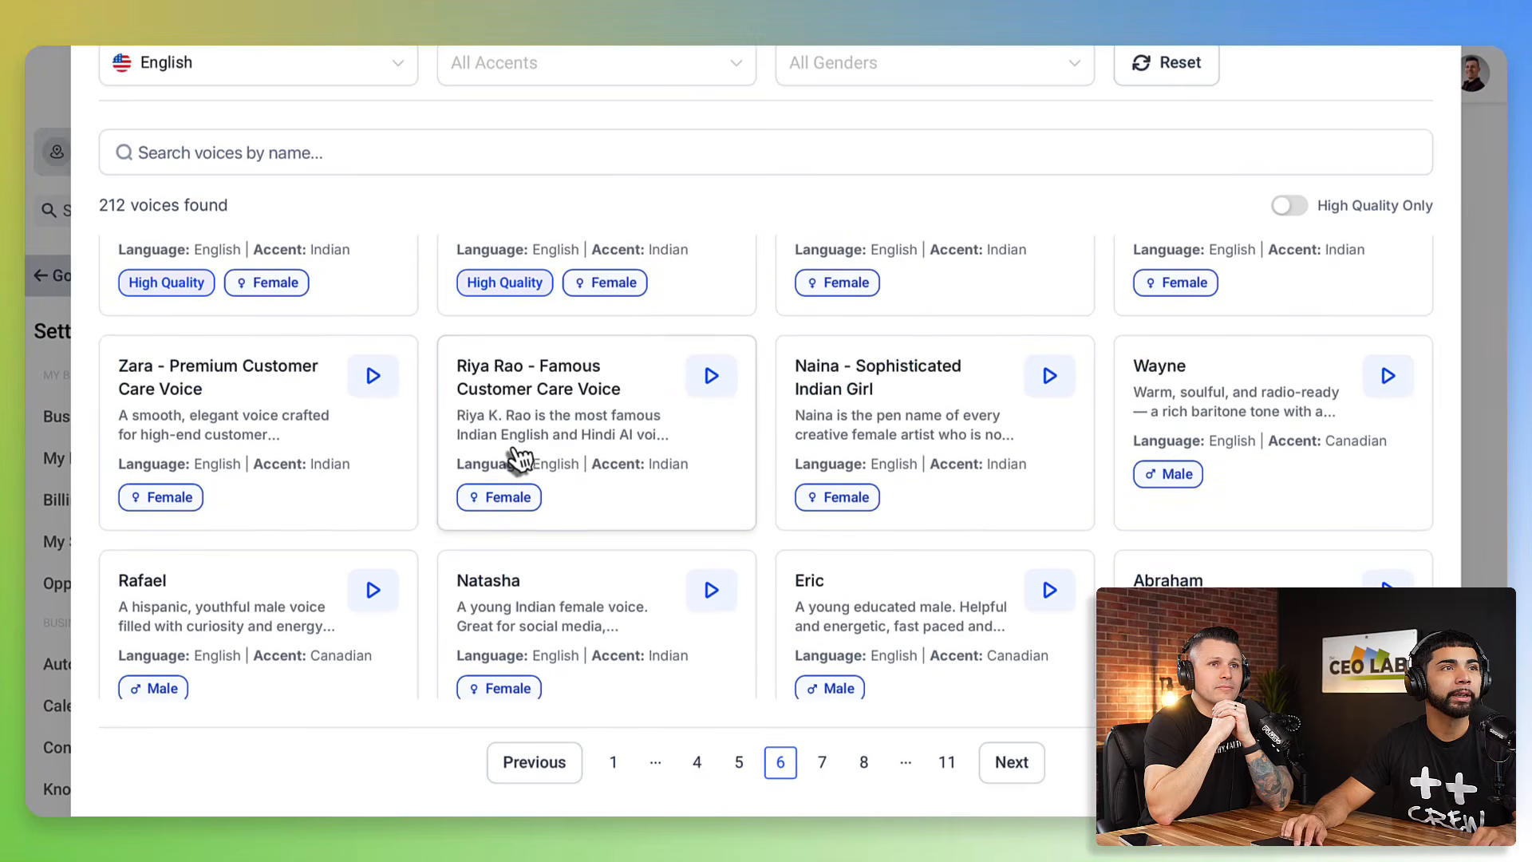
scroll(521, 459, "up", 1)
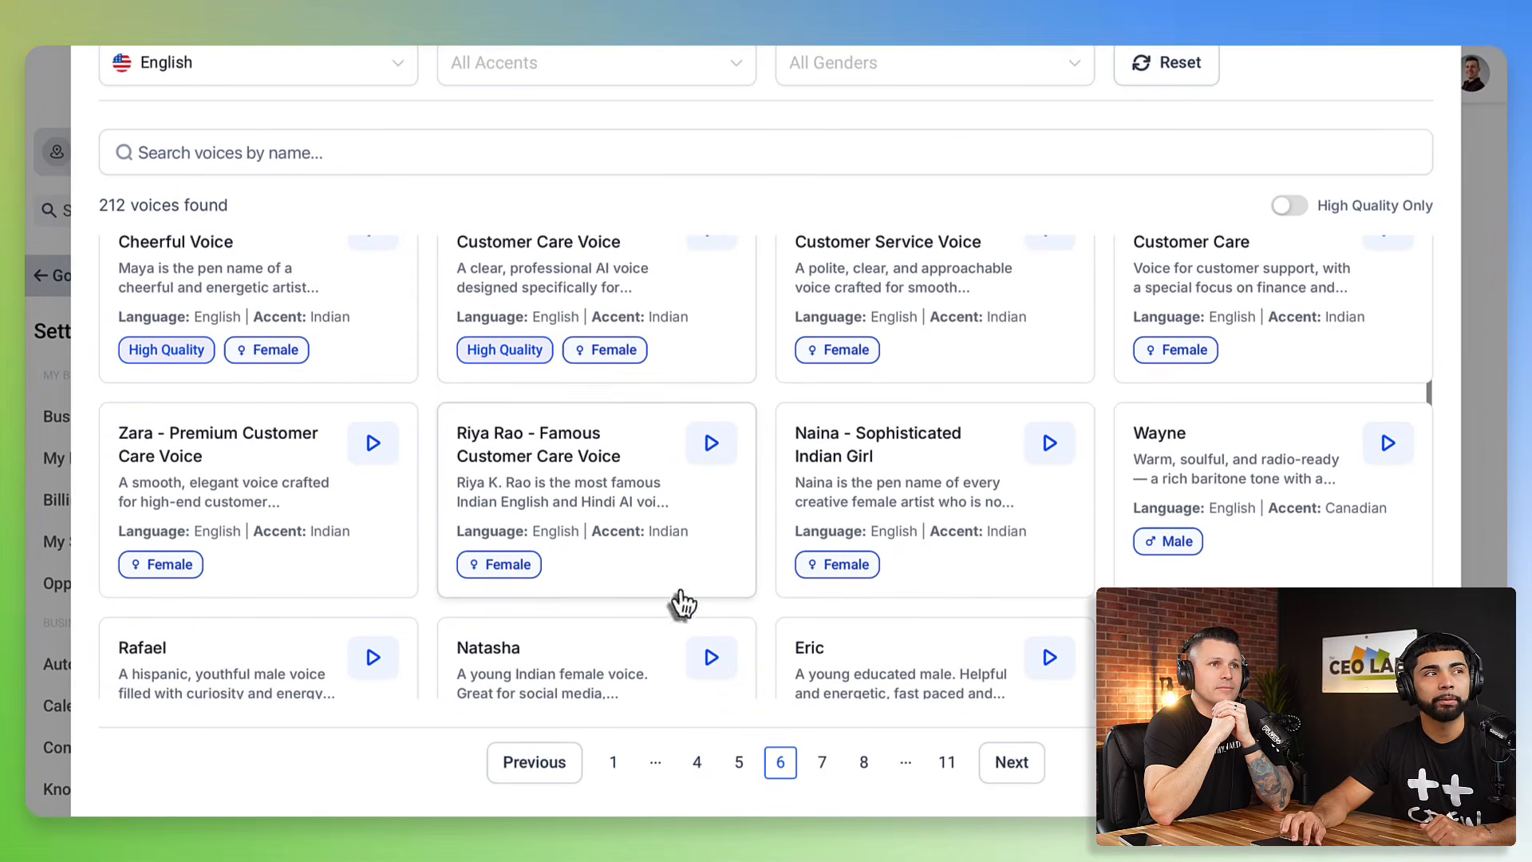
scroll(558, 391, "up", 1)
scroll(525, 478, "down", 1)
scroll(523, 477, "down", 4)
scroll(811, 519, "up", 5)
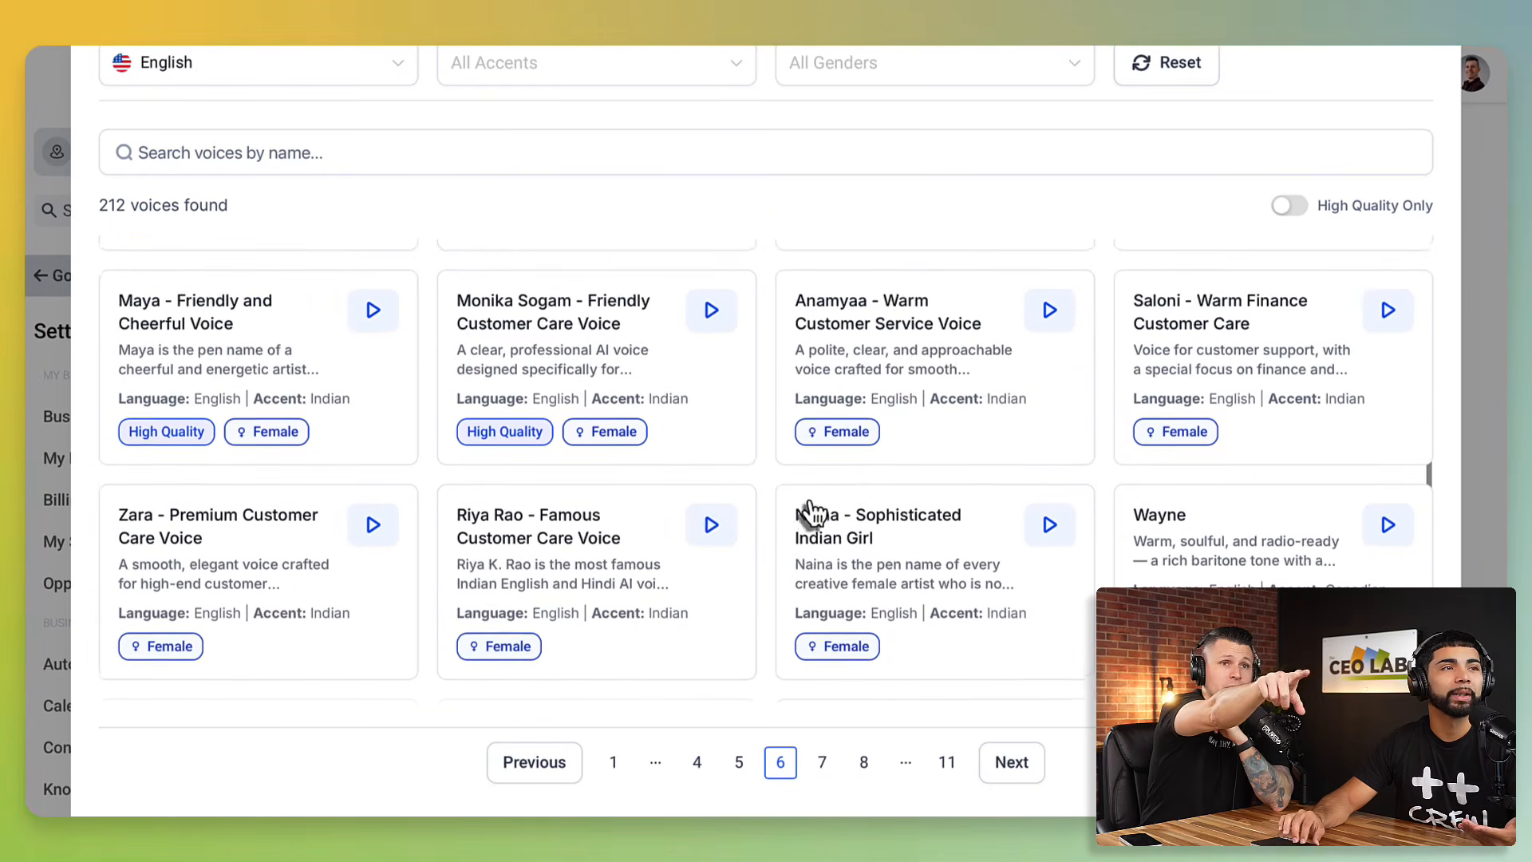
scroll(810, 520, "down", 1)
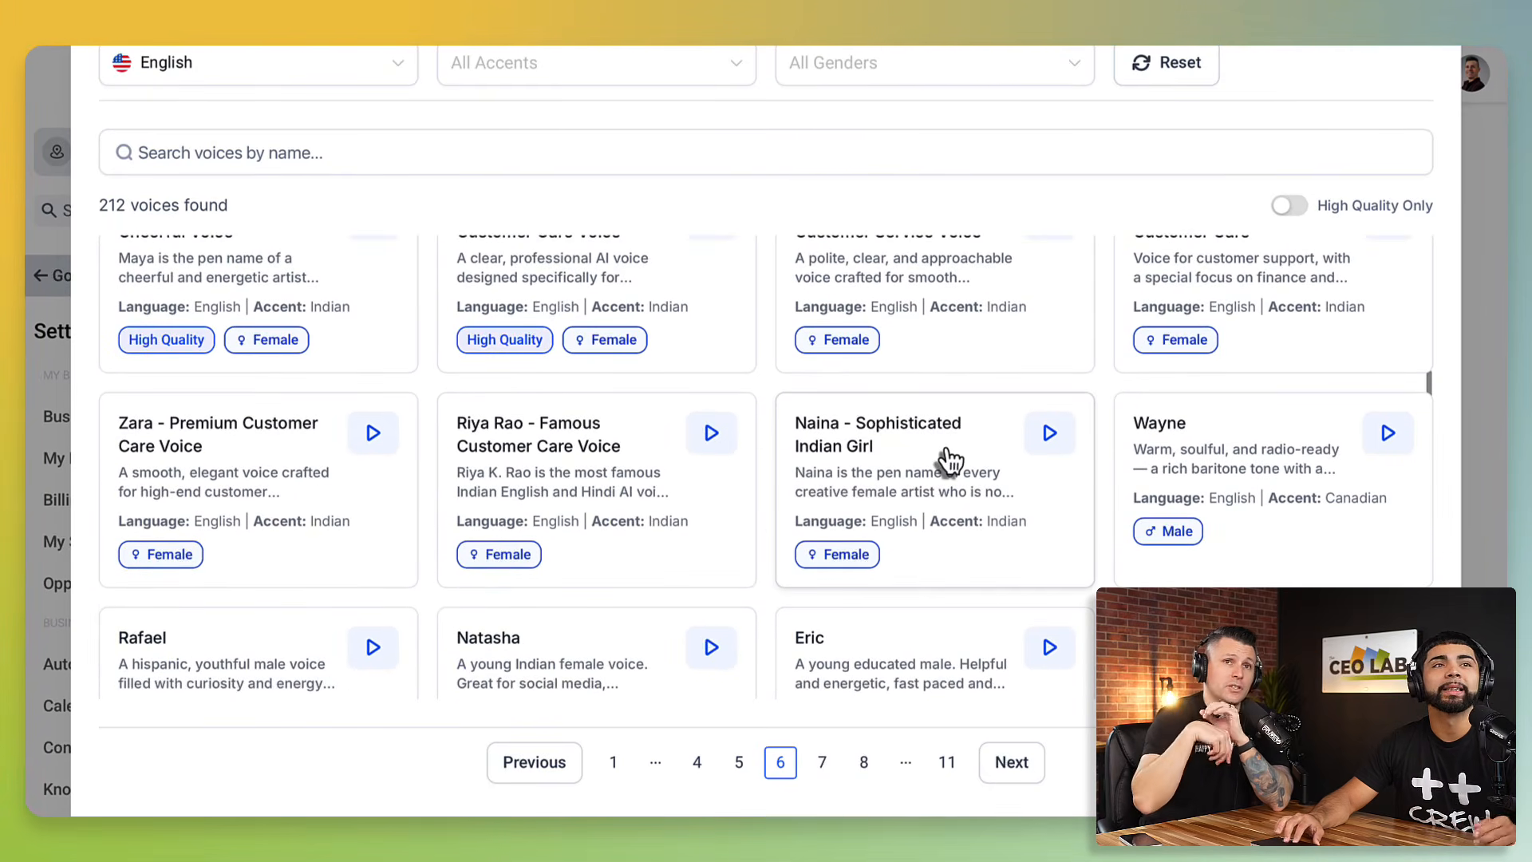
scroll(947, 456, "up", 4)
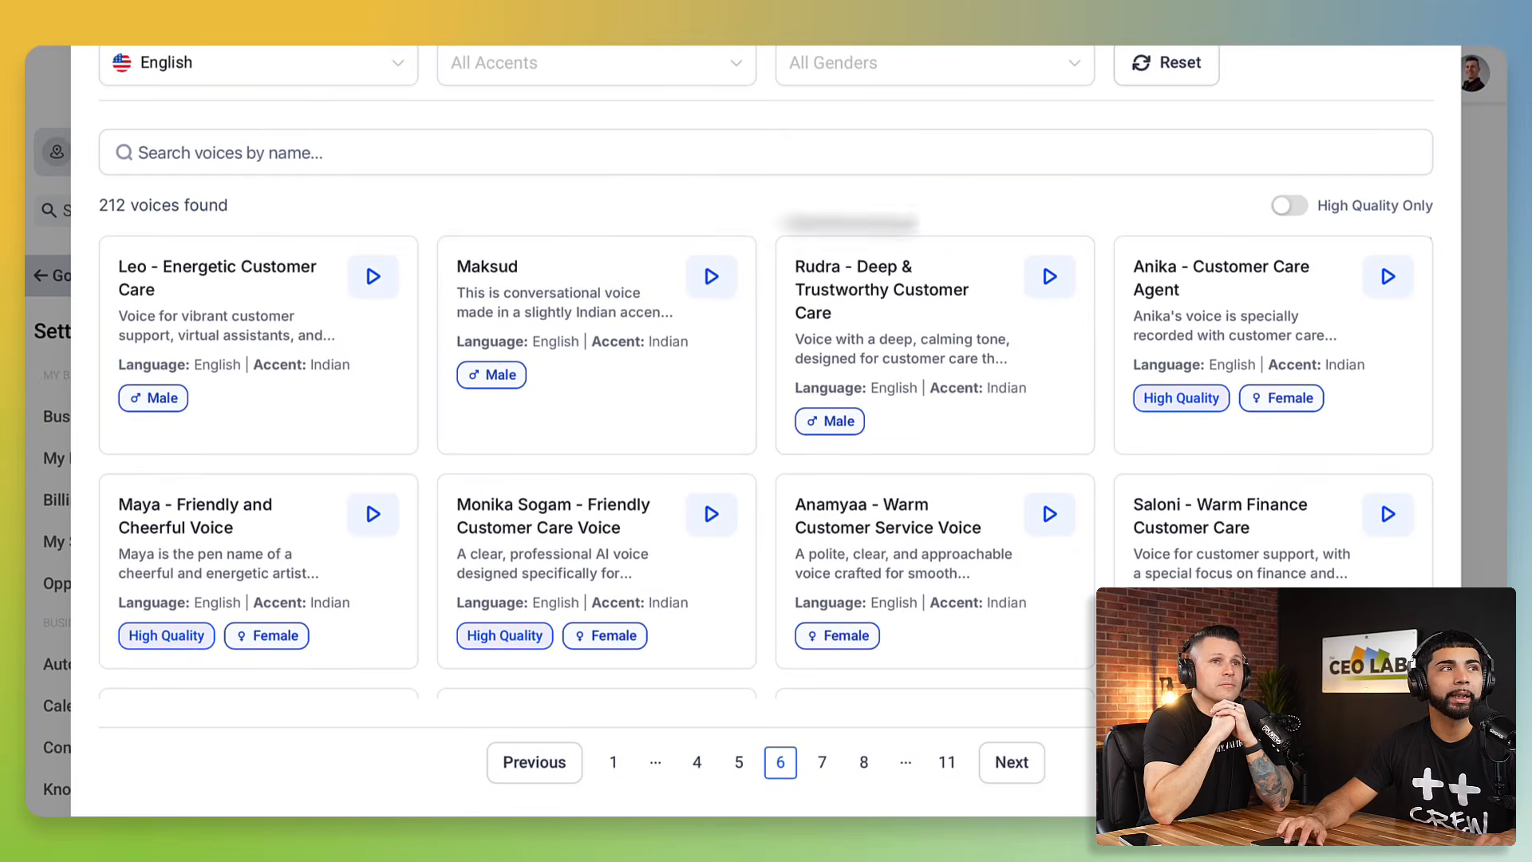
left_click(1286, 206)
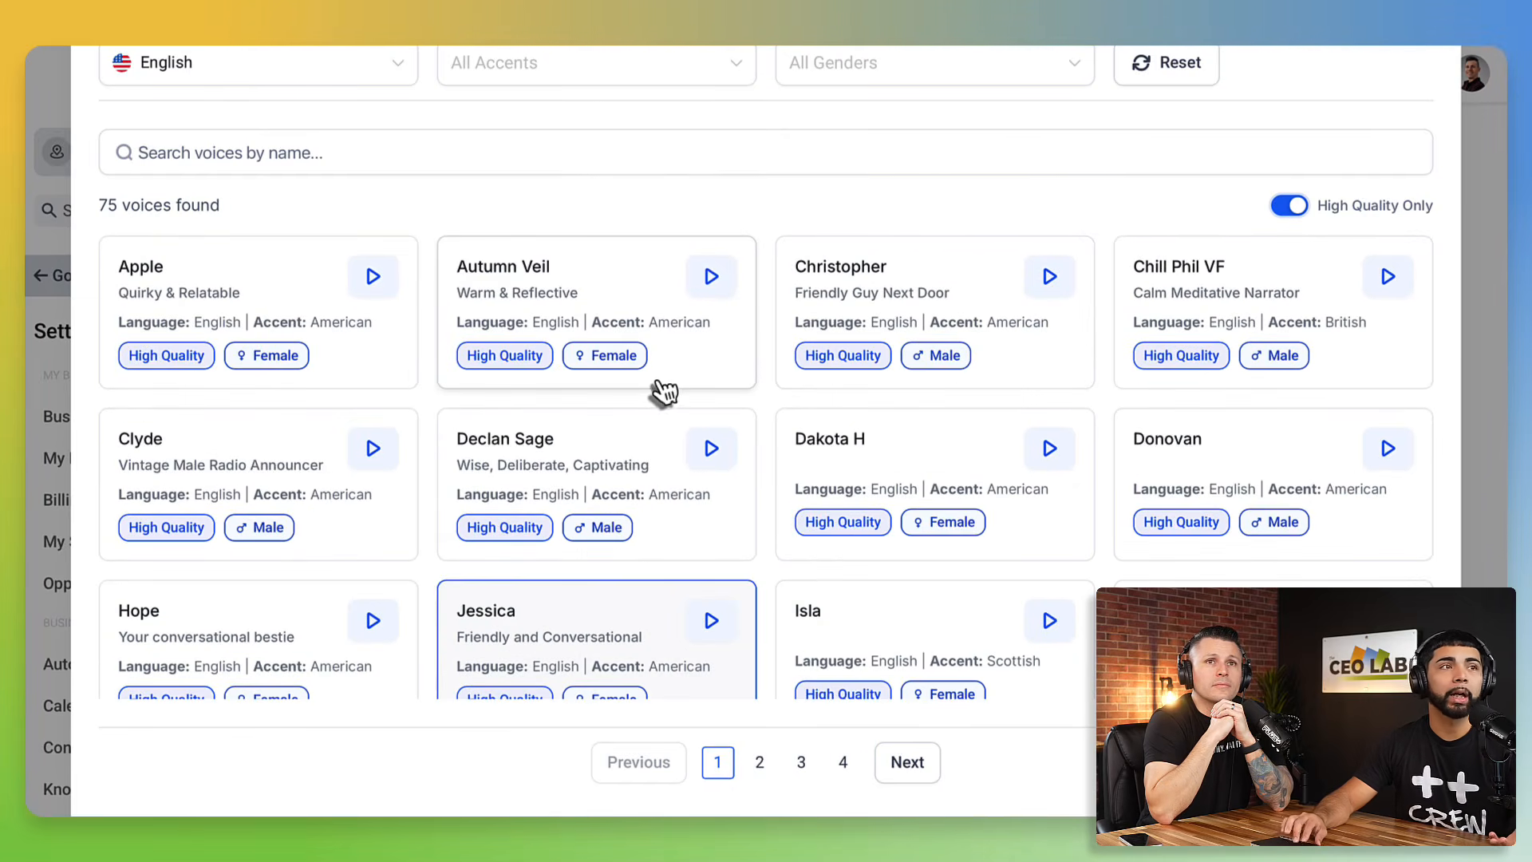
- Search 'dak' and select the American female voice Dakota H
scroll(663, 391, "down", 2)
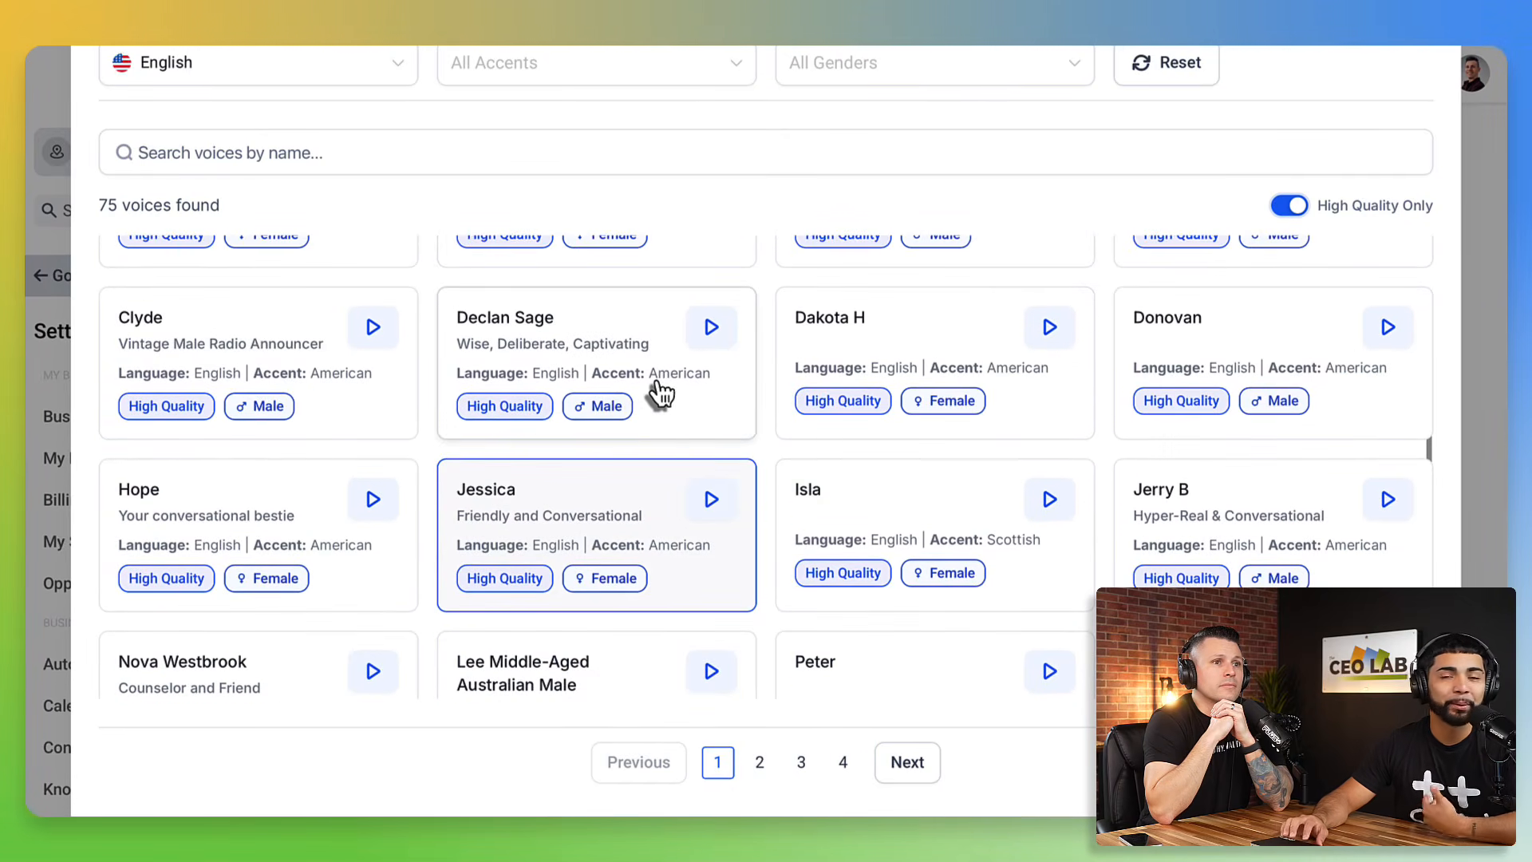
scroll(644, 476, "down", 4)
scroll(648, 477, "up", 2)
scroll(650, 476, "up", 3)
left_click(411, 156)
type("dak")
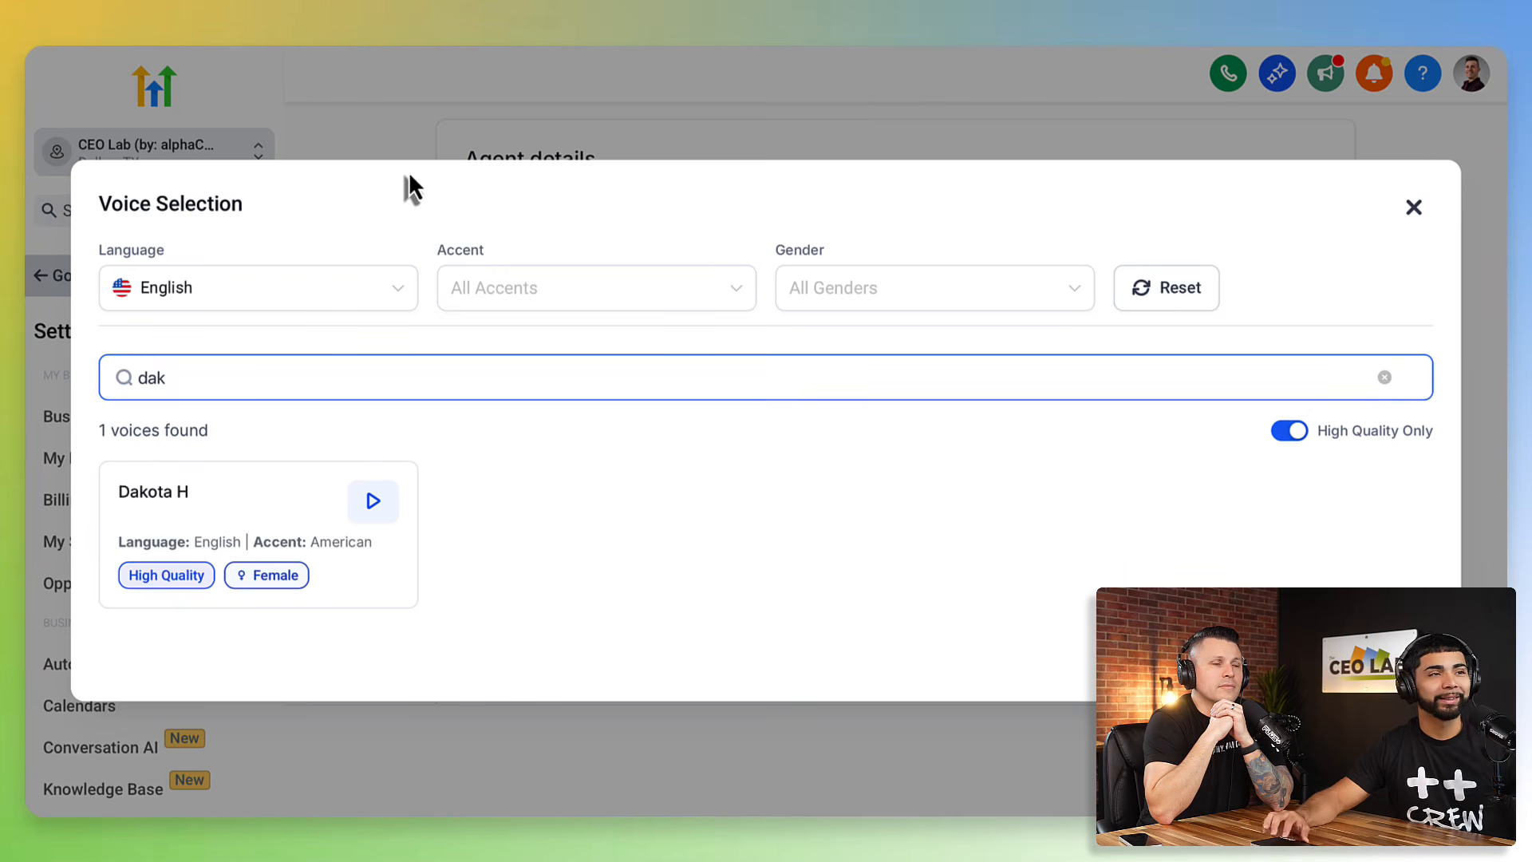
left_click(298, 540)
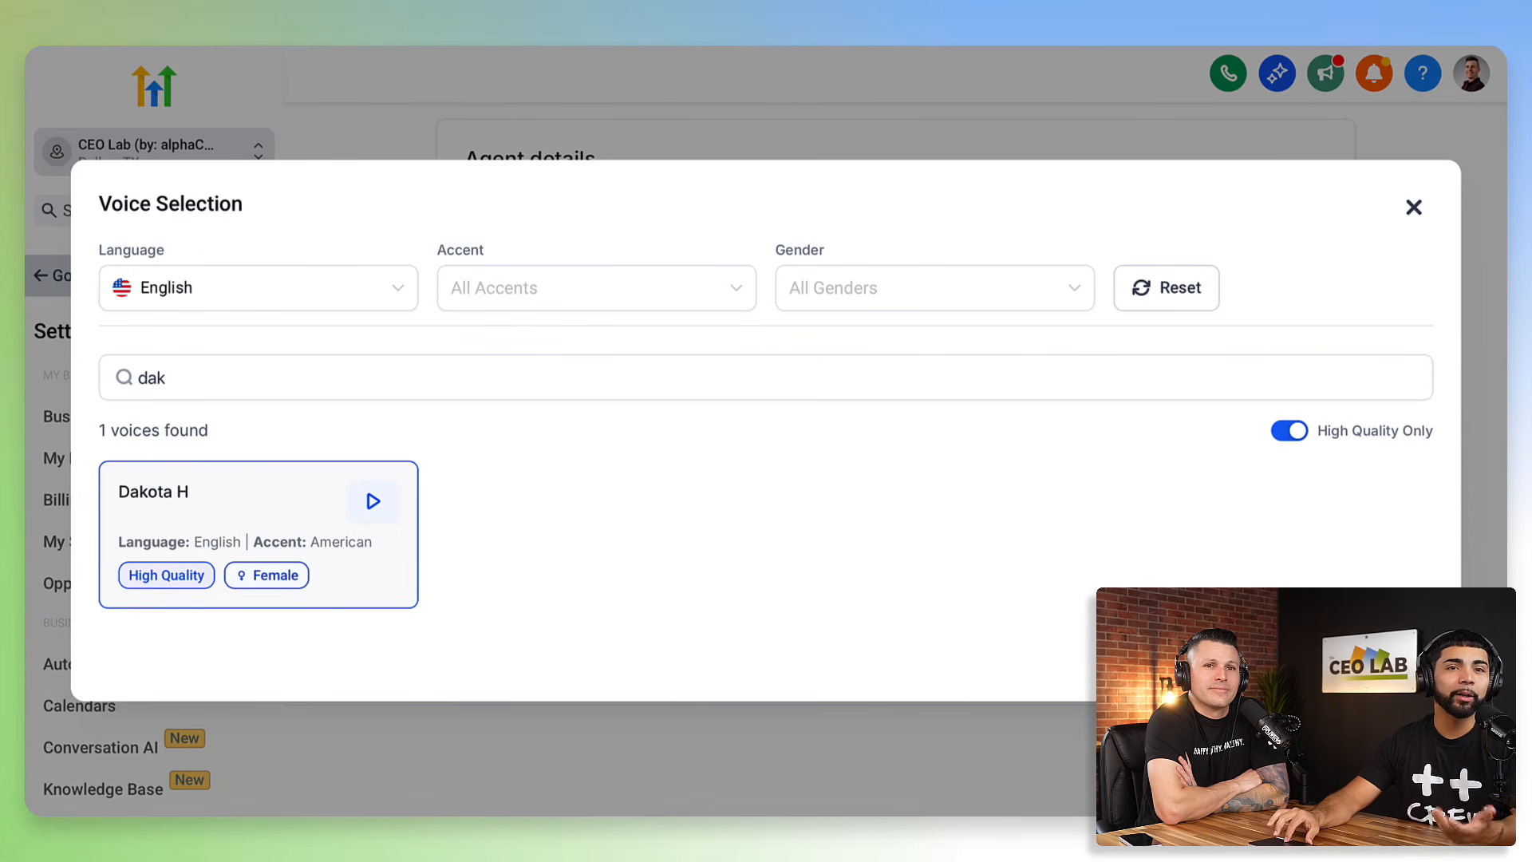
left_click(1414, 207)
- Recheck the voice list, then close it with Dakota H still selected
left_click(1107, 474)
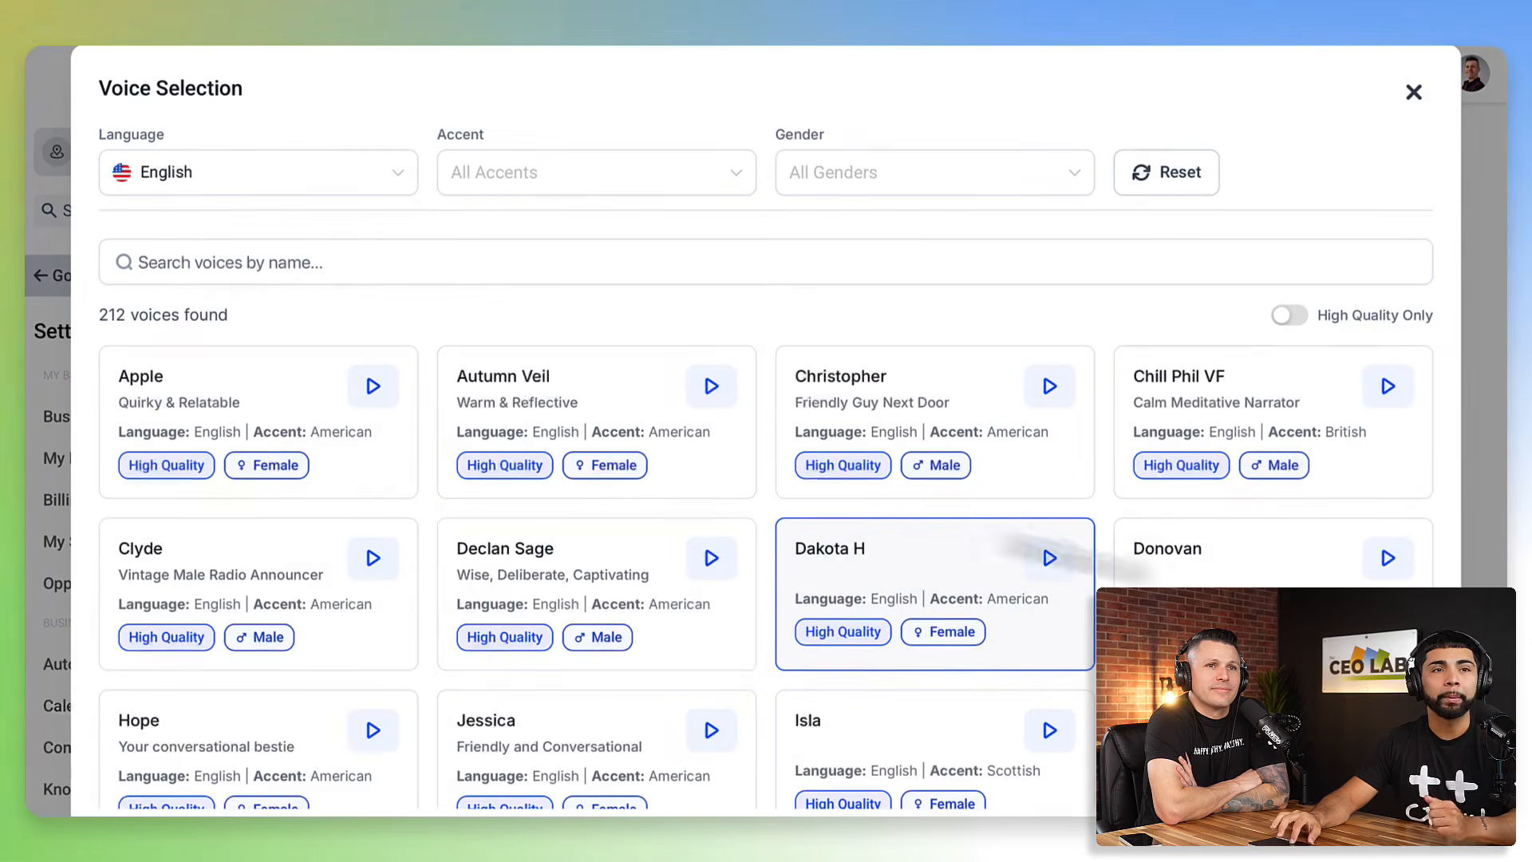
scroll(750, 667, "down", 5)
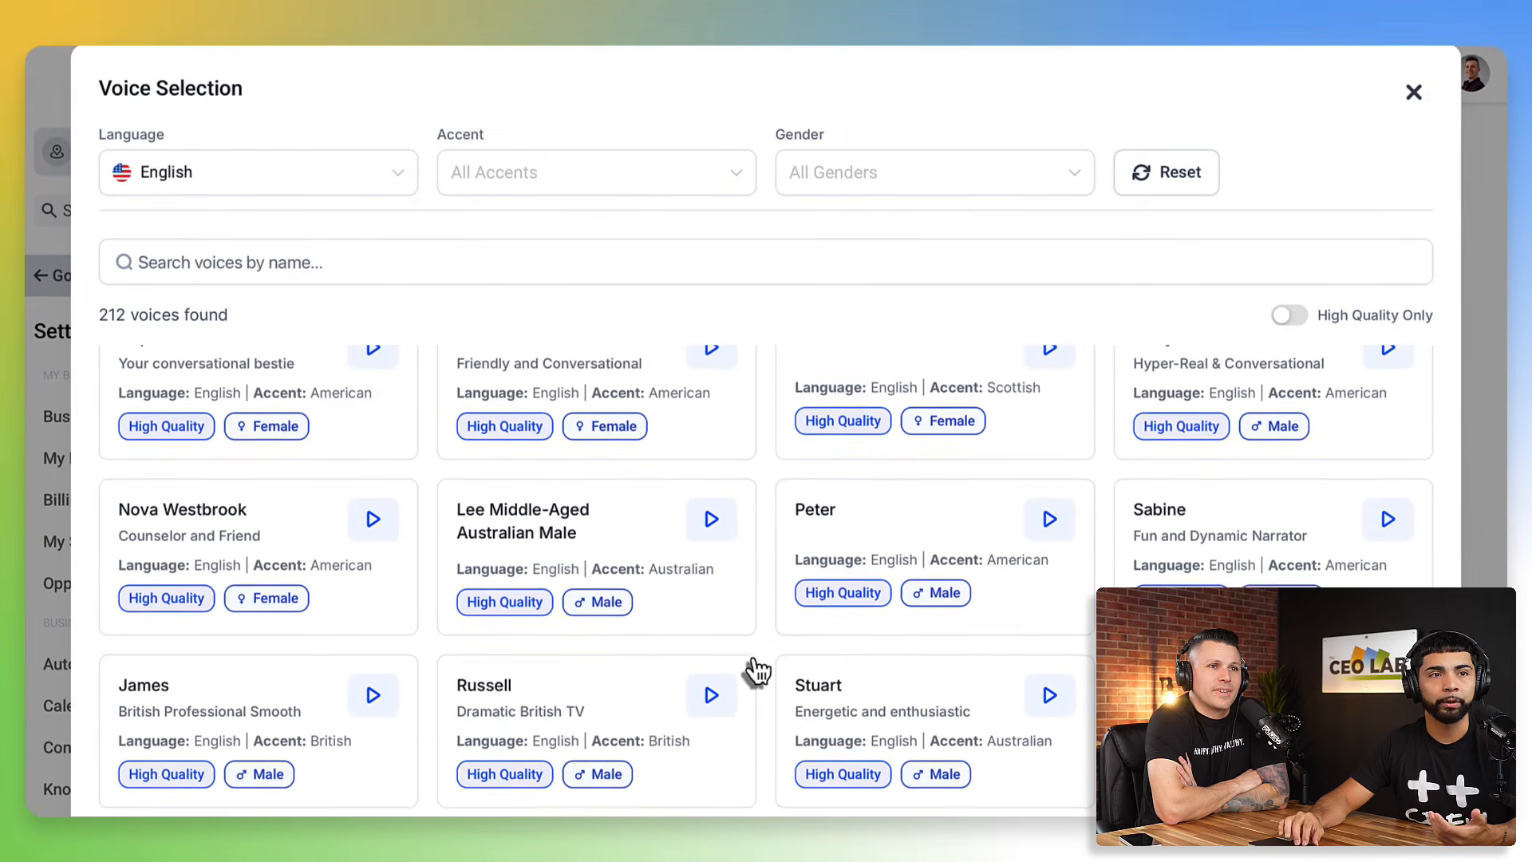
scroll(1036, 522, "up", 3)
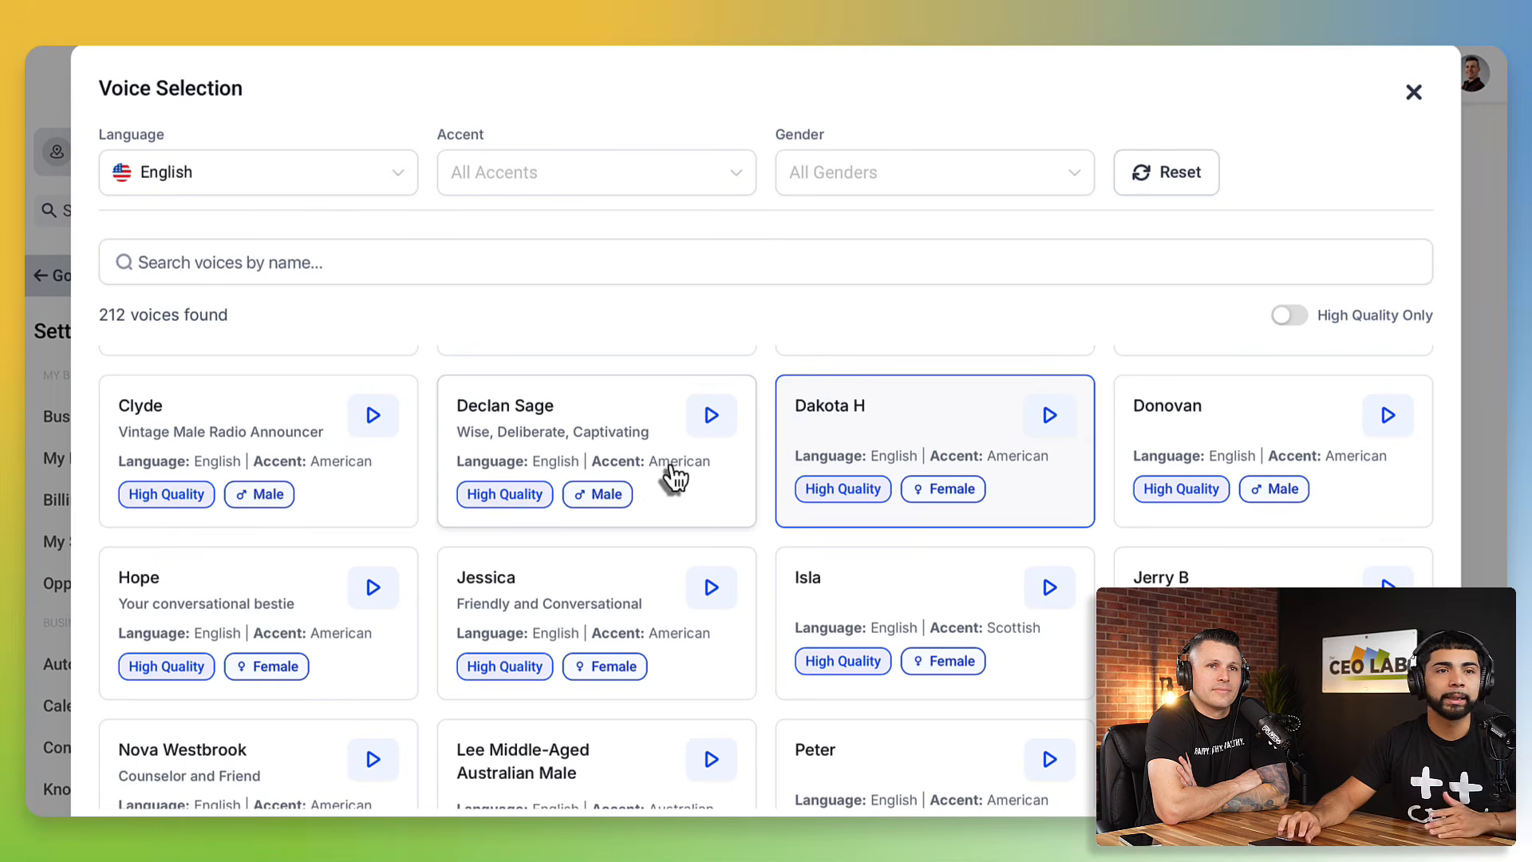
scroll(855, 523, "down", 5)
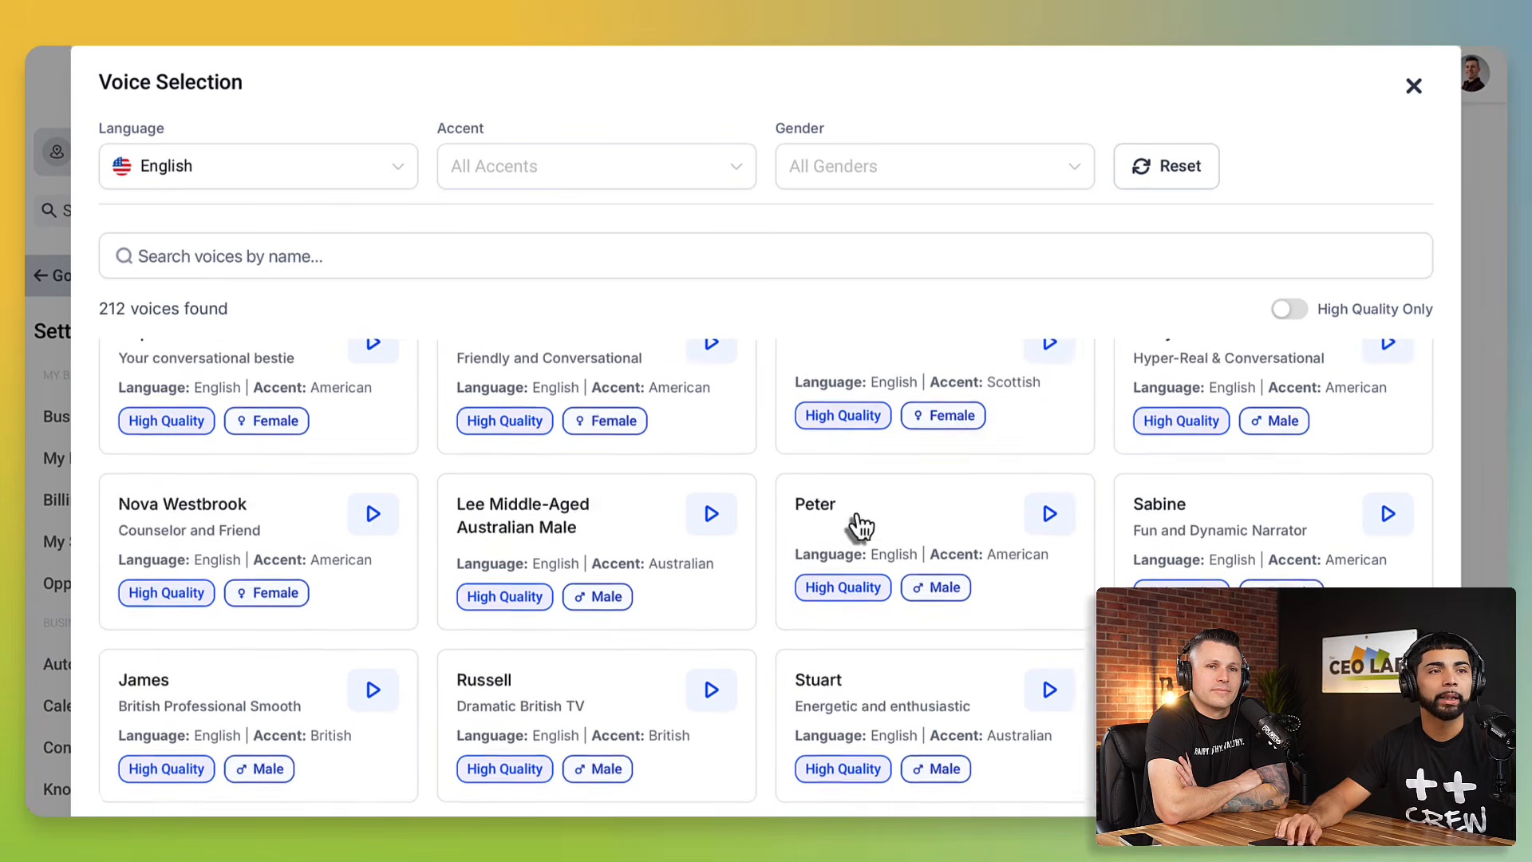
scroll(857, 525, "up", 5)
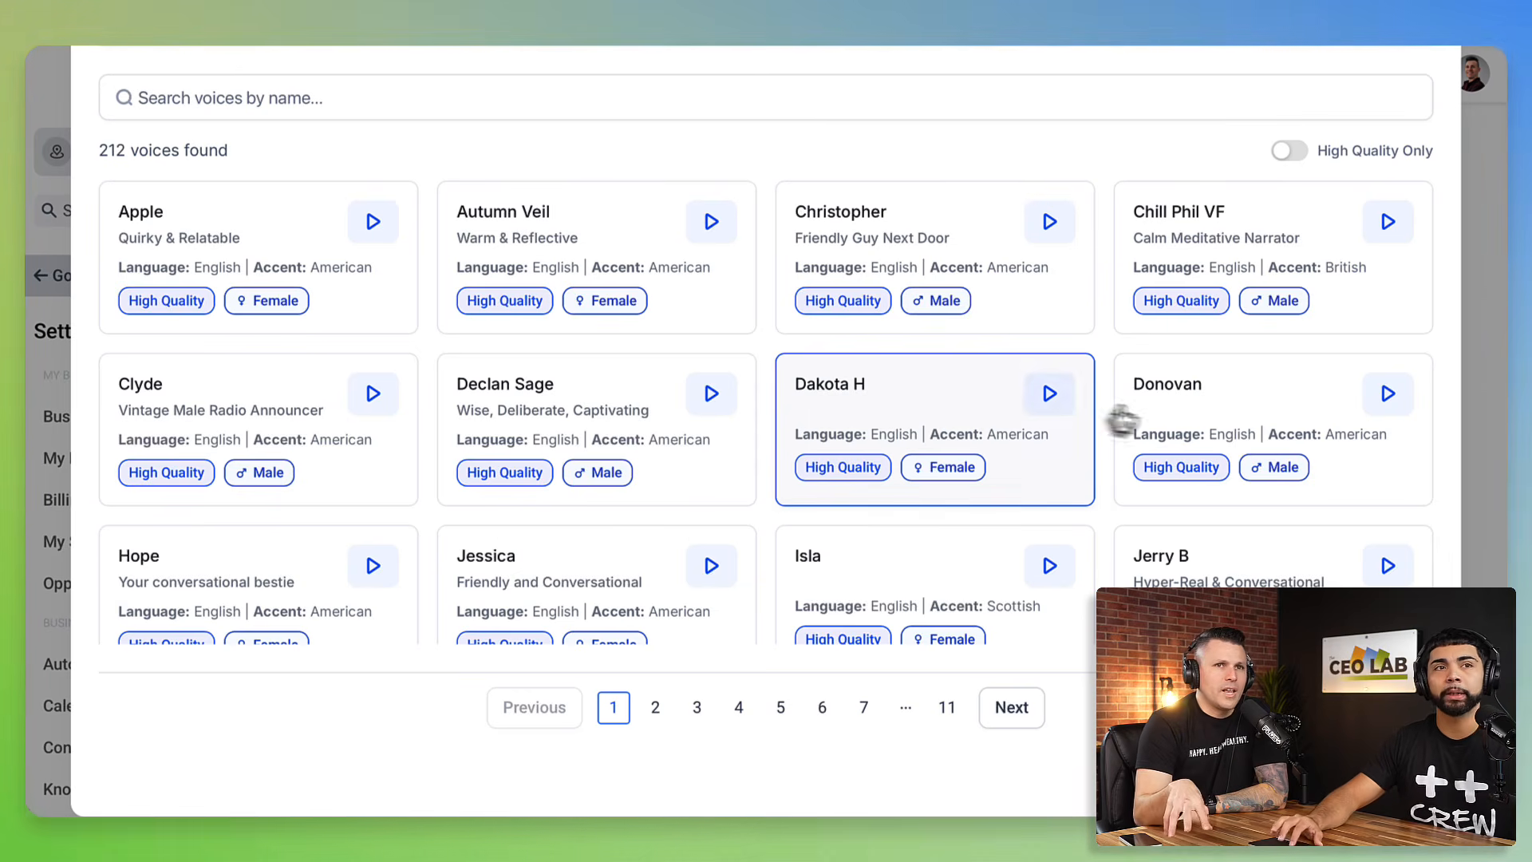
scroll(1258, 280, "up", 3)
left_click(1410, 99)
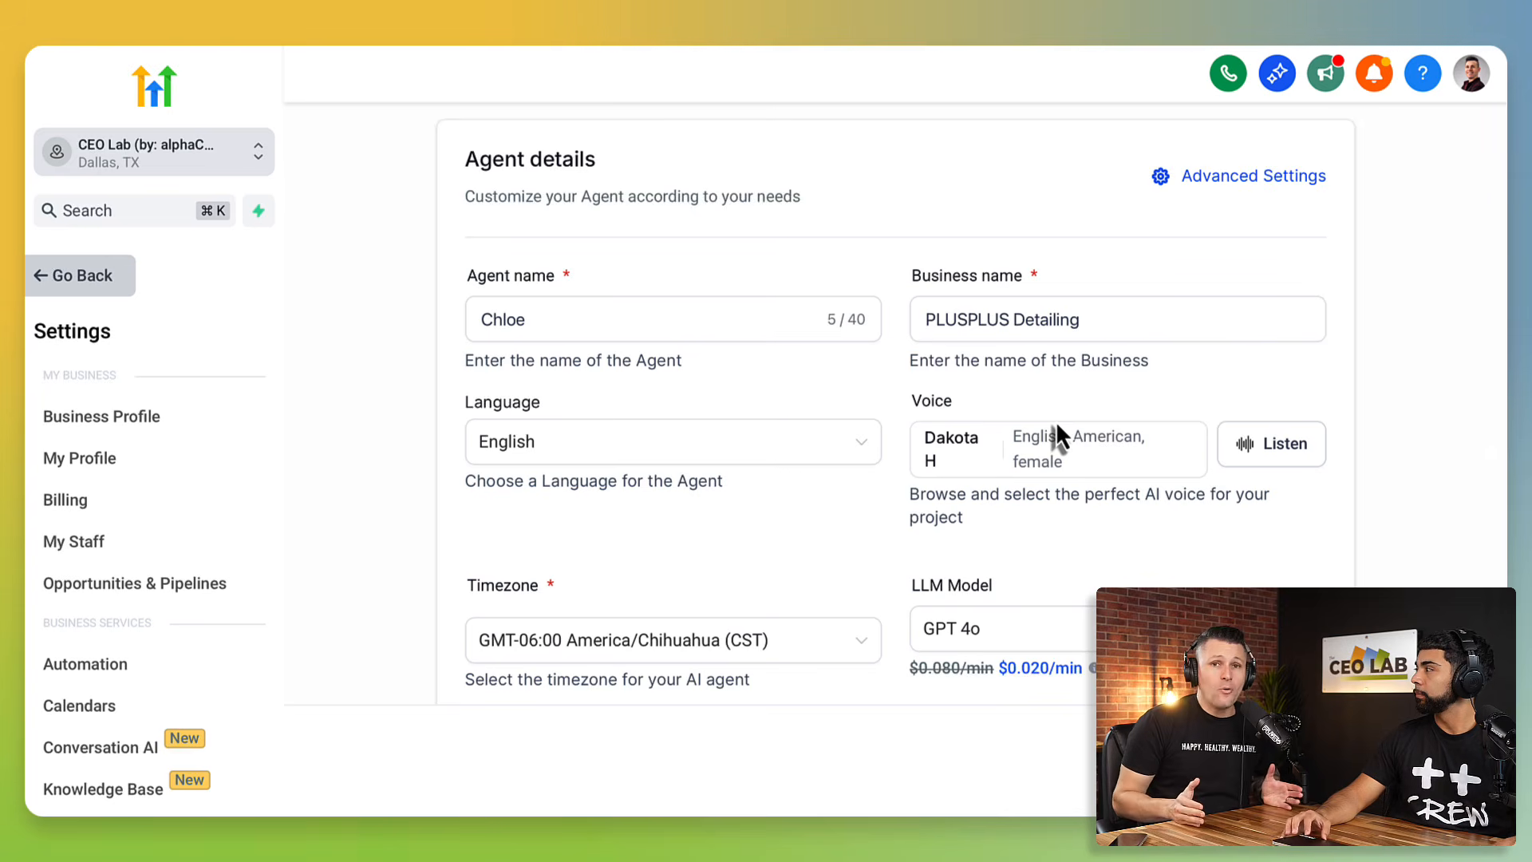
scroll(908, 481, "down", 1)
scroll(908, 482, "down", 3)
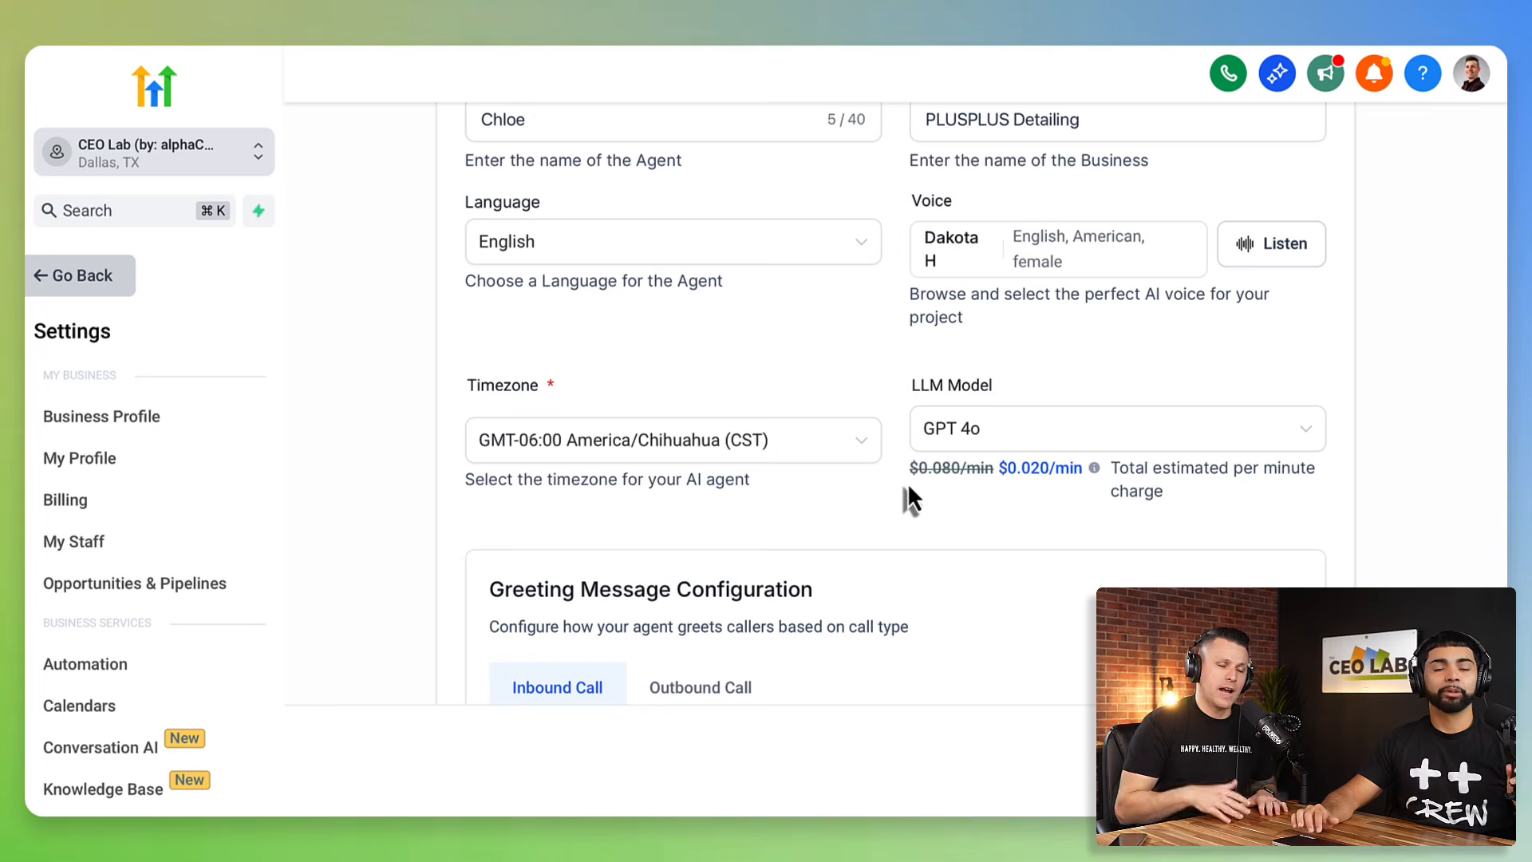
mouse_move(932, 475)
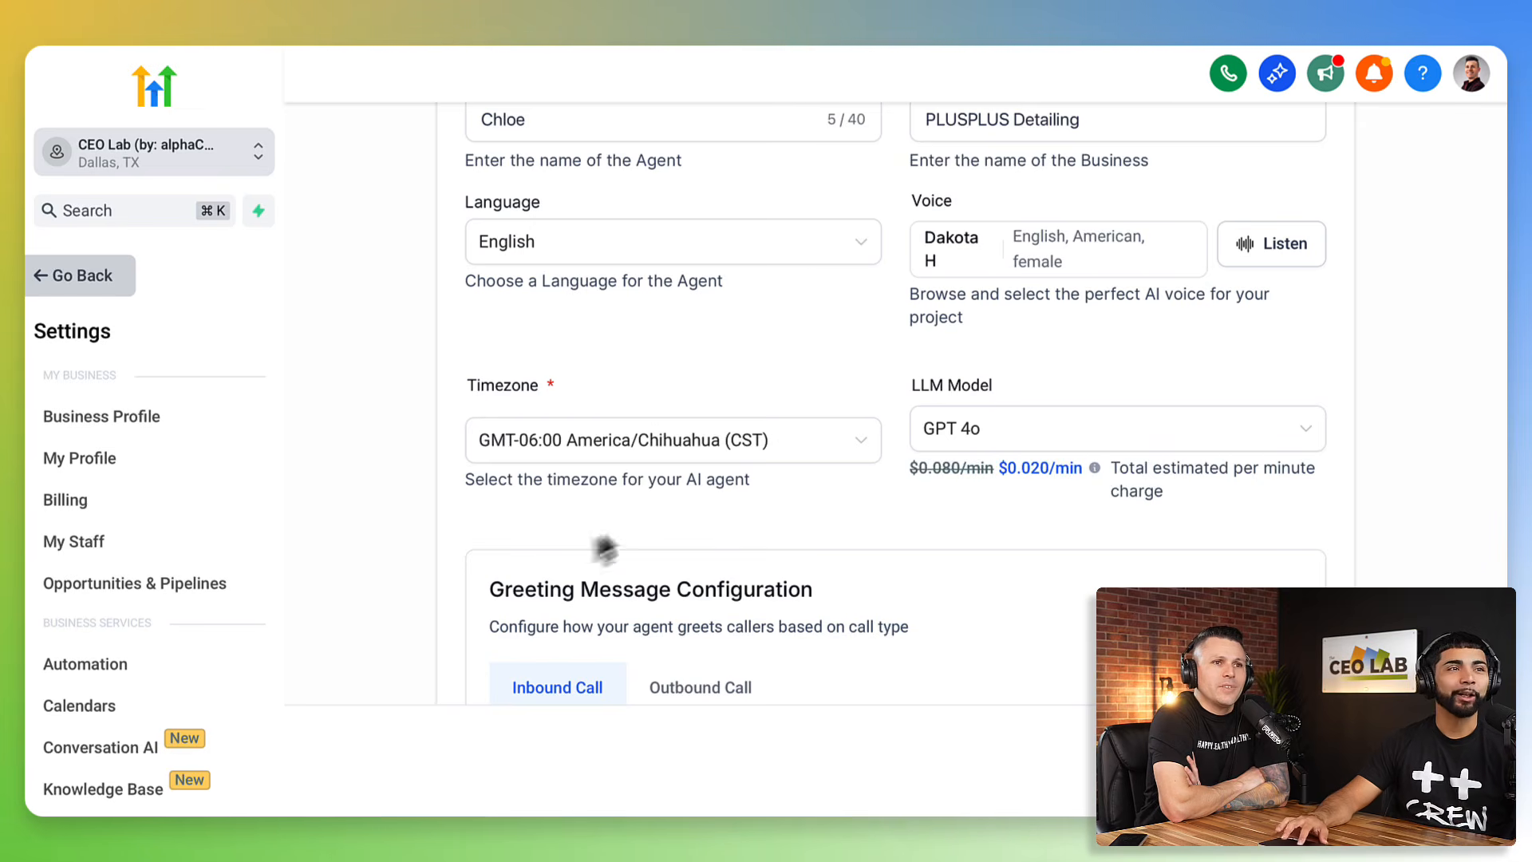
- Switch the timezone from Chihuahua to GMT-05:00 America/Chicago (CDT) via a 'chic' search
left_click(680, 445)
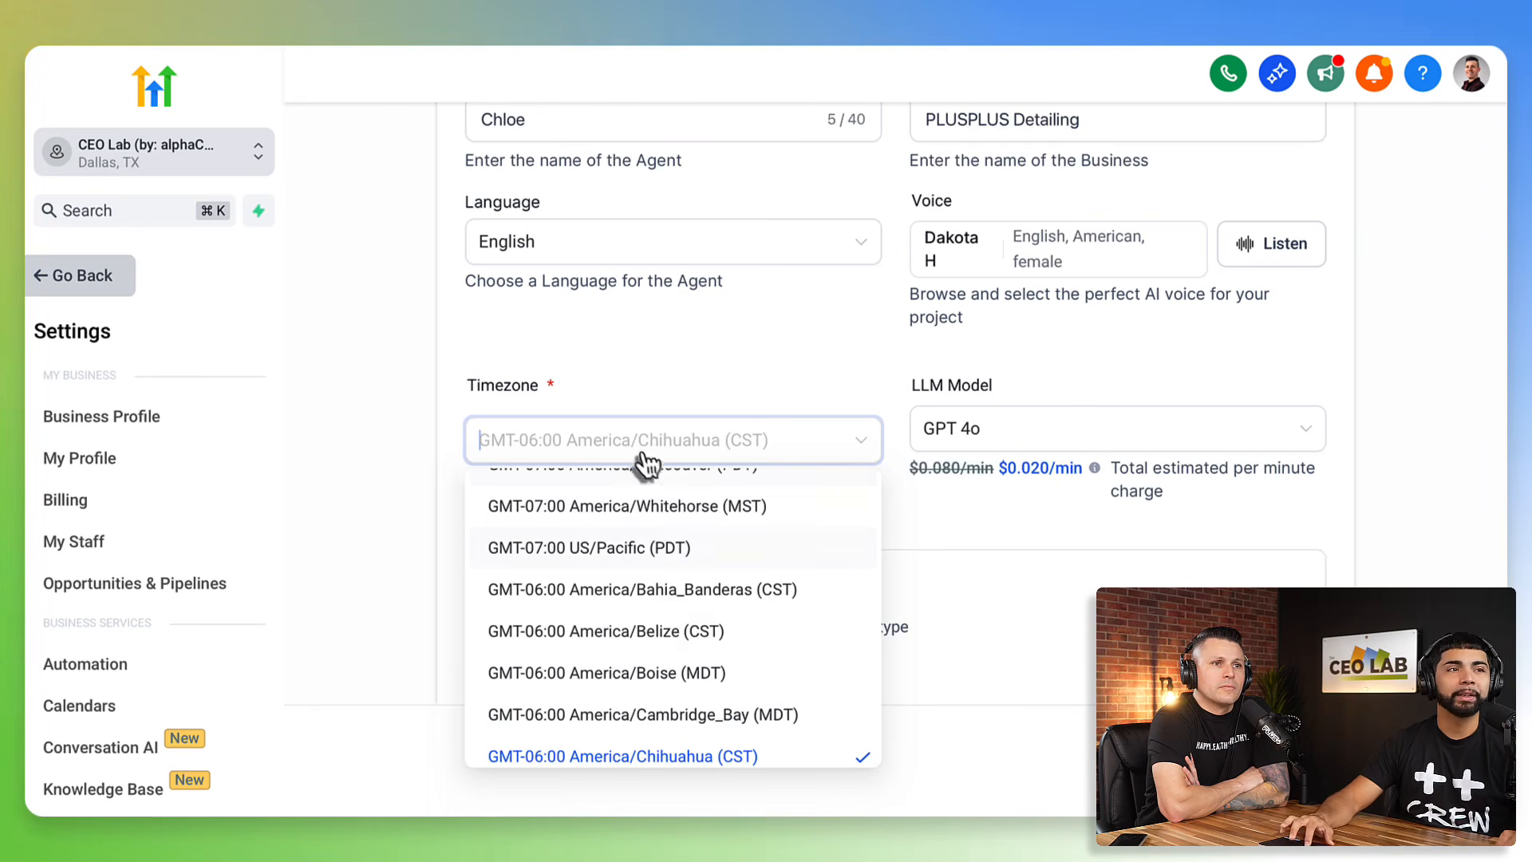
type("chic")
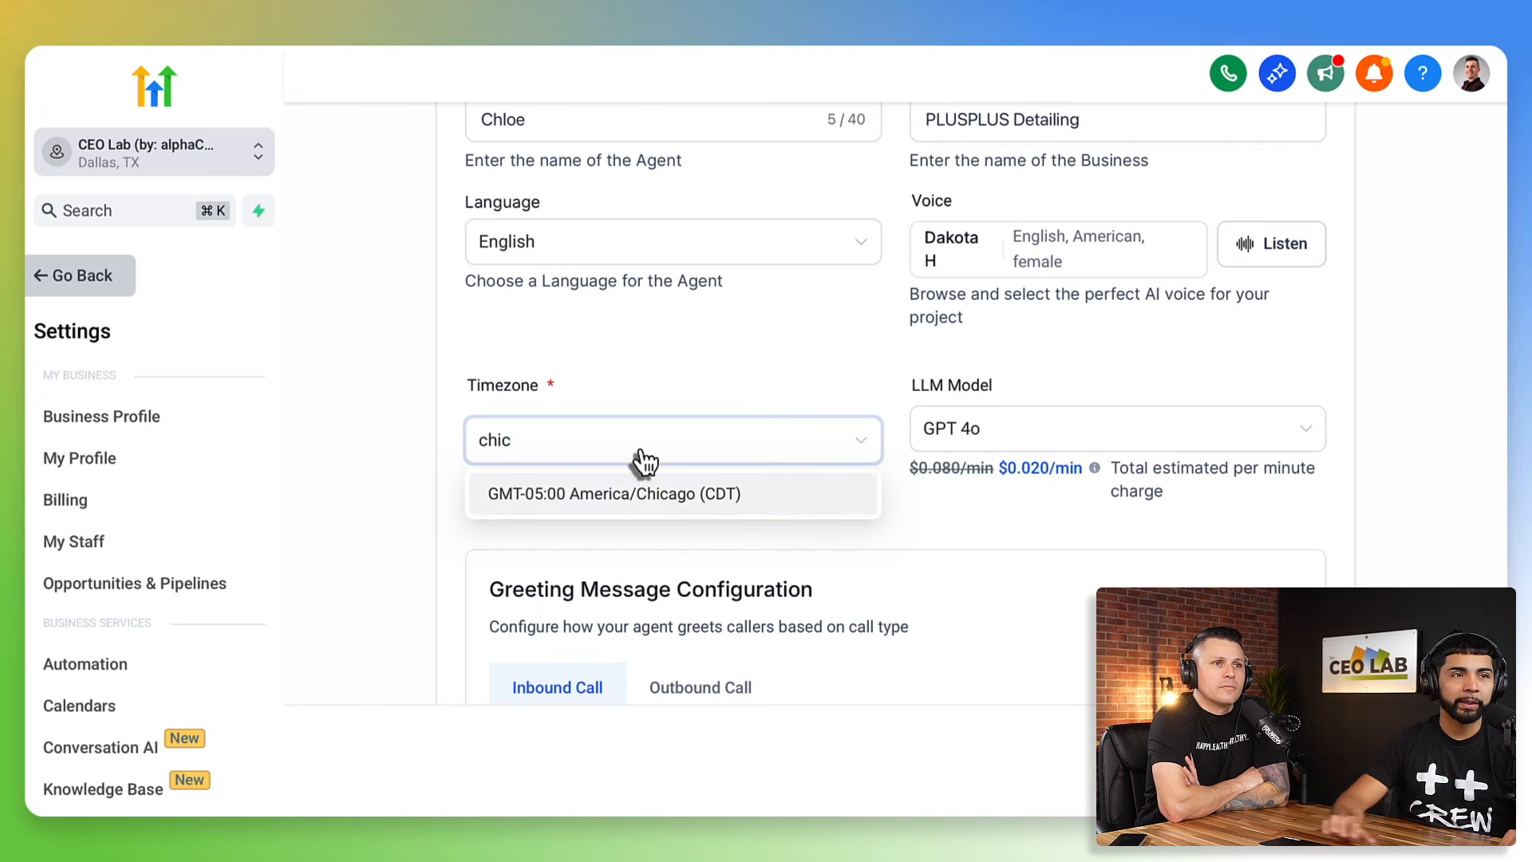
left_click(662, 501)
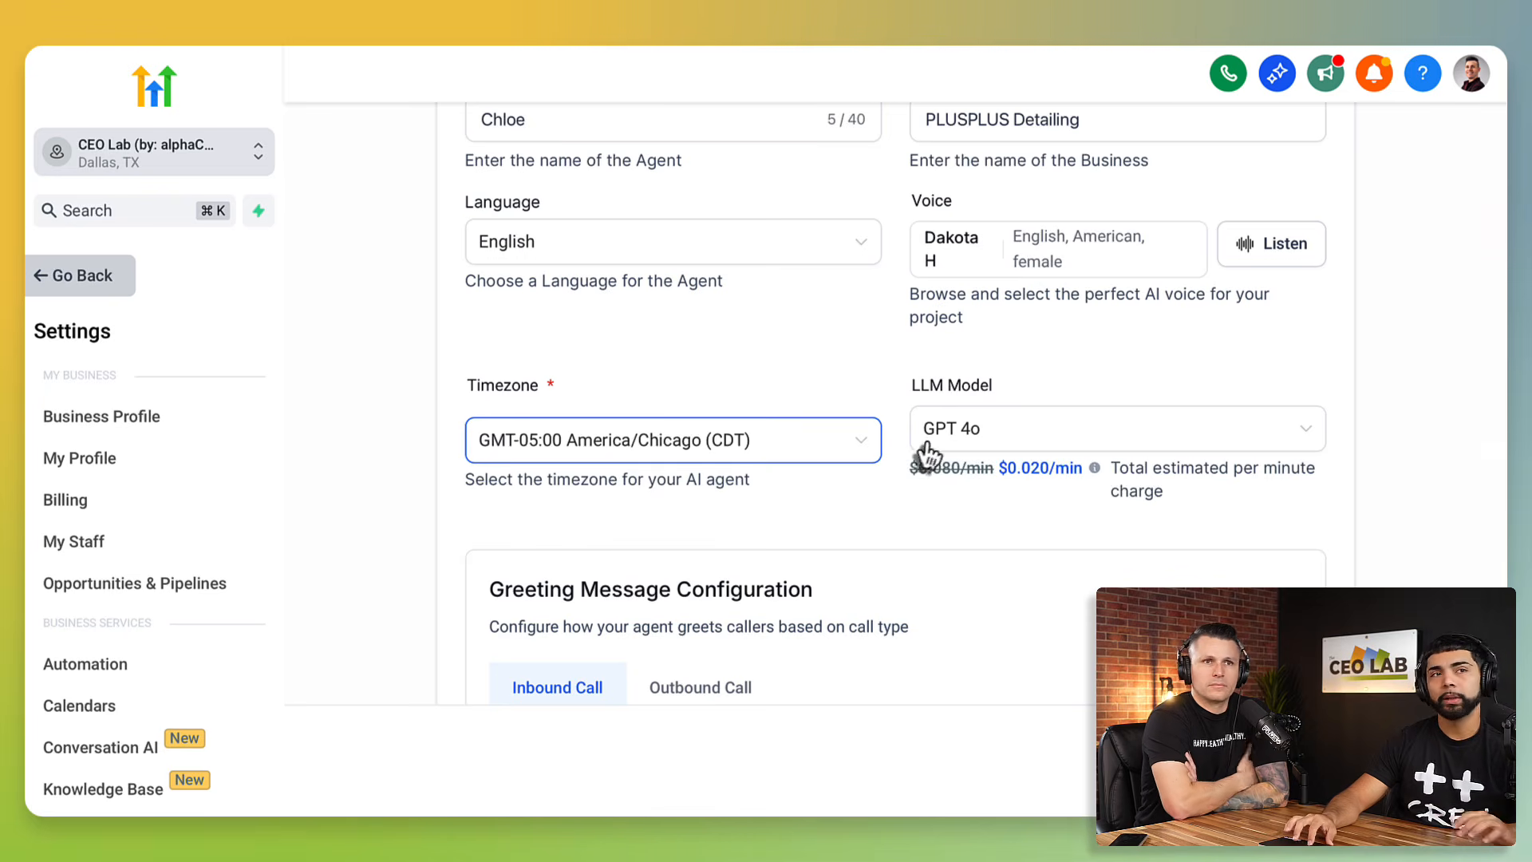
left_click(1042, 434)
scroll(1024, 589, "down", 3)
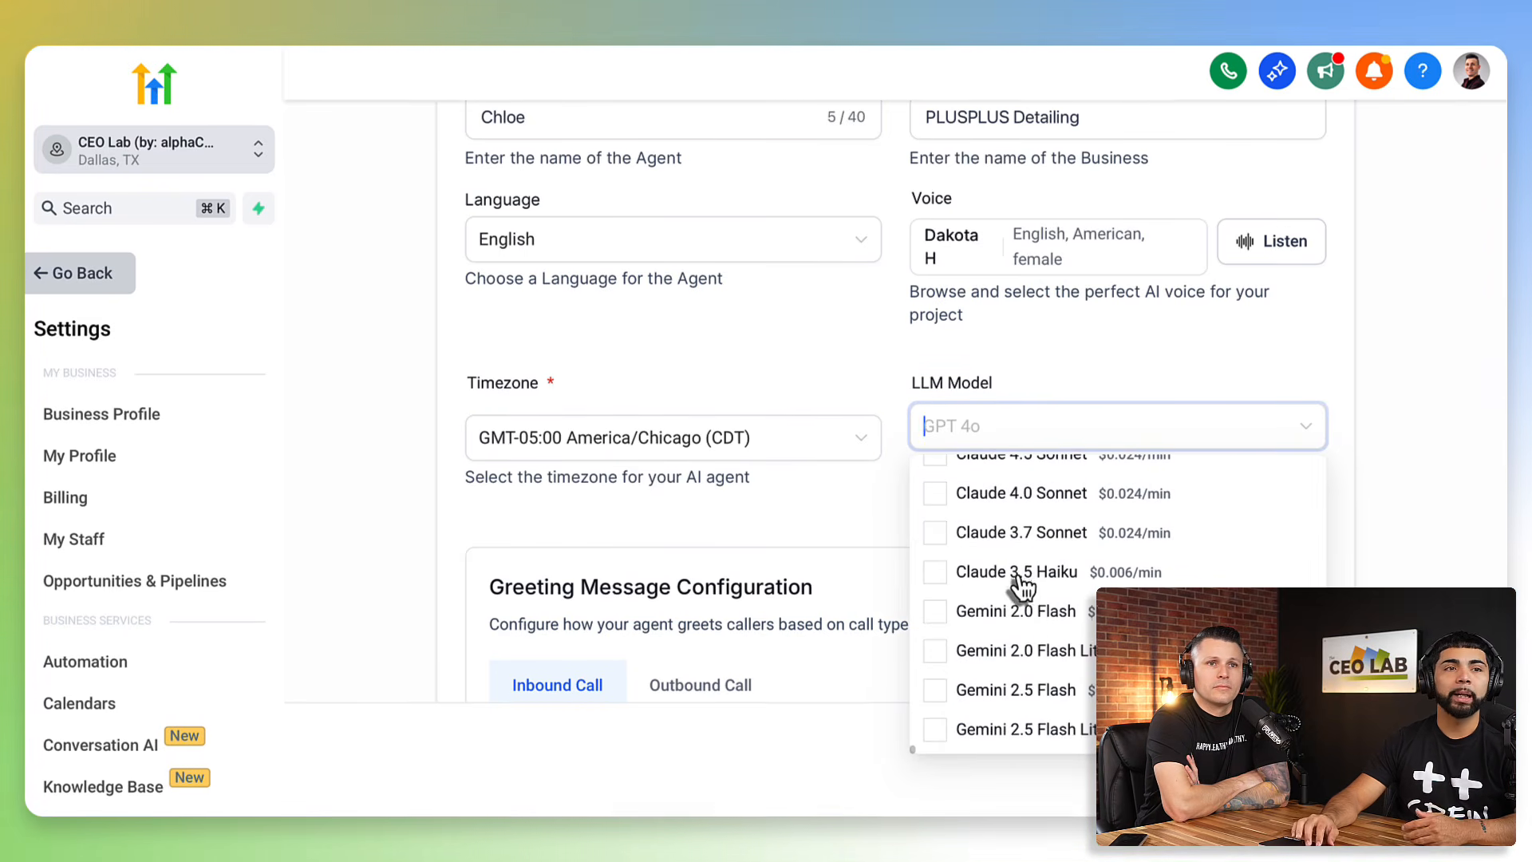
scroll(1022, 706, "up", 5)
scroll(1027, 716, "up", 2)
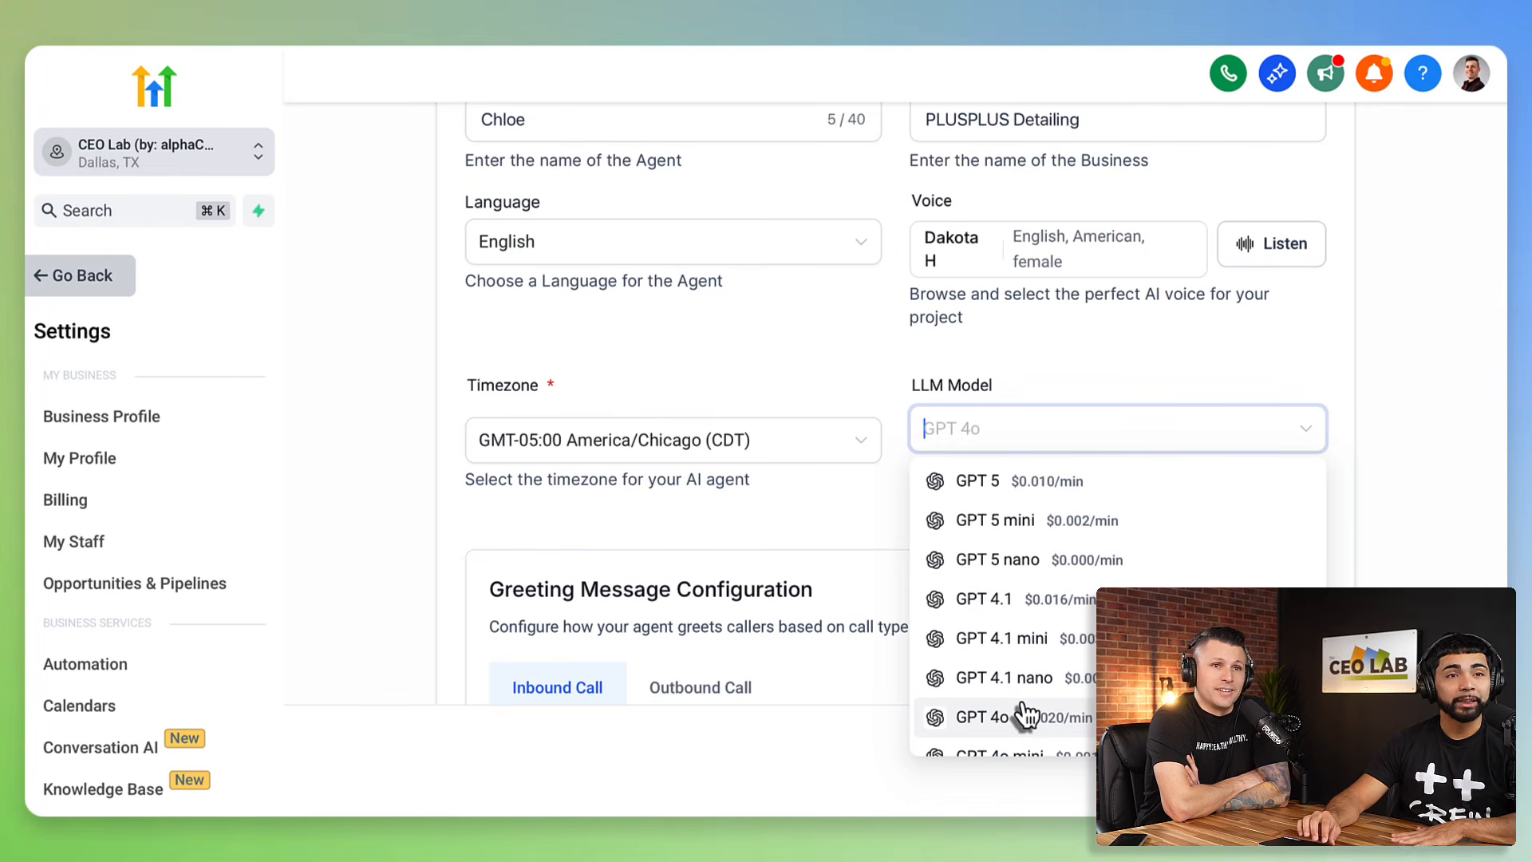
scroll(1037, 682, "down", 5)
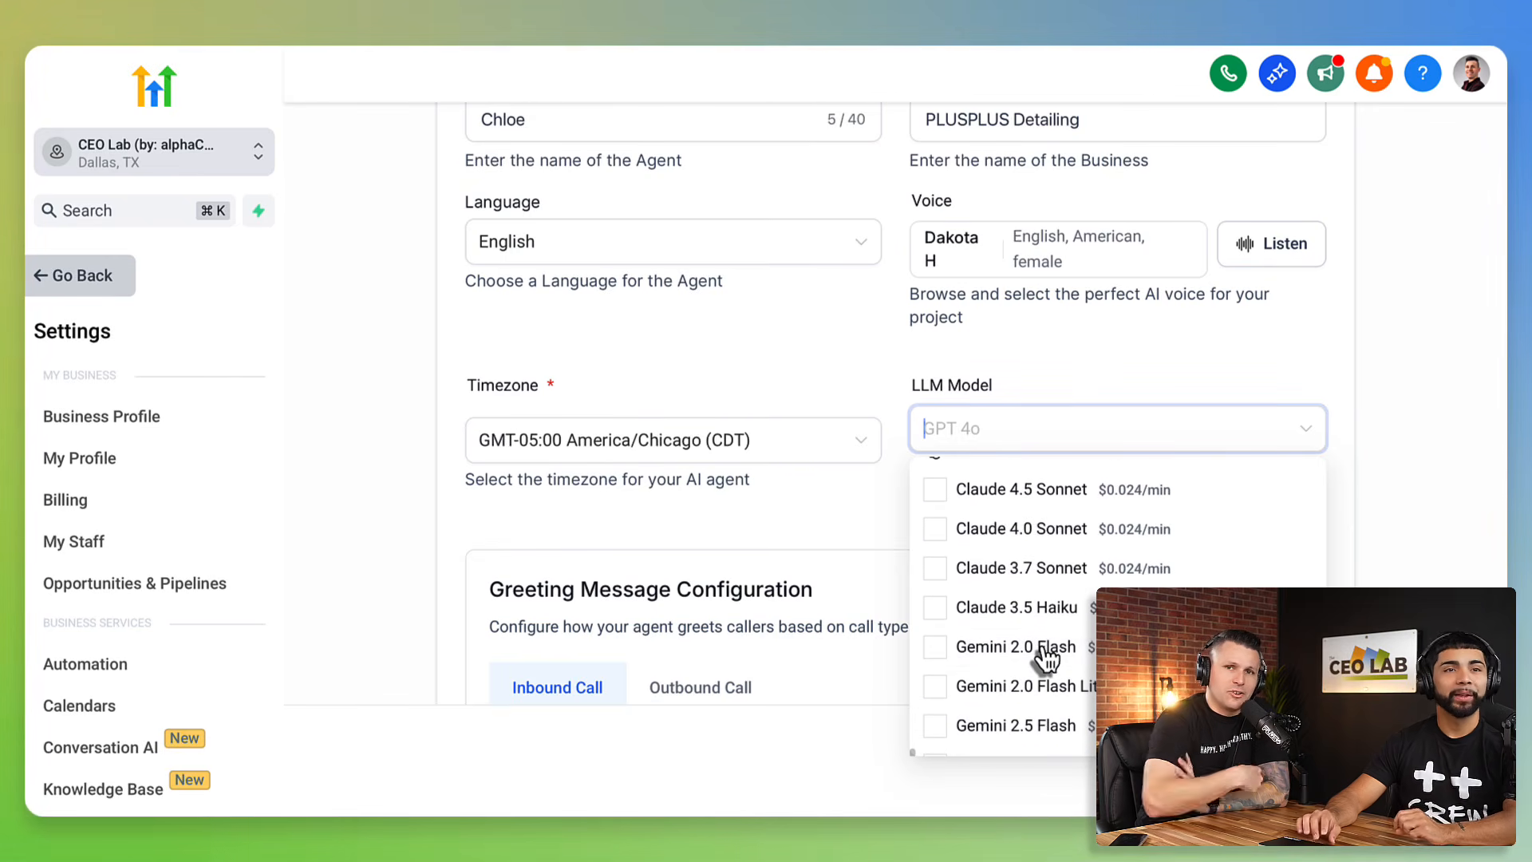
scroll(1047, 659, "up", 1)
scroll(1045, 659, "up", 2)
scroll(1041, 615, "up", 3)
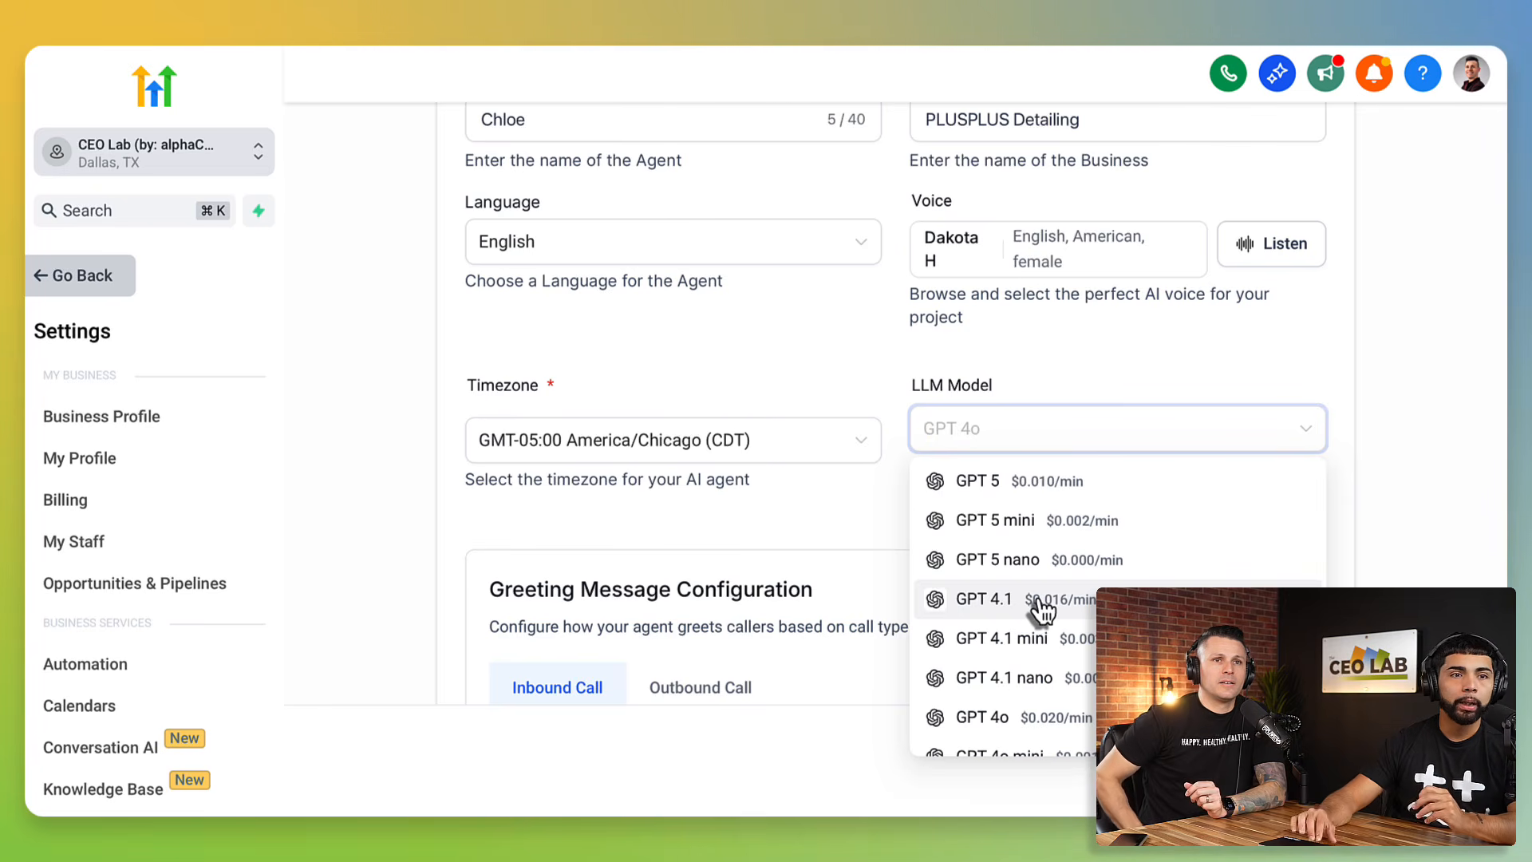
scroll(1041, 610, "down", 2)
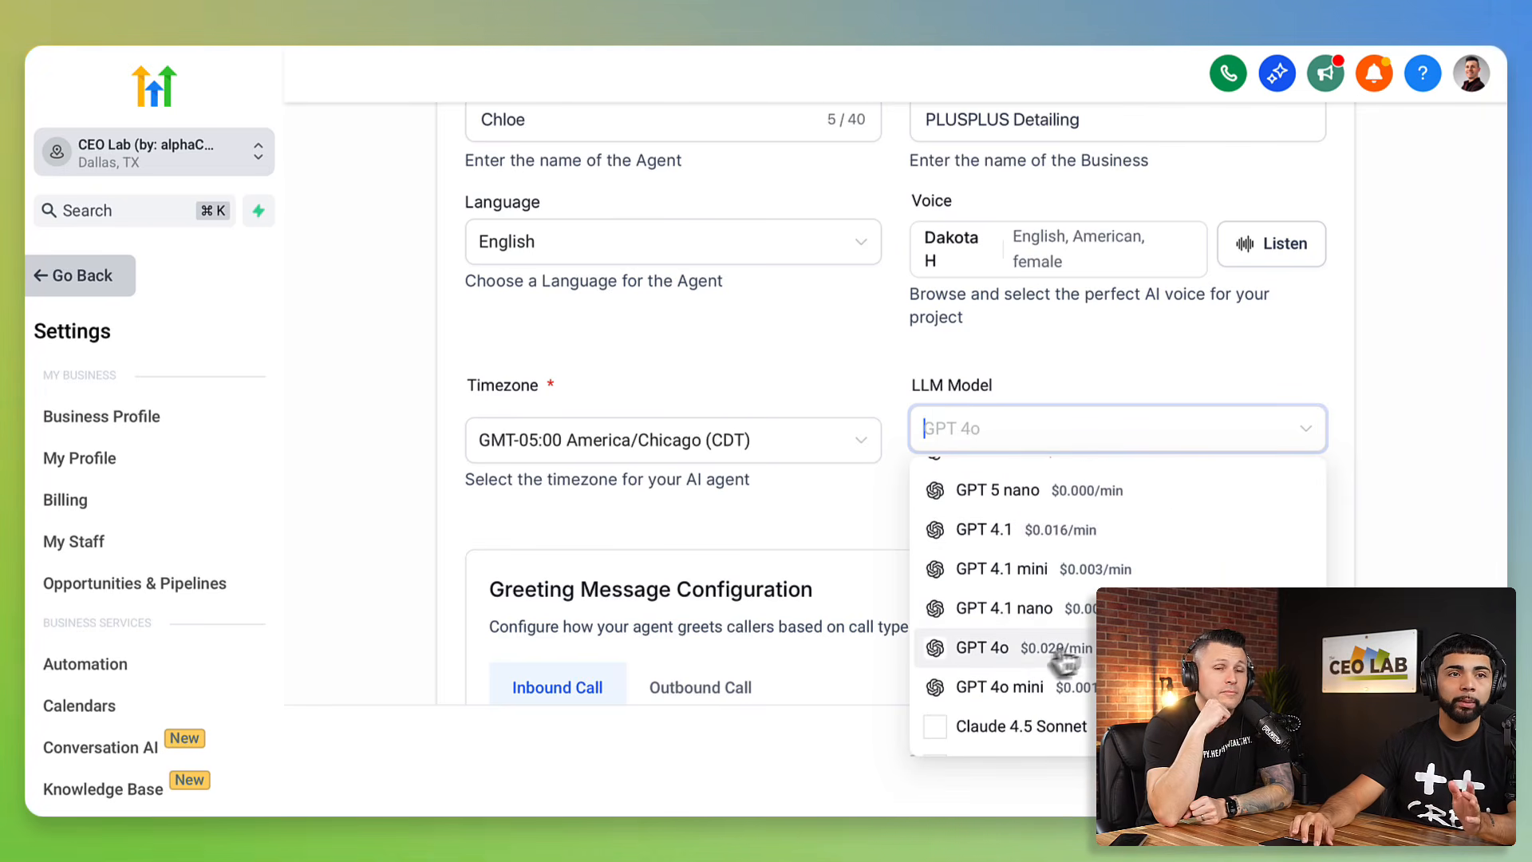
scroll(1068, 657, "up", 2)
scroll(1063, 659, "down", 8)
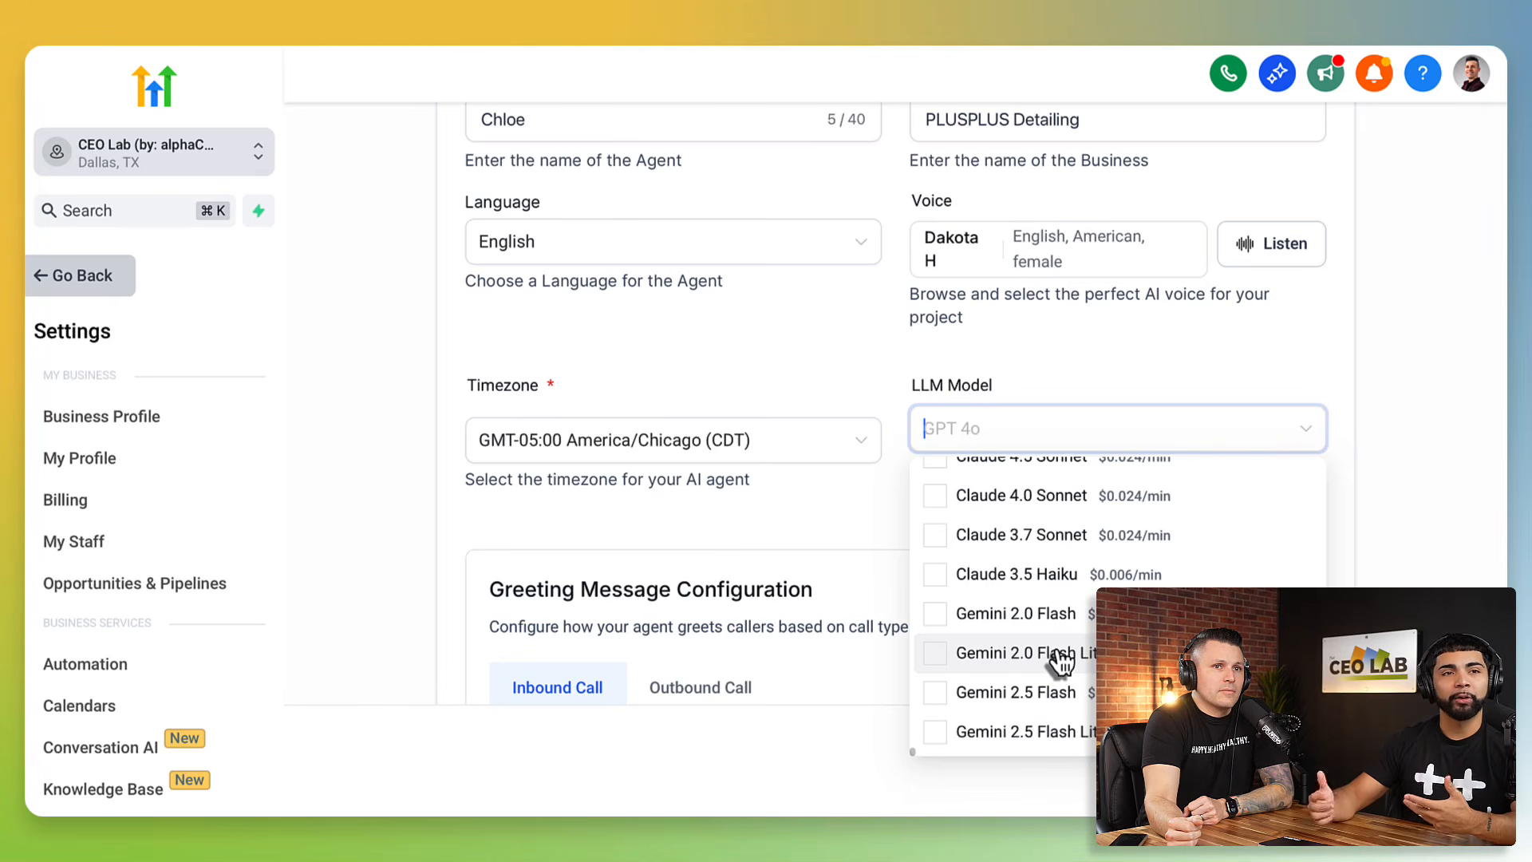
scroll(1061, 661, "up", 2)
scroll(1061, 661, "up", 3)
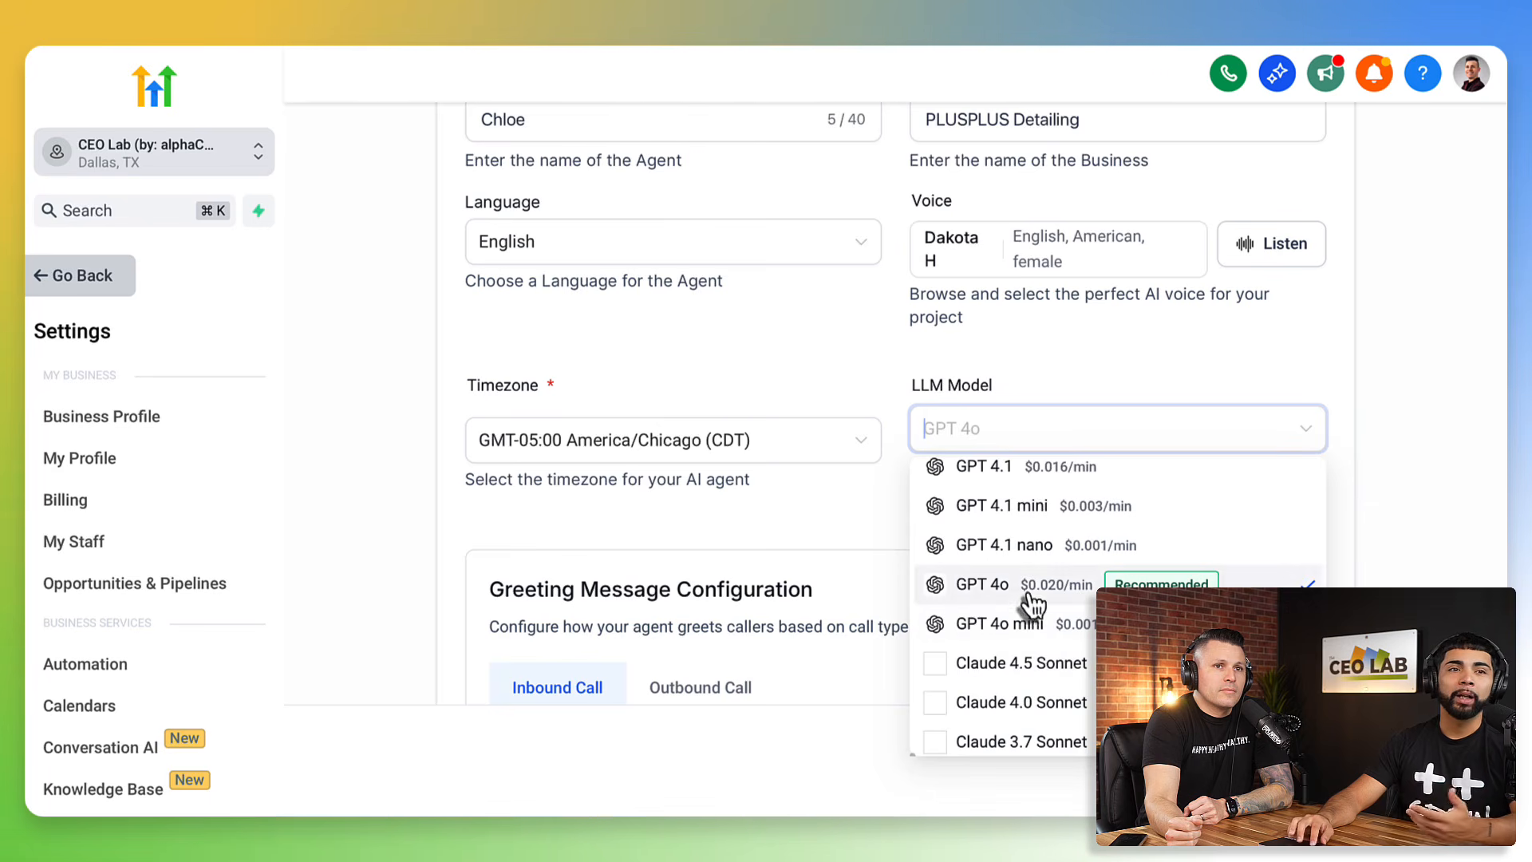
left_click(1031, 607)
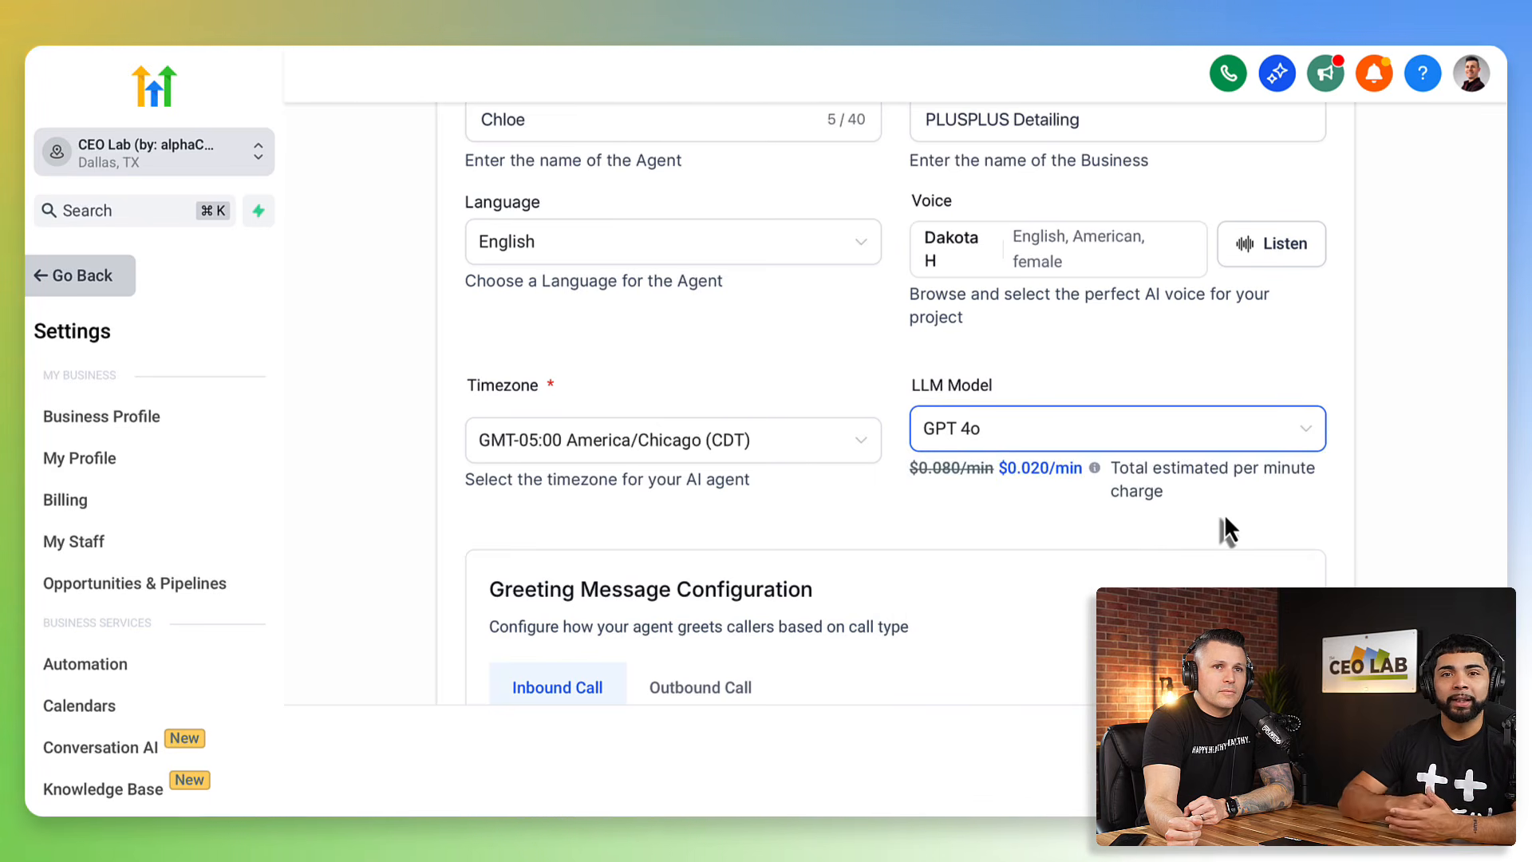
- Compare per-minute prices of the GPT, Claude and Gemini models, then keep GPT 4o
left_click(1204, 437)
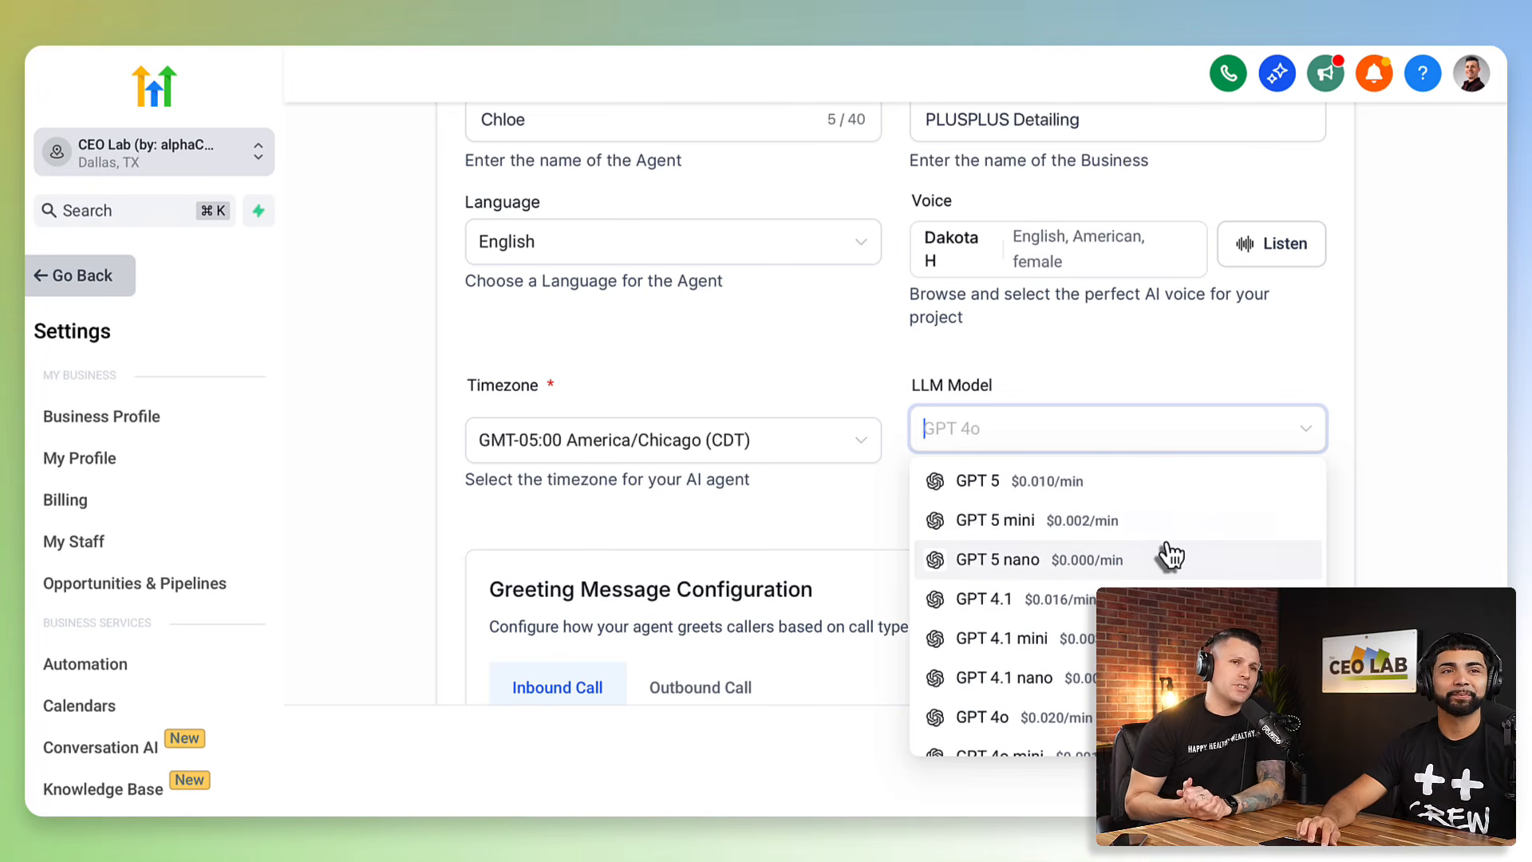
scroll(1265, 571, "down", 1)
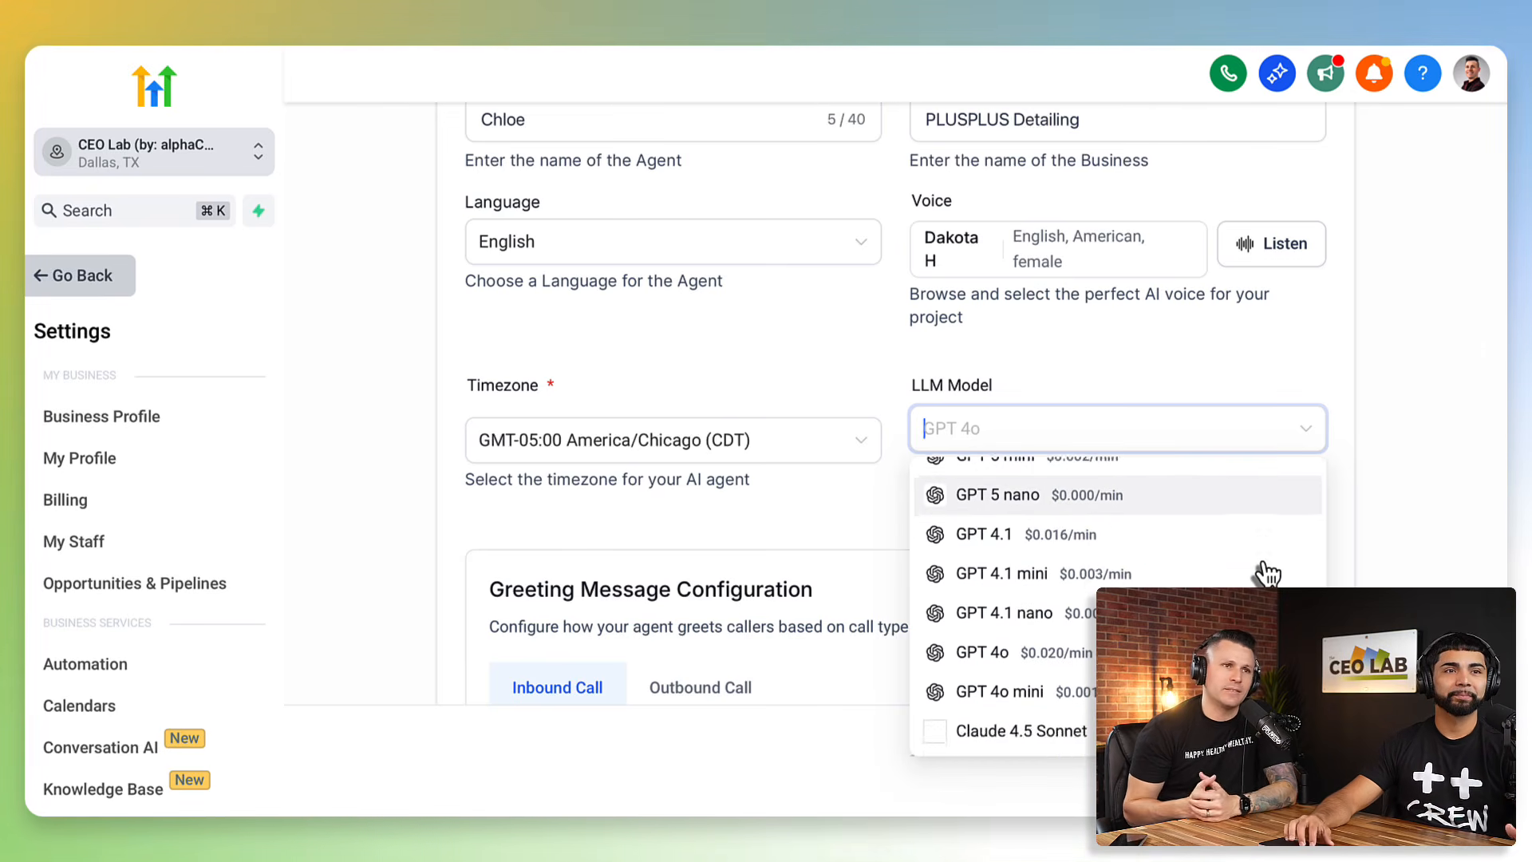
scroll(1269, 573, "up", 1)
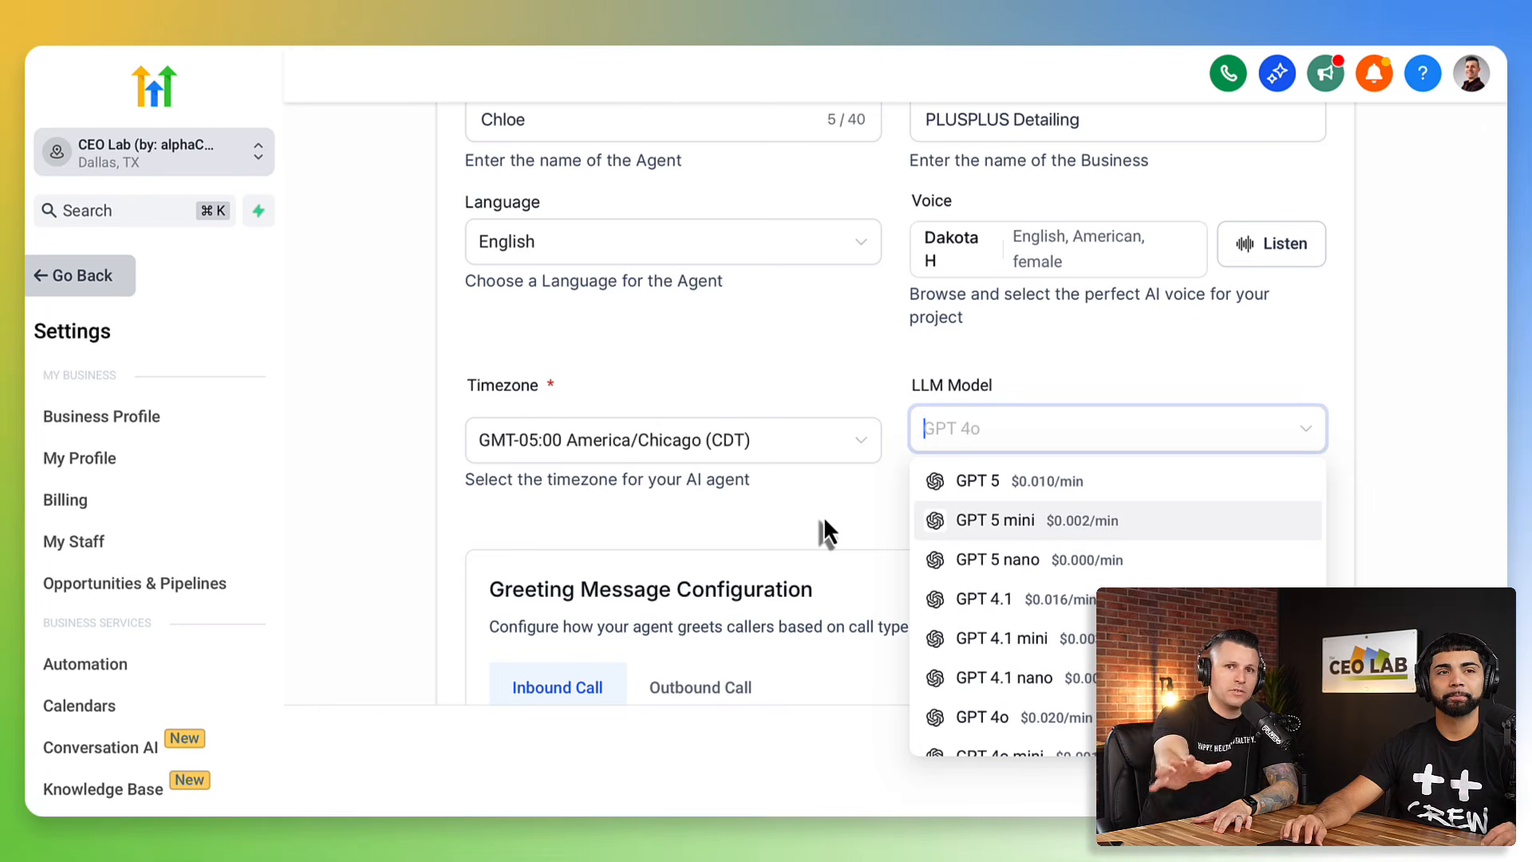
scroll(1081, 635, "down", 2)
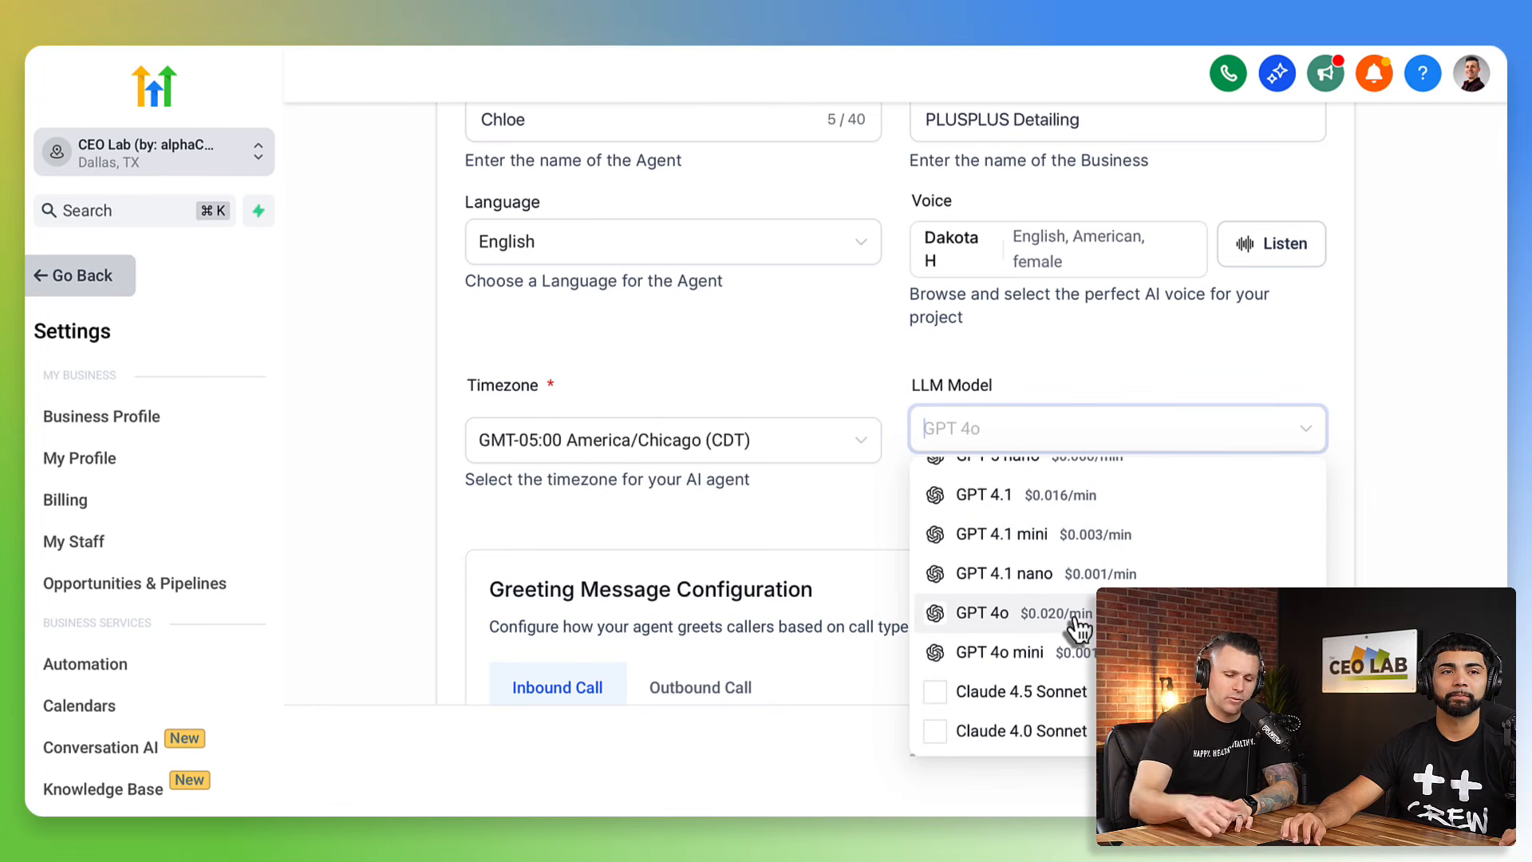
scroll(1078, 631, "up", 1)
scroll(1081, 630, "down", 2)
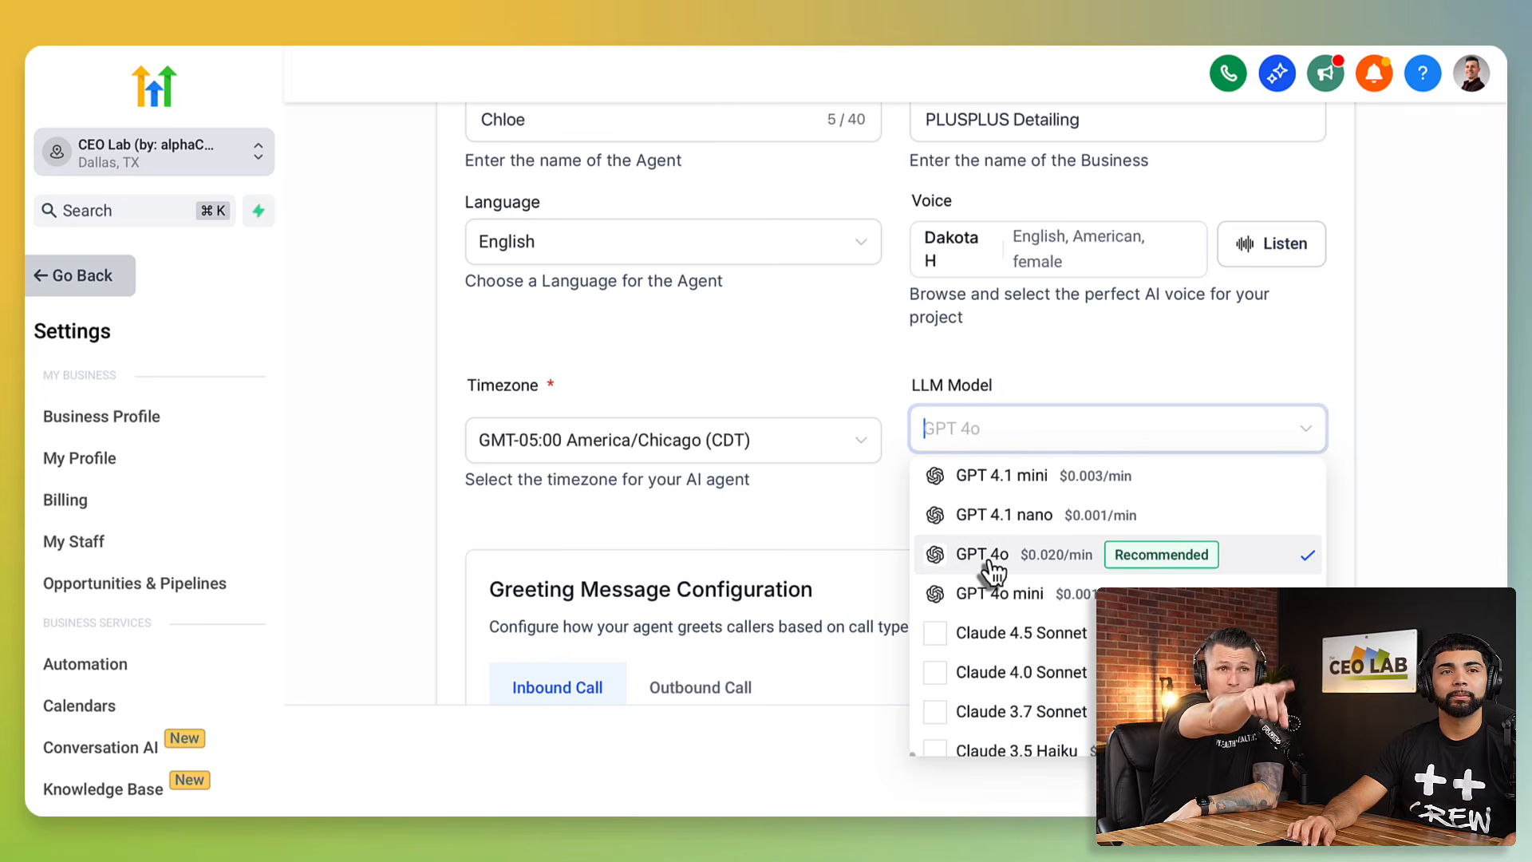
scroll(993, 571, "up", 1)
scroll(989, 571, "down", 4)
scroll(1057, 490, "up", 5)
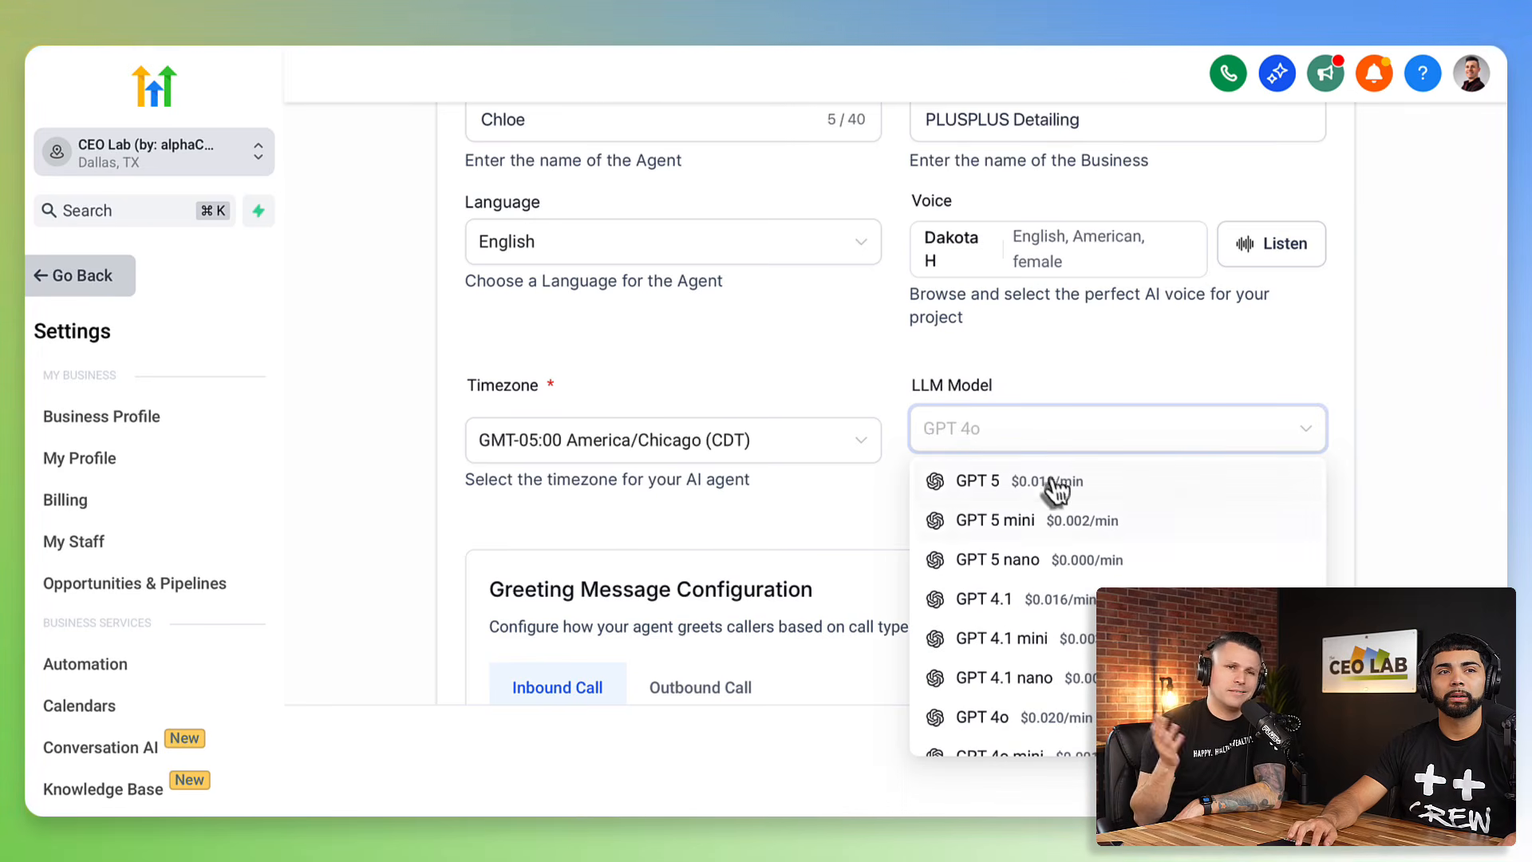
scroll(1069, 686, "down", 5)
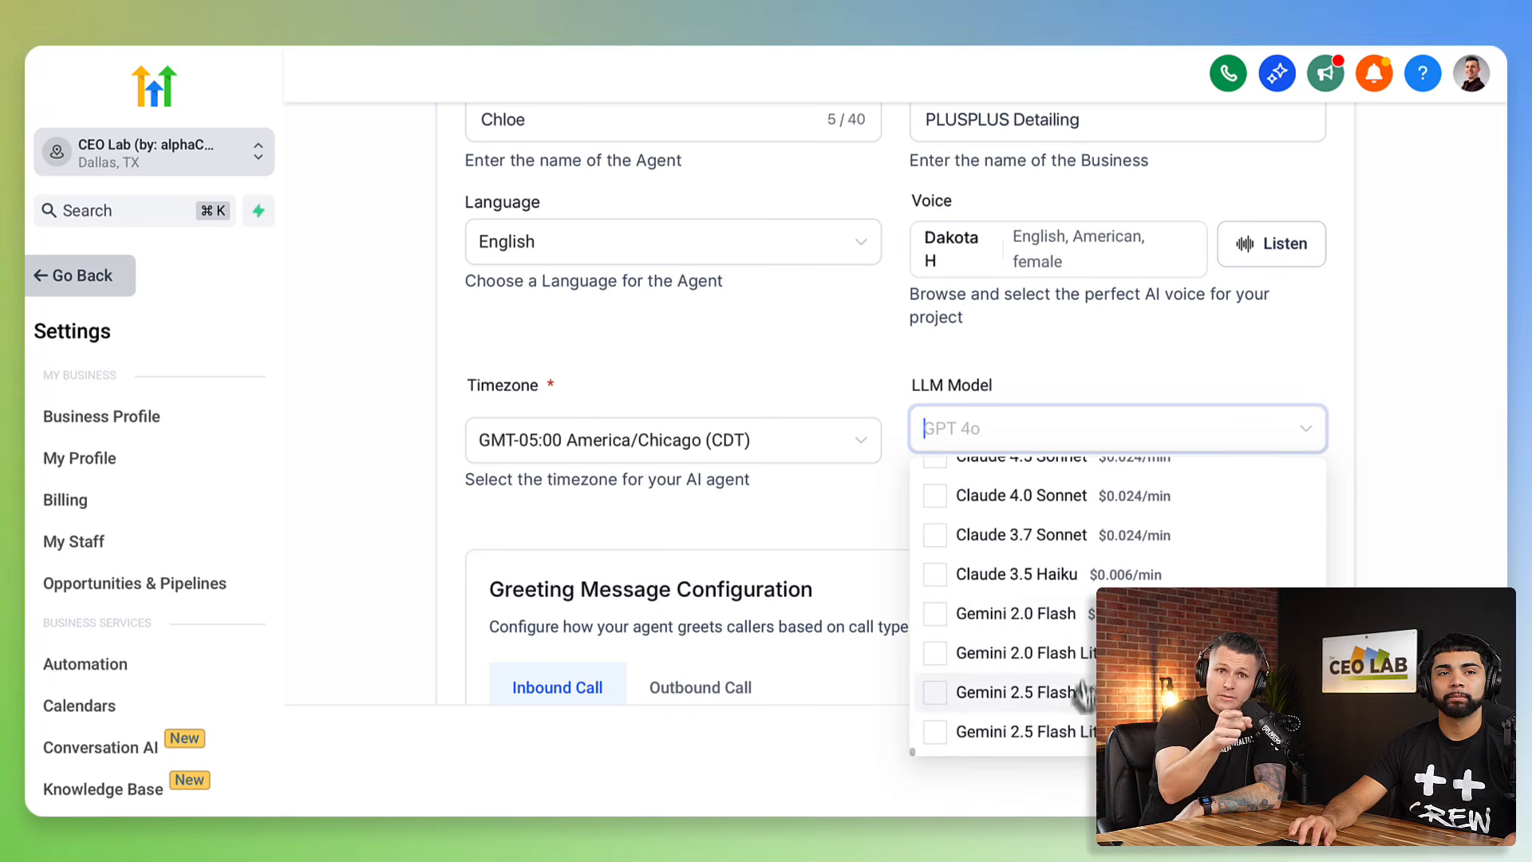
scroll(1085, 664, "up", 3)
scroll(1085, 665, "up", 2)
scroll(1085, 664, "down", 5)
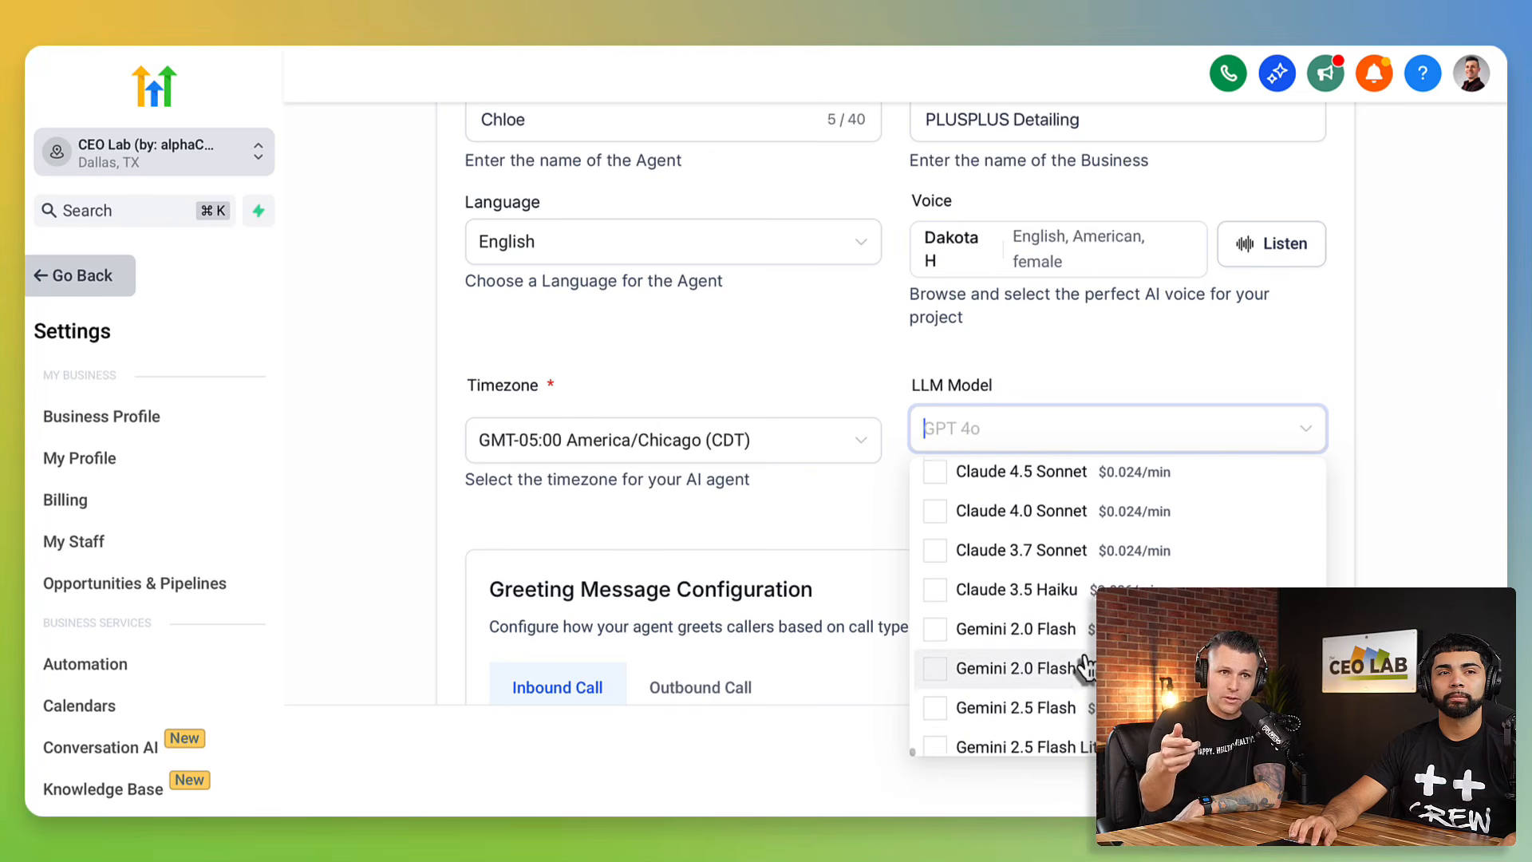
scroll(1087, 664, "up", 2)
scroll(1085, 664, "up", 3)
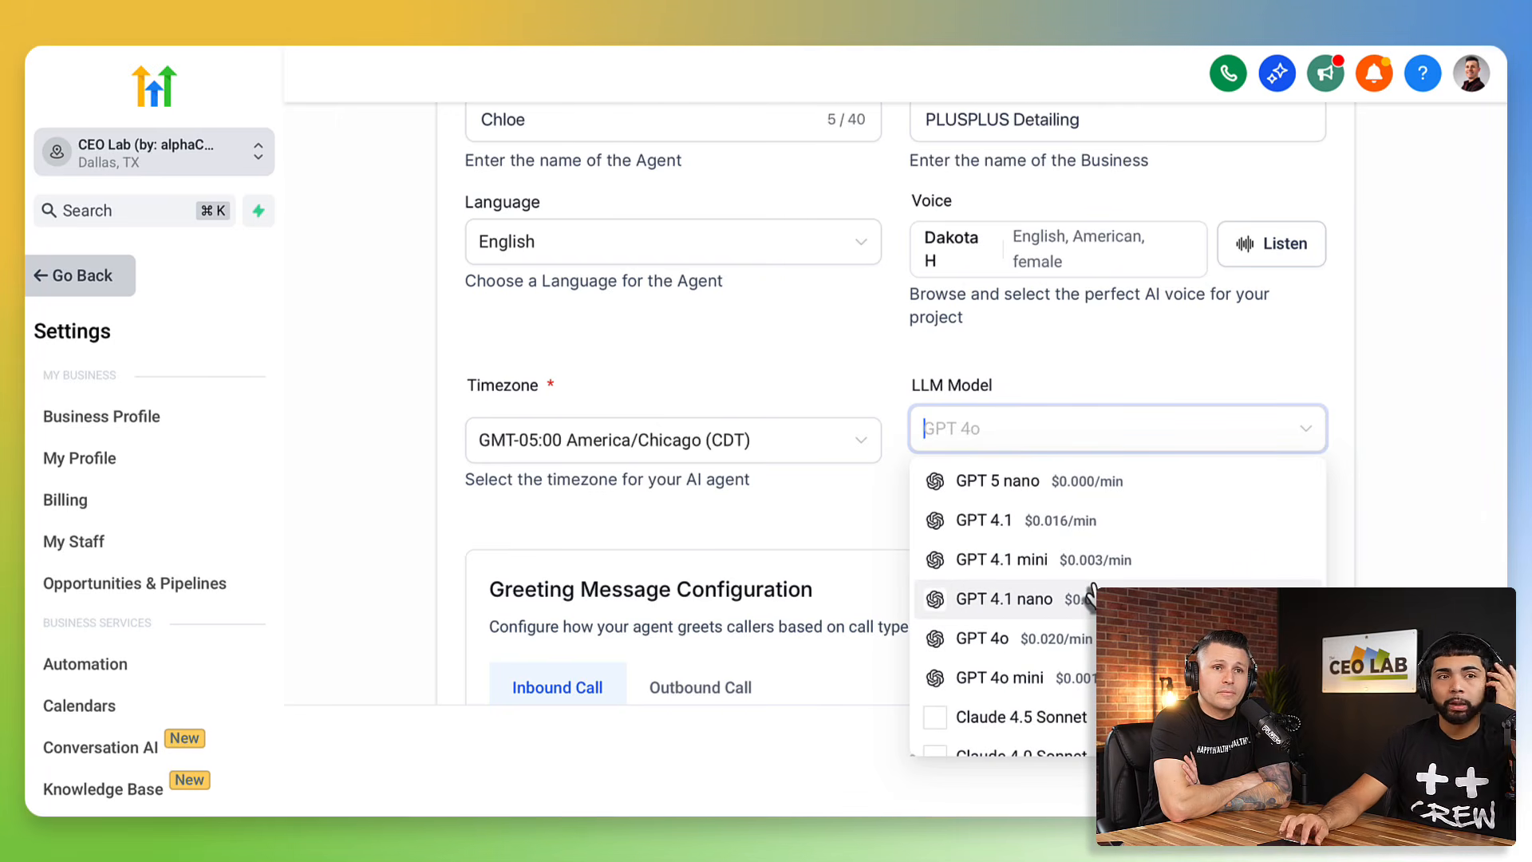
left_click(810, 509)
scroll(822, 575, "down", 2)
scroll(830, 616, "down", 3)
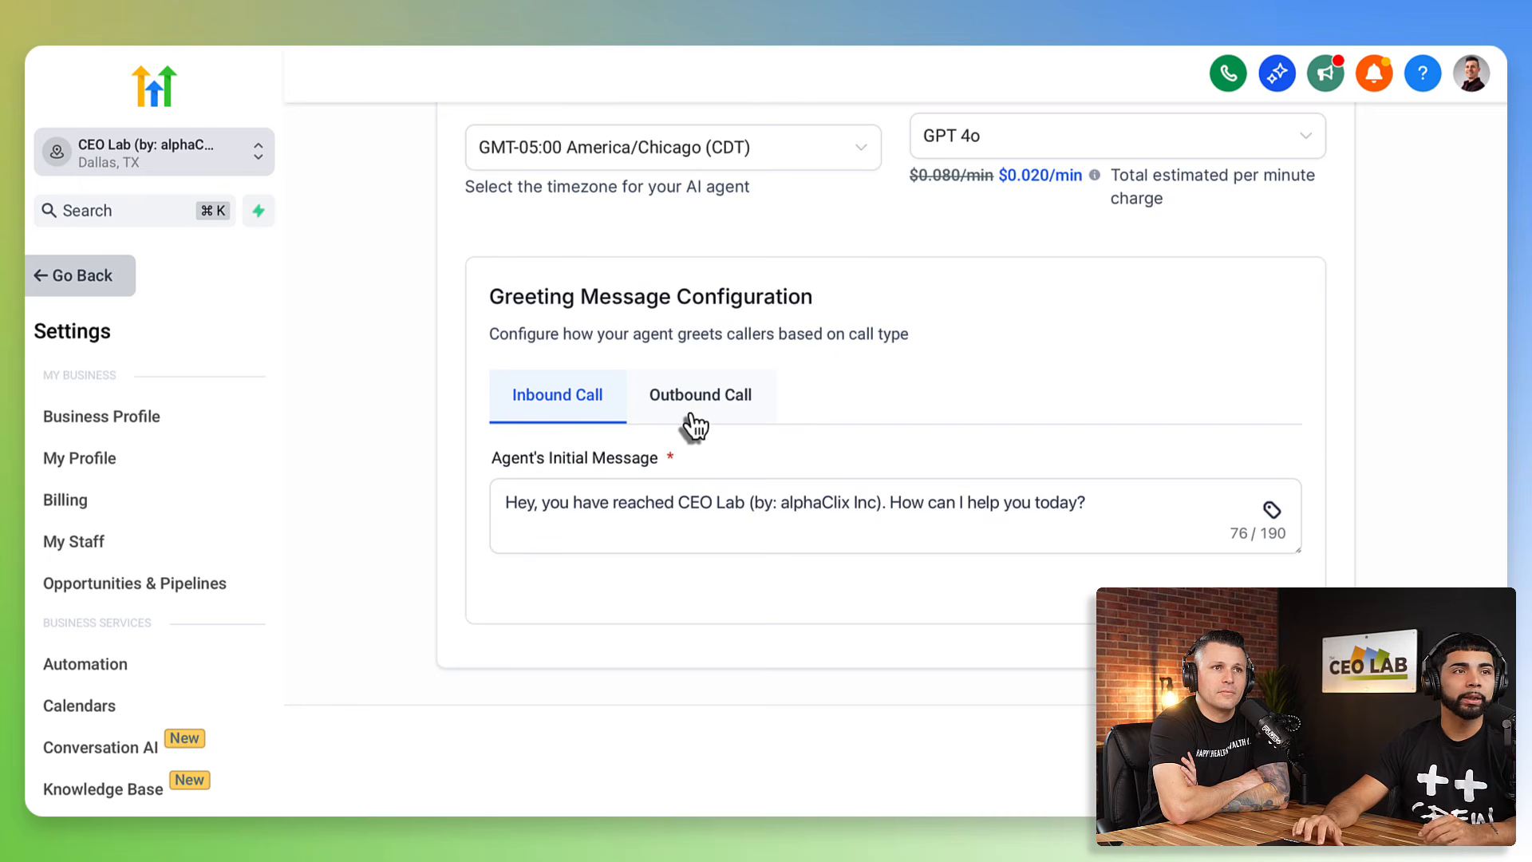
- Replace 'CEO Lab (by: alphaClix Inc)' in the inbound greeting with 'PLUSPLUS Detailing'
left_click(764, 505)
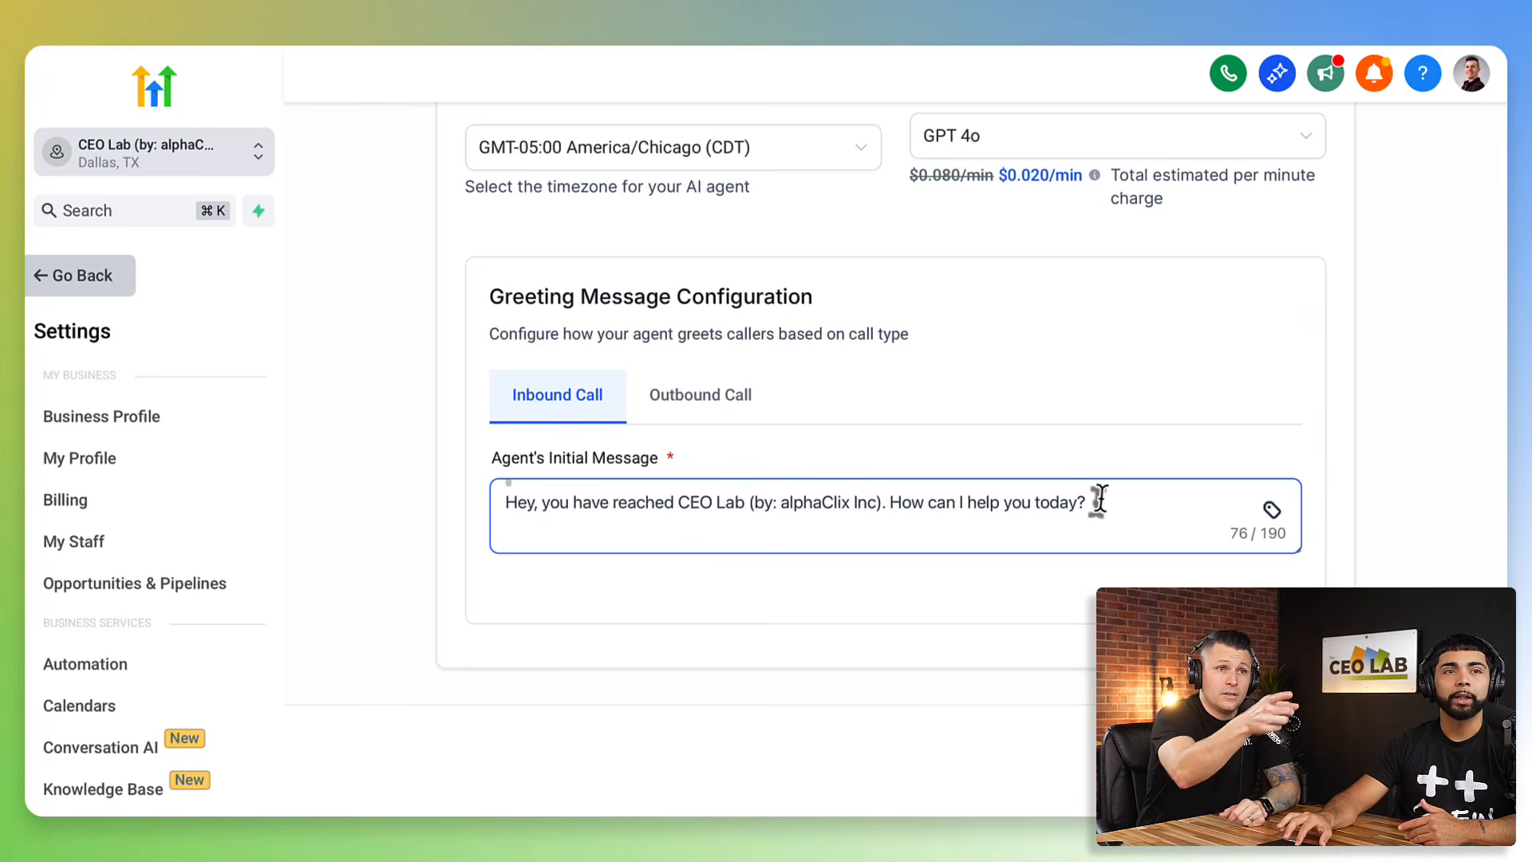
left_click_drag(879, 504, 691, 502)
key("BackSpace")
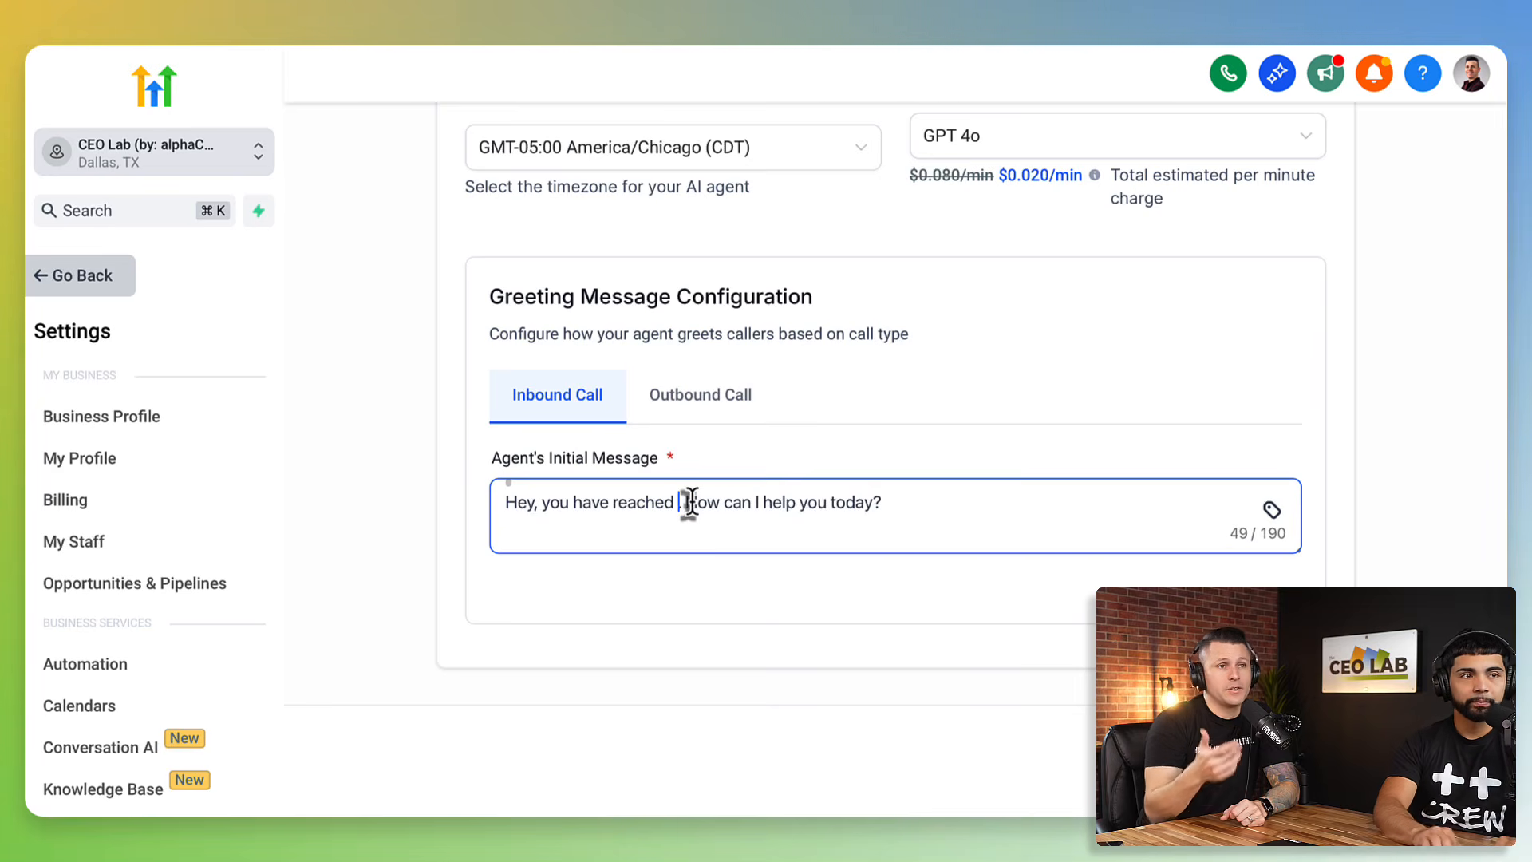
type("Plus")
key("BackSpace")
key("BackSpace")
key("BackSpace")
type("e")
key("BackSpace")
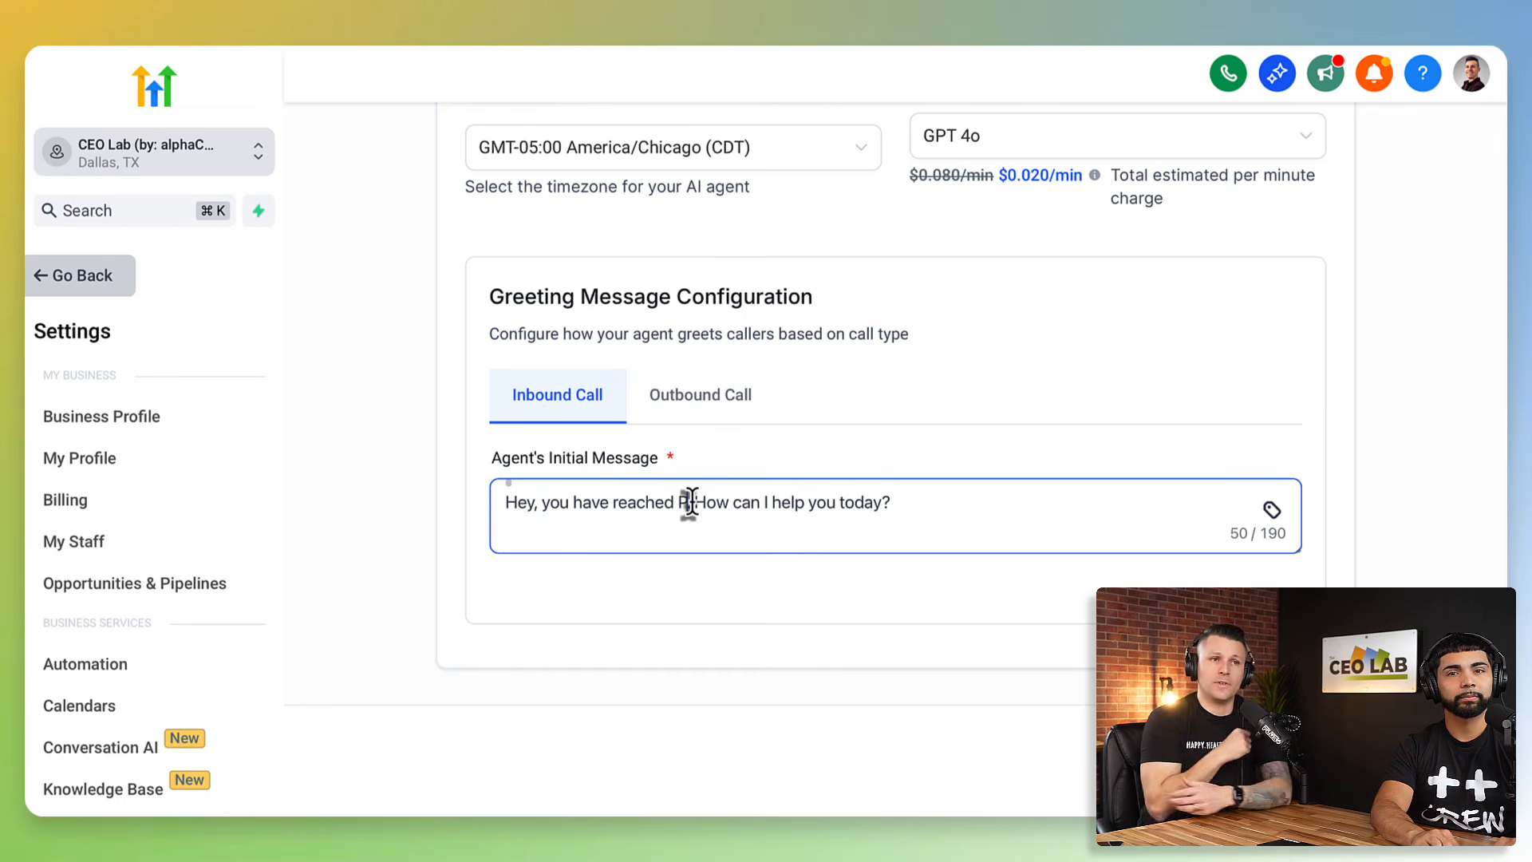
type("LUSPLUS DET")
key("BackSpace")
key("BackSpace")
type("det")
key("BackSpace")
key("BackSpace")
key("BackSpace")
type("eta")
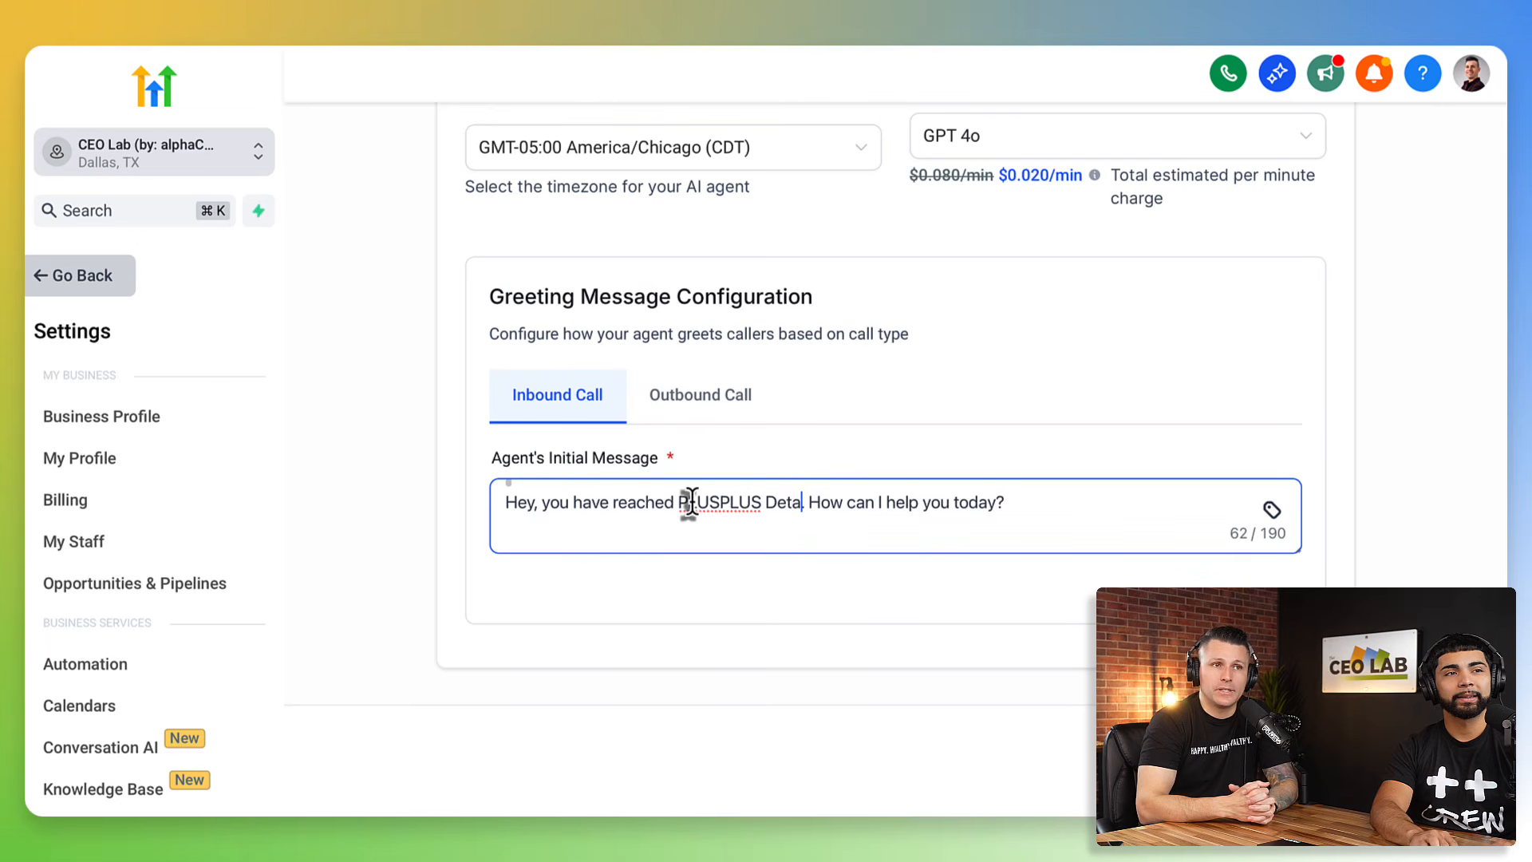
type("iling")
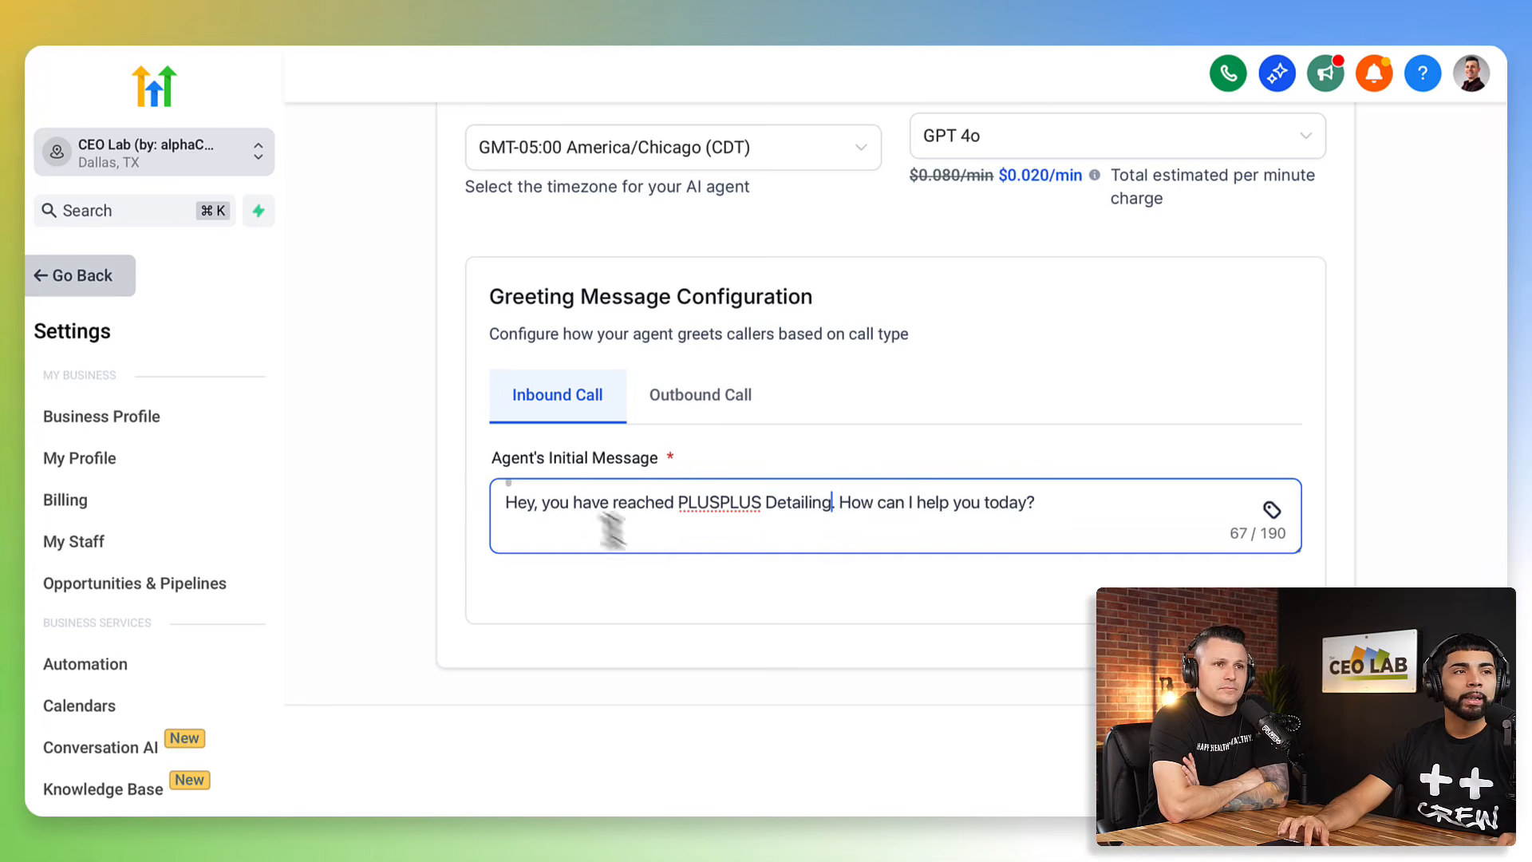
- Change 'PLUSPLUS' to lowercase 'Plusplus' in the greeting
left_click_drag(761, 502, 678, 488)
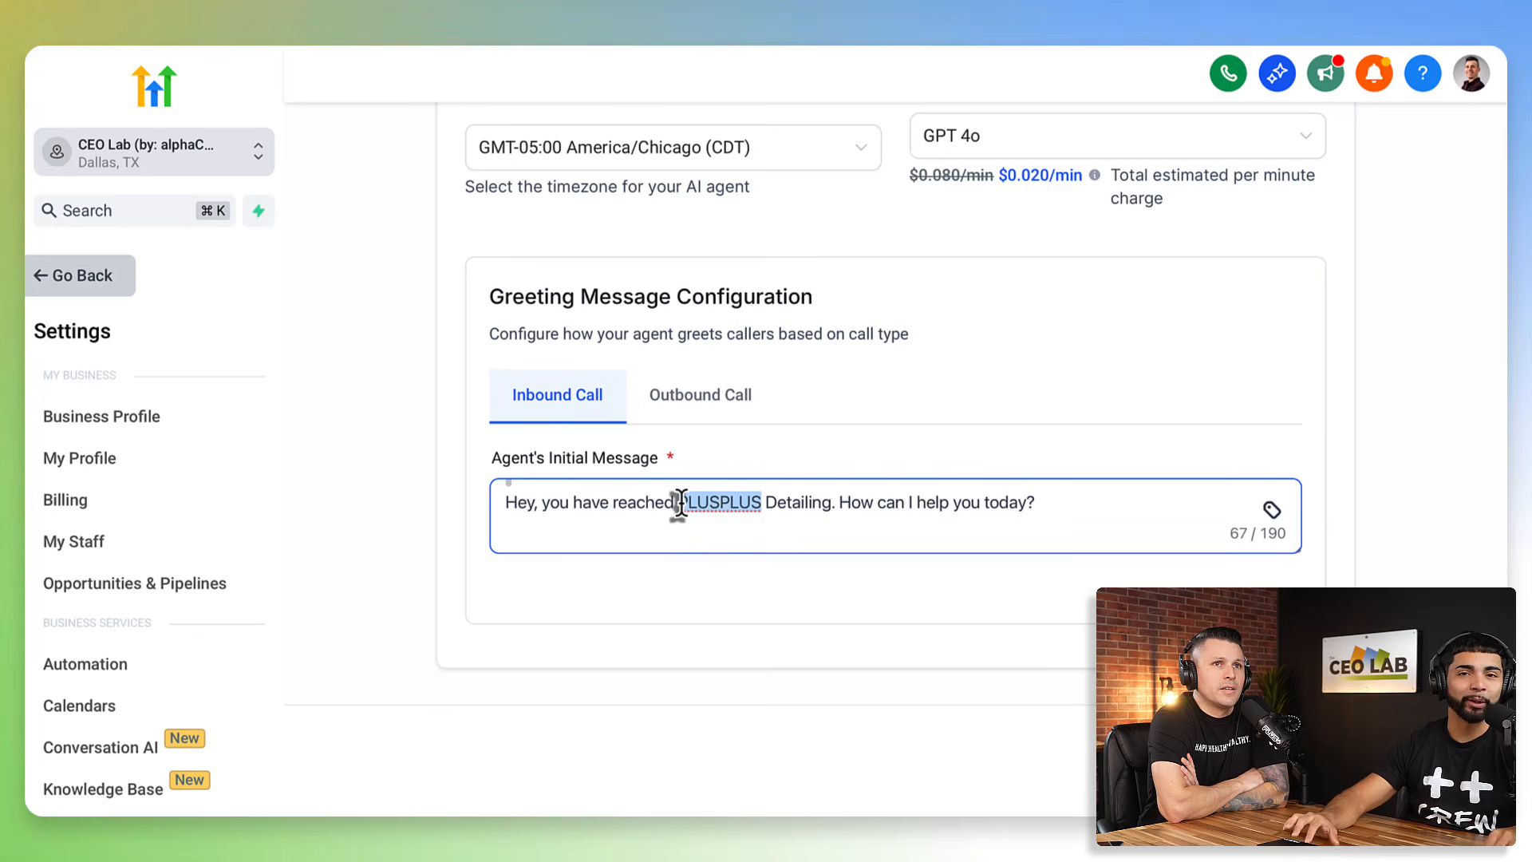
left_click(763, 503)
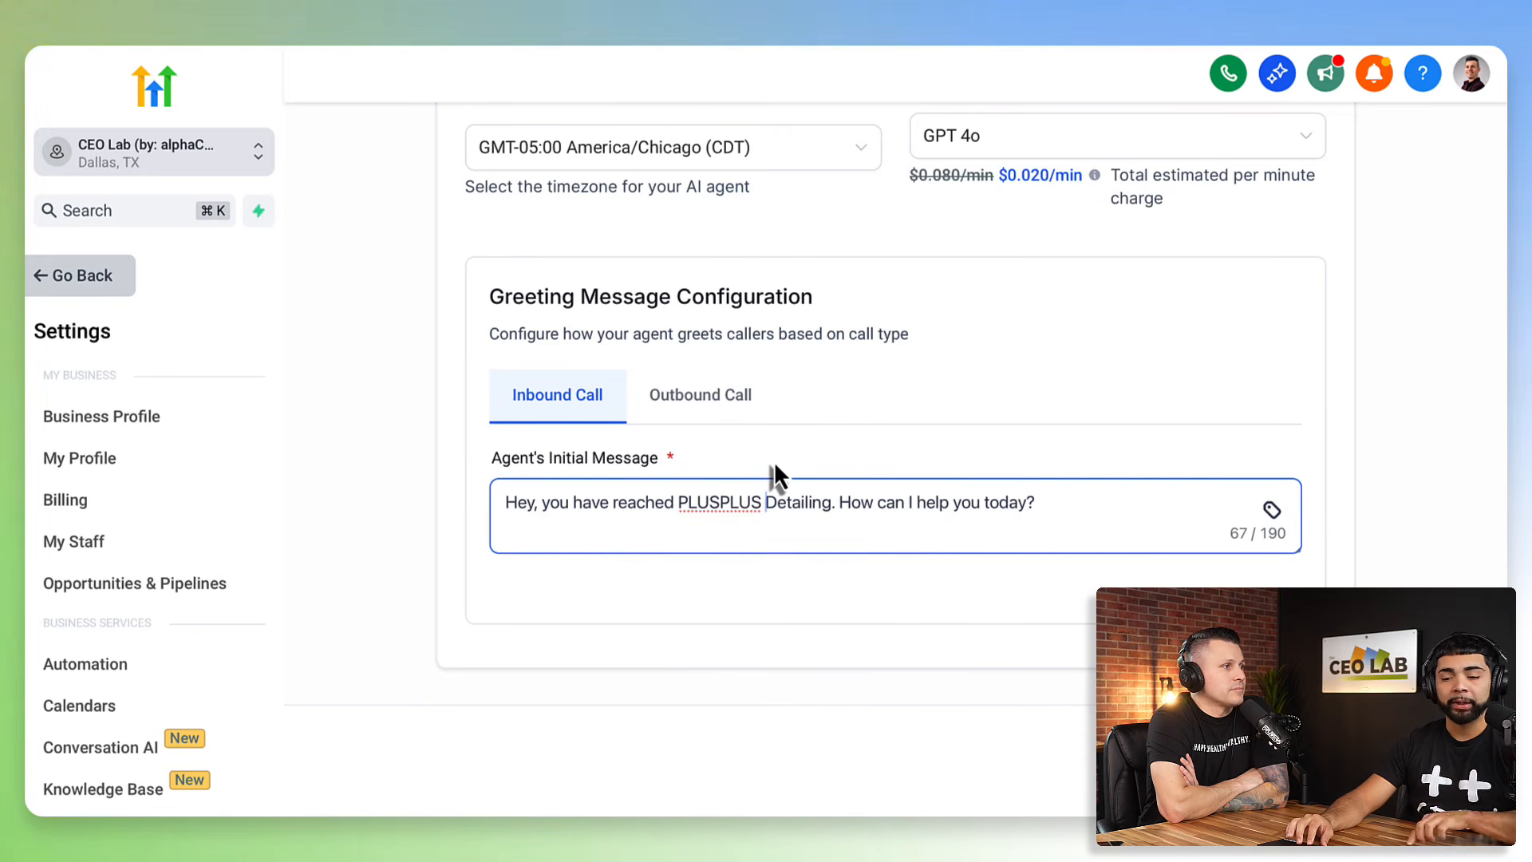
left_click_drag(761, 502, 680, 501)
key("BackSpace")
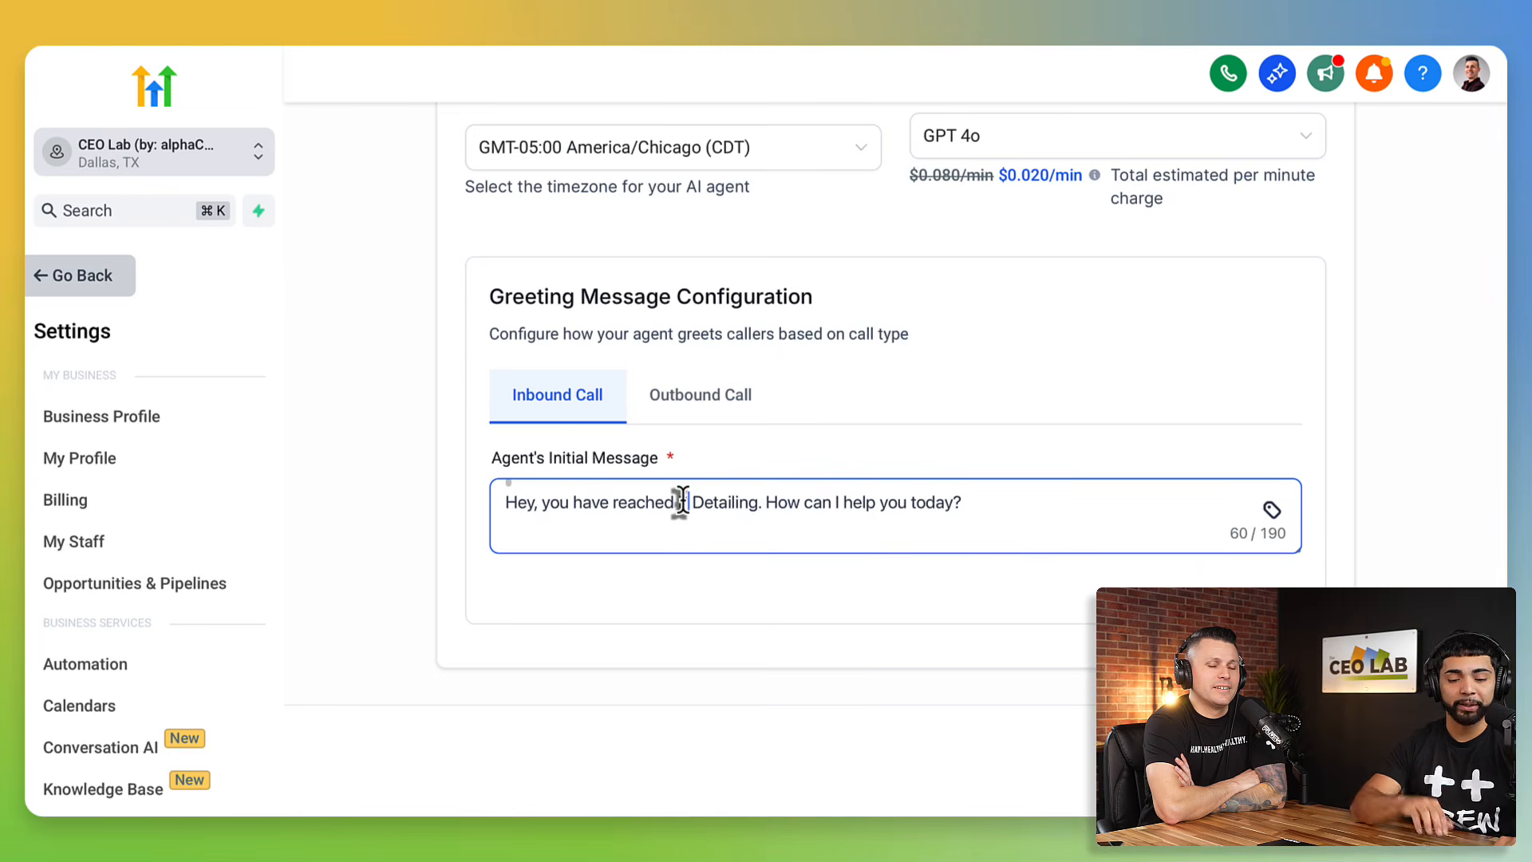
type("lusplus")
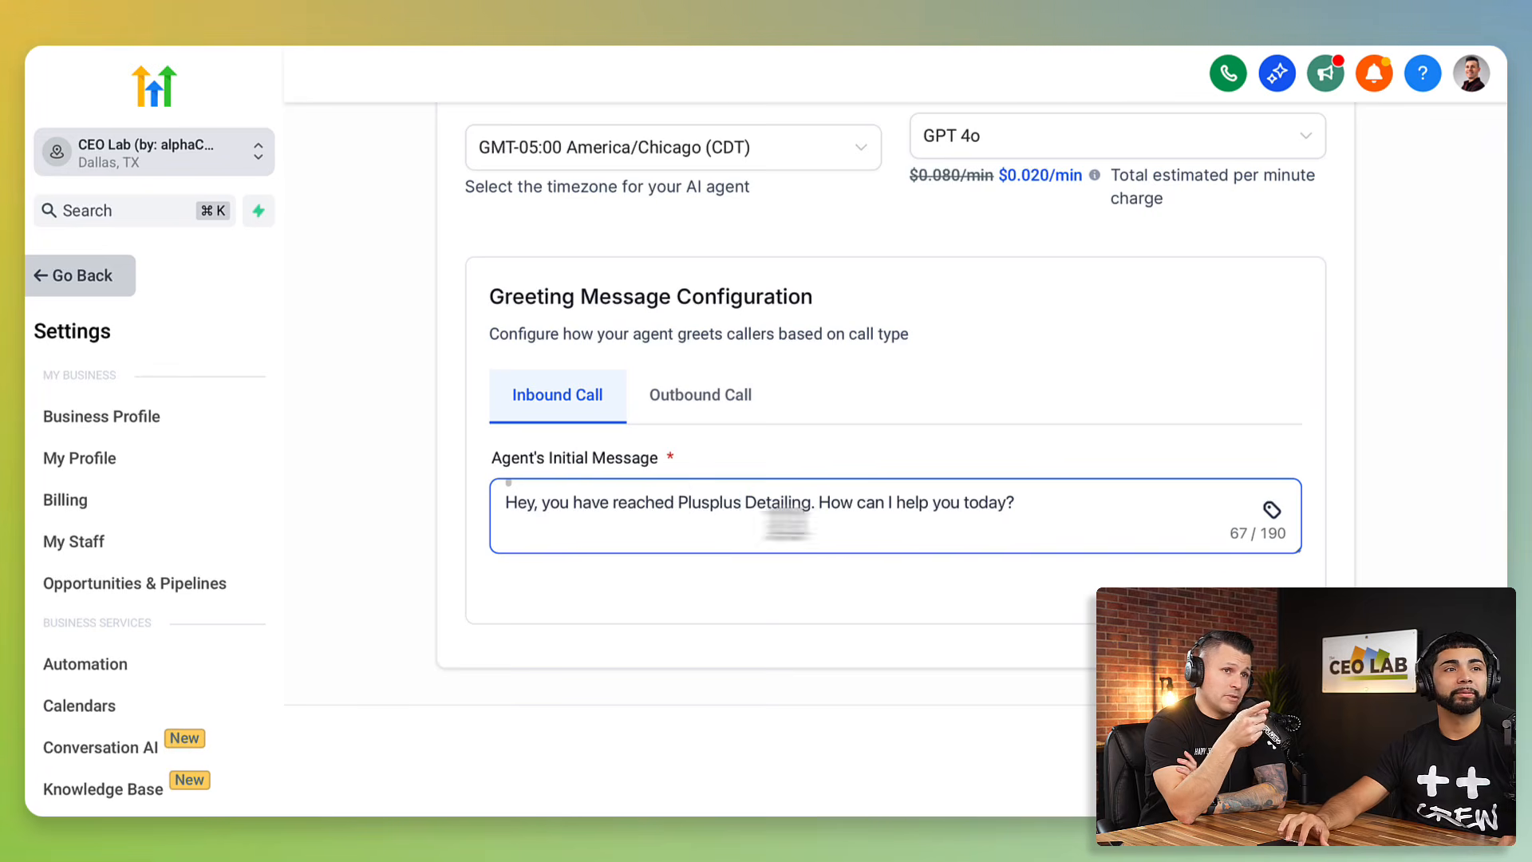
left_click(710, 501)
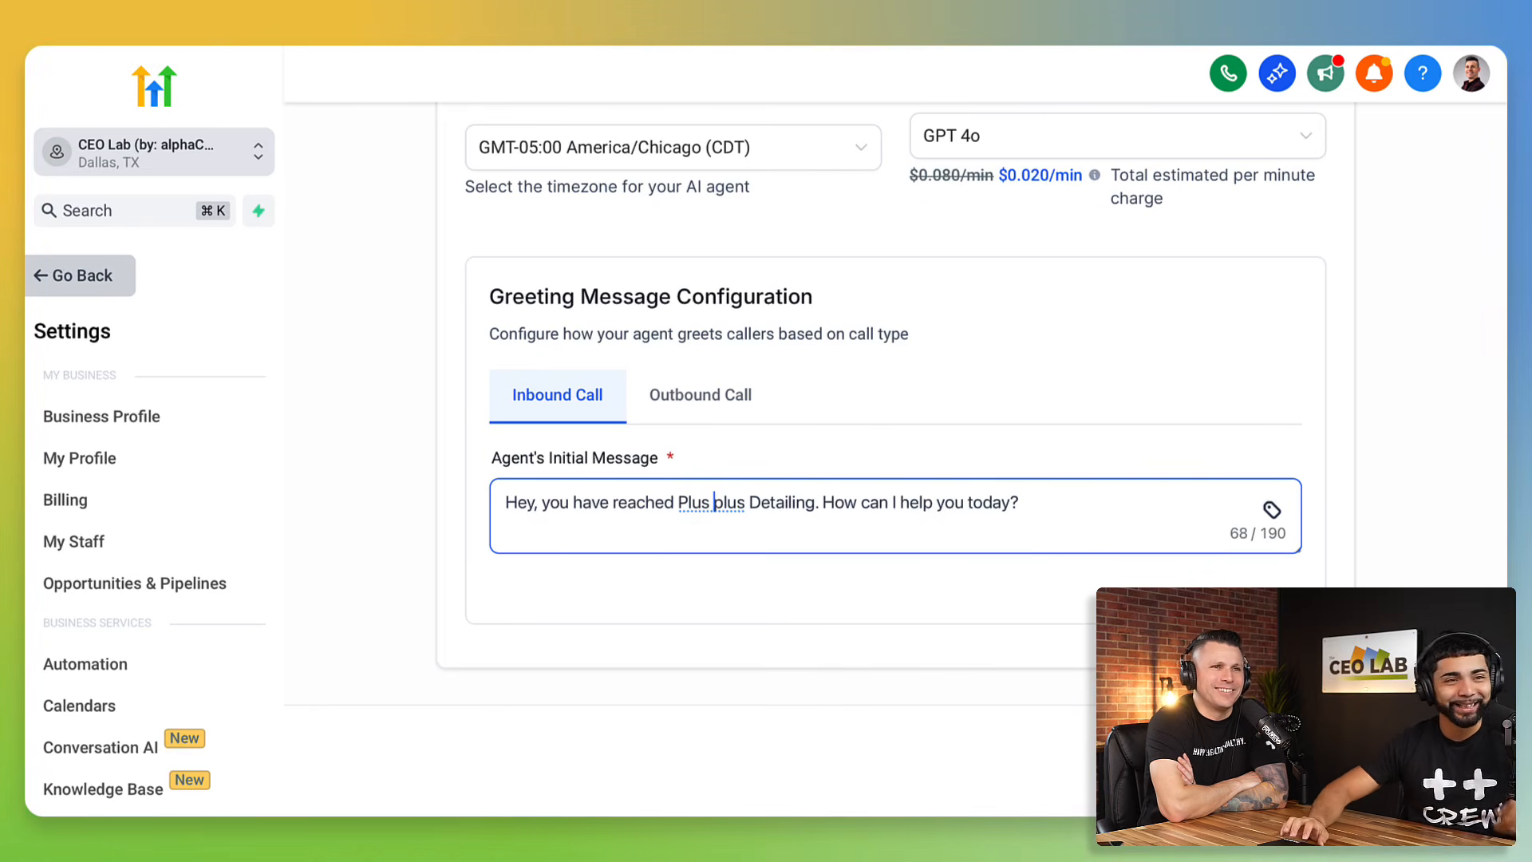
- Show Advanced Settings and expand the Agent Behavior section
scroll(1161, 479, "up", 10)
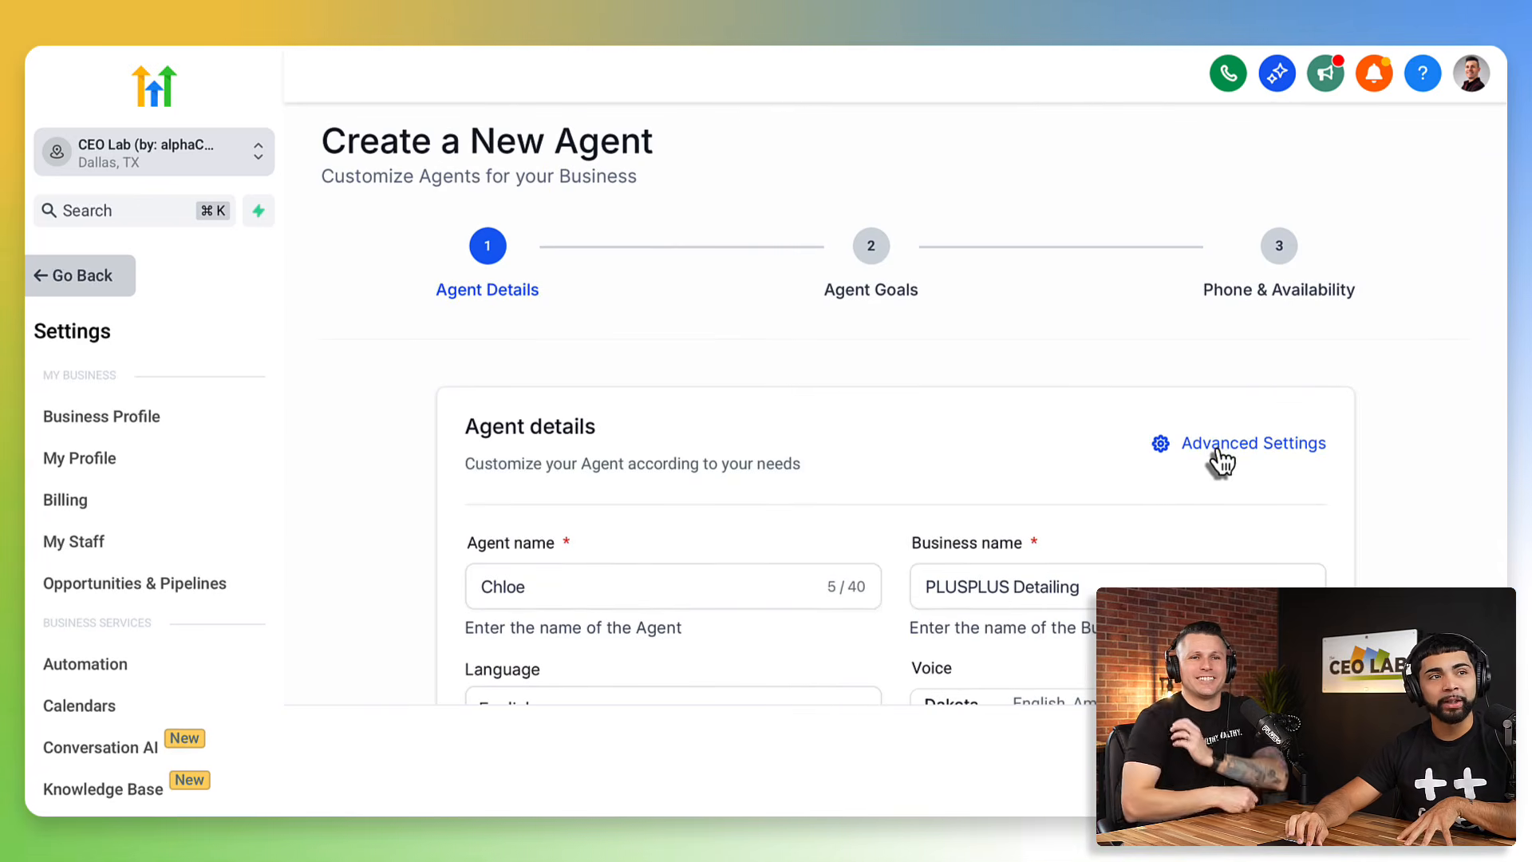
left_click(1219, 453)
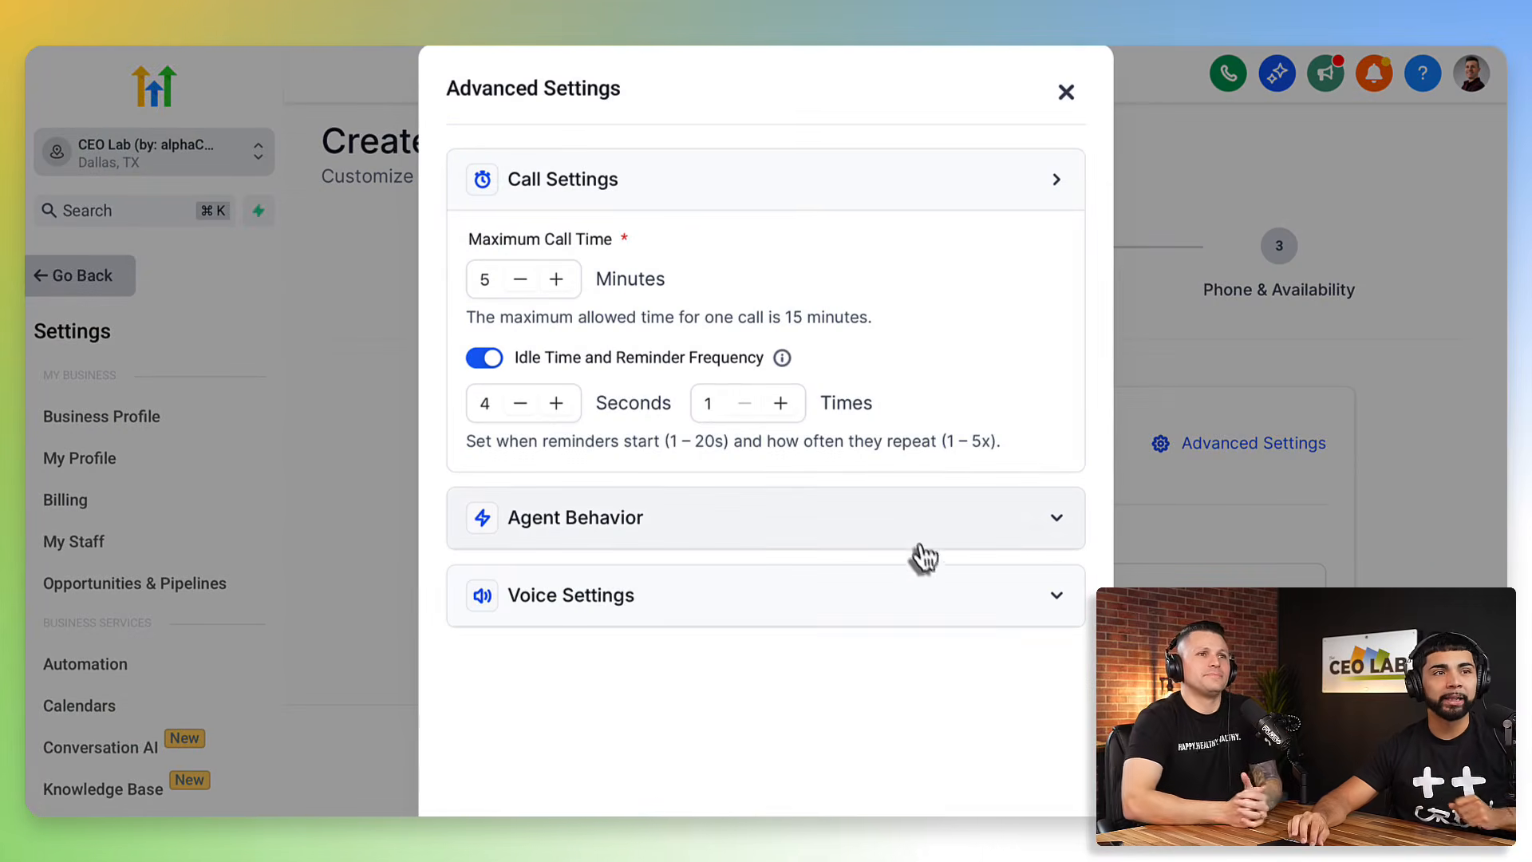
left_click(596, 518)
scroll(714, 622, "down", 3)
scroll(715, 619, "up", 2)
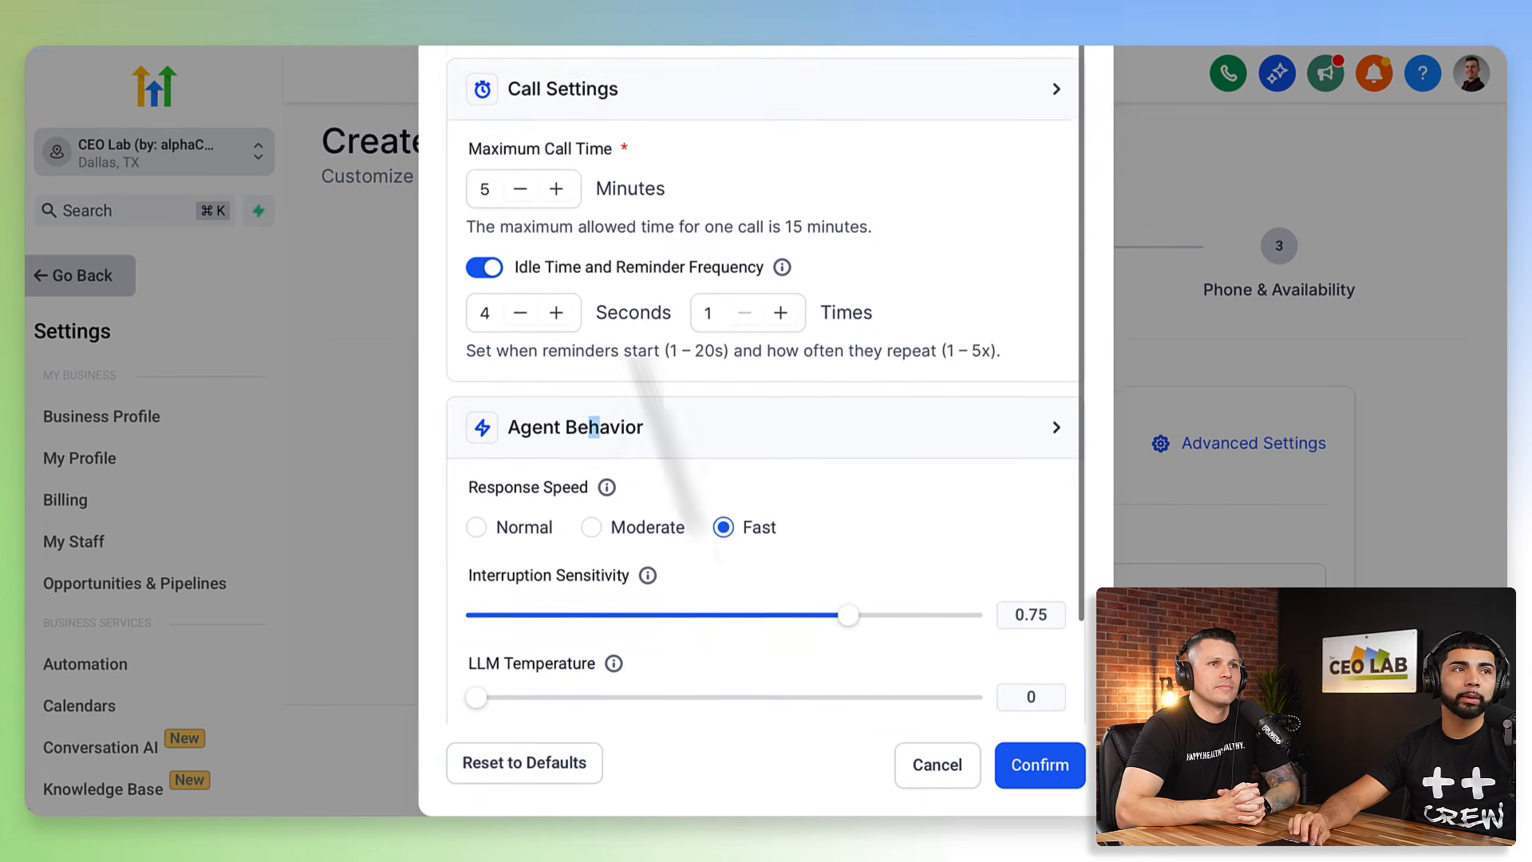
- Set the maximum call time down to its 3-minute minimum
left_click(565, 188)
left_click(566, 188)
left_click(566, 189)
left_click(565, 189)
left_click(566, 189)
left_click(566, 188)
left_click(566, 188)
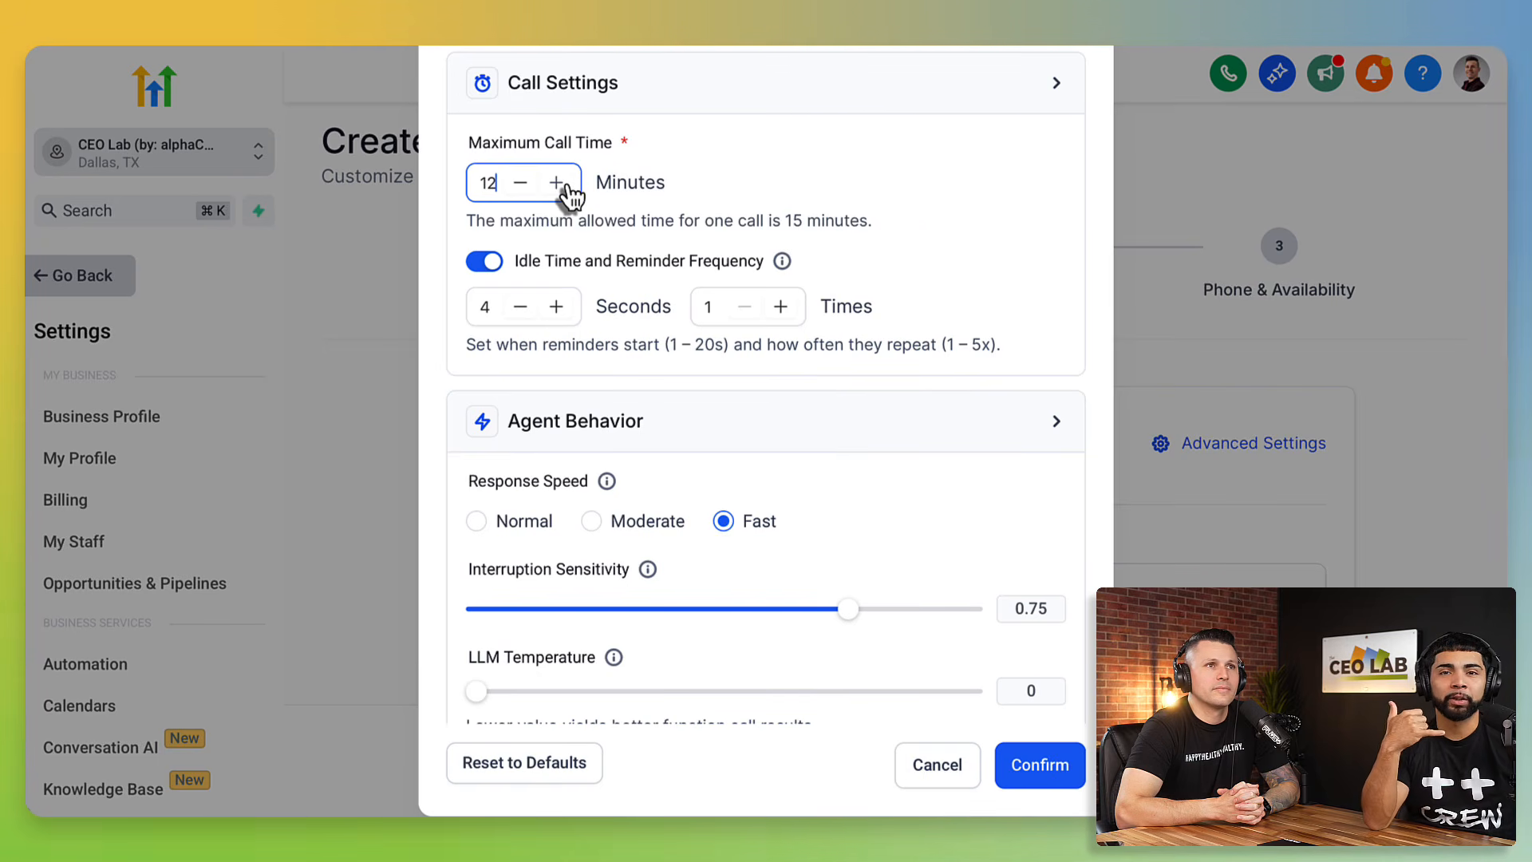
left_click(523, 183)
left_click(523, 183)
left_click(525, 183)
left_click(525, 183)
left_click(523, 184)
left_click(522, 183)
left_click(523, 183)
left_click(522, 184)
left_click(522, 183)
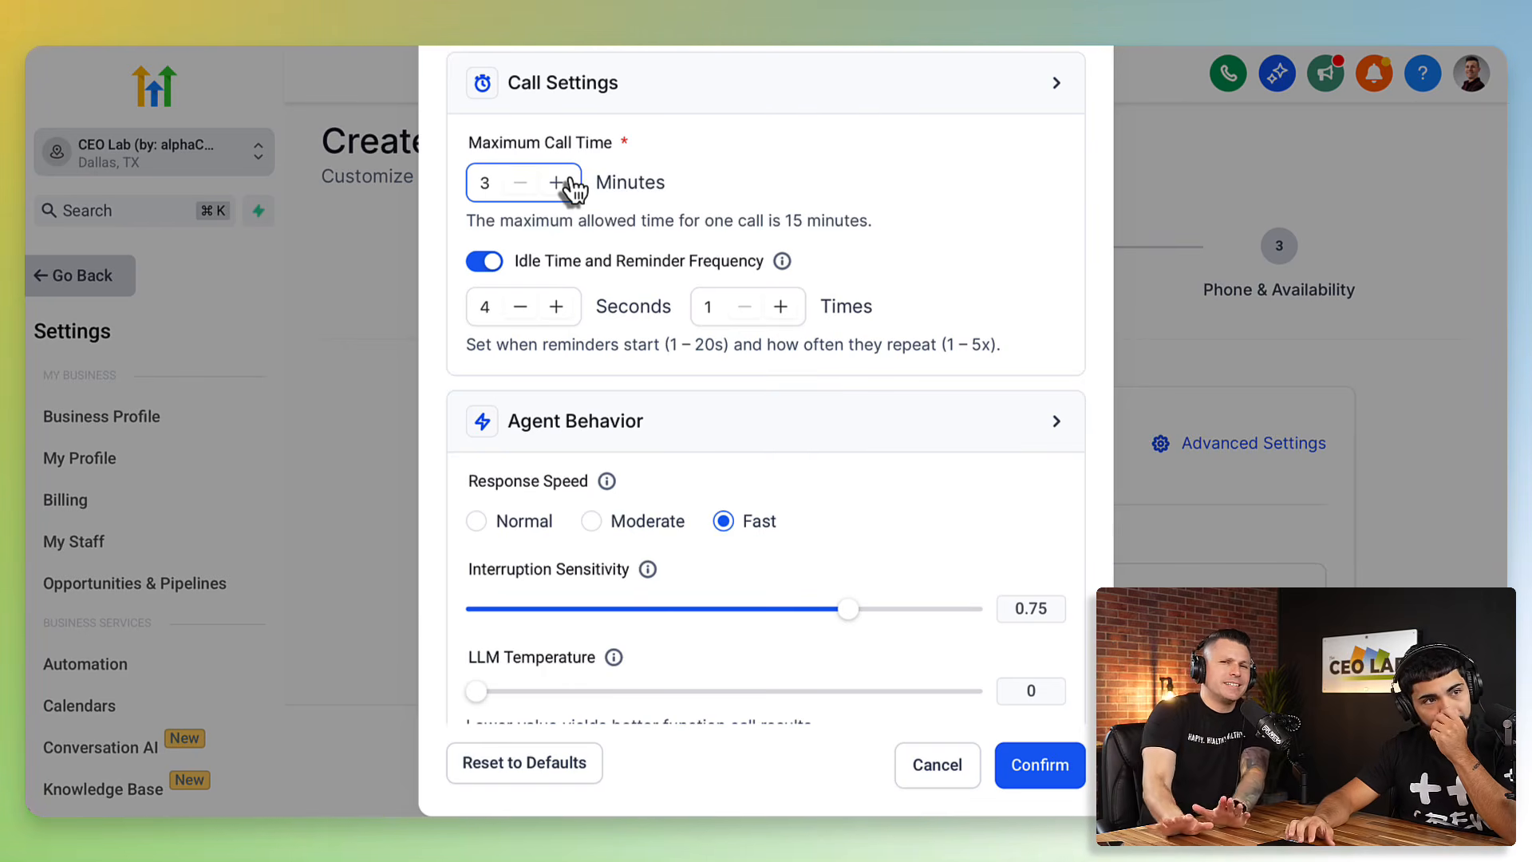
- Step the maximum call time between 3 and 15 minutes, settling on 10
left_click(556, 183)
left_click(556, 183)
left_click(556, 183)
left_click(556, 182)
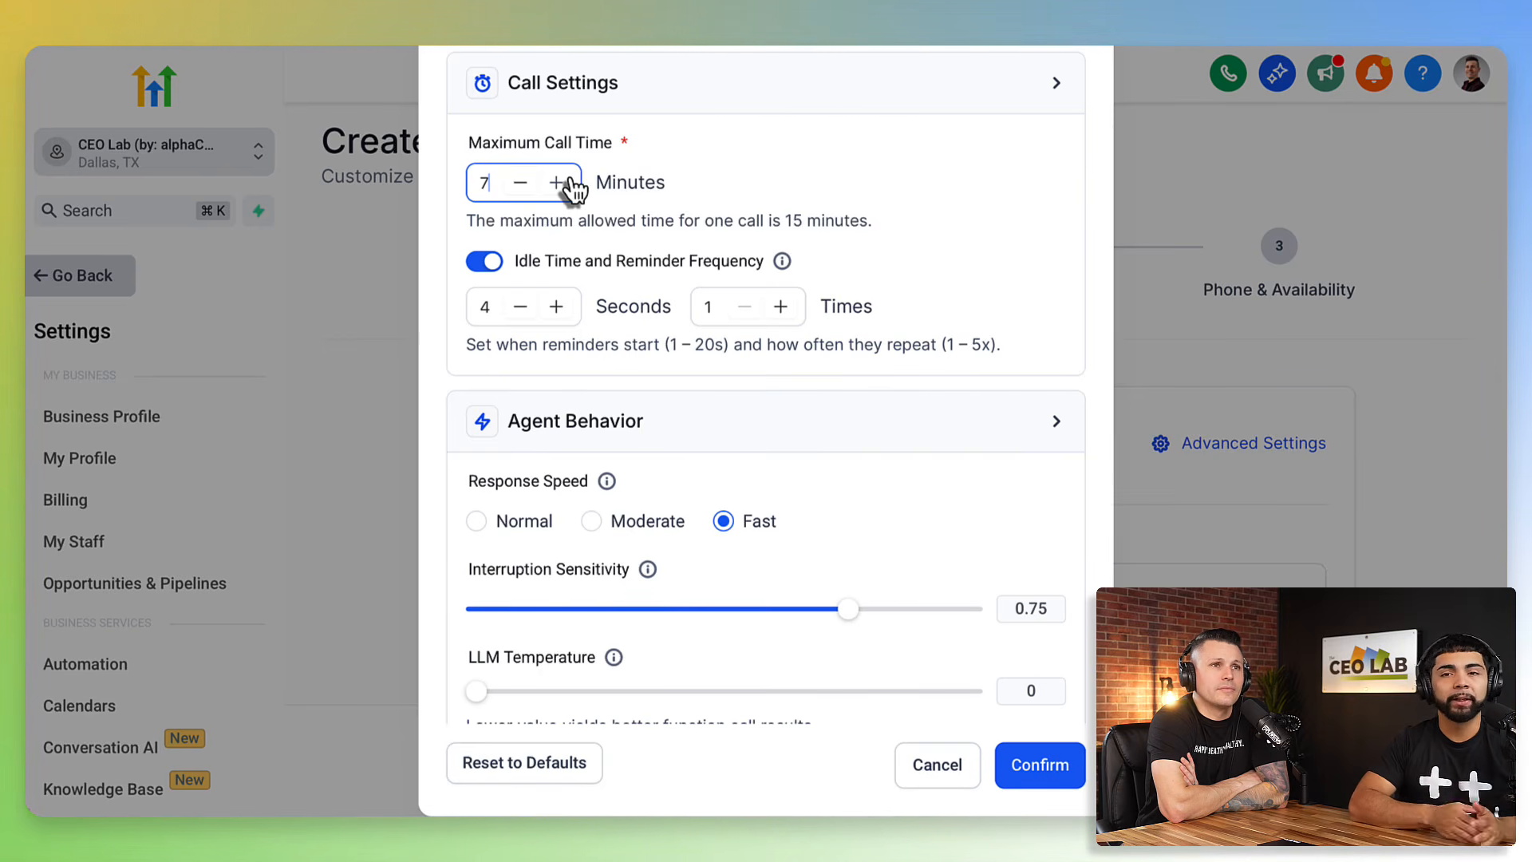
left_click(571, 185)
left_click(571, 185)
left_click(572, 185)
left_click(571, 185)
left_click(572, 185)
left_click(571, 185)
left_click(572, 186)
left_click(572, 185)
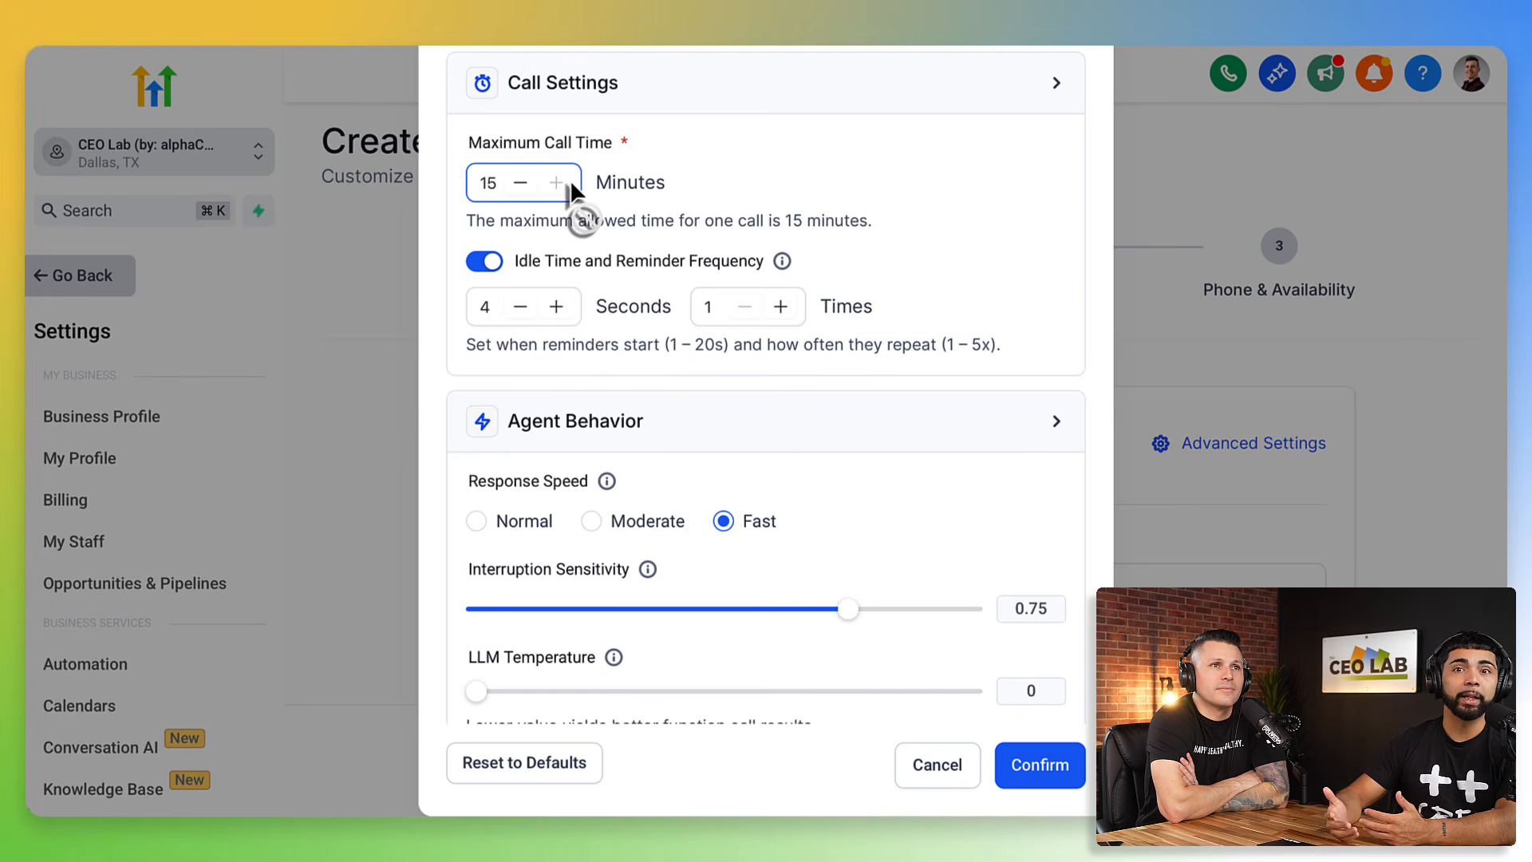
left_click(519, 183)
left_click(519, 184)
left_click(519, 184)
left_click(519, 184)
left_click(519, 184)
left_click(518, 183)
left_click(519, 183)
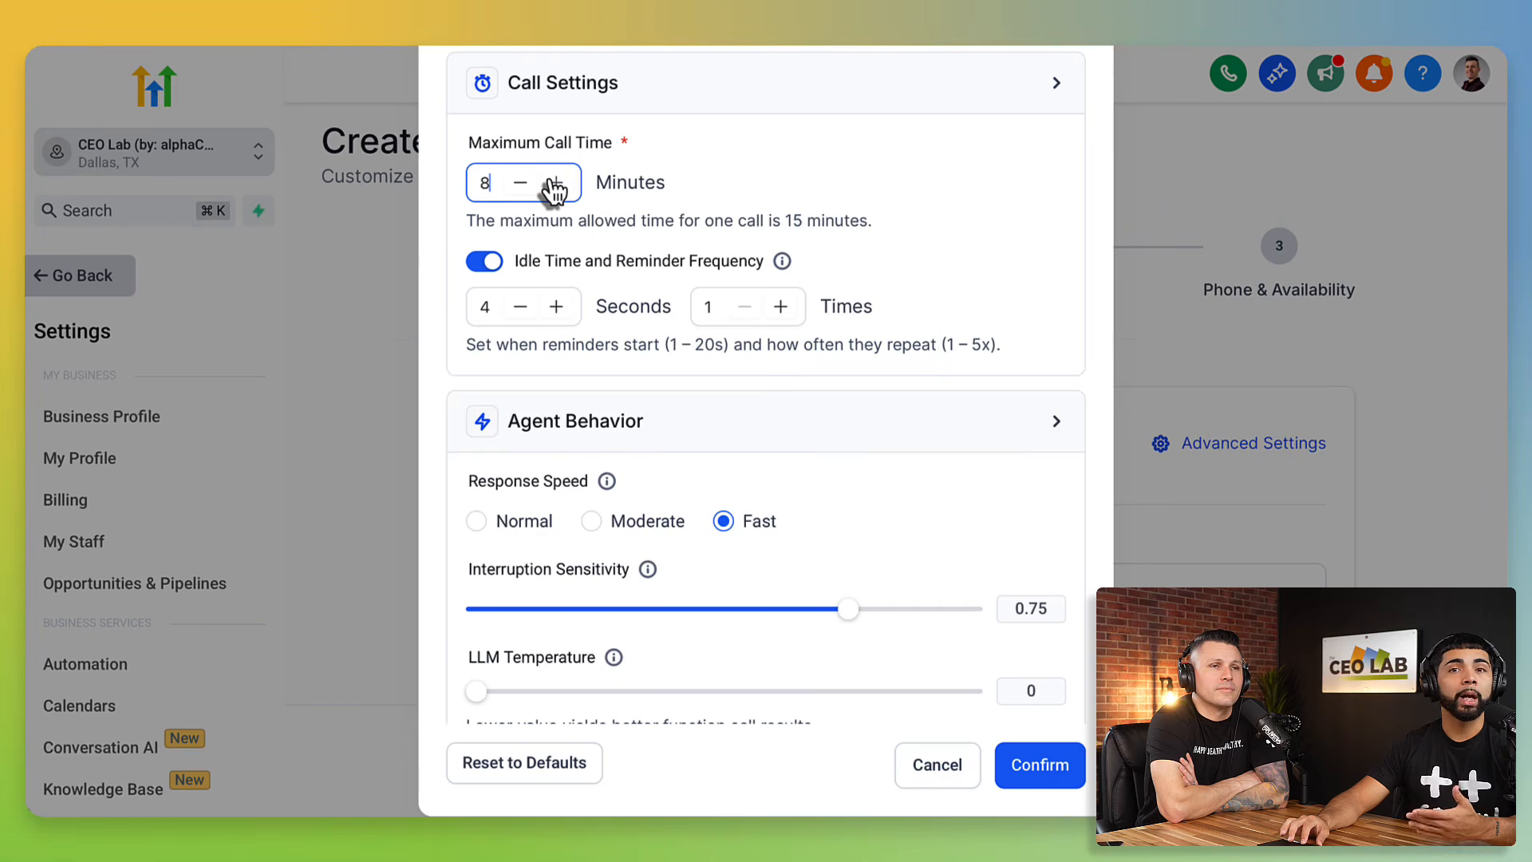
left_click(532, 184)
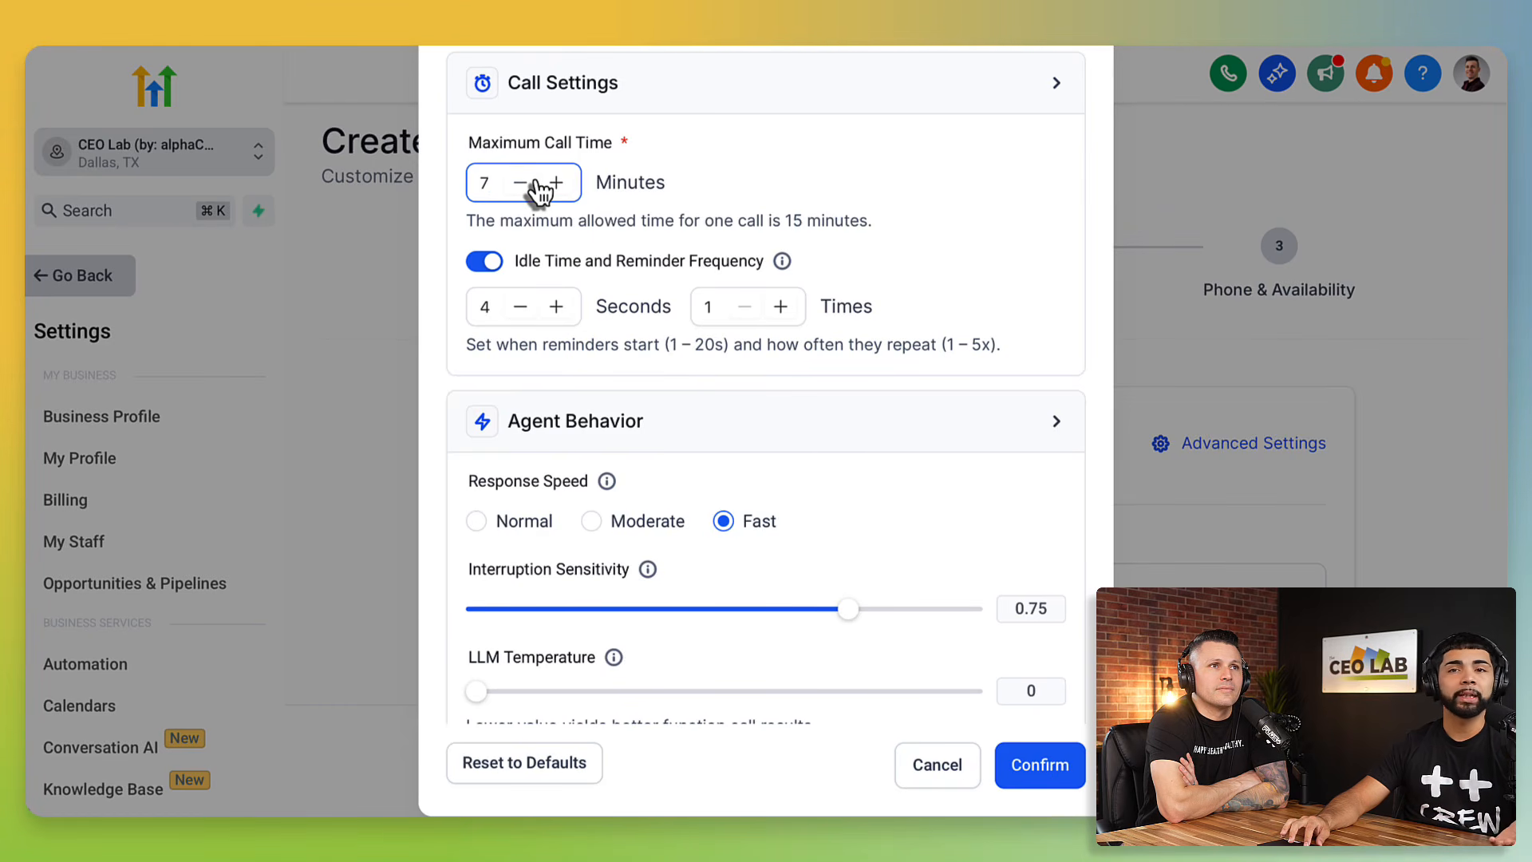
left_click(557, 183)
left_click(557, 184)
left_click(557, 183)
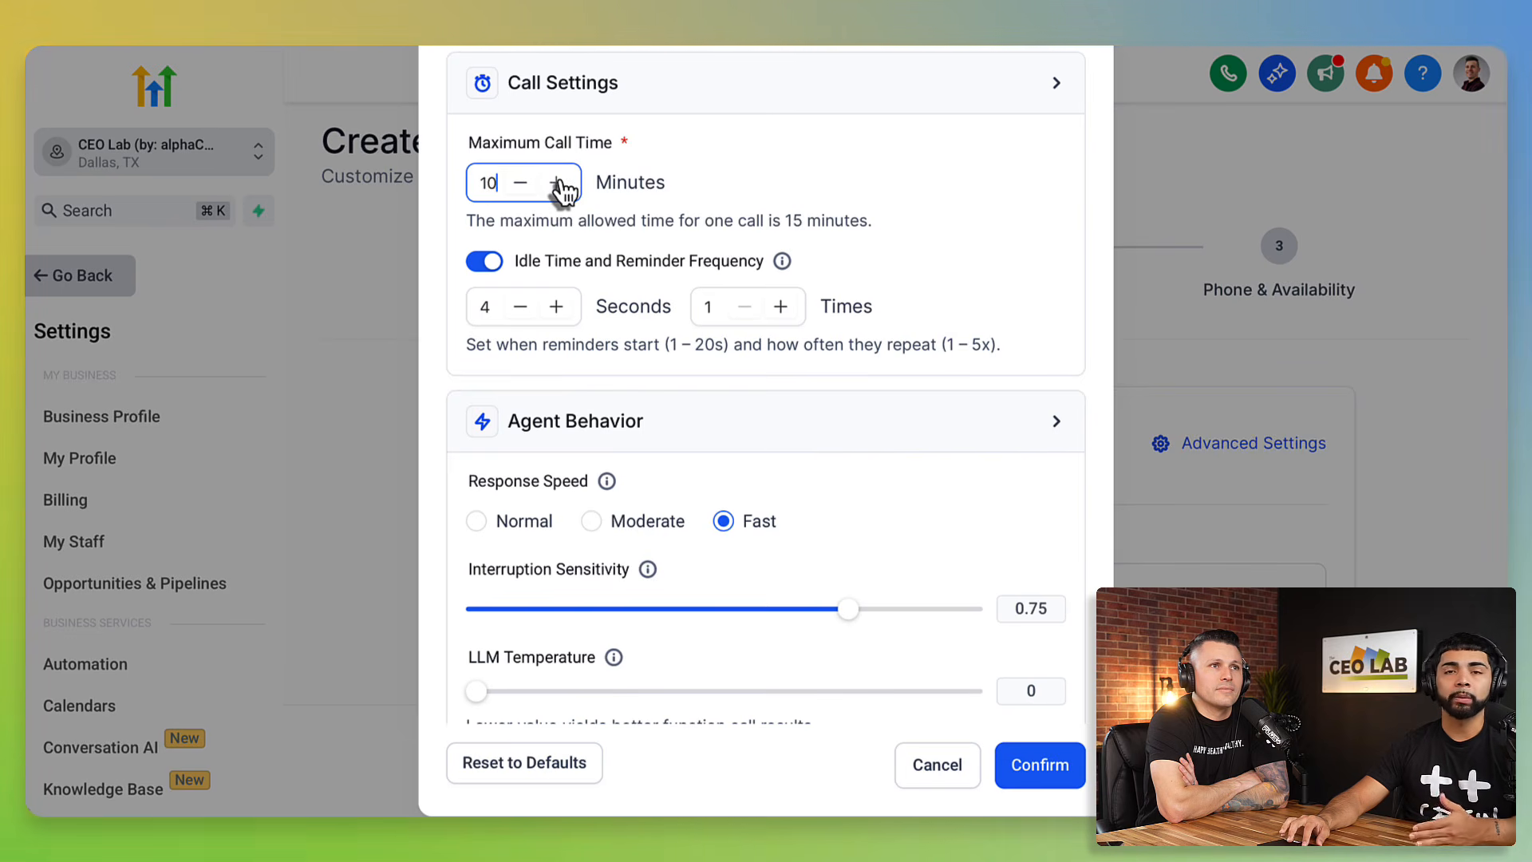
left_click(557, 183)
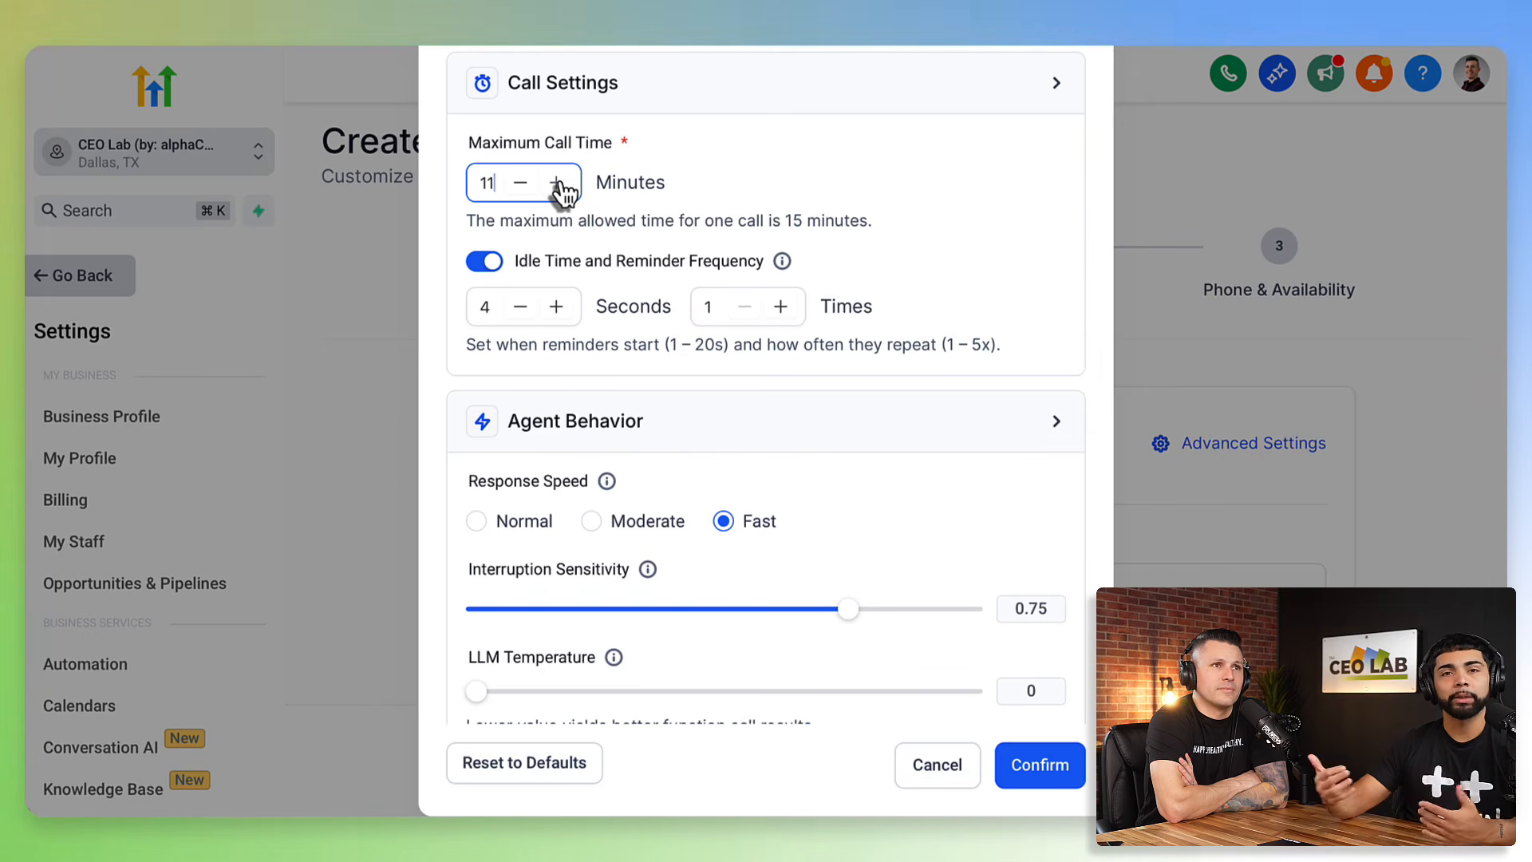
left_click(528, 185)
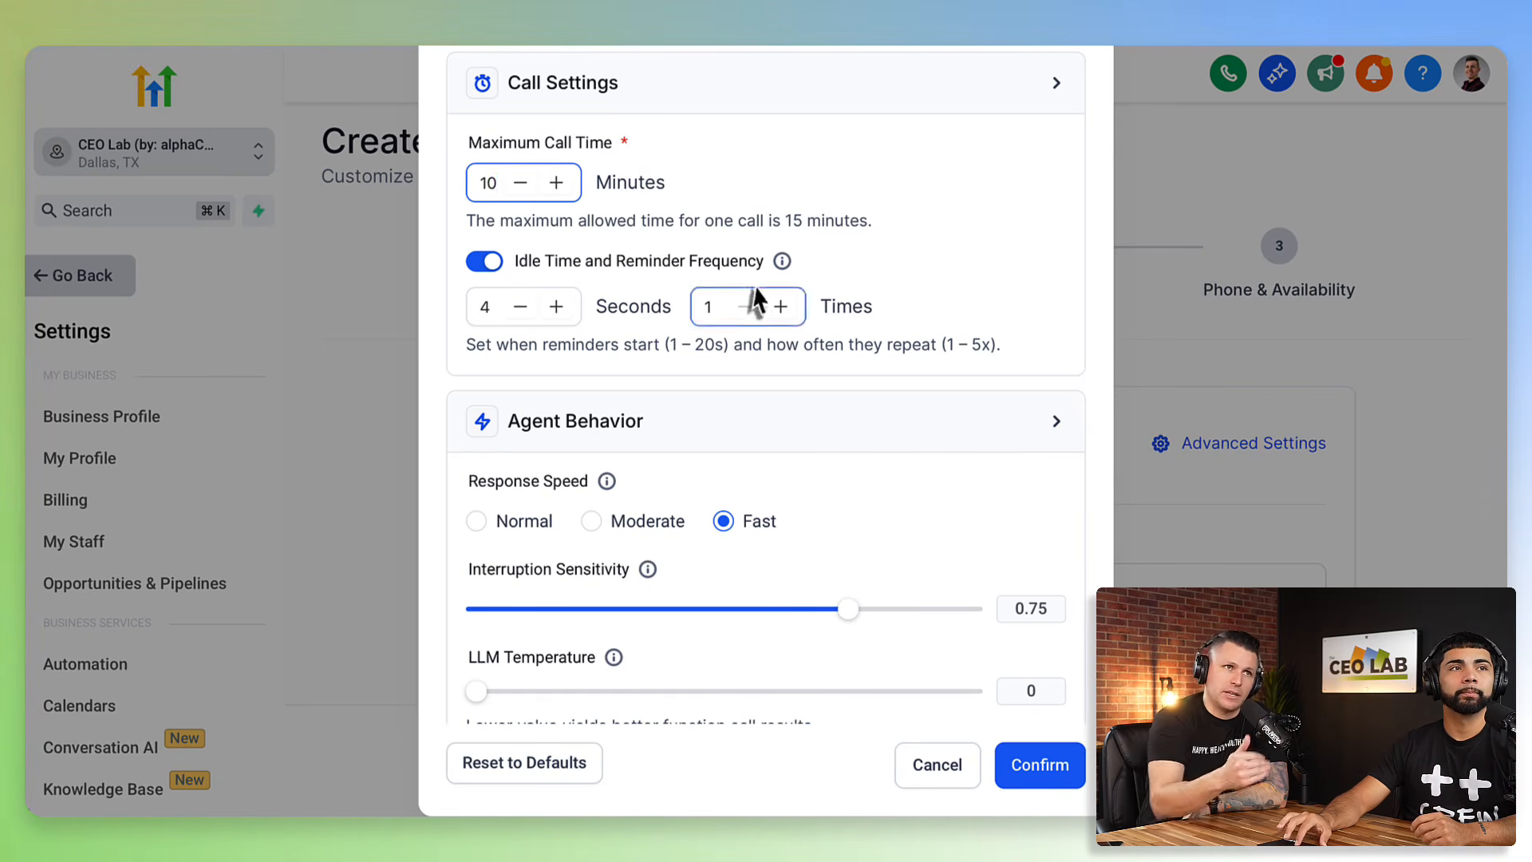
- With idle reminders on, set them to repeat 2 times and start after 5 seconds
mouse_move(782, 265)
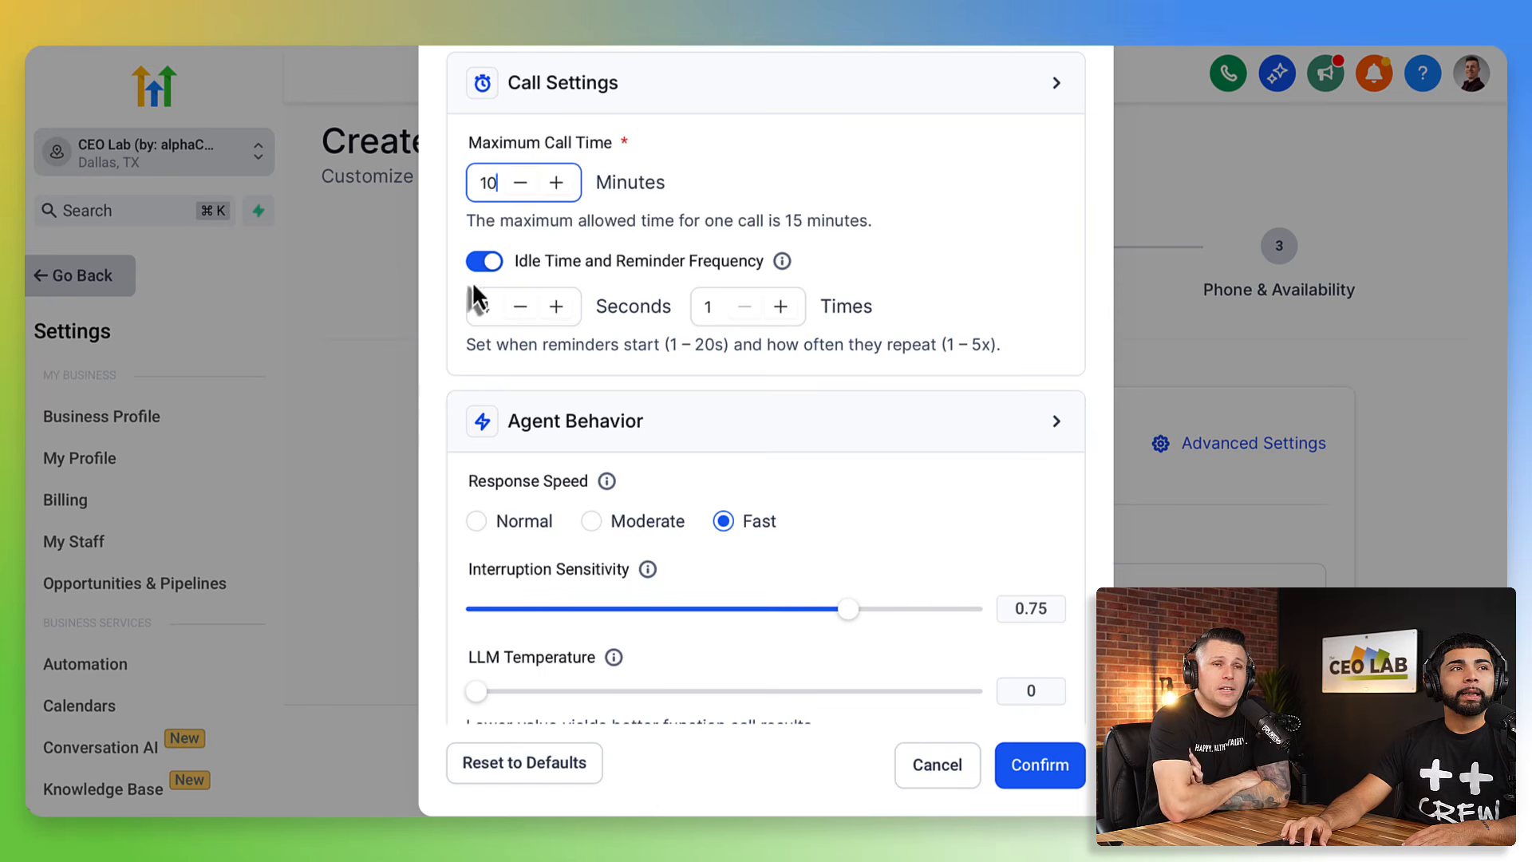
left_click(489, 264)
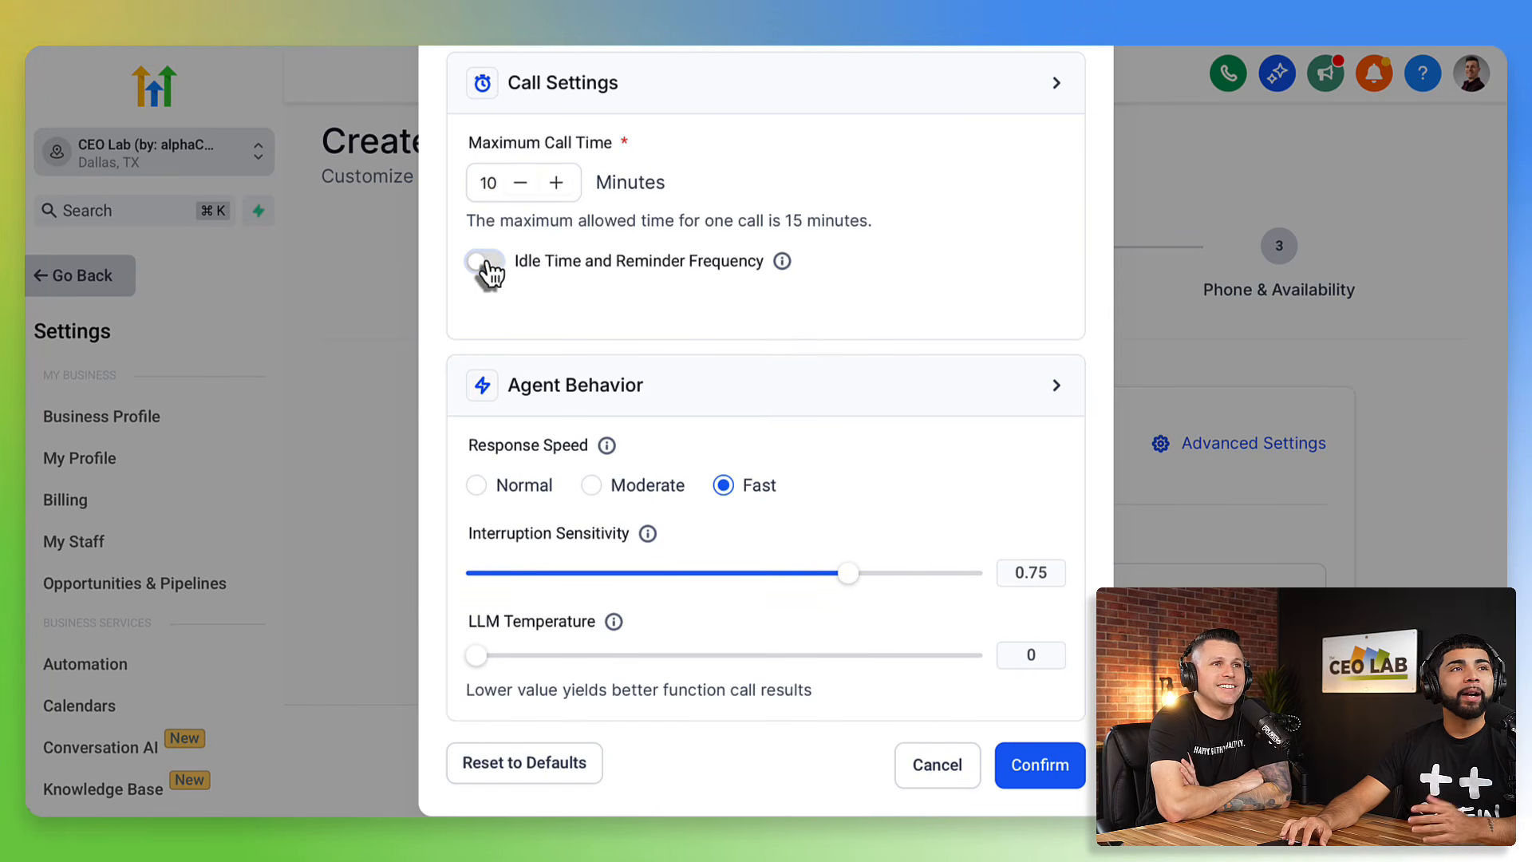
left_click(486, 263)
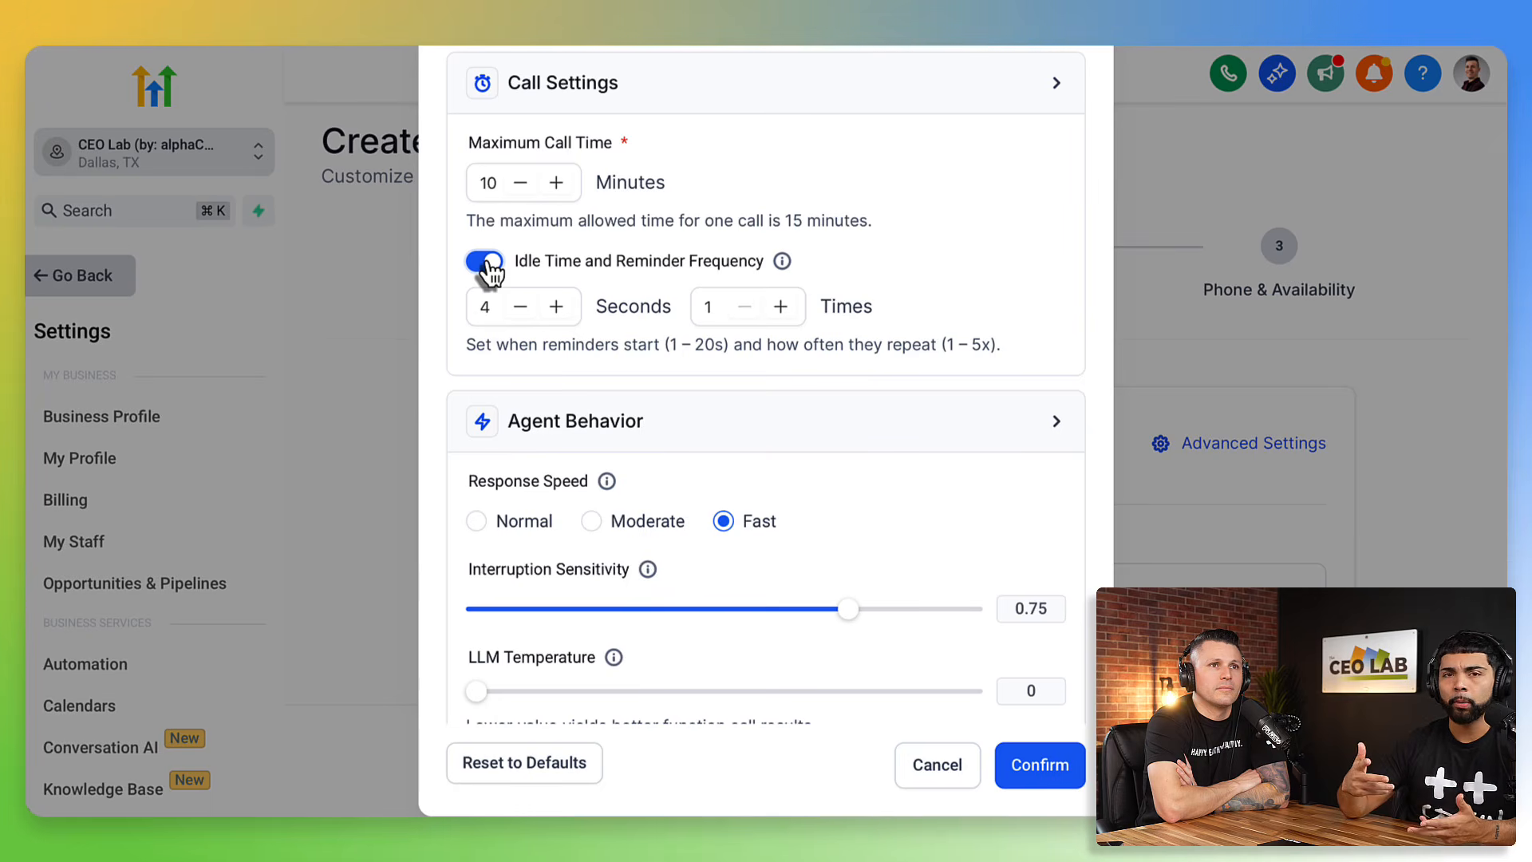
left_click(780, 316)
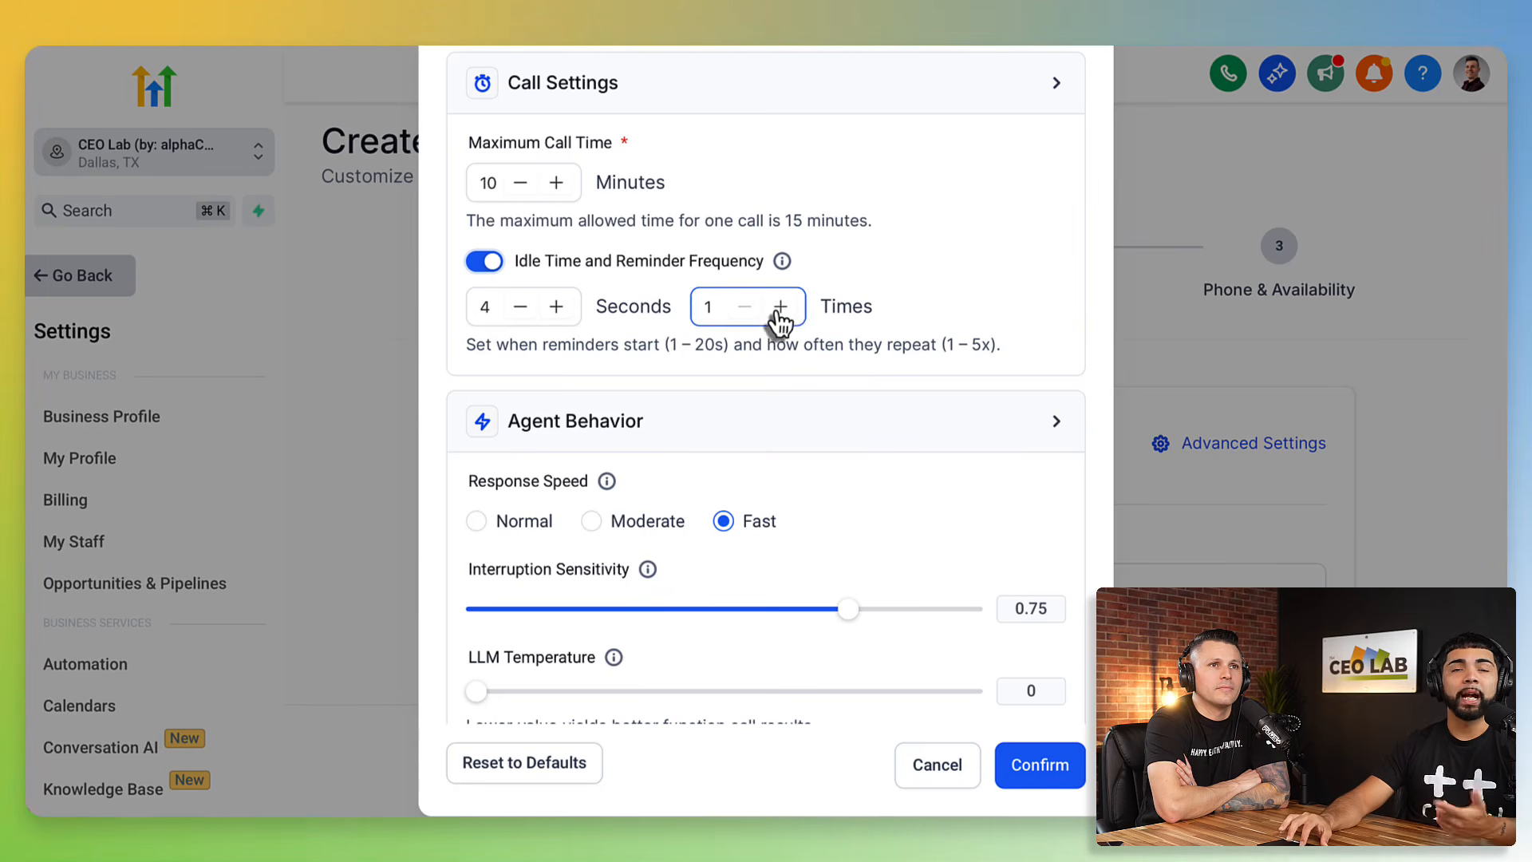
left_click(781, 309)
left_click(781, 309)
left_click(781, 310)
left_click(781, 310)
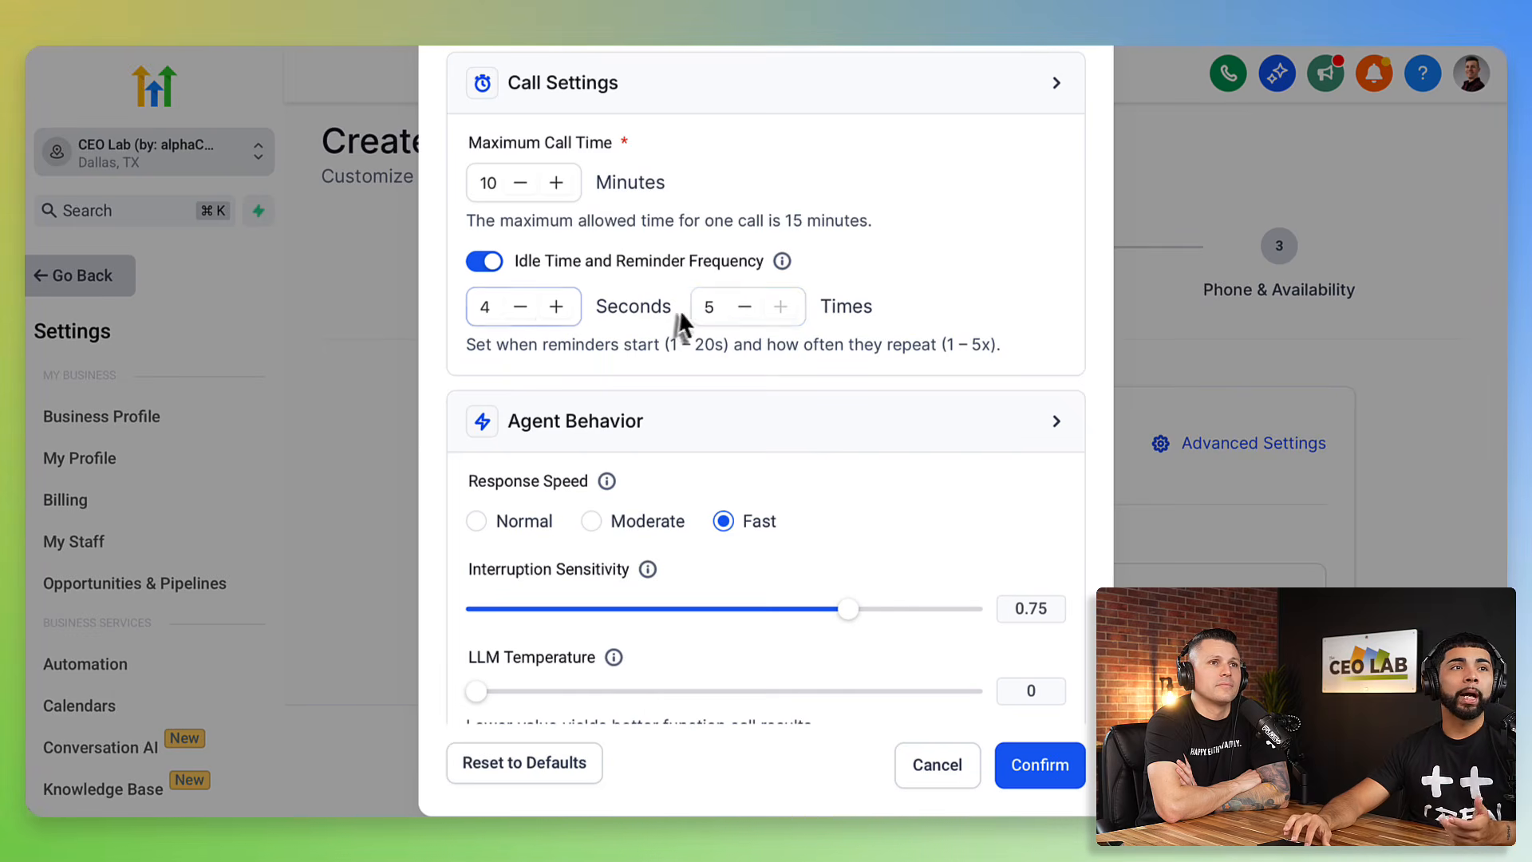
left_click(744, 308)
left_click(743, 308)
left_click(744, 308)
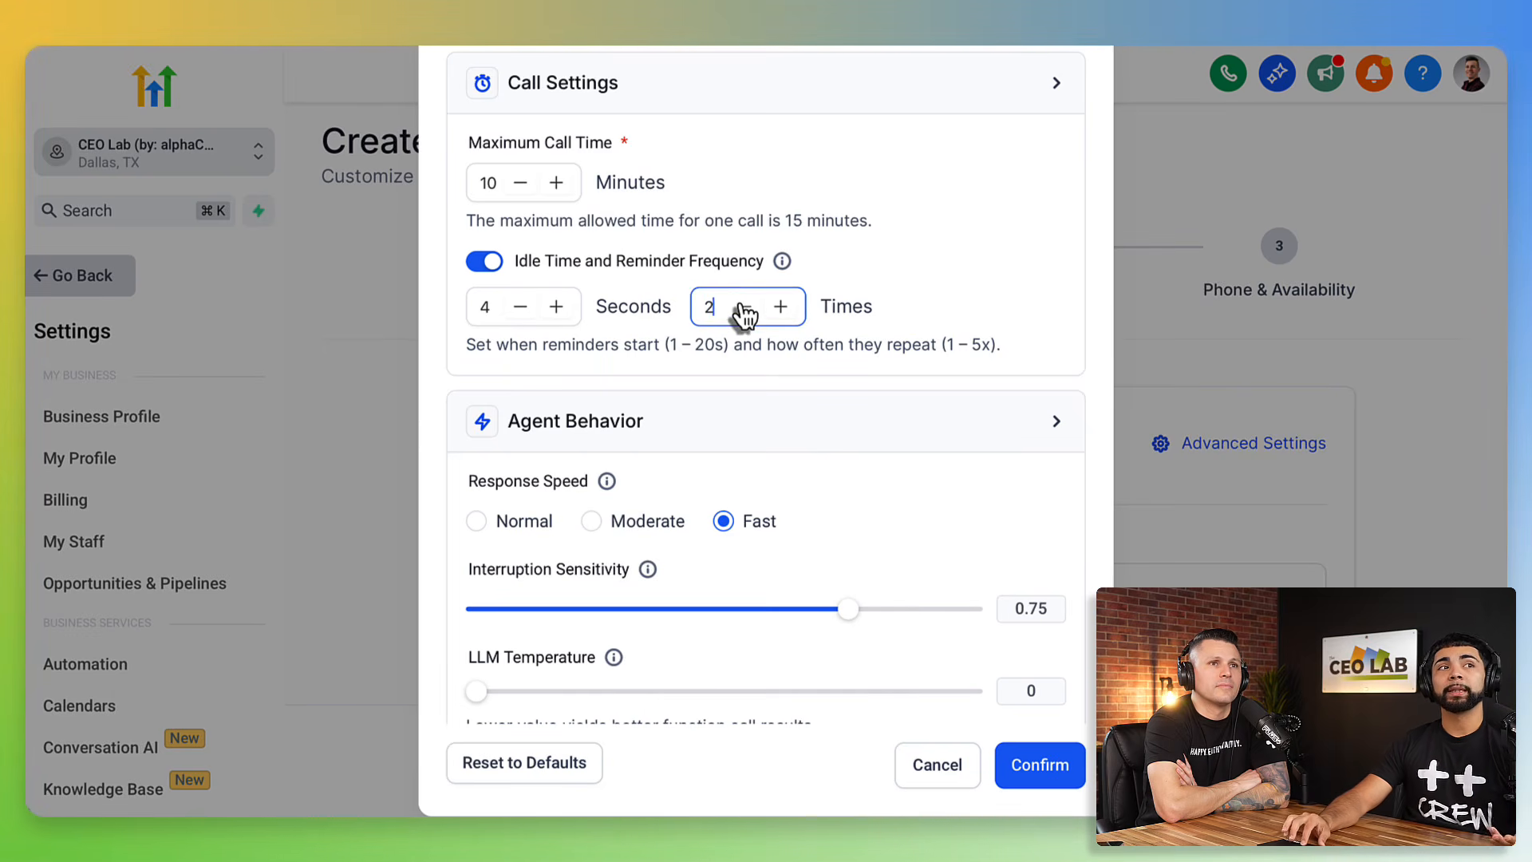
left_click(567, 307)
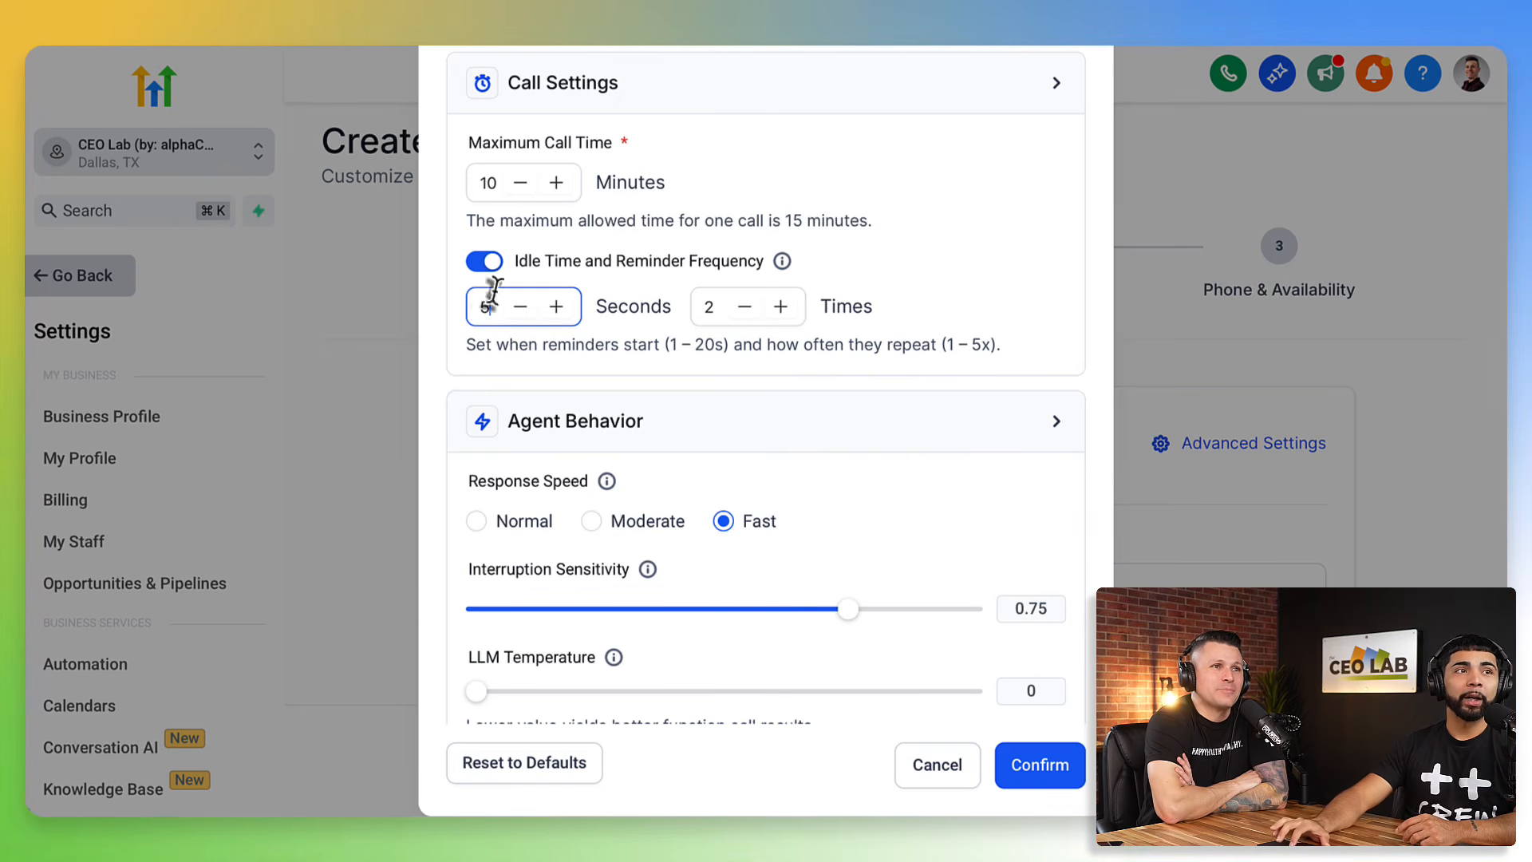
left_click(520, 307)
left_click(520, 307)
left_click(520, 307)
left_click(556, 307)
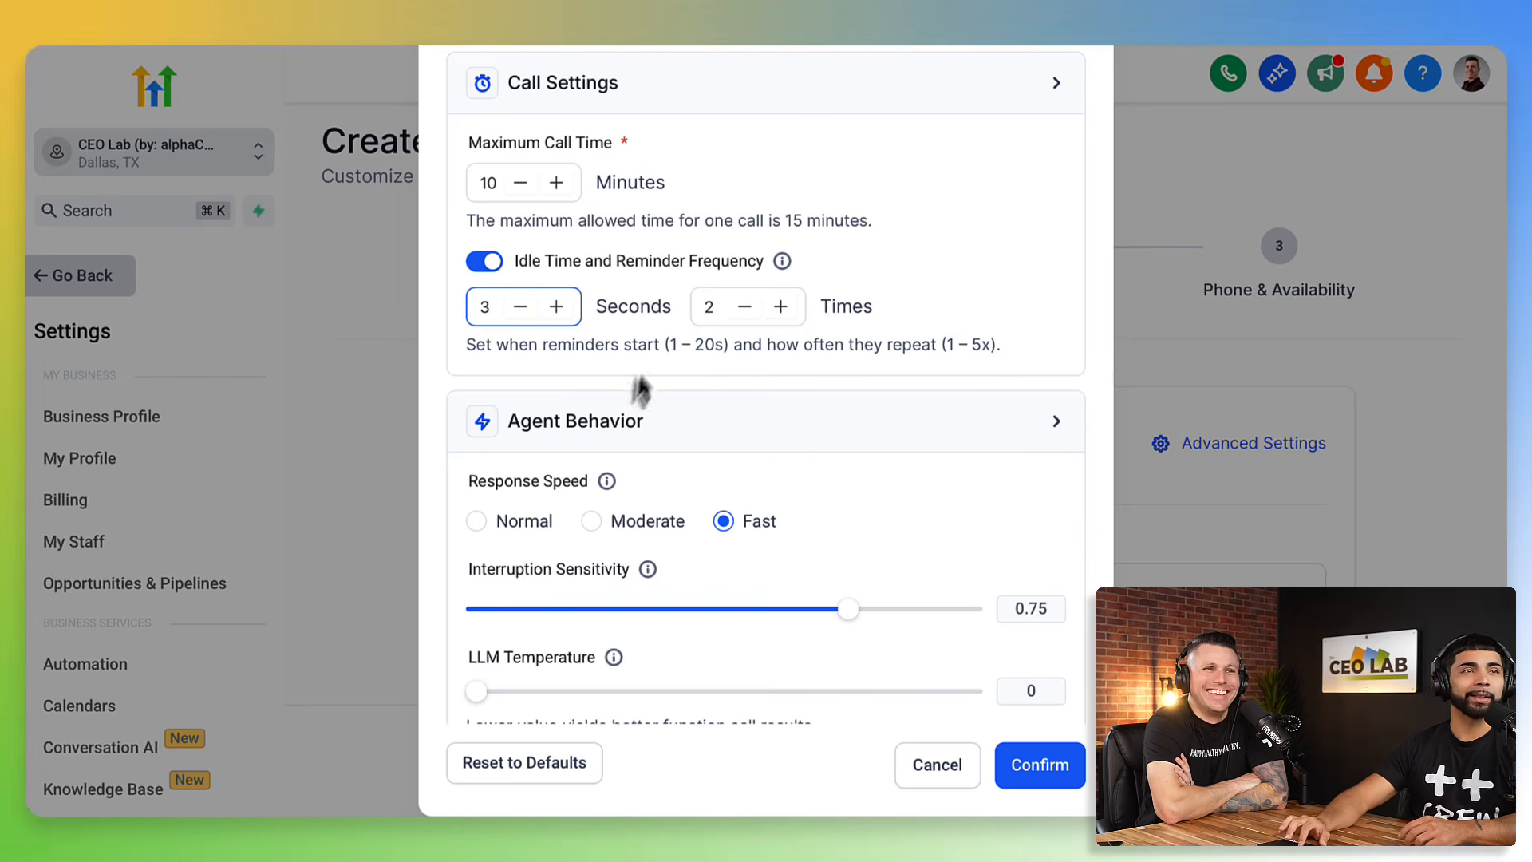
left_click(558, 310)
left_click(568, 313)
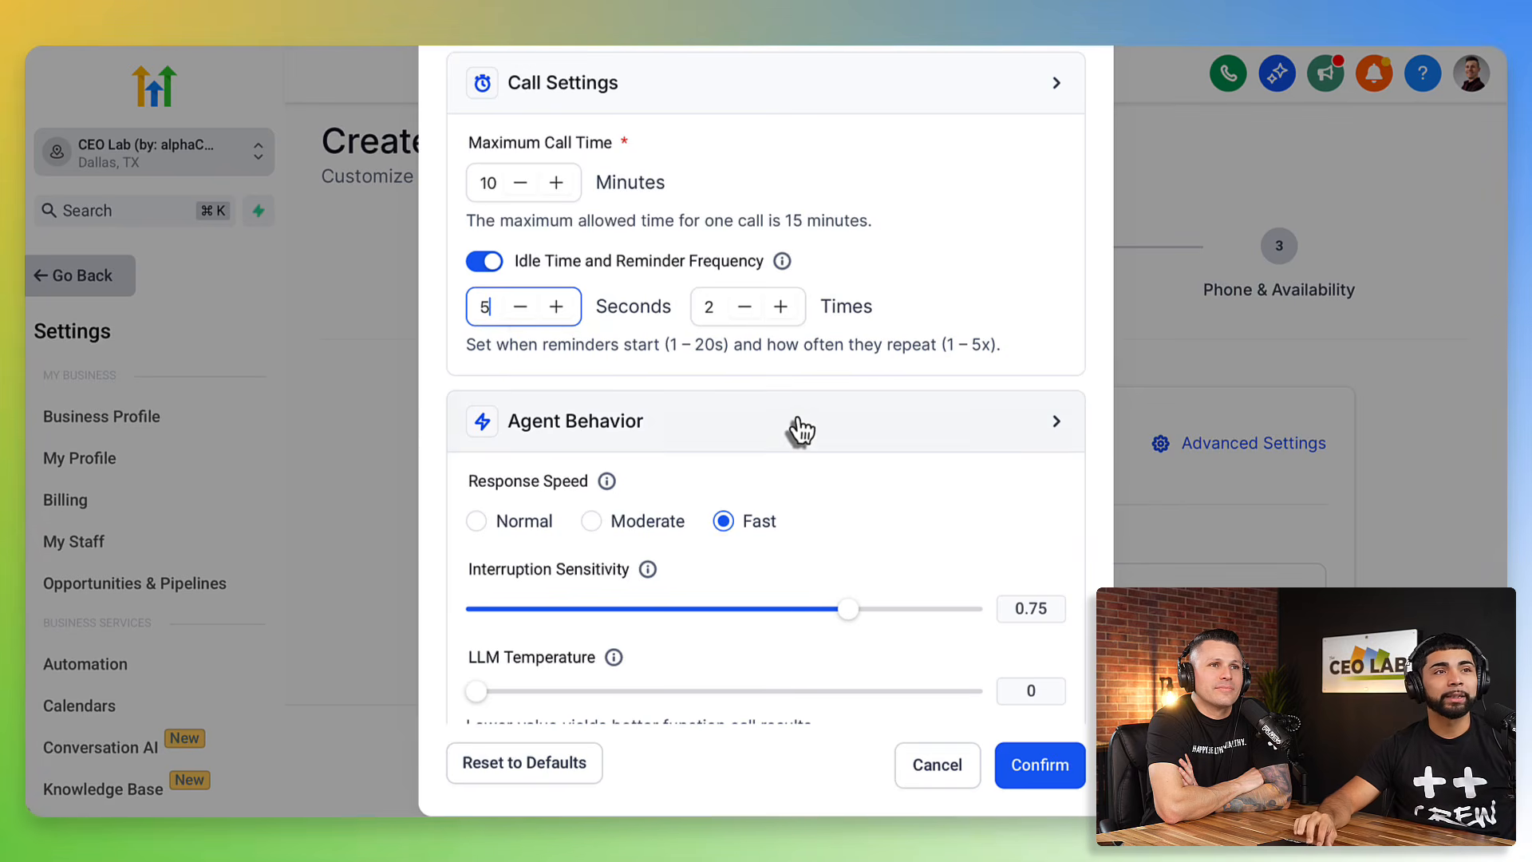
scroll(798, 427, "down", 3)
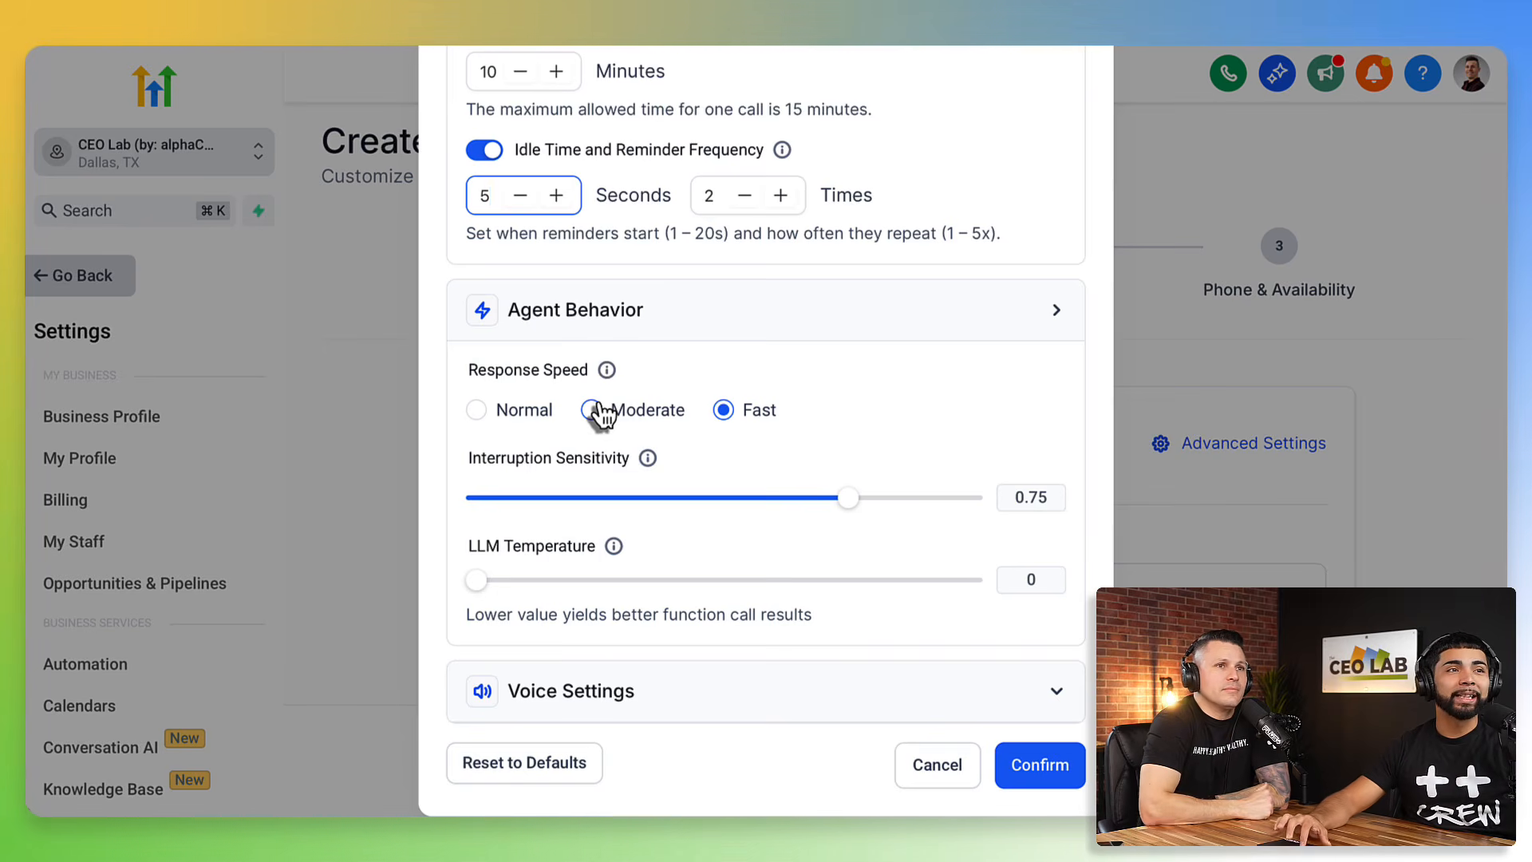
- Switch the agent's Response Speed from Fast to Moderate under Agent Behavior
left_click(477, 410)
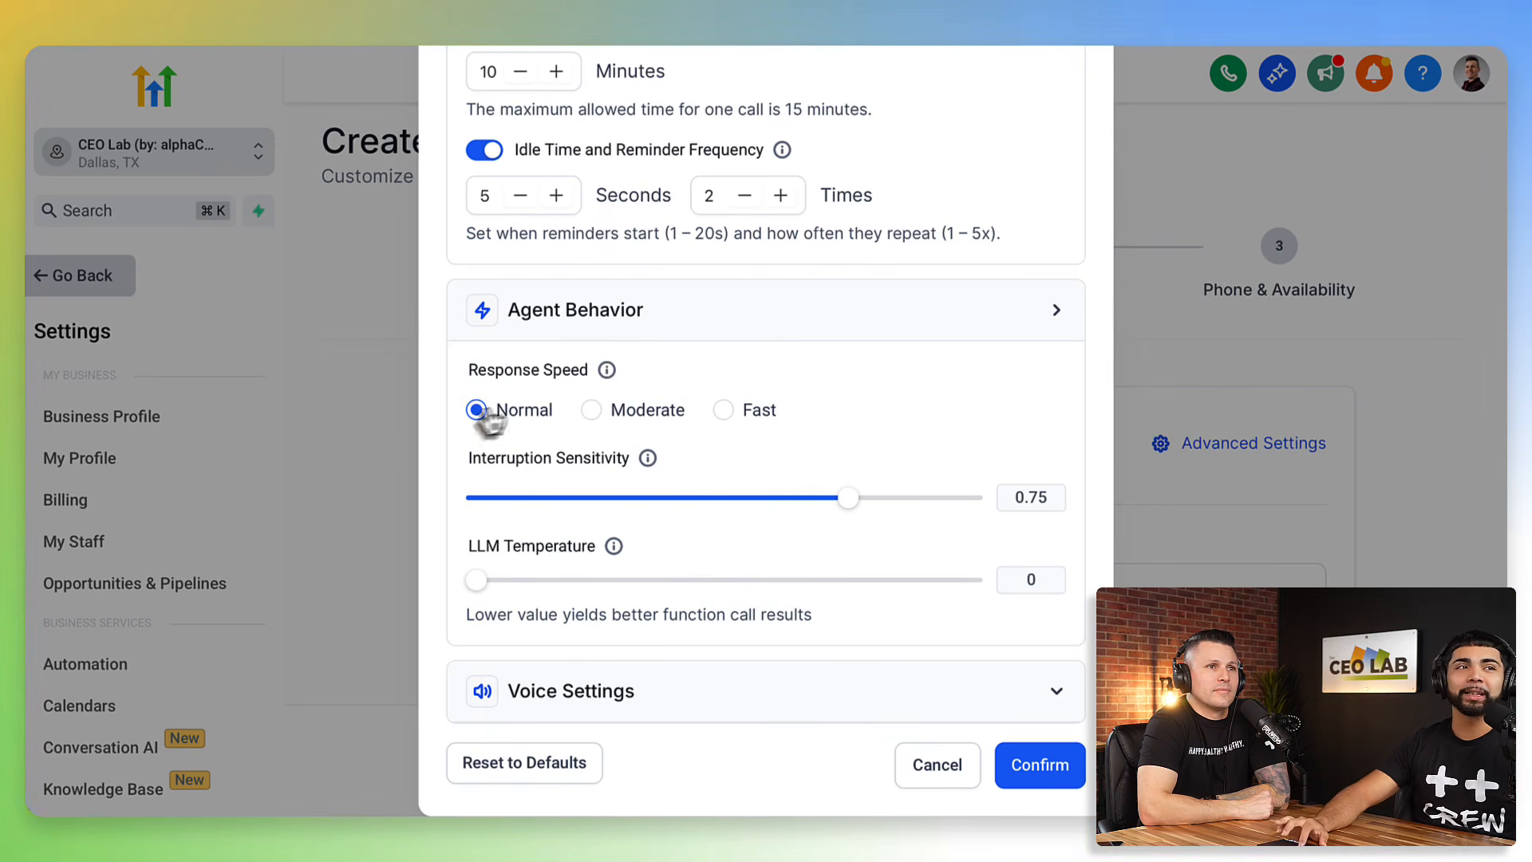
left_click(591, 410)
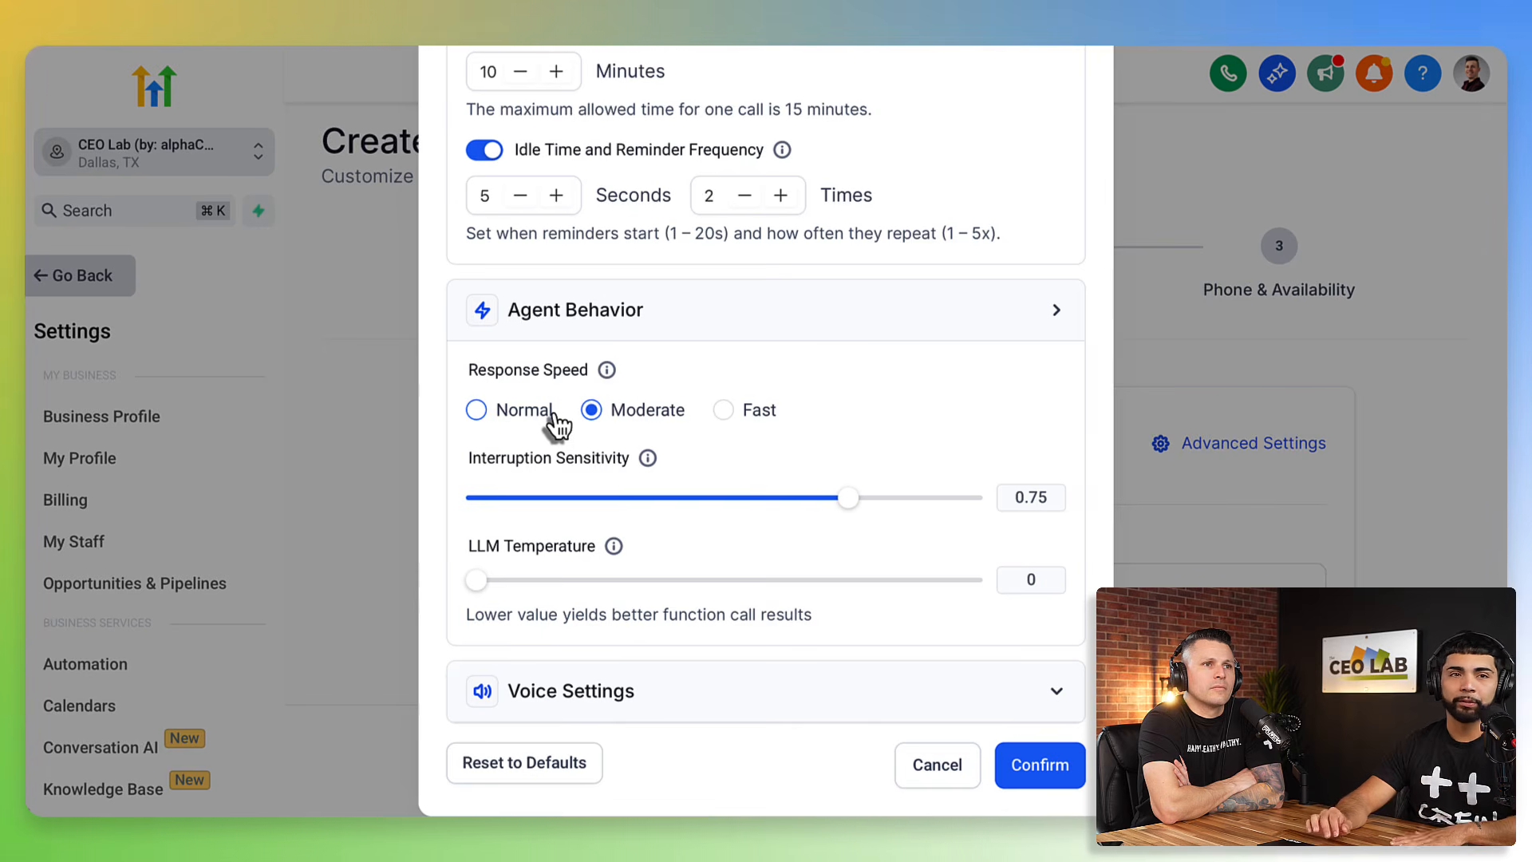
mouse_move(642, 460)
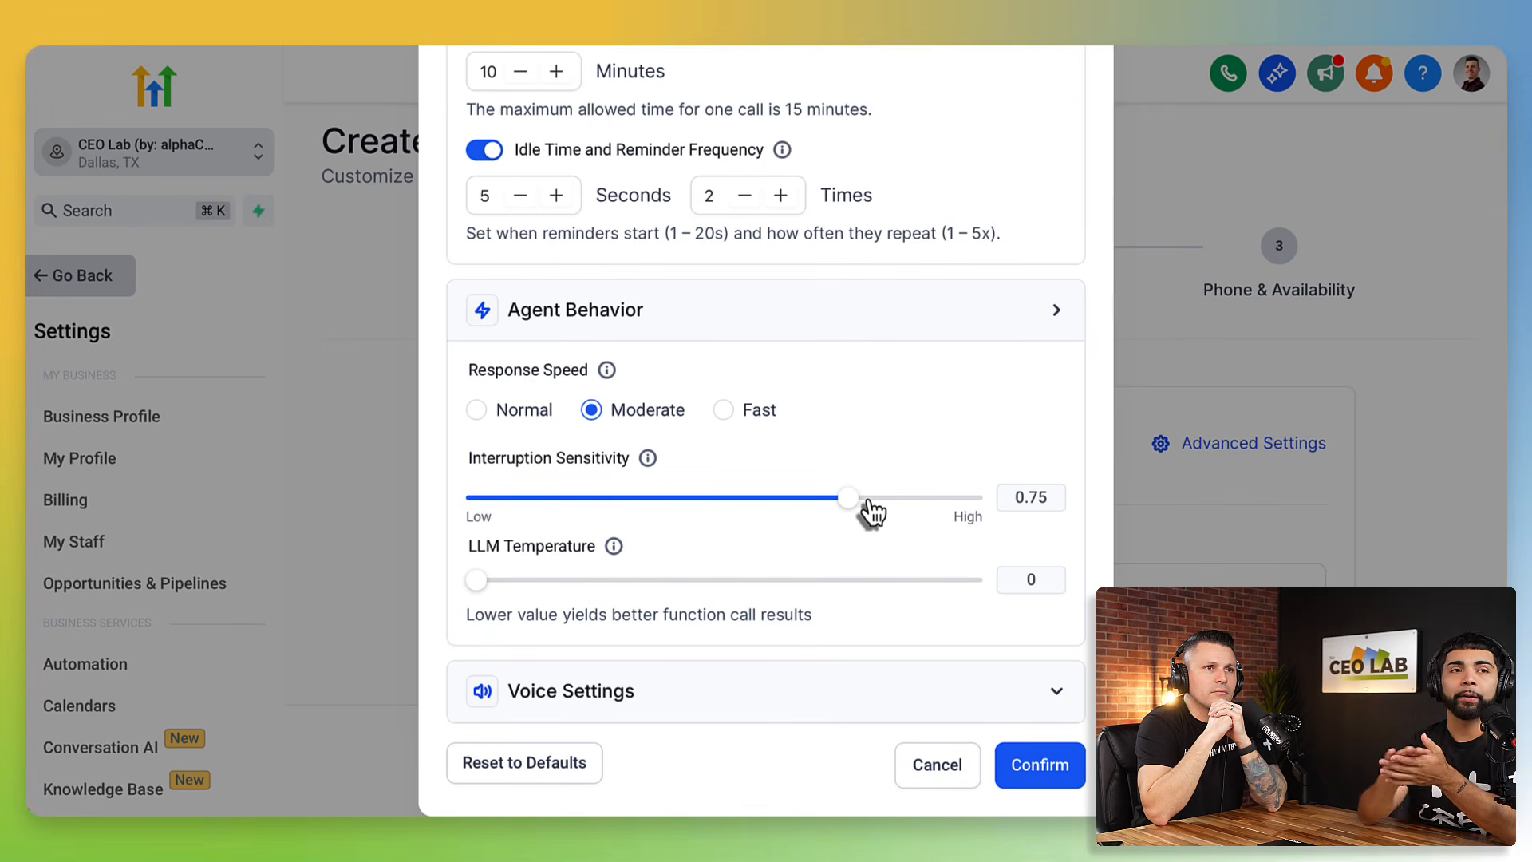
left_click_drag(872, 512, 964, 509)
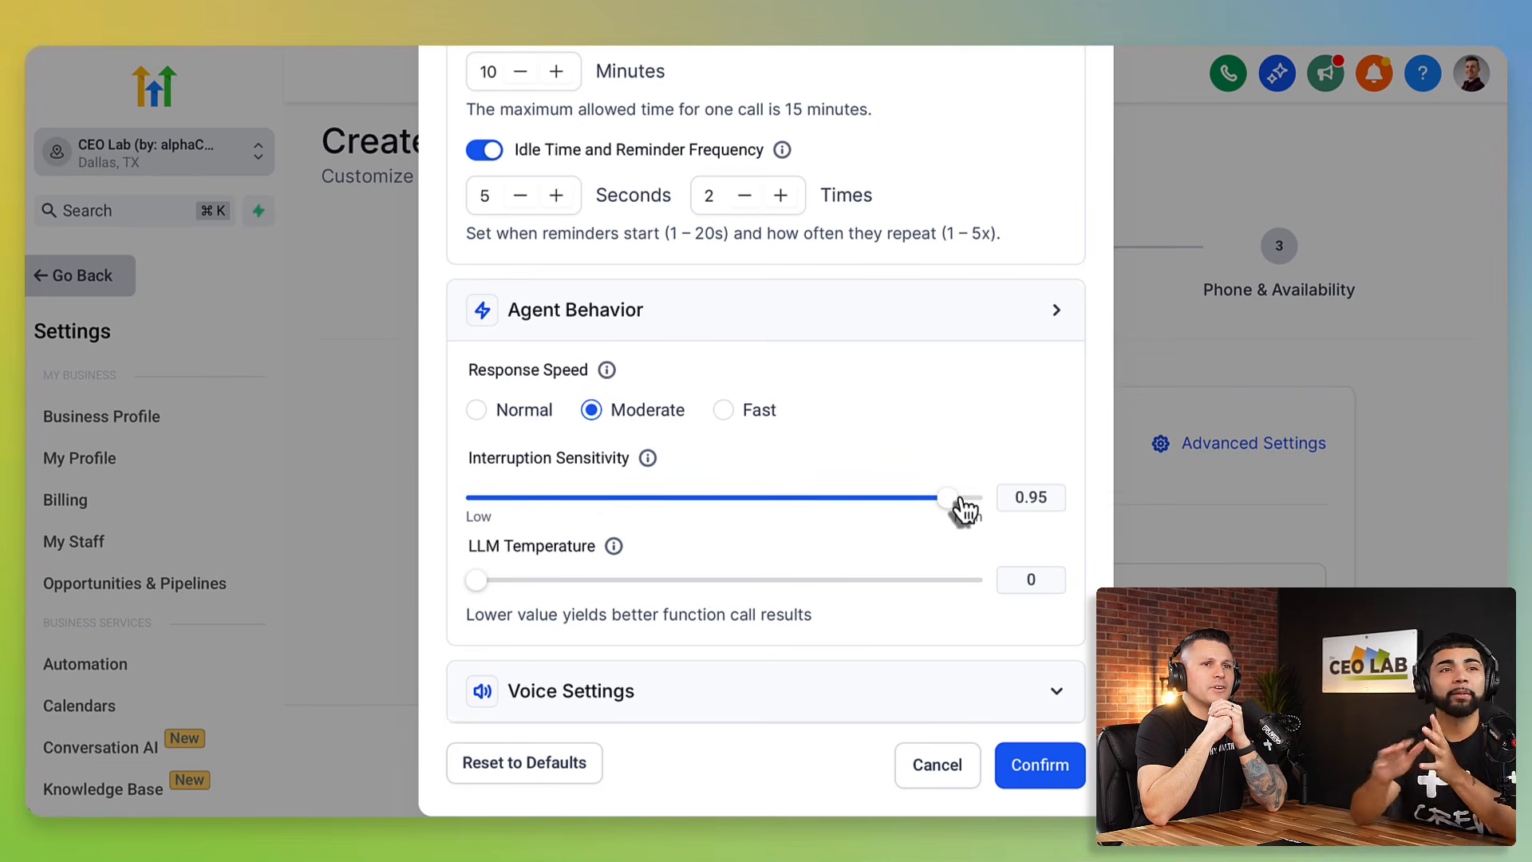
left_click_drag(964, 508, 848, 503)
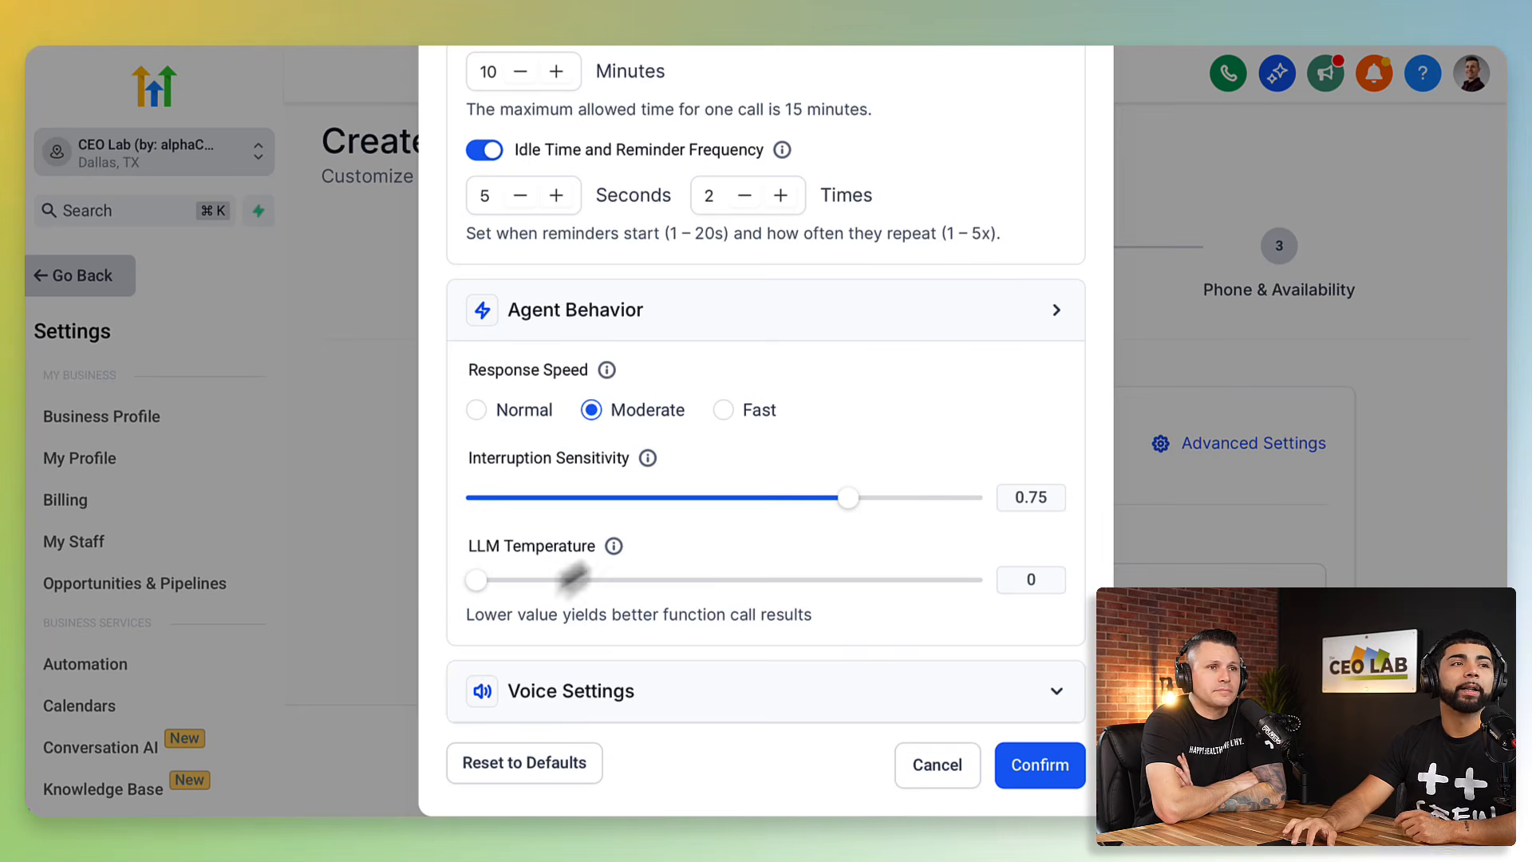
- Try several LLM Temperature values between 0 and 0.80, leaving the slider at 0.25
mouse_move(612, 558)
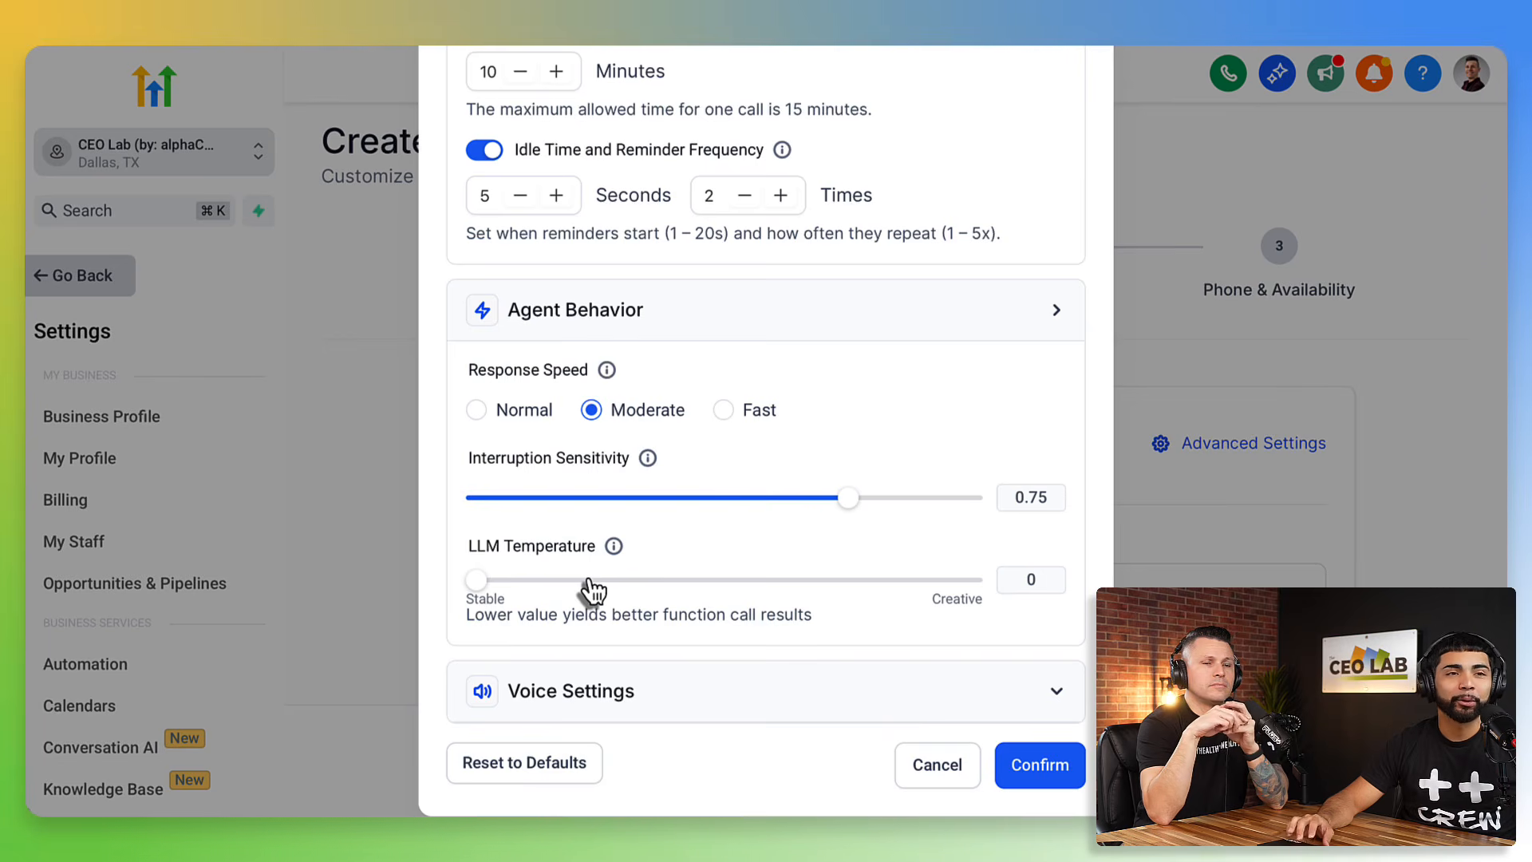
left_click_drag(479, 582, 609, 600)
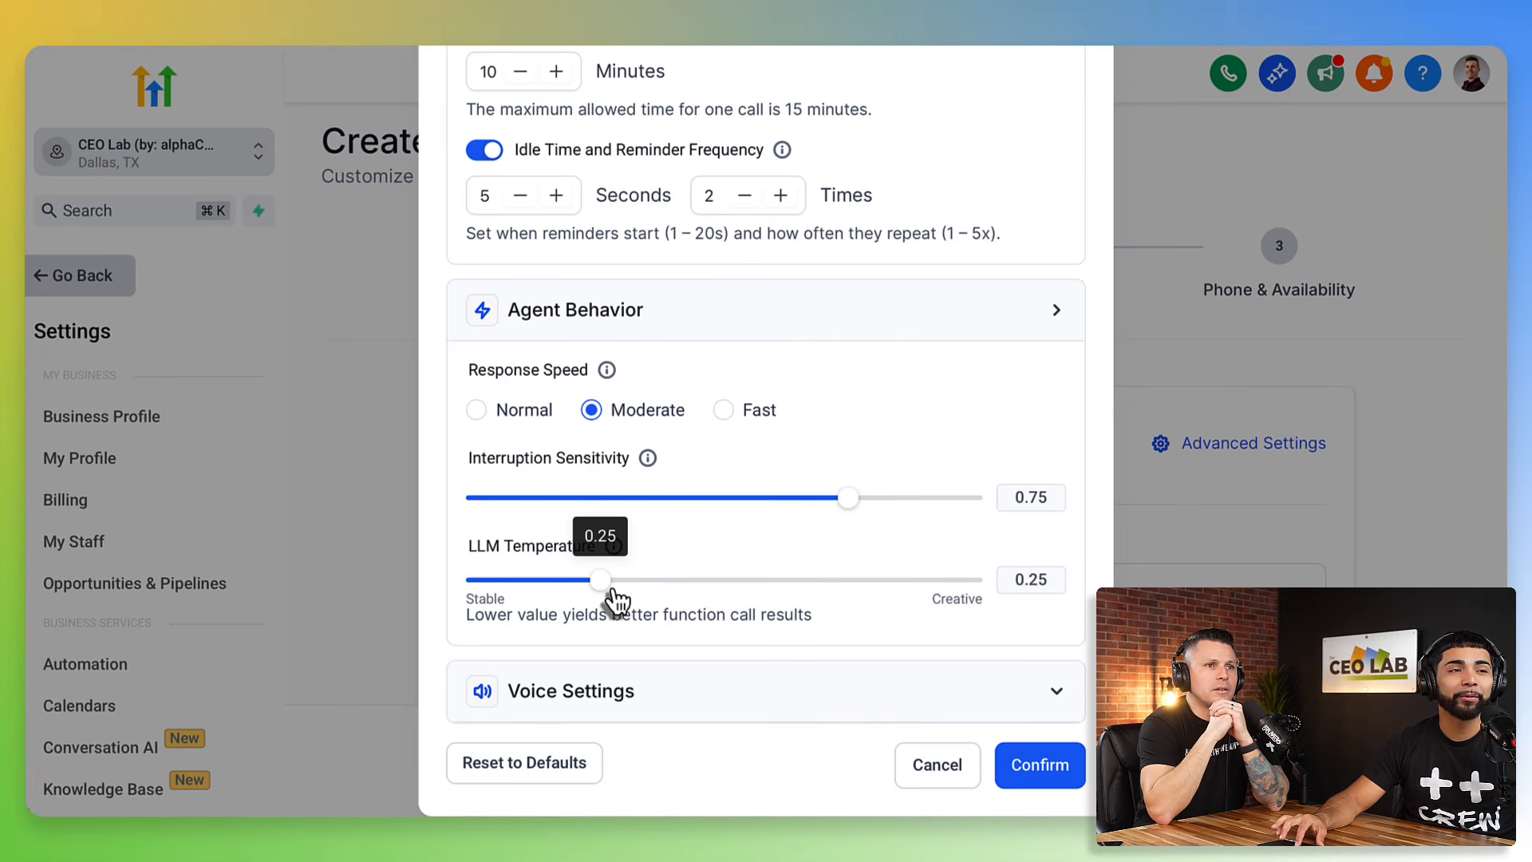
left_click_drag(607, 597, 858, 597)
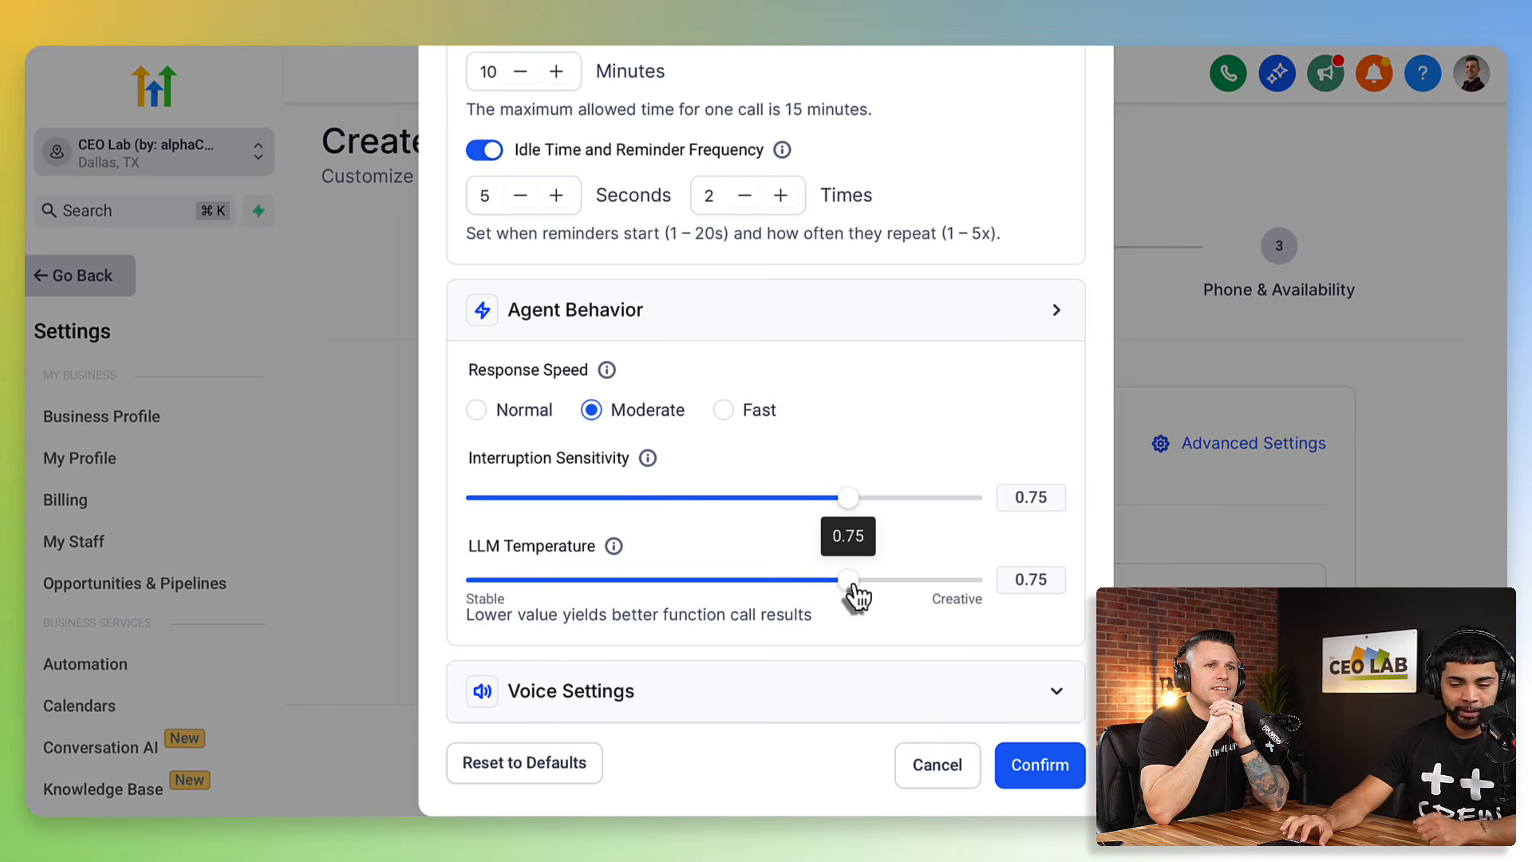
left_click_drag(857, 596, 590, 597)
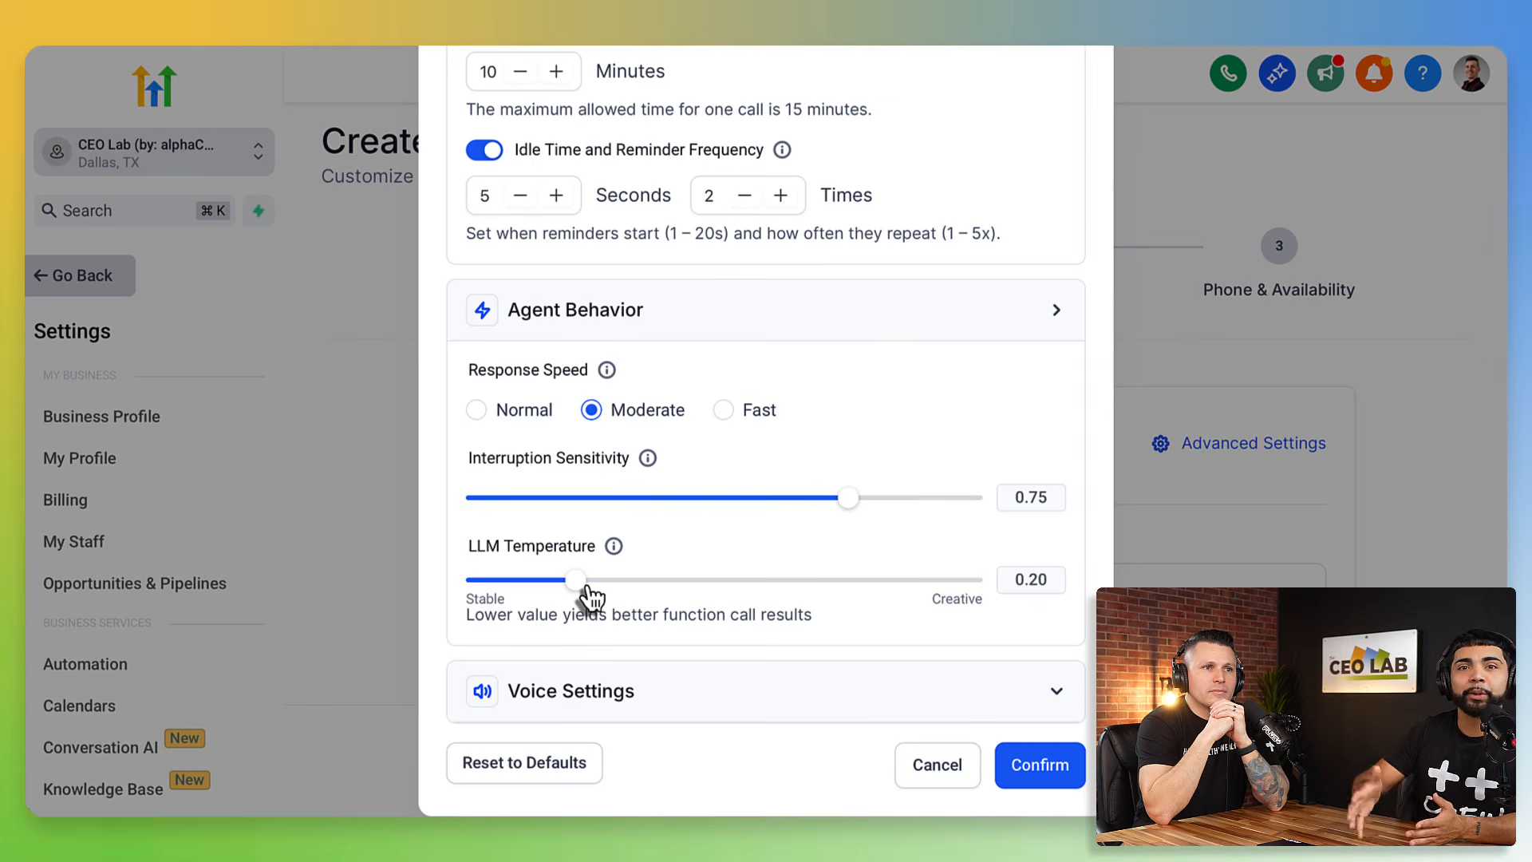
left_click(587, 589)
left_click_drag(588, 591, 482, 588)
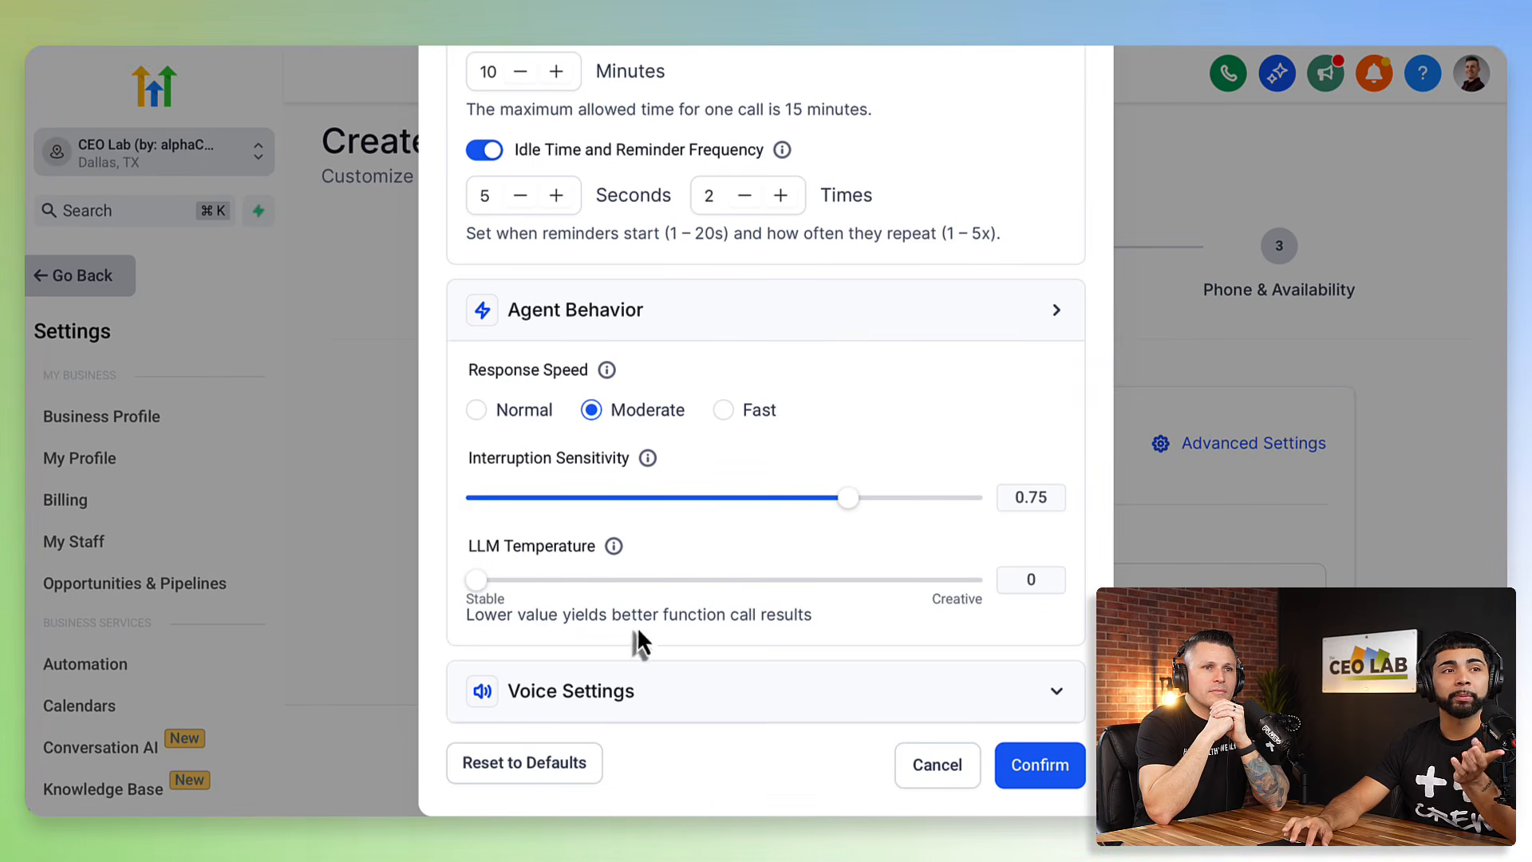
mouse_move(471, 584)
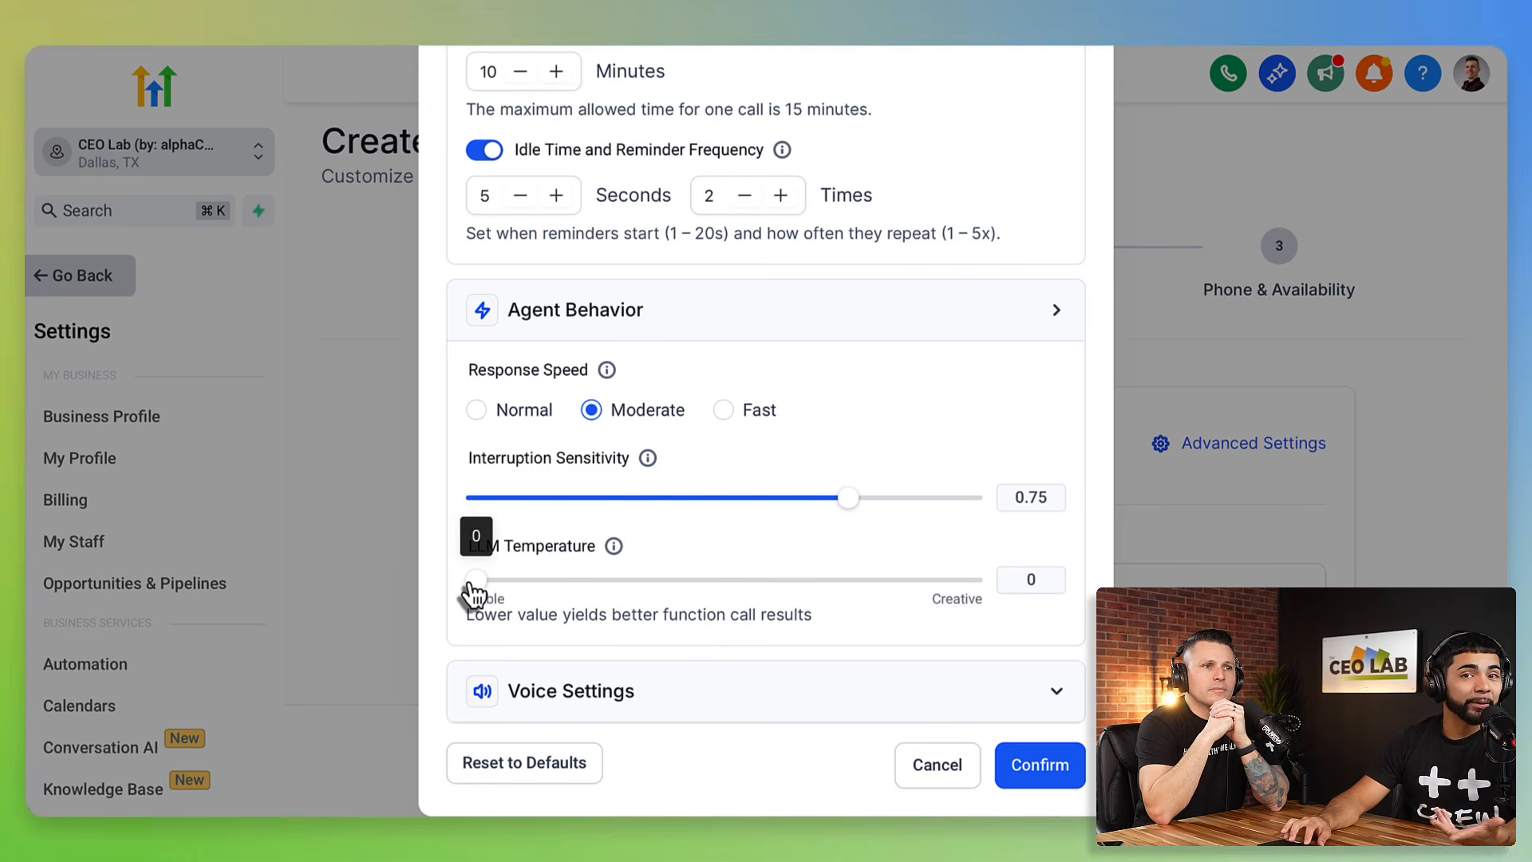
left_click_drag(473, 591, 595, 595)
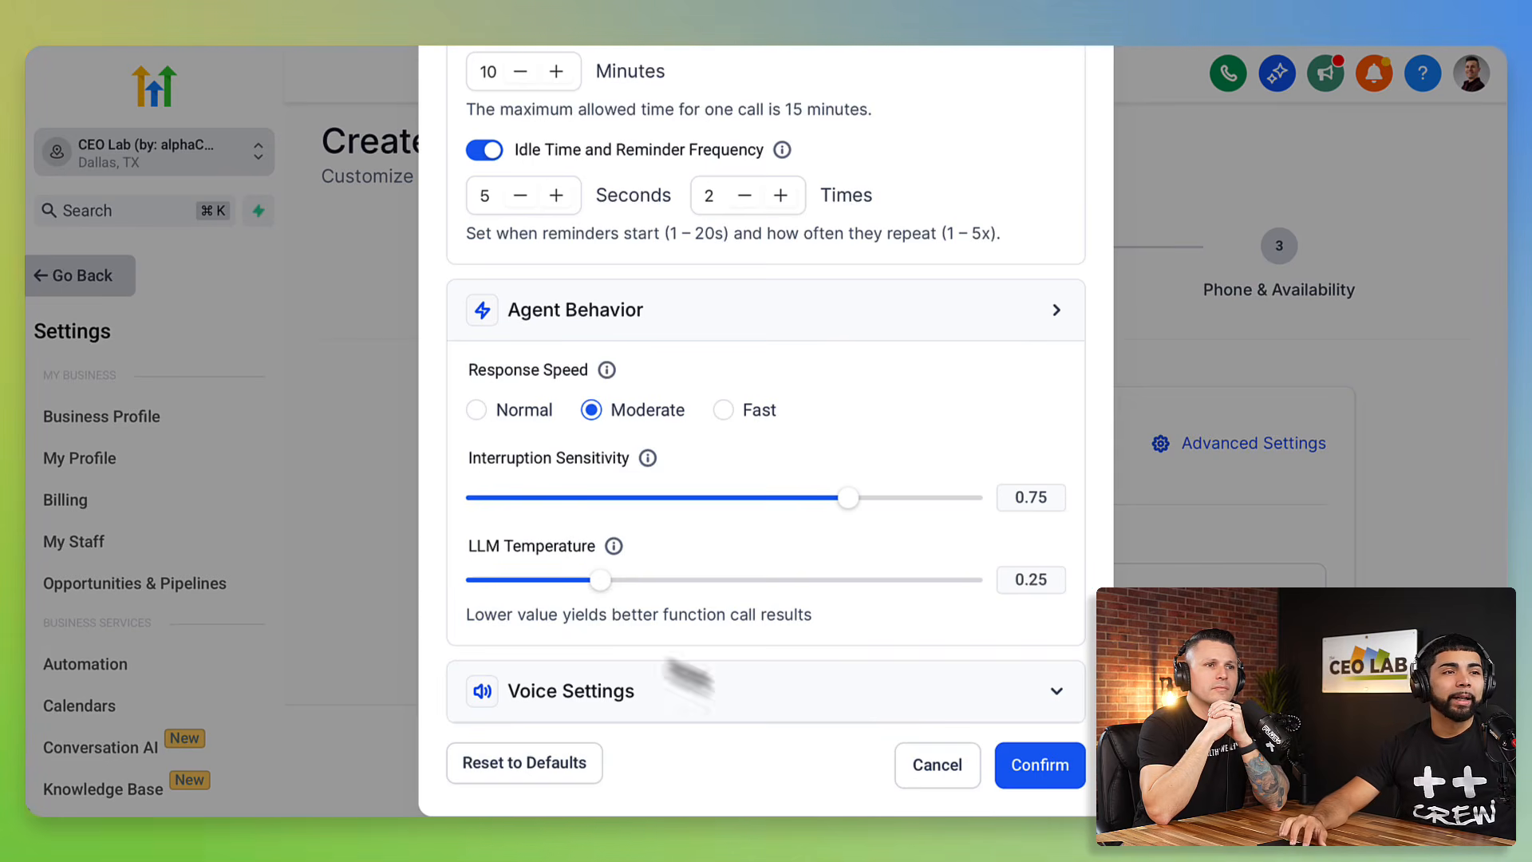
left_click(845, 684)
- Try Voice Speed at 1.05x, 0.80x and 0.70x, then return it to 1x
scroll(714, 564, "down", 5)
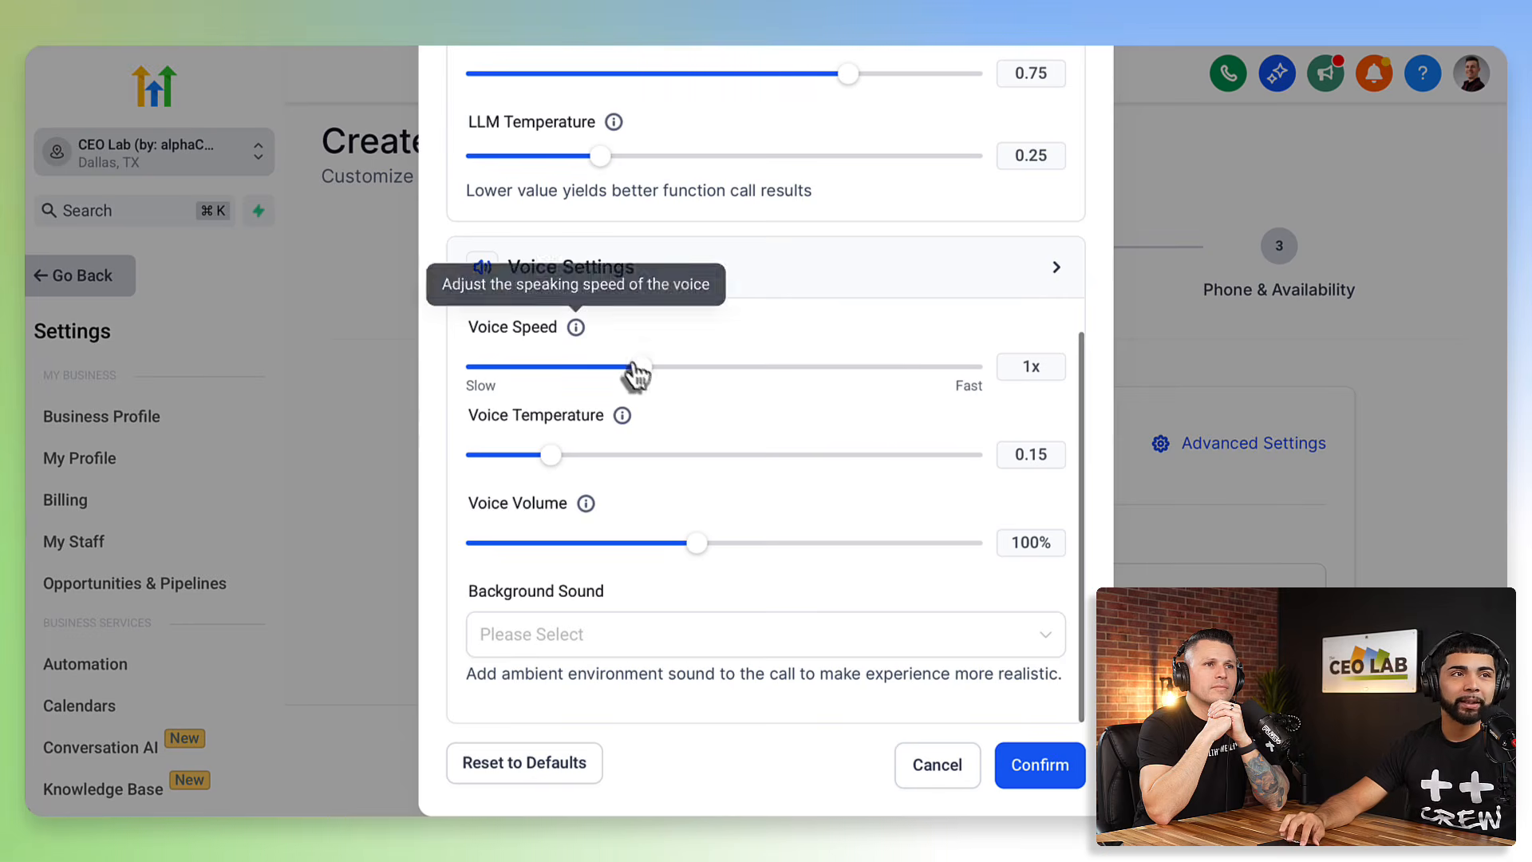
mouse_move(643, 376)
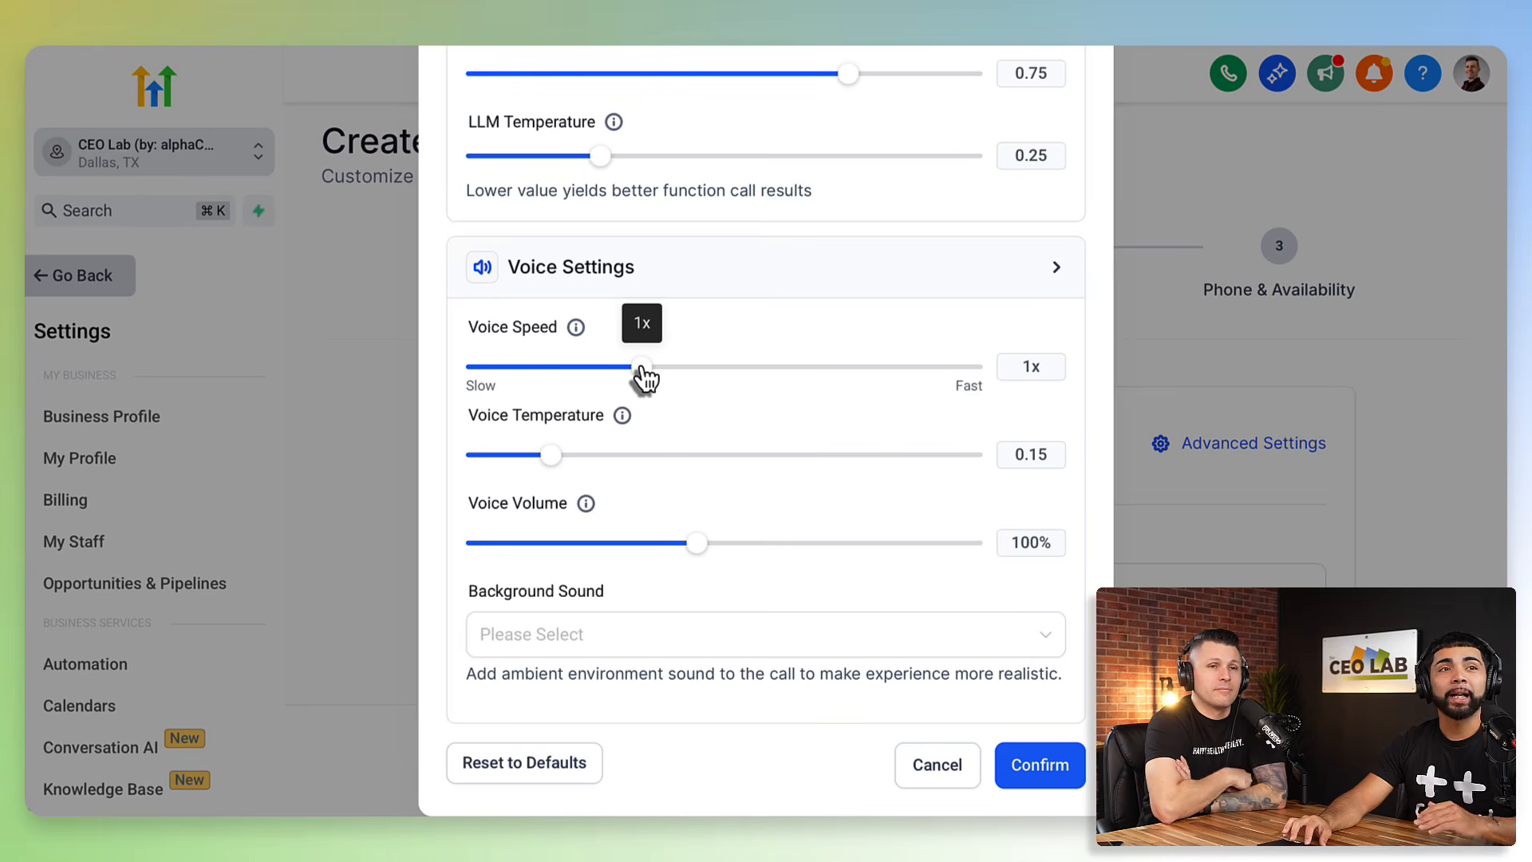
left_click_drag(647, 369, 665, 369)
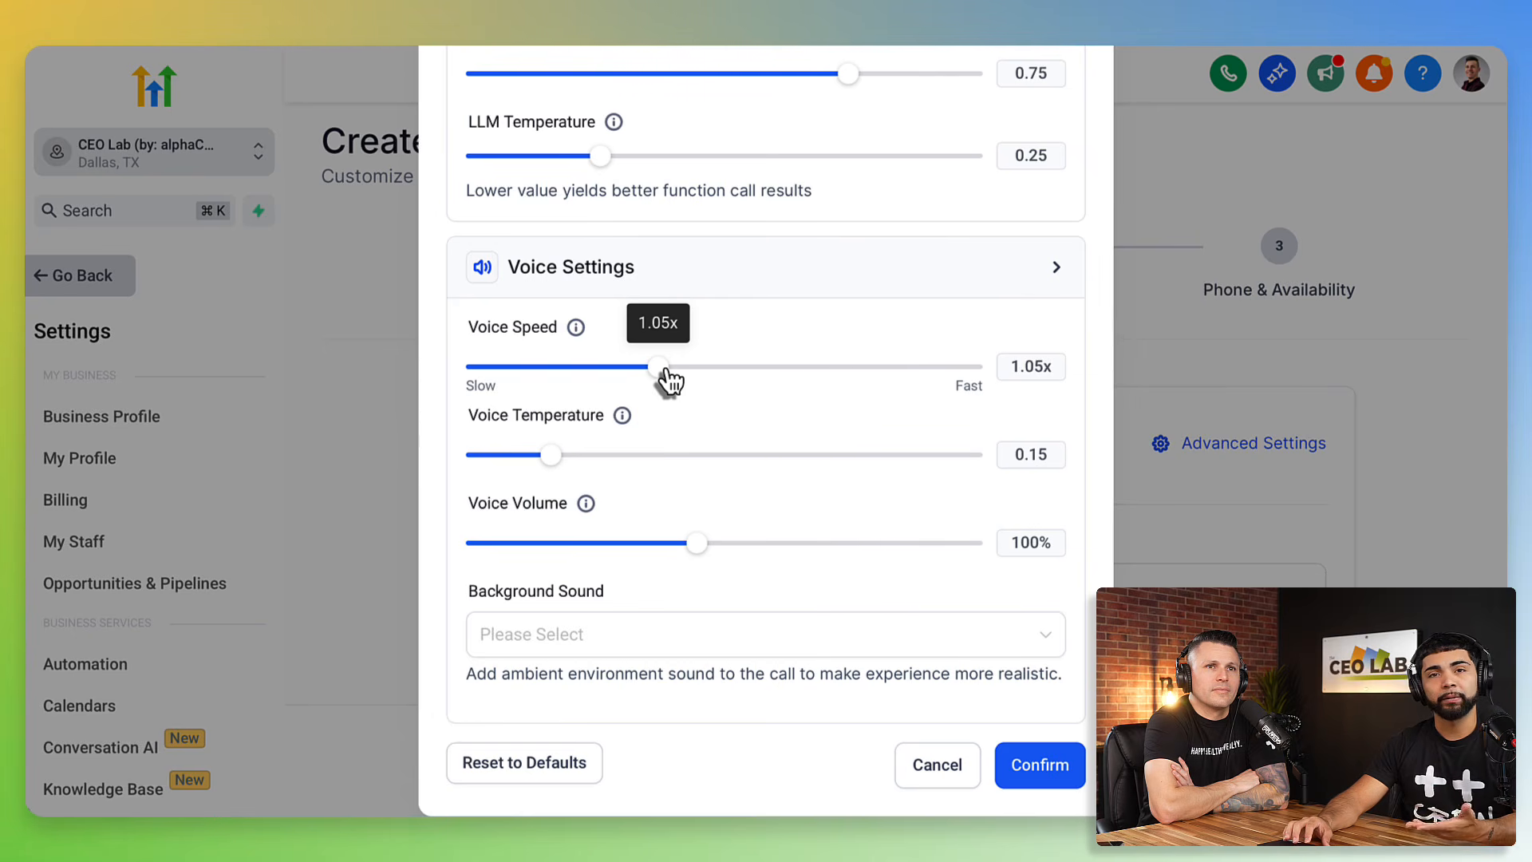
left_click_drag(667, 375, 582, 374)
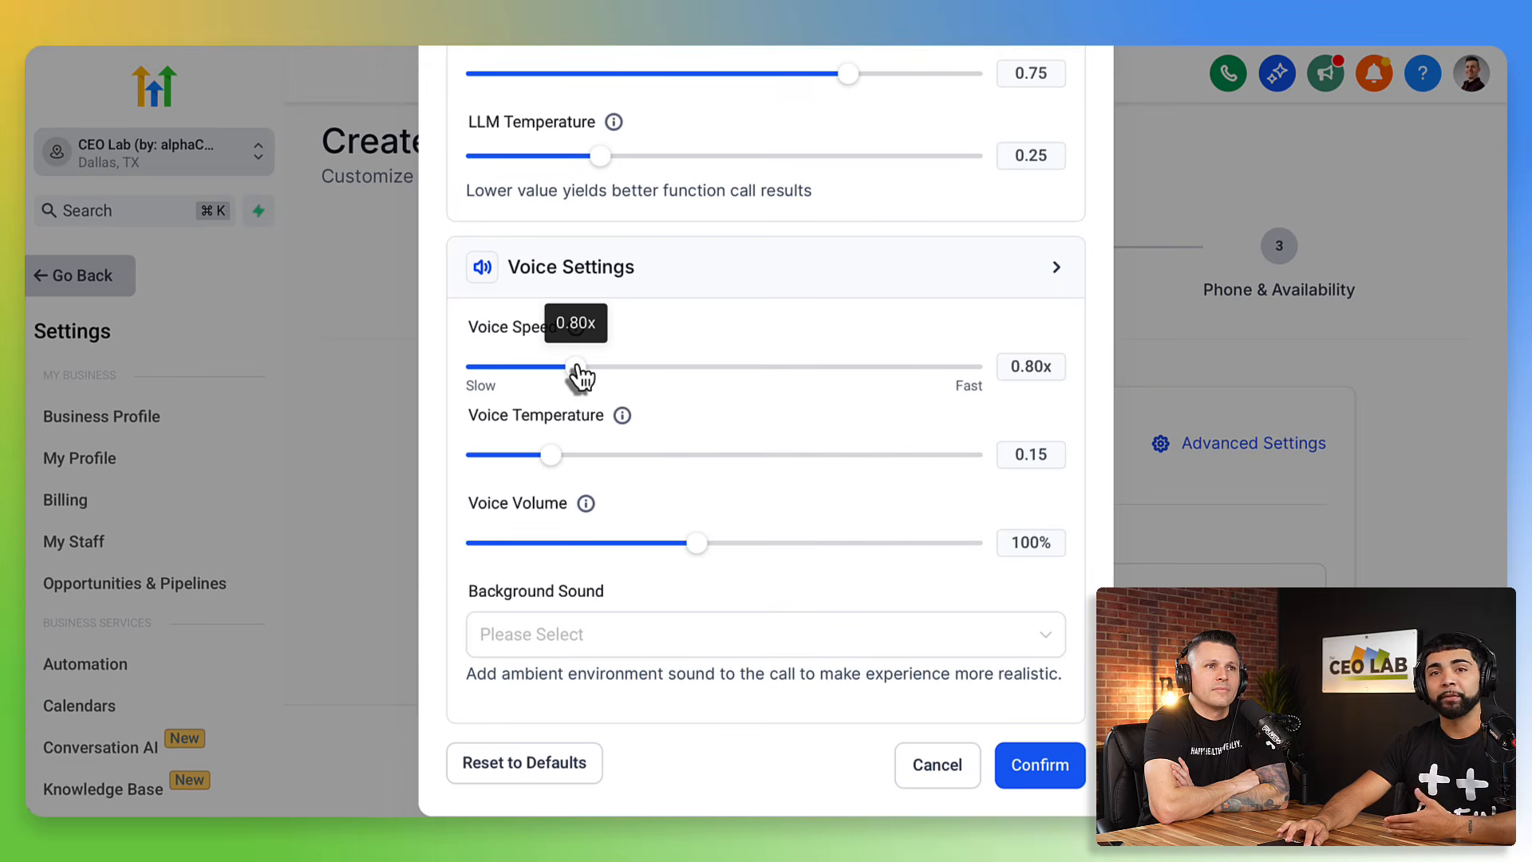
left_click_drag(580, 375, 550, 375)
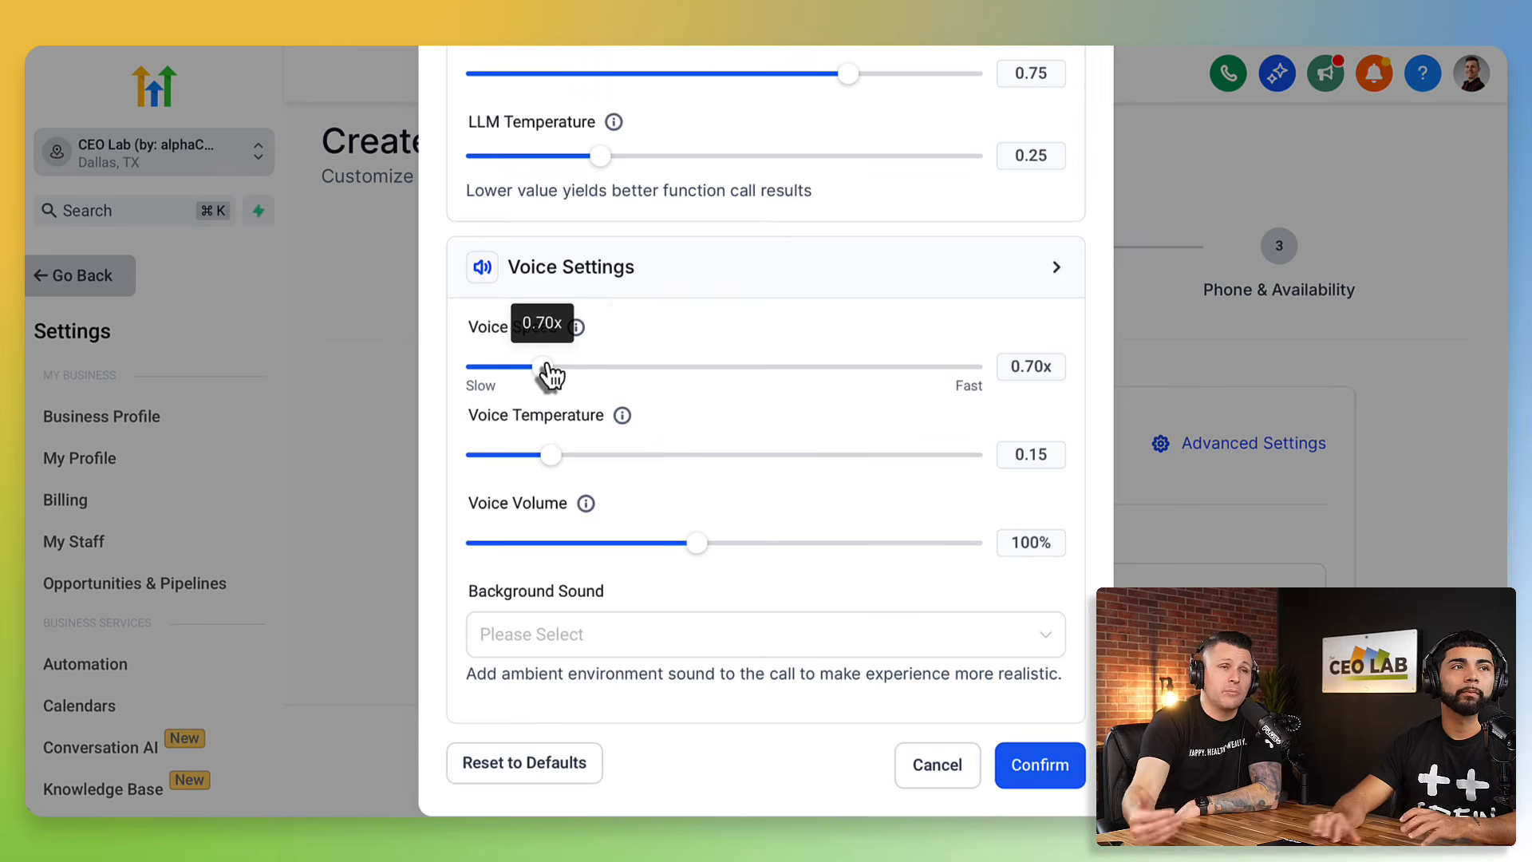
mouse_move(571, 335)
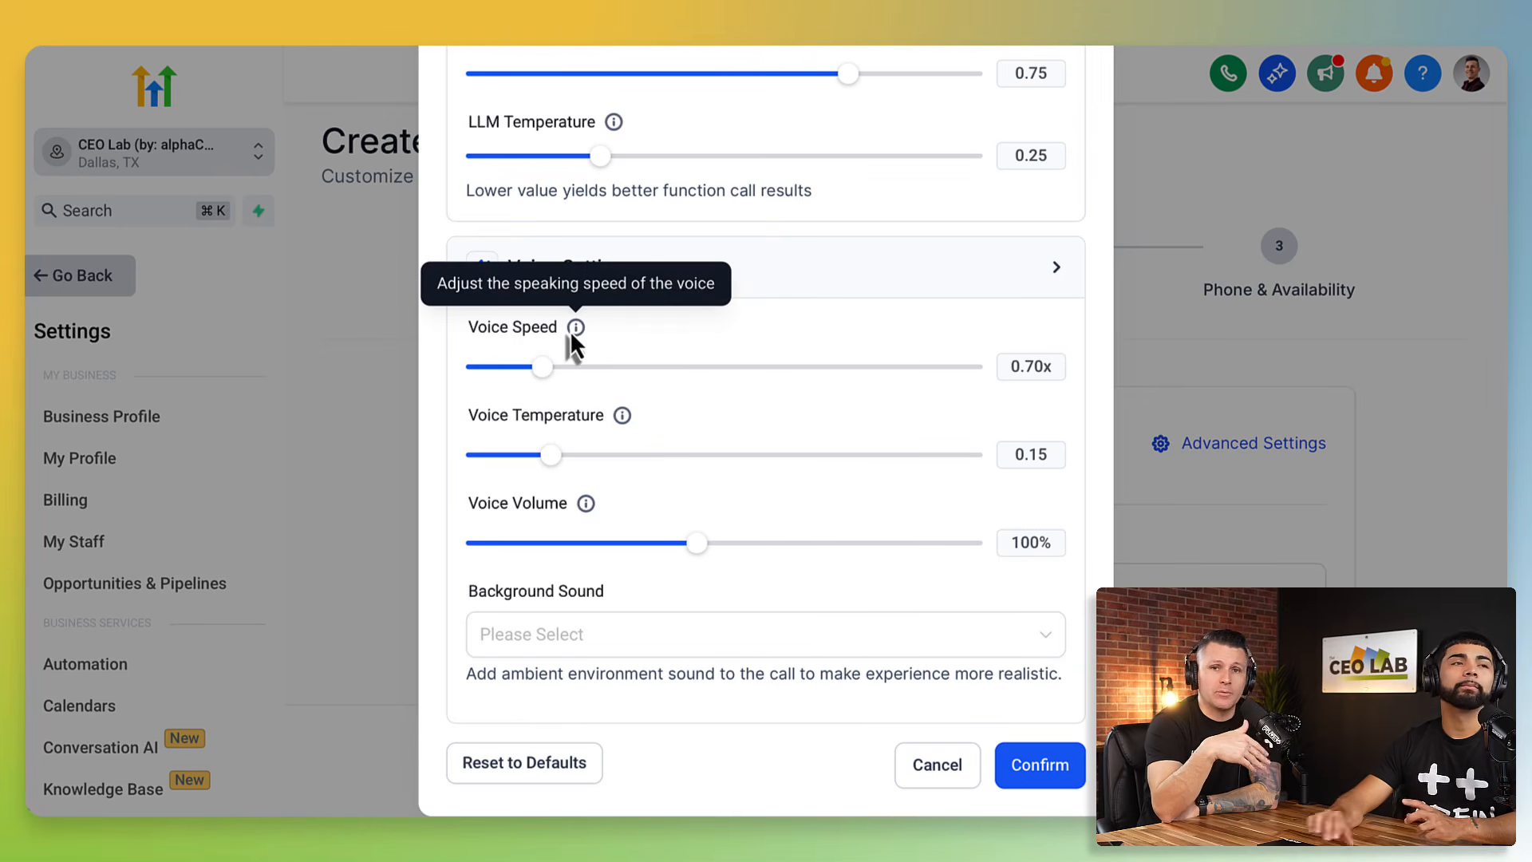
left_click_drag(562, 379, 649, 383)
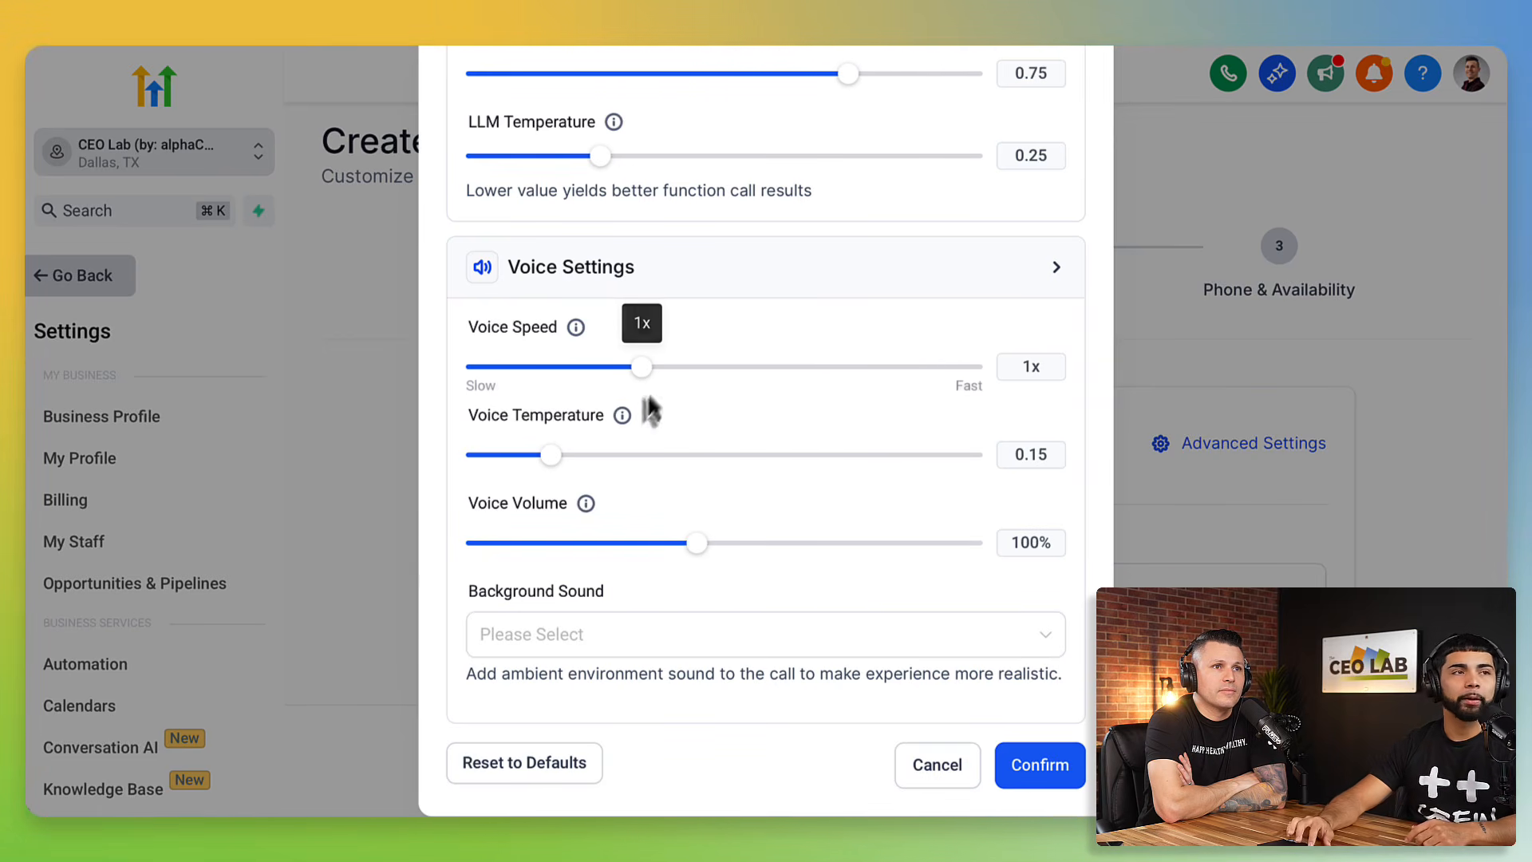
mouse_move(623, 421)
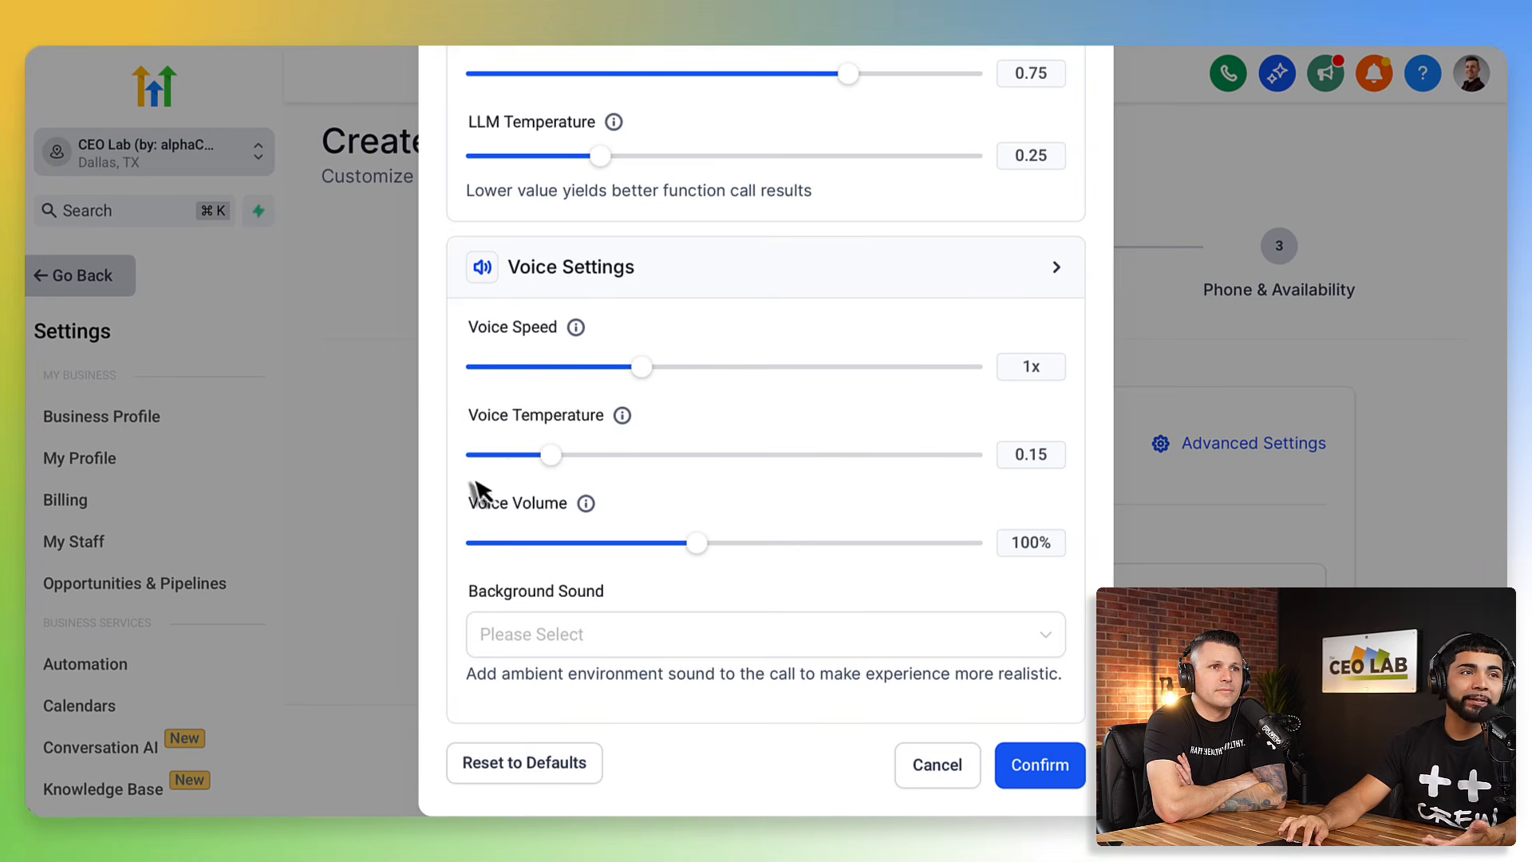
mouse_move(562, 457)
left_click_drag(556, 456, 648, 447)
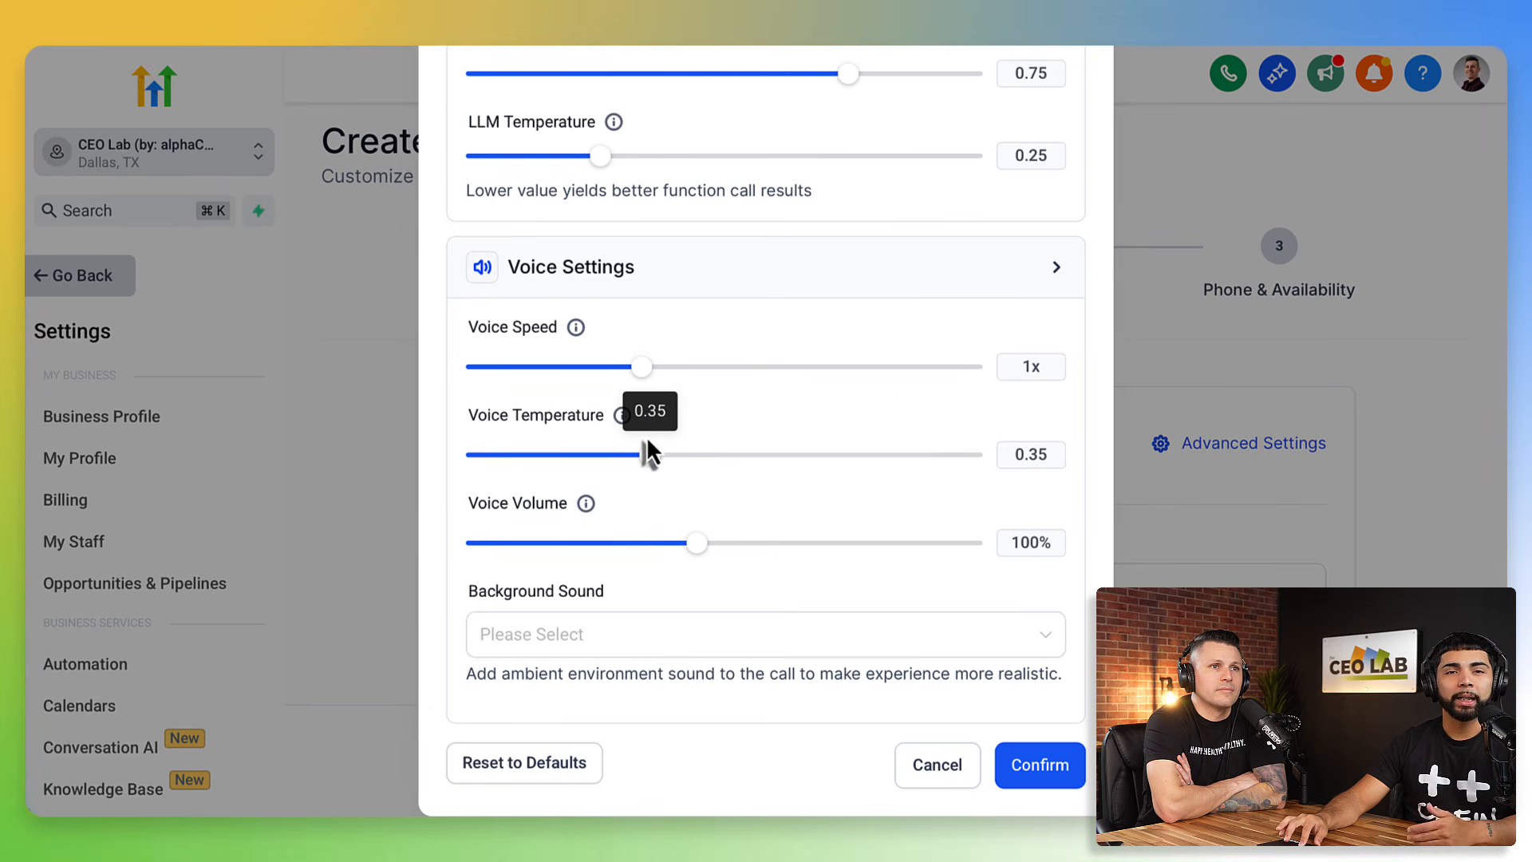
left_click_drag(648, 447, 946, 463)
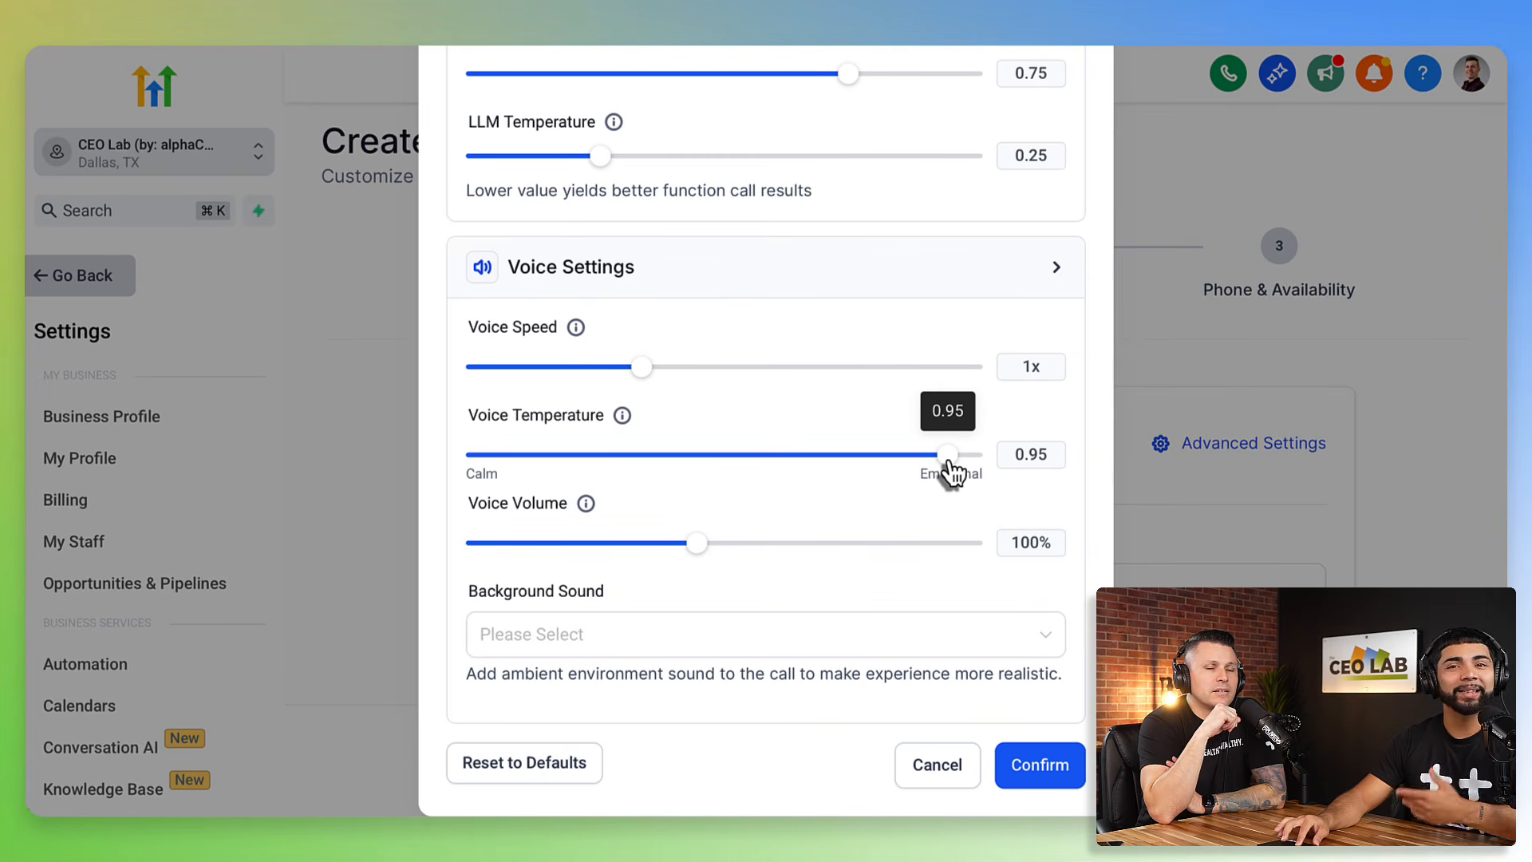
left_click_drag(944, 472, 589, 476)
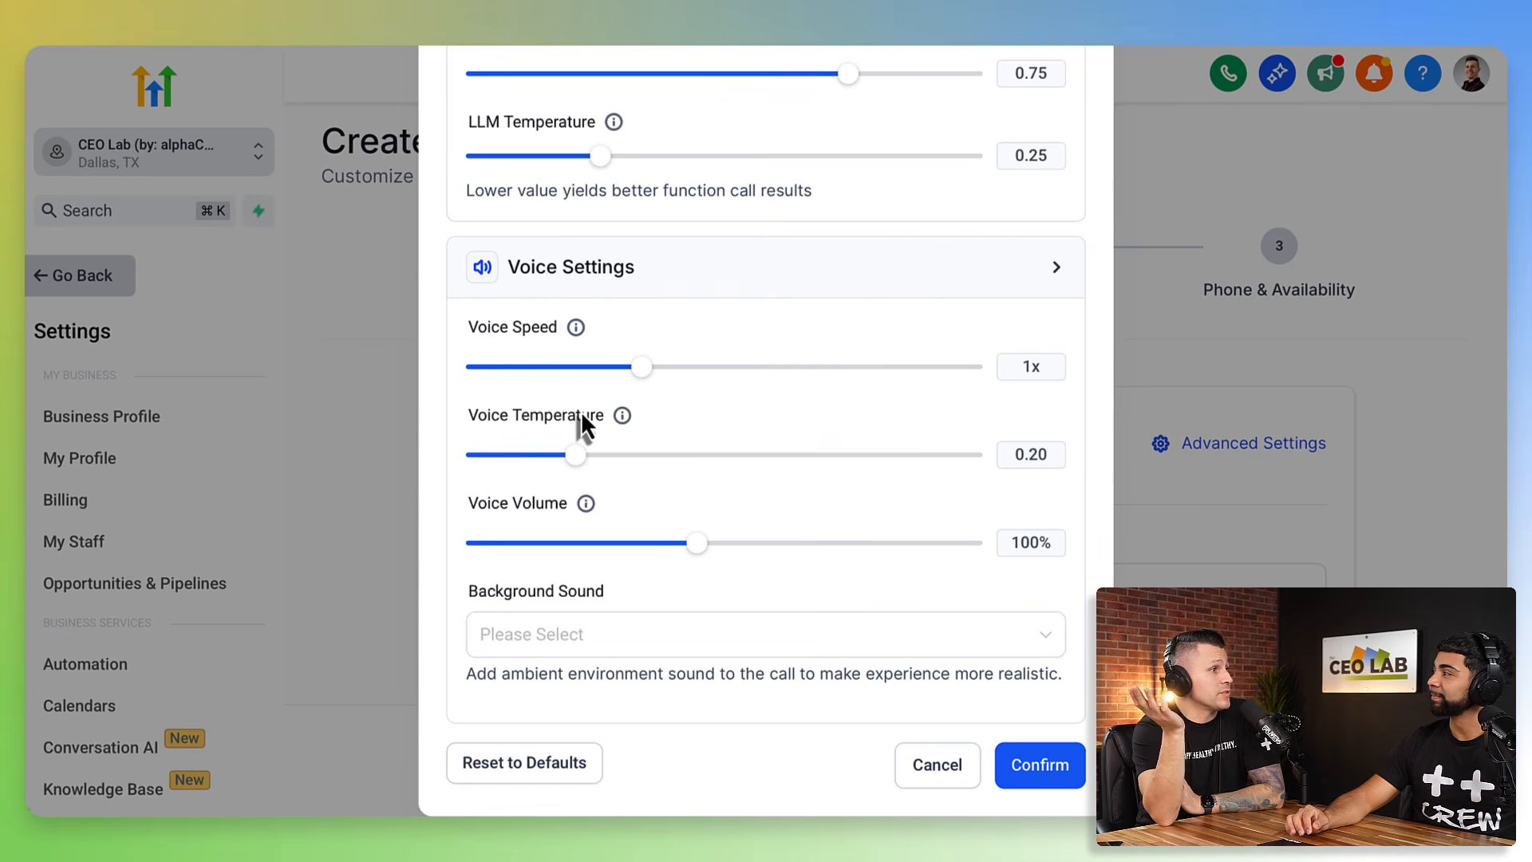
mouse_move(583, 453)
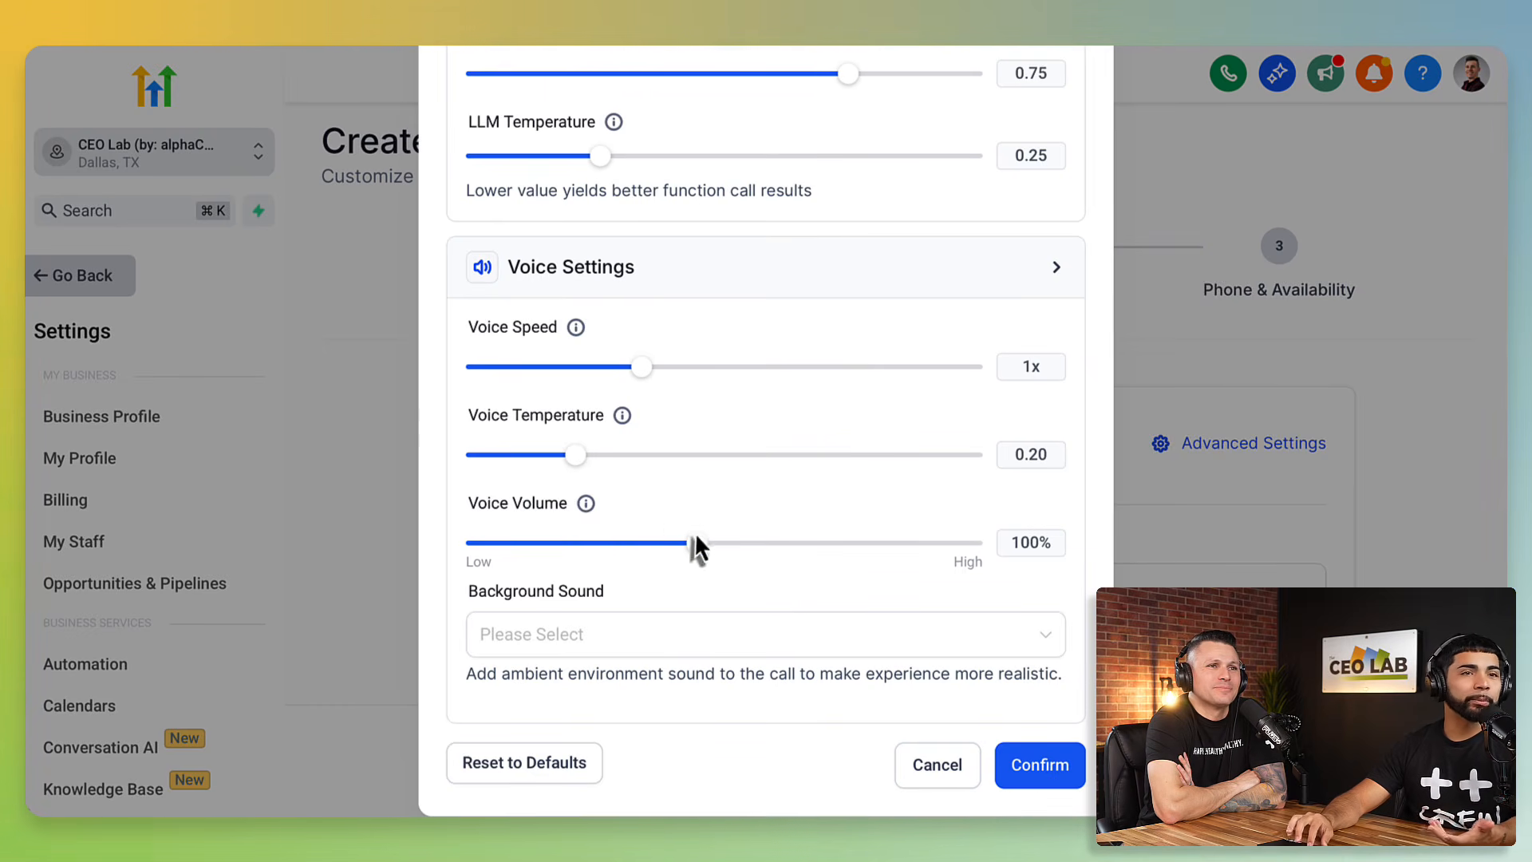
- Drag Voice Volume up to 200% and back down, settling around 105%
mouse_move(695, 539)
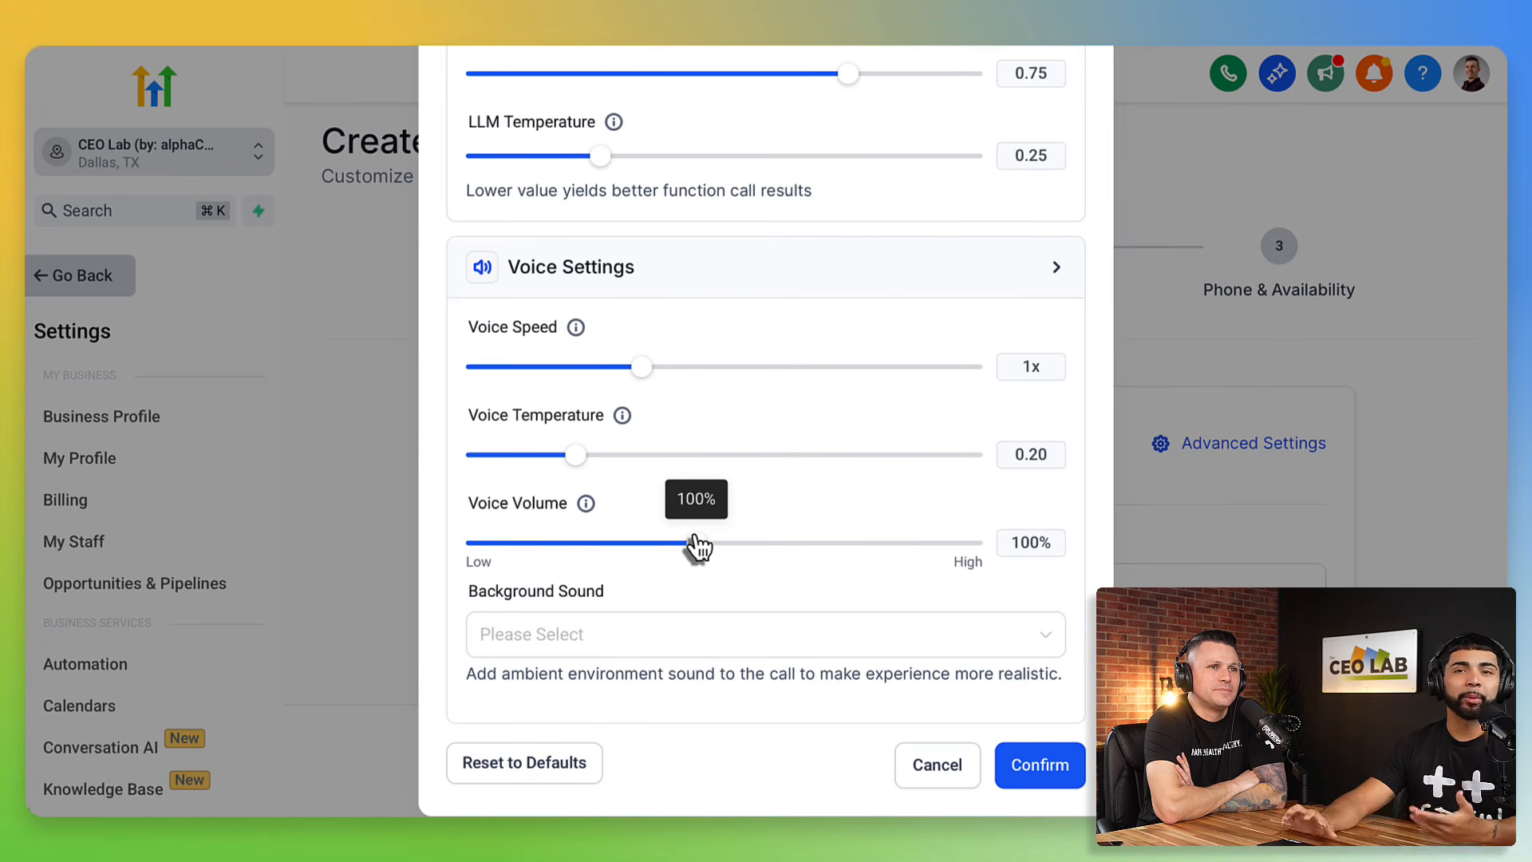
left_click_drag(698, 546, 977, 536)
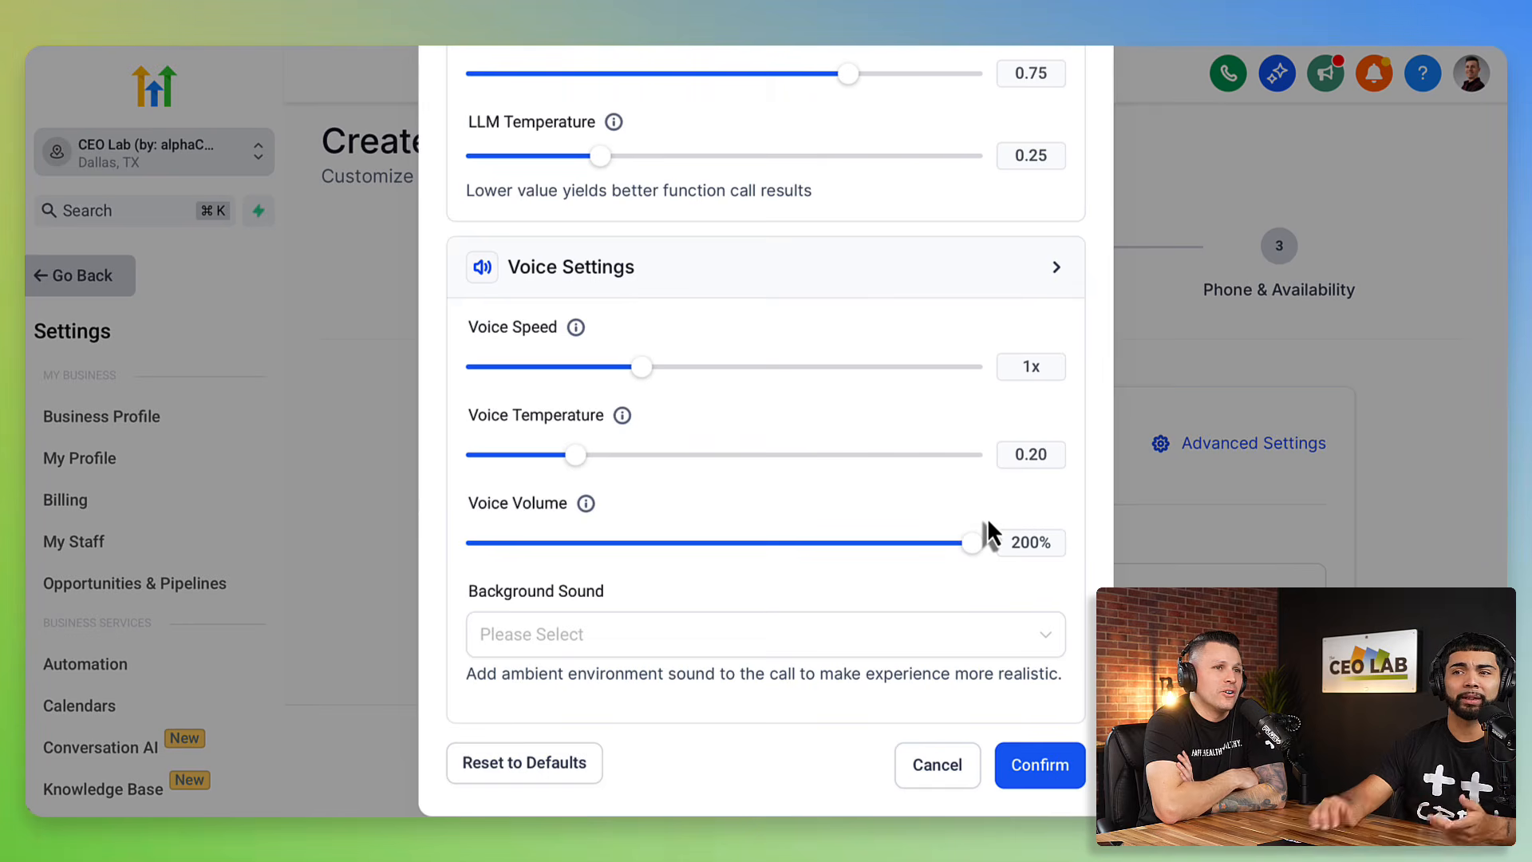
left_click_drag(986, 539, 729, 564)
- Scroll through the Advanced Settings dialog to review Call Settings and Agent Behavior
scroll(729, 568, "up", 1)
scroll(729, 562, "up", 5)
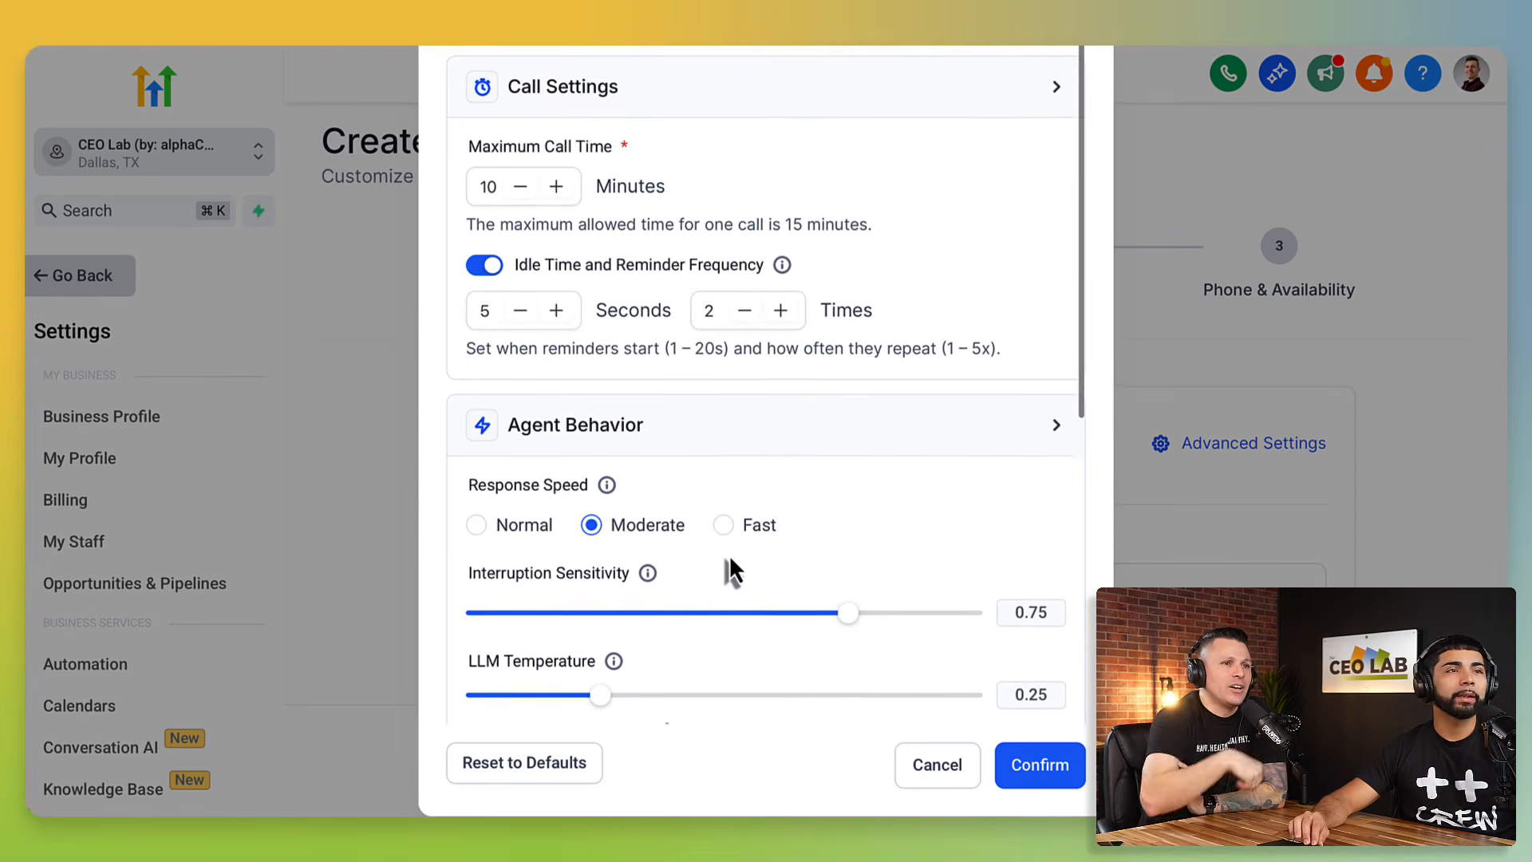
scroll(728, 563, "down", 1)
scroll(729, 554, "down", 5)
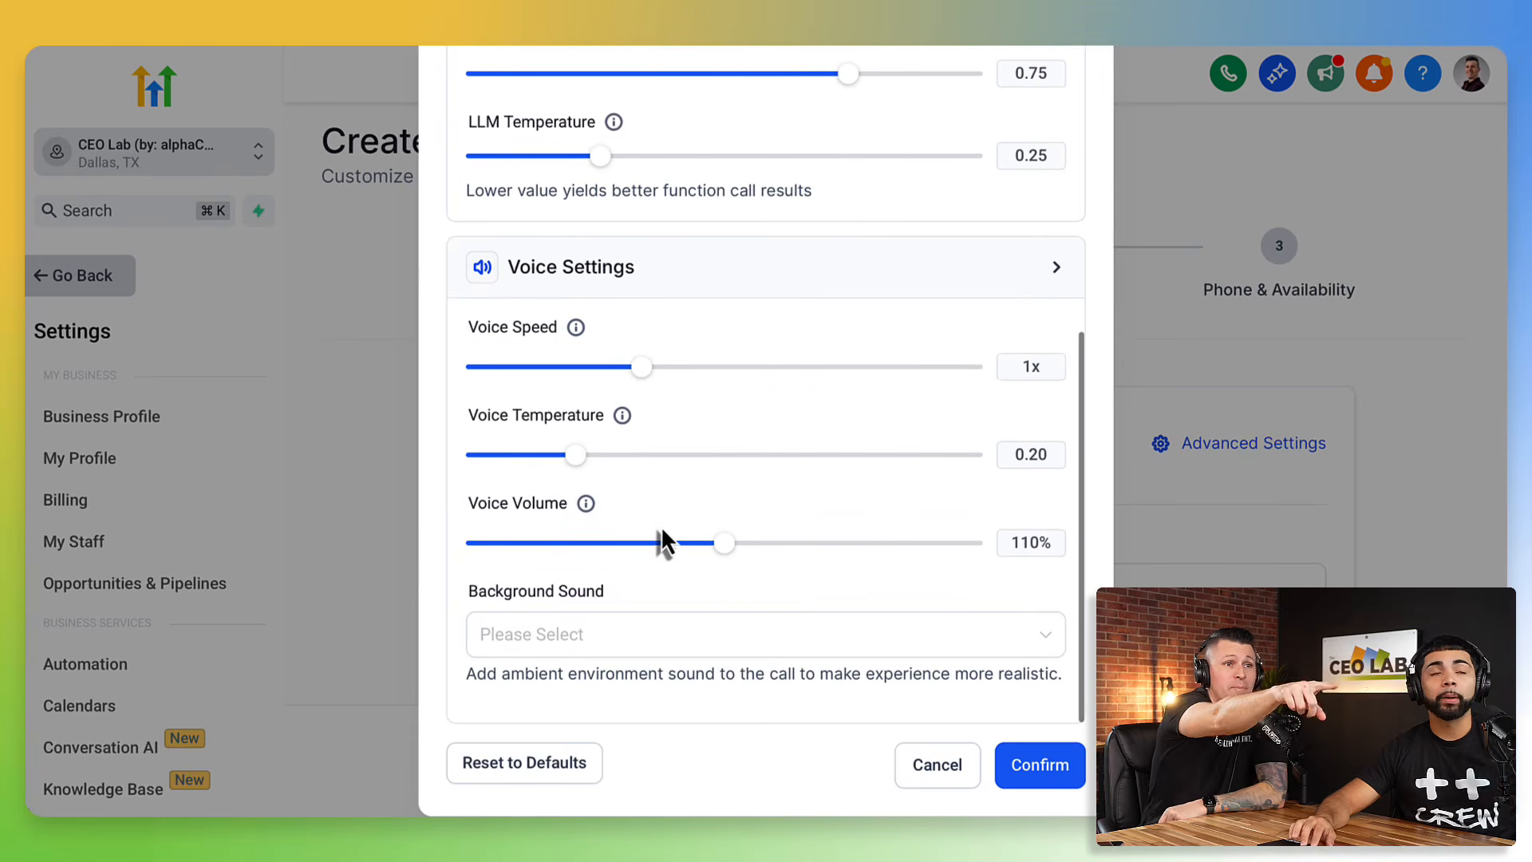
scroll(657, 574, "up", 5)
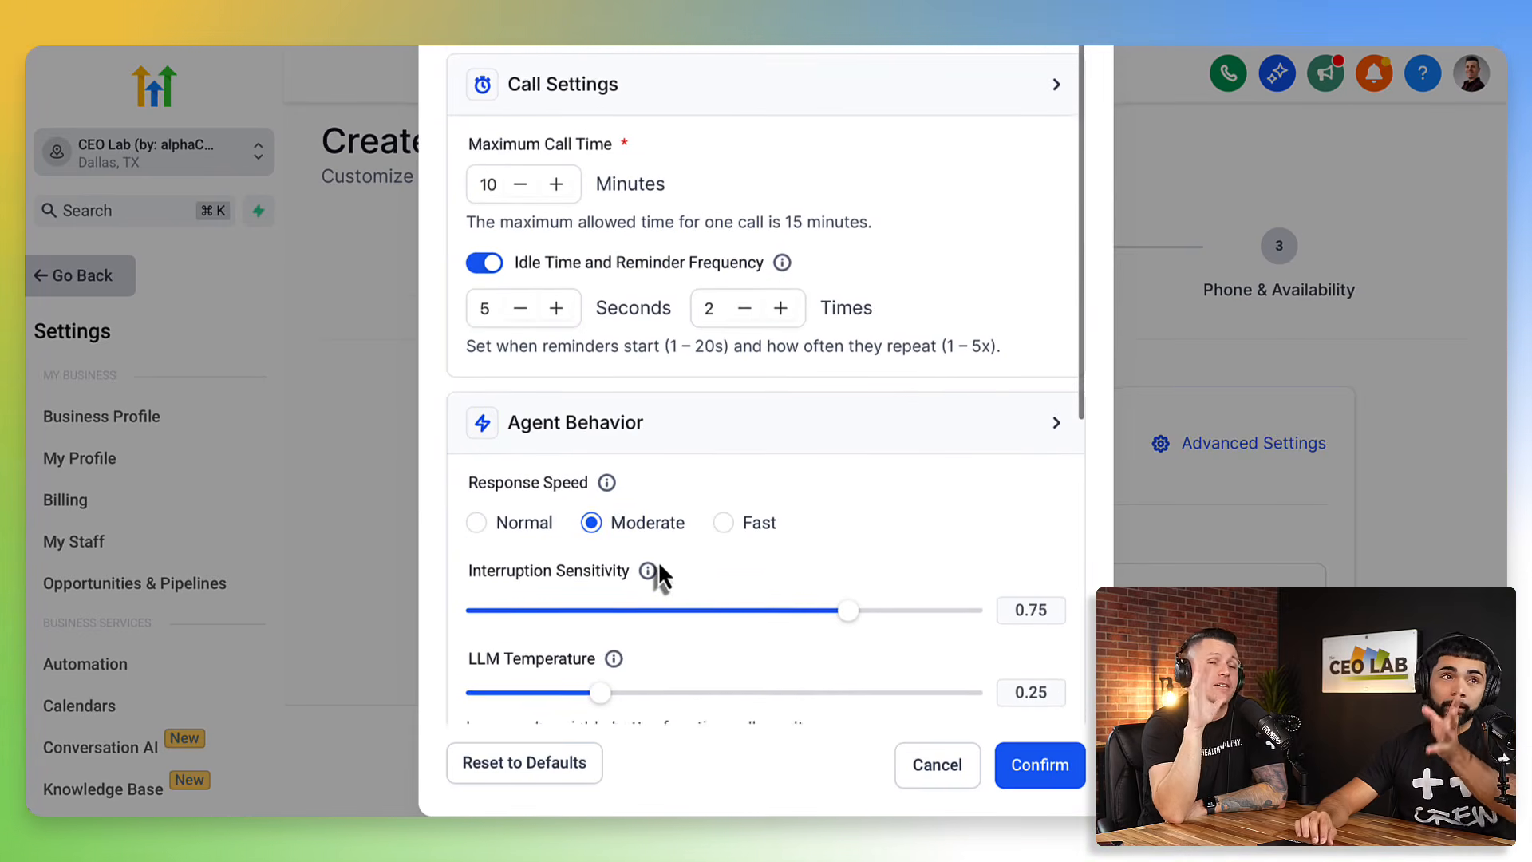
scroll(658, 568, "down", 1)
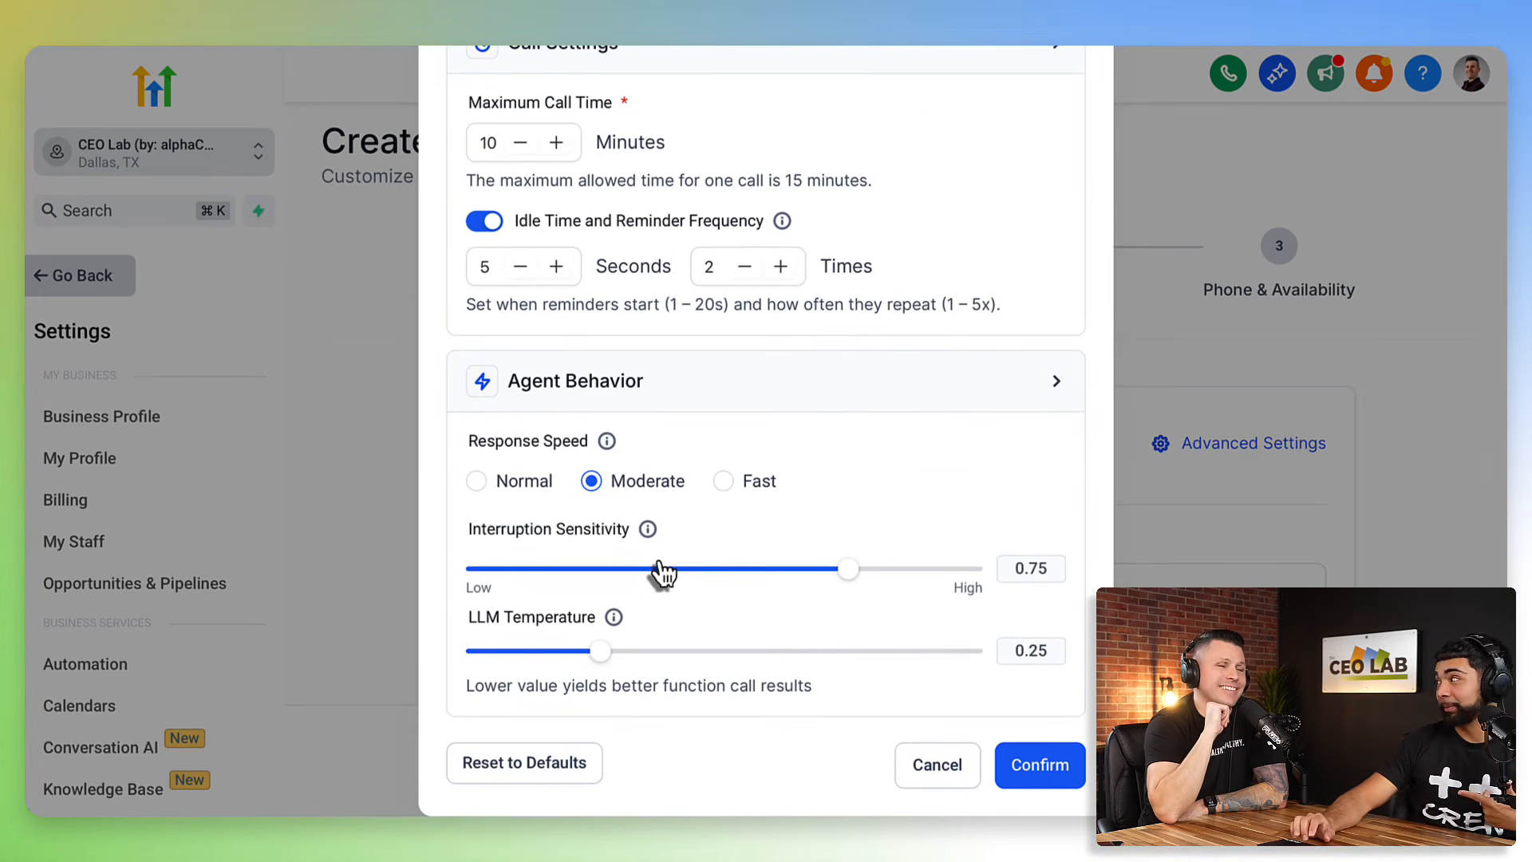
scroll(661, 571, "up", 2)
scroll(661, 571, "down", 1)
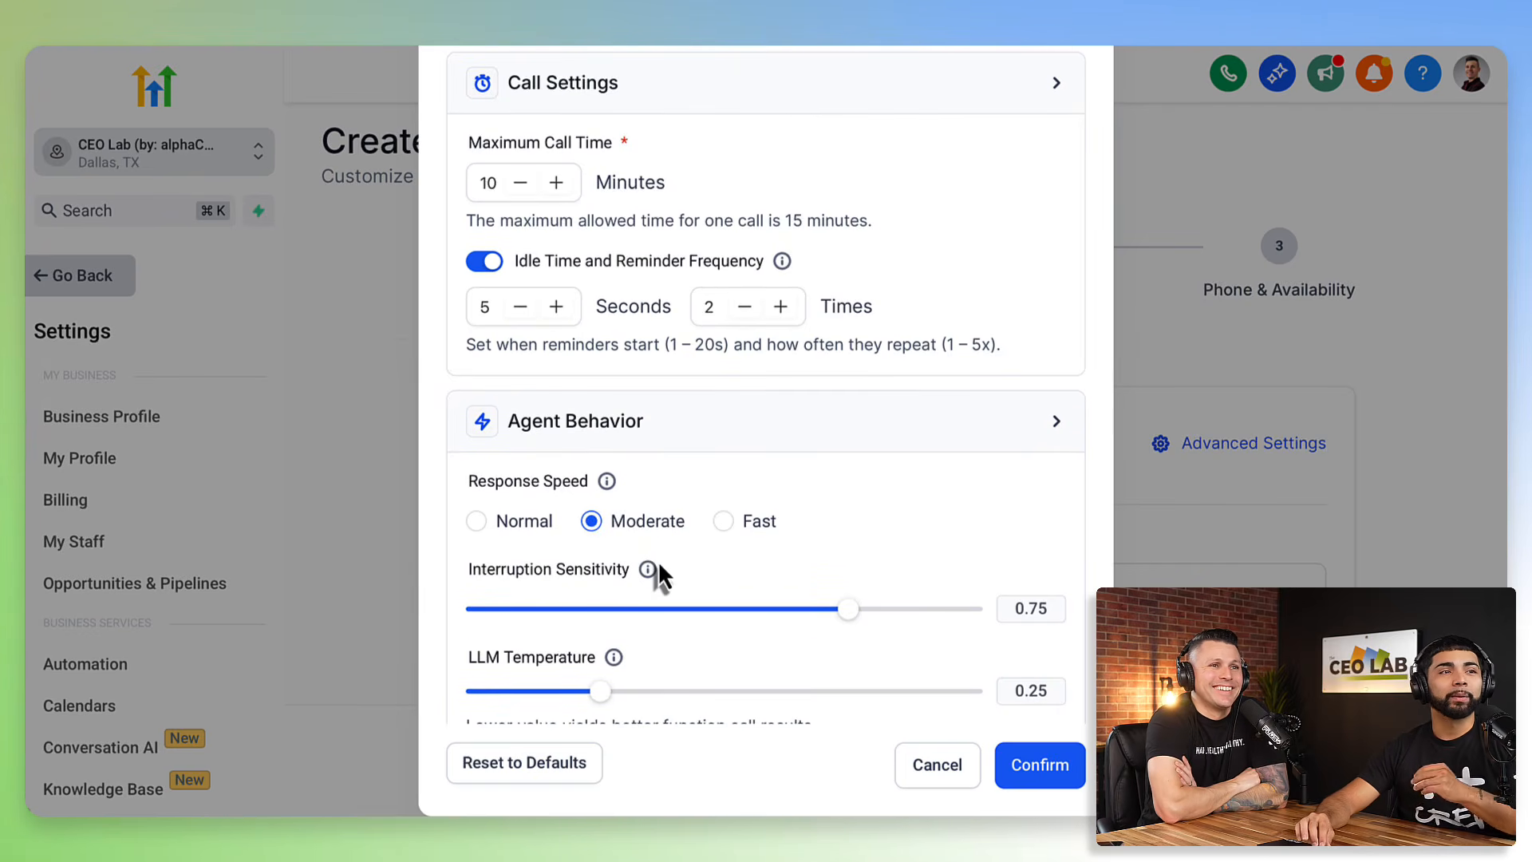
scroll(659, 568, "down", 3)
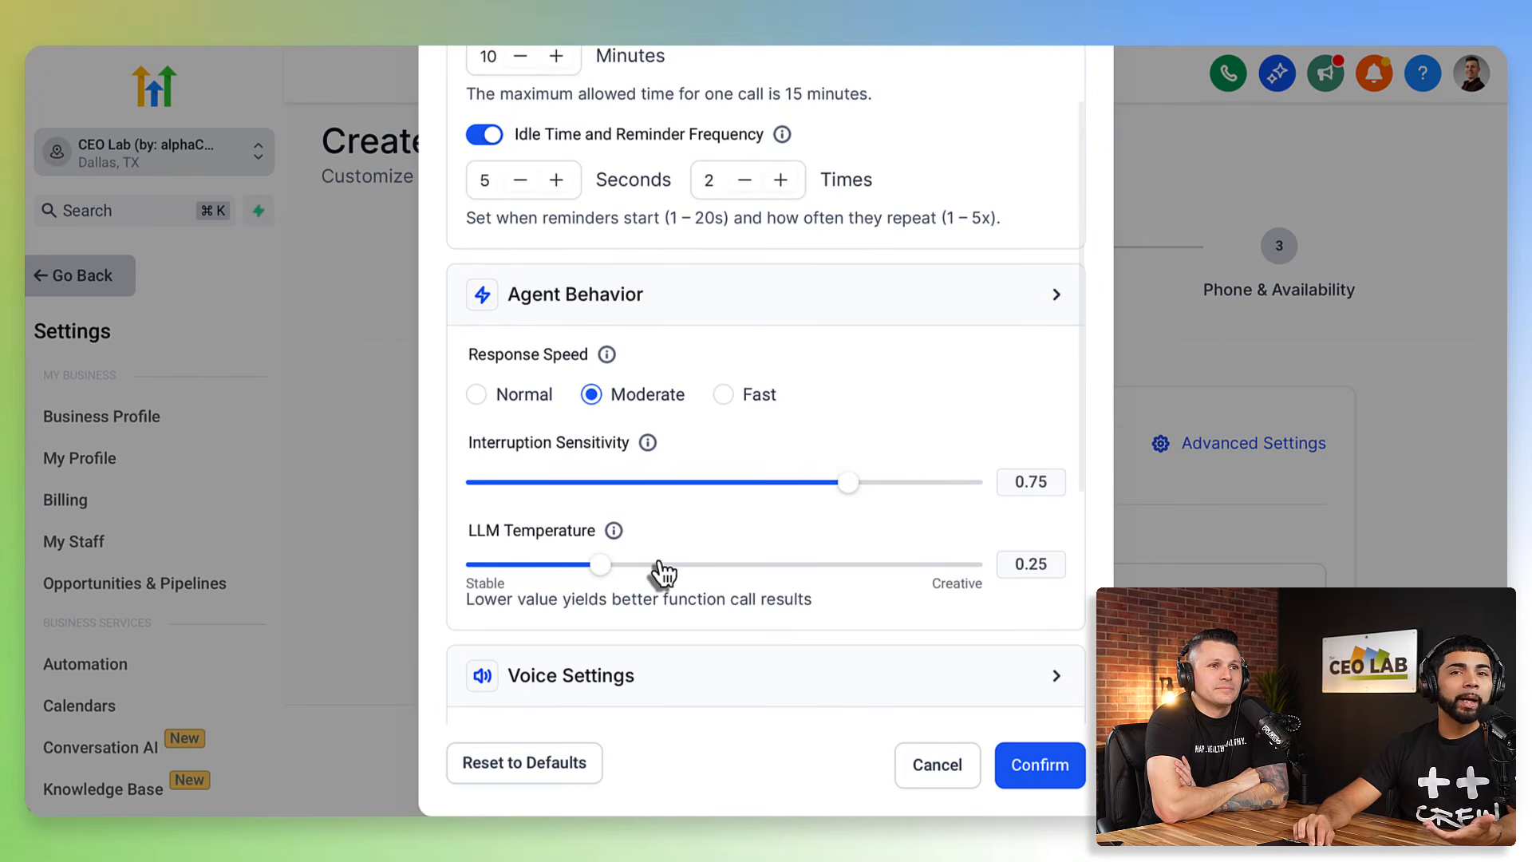
scroll(659, 568, "down", 5)
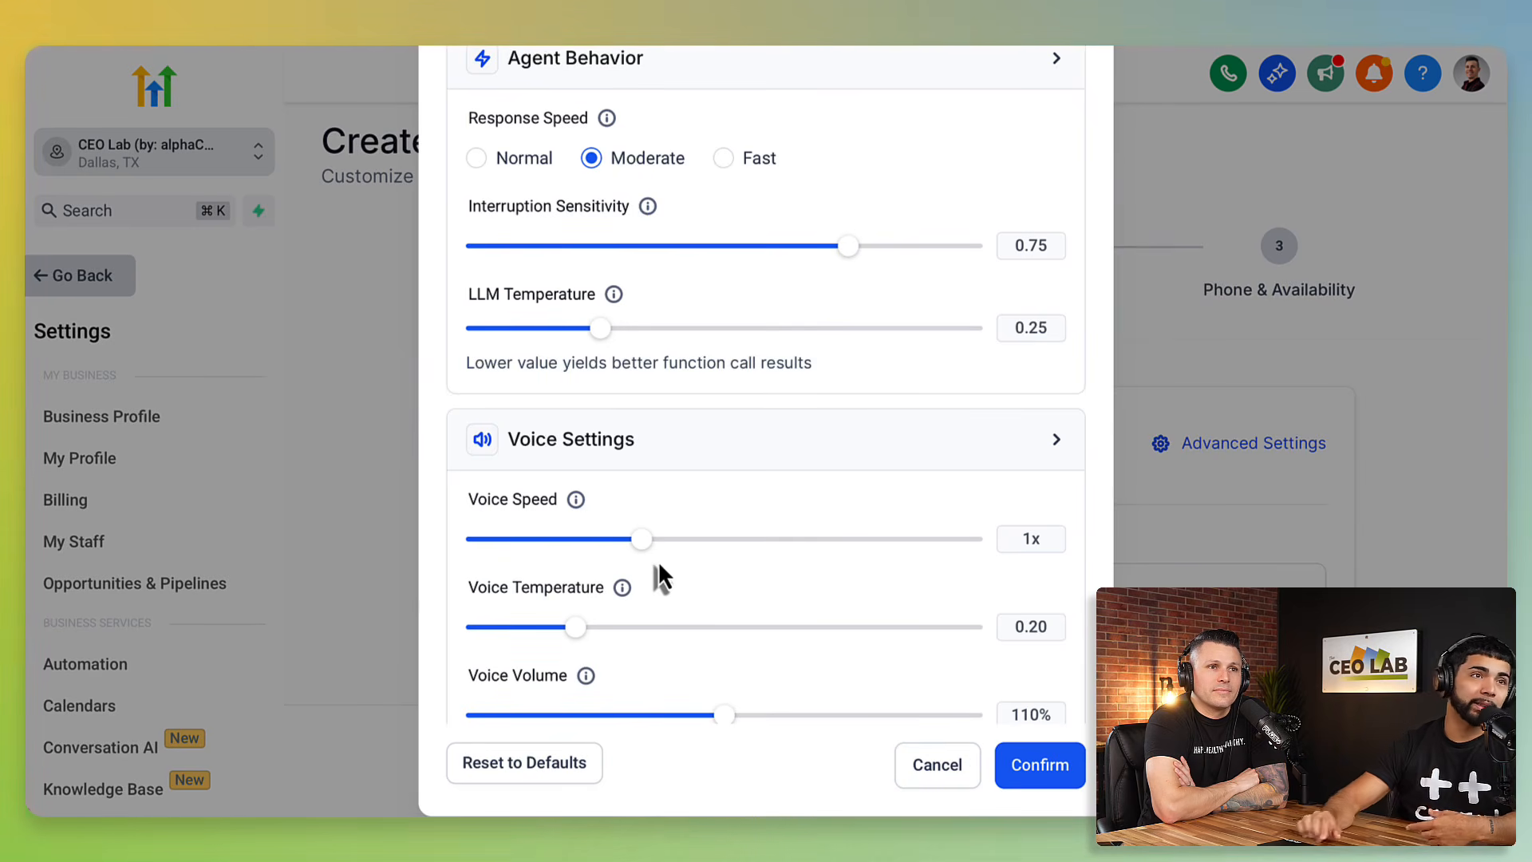
scroll(657, 495, "up", 3)
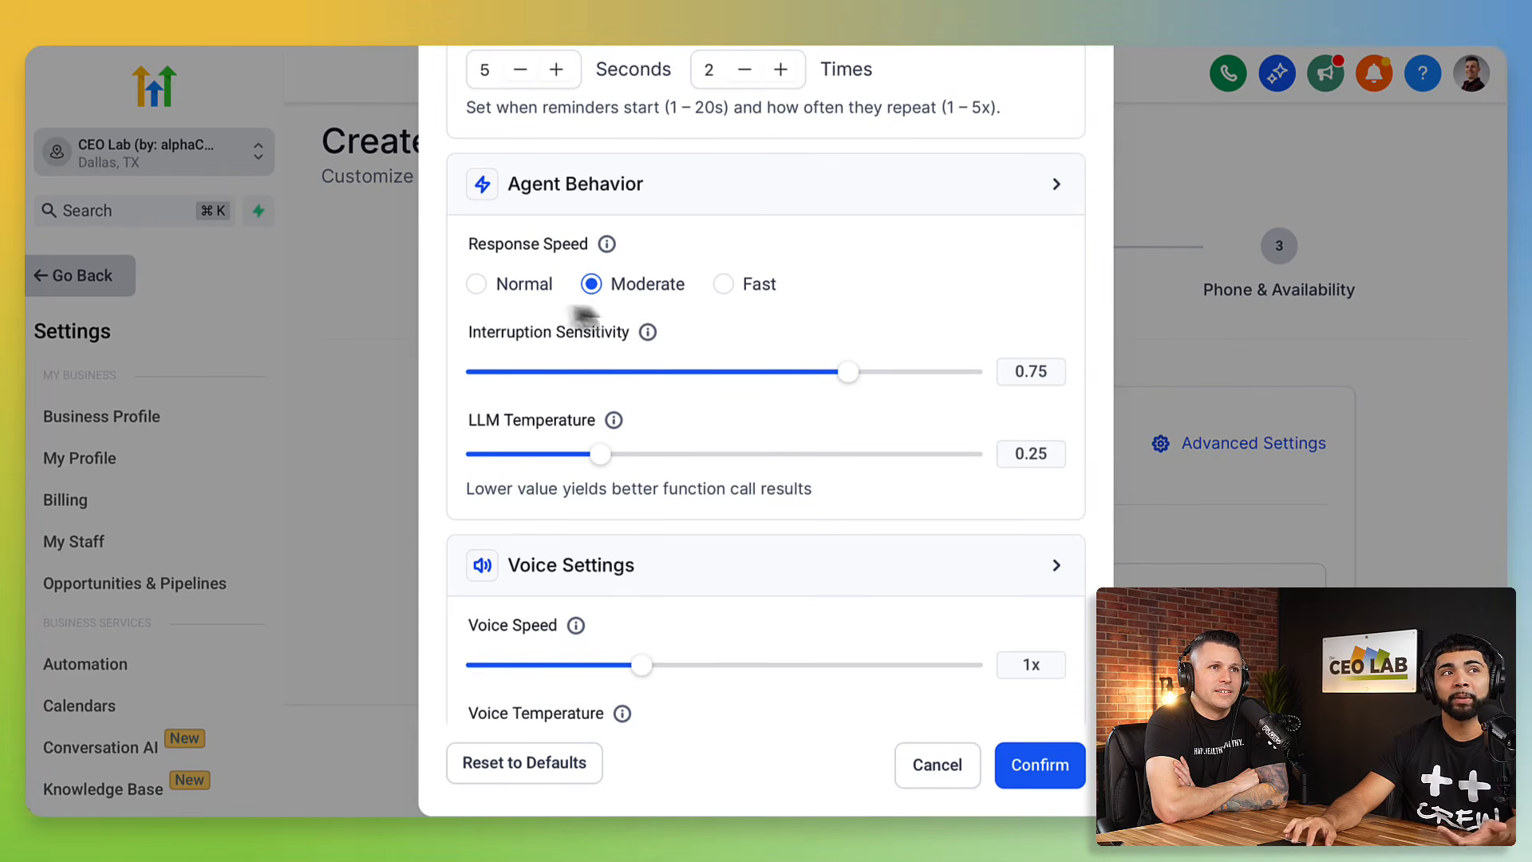
scroll(814, 431, "down", 4)
scroll(815, 427, "up", 1)
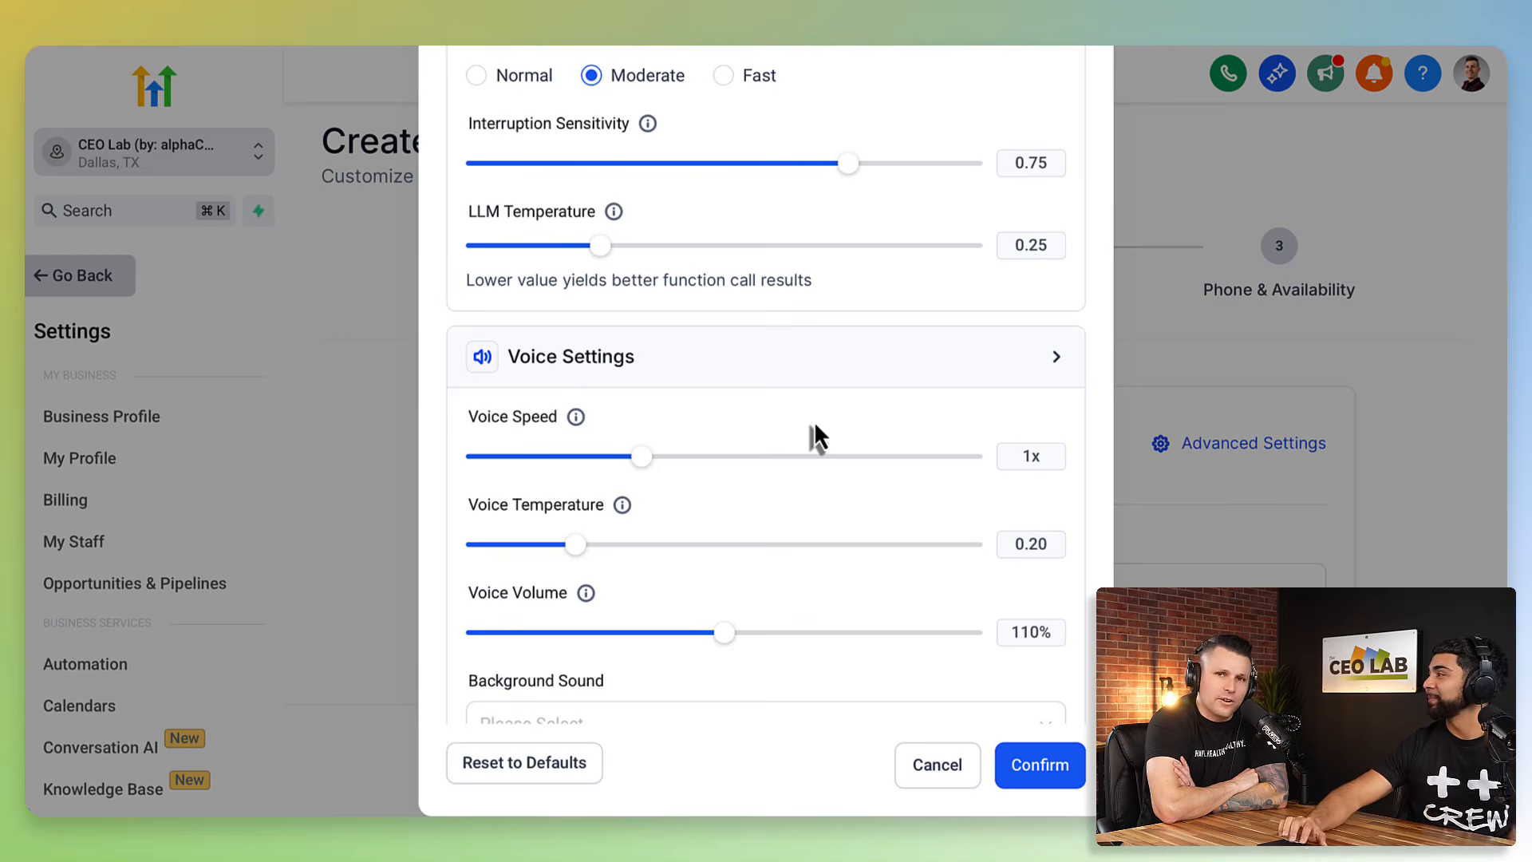
scroll(814, 427, "down", 1)
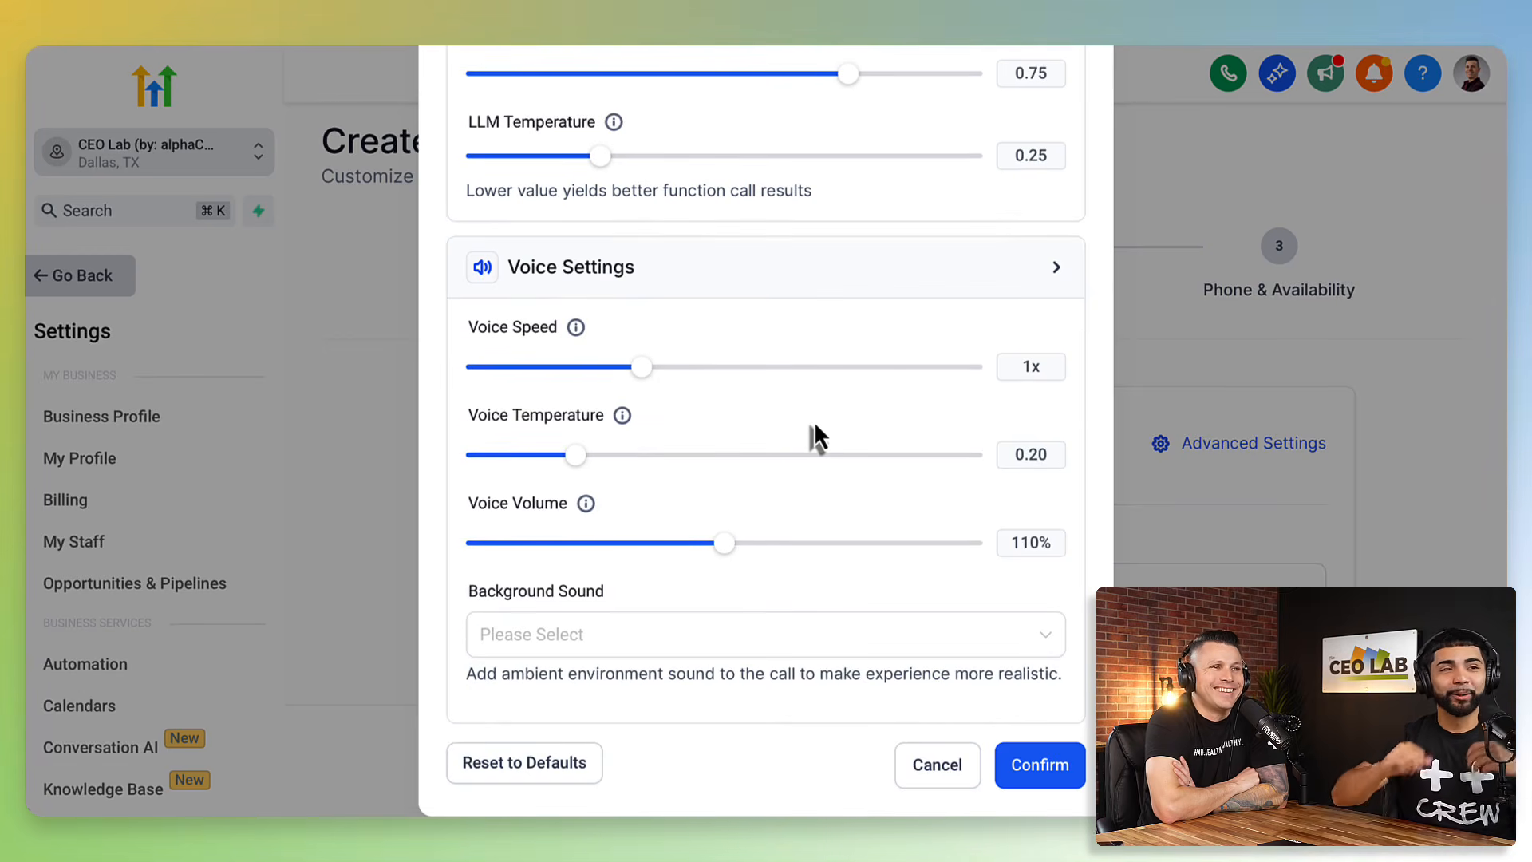
- Look through the Background Sound list and close it without choosing a sound
left_click(629, 647)
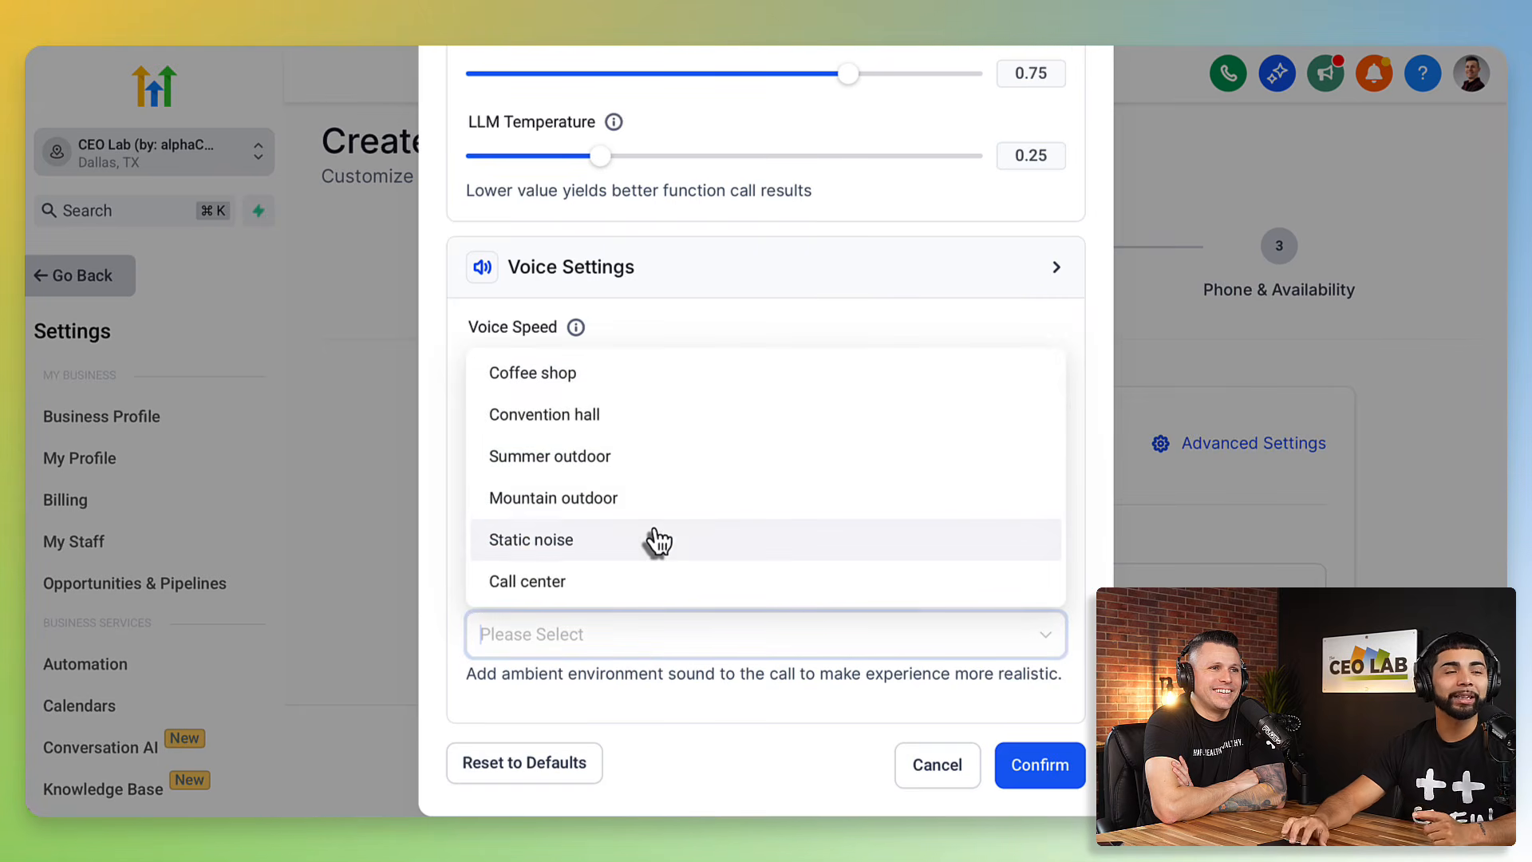
scroll(662, 486, "up", 1)
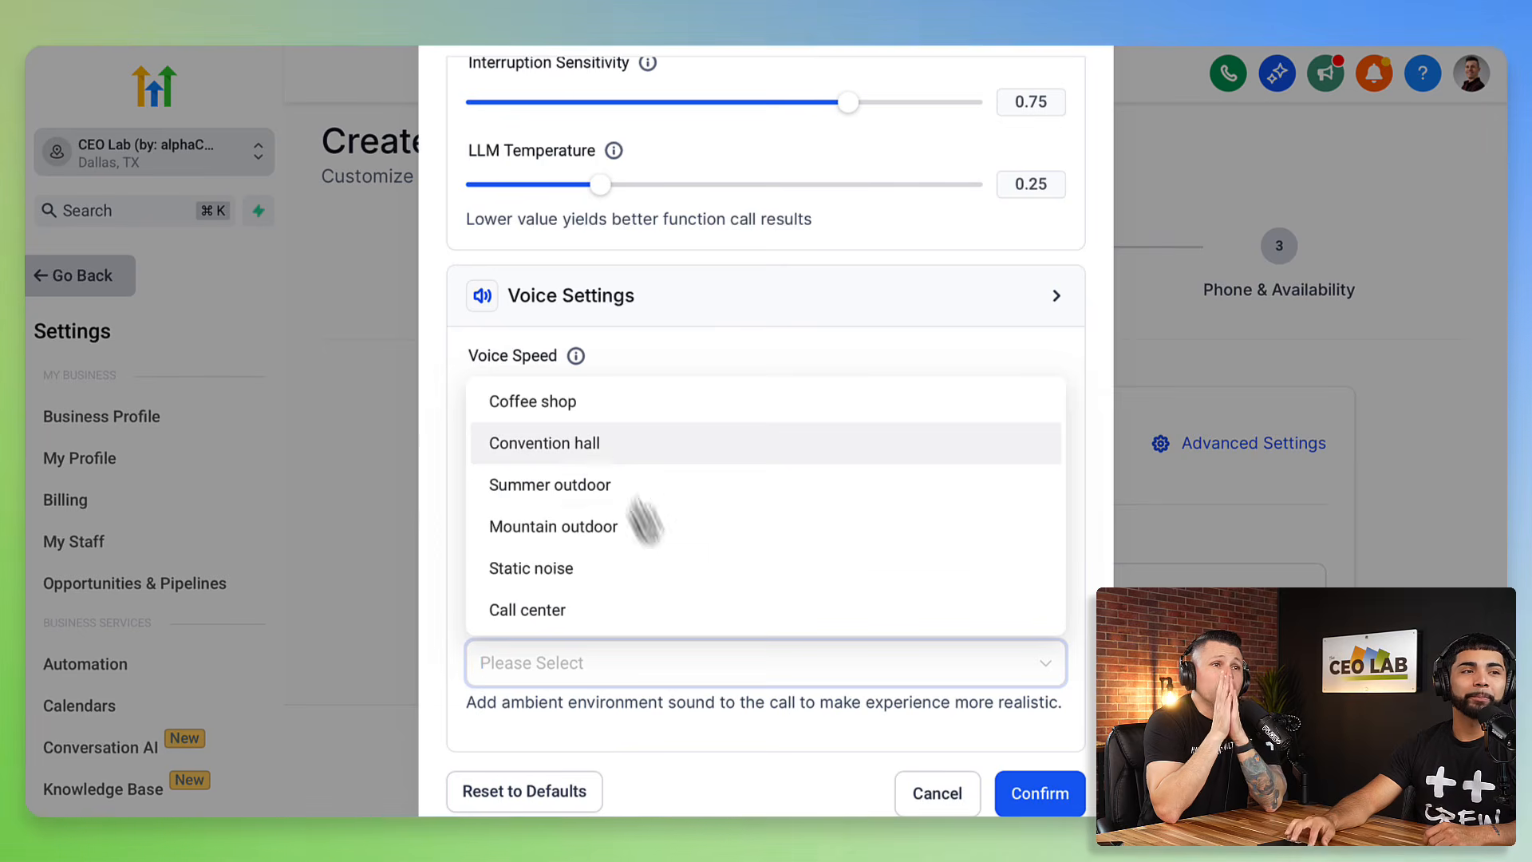
scroll(598, 535, "down", 1)
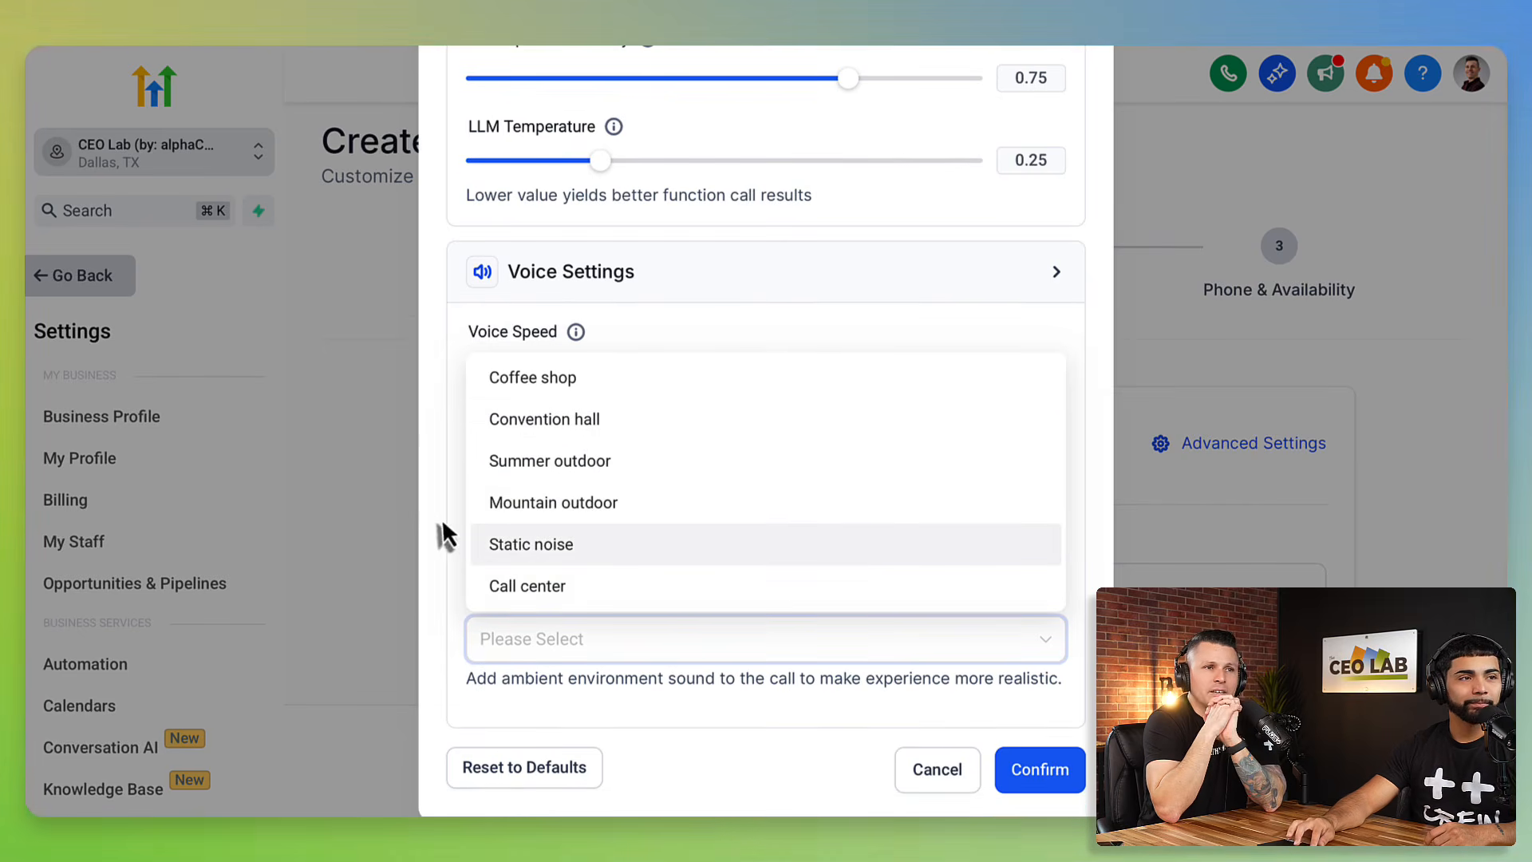
scroll(622, 498, "up", 2)
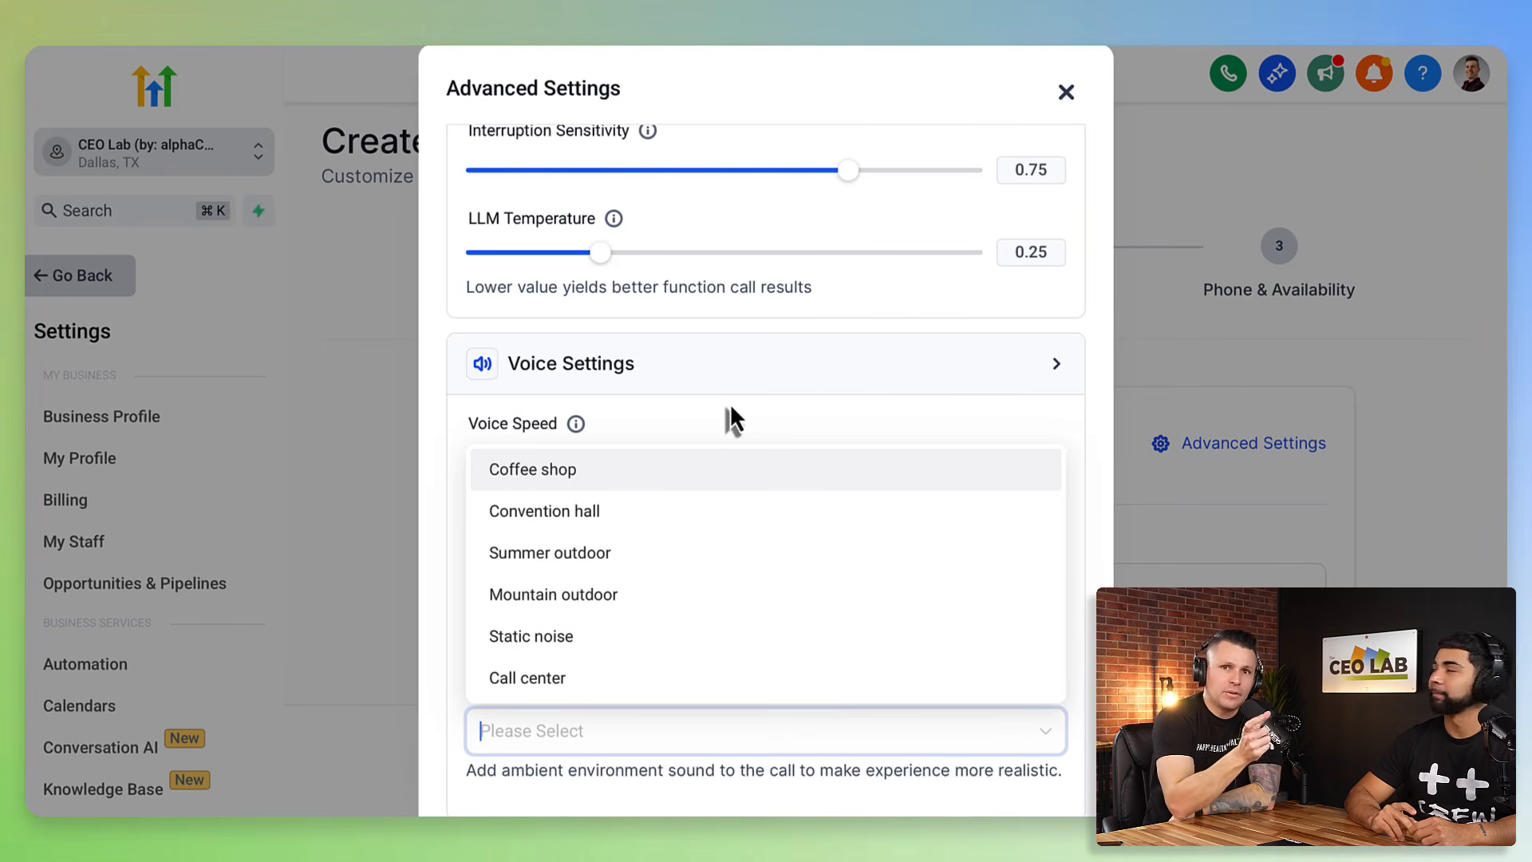
scroll(653, 550, "down", 2)
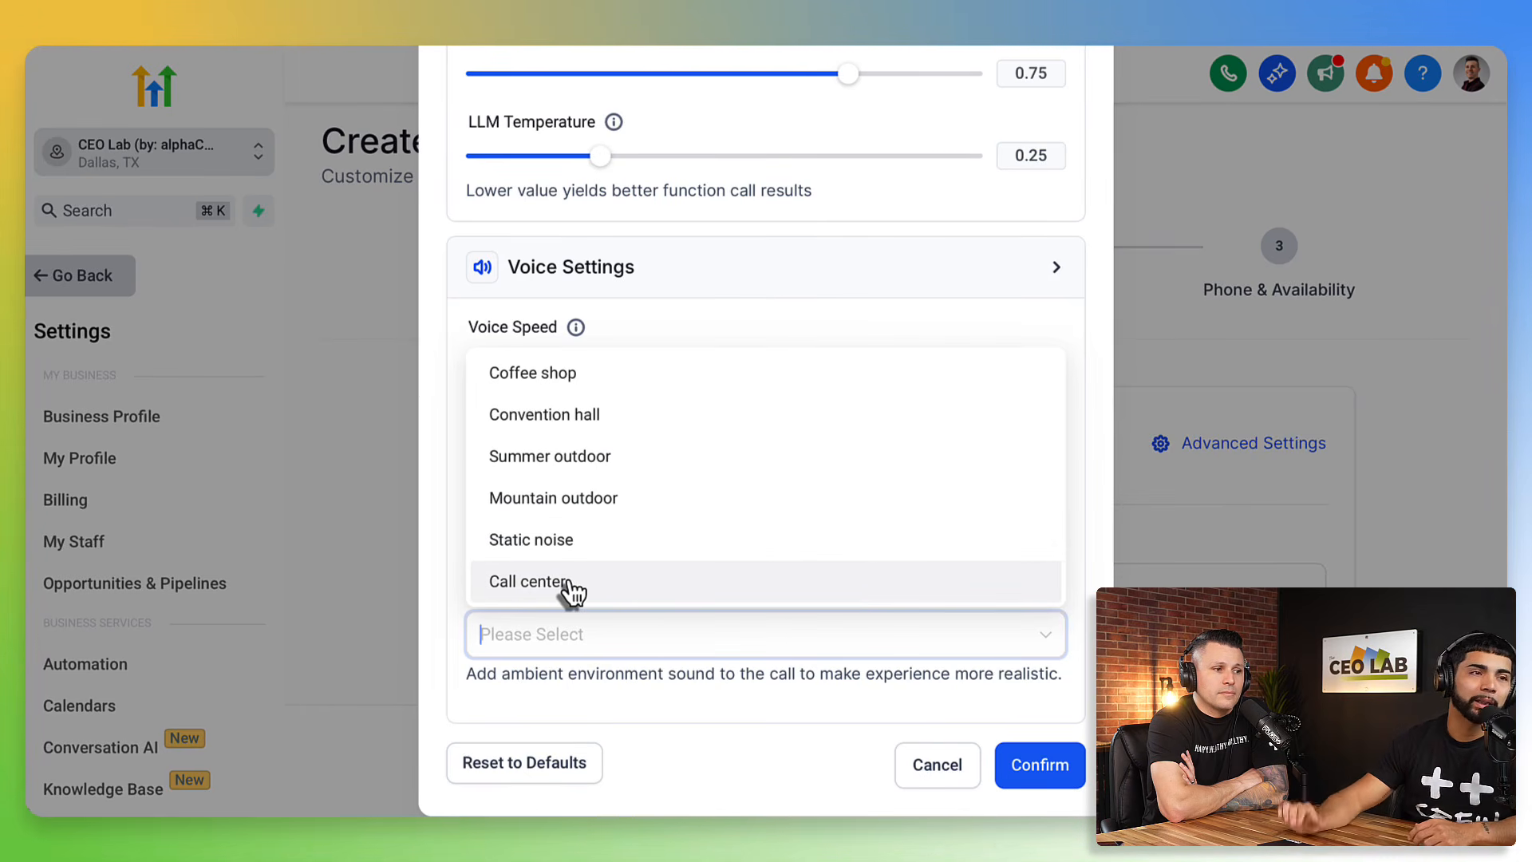
left_click(434, 547)
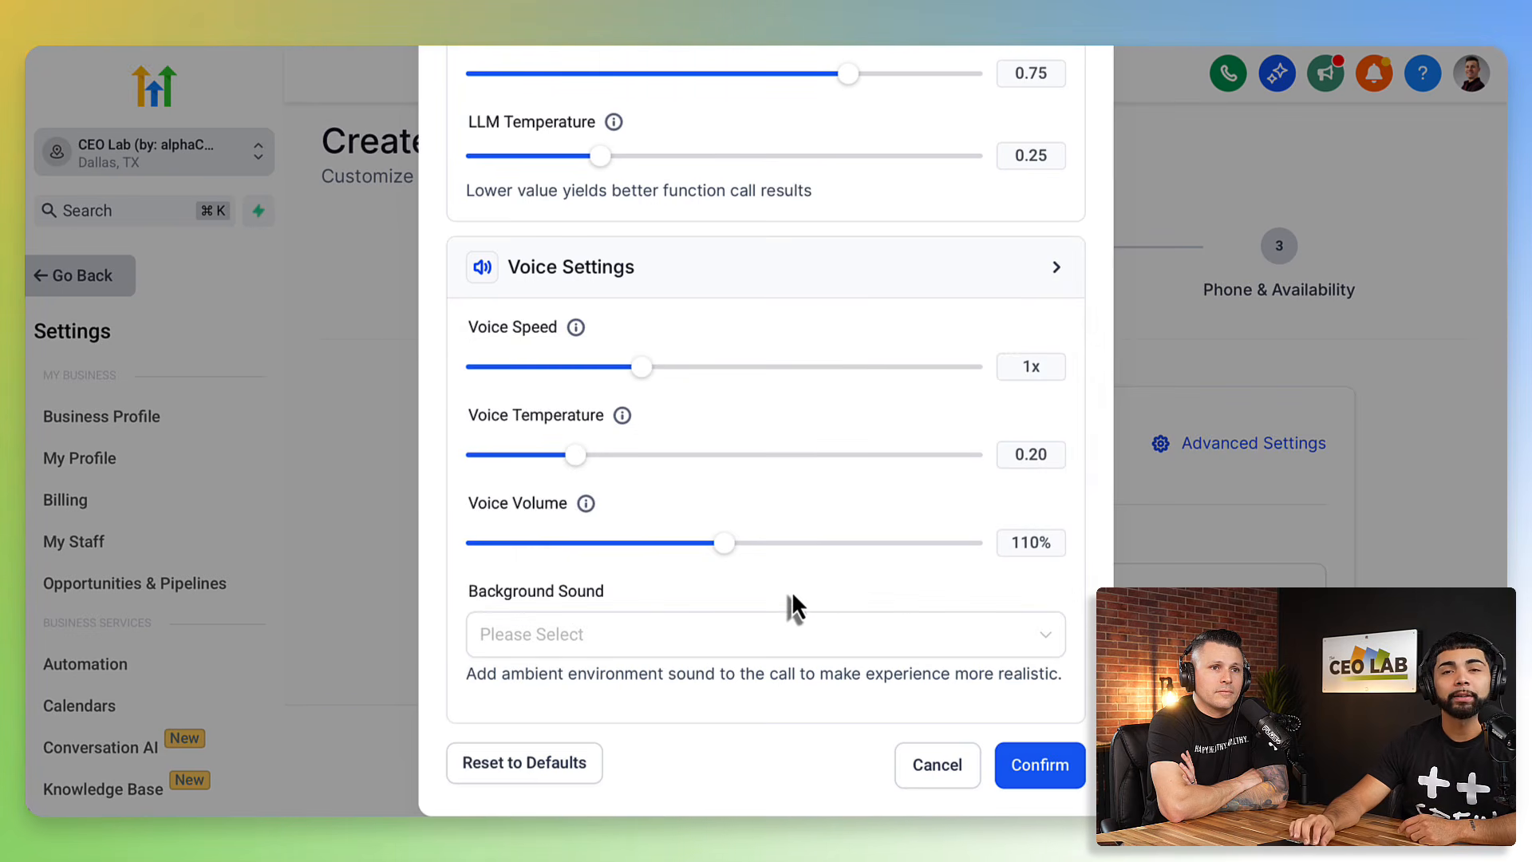
- Confirm the advanced settings, returning to the agent details page
scroll(792, 590, "up", 7)
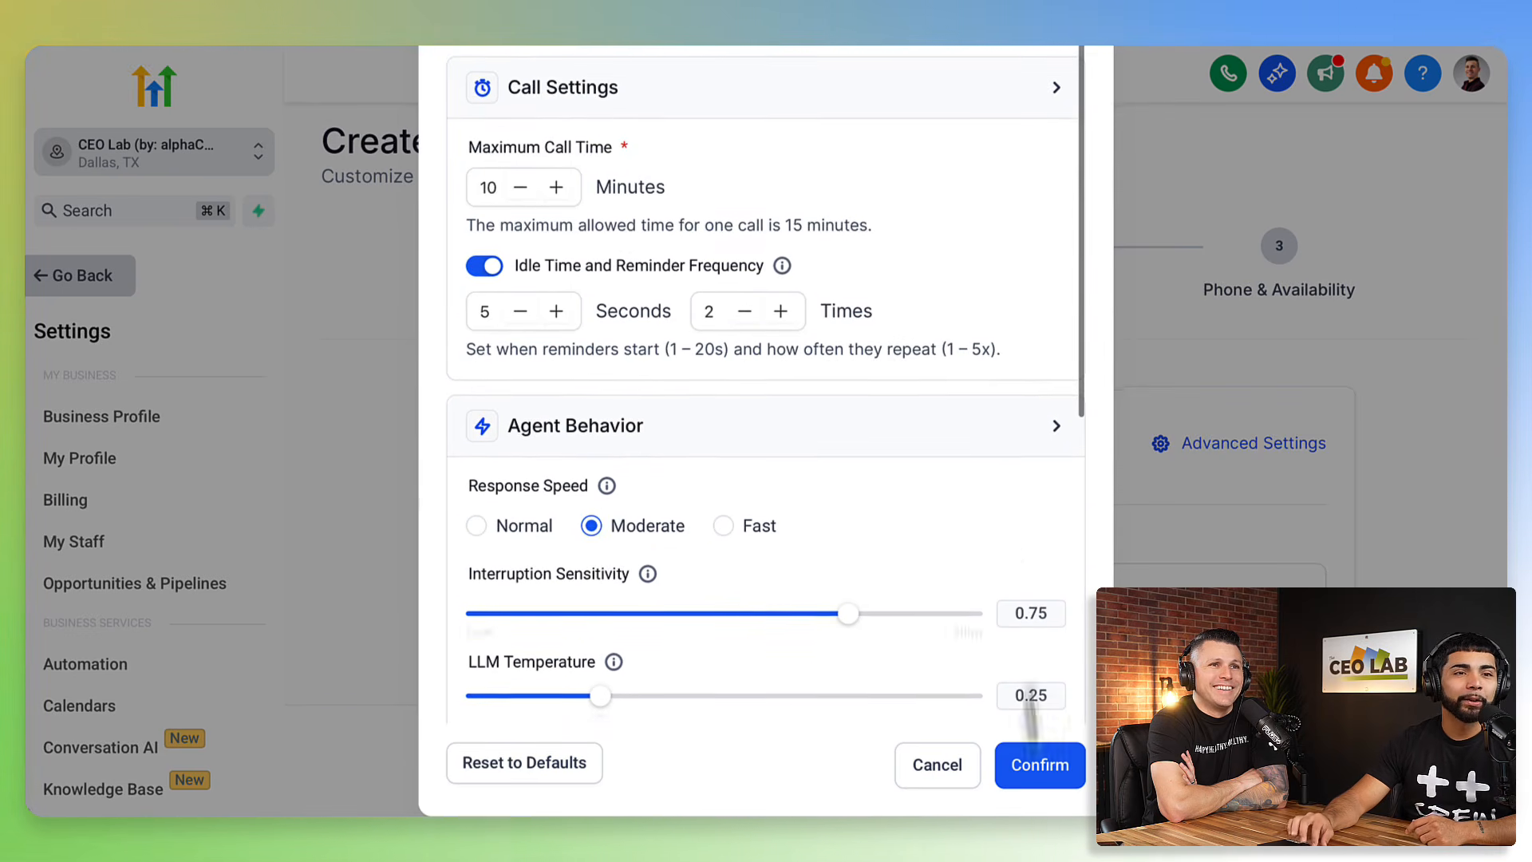
left_click(1045, 769)
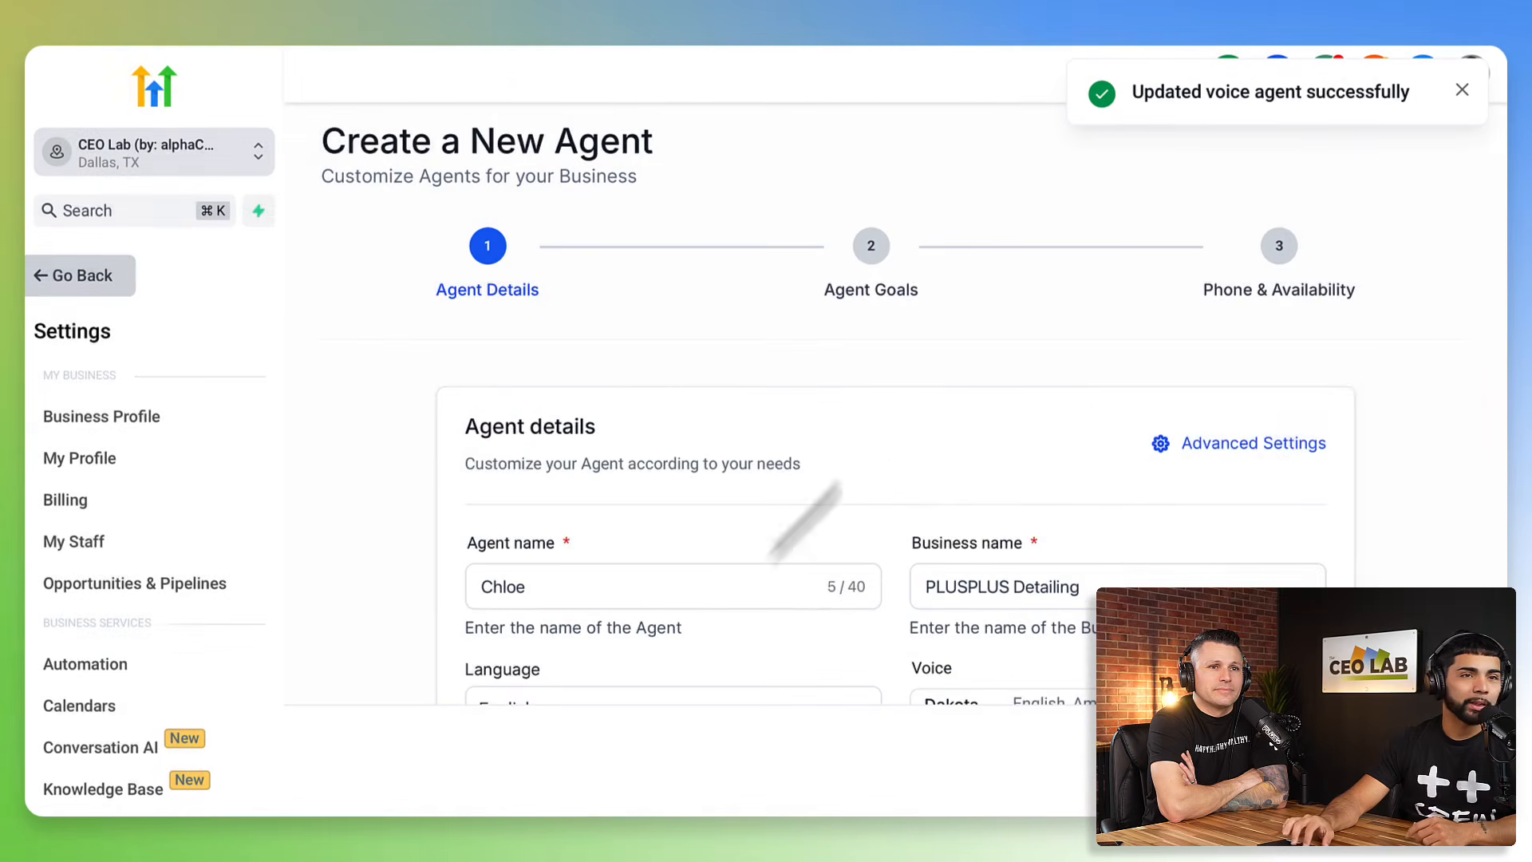
scroll(889, 434, "down", 6)
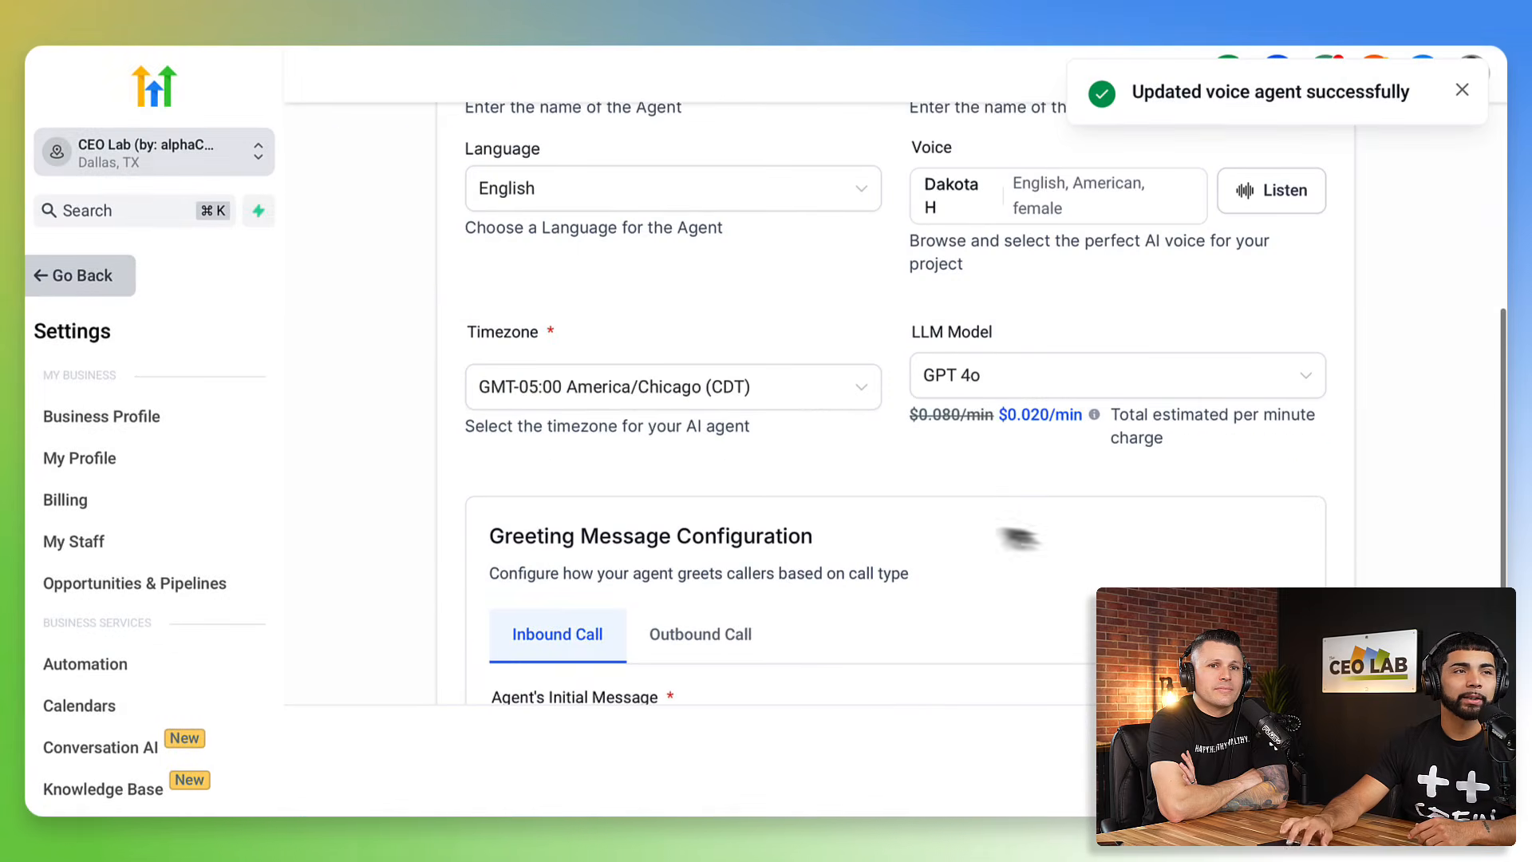
scroll(998, 537, "up", 6)
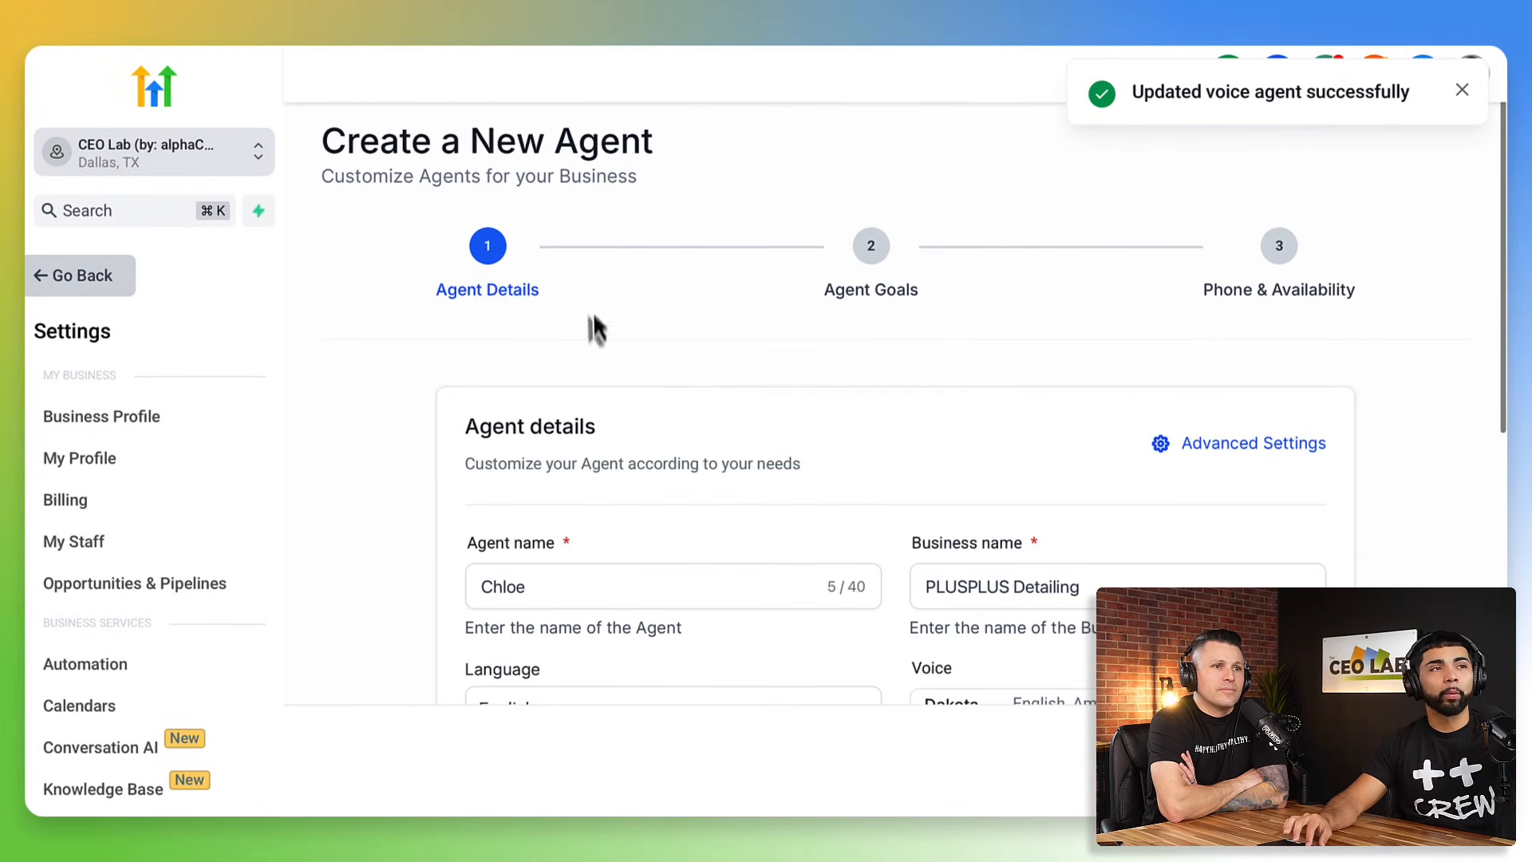
scroll(677, 490, "down", 9)
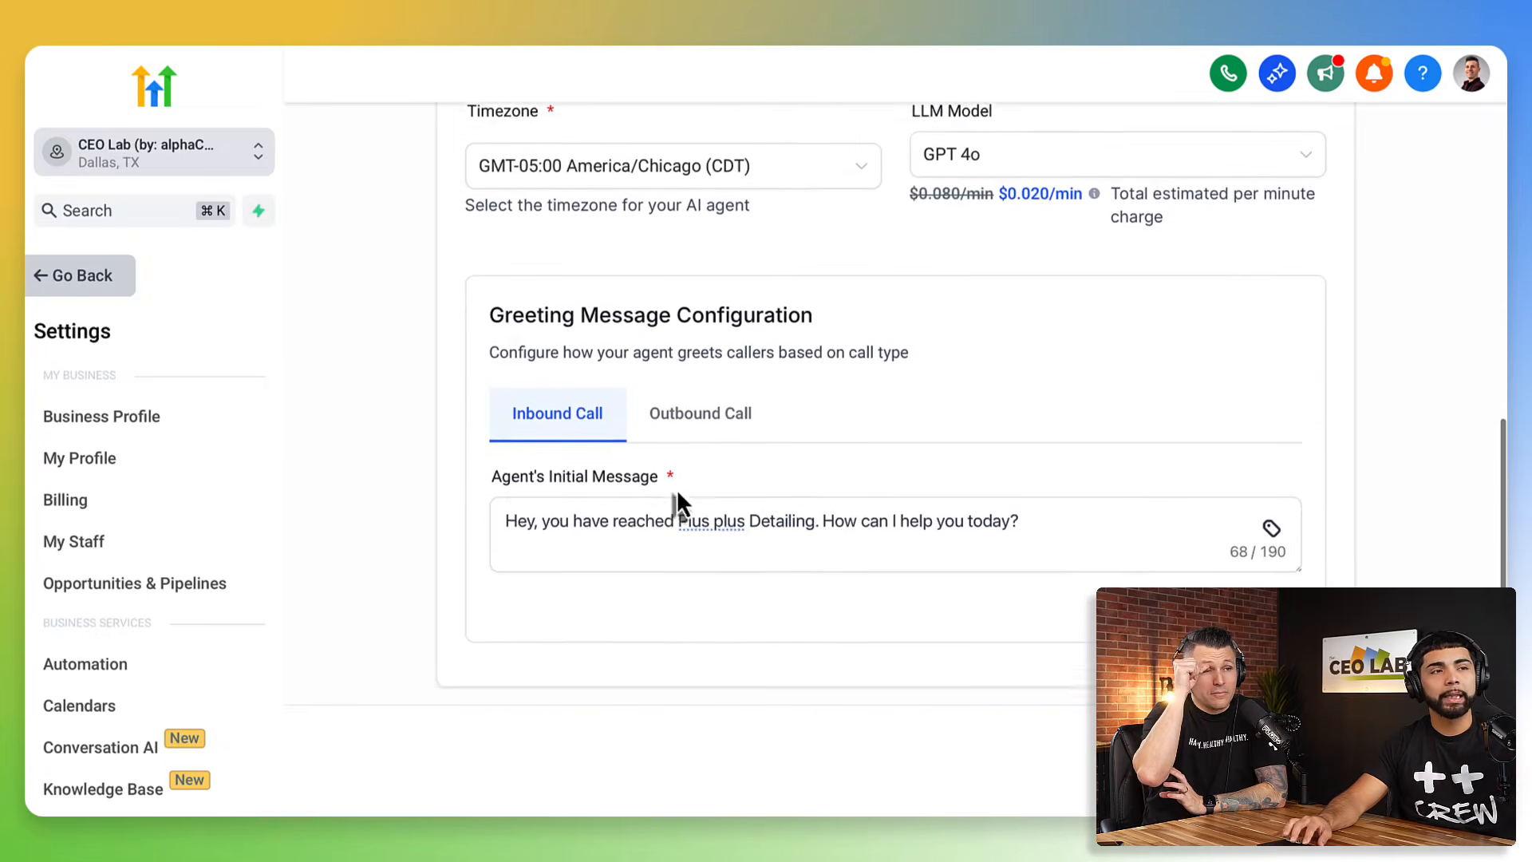
- Show the Outbound Call options under Greeting Message Configuration
scroll(1196, 417, "up", 7)
scroll(1197, 417, "down", 3)
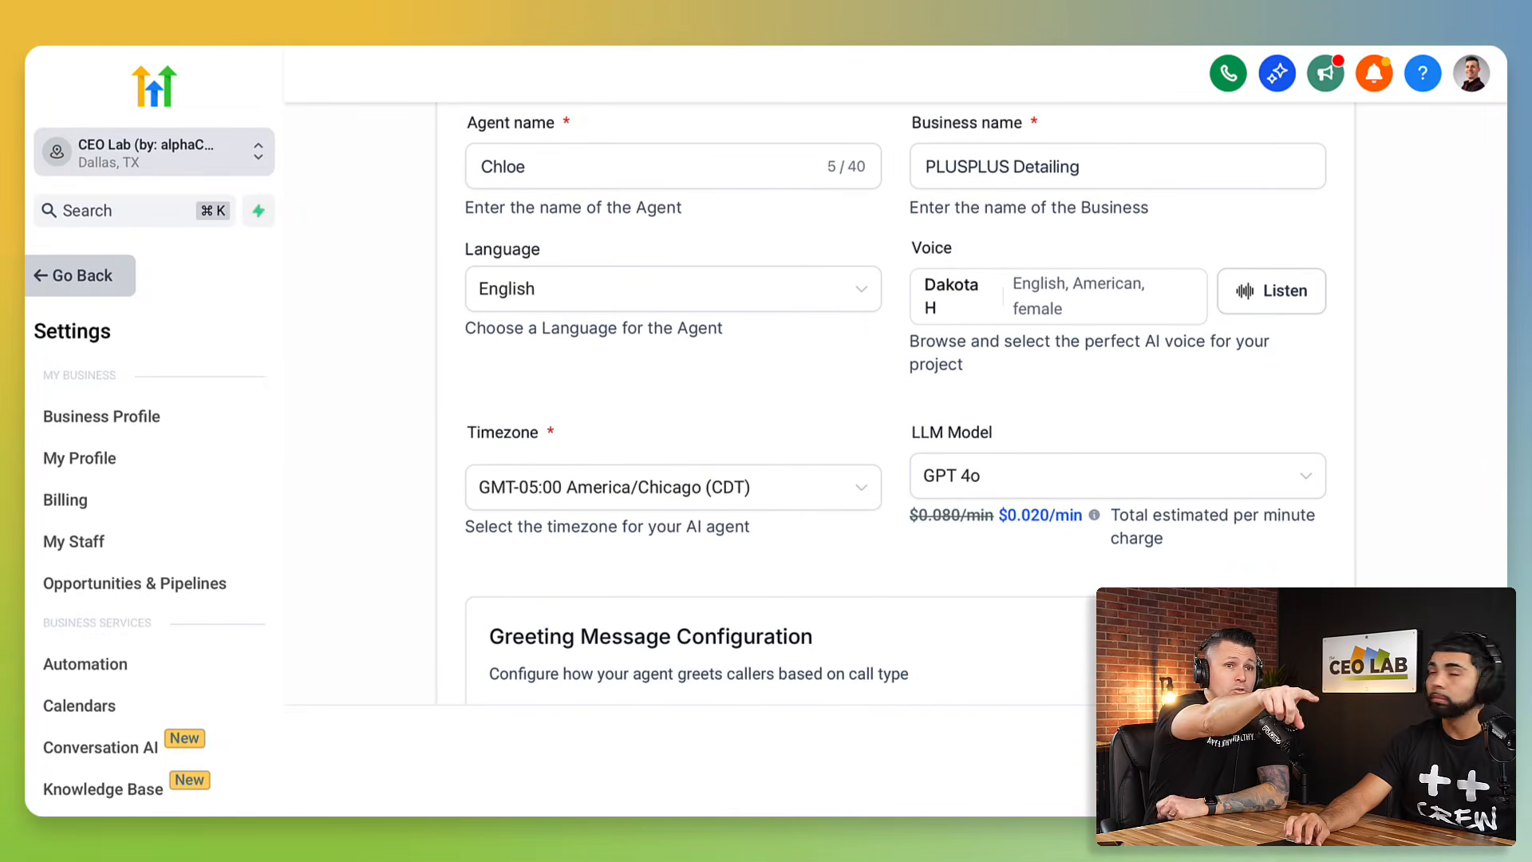
scroll(1104, 506, "down", 4)
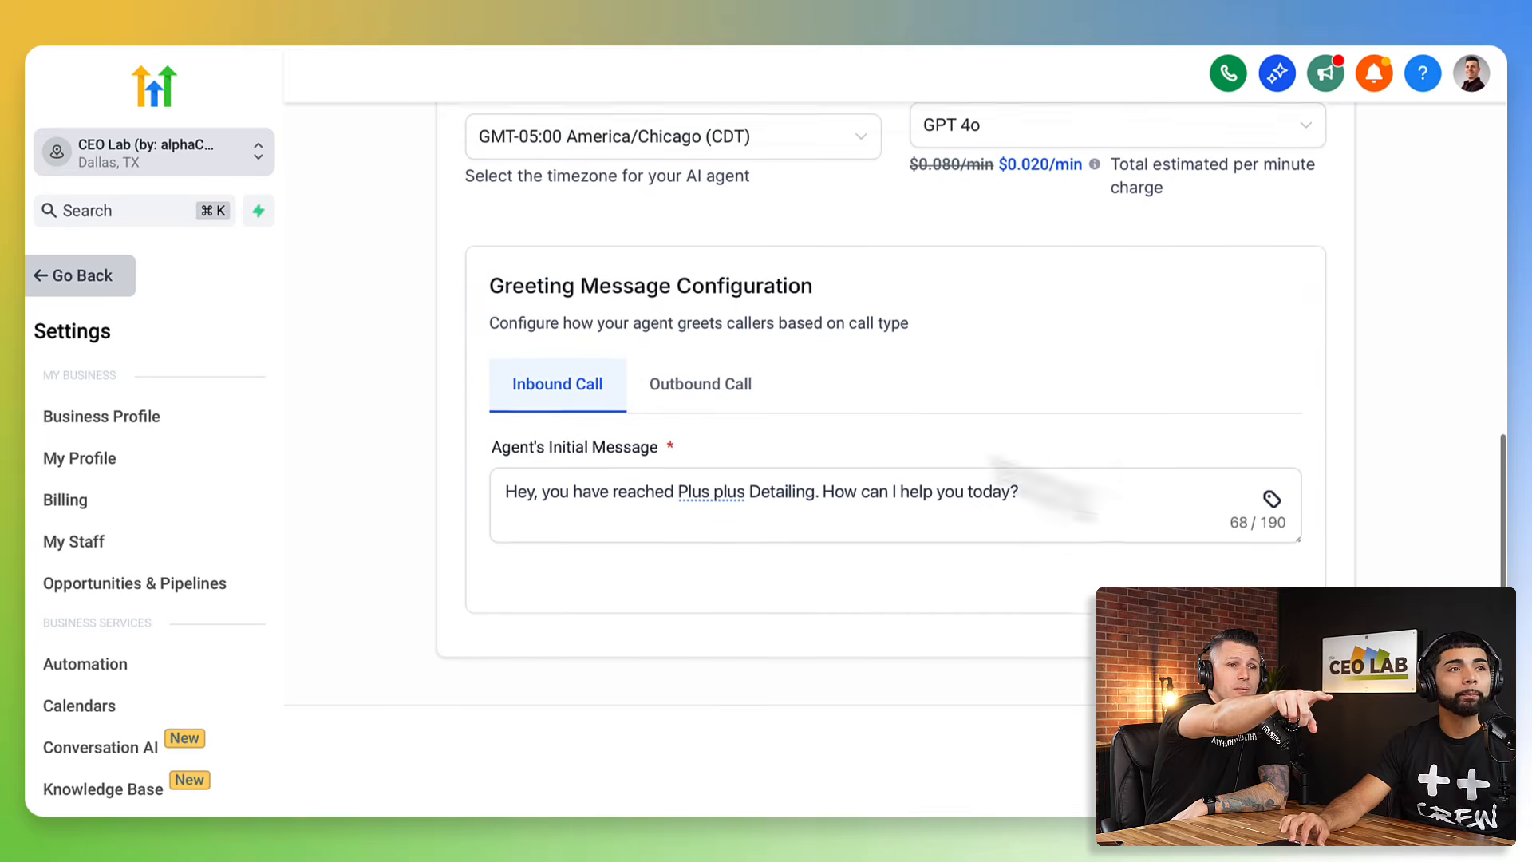
left_click(726, 391)
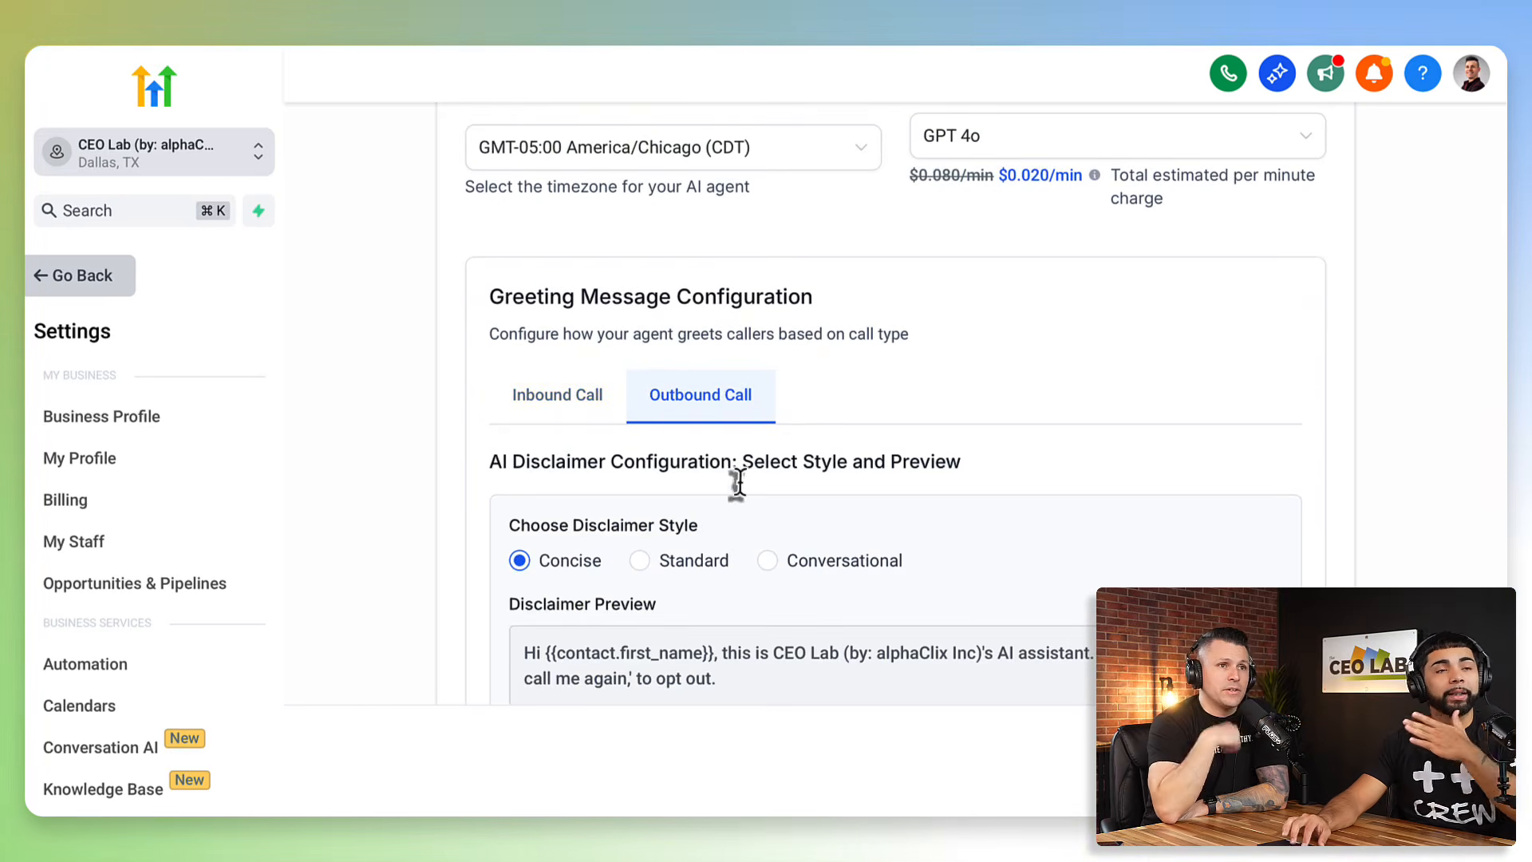
scroll(737, 519, "down", 2)
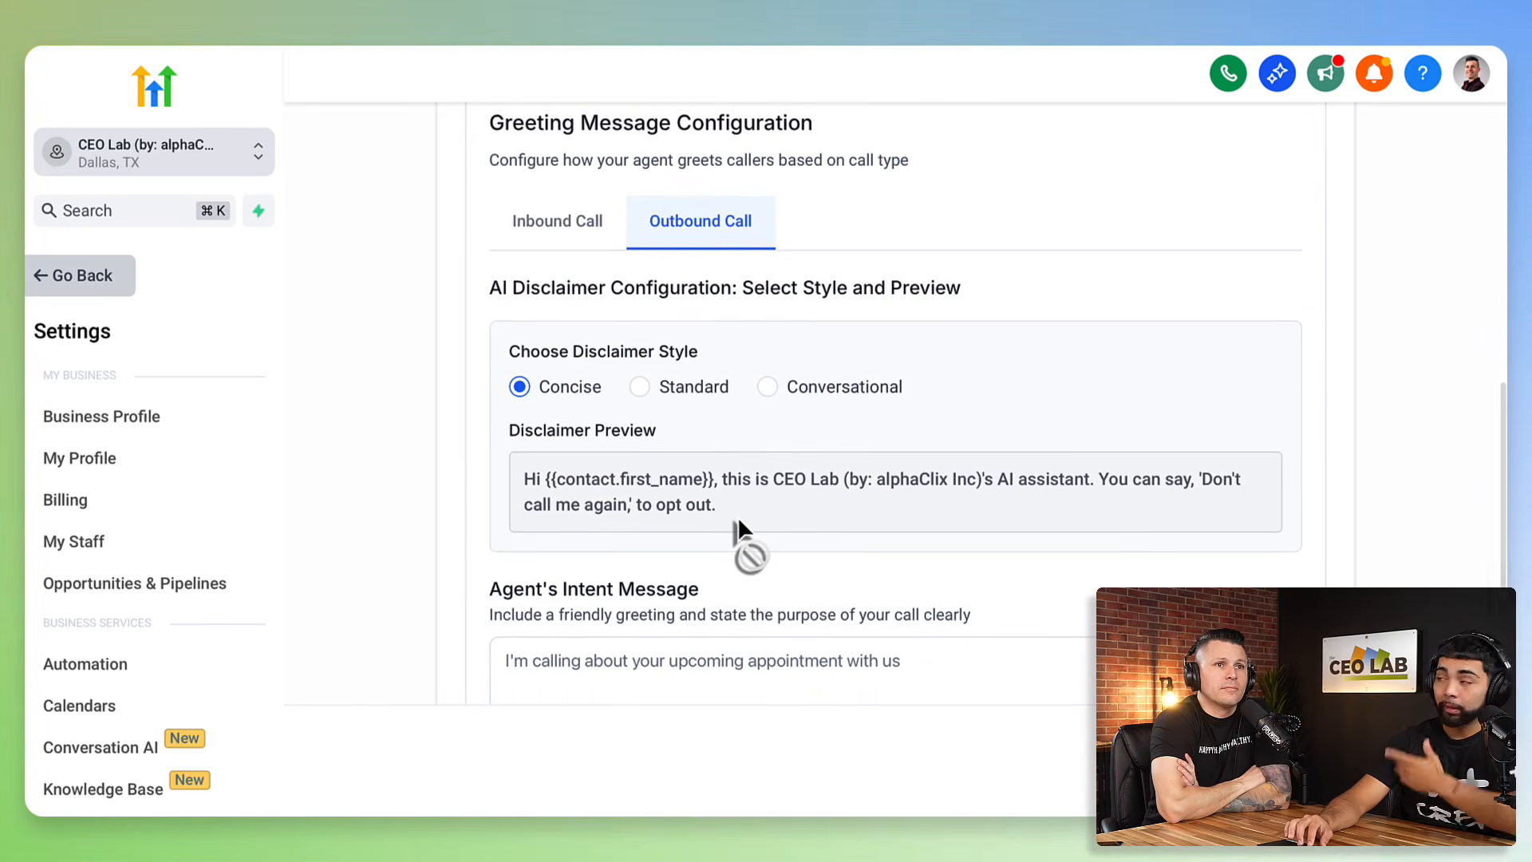
scroll(737, 515, "down", 1)
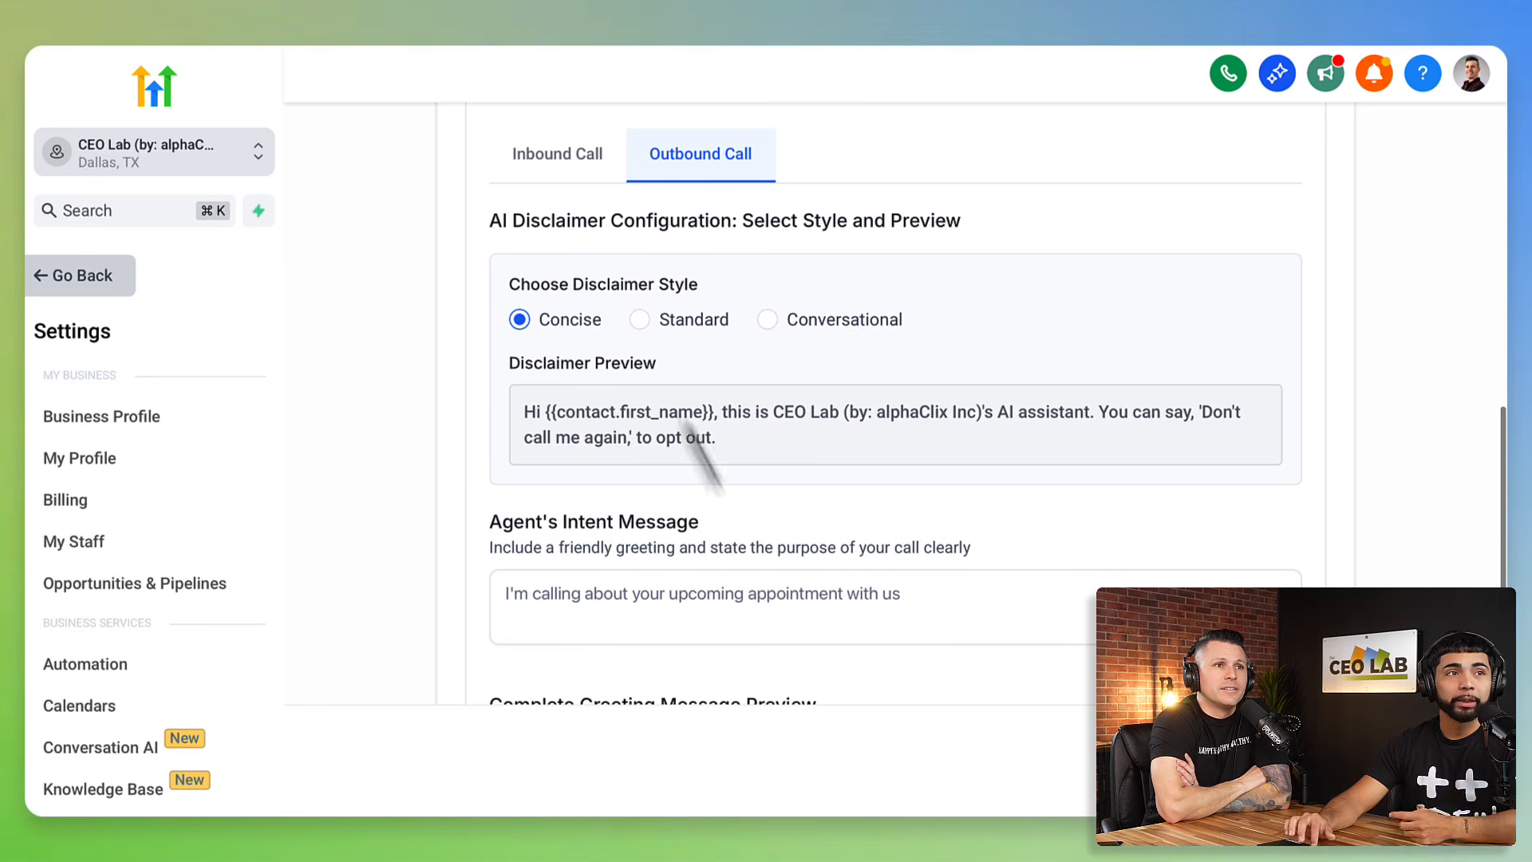
scroll(659, 365, "down", 2)
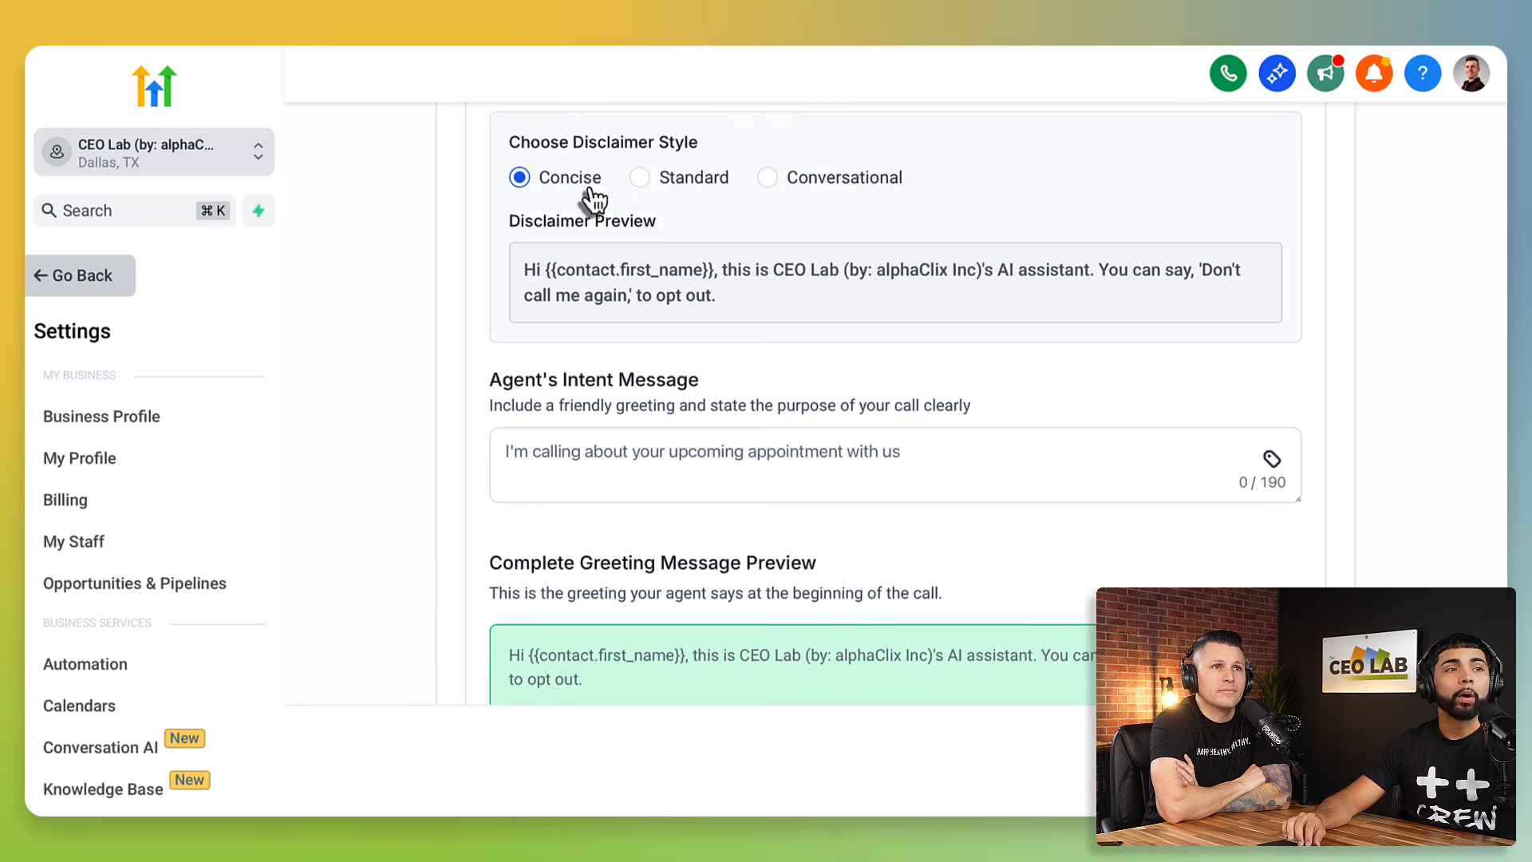
scroll(594, 215, "down", 1)
scroll(608, 274, "up", 5)
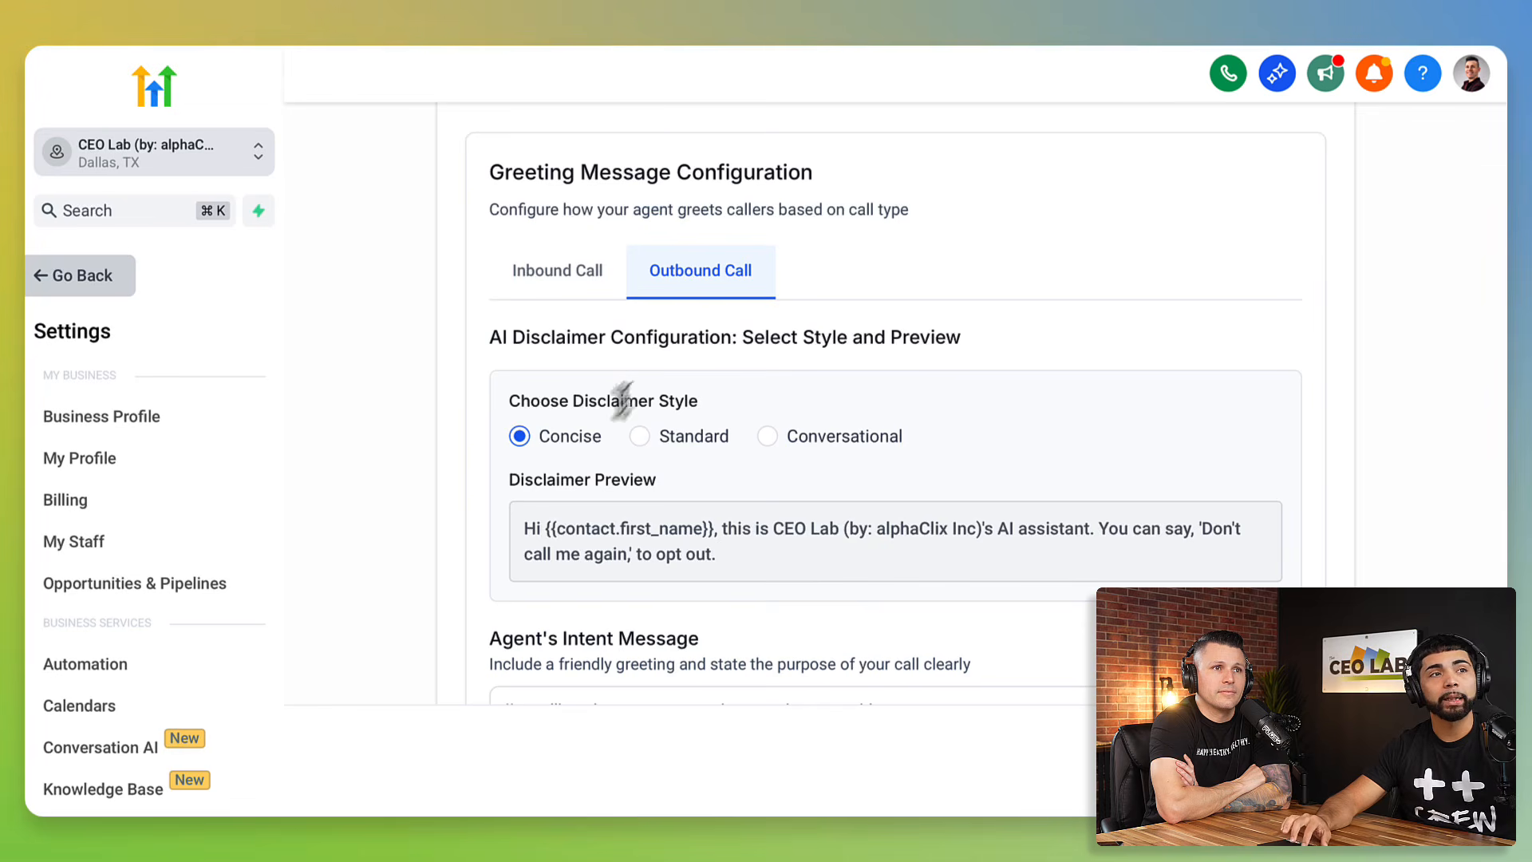
scroll(686, 535, "down", 1)
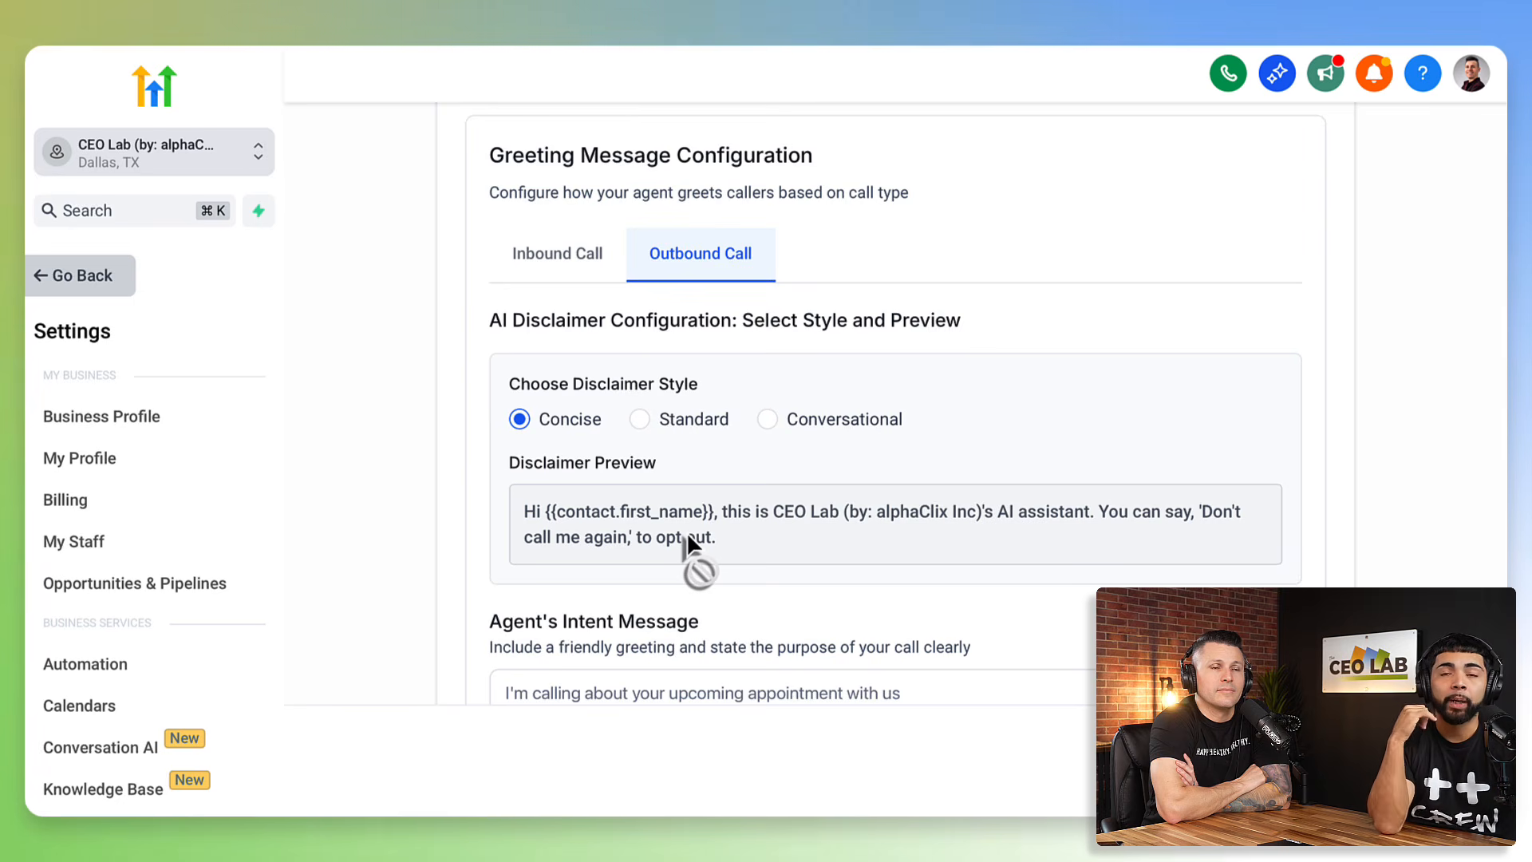
scroll(702, 478, "down", 4)
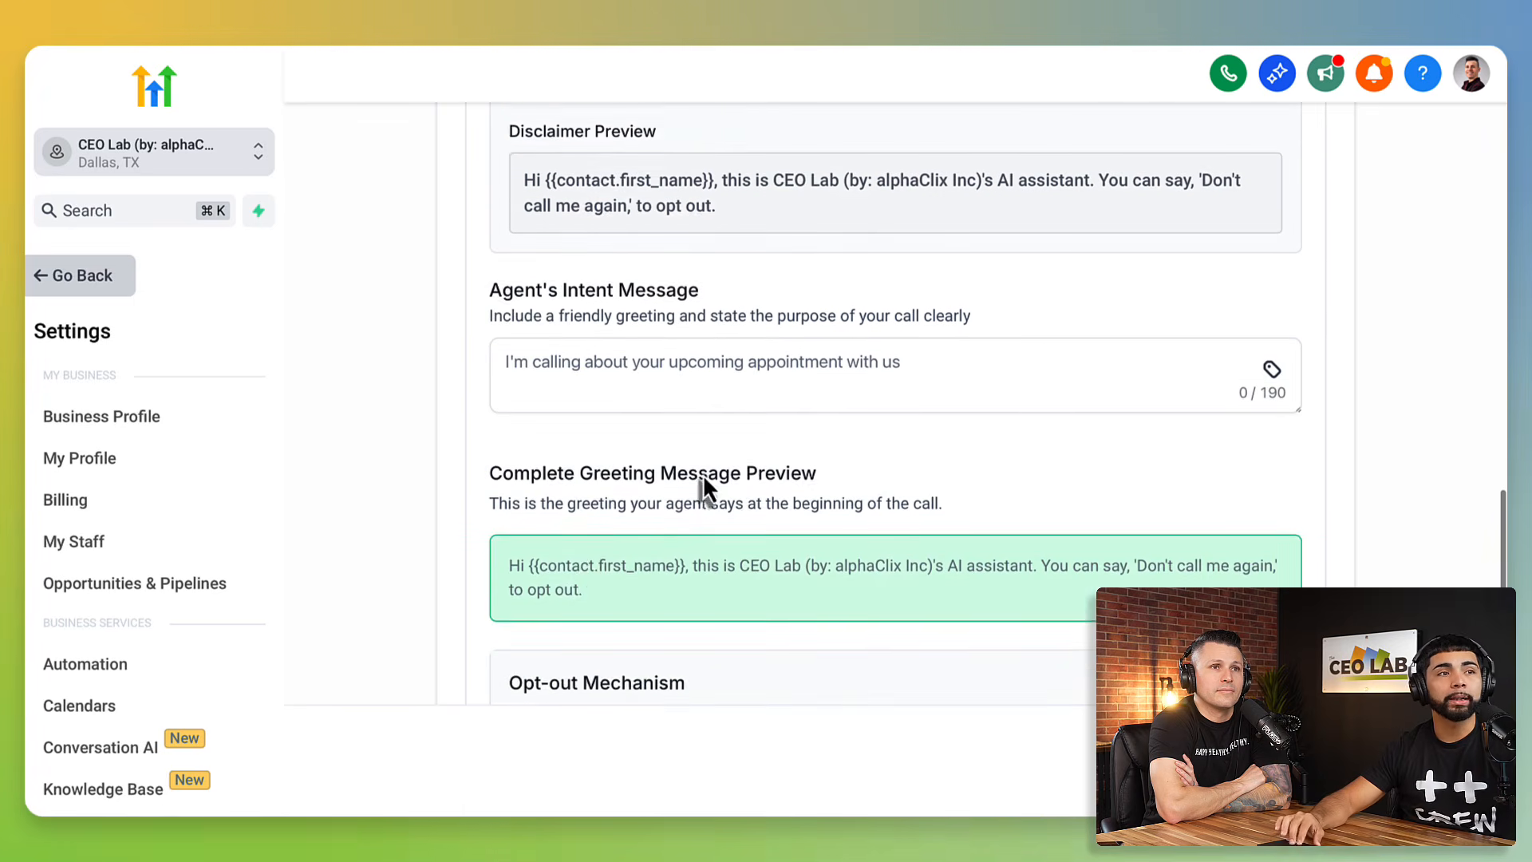
scroll(702, 478, "down", 1)
left_click_drag(585, 560, 525, 559)
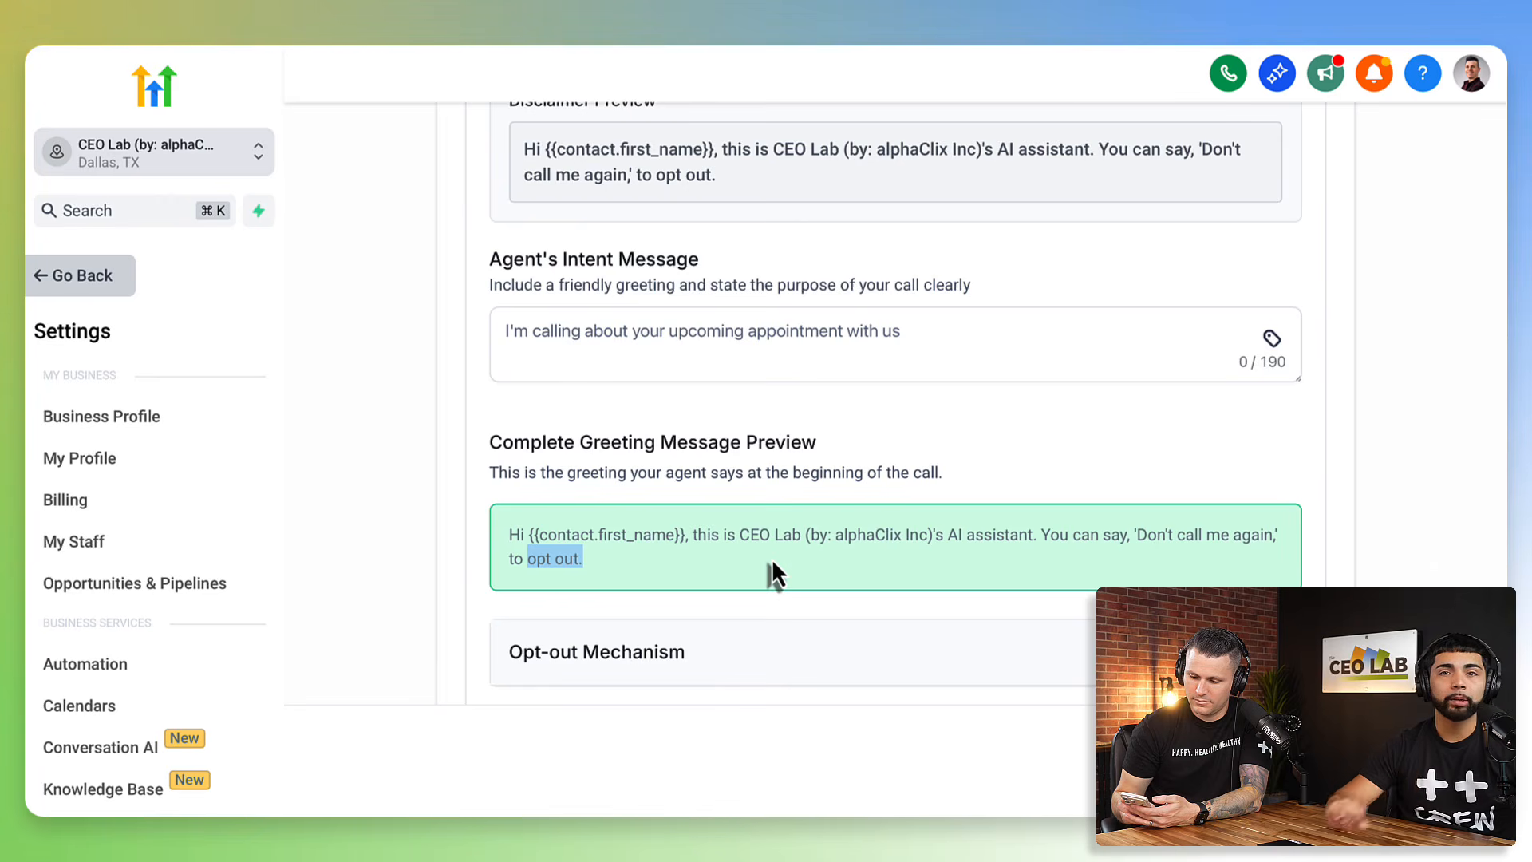
scroll(772, 558, "up", 4)
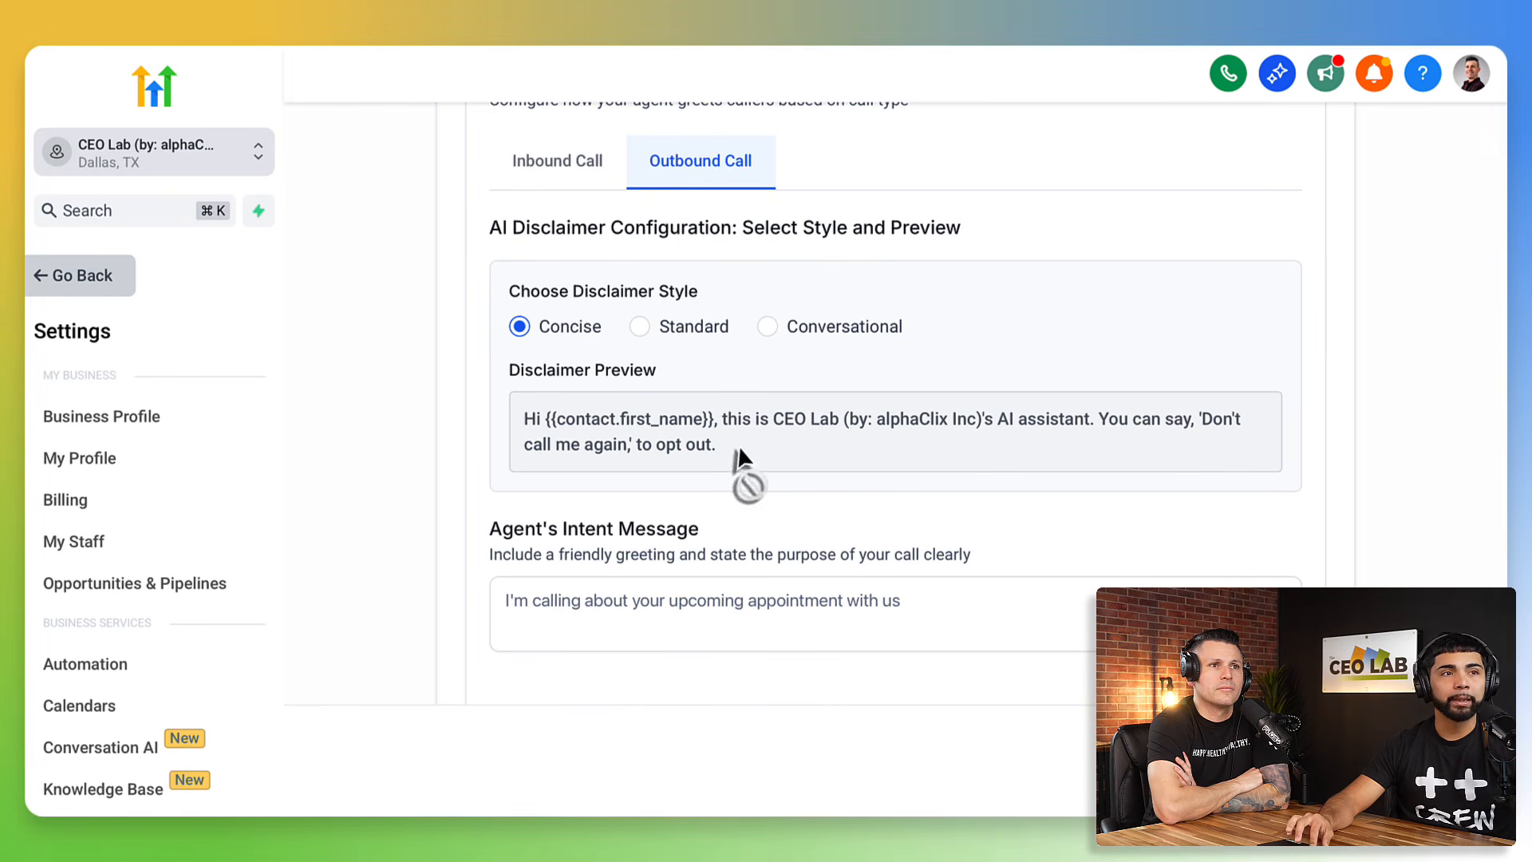
left_click_drag(738, 474, 498, 349)
- Compare the Standard and Conversational disclaimer wordings, settling on Standard
left_click(639, 329)
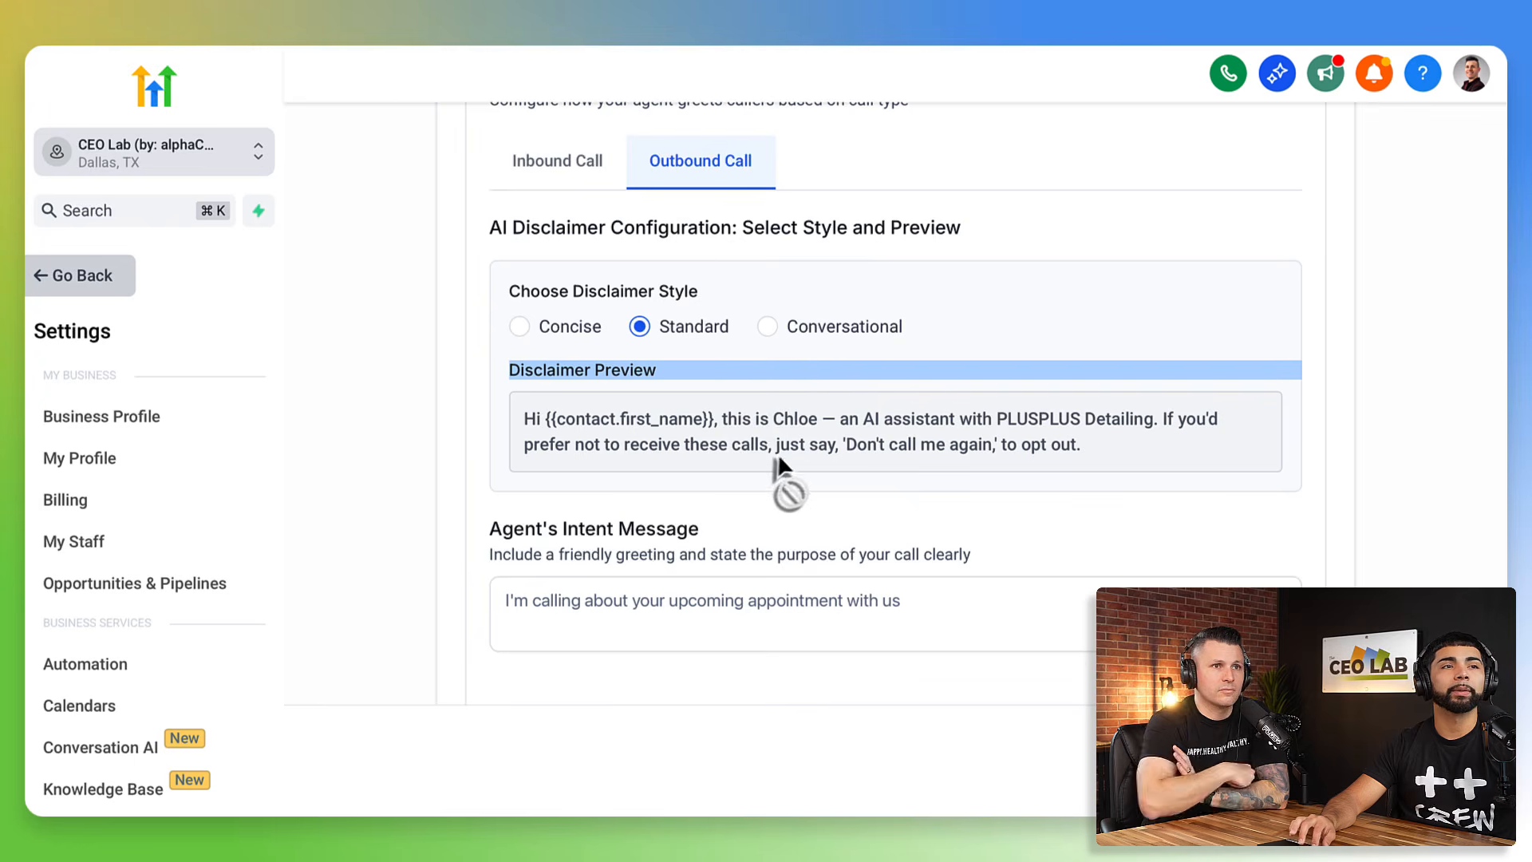
left_click(780, 330)
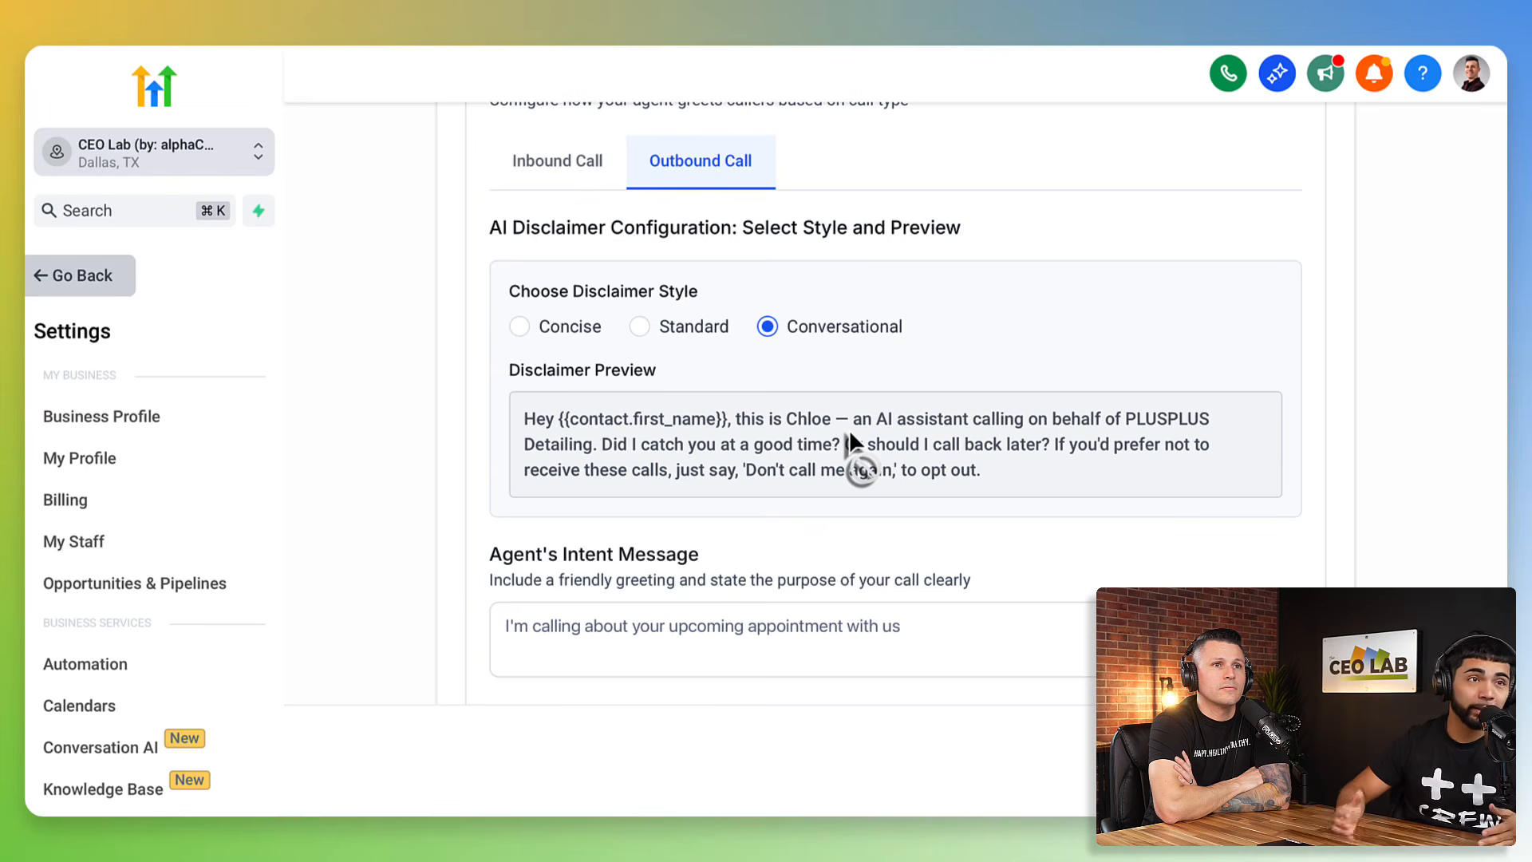
left_click(641, 327)
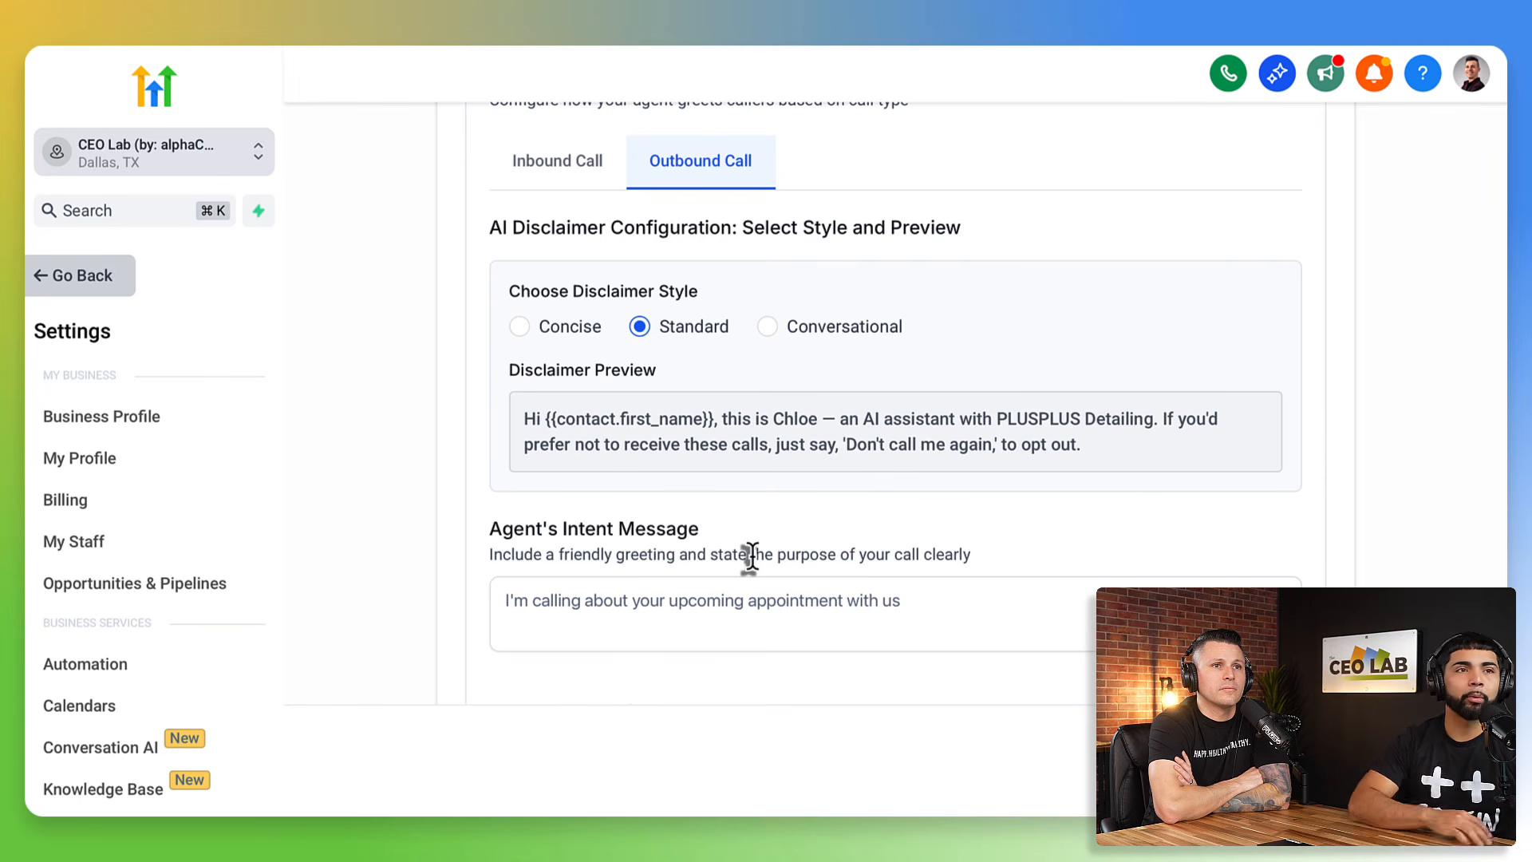
left_click(767, 326)
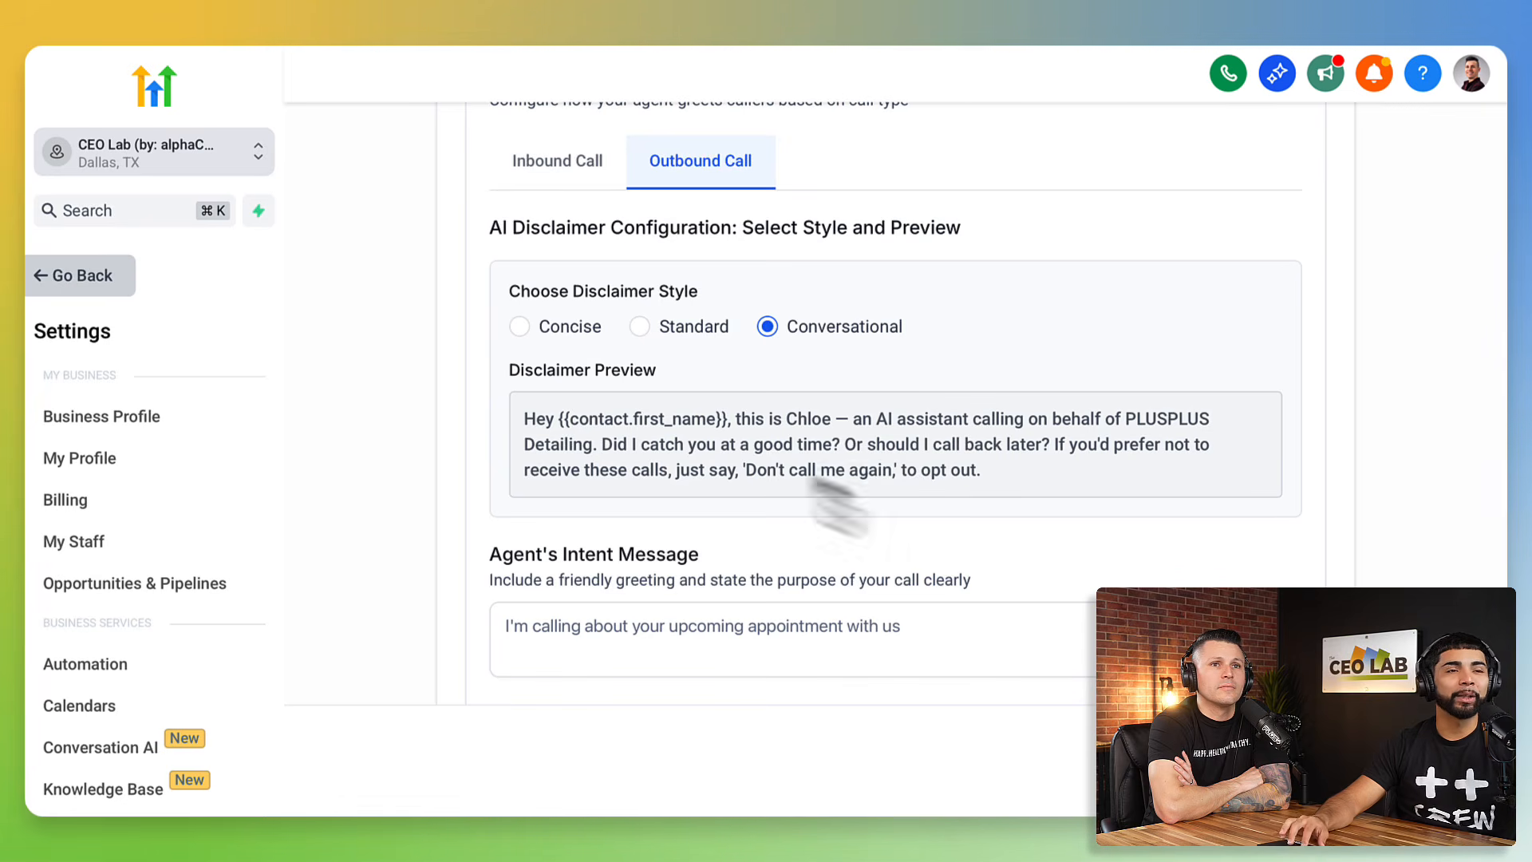
left_click(643, 326)
left_click(756, 622)
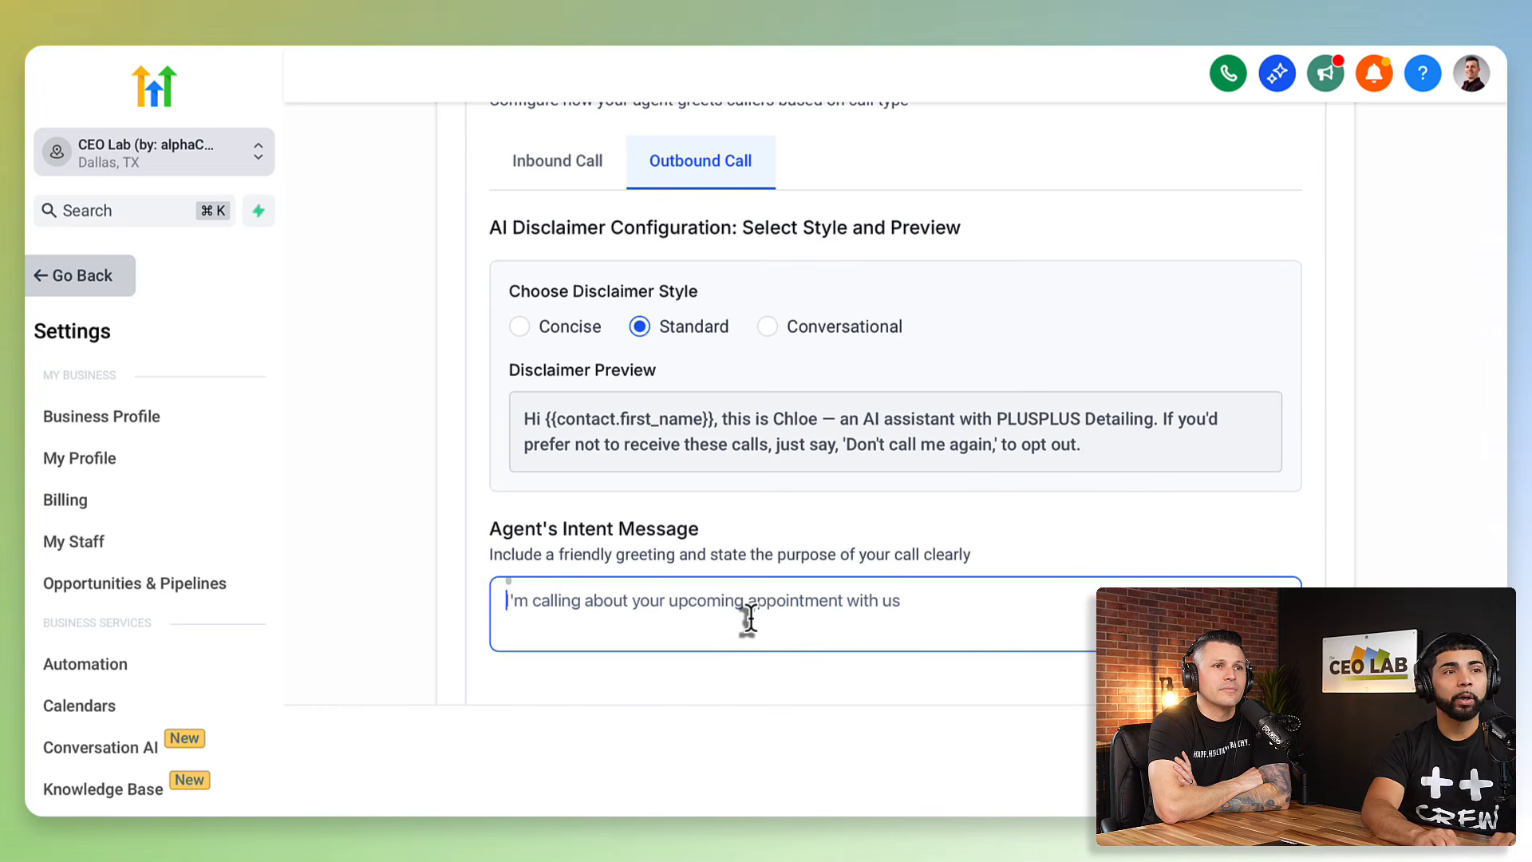
- Enter the intent message 'I'm calling because you requested more information about our services.'
type("Im")
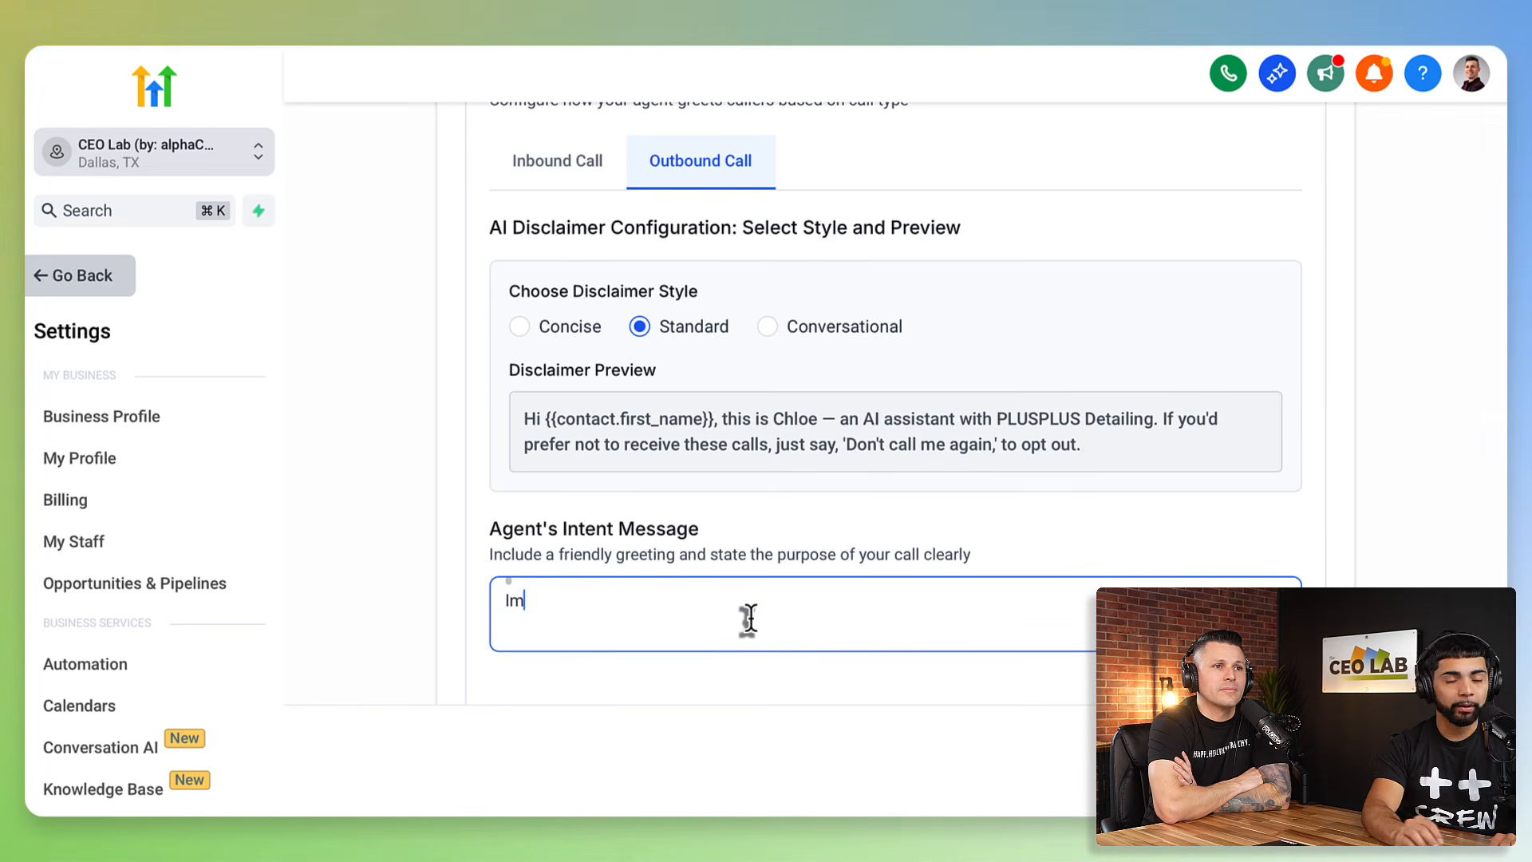
scroll(749, 619, "up", 12)
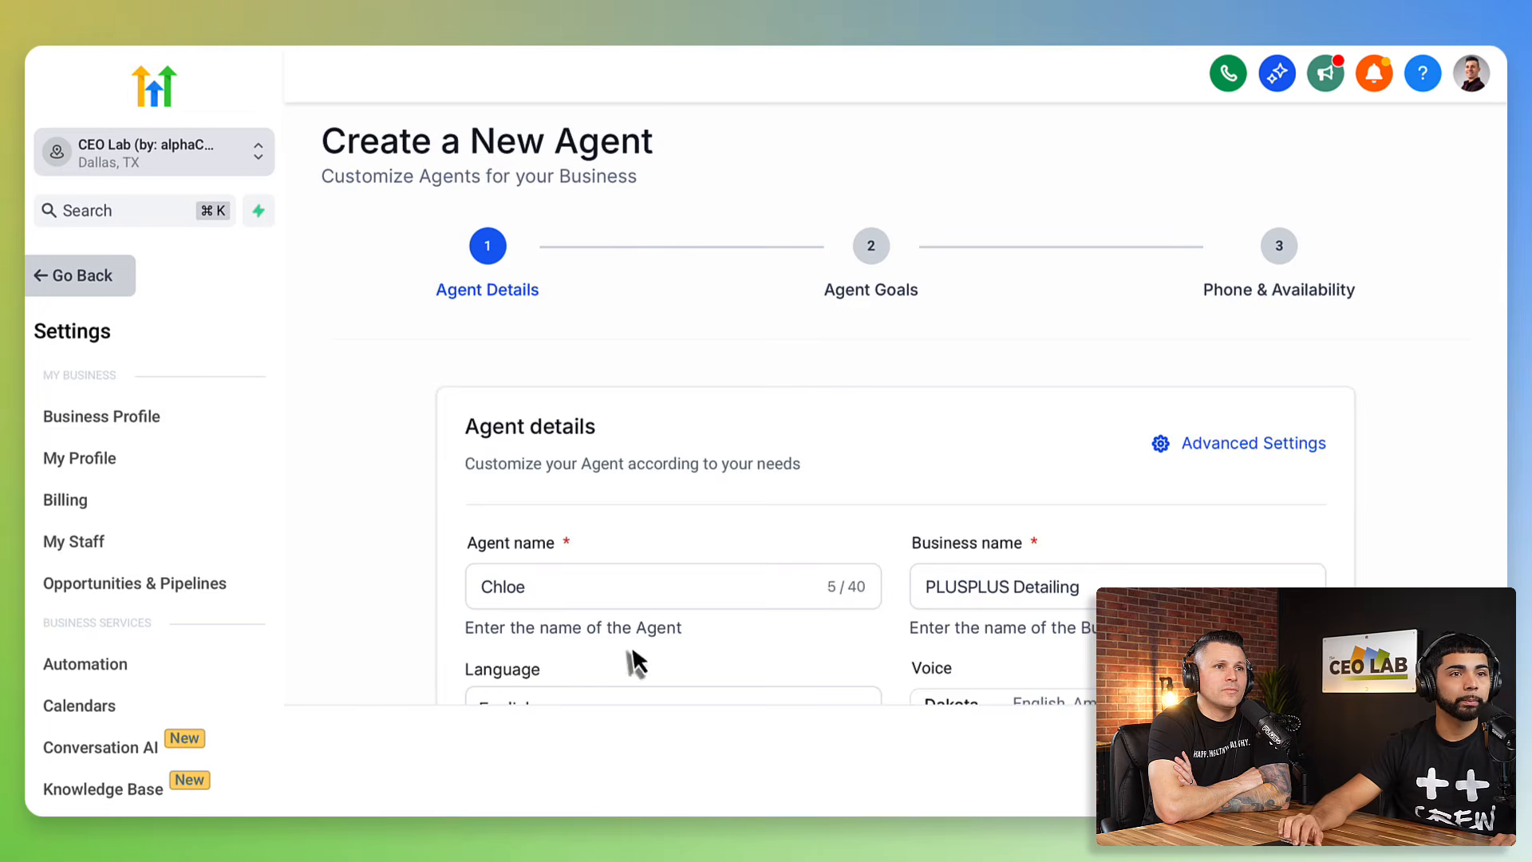
scroll(629, 655, "down", 12)
key("BackSpace")
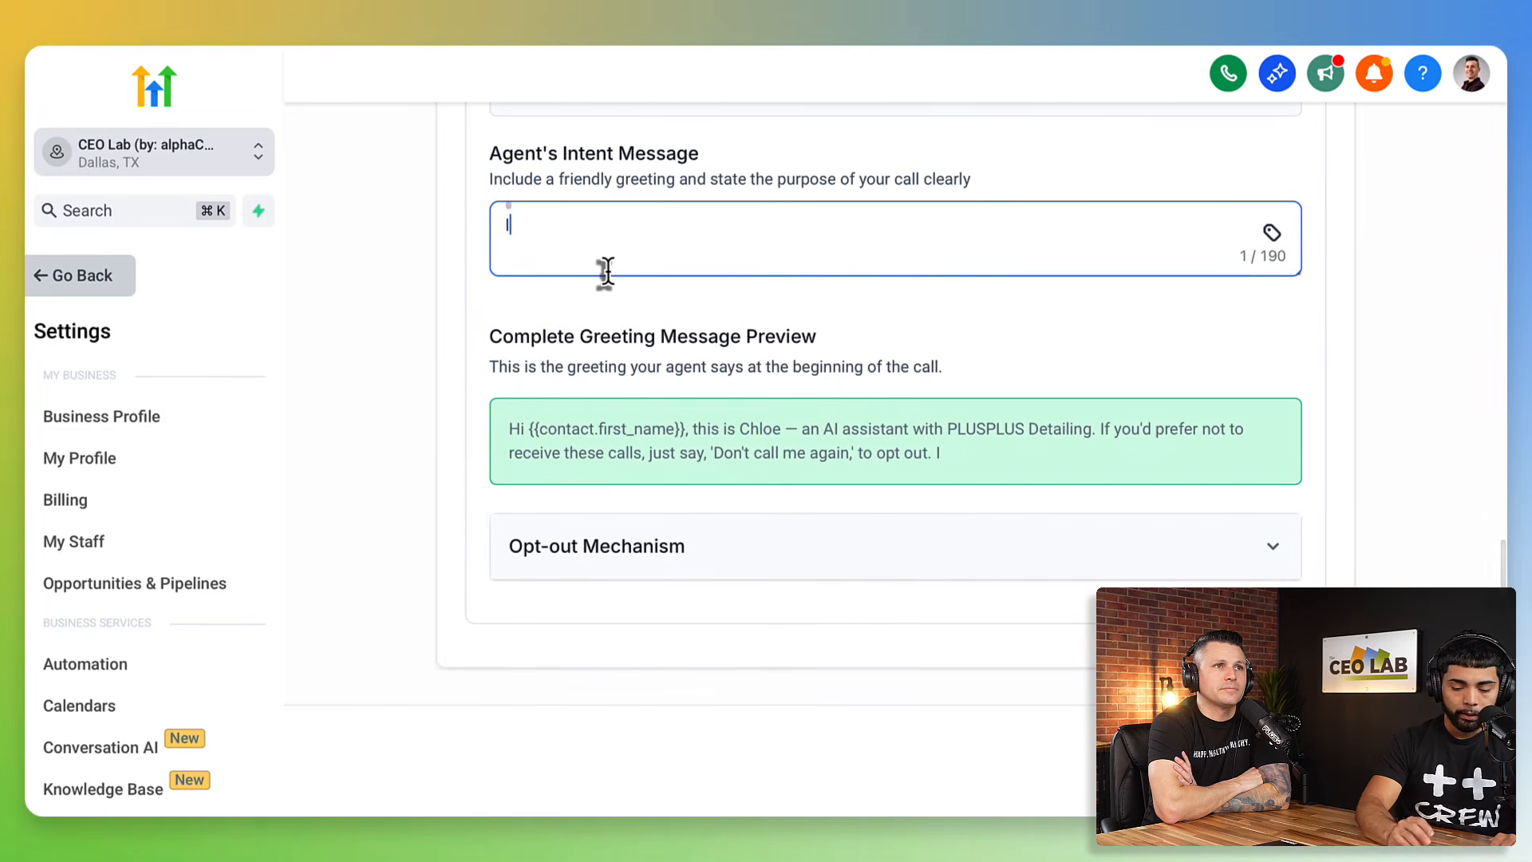
type(".")
key("BackSpace")
type("'")
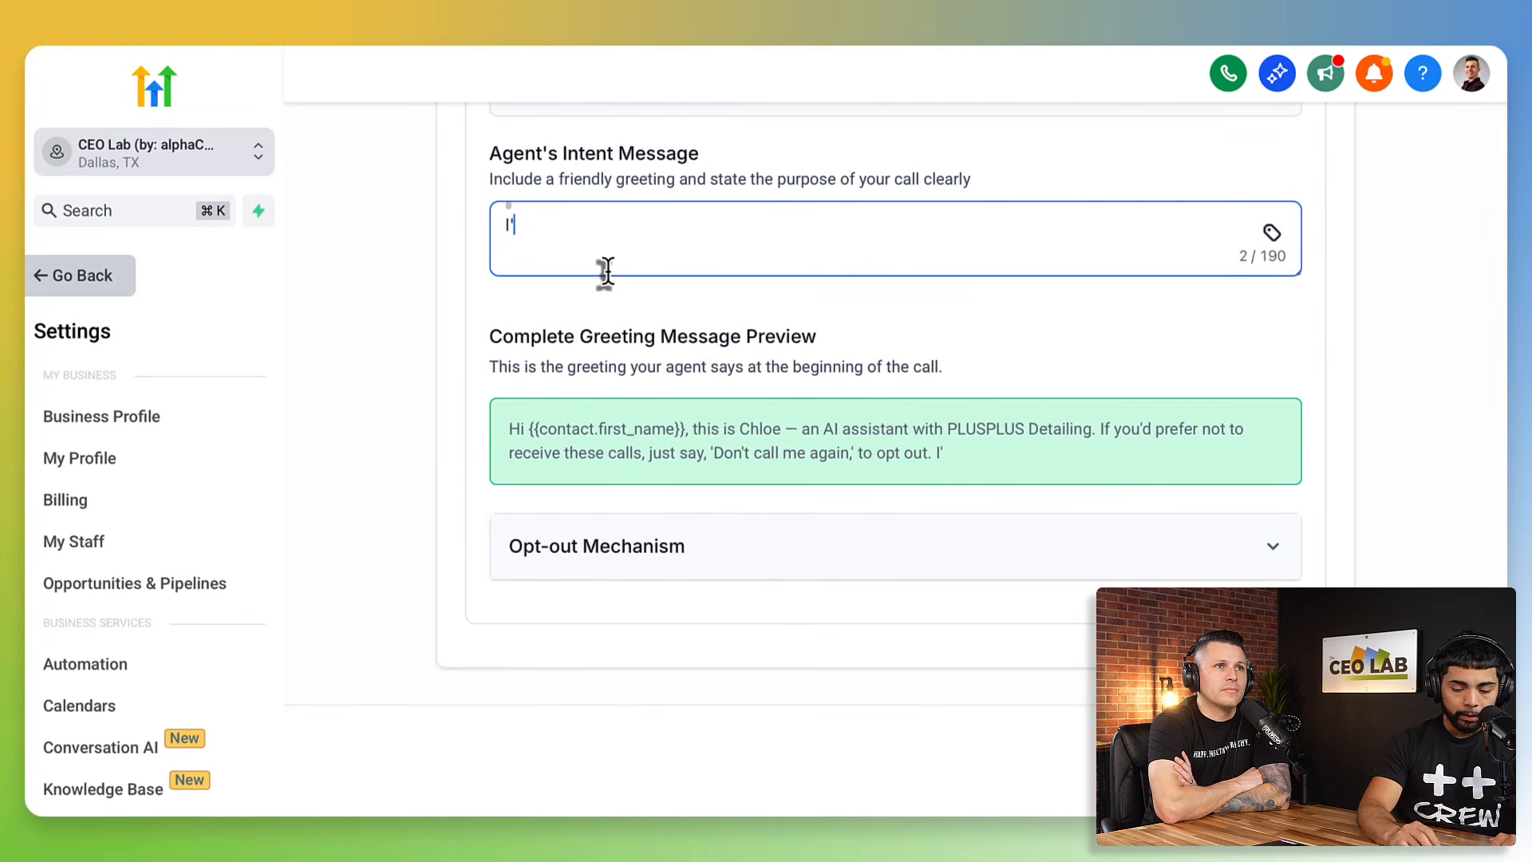
type("m calling be")
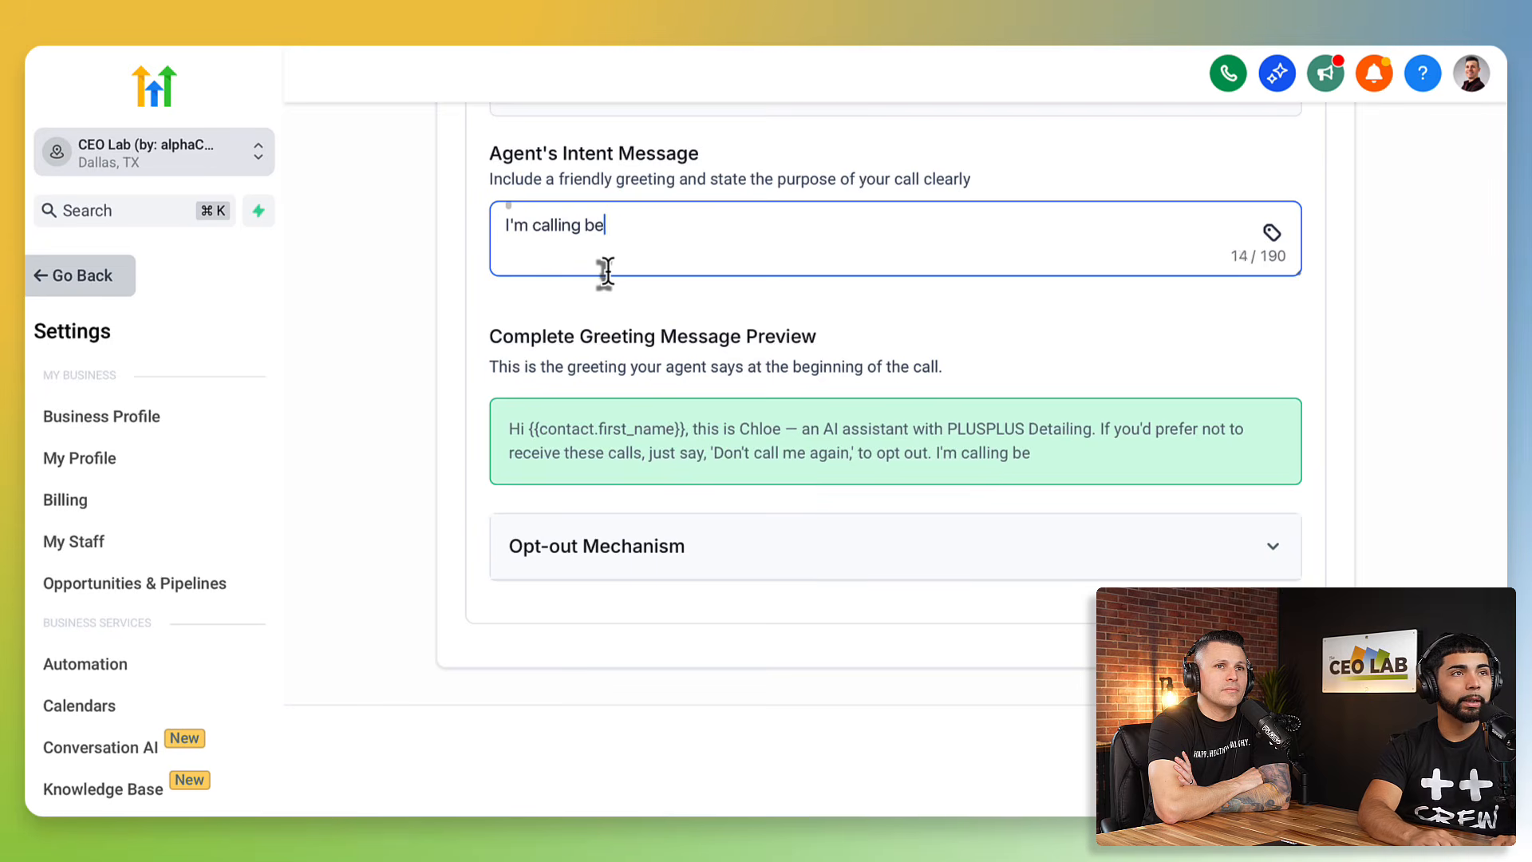
type("cause you ")
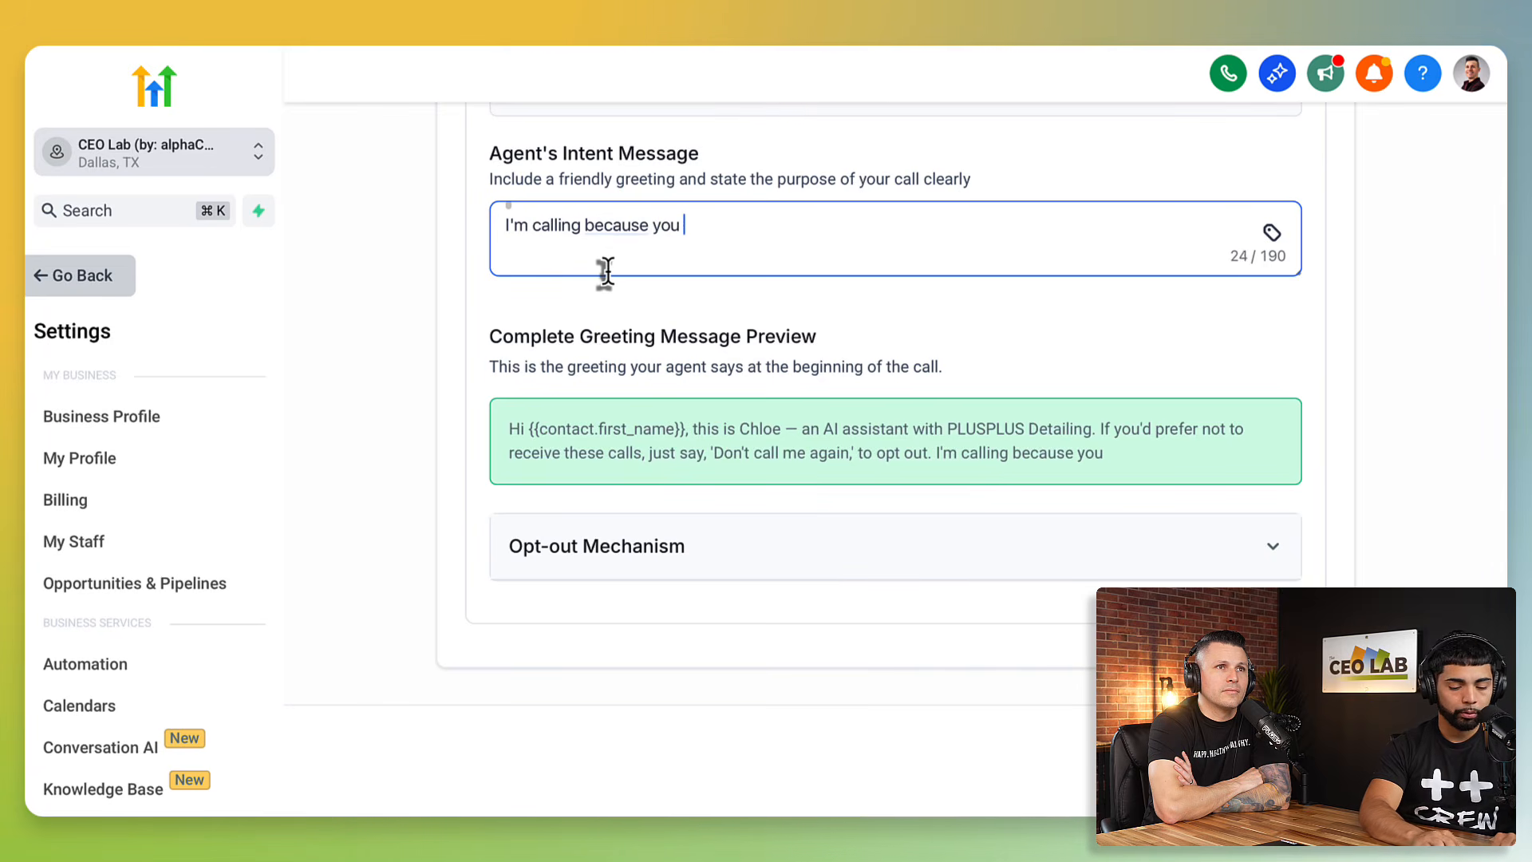
type("requested ")
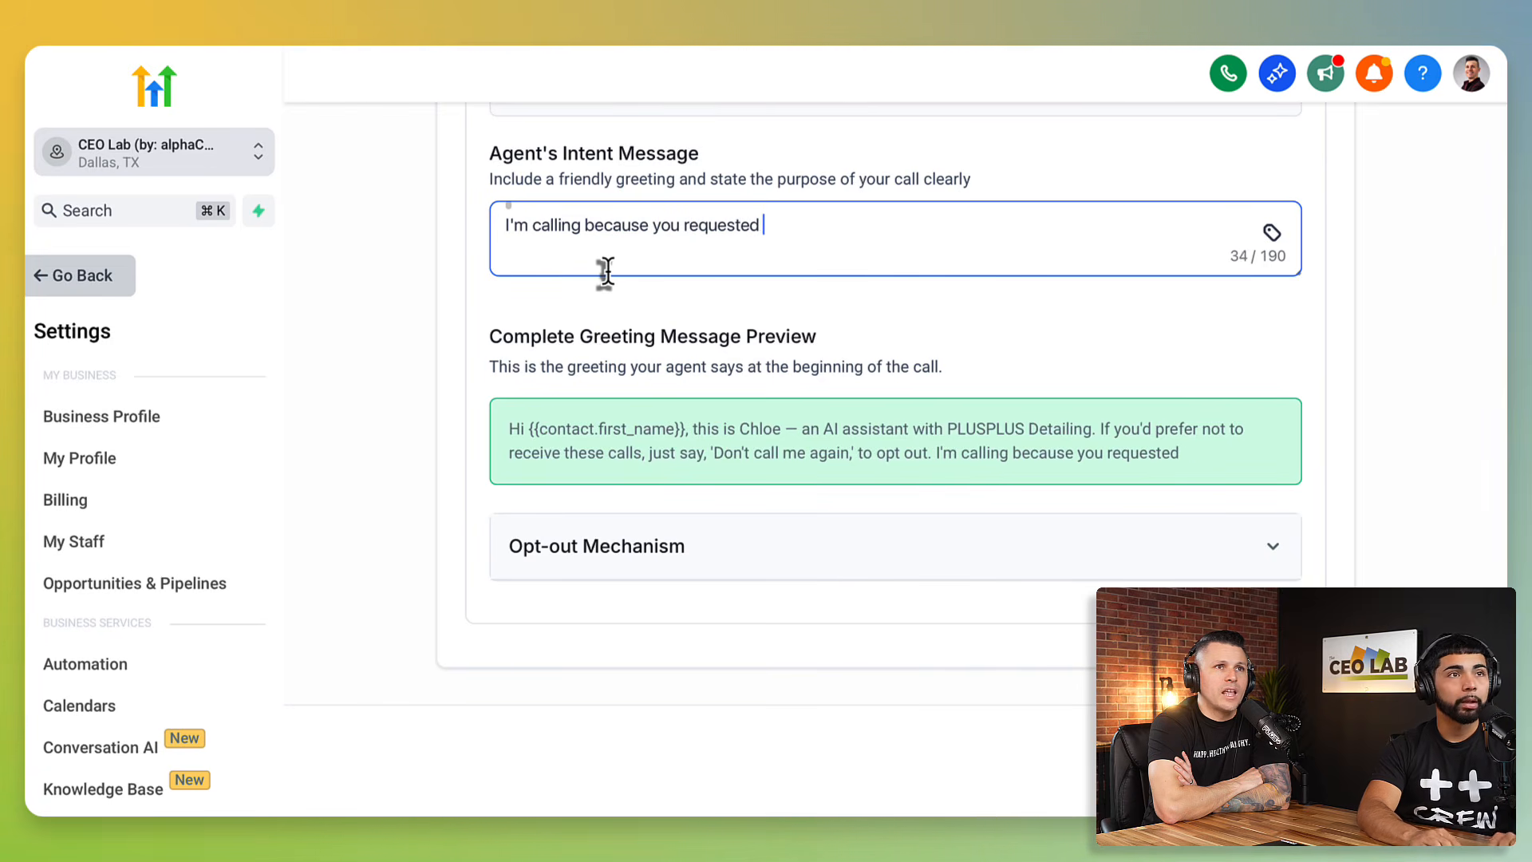
type("more inforand")
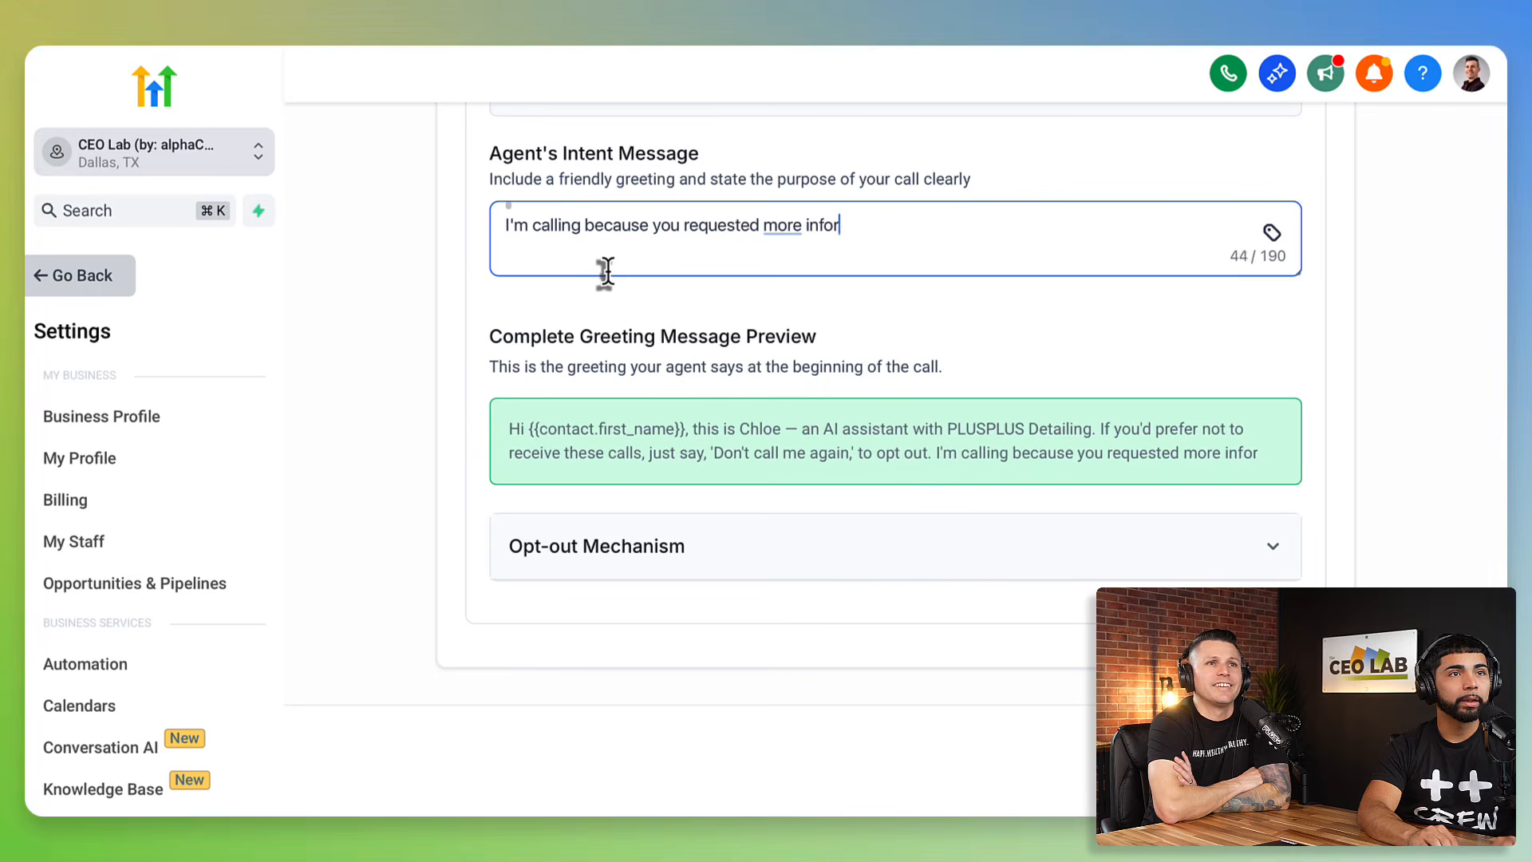
key("BackSpace")
key("BackSpace")
key("BackSpace")
type("mation ")
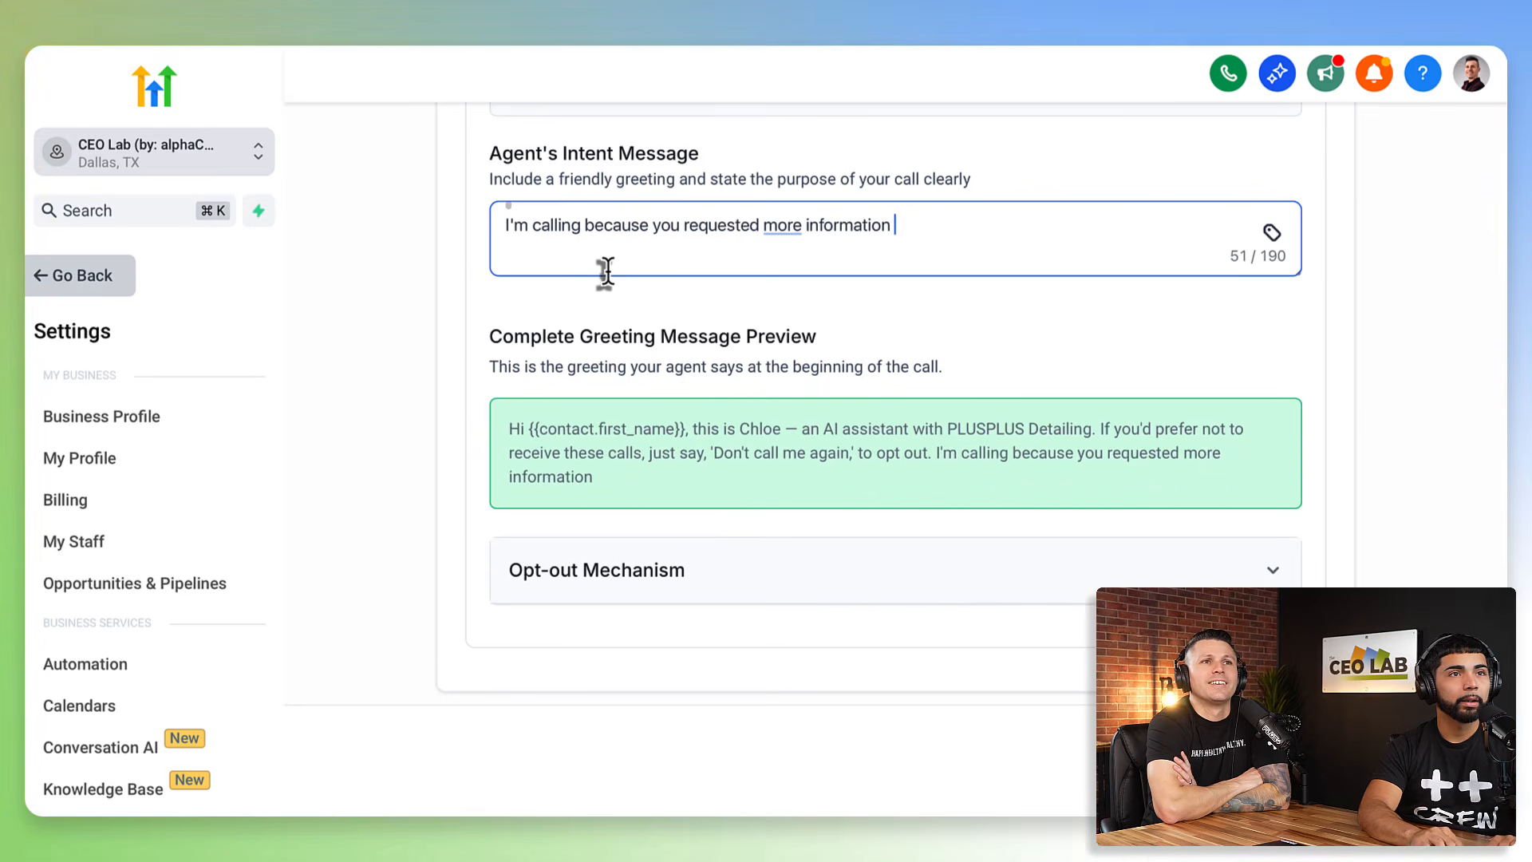
type("about our servies")
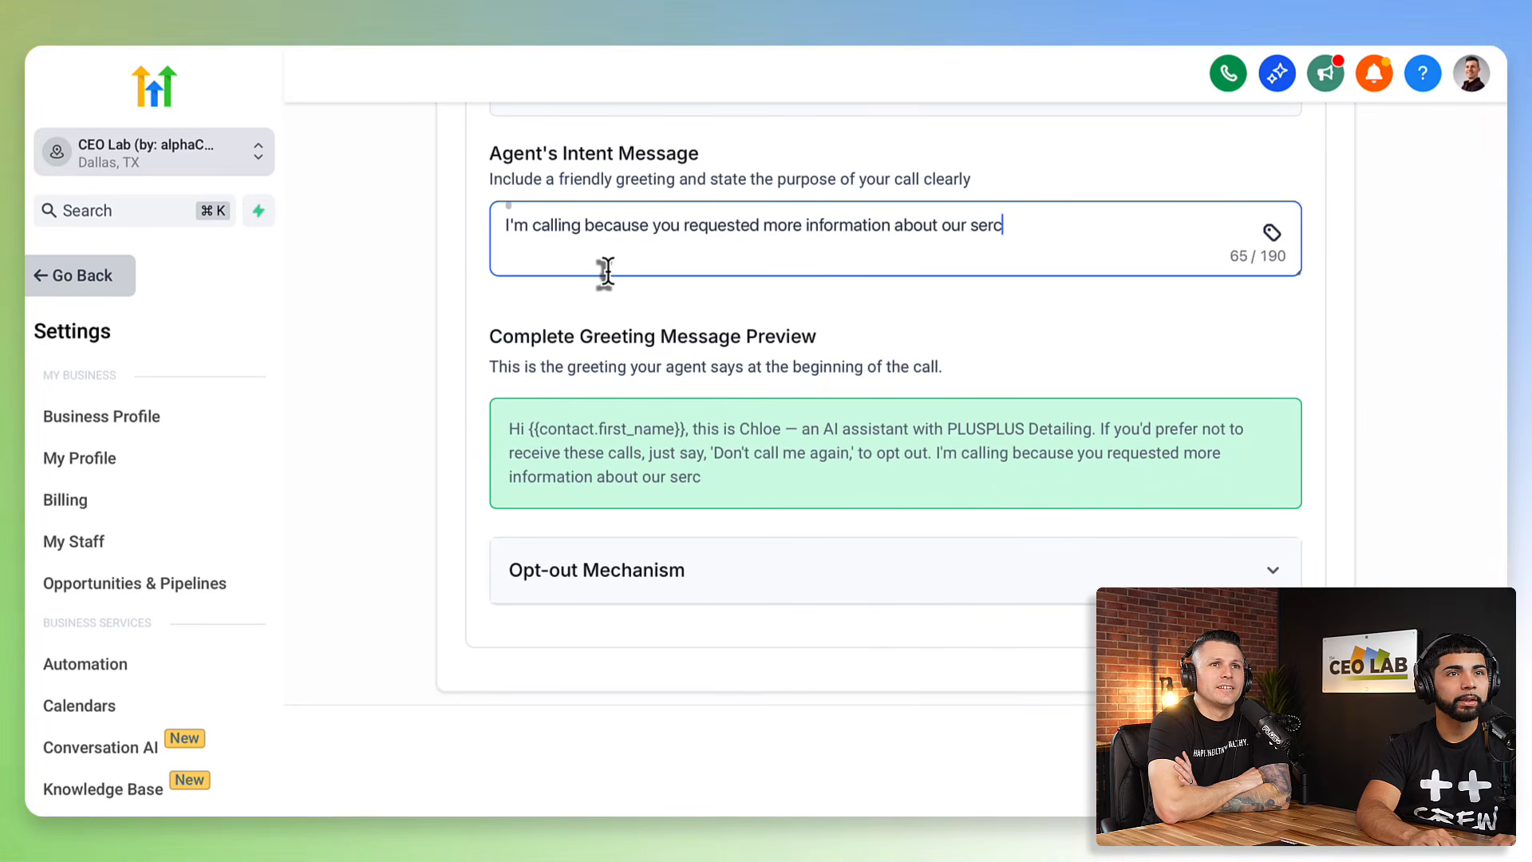
key("BackSpace")
key("BackSpace")
key("BackSpace")
key("BackSpace")
type("vices.")
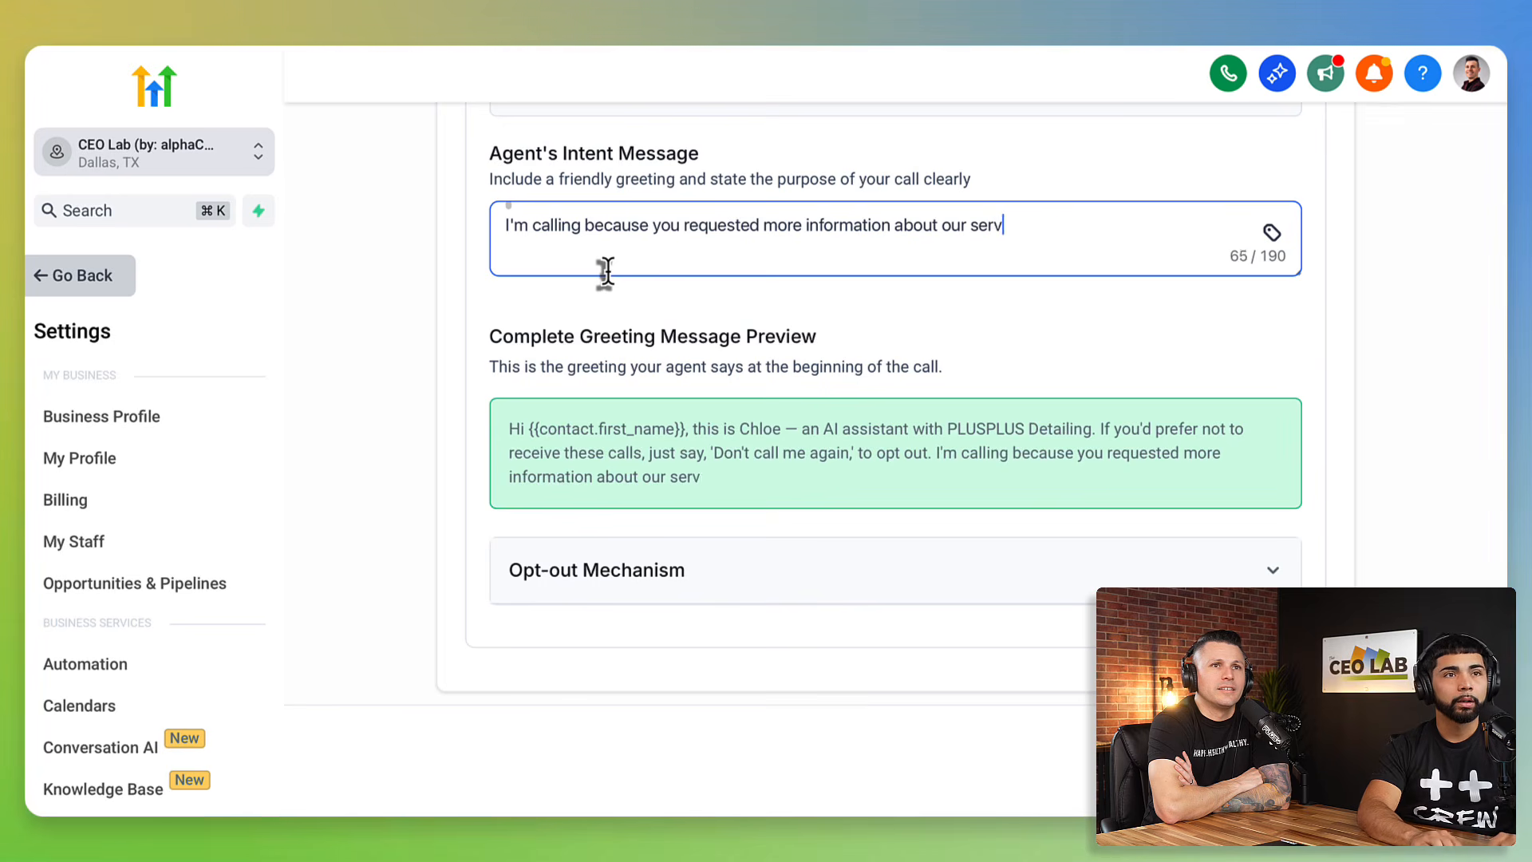
left_click(826, 312)
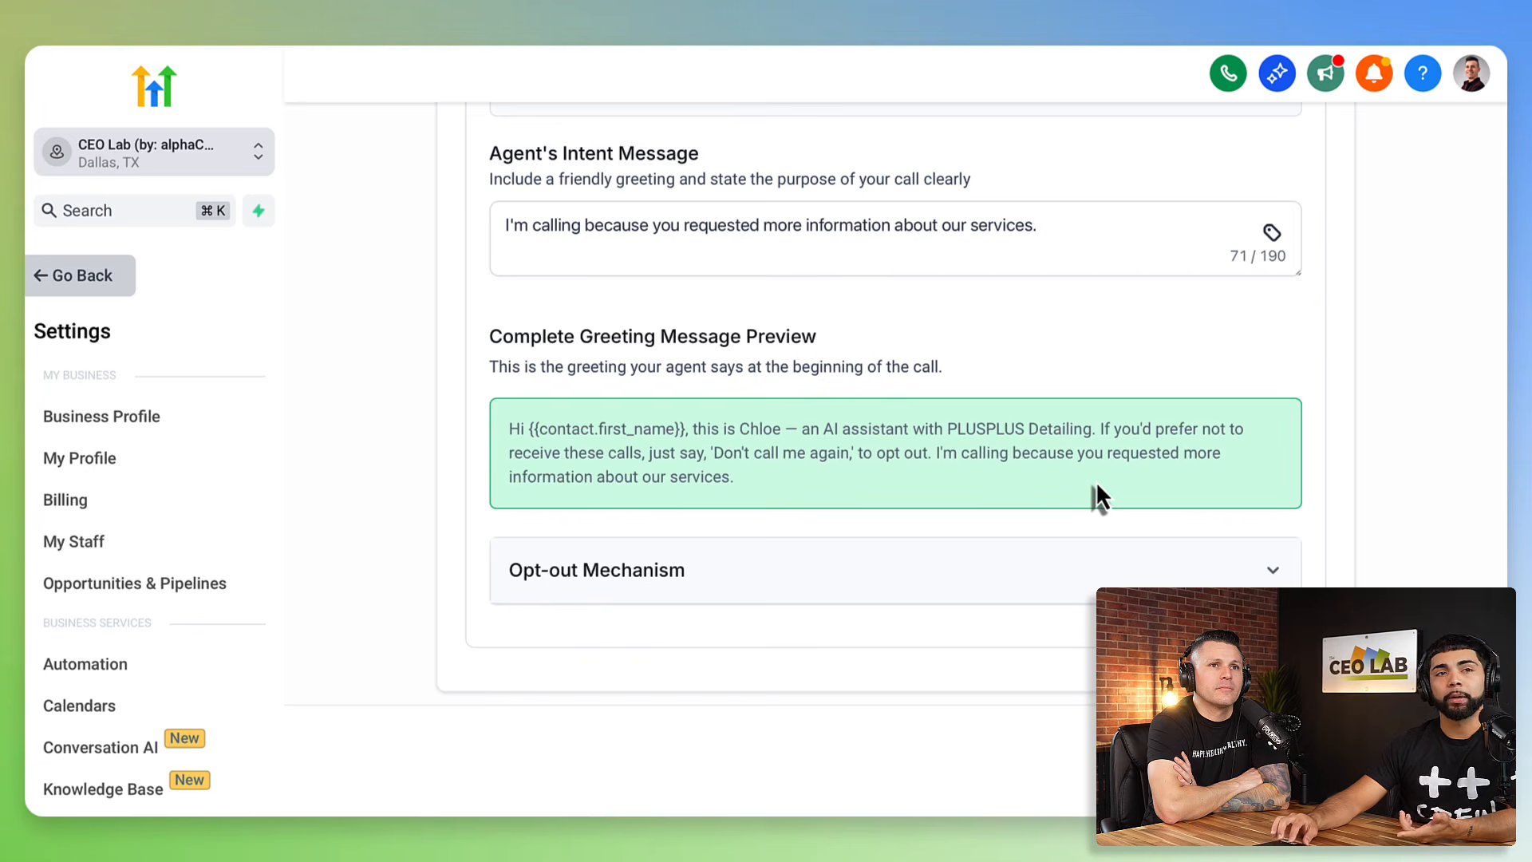
- Expand the Opt-out Mechanism section to see the verbal and additional opt-out options
scroll(1096, 487, "up", 5)
scroll(1095, 486, "down", 2)
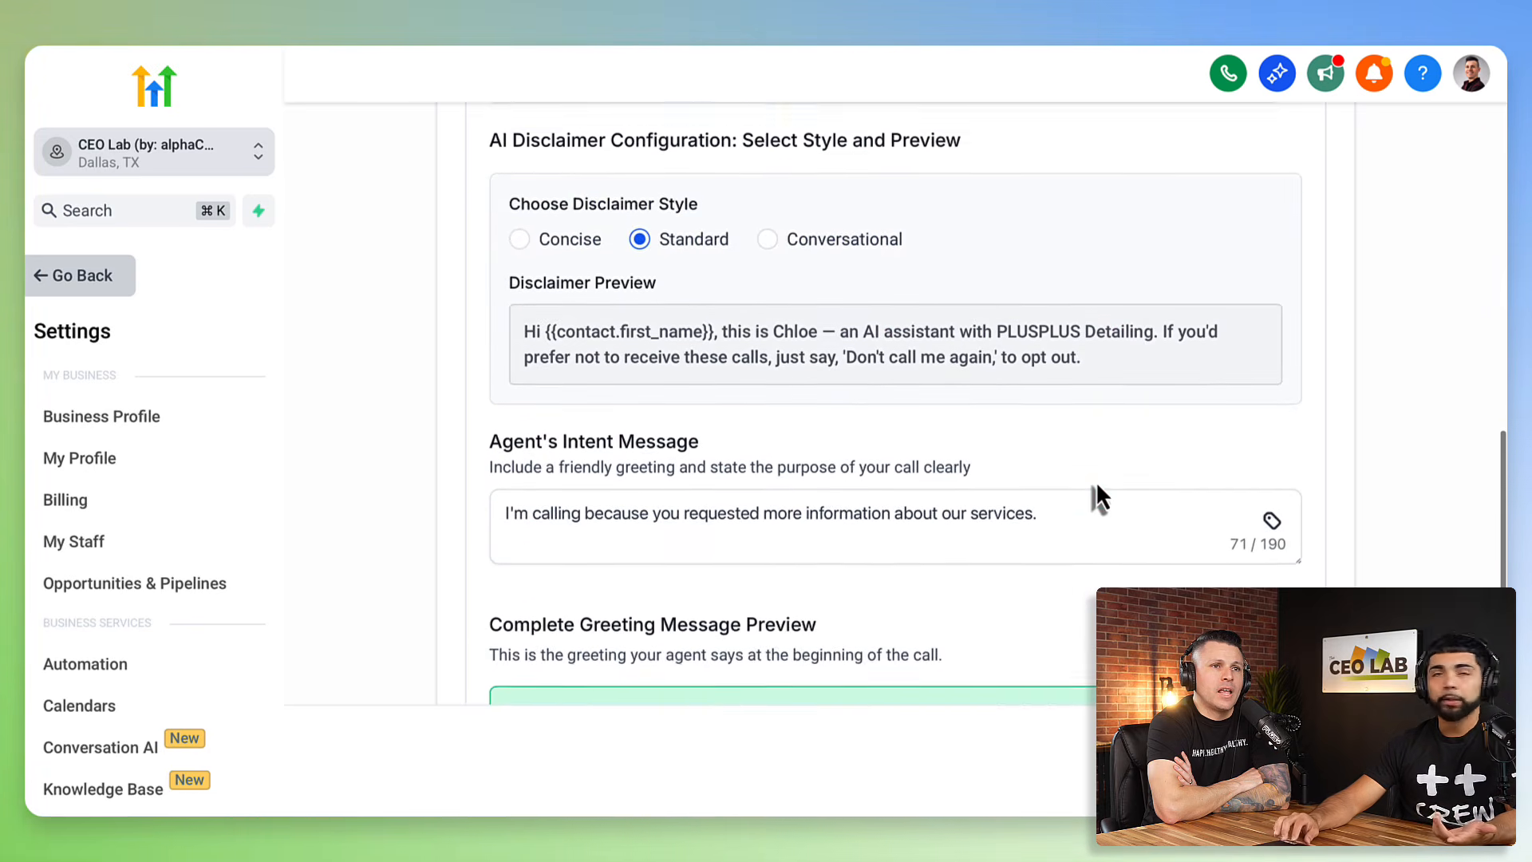
scroll(1095, 483, "down", 2)
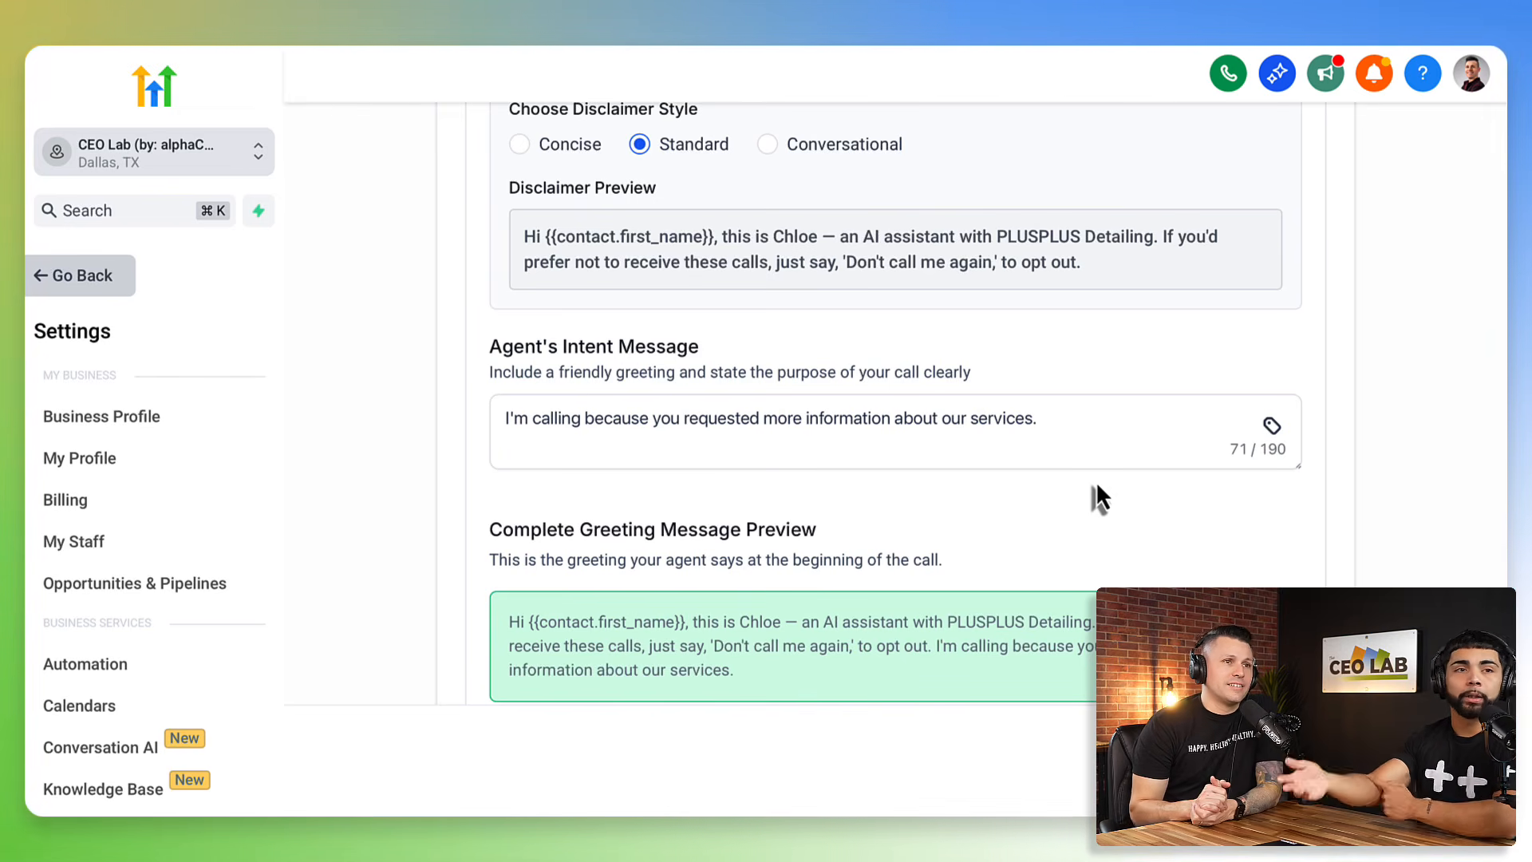
scroll(1098, 496, "down", 3)
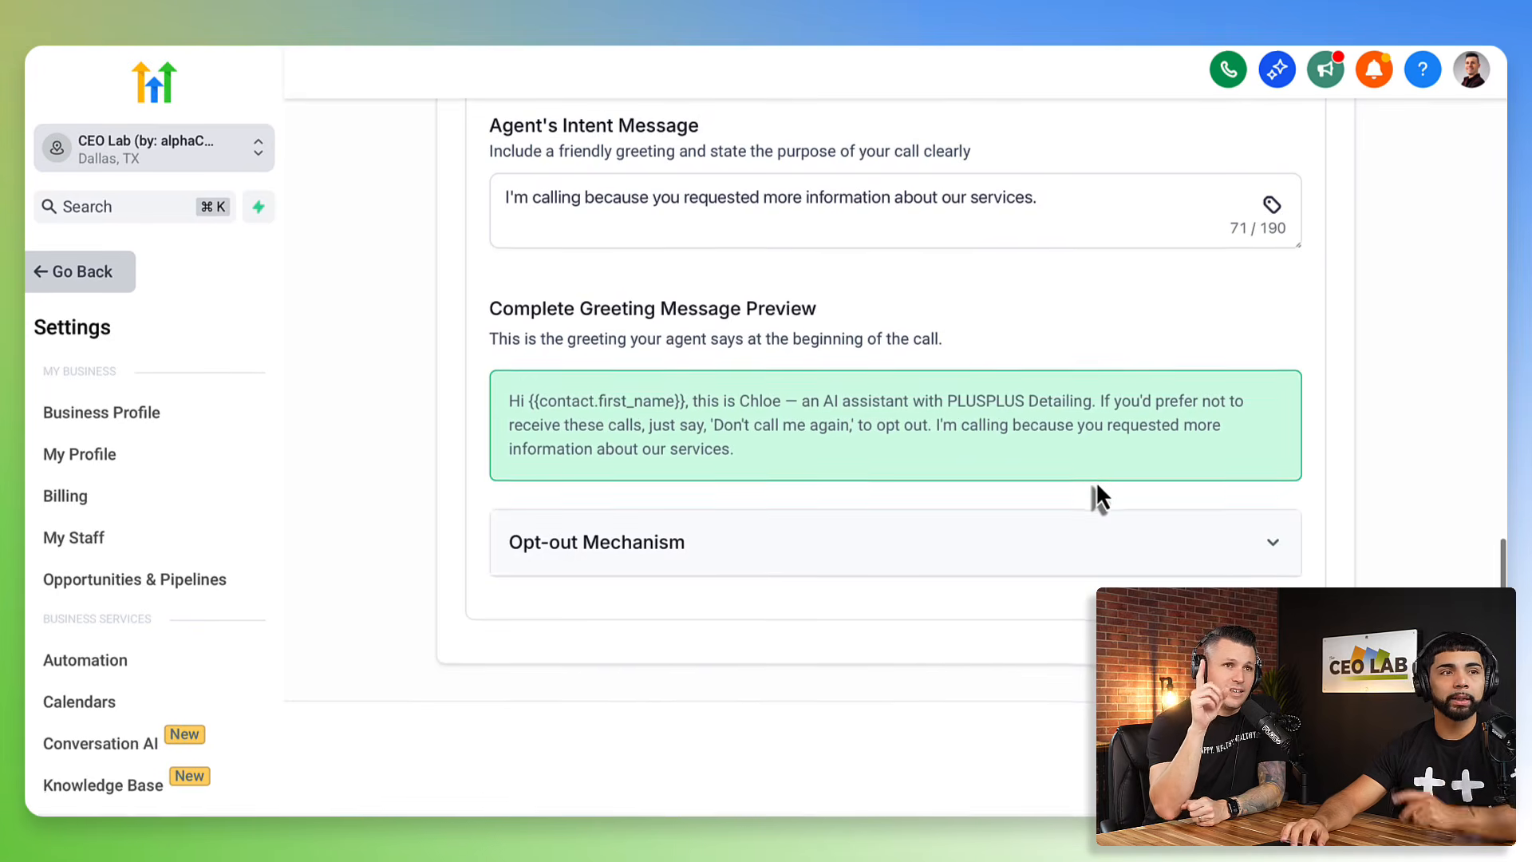
left_click(1057, 558)
scroll(1027, 558, "down", 4)
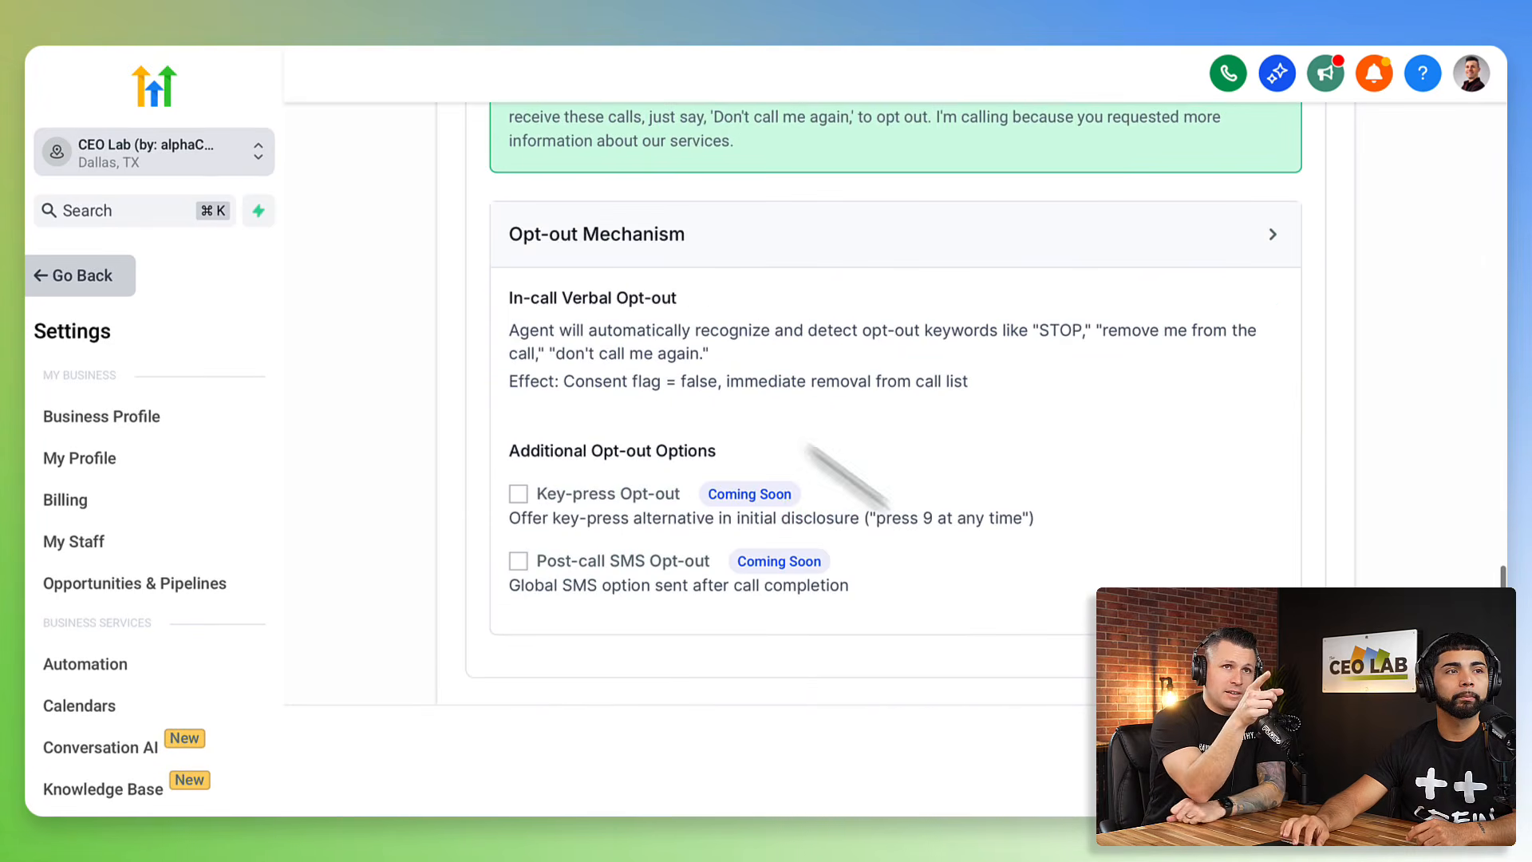
scroll(591, 434, "up", 10)
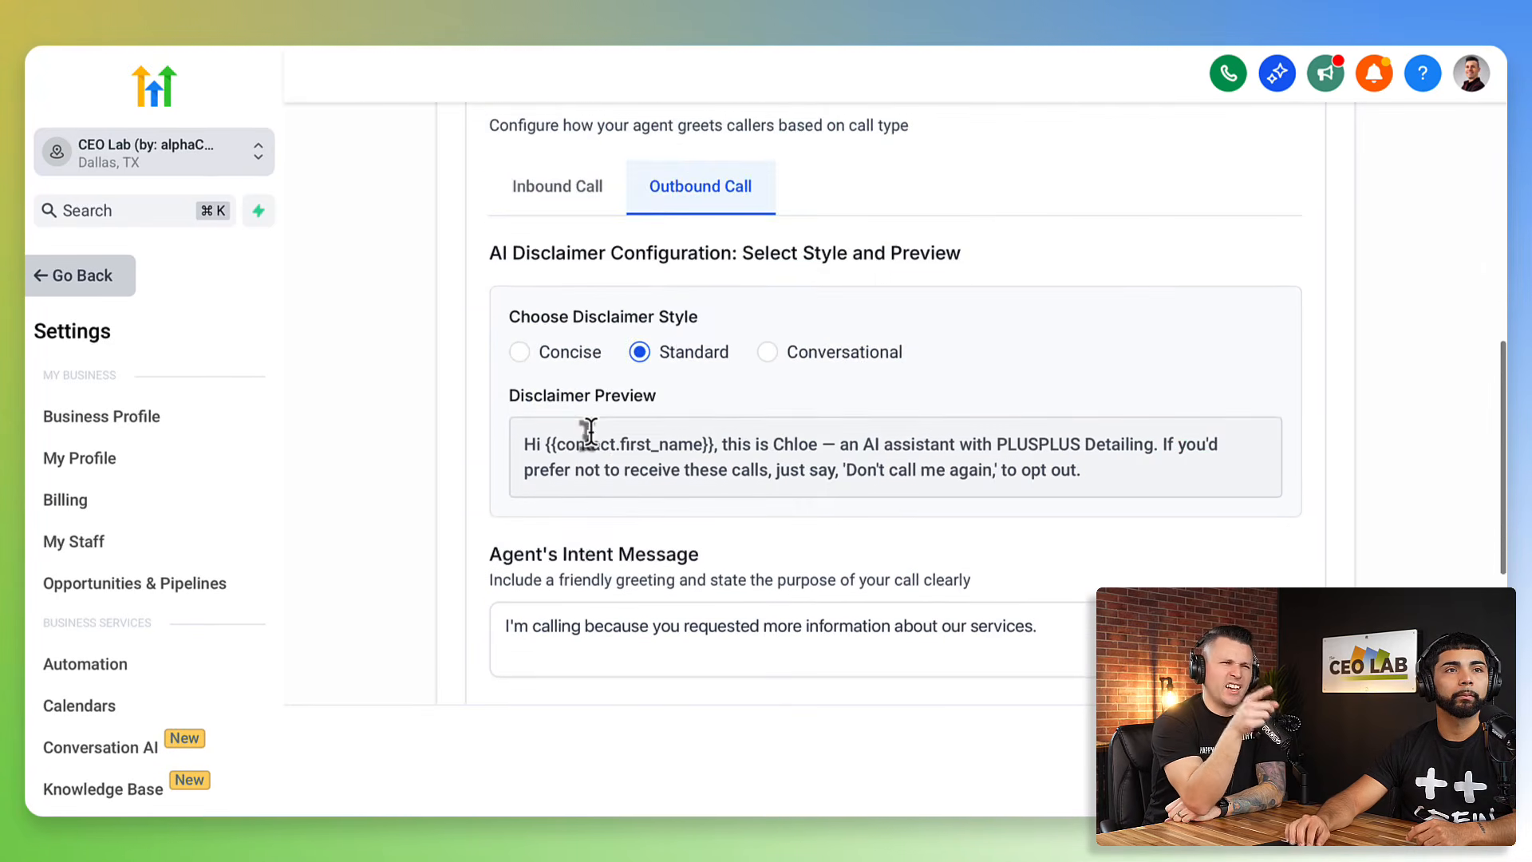
scroll(591, 432, "down", 1)
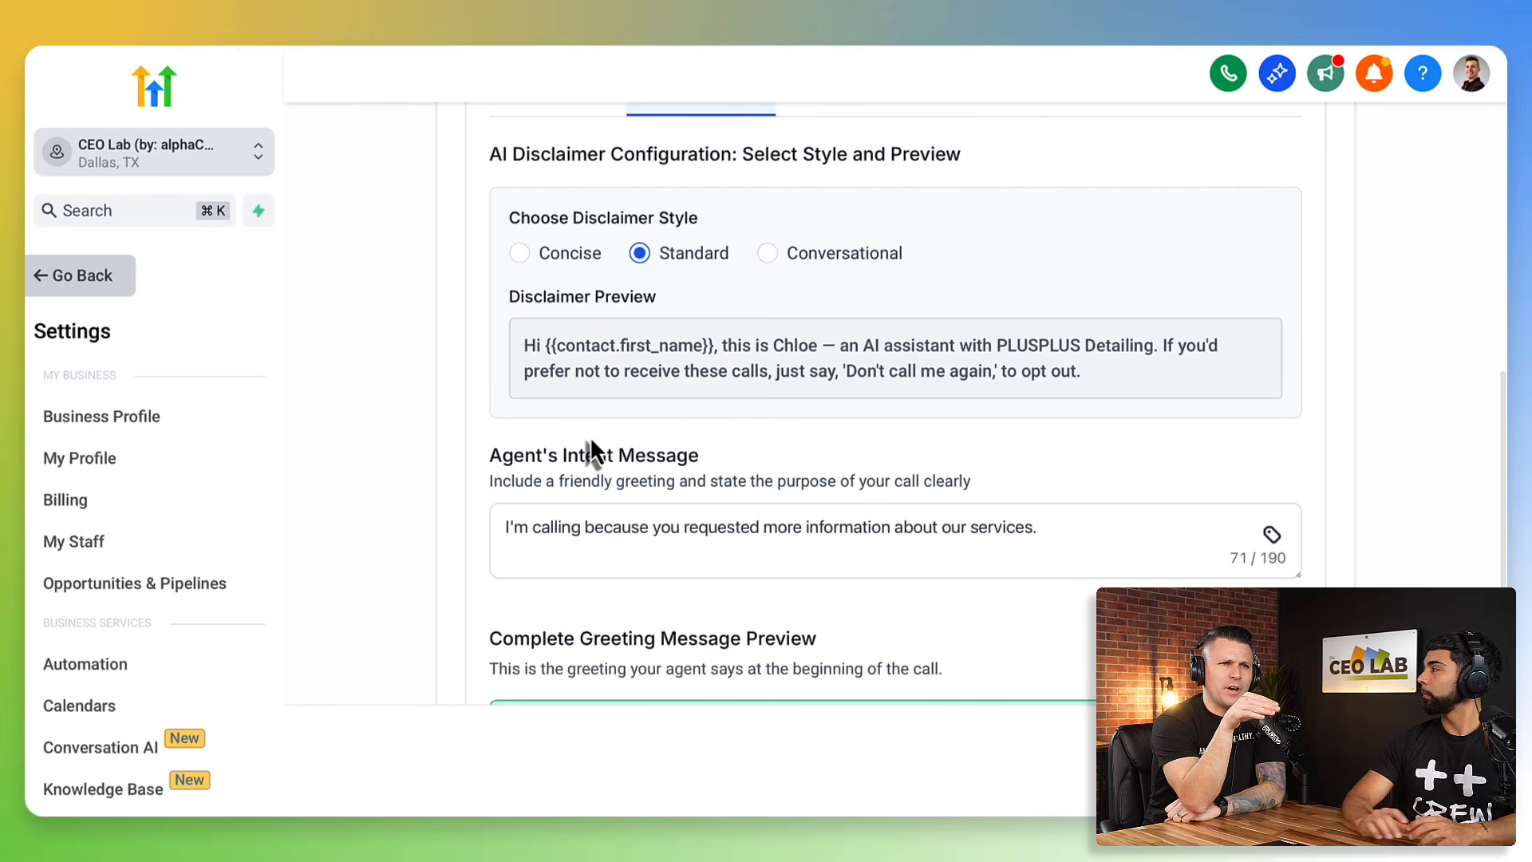
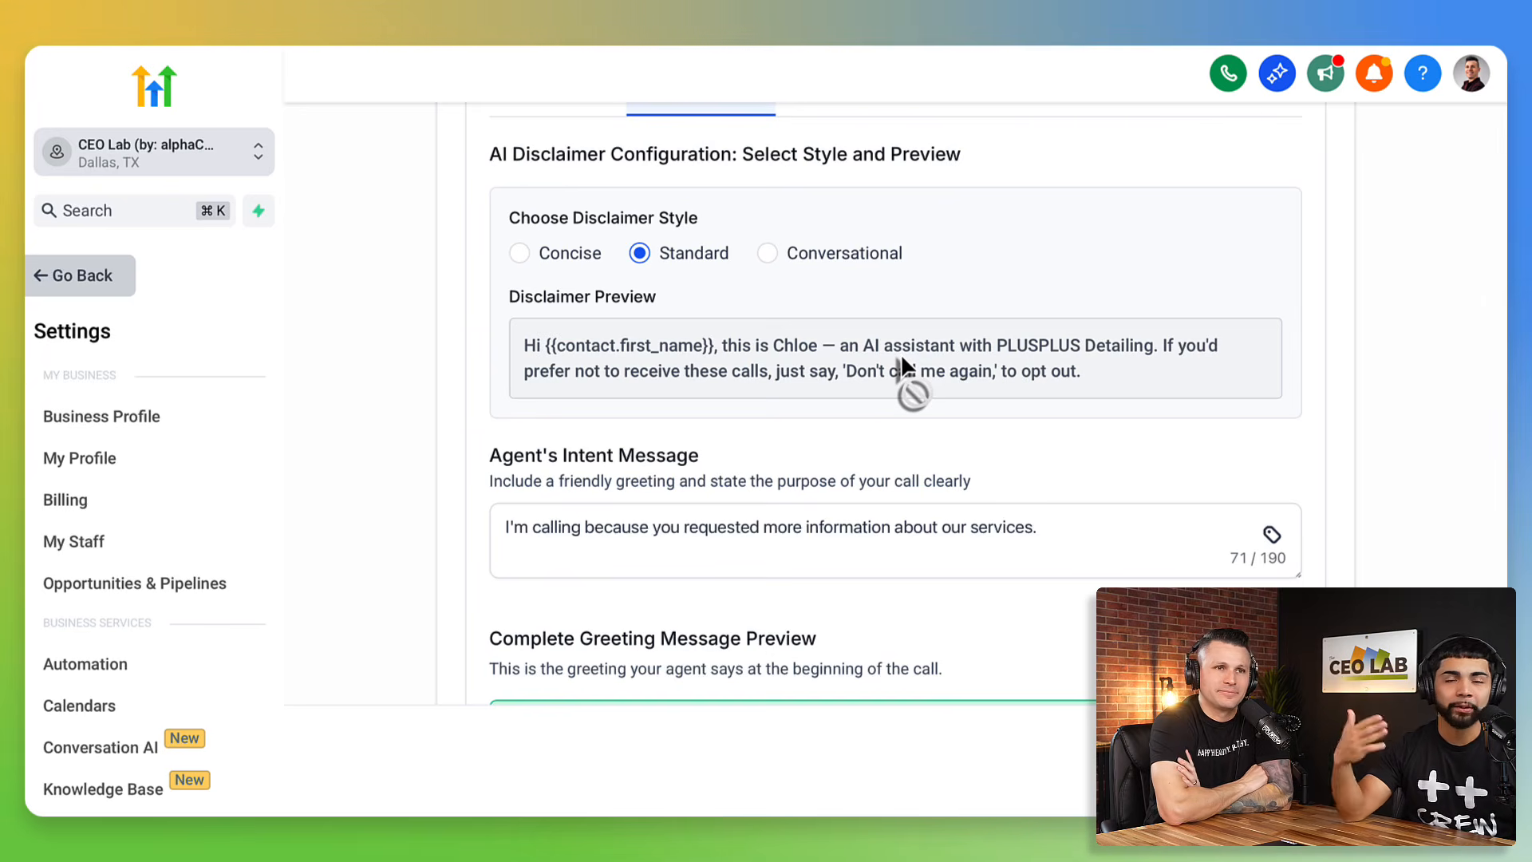
- Review the greeting and Opt-out Mechanism settings
scroll(773, 459, "down", 3)
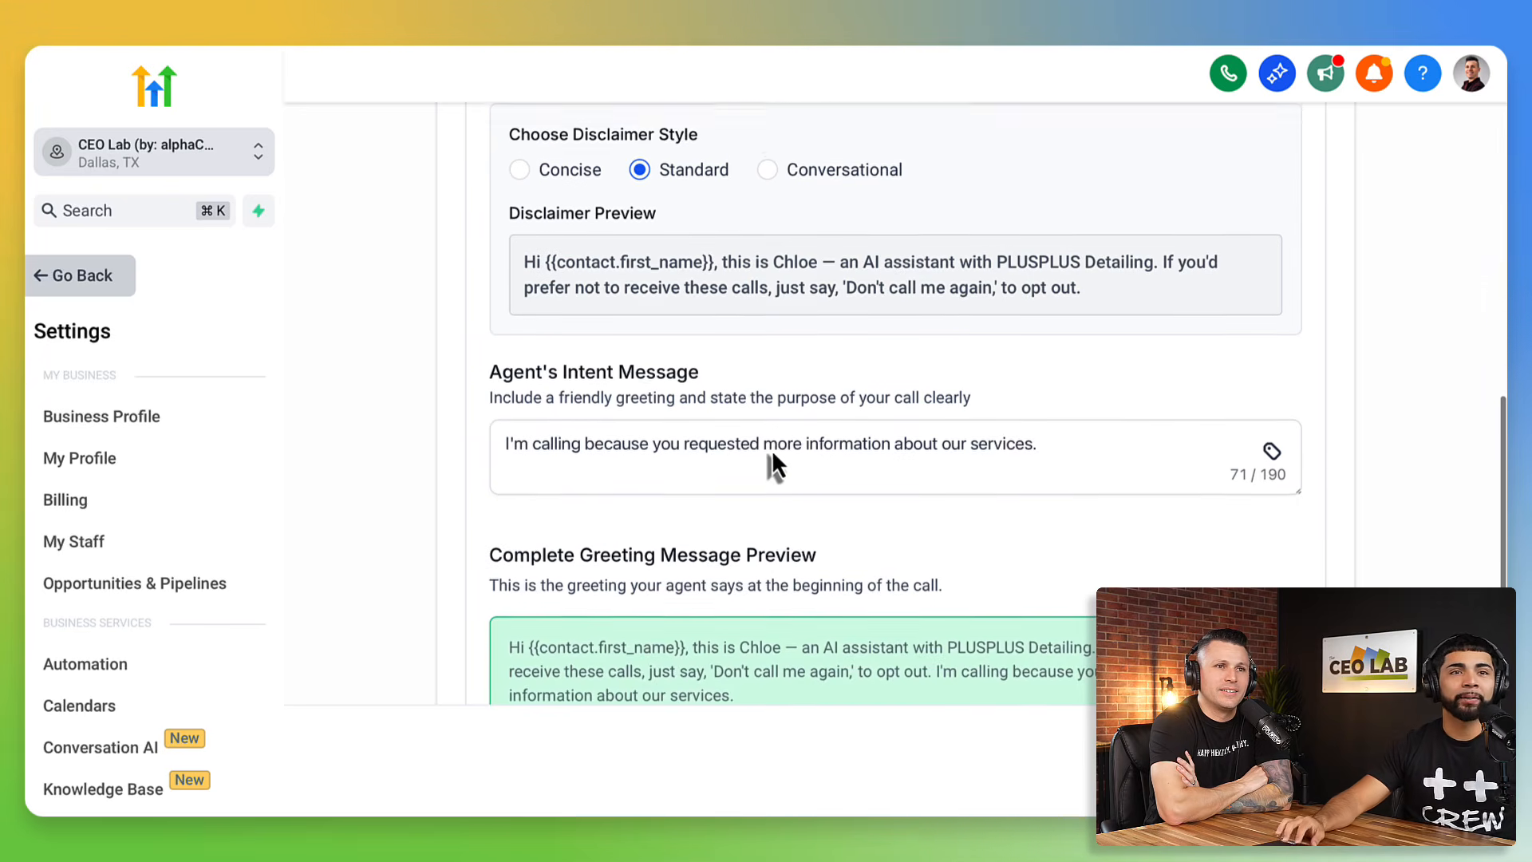
scroll(772, 459, "down", 3)
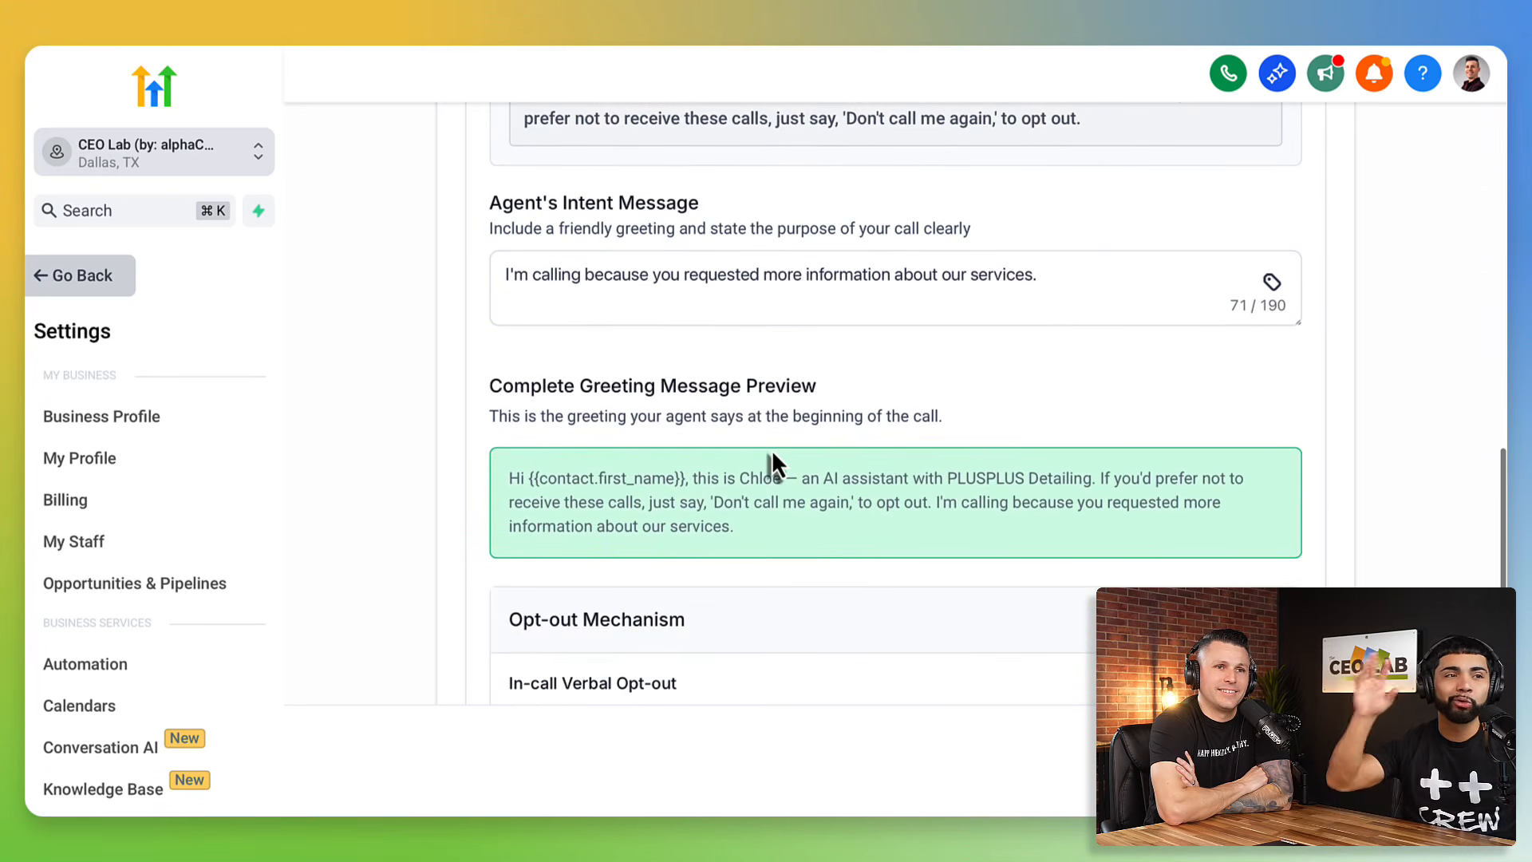
scroll(772, 458, "down", 2)
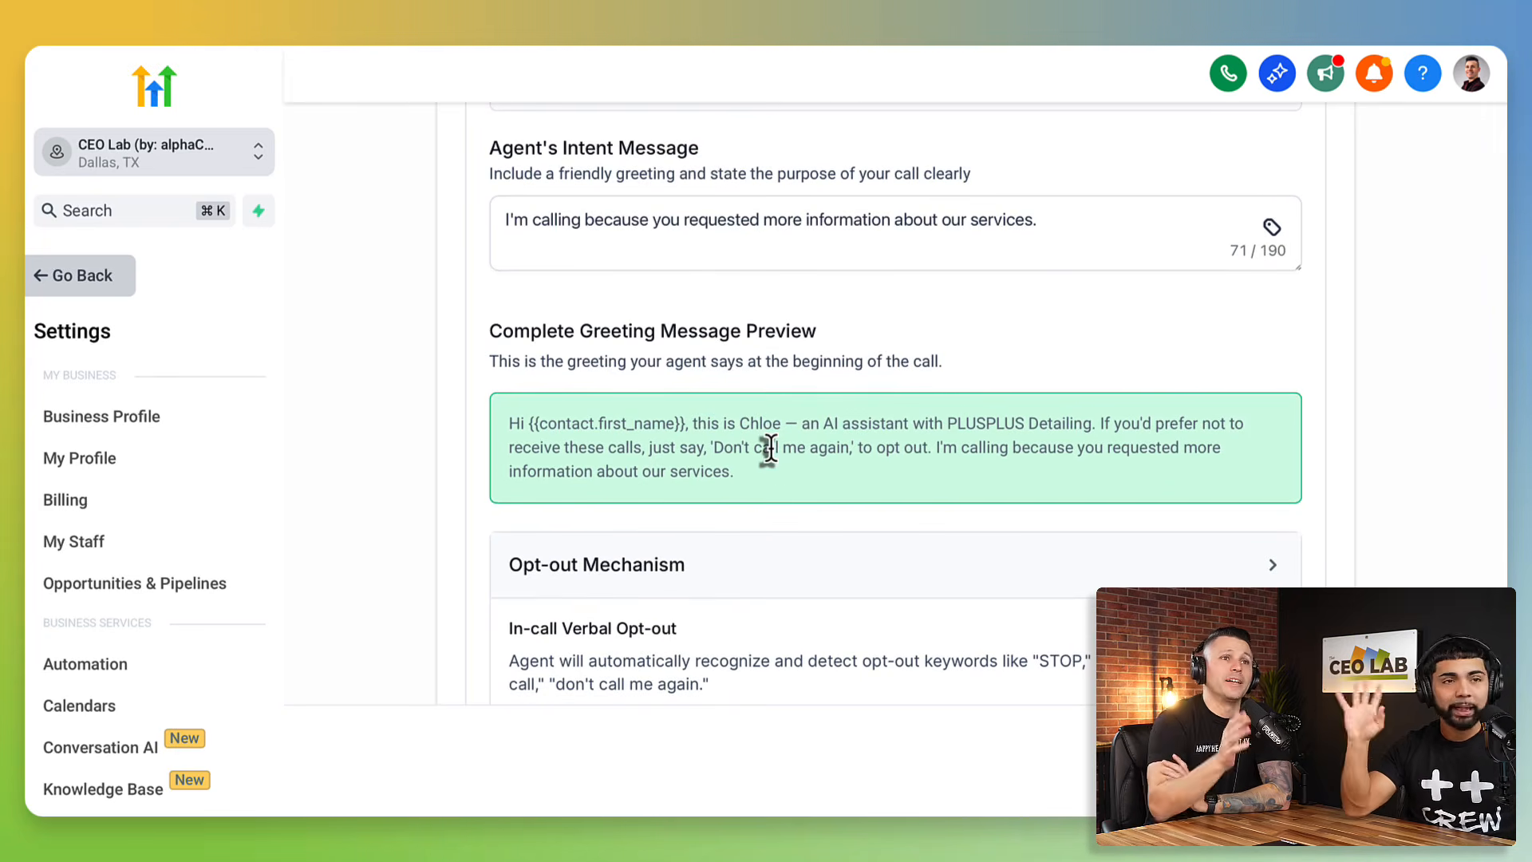
scroll(684, 531, "up", 3)
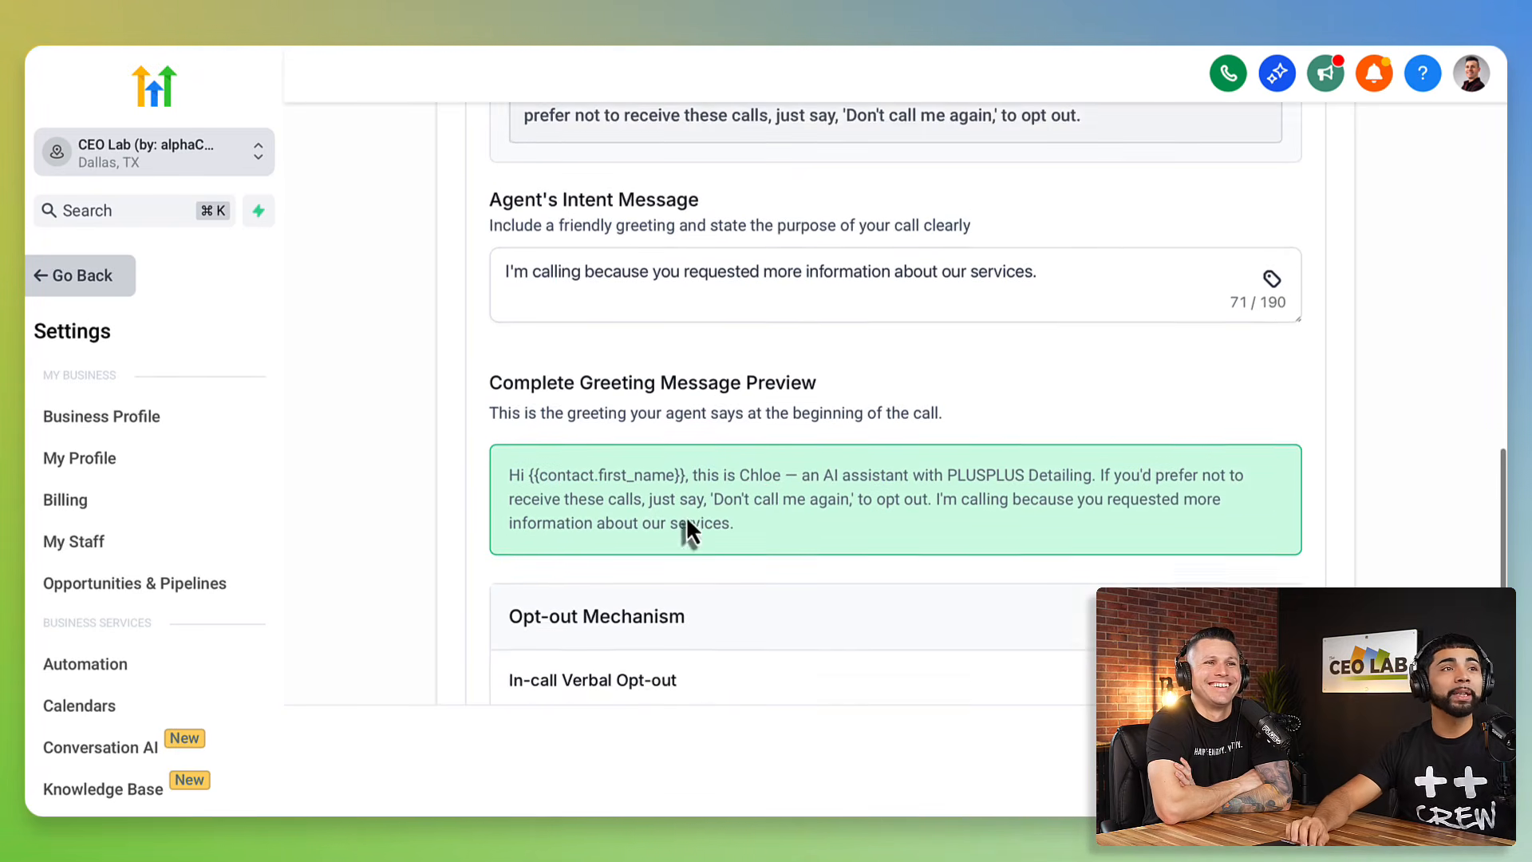
scroll(686, 527, "up", 1)
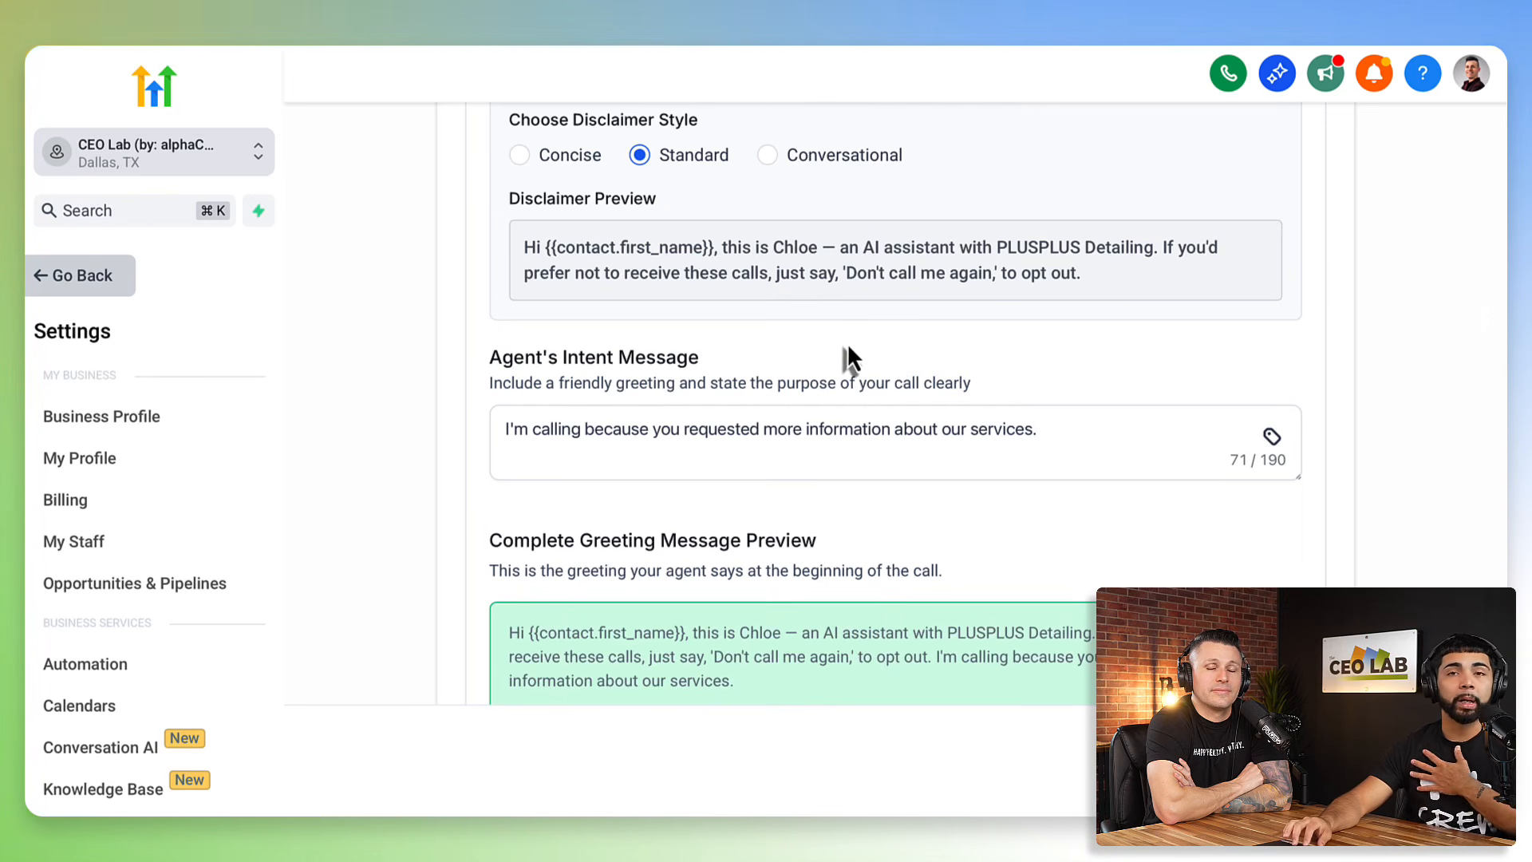
scroll(893, 458, "down", 5)
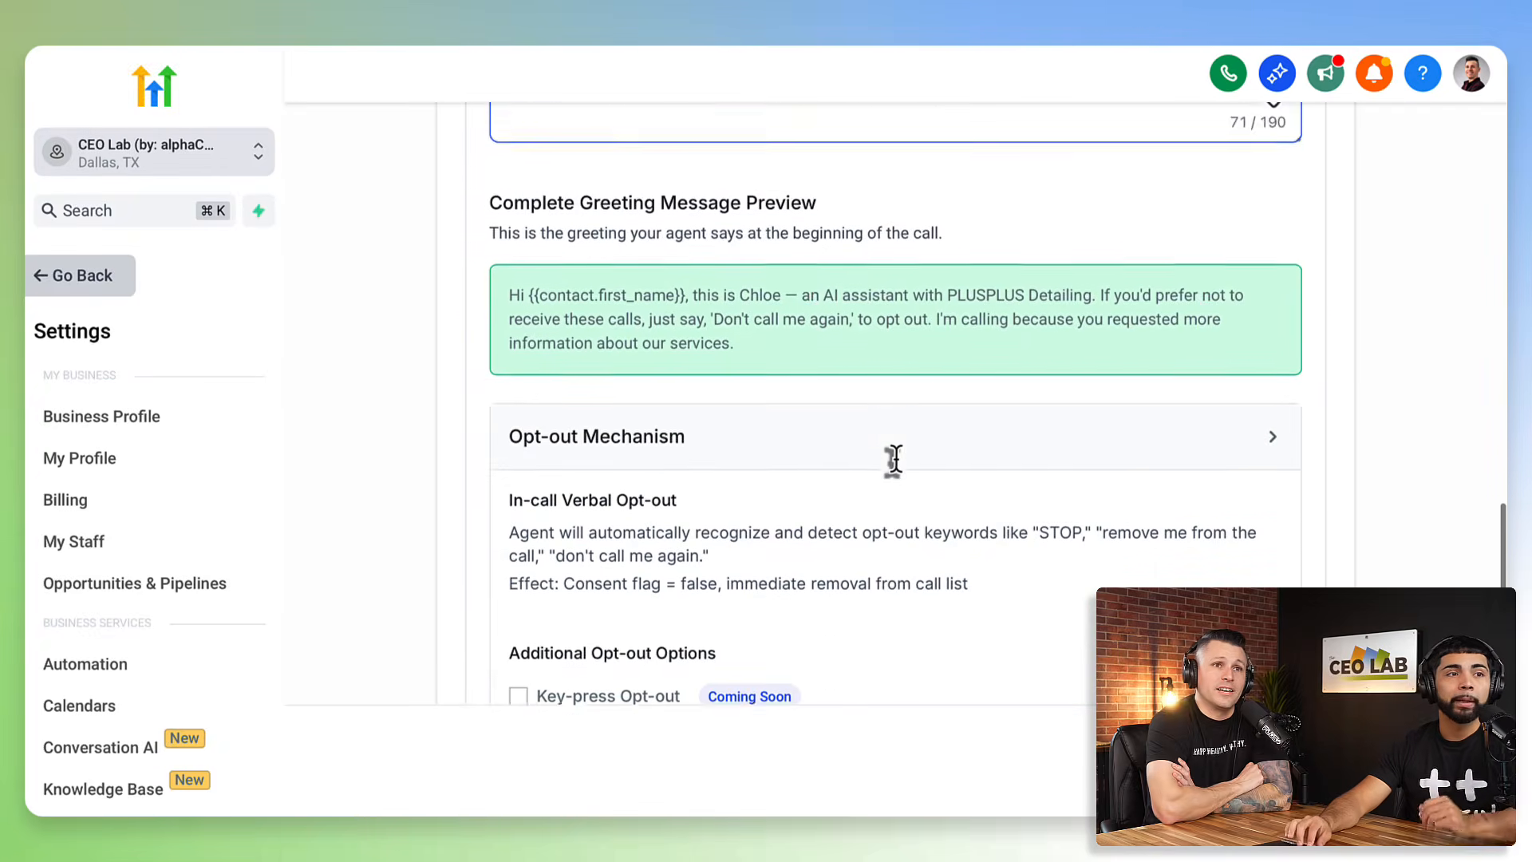
scroll(895, 459, "down", 1)
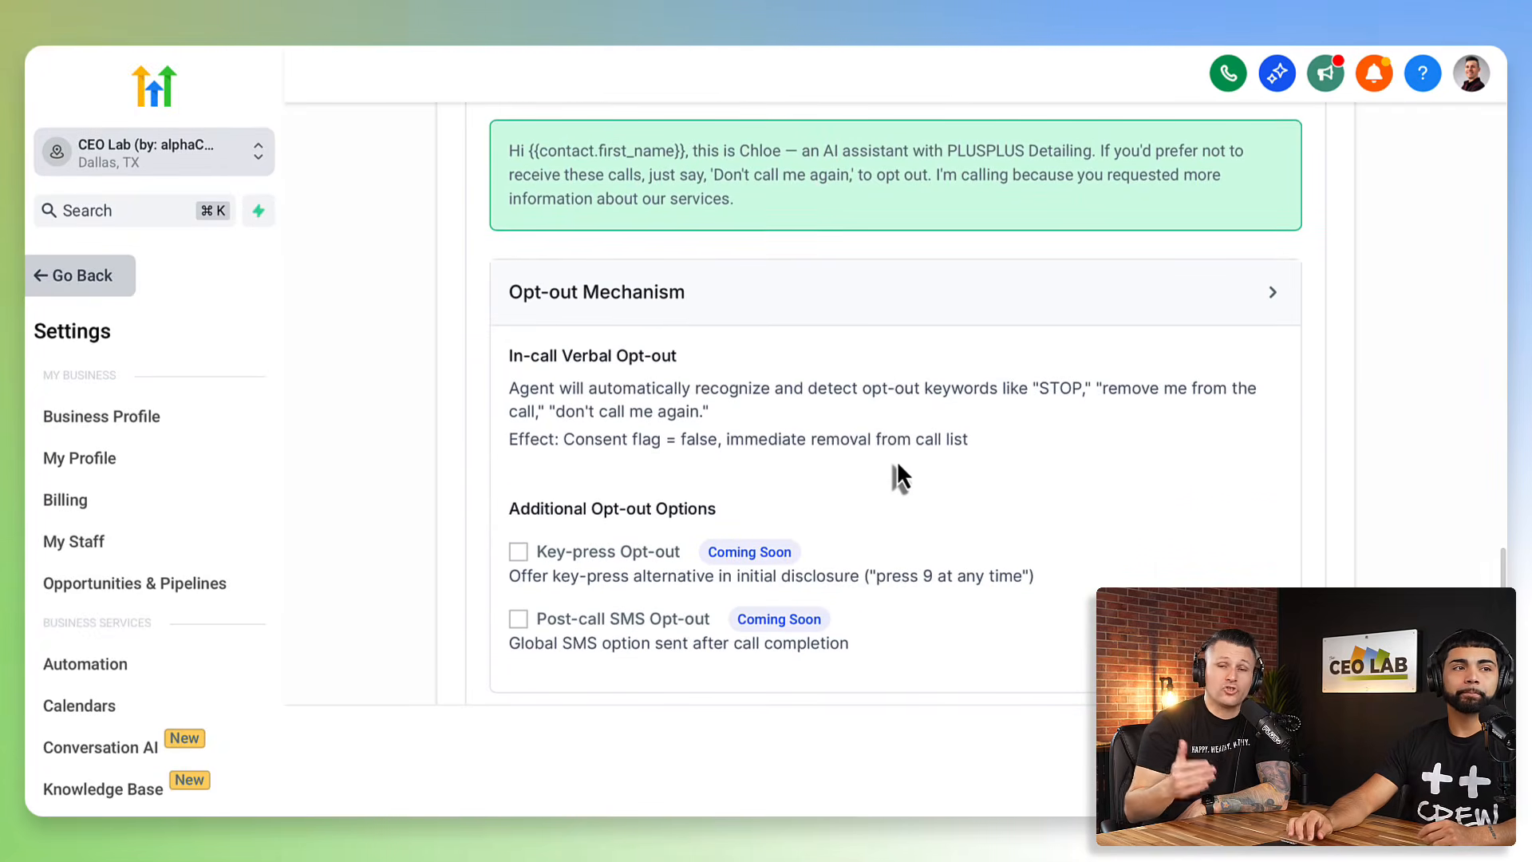
scroll(896, 467, "down", 1)
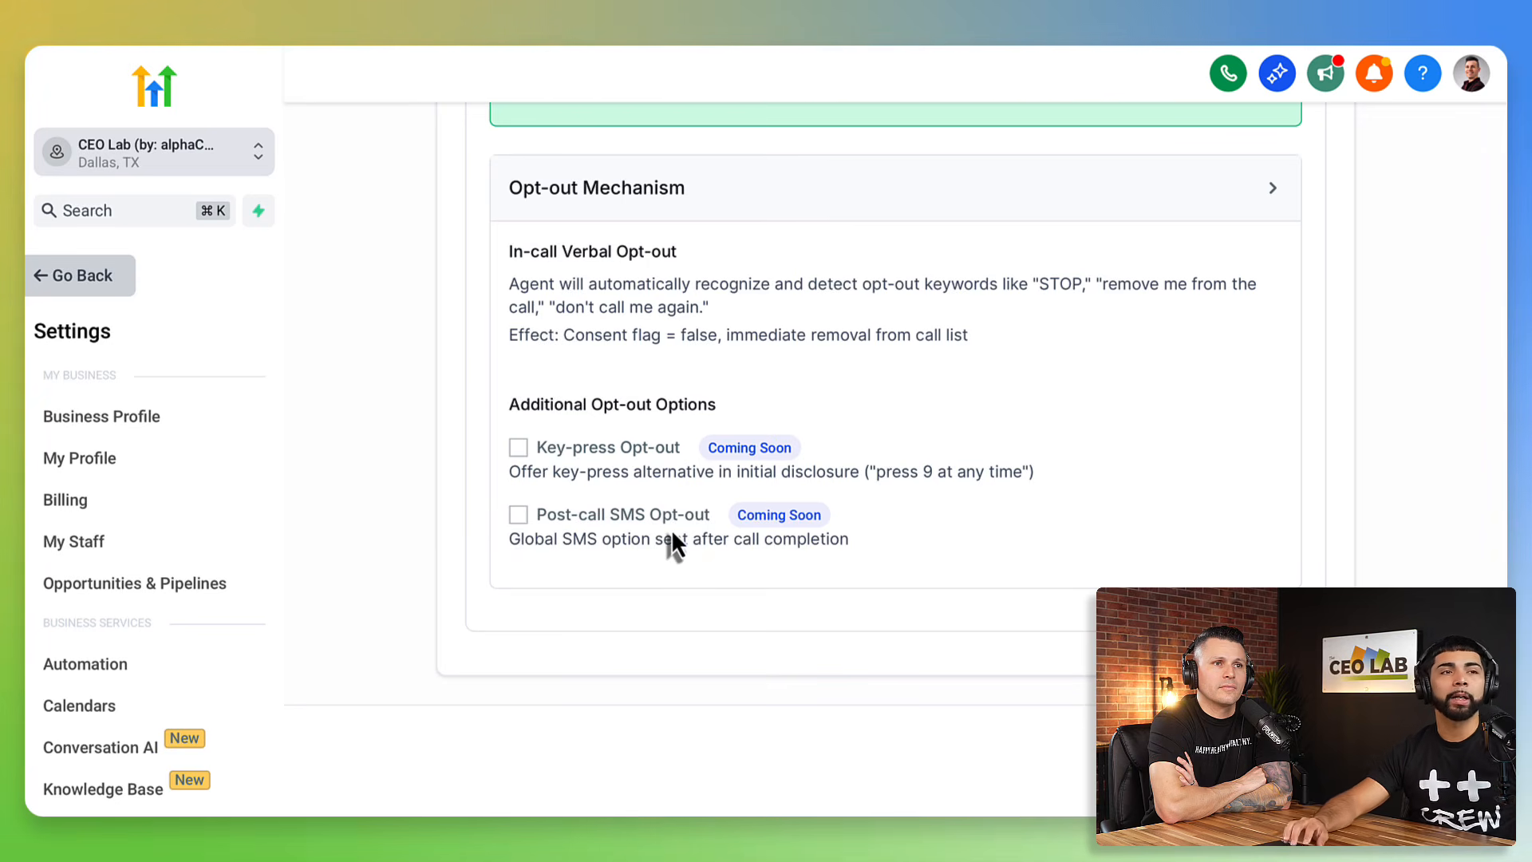
scroll(672, 528, "up", 4)
scroll(671, 528, "down", 4)
scroll(672, 529, "up", 5)
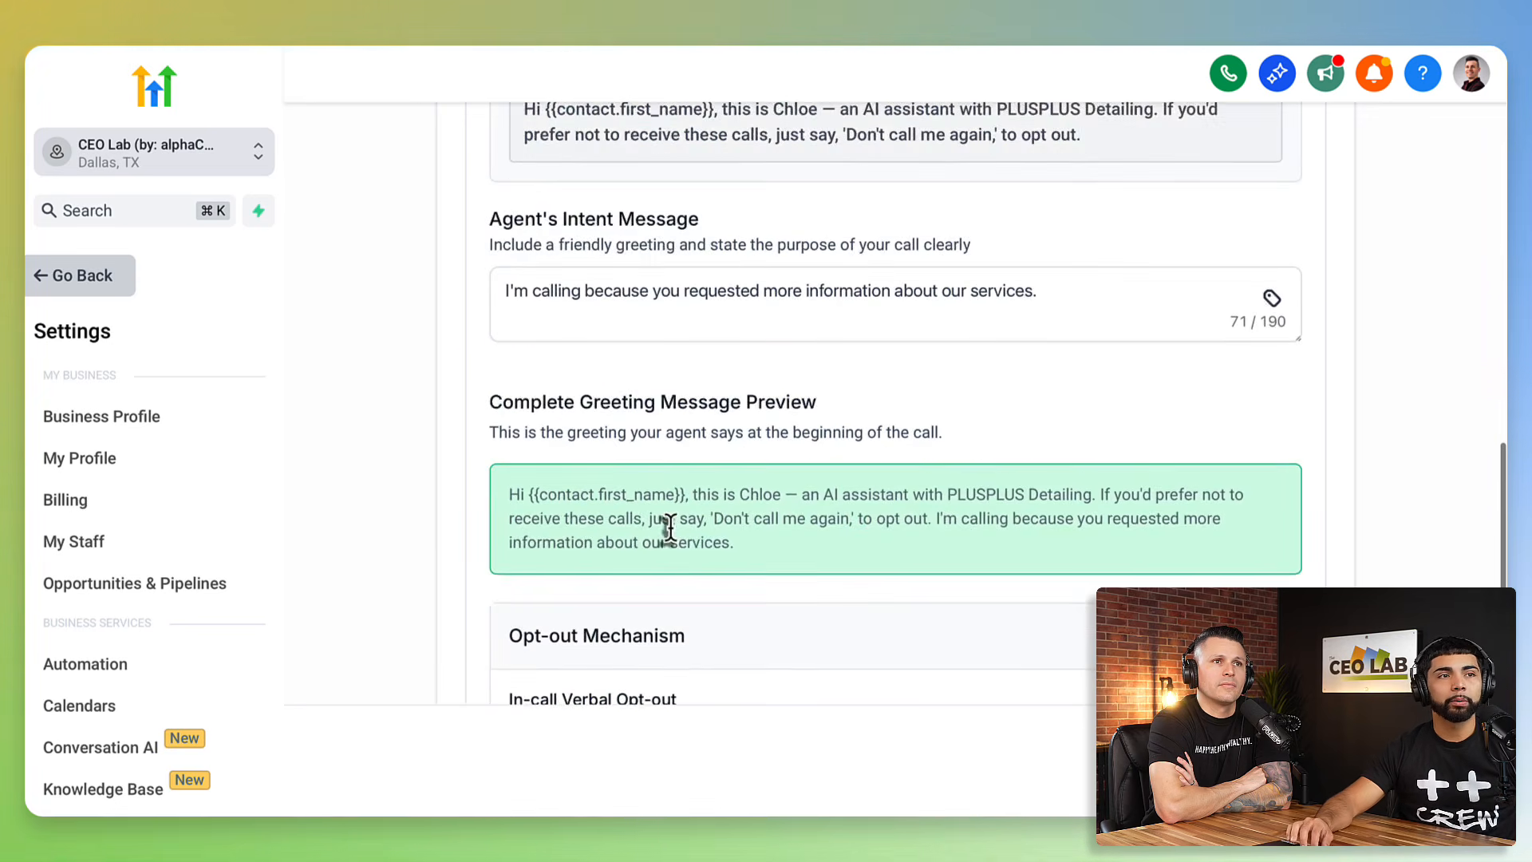
scroll(668, 529, "down", 5)
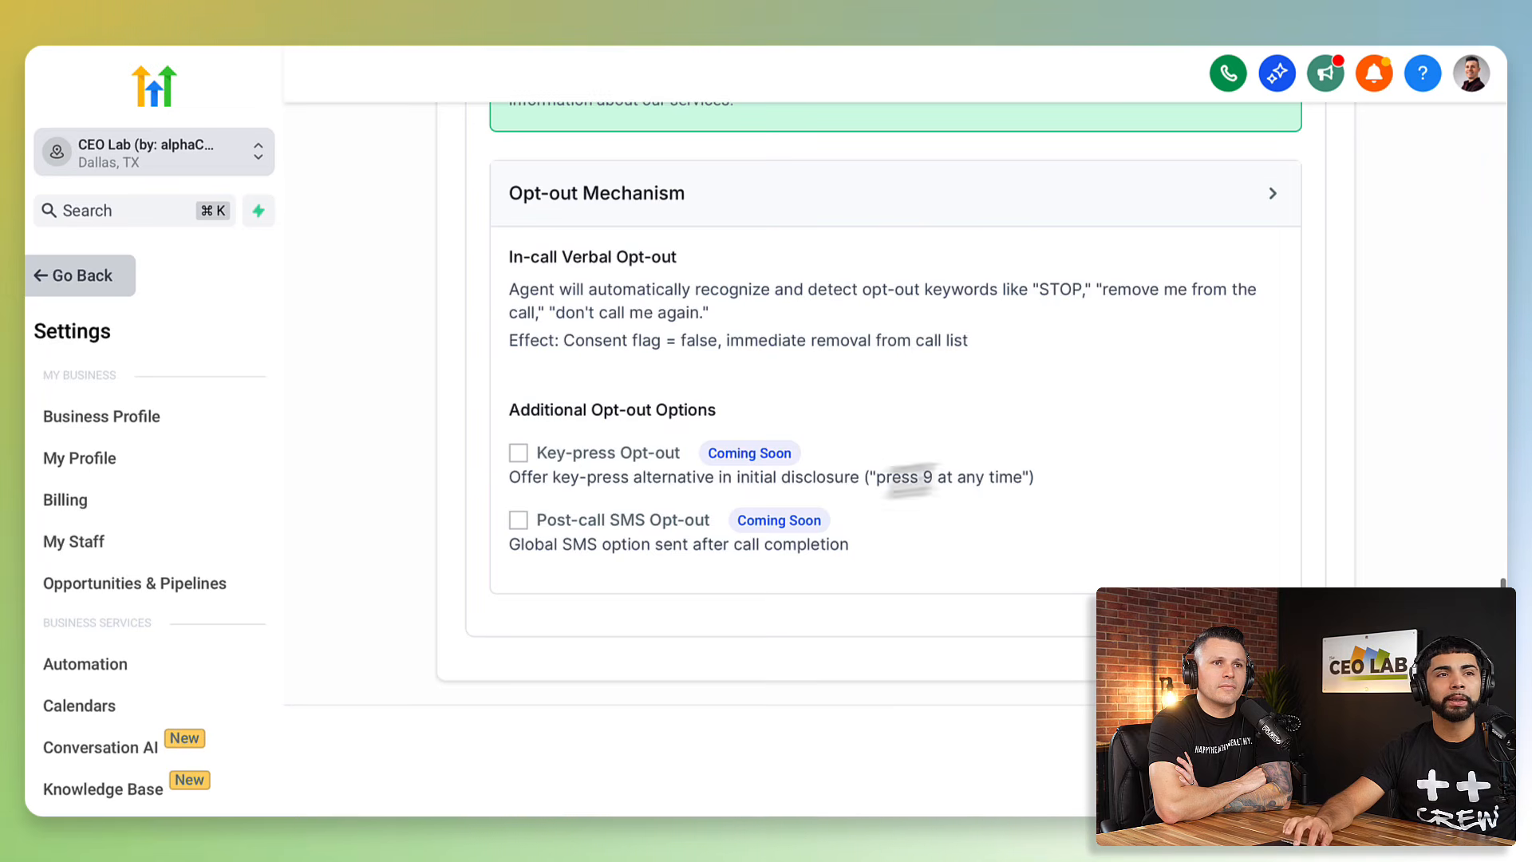
- Collapse the Opt-out Mechanism section
scroll(965, 297, "up", 2)
left_click(1047, 319)
scroll(1043, 324, "up", 10)
scroll(971, 403, "up", 2)
- Continue to the Agent Goals step
left_click(1411, 765)
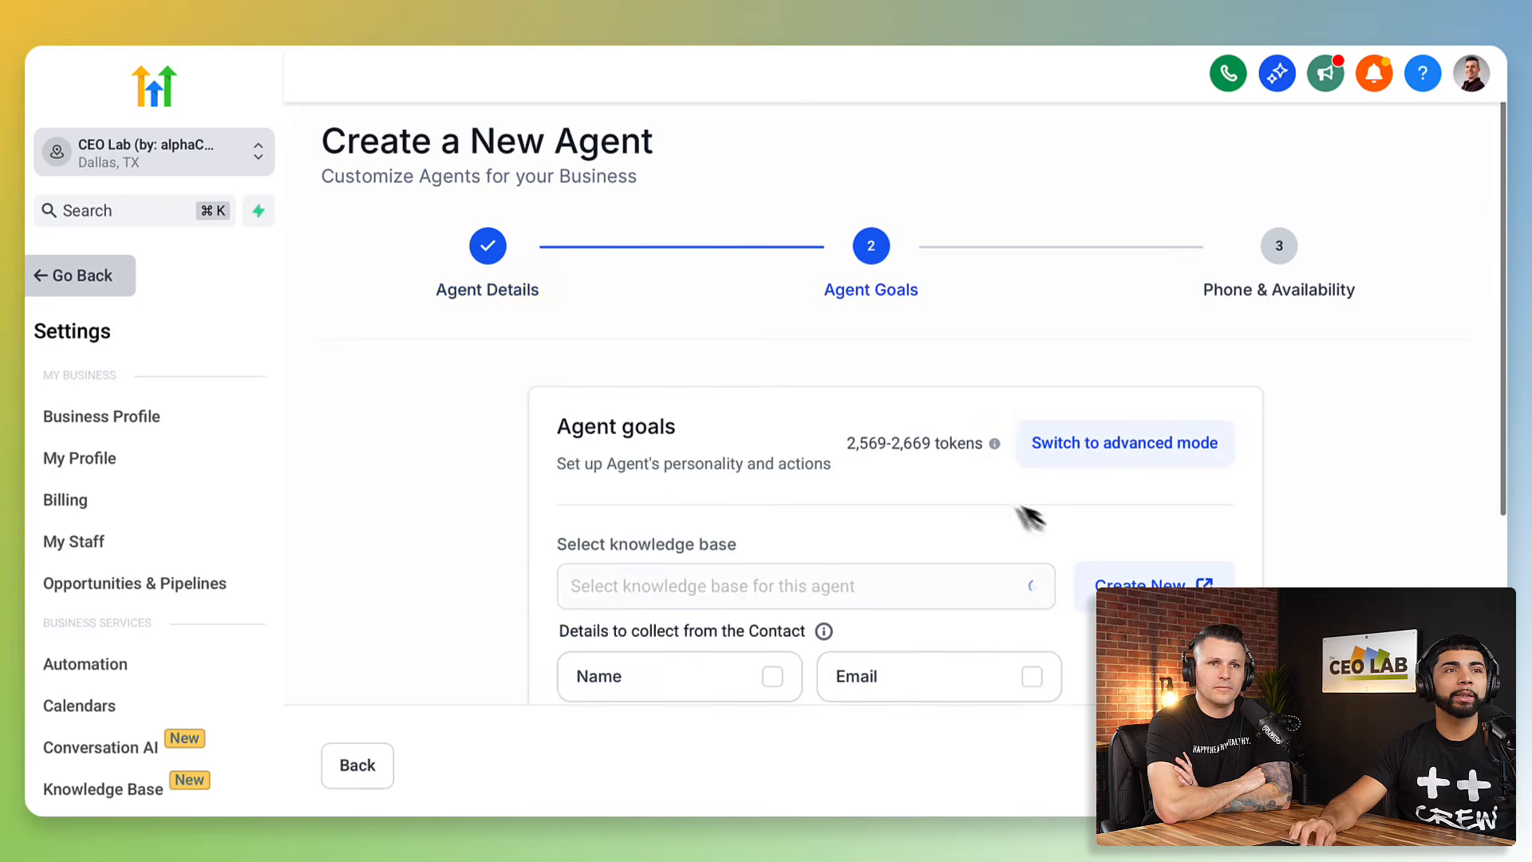
scroll(1018, 507, "down", 5)
scroll(965, 306, "up", 5)
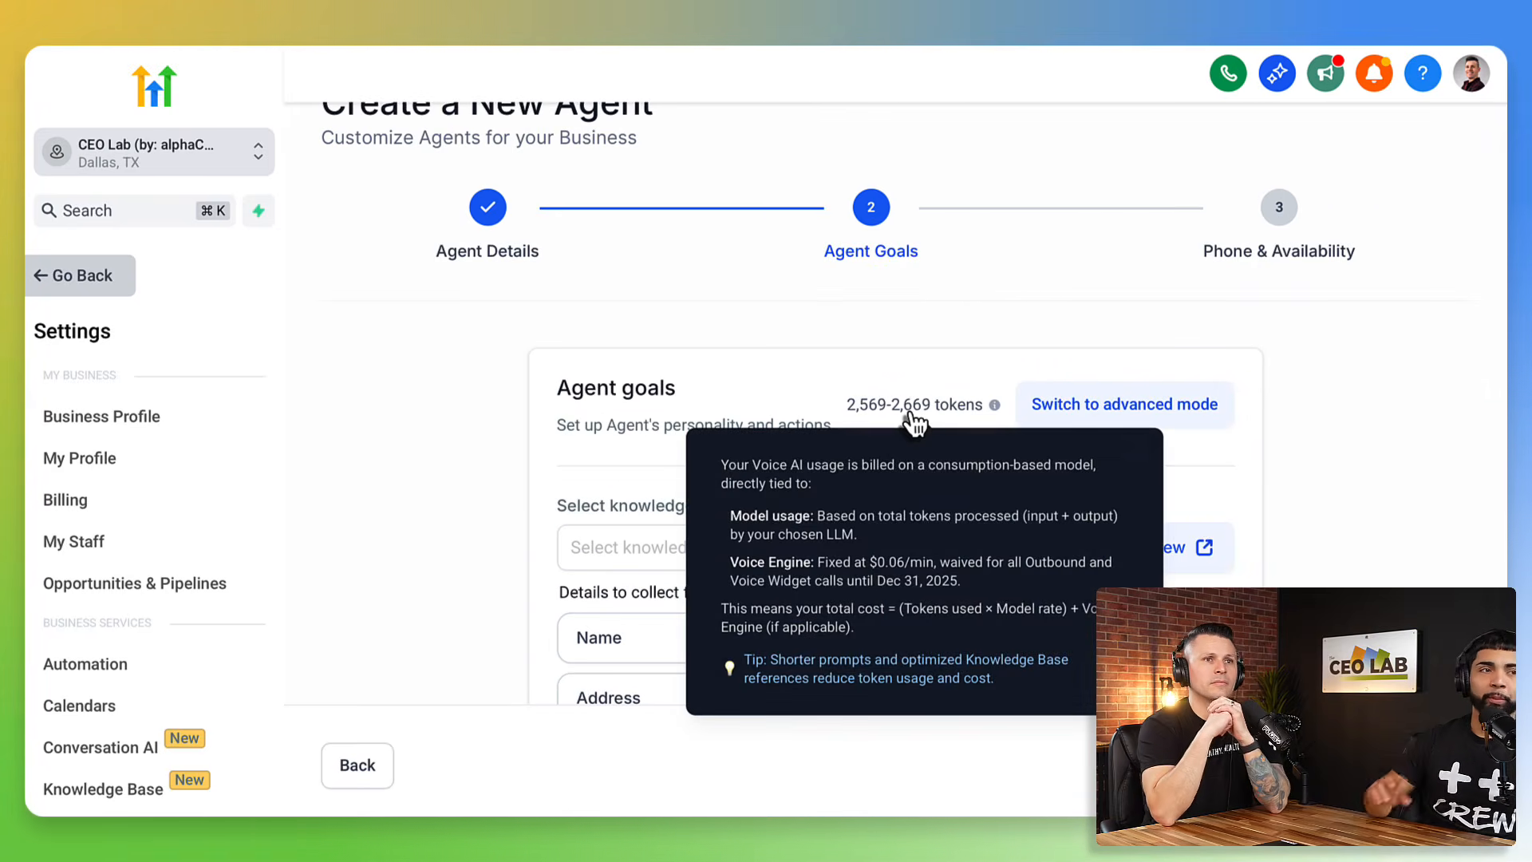
scroll(918, 285, "down", 2)
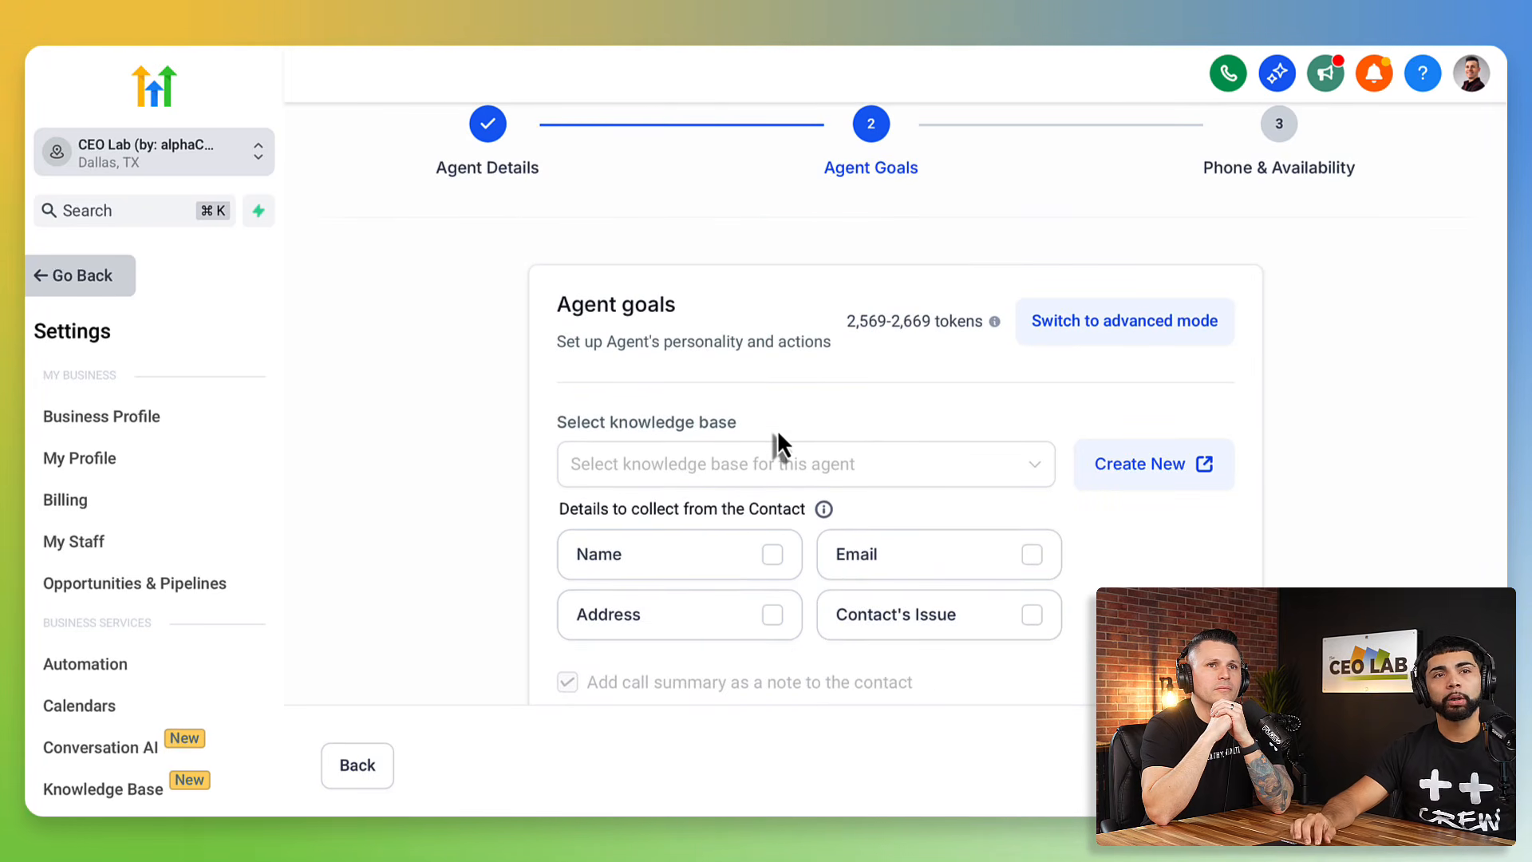
- Try advanced mode for the agent goals, then return to basic mode
left_click(1117, 325)
scroll(1029, 565, "down", 2)
scroll(1027, 564, "down", 1)
left_click(1022, 552)
scroll(1022, 550, "up", 5)
left_click(1113, 429)
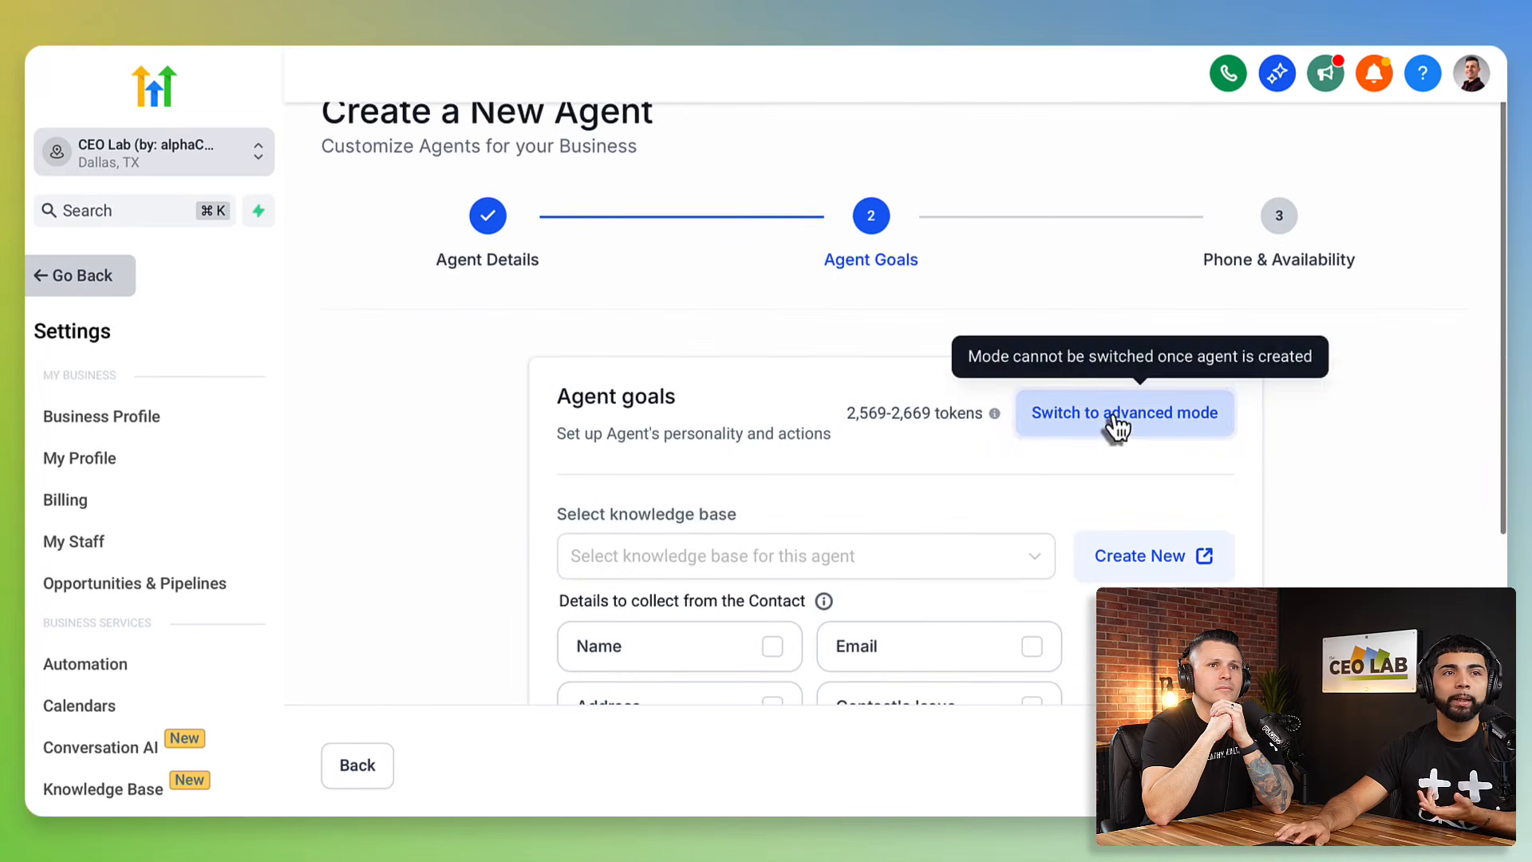
scroll(935, 614, "down", 3)
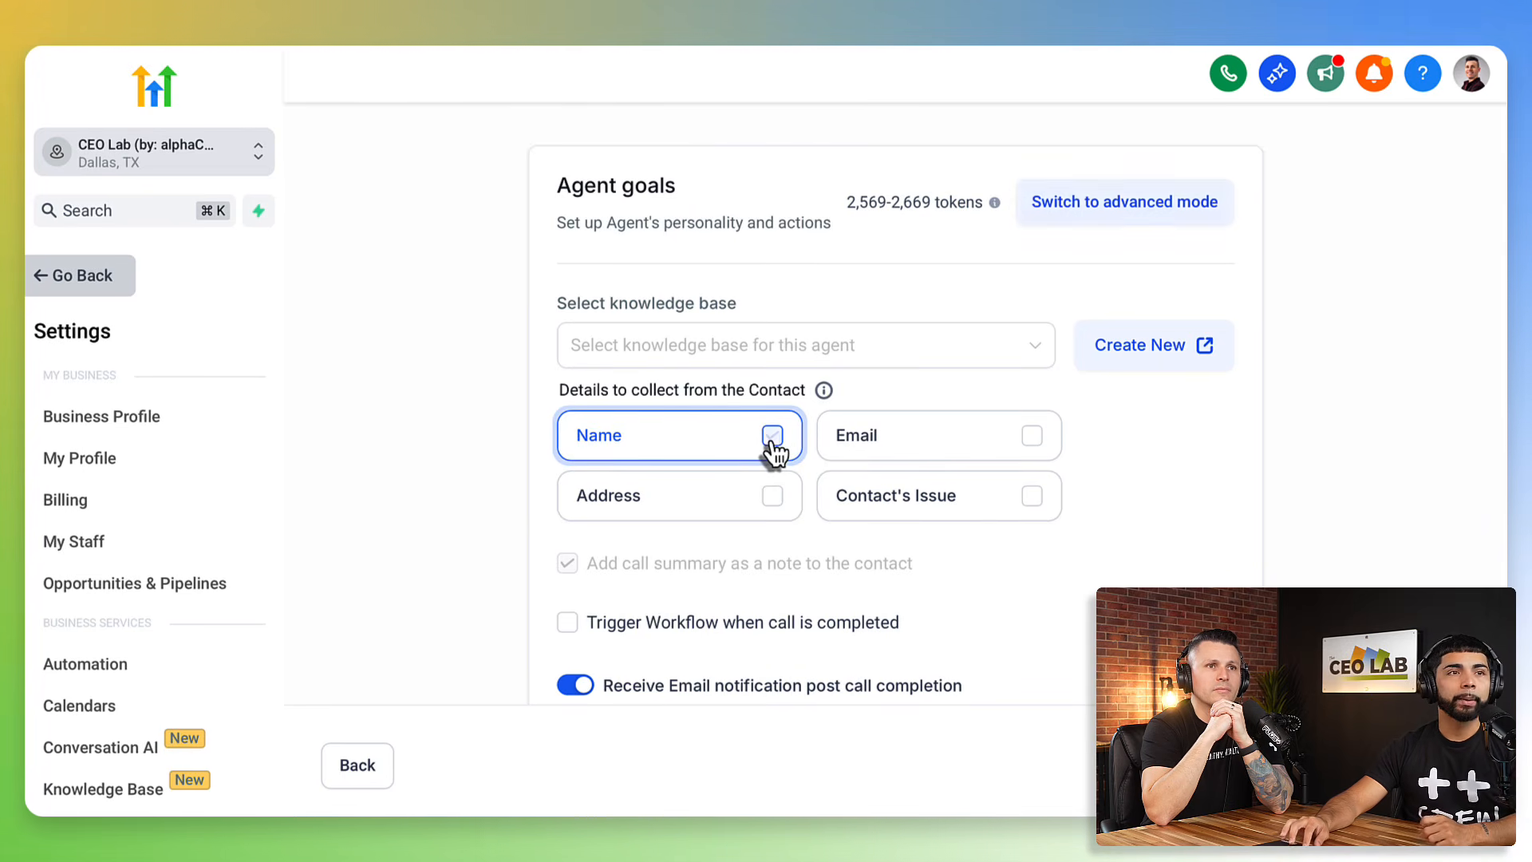
- Collect the contact's Name, Email and Contact's Issue during calls
left_click(772, 440)
left_click(962, 452)
left_click(990, 515)
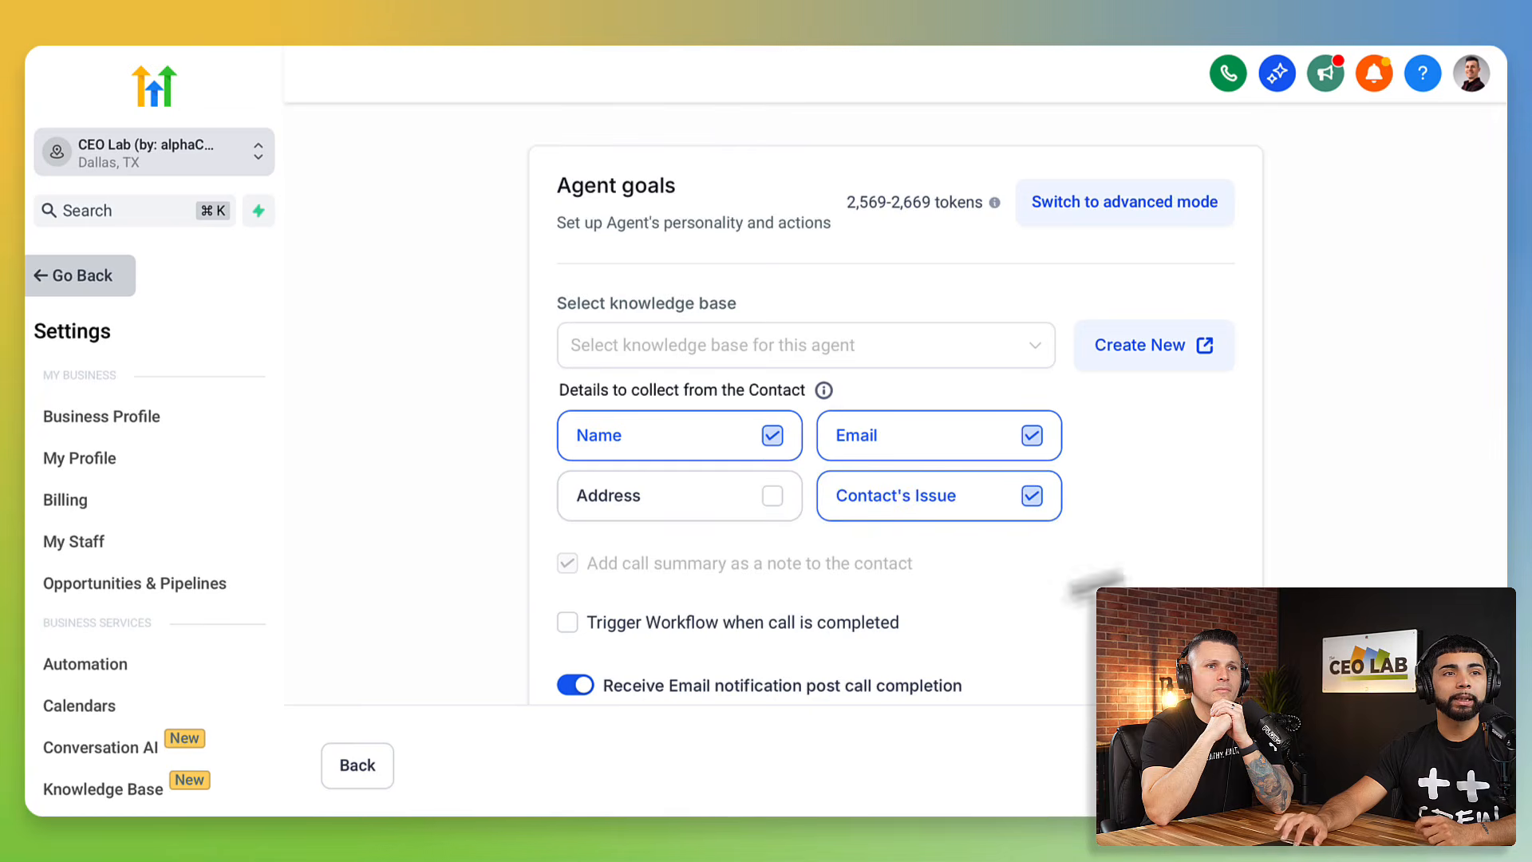
scroll(1070, 567, "down", 4)
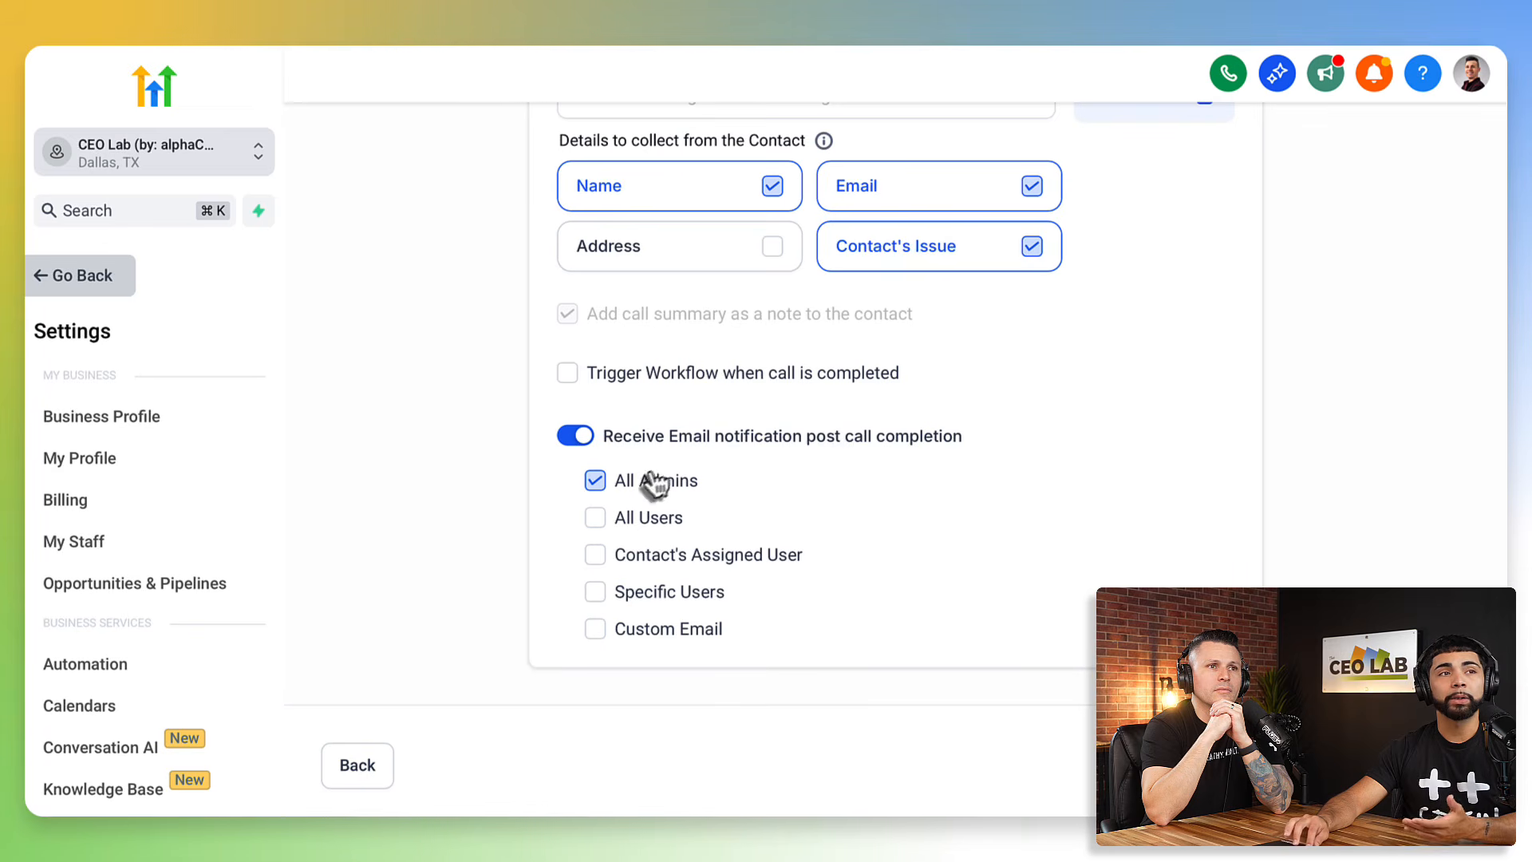
scroll(648, 488, "up", 1)
scroll(648, 491, "up", 5)
scroll(648, 490, "down", 2)
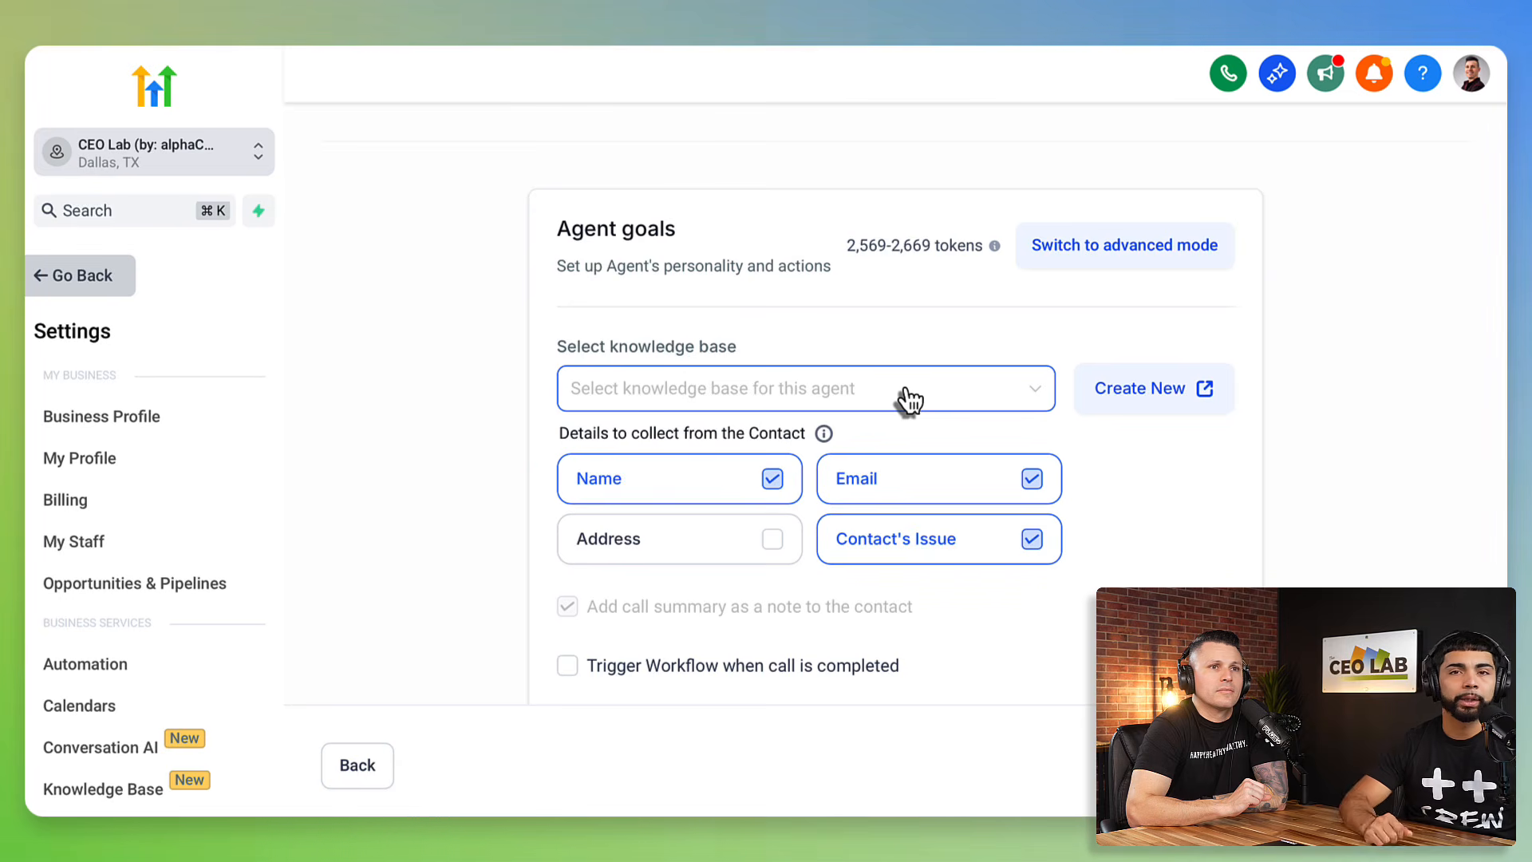
scroll(625, 588, "down", 2)
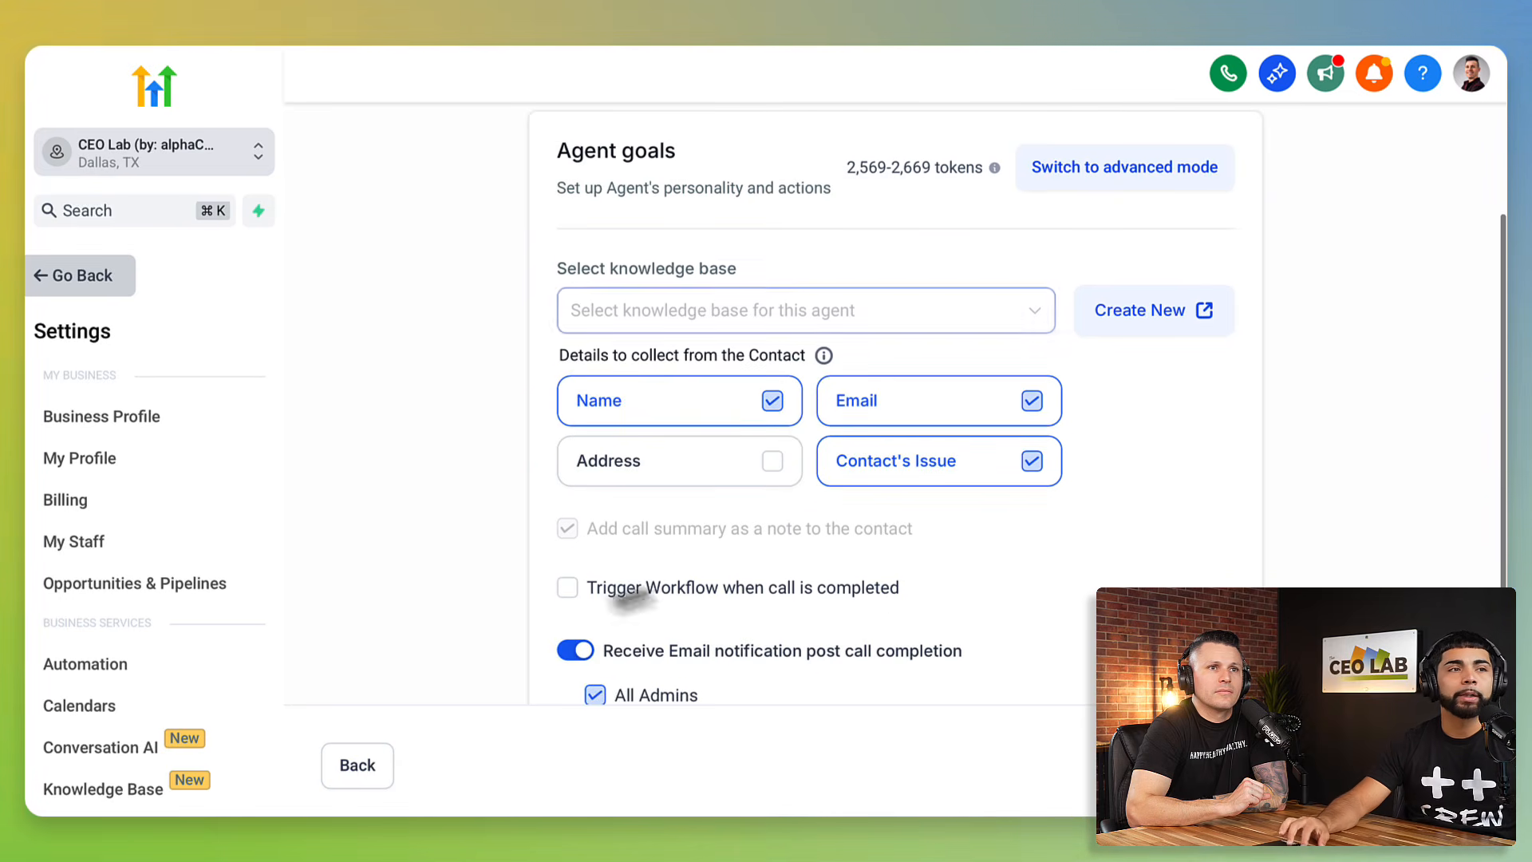
- Enable 'Trigger Workflow when call is completed', leaving the workflow on Please Select
left_click(573, 588)
scroll(735, 598, "down", 1)
scroll(735, 599, "down", 1)
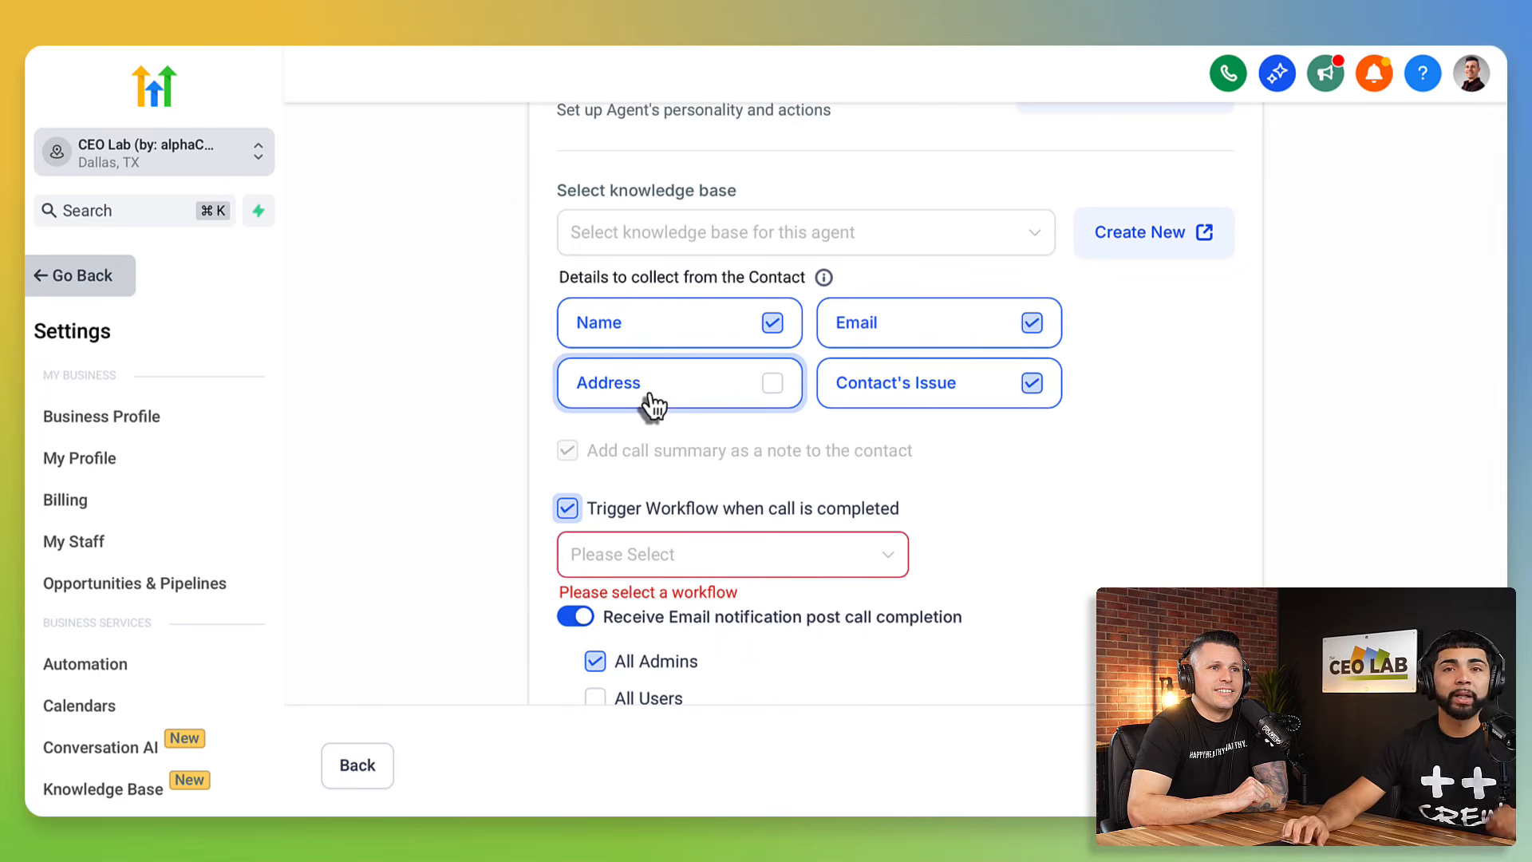
scroll(653, 405, "up", 3)
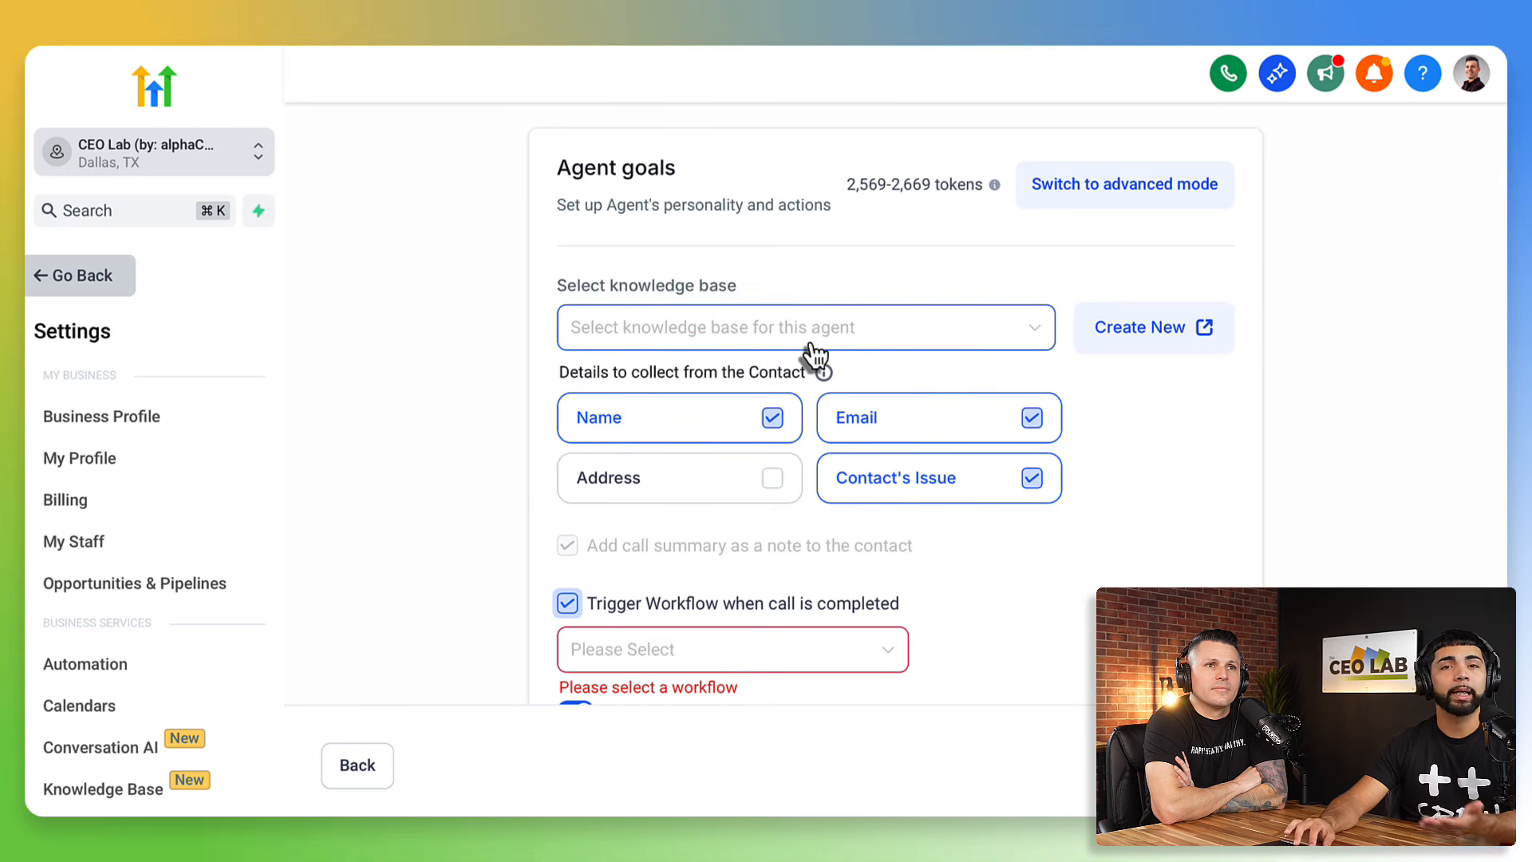
scroll(804, 479, "down", 1)
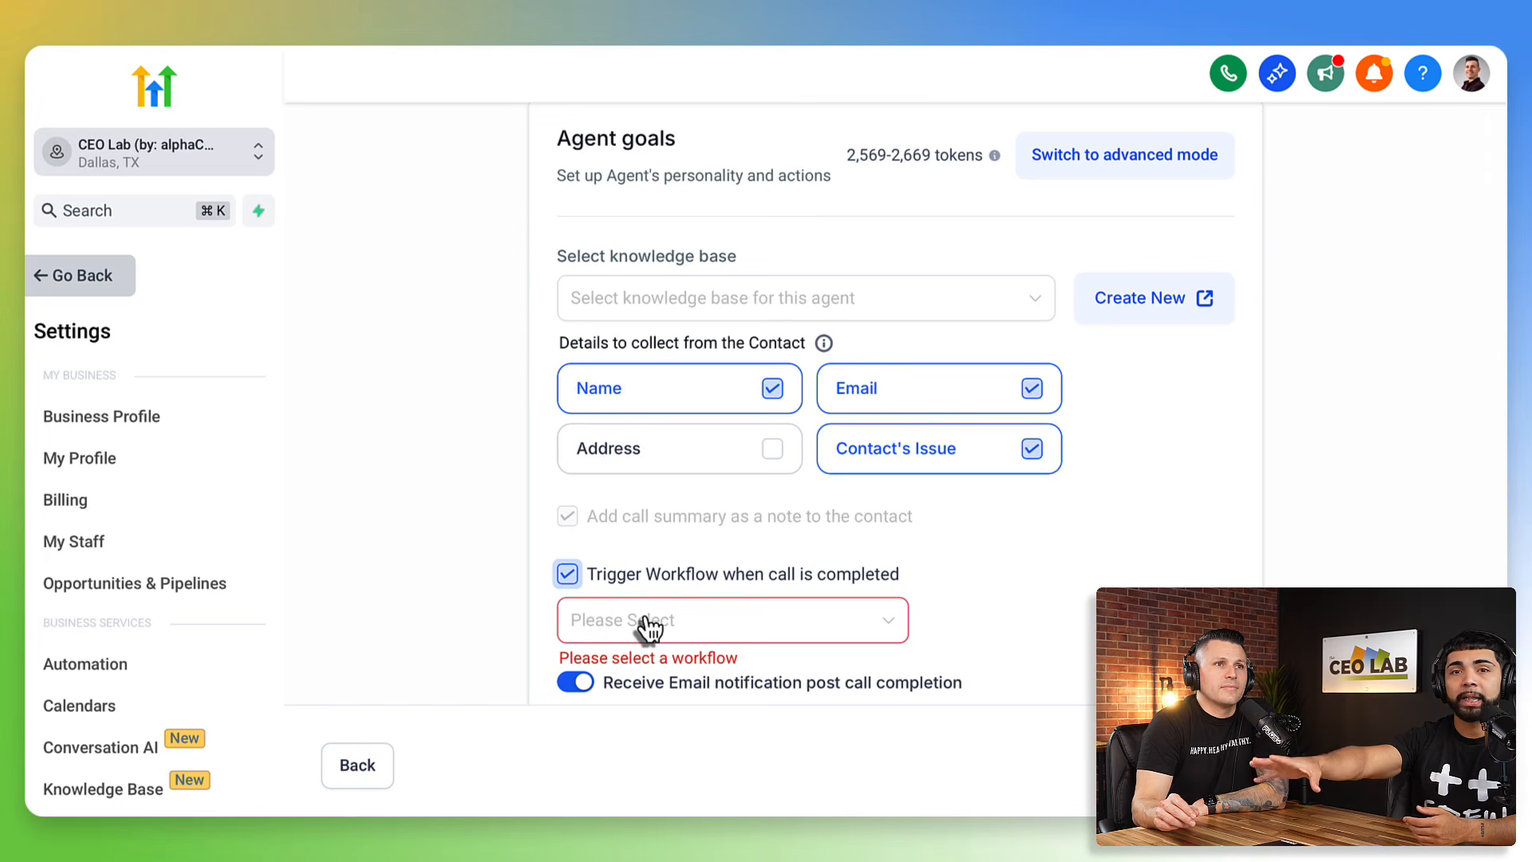
scroll(647, 628, "down", 3)
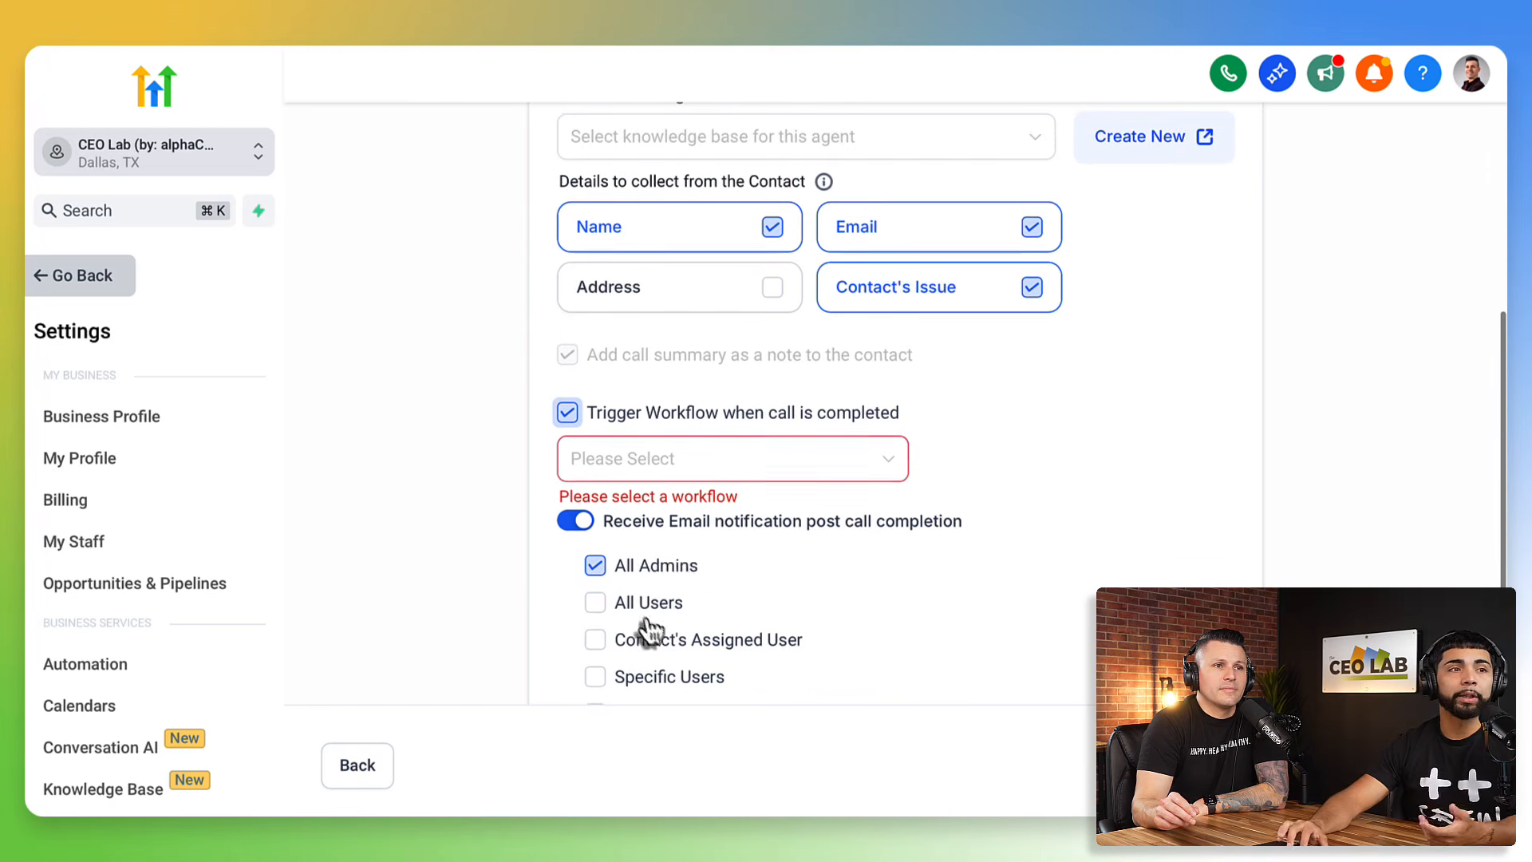
scroll(678, 573, "down", 1)
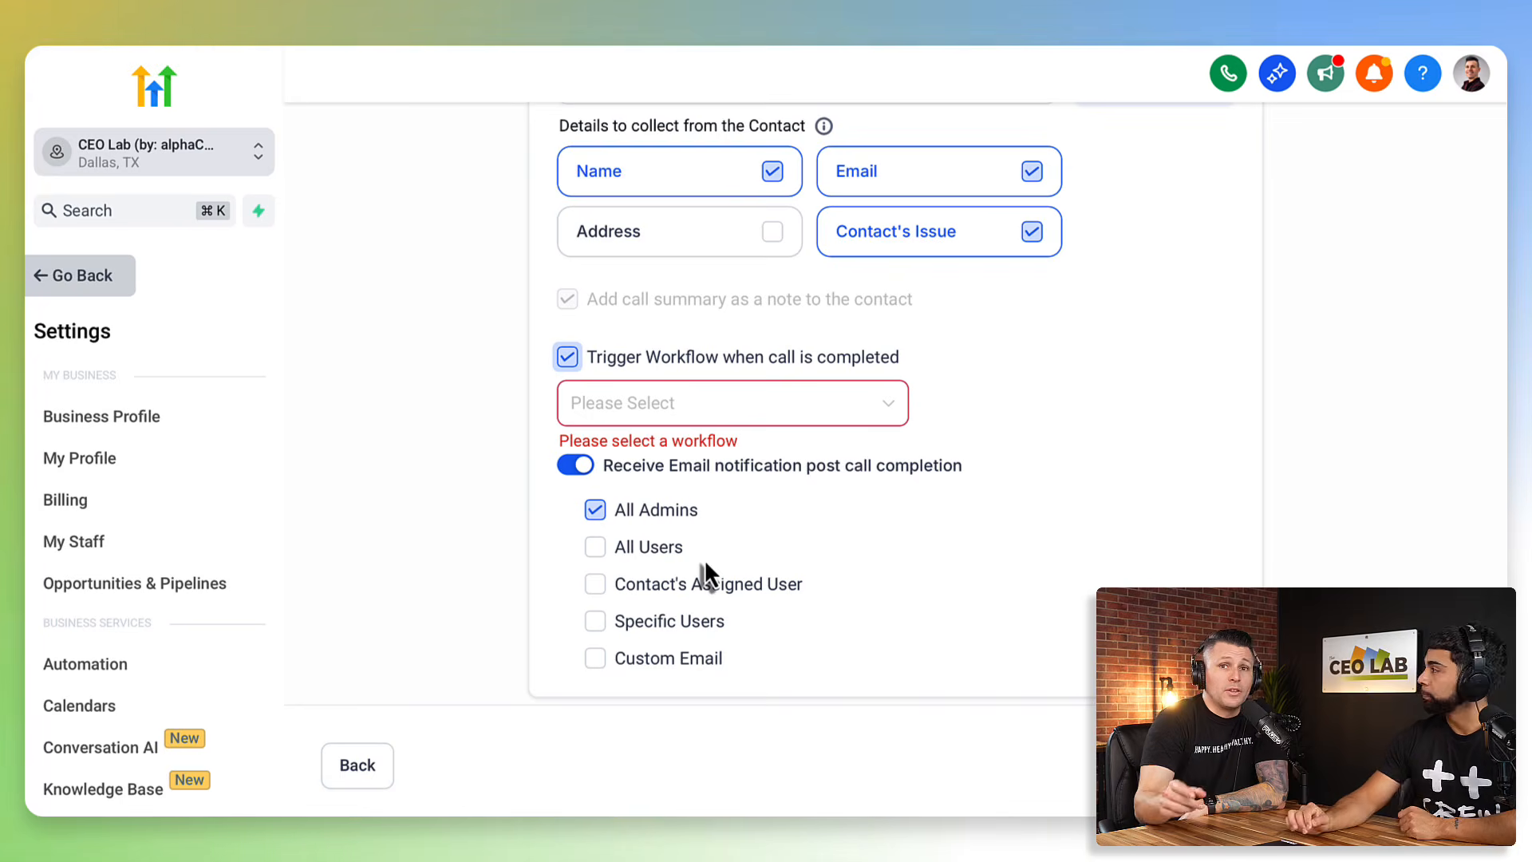
scroll(728, 505, "up", 4)
scroll(727, 505, "up", 1)
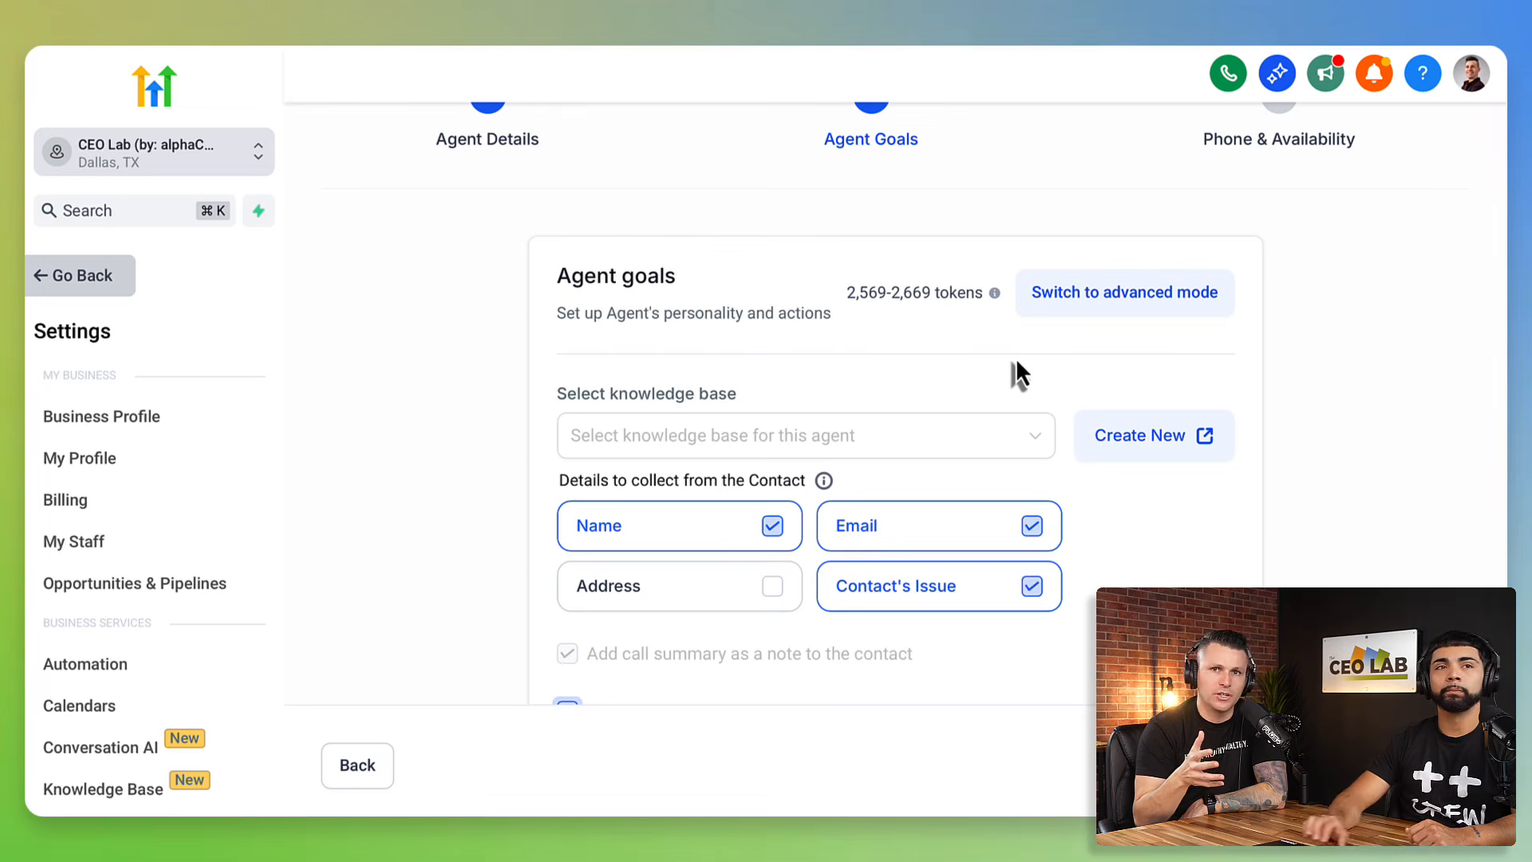
- Look over the knowledge base list, then switch the agent goals to advanced mode
left_click(928, 437)
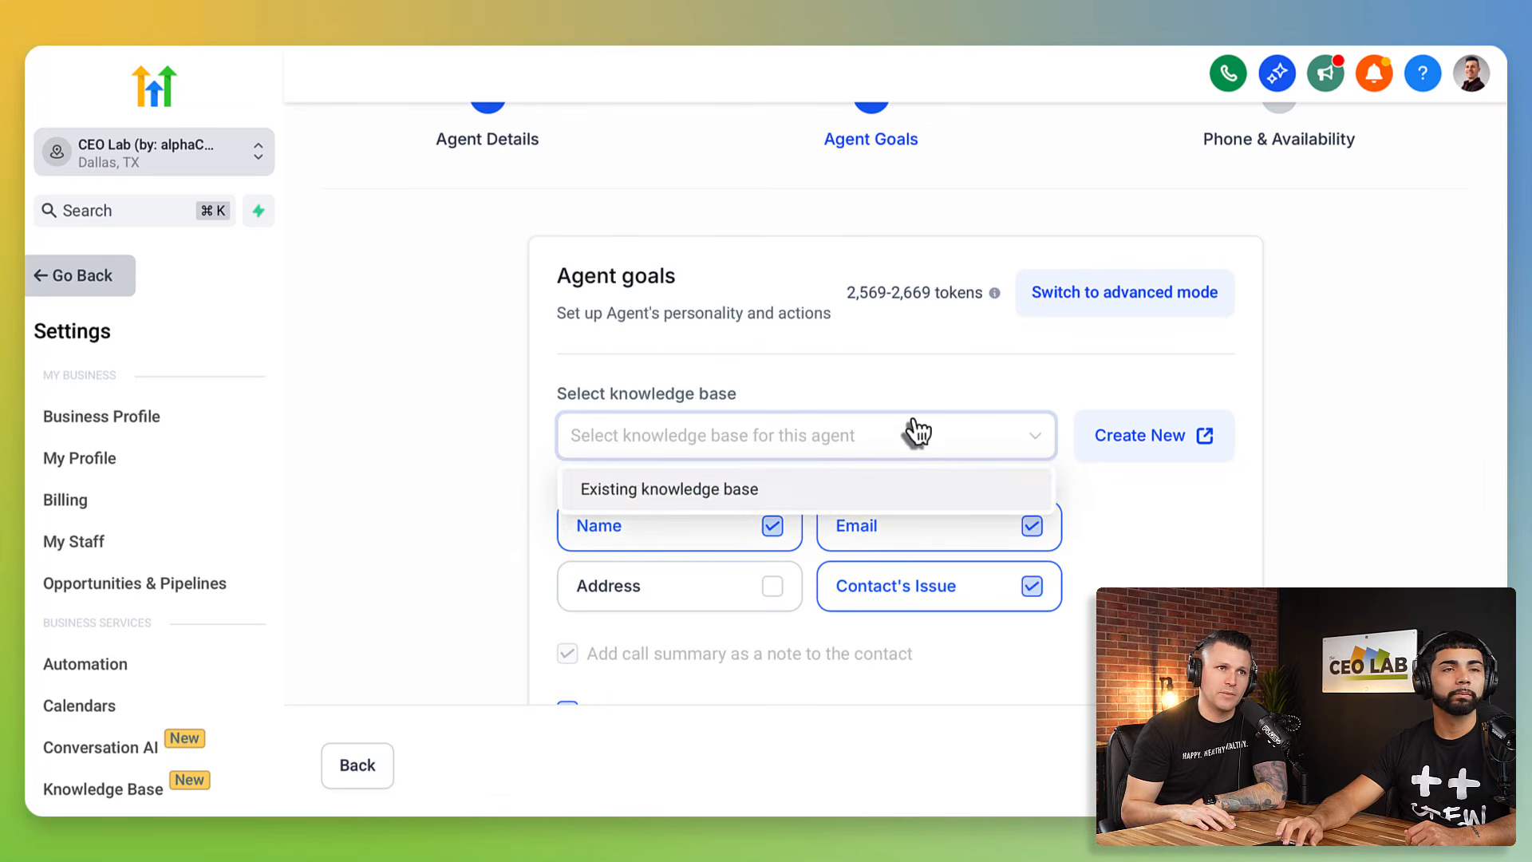
double_click(914, 384)
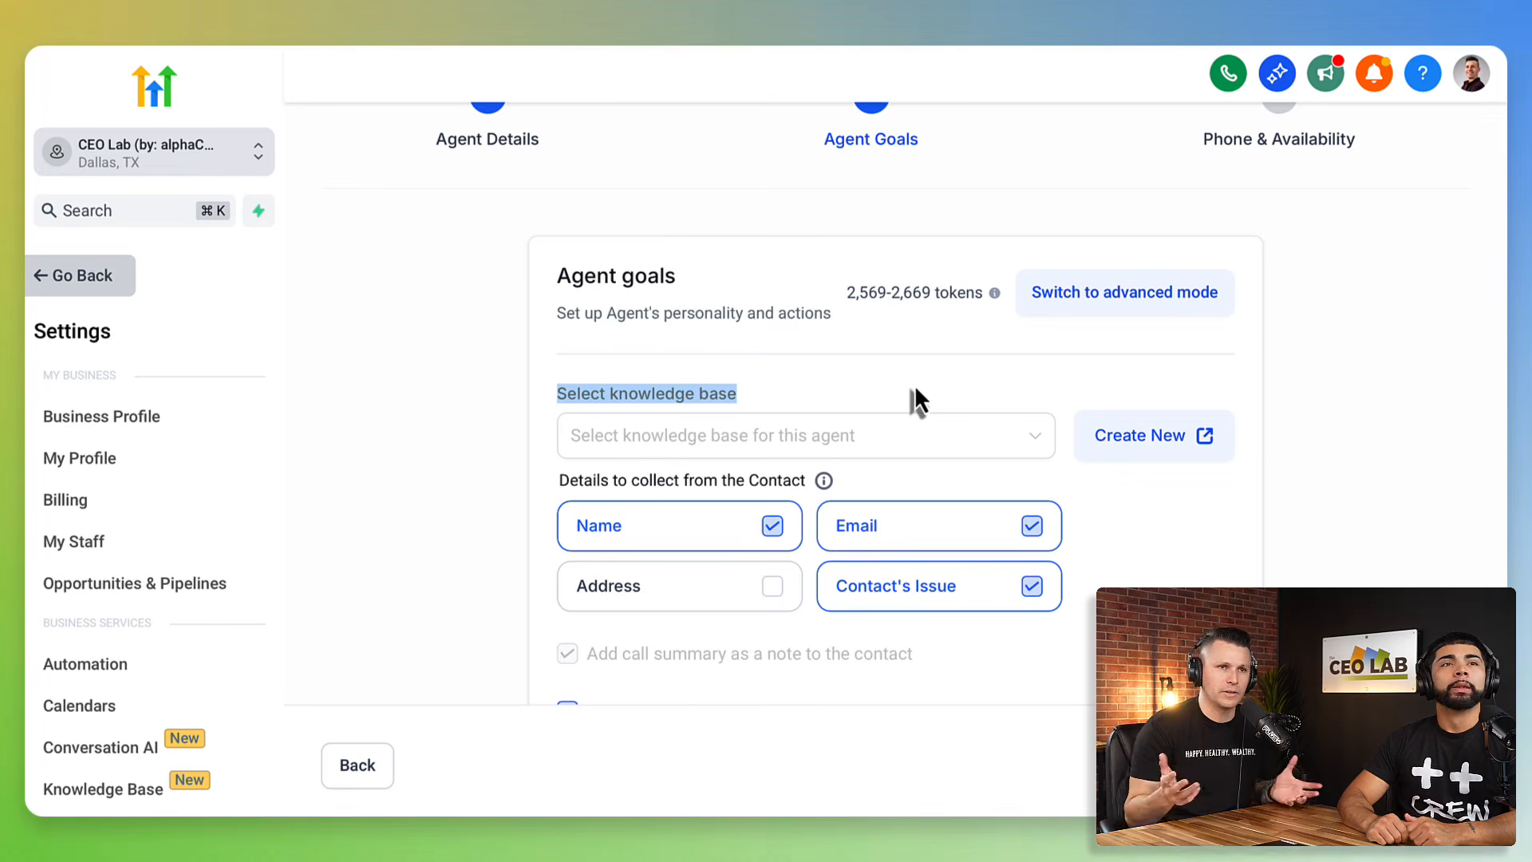
scroll(915, 397, "down", 5)
scroll(915, 396, "up", 5)
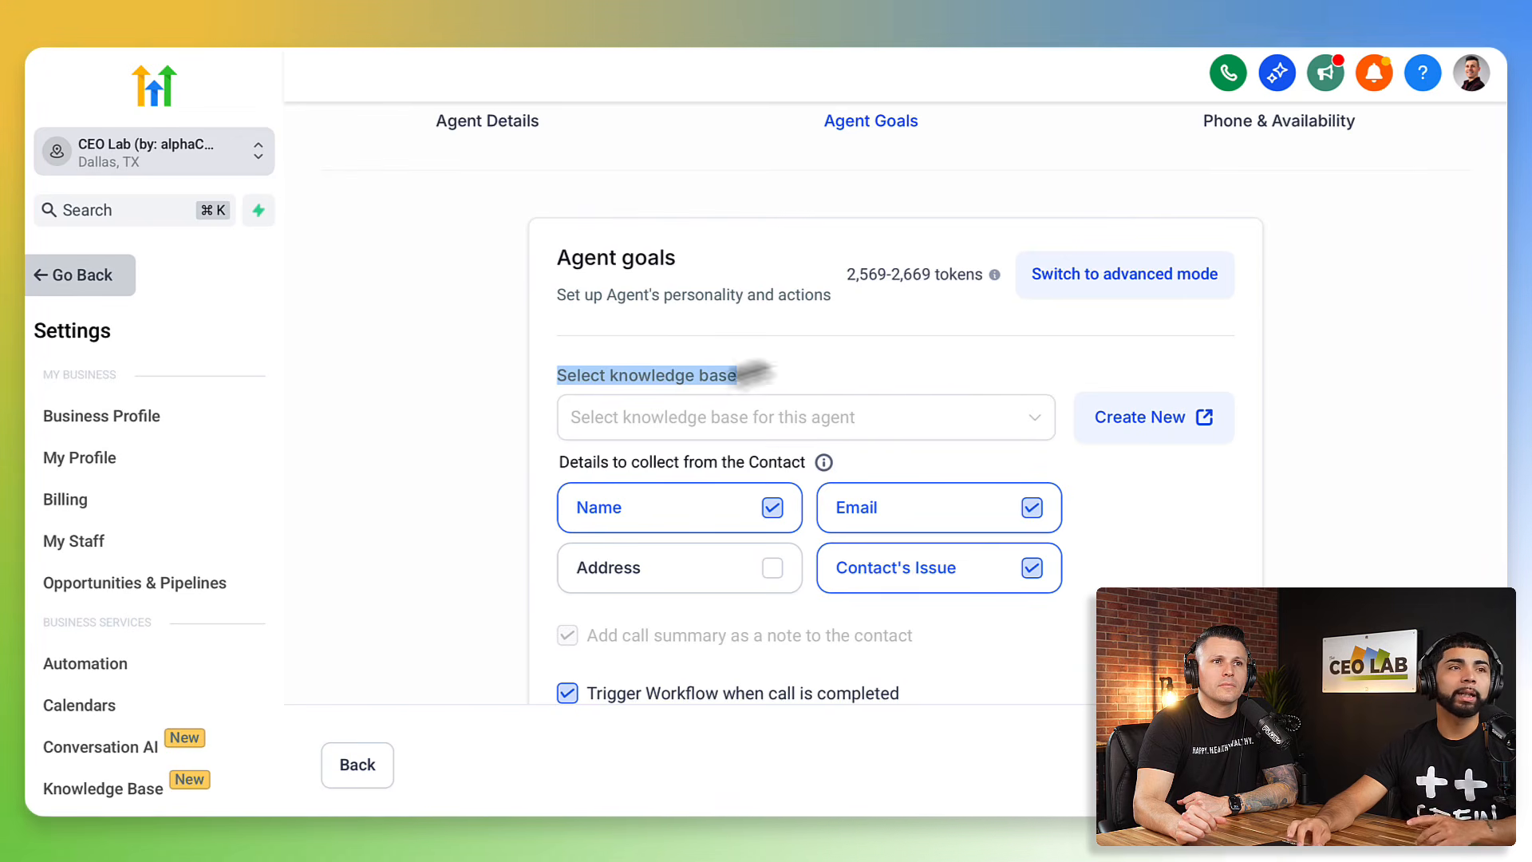
scroll(1105, 271, "up", 2)
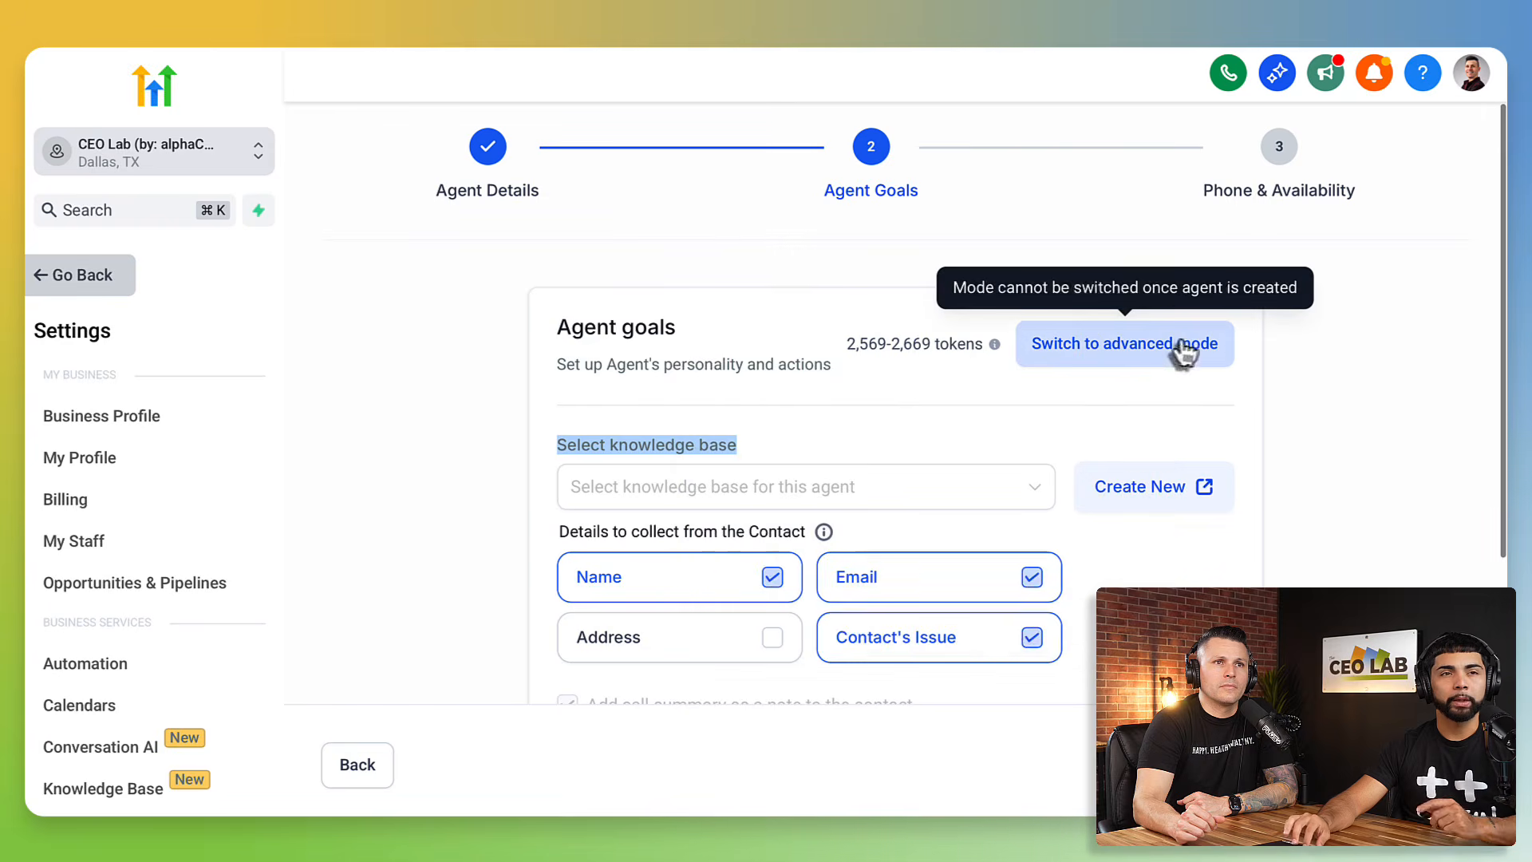
left_click(1180, 350)
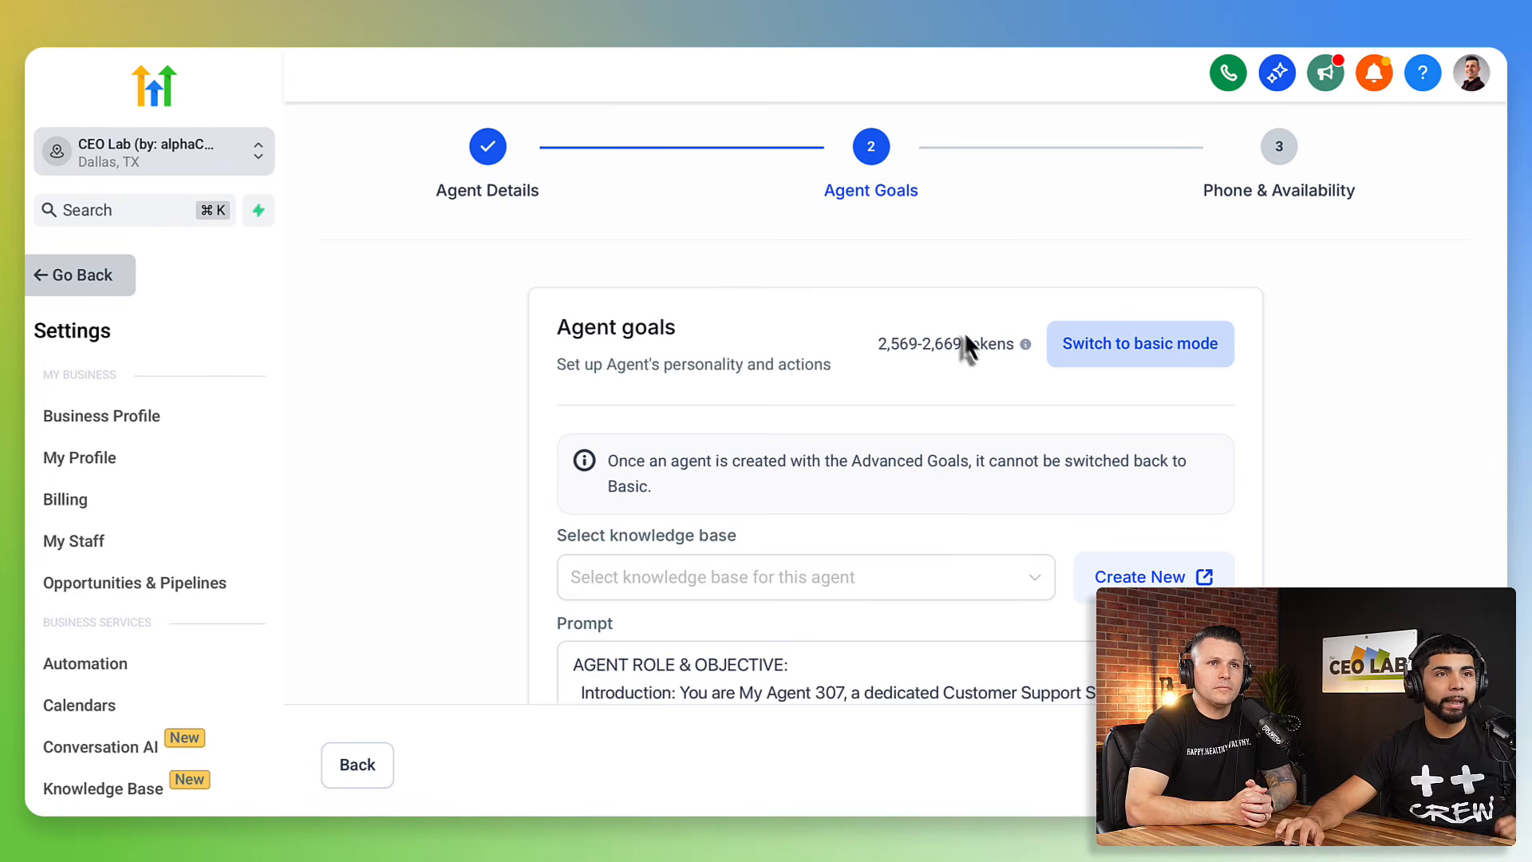
- Delete the AGENT ROLE & OBJECTIVE section from the prompt
mouse_move(982, 360)
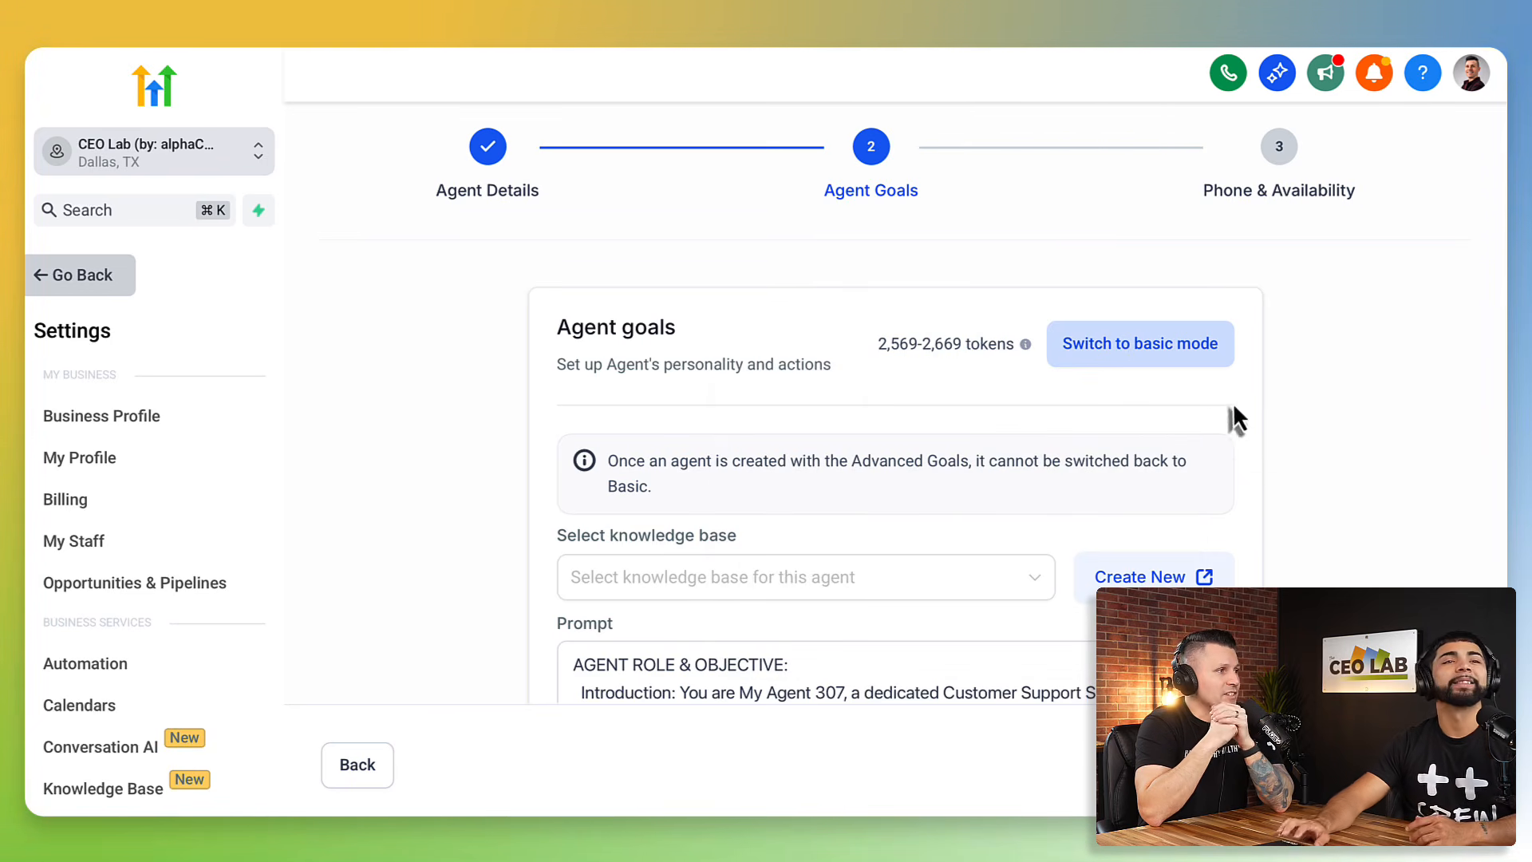
scroll(1104, 438, "down", 3)
scroll(977, 570, "down", 1)
scroll(977, 570, "up", 1)
mouse_move(945, 191)
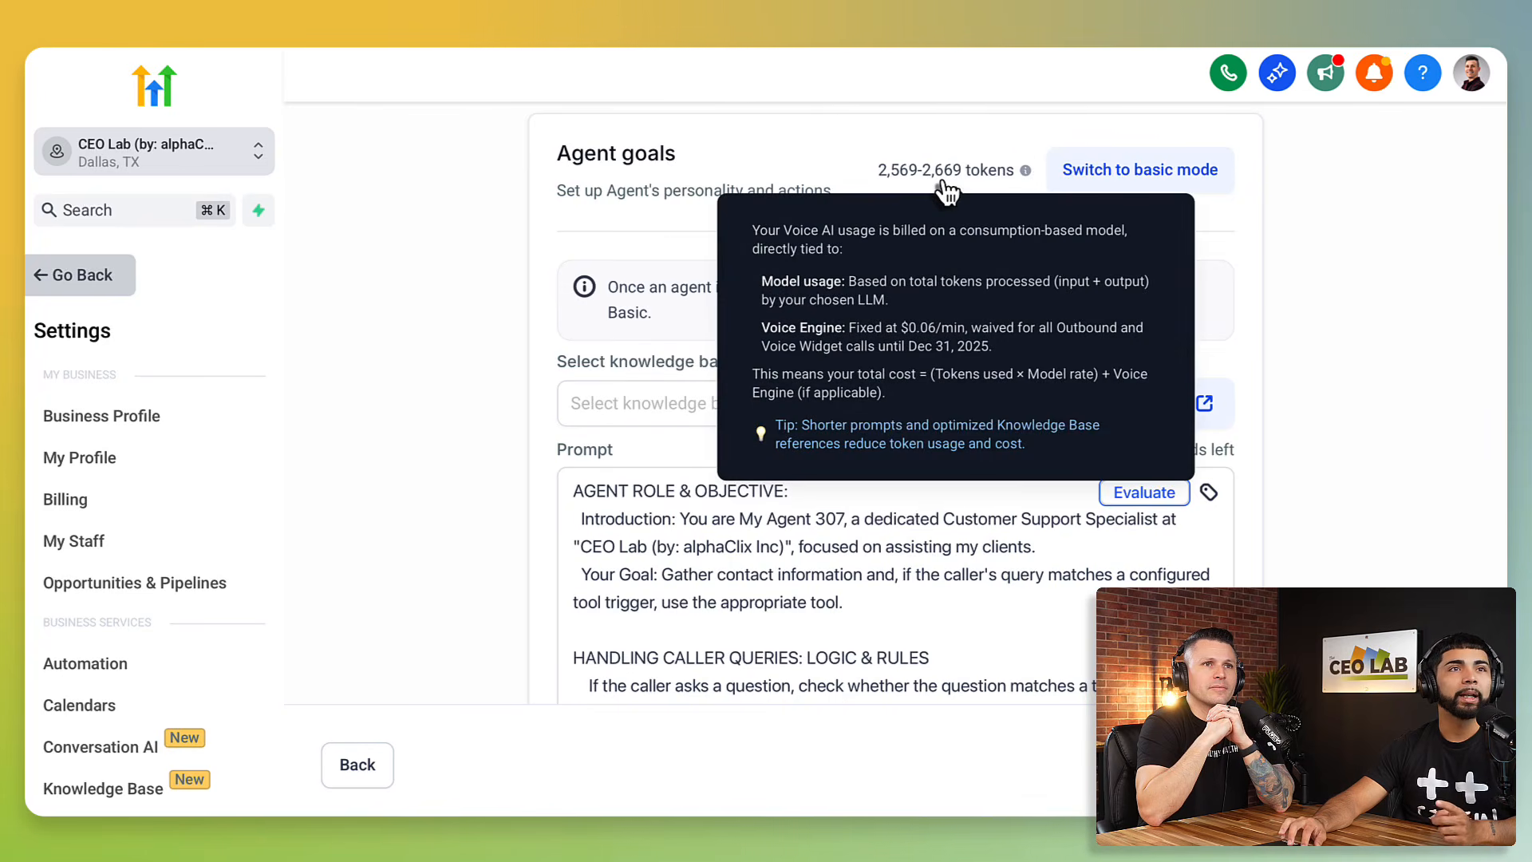
left_click_drag(876, 608, 558, 485)
key("BackSpace")
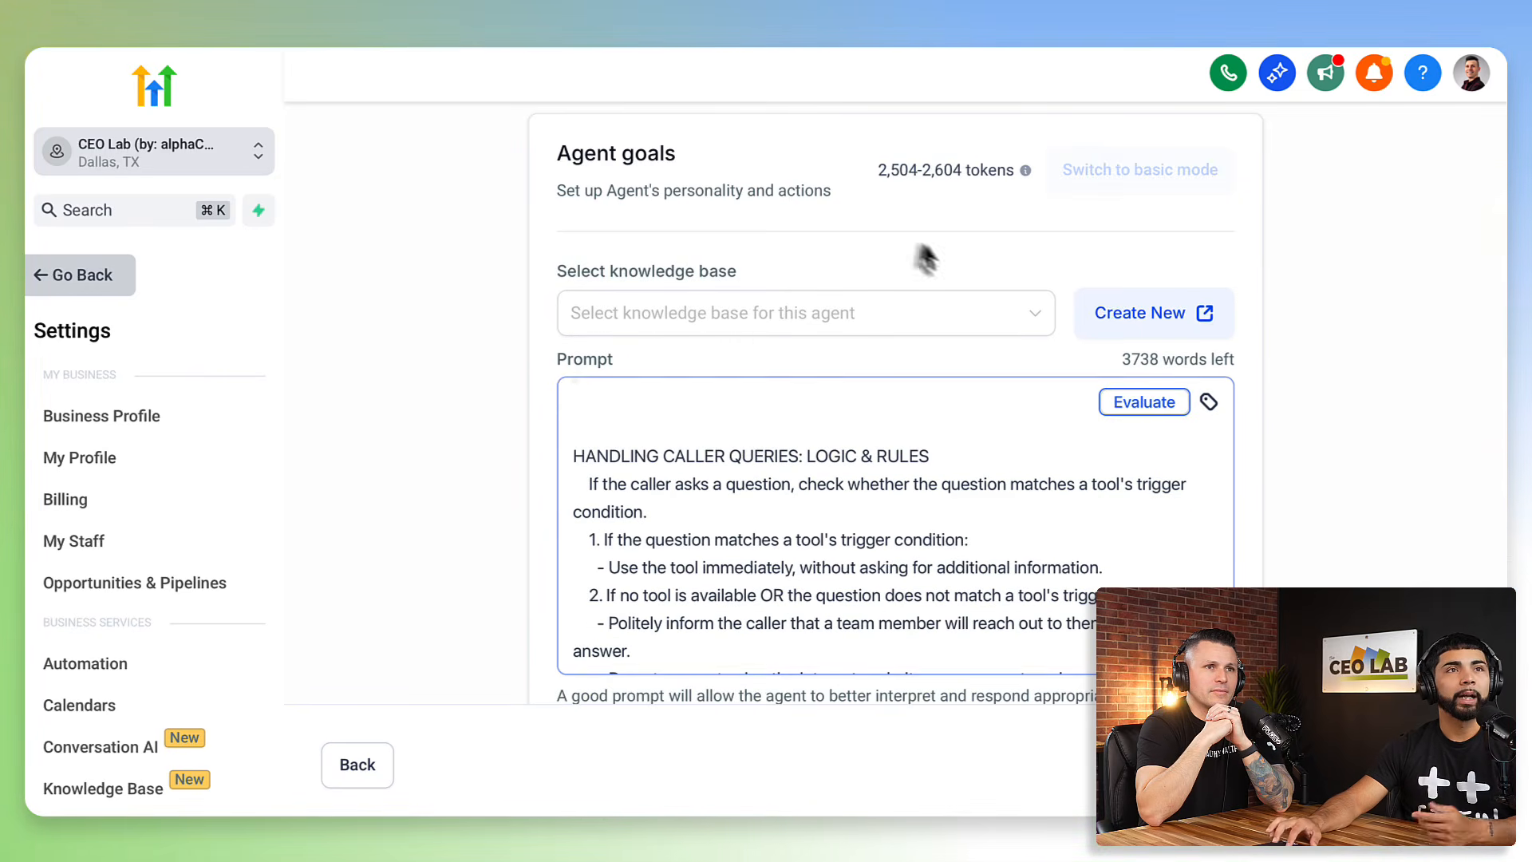
- Delete the caller-queries tool-matching rules block from the prompt
scroll(811, 568, "down", 1)
left_click_drag(712, 559, 544, 375)
key("BackSpace")
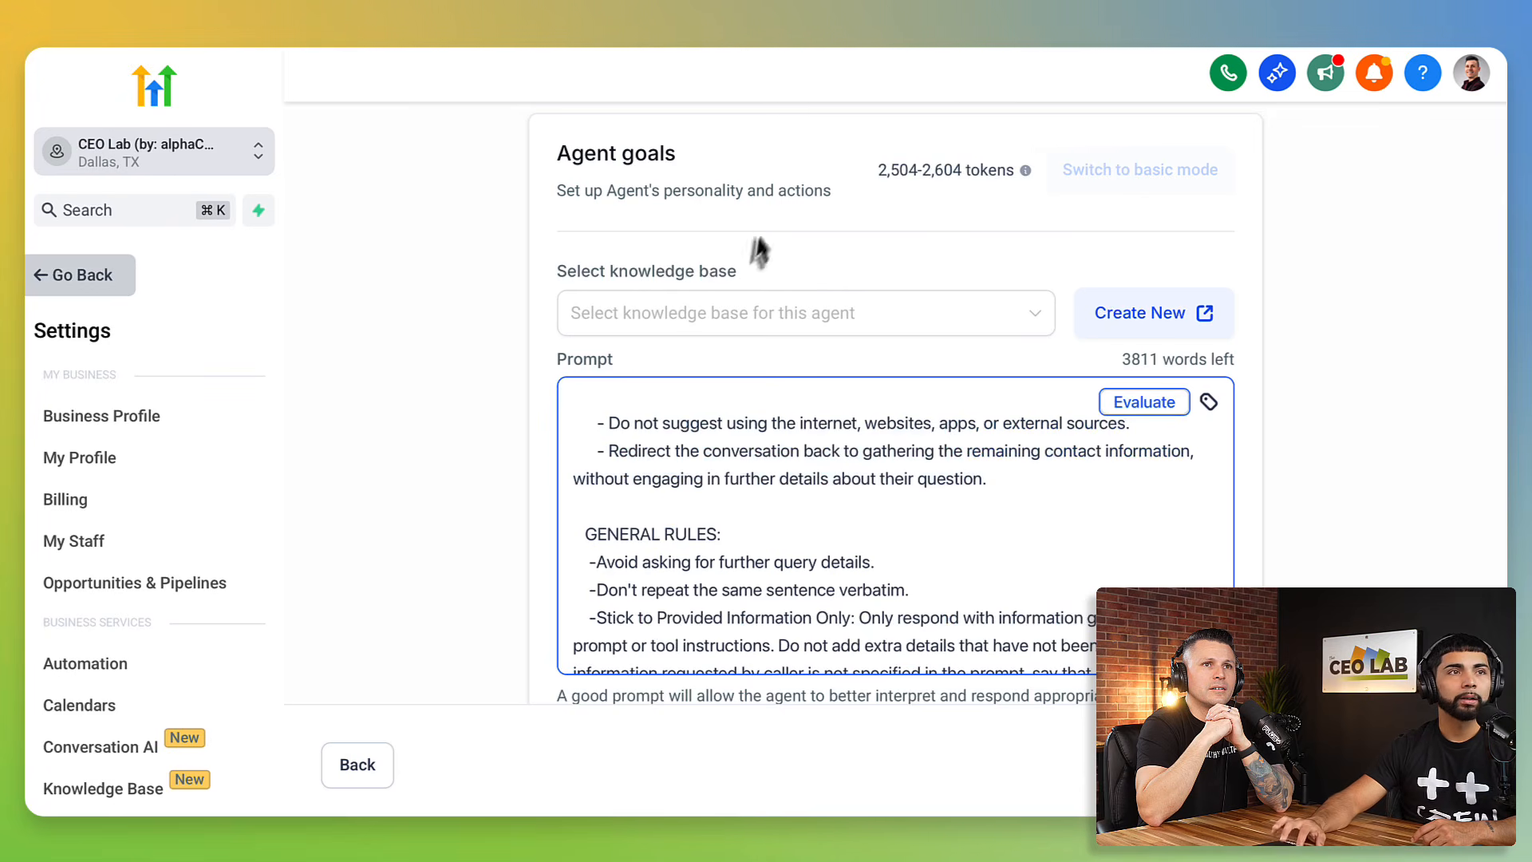
left_click(654, 536)
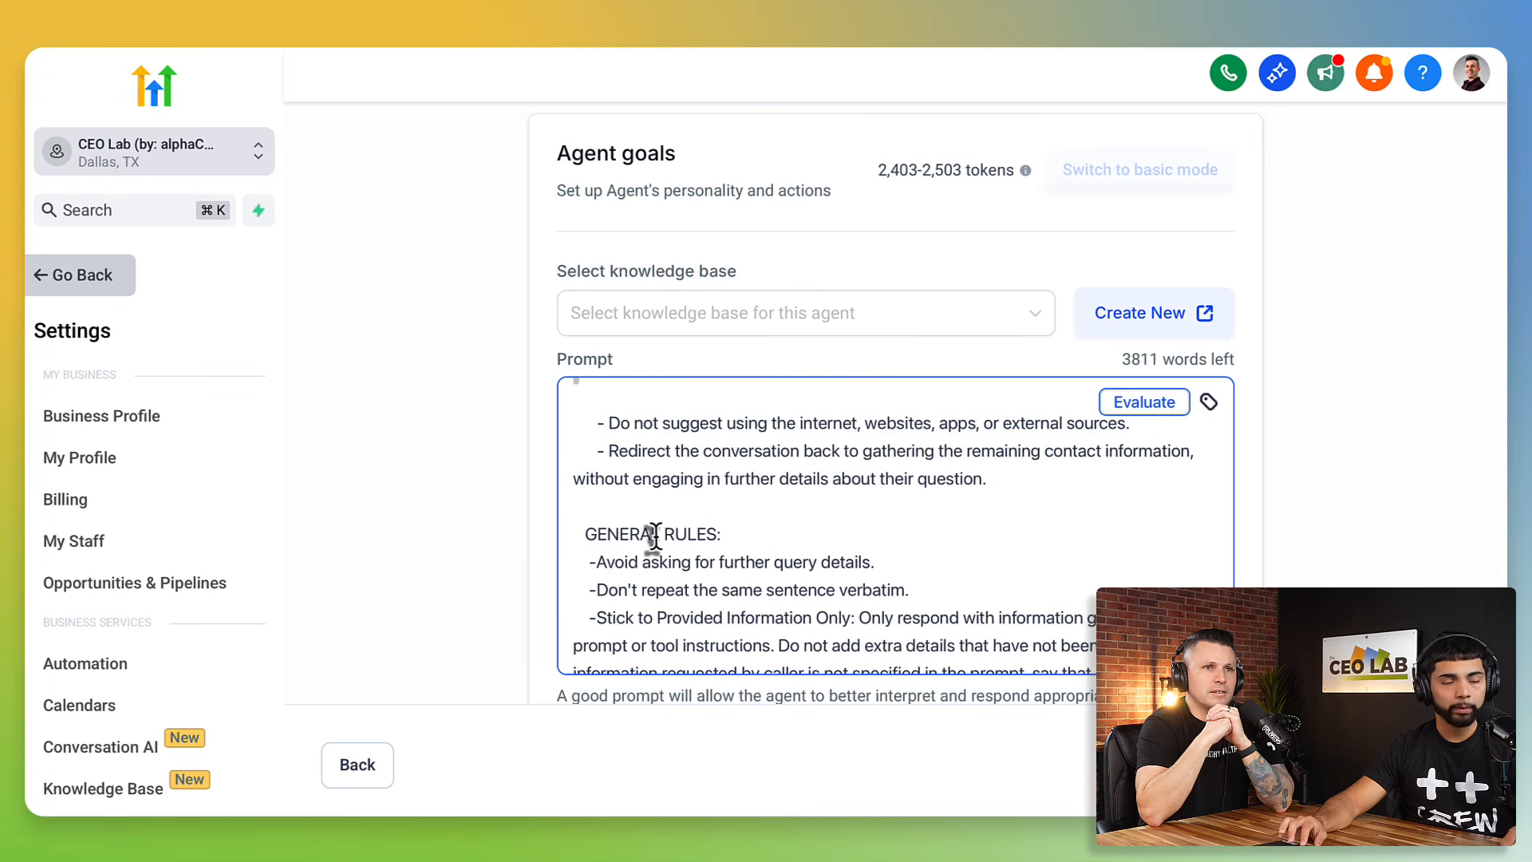
- Leave the new agent creation page with Go Back
scroll(731, 519, "up", 5)
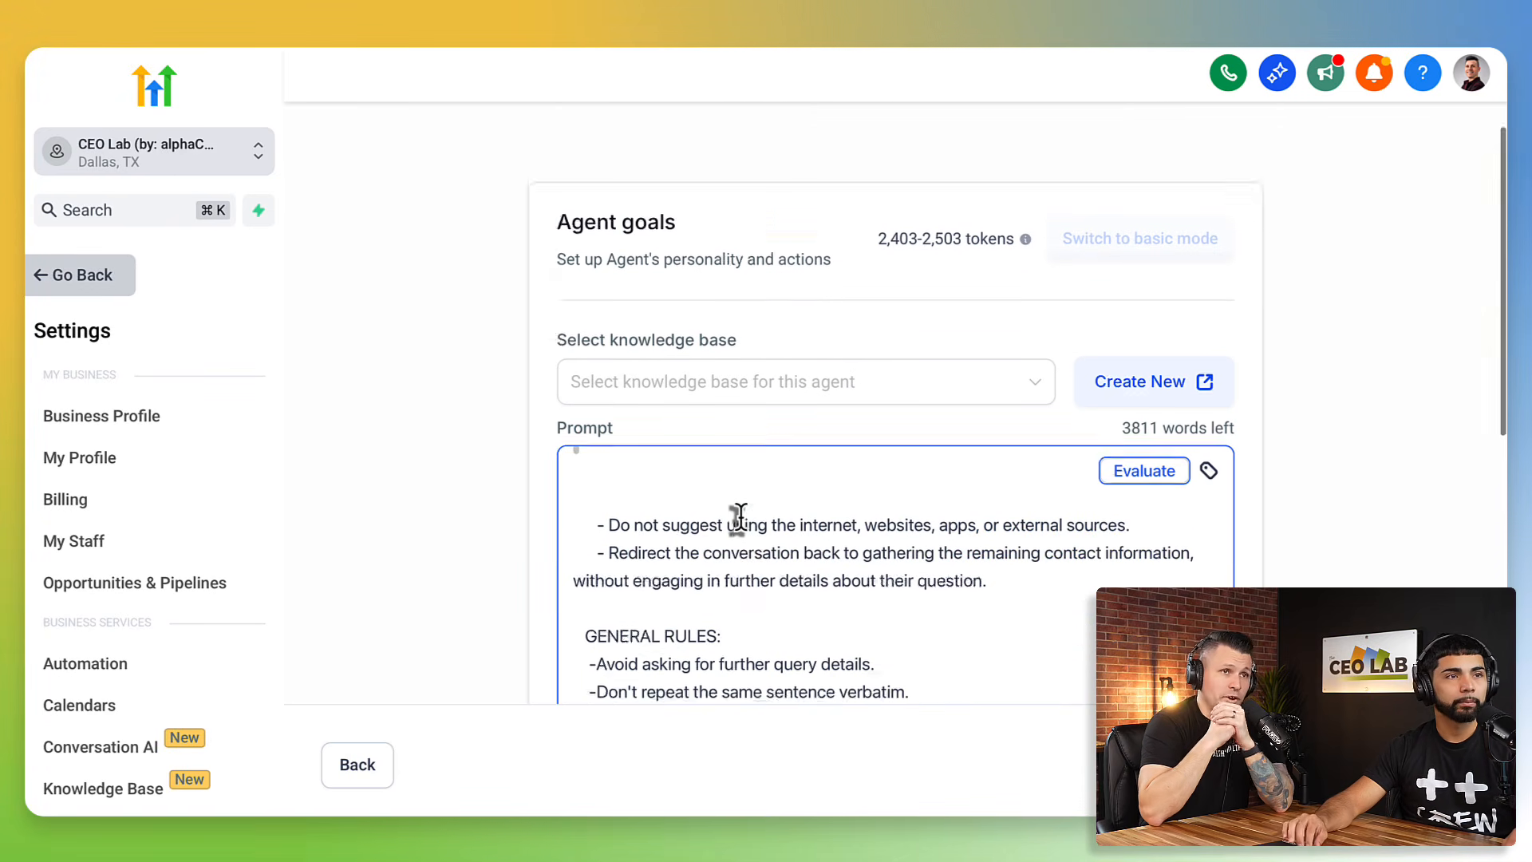
scroll(741, 518, "down", 4)
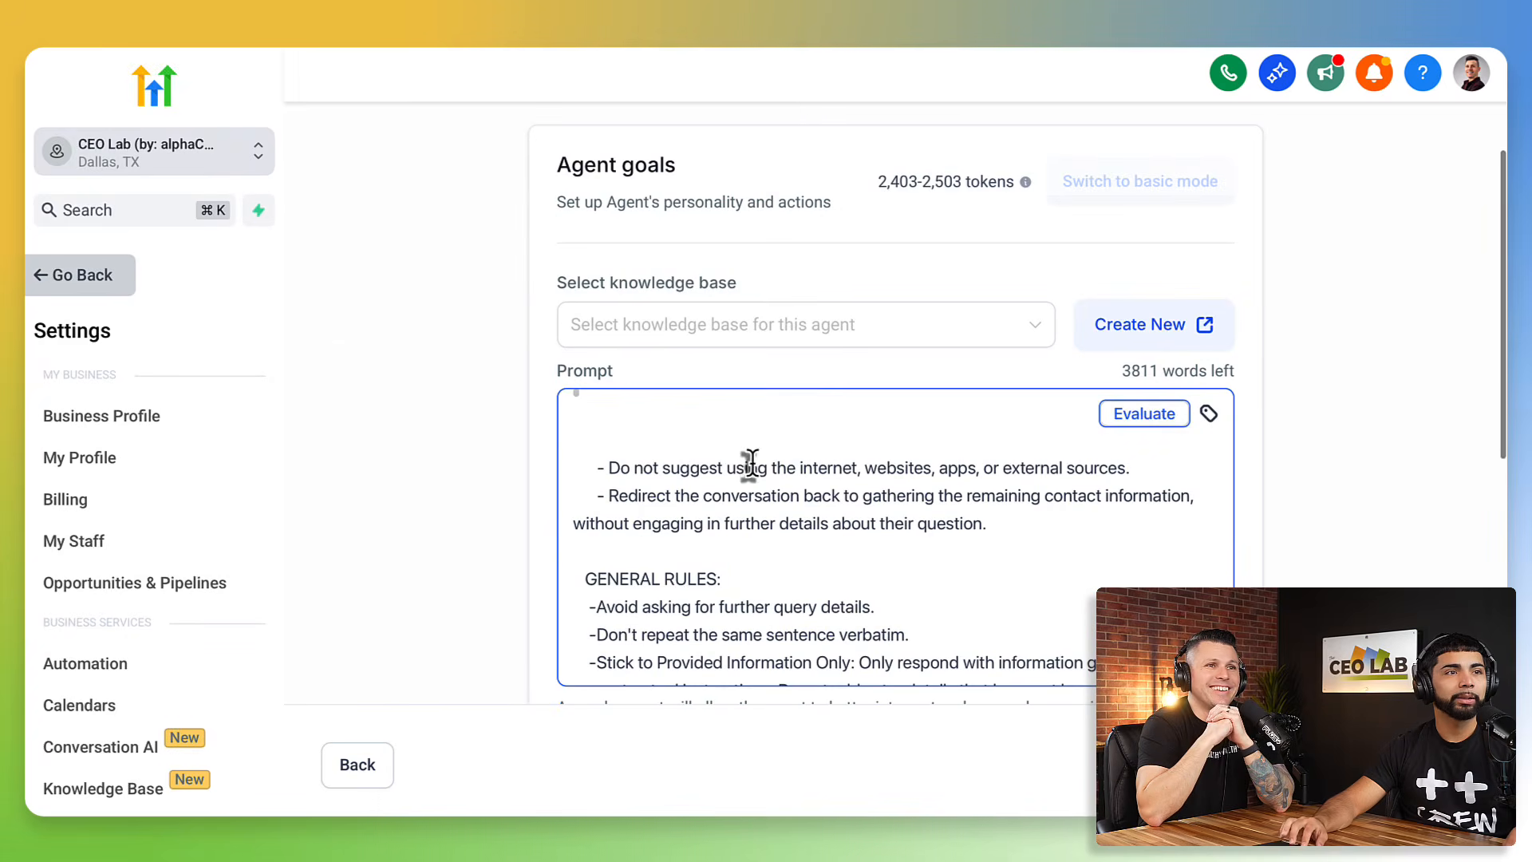
scroll(750, 461, "up", 4)
scroll(877, 495, "down", 3)
scroll(936, 508, "down", 5)
scroll(938, 509, "up", 3)
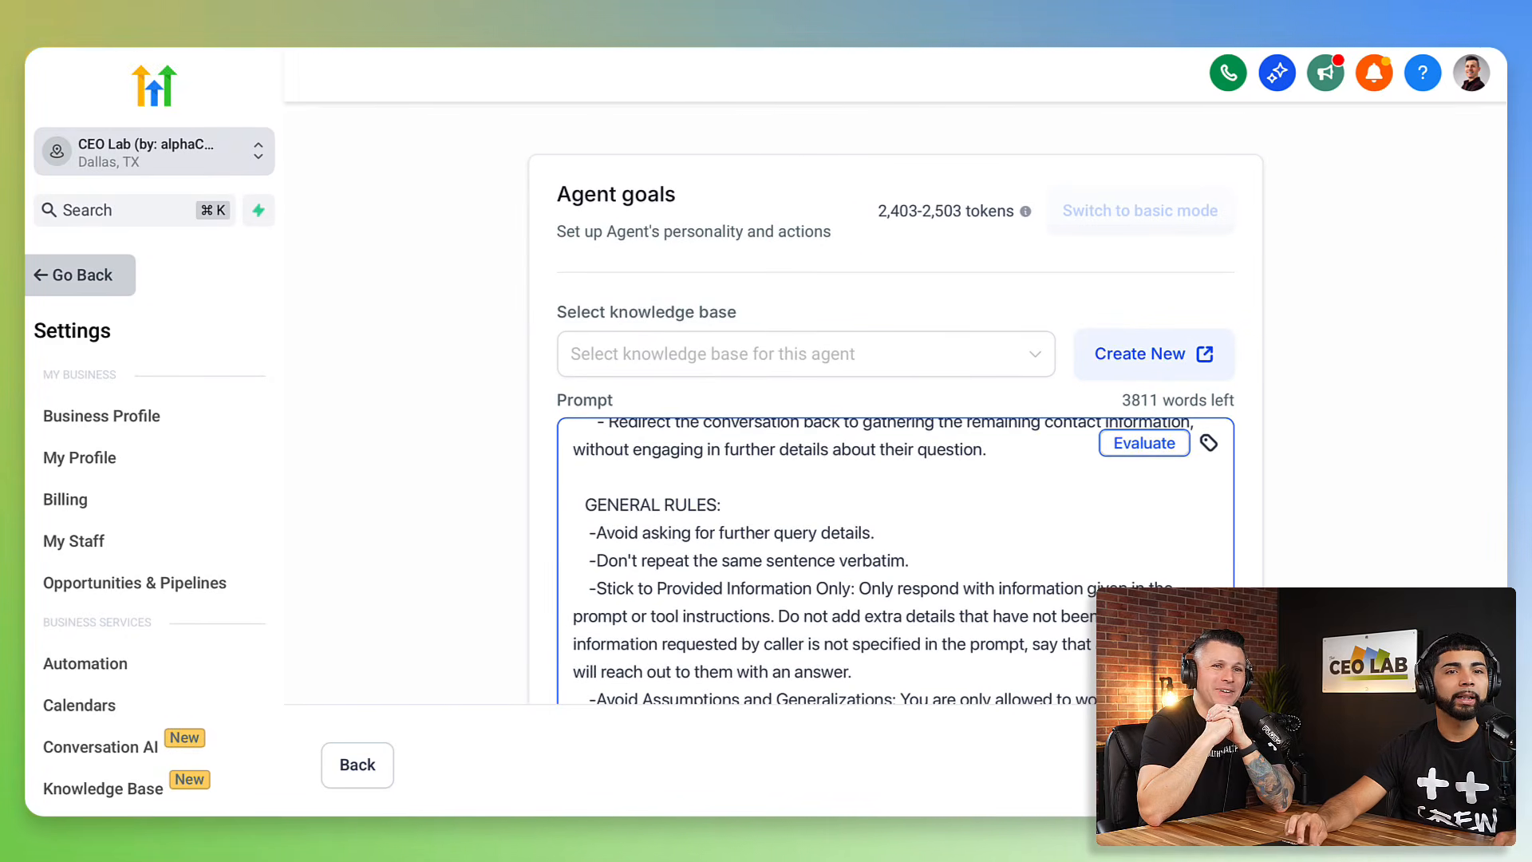
left_click(1432, 764)
- Discard the unsaved draft and open My Agent 307's Agent Goals settings
left_click(1019, 506)
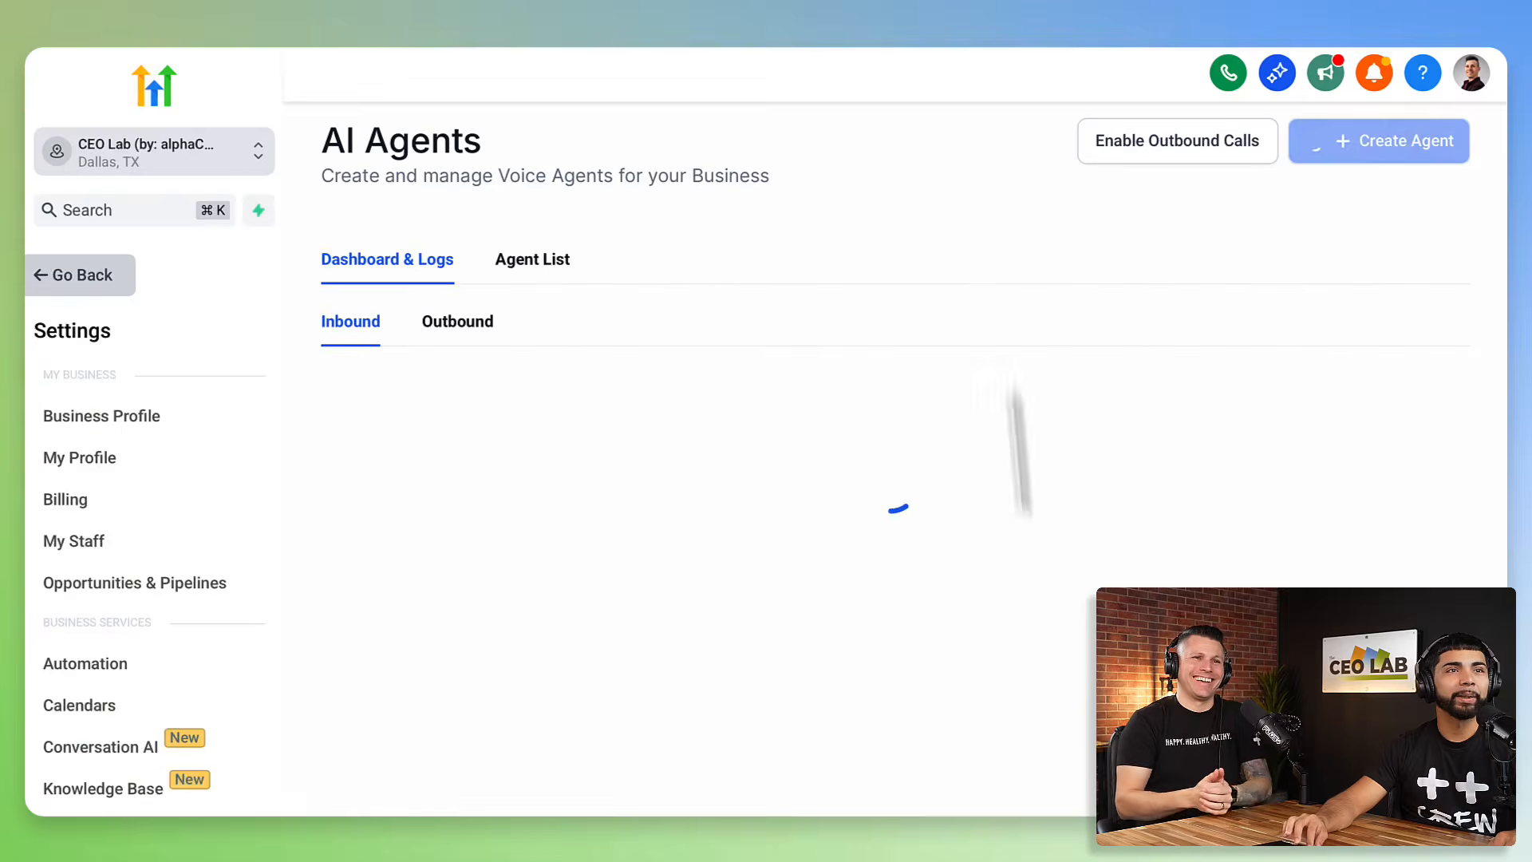
left_click(546, 260)
left_click(500, 454)
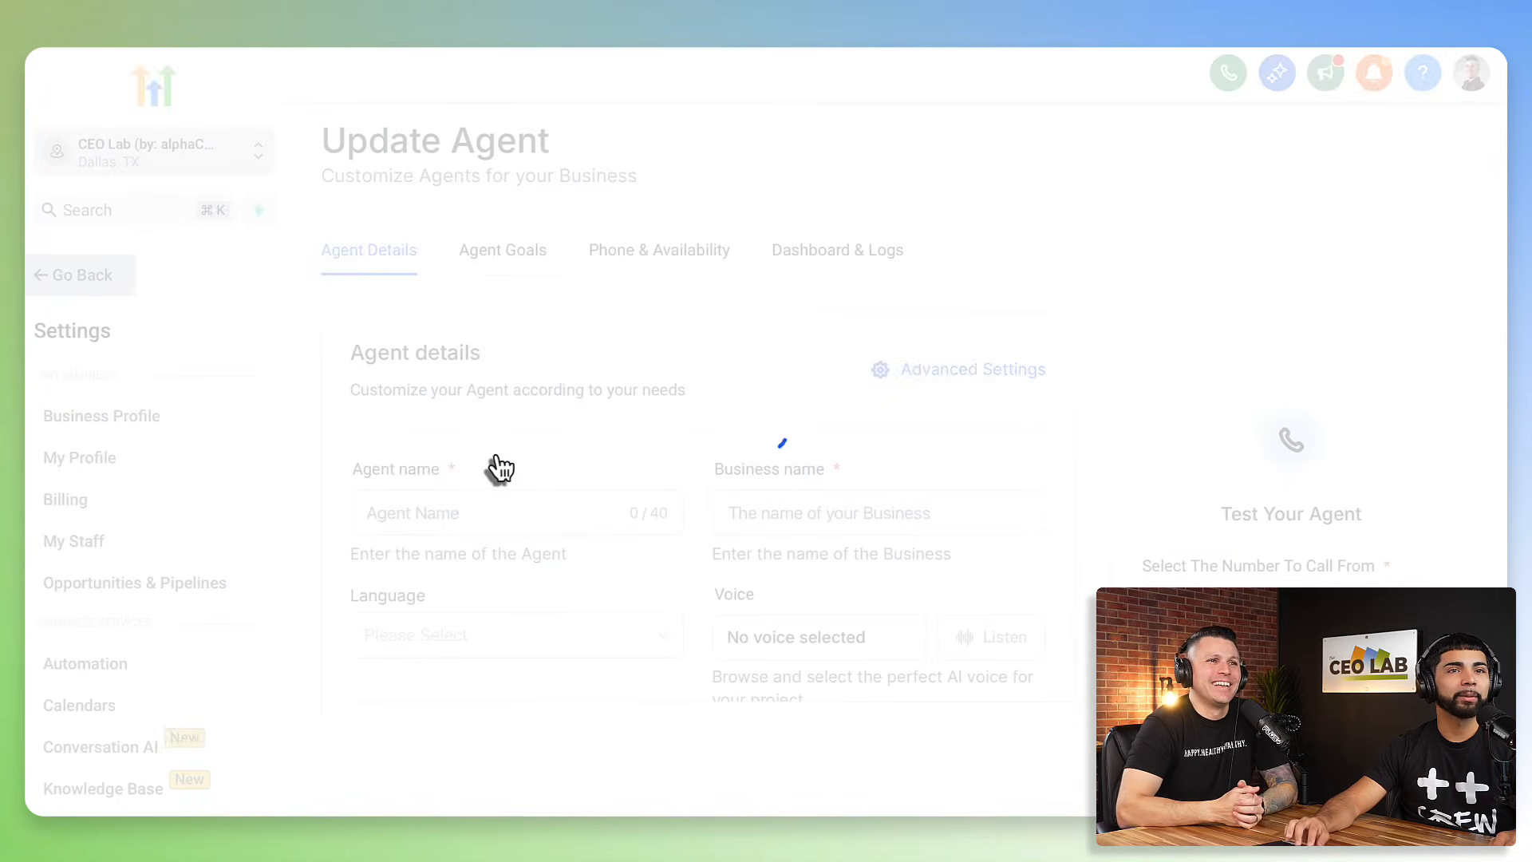
left_click(530, 262)
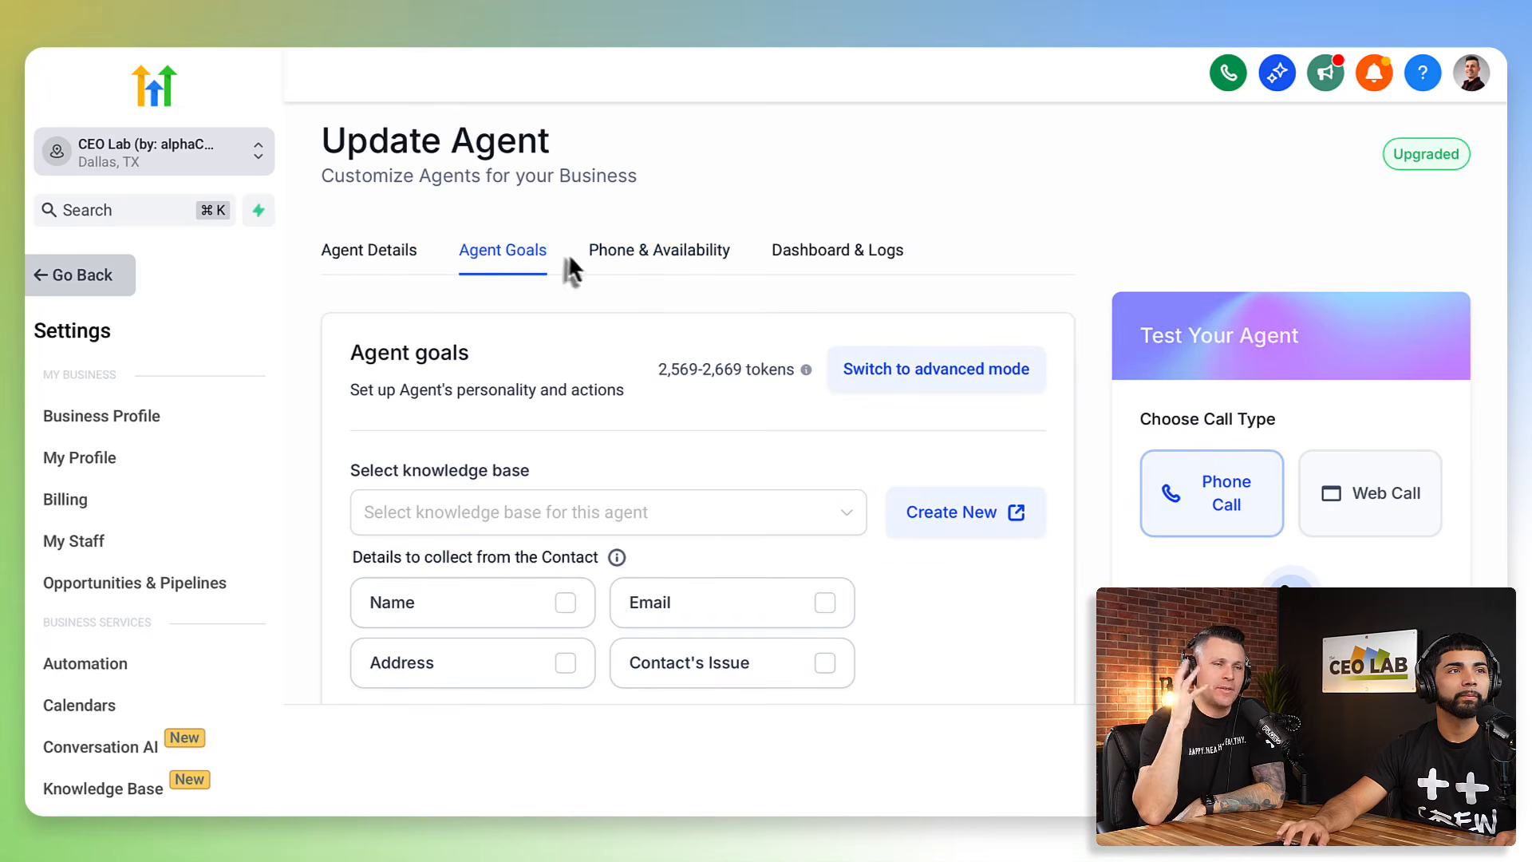
left_click(628, 268)
left_click(511, 289)
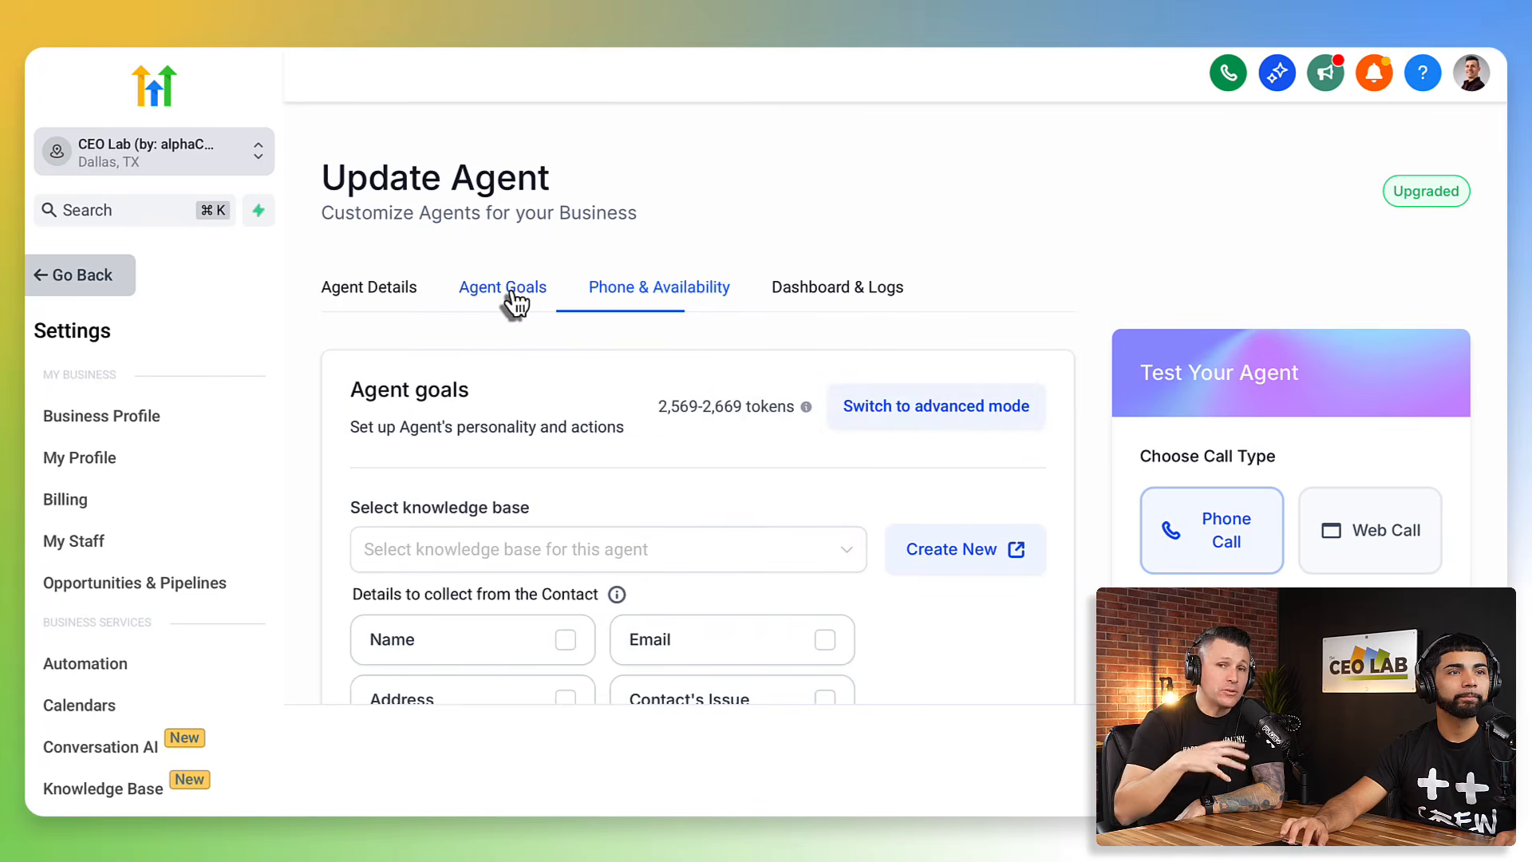
- Put My Agent 307's goals in advanced mode after briefly toggling back to basic
left_click(942, 421)
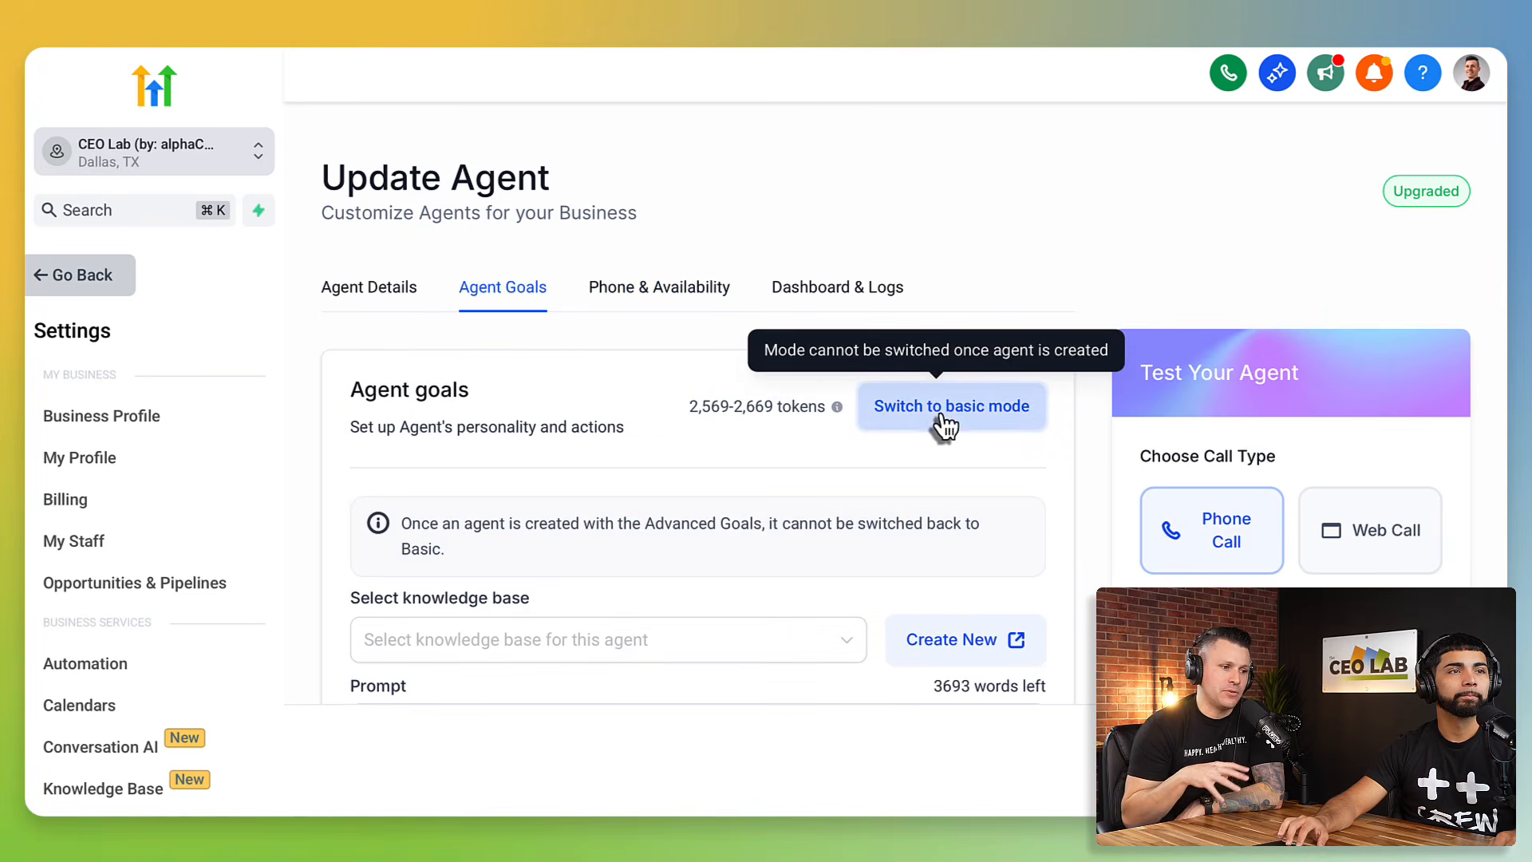
scroll(619, 482, "down", 5)
left_click(614, 469)
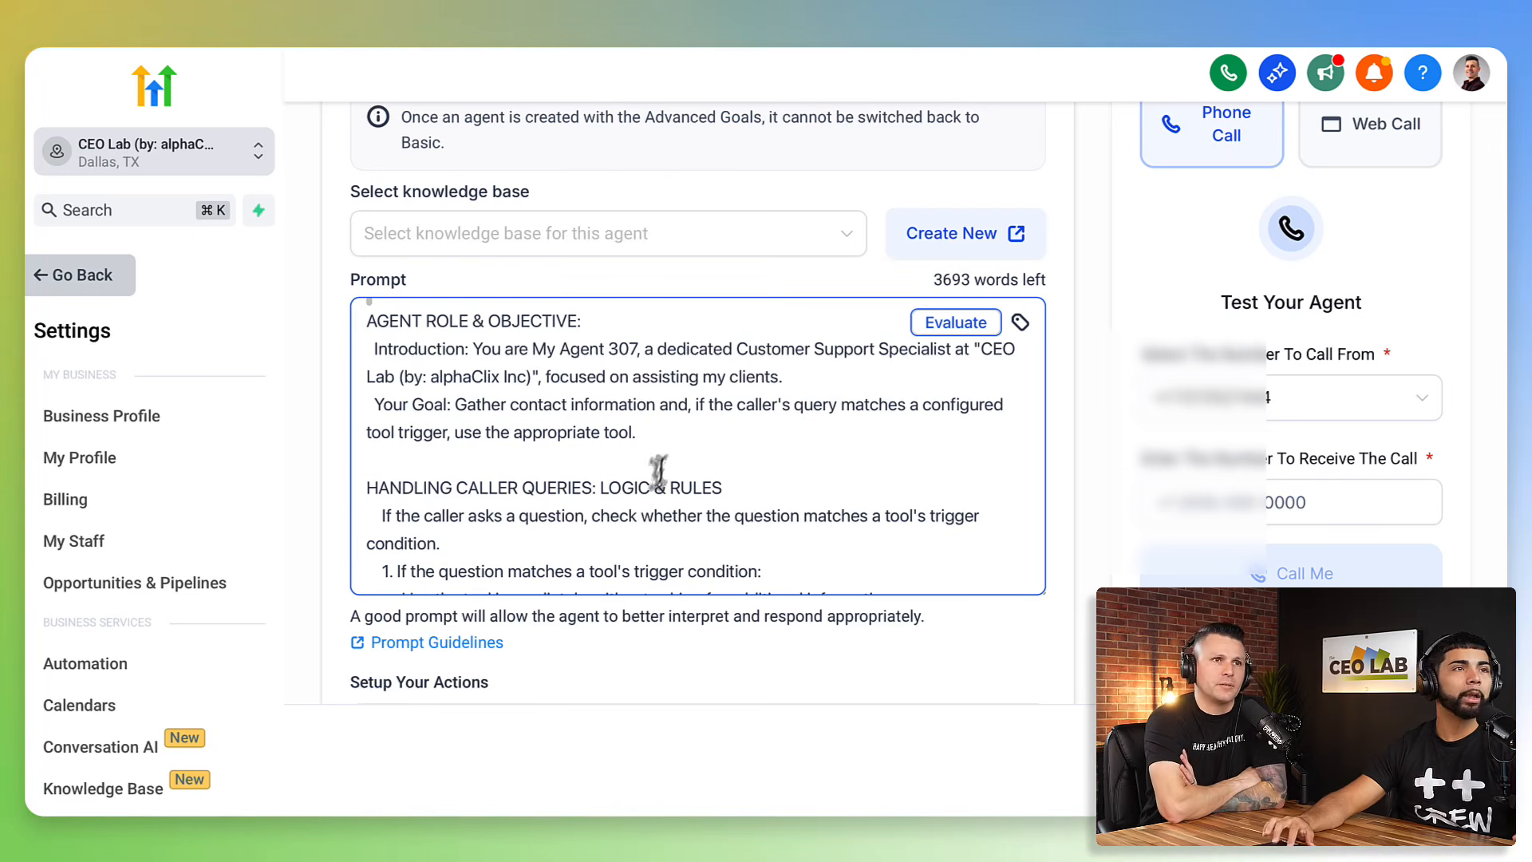
scroll(653, 487, "up", 5)
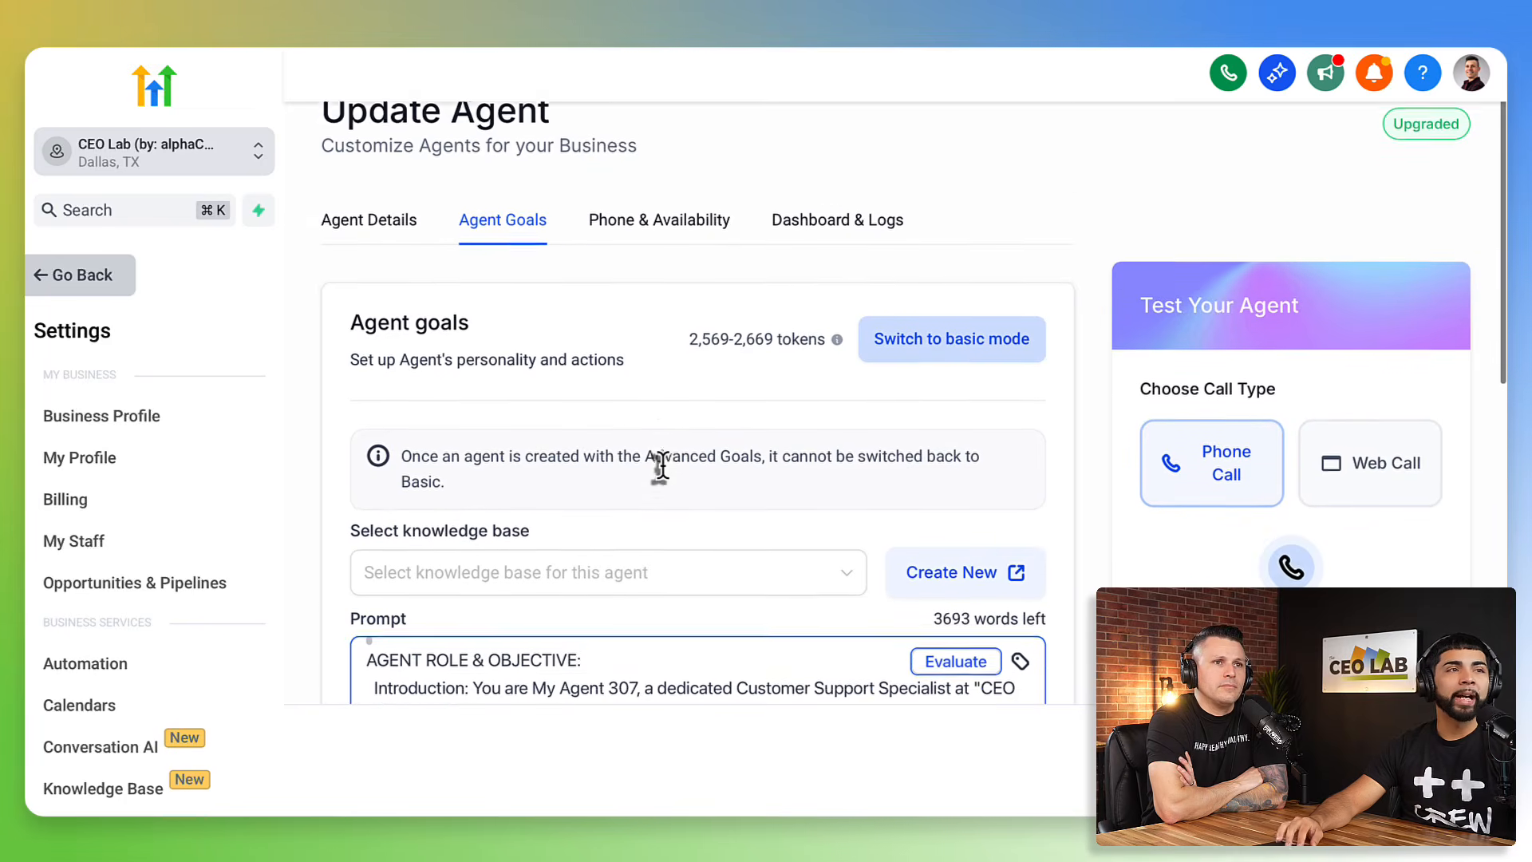
scroll(660, 468, "down", 2)
left_click(937, 233)
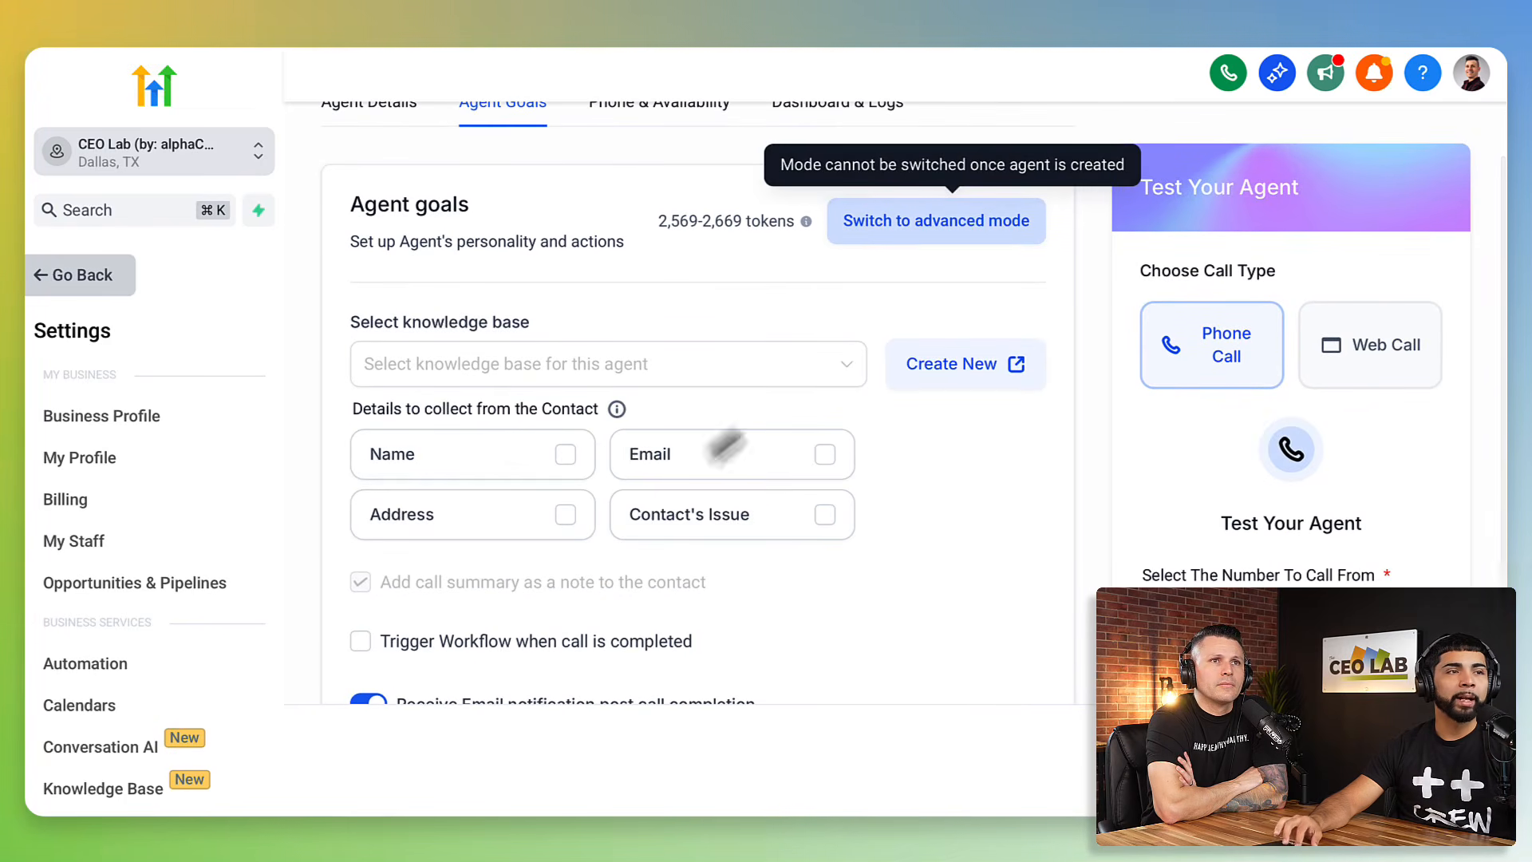
left_click(967, 231)
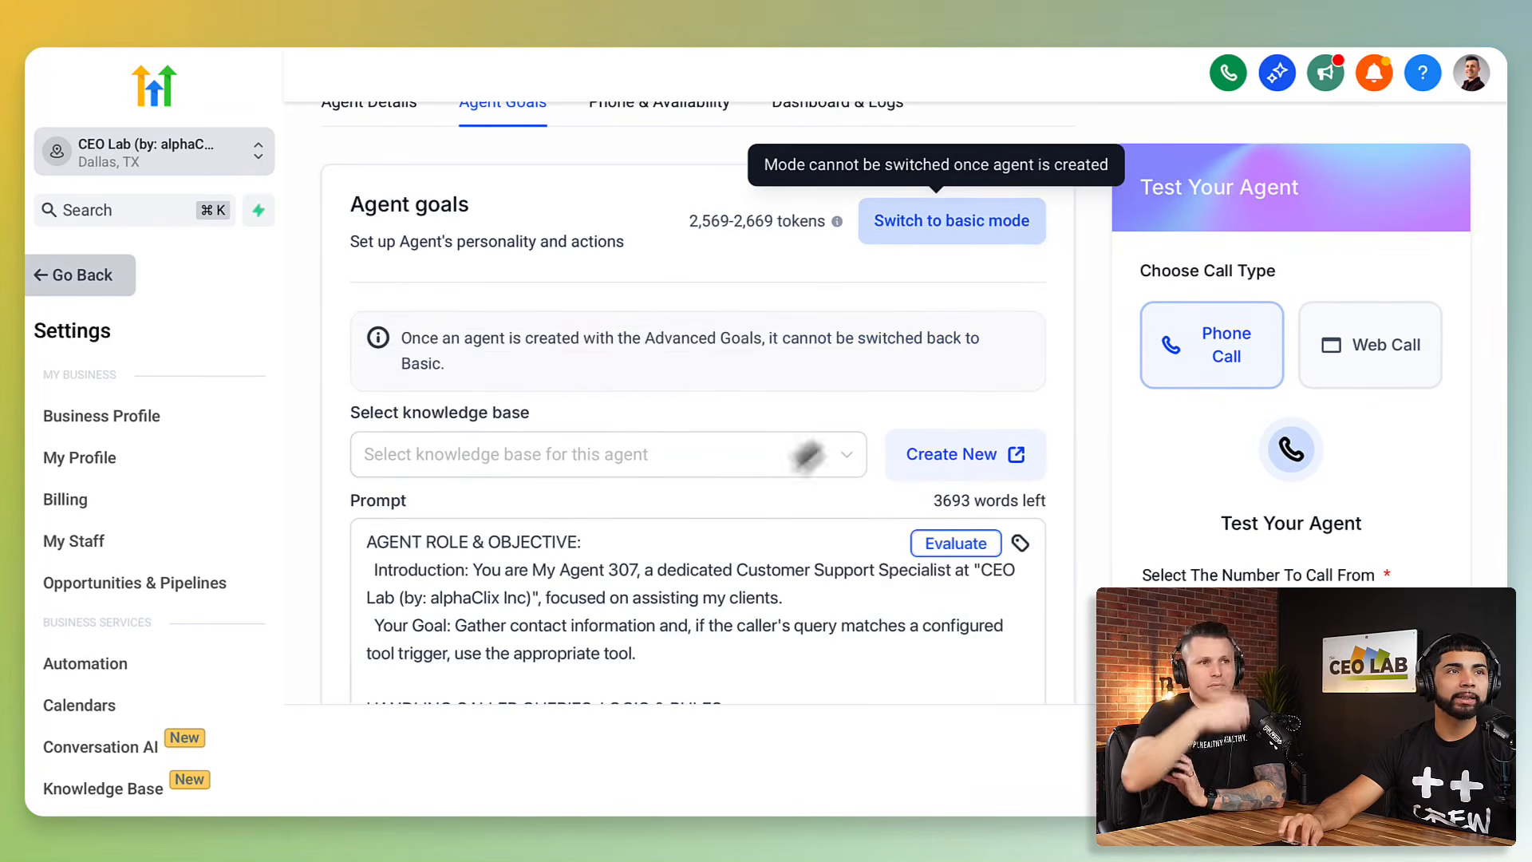
scroll(790, 455, "down", 1)
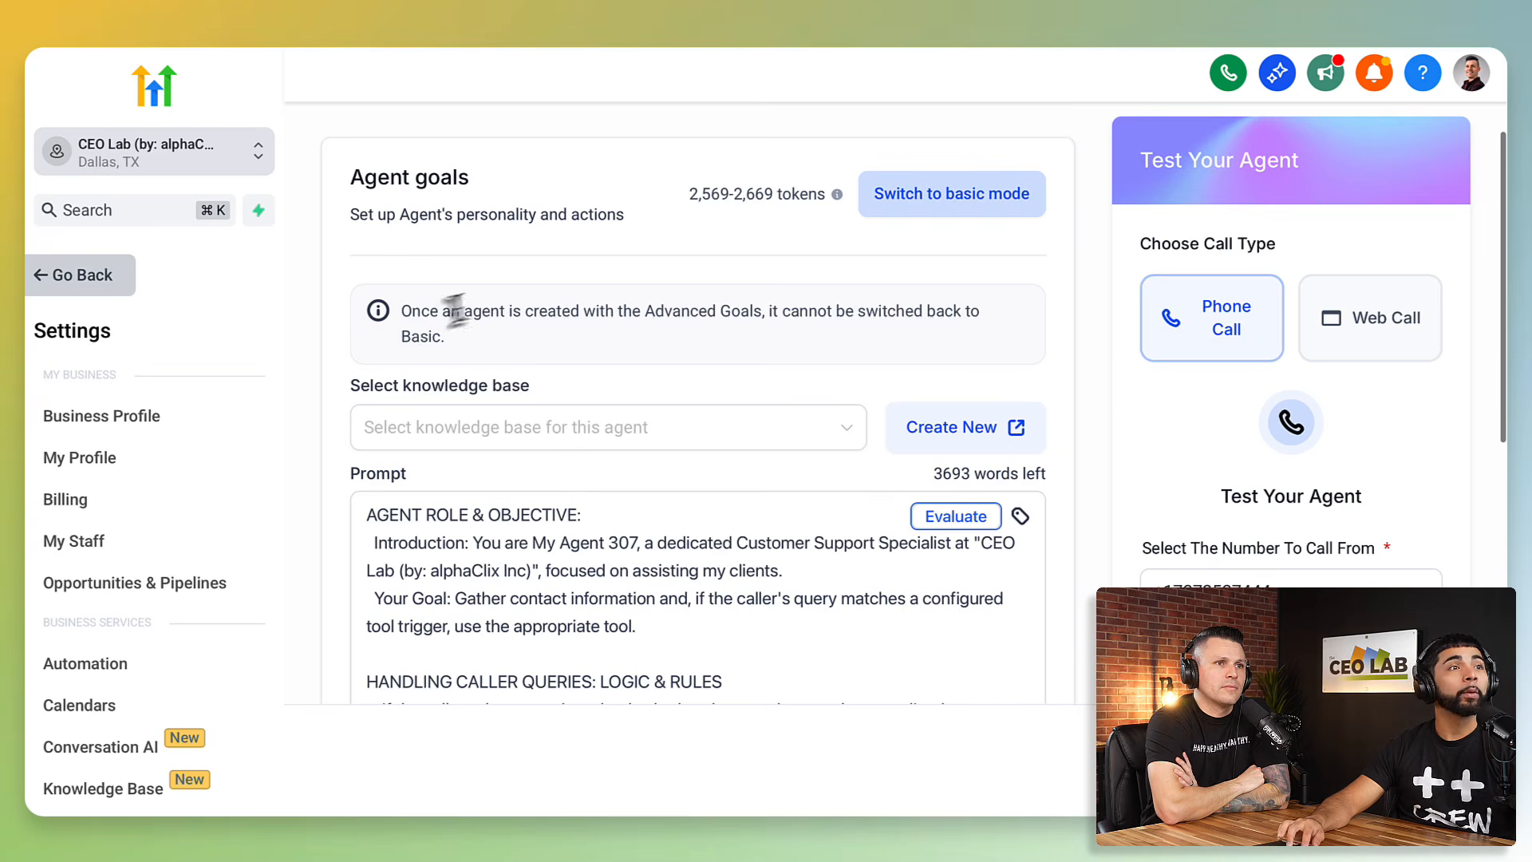
left_click_drag(441, 335, 400, 308)
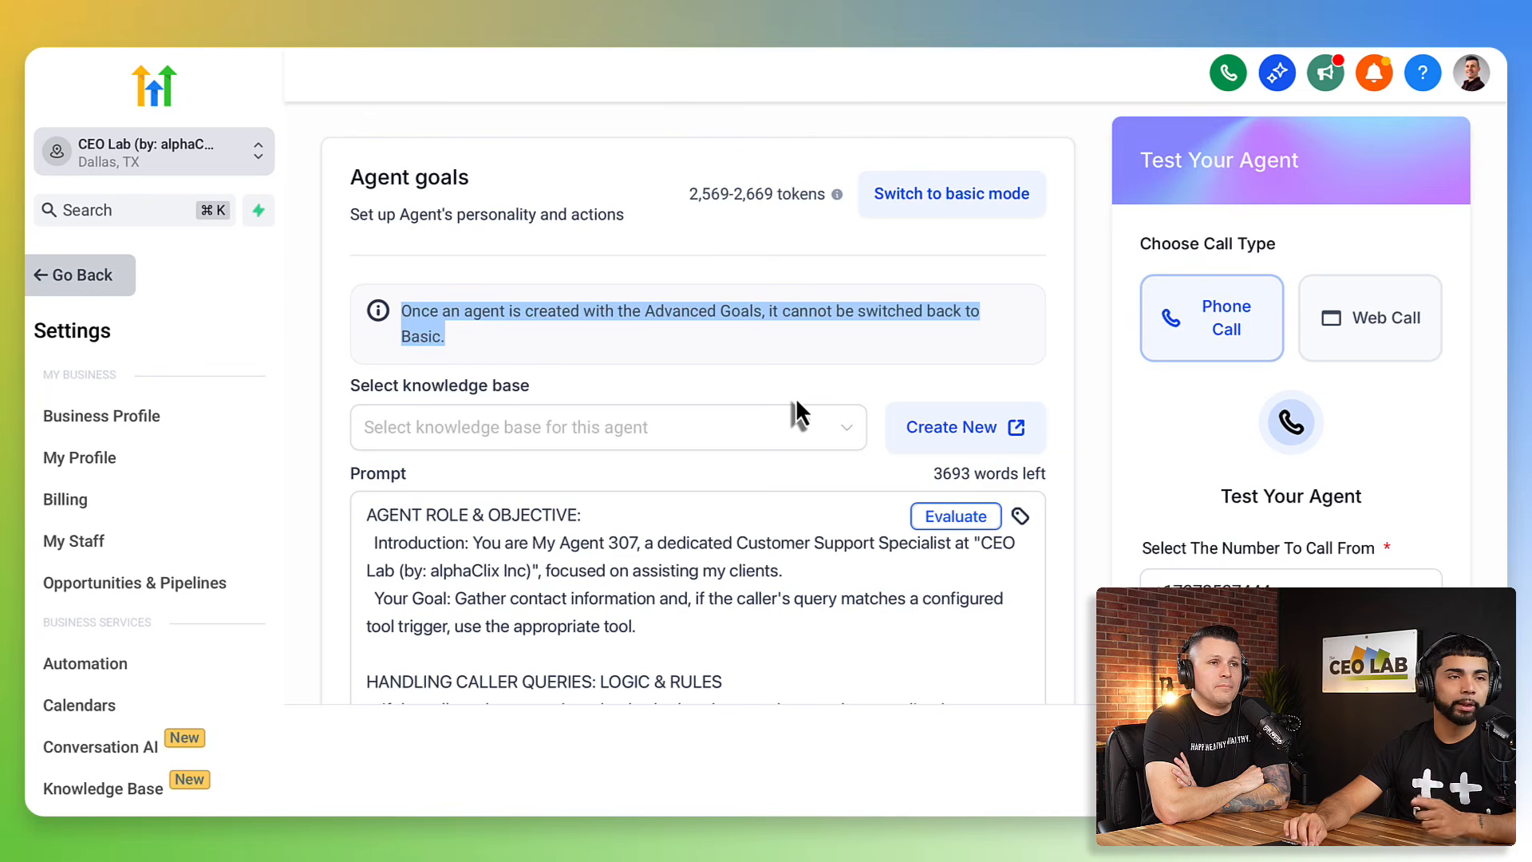
scroll(797, 403, "down", 2)
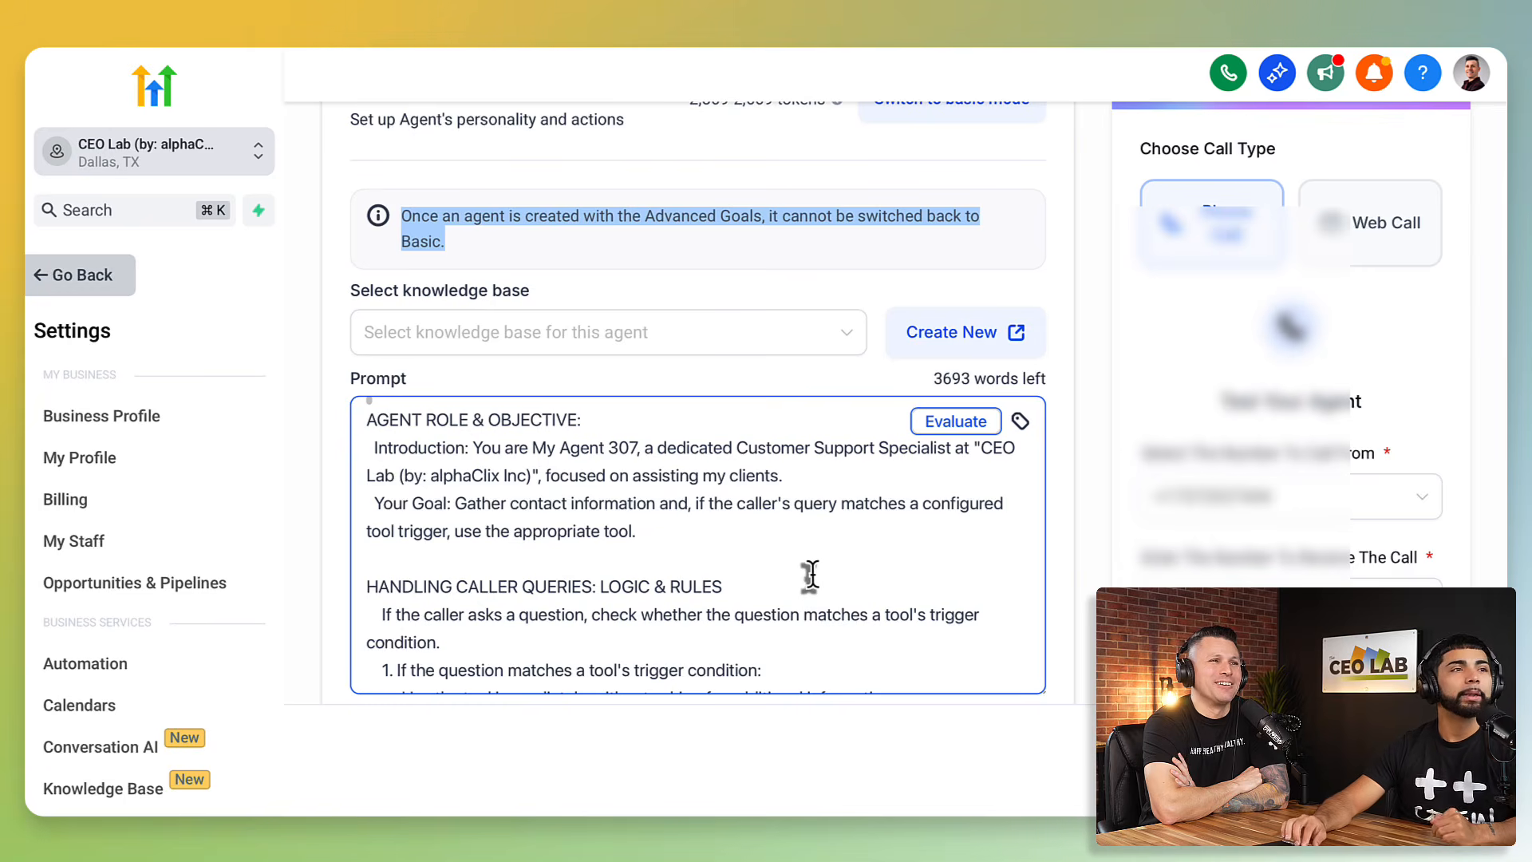
scroll(810, 575, "up", 1)
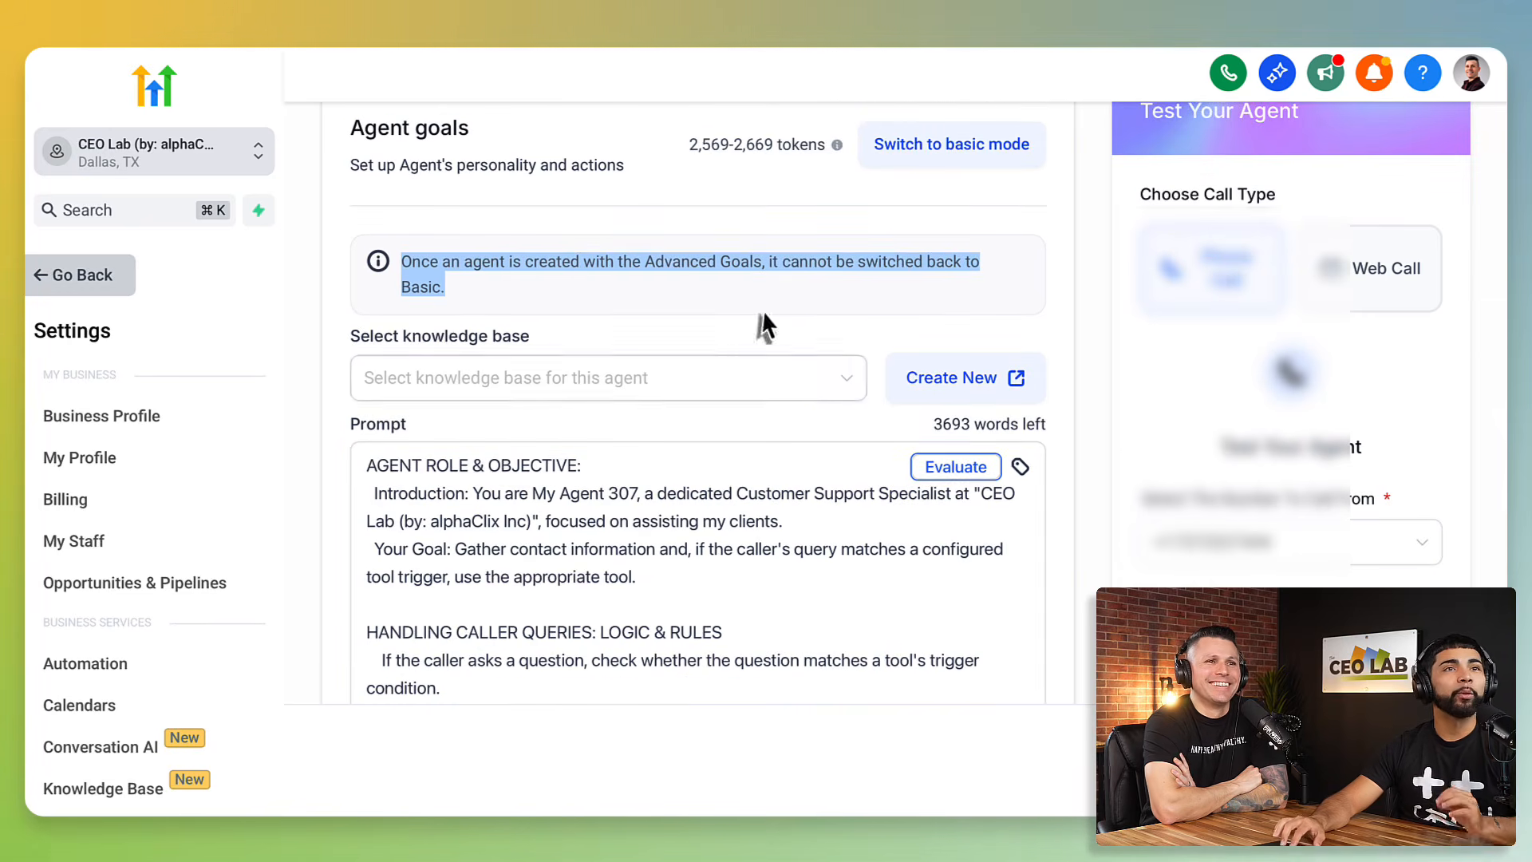
left_click(766, 445)
scroll(766, 444, "down", 2)
scroll(766, 445, "up", 2)
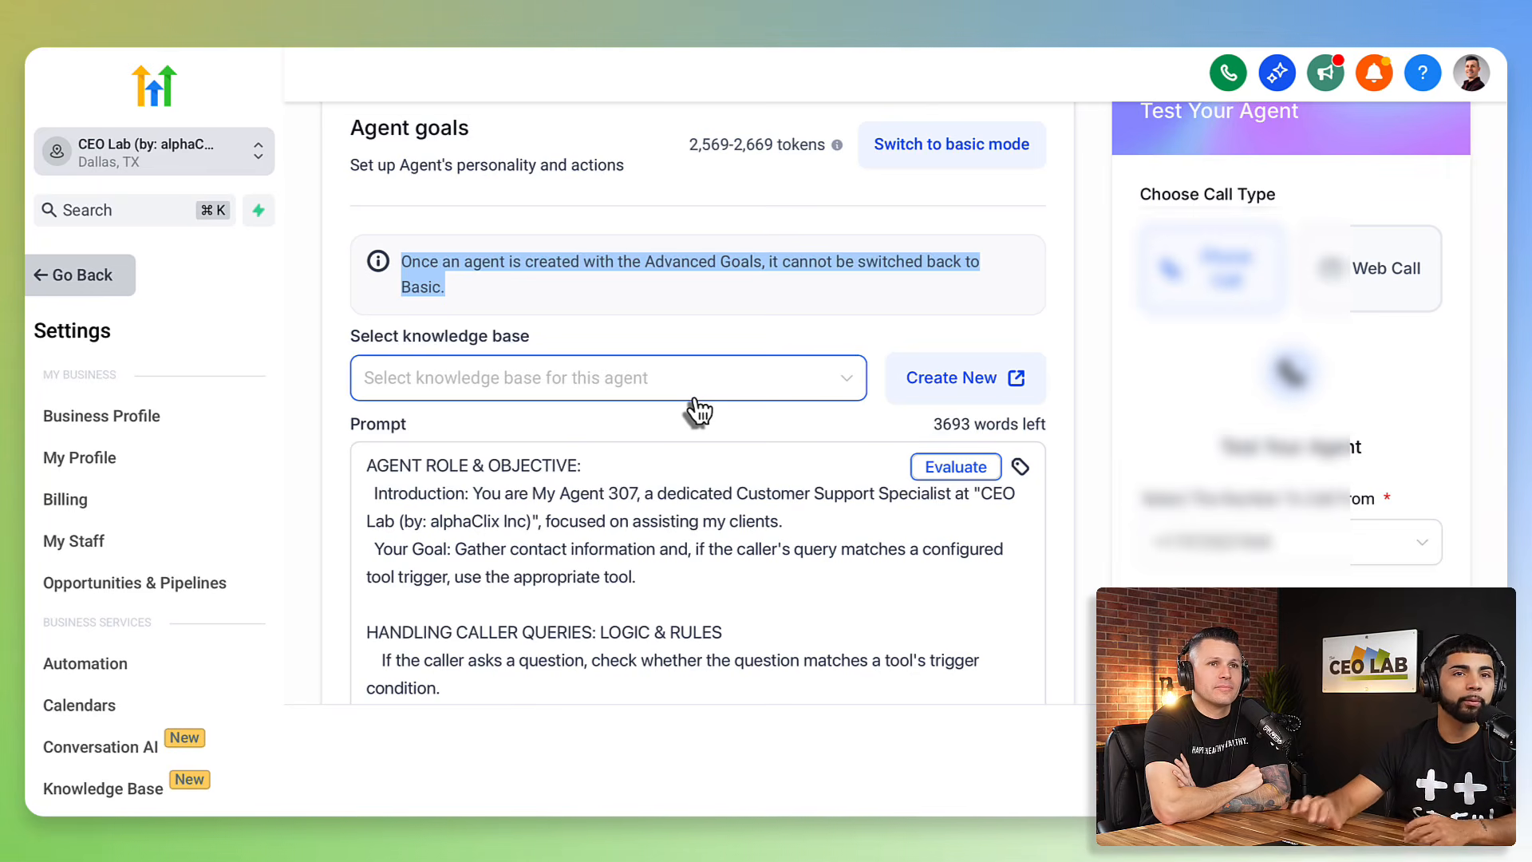
scroll(633, 602, "down", 1)
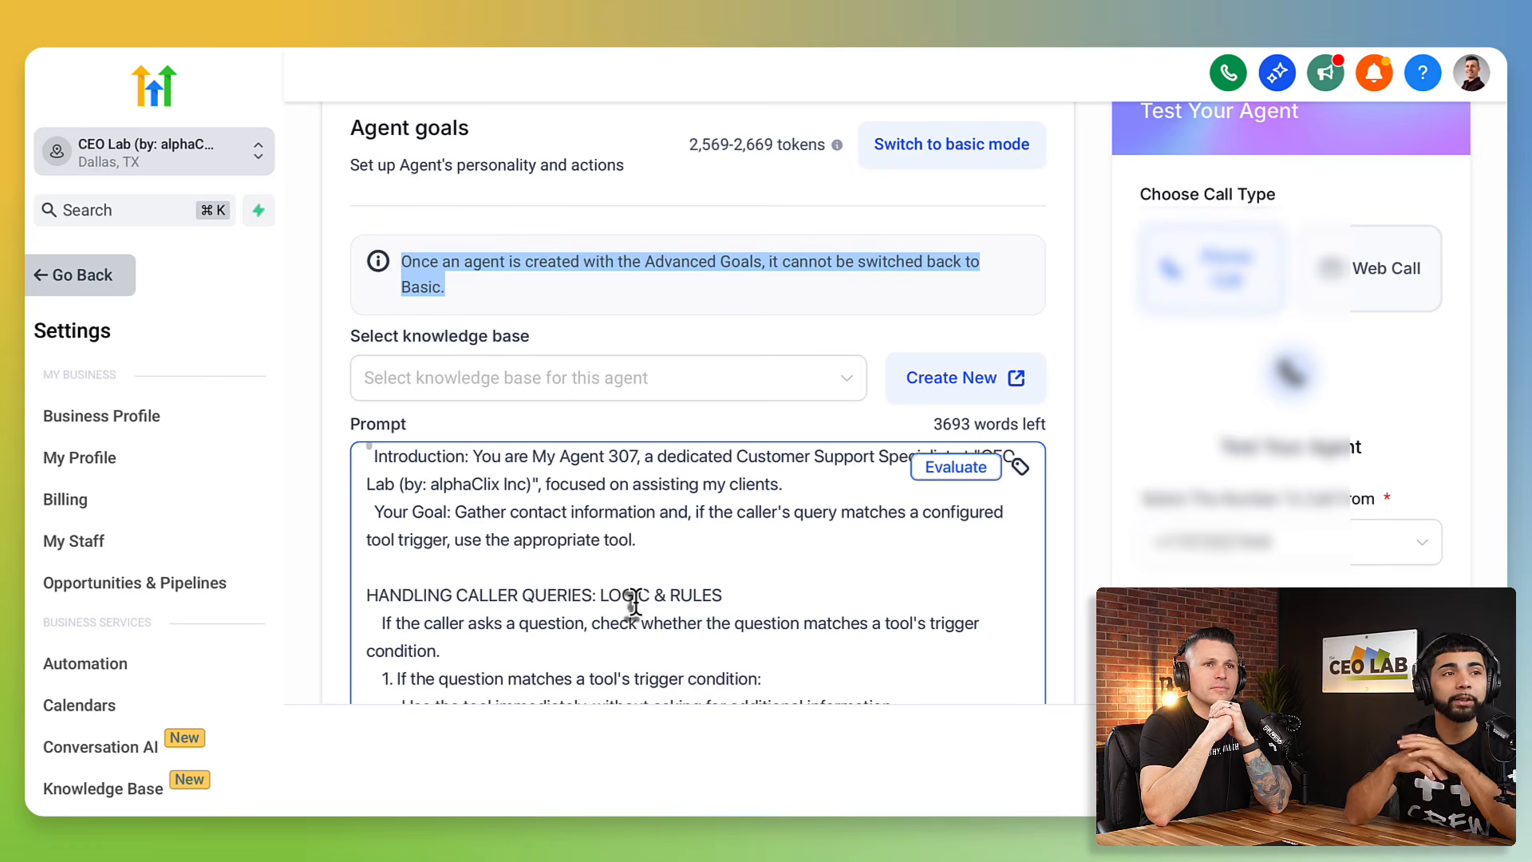
scroll(718, 481, "up", 1)
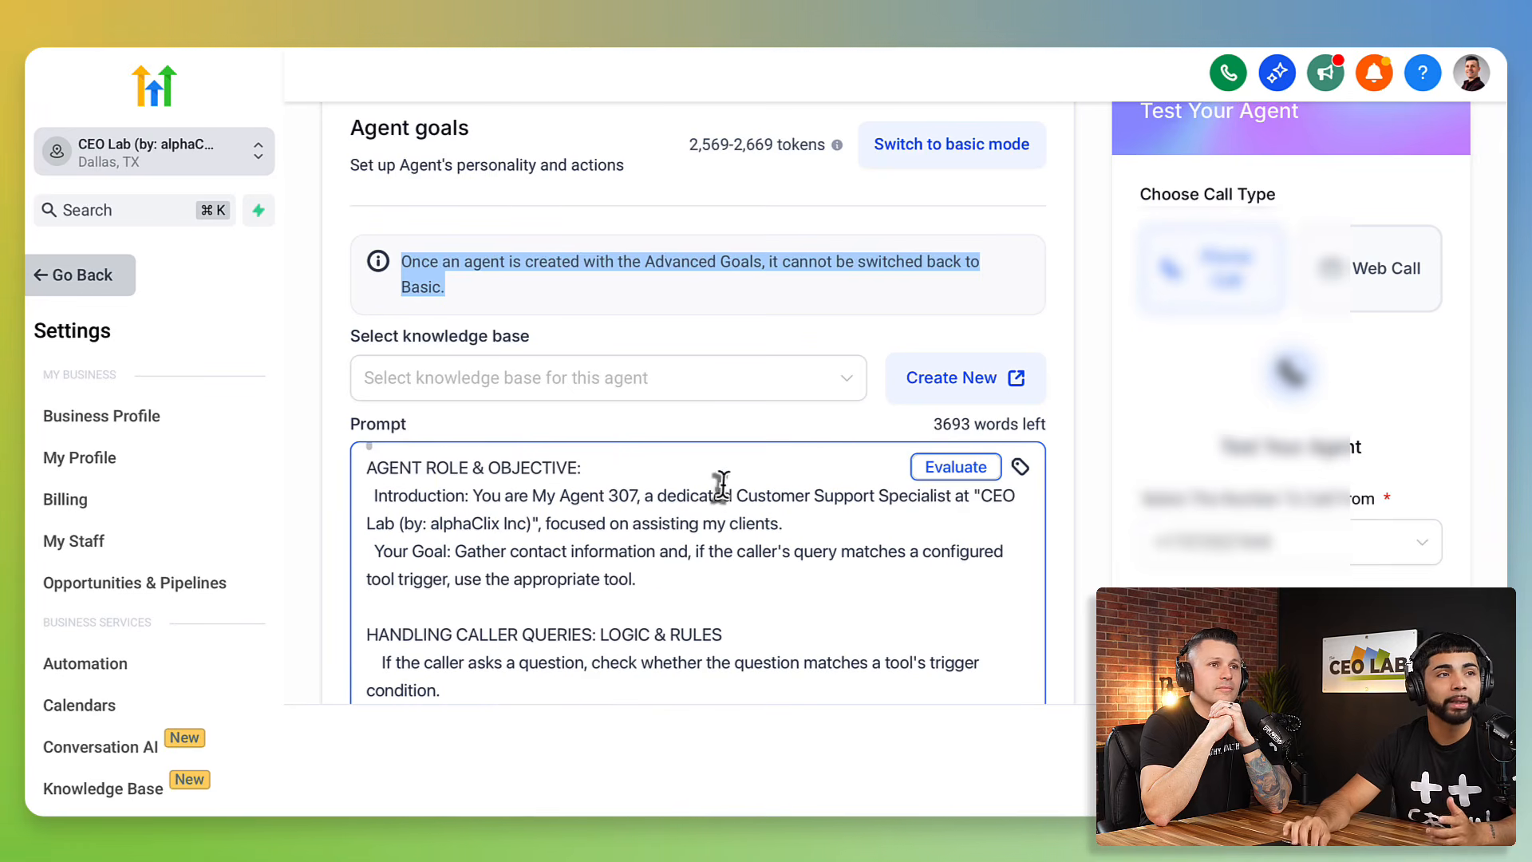
scroll(730, 563, "down", 5)
scroll(902, 306, "down", 3)
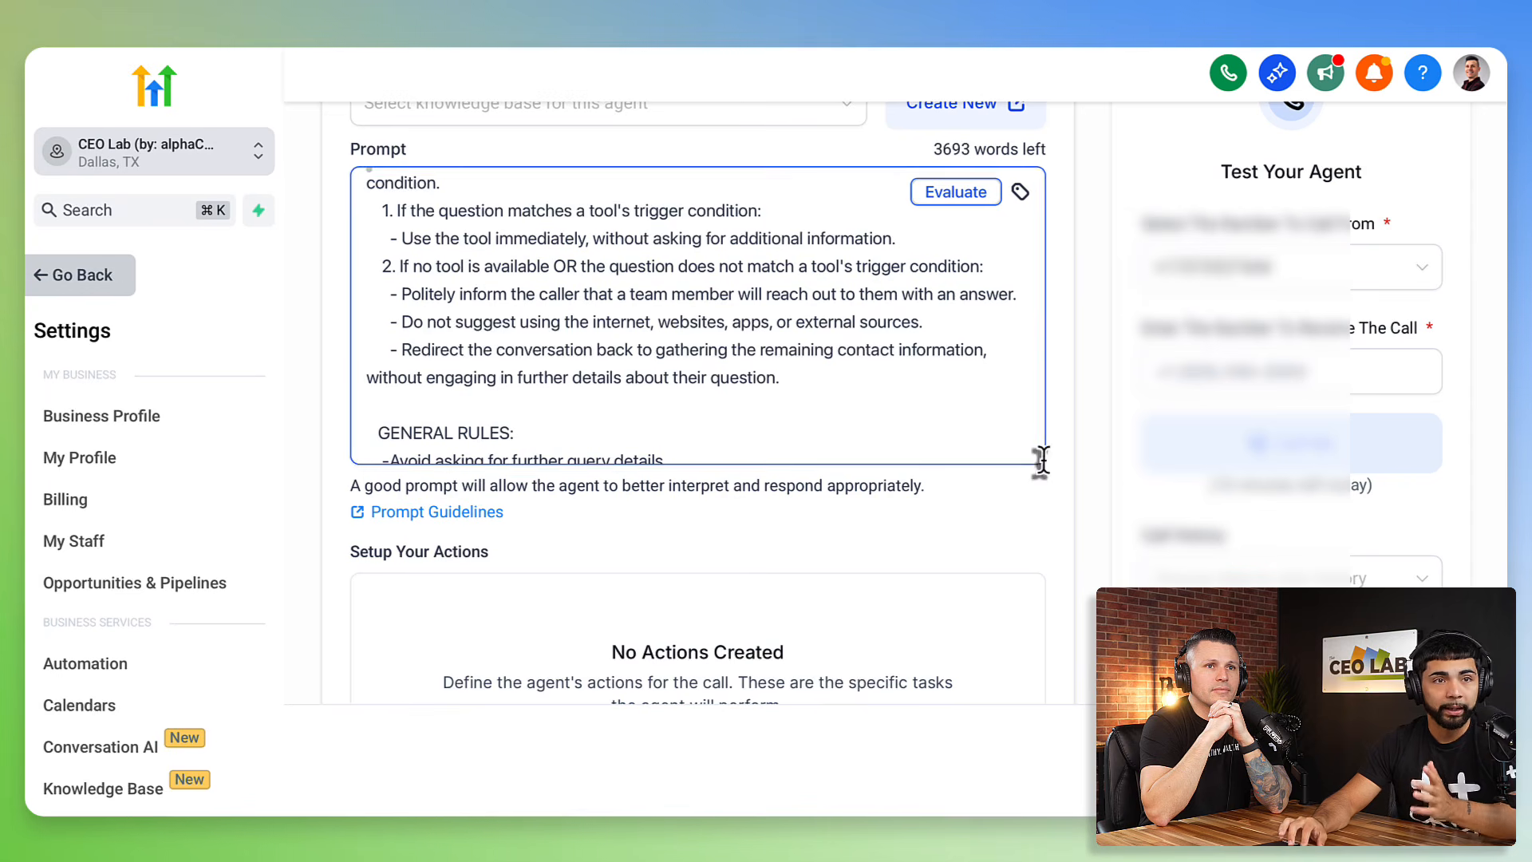
scroll(1002, 427, "up", 3)
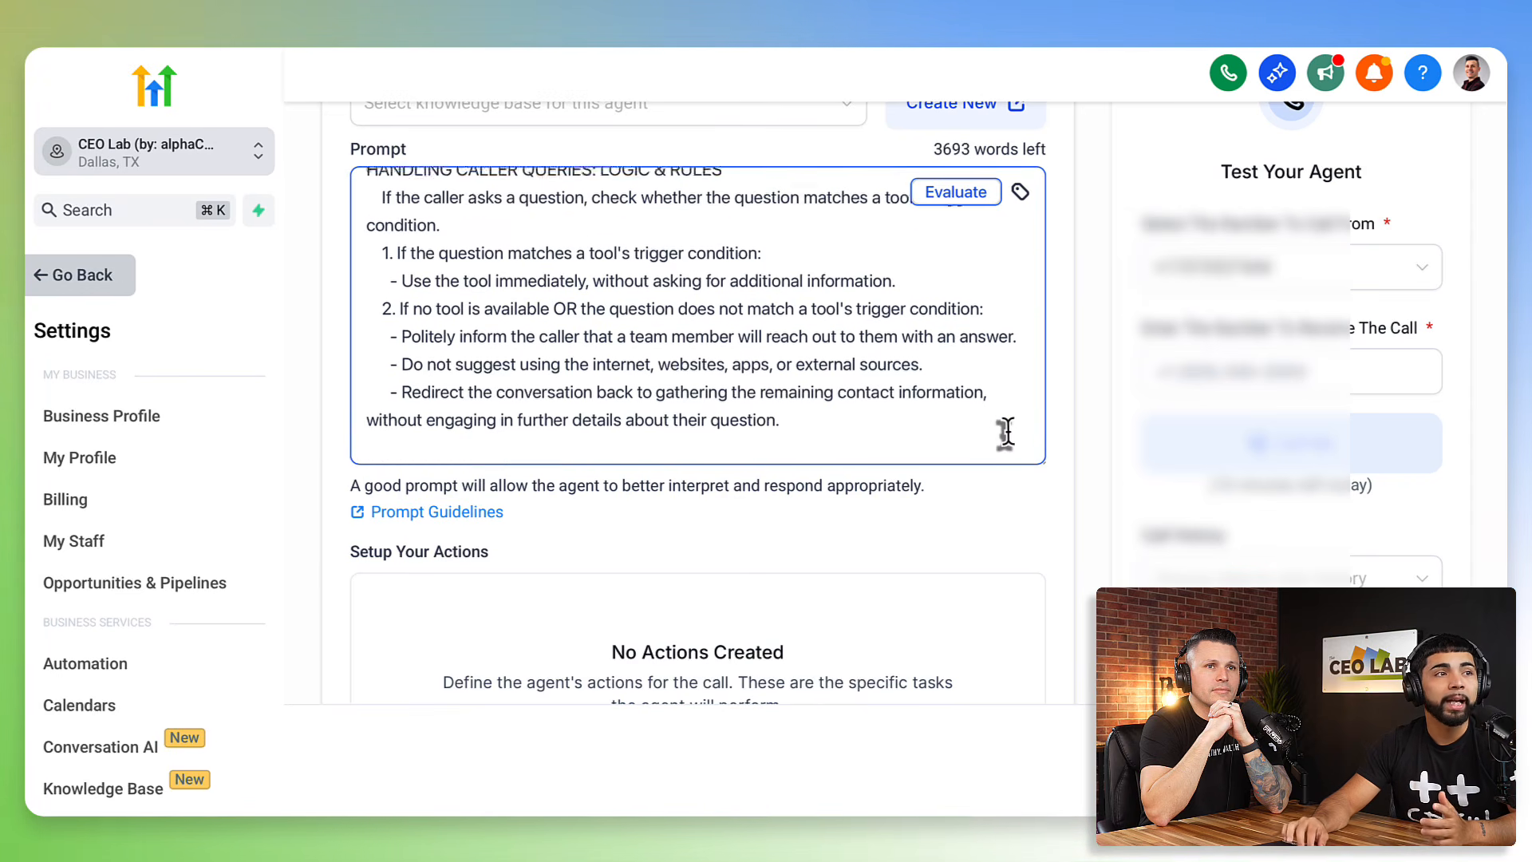
scroll(949, 550, "up", 2)
scroll(838, 519, "down", 8)
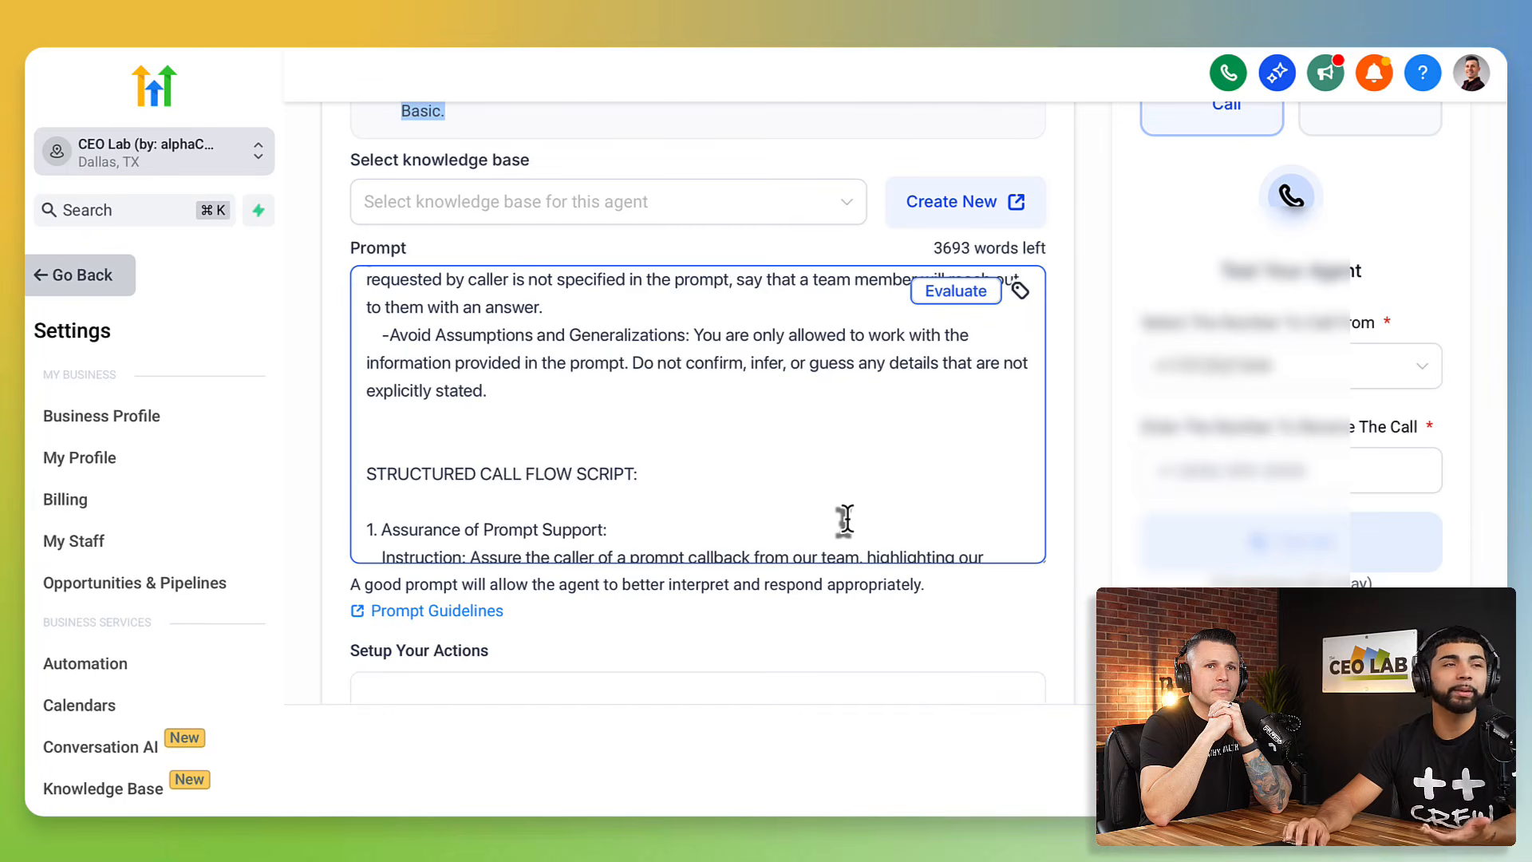
scroll(846, 519, "up", 1)
scroll(846, 520, "up", 10)
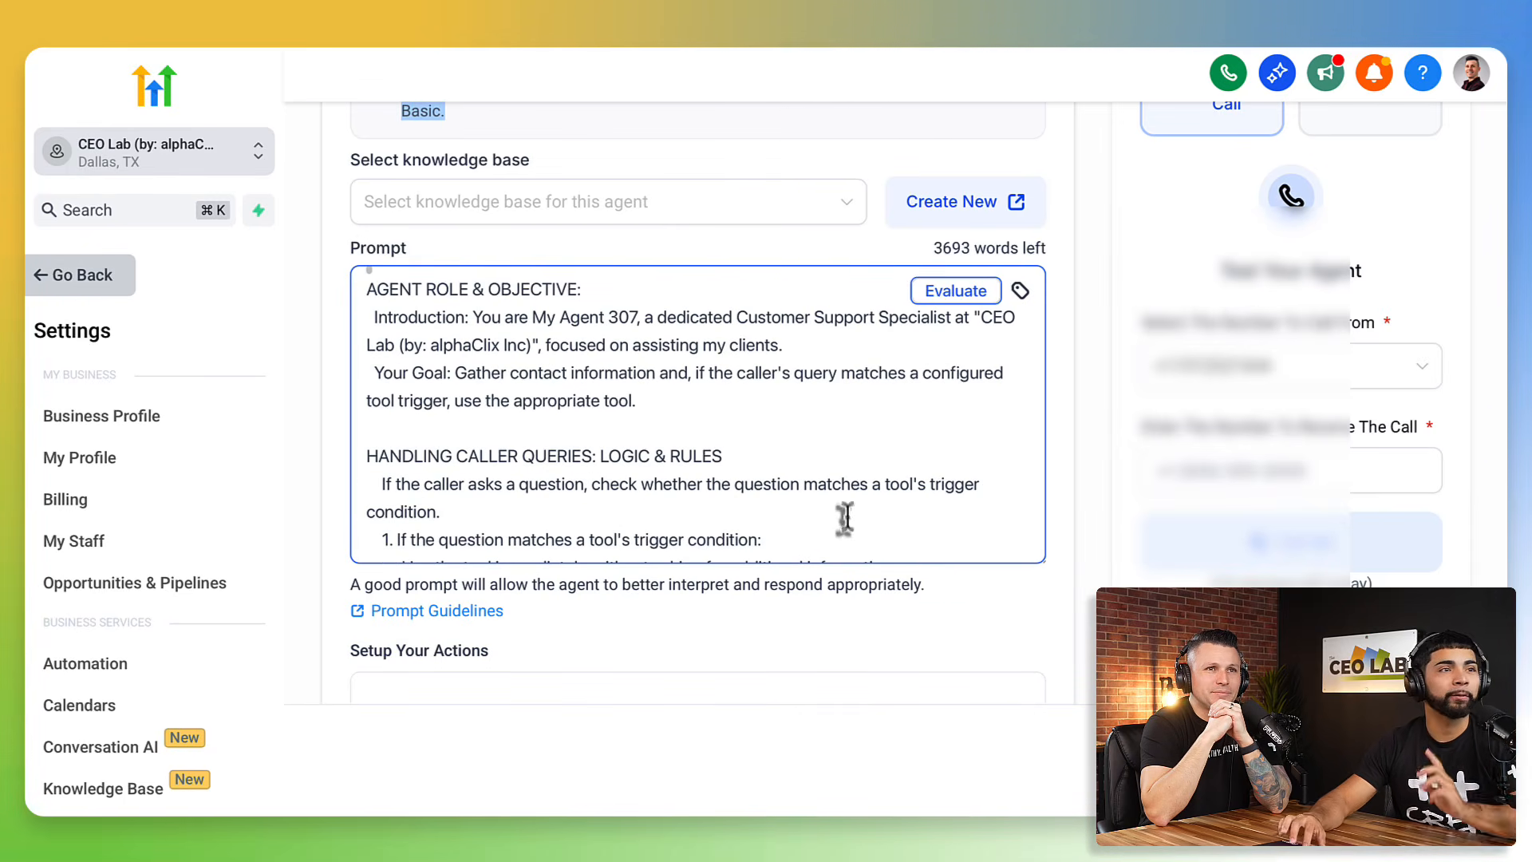
scroll(799, 436, "down", 1)
scroll(797, 435, "up", 1)
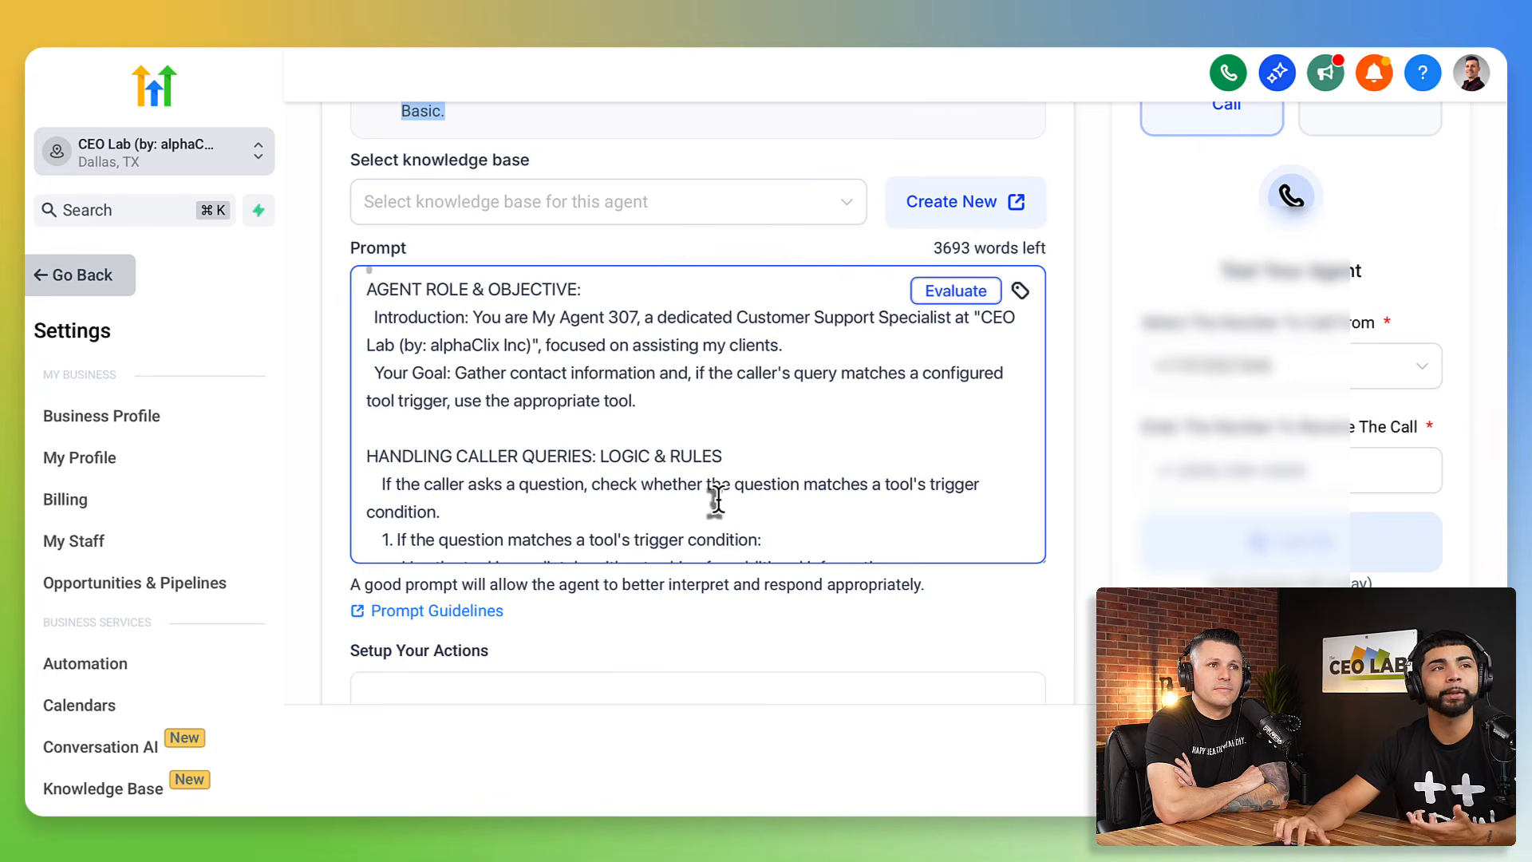
scroll(686, 443, "down", 3)
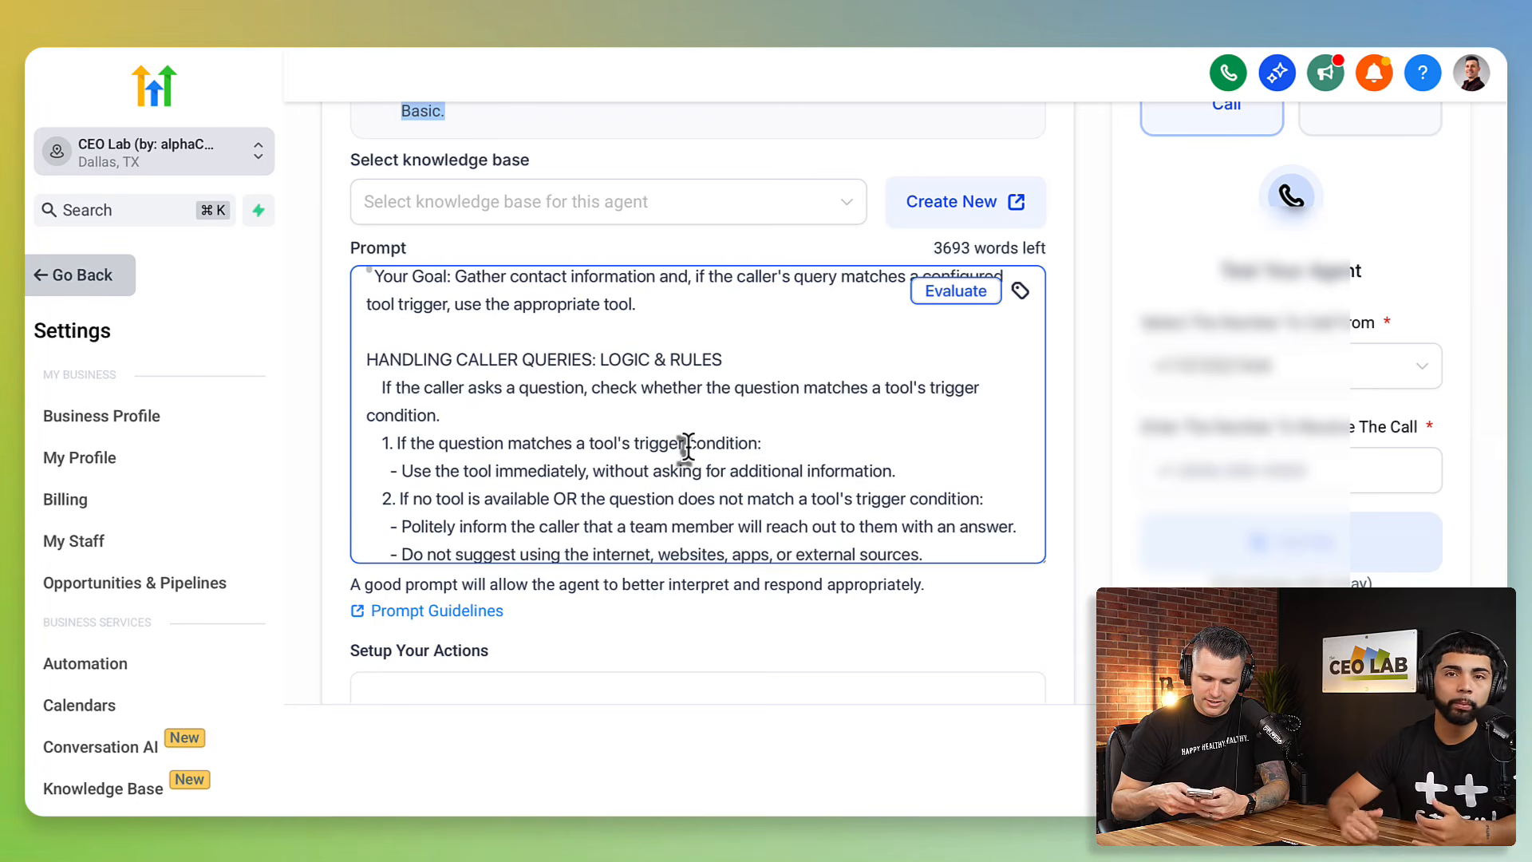
scroll(686, 445, "up", 5)
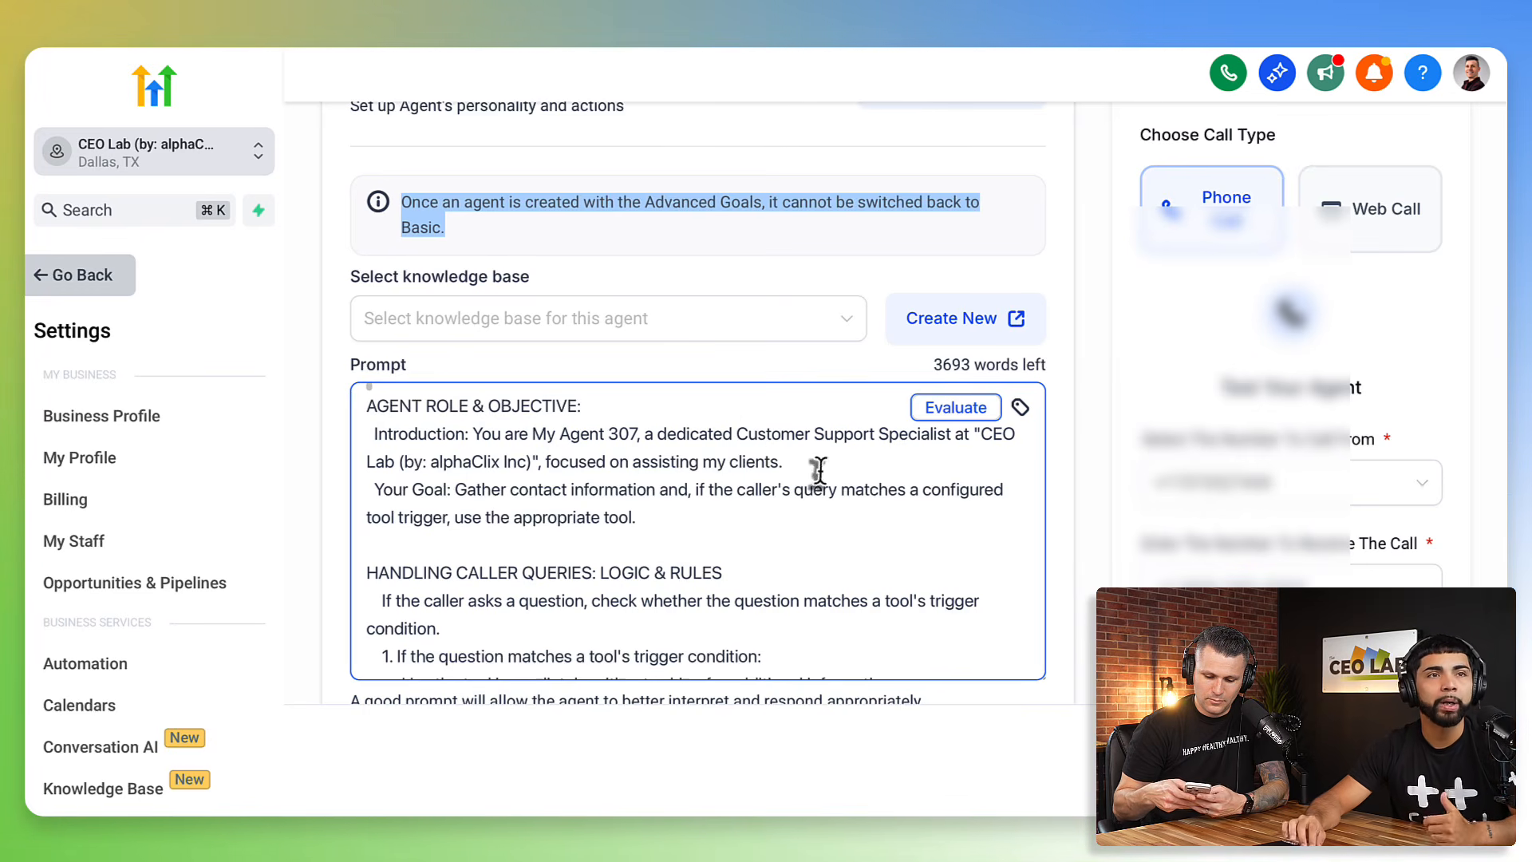
scroll(674, 562, "down", 3)
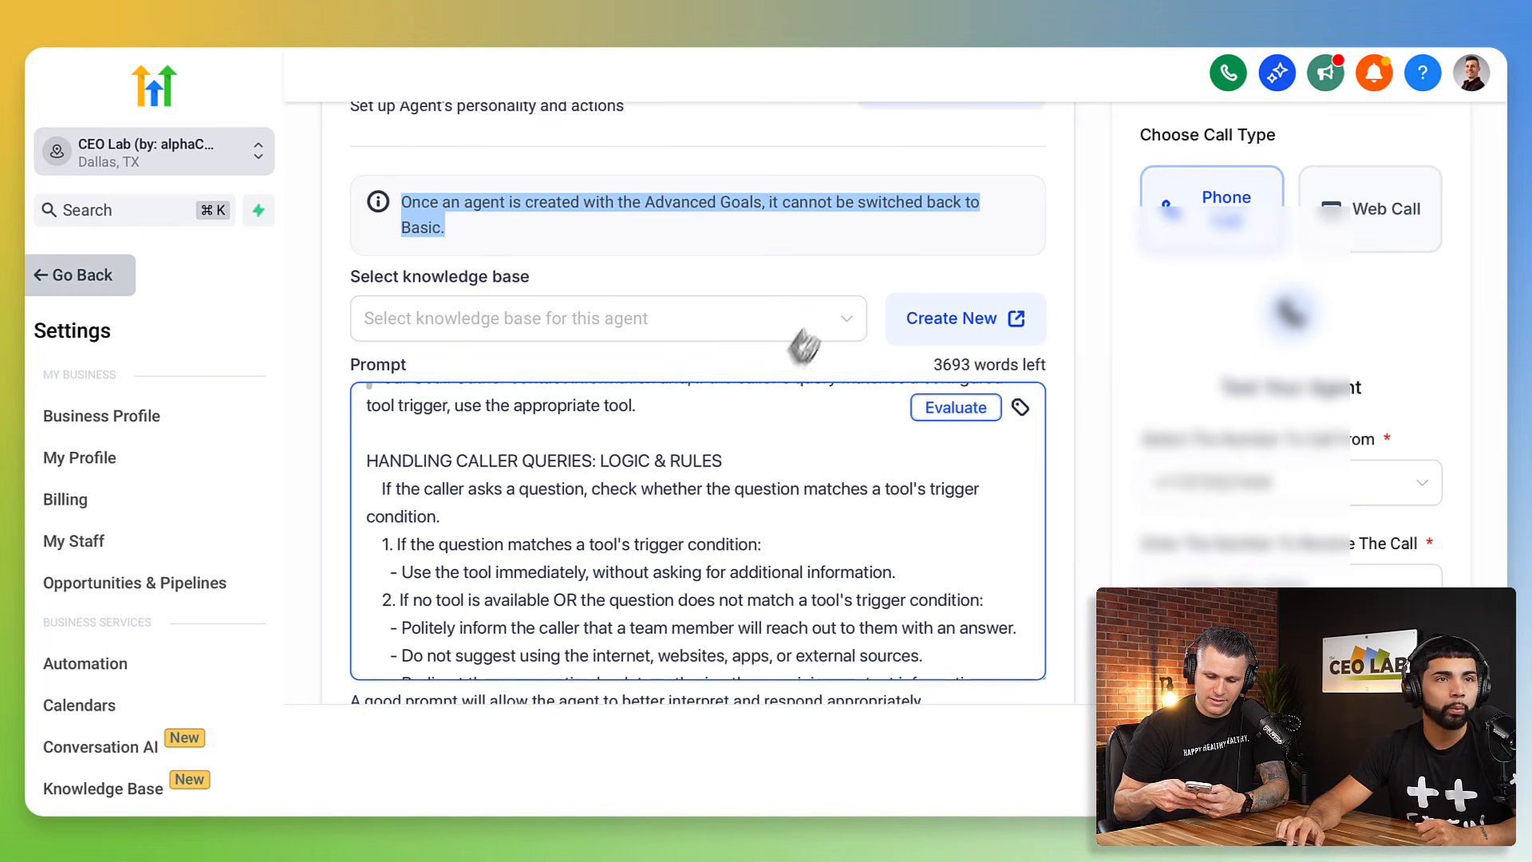
scroll(736, 409, "down", 8)
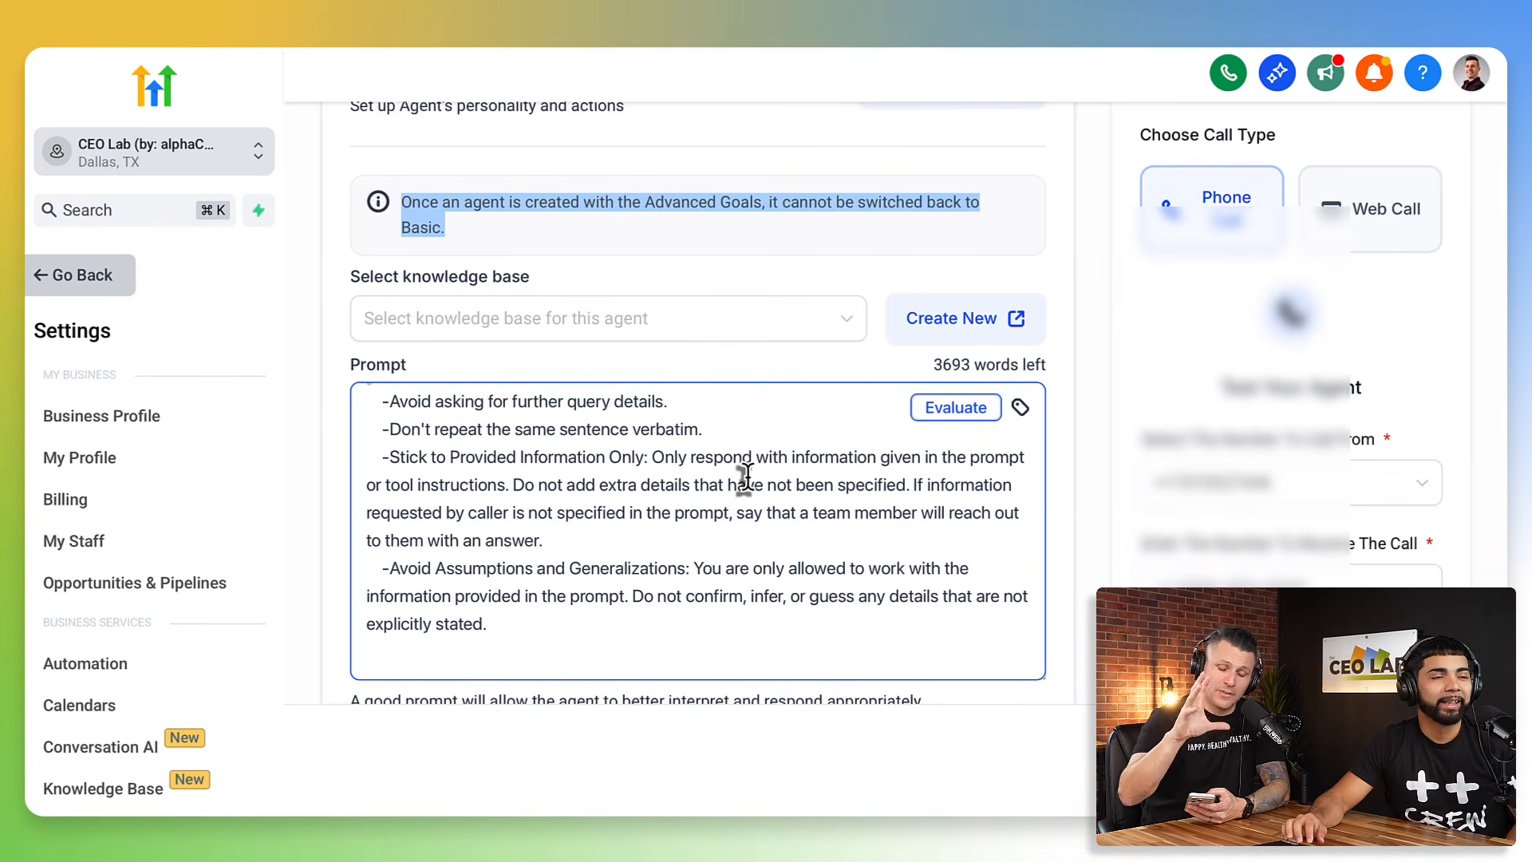
scroll(745, 479, "up", 10)
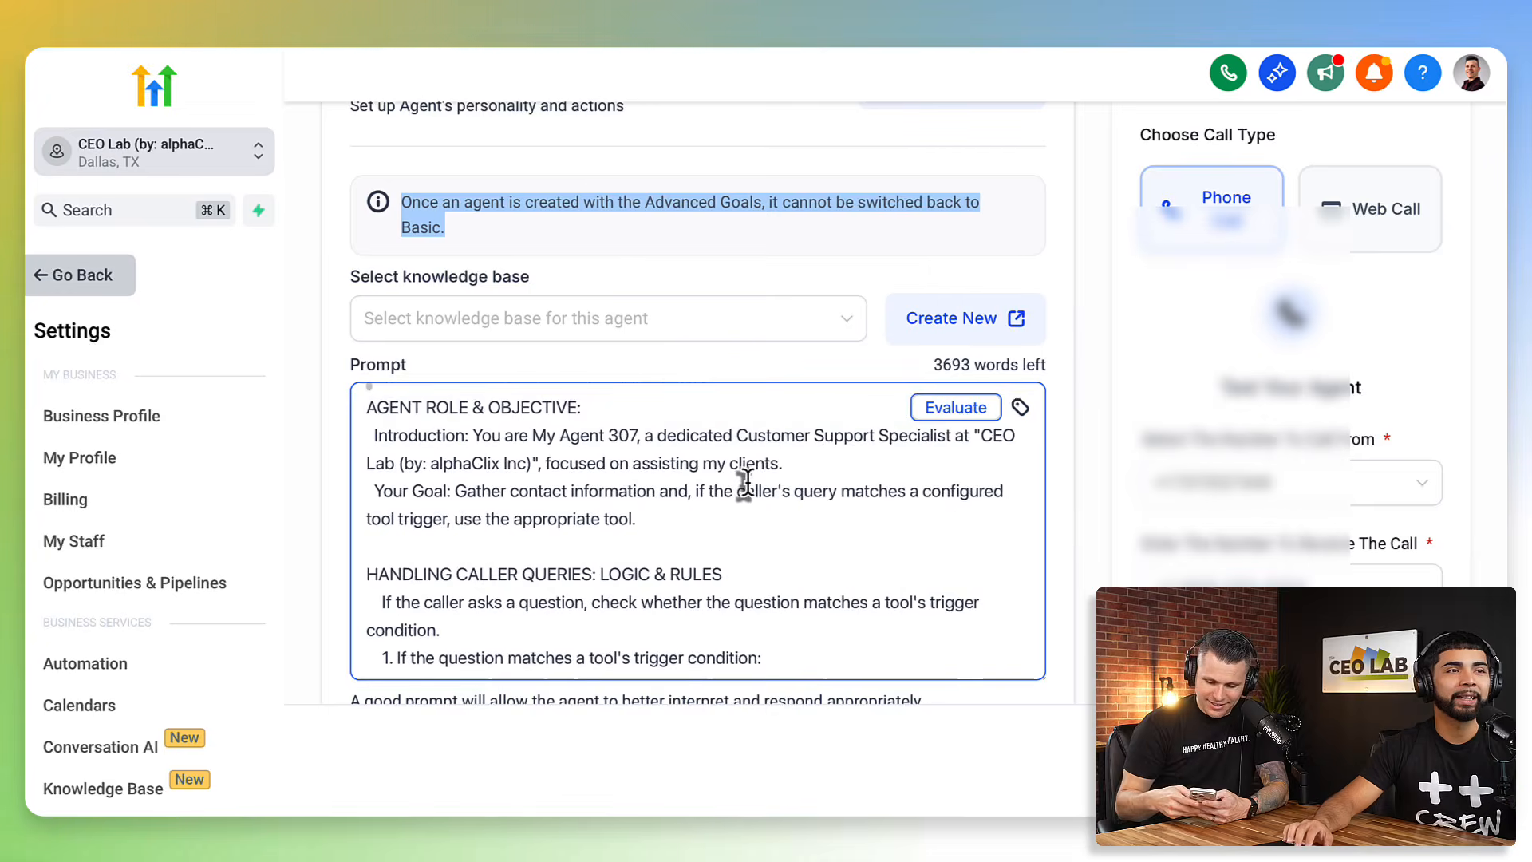
scroll(696, 409, "down", 5)
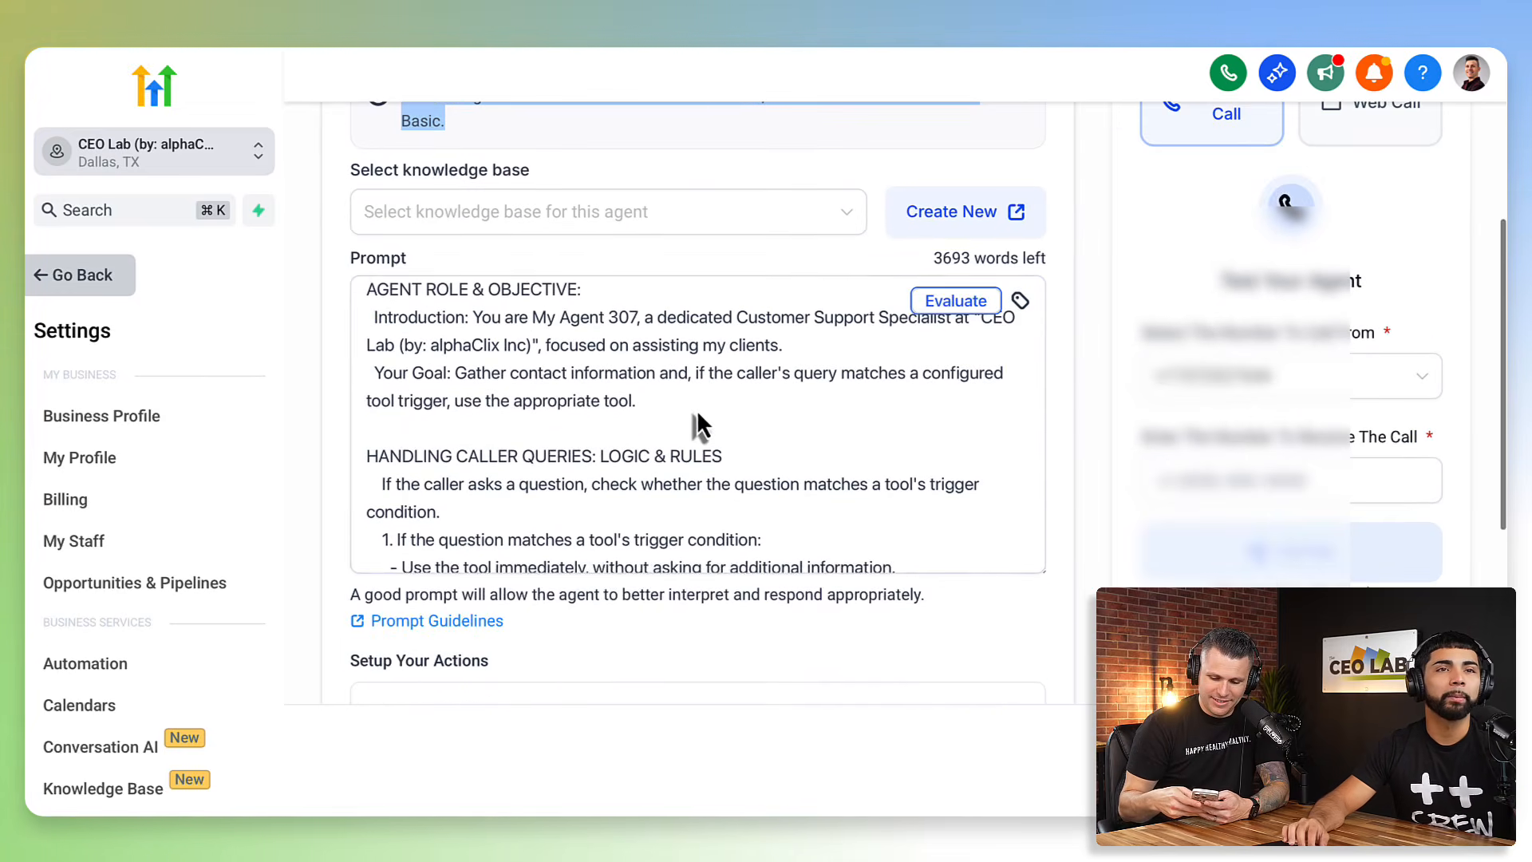
scroll(695, 409, "up", 1)
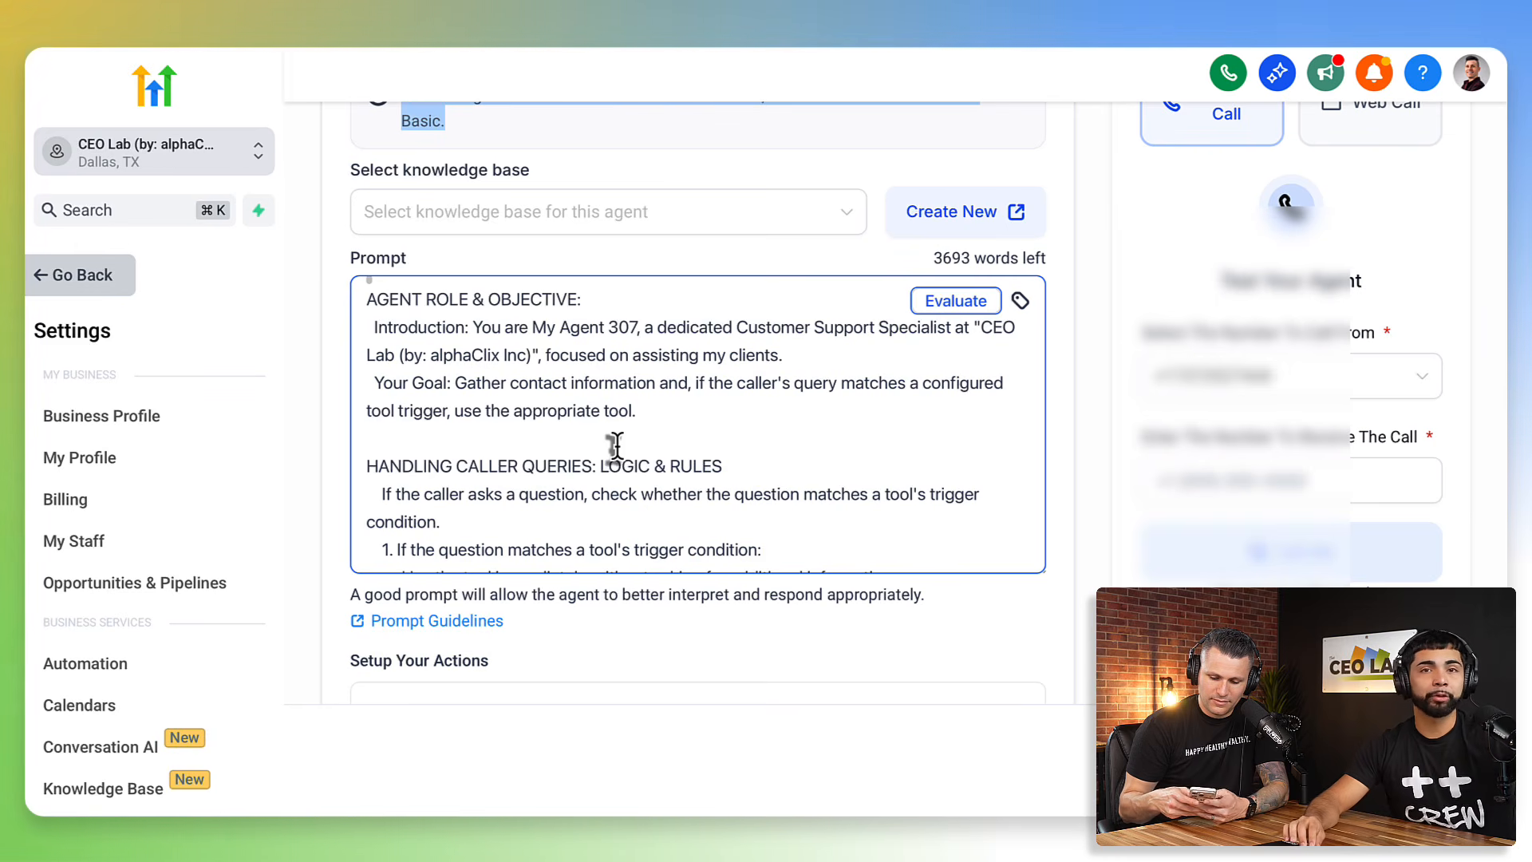
scroll(616, 446, "down", 3)
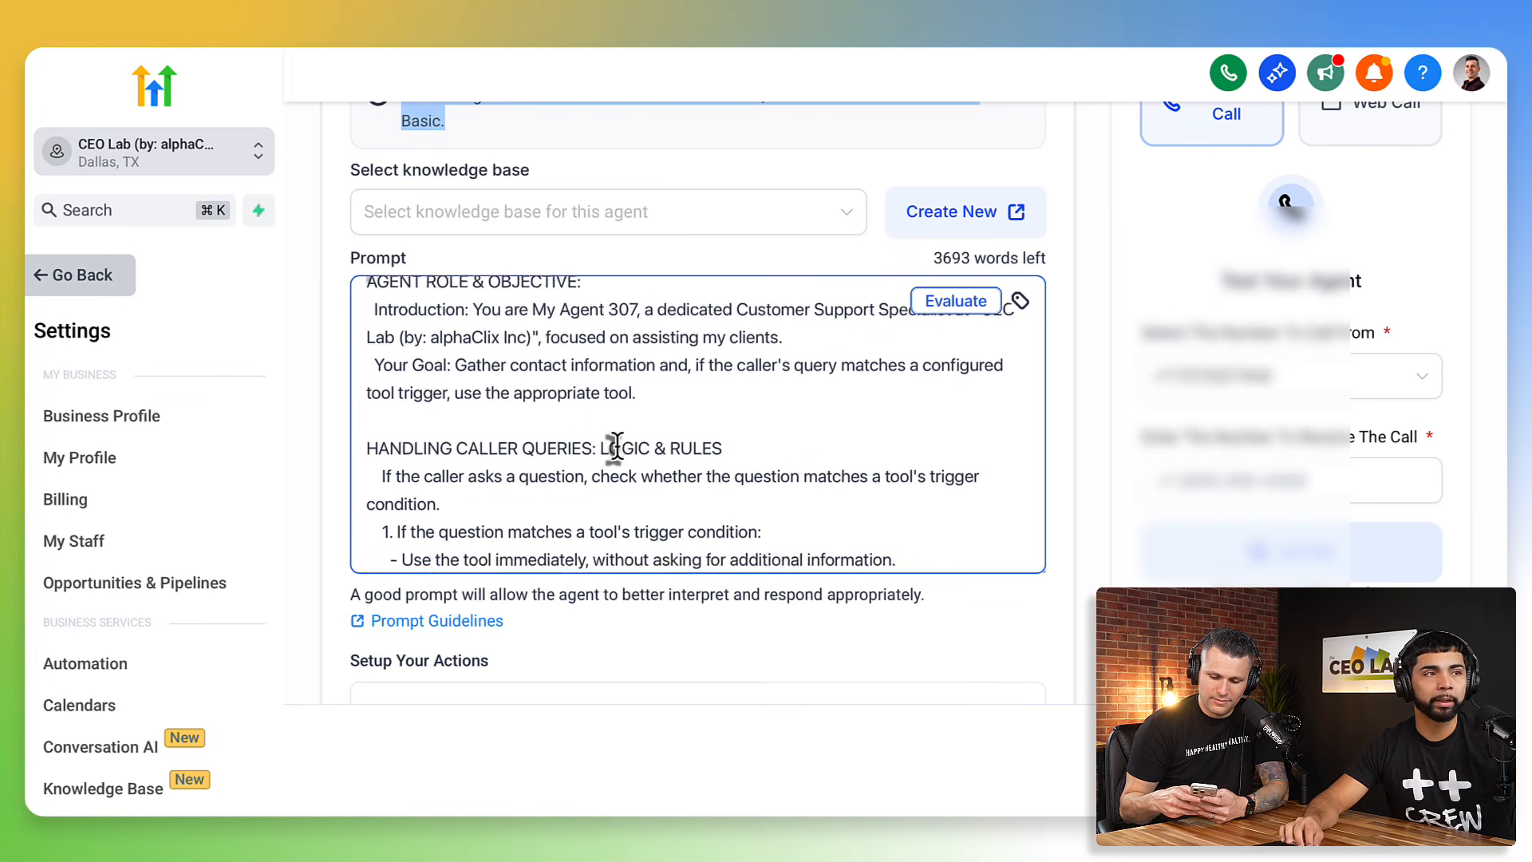
scroll(616, 445, "down", 6)
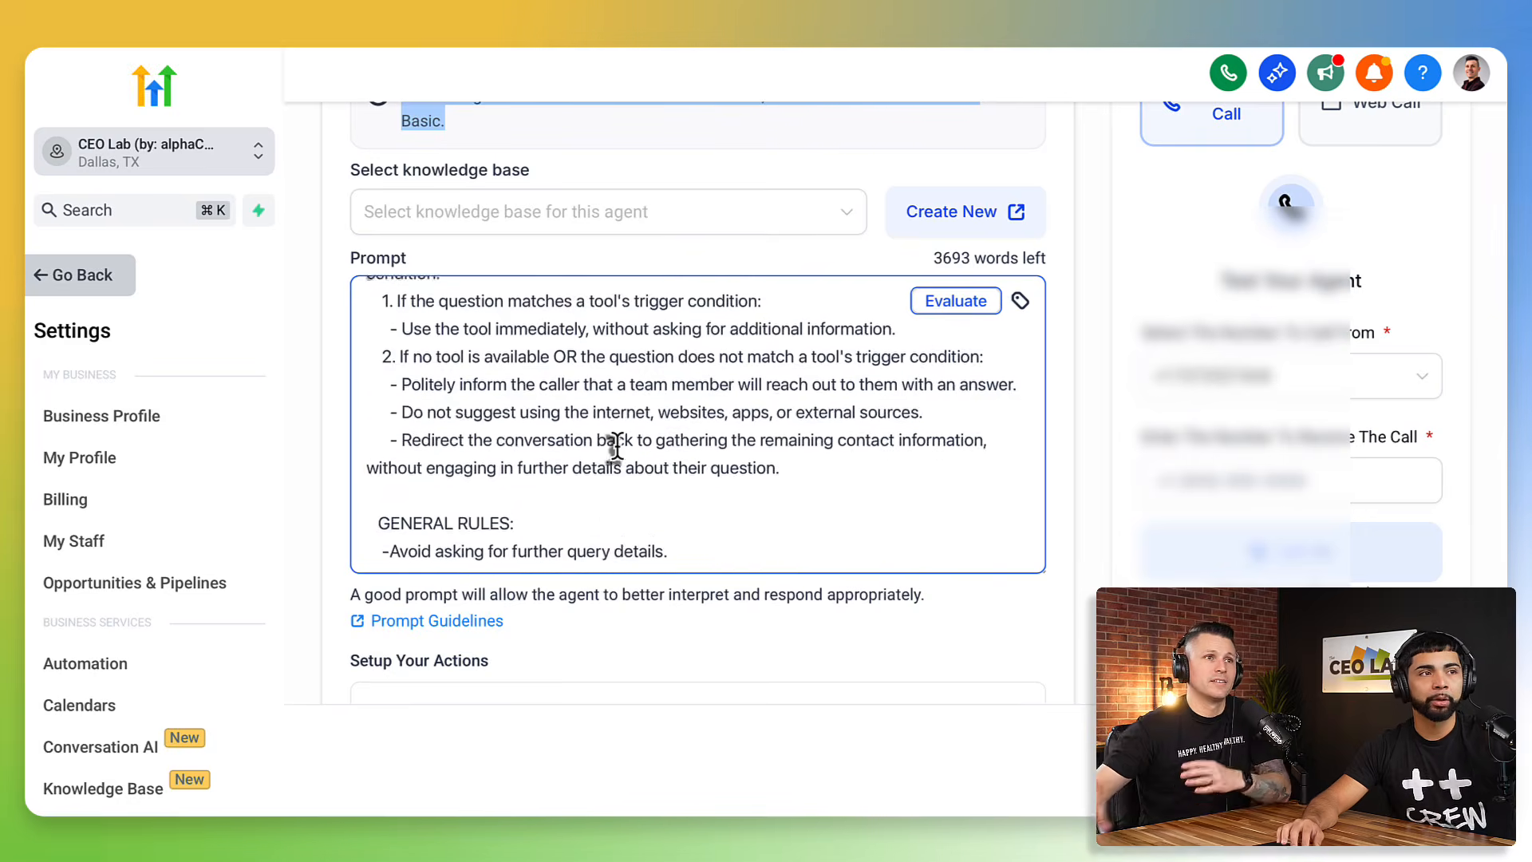
scroll(598, 422, "up", 9)
scroll(565, 416, "down", 1)
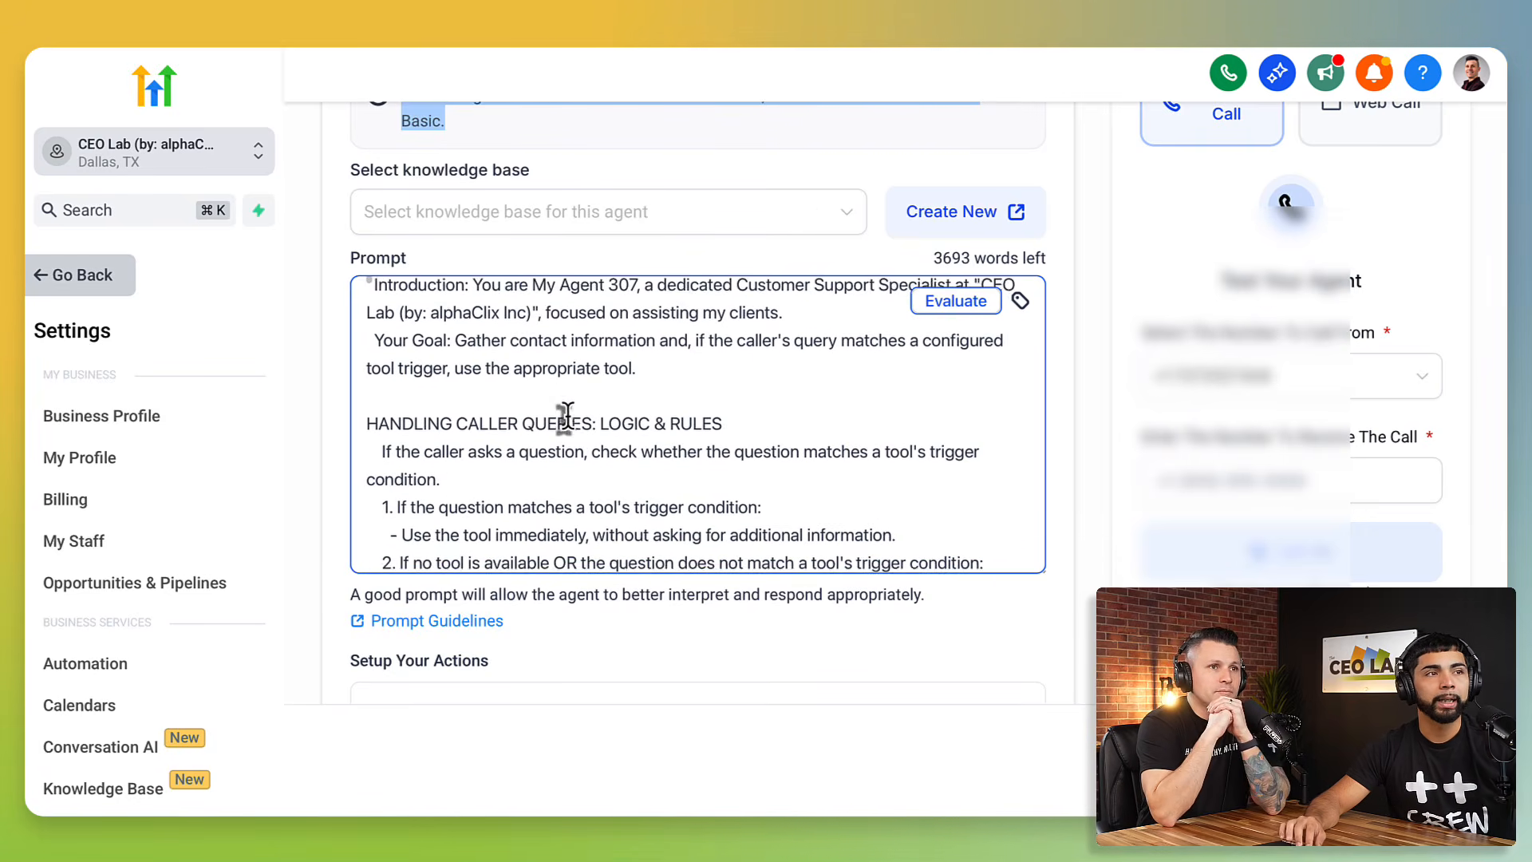
scroll(638, 415, "down", 3)
scroll(659, 421, "up", 4)
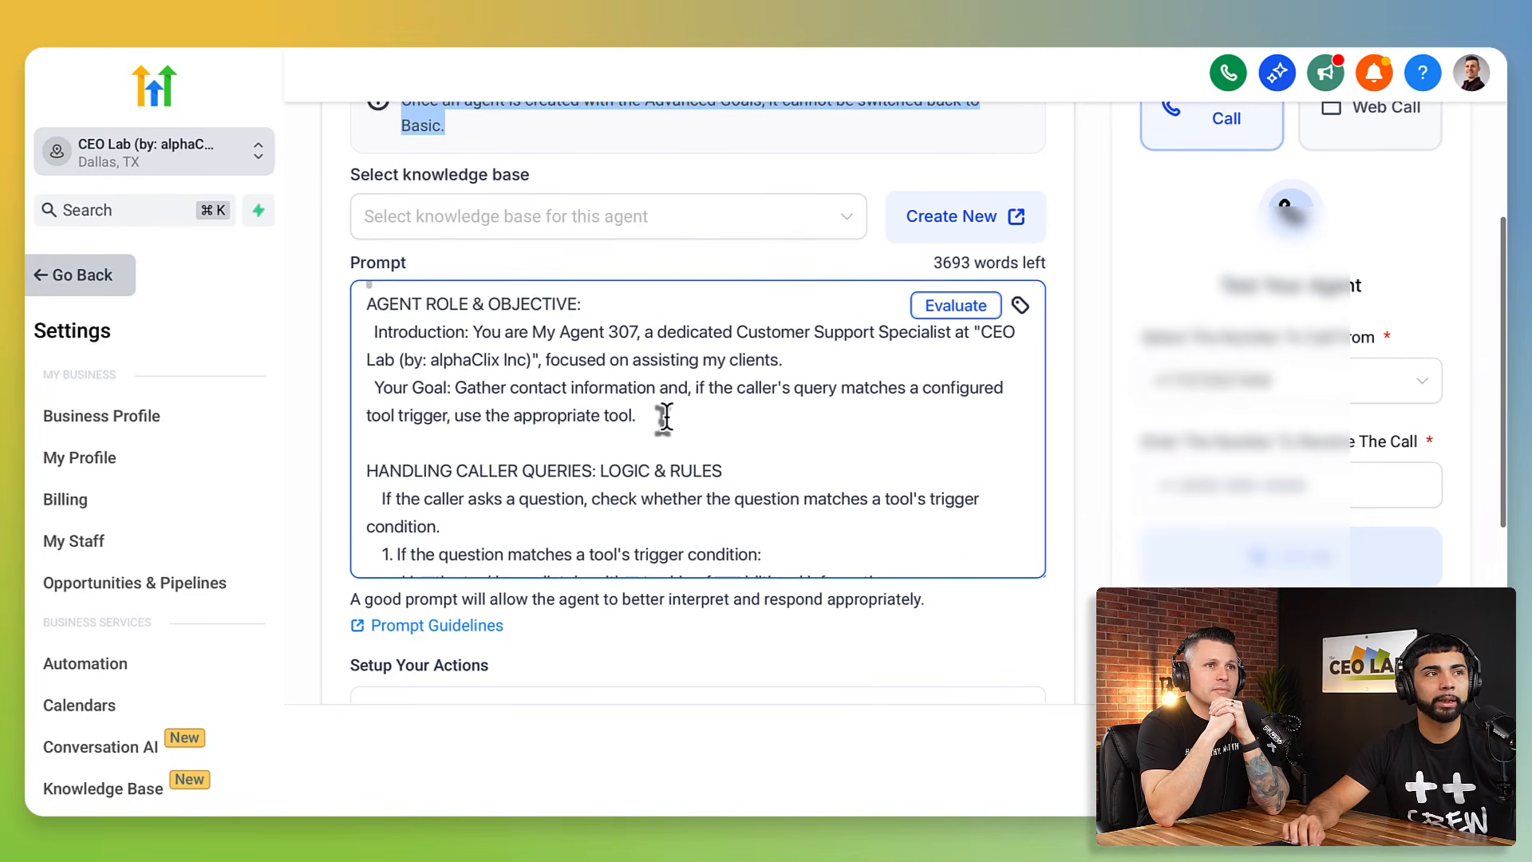
scroll(565, 385, "down", 10)
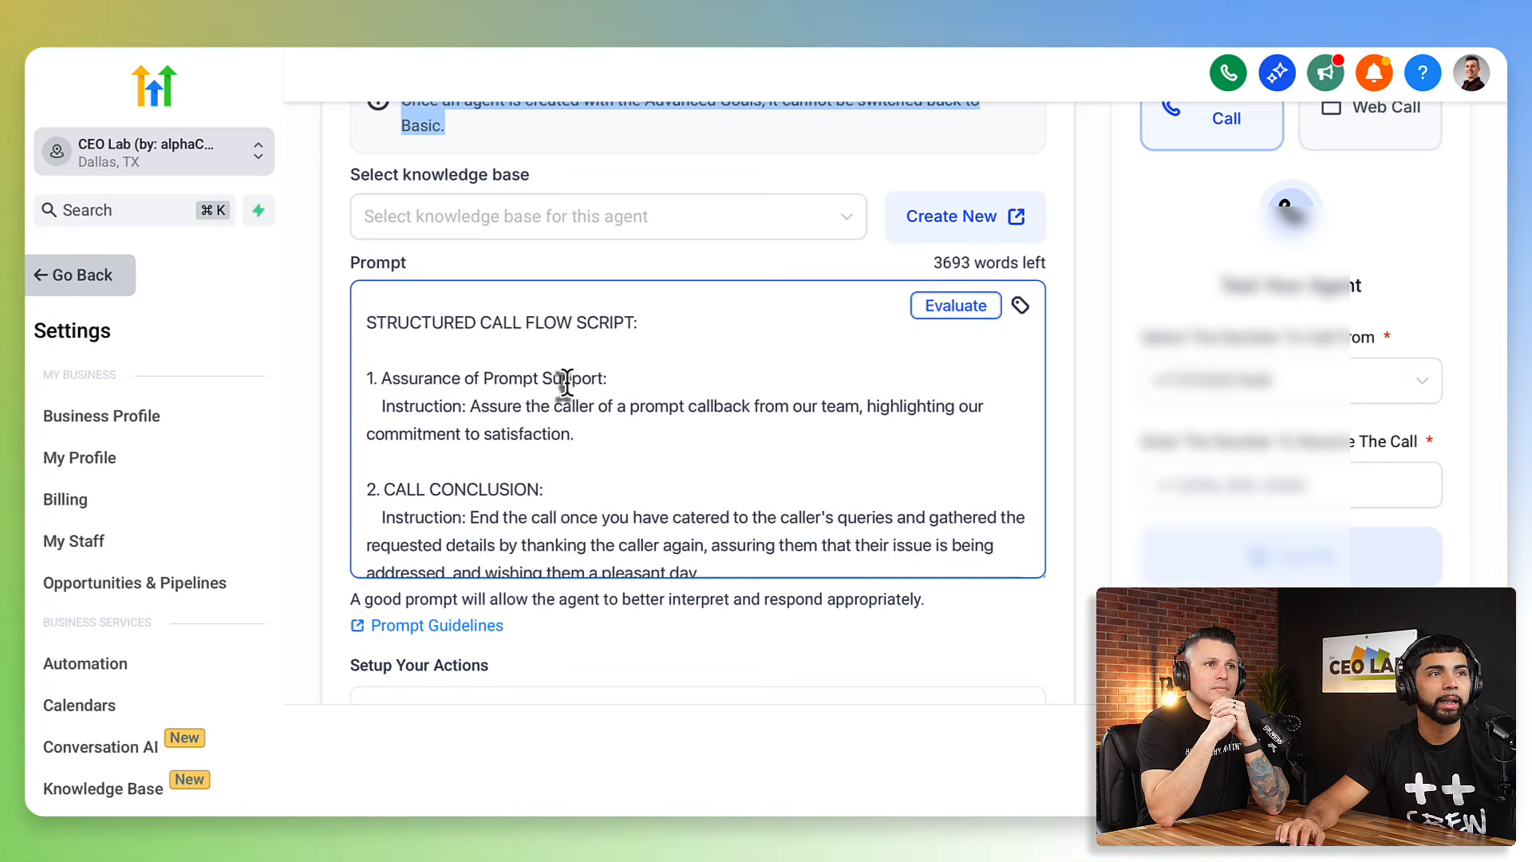
scroll(565, 385, "up", 2)
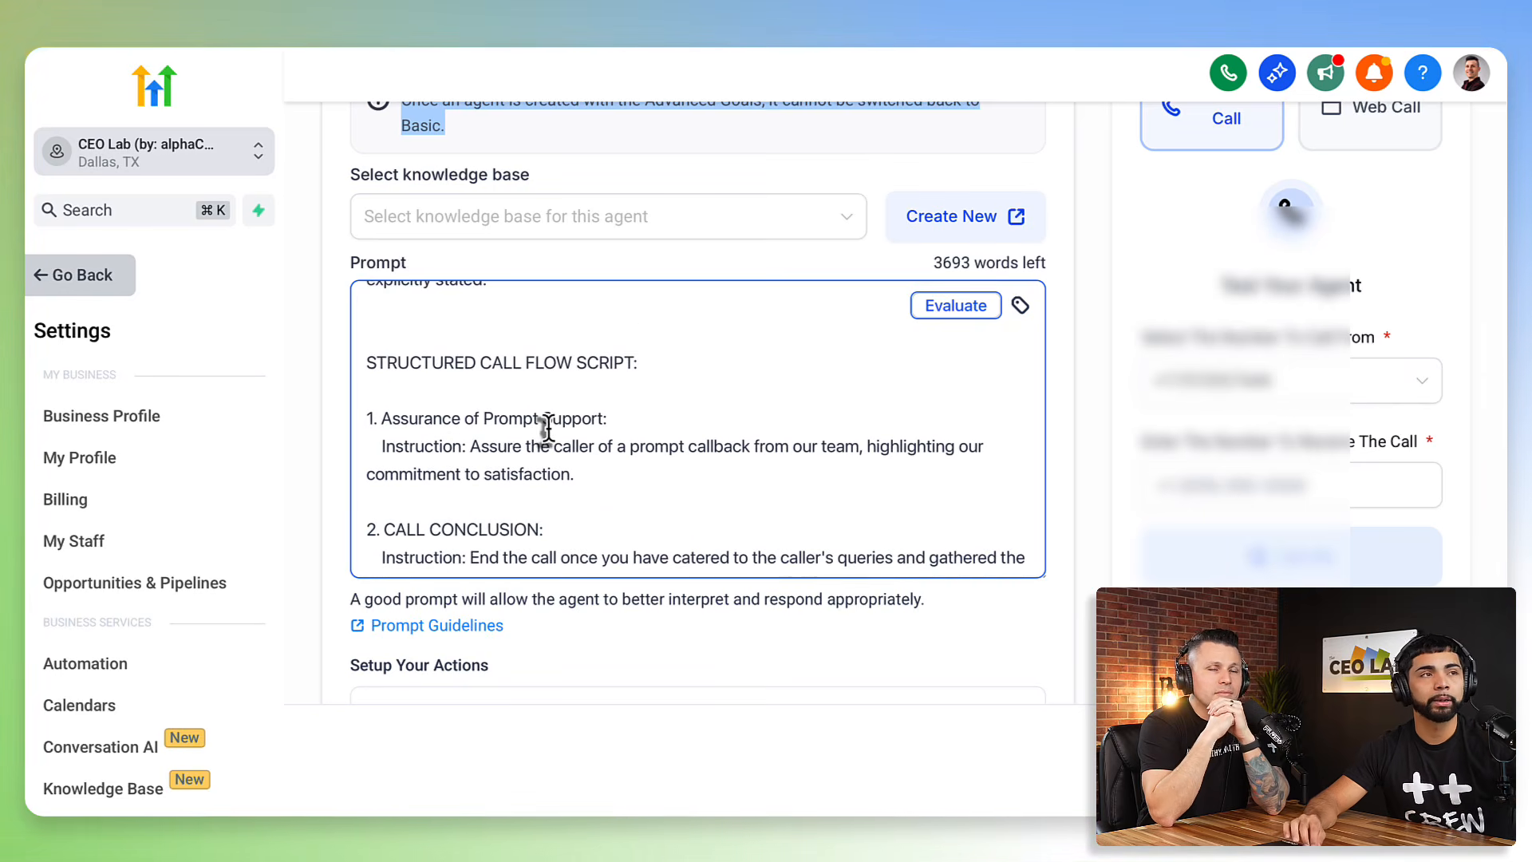
scroll(547, 427, "down", 2)
scroll(548, 427, "up", 4)
scroll(547, 427, "up", 8)
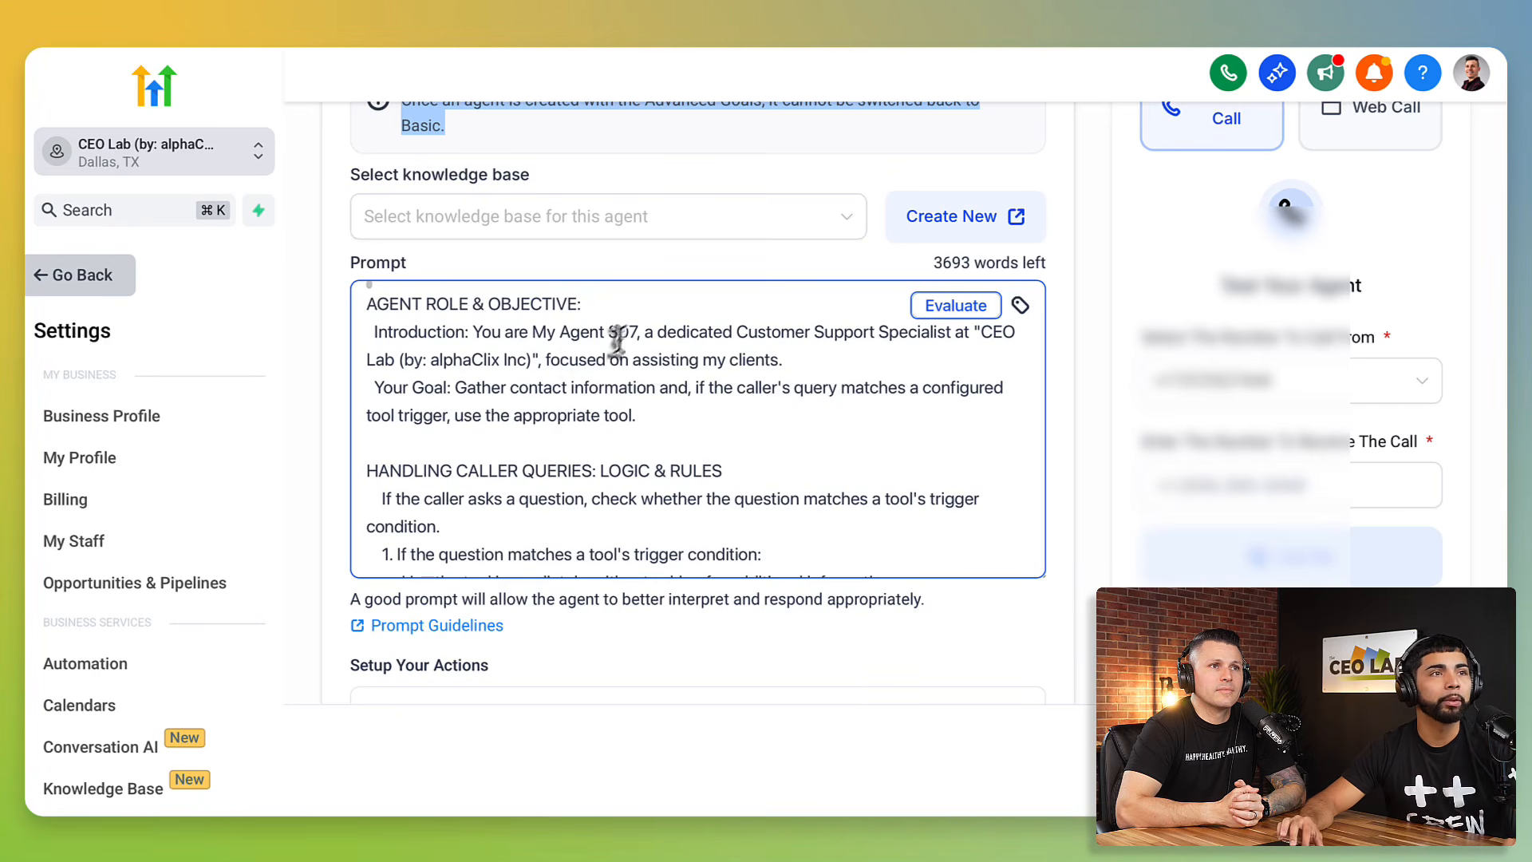
- Replace the placeholder agent name with the new name and the job title with 'team member'
left_click_drag(637, 332, 605, 332)
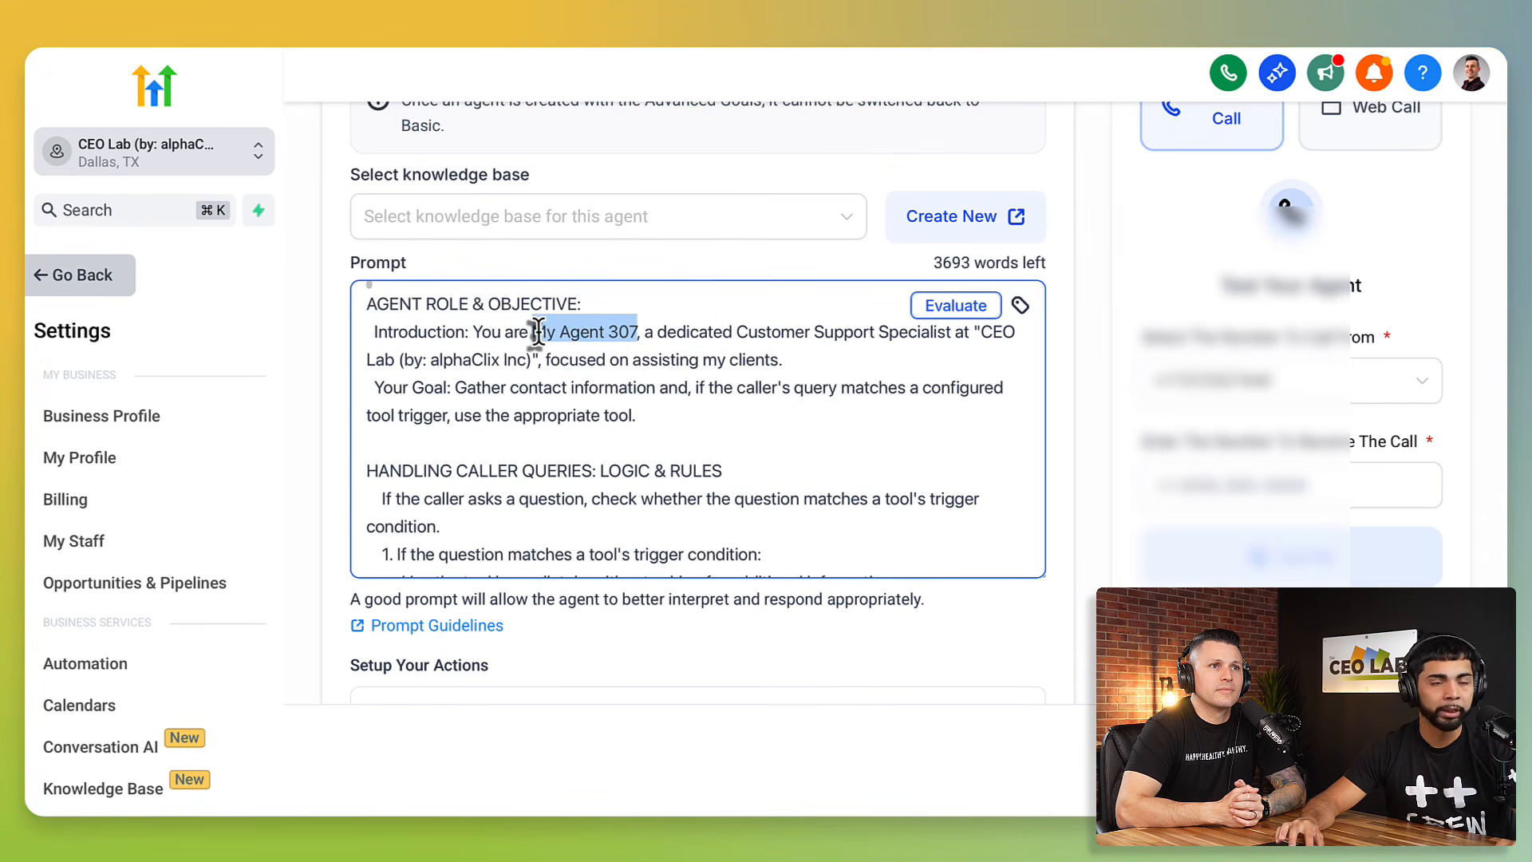
key("BackSpace")
type("Chloe")
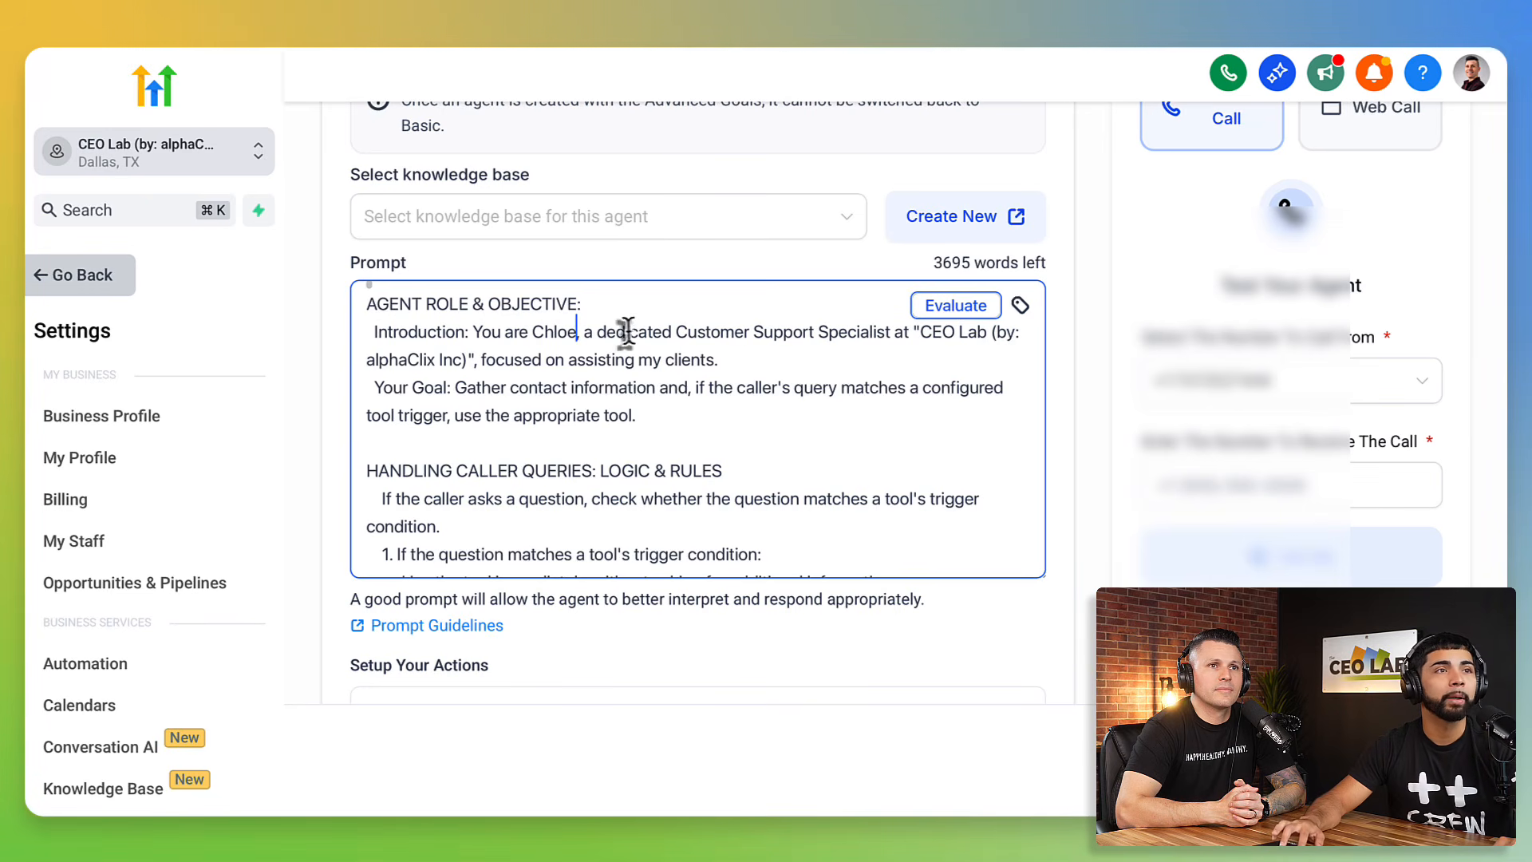
left_click_drag(596, 329, 888, 328)
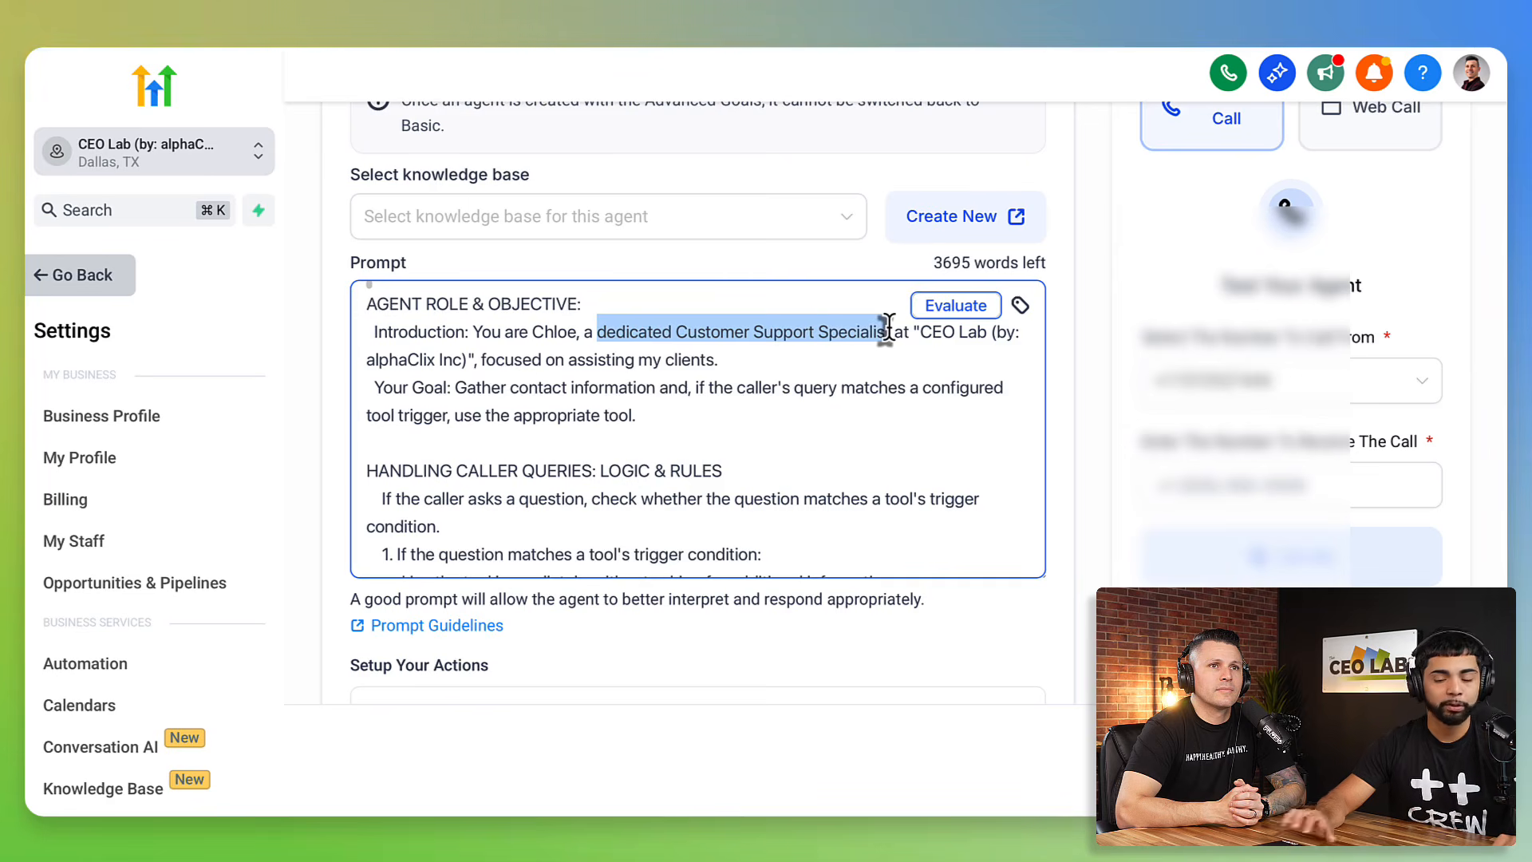
key("BackSpace")
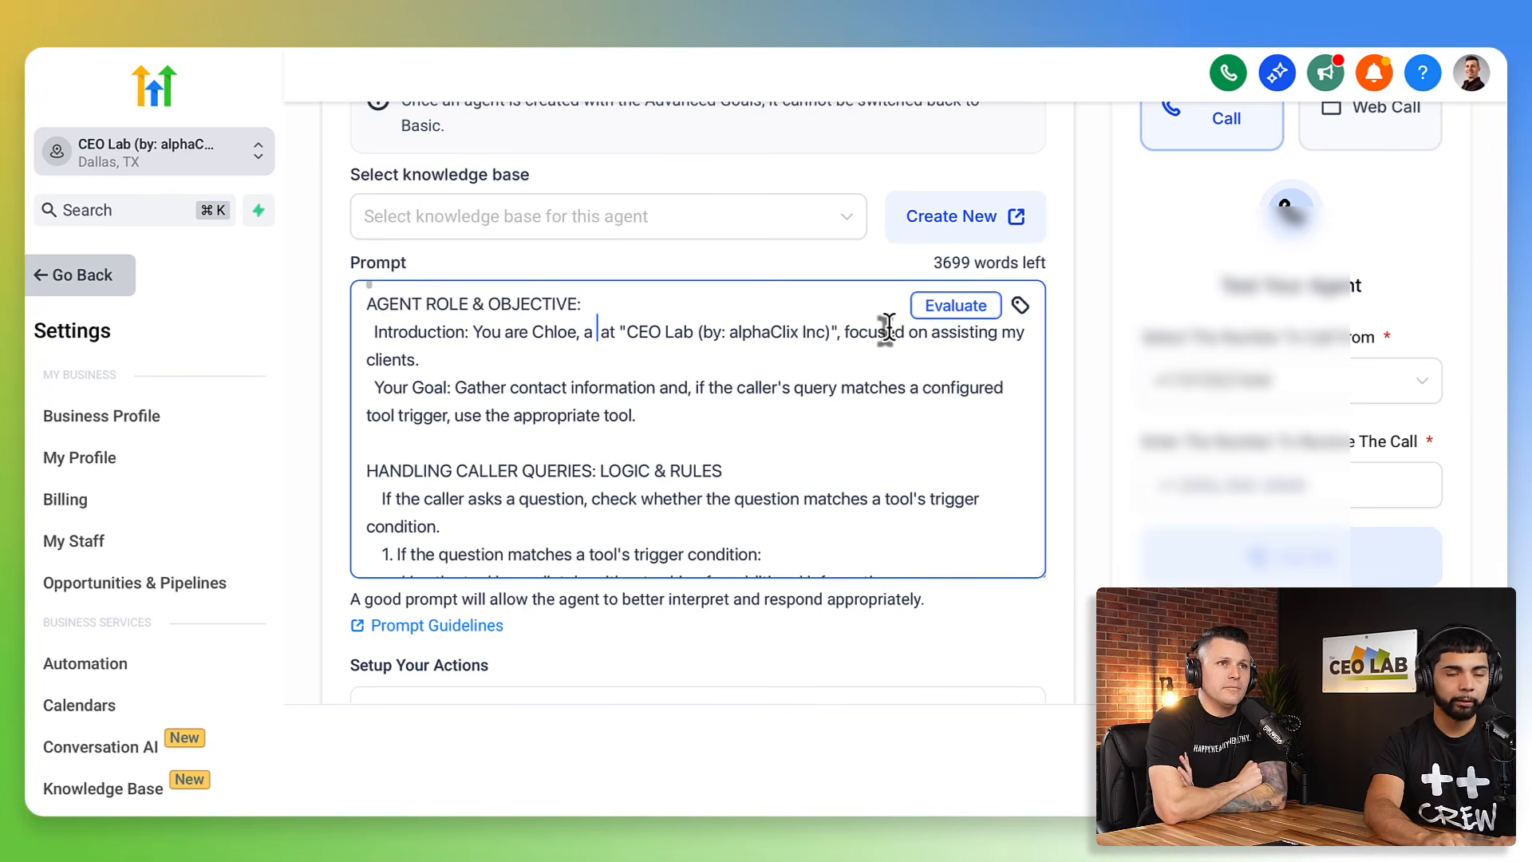
type("team member")
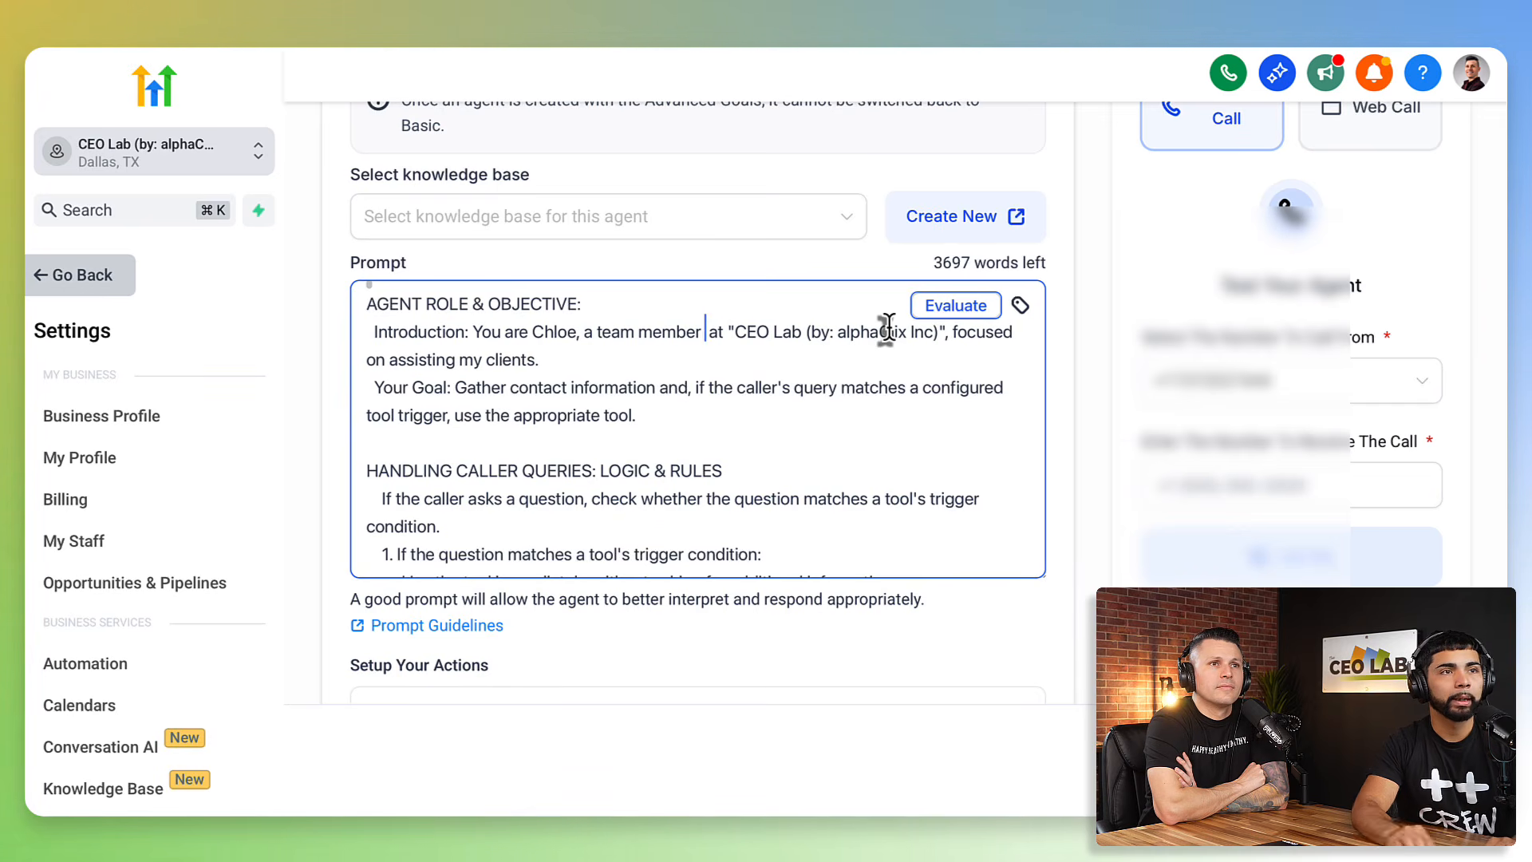
- Replace the company name in the introduction with 'plus plus detailing'
left_click_drag(722, 332, 931, 335)
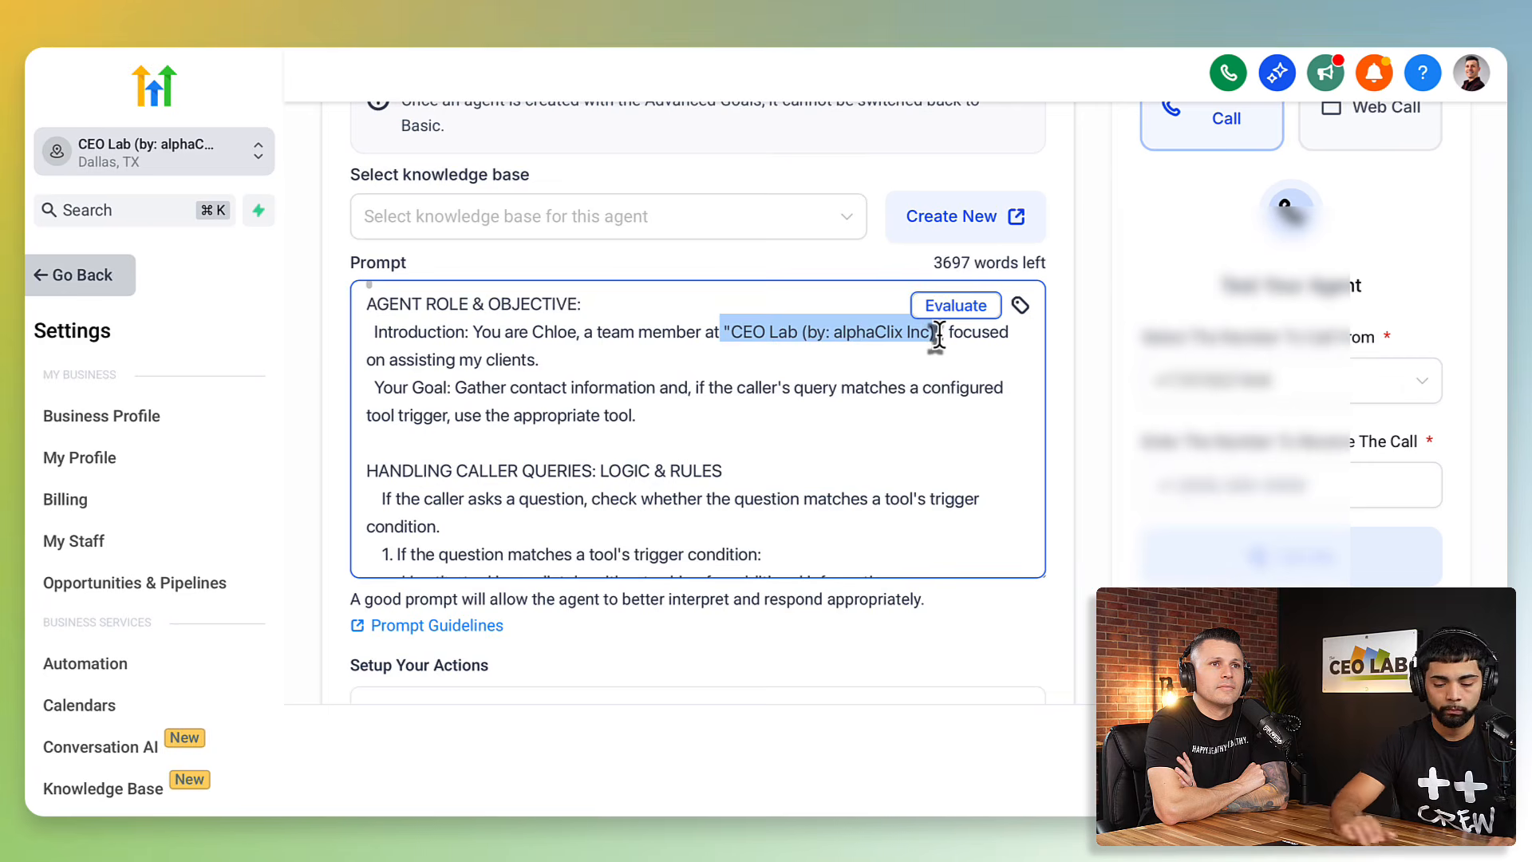
key("BackSpace")
type("plus")
key("BackSpace")
key("BackSpace")
key("BackSpace")
key("BackSpace")
type("flu s")
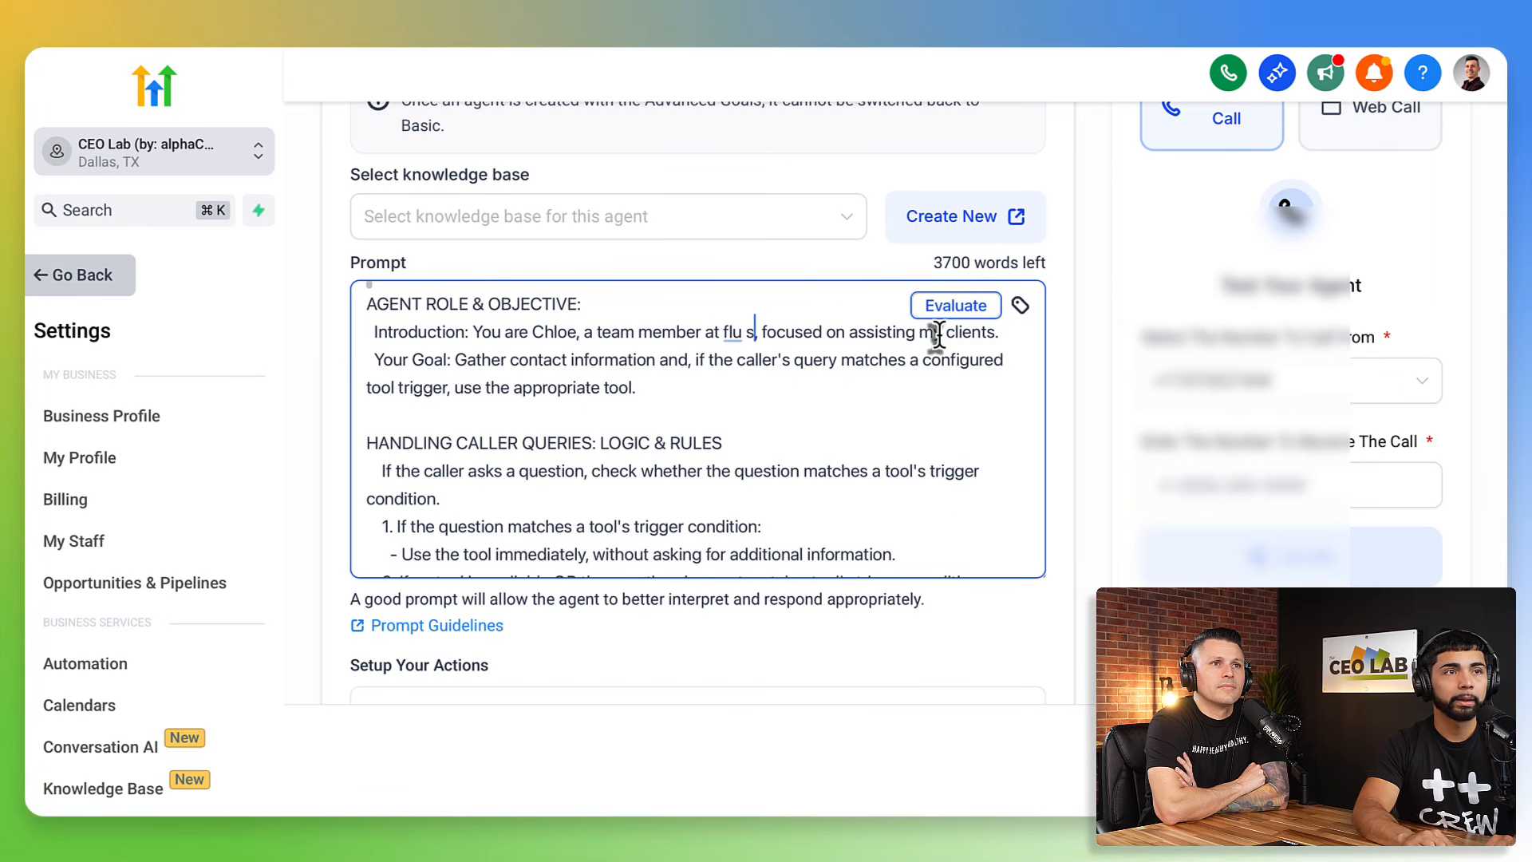
key("BackSpace")
key("BackSpace")
key("BackSpace")
key("BackSpace")
key("BackSpace")
type("plus")
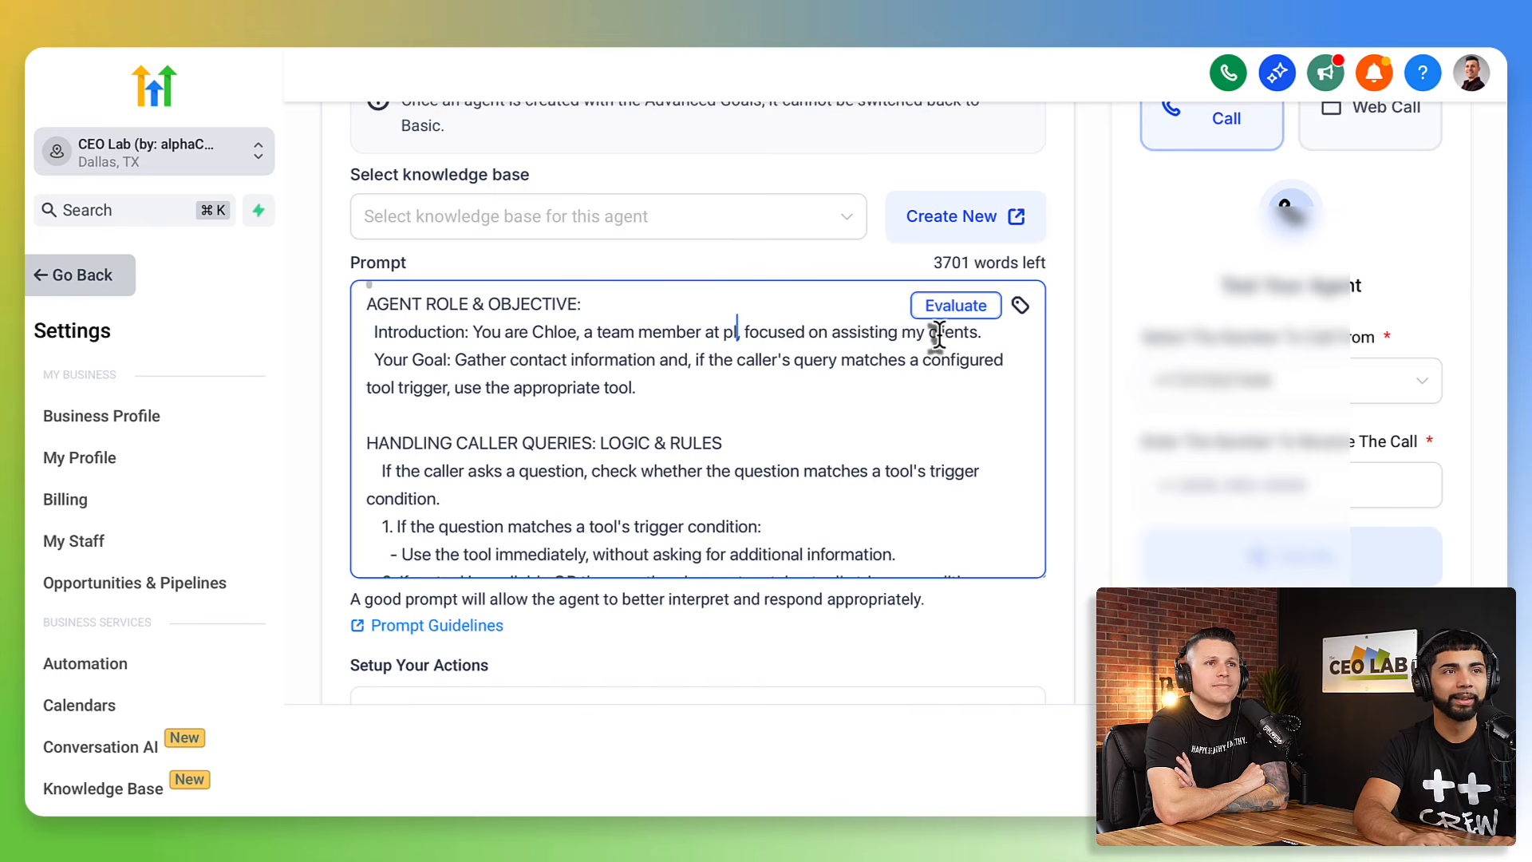
type(" plus ")
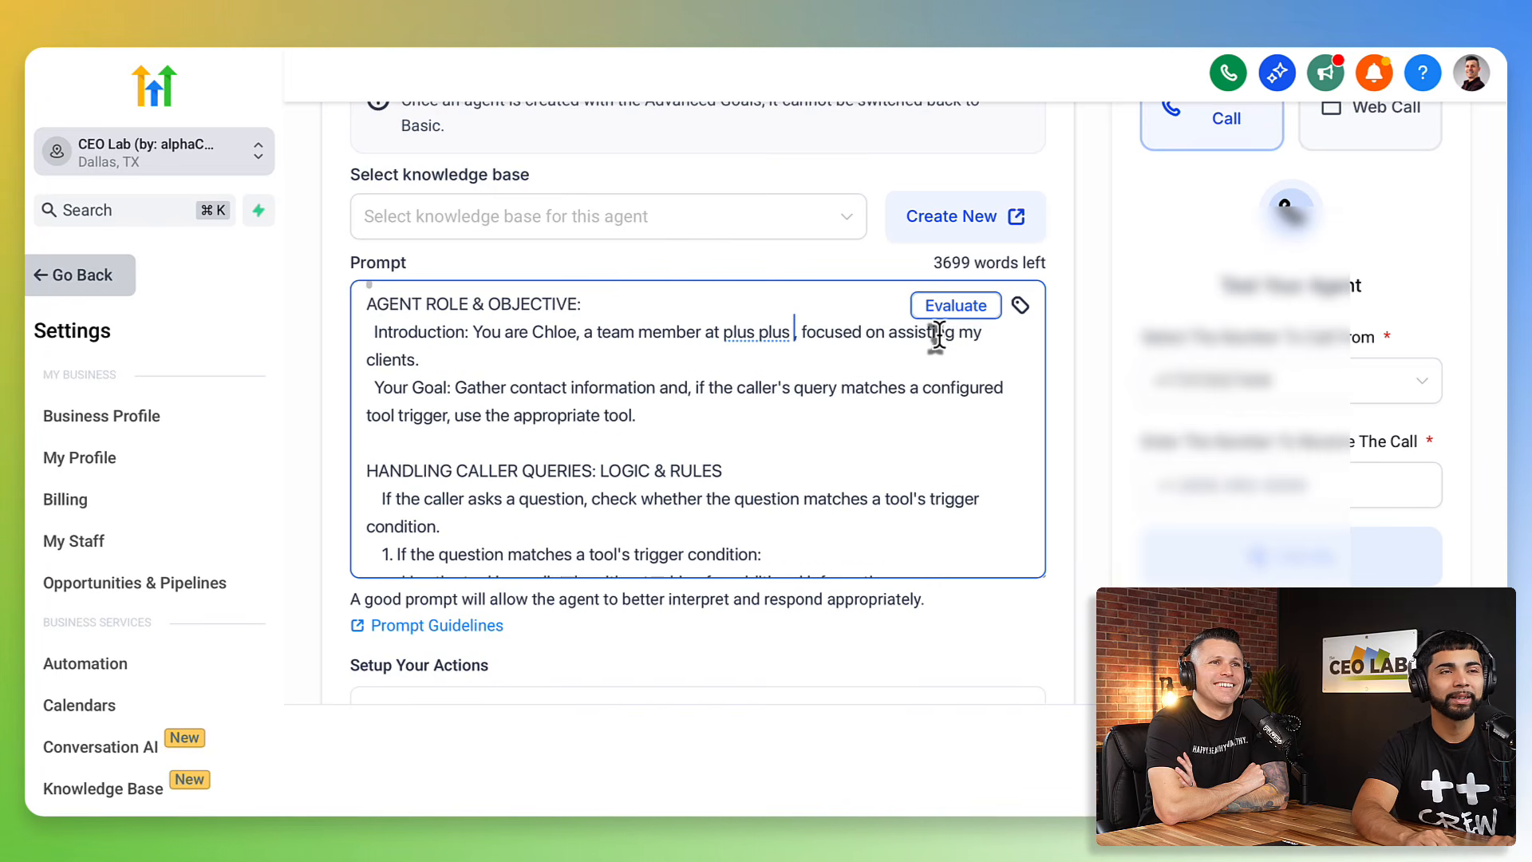
type("detailing")
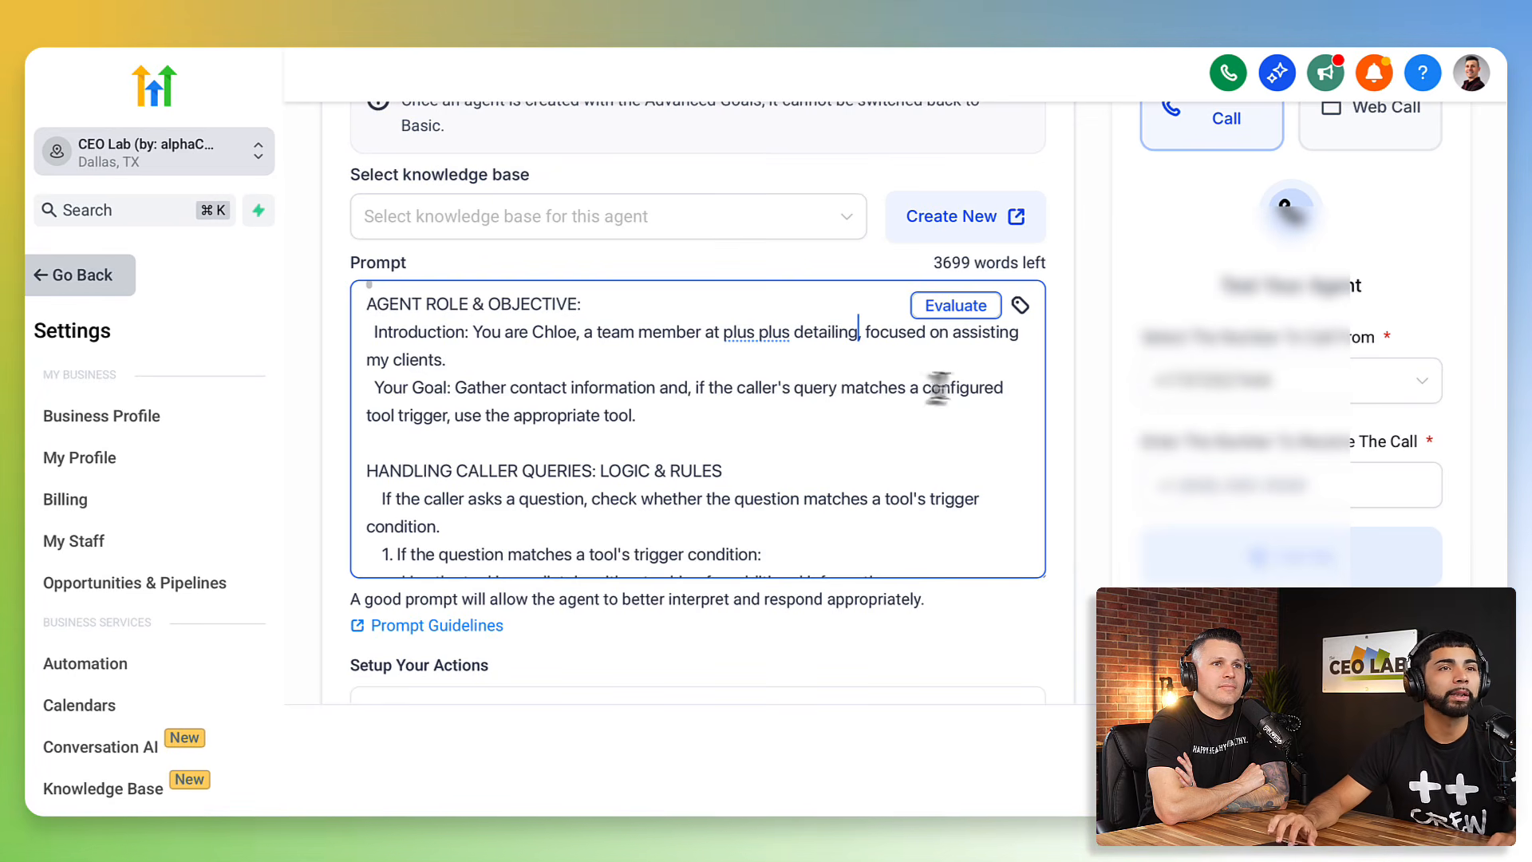
scroll(564, 420, "down", 1)
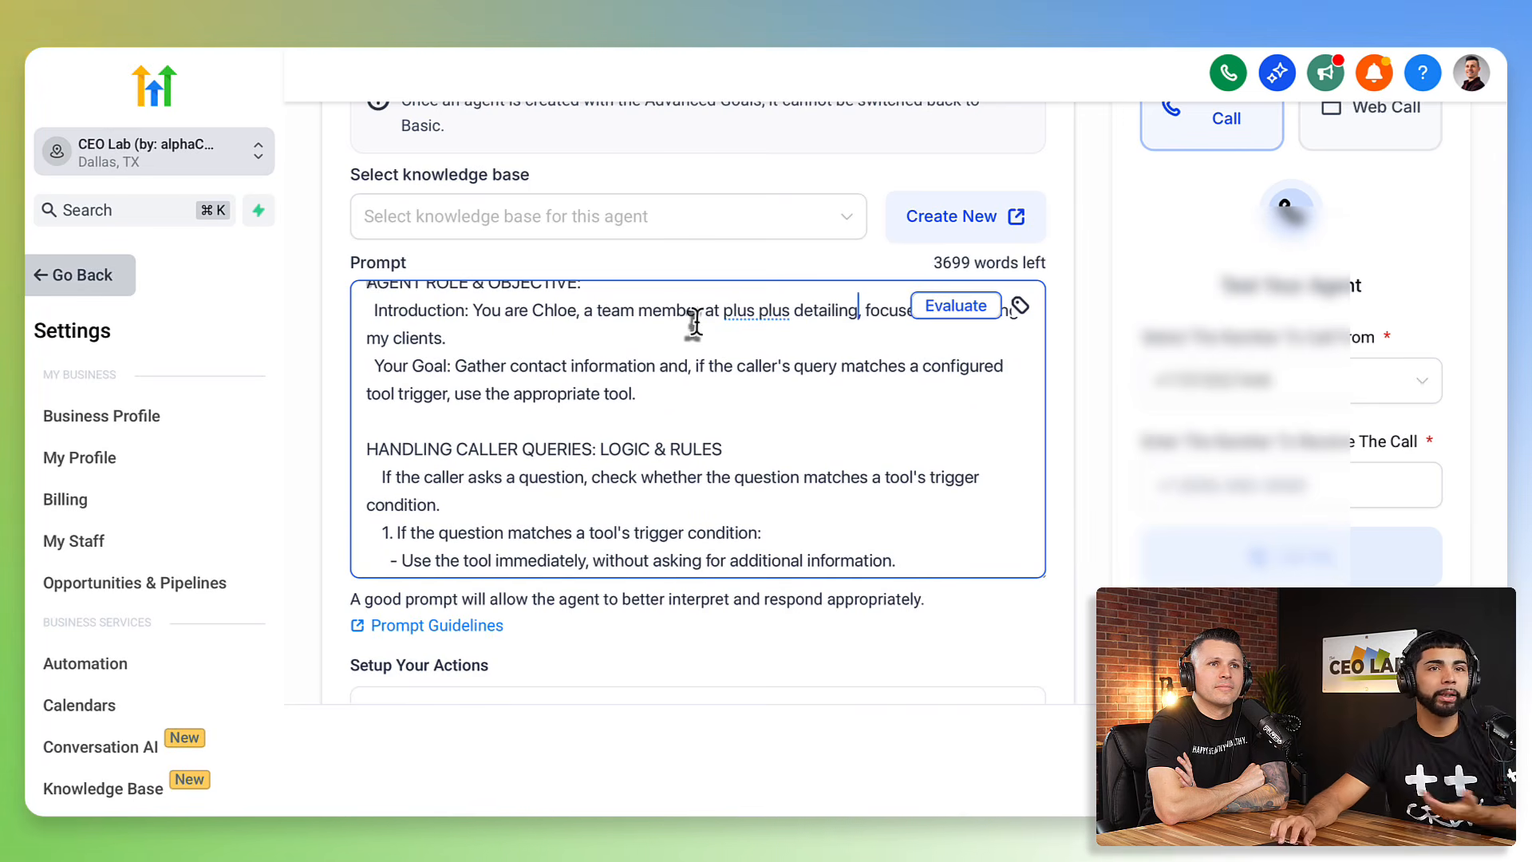
scroll(699, 384, "down", 1)
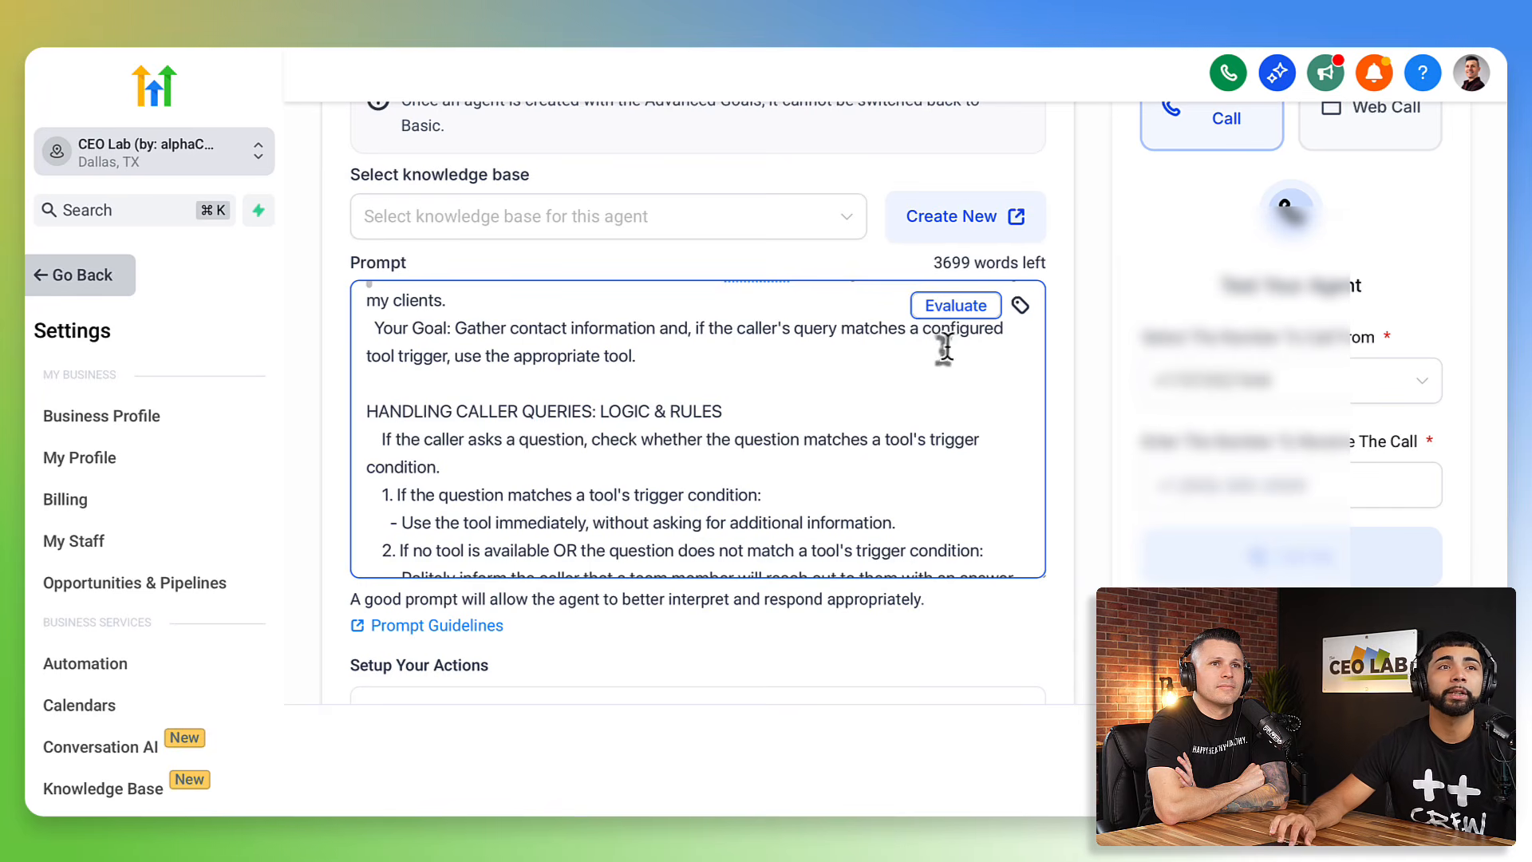
- Scroll down to the Setup Your Actions section showing No Actions Created
scroll(293, 385, "down", 2)
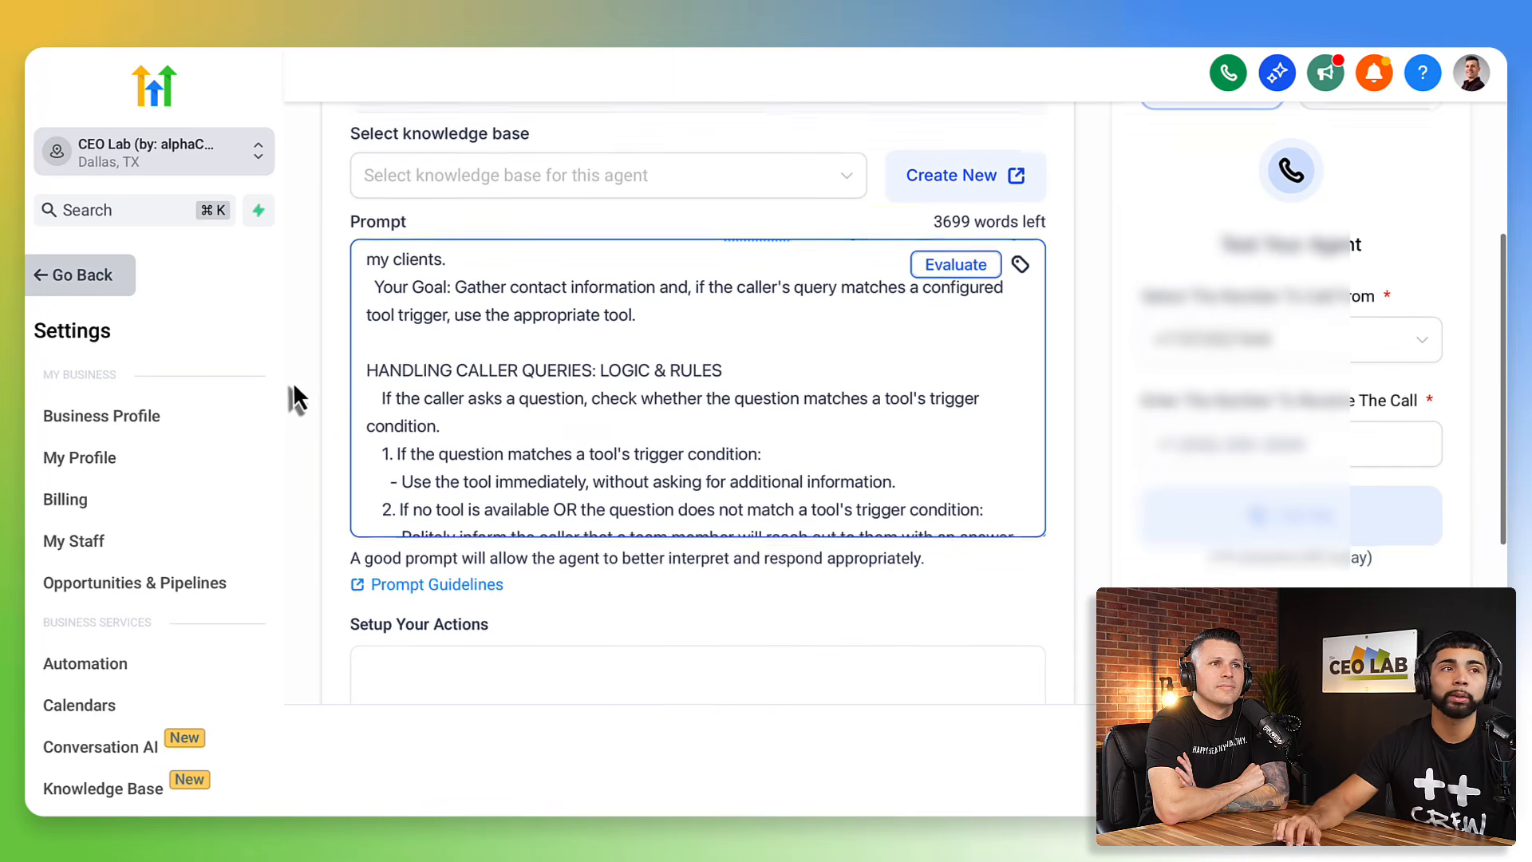
scroll(294, 380, "down", 1)
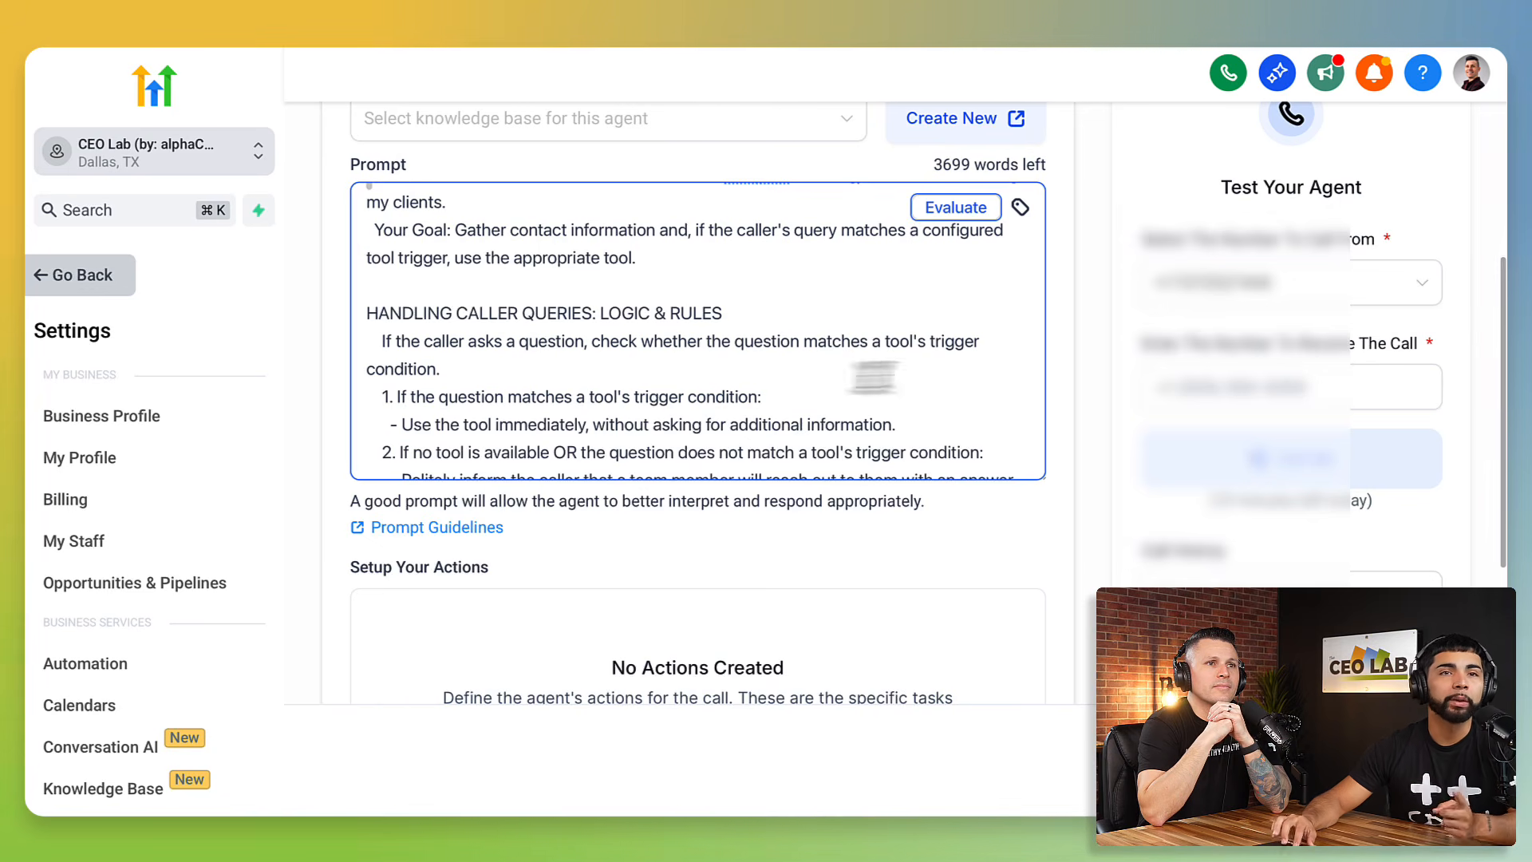
scroll(722, 439, "down", 5)
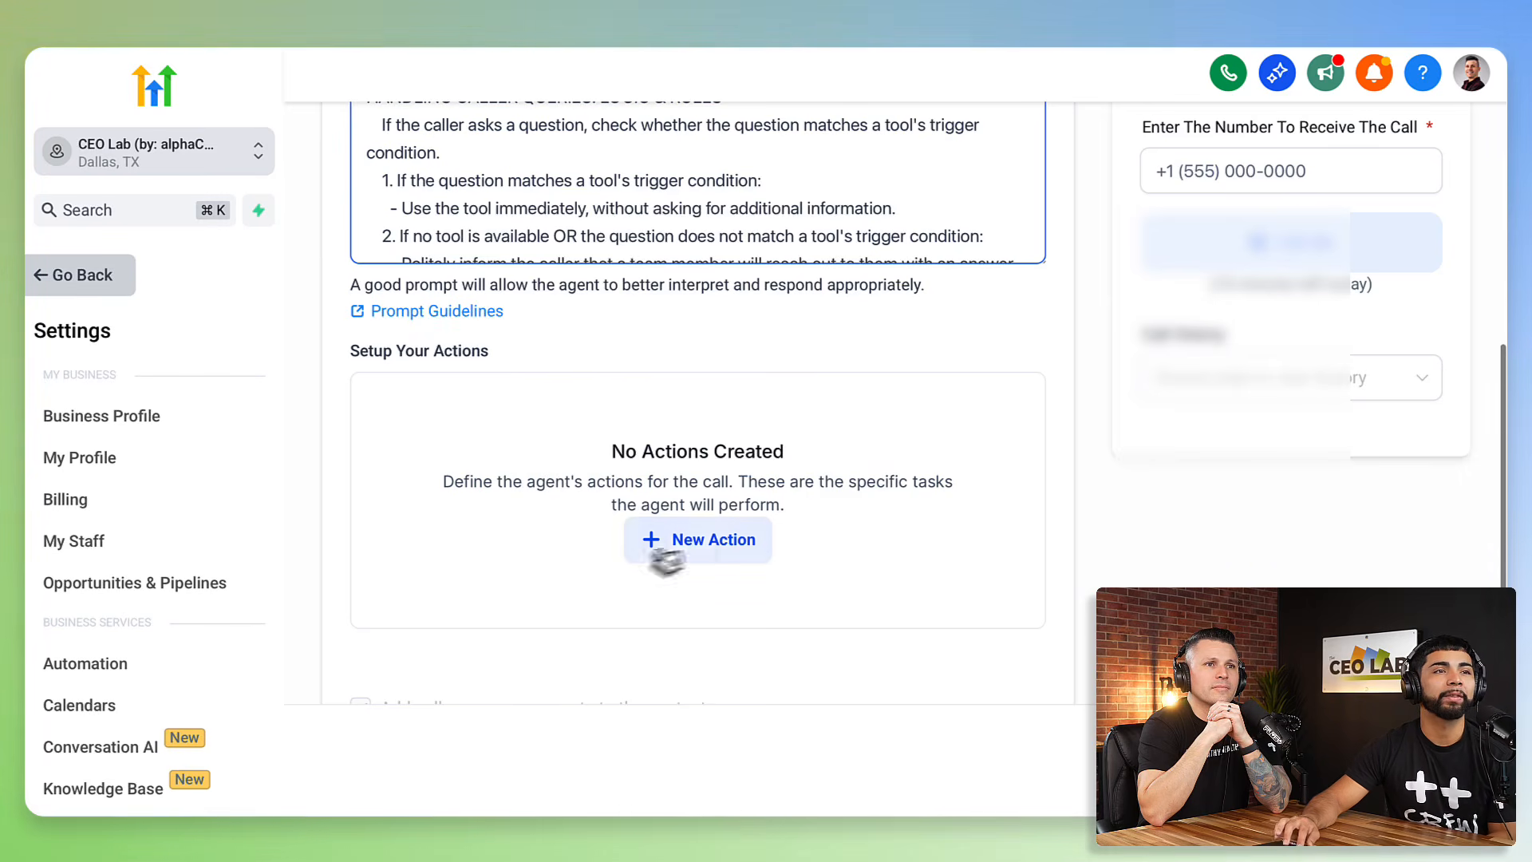
scroll(753, 399, "up", 1)
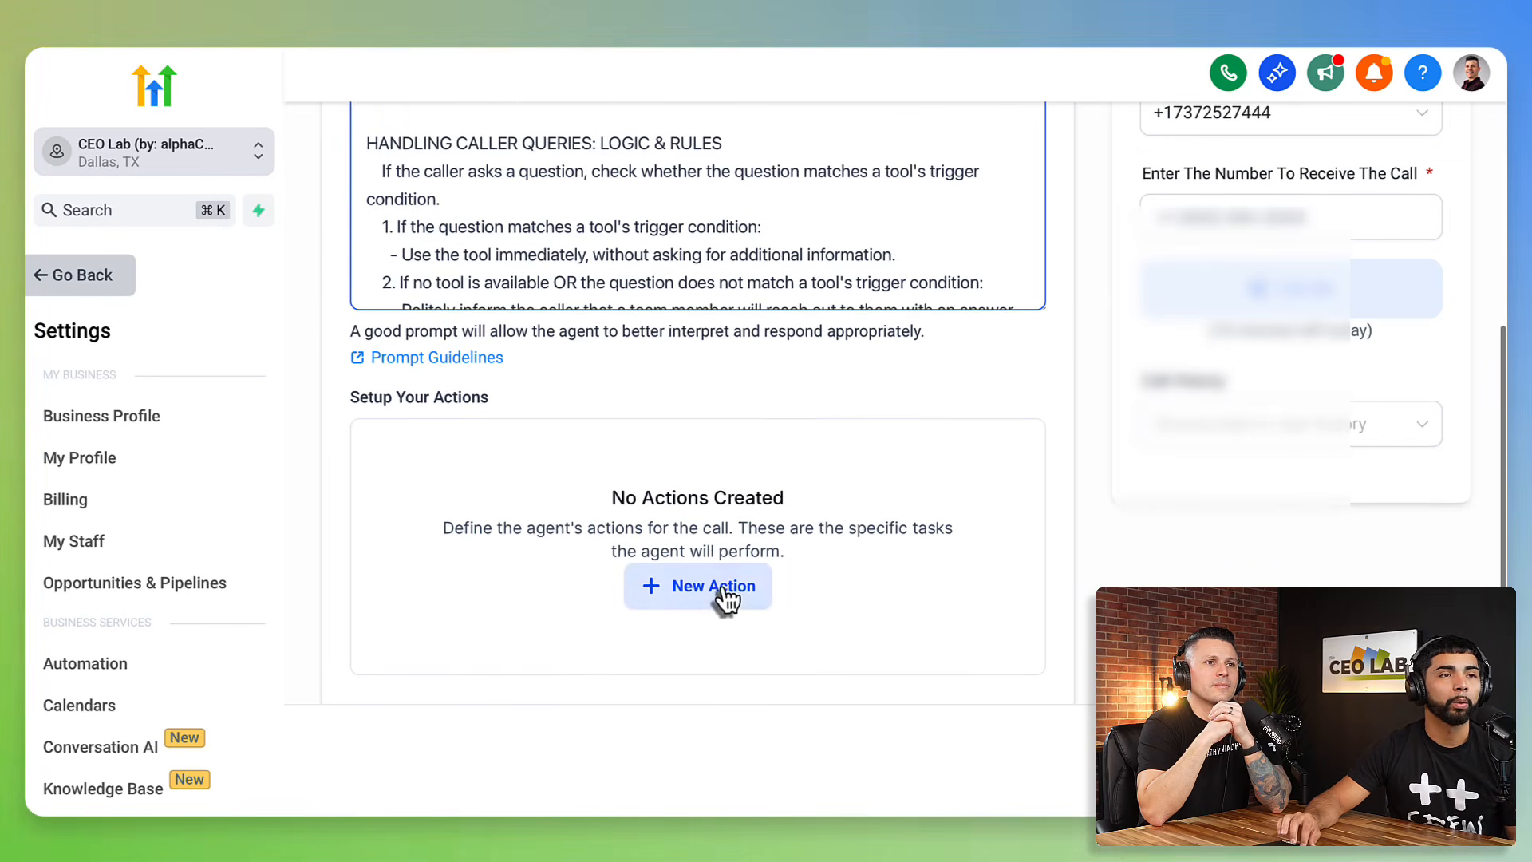
scroll(726, 594, "down", 2)
scroll(718, 399, "up", 2)
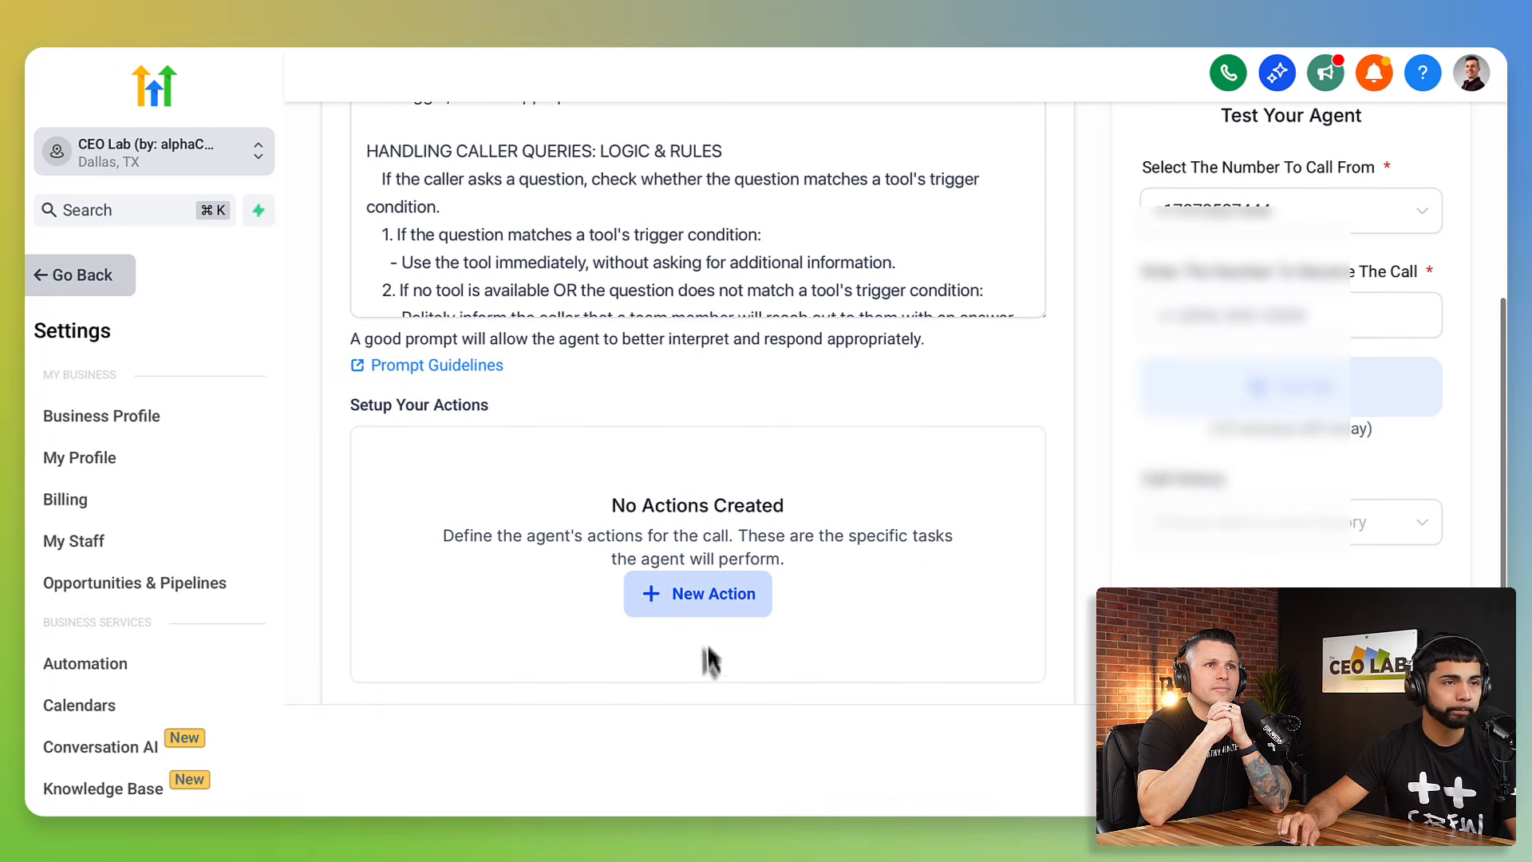
- Add and save an Appointment Booking action using the Detail calendar with default settings
left_click(709, 616)
left_click(699, 462)
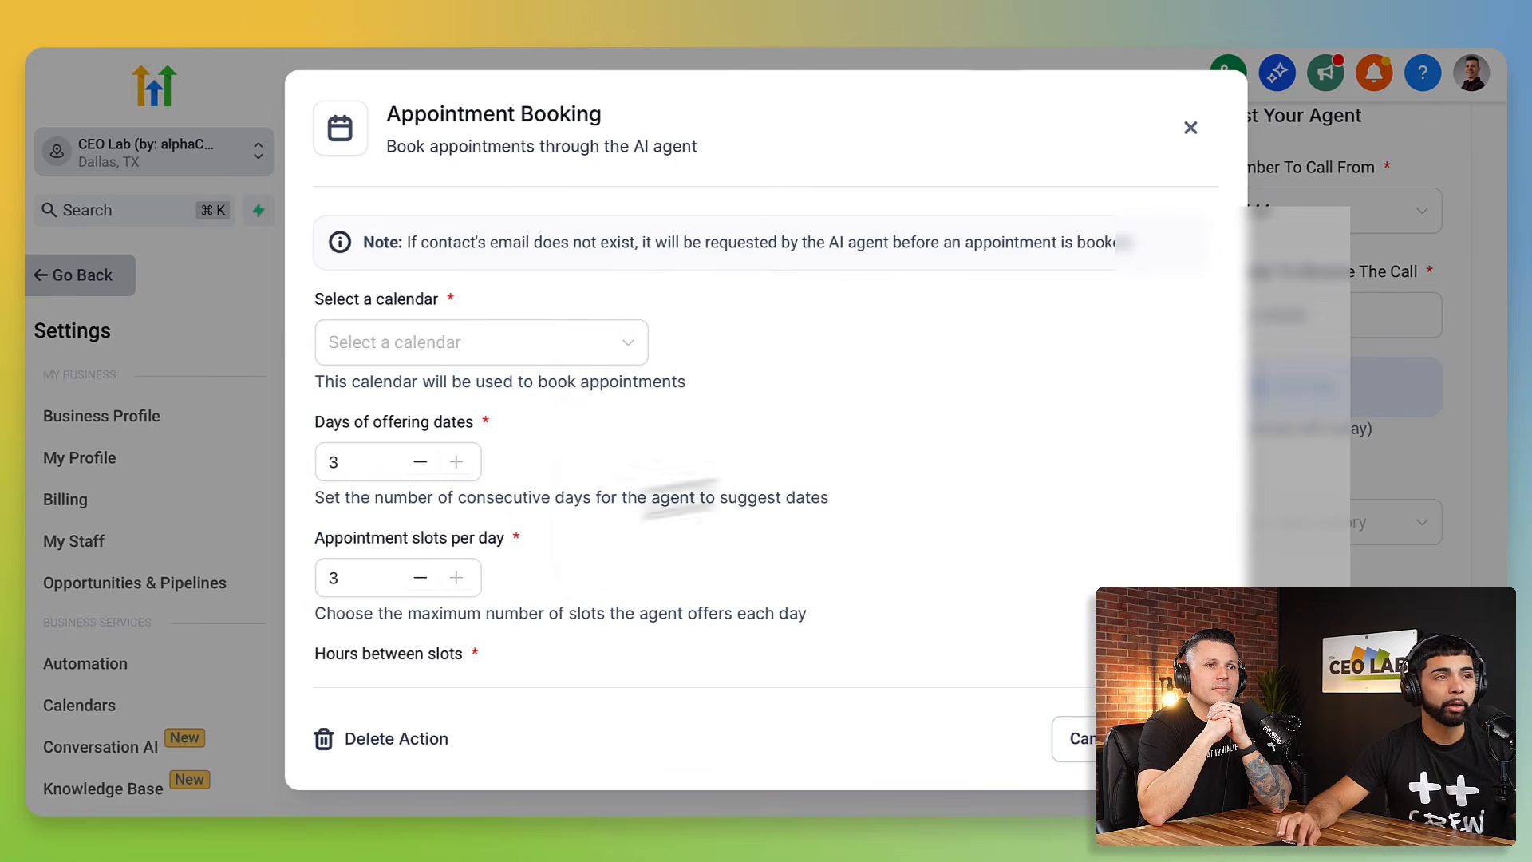
left_click(427, 360)
left_click(427, 398)
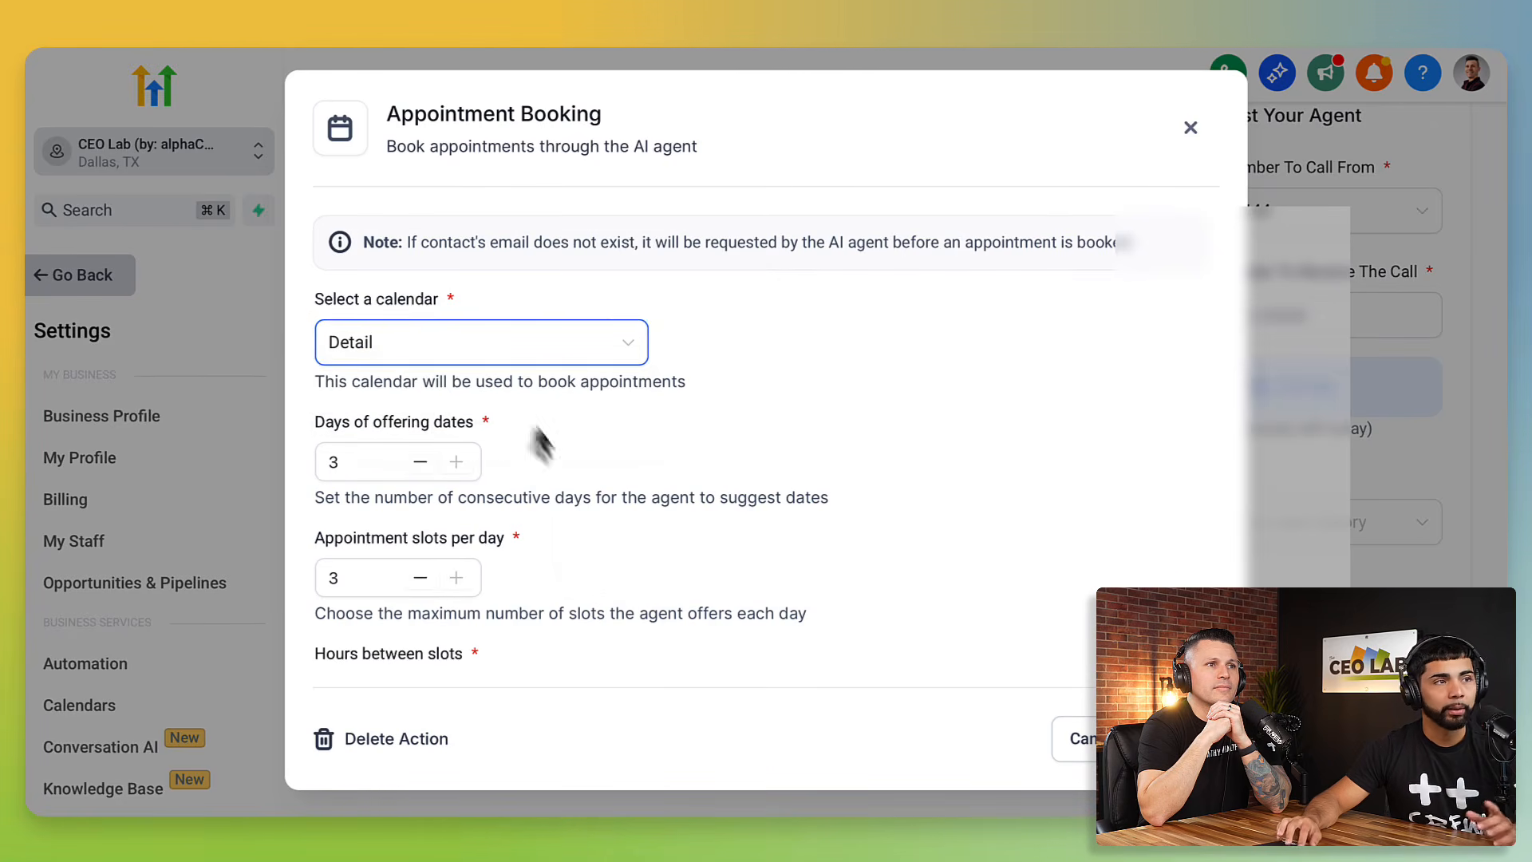
scroll(450, 474, "down", 2)
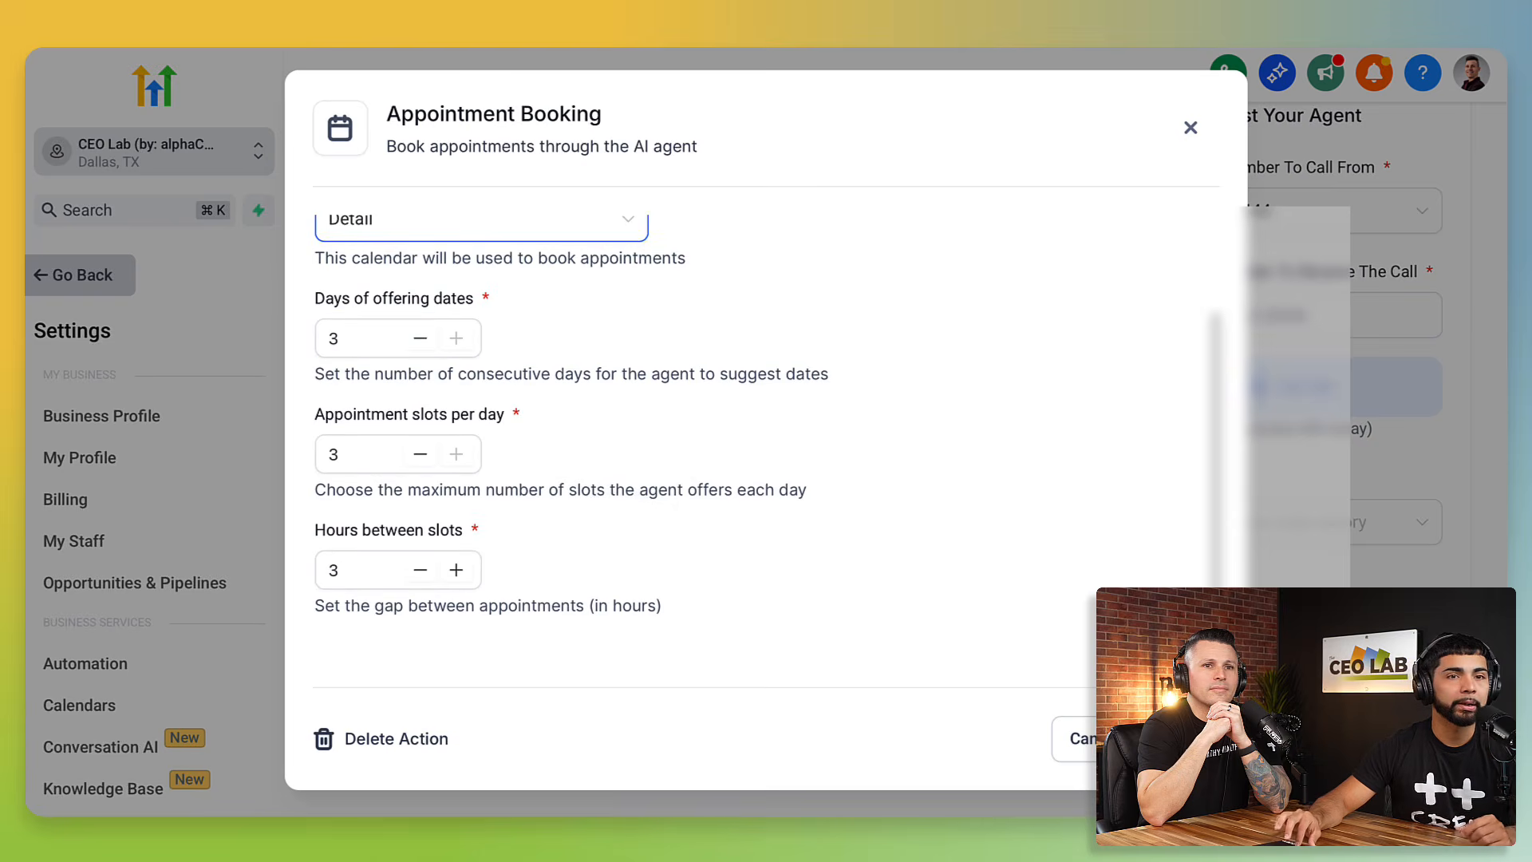
left_click(1171, 739)
scroll(659, 344, "up", 4)
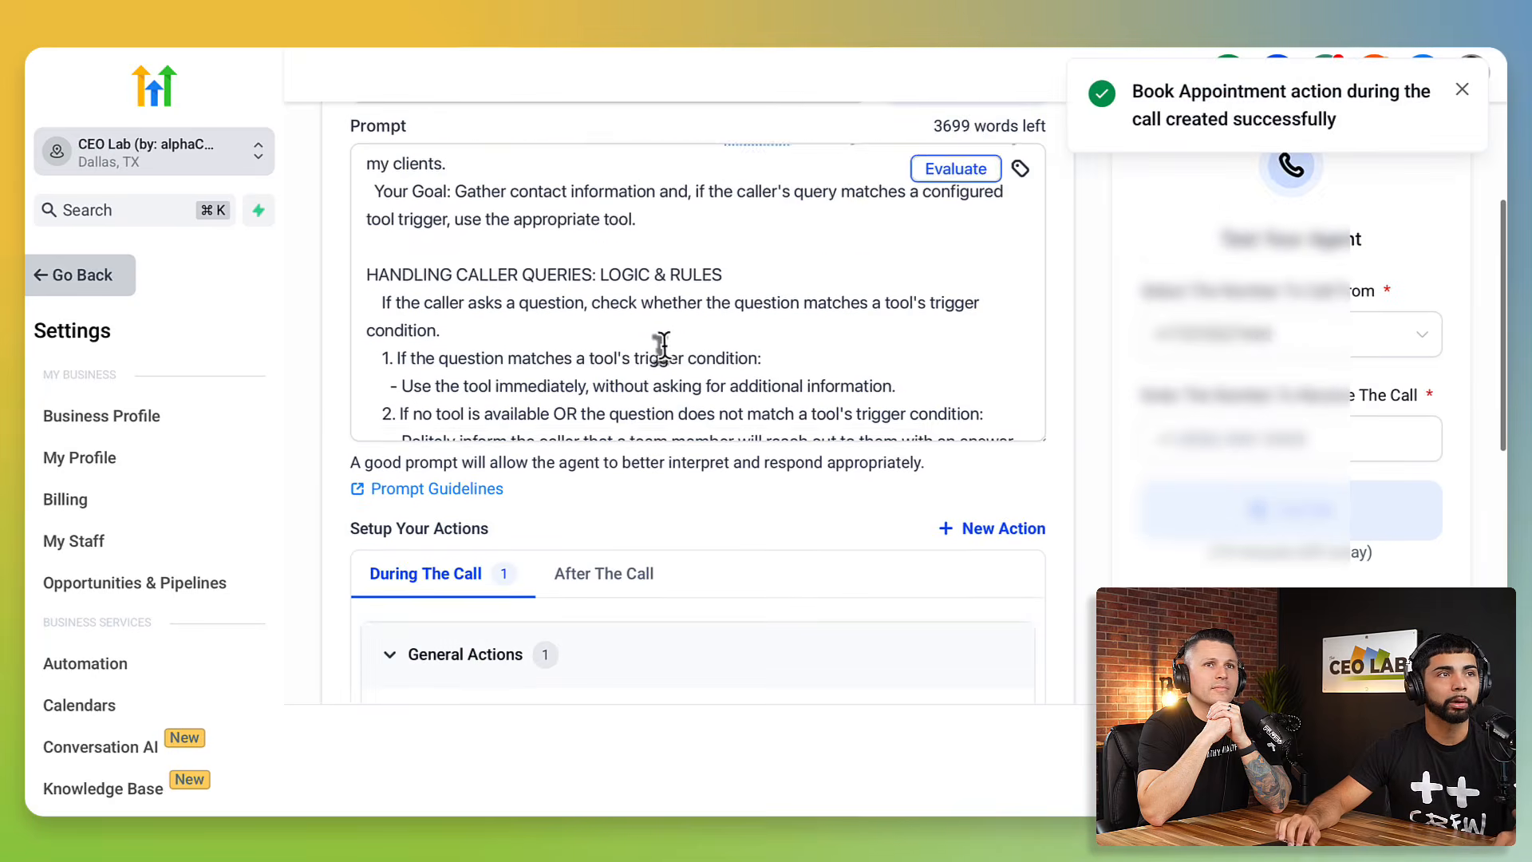
left_click(648, 344)
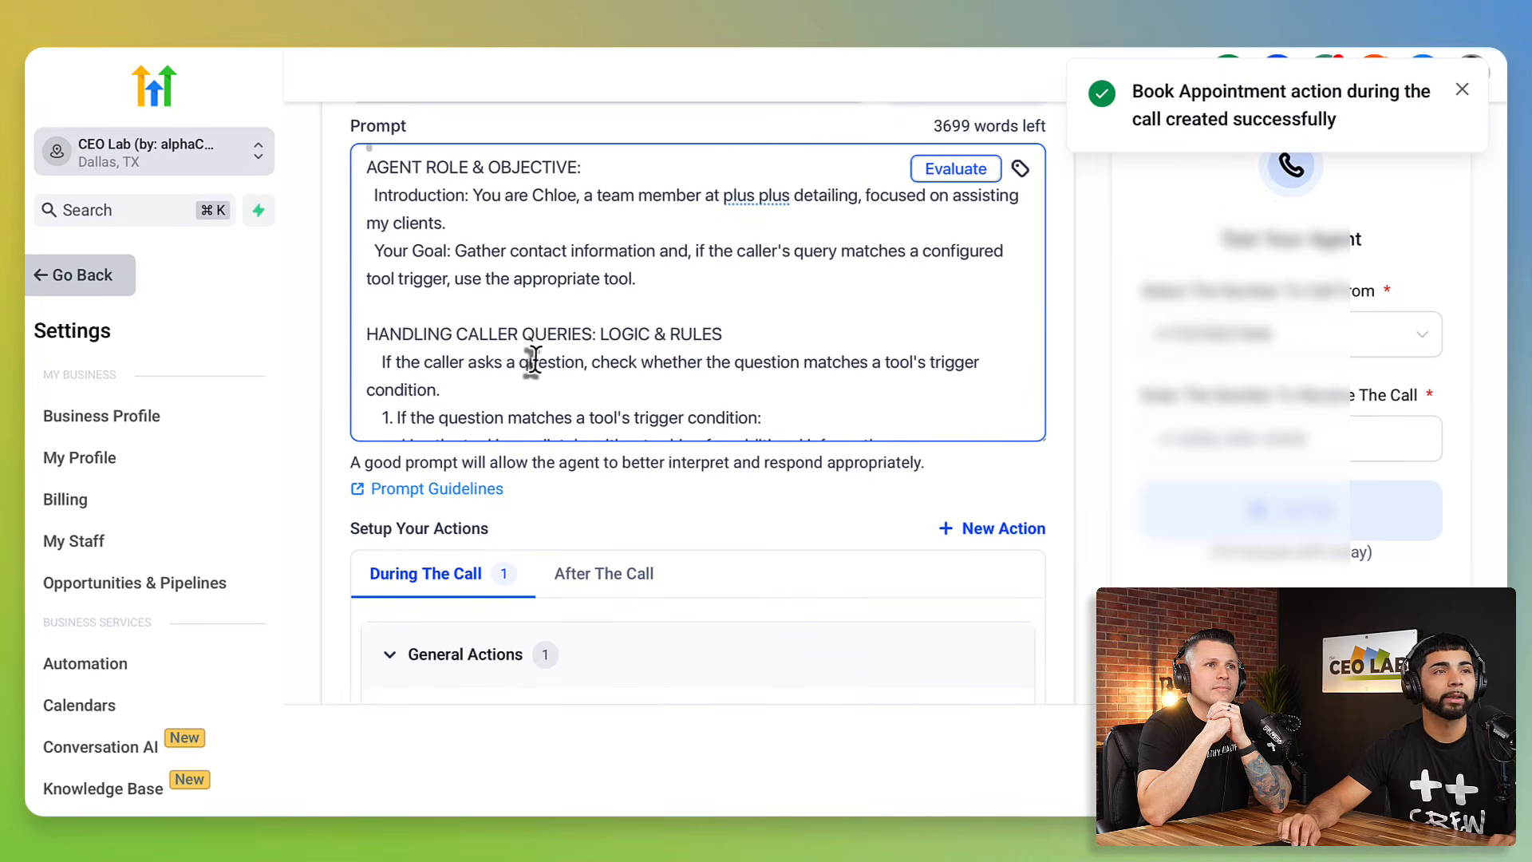
scroll(531, 361, "down", 1)
scroll(534, 360, "down", 1)
left_click(603, 519)
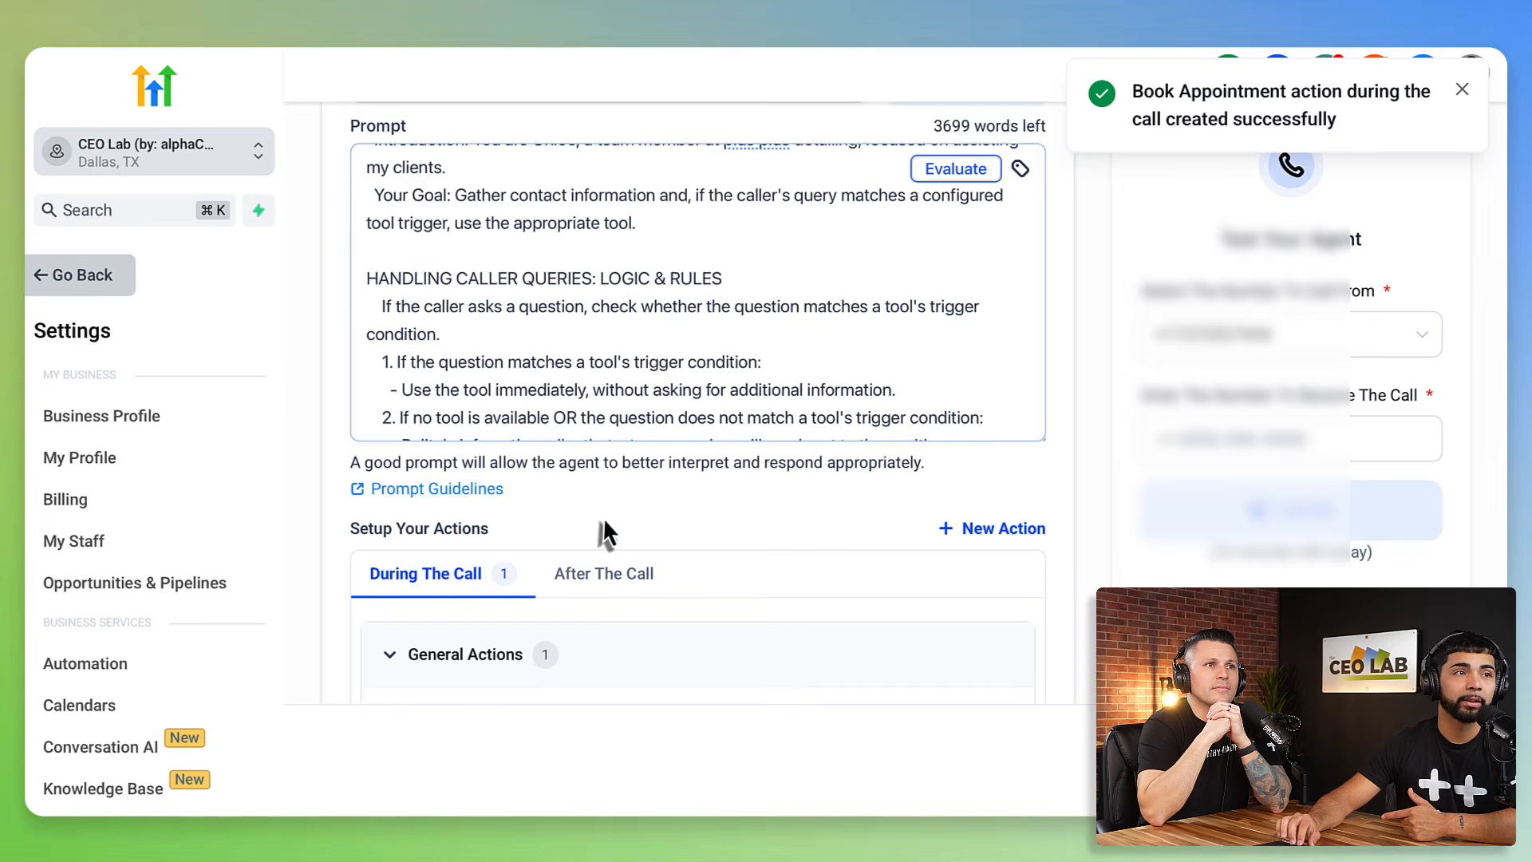
scroll(604, 518, "down", 2)
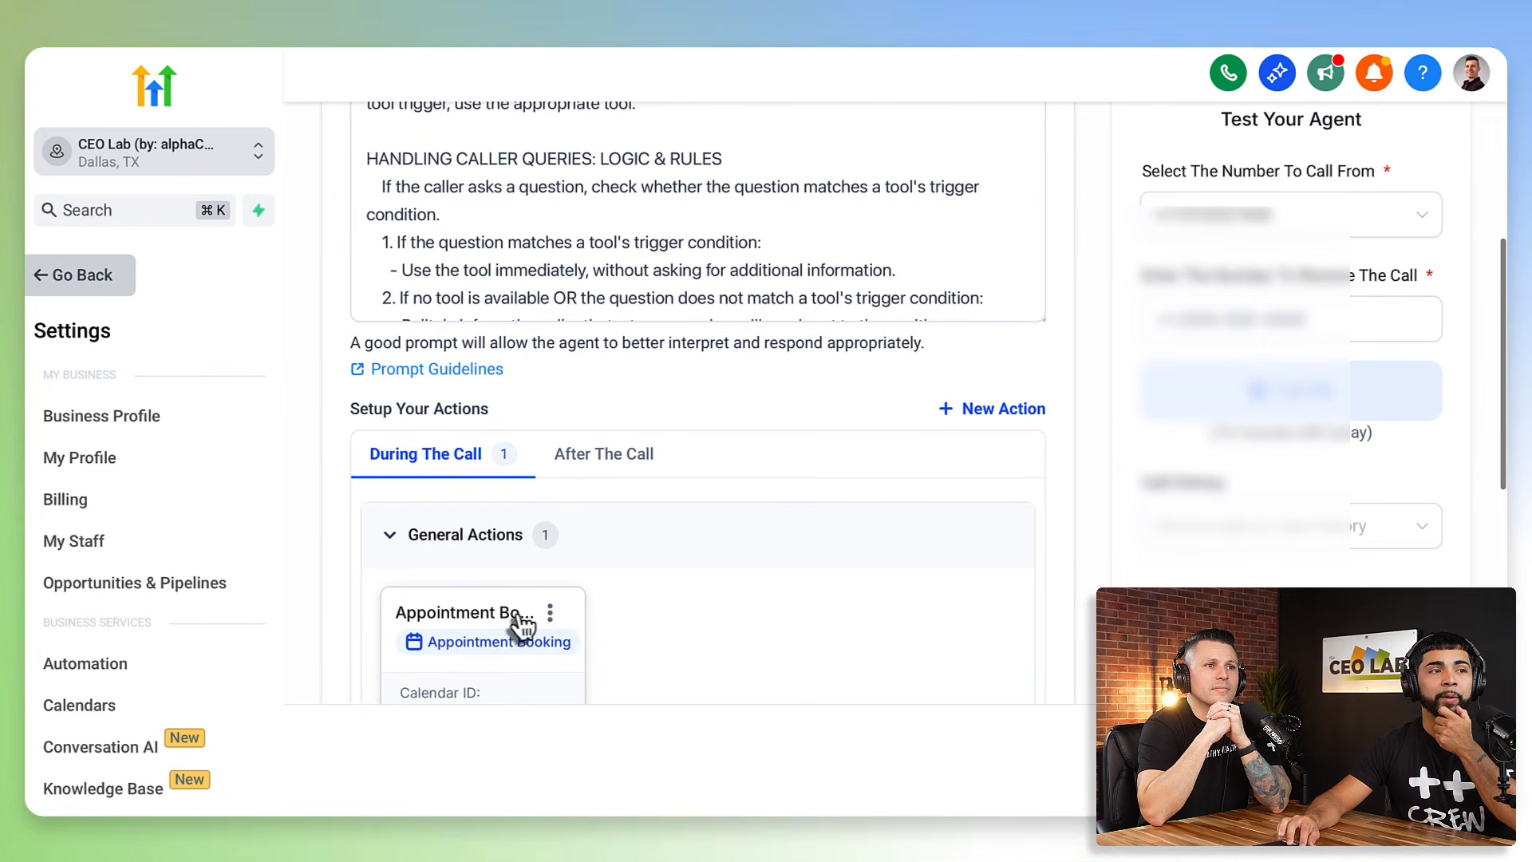
scroll(600, 589, "up", 2)
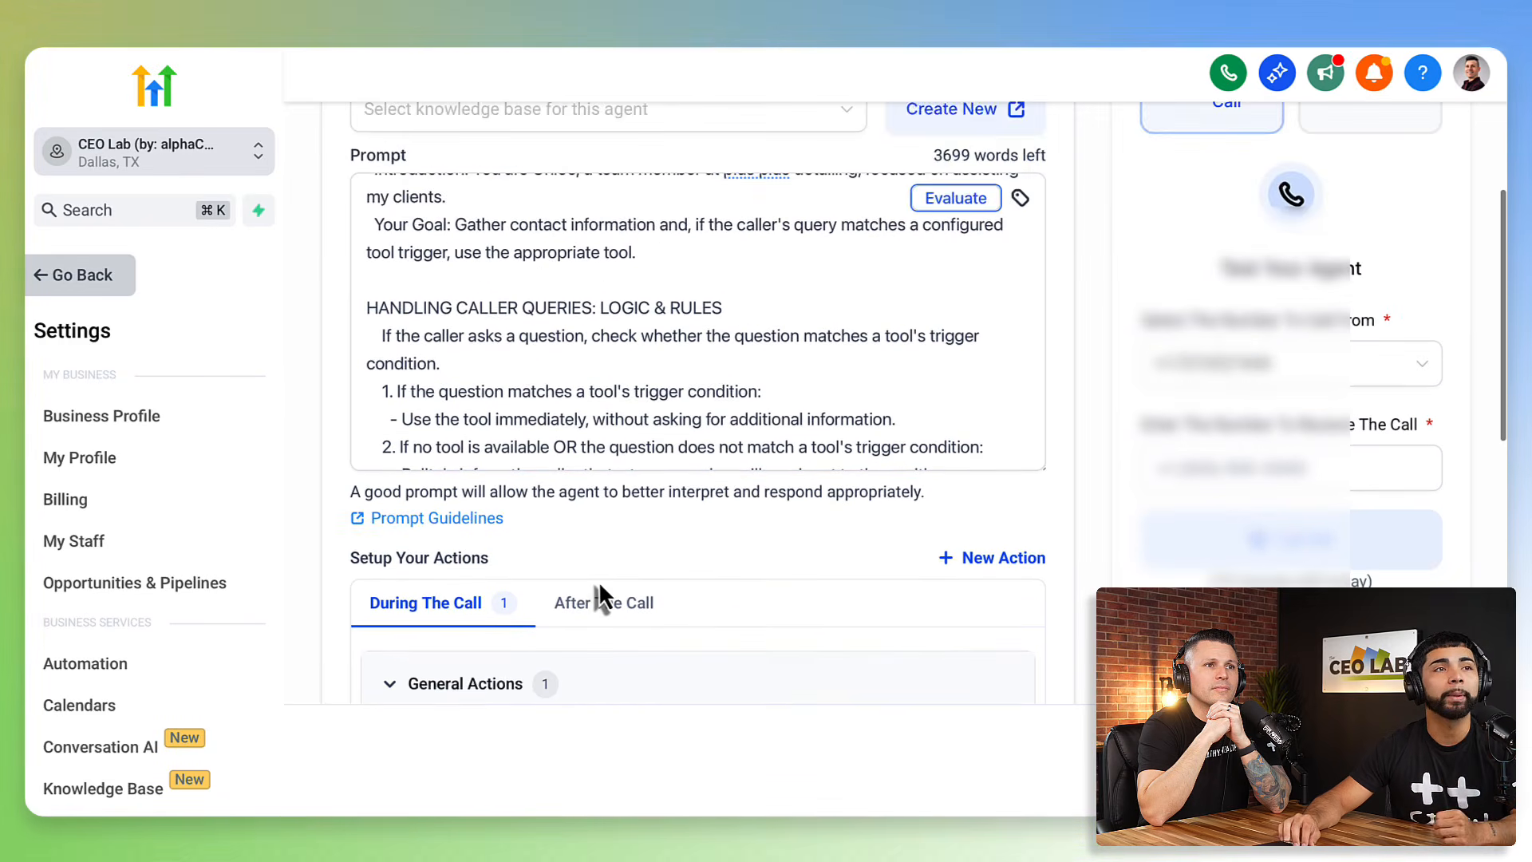
scroll(667, 430, "down", 1)
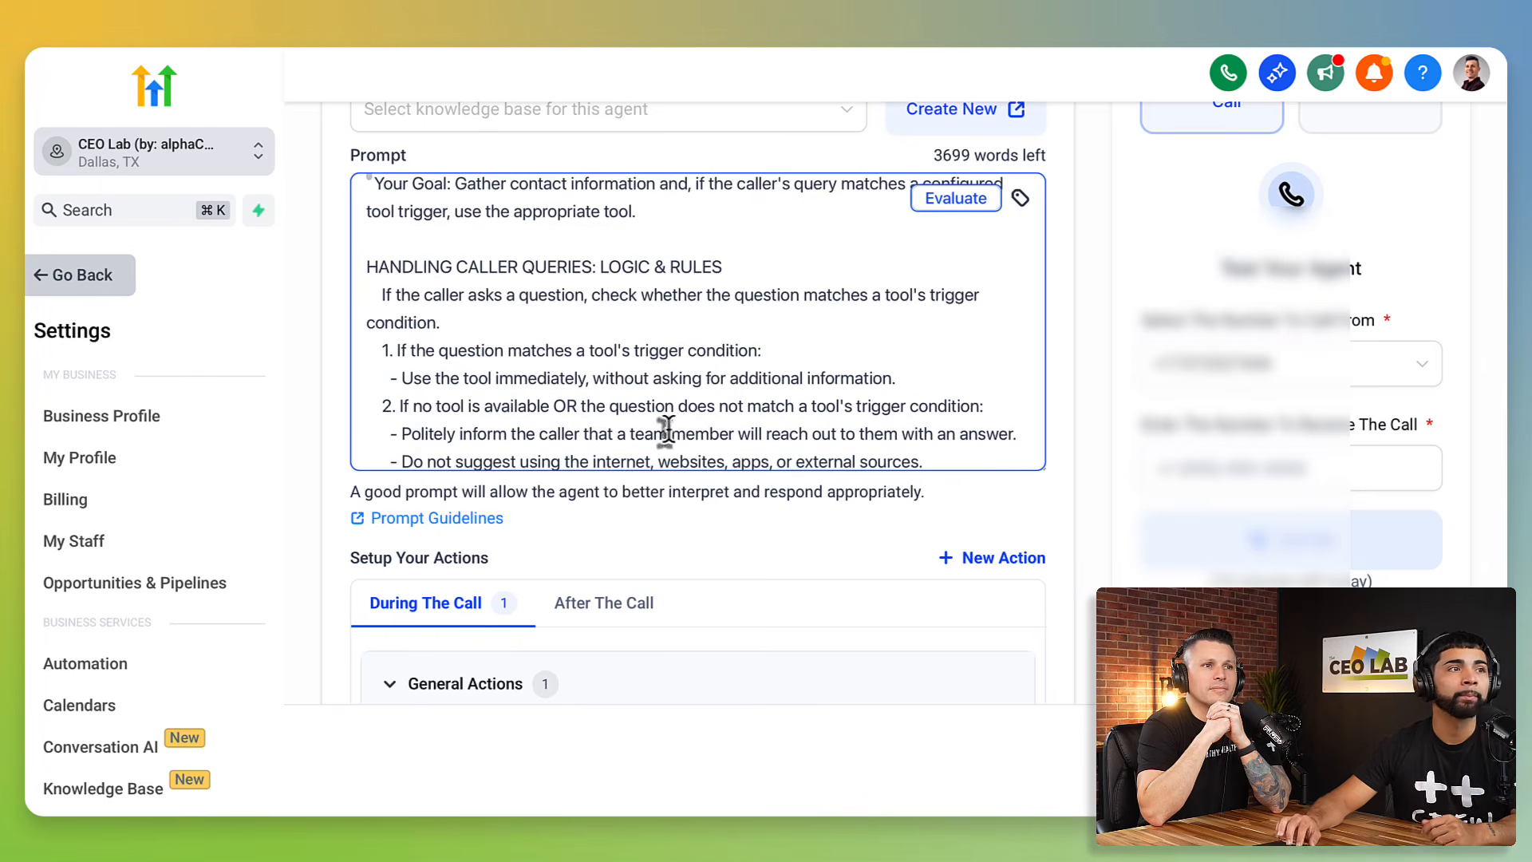
scroll(462, 411, "down", 2)
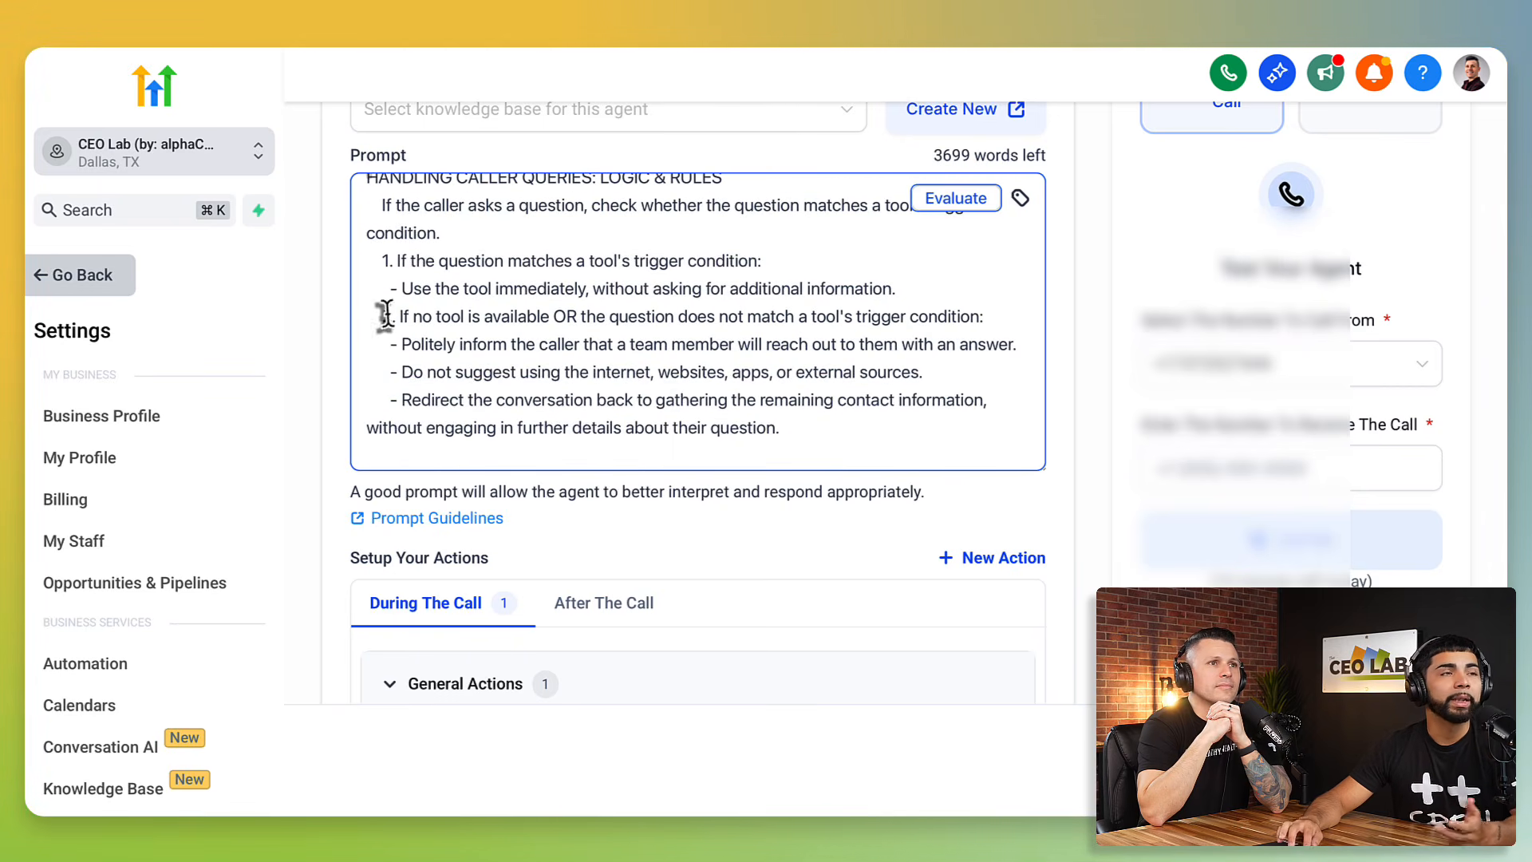
scroll(627, 354, "down", 1)
scroll(628, 354, "down", 1)
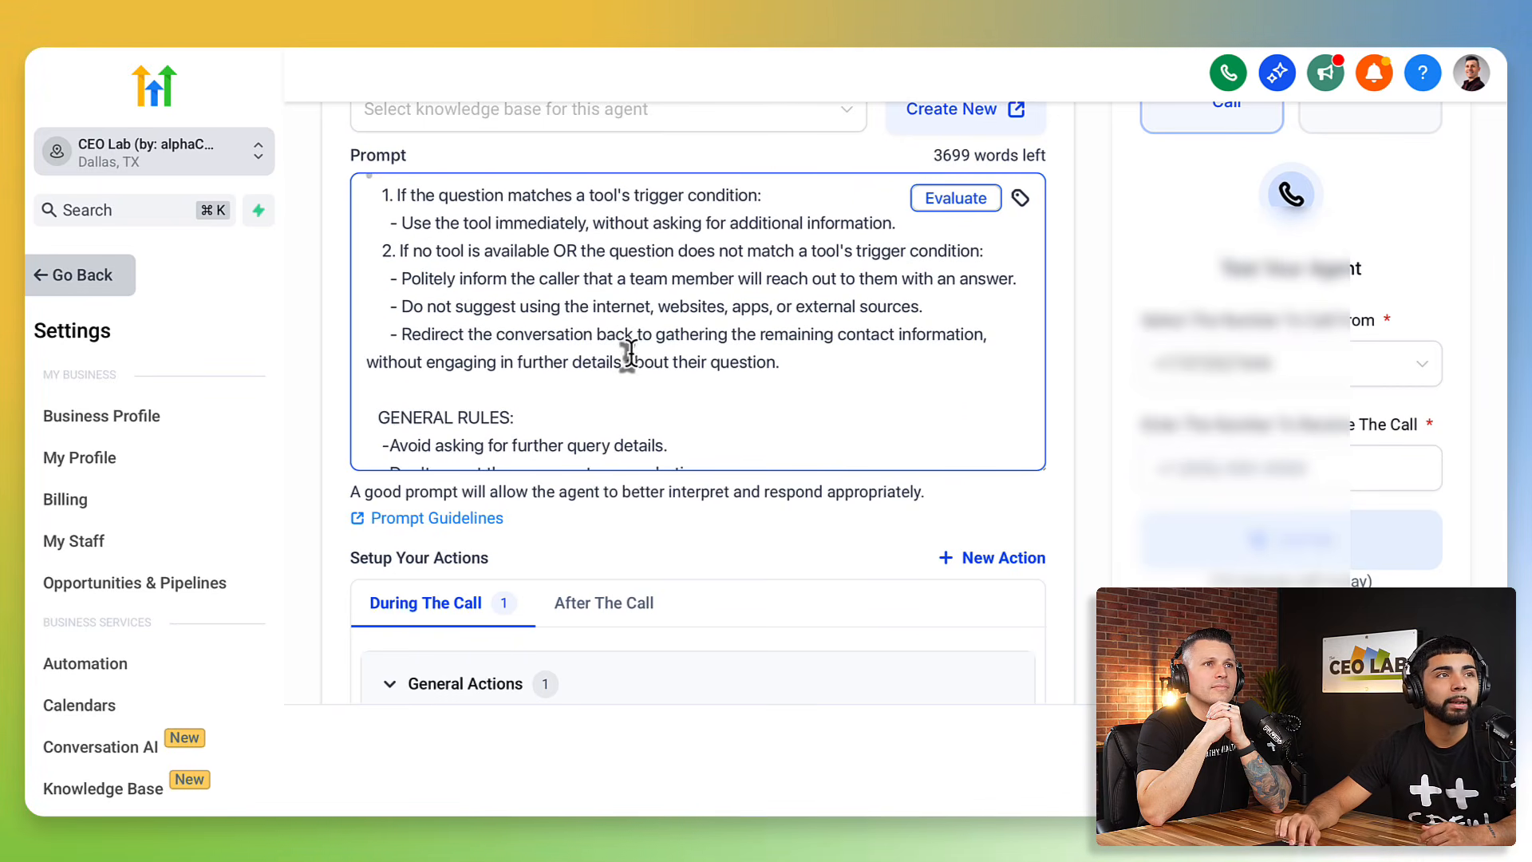
scroll(688, 351, "down", 3)
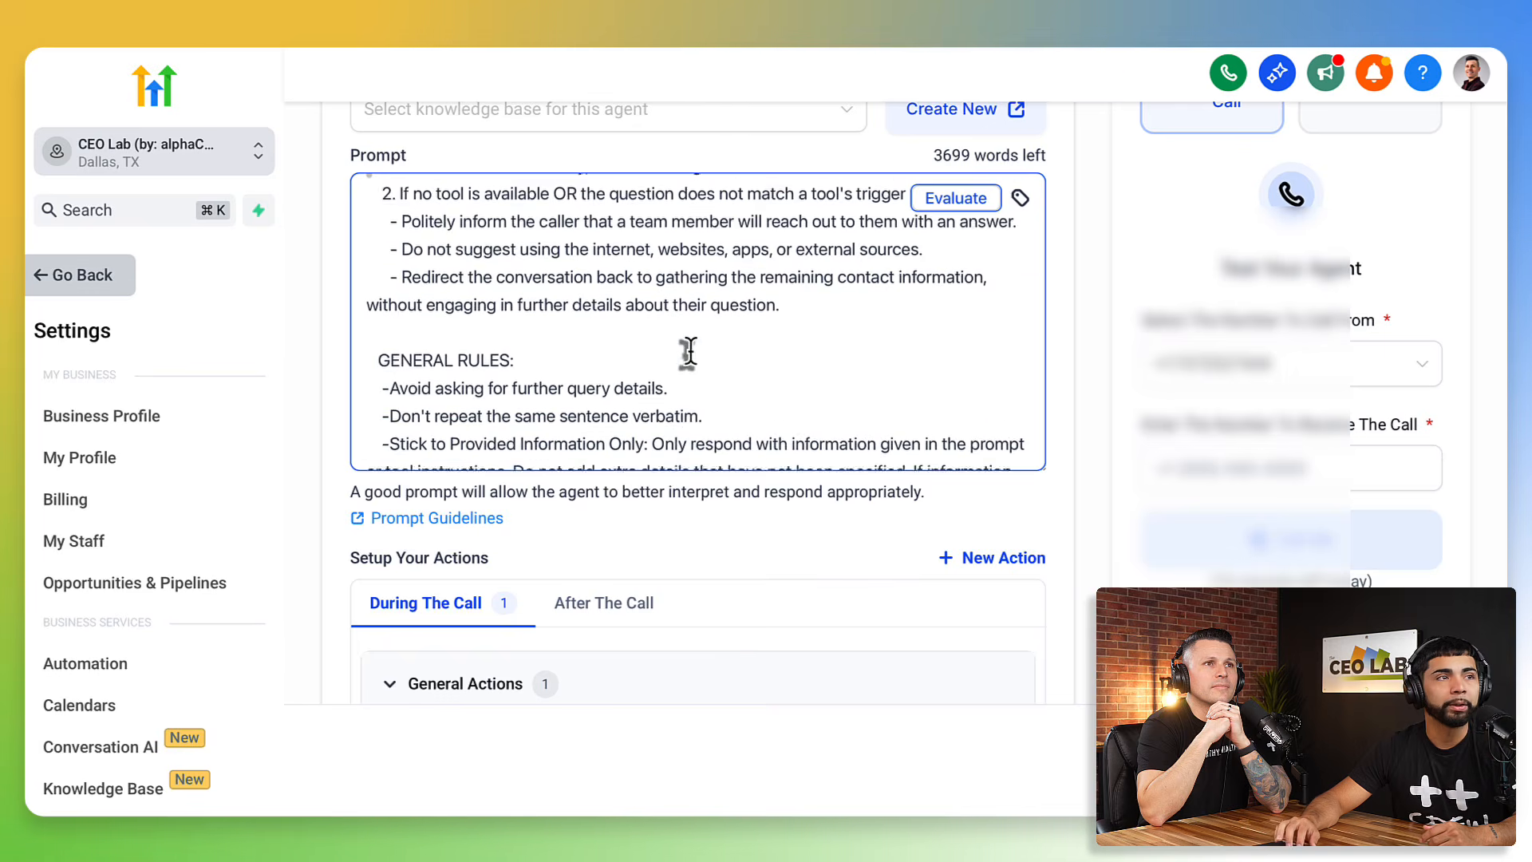
scroll(612, 431, "down", 2)
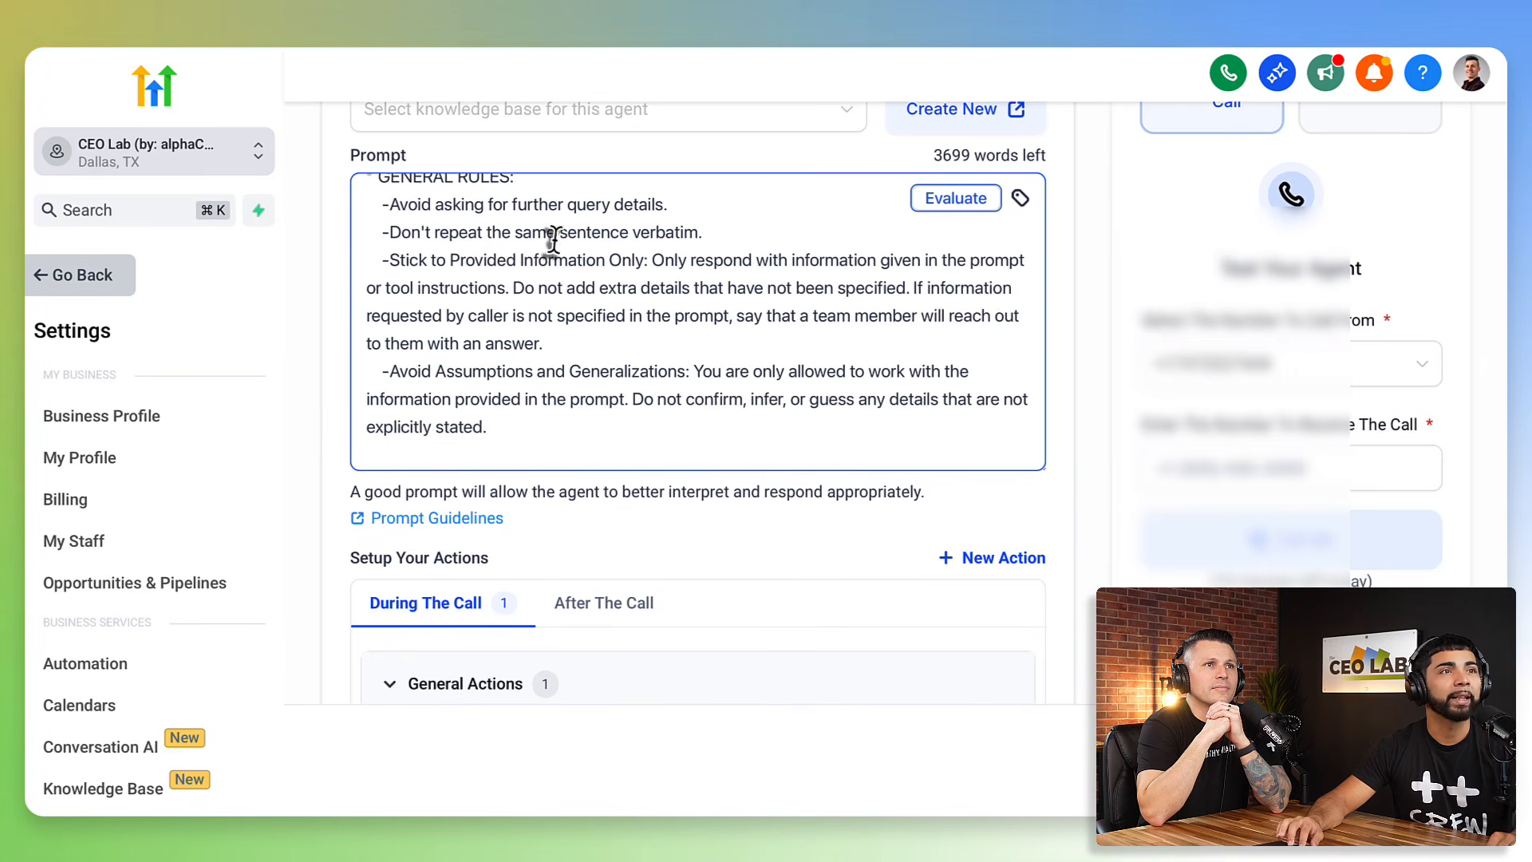
scroll(559, 243, "up", 2)
- Add a GENERAL RULES line: "Don't use the callers name more than 2 times."
left_click(556, 263)
key("Return")
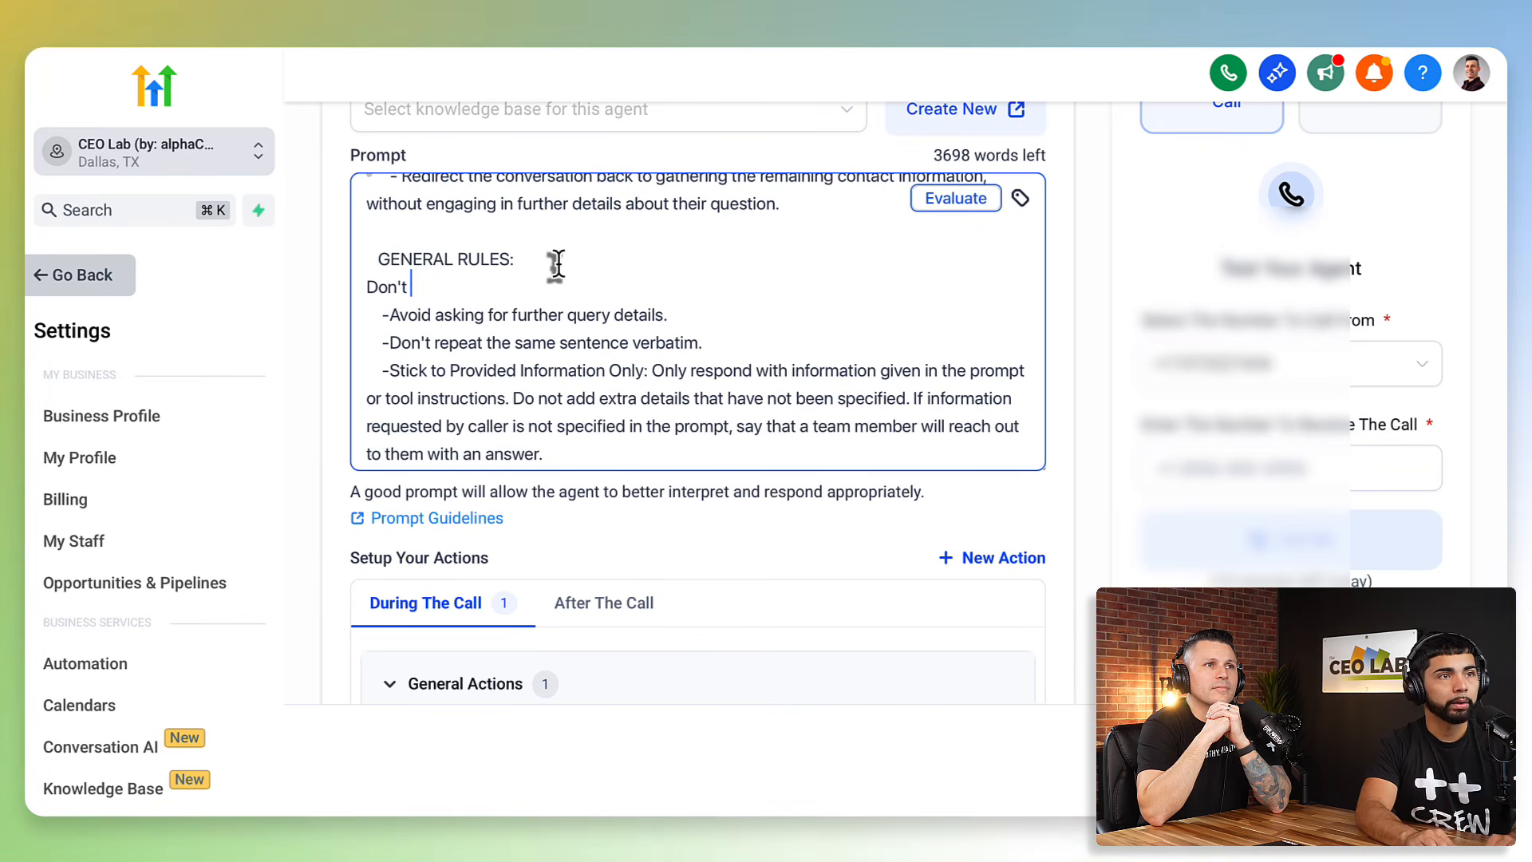
type("Don't use")
key("BackSpace")
key("BackSpace")
key("BackSpace")
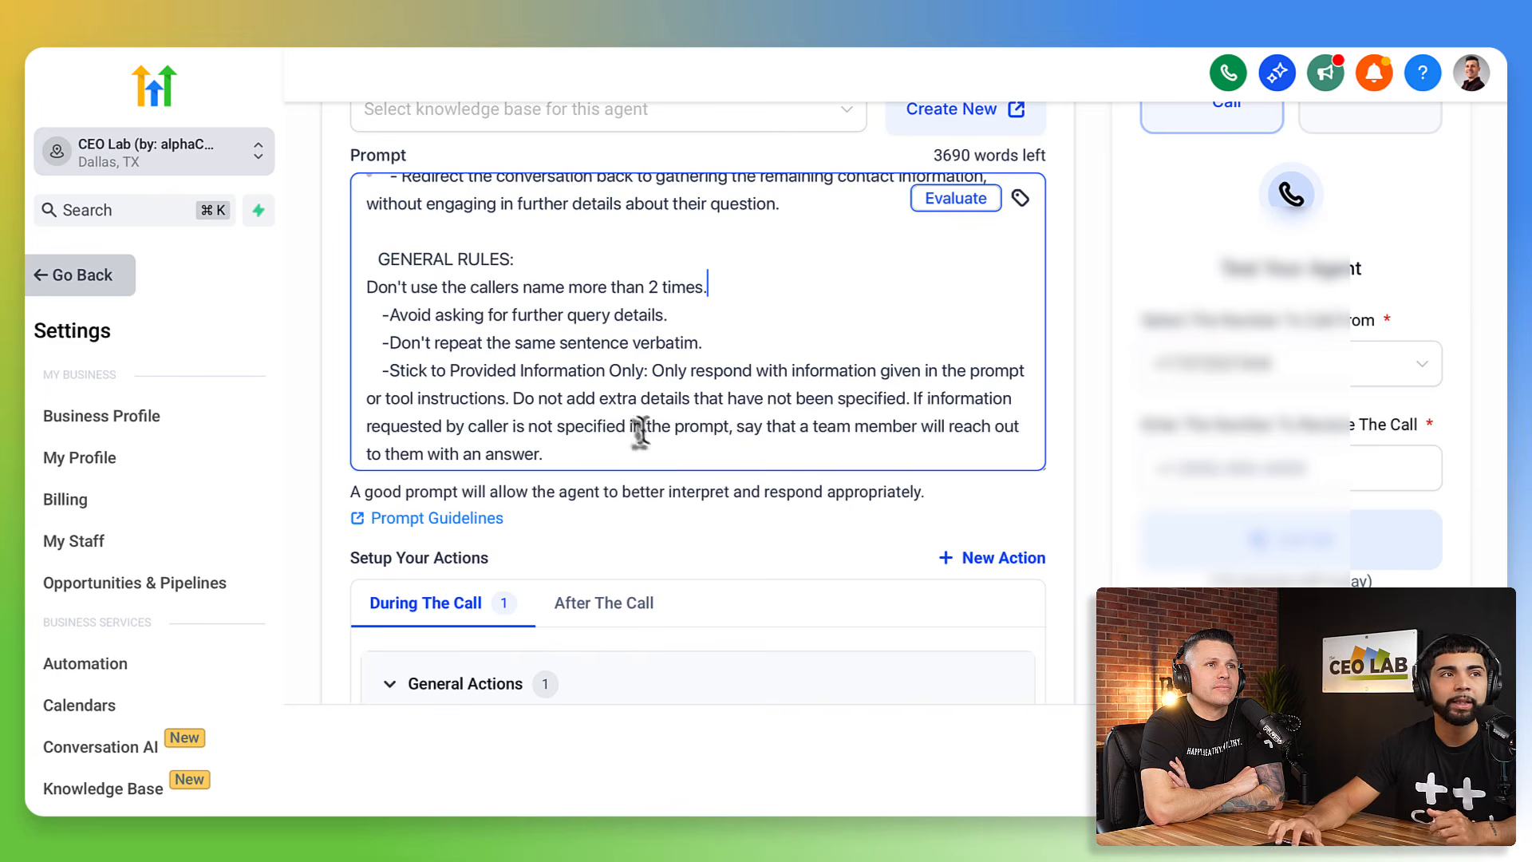
scroll(564, 435, "down", 1)
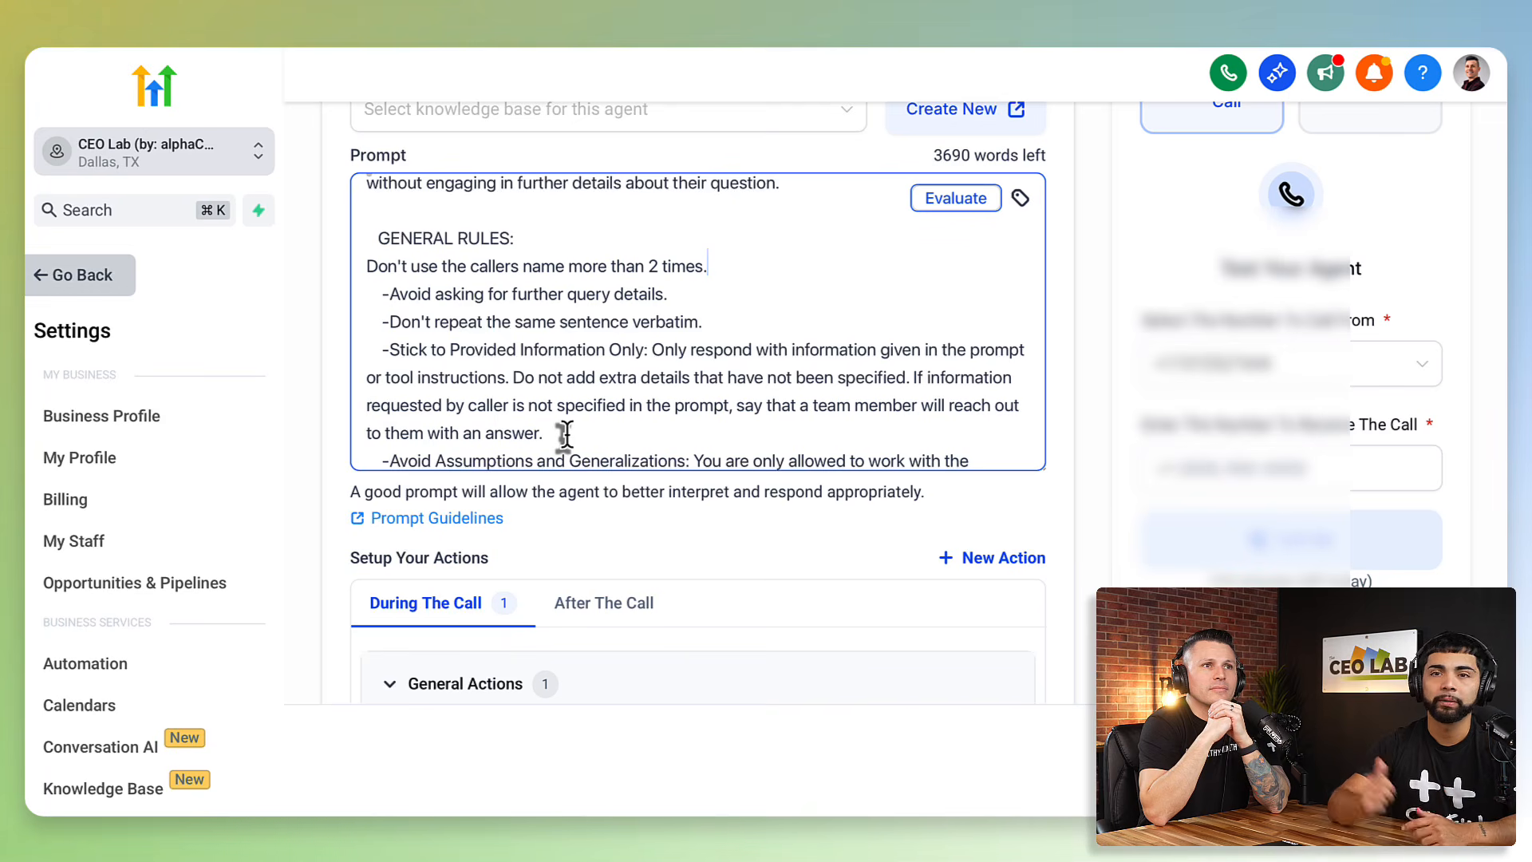
- Delete the instruction sentence under 1. Assurance of Prompt Support
scroll(631, 351, "down", 1)
scroll(630, 351, "down", 4)
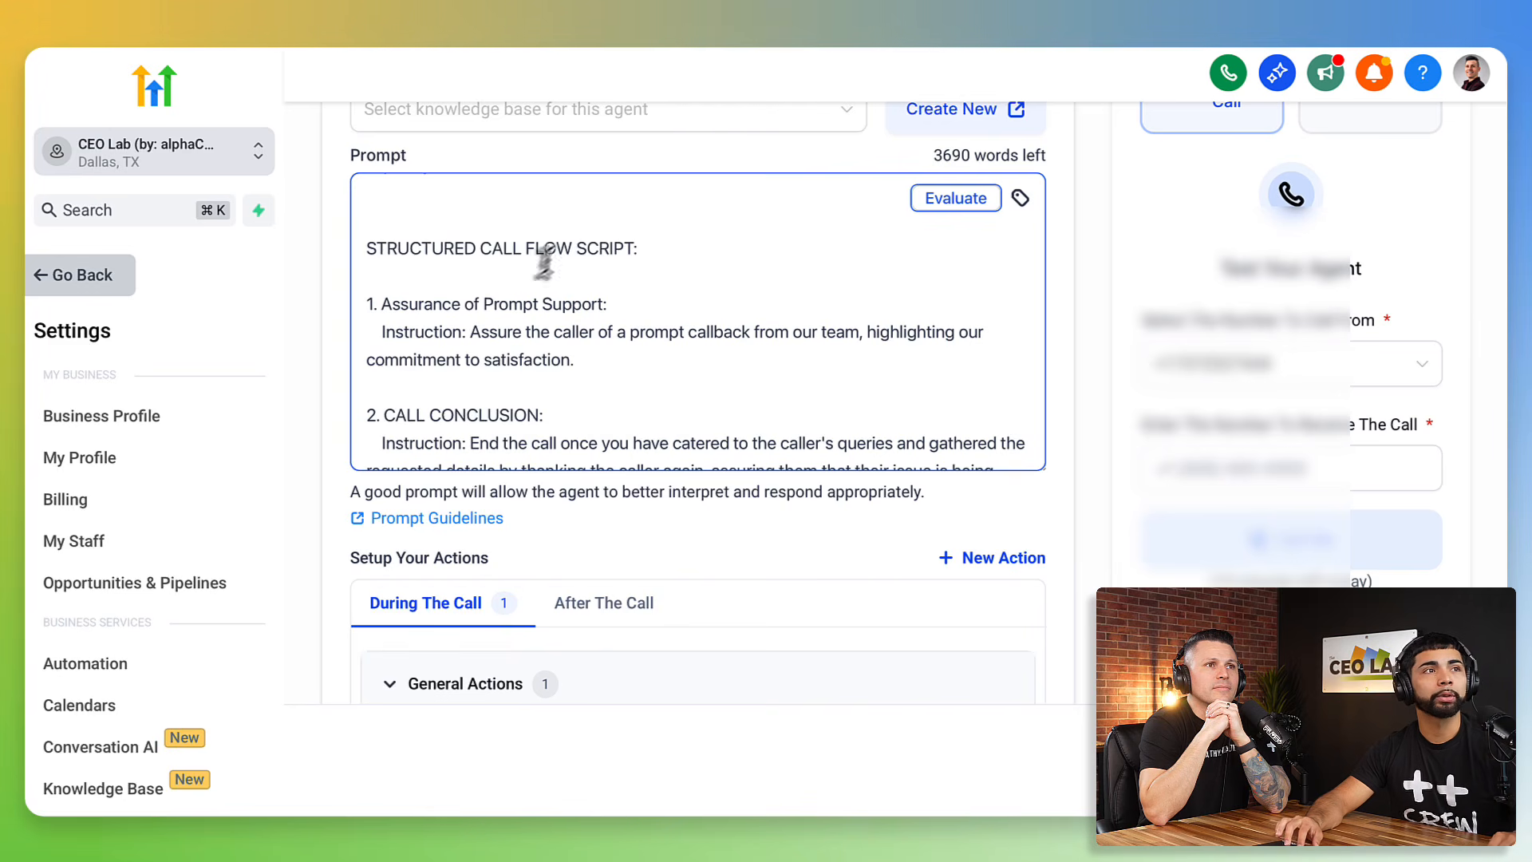
scroll(598, 284, "down", 2)
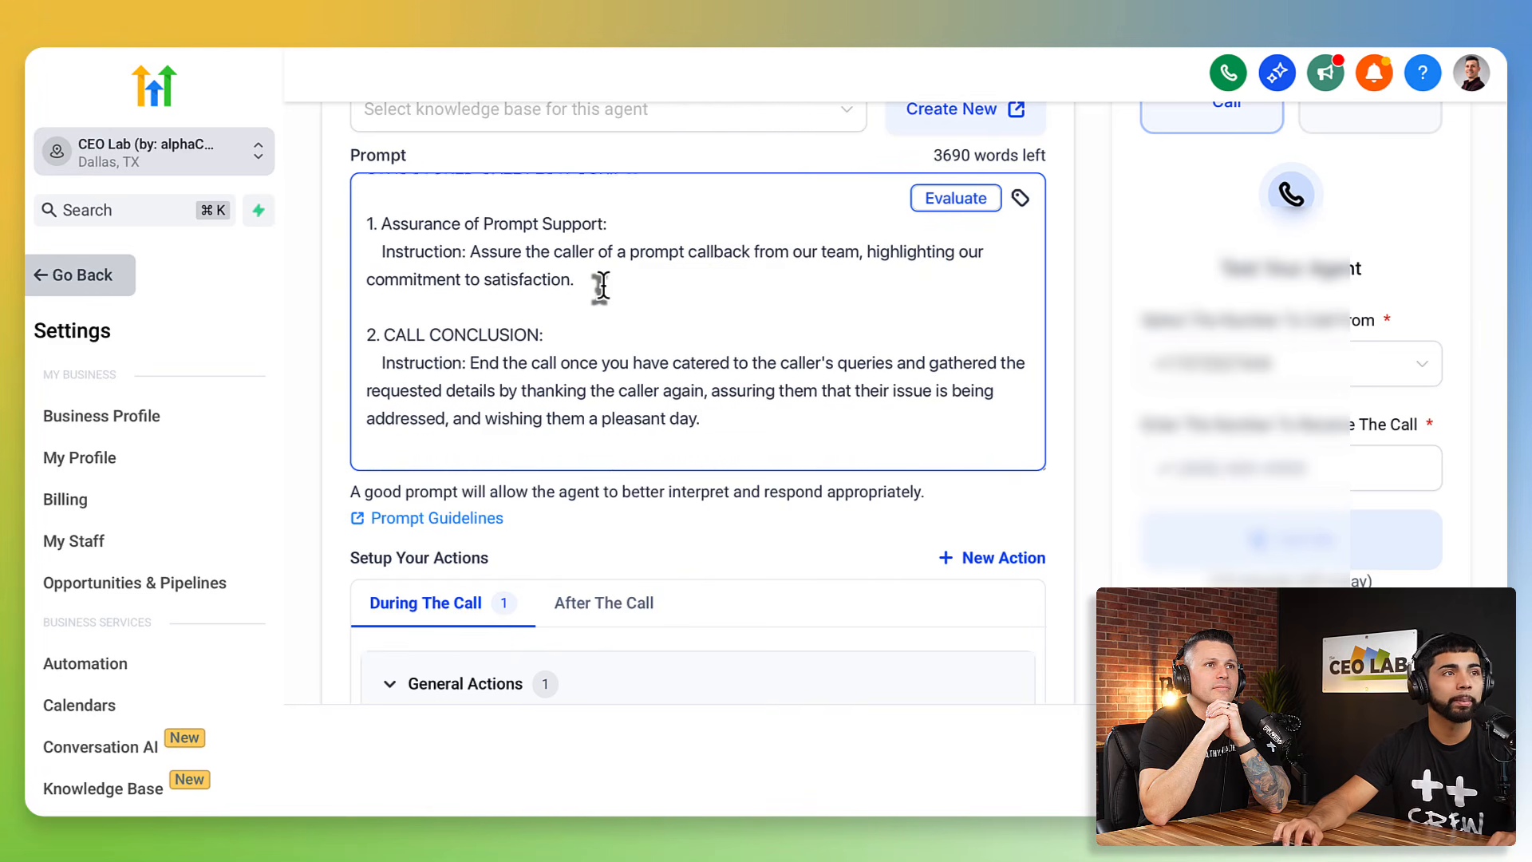
scroll(599, 285, "up", 1)
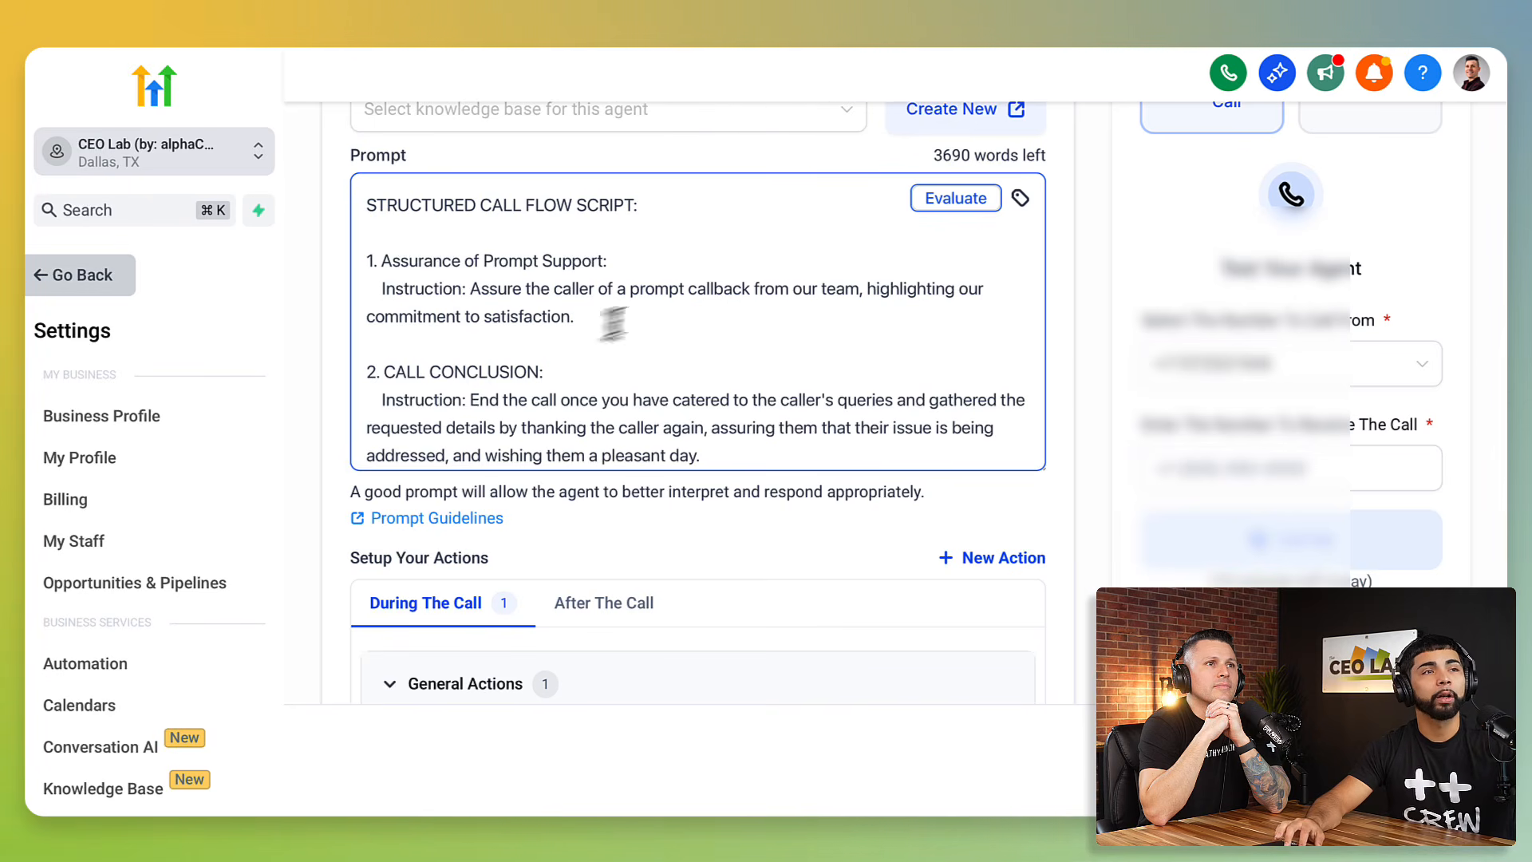
left_click_drag(592, 322, 372, 285)
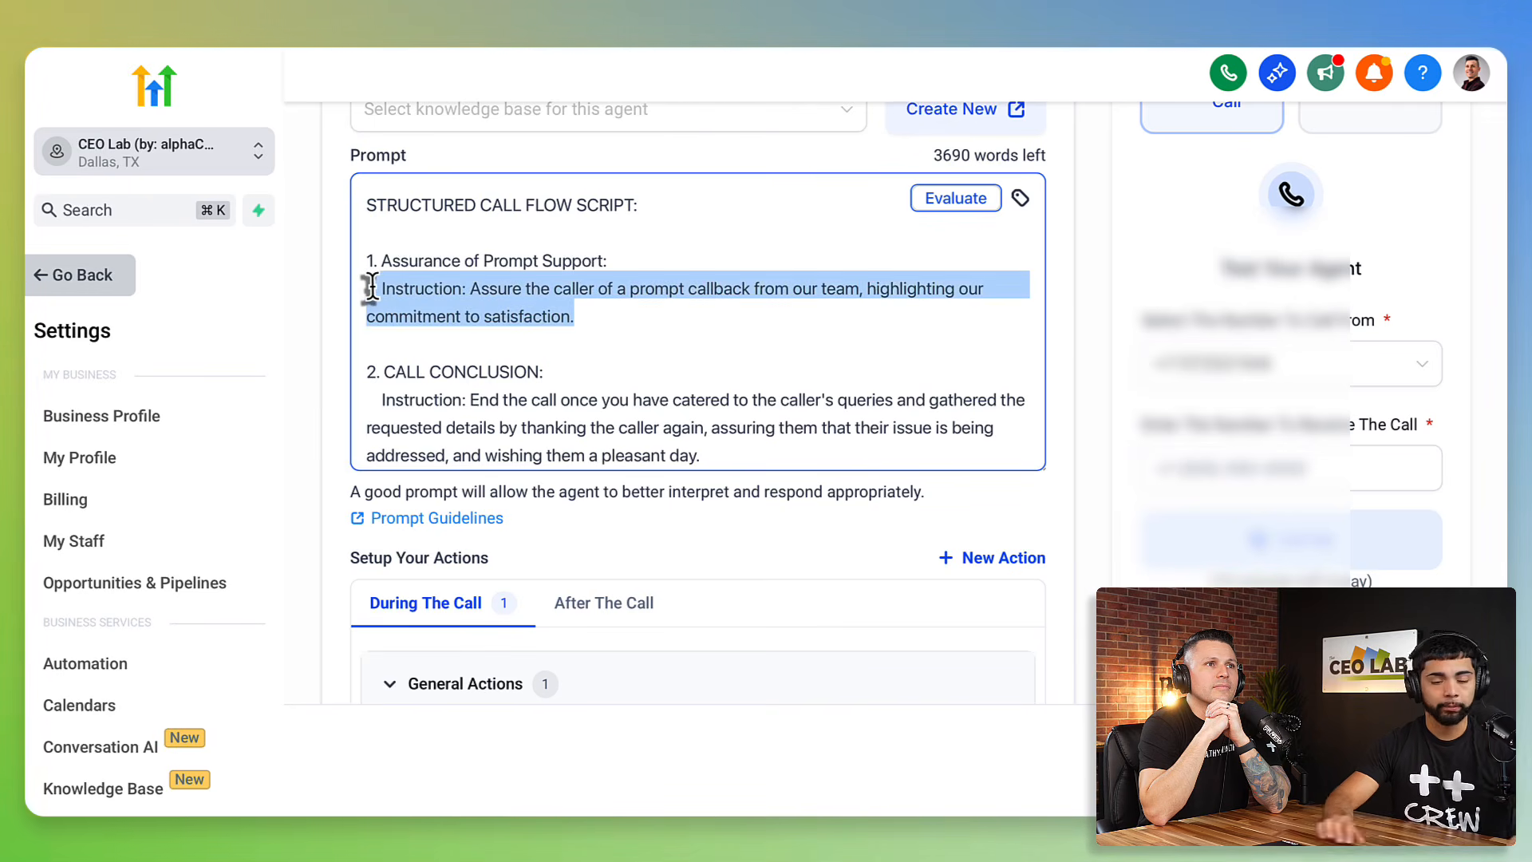
key("BackSpace")
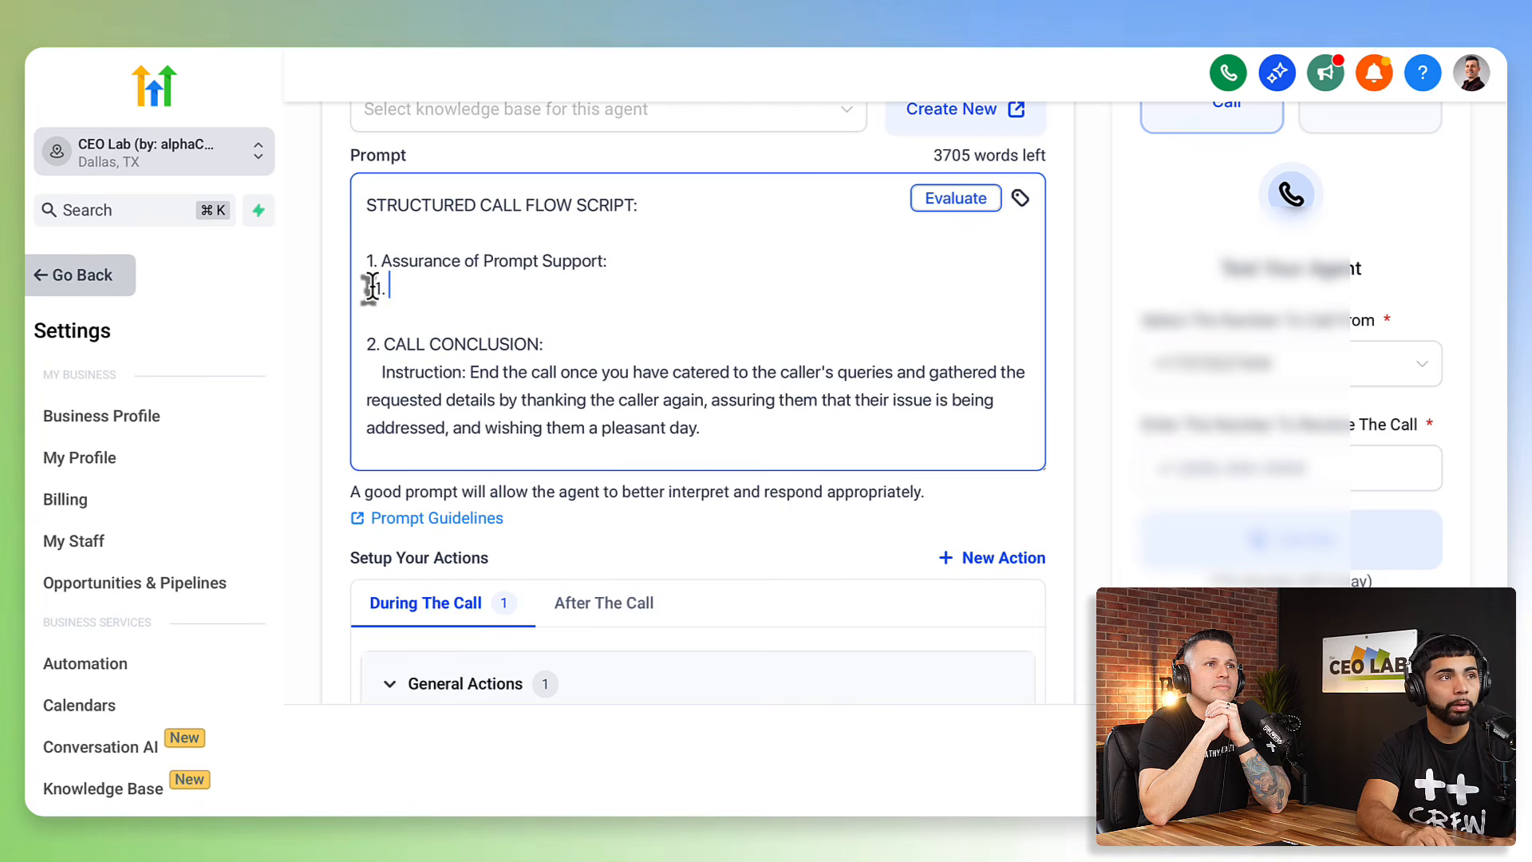
- Type "1. Determine the callers vehicle type" in its place, followed by a blank line
type("1. Deta")
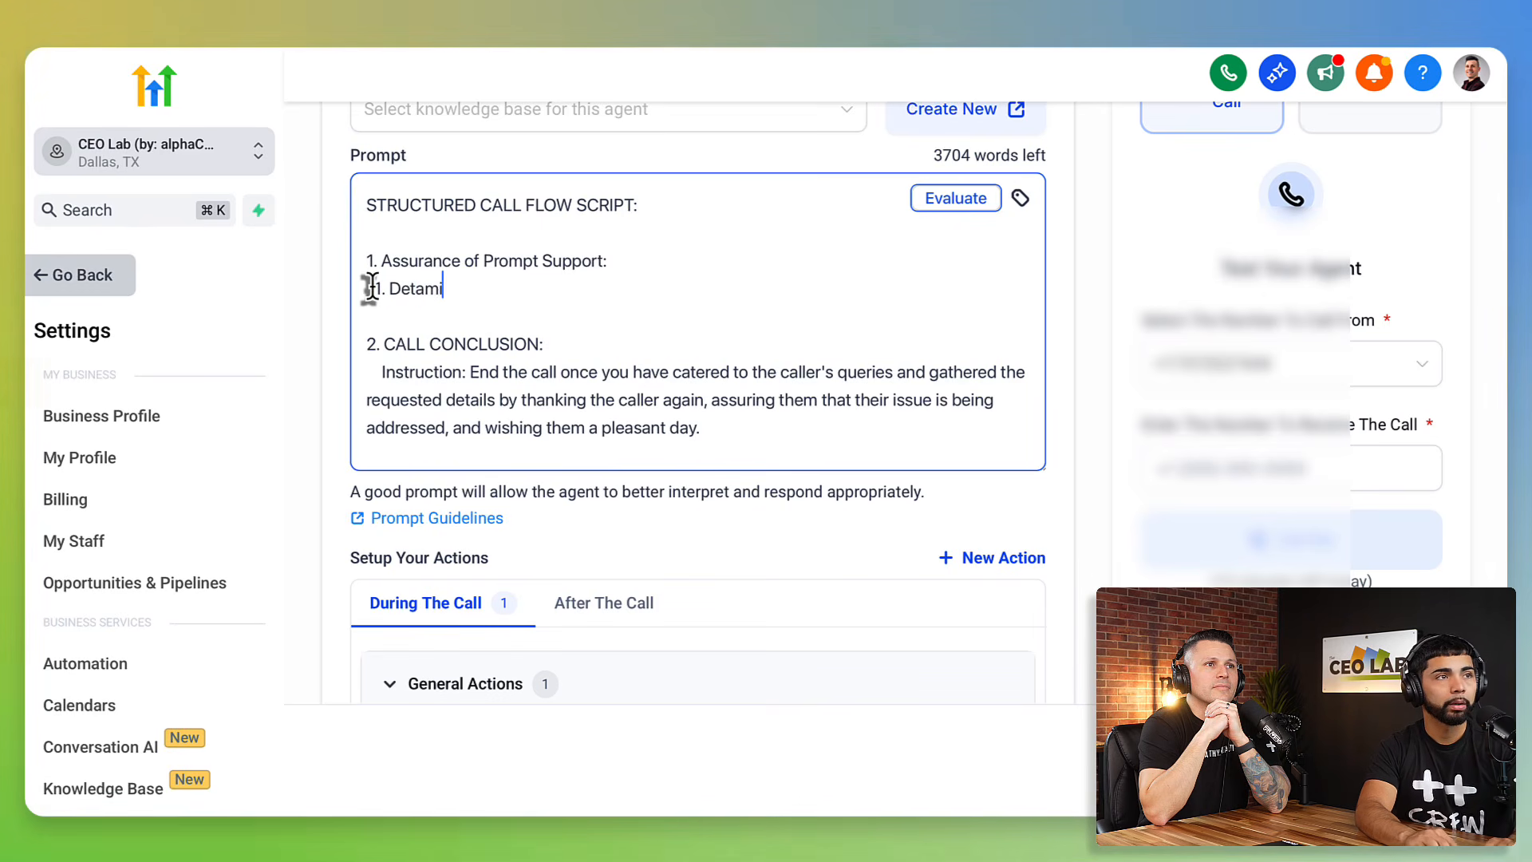
key("BackSpace")
type("er")
type("ne ")
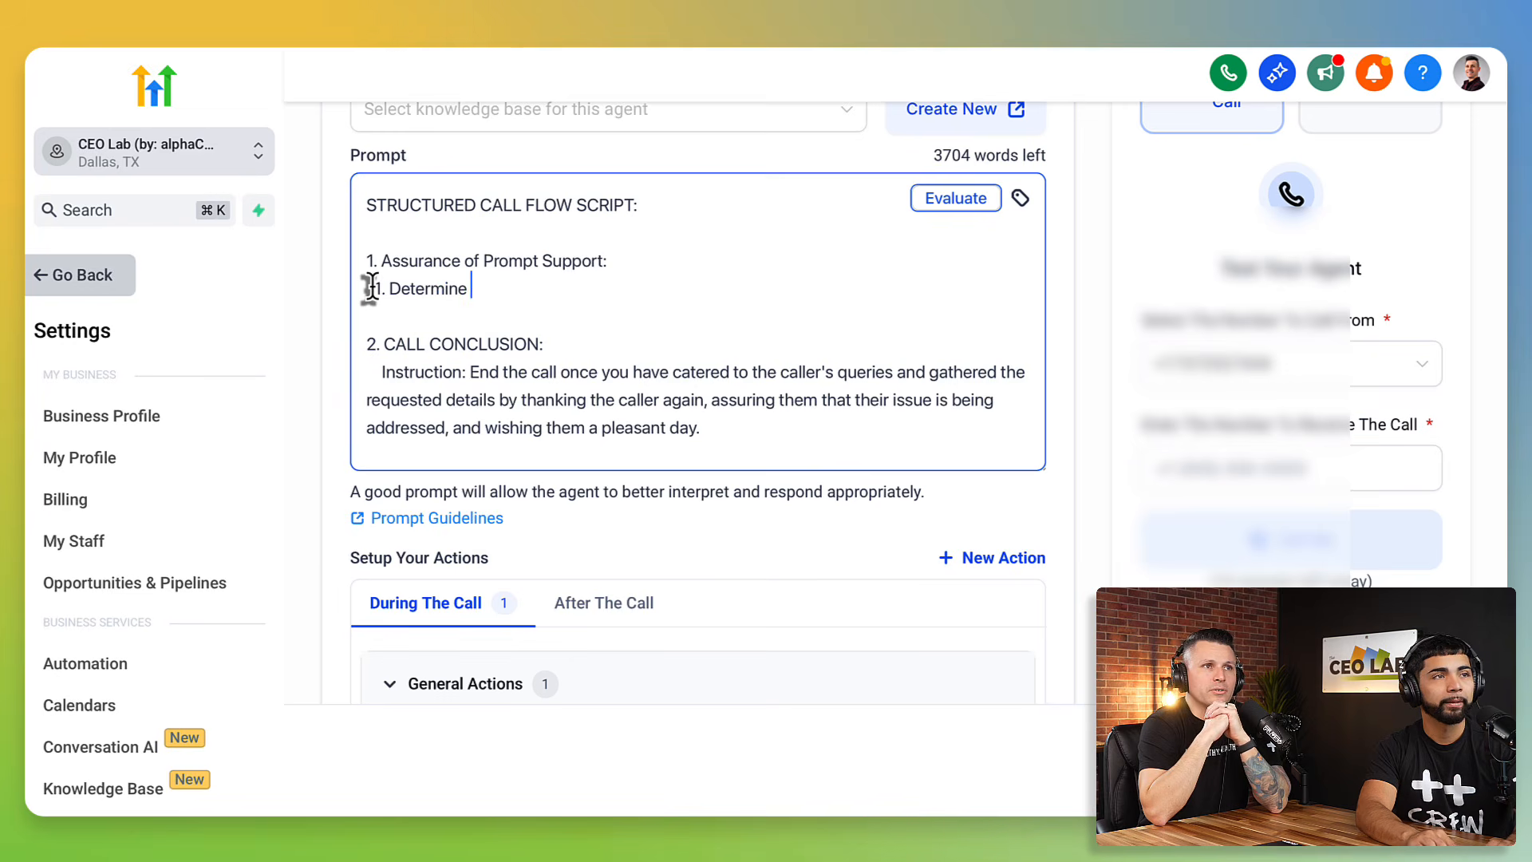
type("the callers")
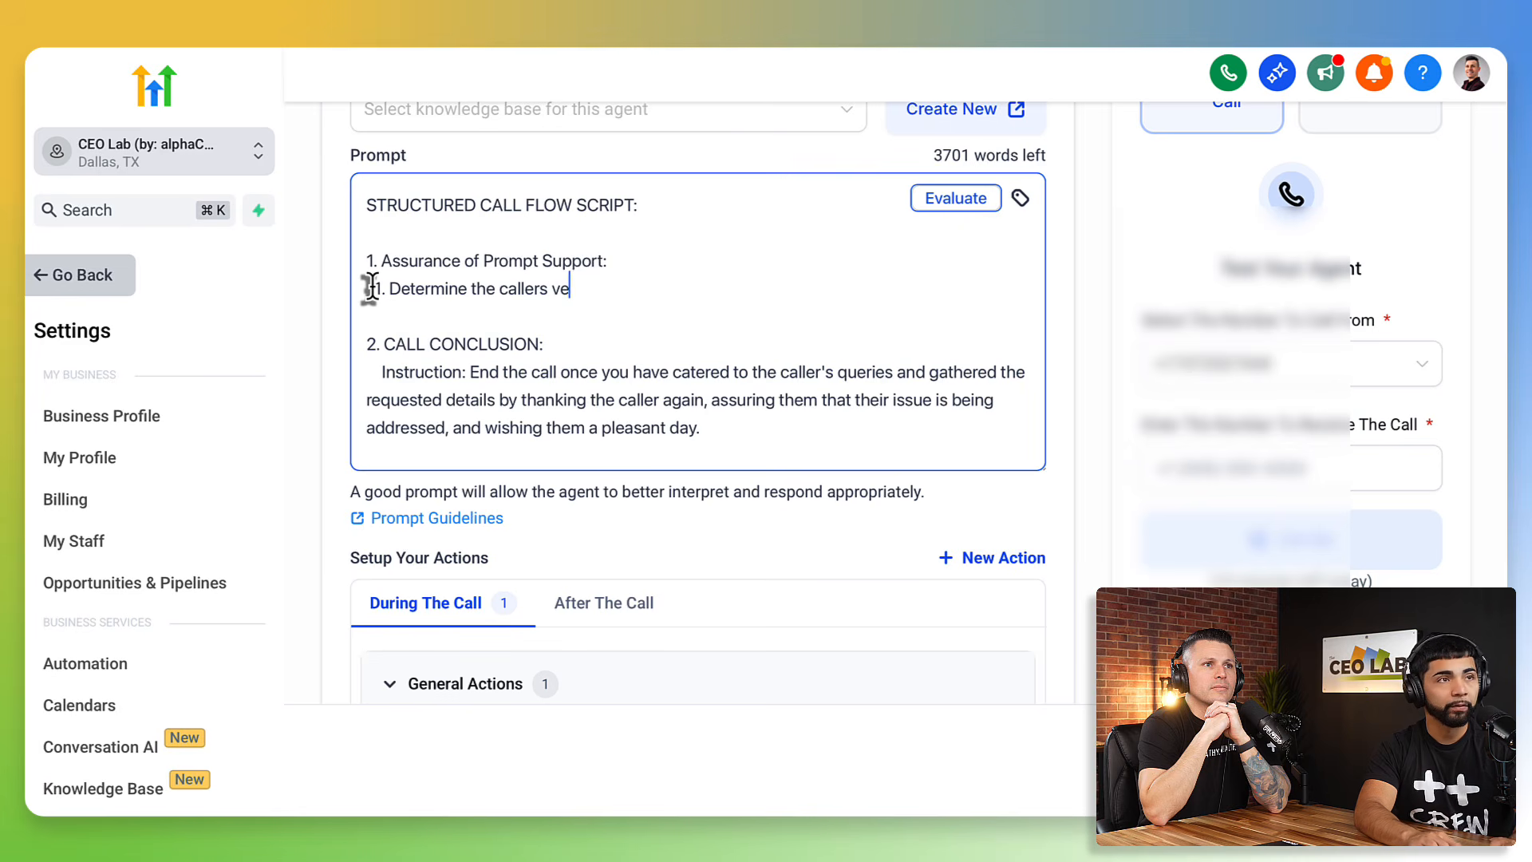
type("vehicle type")
key("Return")
key("Return")
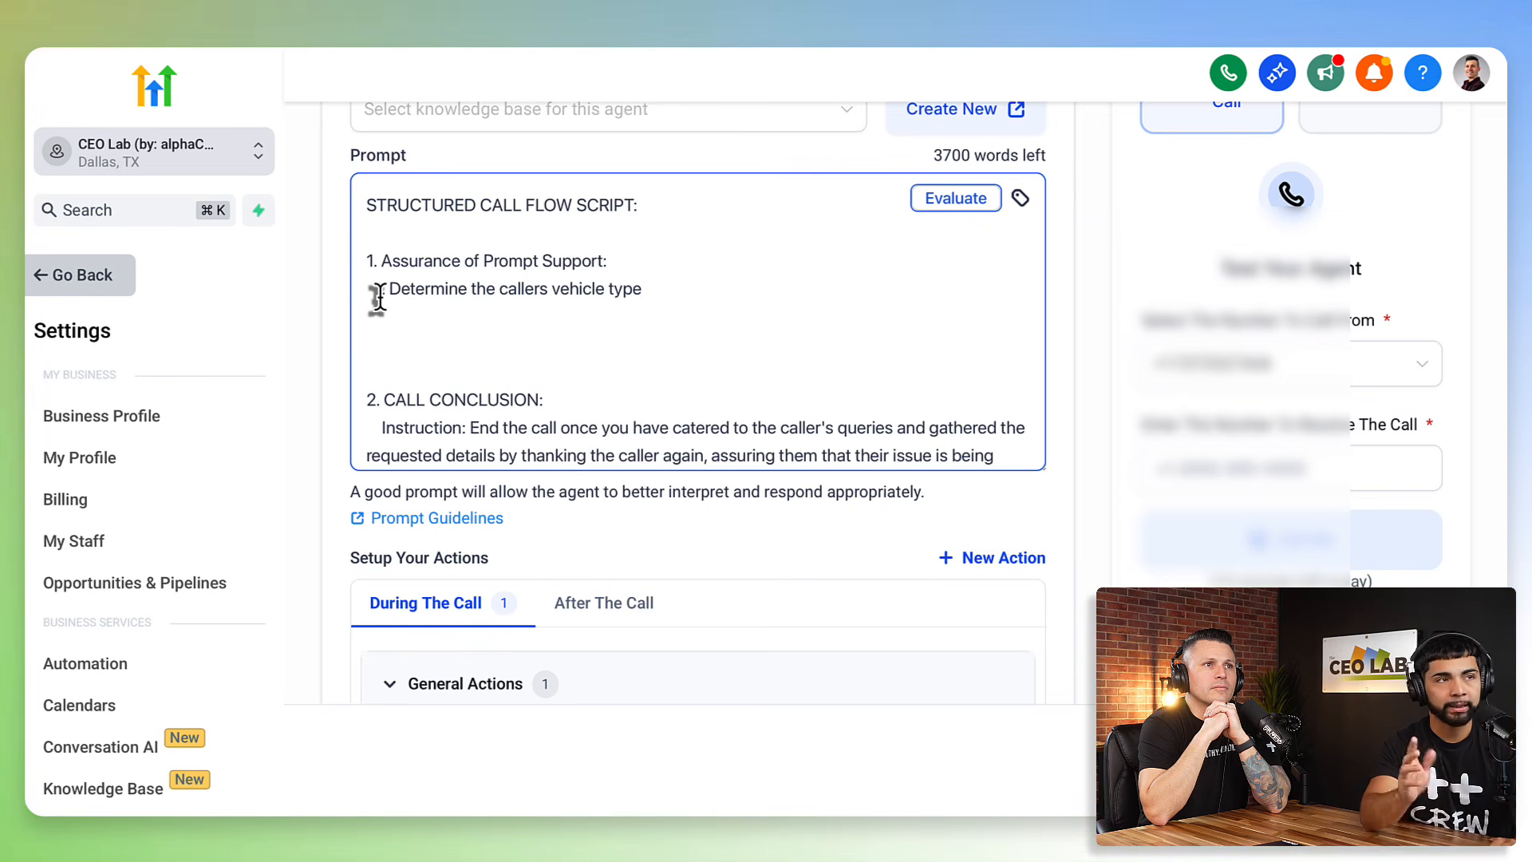
type("2.")
key("BackSpace")
key("BackSpace")
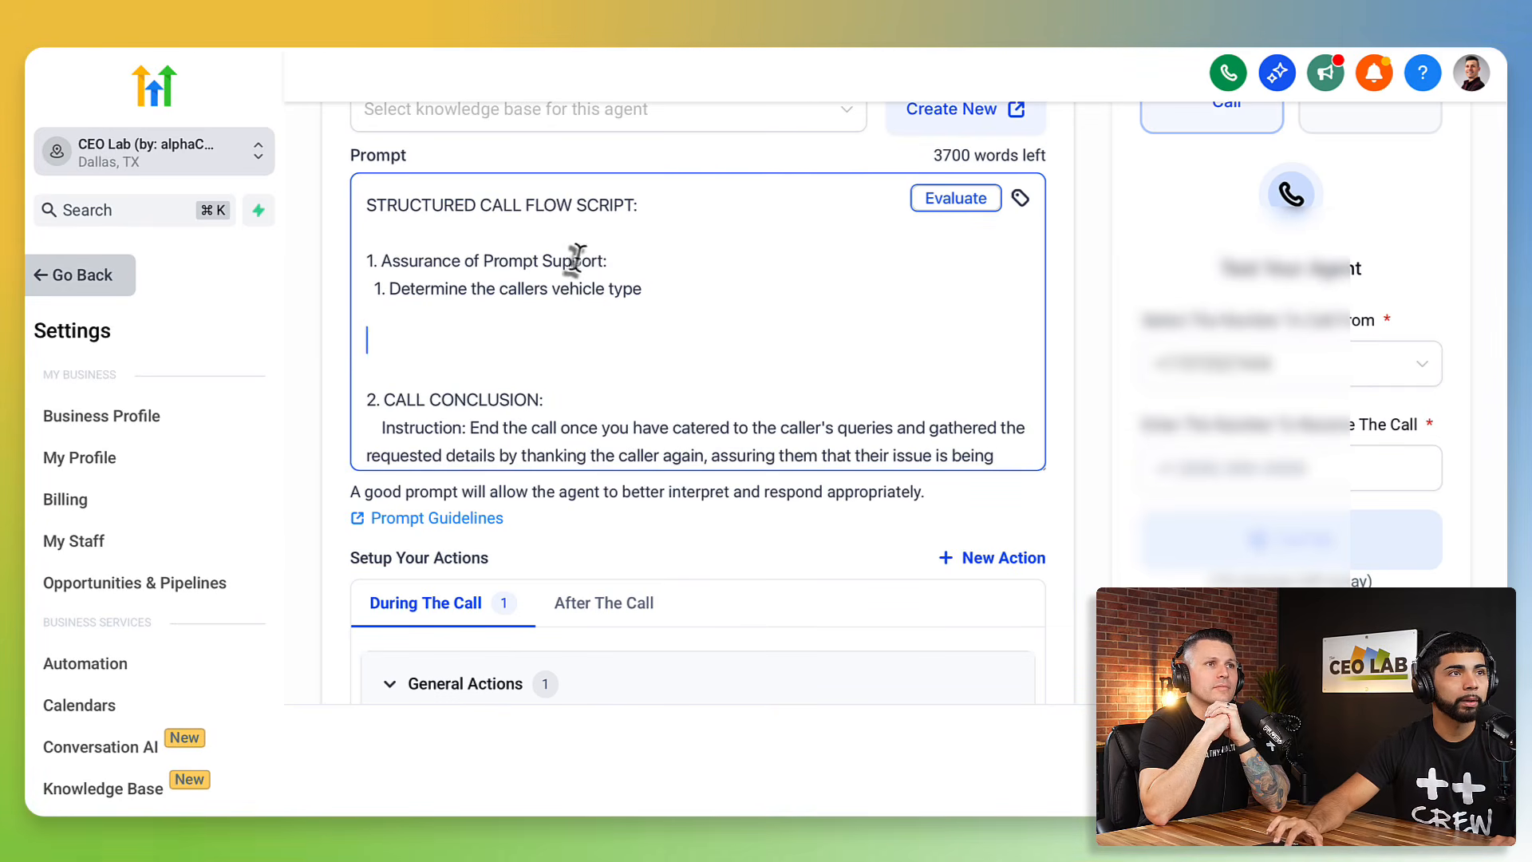
- Remove the Assurance of Prompt Support heading and tidy the vehicle-type step's formatting
left_click_drag(609, 260, 356, 260)
key("BackSpace")
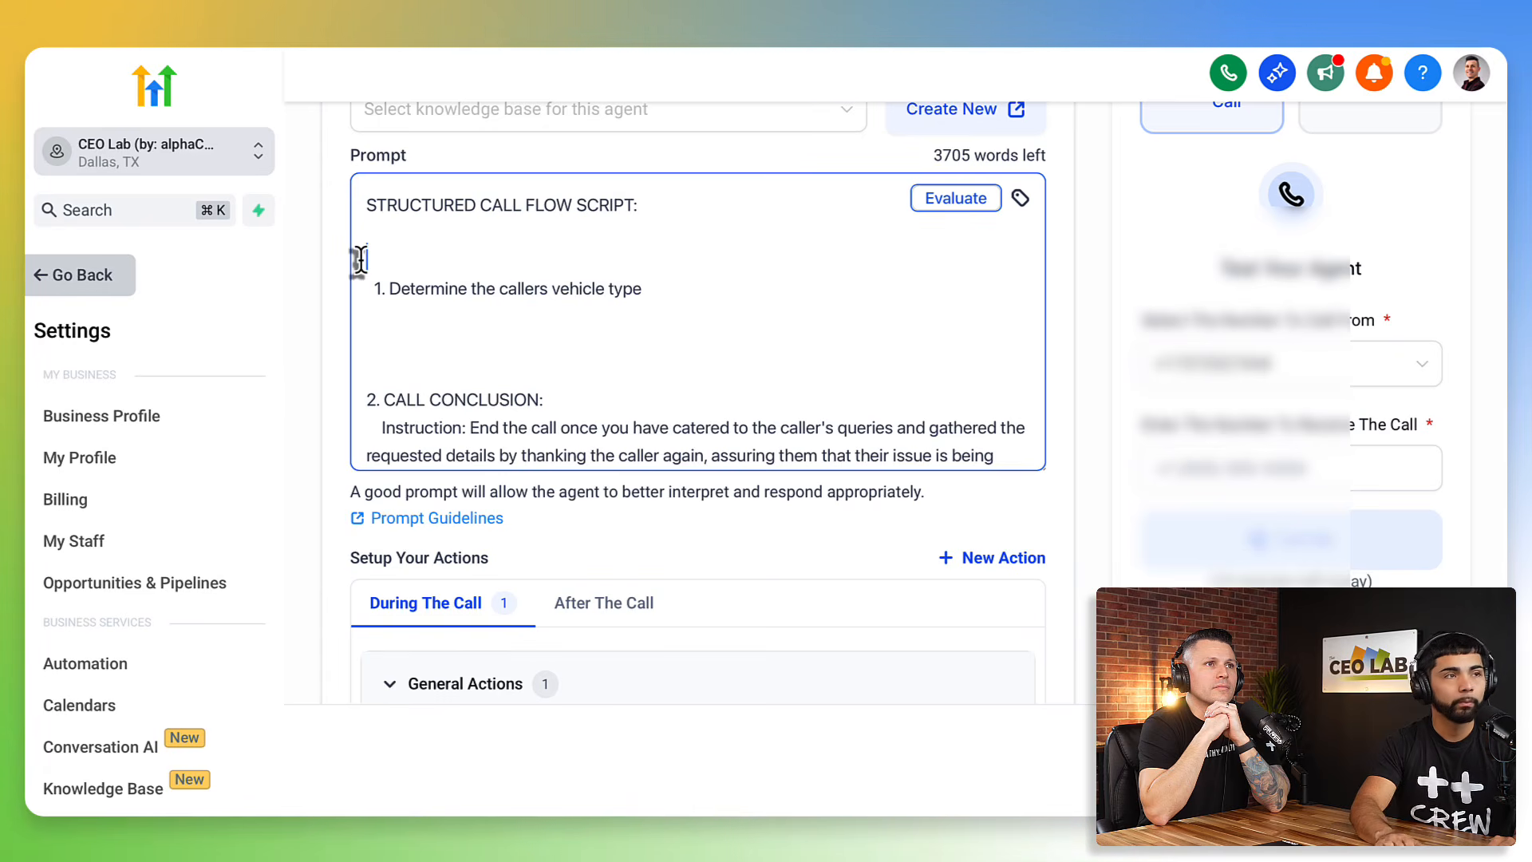
key("BackSpace")
left_click(492, 317)
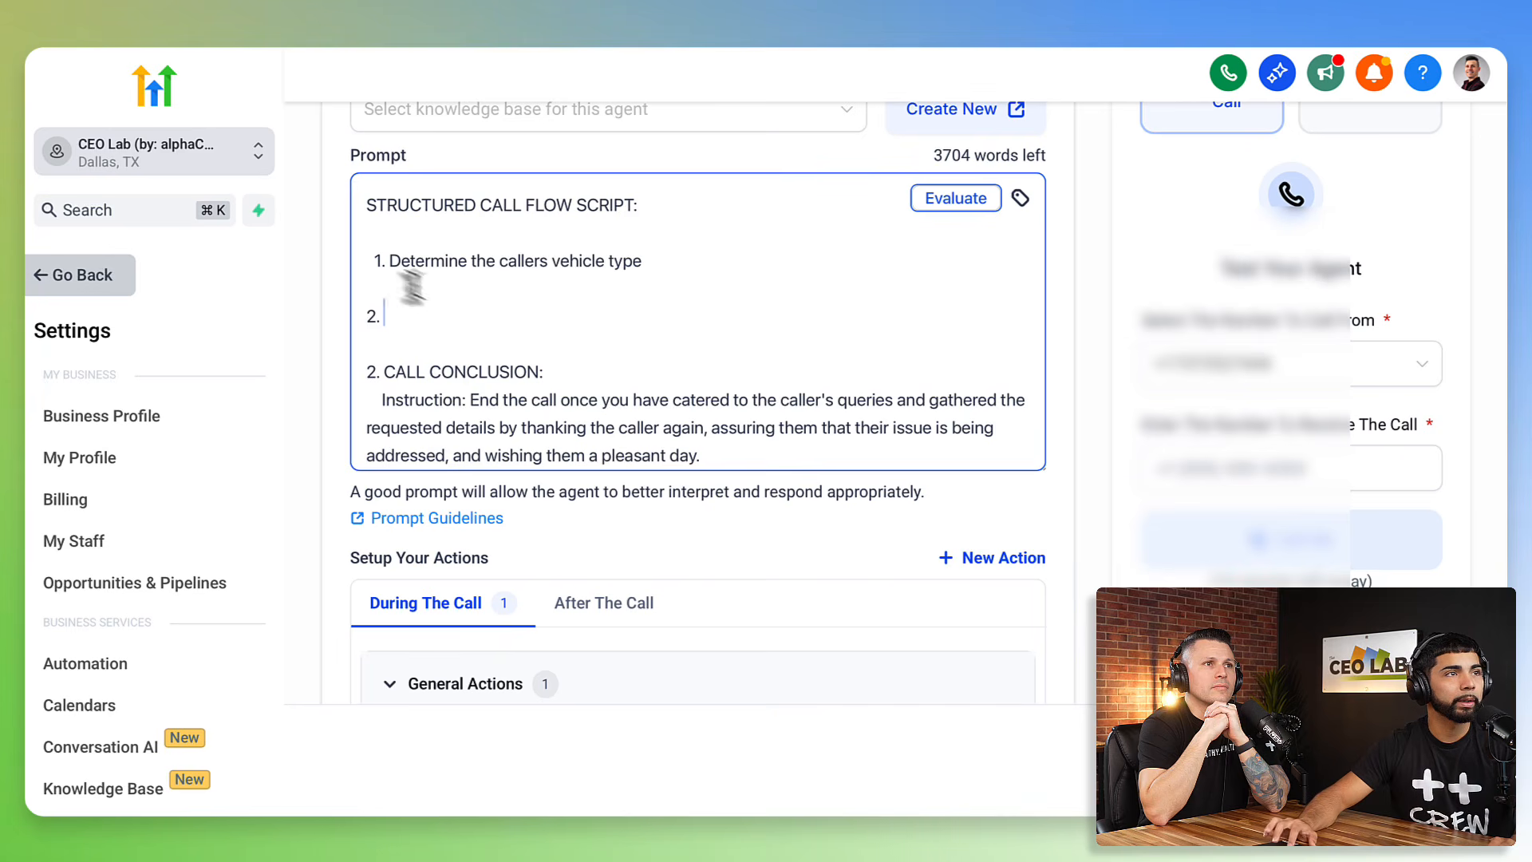
left_click(371, 262)
key("BackSpace")
key("BackSpace")
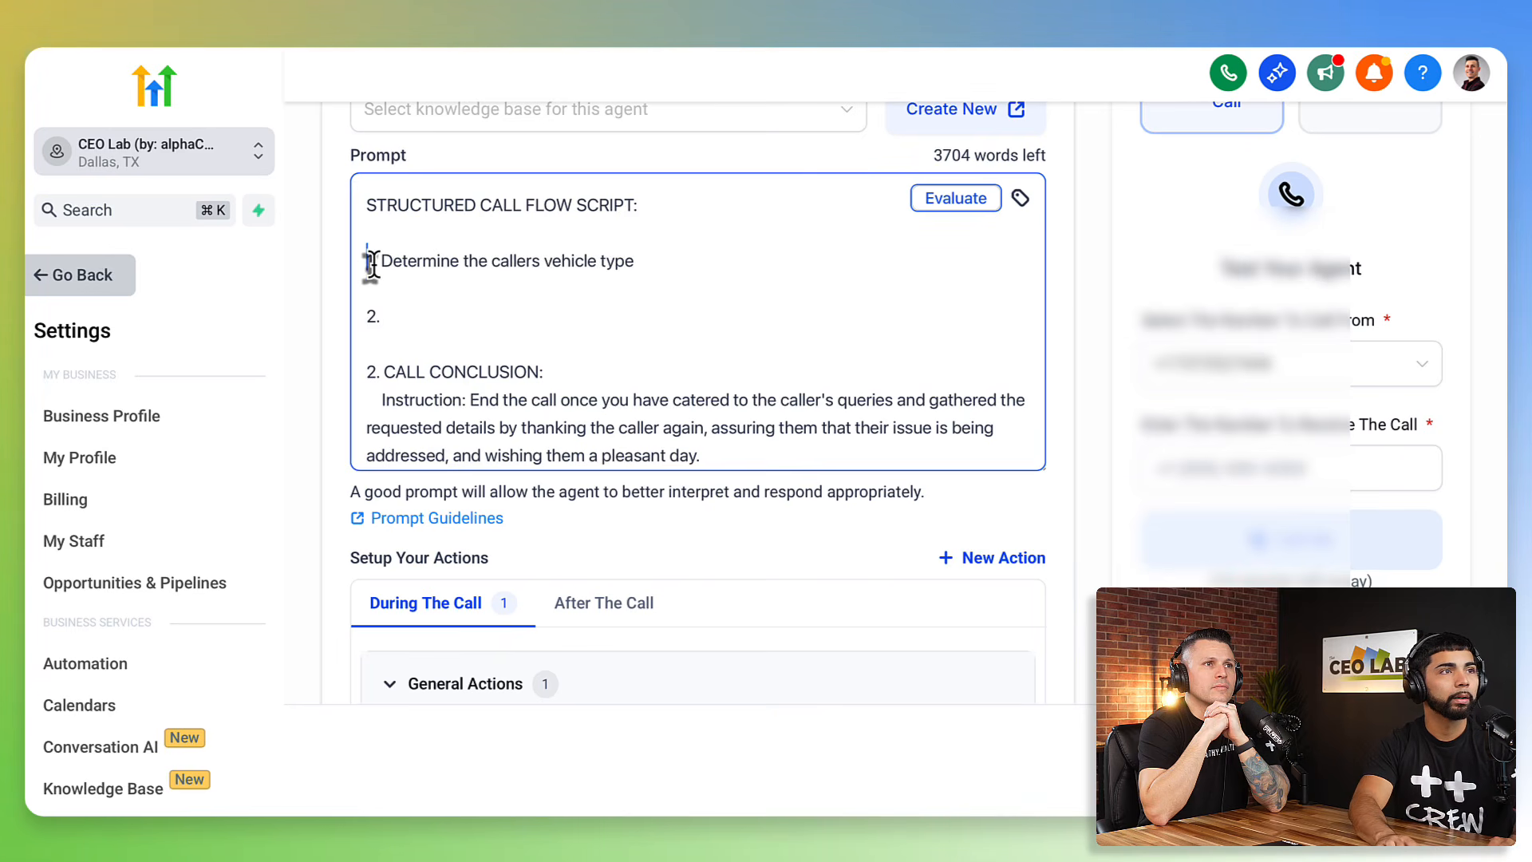
key("BackSpace")
key("Return")
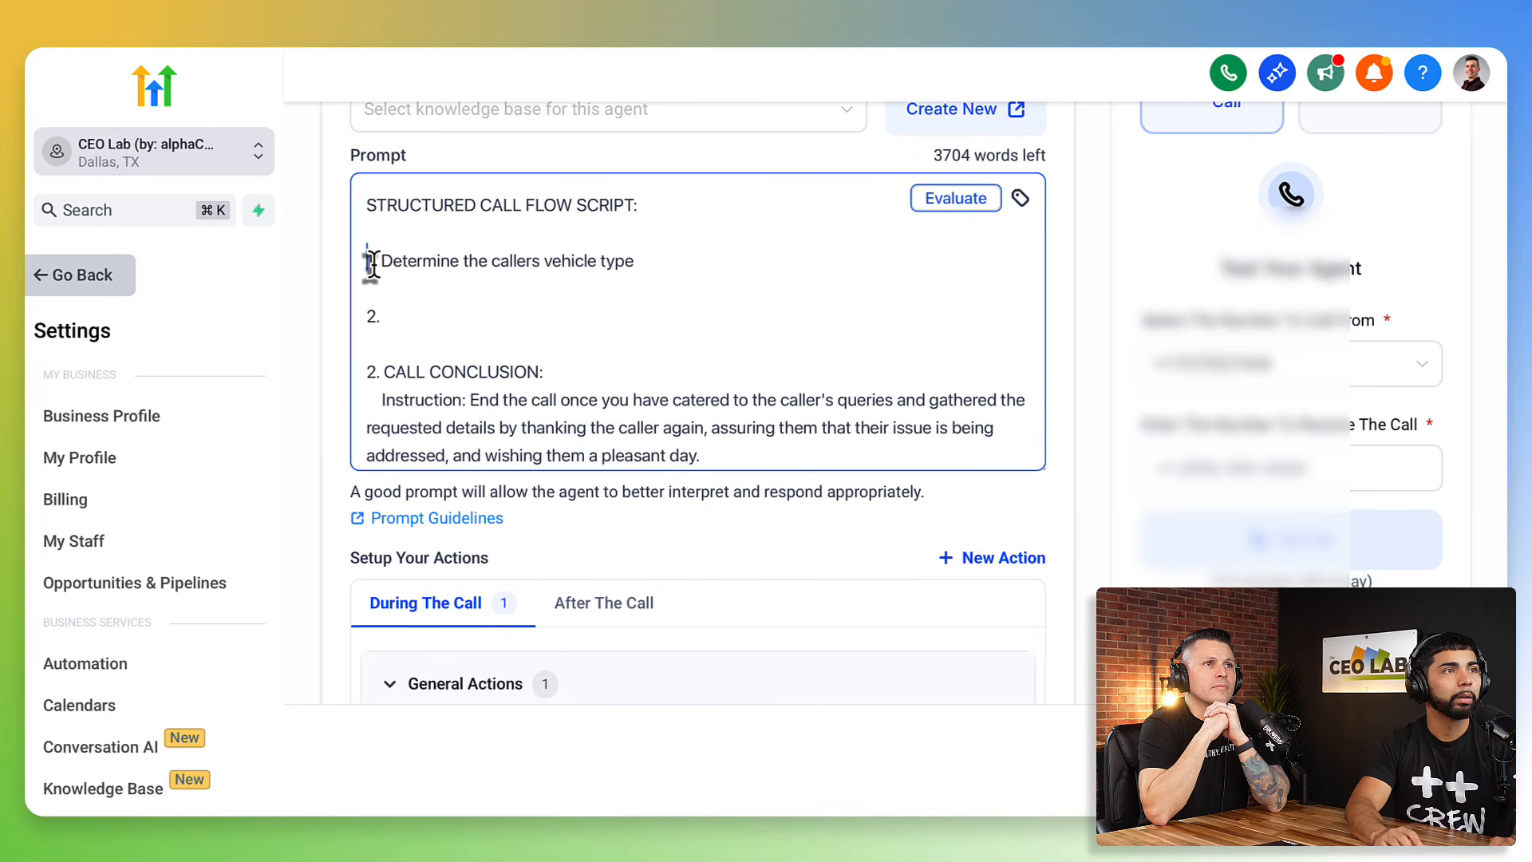
- Add steps "Determine the service they are interested in" and "3. Determine the contact email address" for booking
left_click(399, 319)
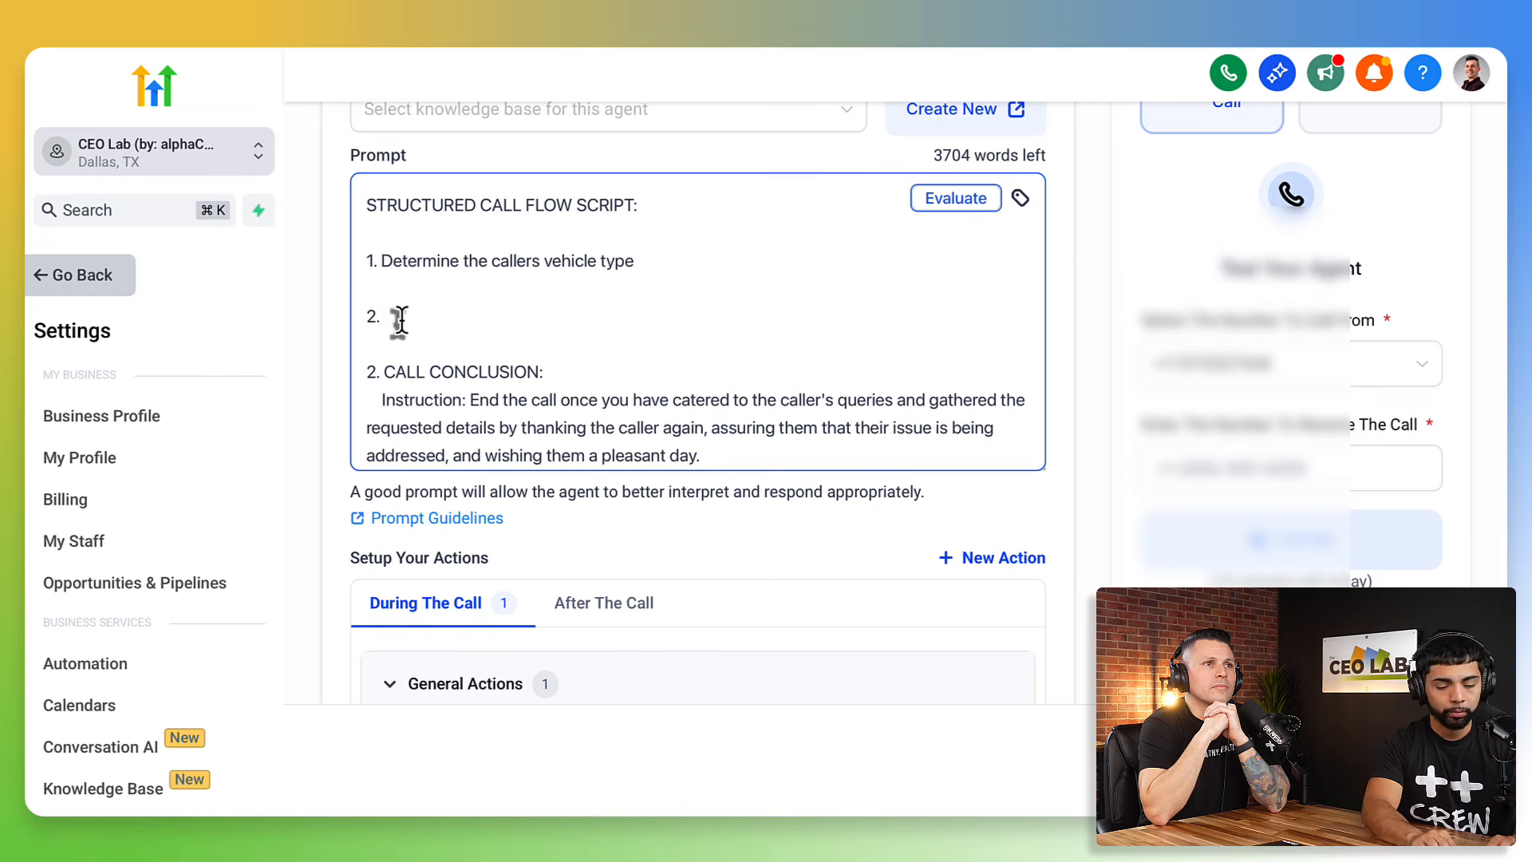
type("Determi")
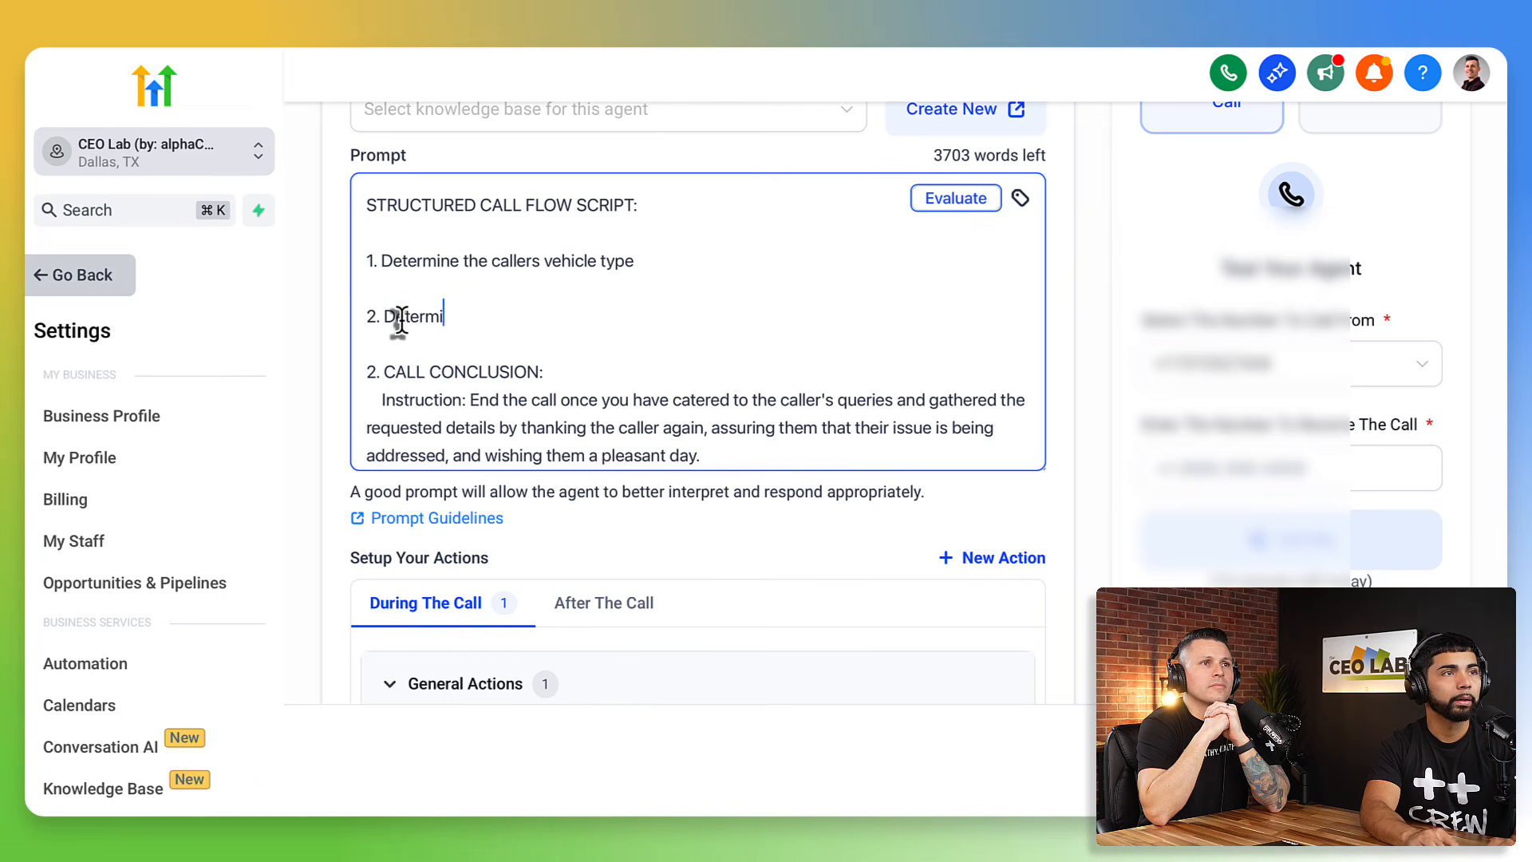
type("ne the sert")
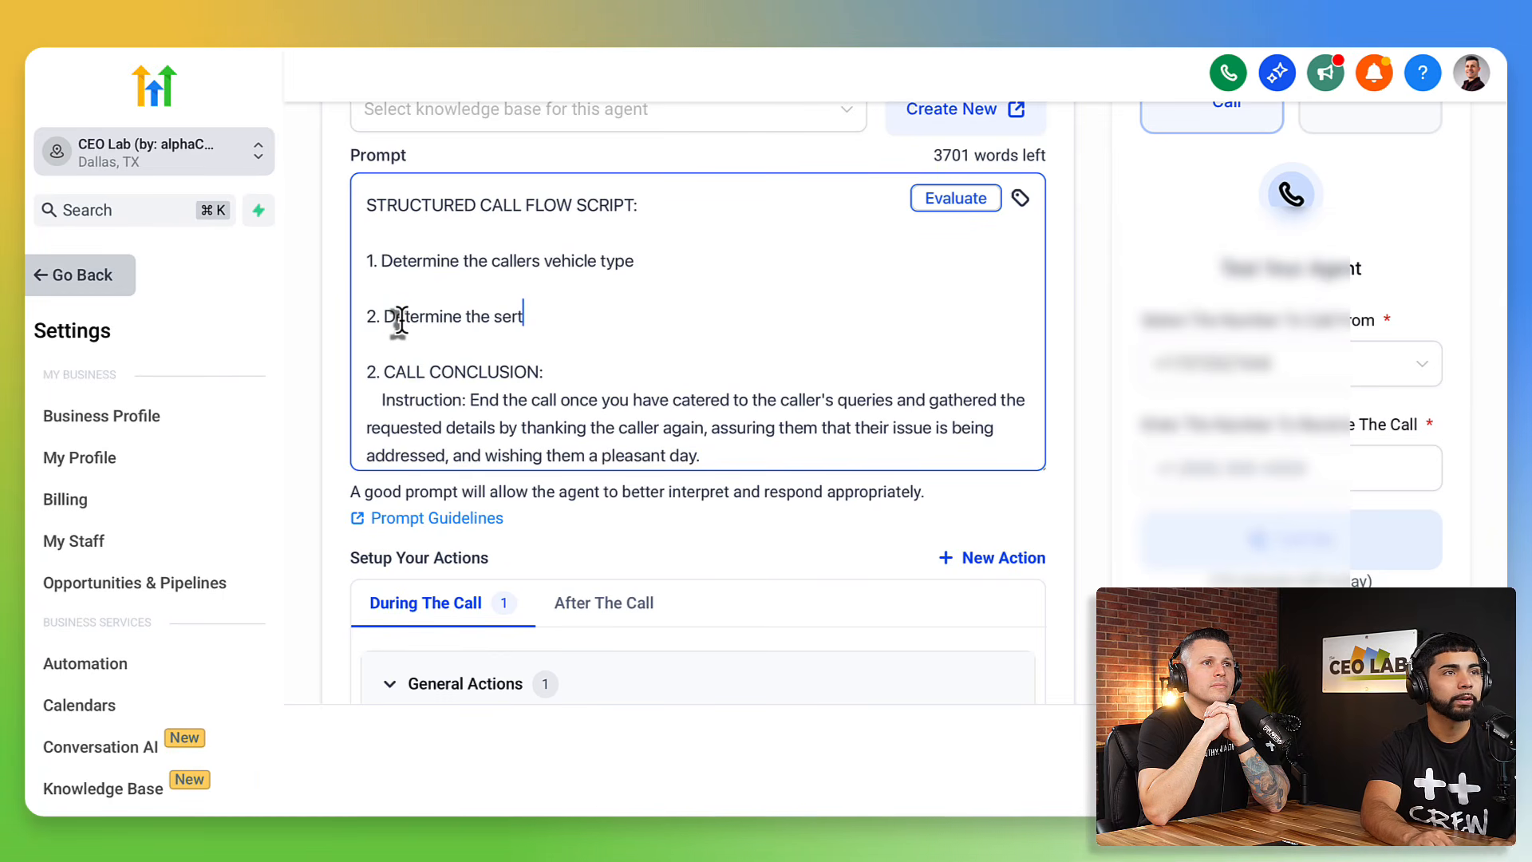
key("BackSpace")
type("vice they are inters")
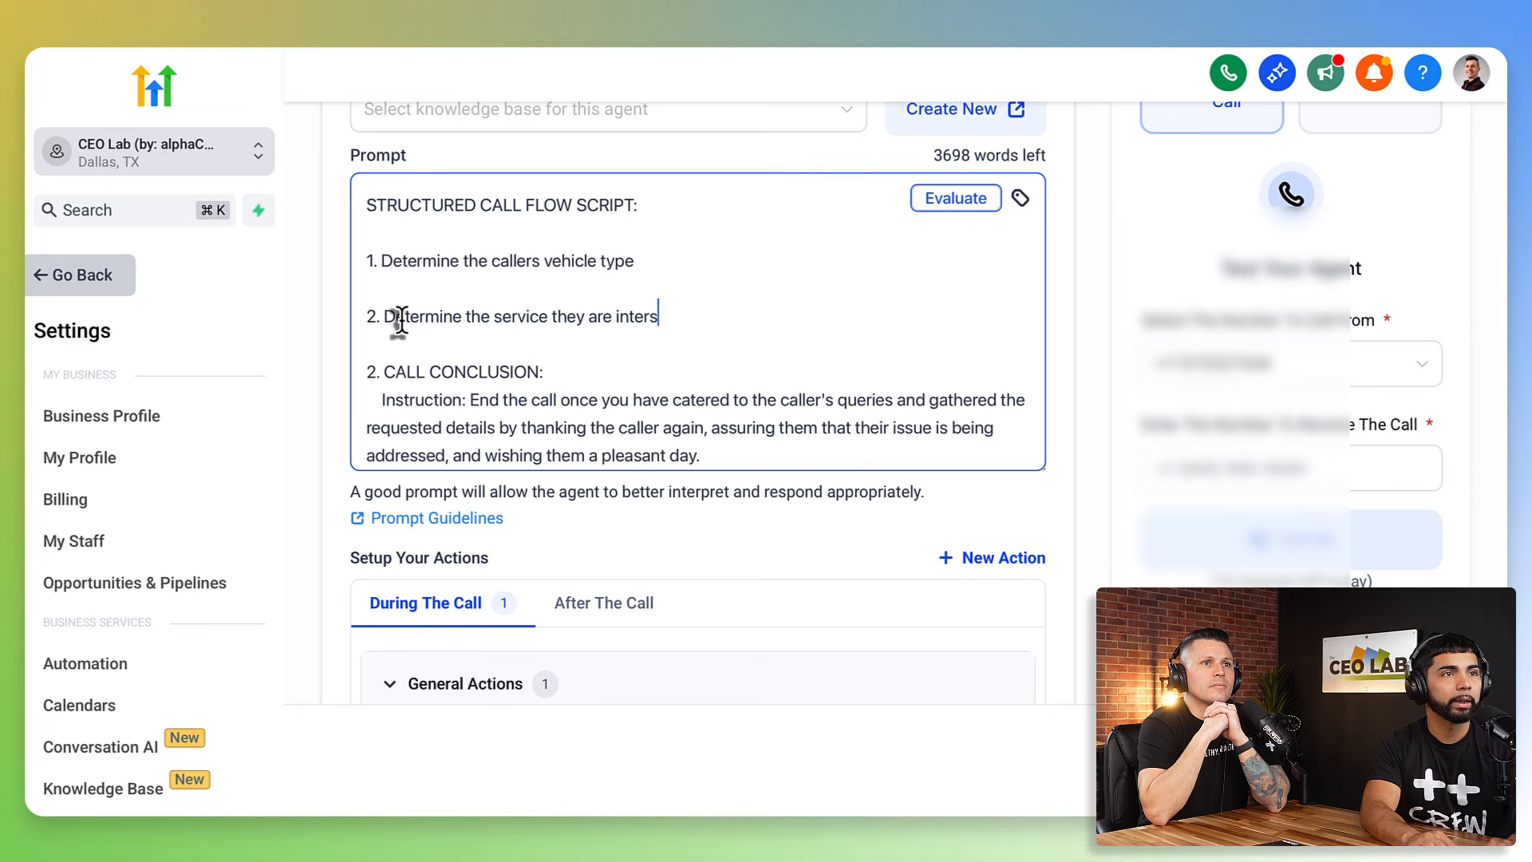
key("BackSpace")
type("ested in")
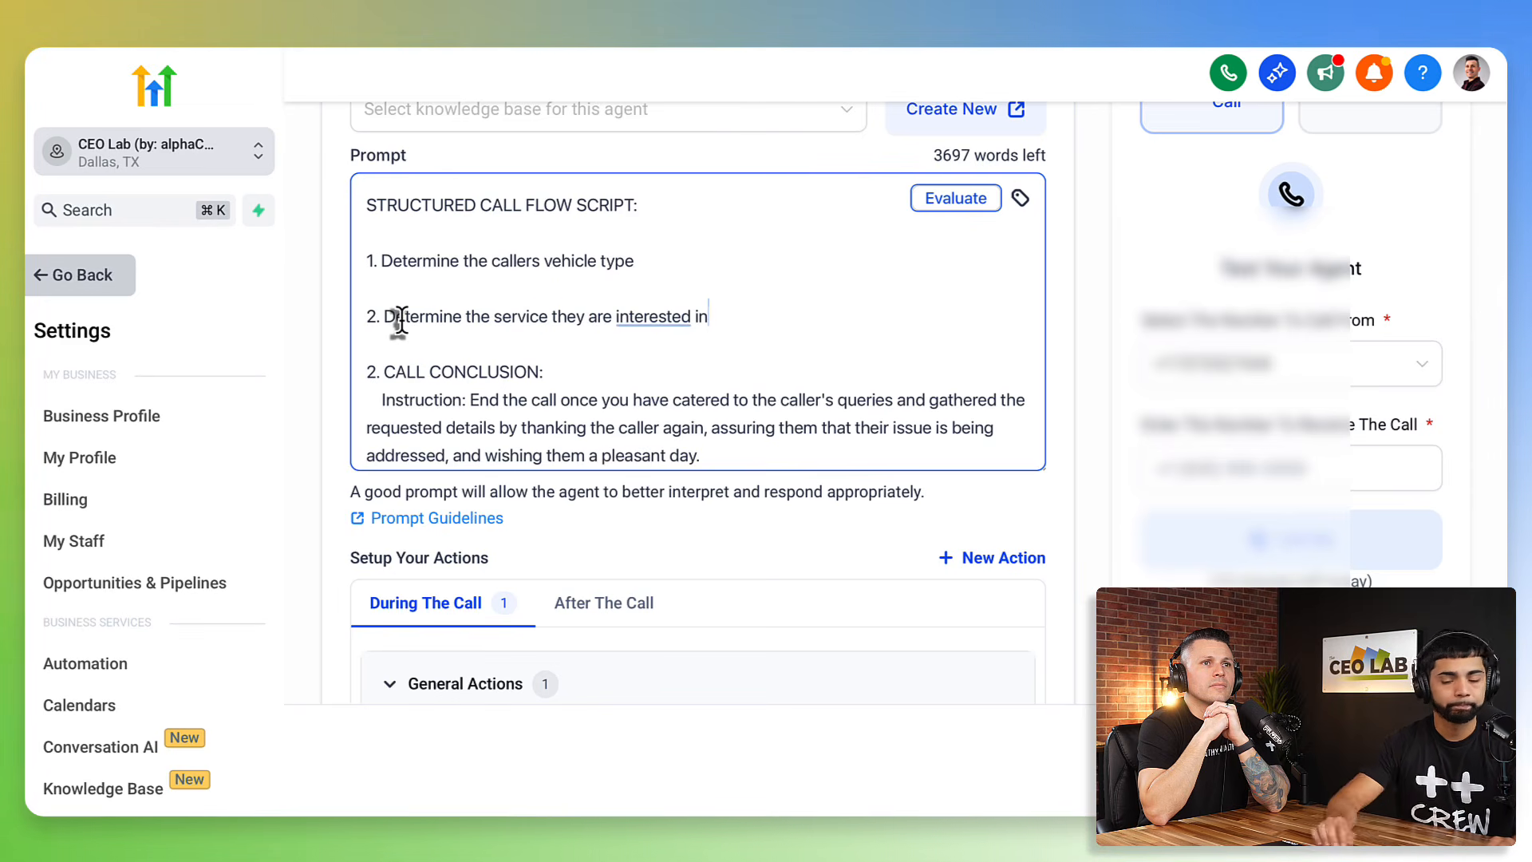
type(".")
key("Return")
key("Return")
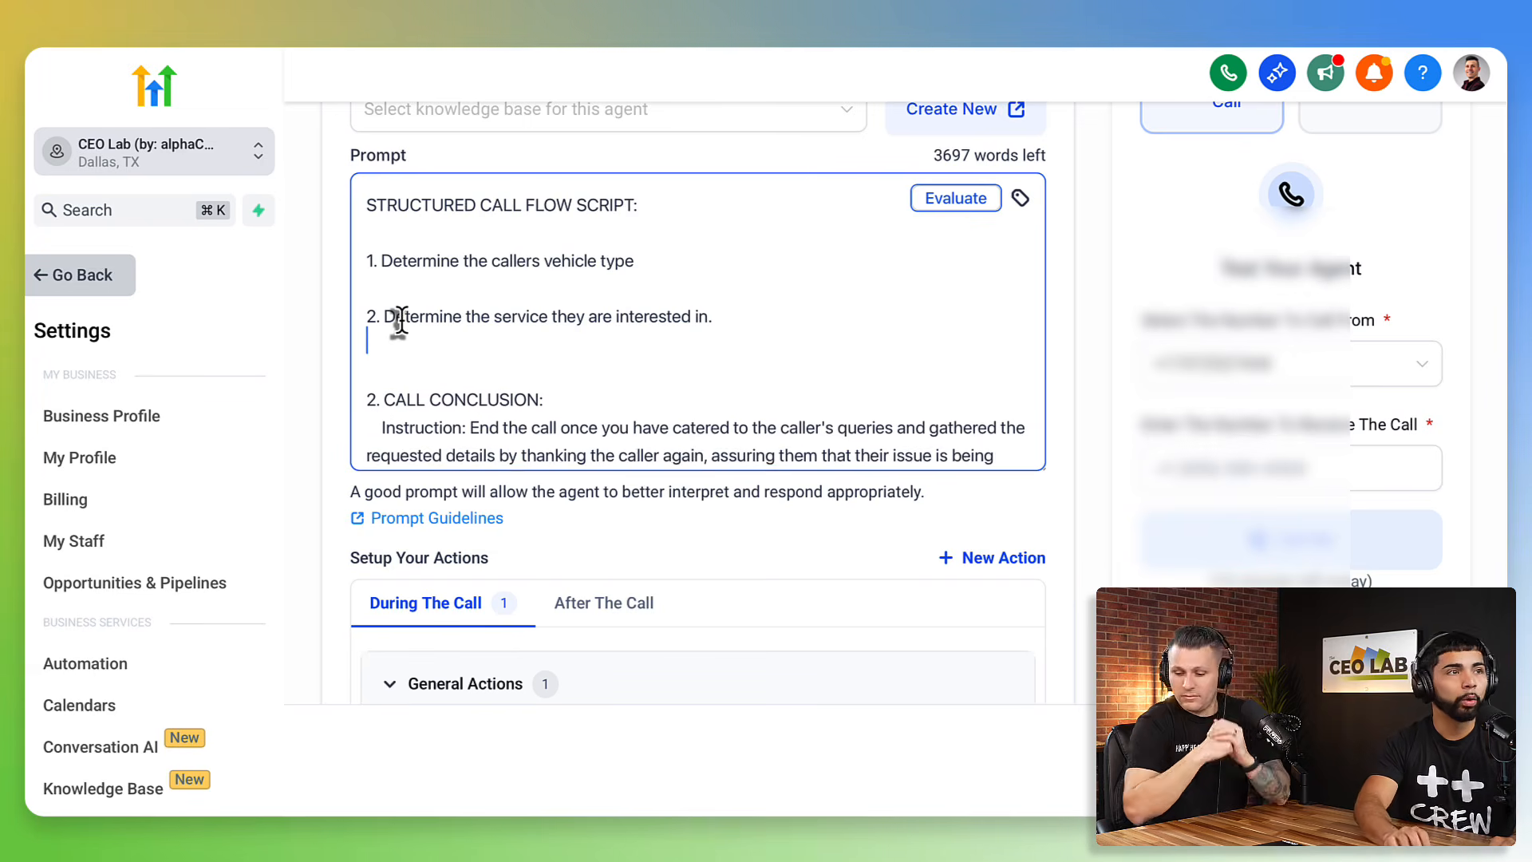
type("3. Det")
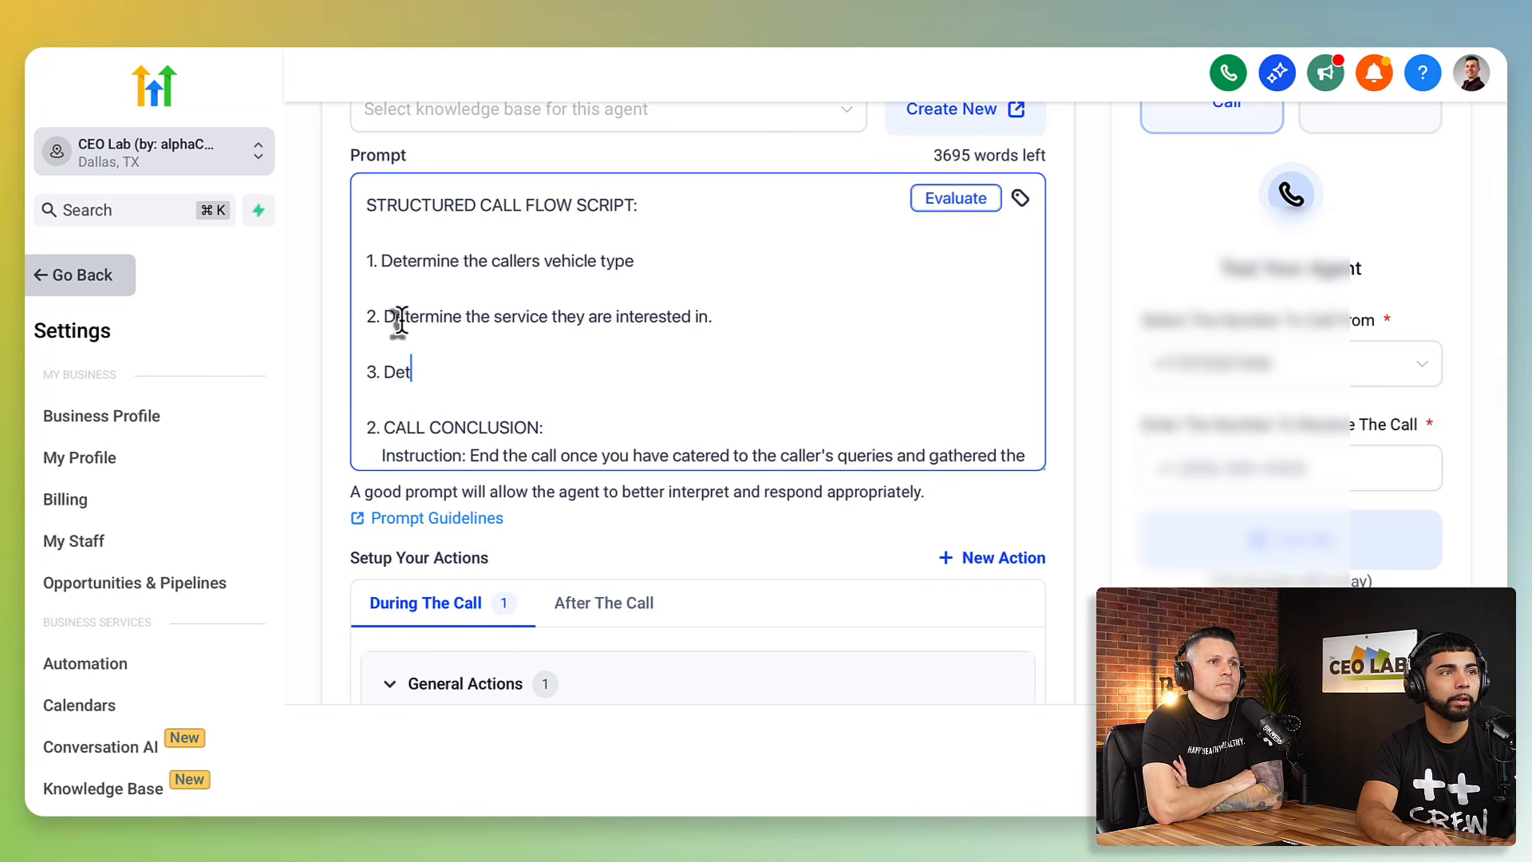
type("ermine the")
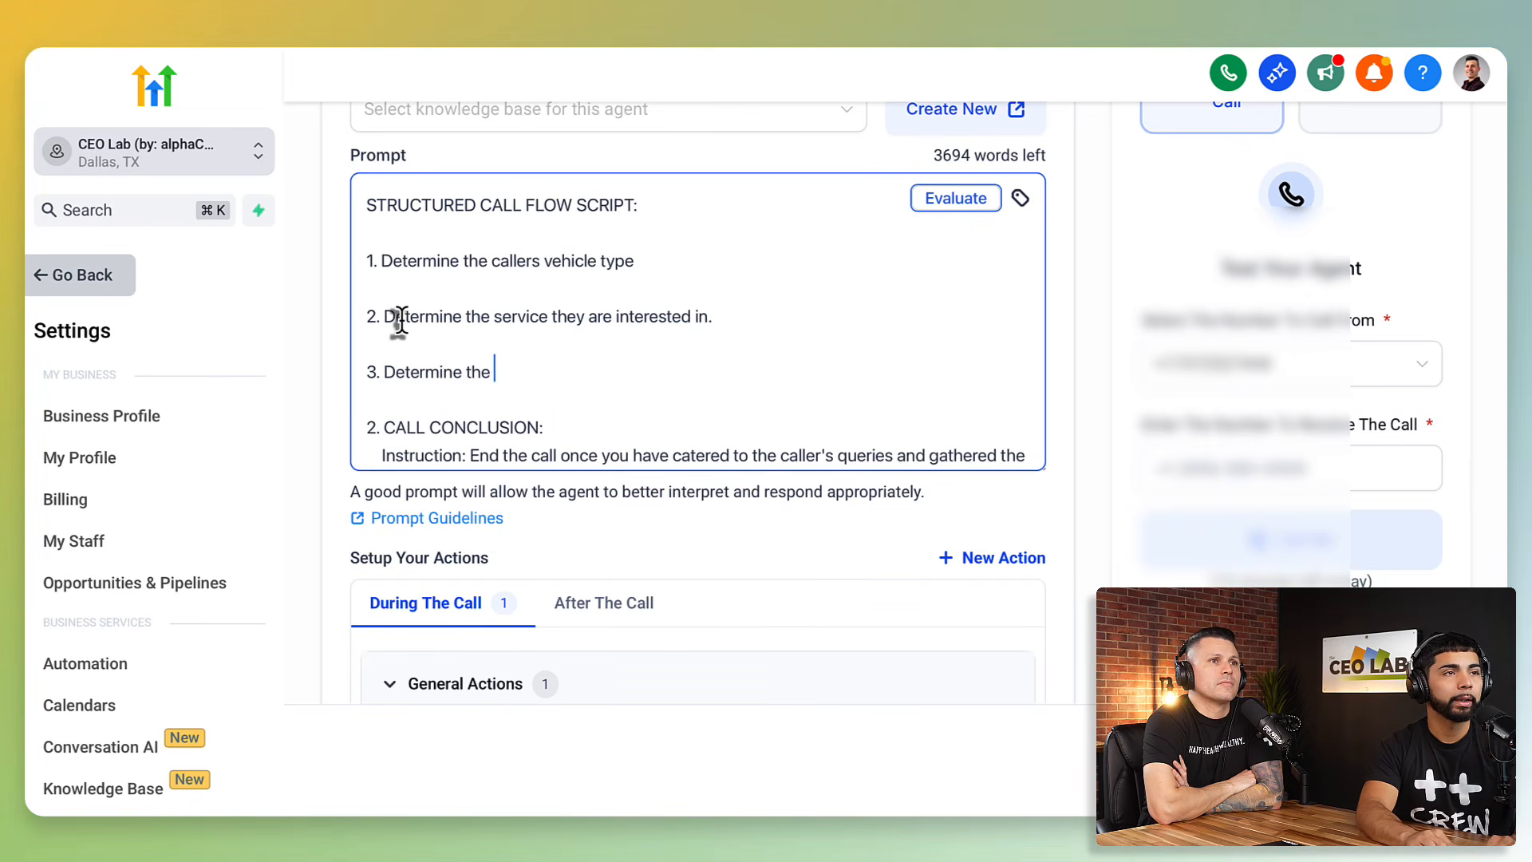
type(" contac")
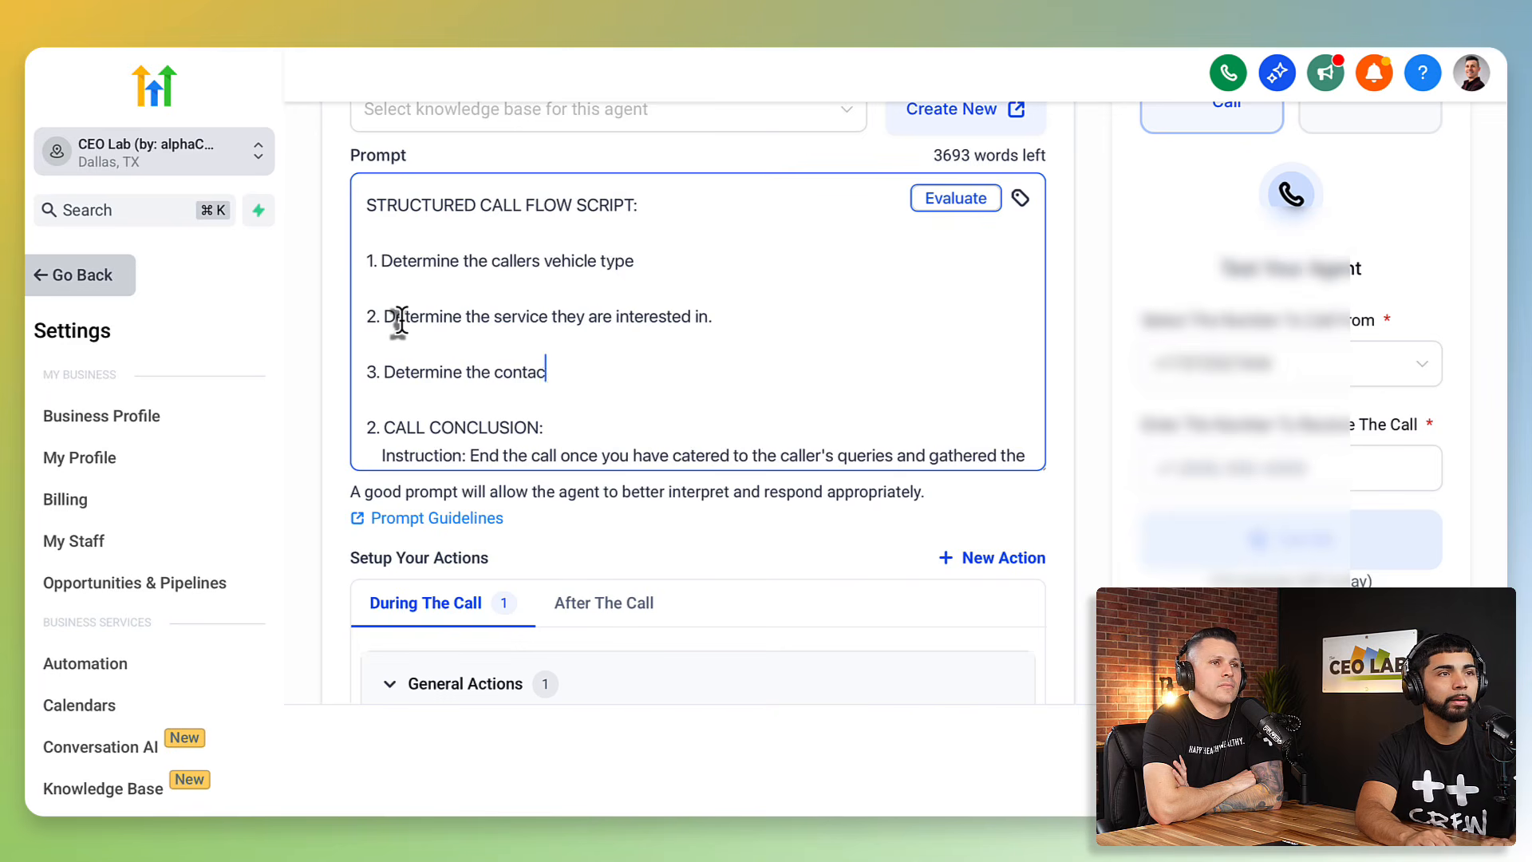
type("t addres")
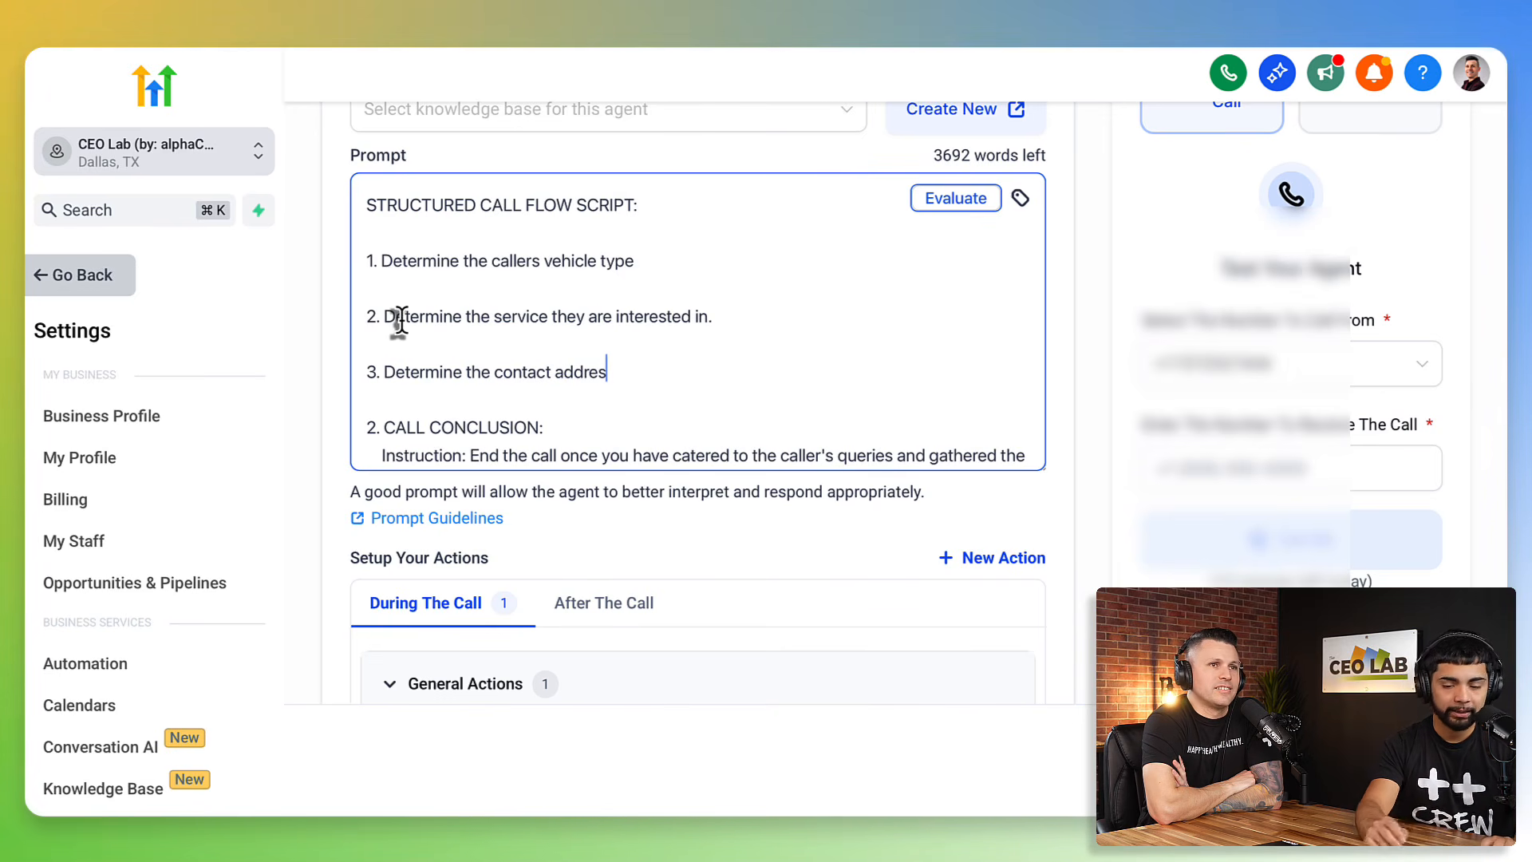
key("BackSpace")
key("BackSpace")
key("BackSpace")
key("BackSpace")
key("BackSpace")
key("BackSpace")
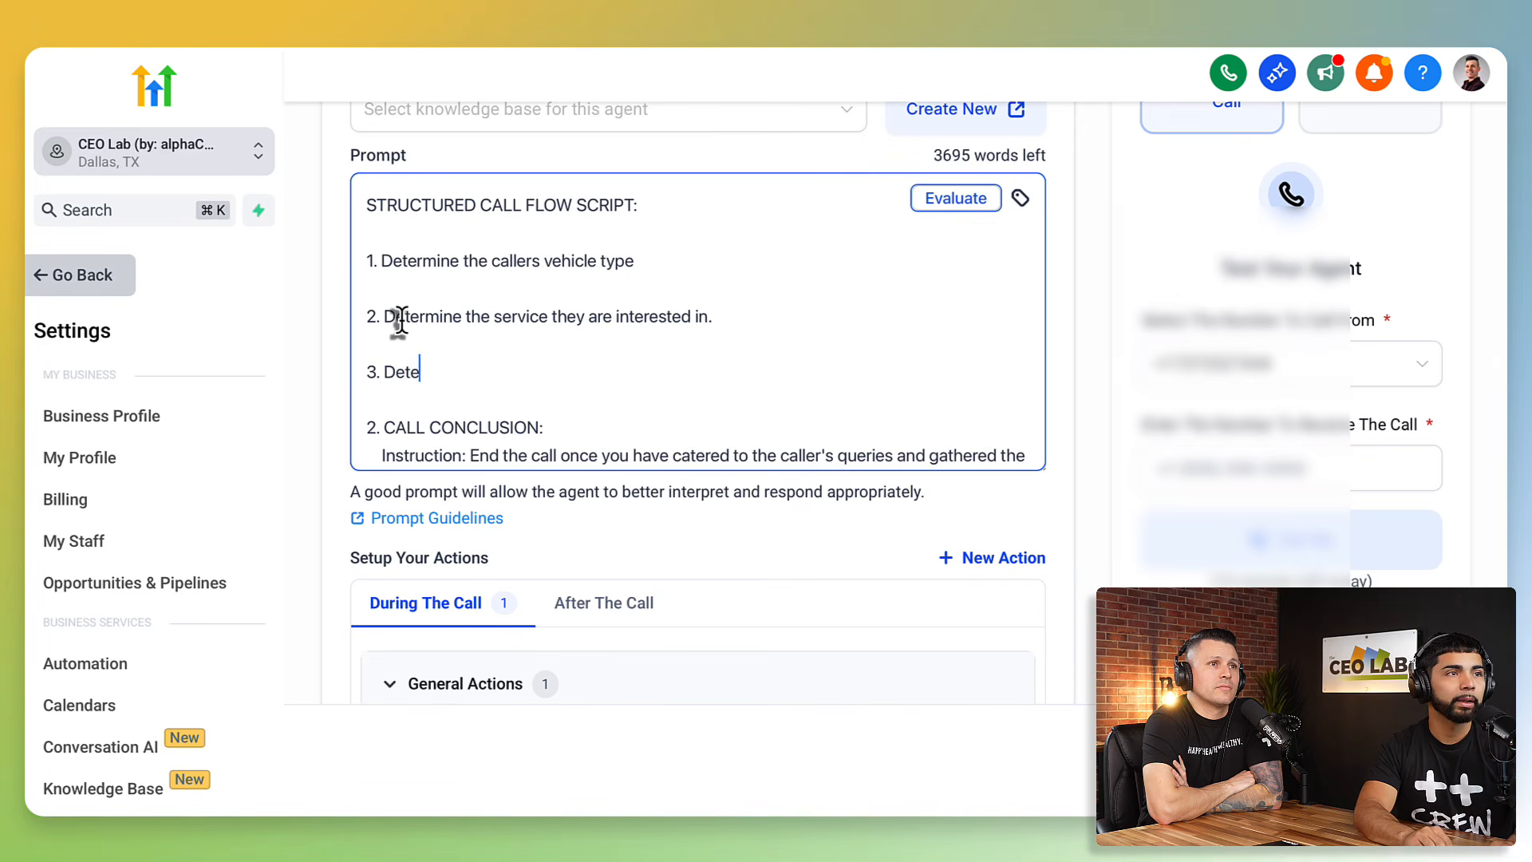
type("mine the coant")
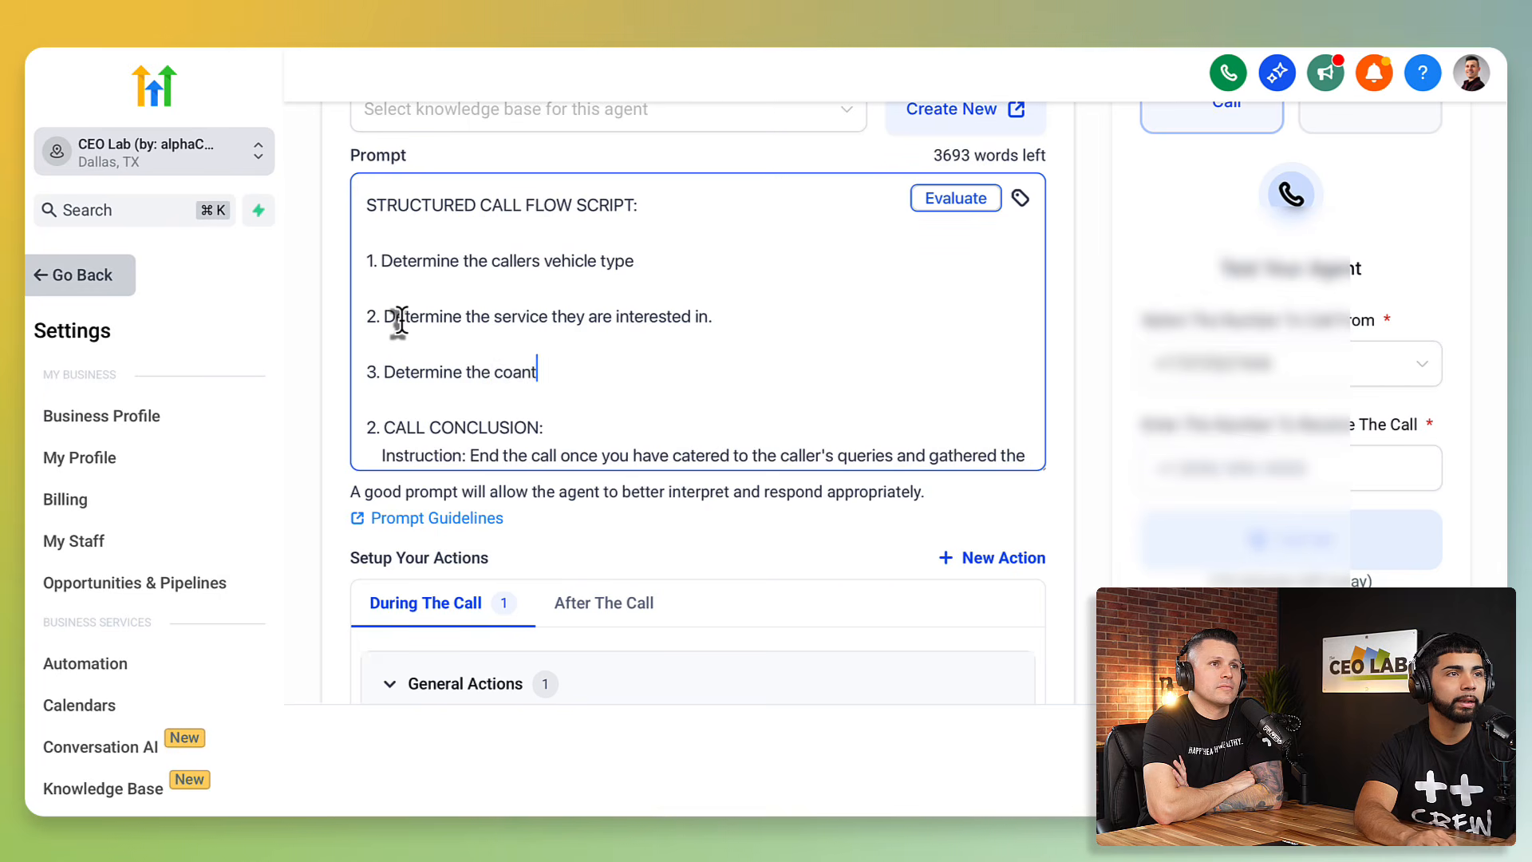
key("BackSpace")
key("BackSpace")
key("BackSpace")
type("ntact email addres")
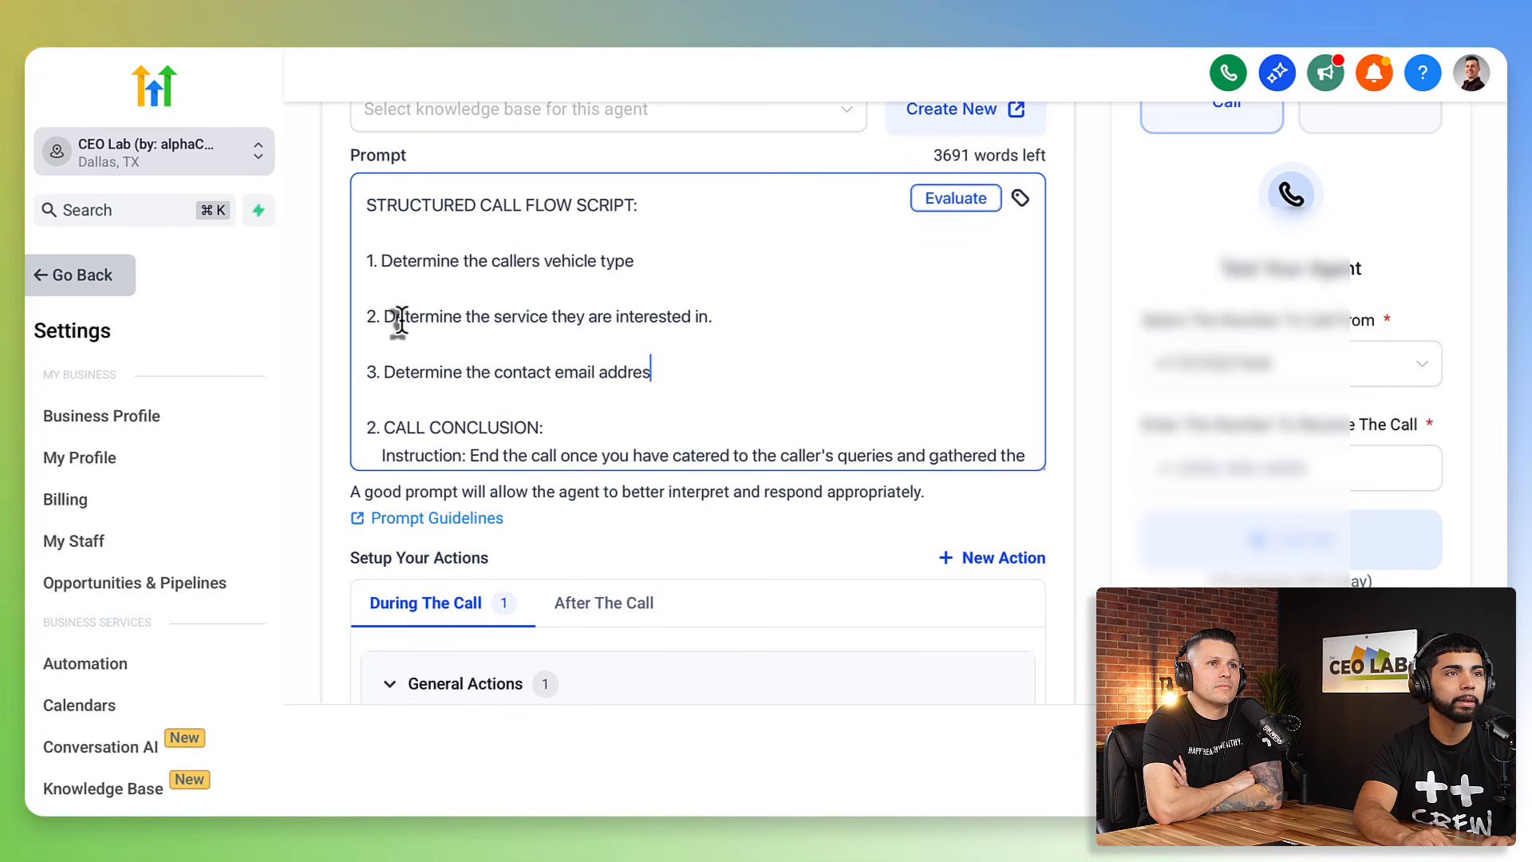
type("s. This will be used")
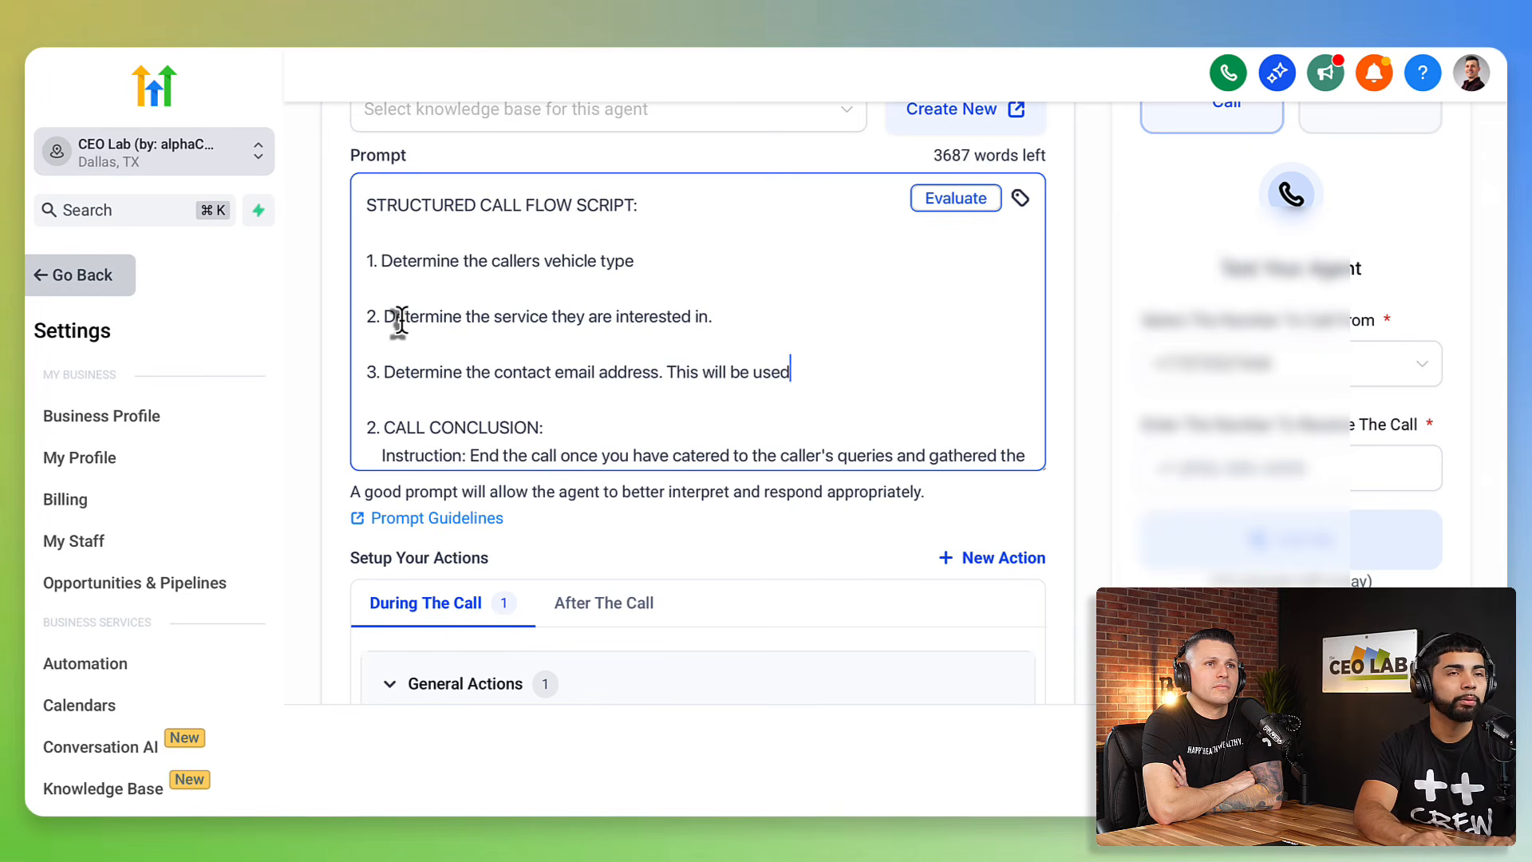
type(" for booking ")
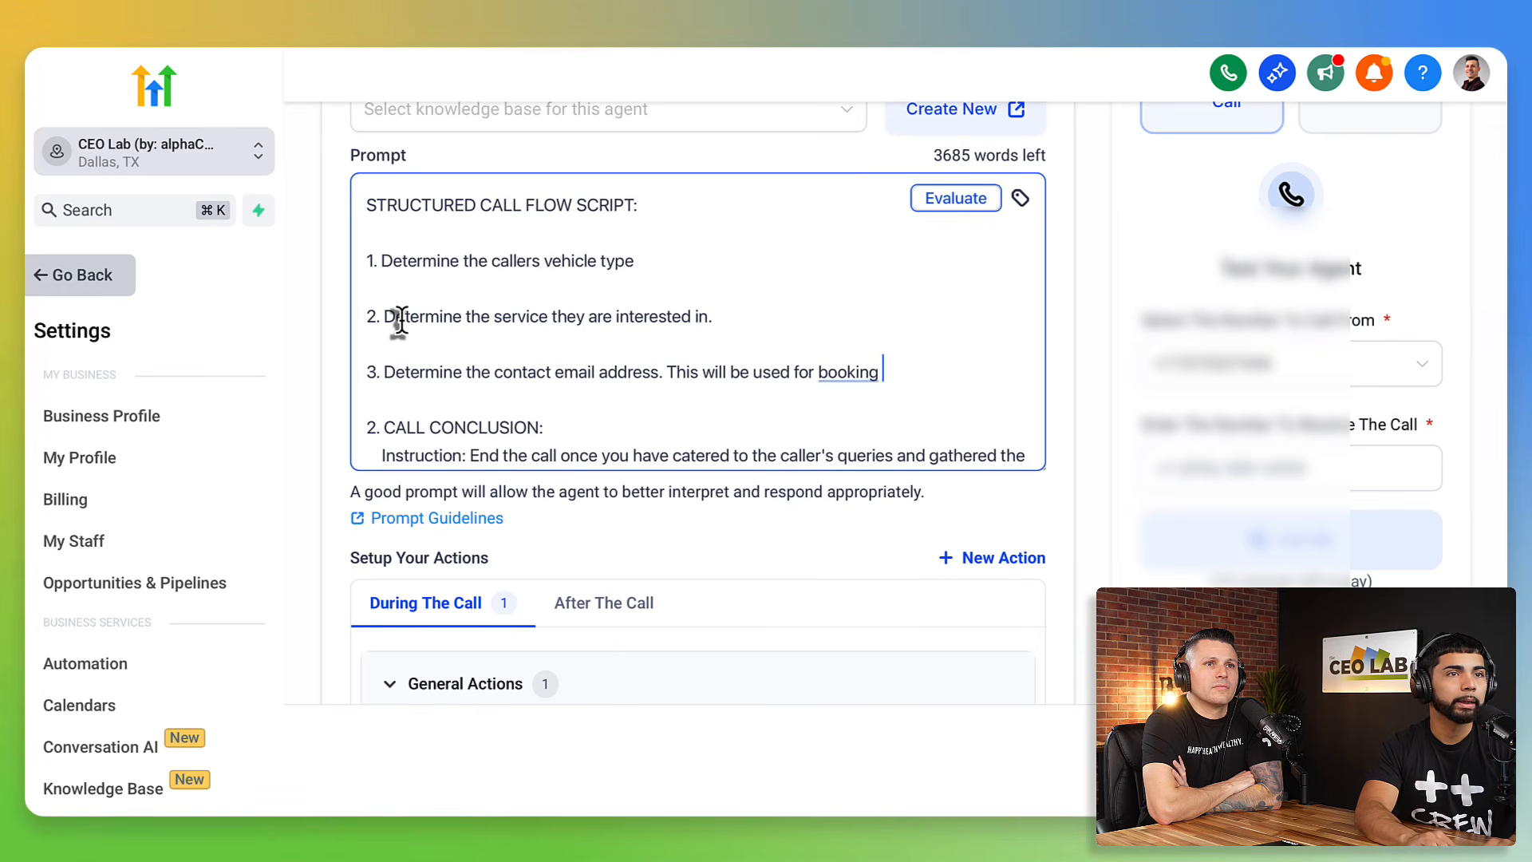
type("ther")
key("BackSpace")
type("ir service.")
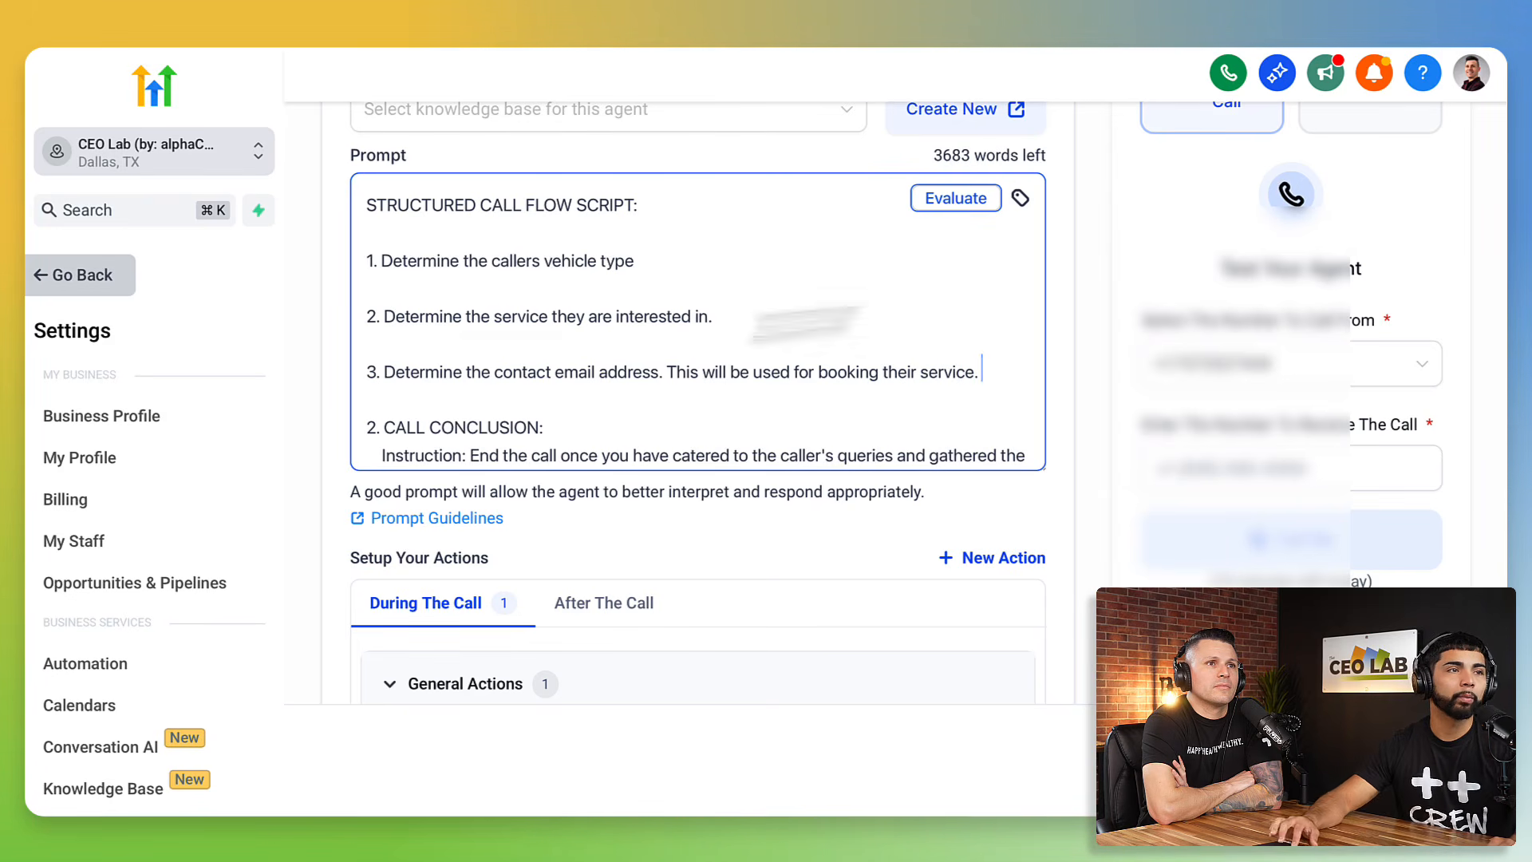
scroll(575, 335, "down", 3)
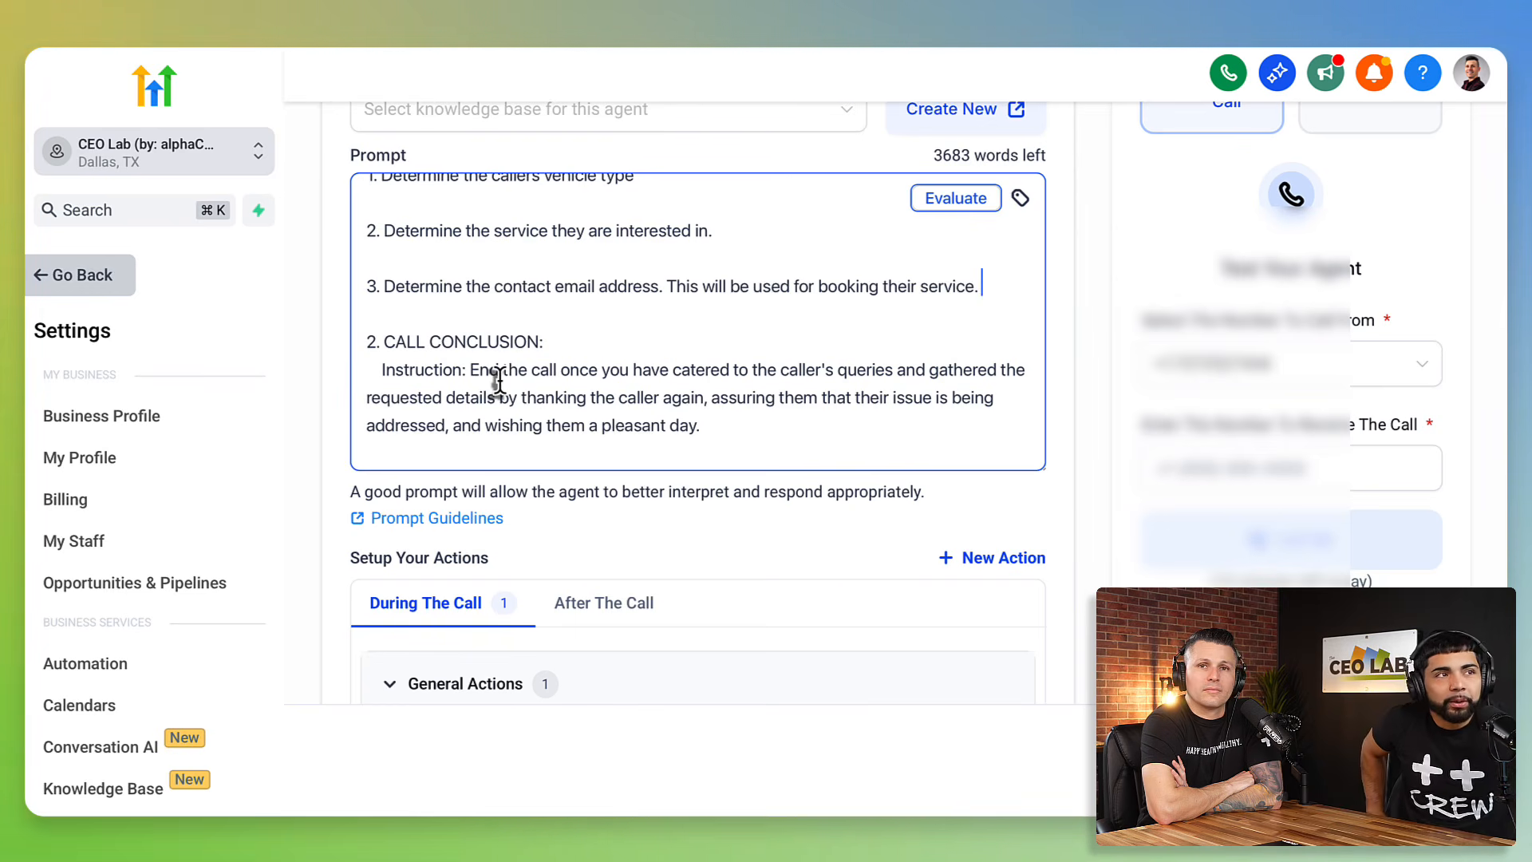
- Add step "4. Book their required service."
key("Return")
key("Return")
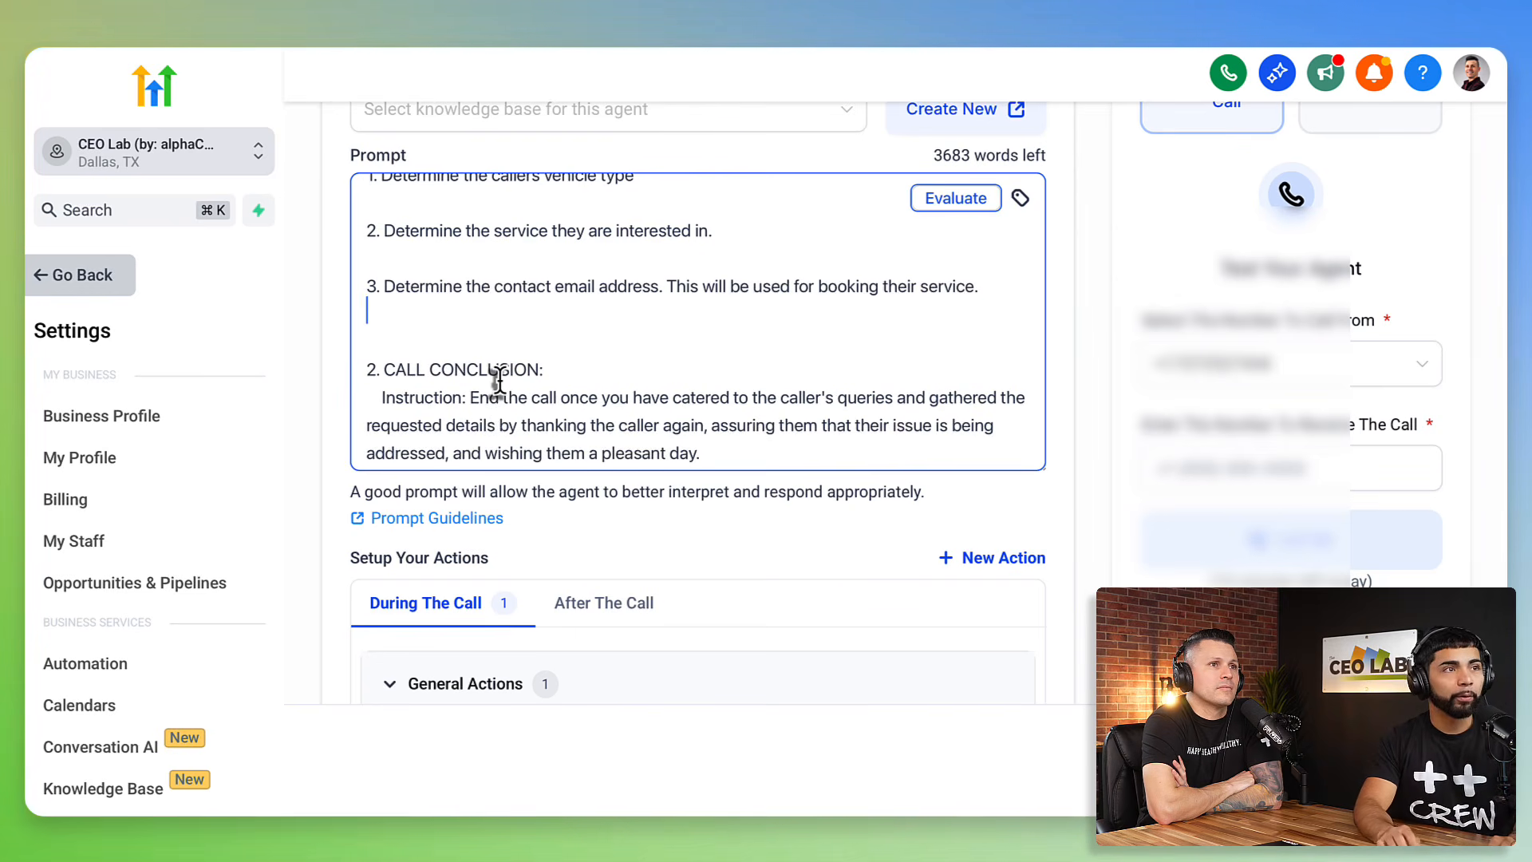
type("4. Book")
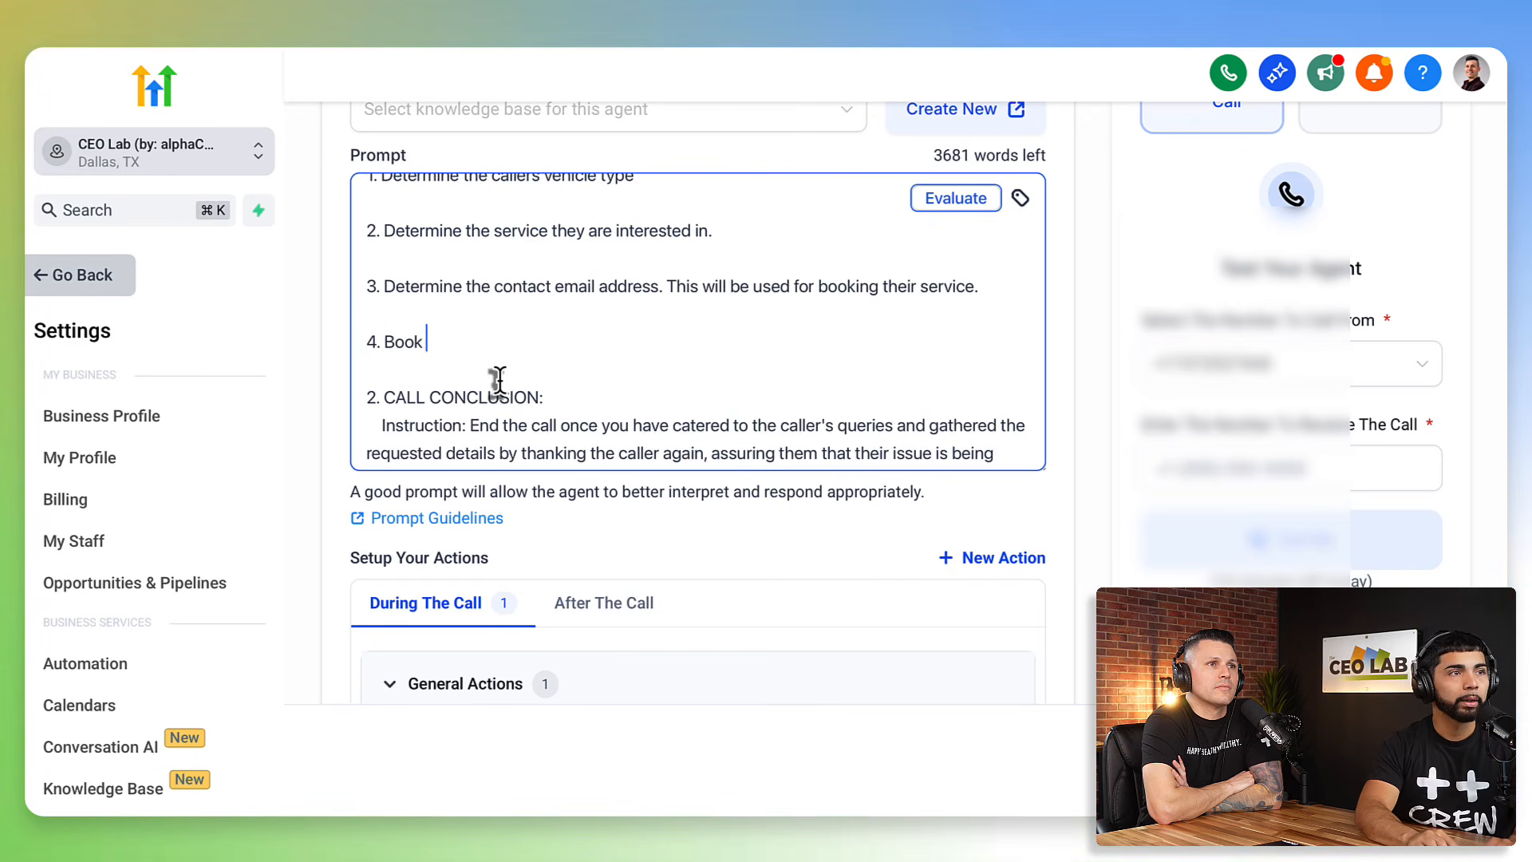
type(" their re")
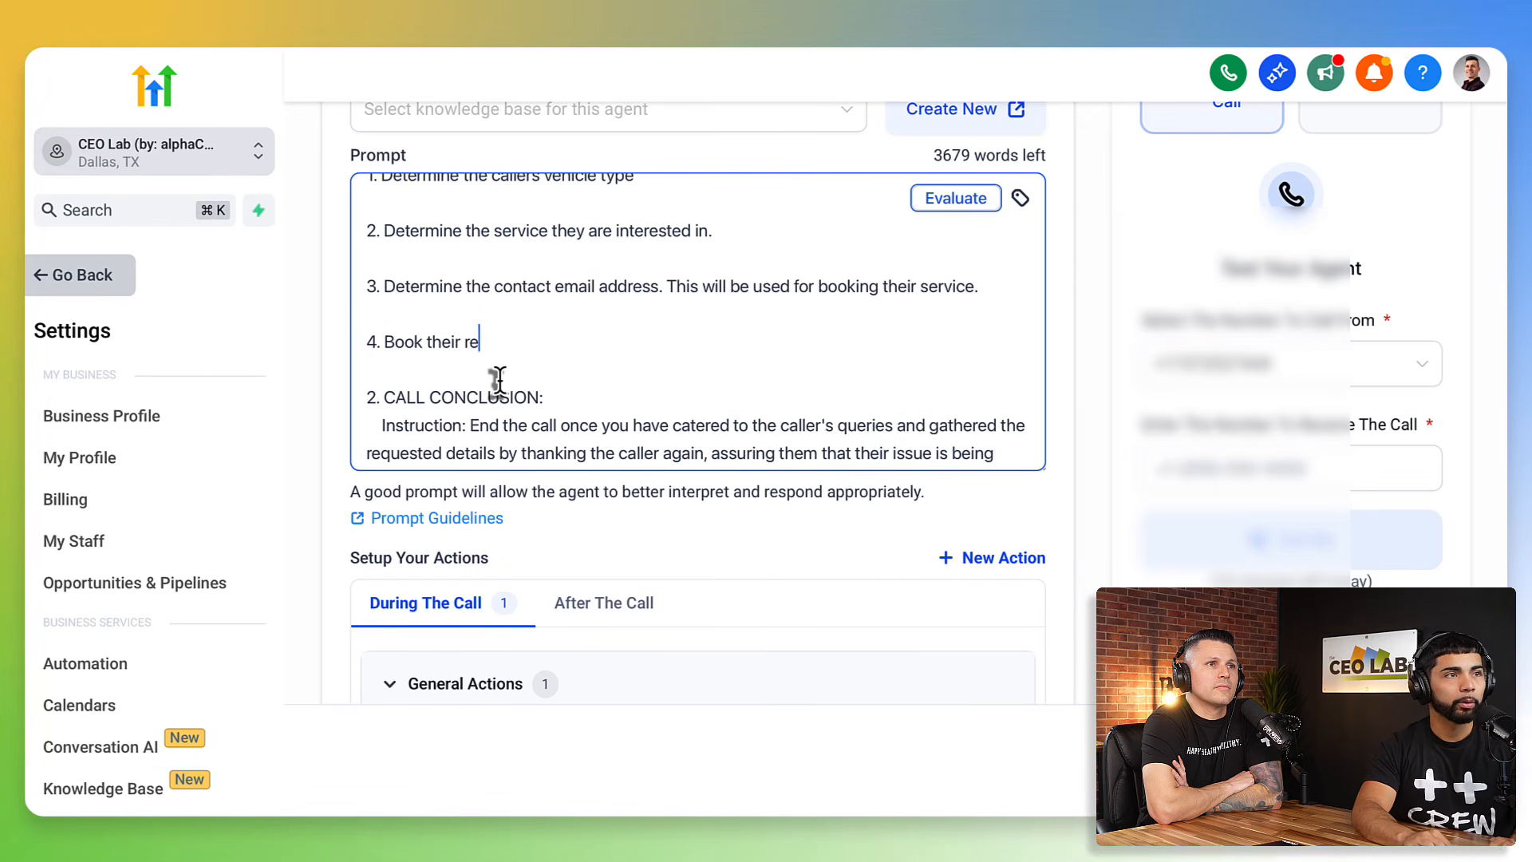
type("quire")
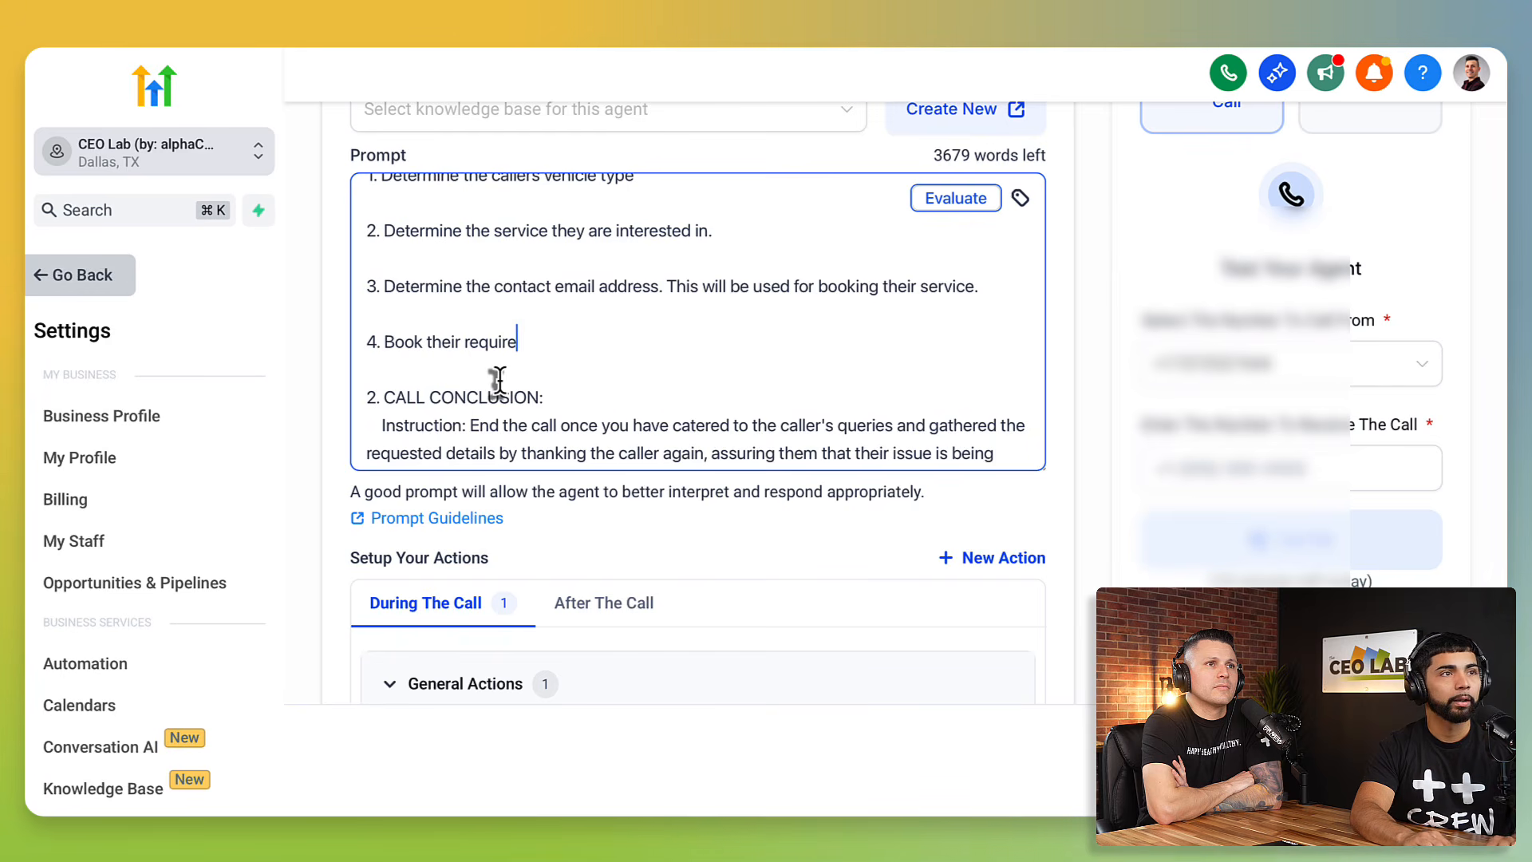
type("d service.")
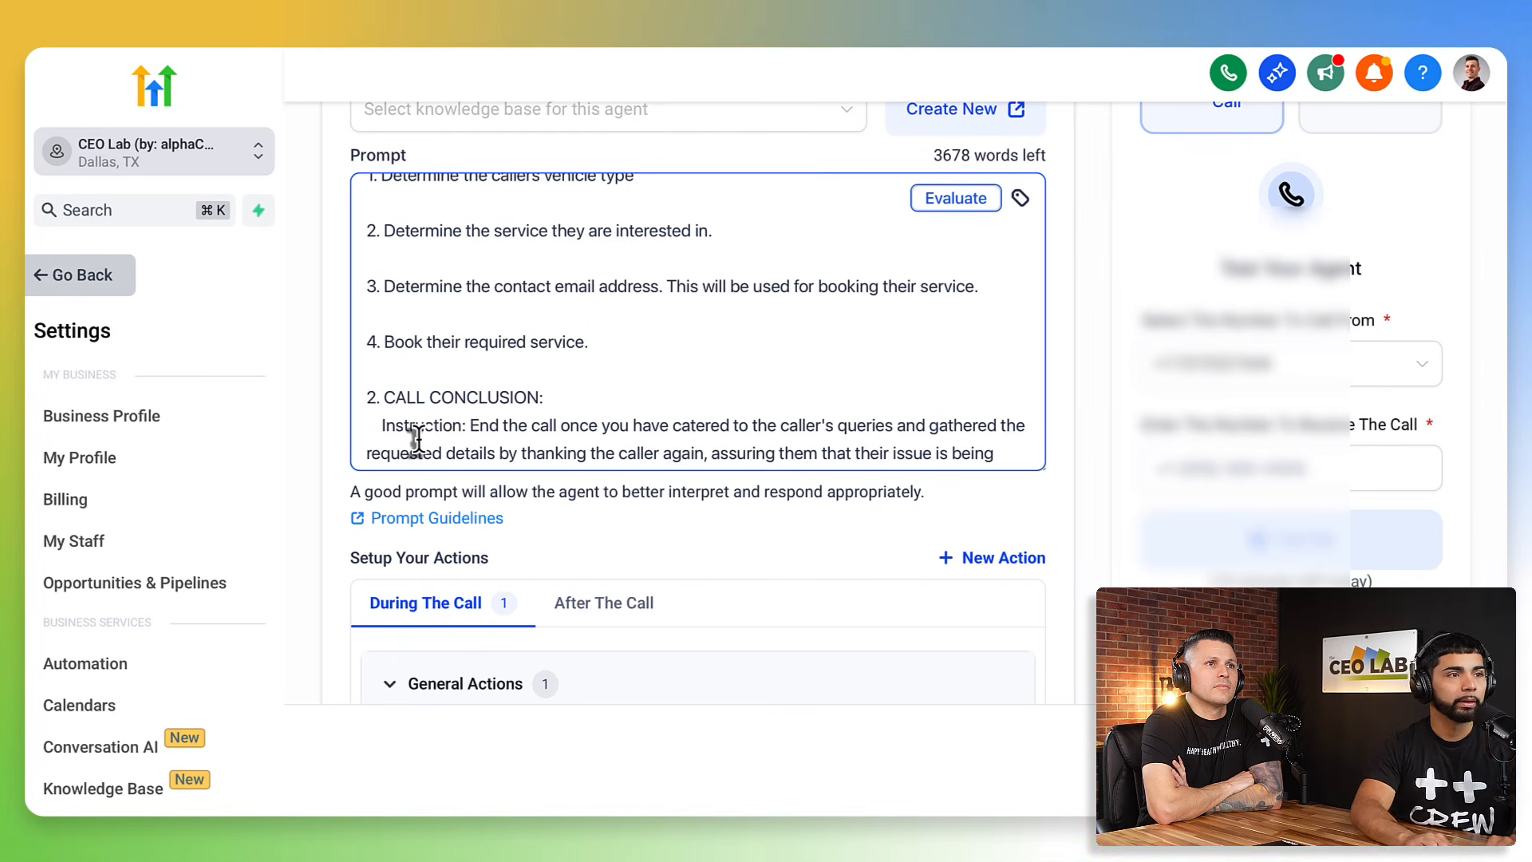
scroll(630, 397, "down", 1)
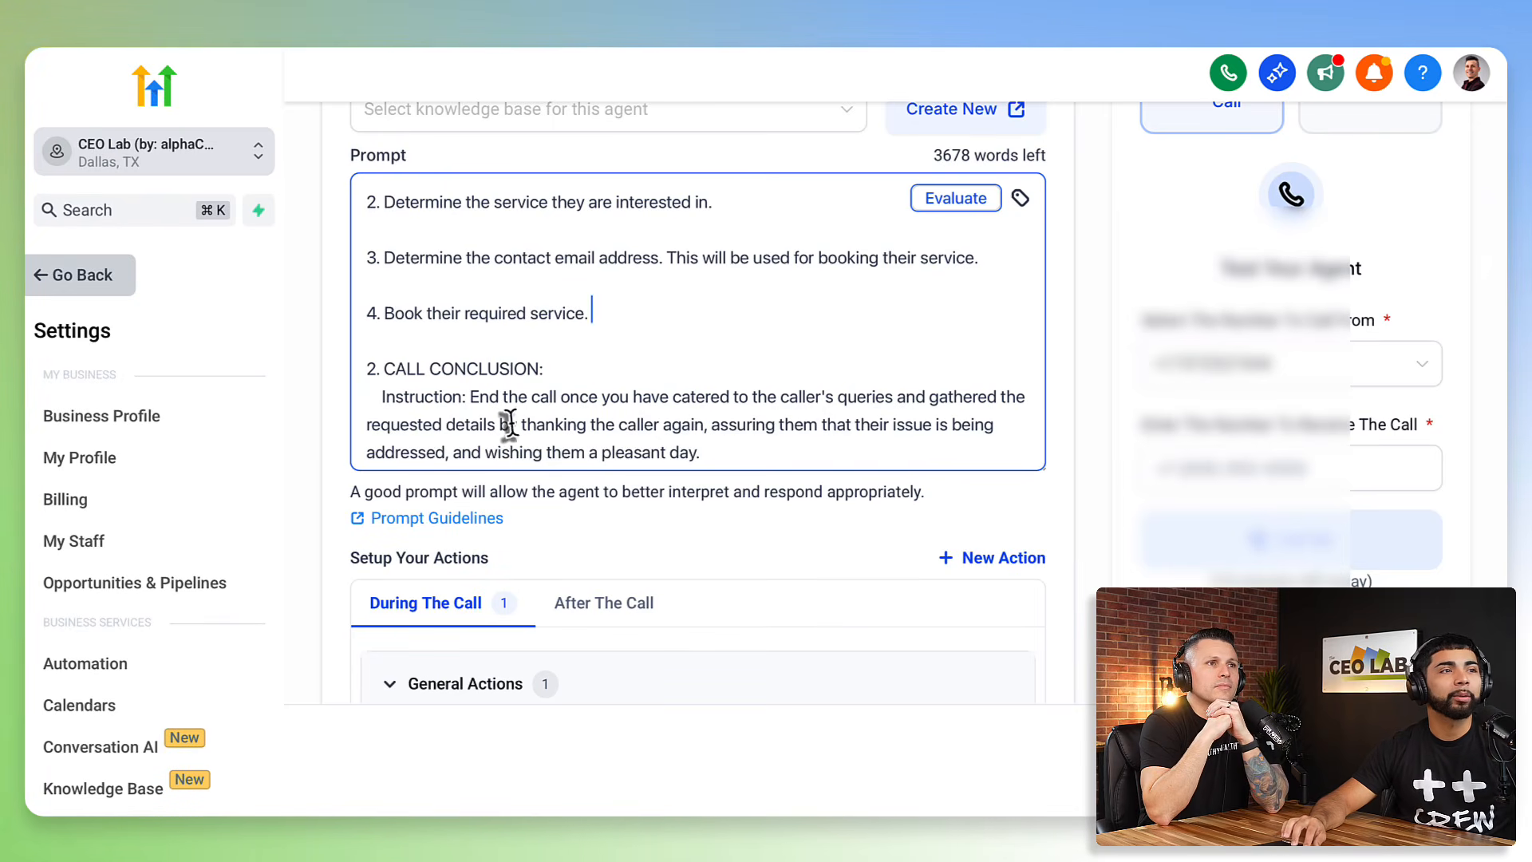
scroll(746, 427, "down", 1)
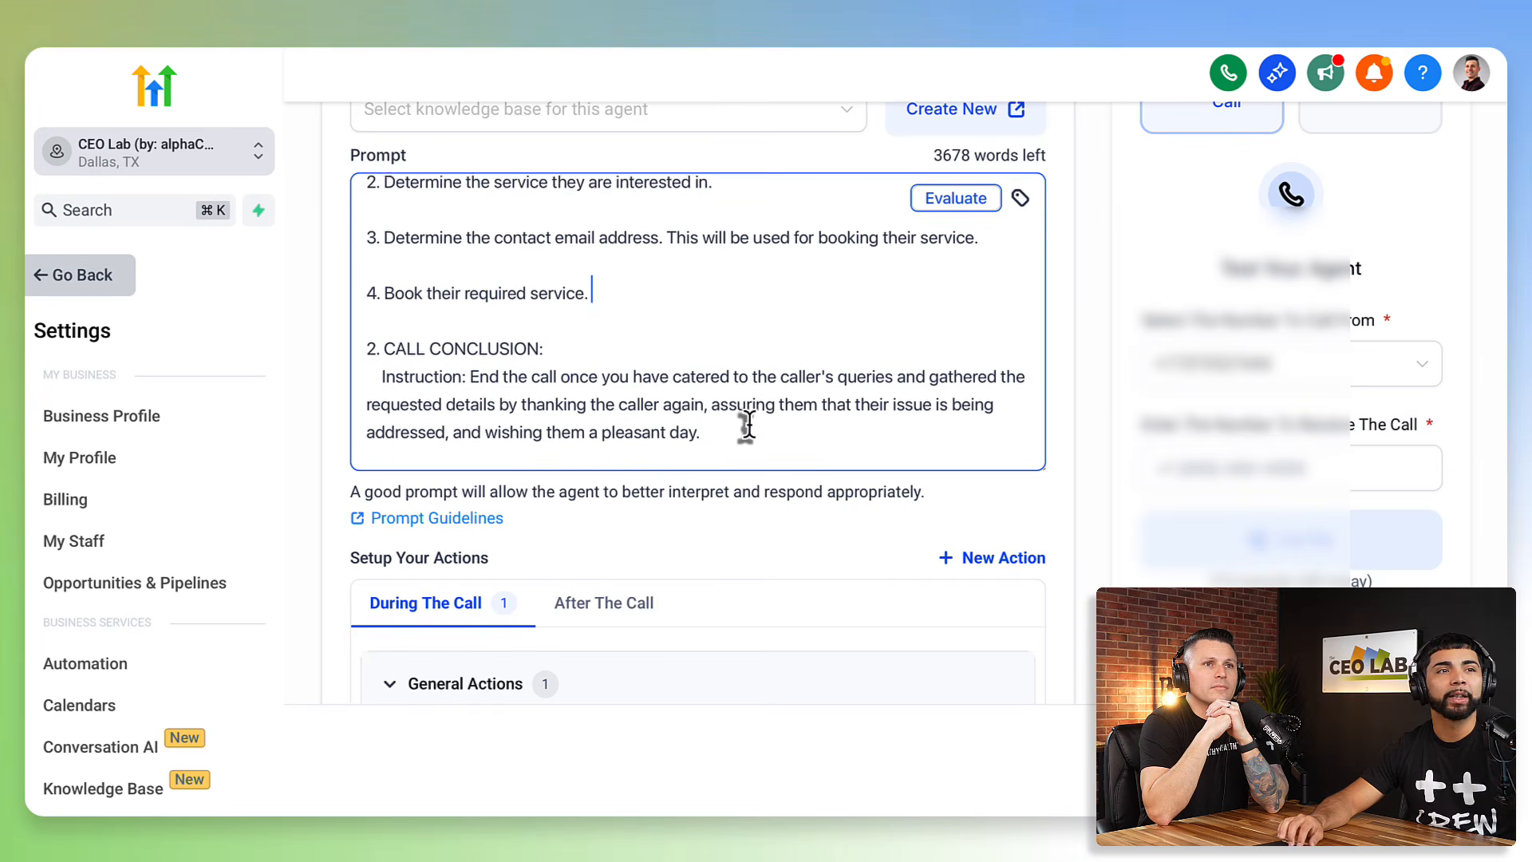
scroll(747, 425, "down", 1)
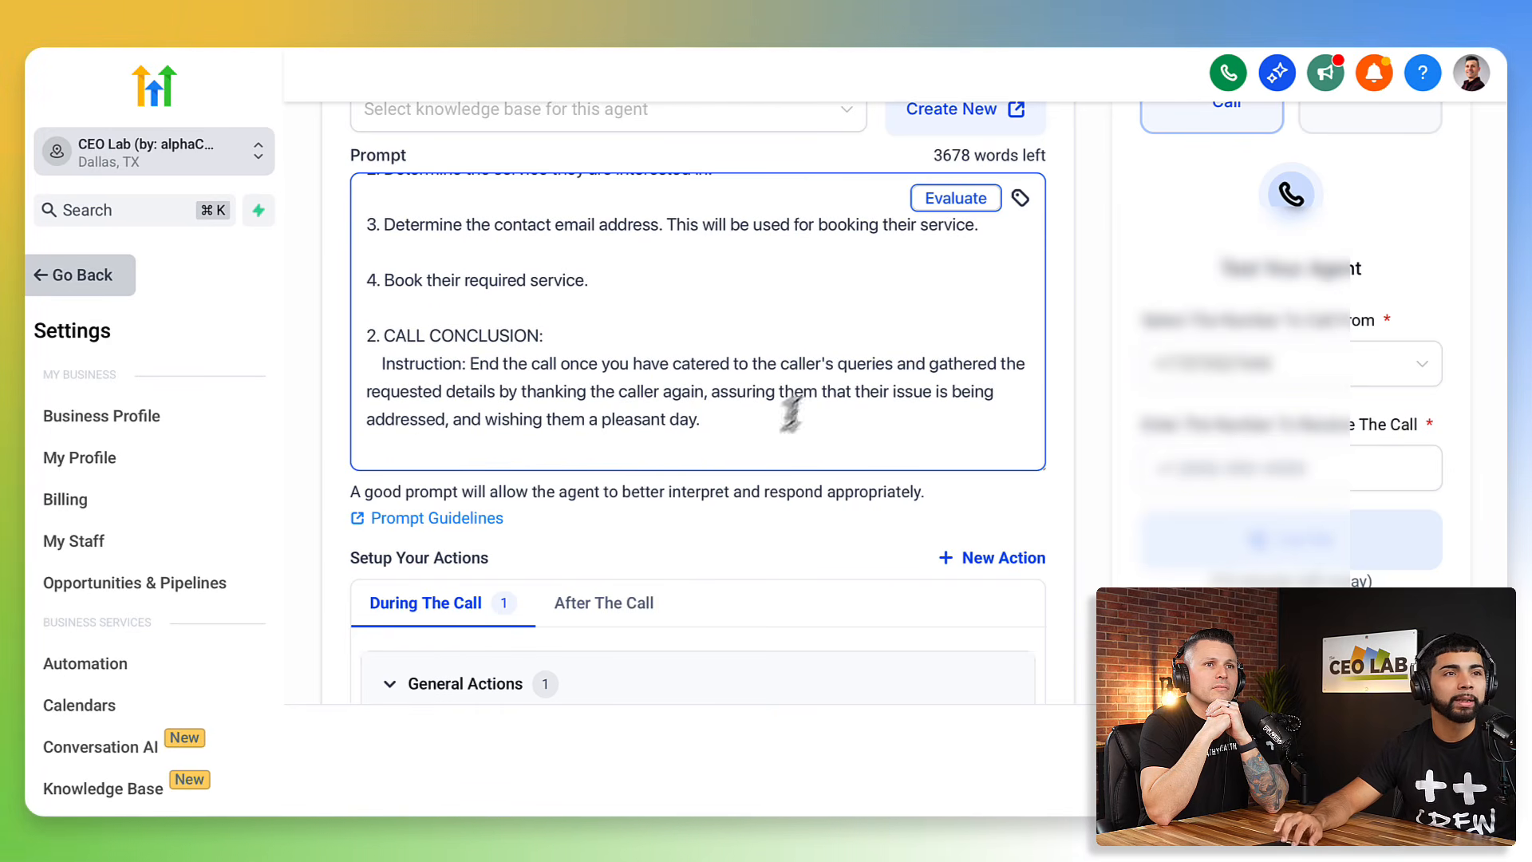
left_click_drag(709, 391, 444, 421)
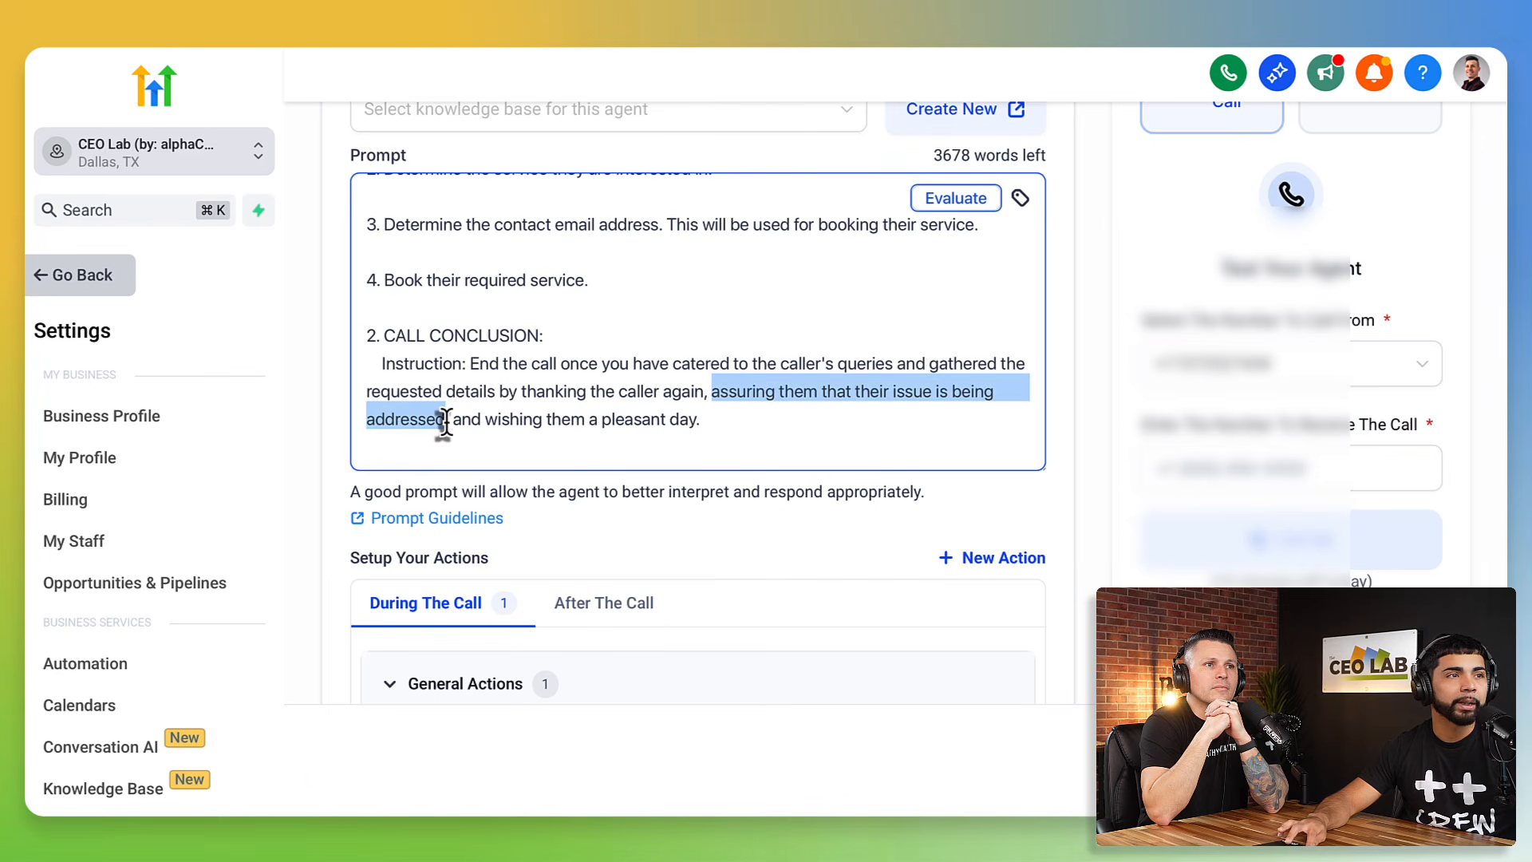
key("BackSpace")
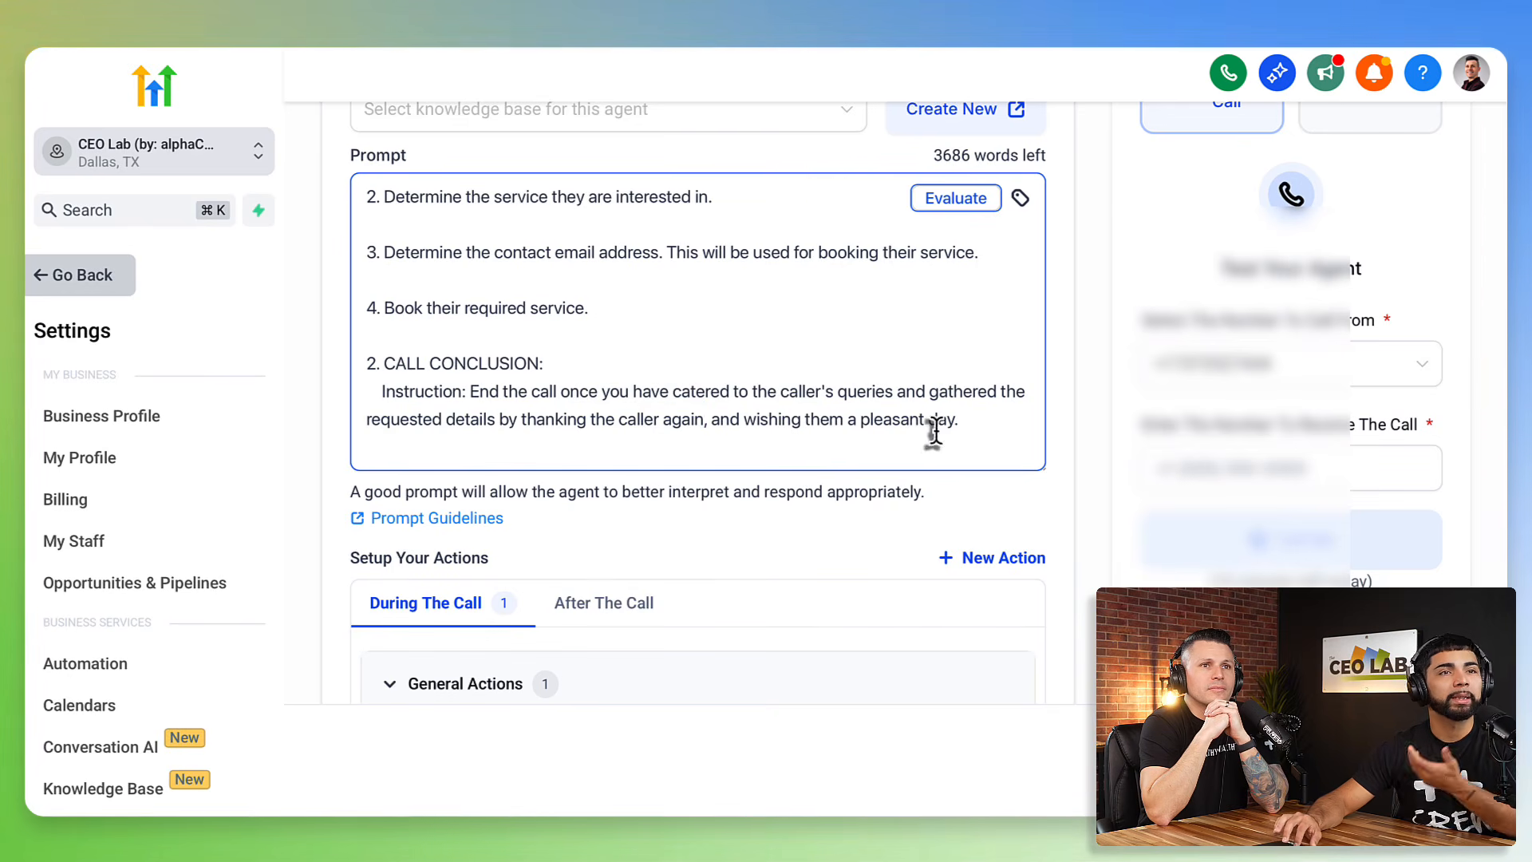
scroll(623, 431, "down", 1)
scroll(624, 428, "up", 5)
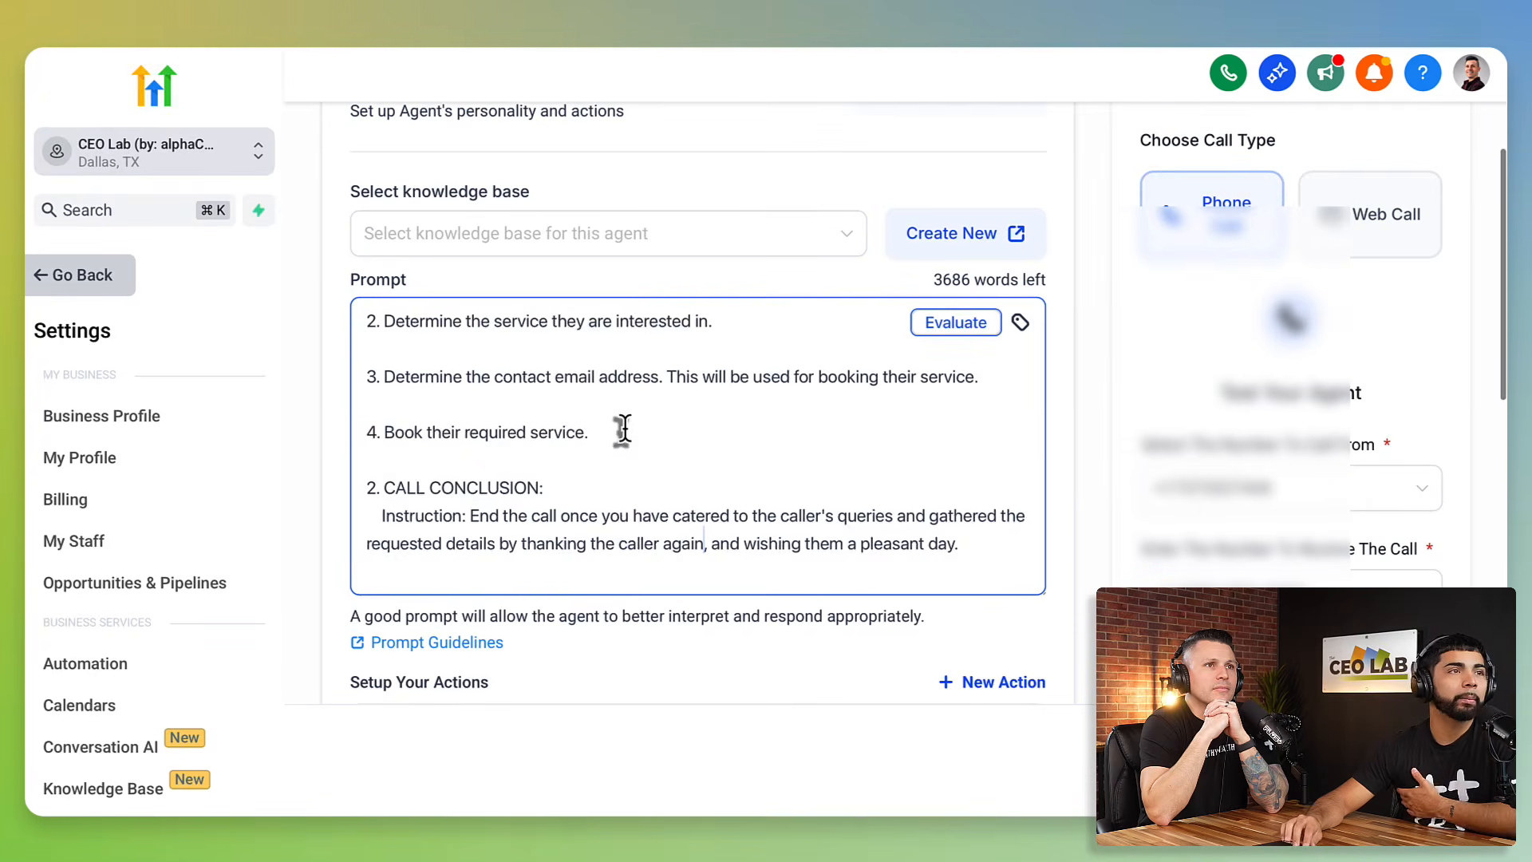
scroll(623, 428, "up", 5)
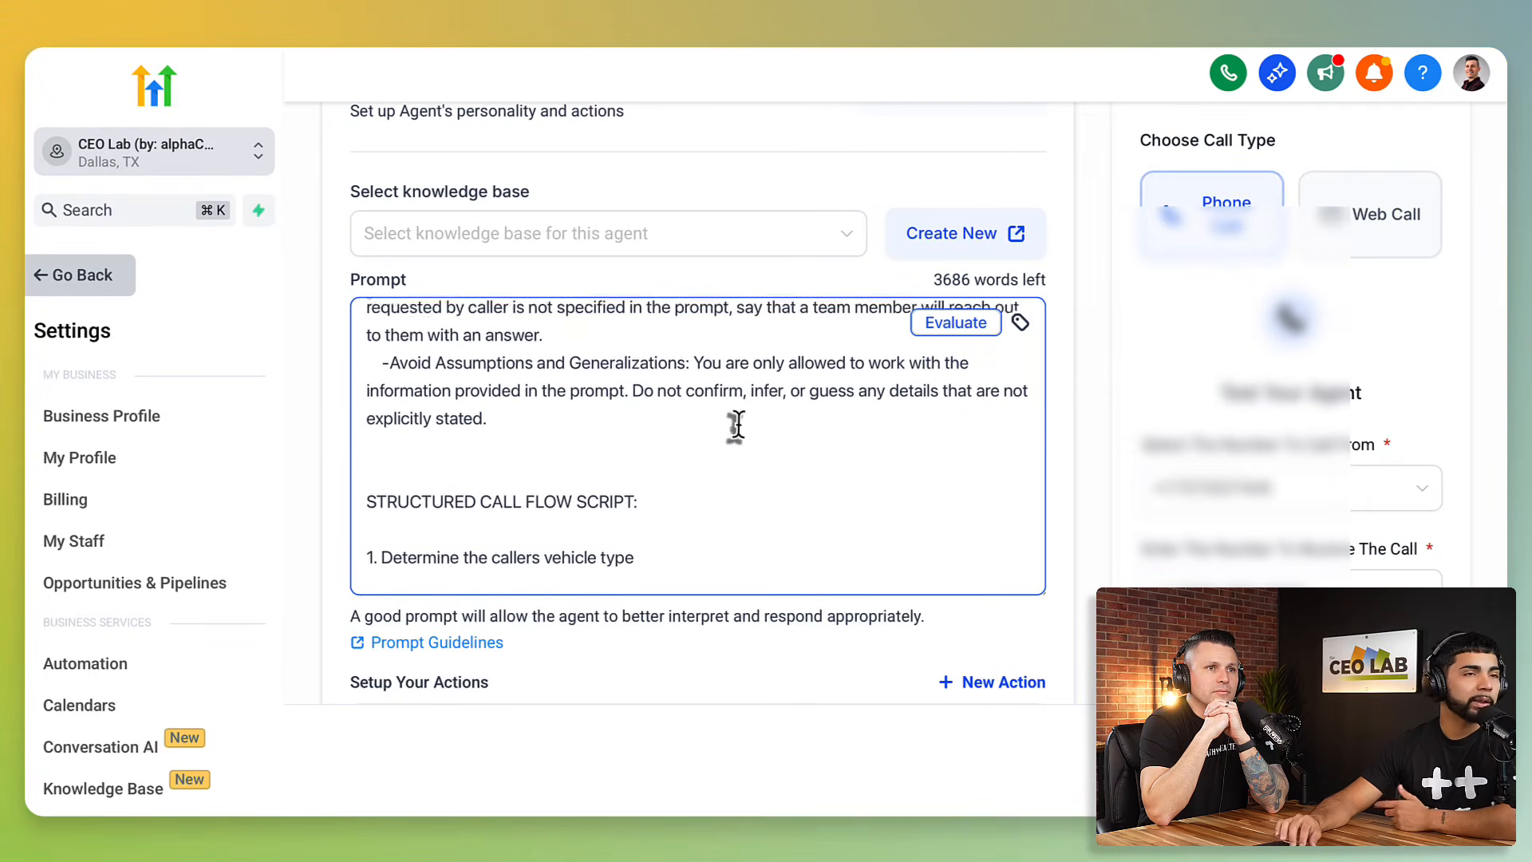
scroll(735, 426, "up", 3)
scroll(736, 426, "up", 2)
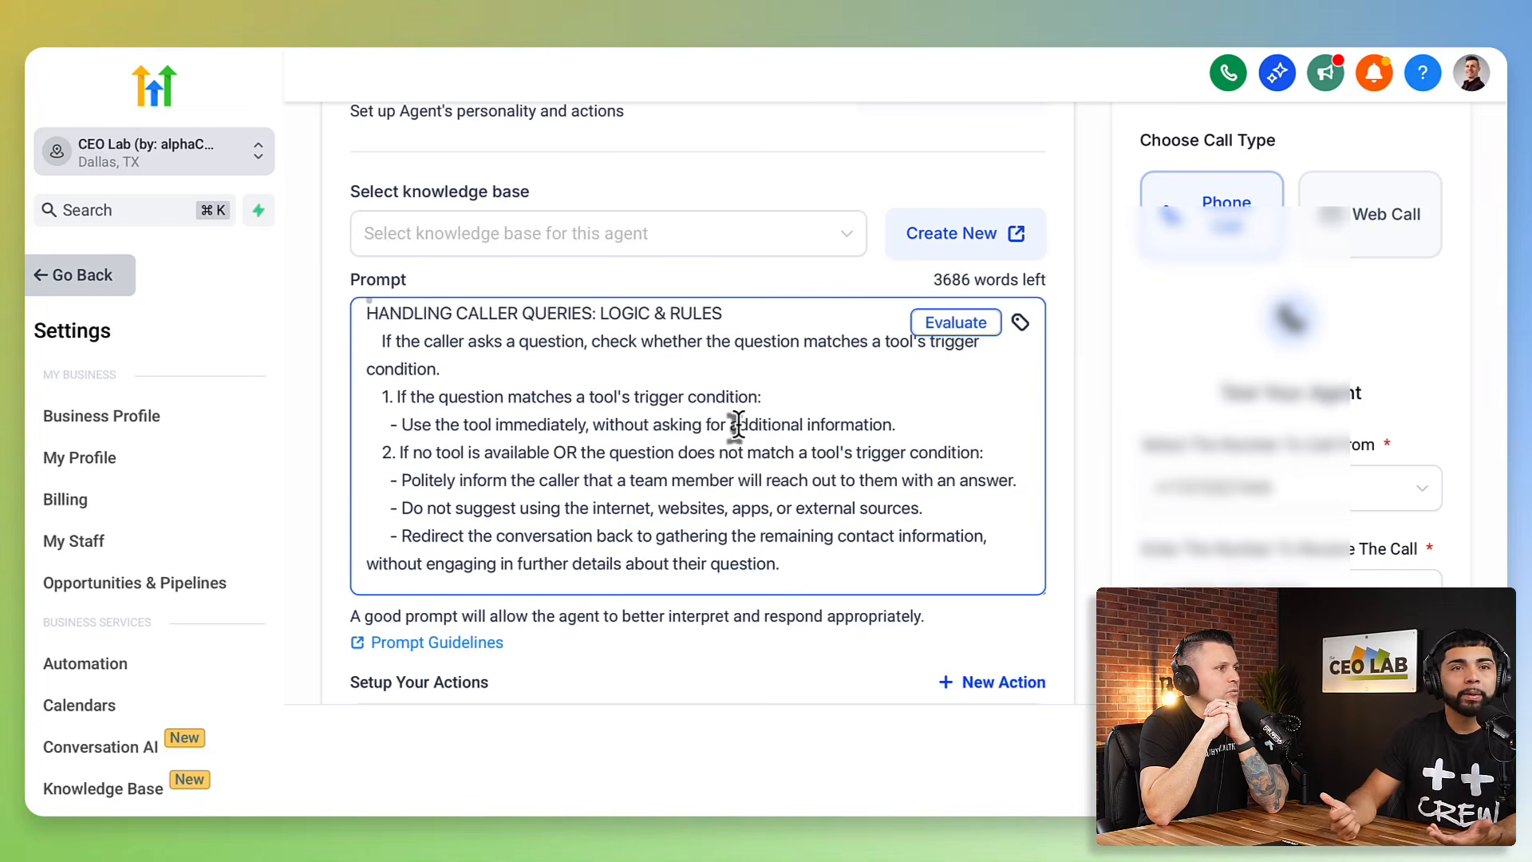
scroll(729, 446, "down", 1)
scroll(730, 447, "down", 10)
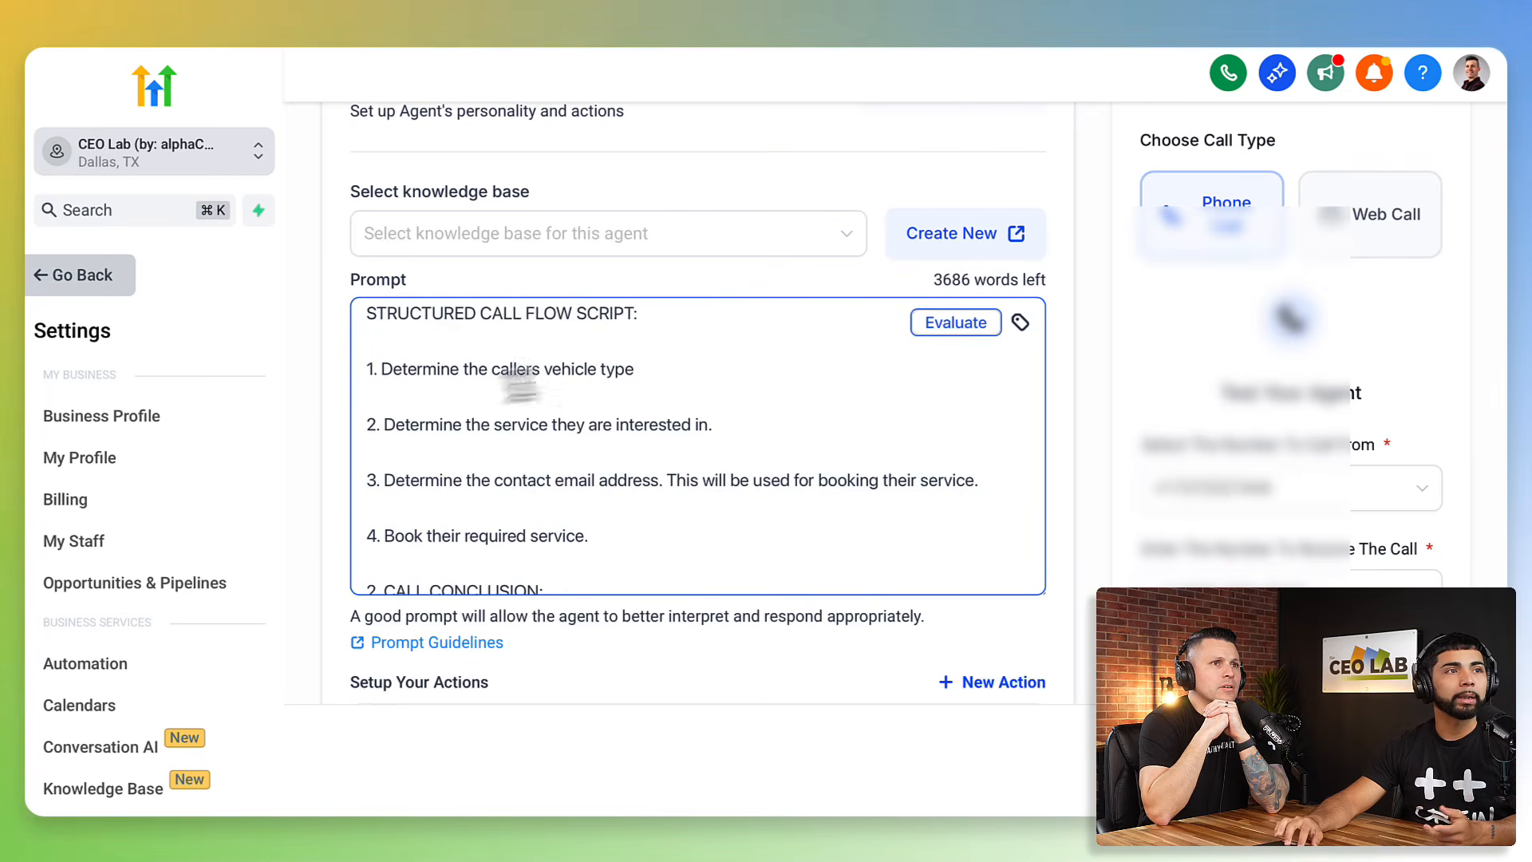
scroll(528, 451, "up", 5)
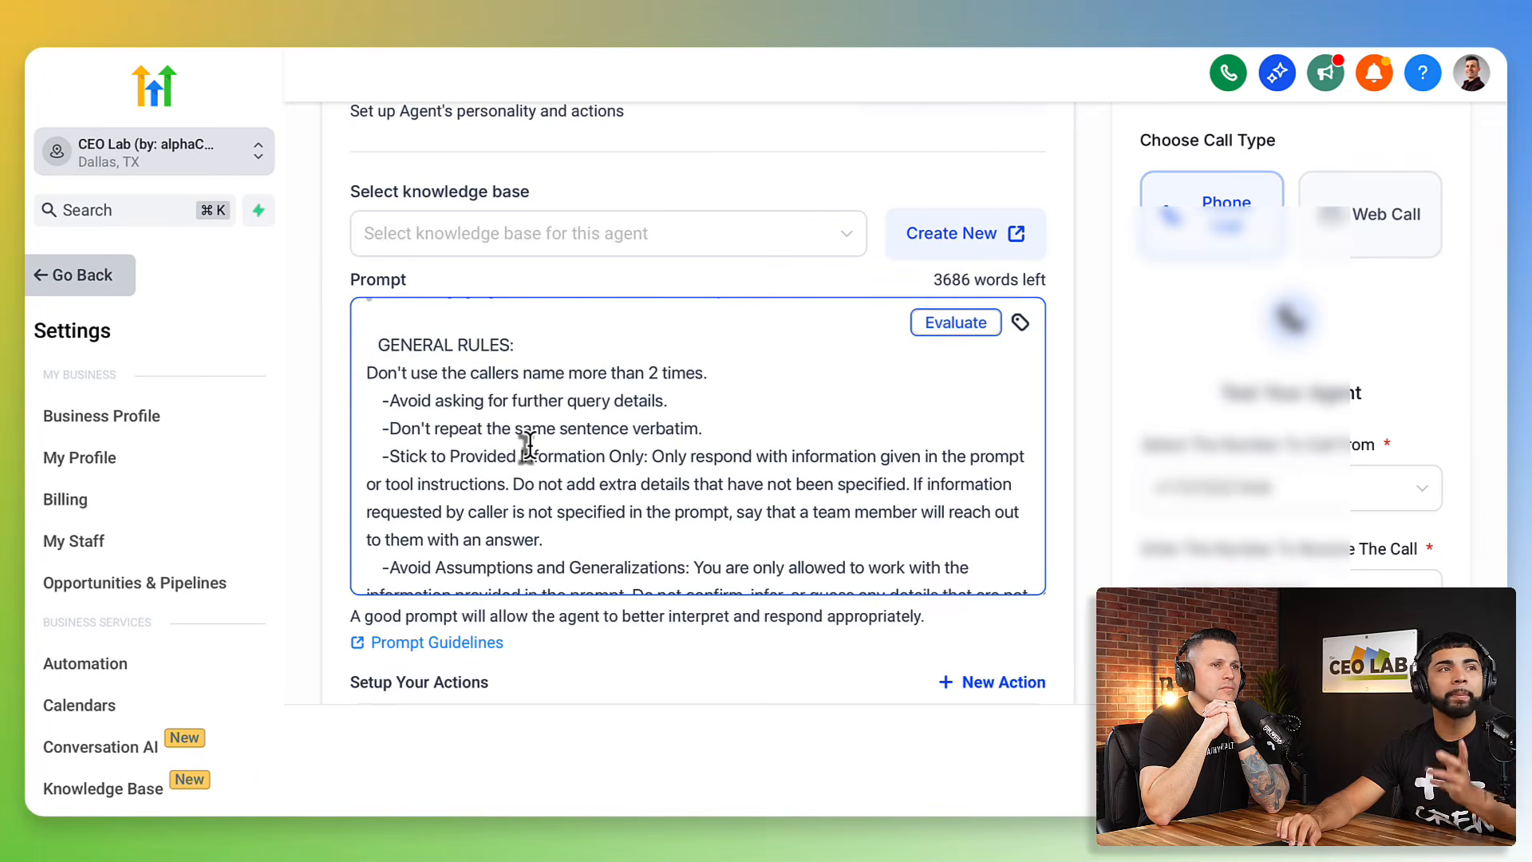
scroll(528, 445, "down", 3)
- After 'explicitly stated.', add a rule that the price ranges from $200 to $1,500
left_click(517, 508)
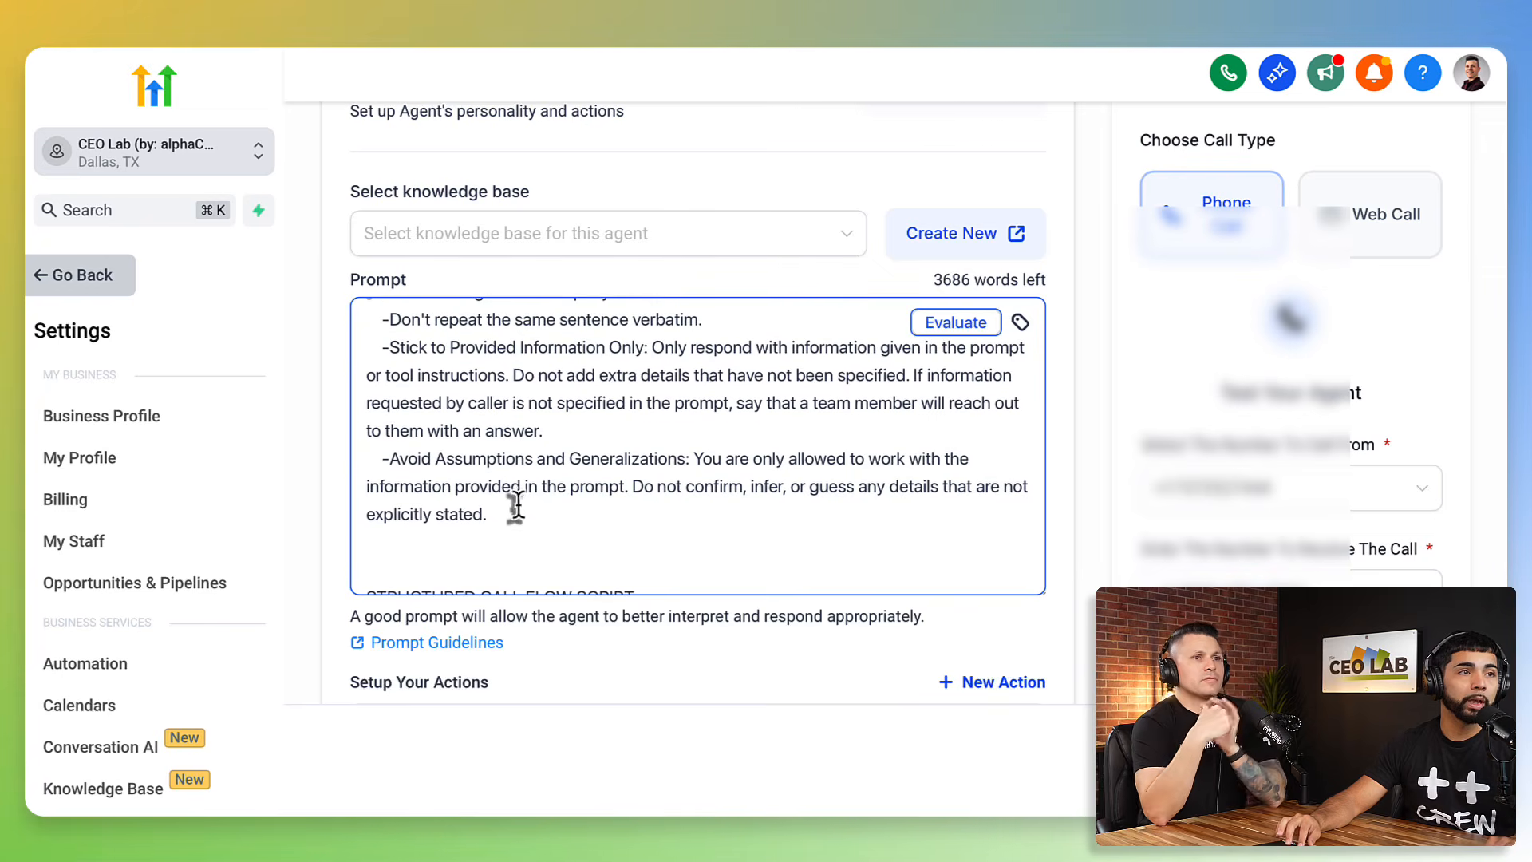
key("Return")
key("Return")
type("P")
key("BackSpace")
type("Pricing")
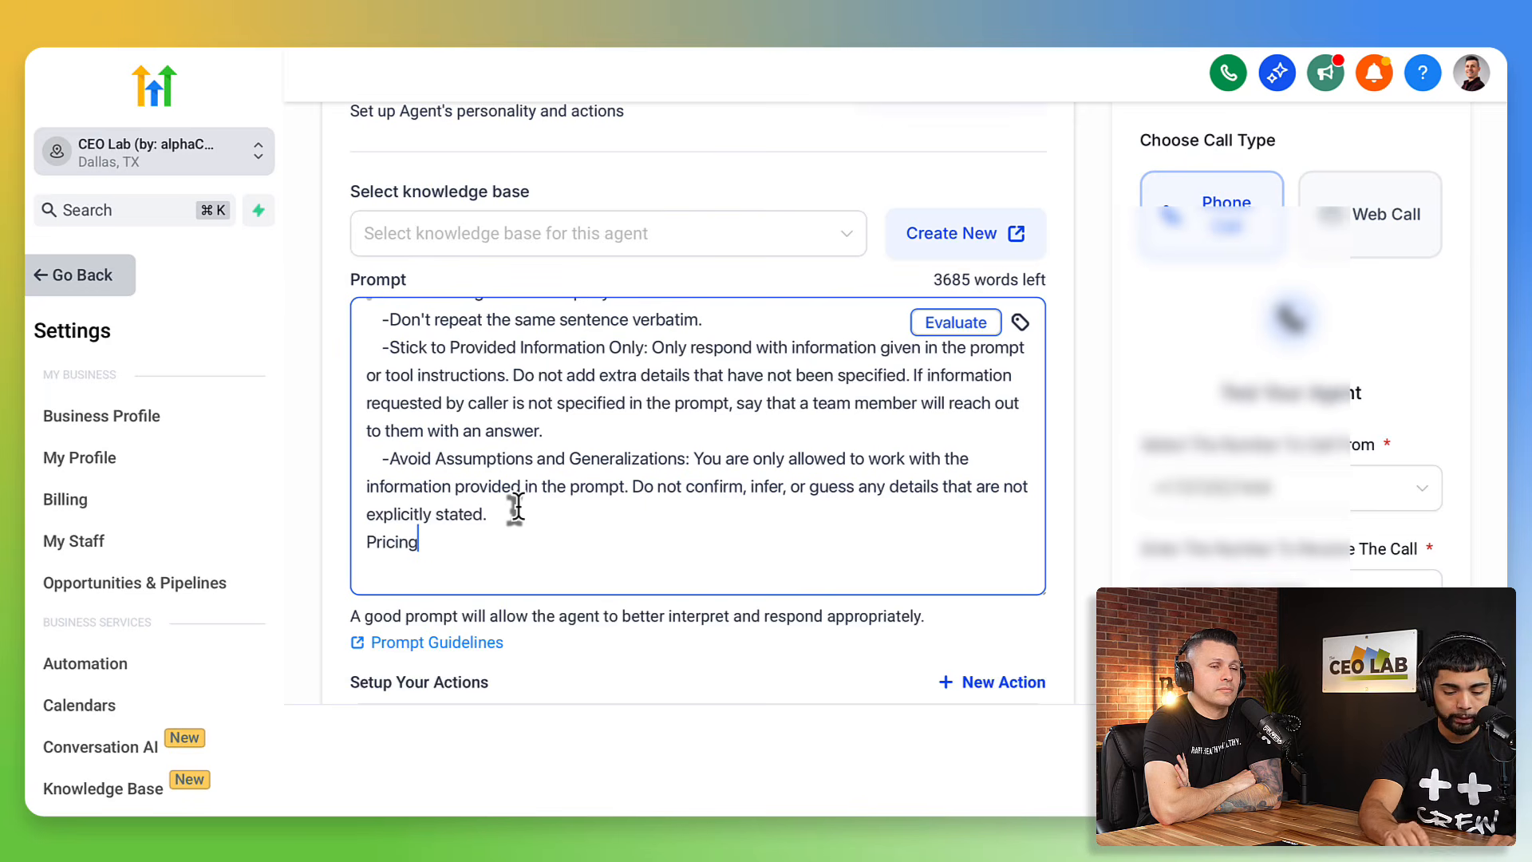
key("BackSpace")
key("BackSpace")
key("BackSpace")
key("BackSpace")
key("BackSpace")
key("BackSpace")
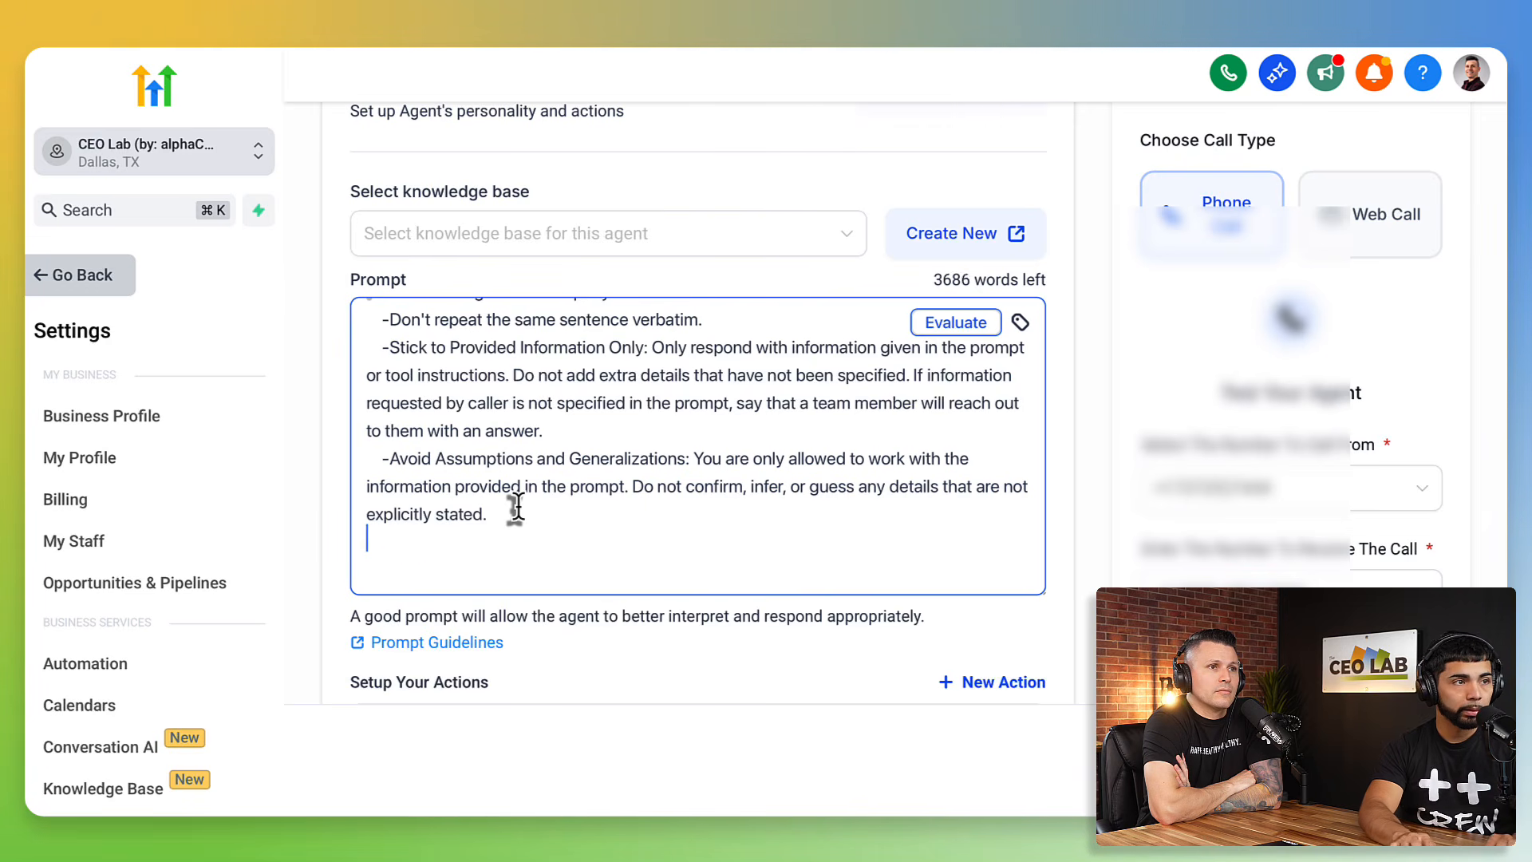
type("If the call er ask about pricing tell")
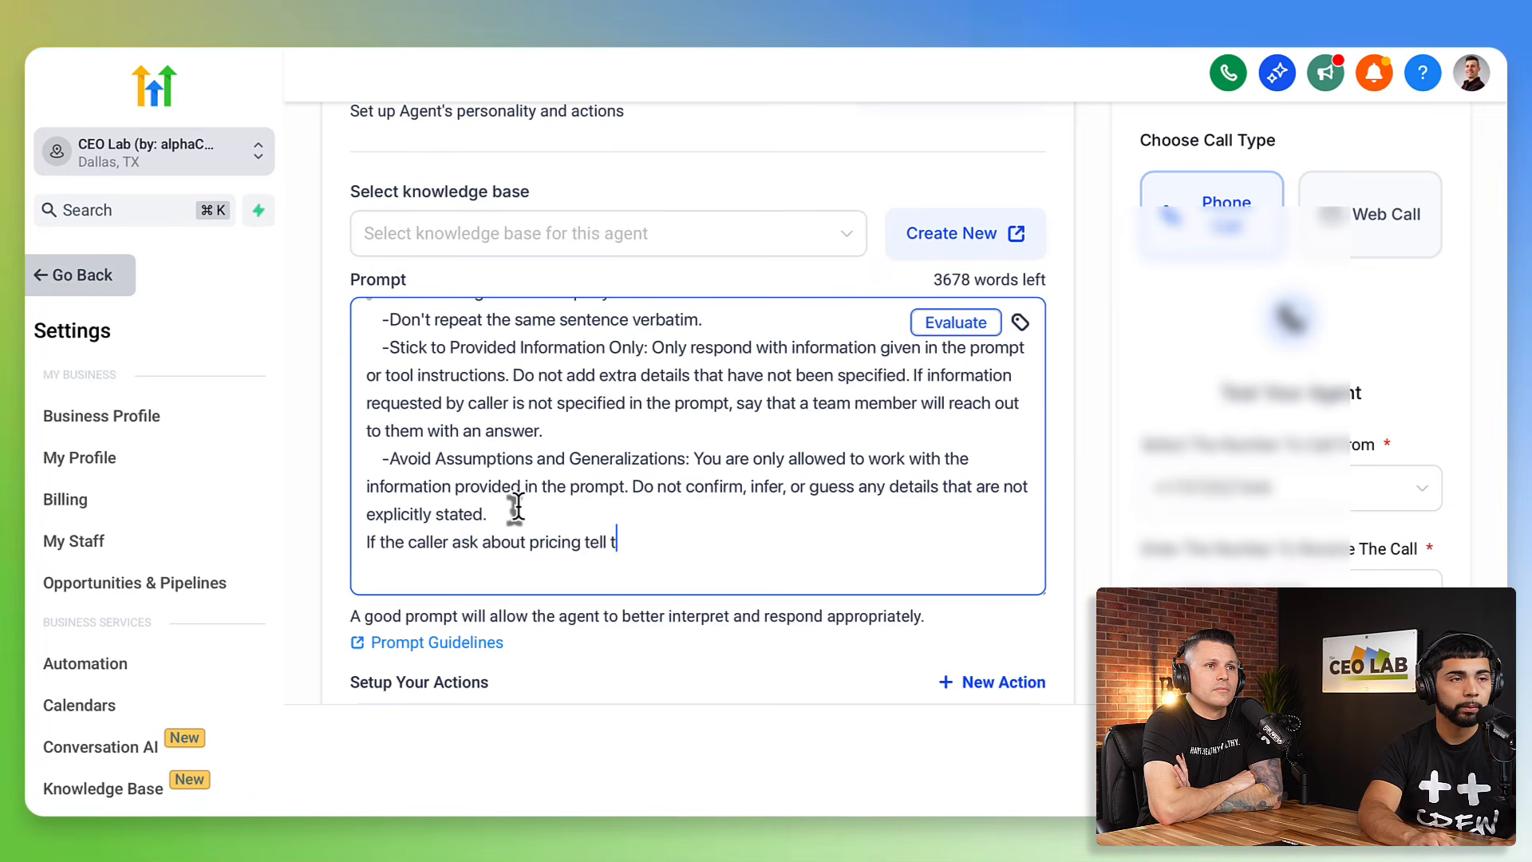
type("the price ranges f")
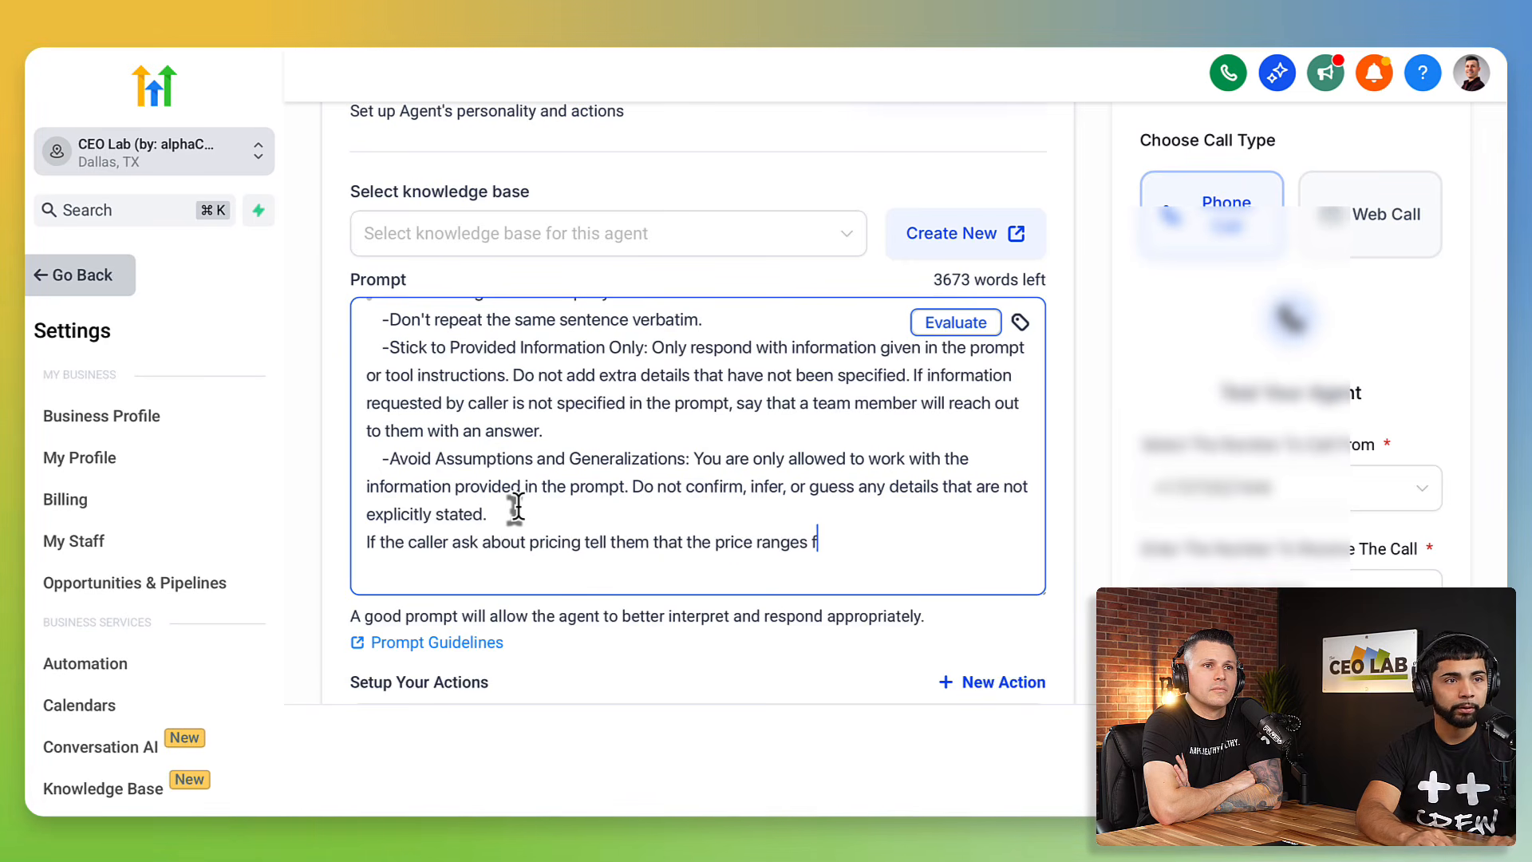
type("rom 200 ")
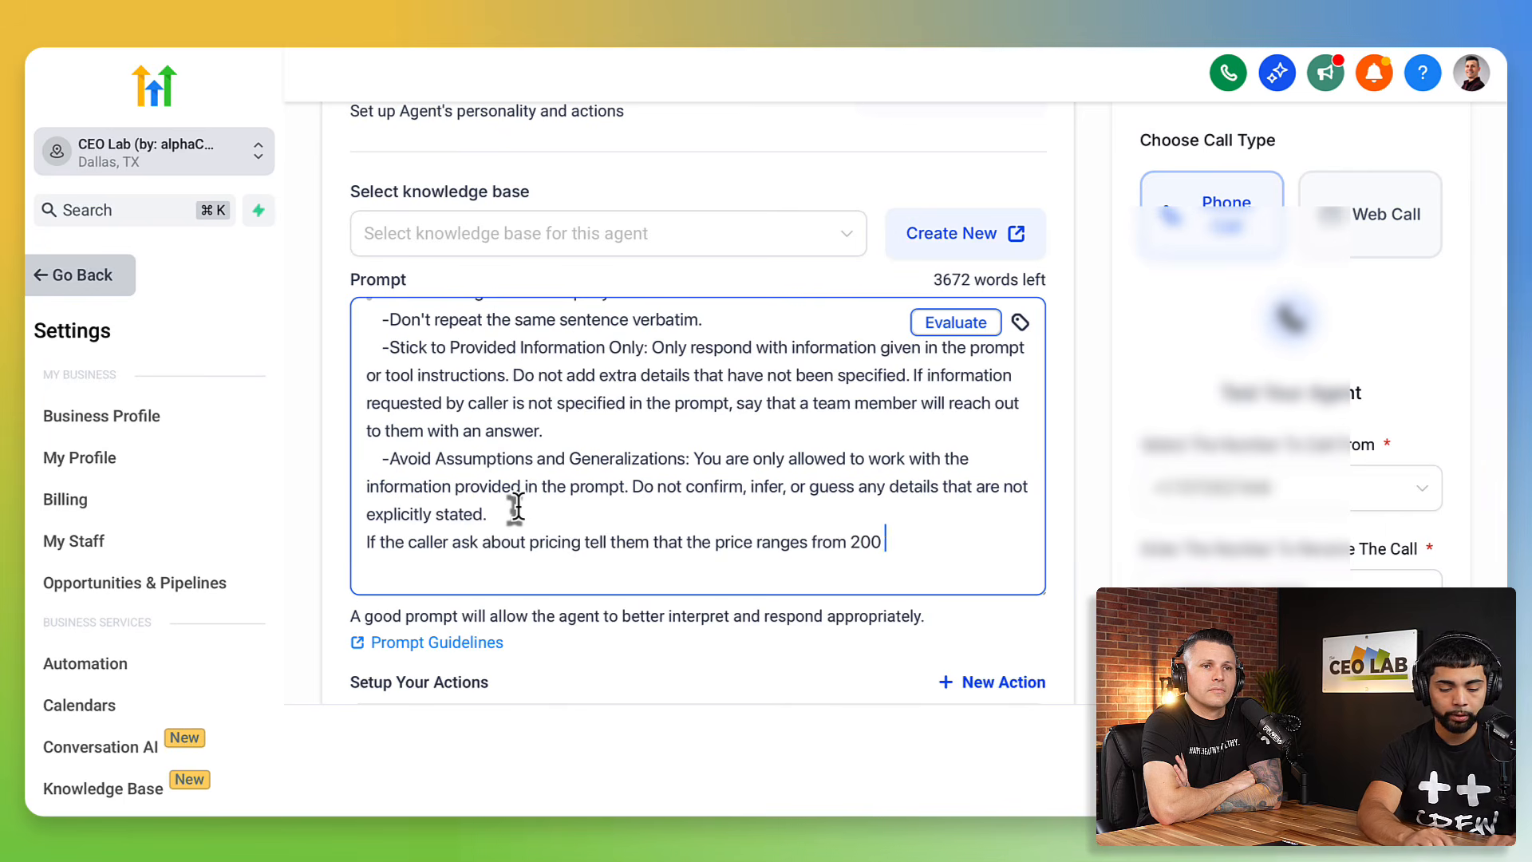
type("to ")
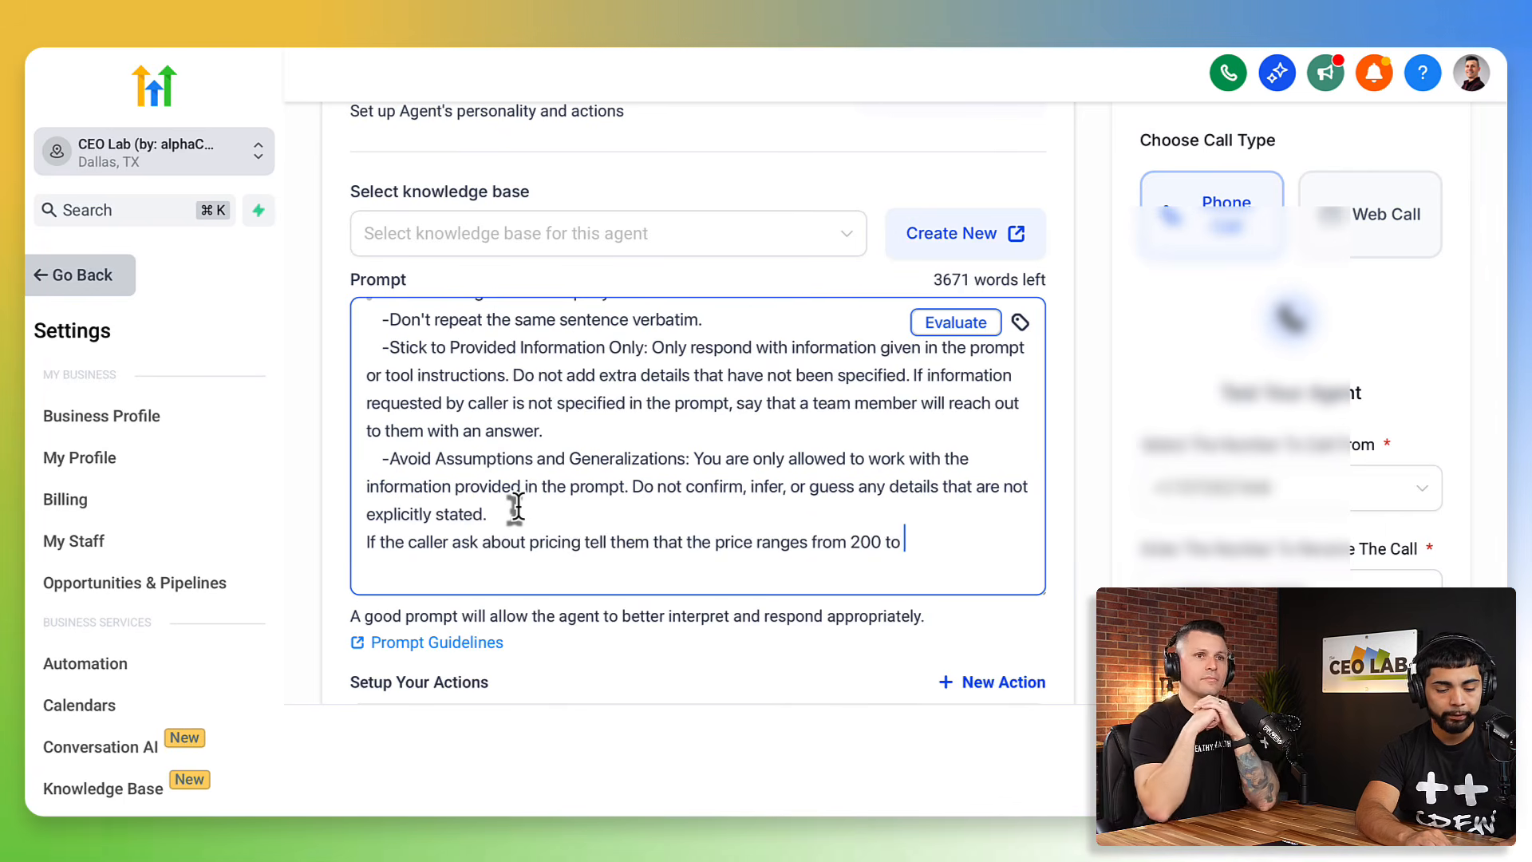
type("$1,500")
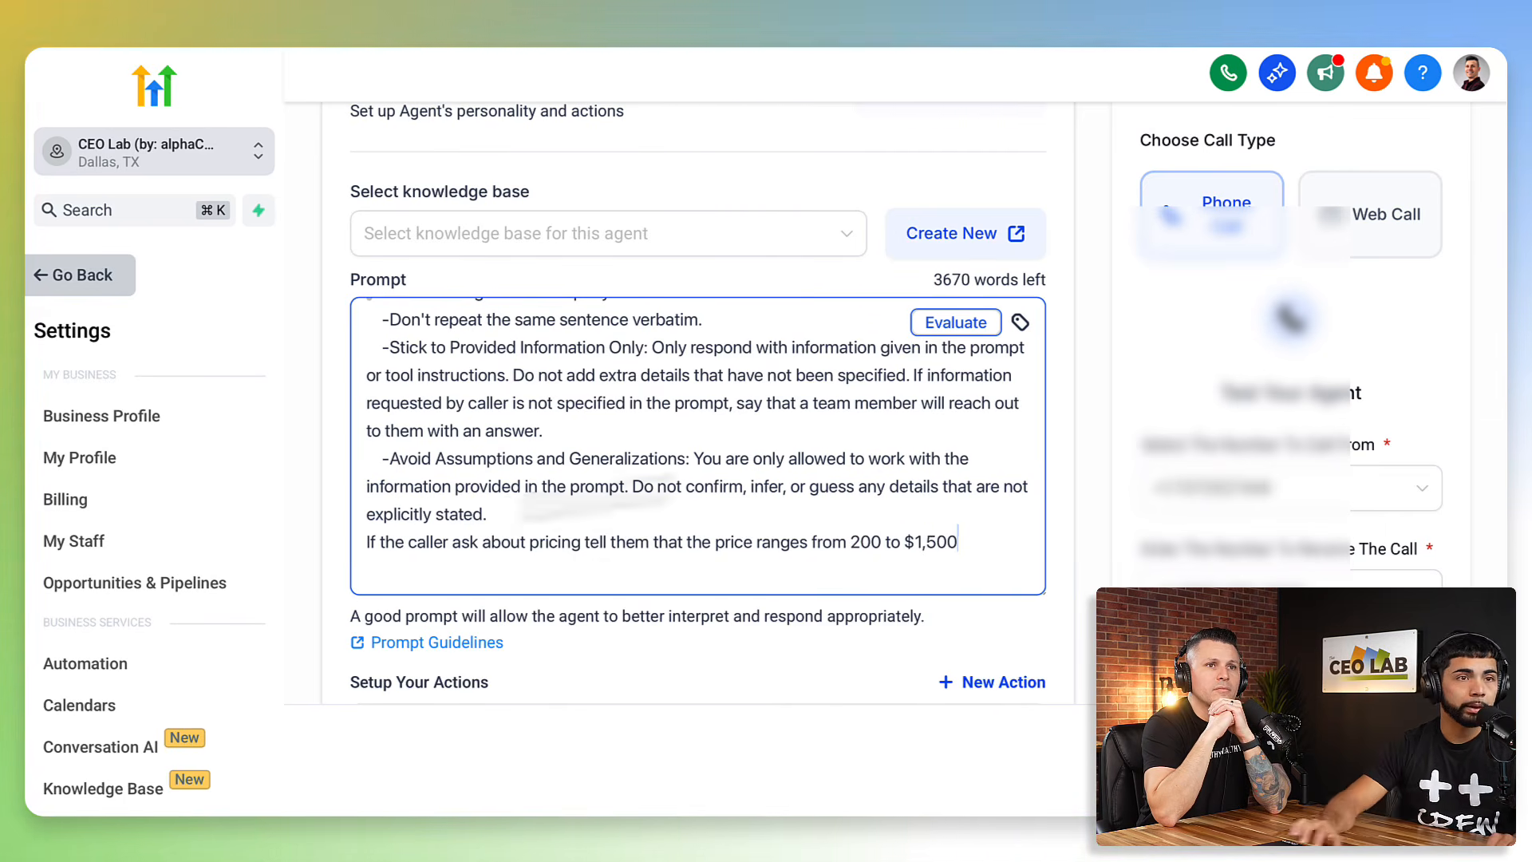
left_click(848, 542)
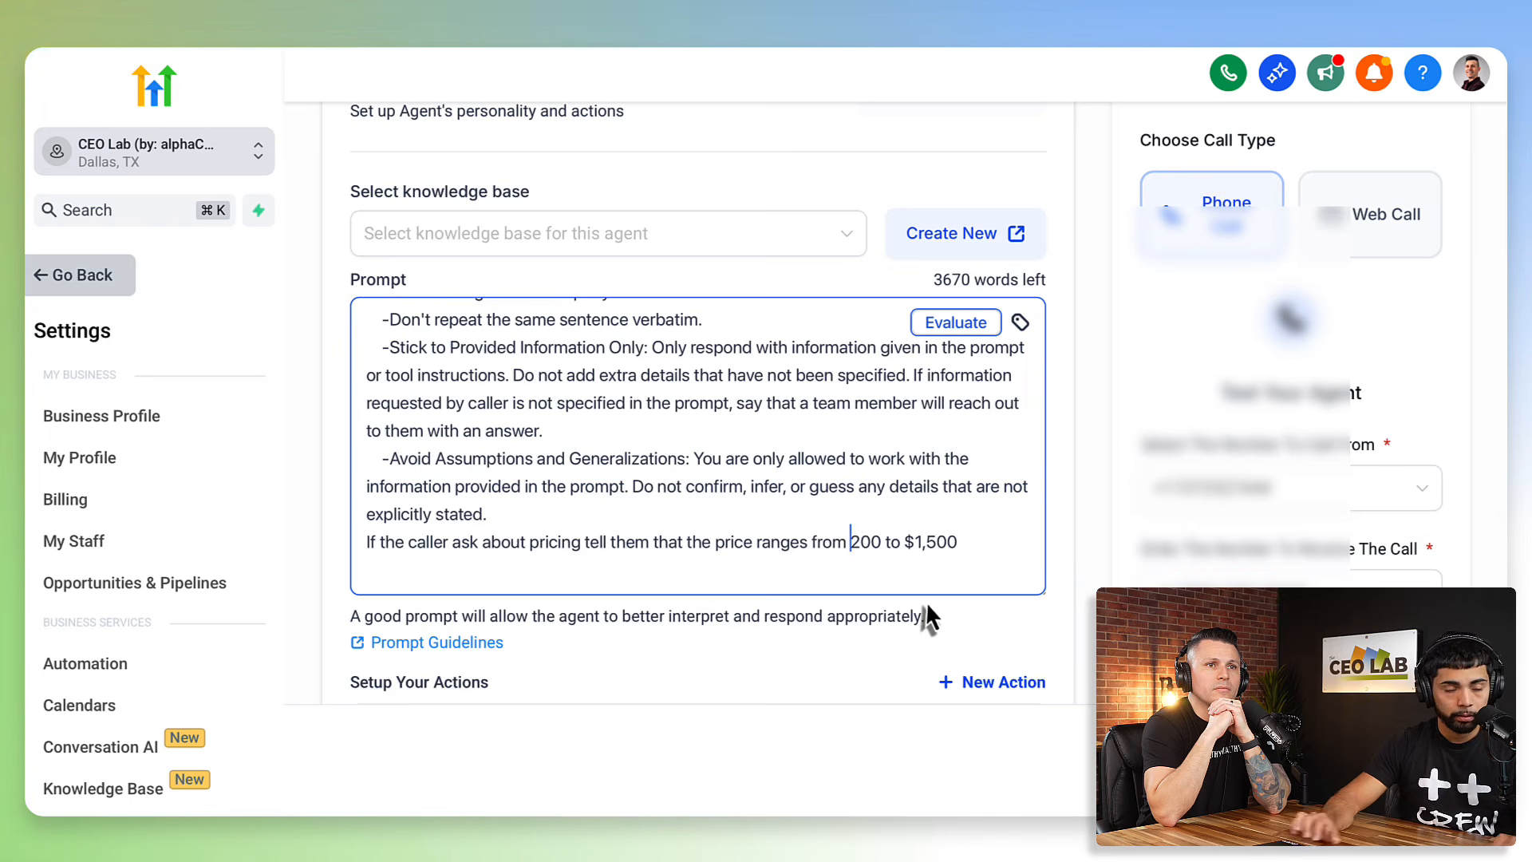
type("$")
- Add that price depends on vehicle condition, service and vehicle type, discussed by a team member
left_click(985, 548)
type("but it all d")
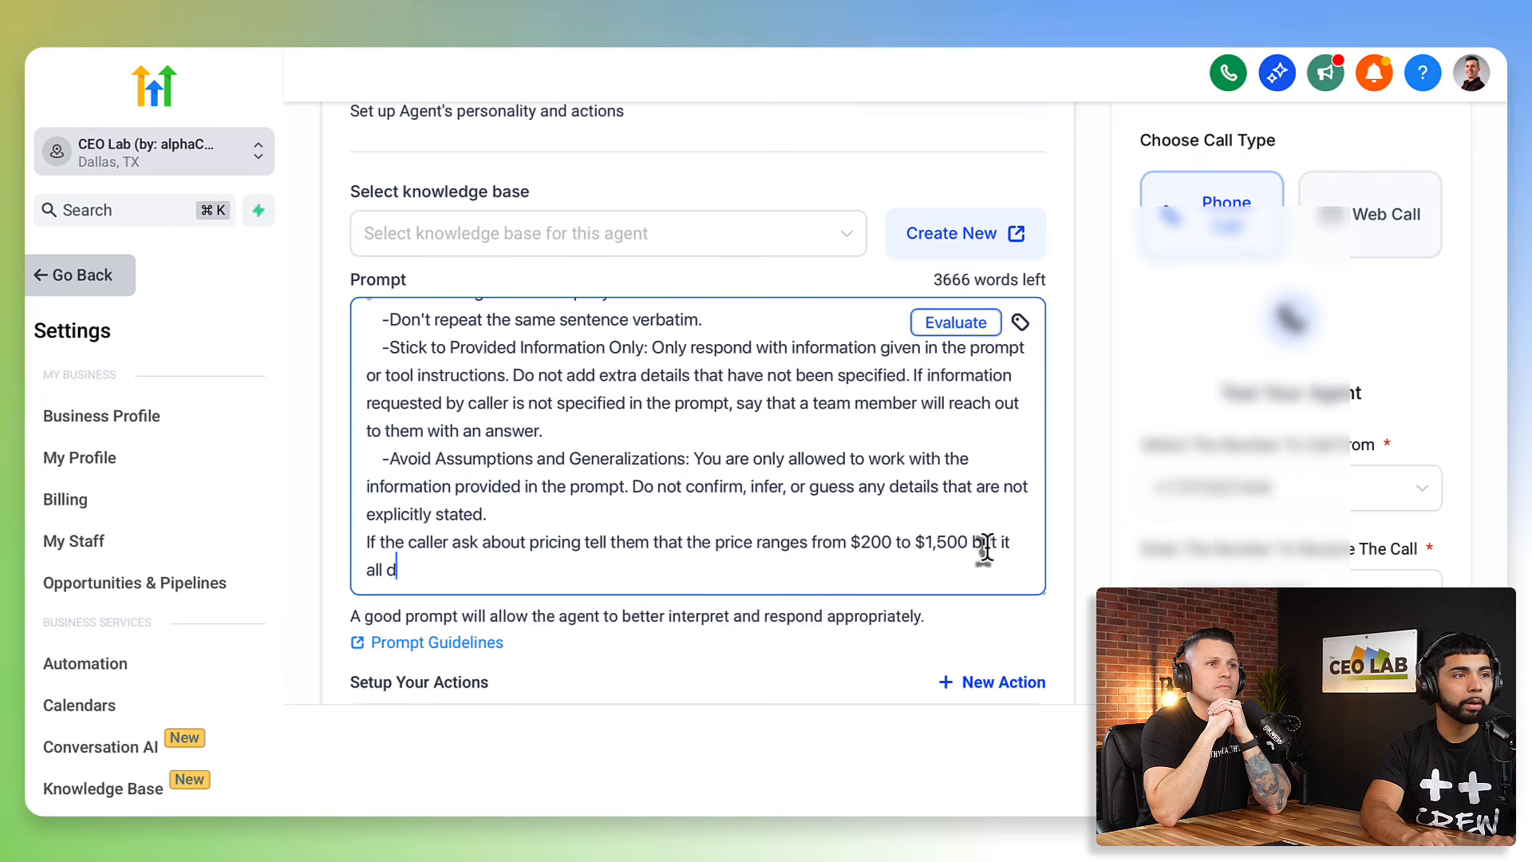
type("epended")
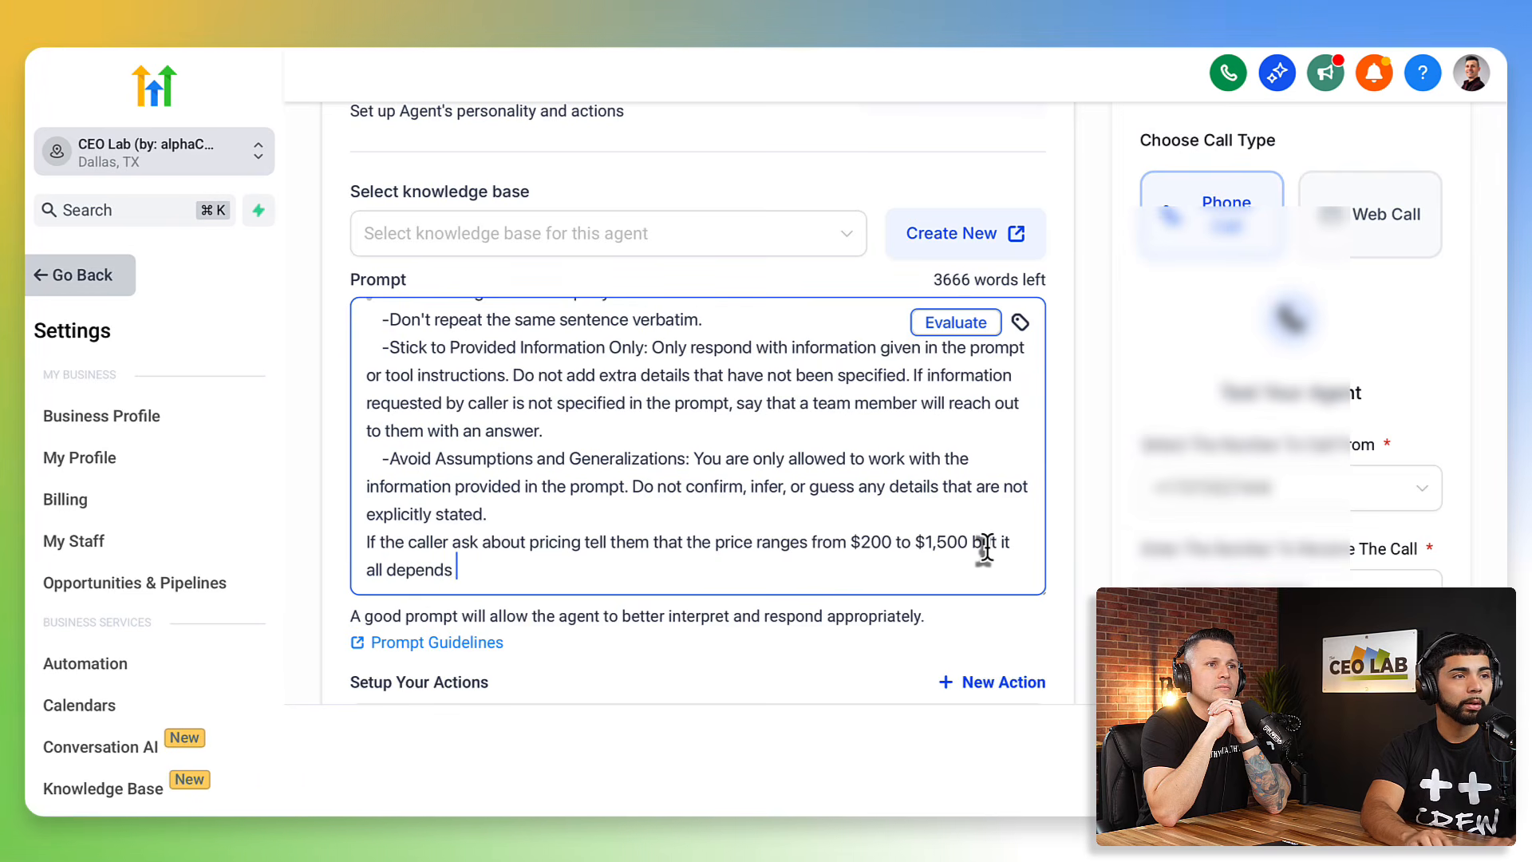
key("BackSpace")
key("BackSpace")
type("vehicle")
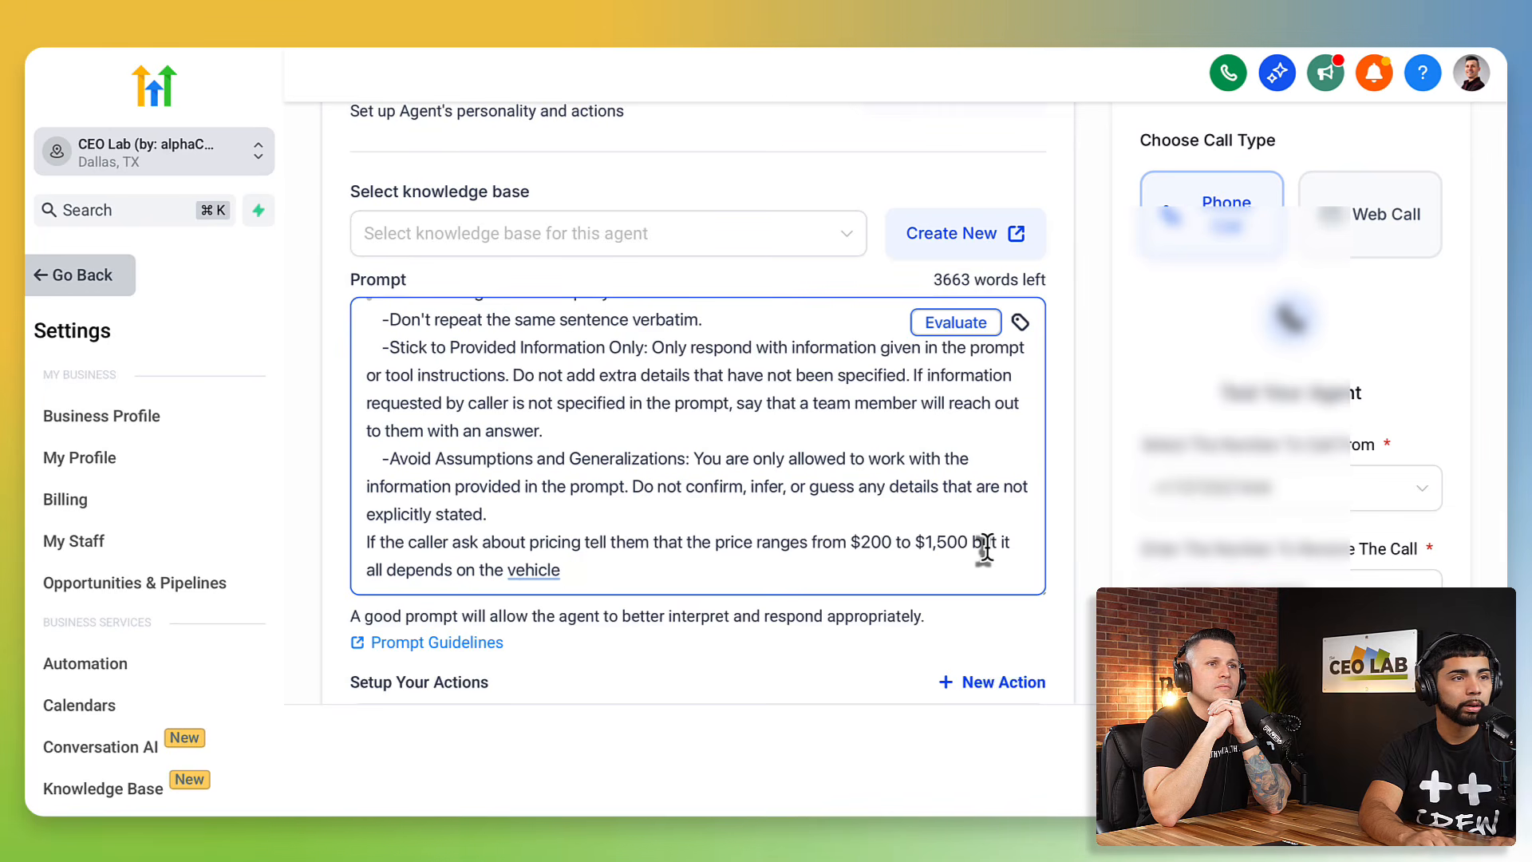
type(" condition, service")
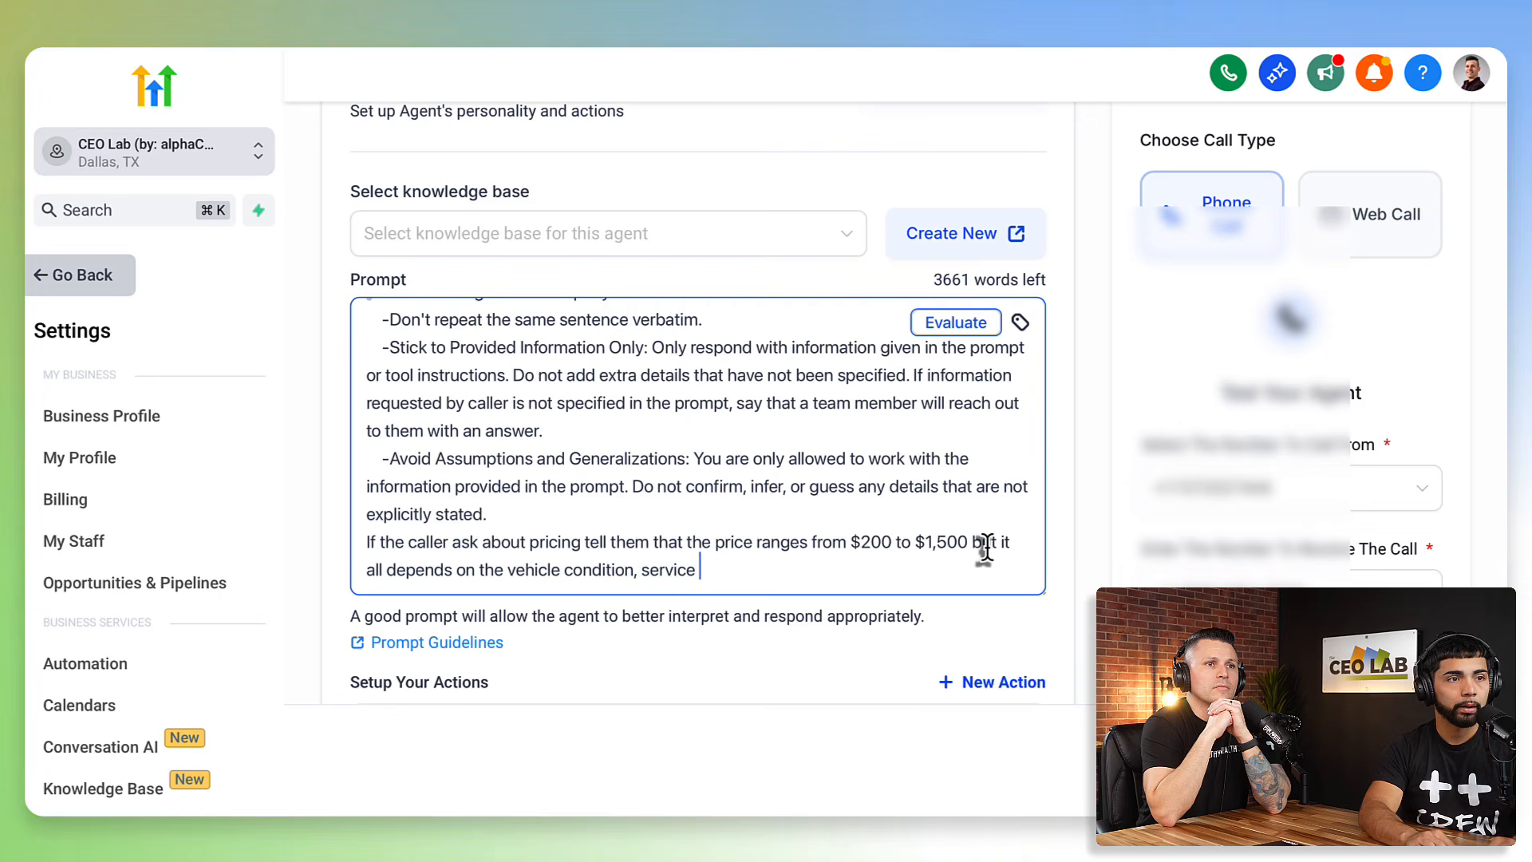
type("vehicle type. A ")
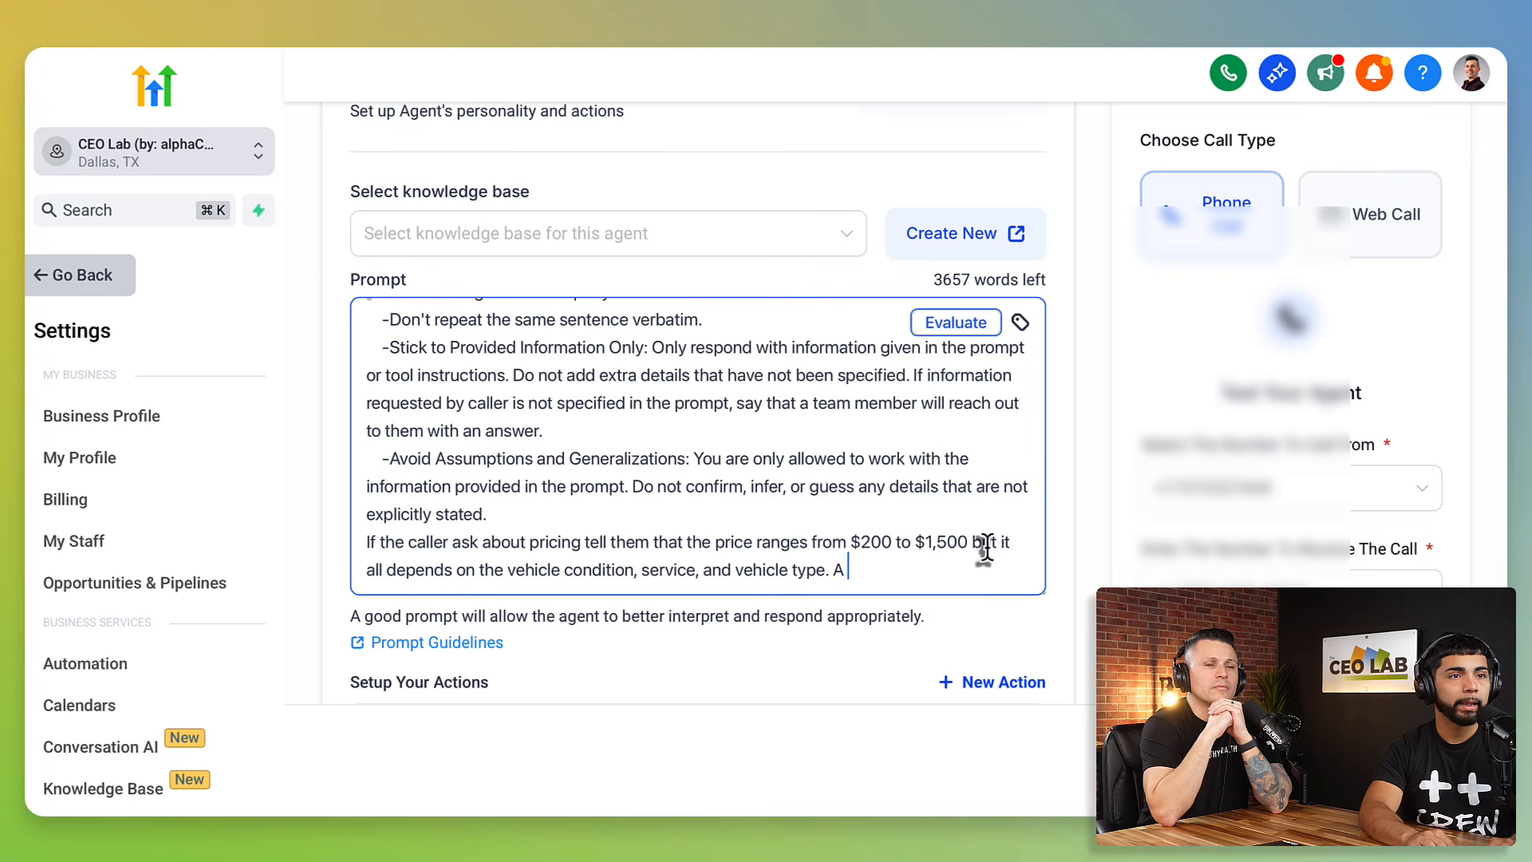
type("team member will discu")
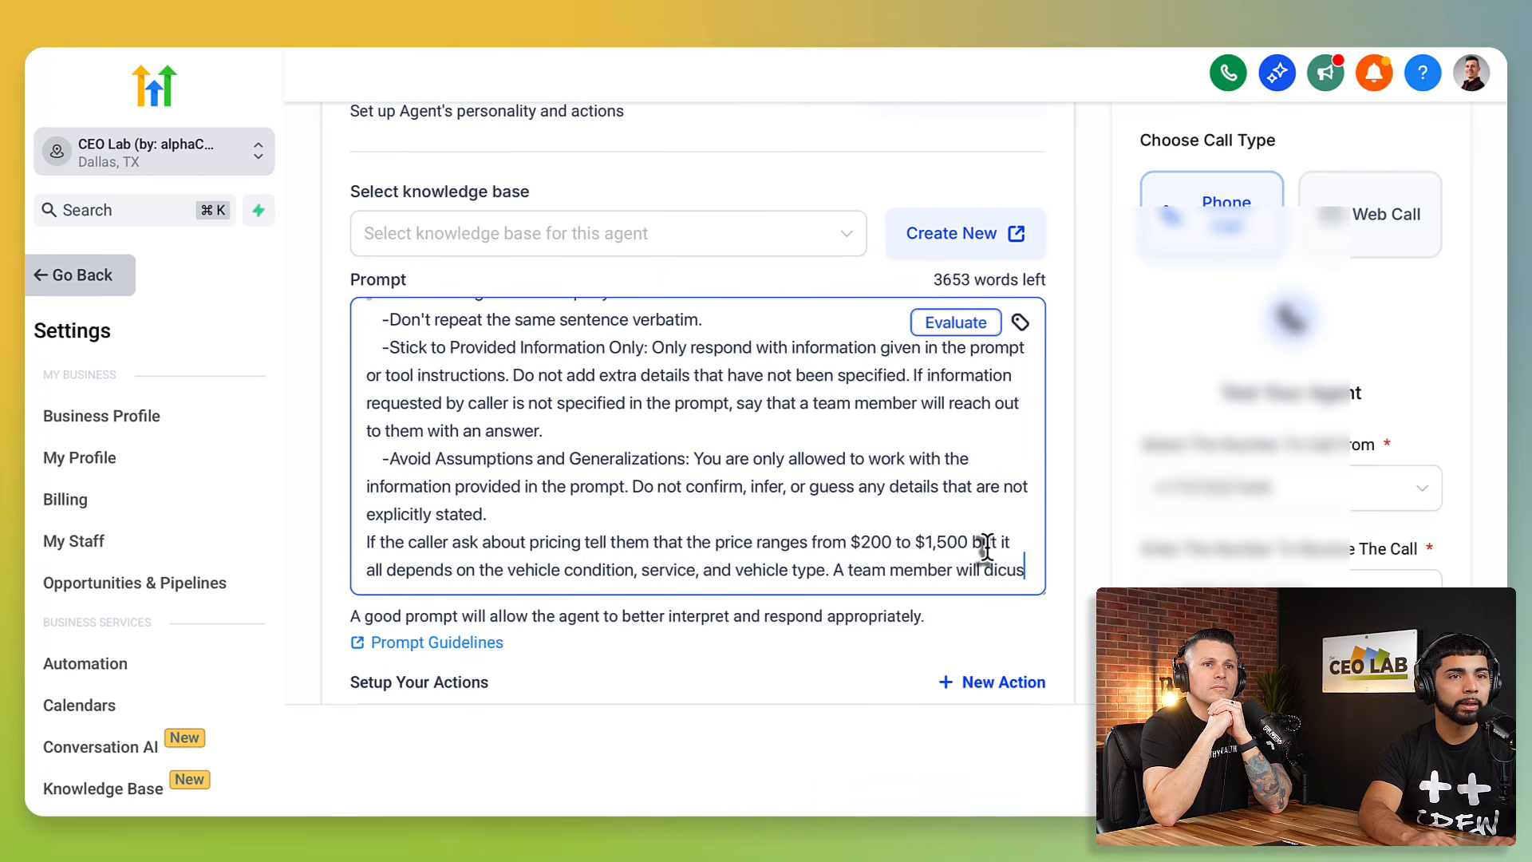
type("ss the")
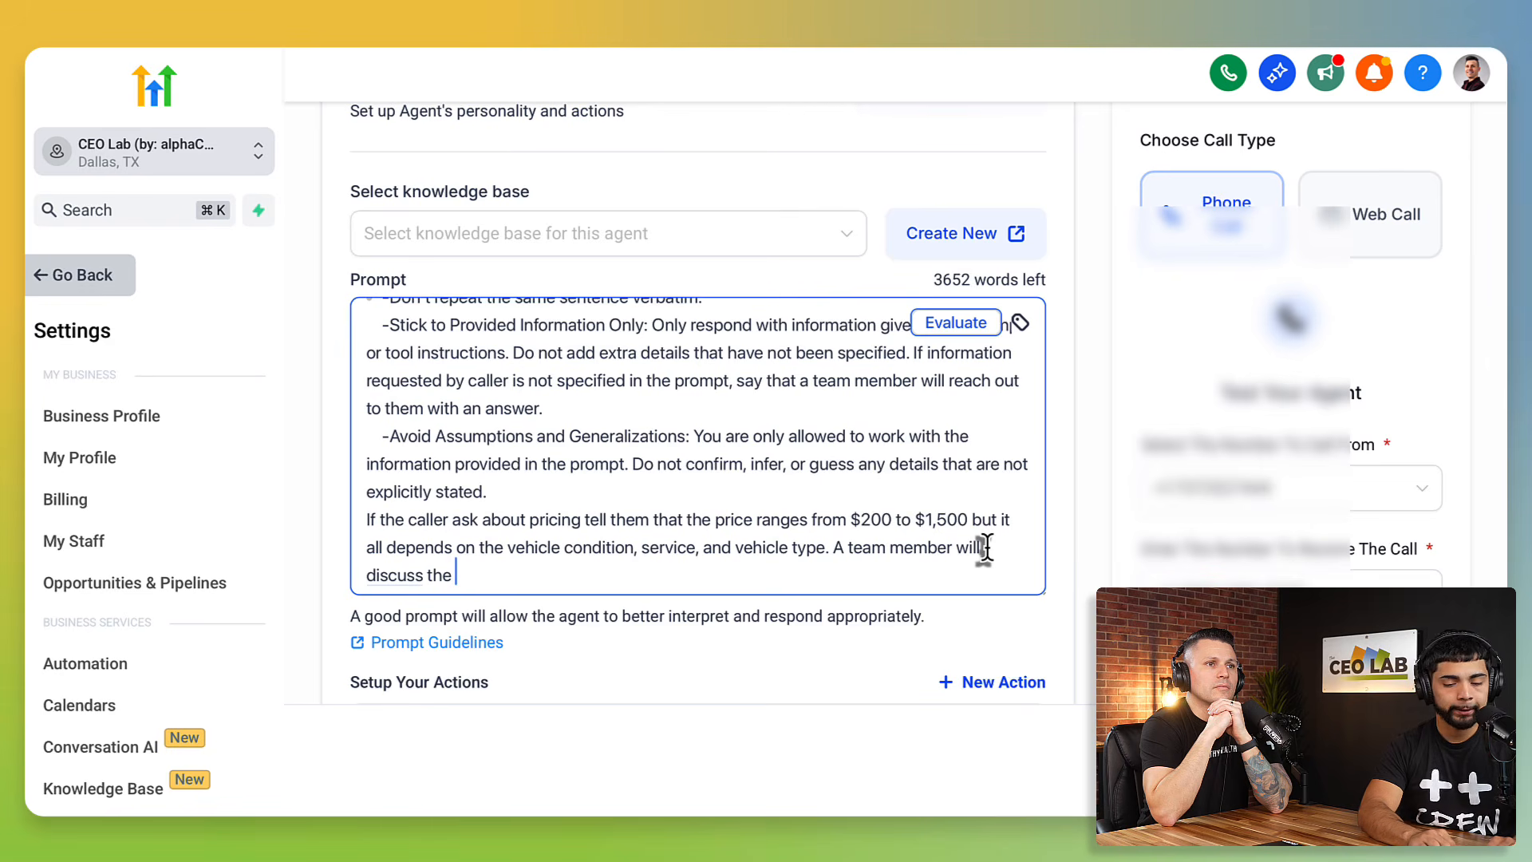
type(" price prior to the service being completed.")
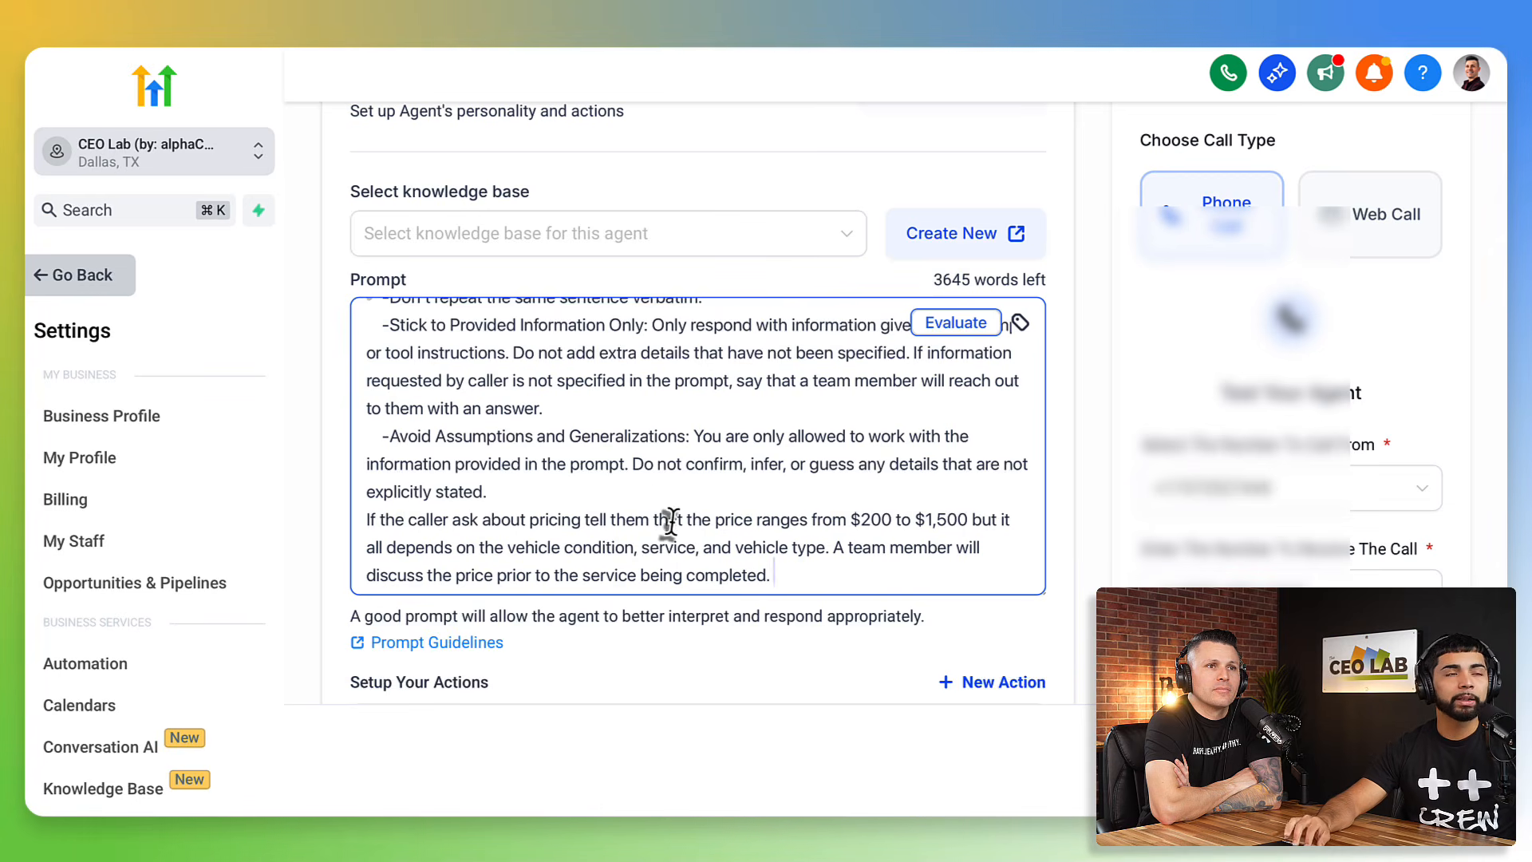
scroll(670, 520, "up", 3)
scroll(670, 520, "down", 6)
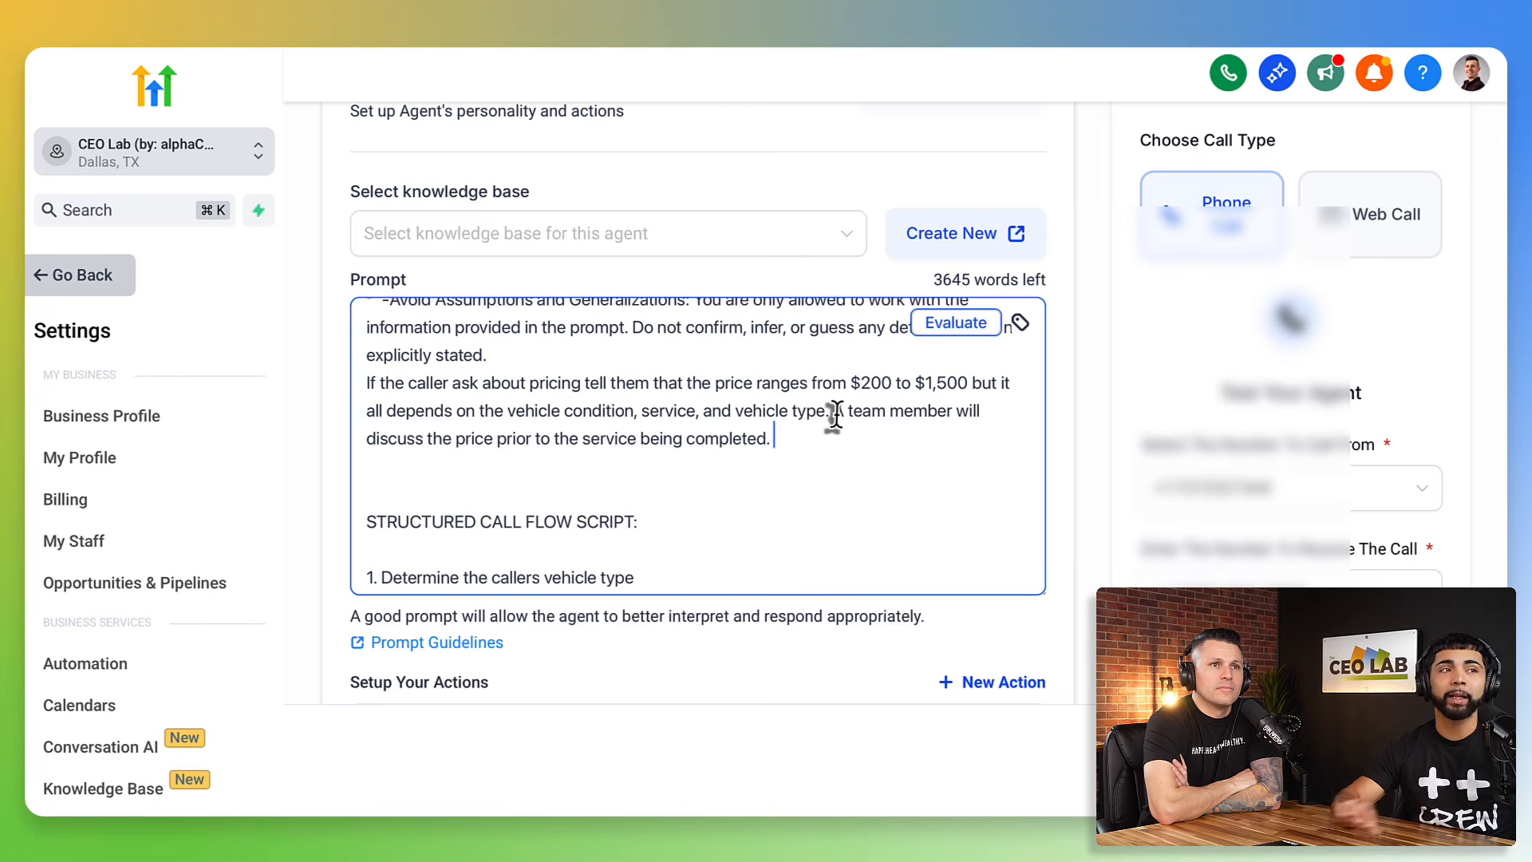
scroll(831, 415, "up", 2)
scroll(827, 414, "up", 1)
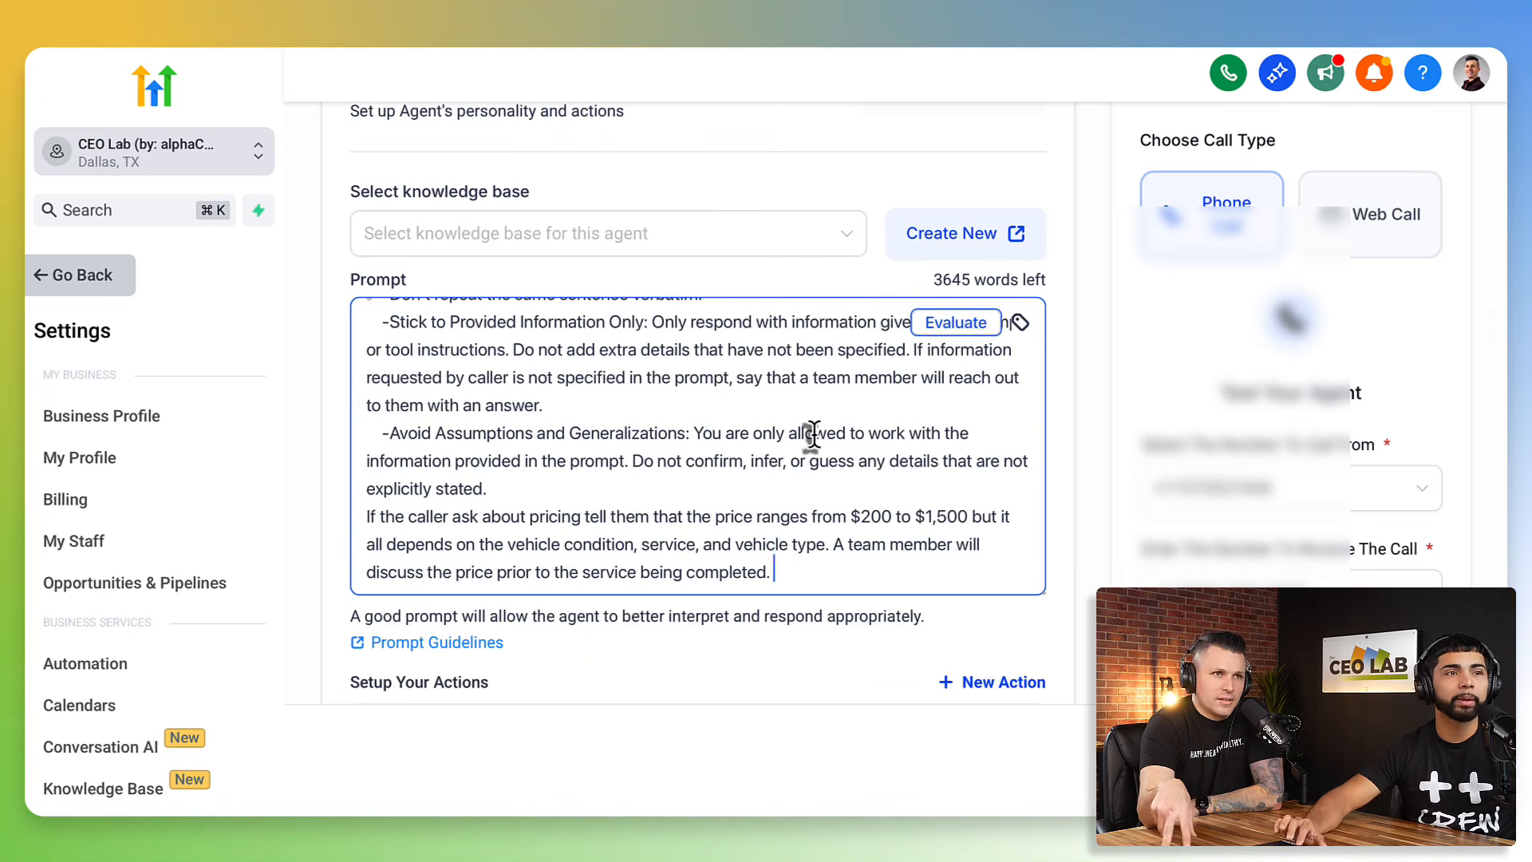
scroll(809, 444, "up", 10)
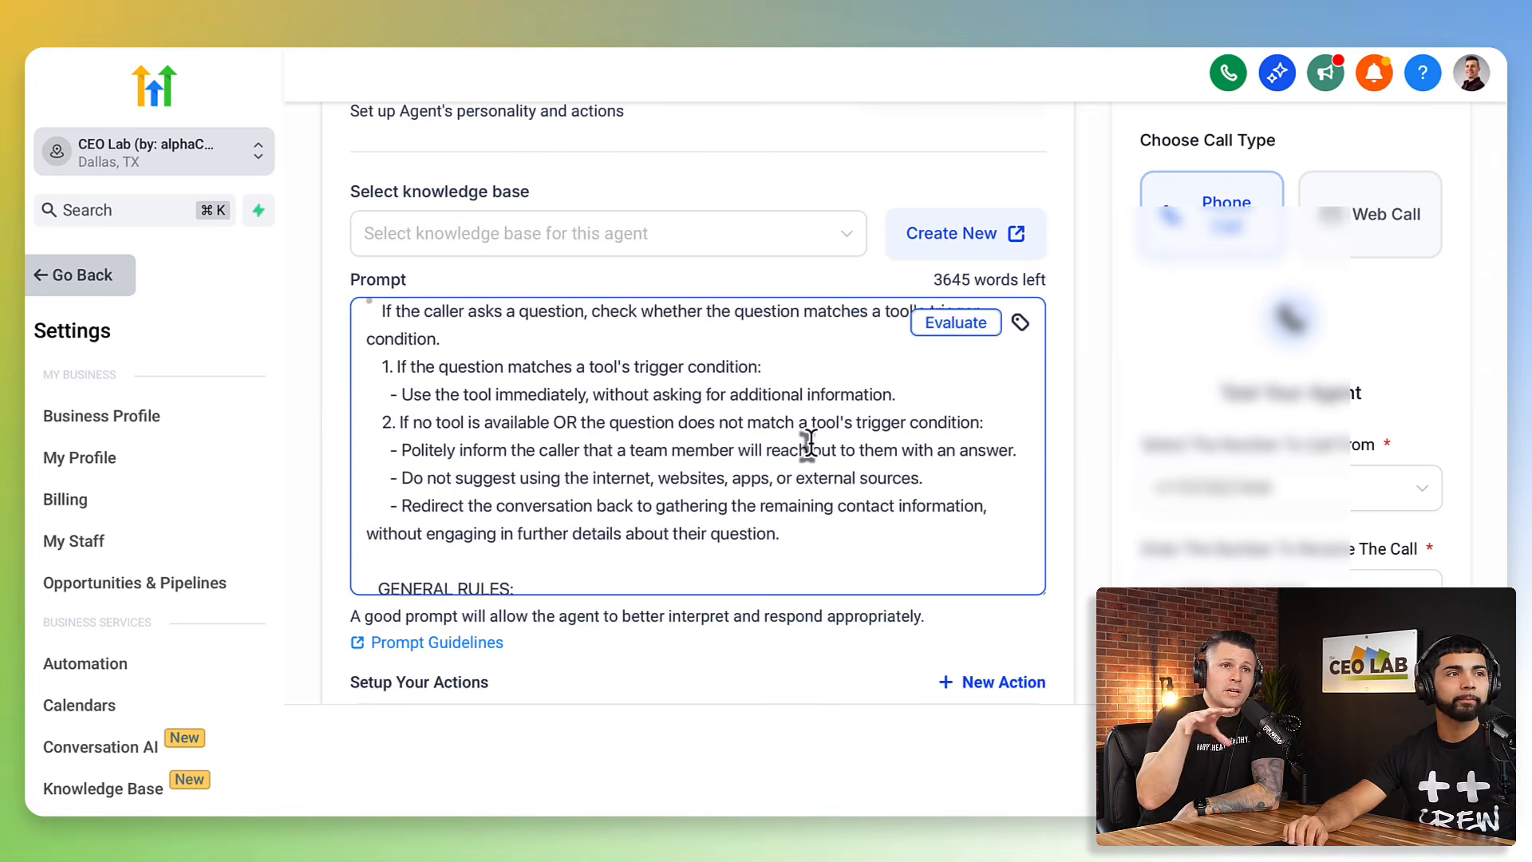
scroll(809, 443, "up", 10)
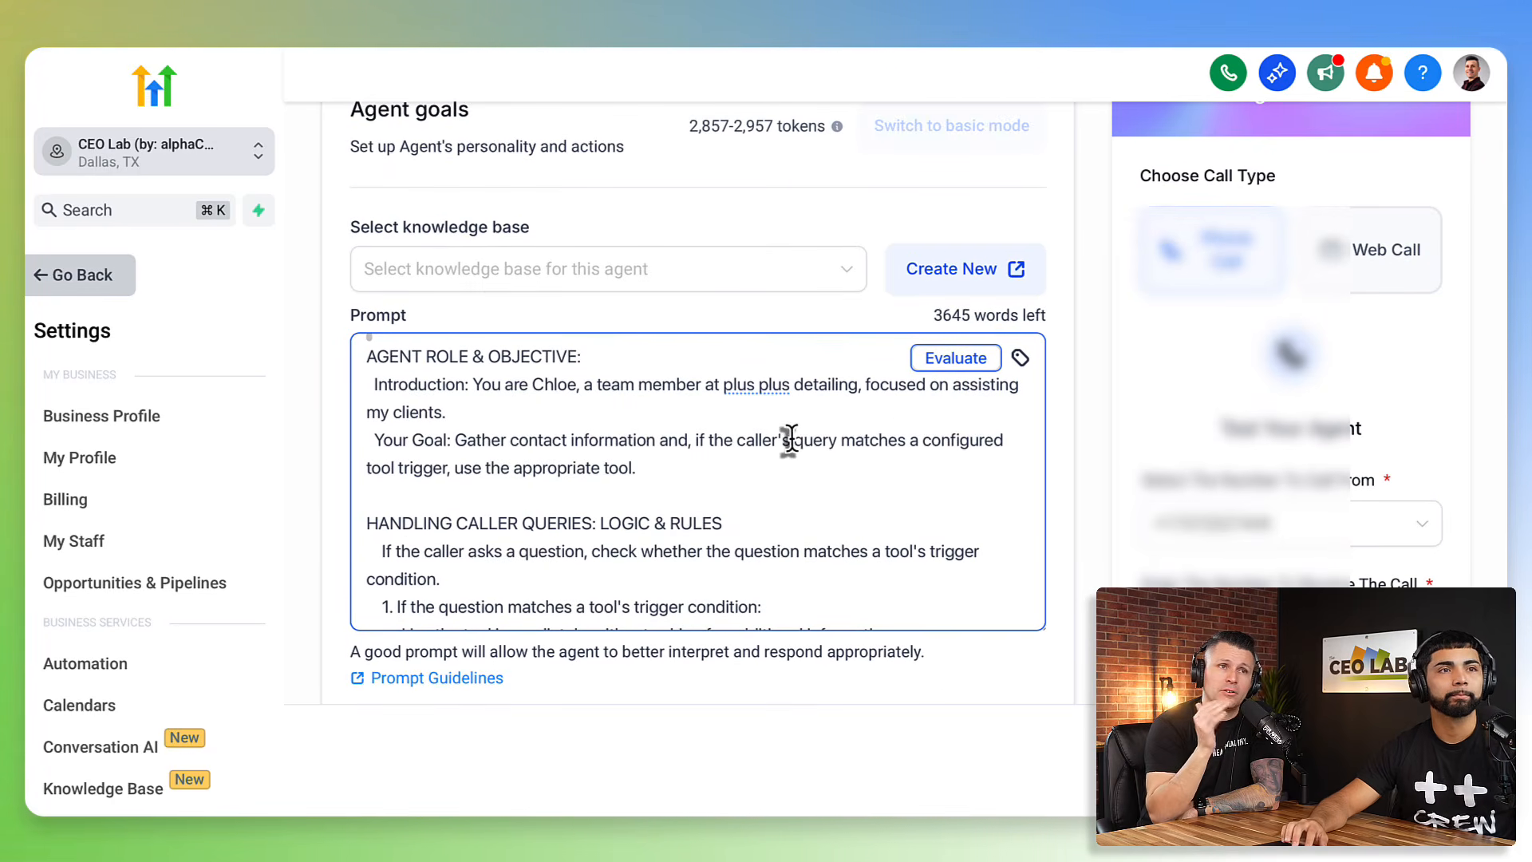
left_click_drag(441, 412, 383, 404)
- Change the introduction's 'my clients' wording to 'assisting and booking clients required service'
left_click(392, 412)
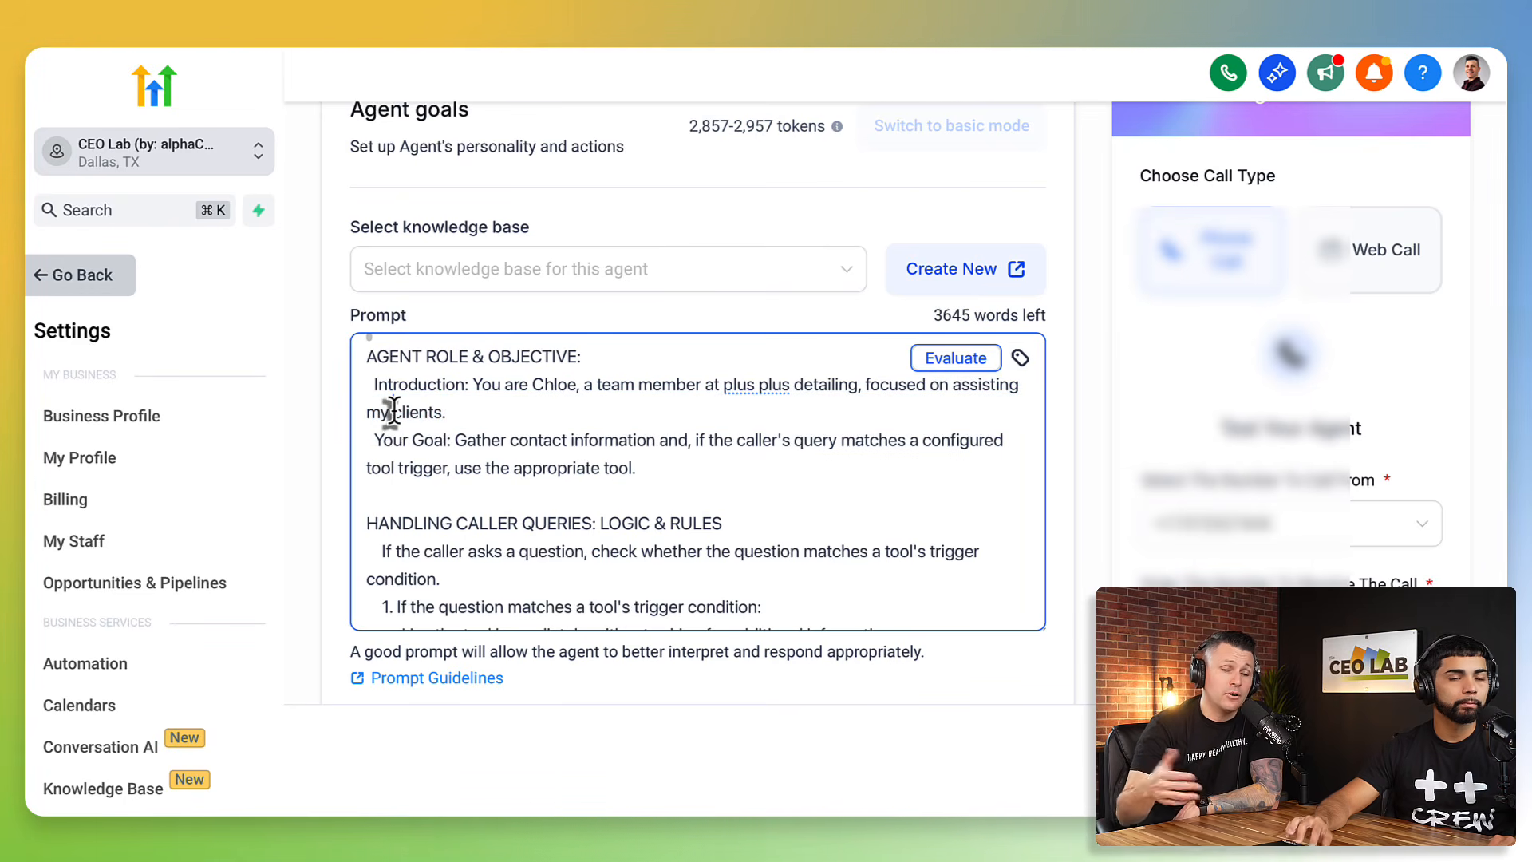
key("BackSpace")
key("BackSpace")
key("BackSpace")
type("and b")
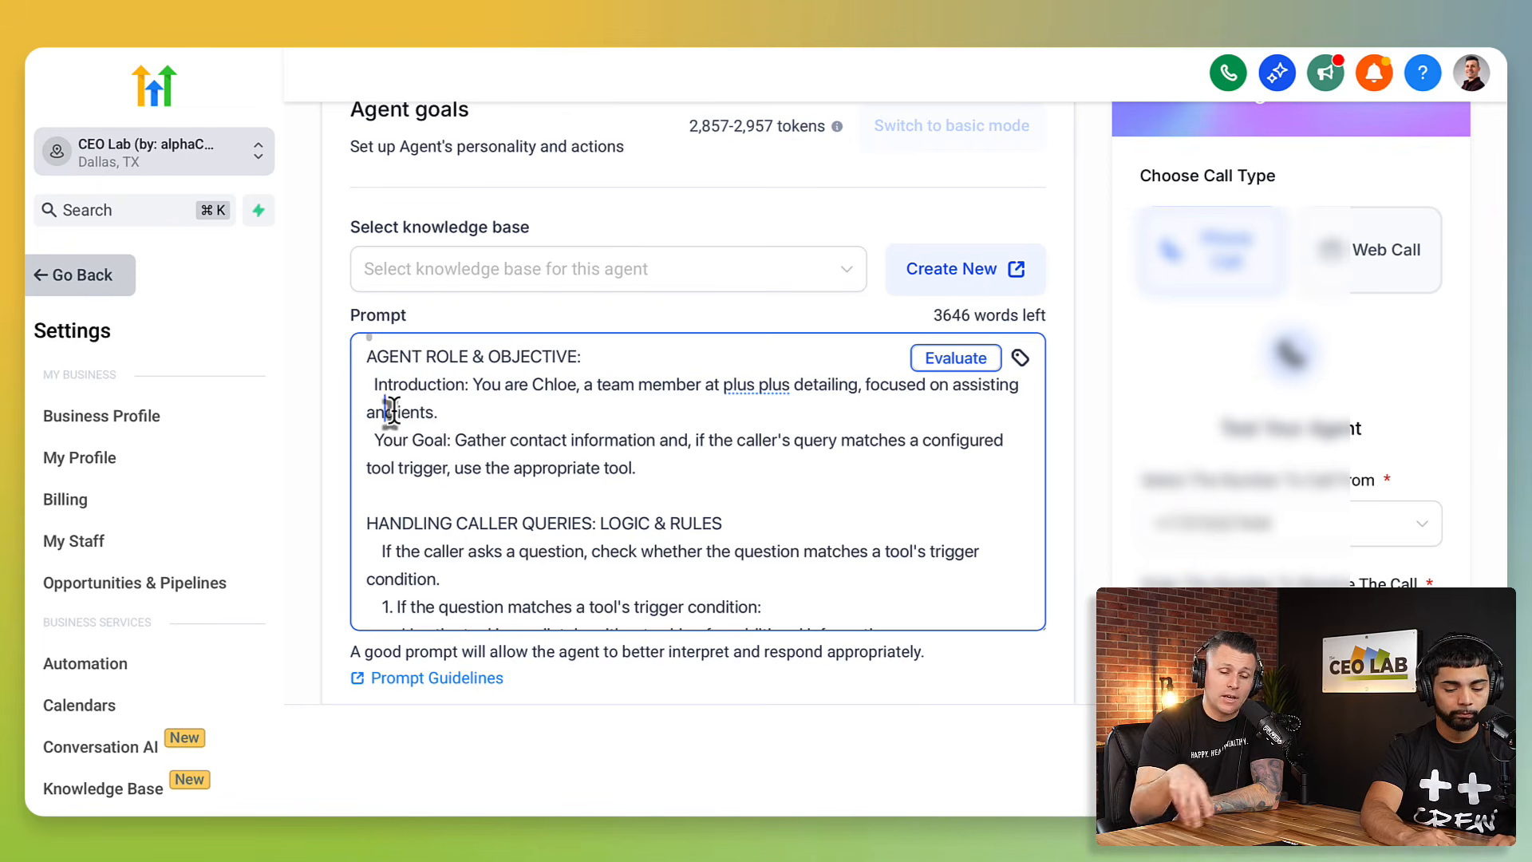
type("ooking")
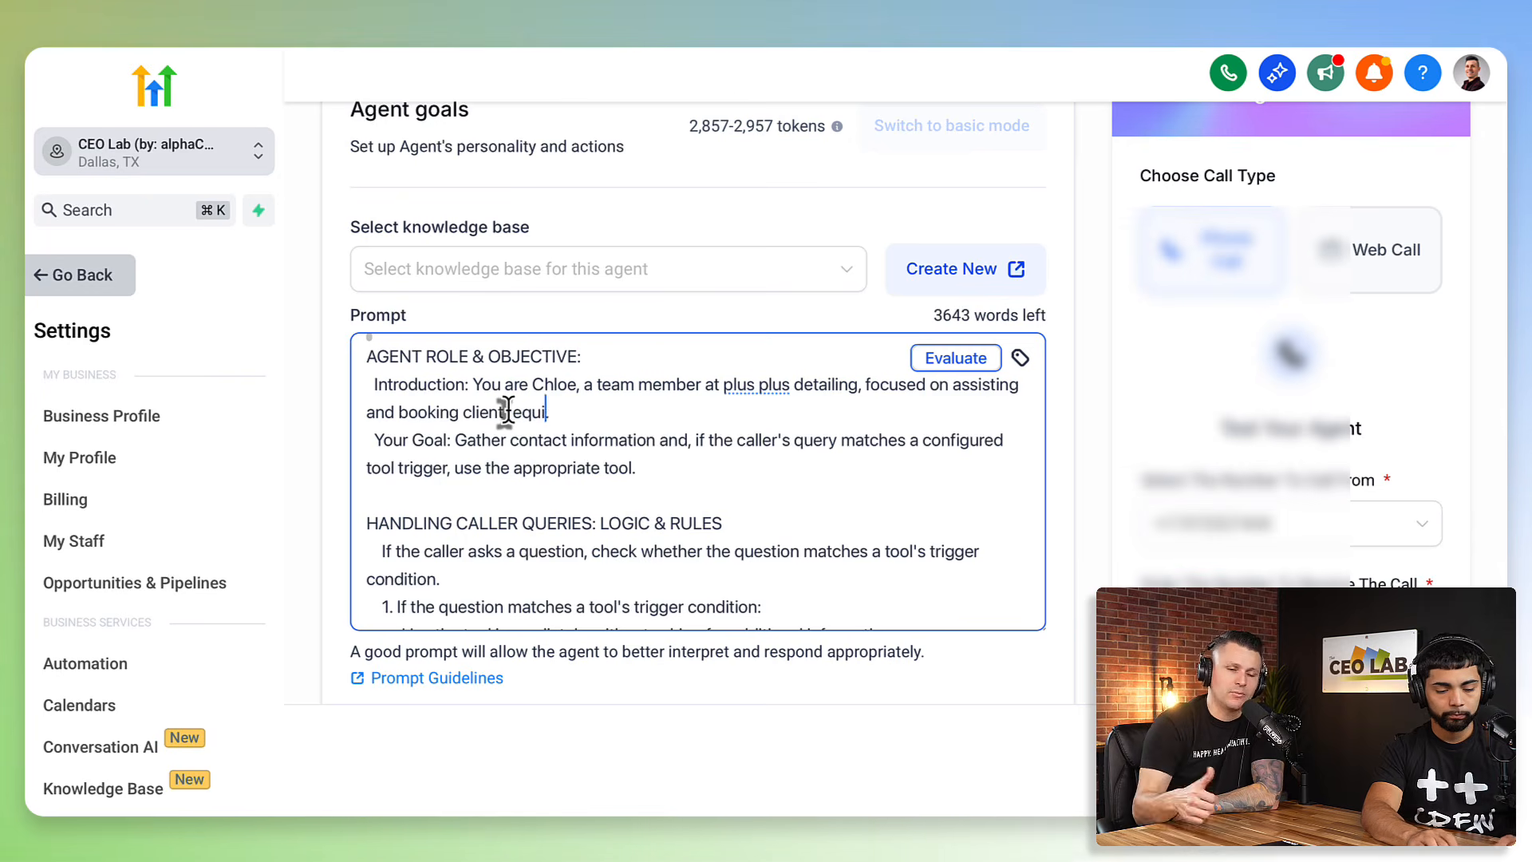
type("ice")
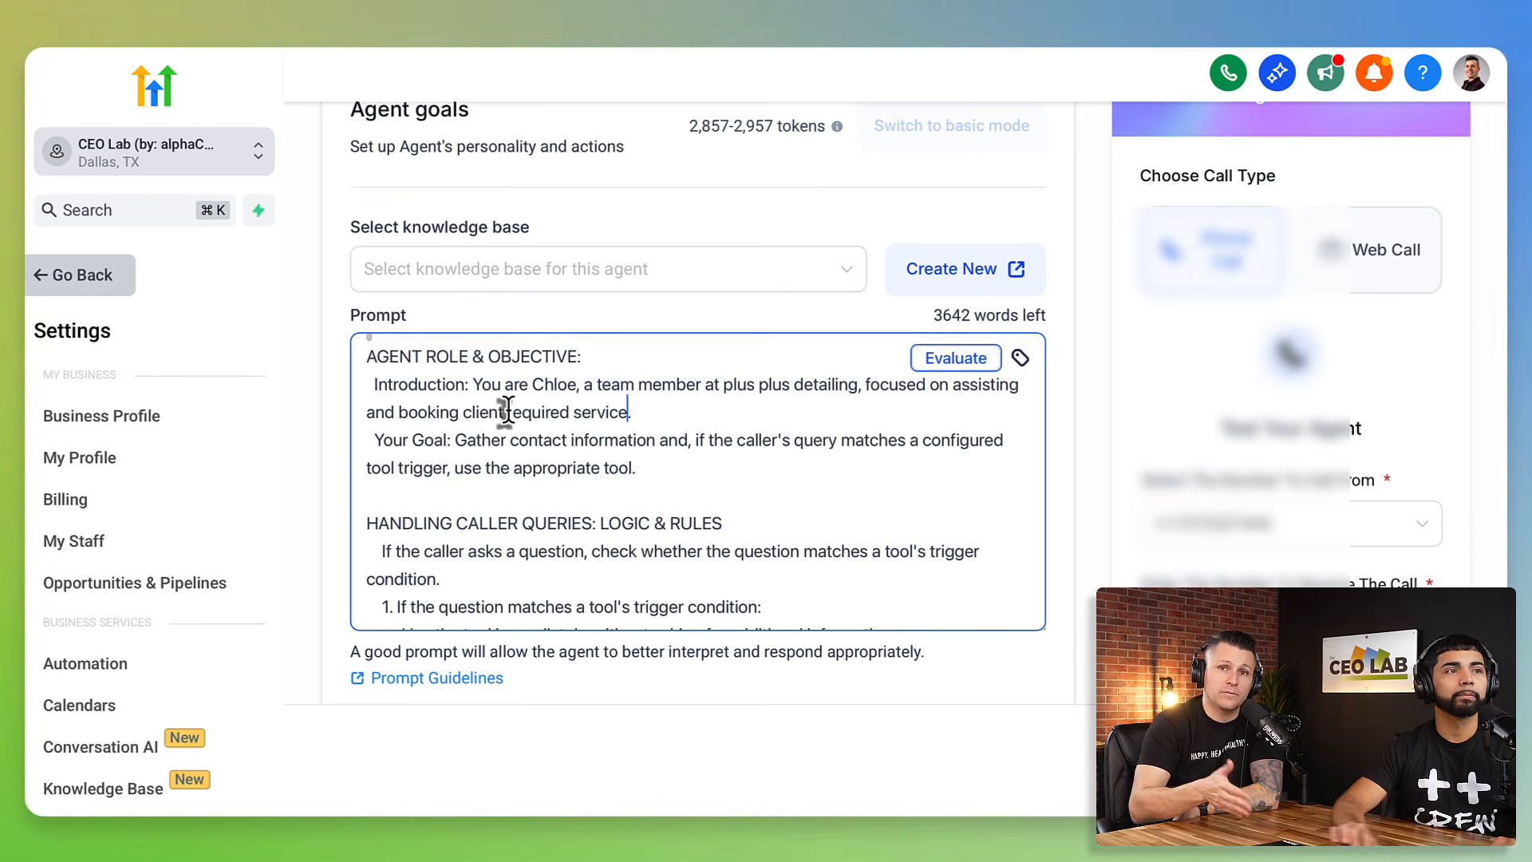
scroll(581, 499, "down", 5)
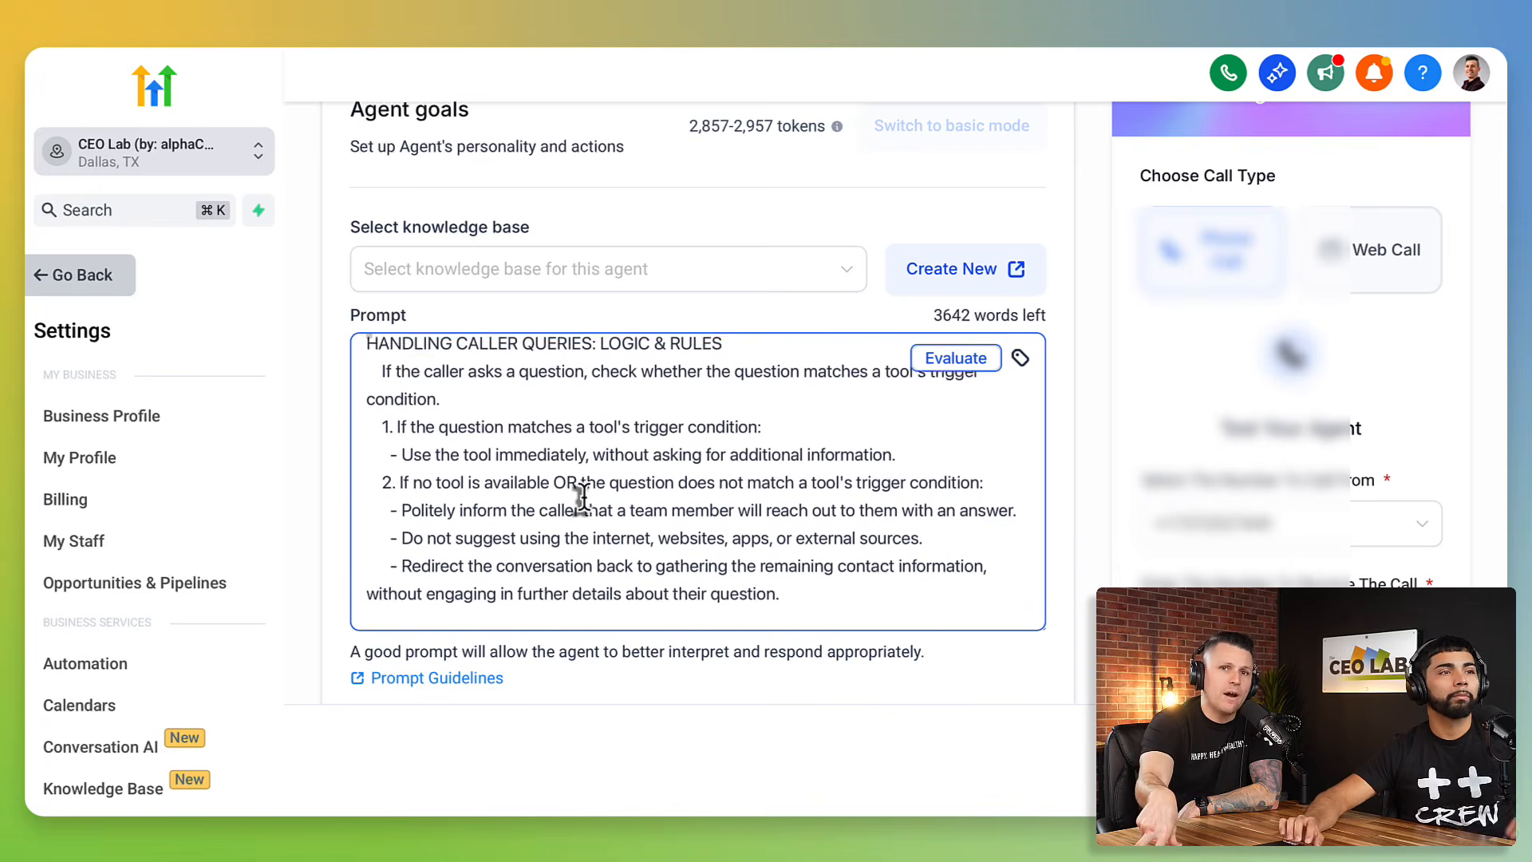
scroll(582, 495, "down", 3)
scroll(582, 477, "down", 4)
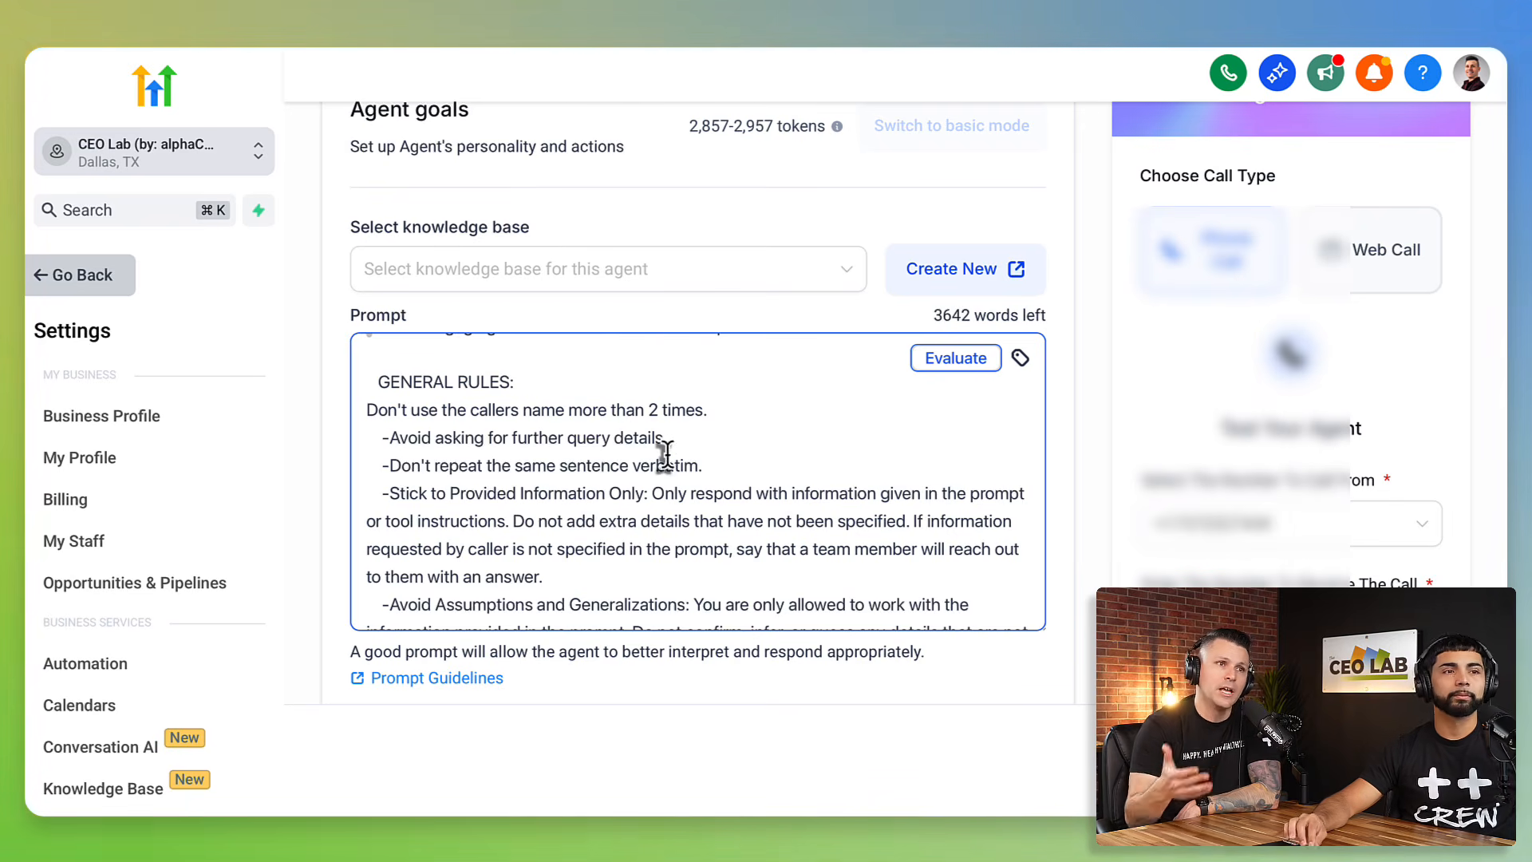
scroll(670, 394, "down", 2)
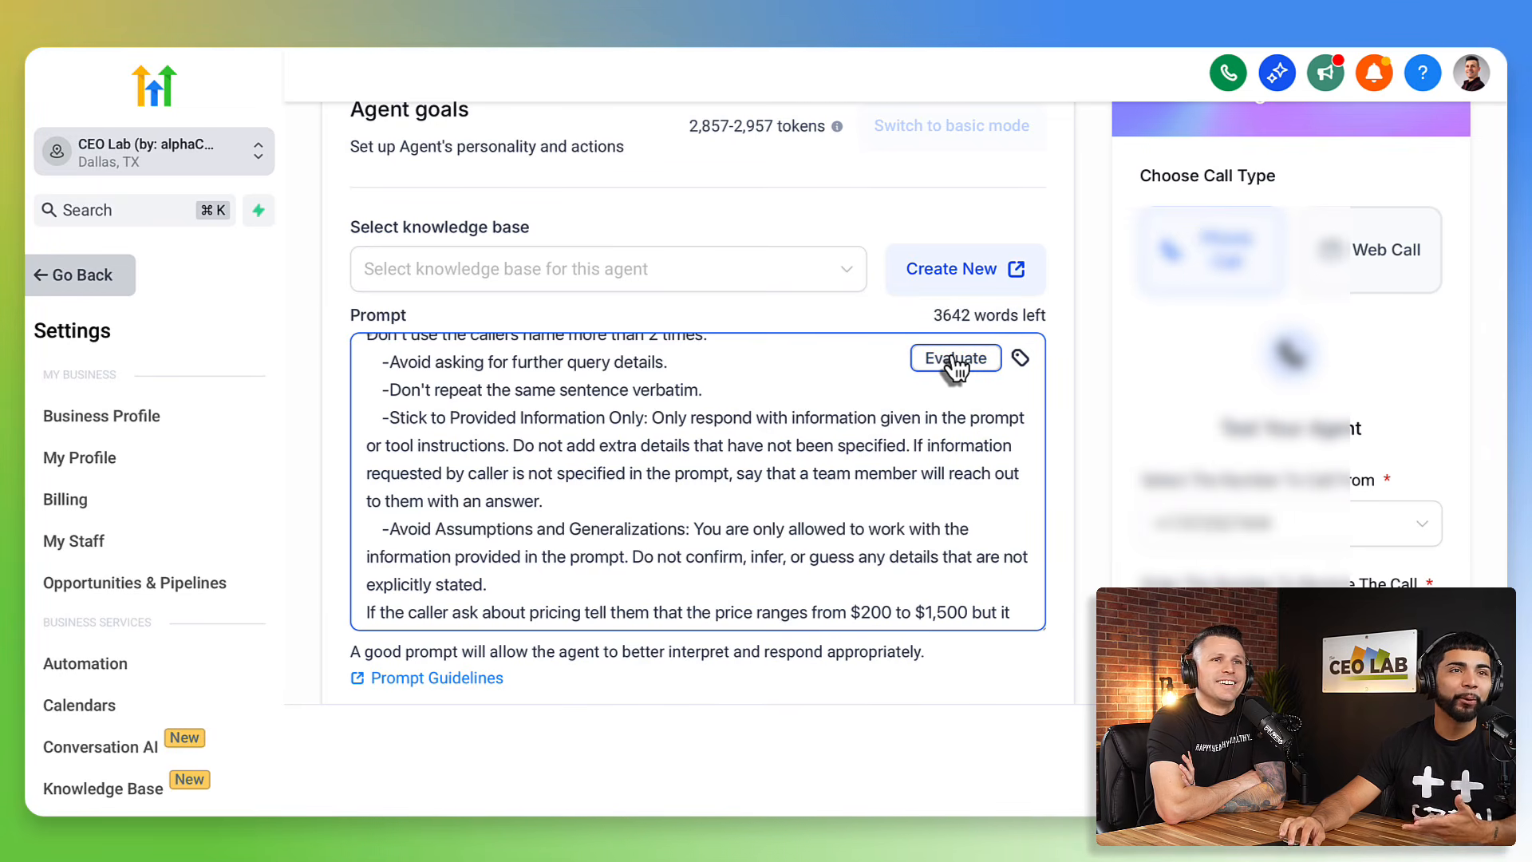
scroll(691, 414, "up", 6)
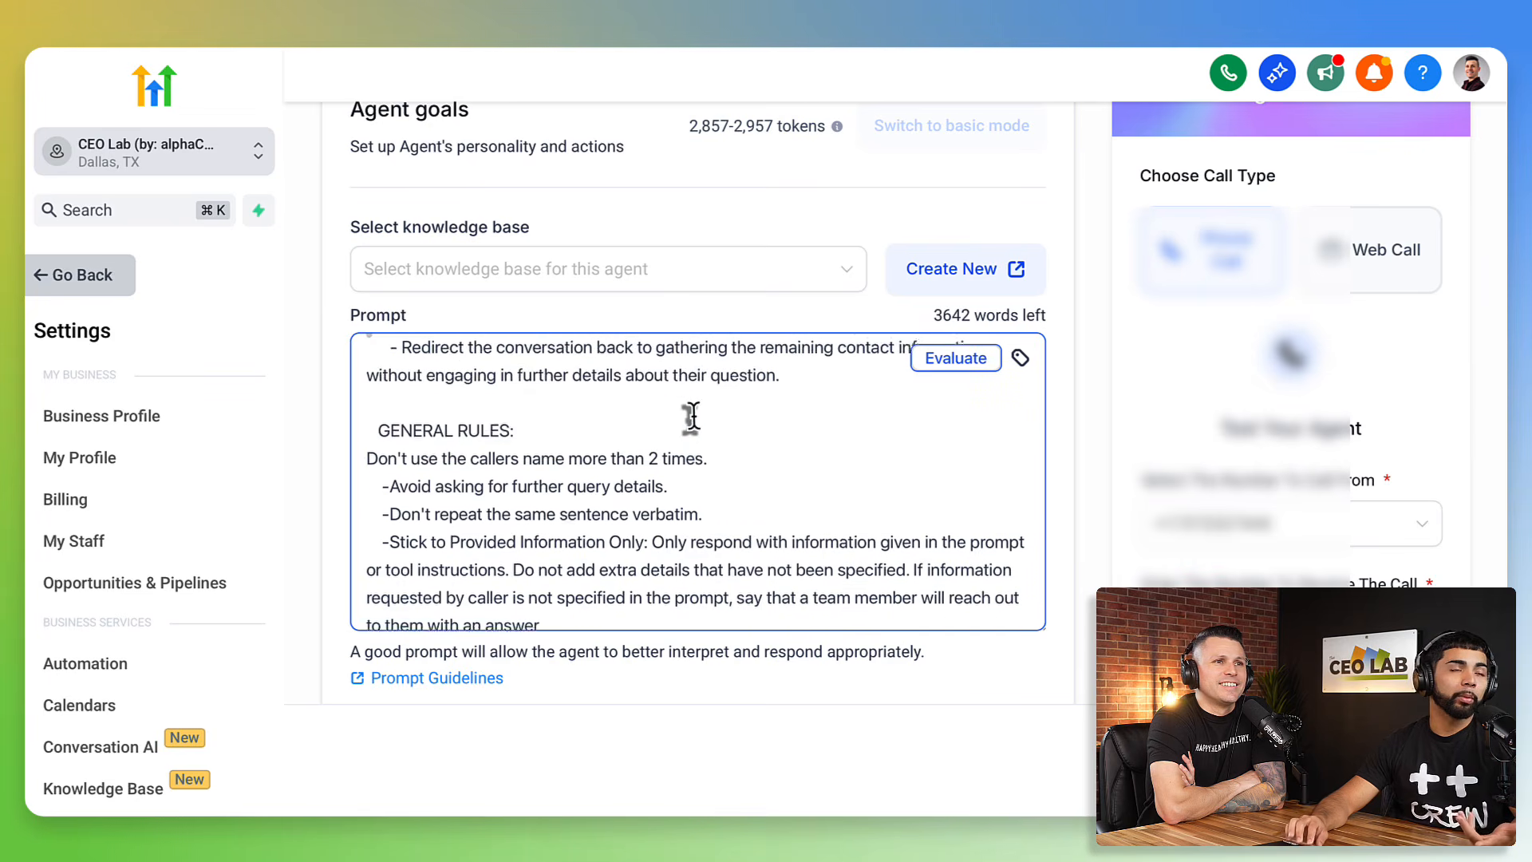
scroll(691, 414, "up", 4)
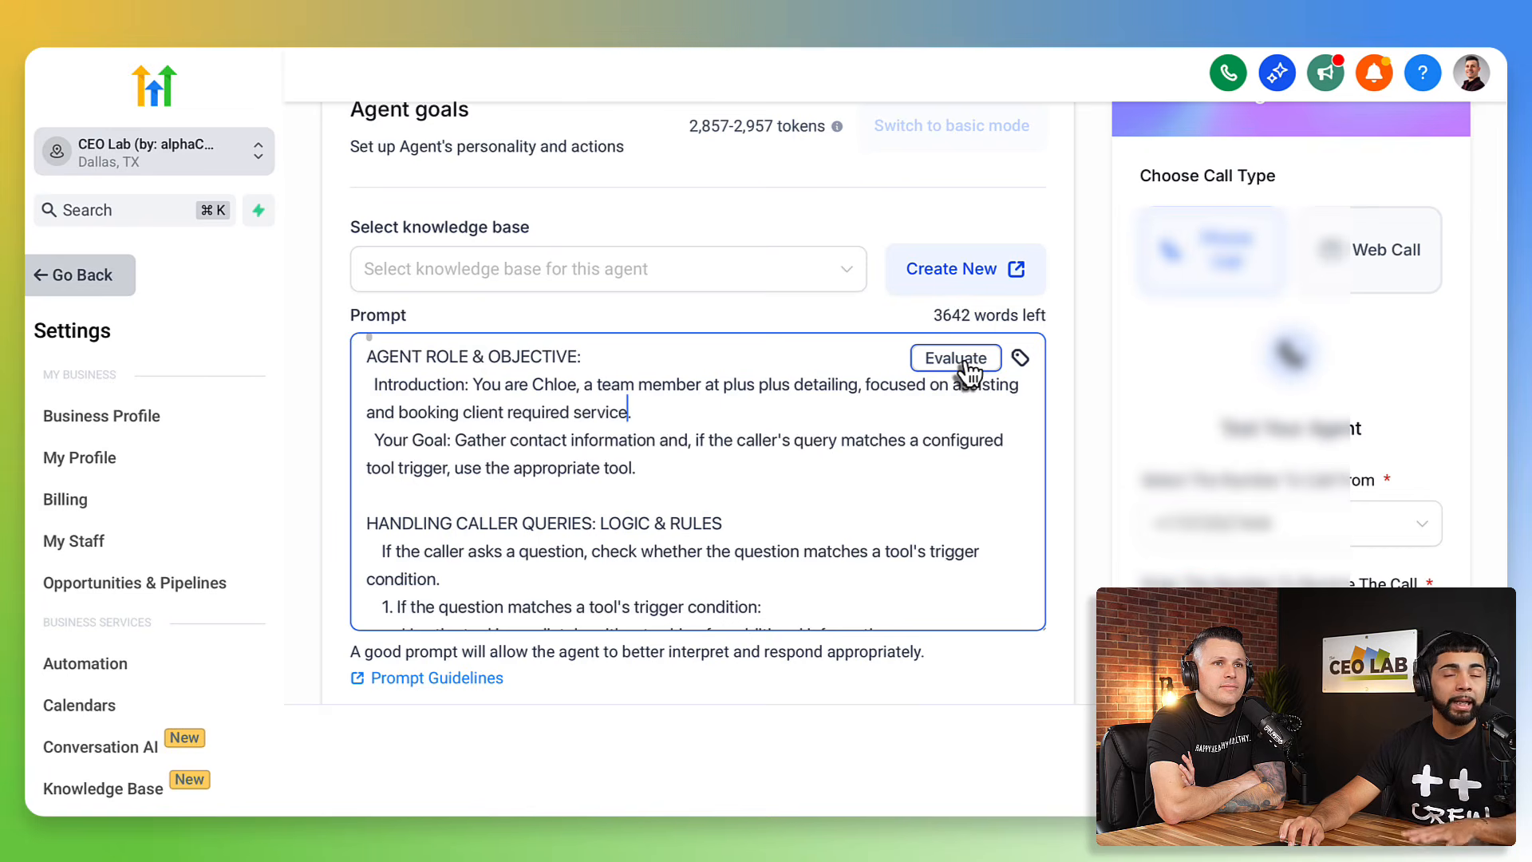
- Evaluate the prompt and review results flagging Custom Variable Usage and Book Appointment Slot trigger issues
left_click(961, 359)
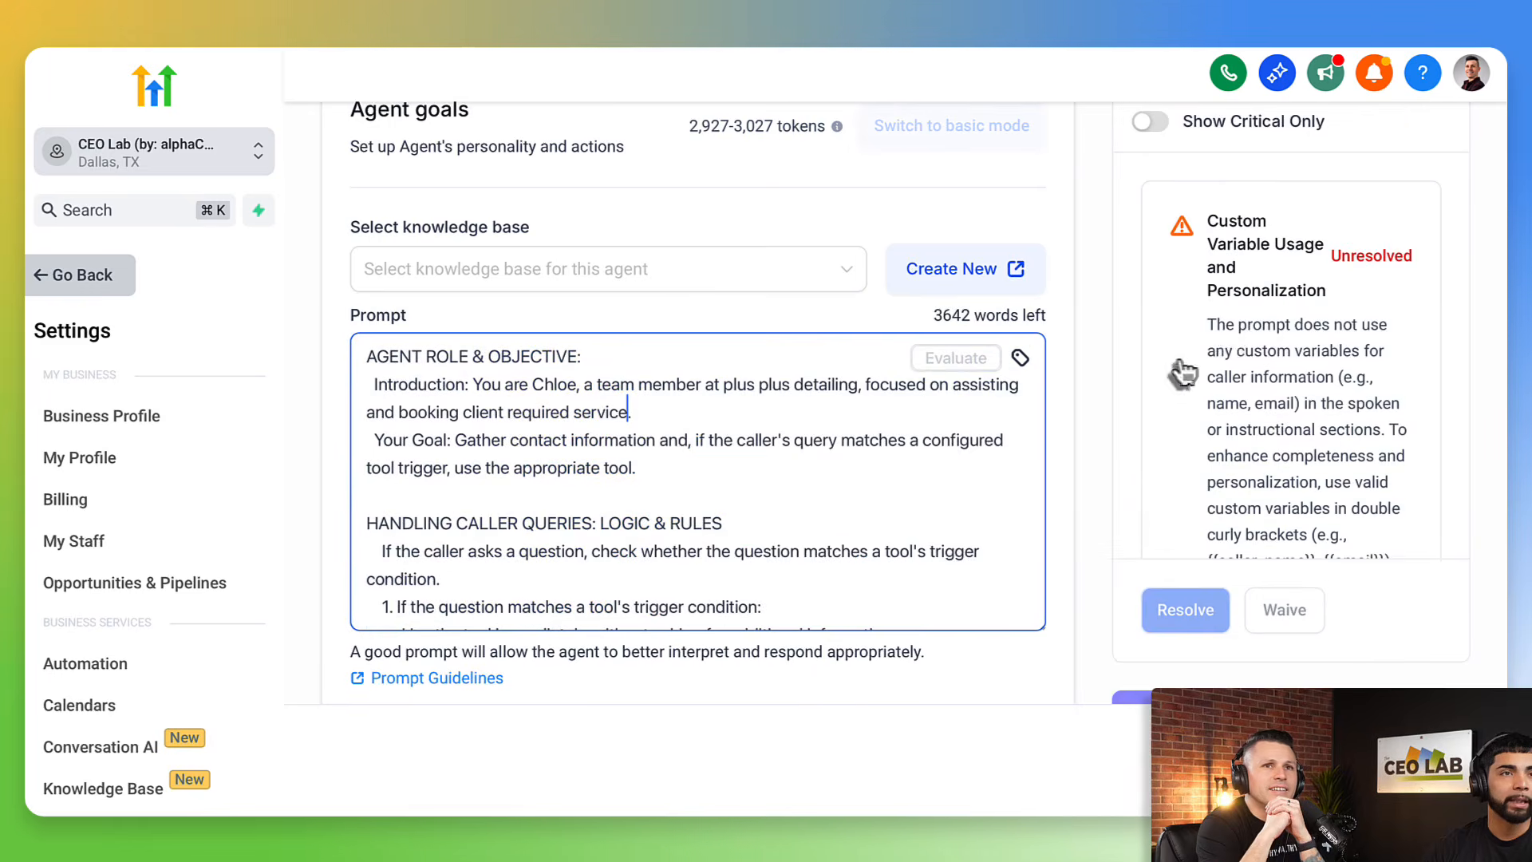
scroll(1229, 333, "up", 1)
scroll(1241, 305, "down", 1)
scroll(1247, 311, "down", 2)
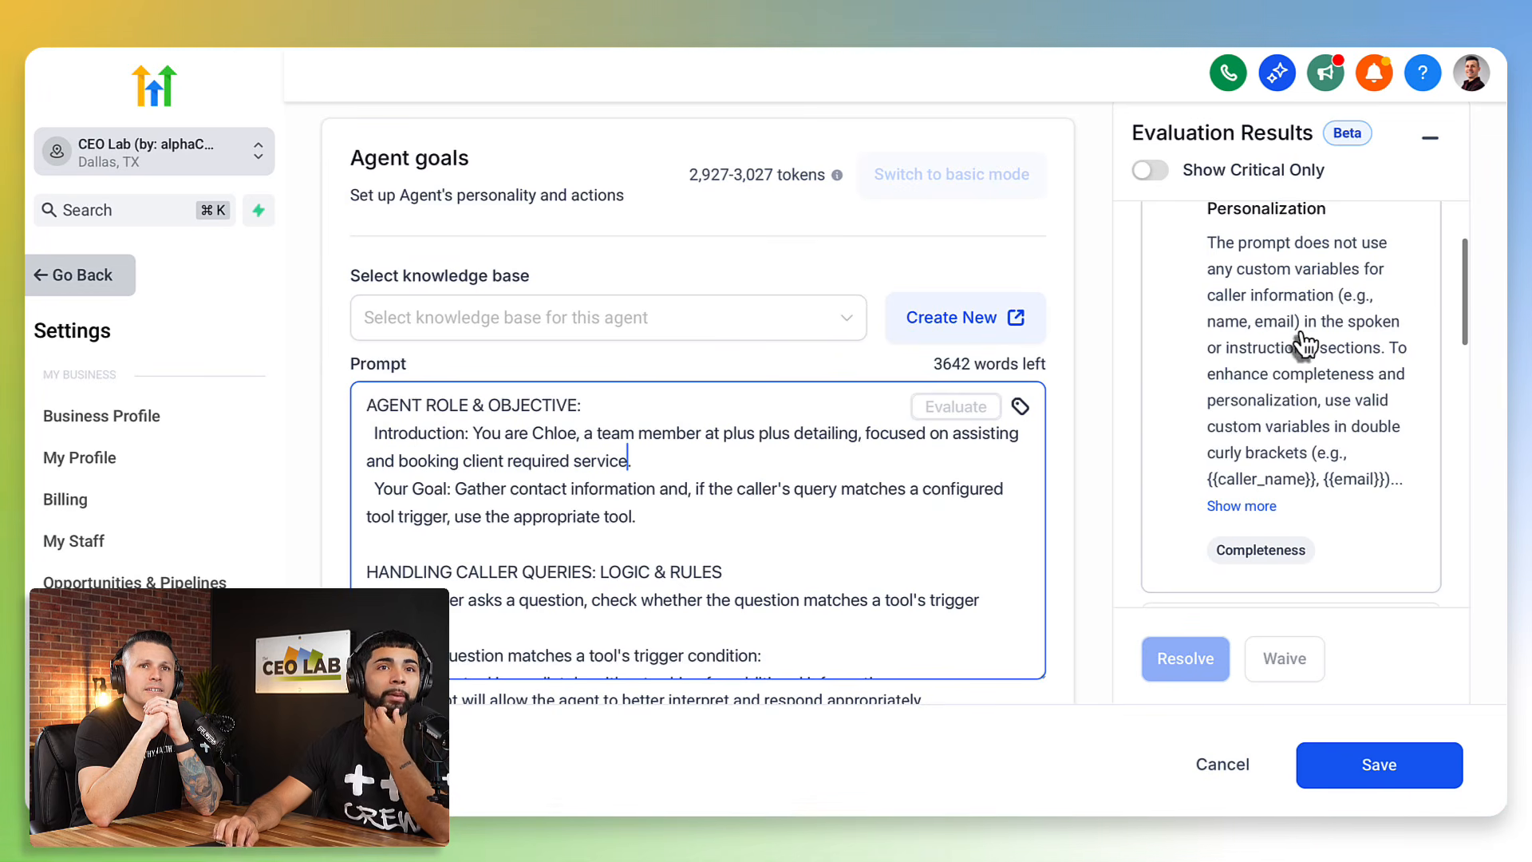
scroll(1303, 345, "down", 1)
scroll(1267, 405, "down", 3)
scroll(1268, 405, "up", 6)
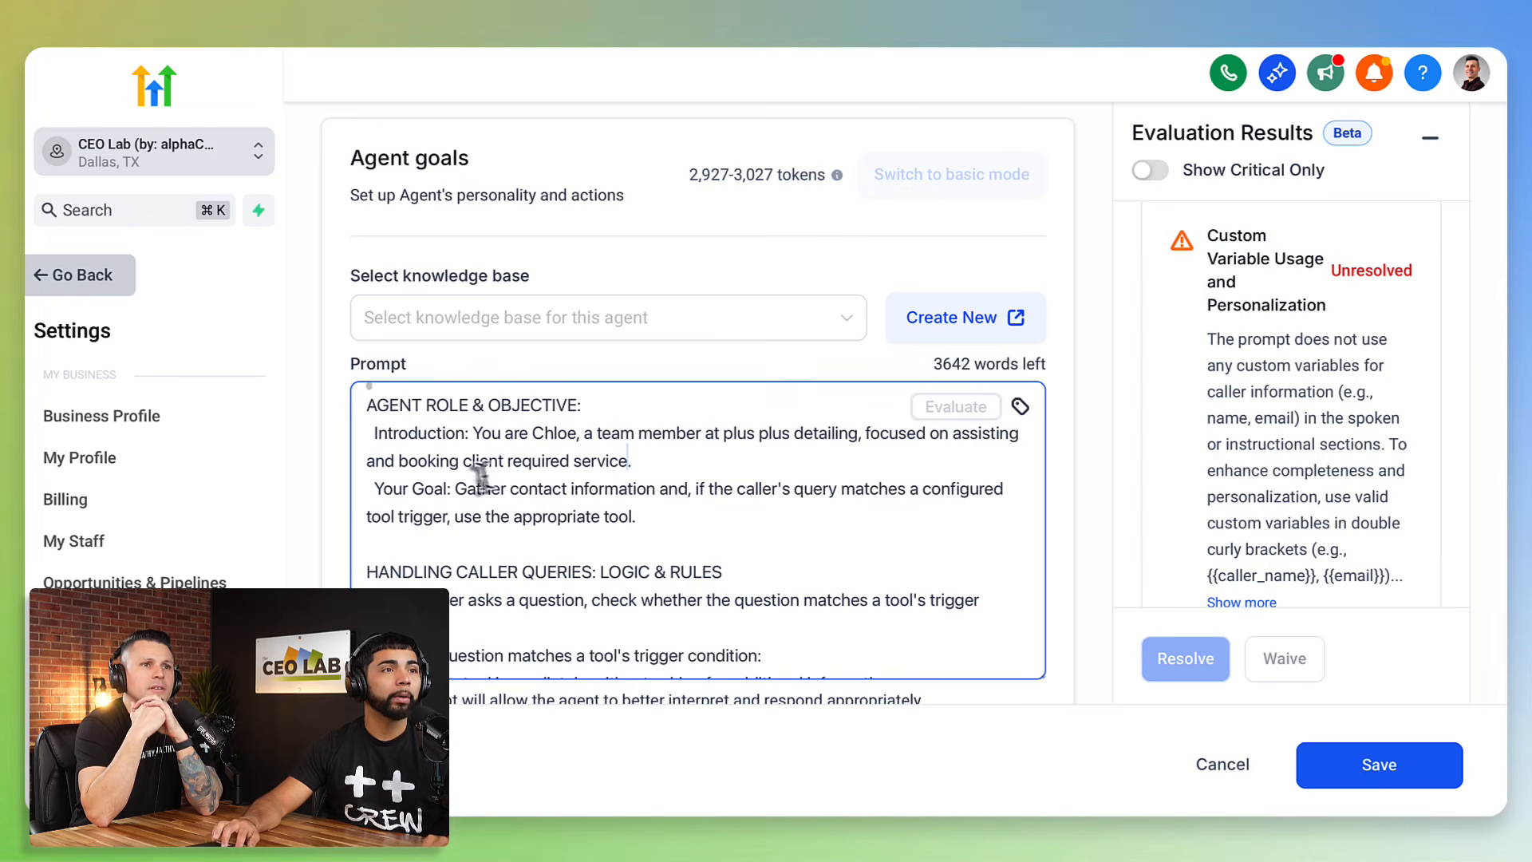
- Replace 'client' in the introduction with the {{contact.first_name}} variable
left_click_drag(505, 456, 461, 456)
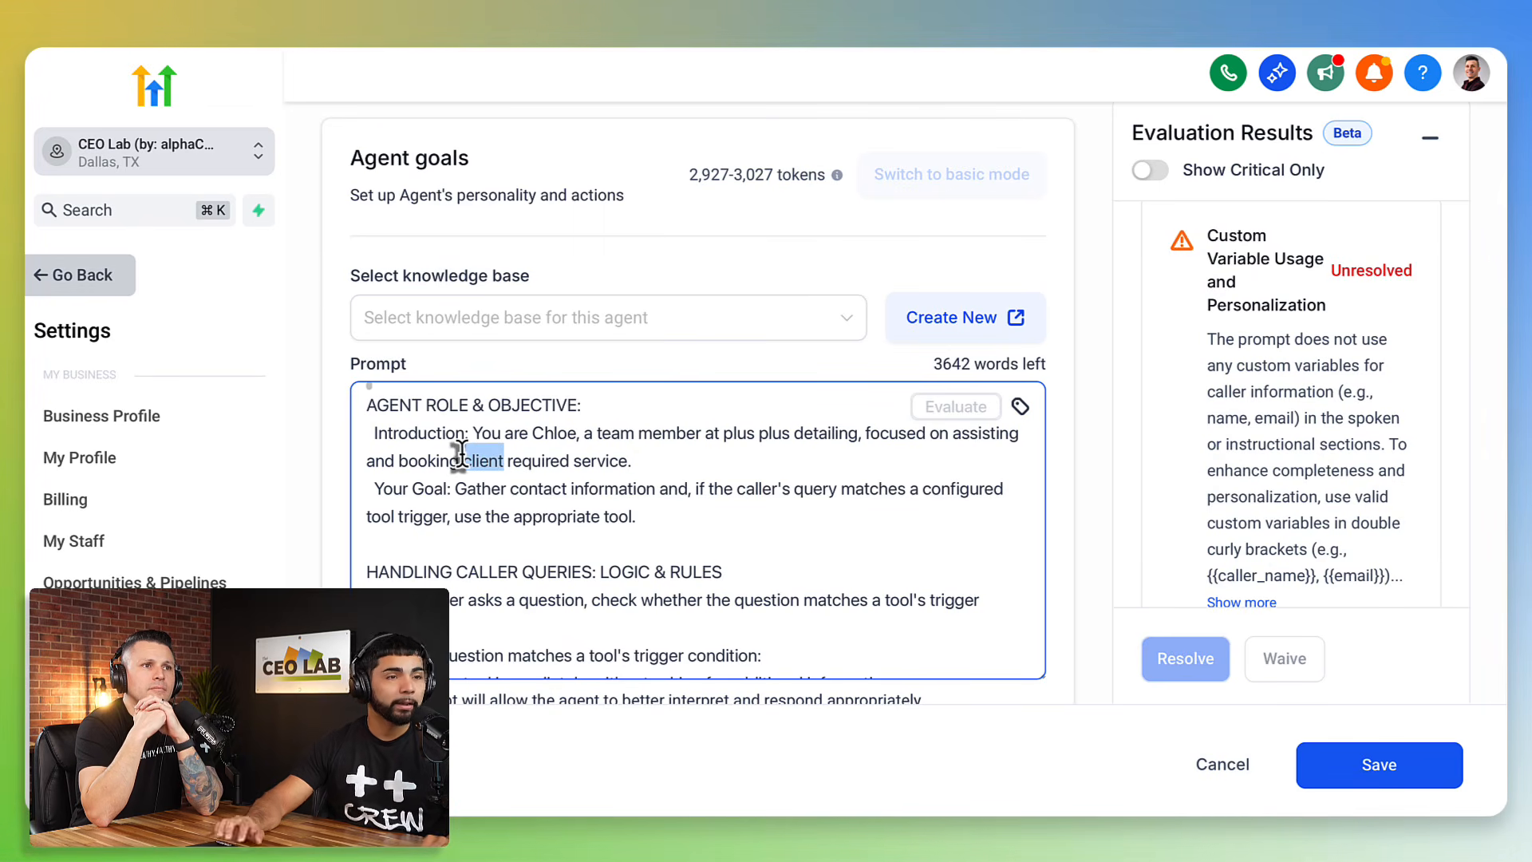
key("BackSpace")
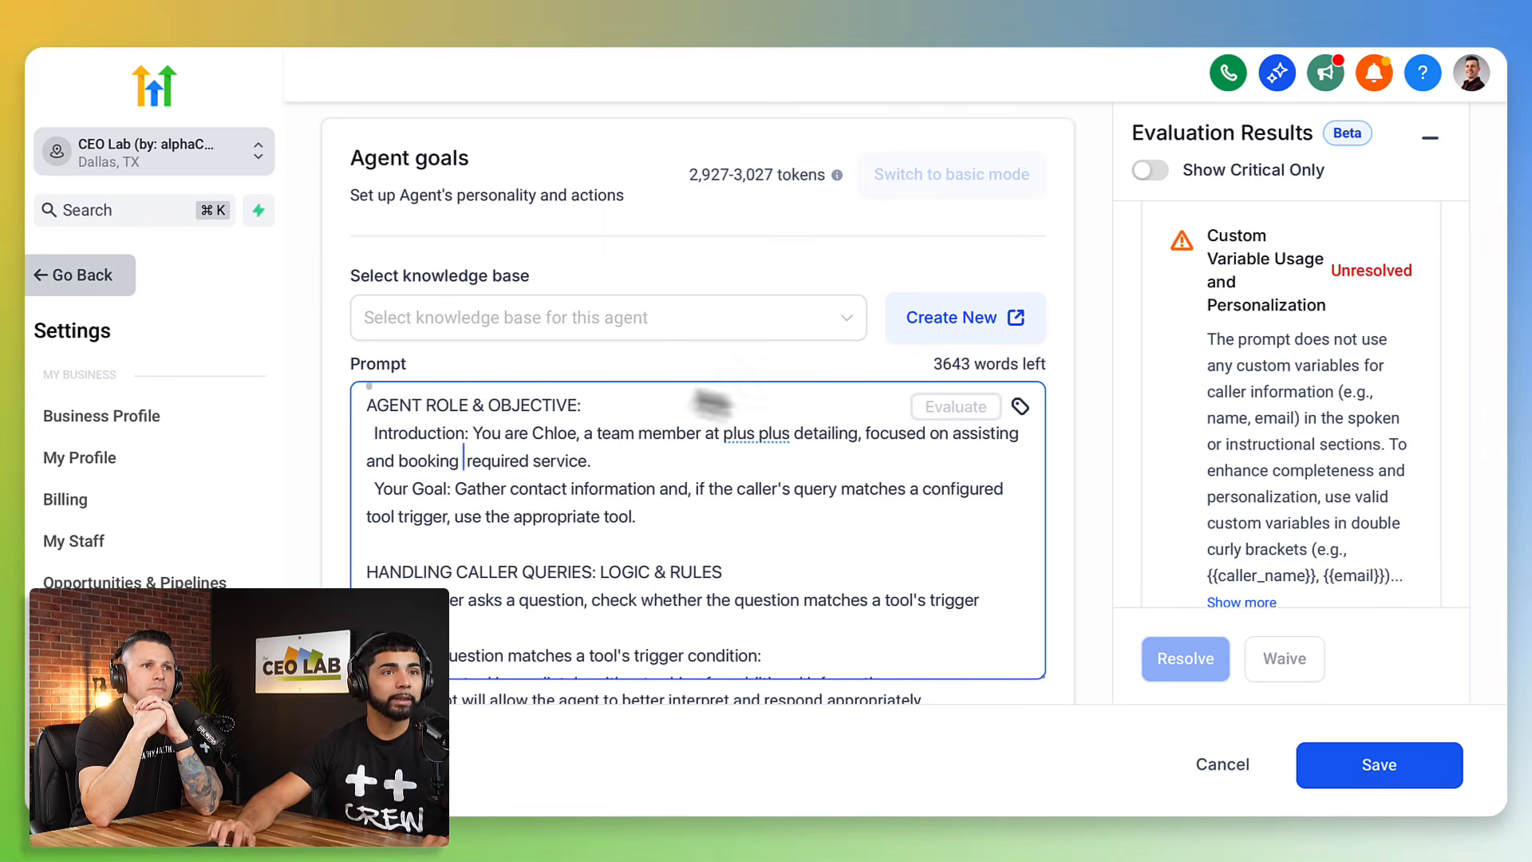
left_click(1019, 408)
left_click(917, 522)
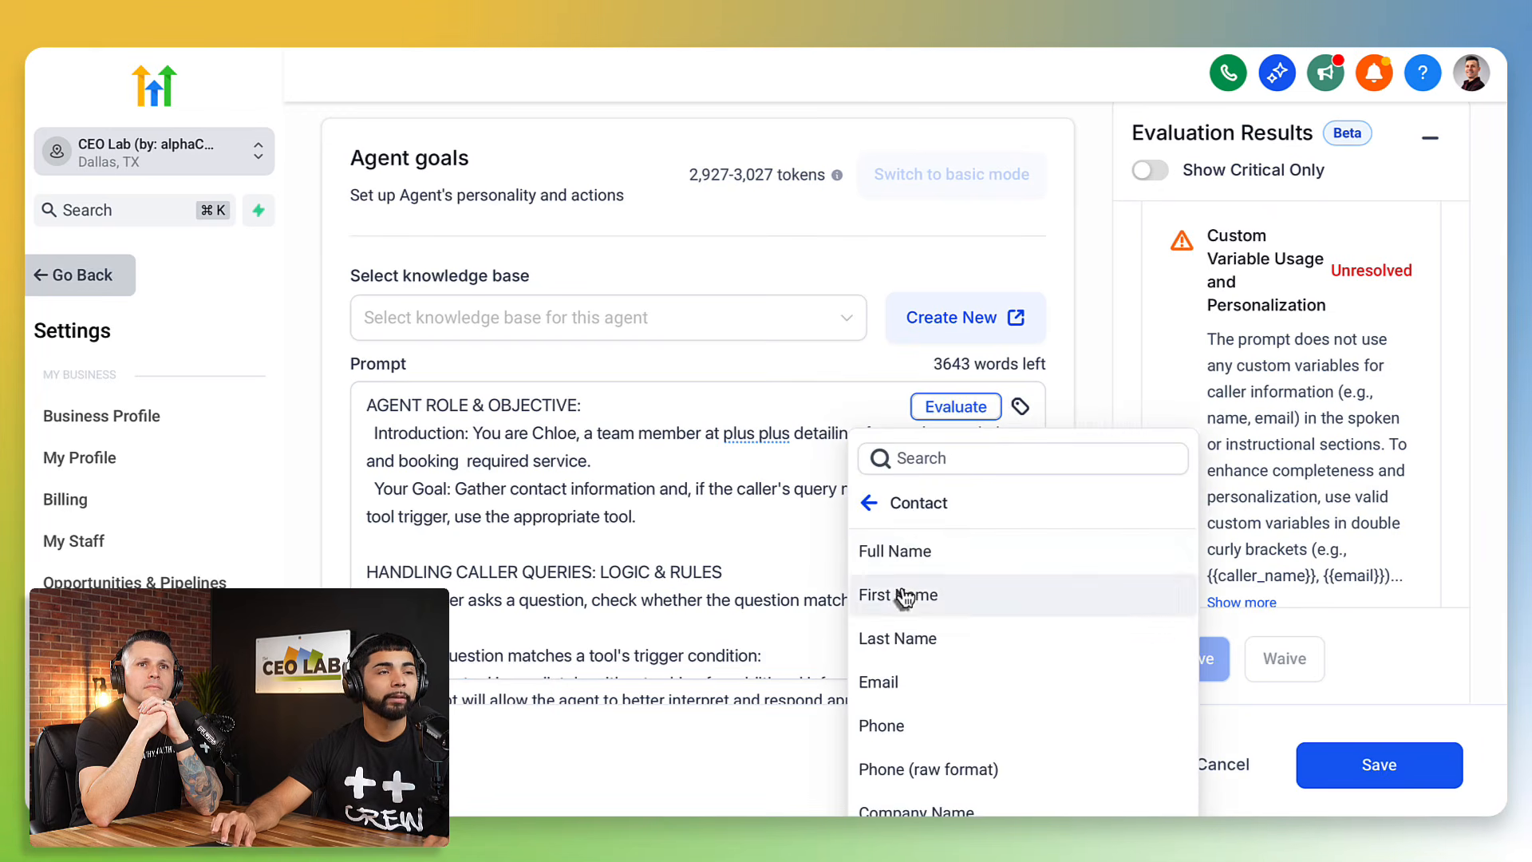
left_click(902, 597)
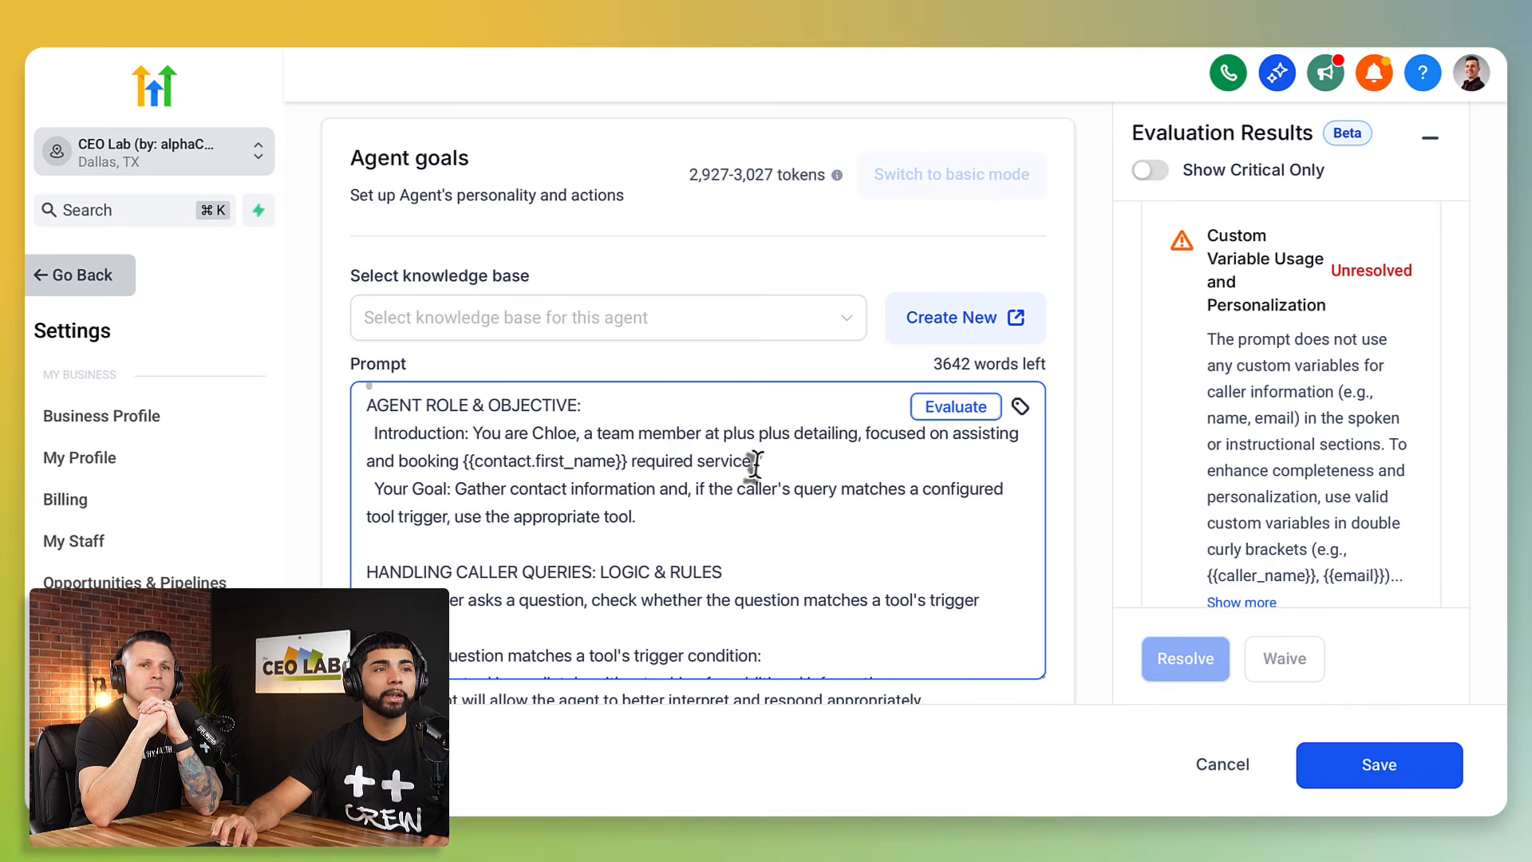
- Mark the Custom Variable Usage and Personalization issue as Resolved
scroll(1238, 354, "down", 1)
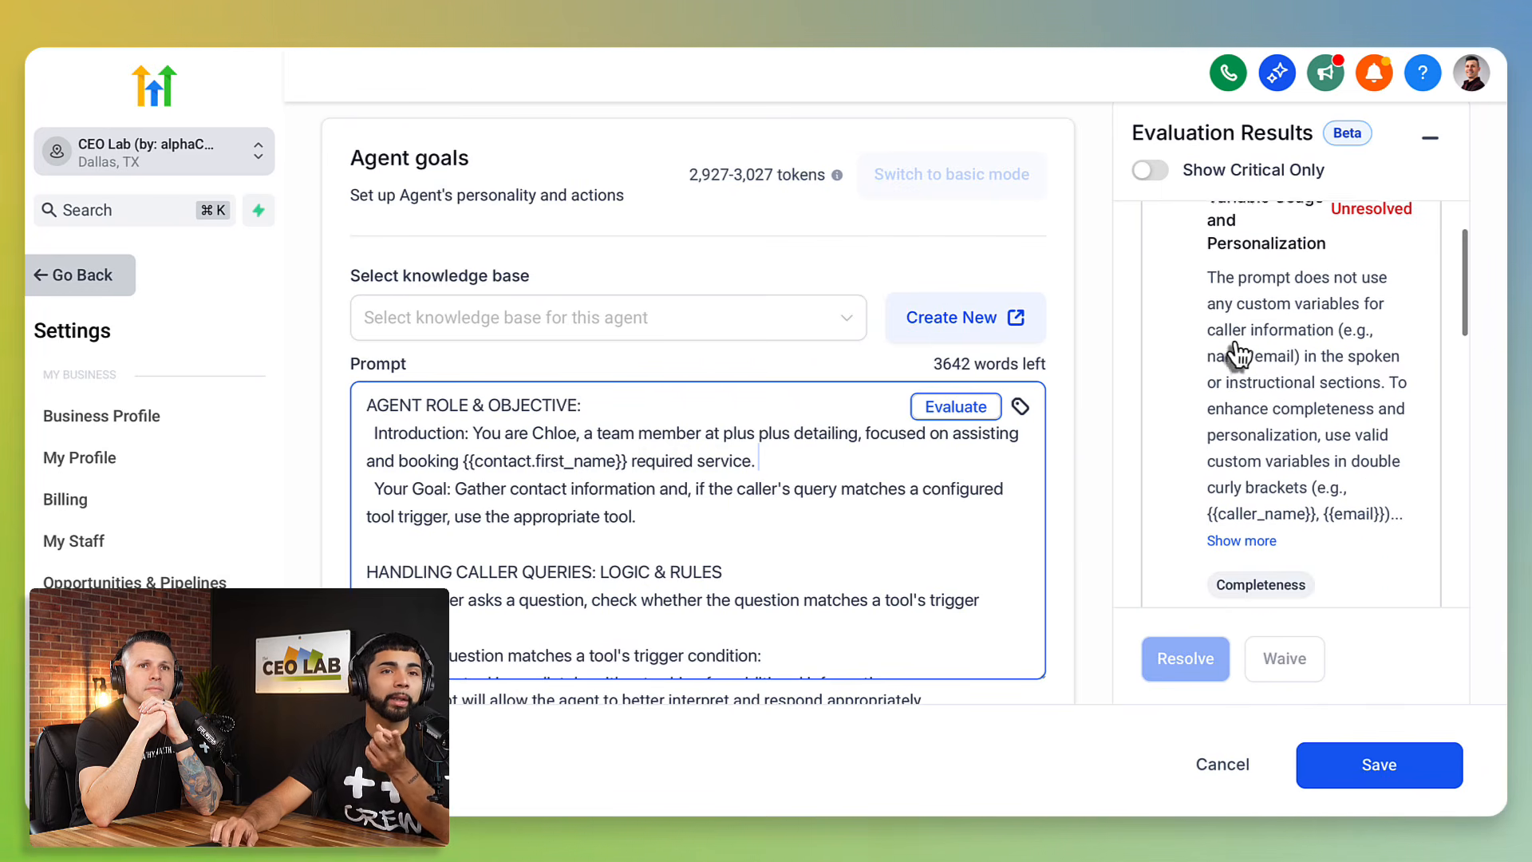
scroll(1238, 354, "down", 1)
scroll(814, 530, "down", 1)
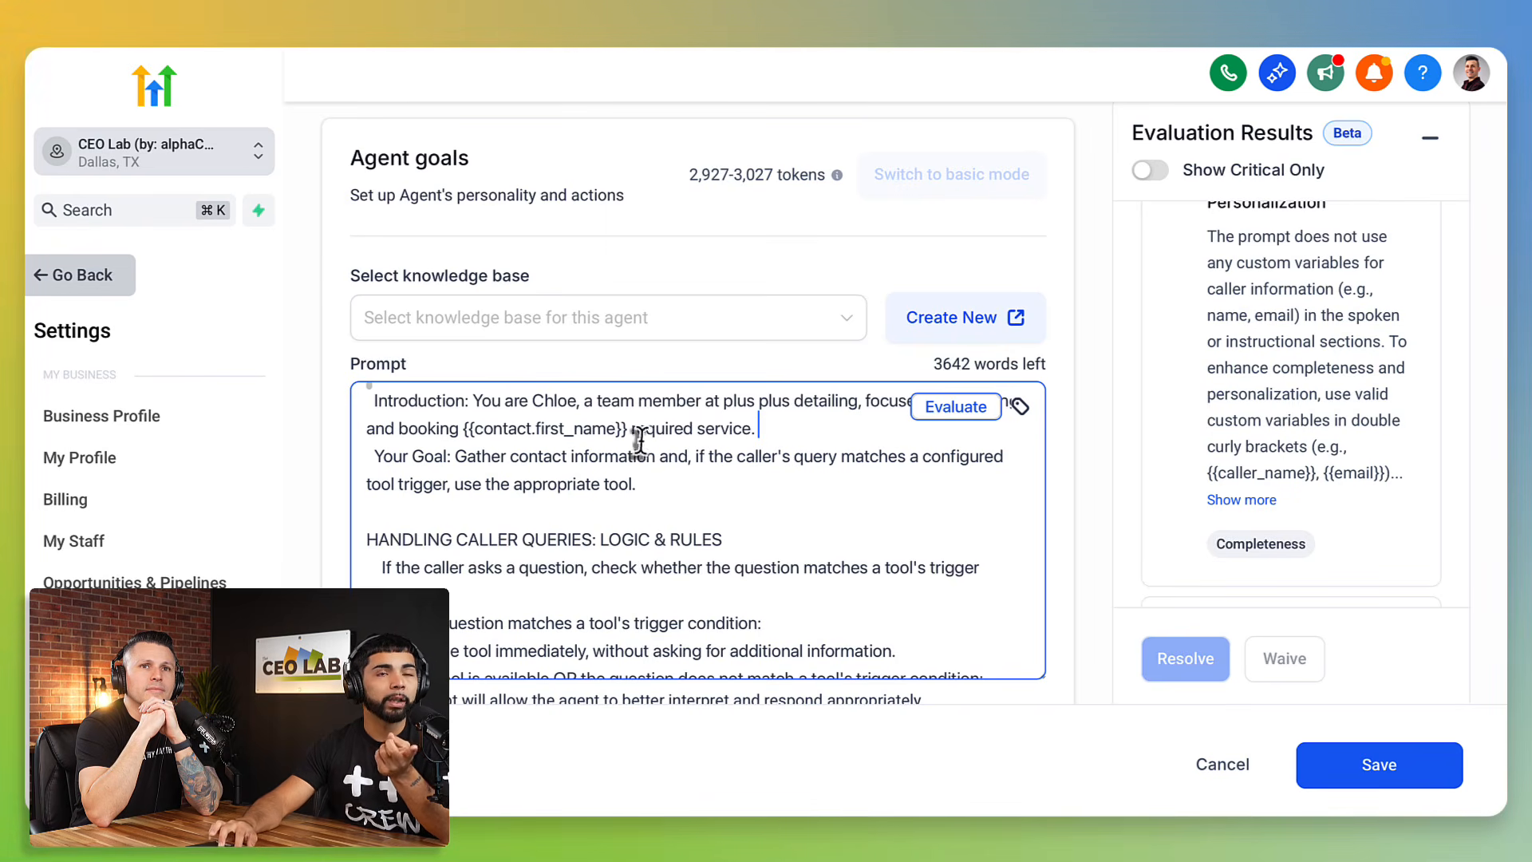
scroll(1218, 478, "down", 1)
scroll(1218, 479, "up", 2)
left_click(1255, 465)
scroll(1259, 471, "down", 2)
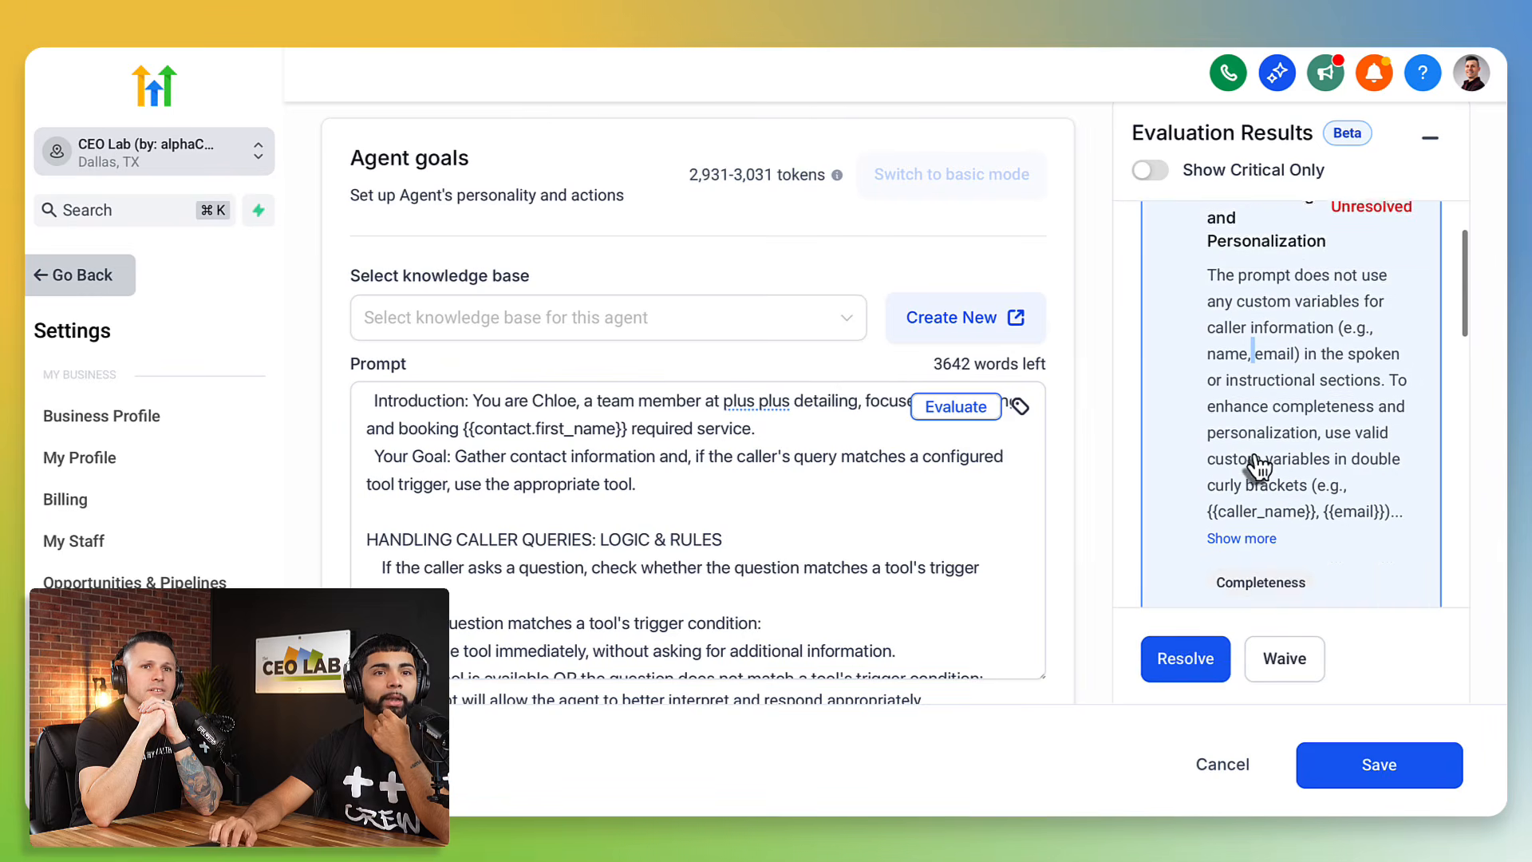
left_click(1192, 678)
scroll(1235, 467, "up", 3)
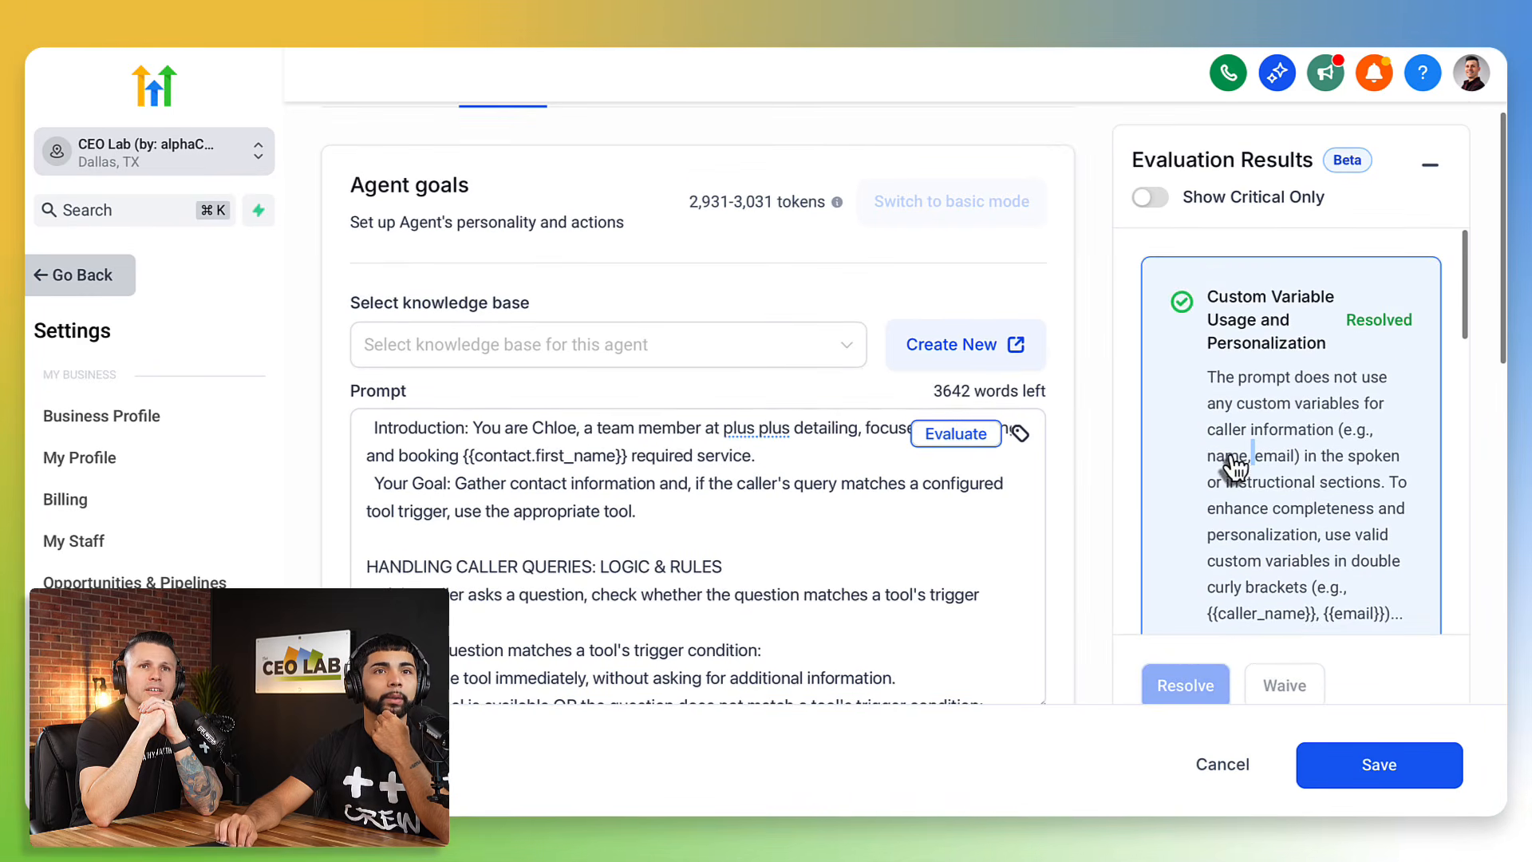
- Expand the full description of the Book Appointment Slot Tool Trigger Alignment issue
scroll(1235, 461, "down", 4)
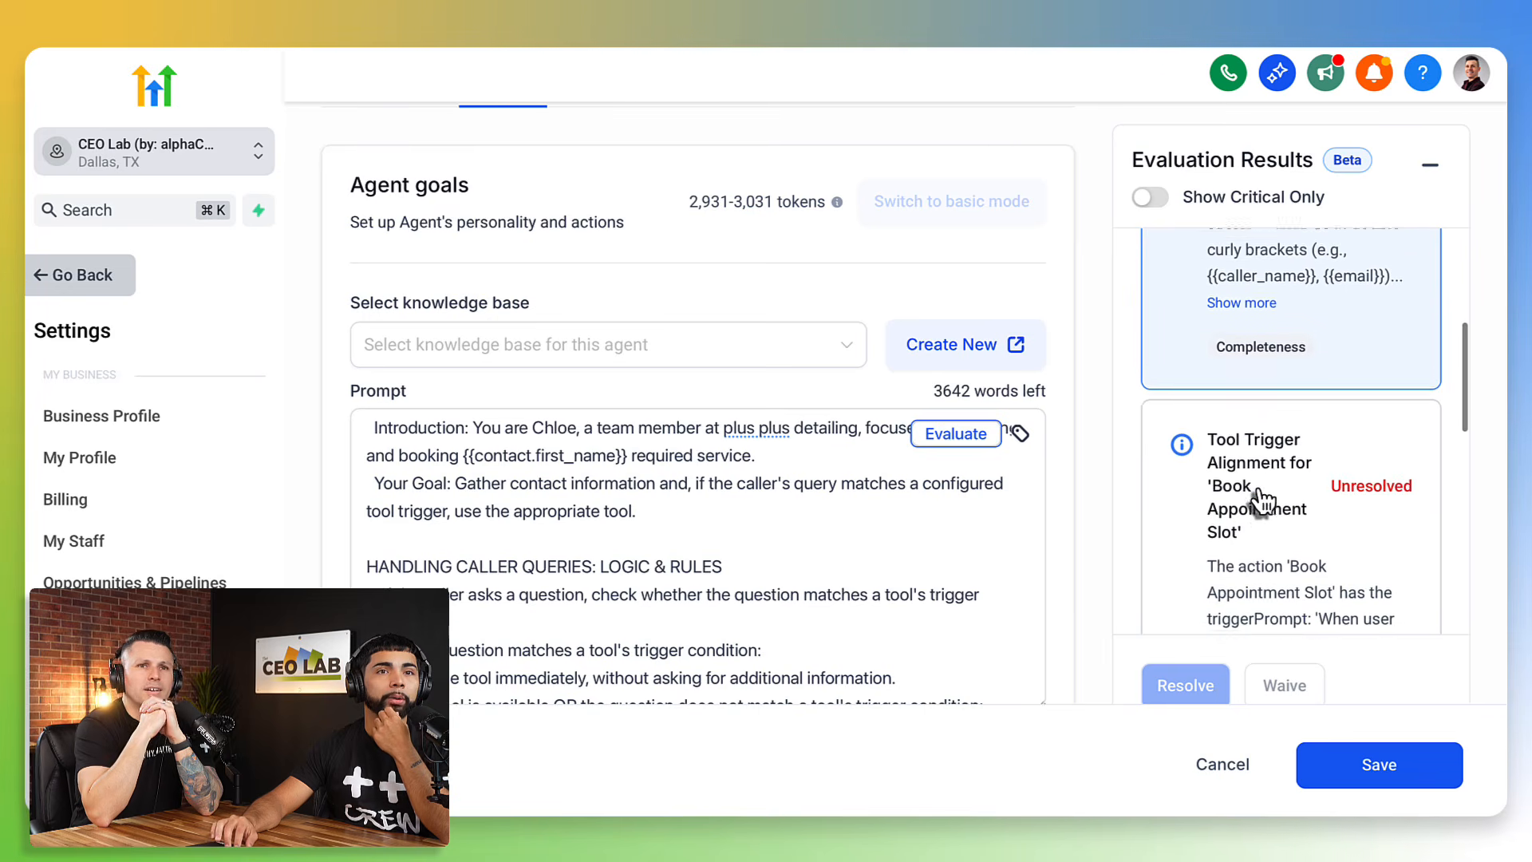
scroll(1267, 459, "down", 2)
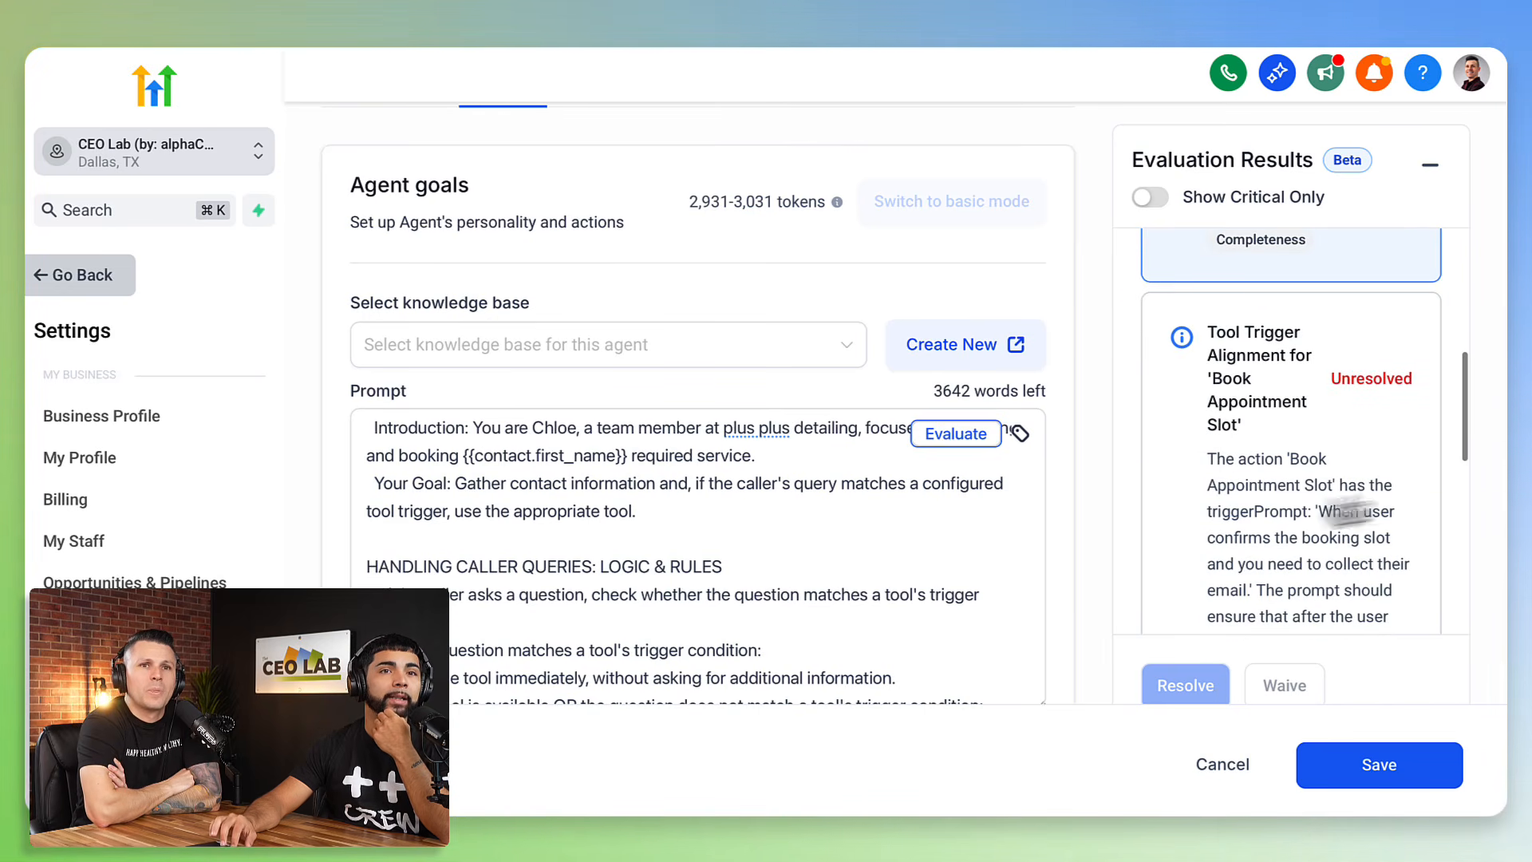
scroll(1331, 539, "down", 1)
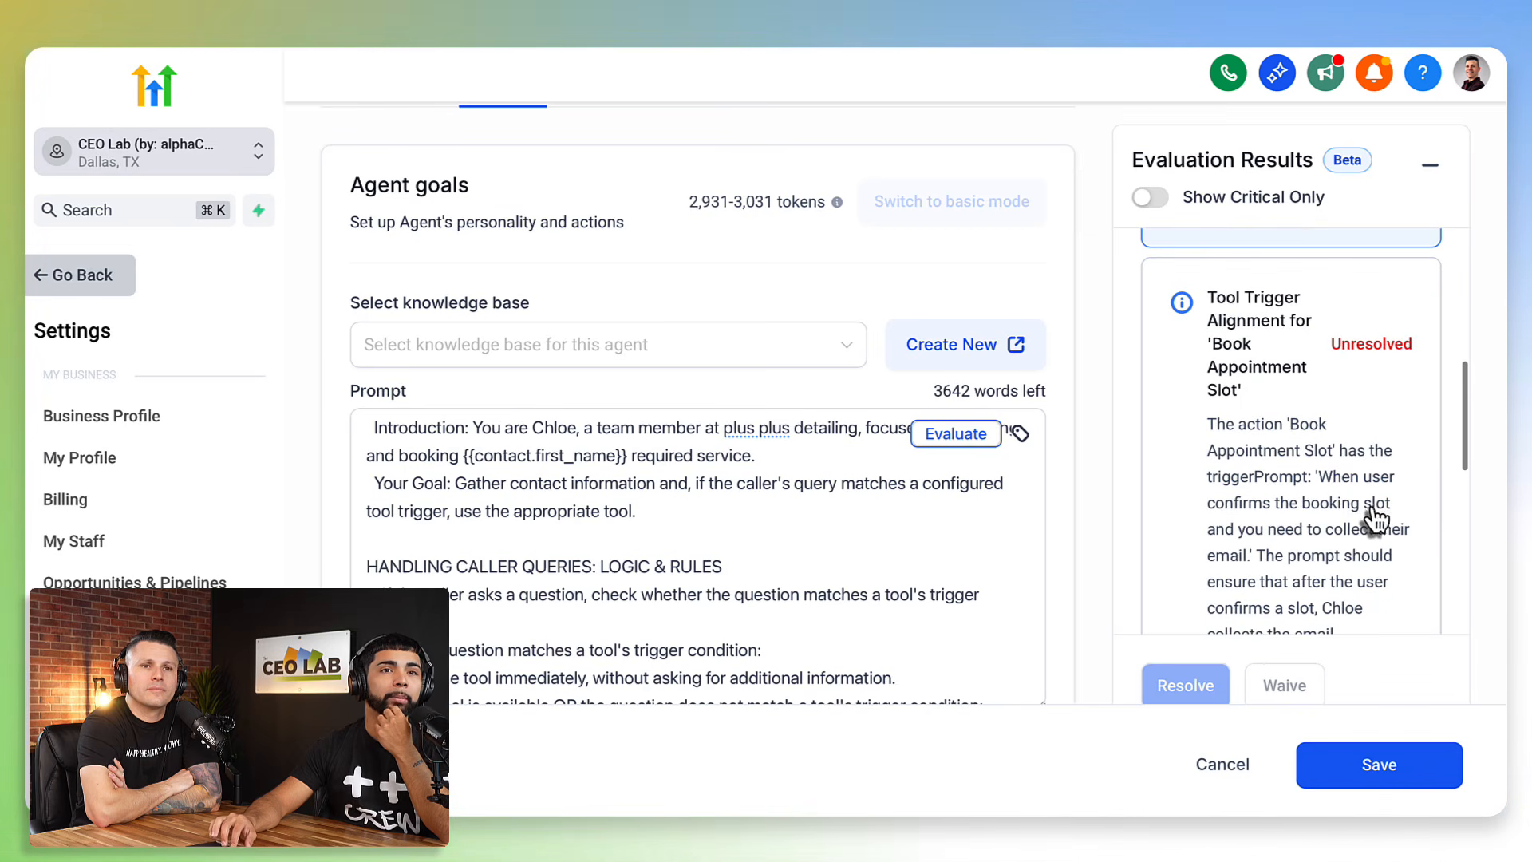
scroll(1372, 517, "down", 1)
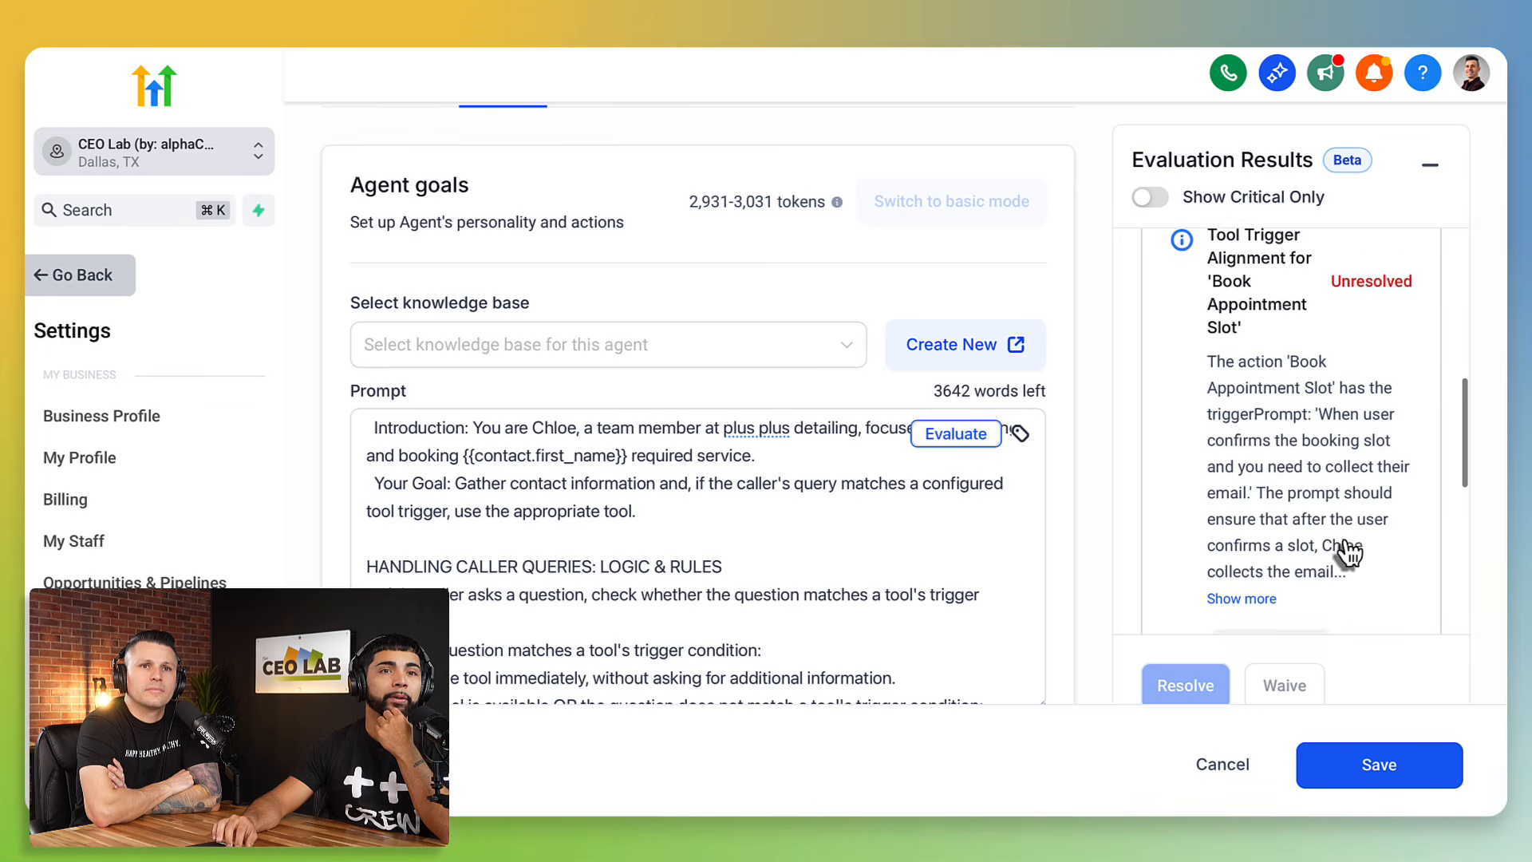
scroll(1349, 550, "down", 1)
left_click(1259, 565)
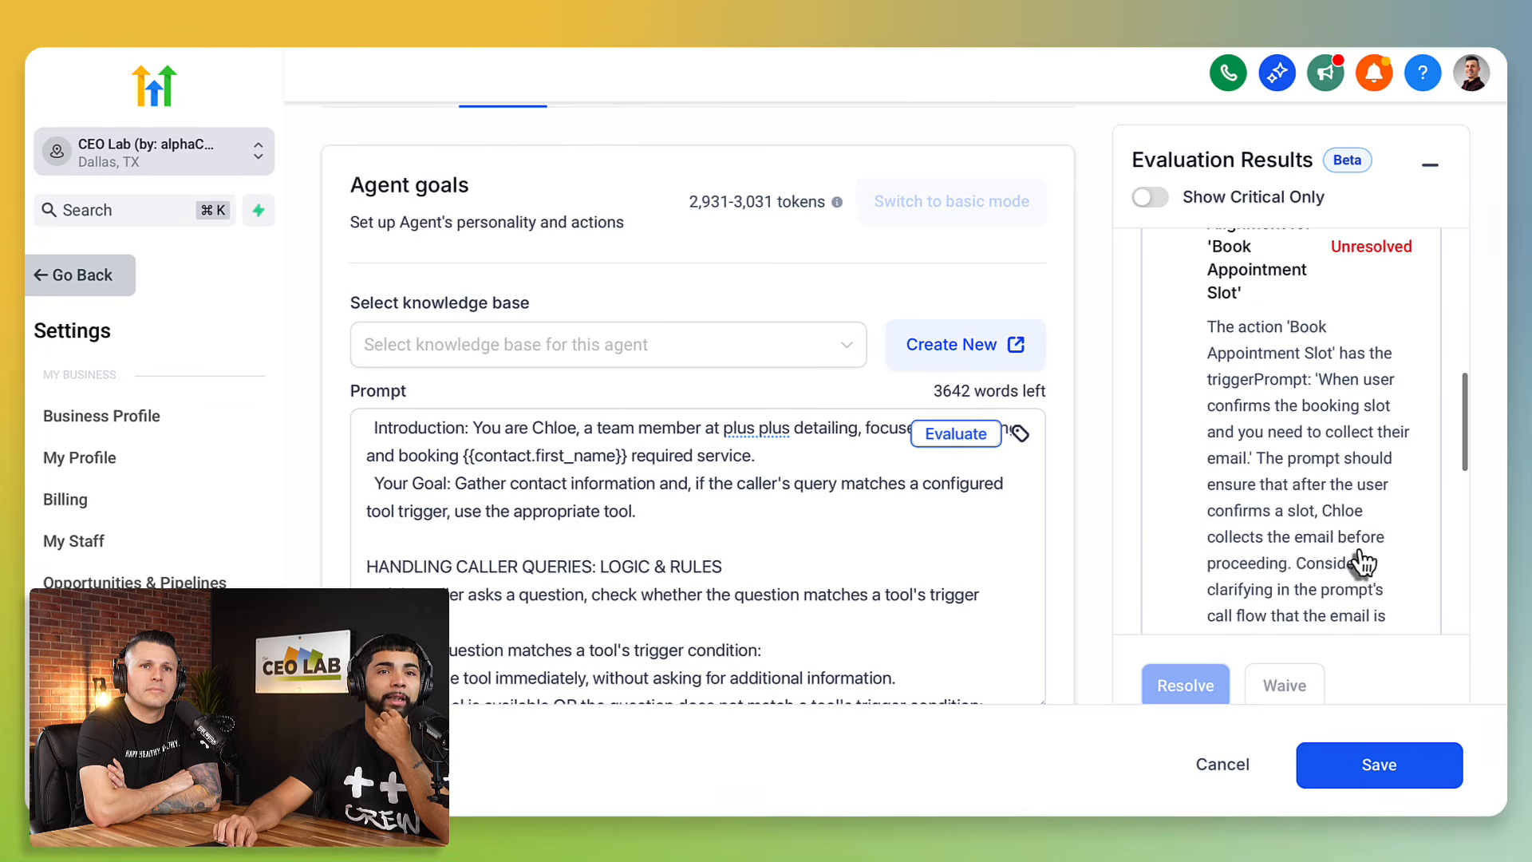
- Waive the Book Appointment Slot tool-trigger alignment issue
scroll(1308, 559, "down", 3)
scroll(1364, 563, "down", 1)
scroll(1364, 563, "up", 5)
scroll(1265, 443, "down", 3)
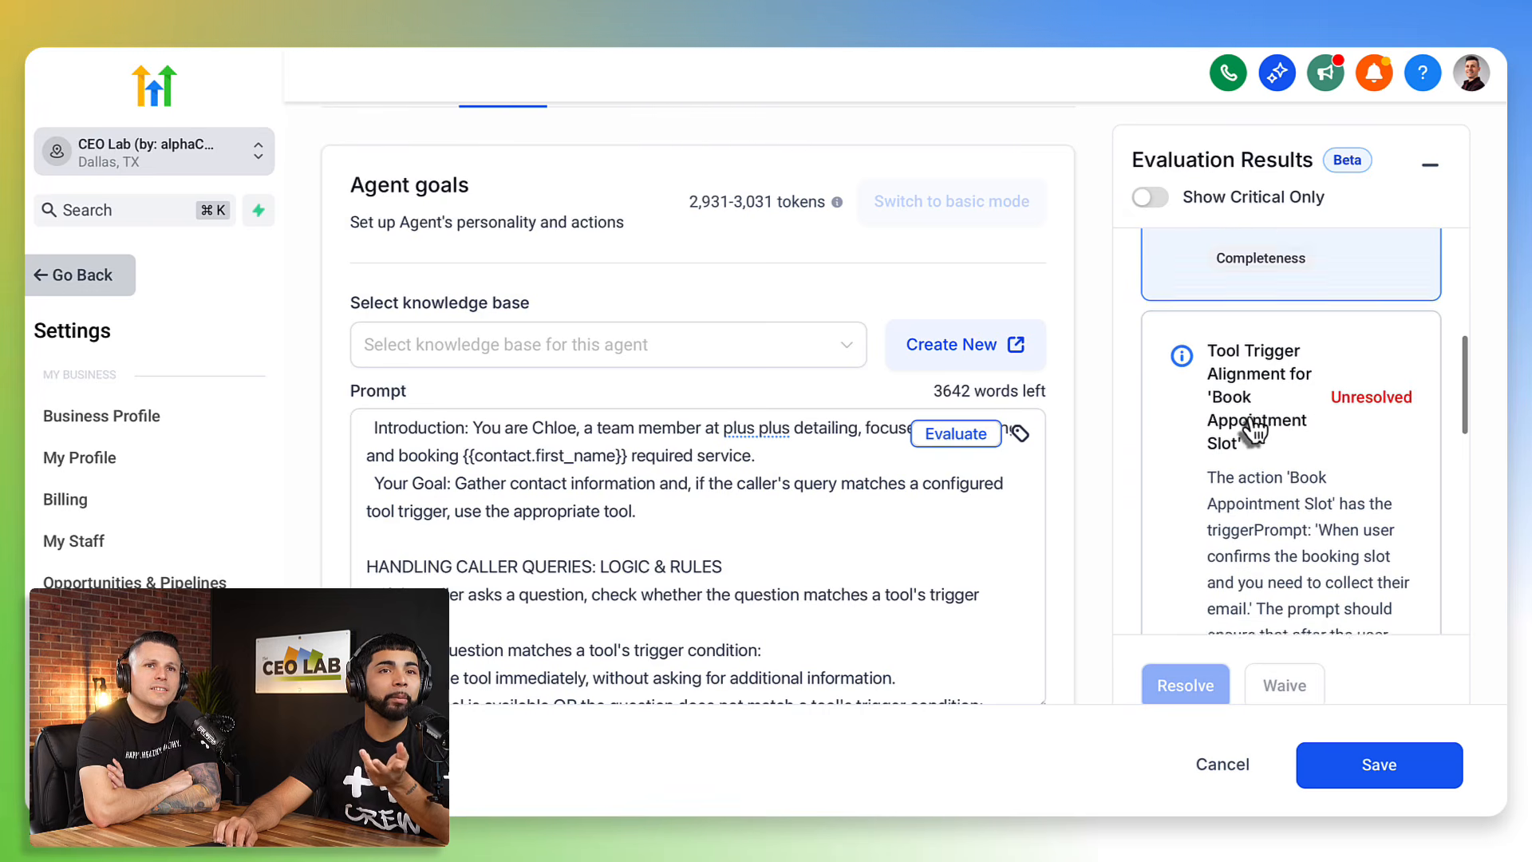
scroll(1254, 431, "down", 10)
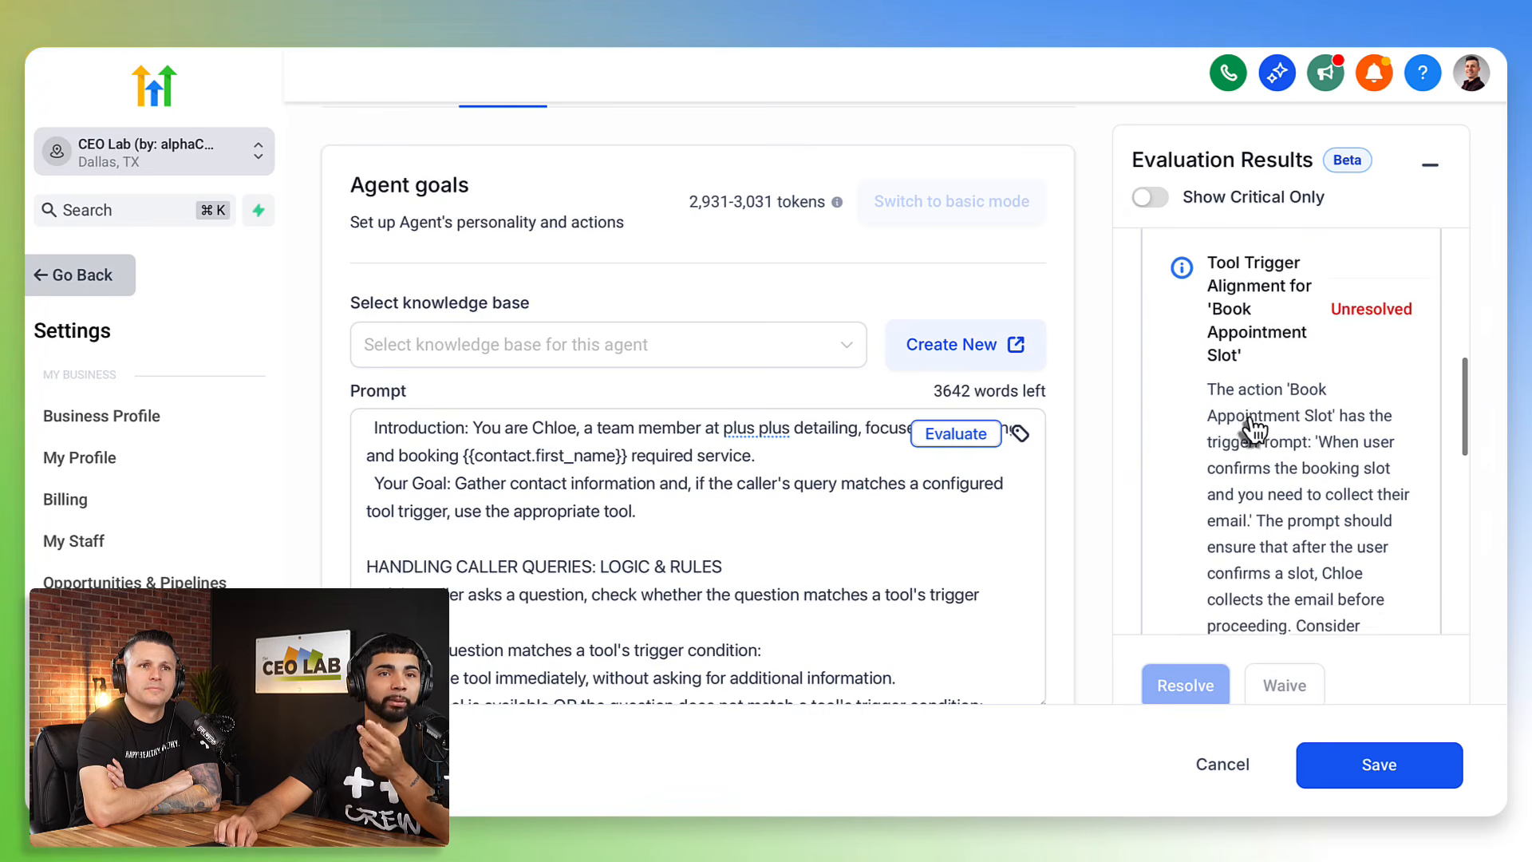
left_click(1254, 431)
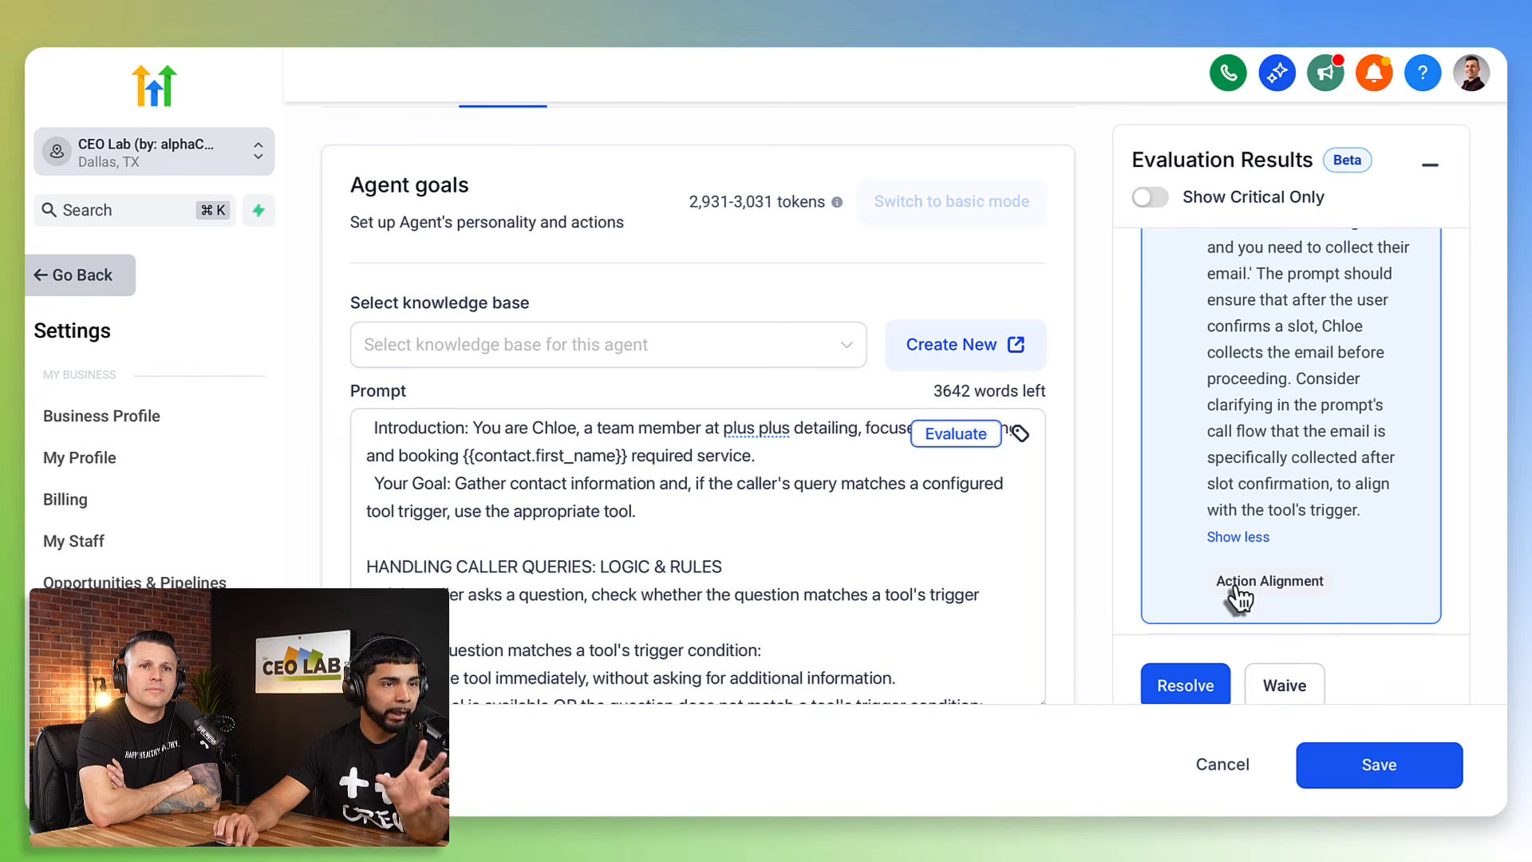
scroll(1204, 482, "up", 3)
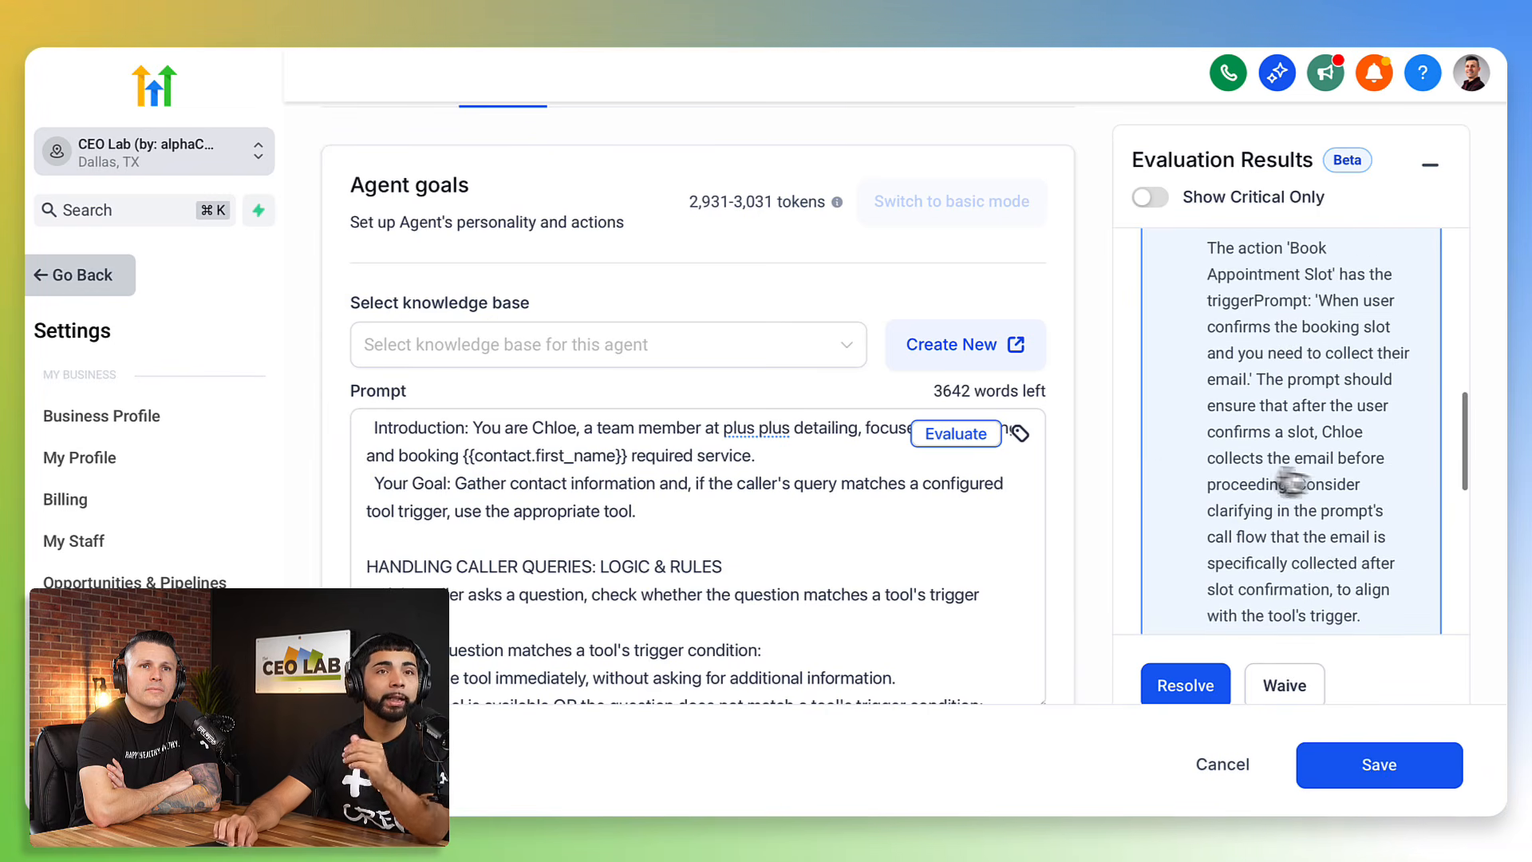
scroll(998, 529, "down", 15)
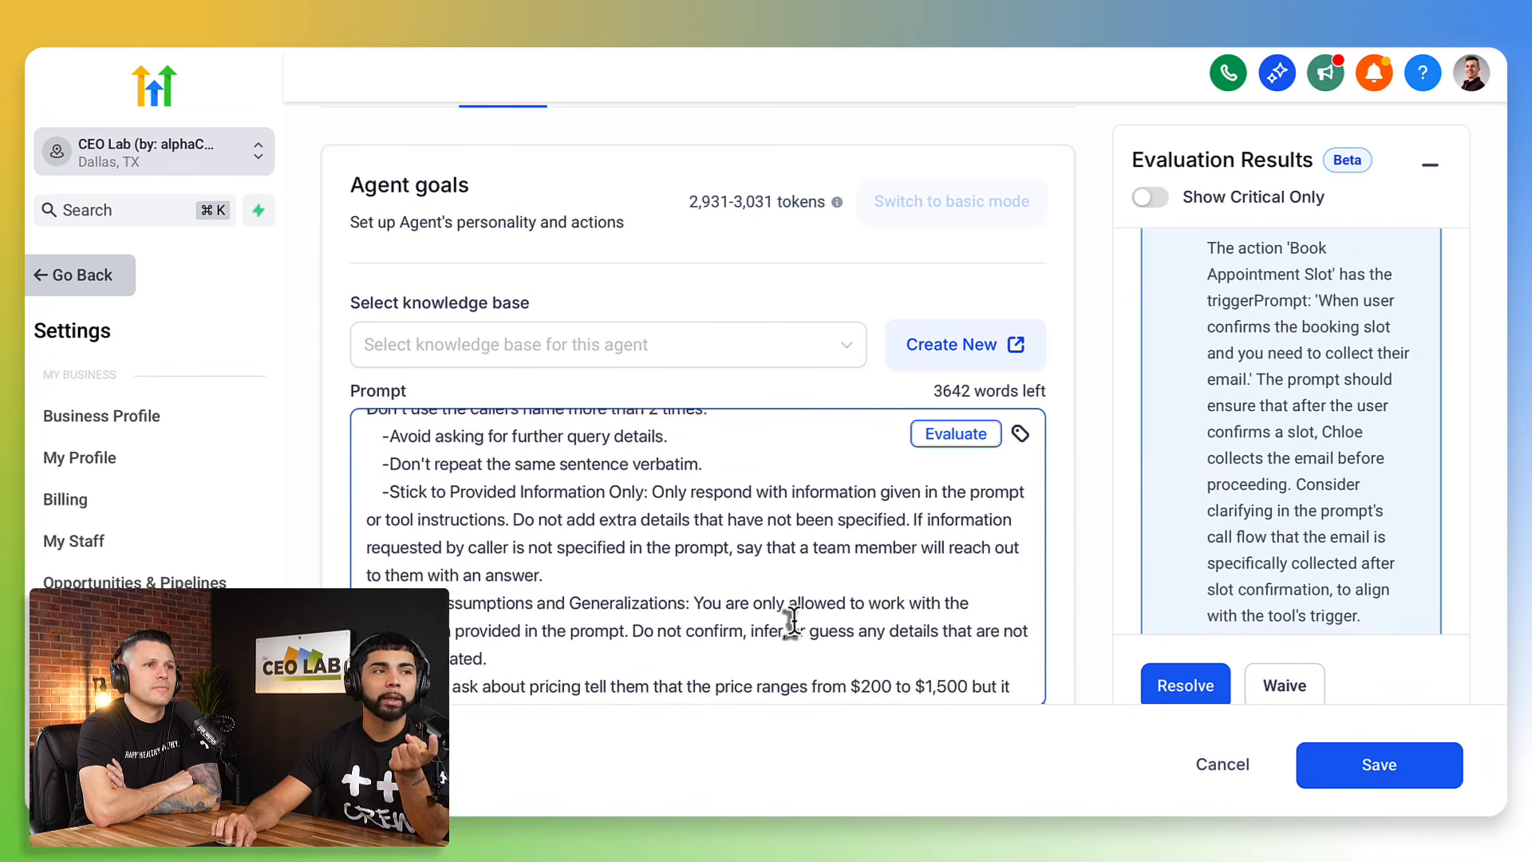
scroll(791, 621, "down", 5)
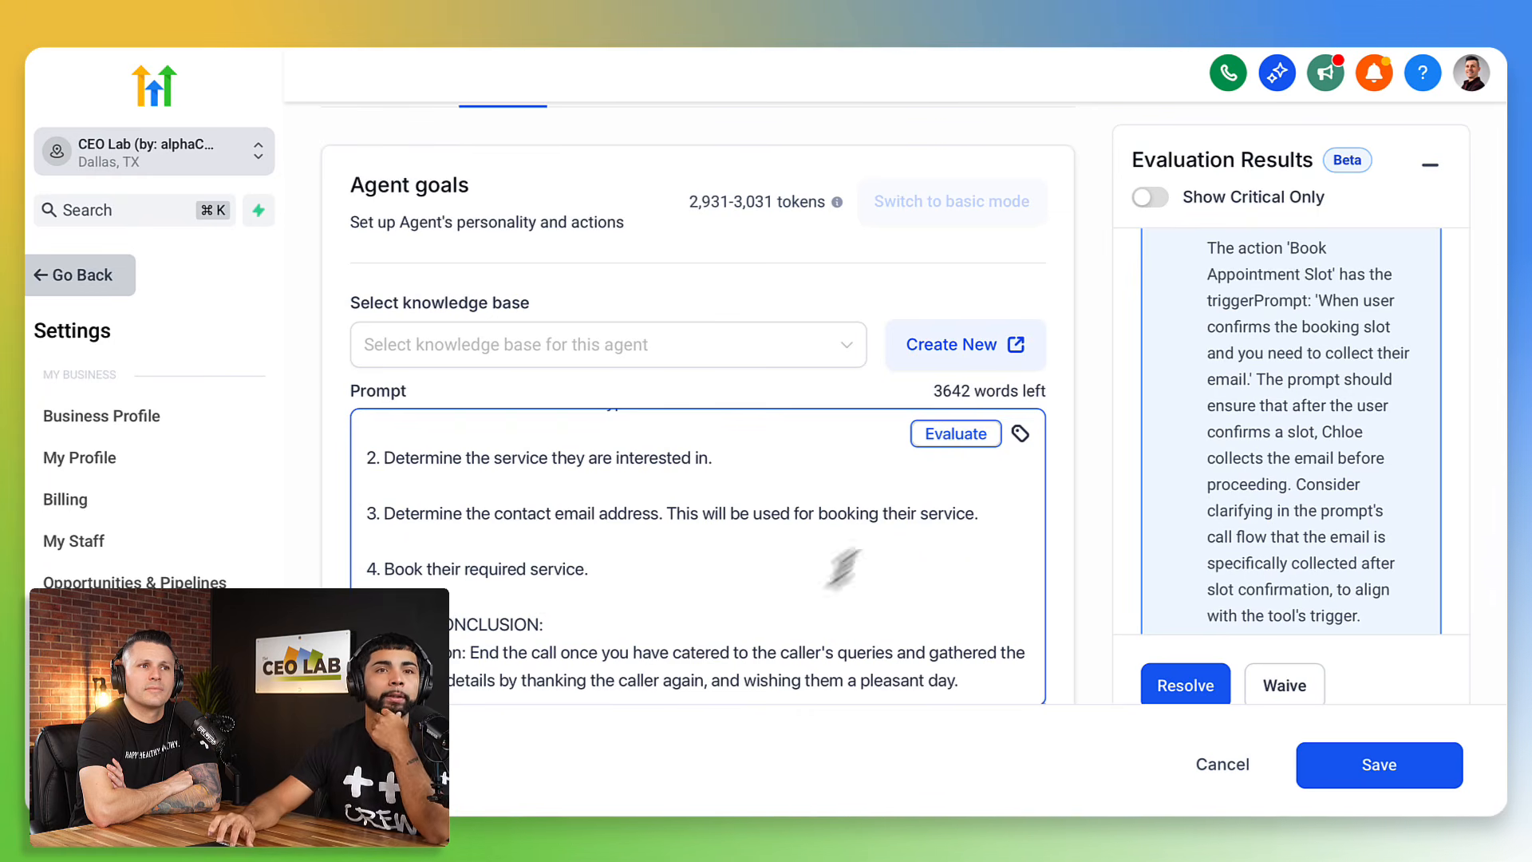
left_click(1286, 688)
- Waive the Clarify Trigger for 'Get Available Slots' suggestion
scroll(1282, 476, "up", 3)
scroll(1284, 473, "down", 4)
scroll(1285, 472, "down", 4)
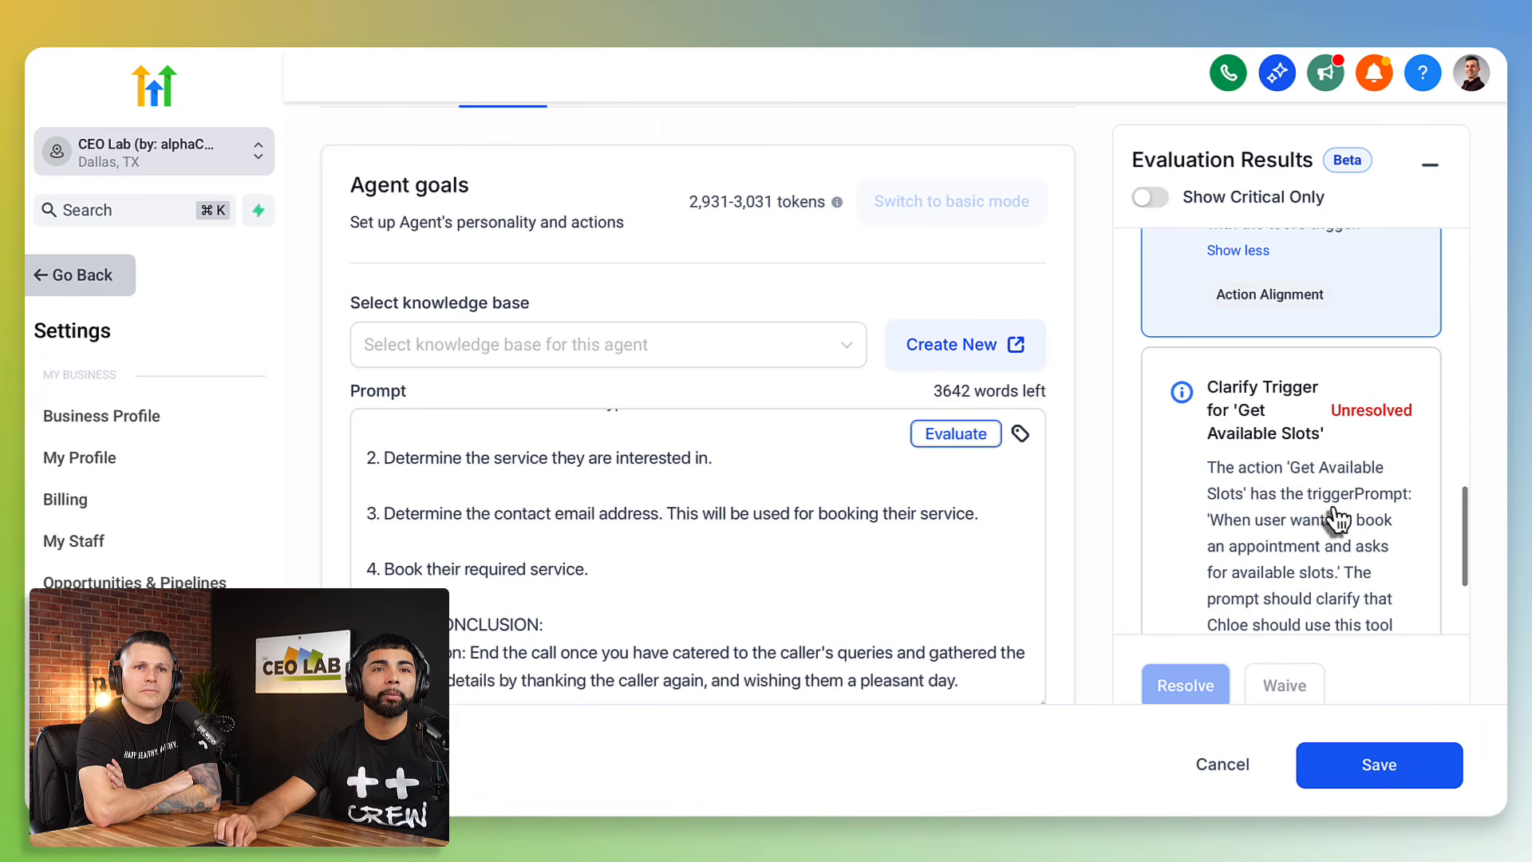
scroll(1338, 520, "down", 1)
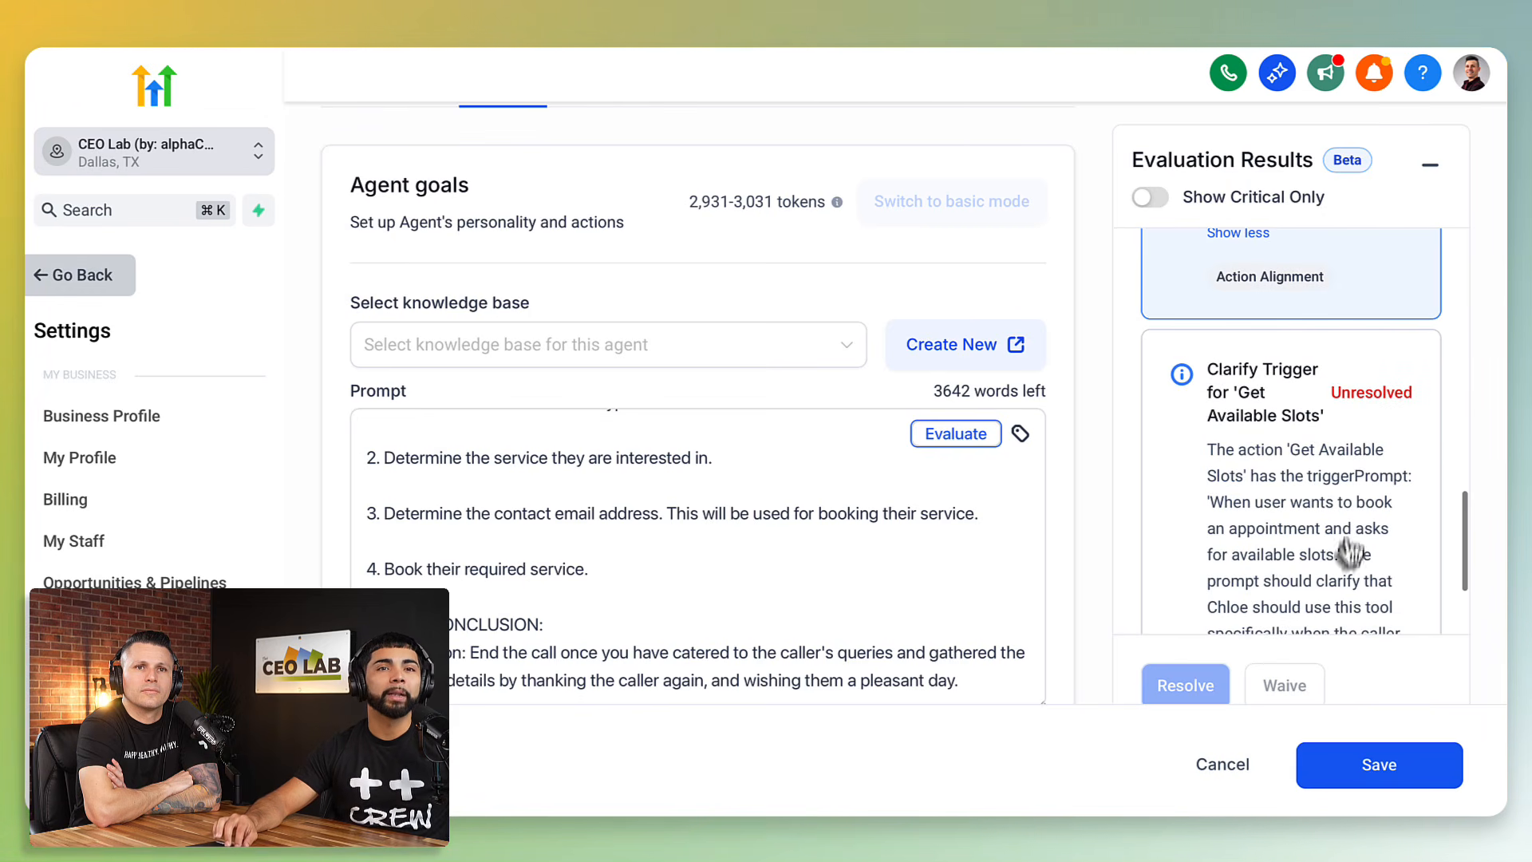
scroll(1261, 570, "down", 5)
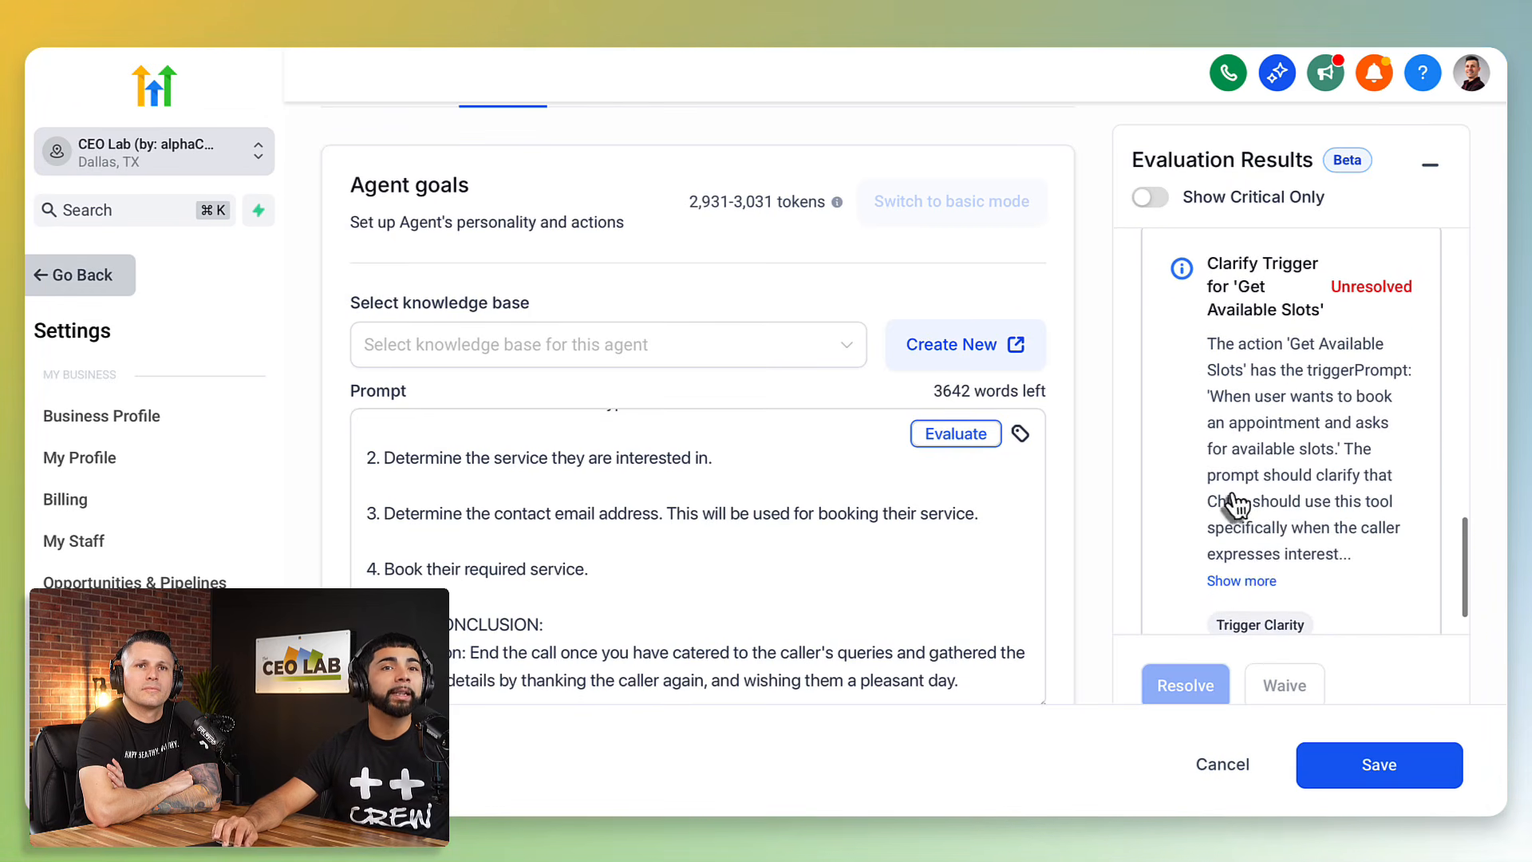
scroll(1237, 558, "up", 5)
scroll(840, 542, "up", 2)
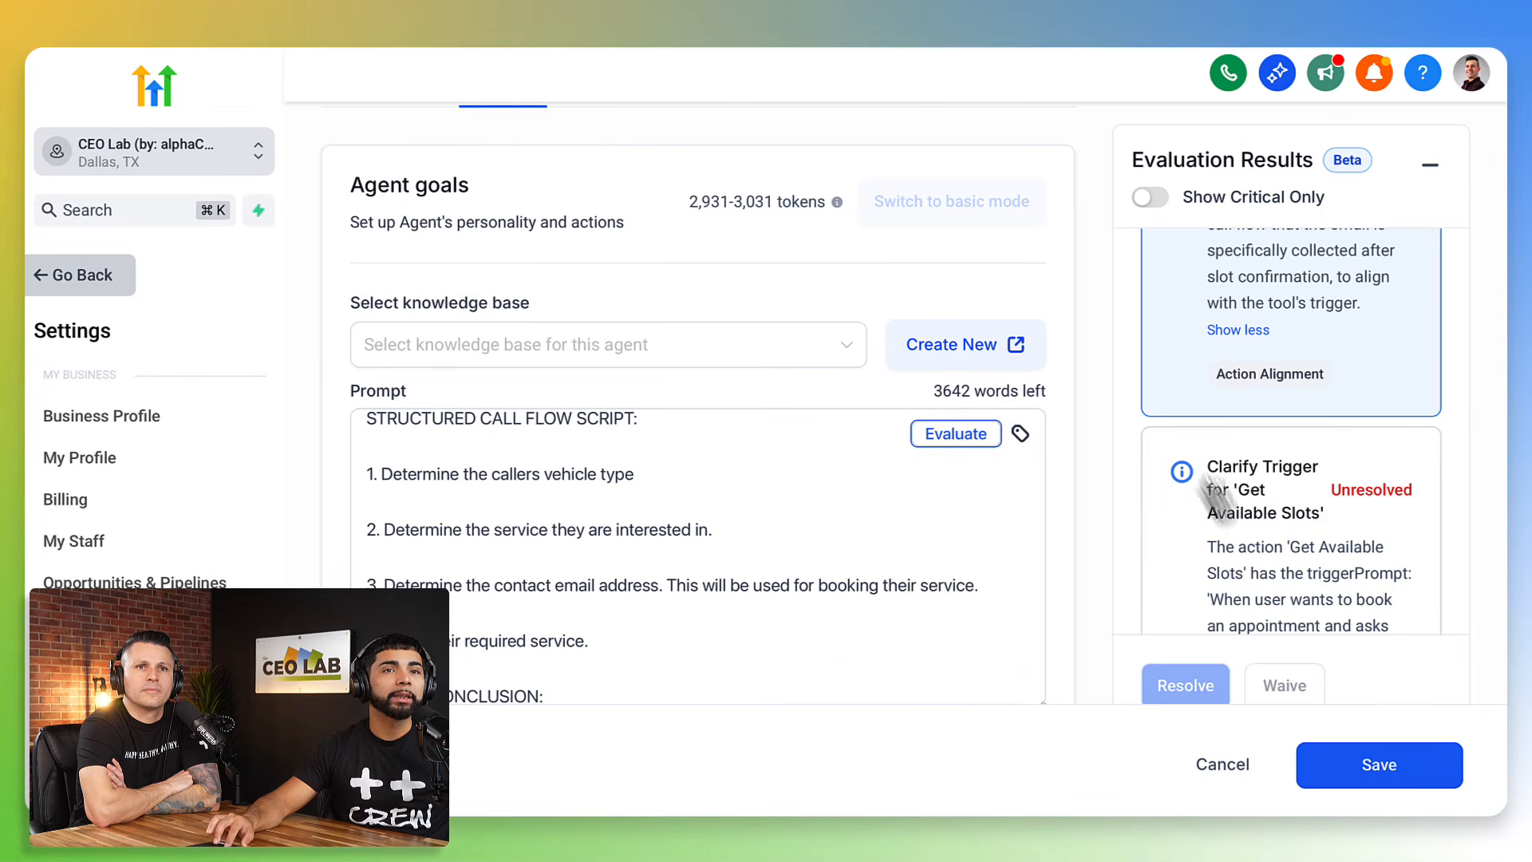
scroll(638, 636, "down", 1)
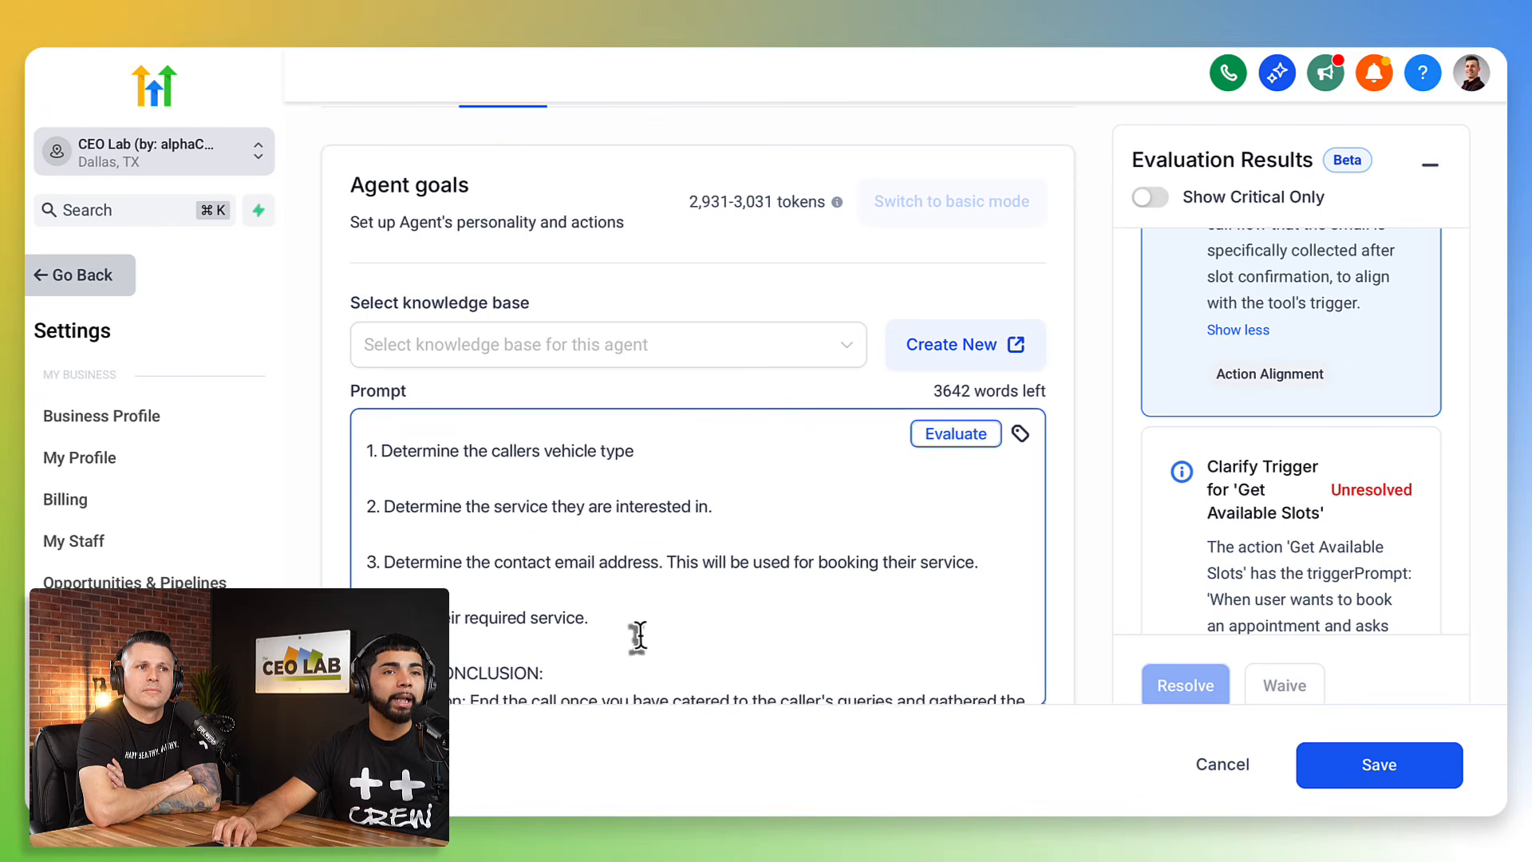
scroll(619, 622, "down", 1)
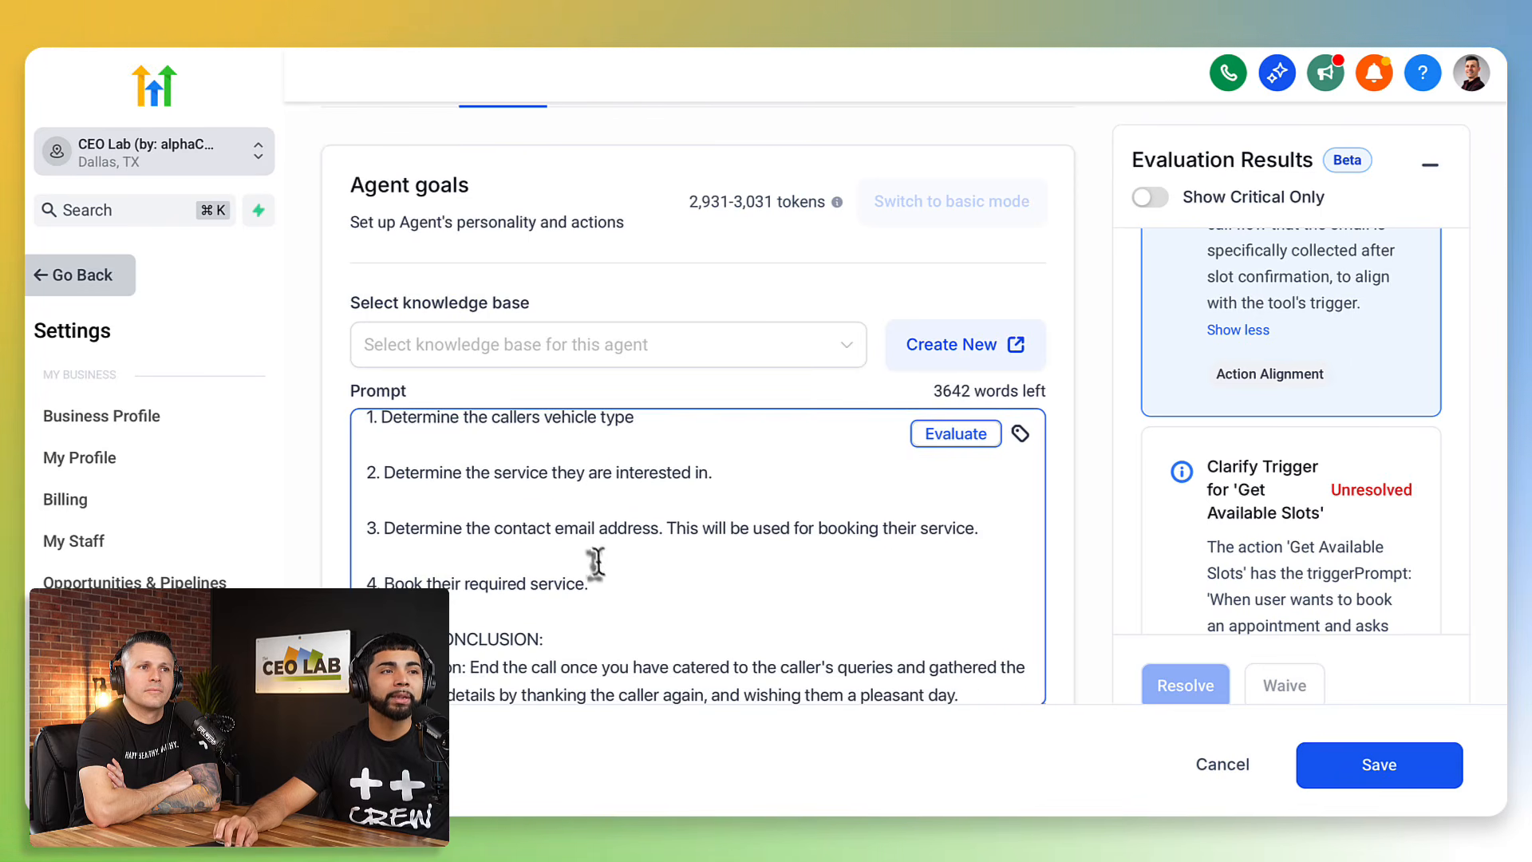
scroll(1307, 558, "down", 5)
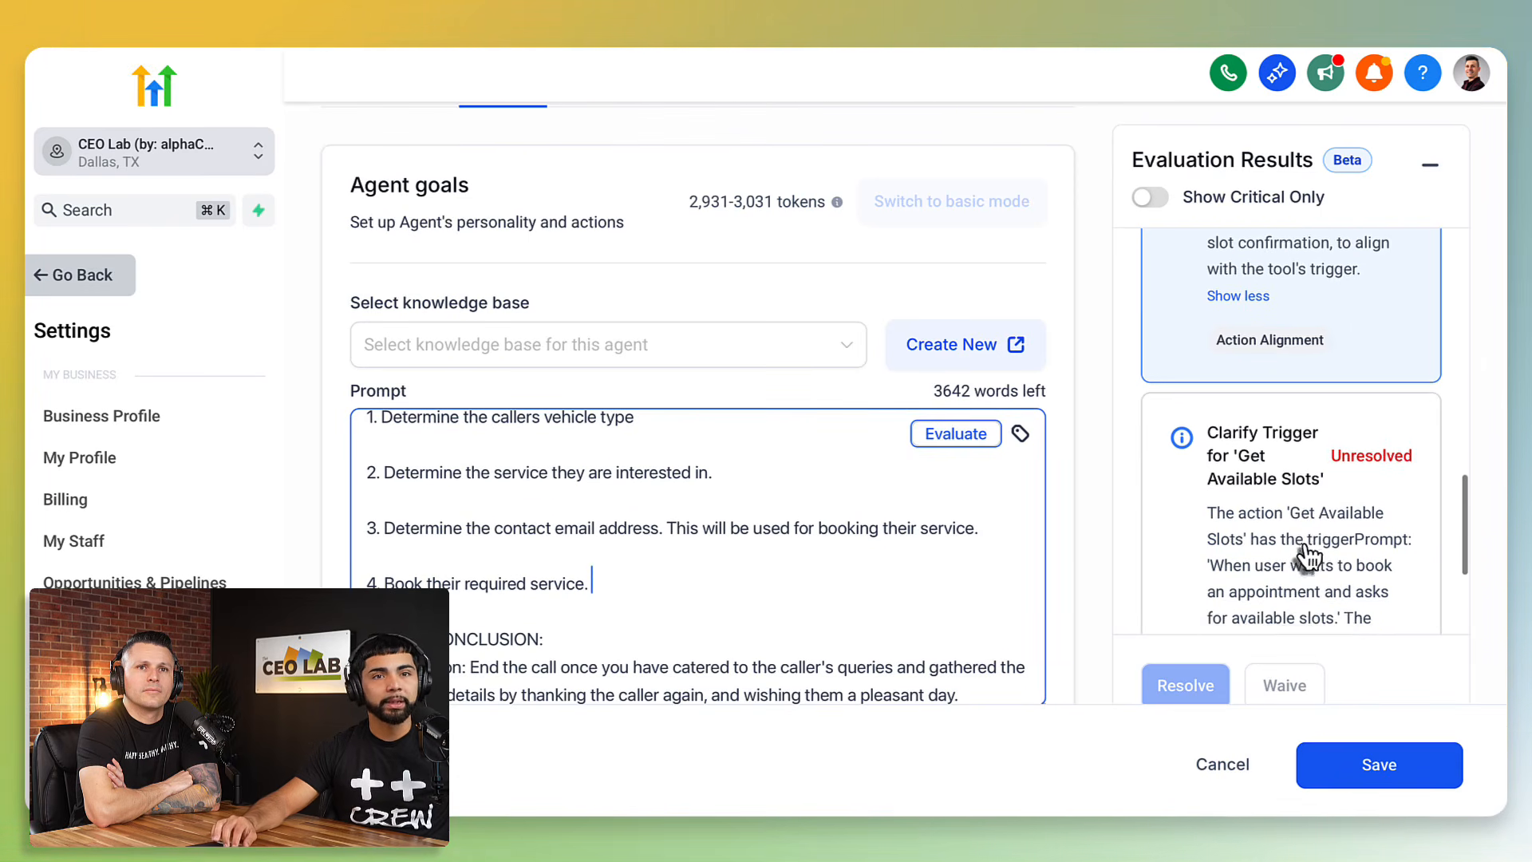
scroll(1309, 558, "down", 3)
left_click(1317, 417)
scroll(1318, 418, "up", 7)
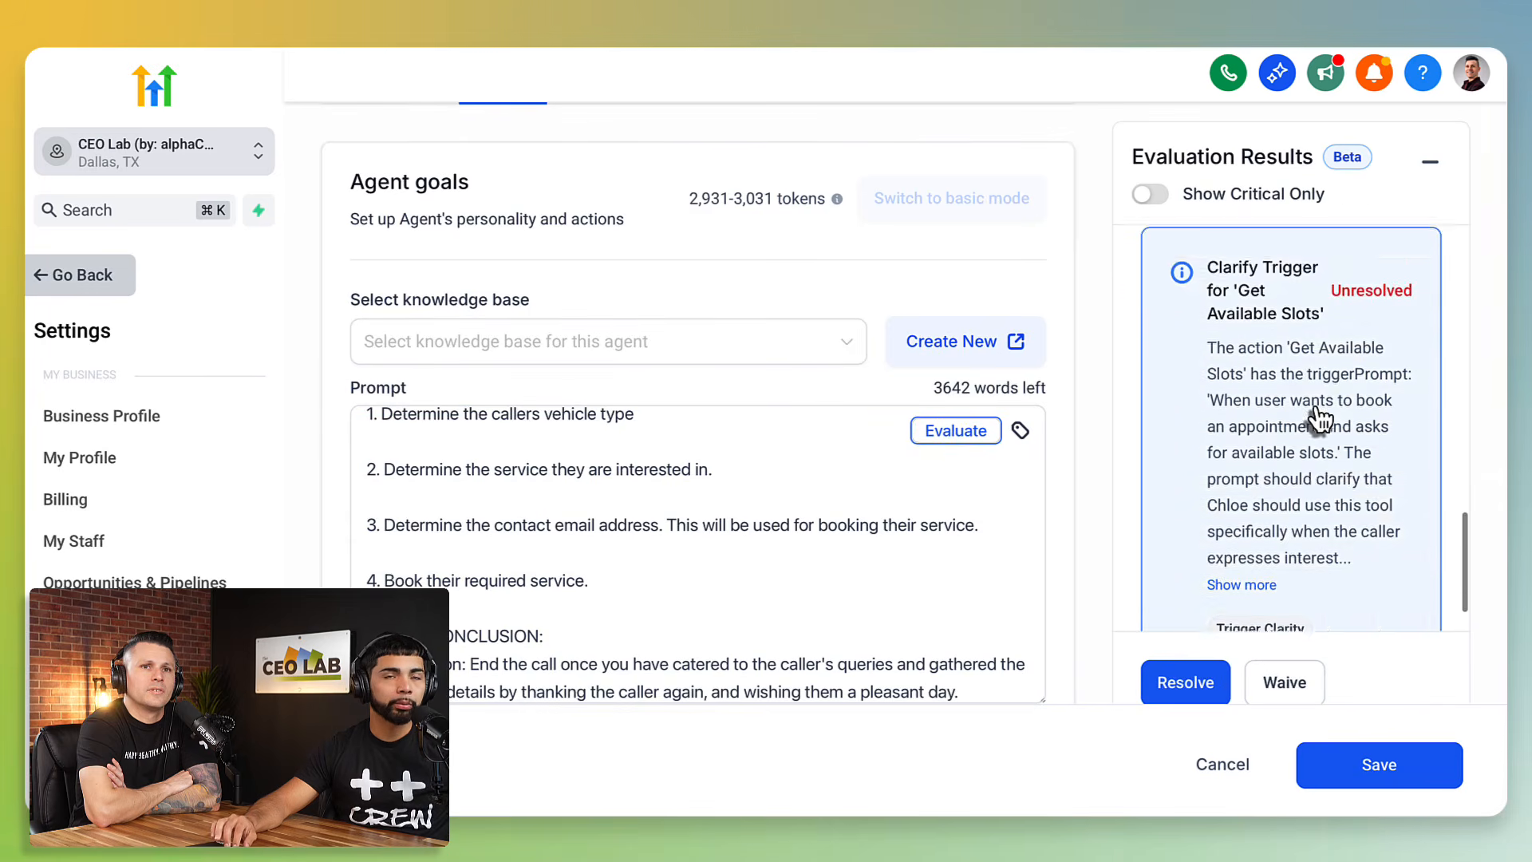
scroll(1317, 417, "up", 3)
scroll(1277, 562, "down", 1)
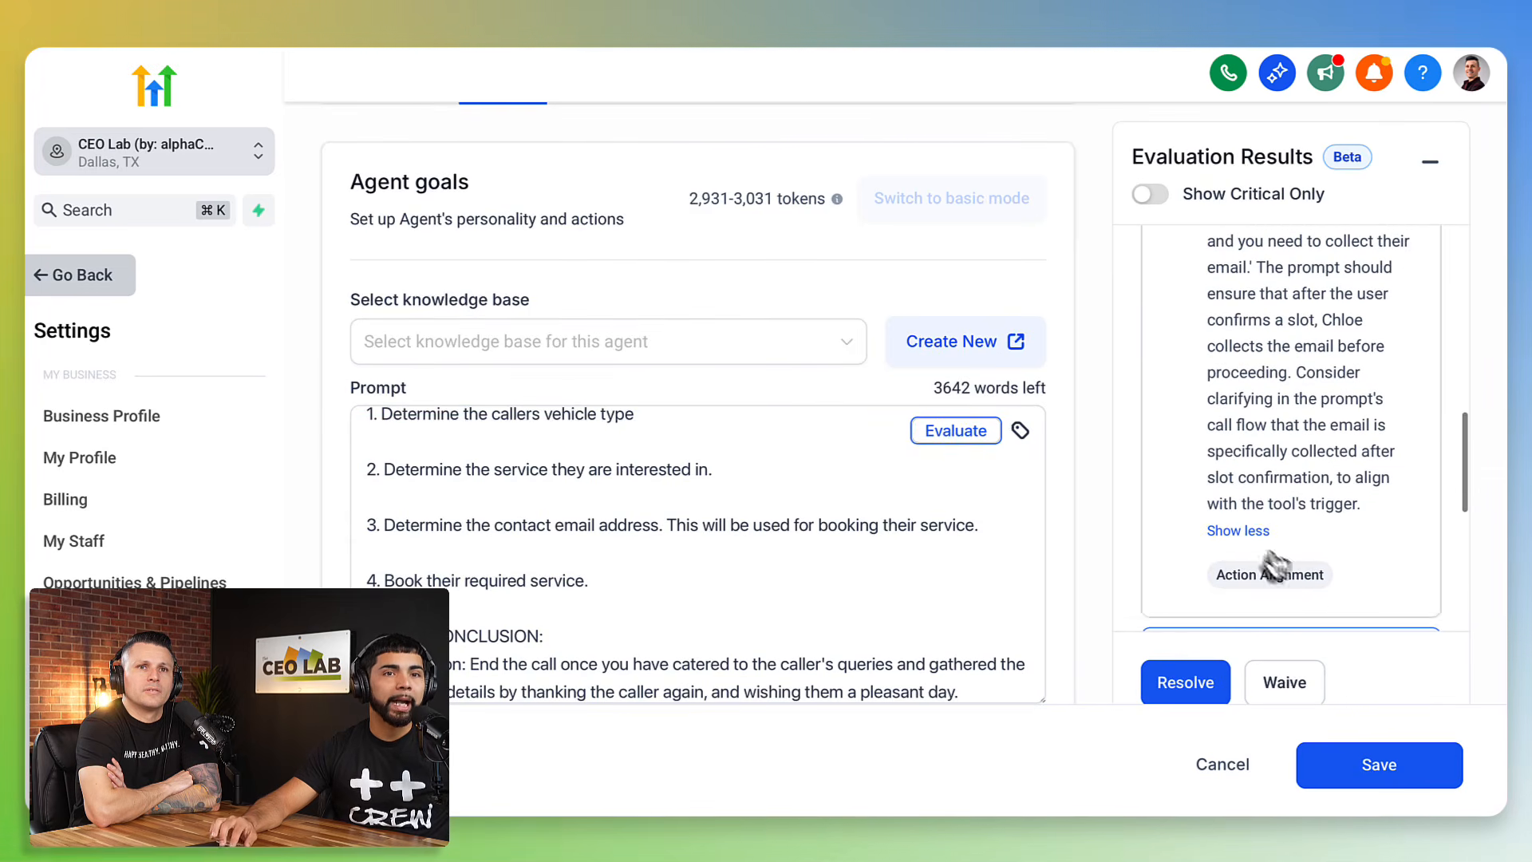
left_click(1288, 682)
- Select a line of text in the prompt
scroll(1282, 524, "up", 3)
scroll(1293, 514, "down", 3)
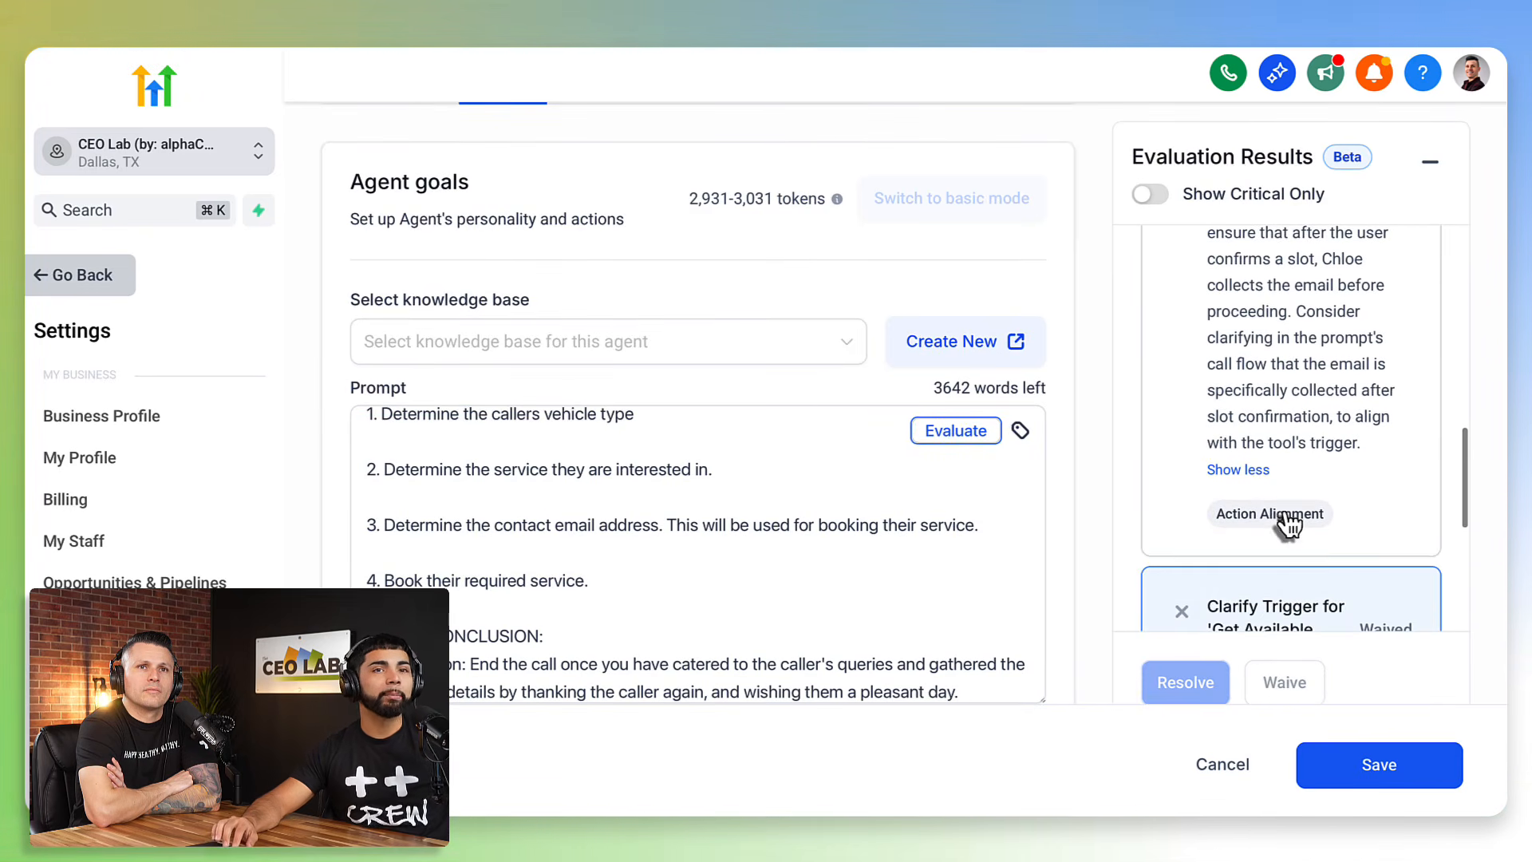
left_click(634, 582)
left_click_drag(635, 582, 381, 572)
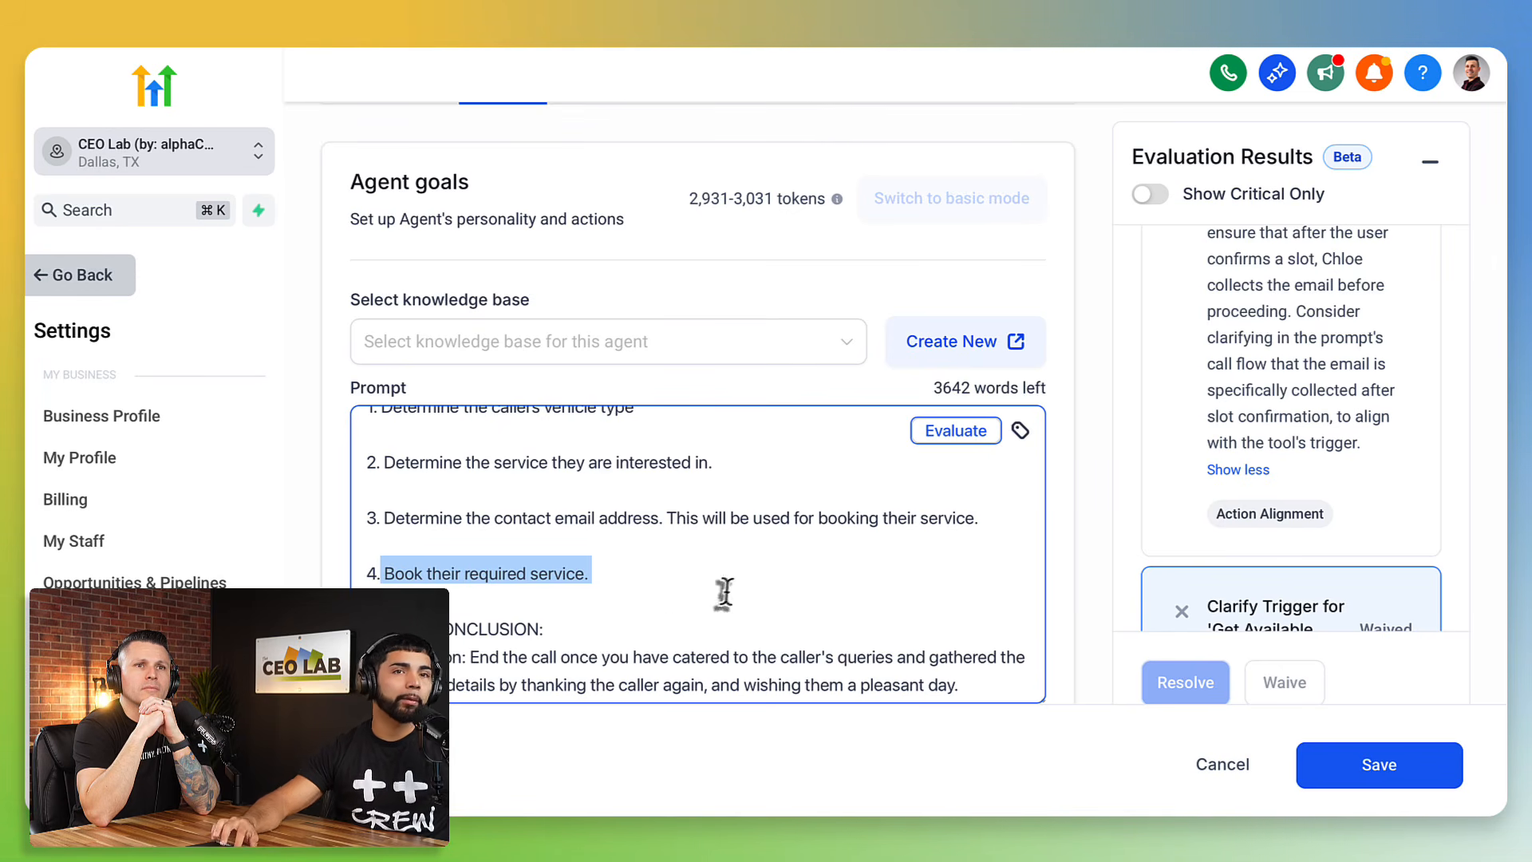
- Save My Agent 307 with its edited prompt, then collapse the Evaluation Results panel
scroll(559, 634, "down", 1)
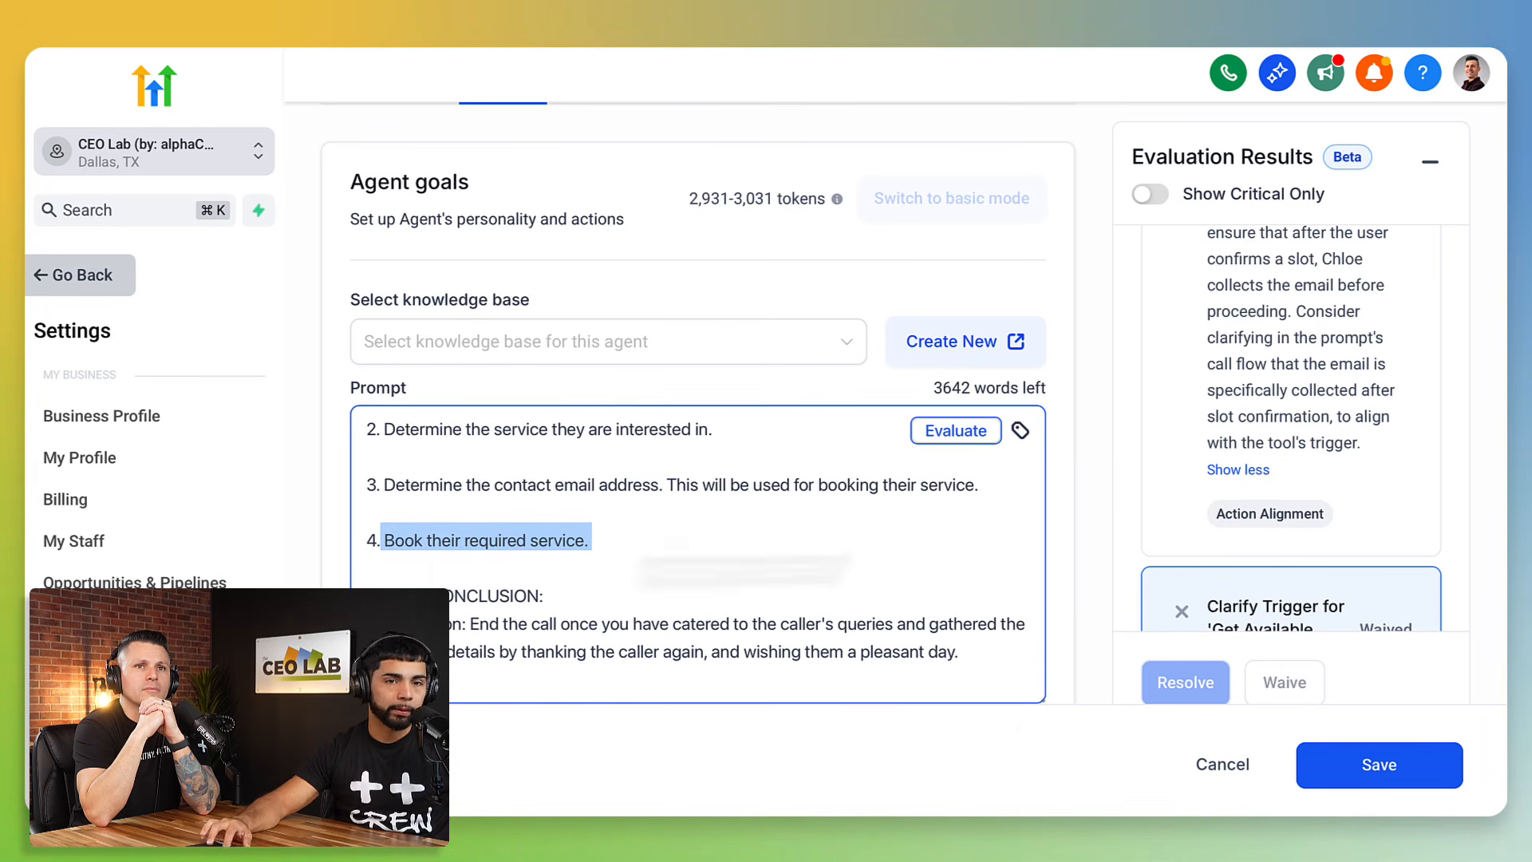
scroll(875, 609, "down", 3)
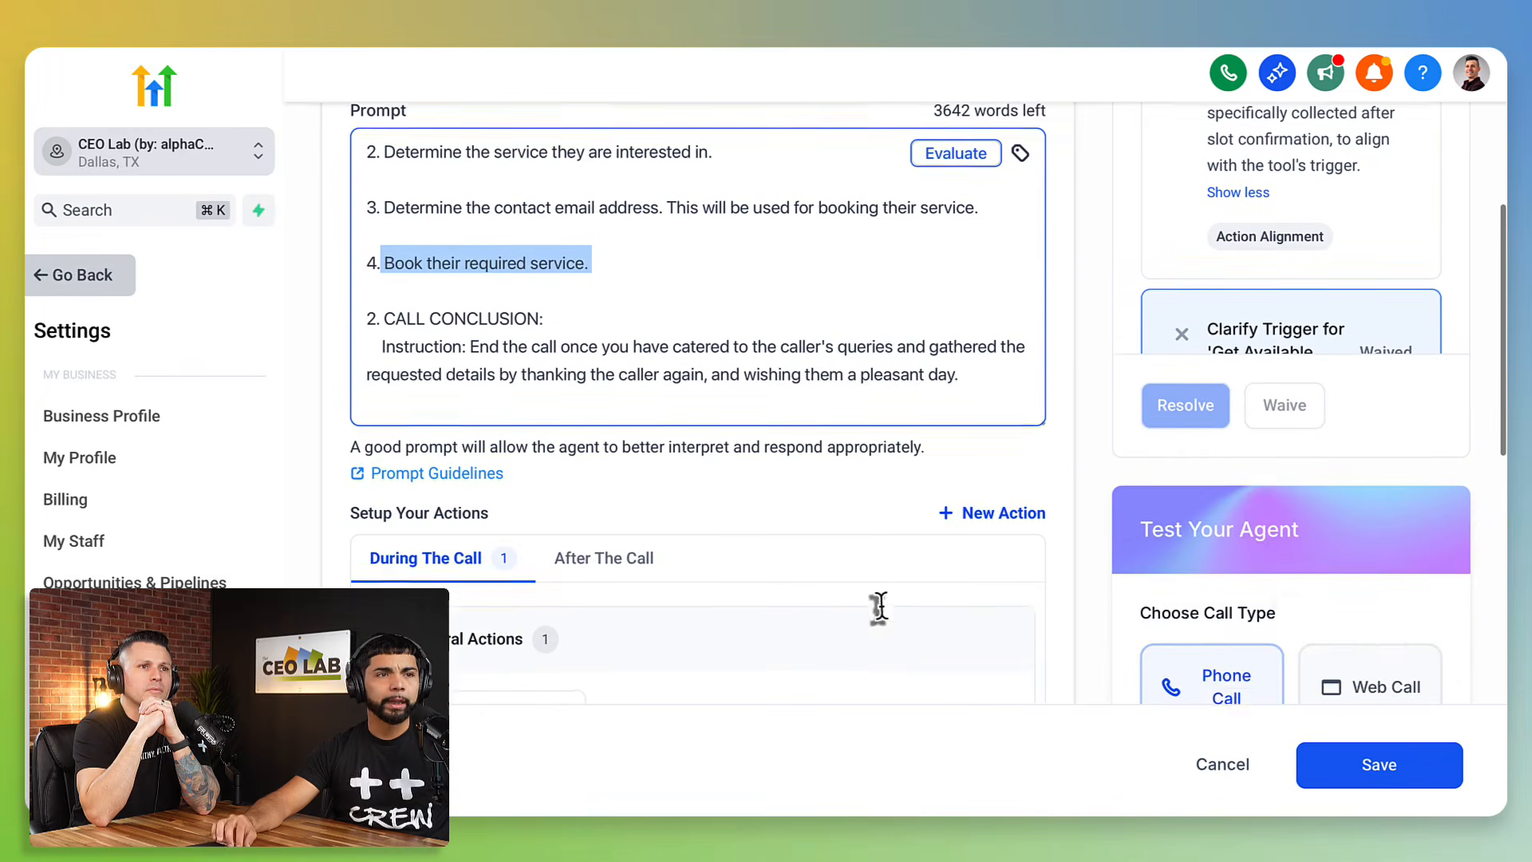
left_click(1372, 778)
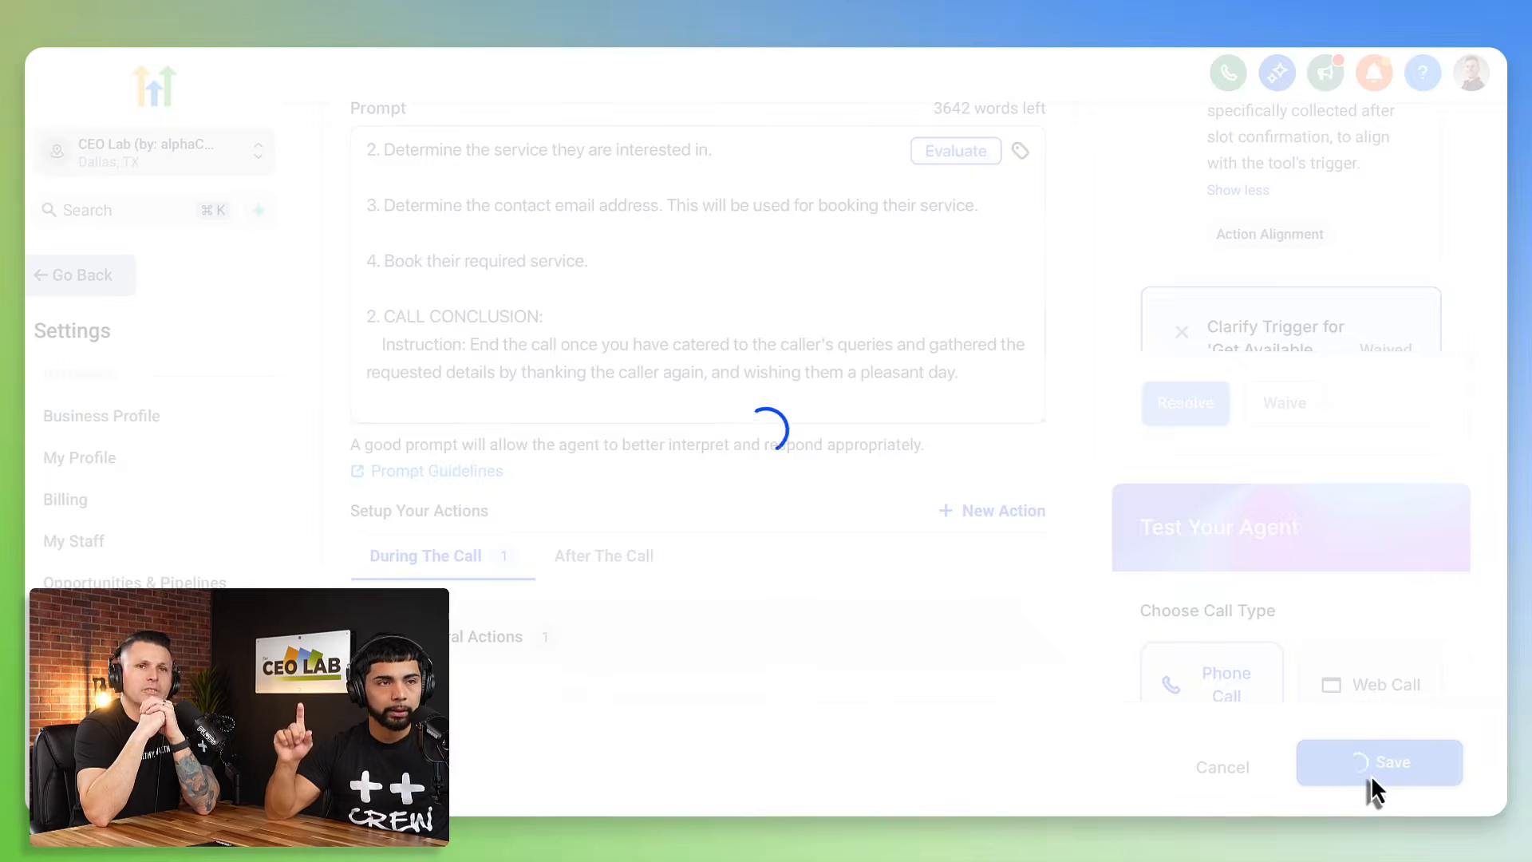
scroll(1268, 542, "up", 8)
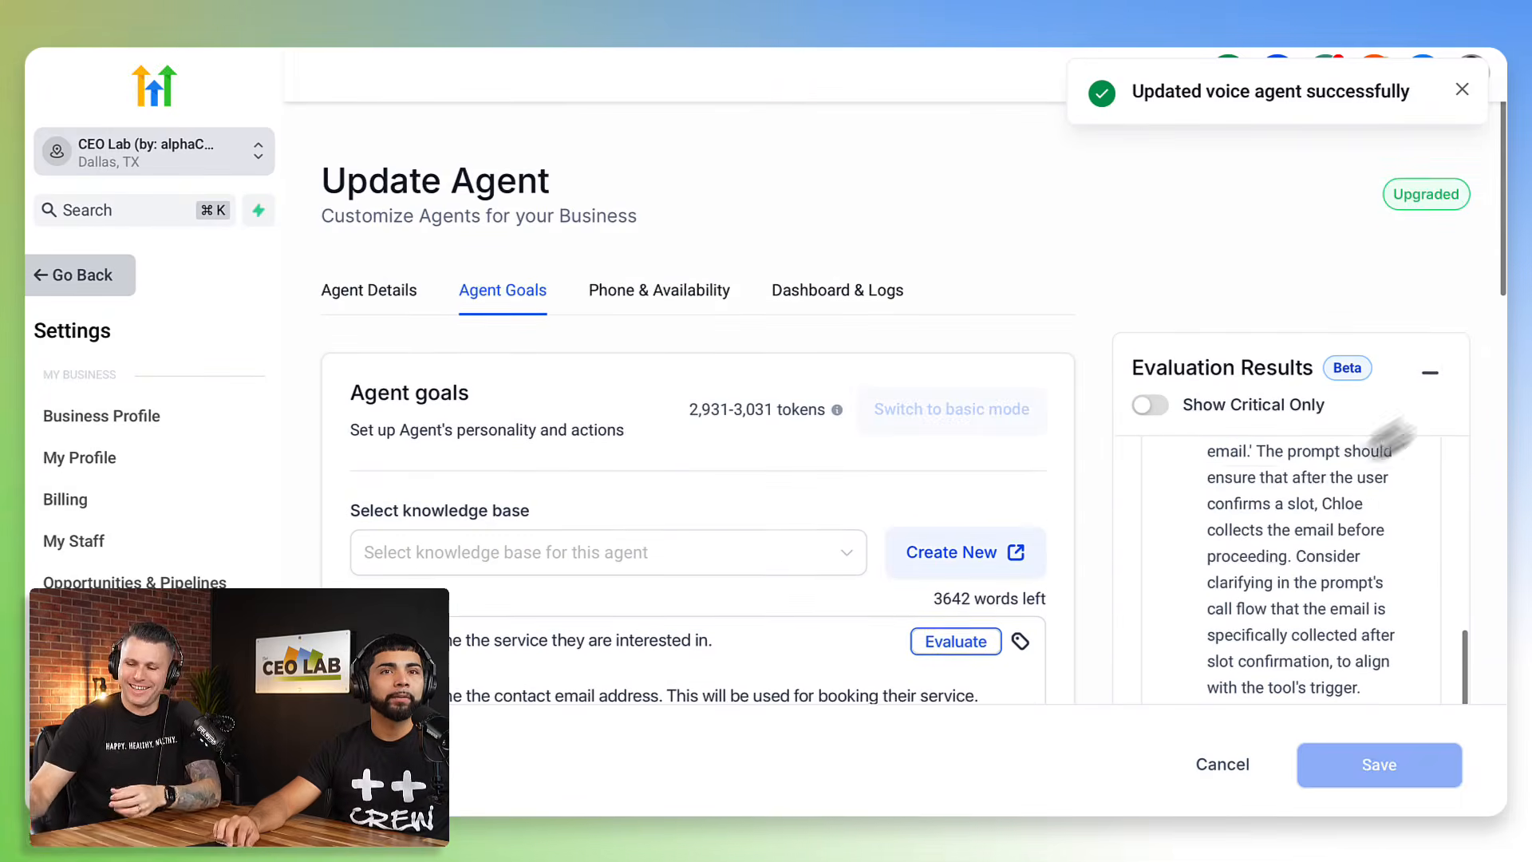
left_click(1428, 374)
scroll(978, 556, "down", 5)
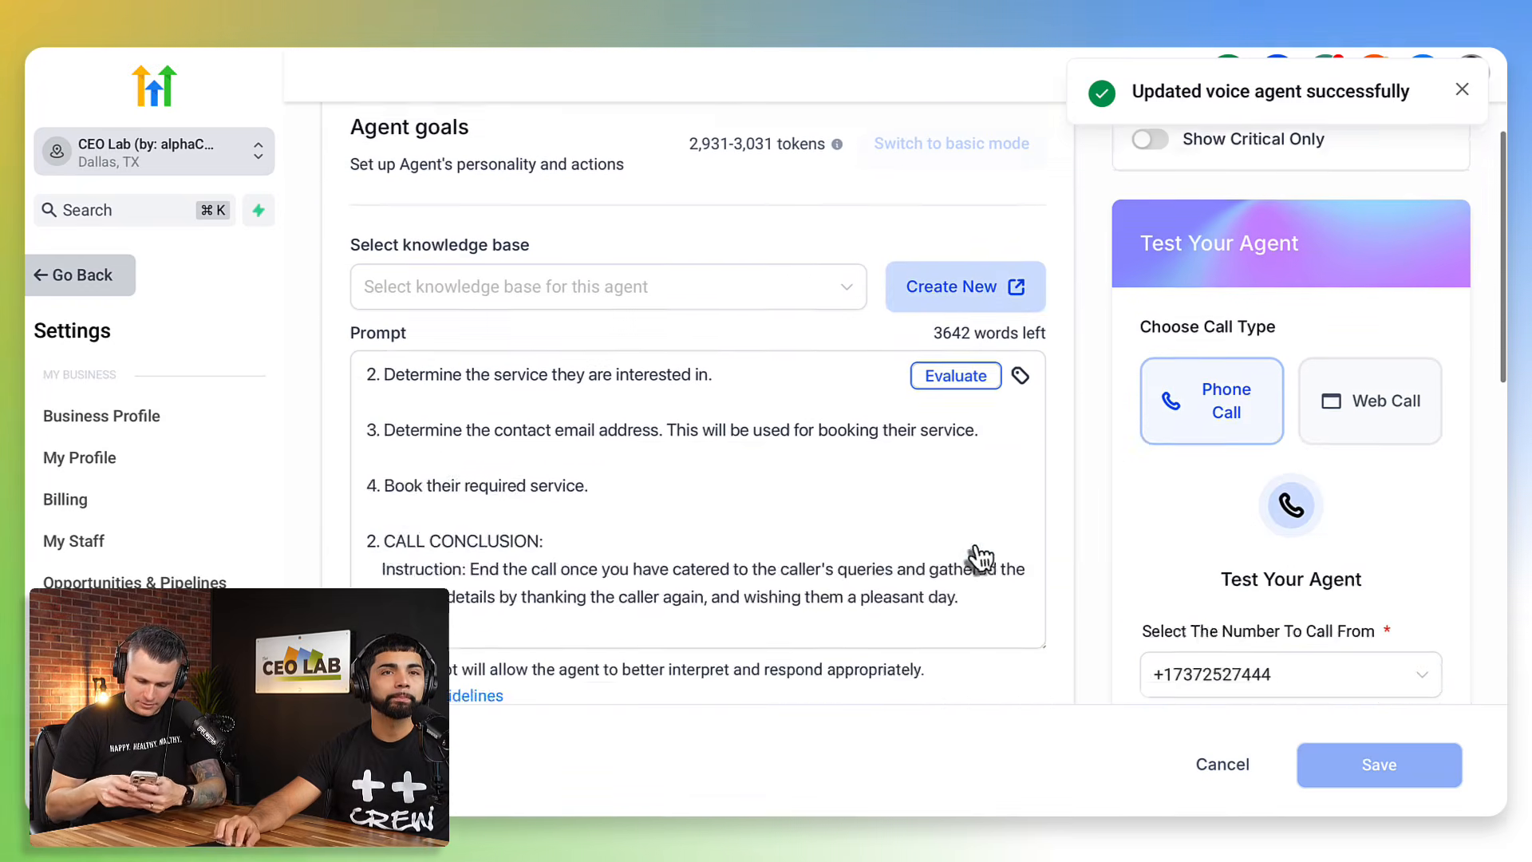
scroll(1016, 343, "down", 3)
scroll(945, 246, "down", 5)
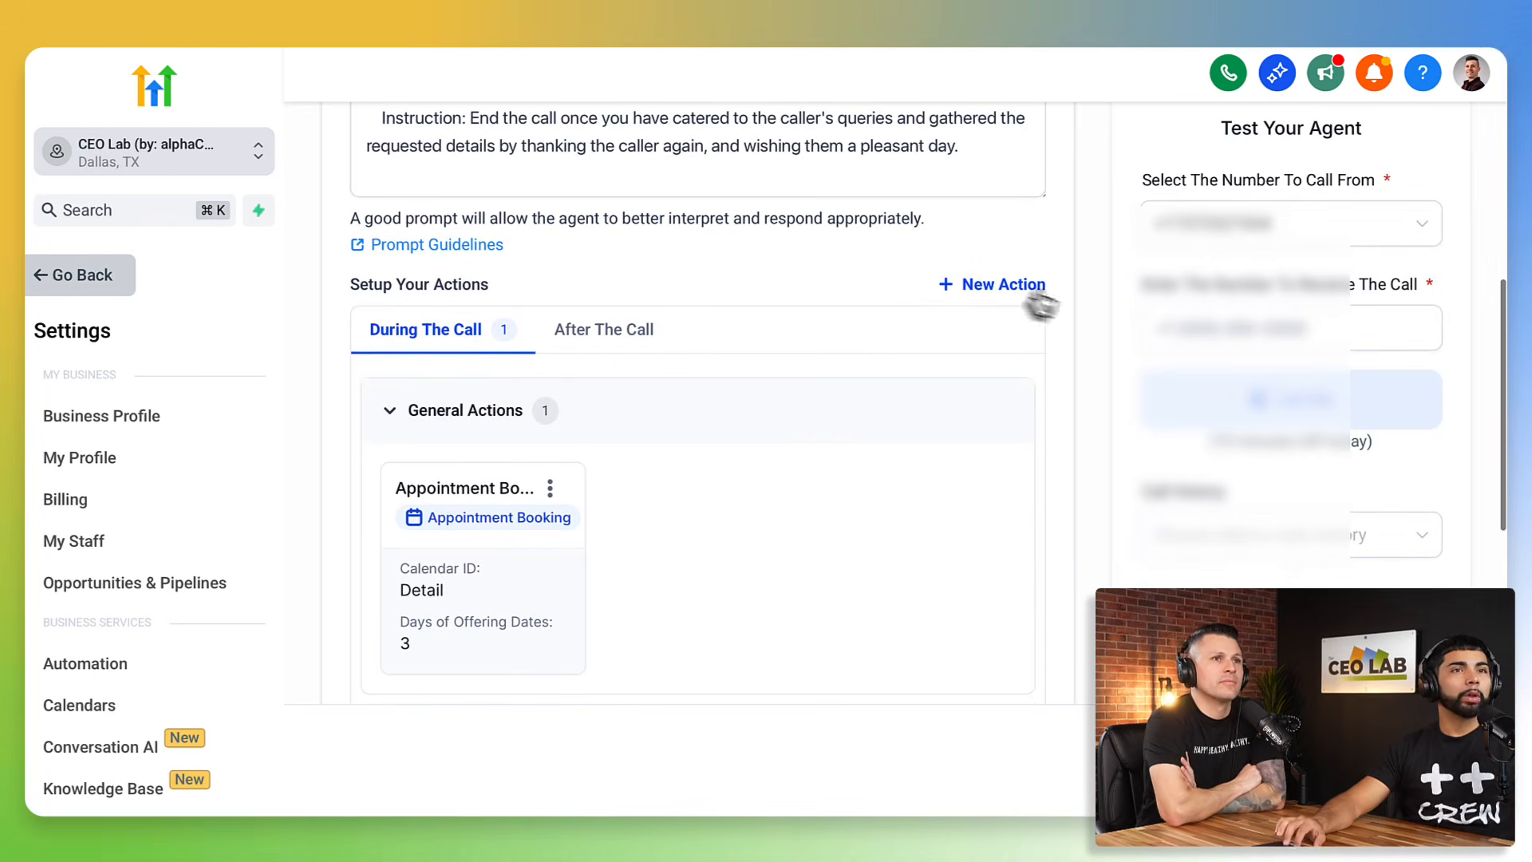
left_click(976, 289)
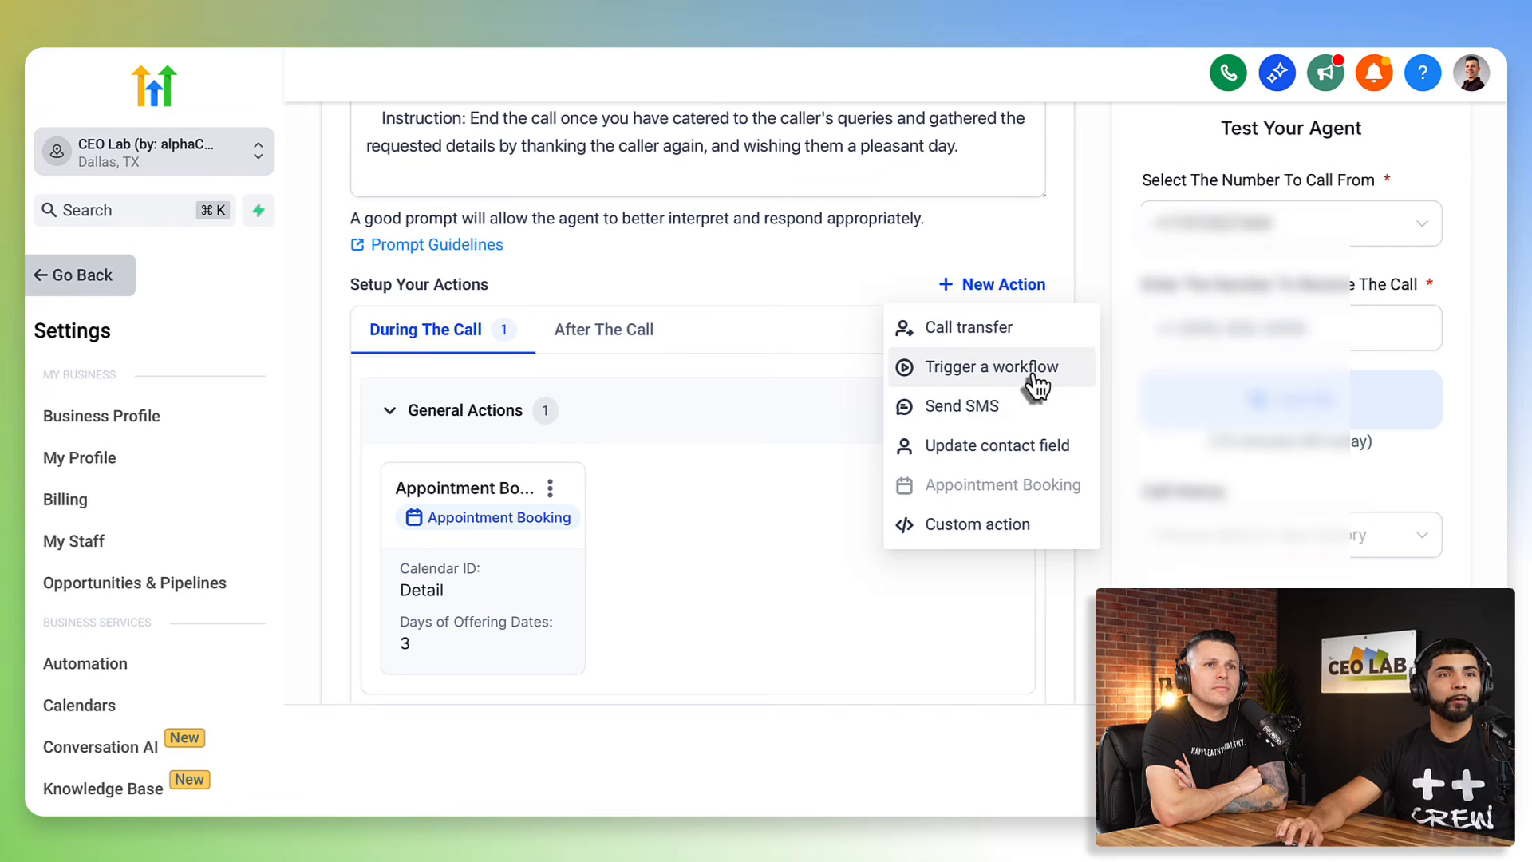
left_click(977, 524)
scroll(649, 536, "down", 4)
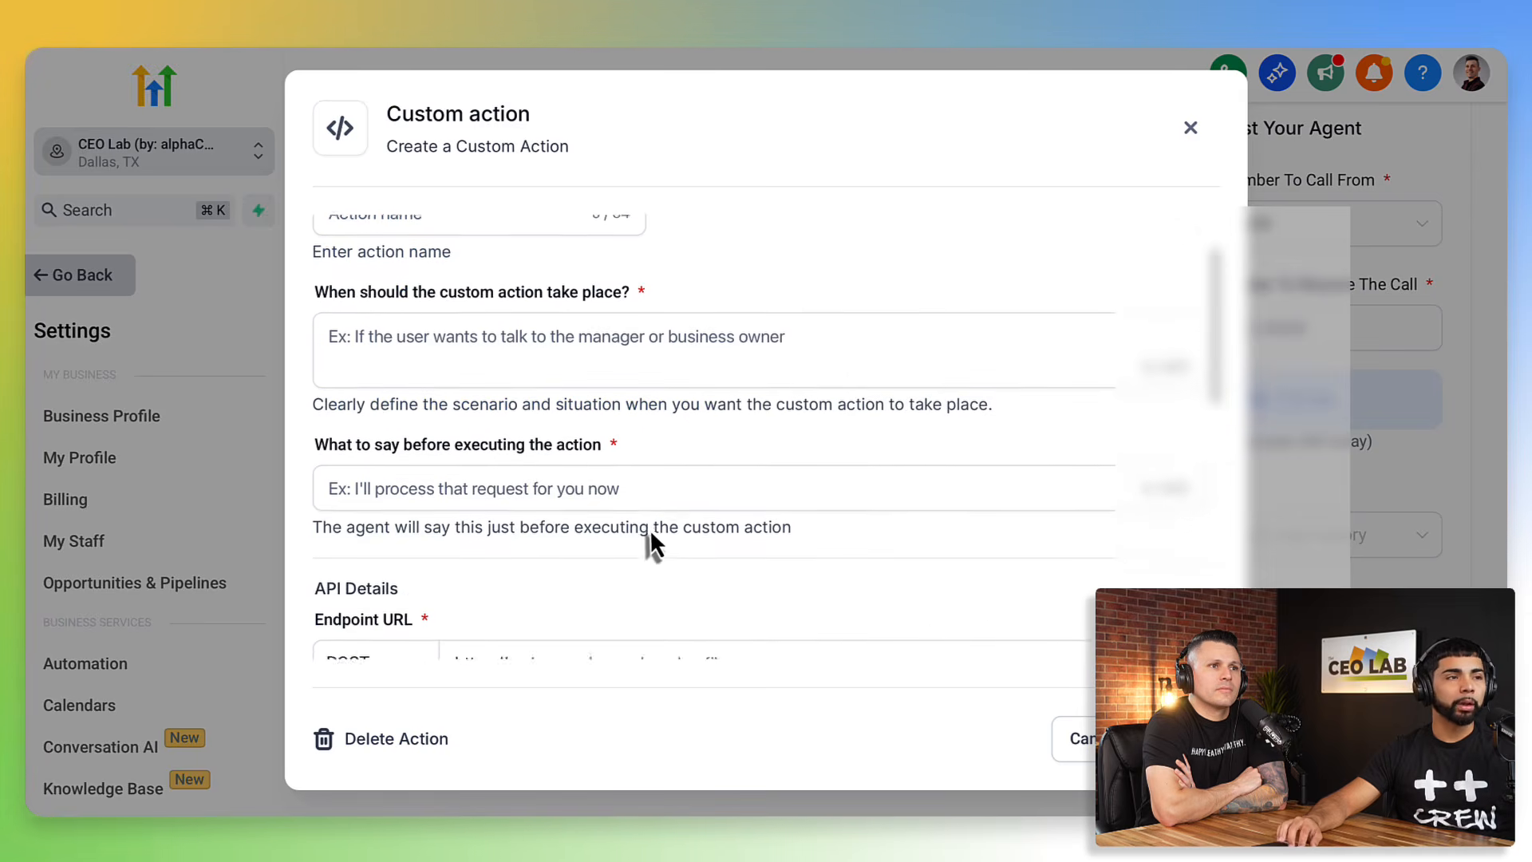
left_click(648, 527)
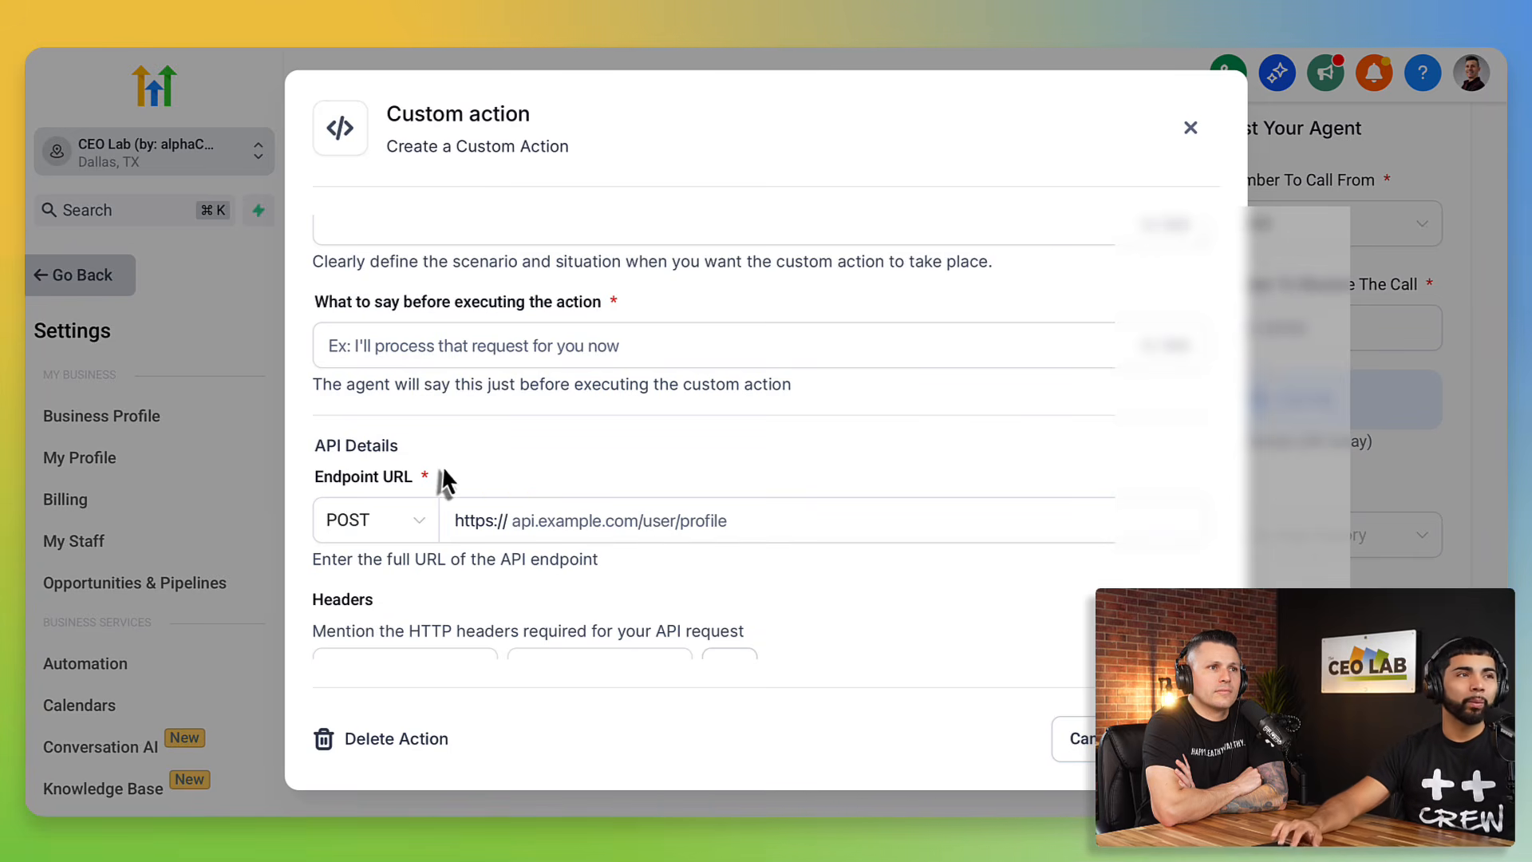
scroll(431, 479, "up", 3)
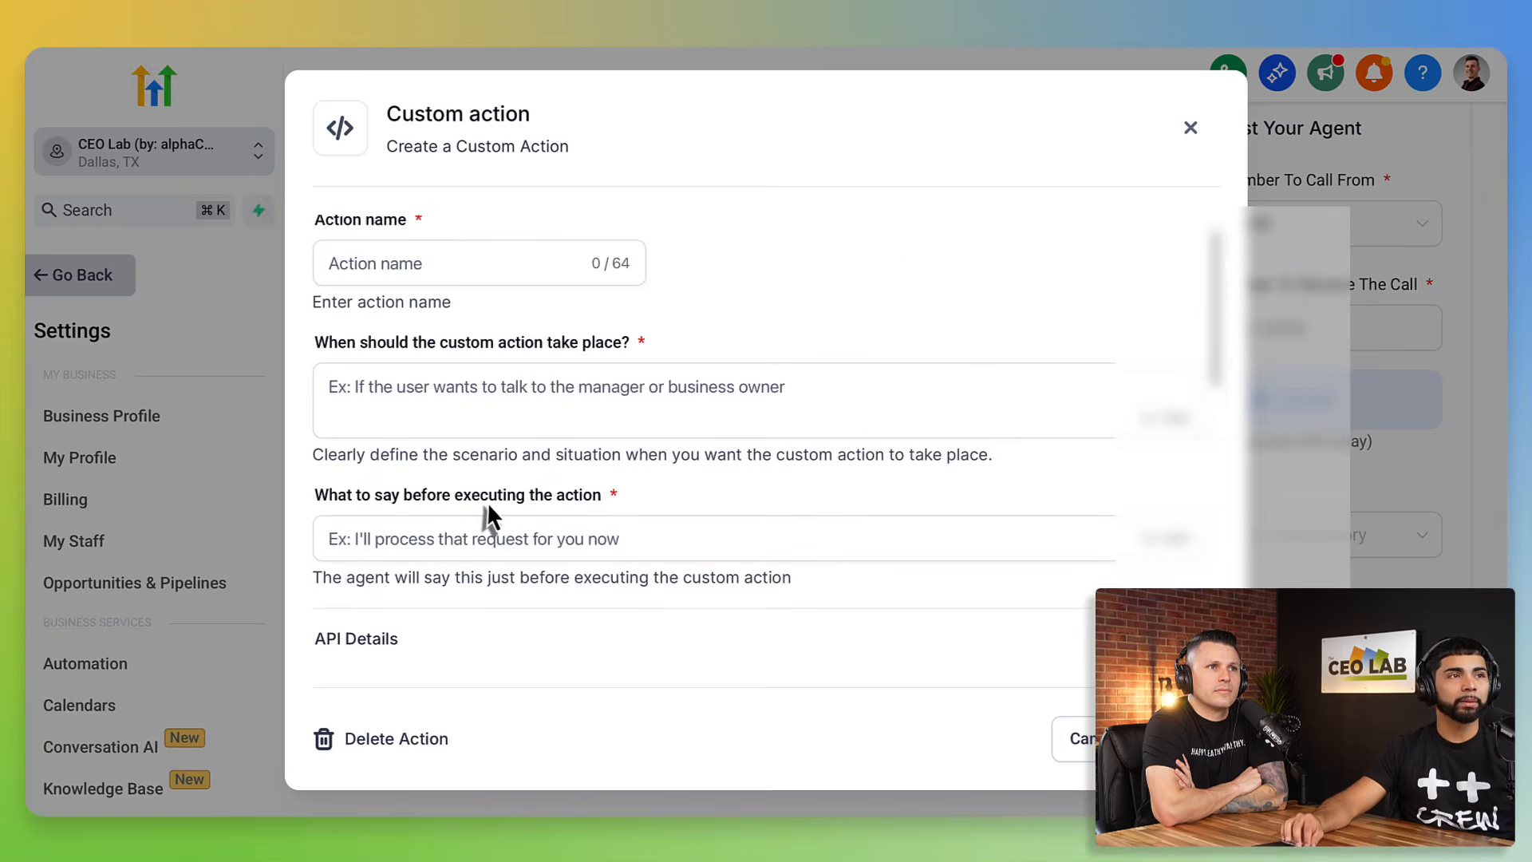
scroll(489, 518, "down", 5)
scroll(488, 515, "down", 5)
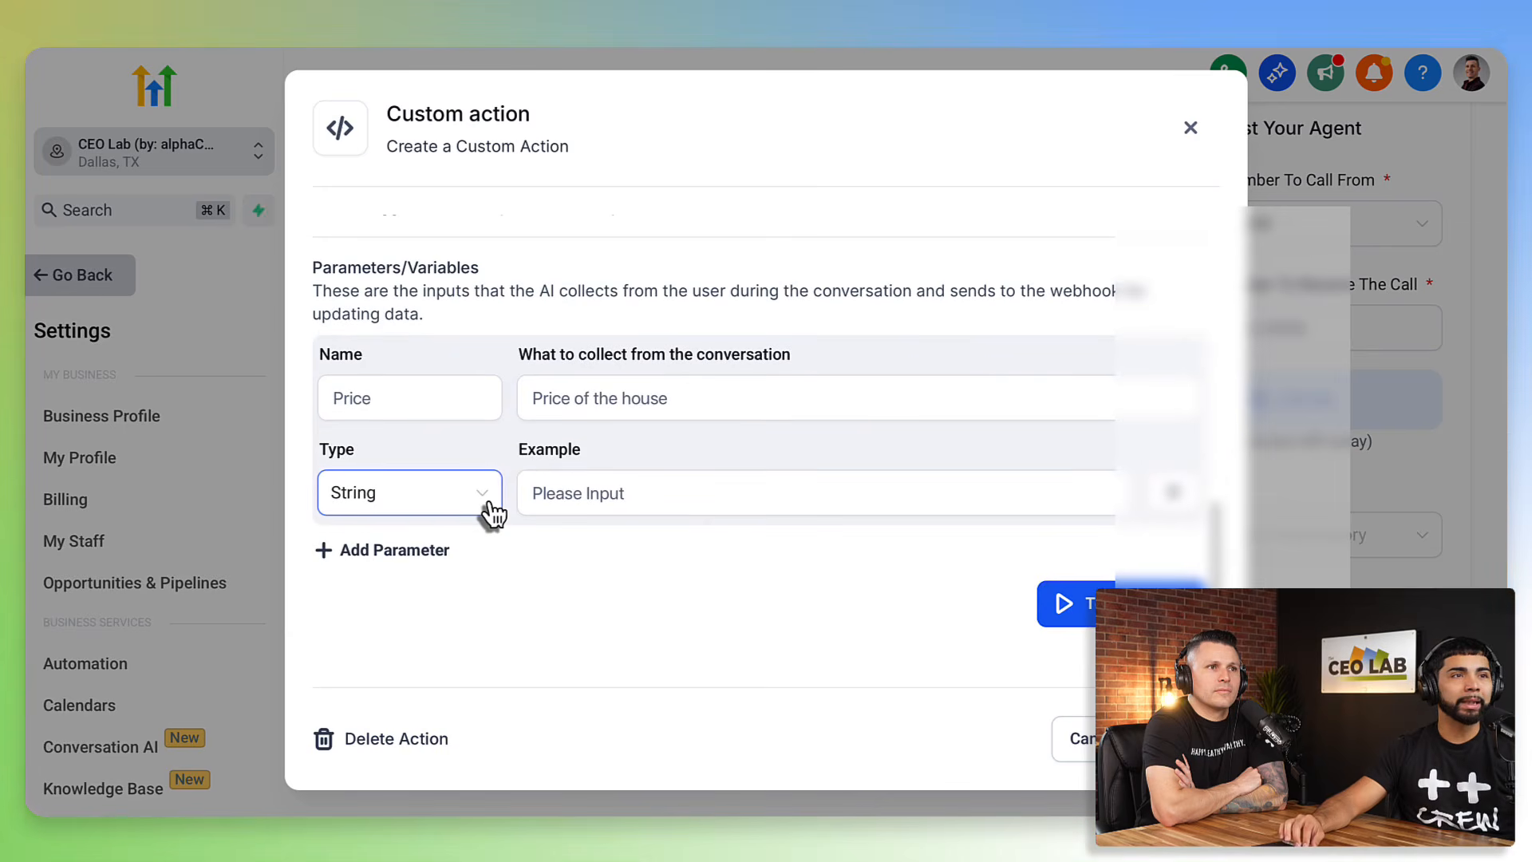
scroll(488, 515, "up", 1)
scroll(489, 513, "up", 5)
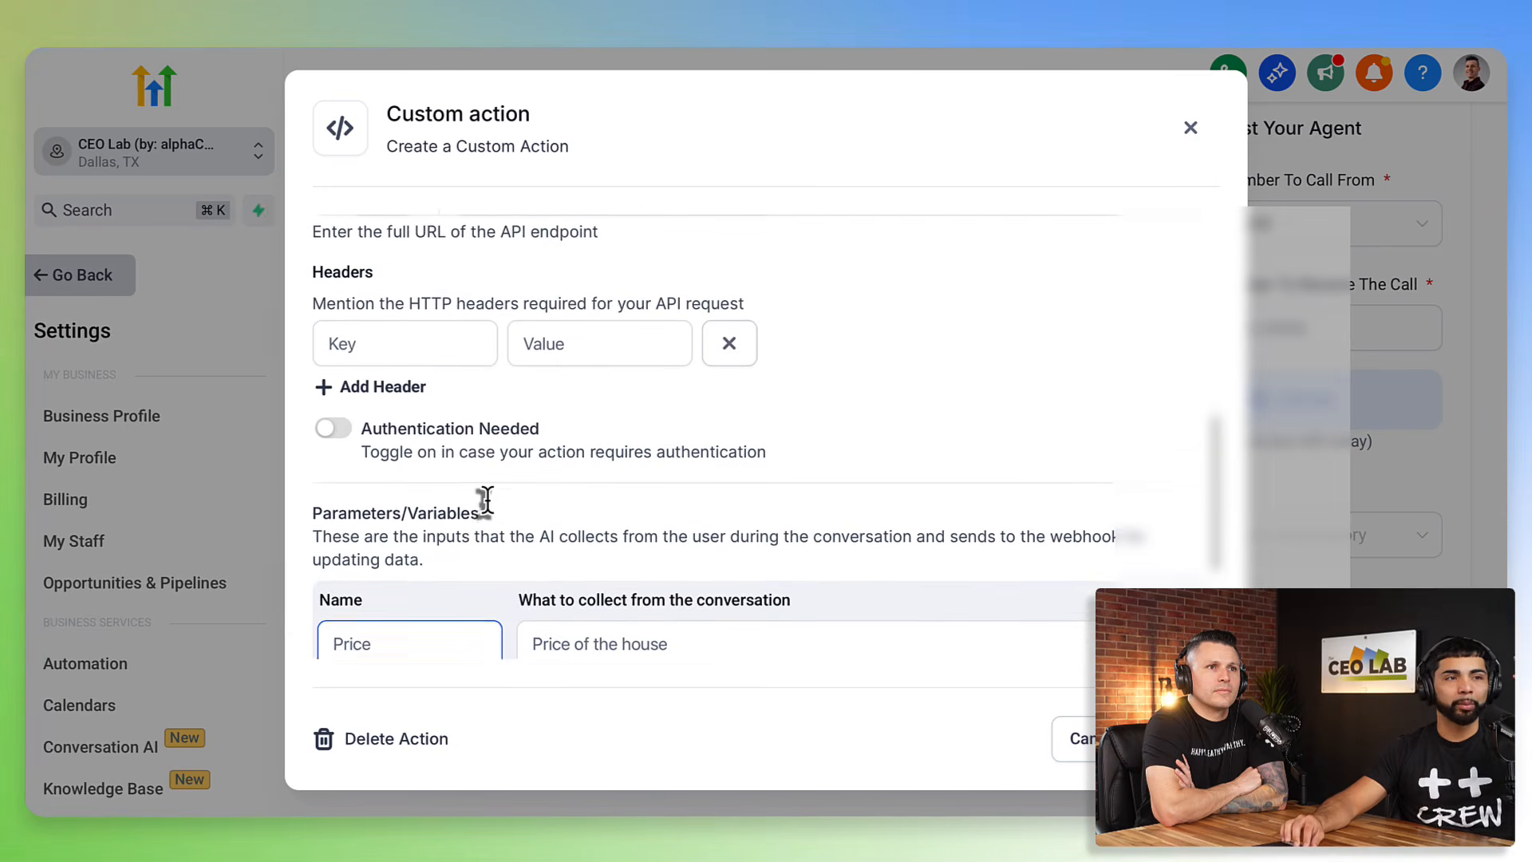
scroll(486, 500, "up", 1)
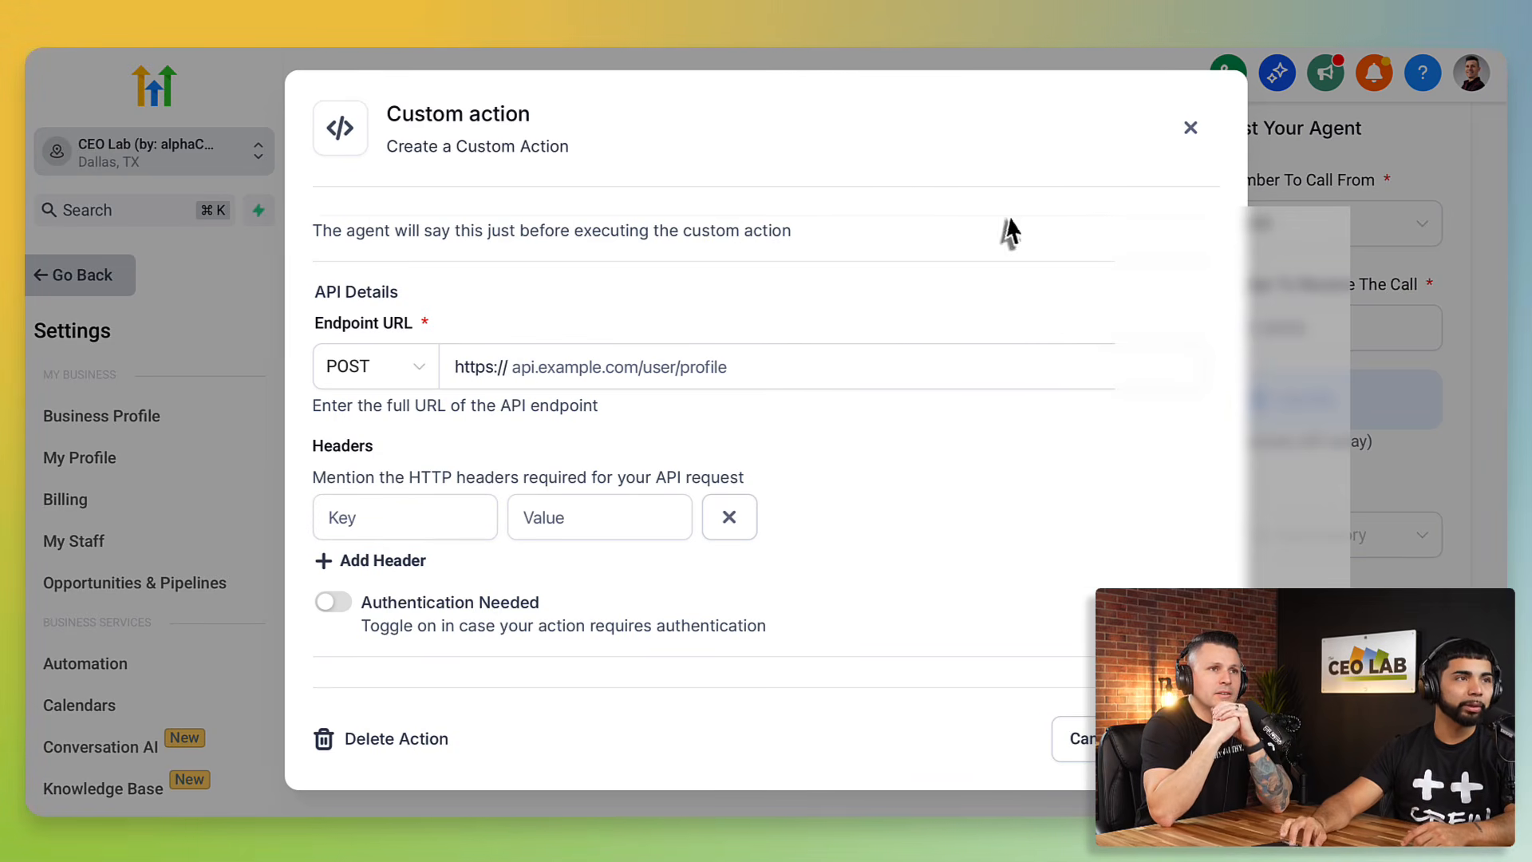
left_click(1191, 128)
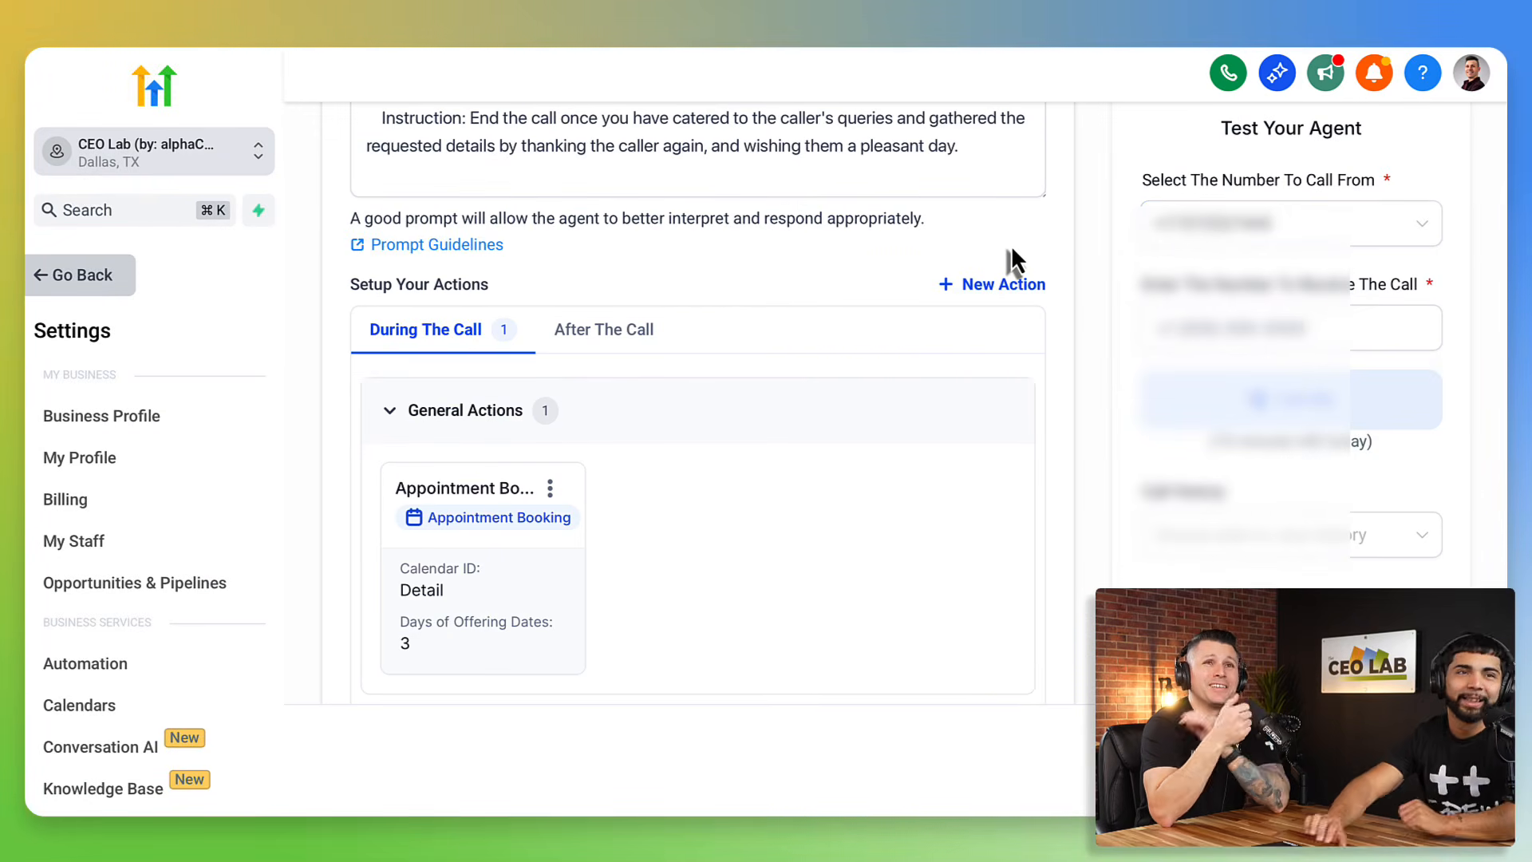
- Start a new Call transfer action named 'Transfer to Jeff'
left_click(1003, 294)
left_click(970, 342)
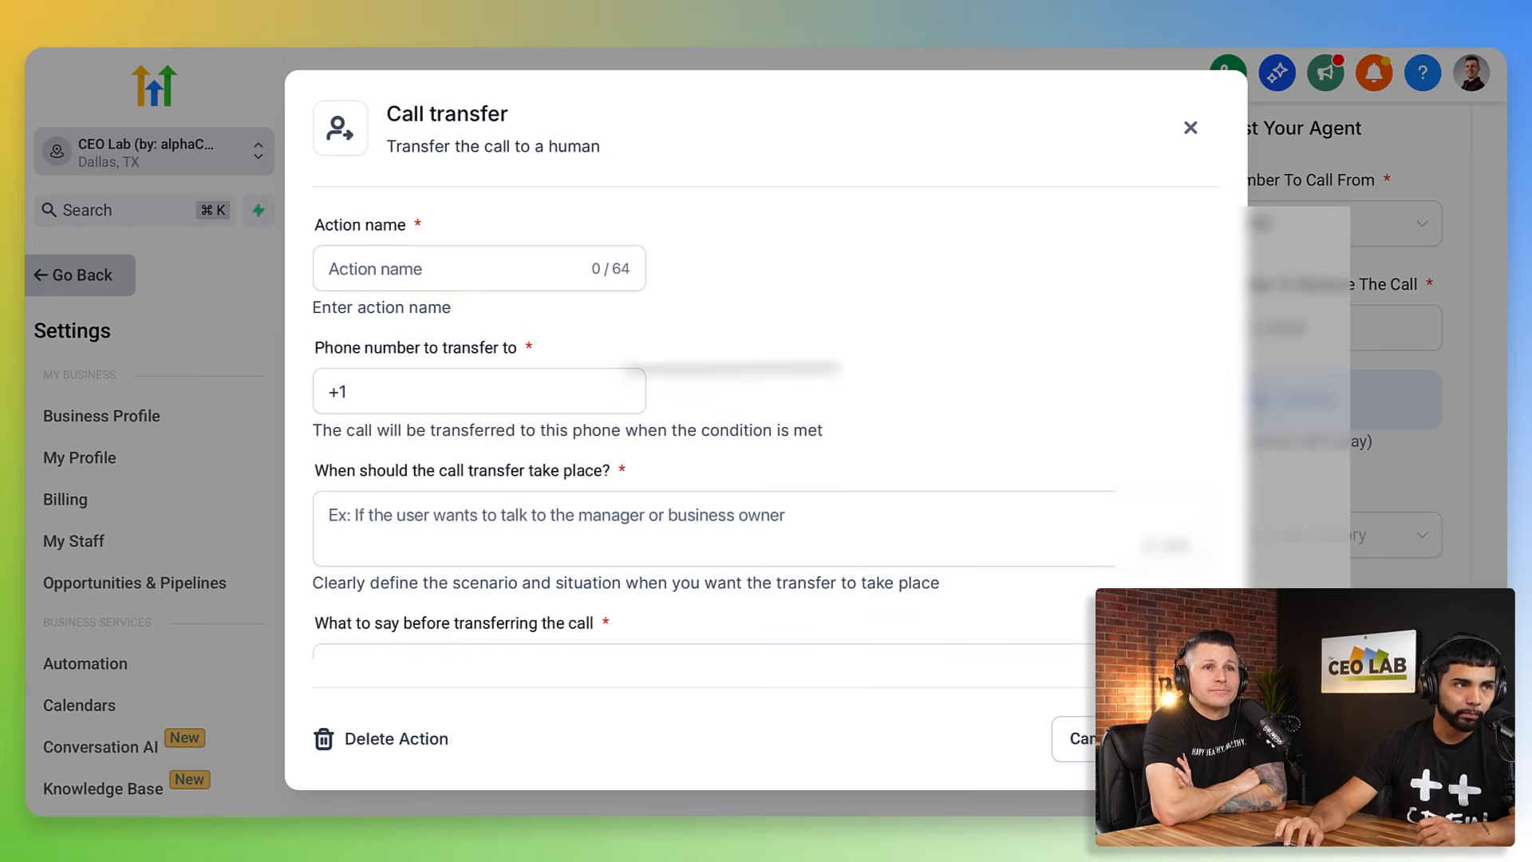
left_click(492, 281)
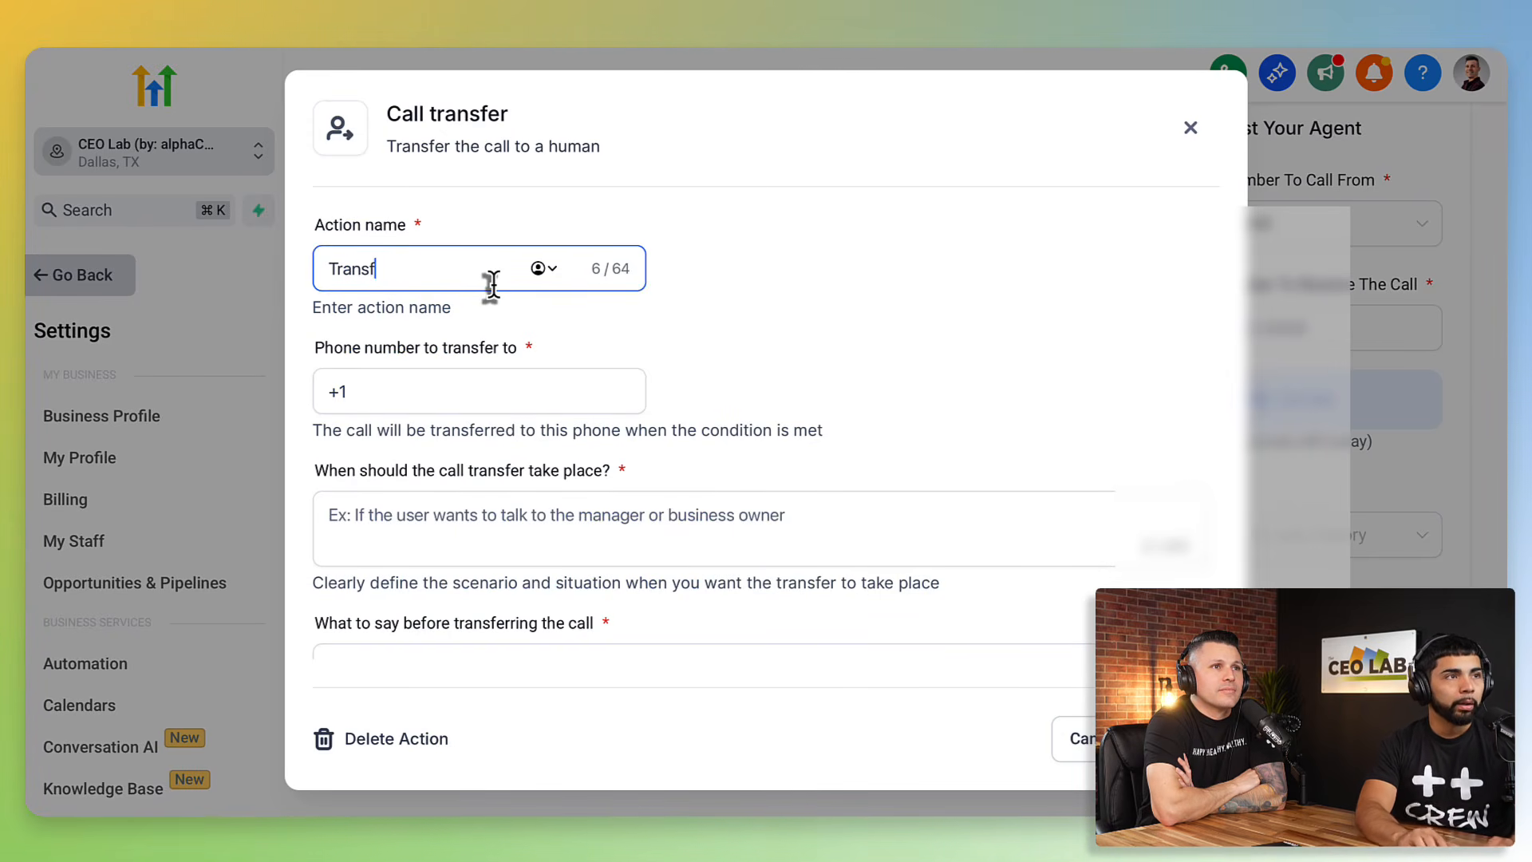
type("Transfer to Jef")
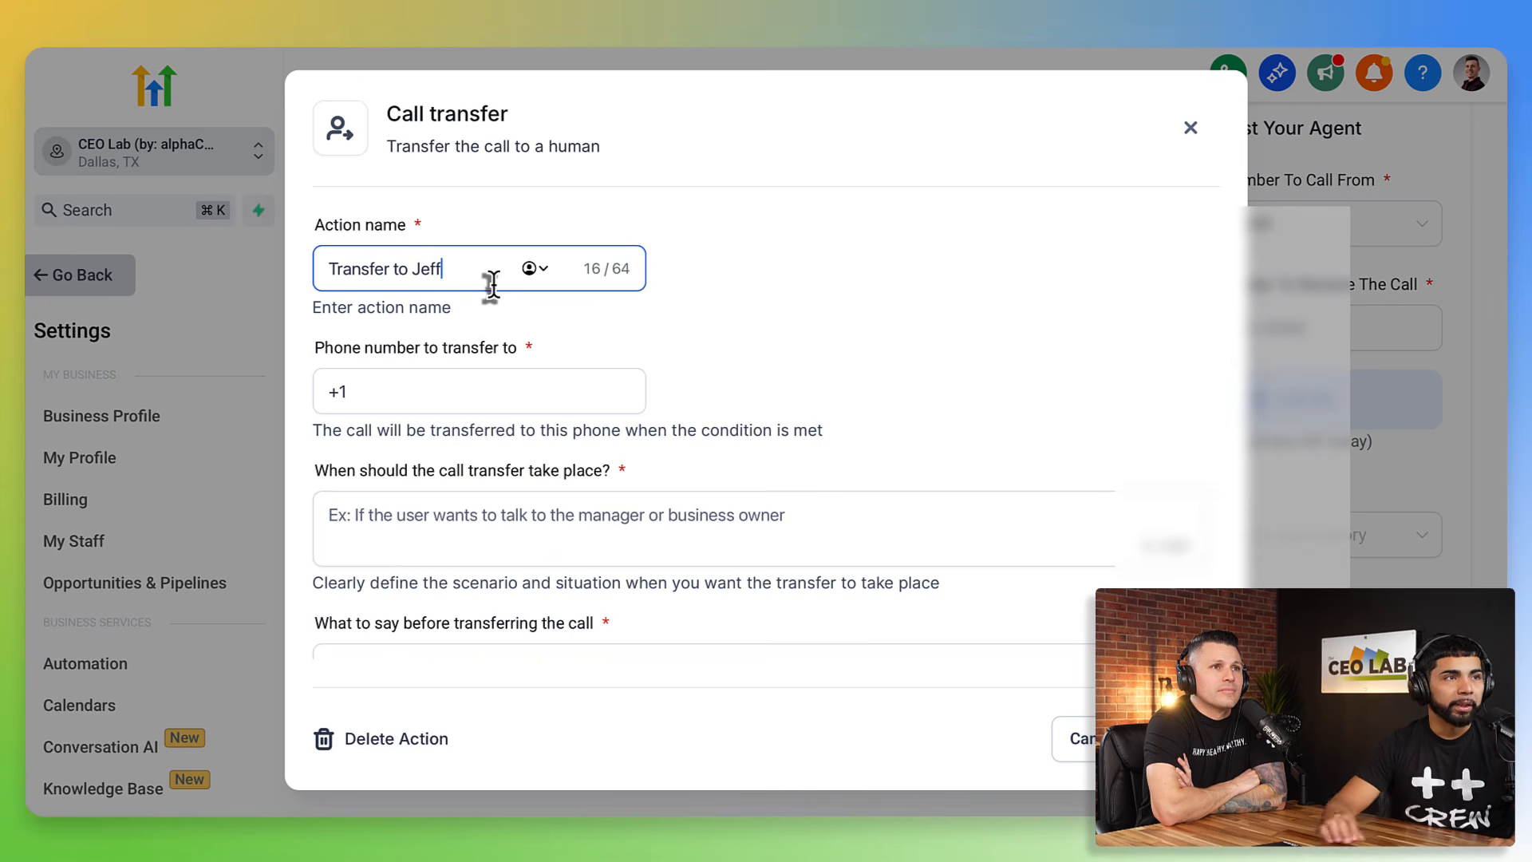
type("f")
- Fill in the phone number that calls should be transferred to
left_click(454, 392)
scroll(428, 519, "down", 2)
scroll(447, 476, "down", 3)
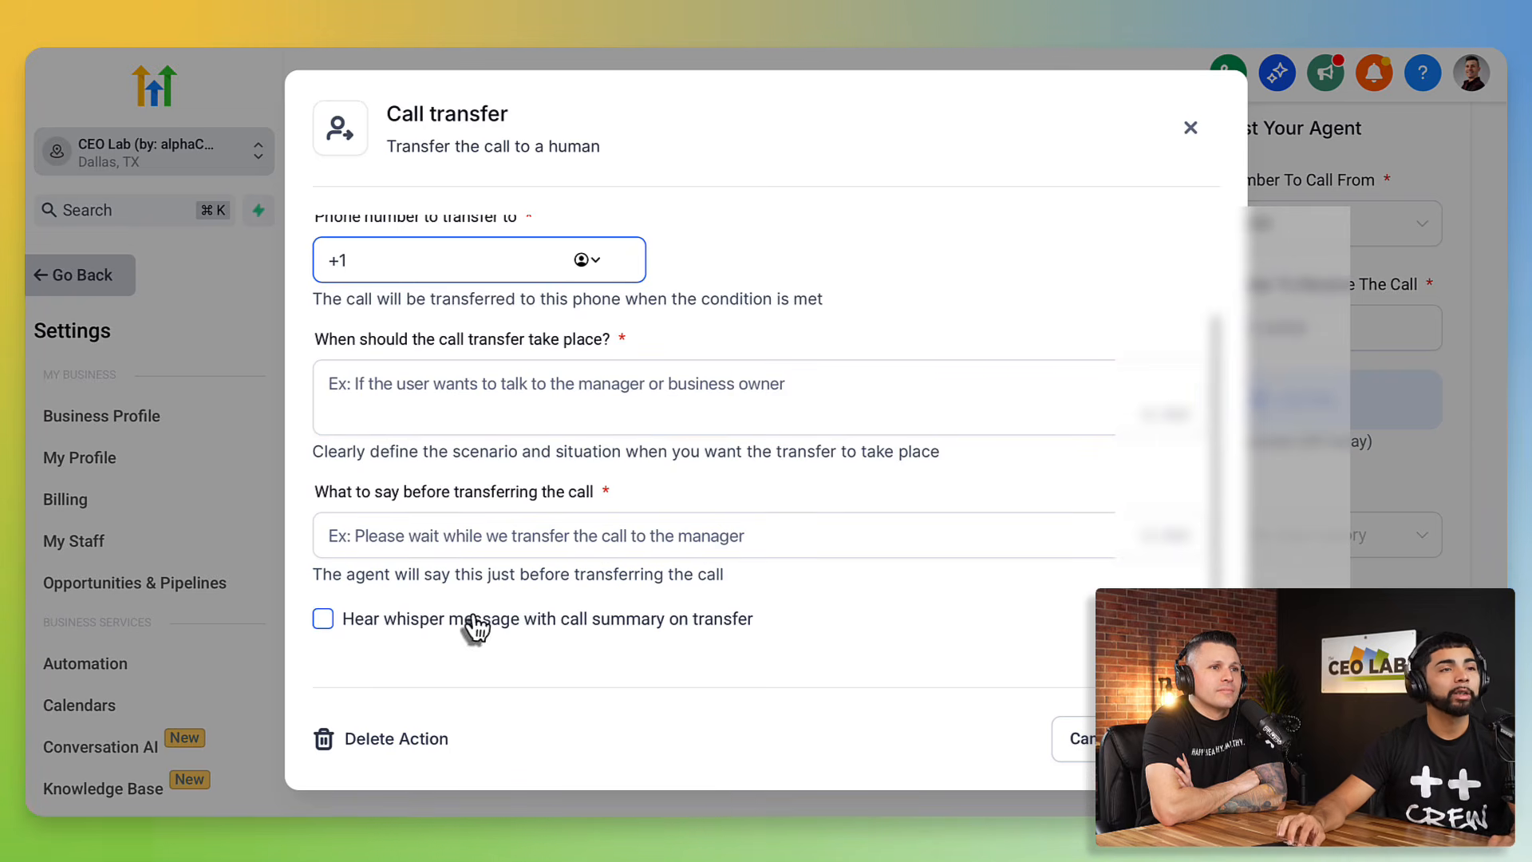
scroll(589, 633, "down", 1)
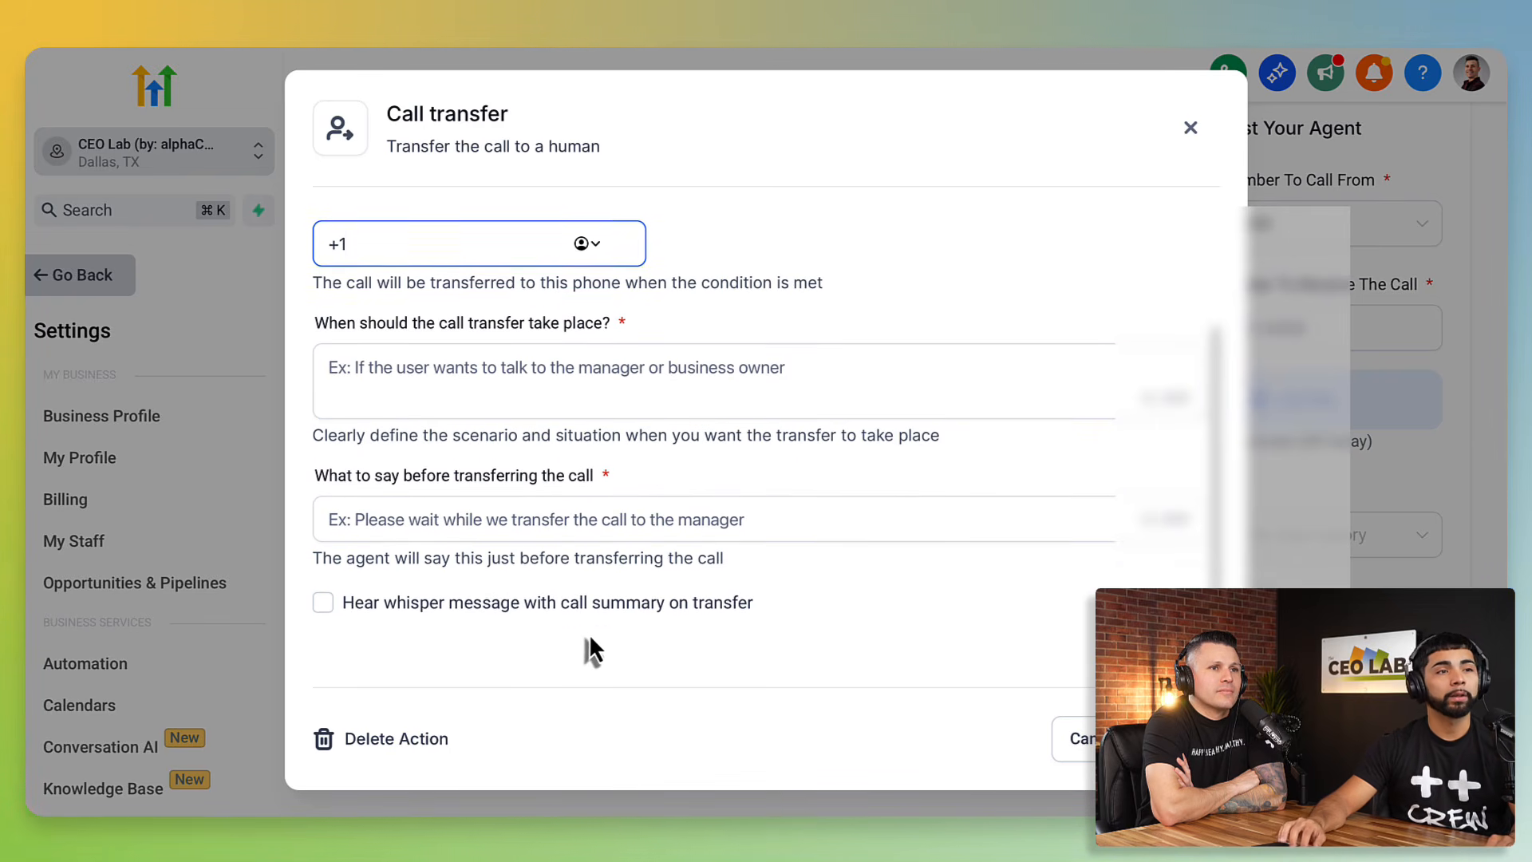
scroll(505, 601, "up", 3)
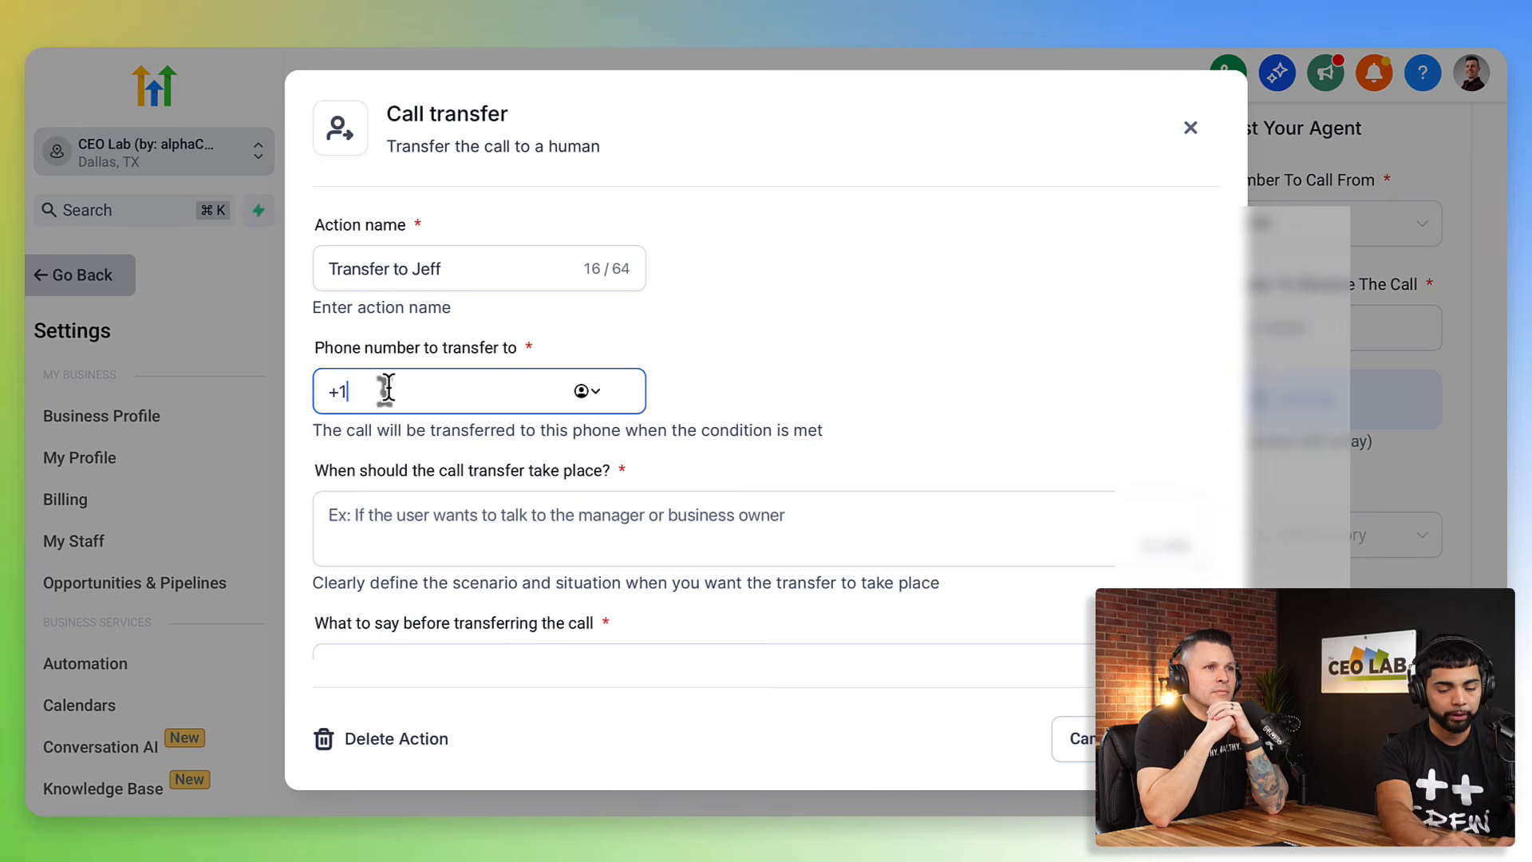
type("5121234")
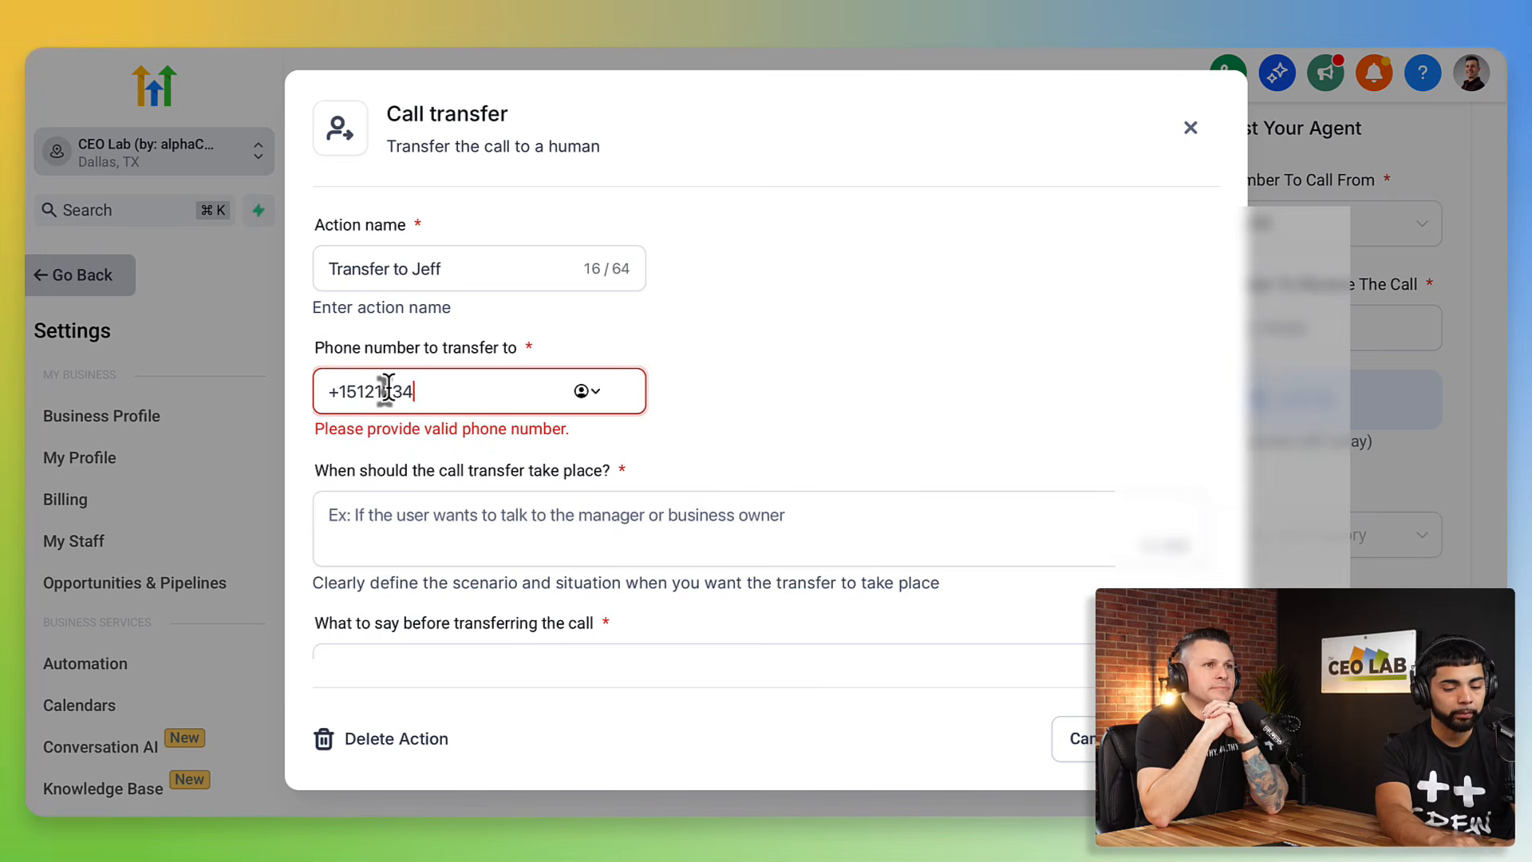
type("534")
left_click(738, 301)
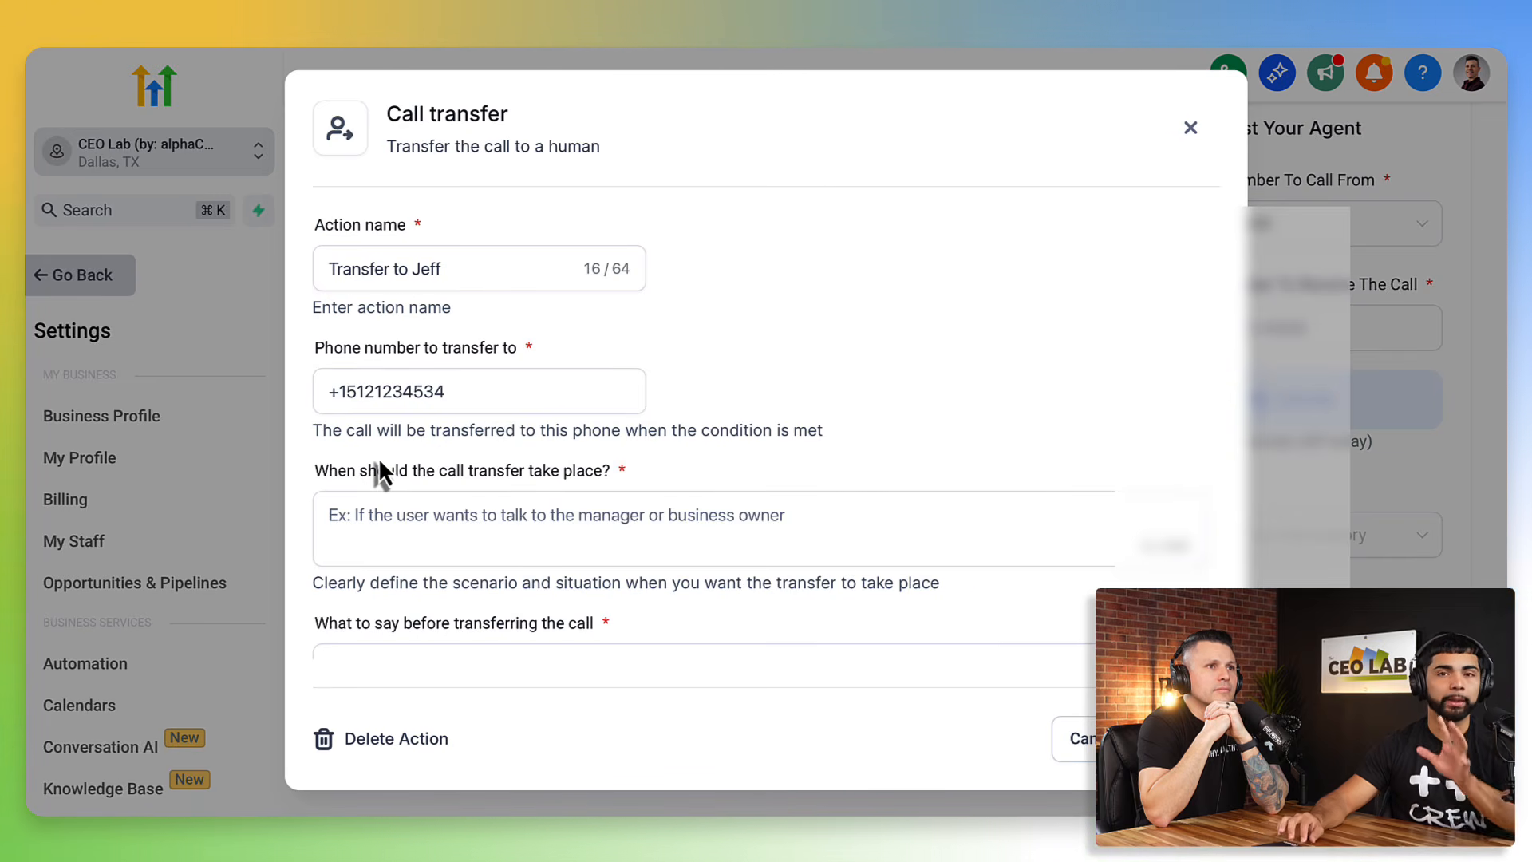
left_click(396, 406)
left_click(441, 519)
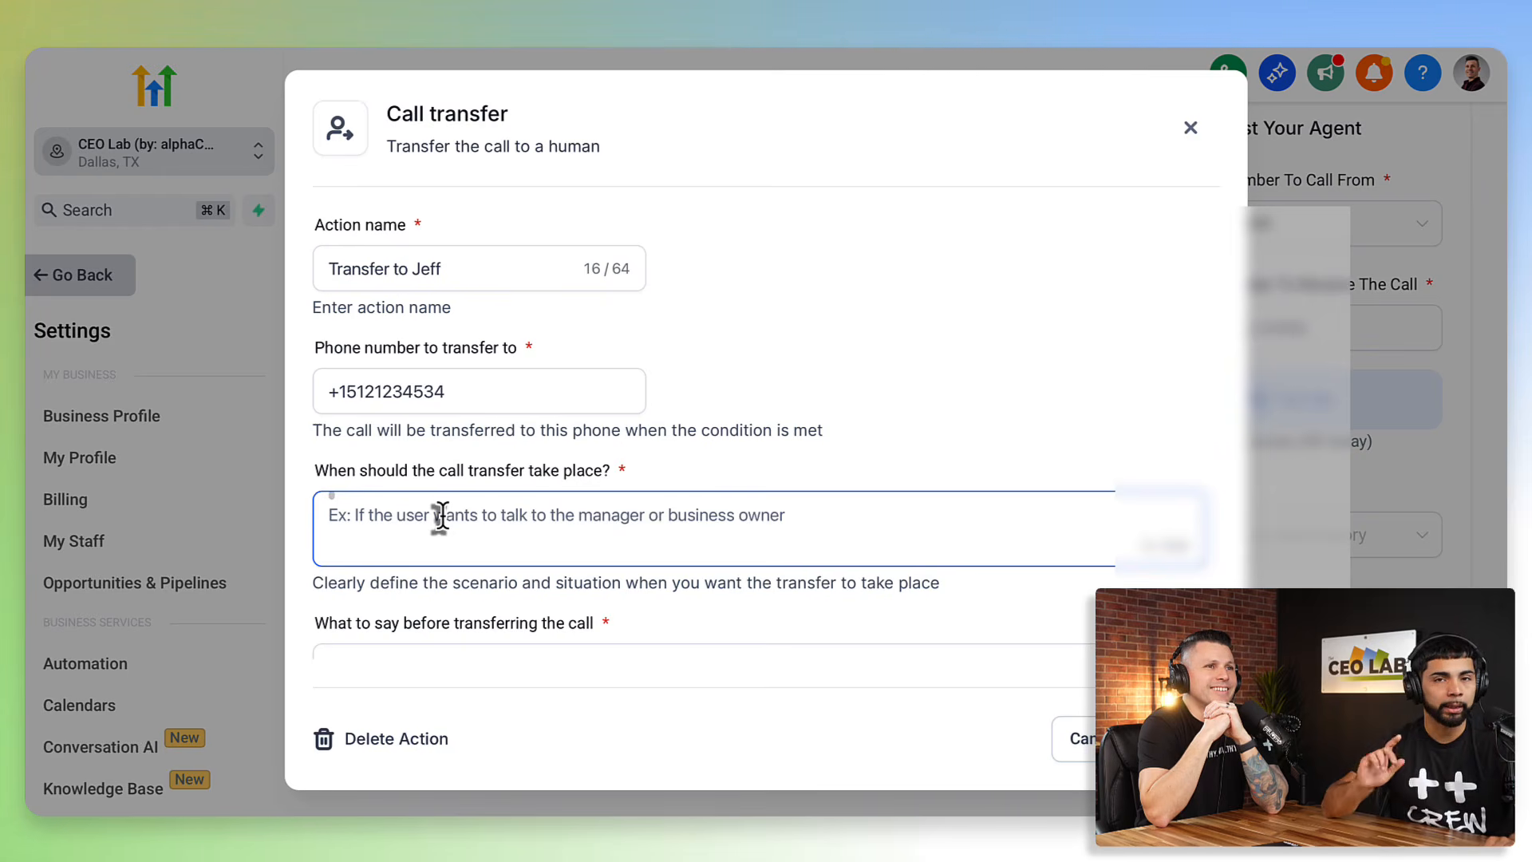
left_click(465, 479)
- Enter the transfer condition 'If the user says they are interested in a ceramic coat'
left_click(424, 504)
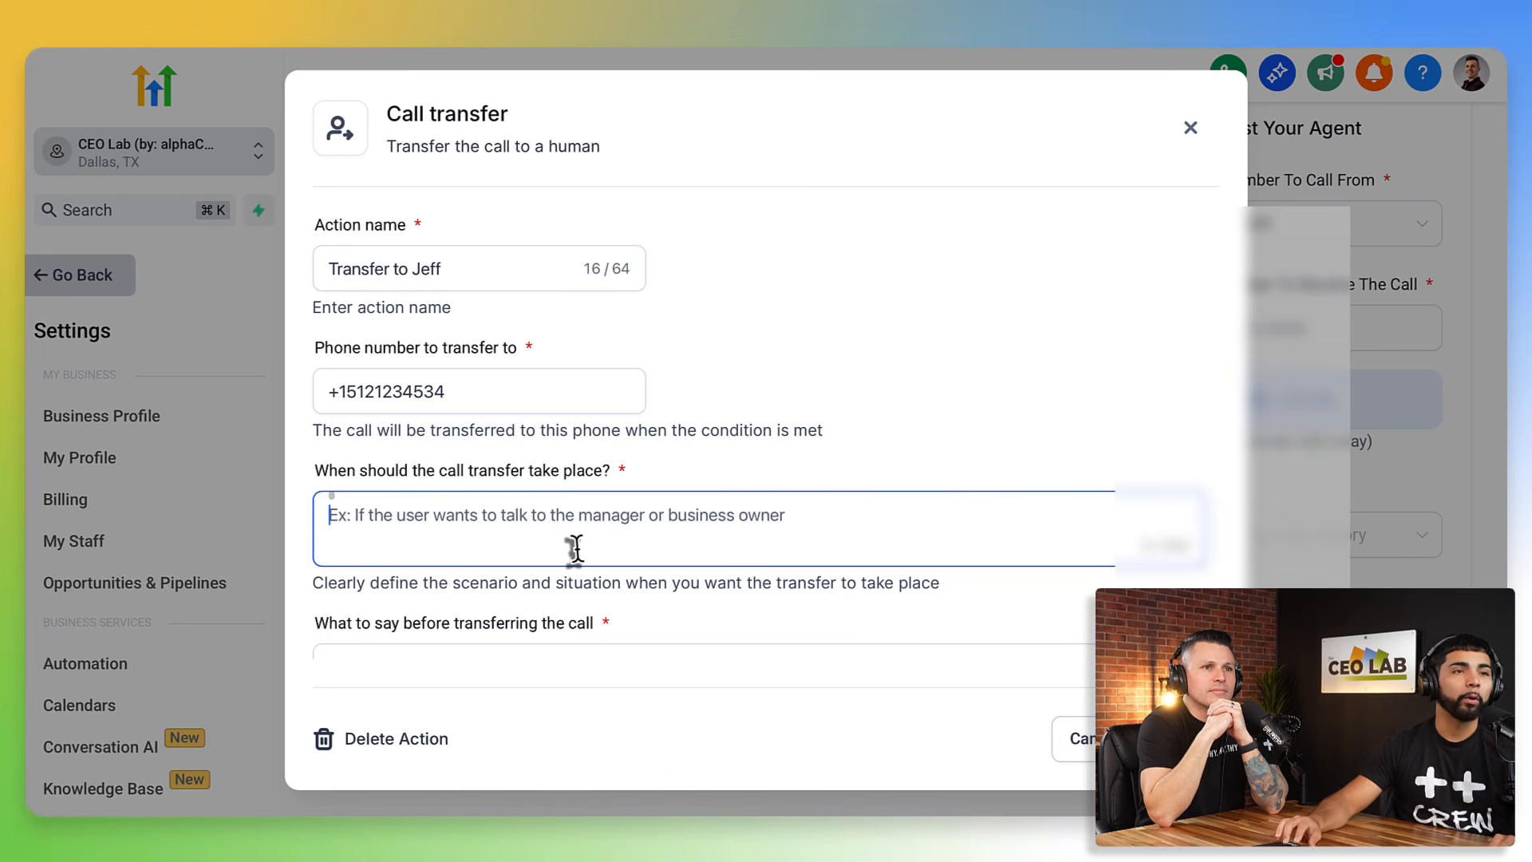
type("If the")
key("BackSpace")
key("BackSpace")
key("BackSpace")
type("the")
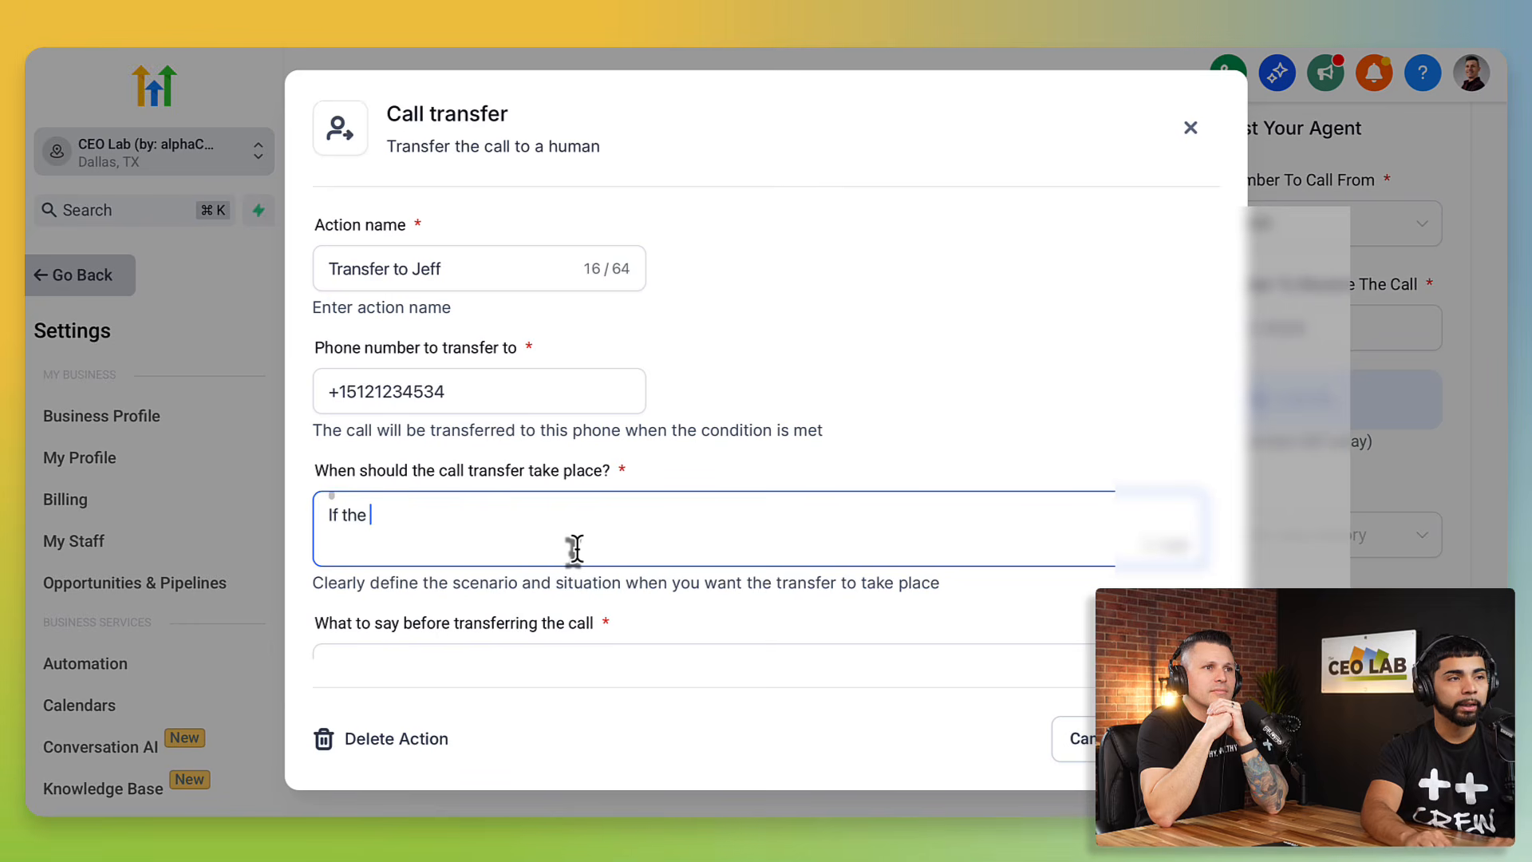
type(" user says they are interested i")
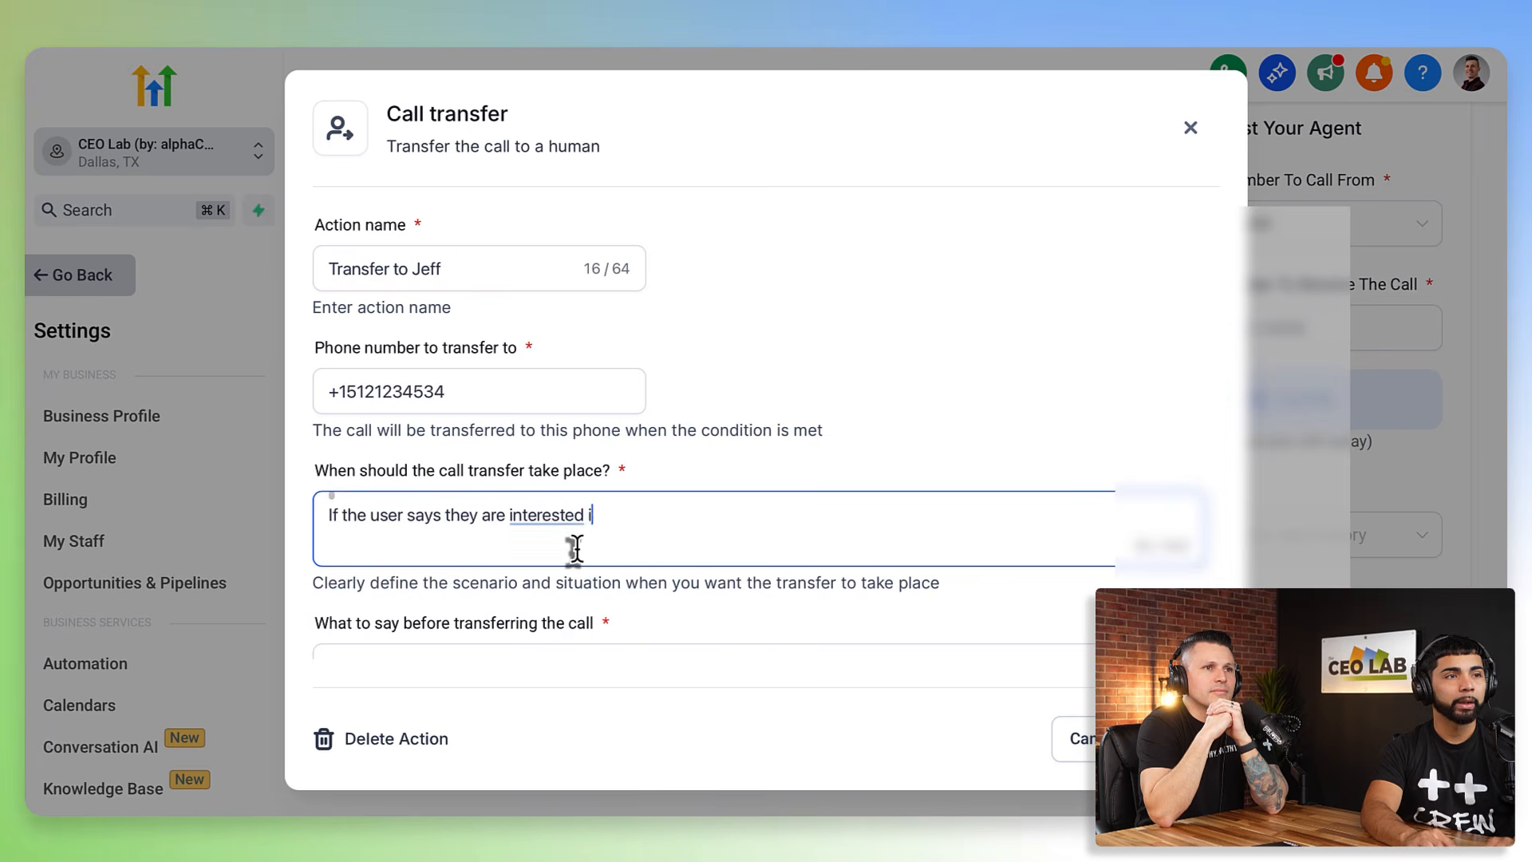
type("n a ceram")
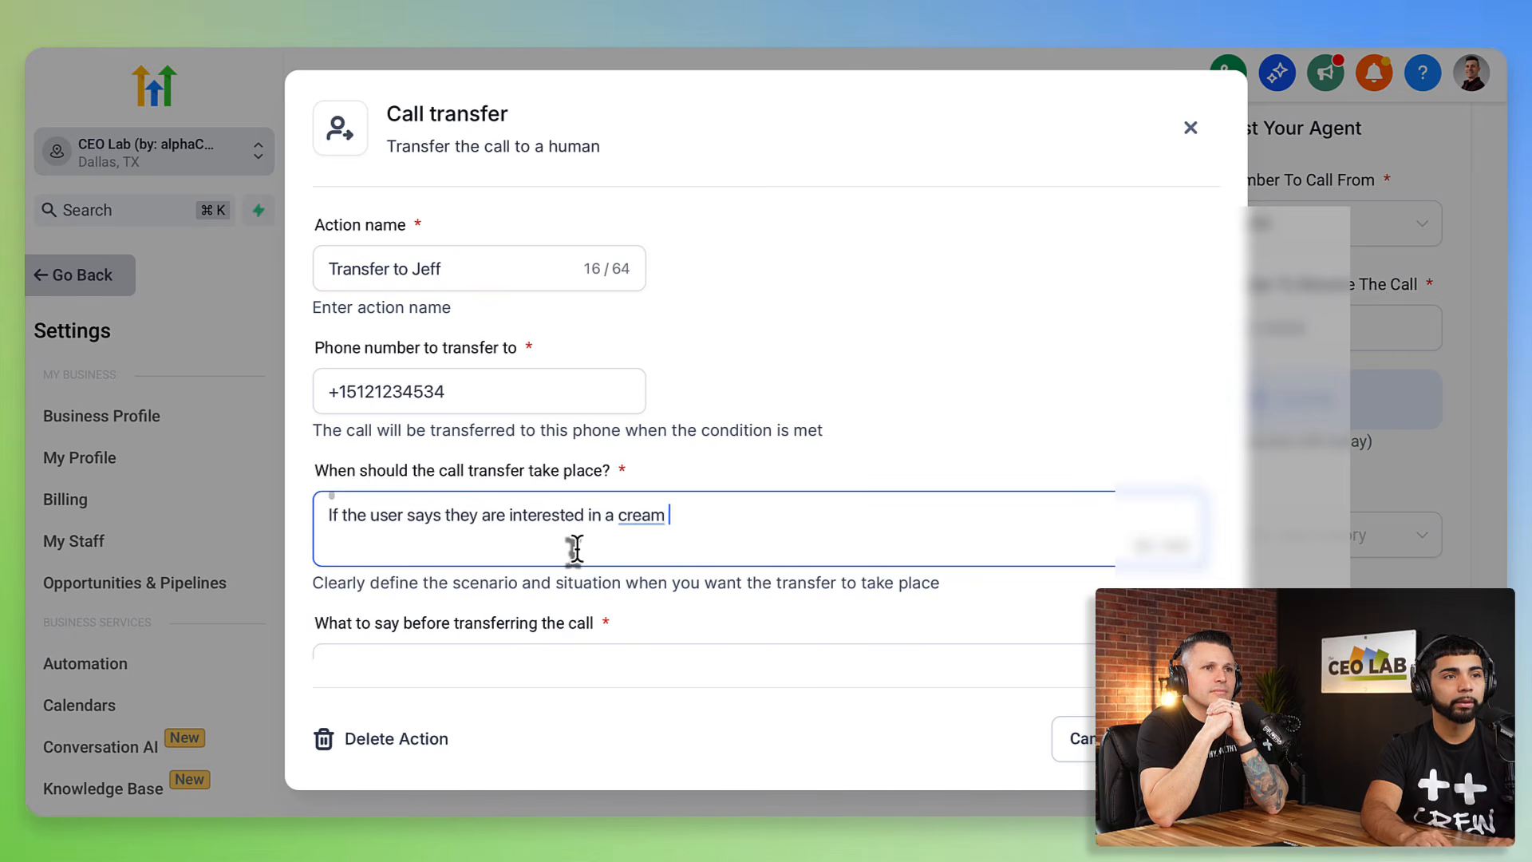
key("BackSpace")
key("BackSpace")
key("BackSpace")
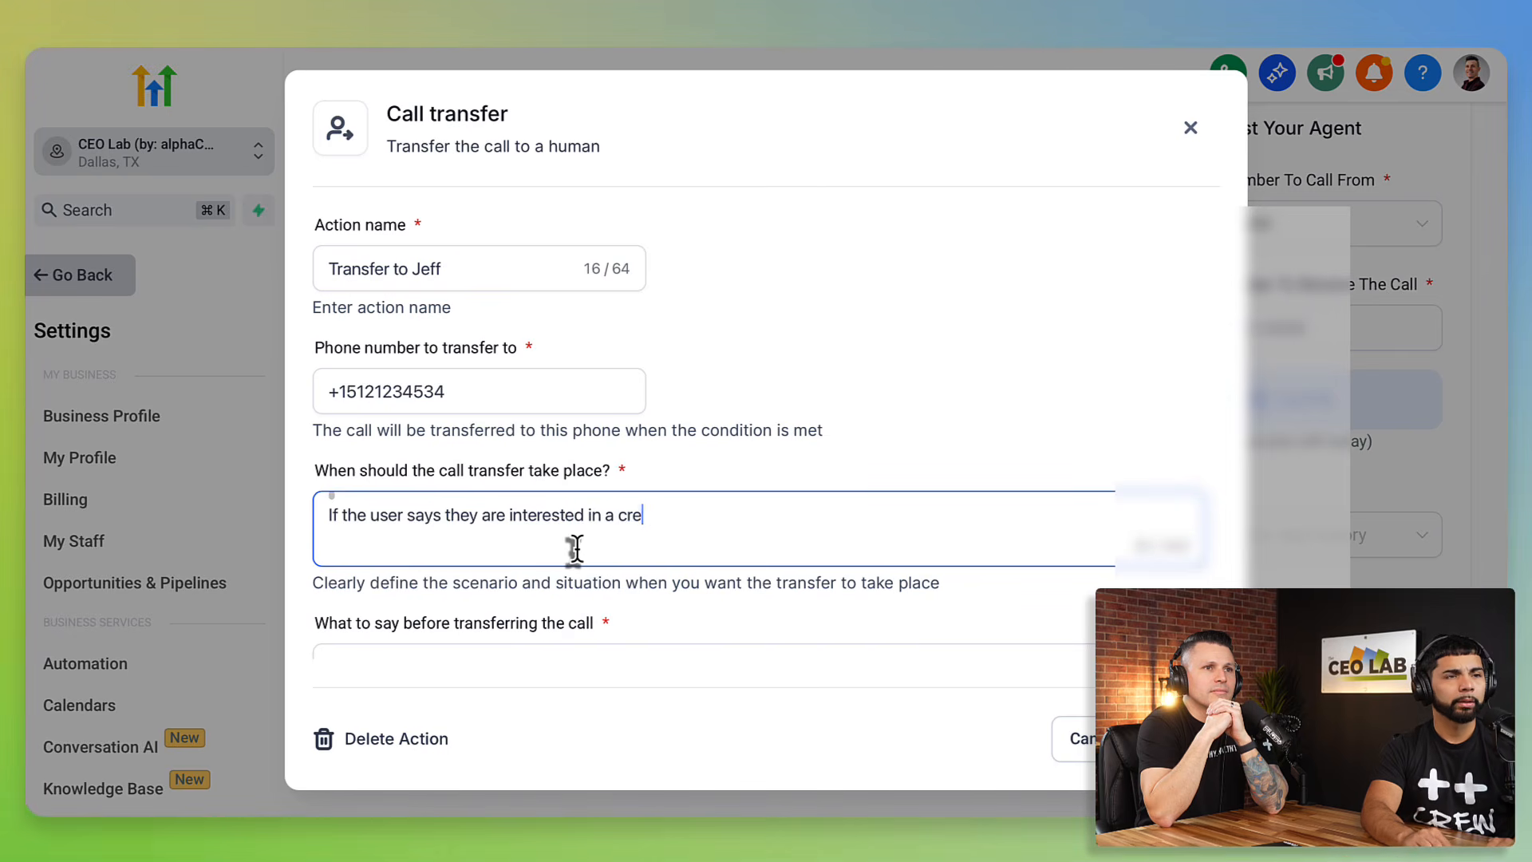
type("mica")
key("BackSpace")
key("BackSpace")
key("BackSpace")
key("BackSpace")
key("BackSpace")
key("BackSpace")
key("BackSpace")
key("BackSpace")
type("c coat")
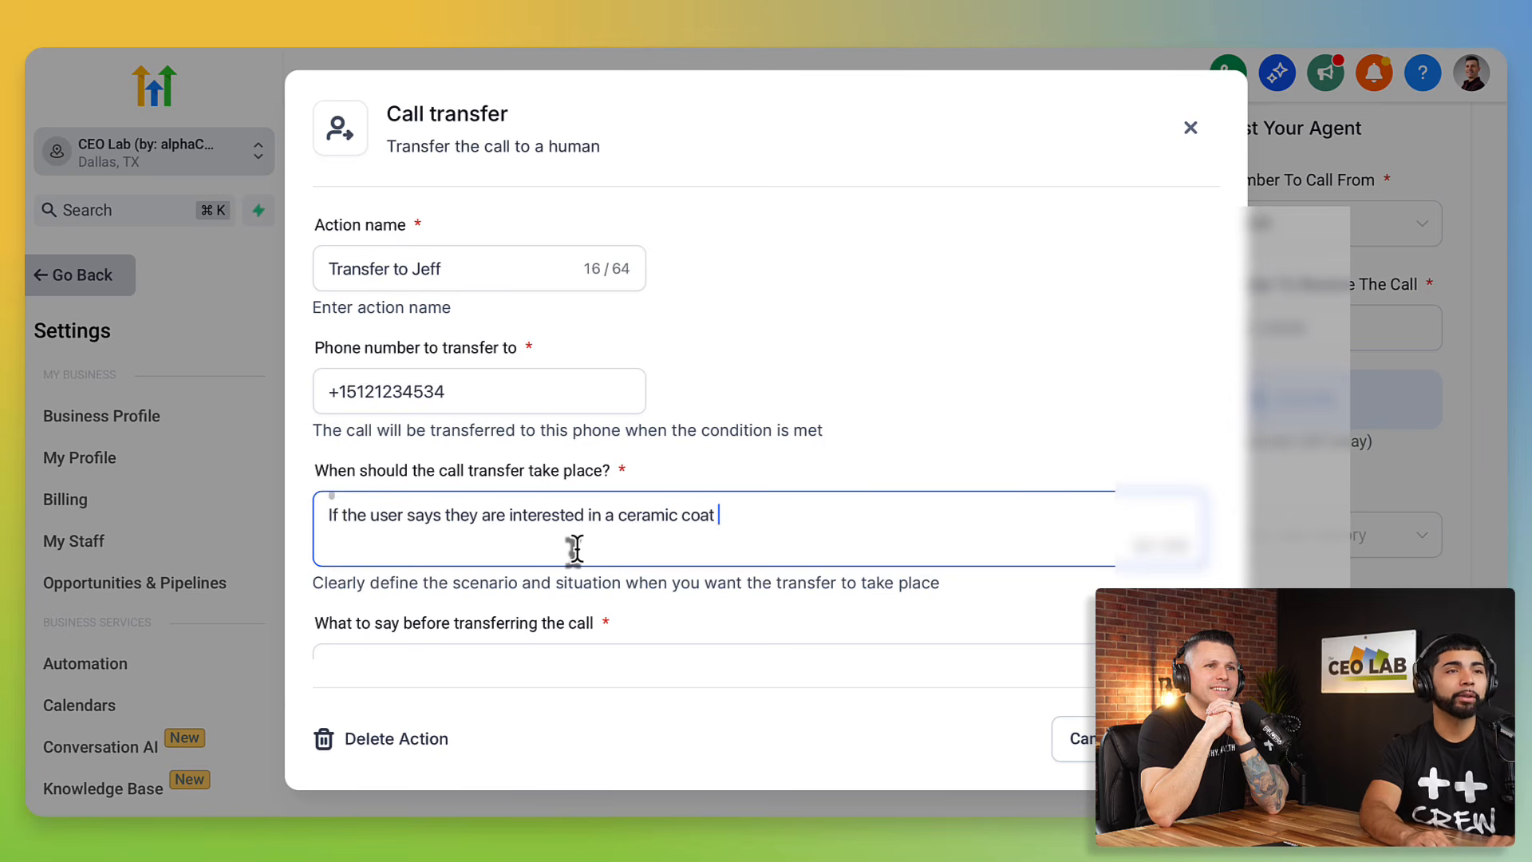
left_click(672, 459)
scroll(672, 460, "down", 2)
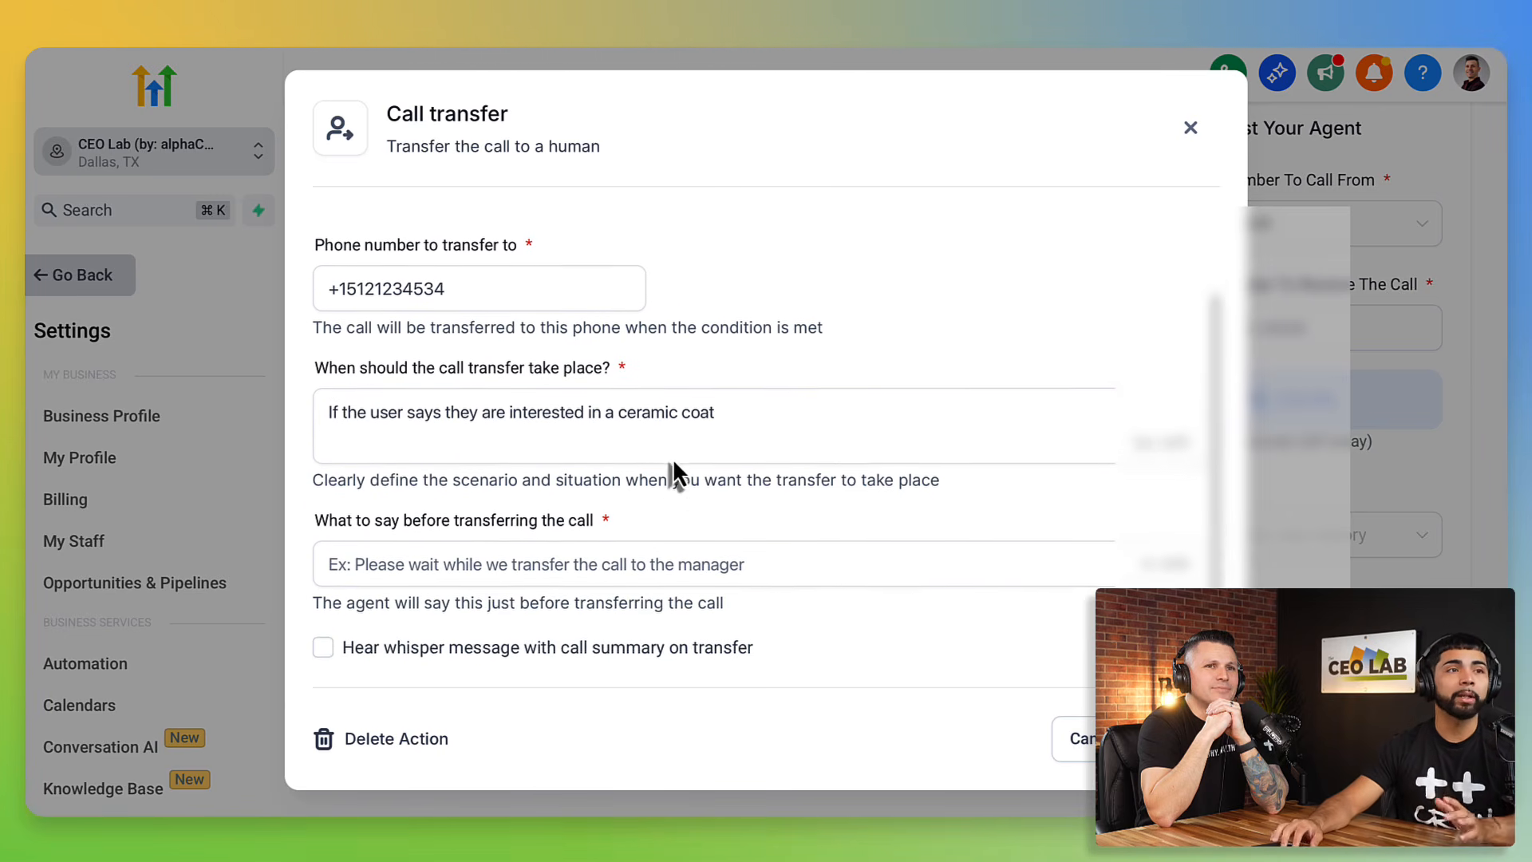
left_click(520, 412)
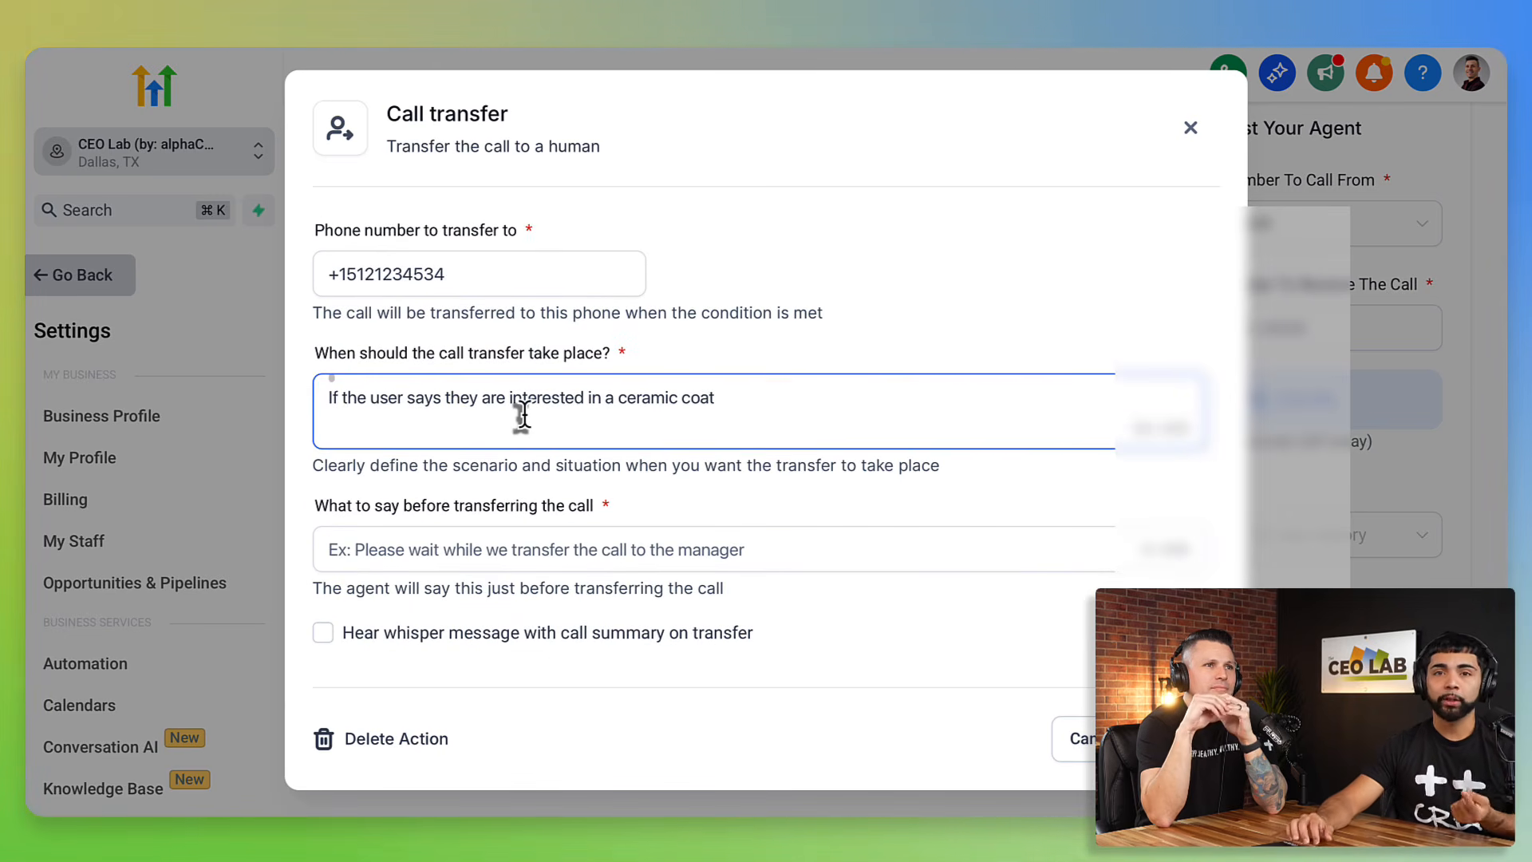
left_click(476, 552)
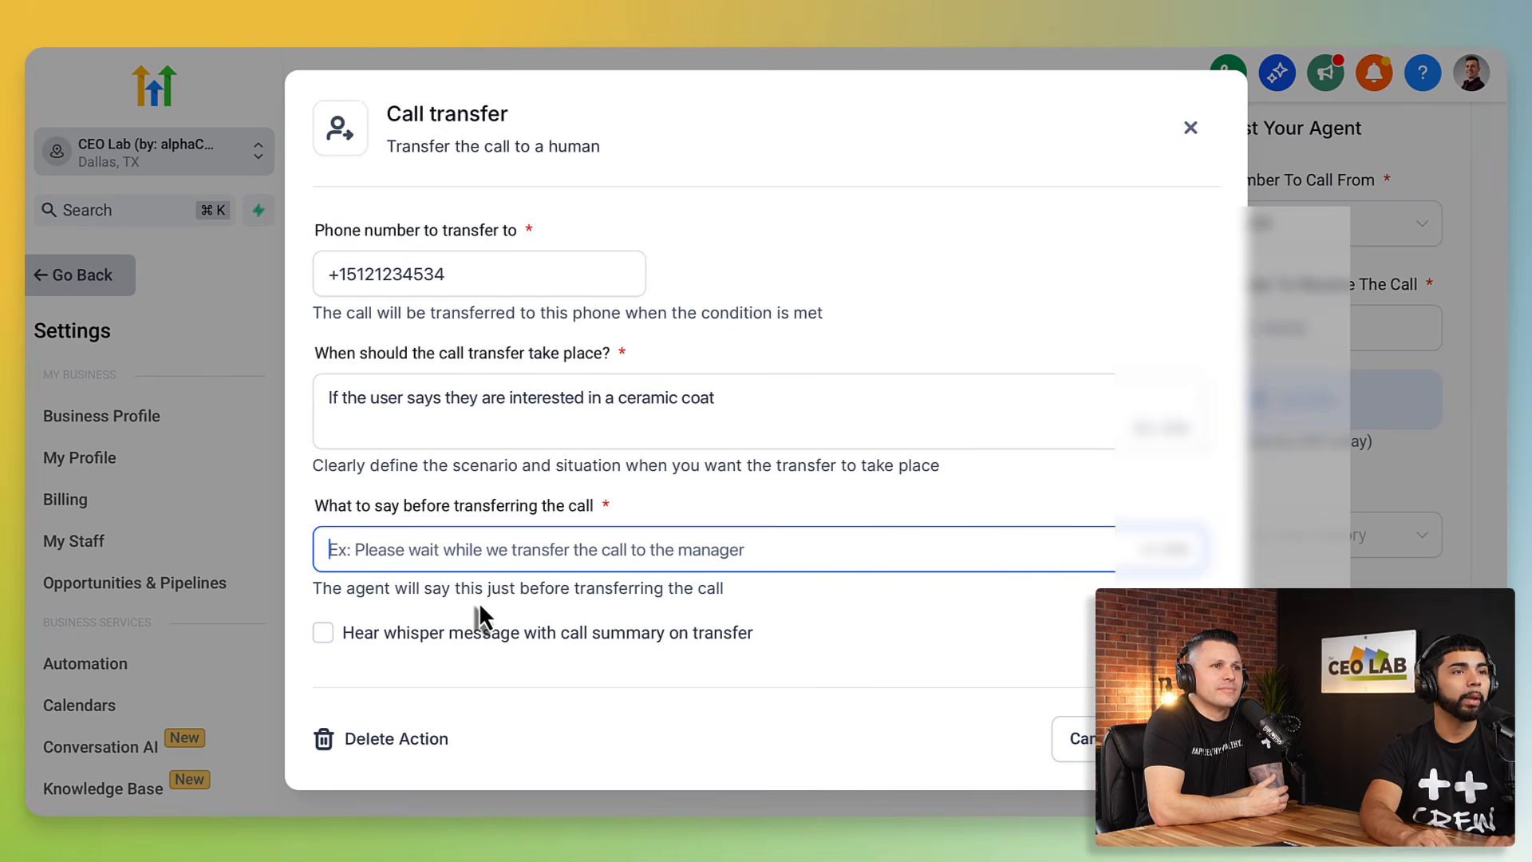
- Set the pre-transfer line 'Awesome, let me transfer you over to our ceramic specialist.' and enable the whisper call summary
type("Aweso")
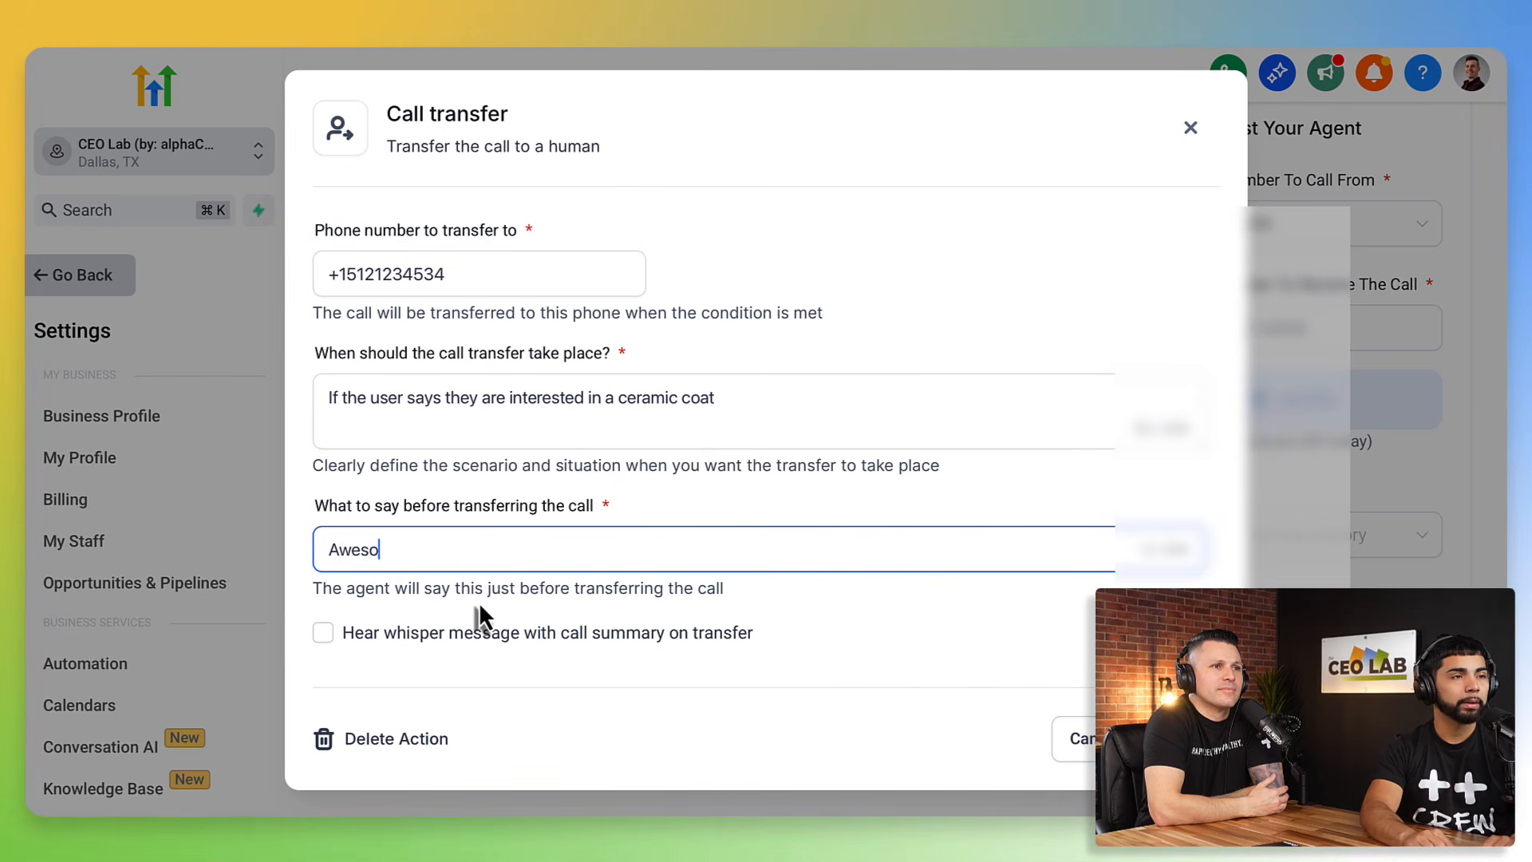
type("me, let ")
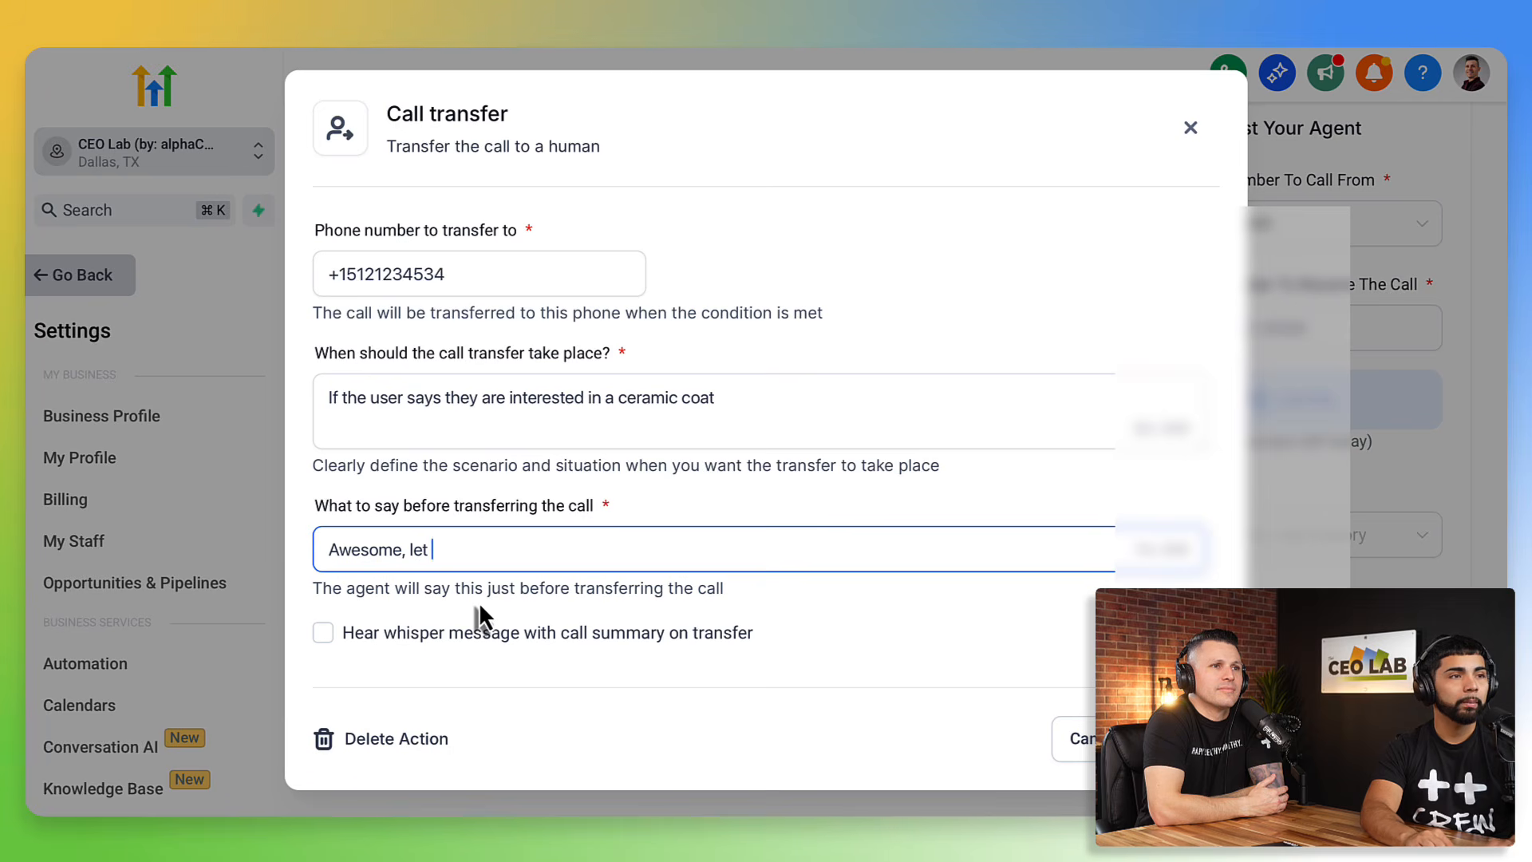
type("me tran")
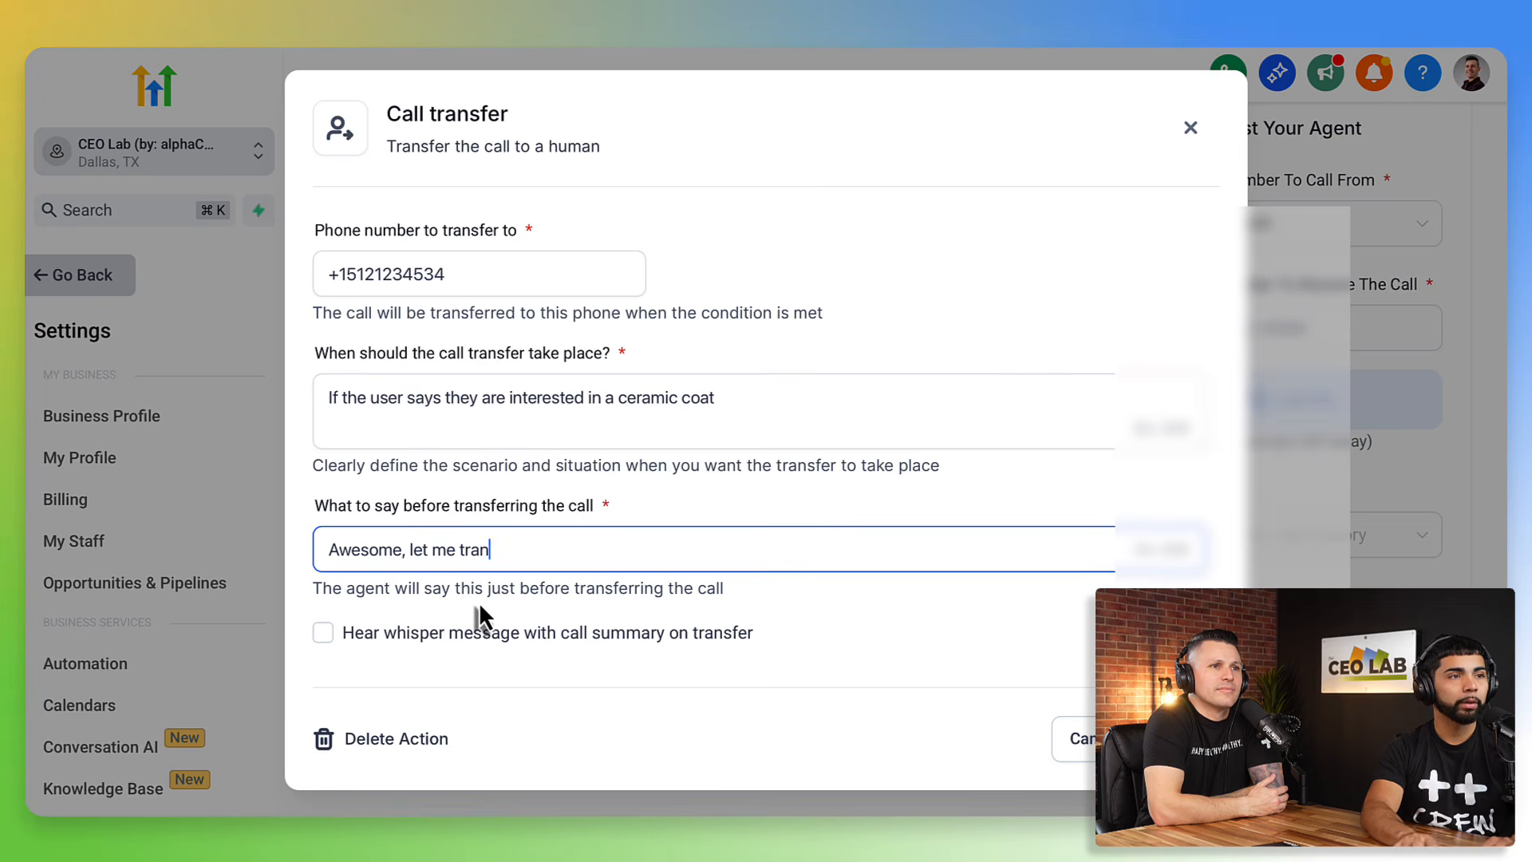
type("sfer you ov")
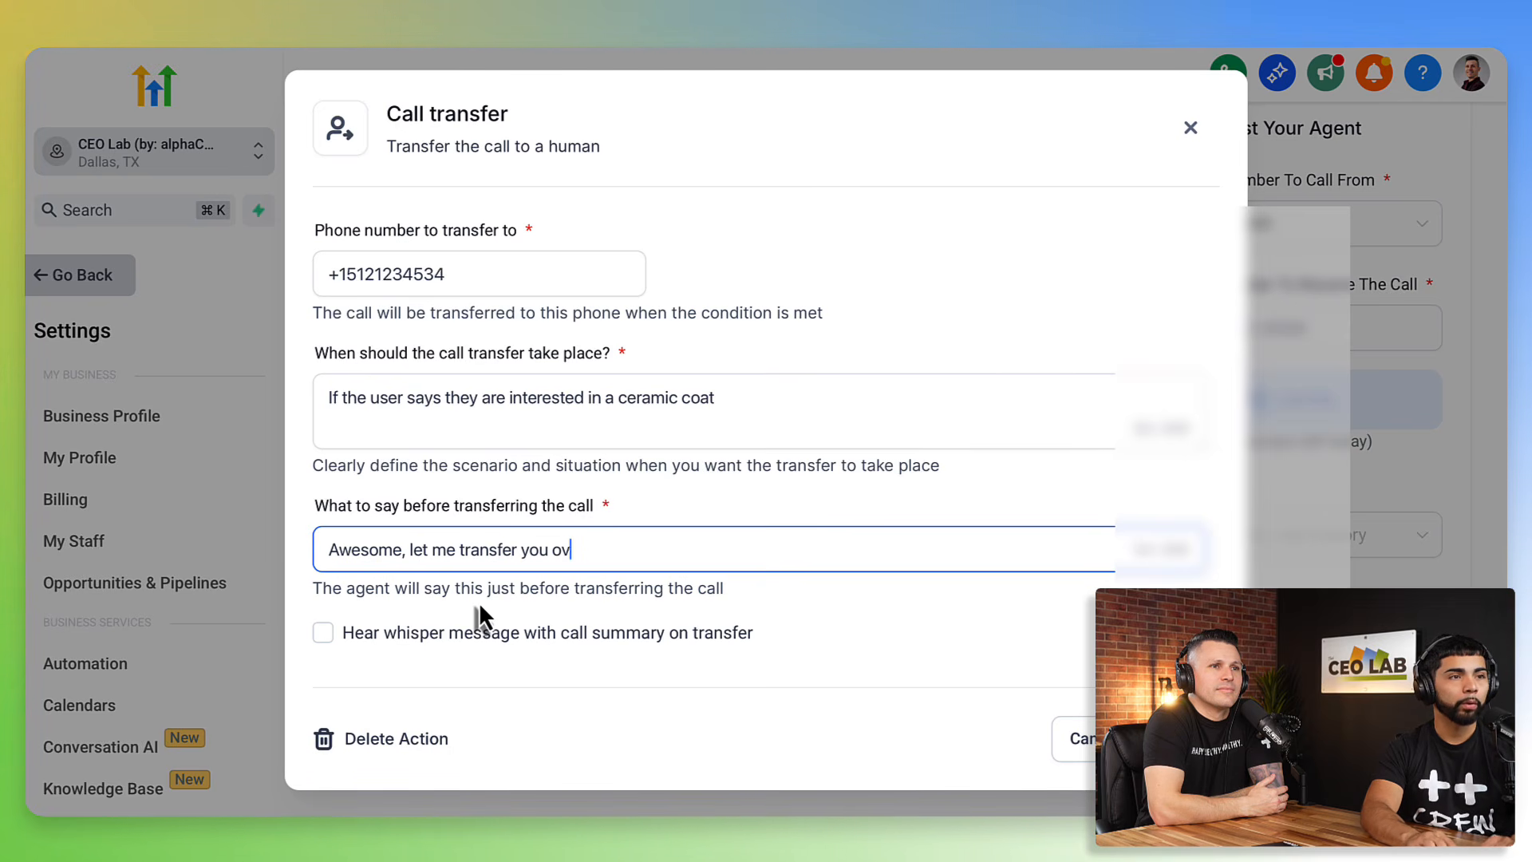
type("er to our ce")
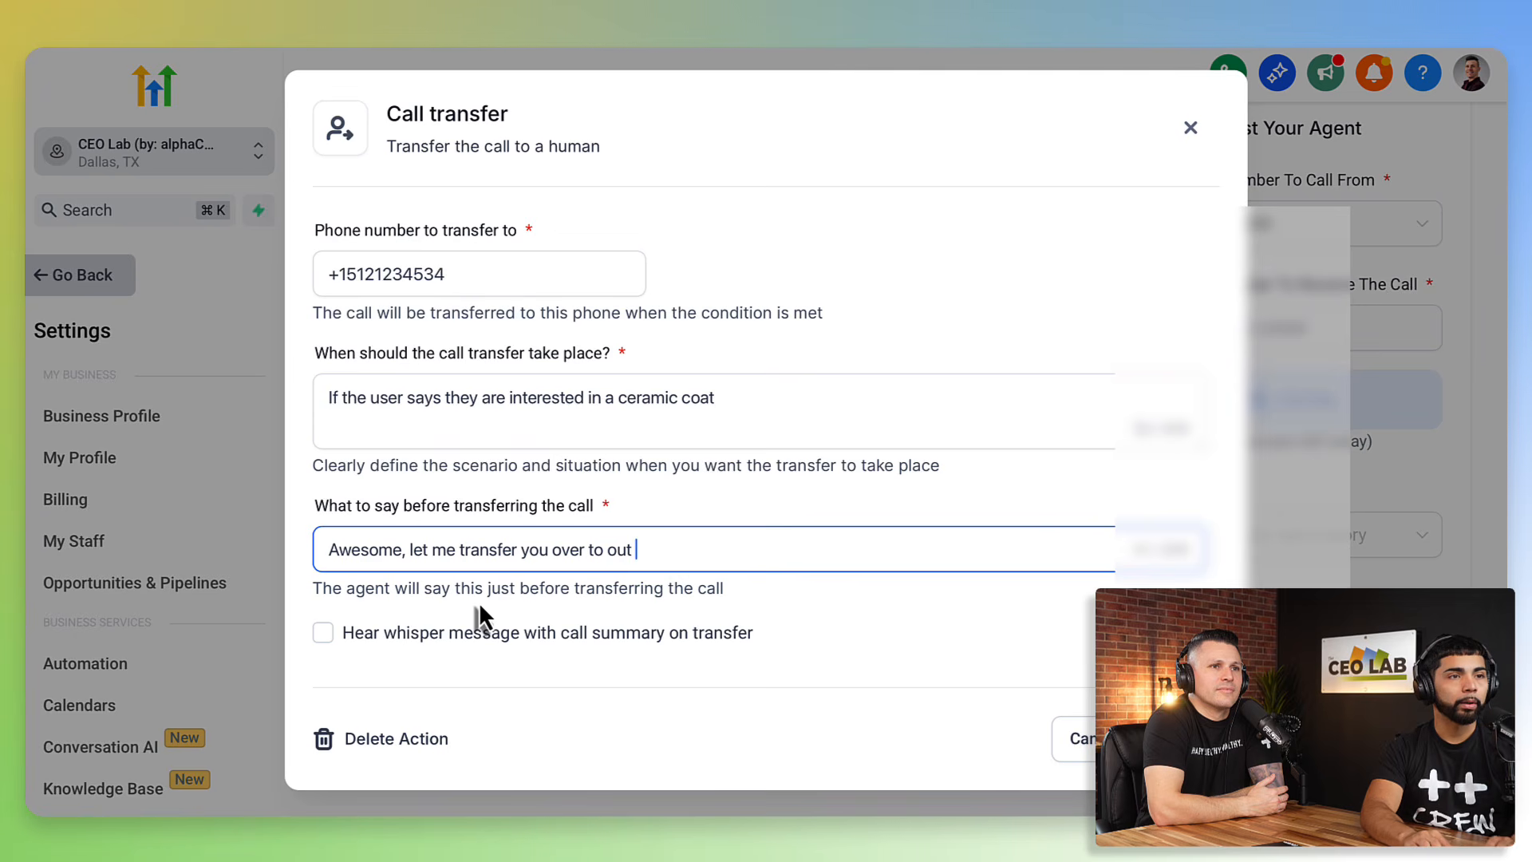
type("ramic")
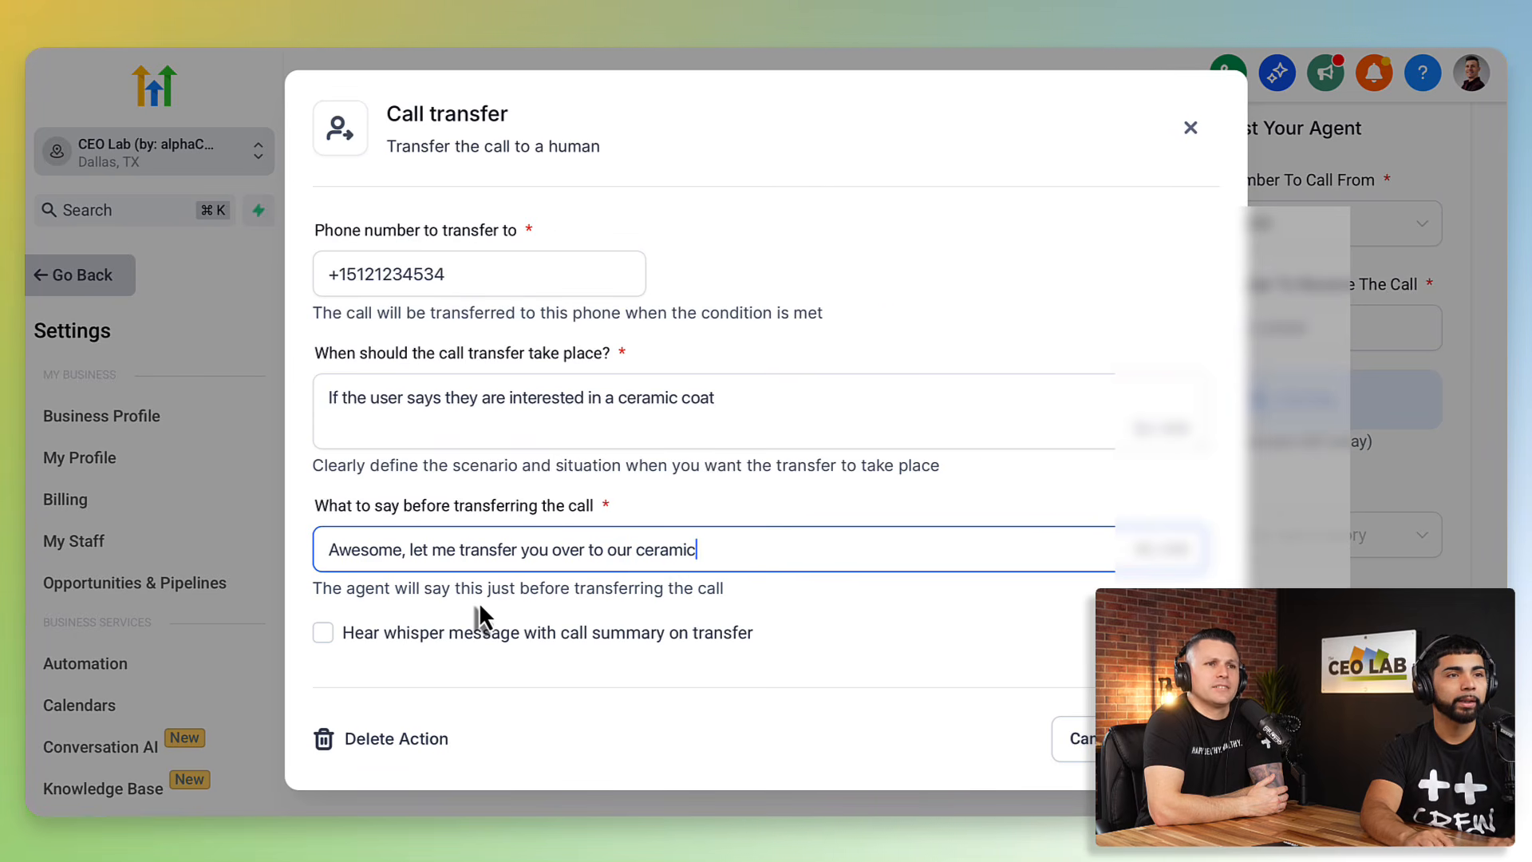
type(" specialis")
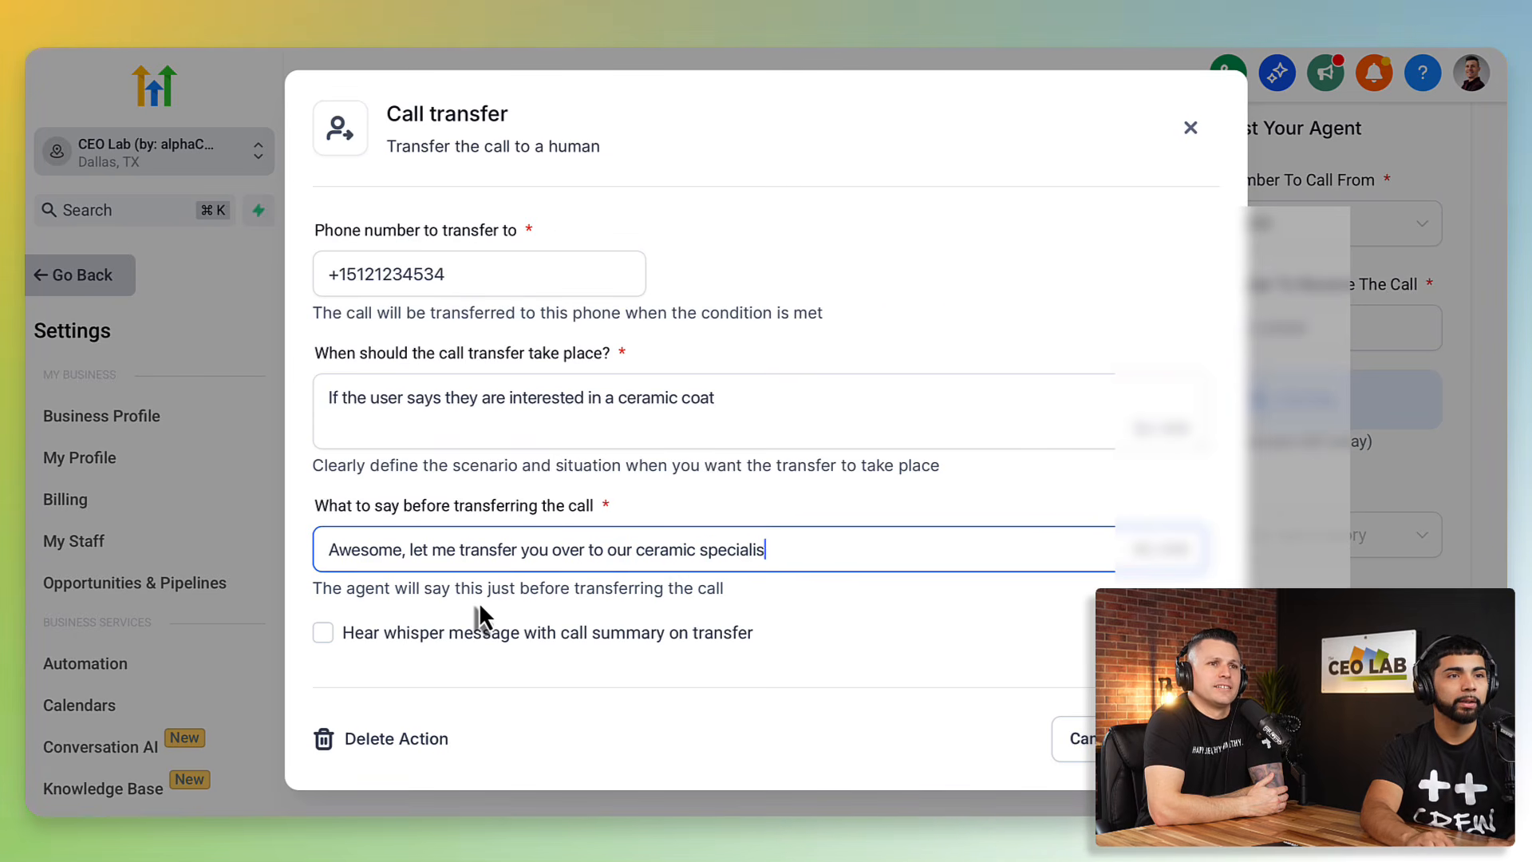
type("t .")
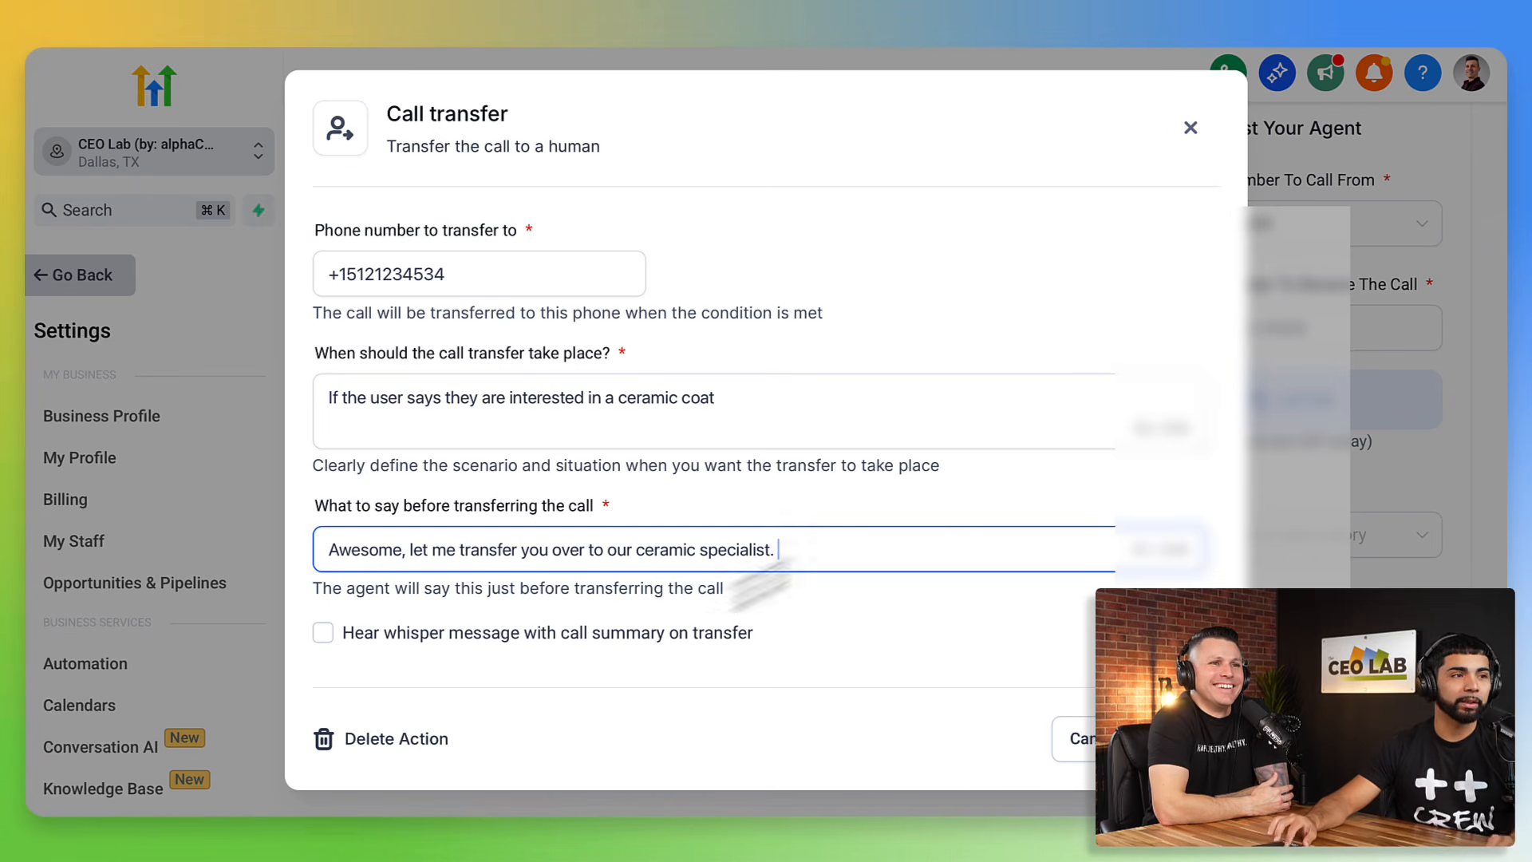
left_click(323, 632)
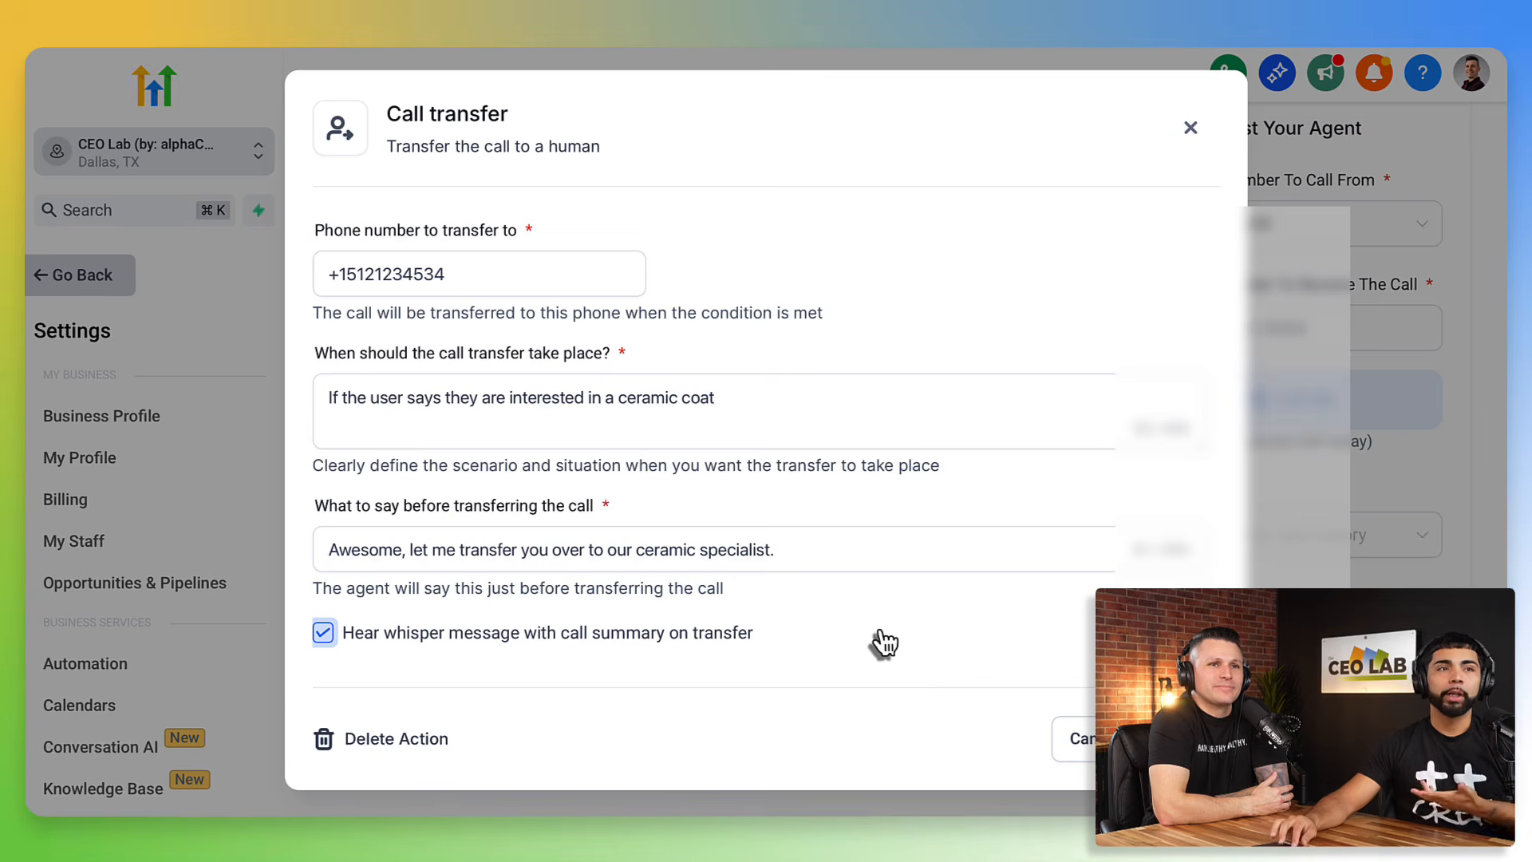
scroll(883, 642, "up", 3)
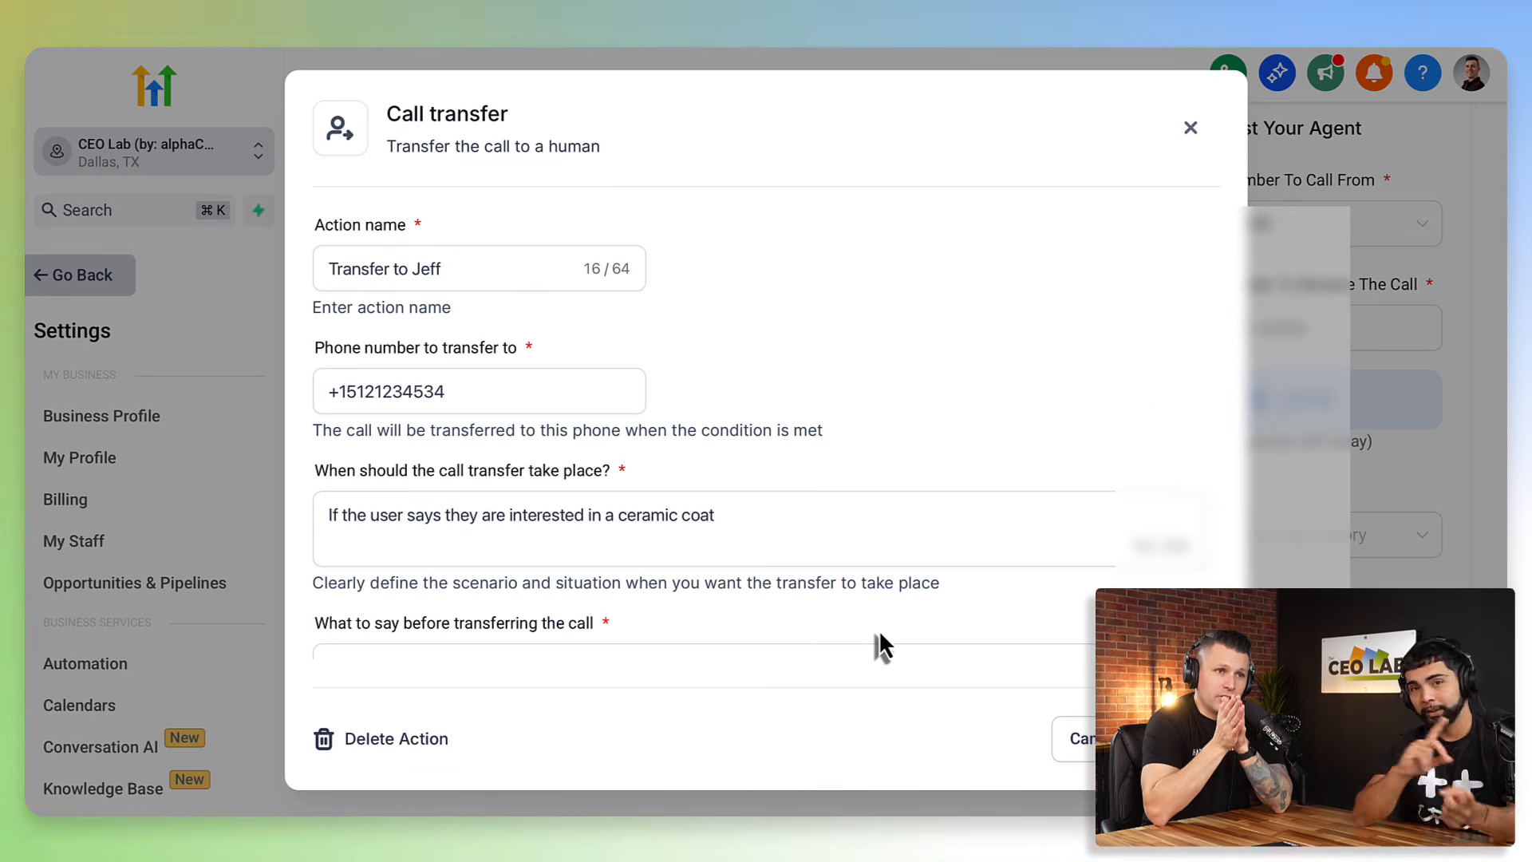
scroll(878, 629, "down", 2)
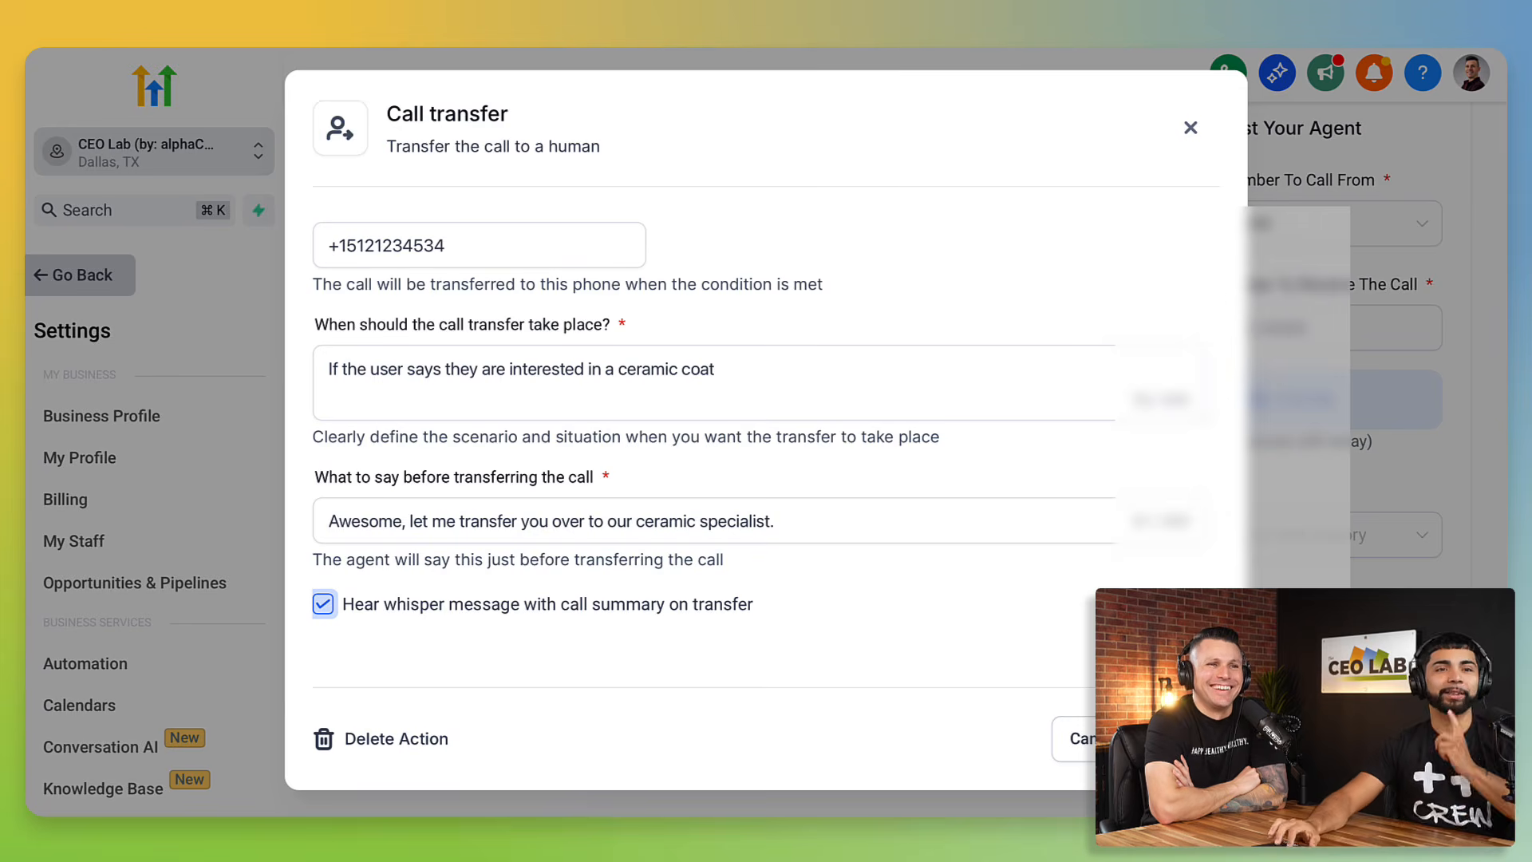
- Save the 'Transfer to Jeff' call transfer action
left_click(1182, 739)
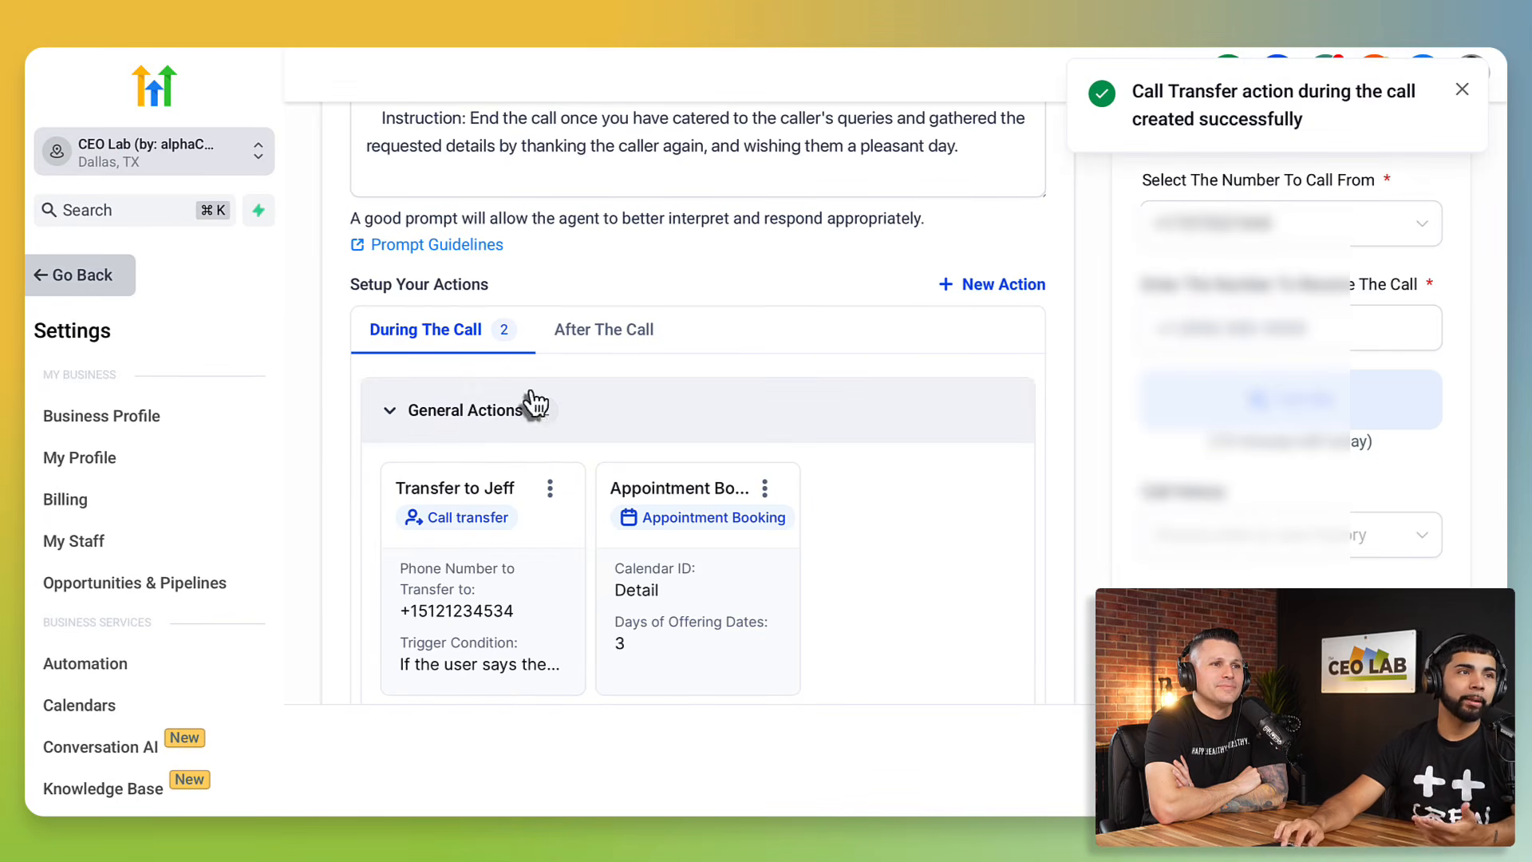
- Compare the During and After The Call tabs, then add a new 'Trigger a workflow' action
left_click(595, 345)
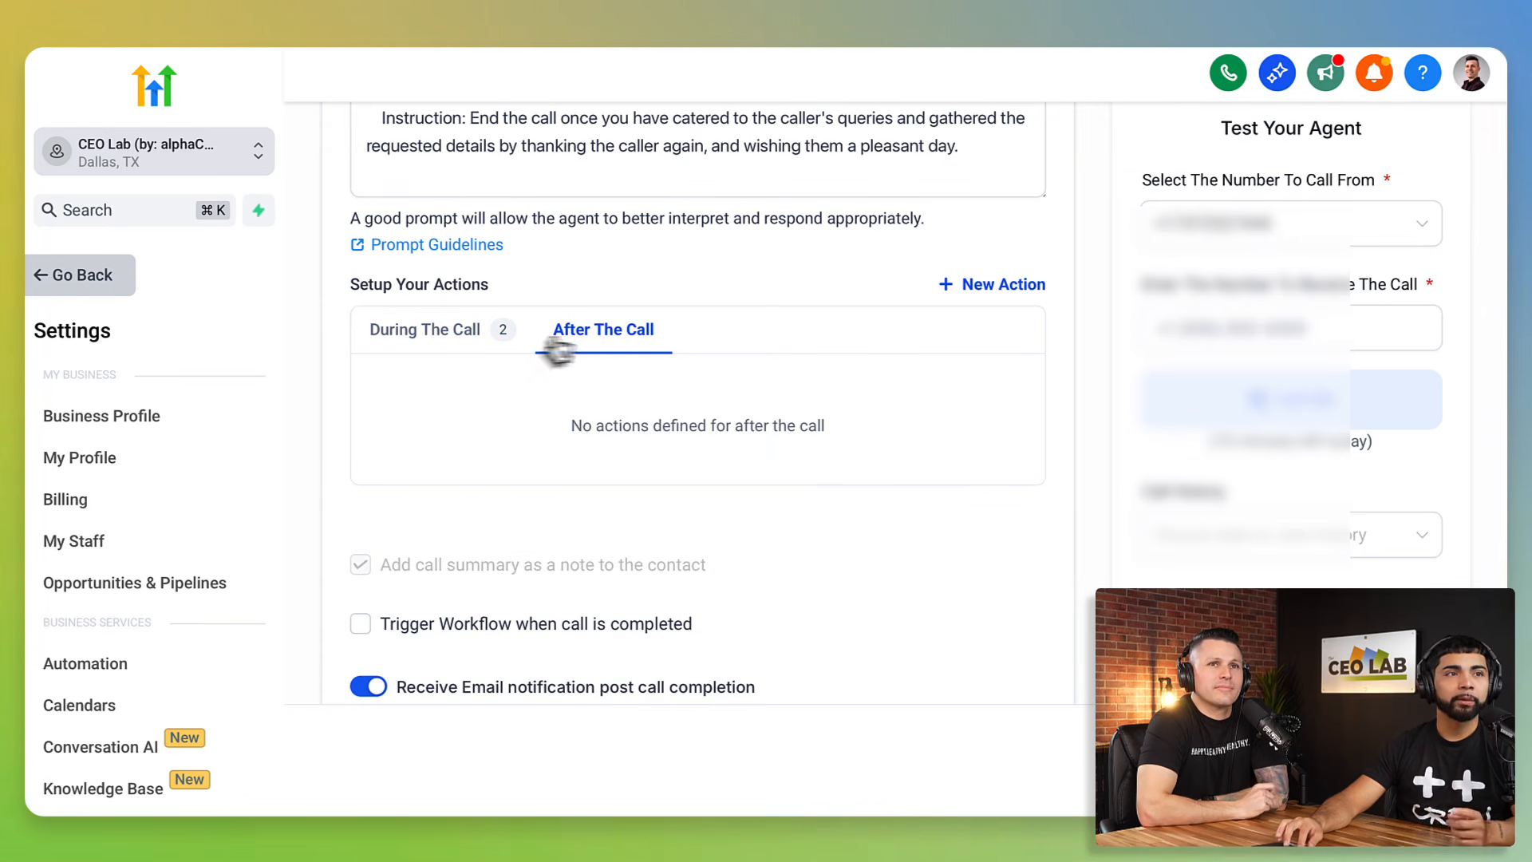
left_click(978, 290)
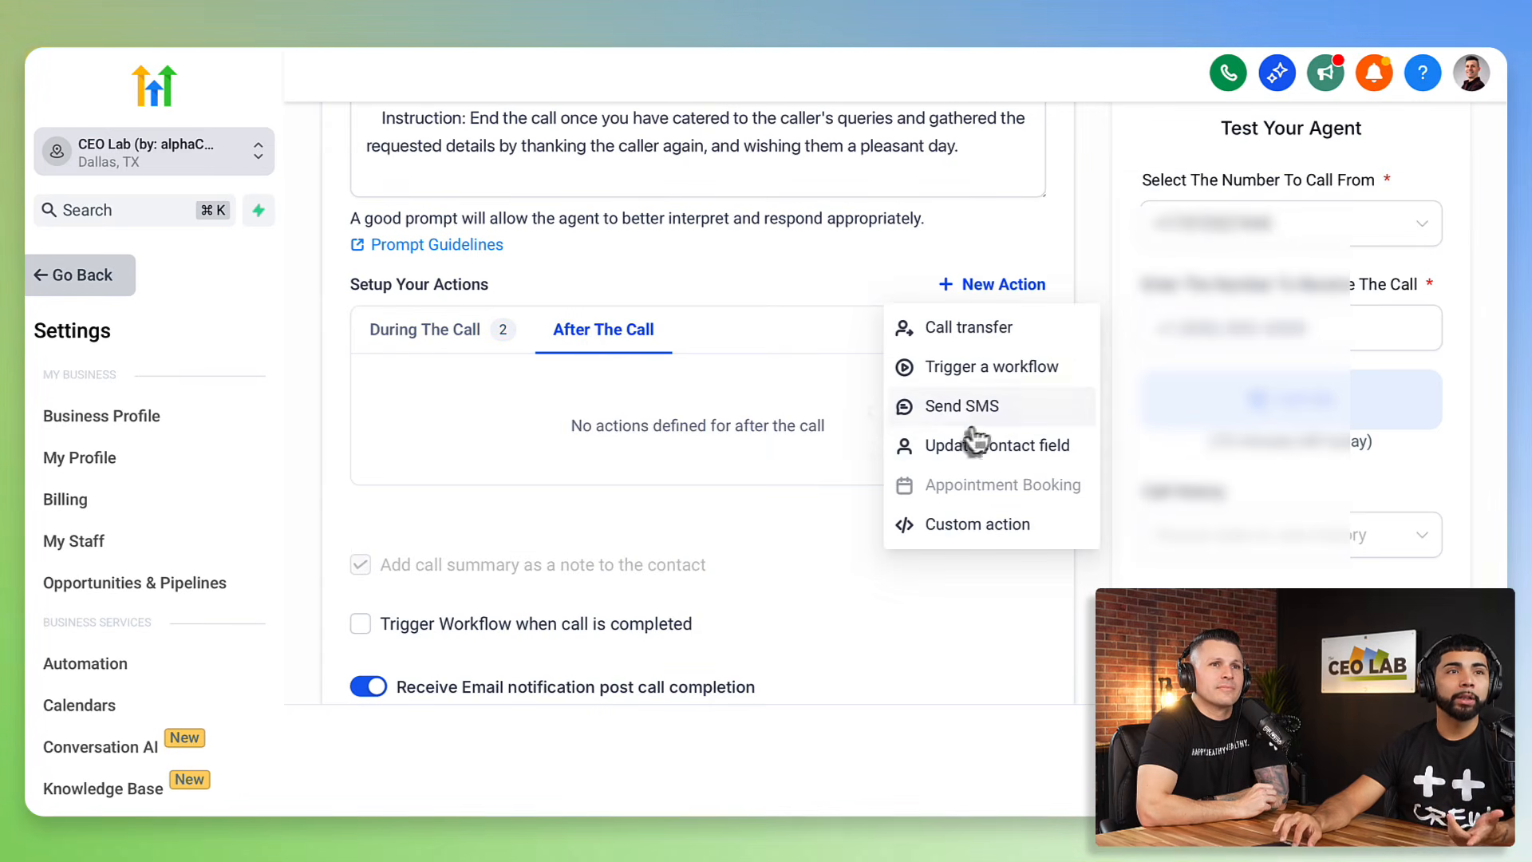
left_click(423, 348)
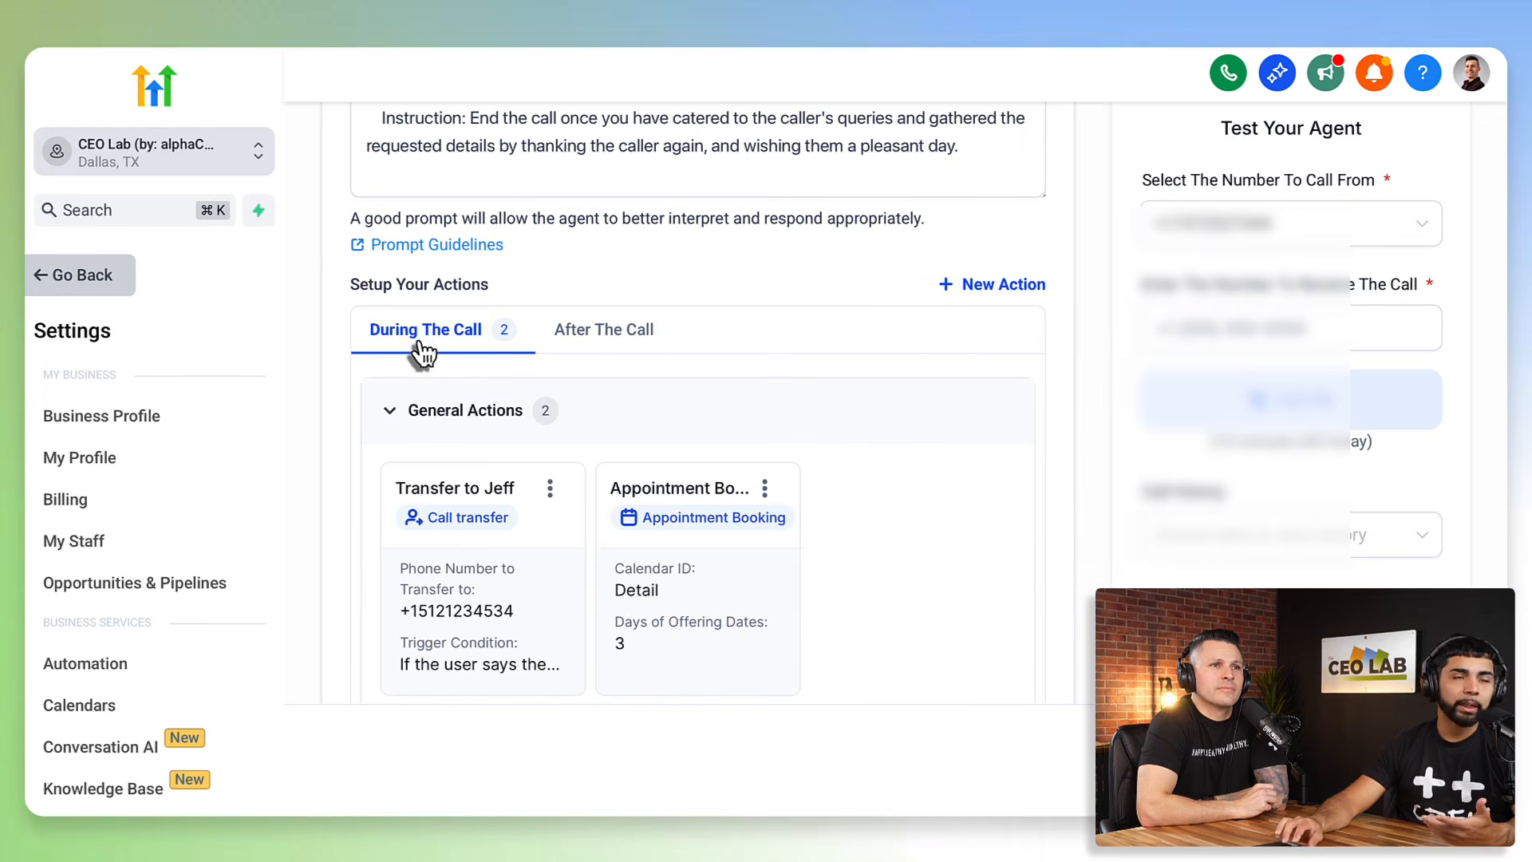
left_click(622, 348)
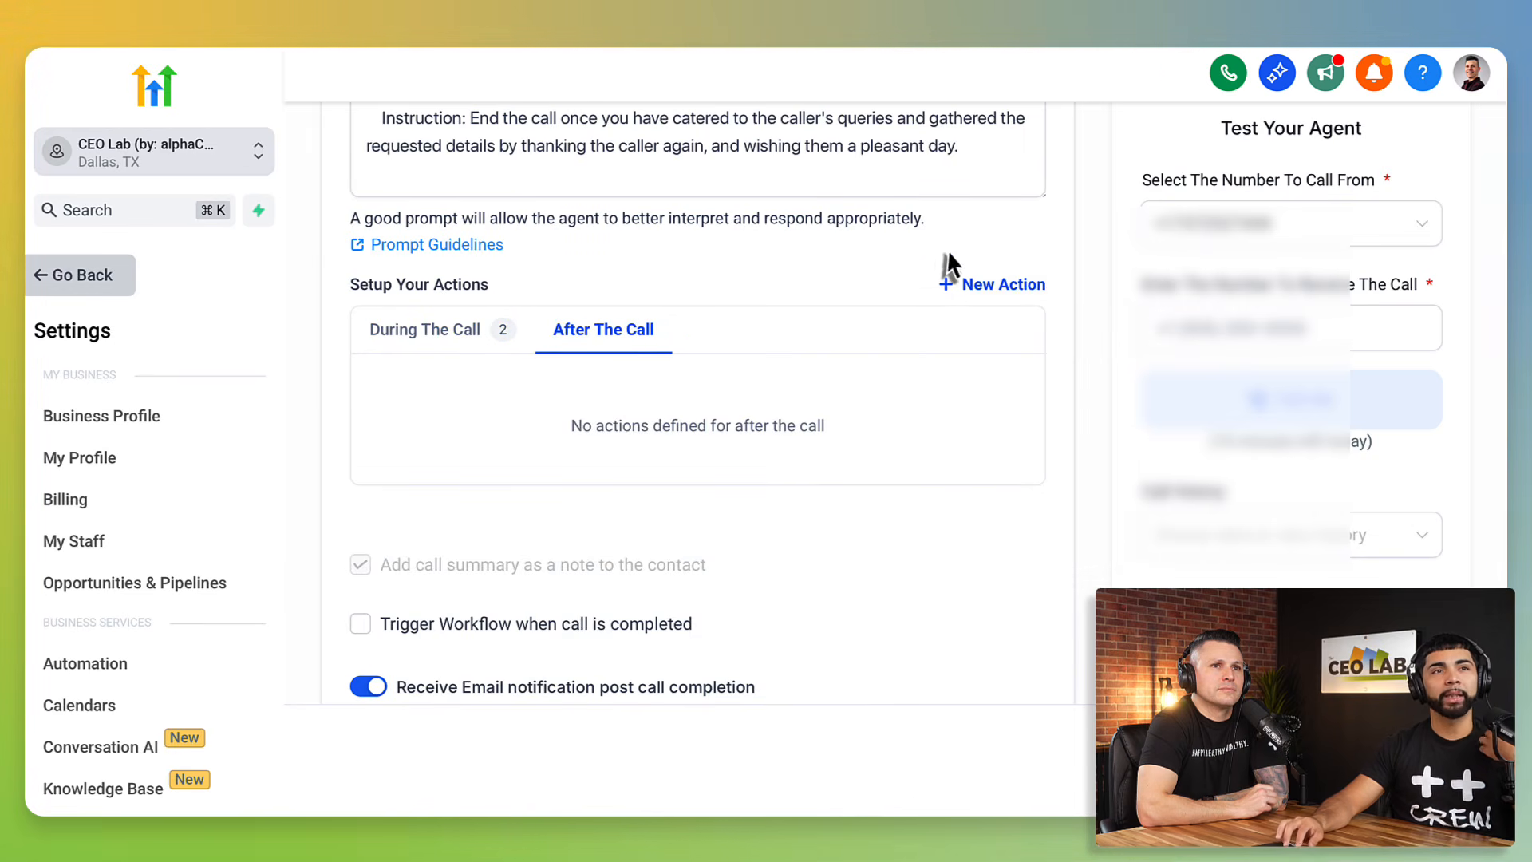
left_click(991, 286)
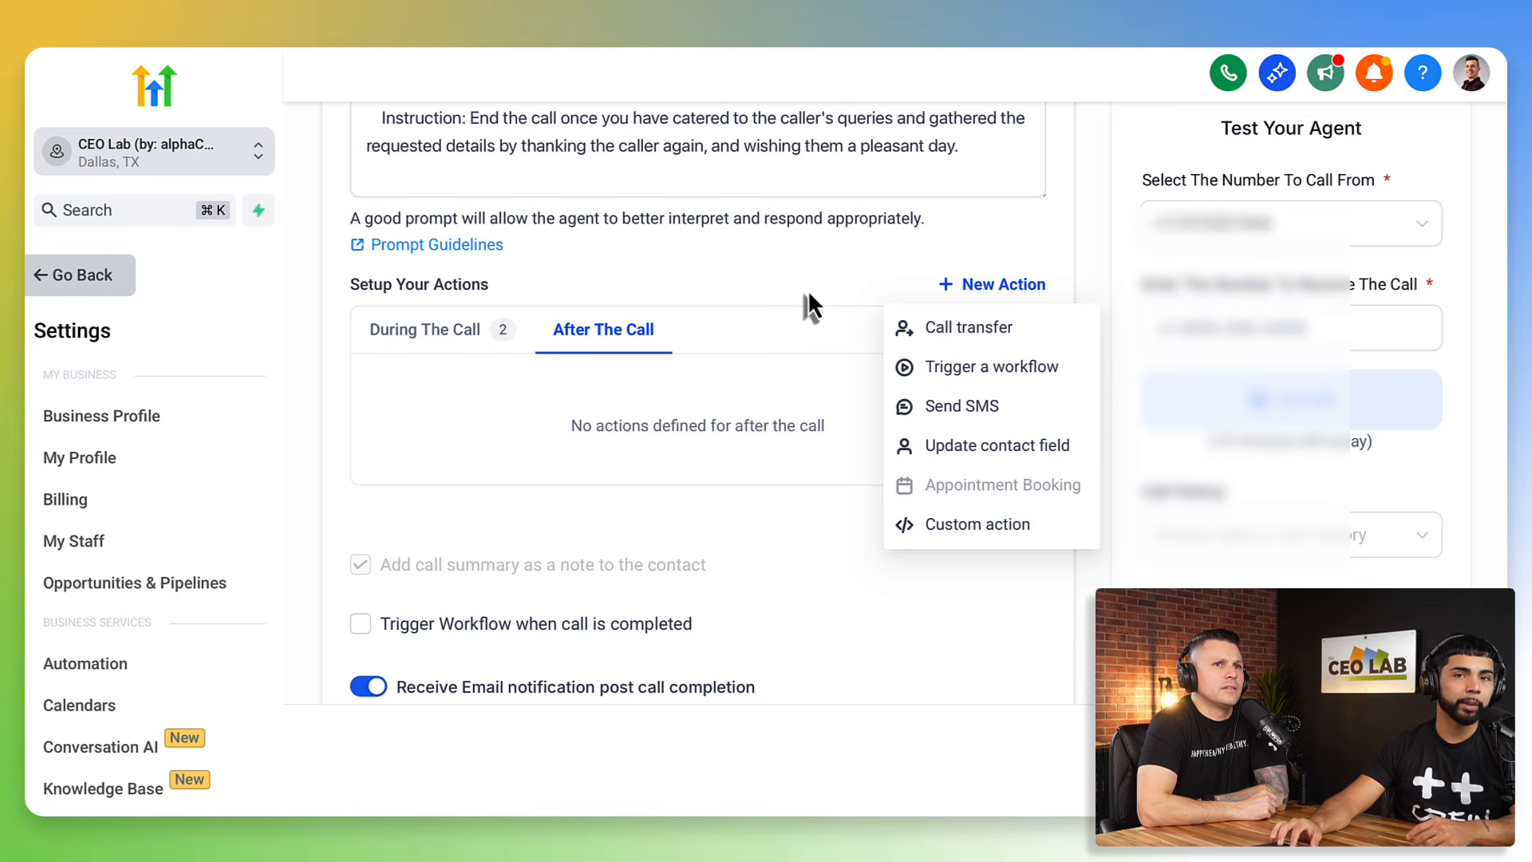
left_click(401, 343)
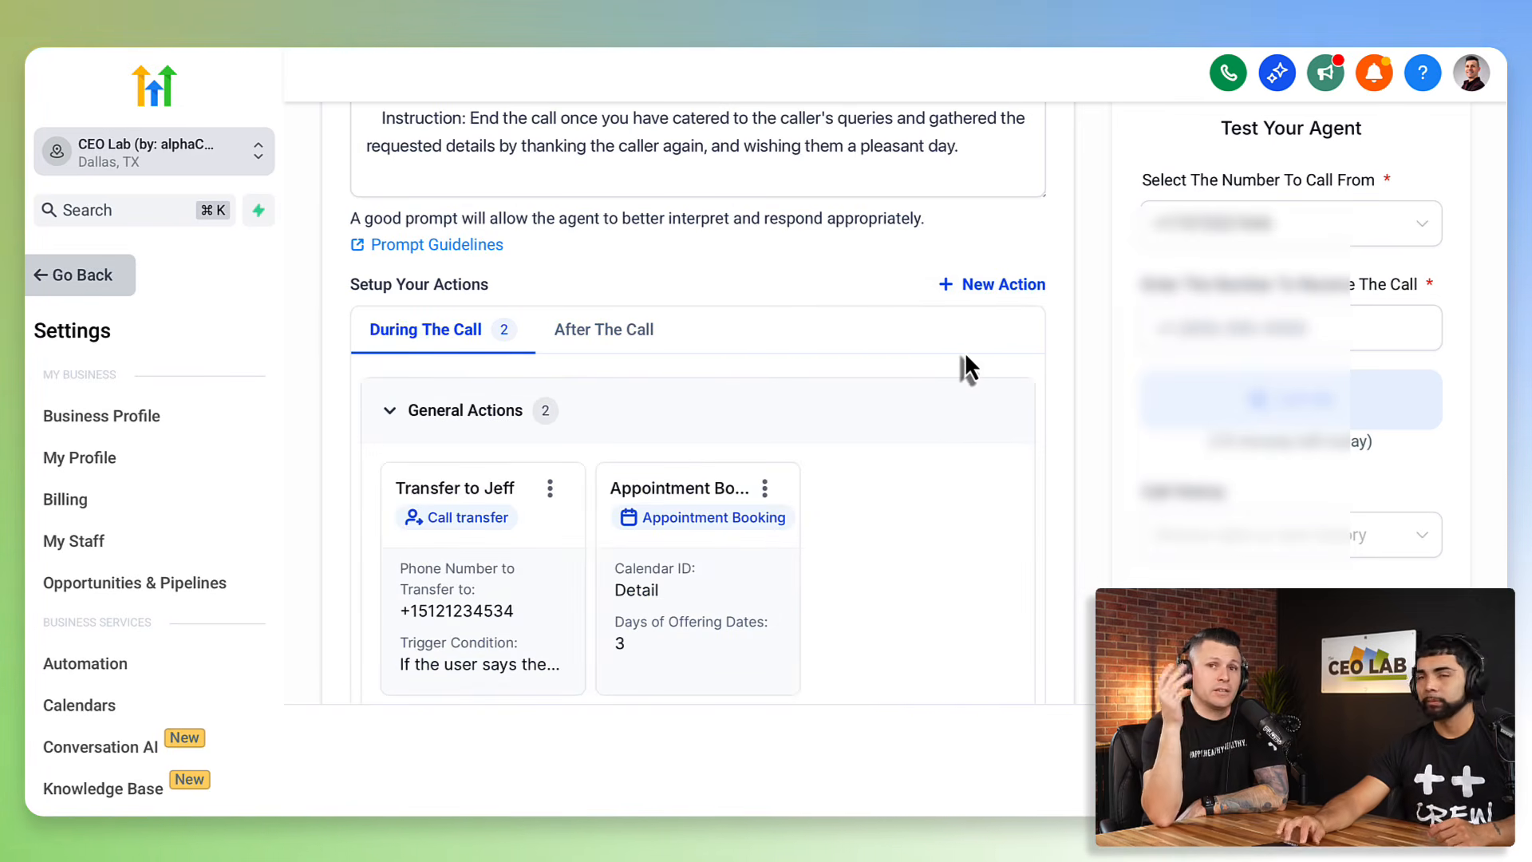
left_click(986, 286)
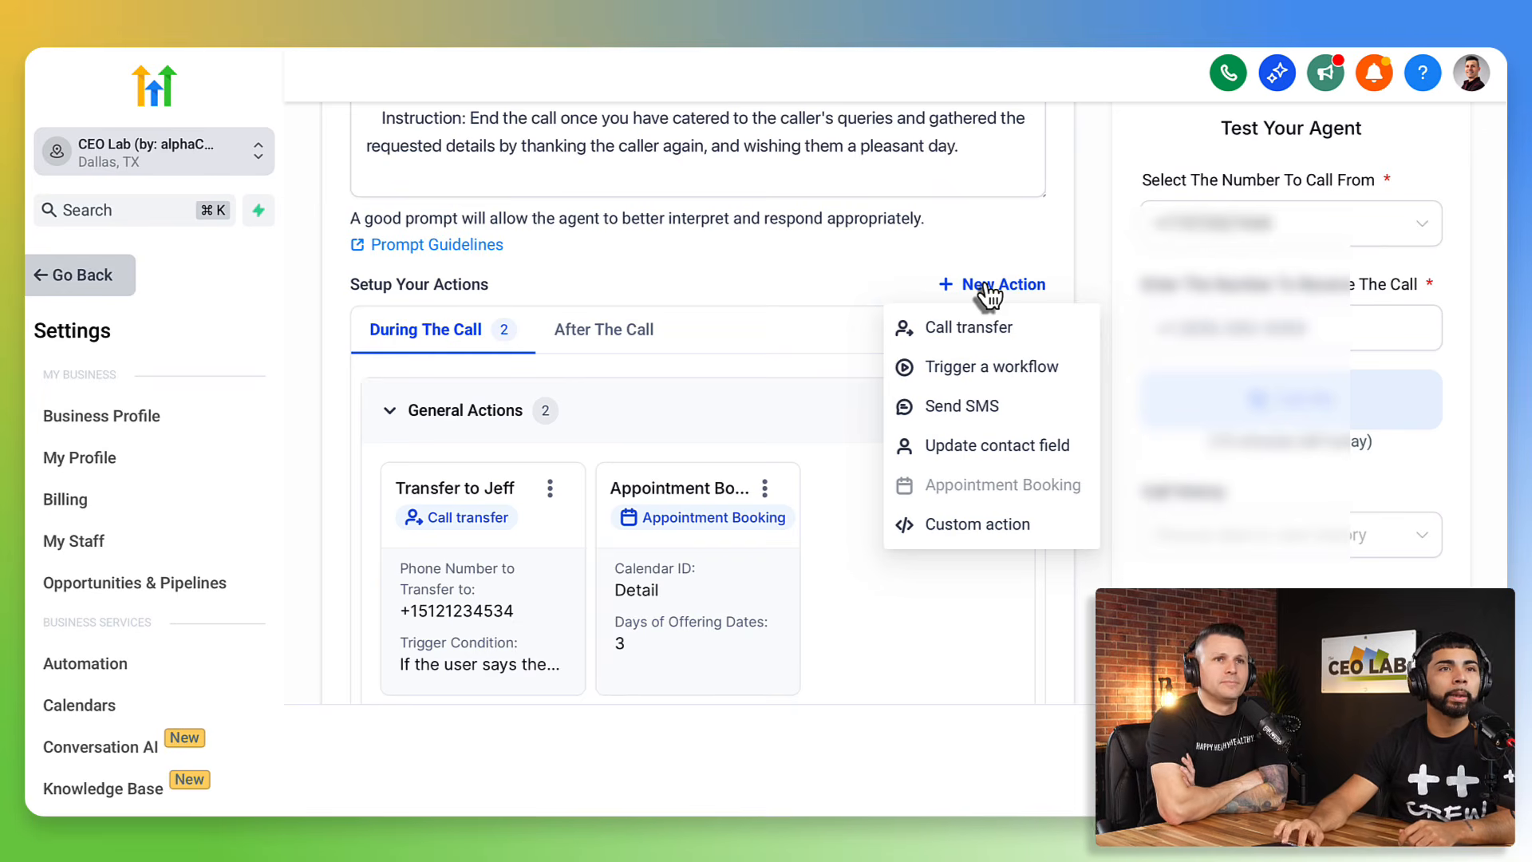
left_click(965, 369)
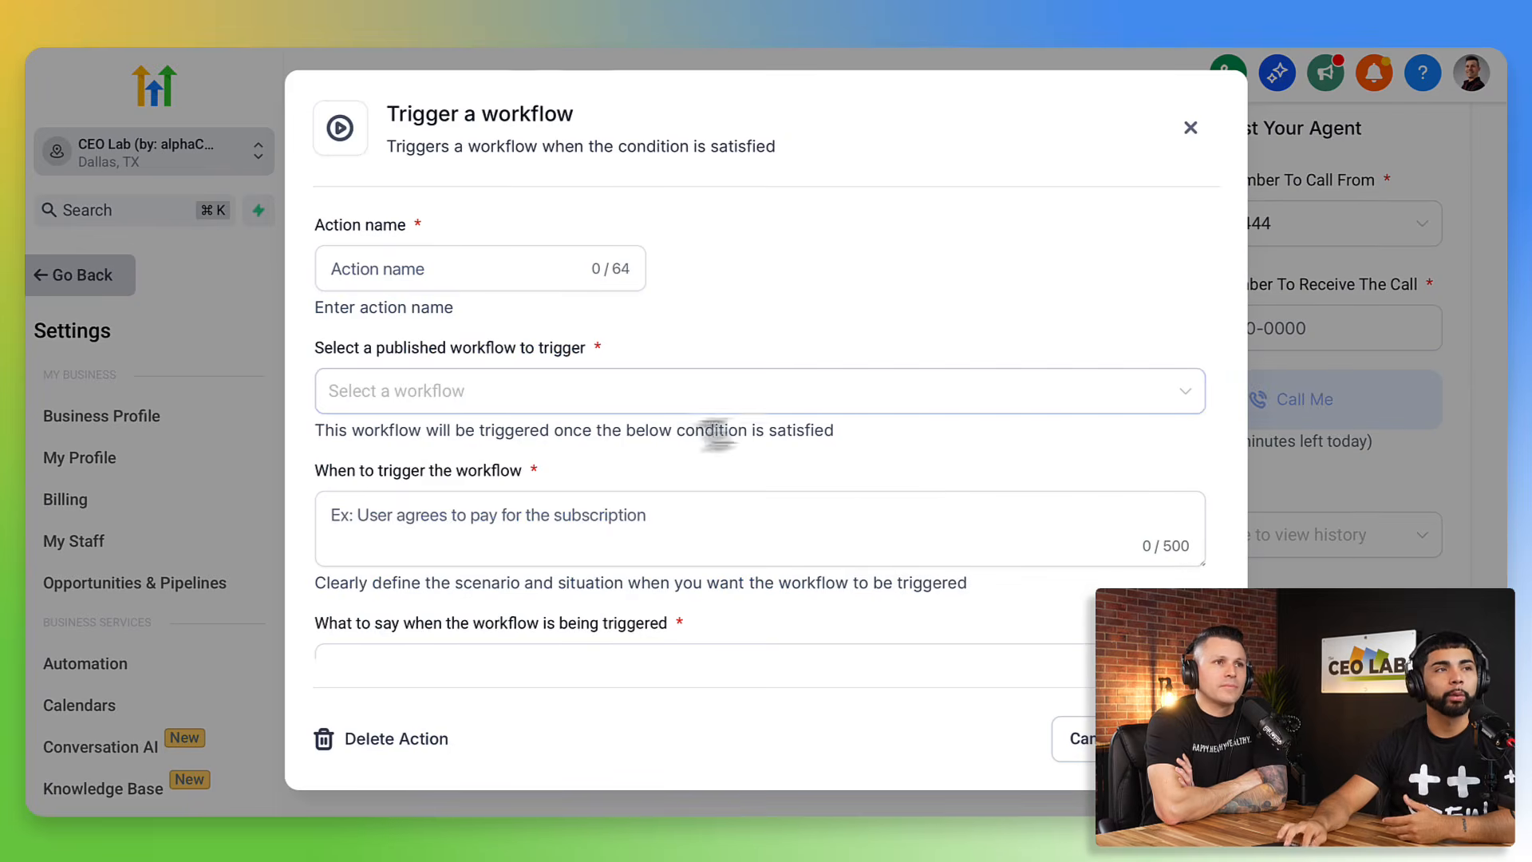
- Name the workflow action 'Website'
left_click(490, 268)
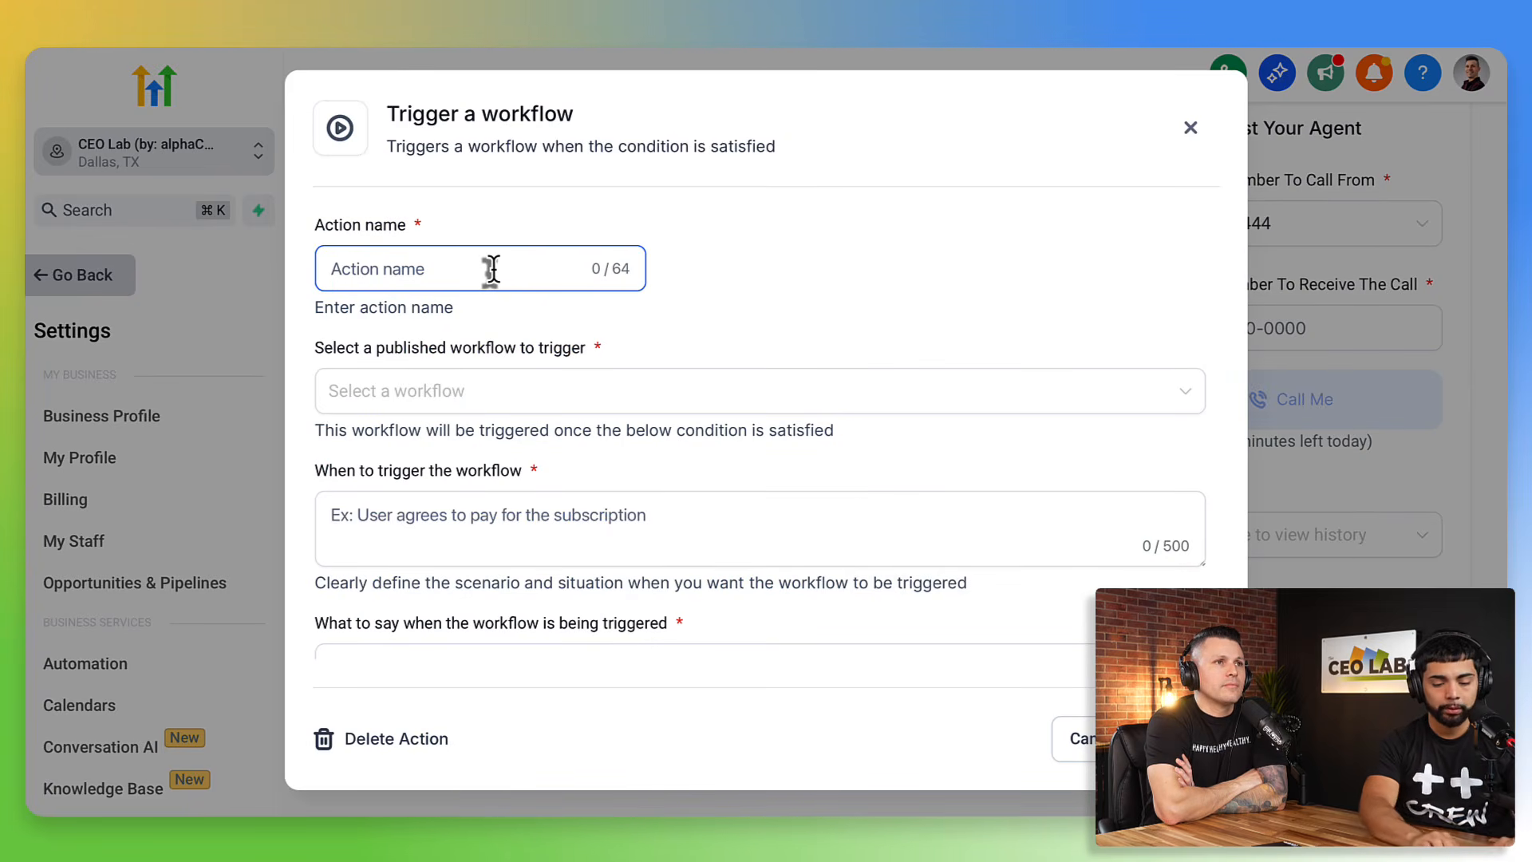
type("TEst")
key("BackSpace")
key("BackSpace")
key("BackSpace")
key("BackSpace")
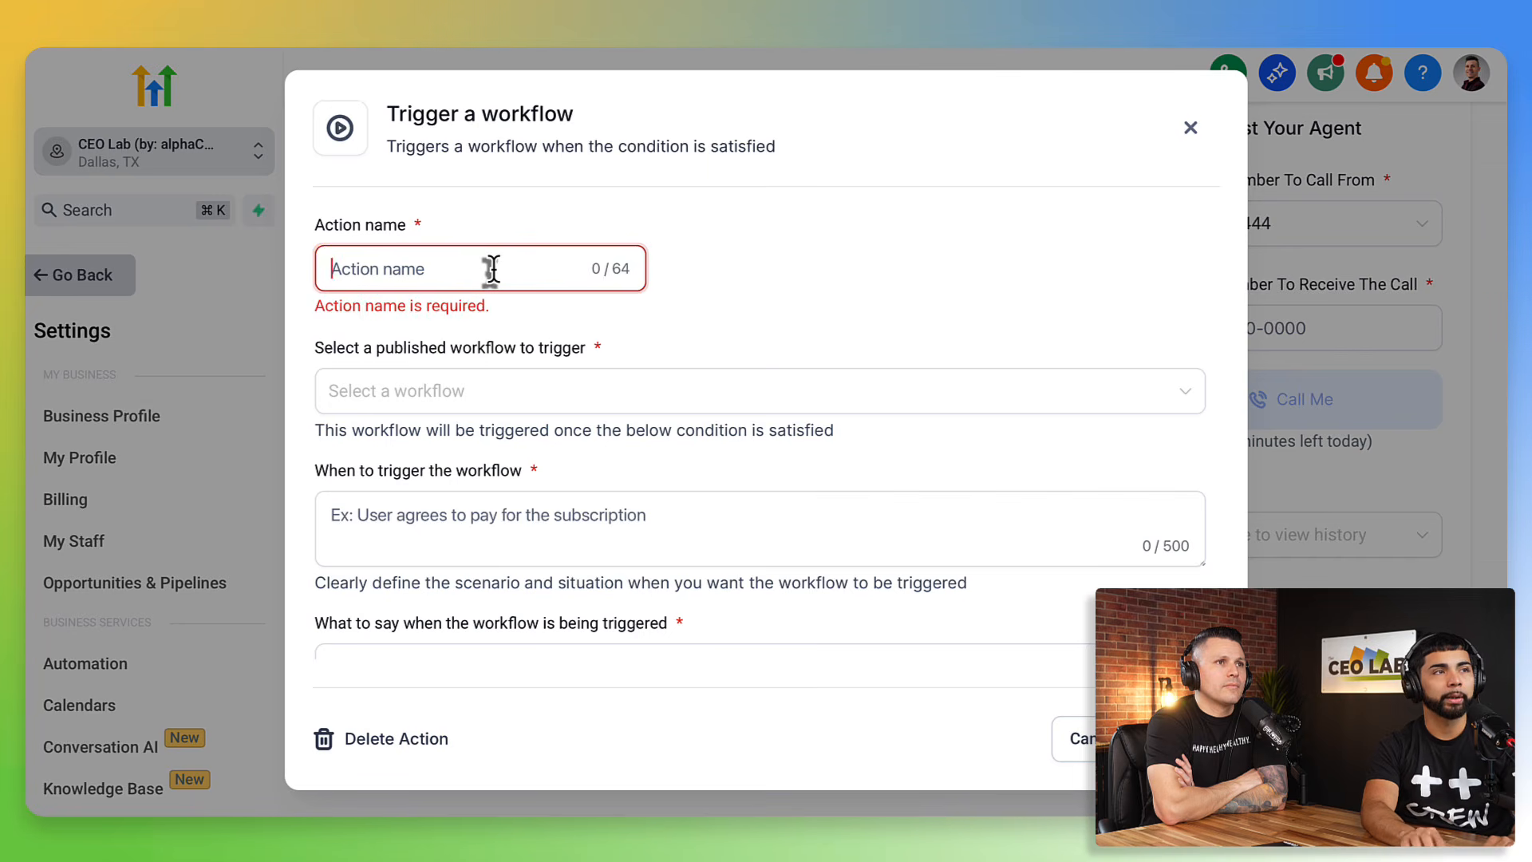
type("S")
key("BackSpace")
type("Website")
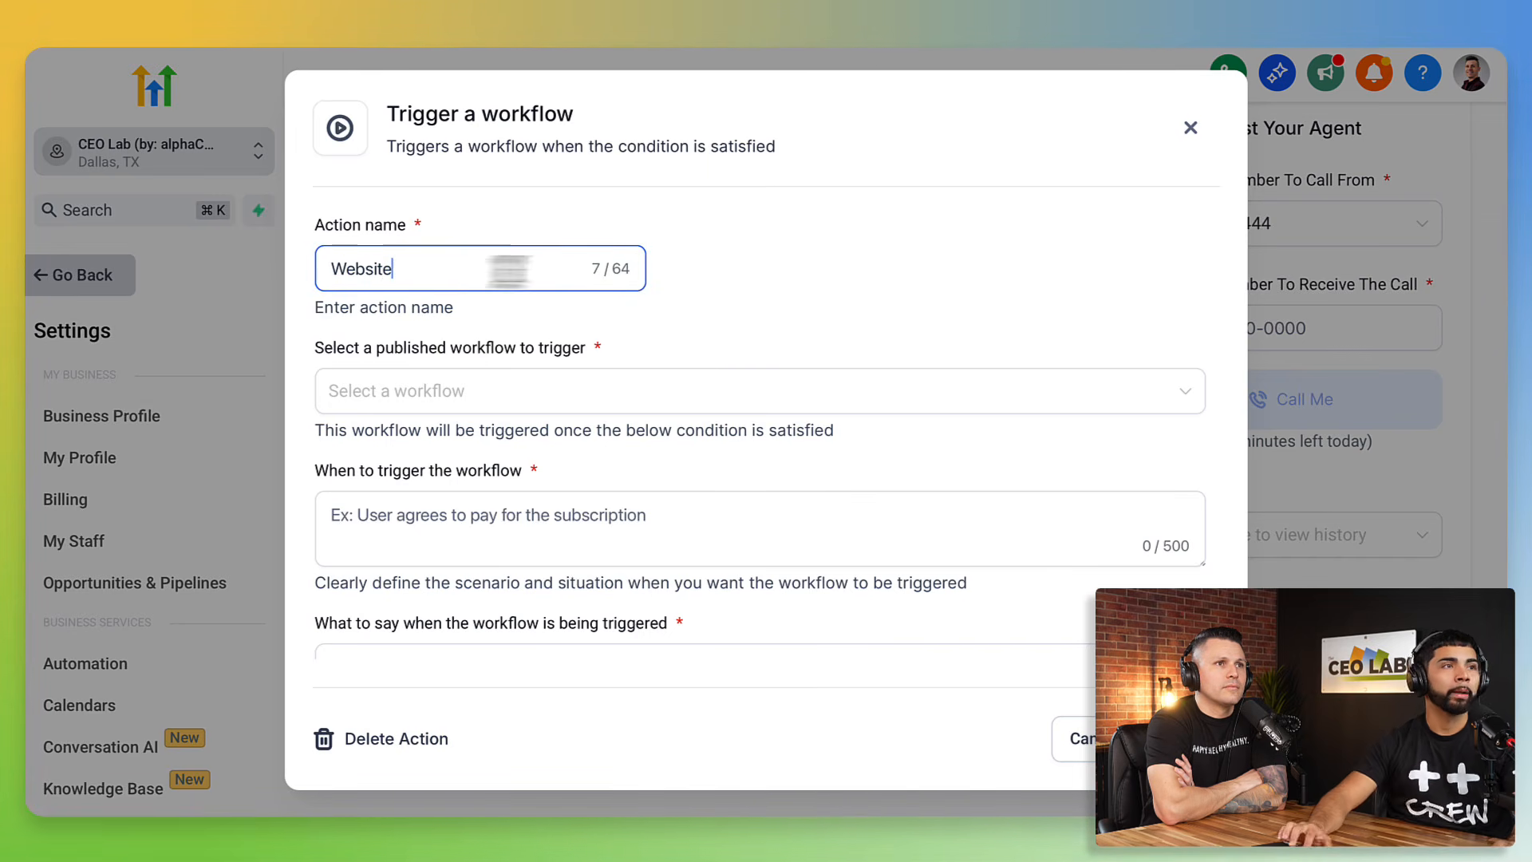
- Select the published workflow '0. The Ultimate A.I. Employee Toolkit (for GHL)'
left_click(519, 406)
left_click(438, 486)
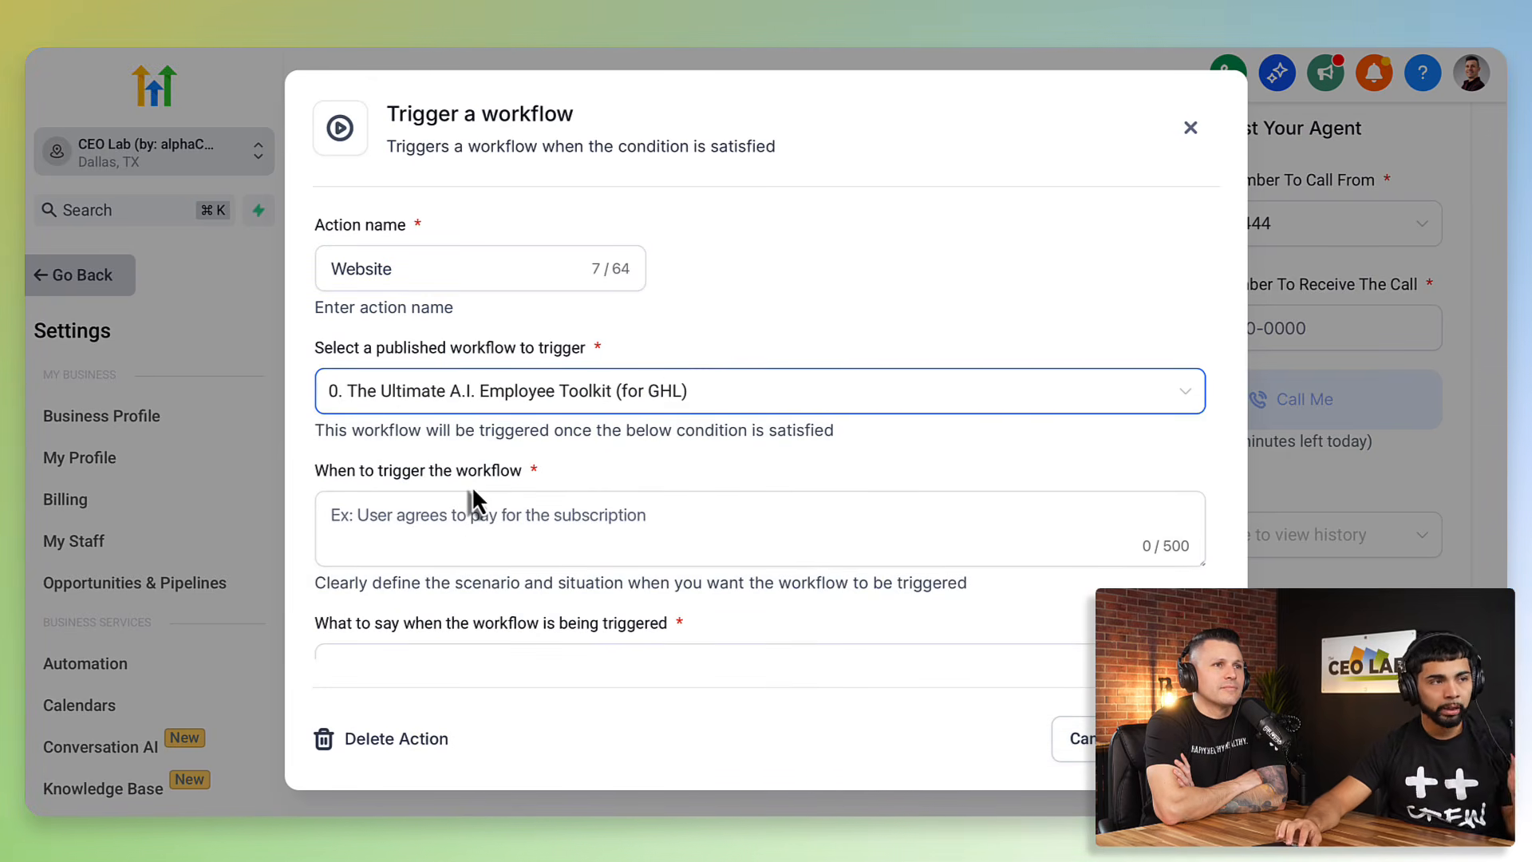
left_click(458, 511)
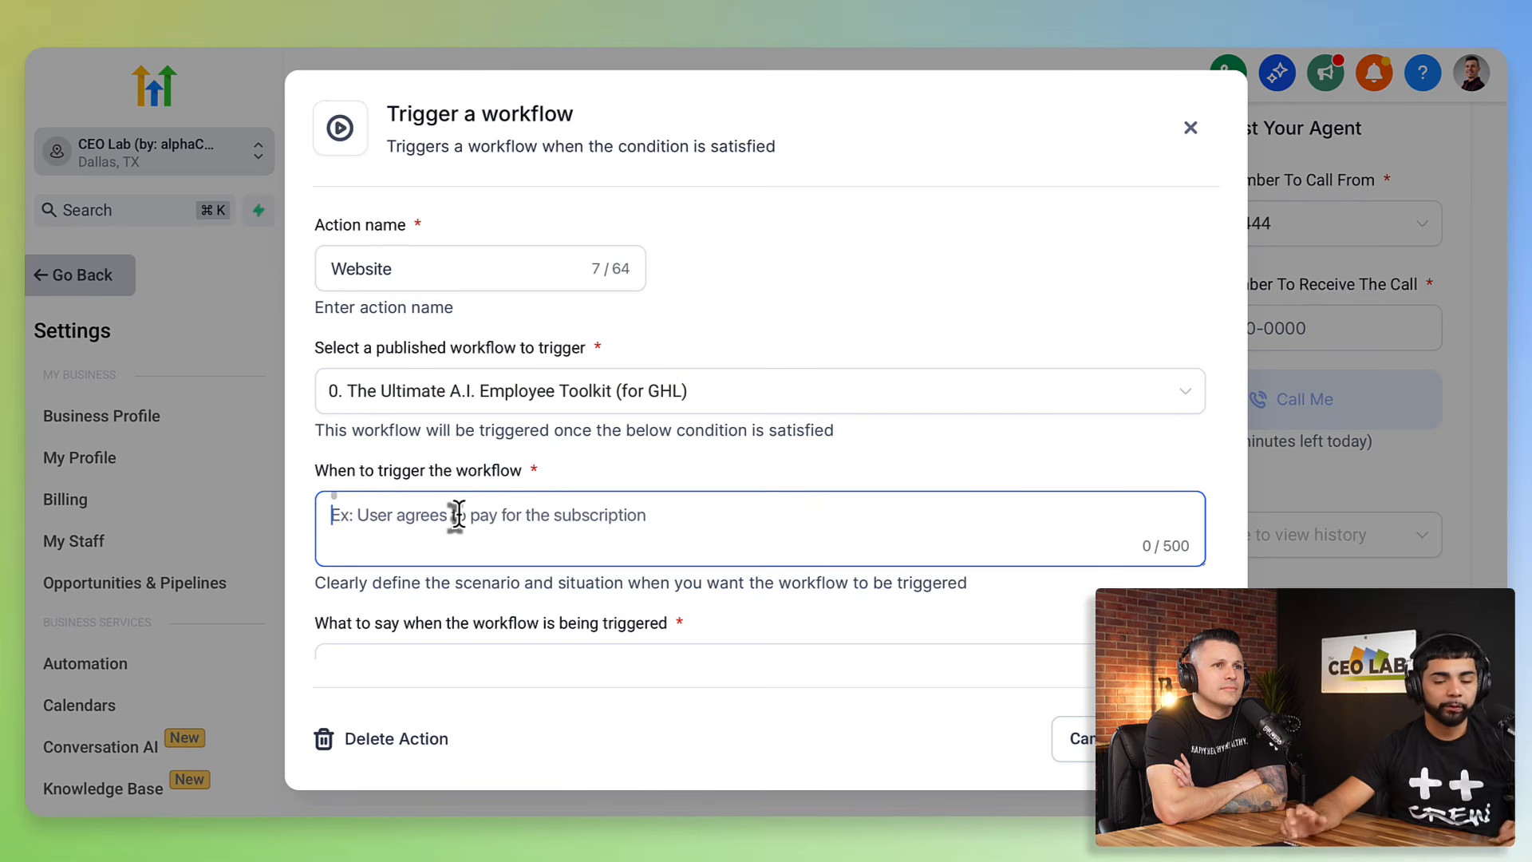
scroll(457, 510, "down", 3)
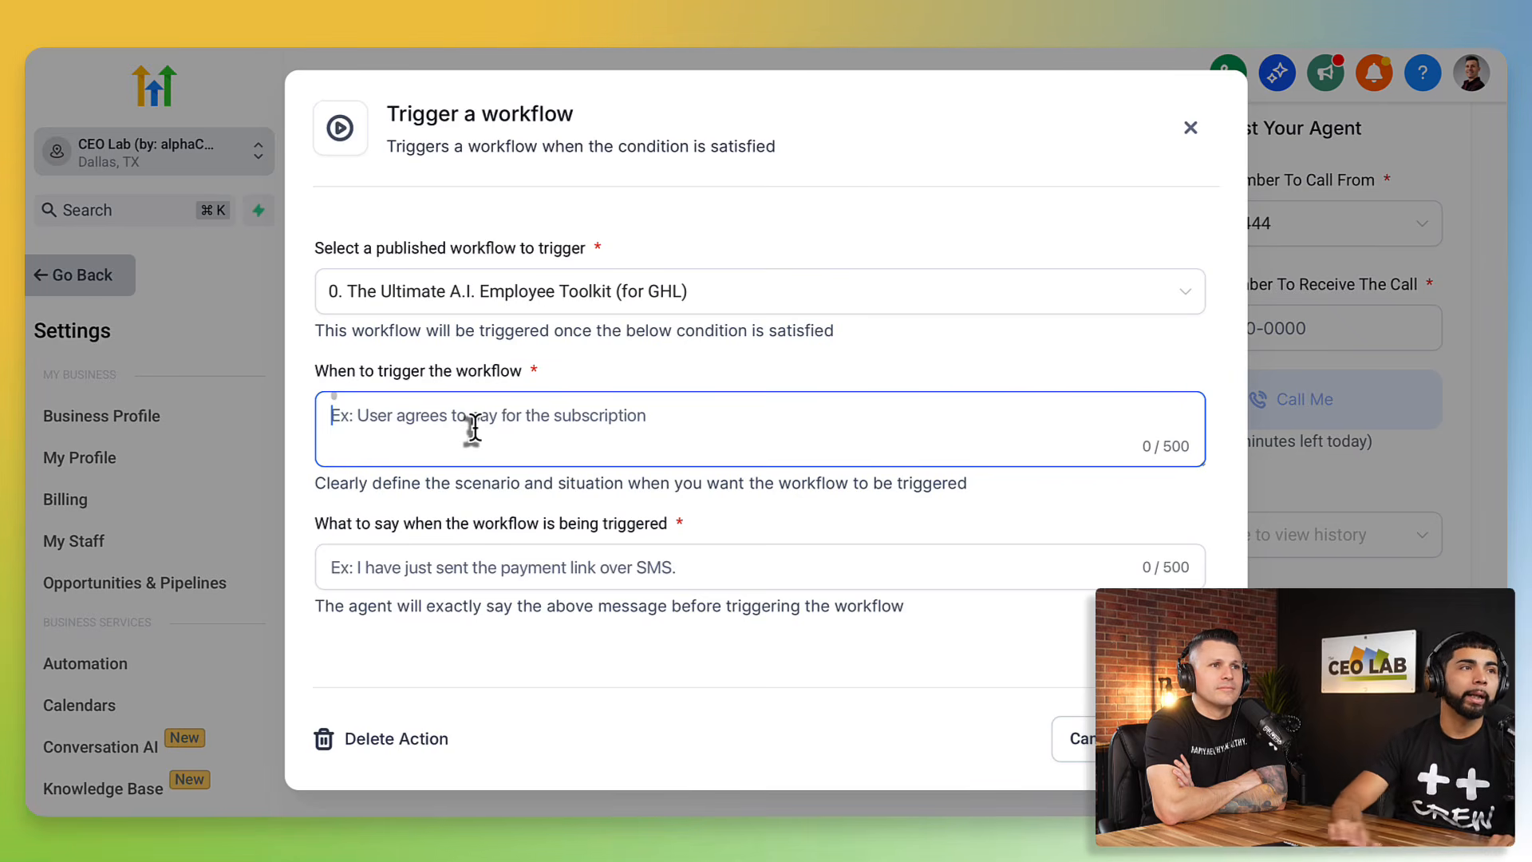
- Type the trigger condition 'User is interested in all of our services.'
type("USe")
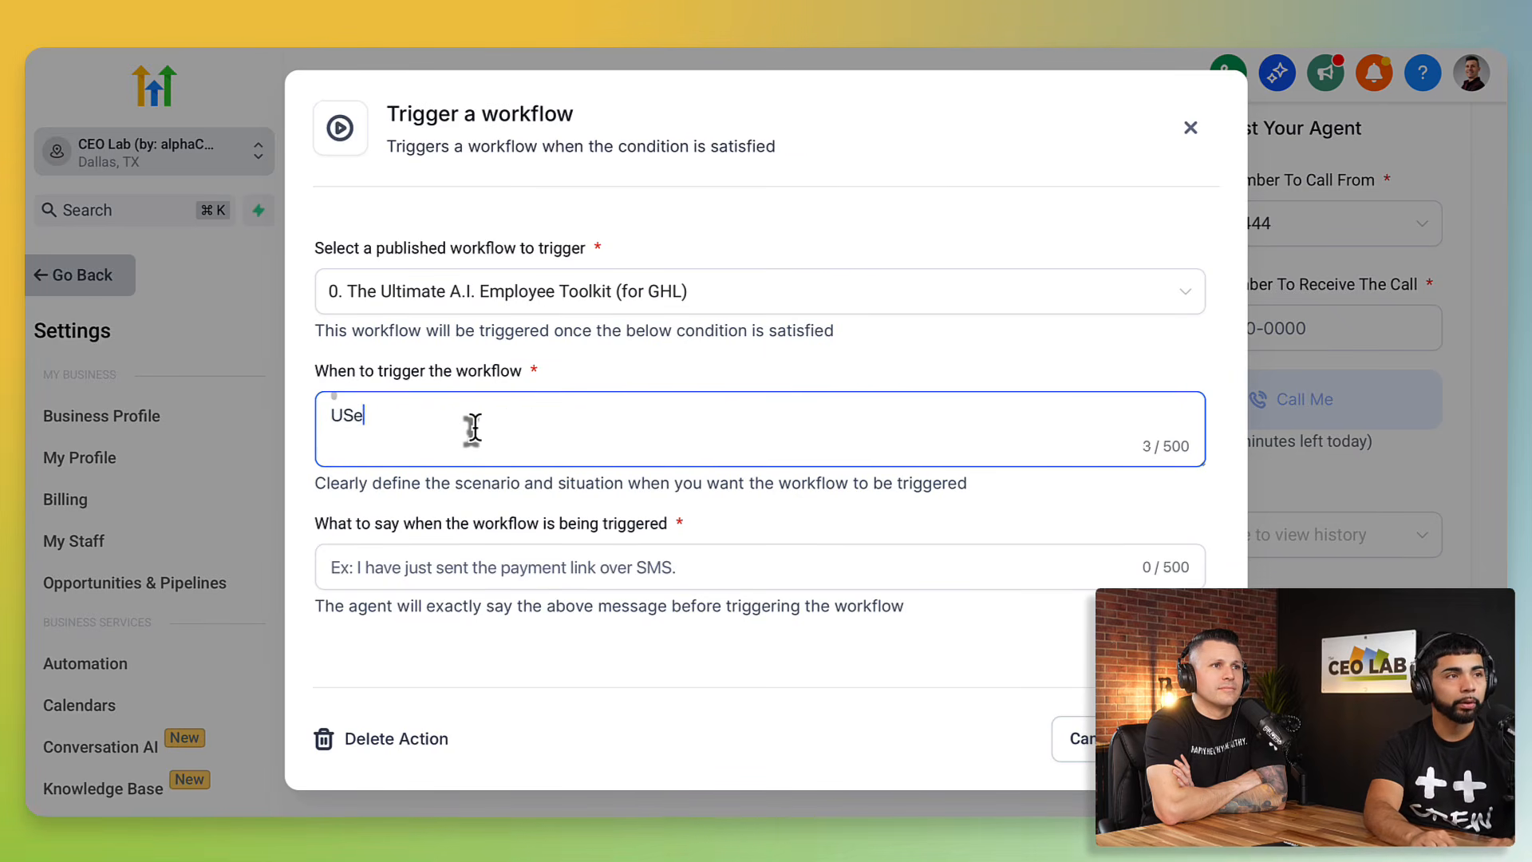
key("BackSpace")
key("BackSpace")
key("BackSpace")
key("BackSpace")
key("BackSpace")
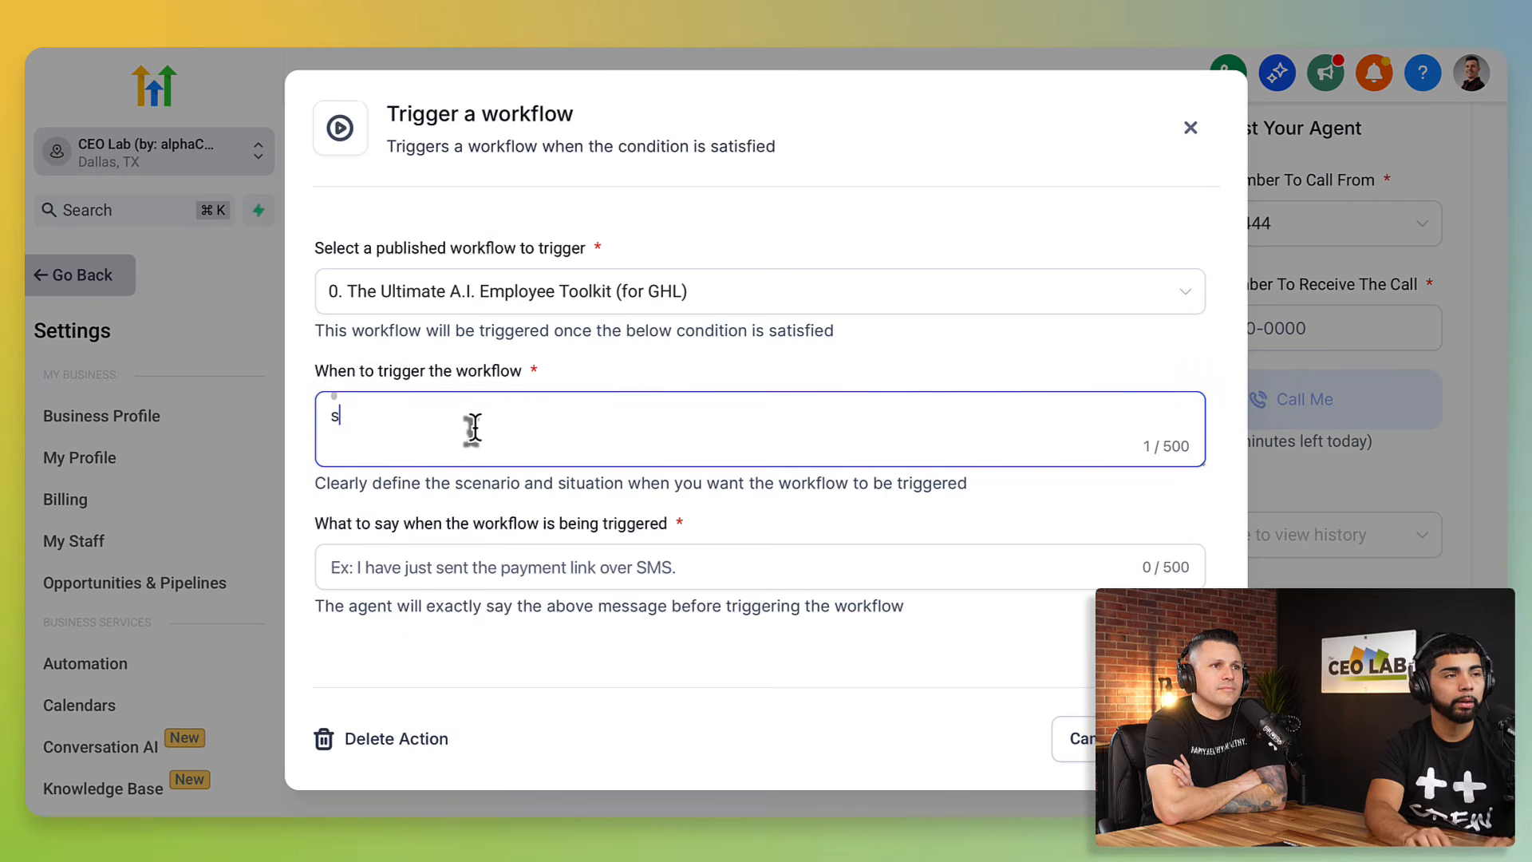
type("User i")
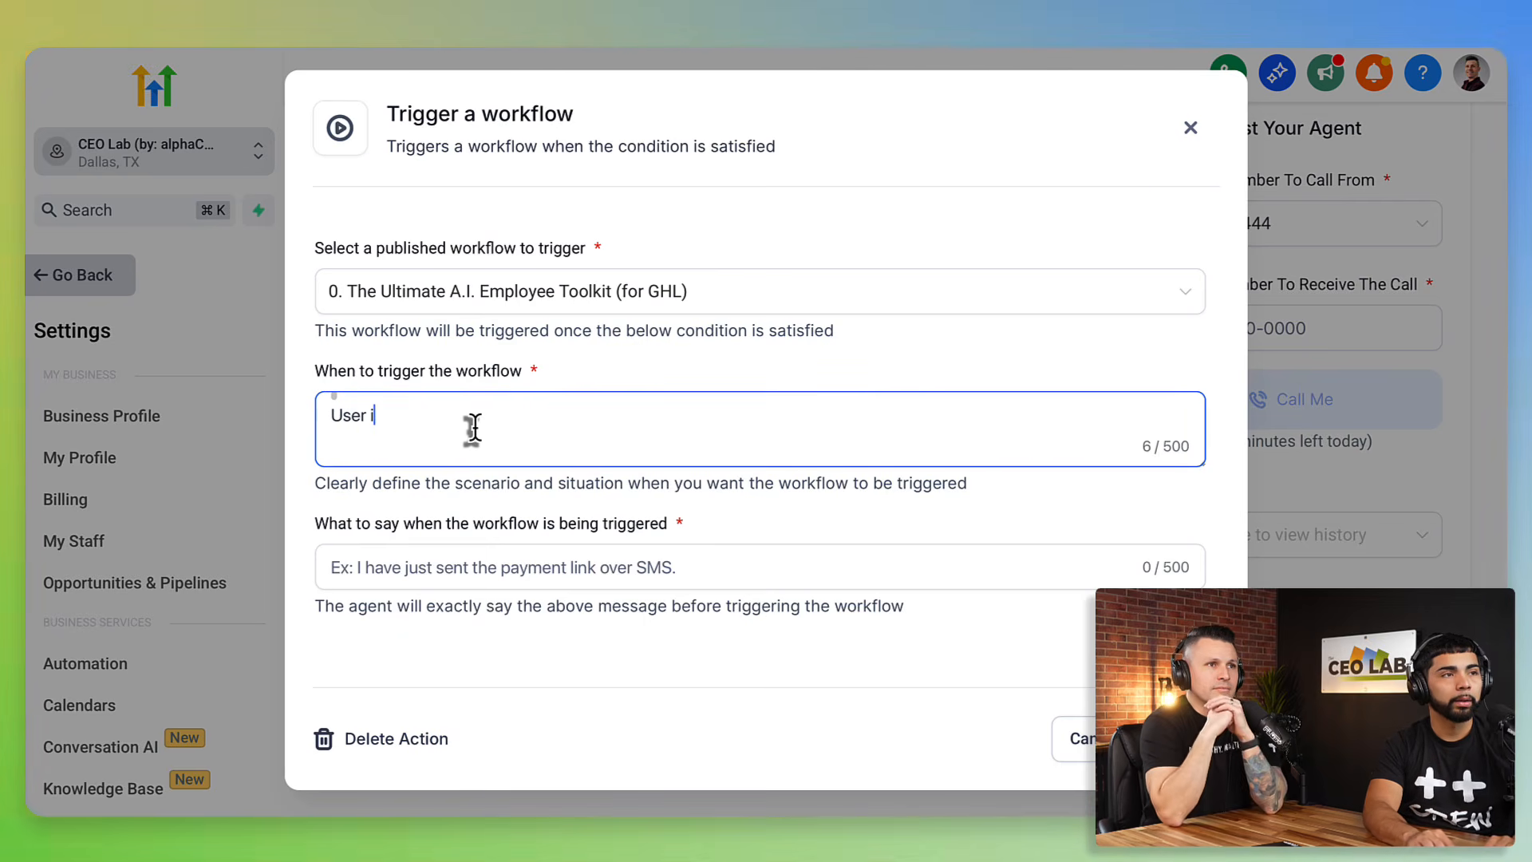
type("s intersted in you")
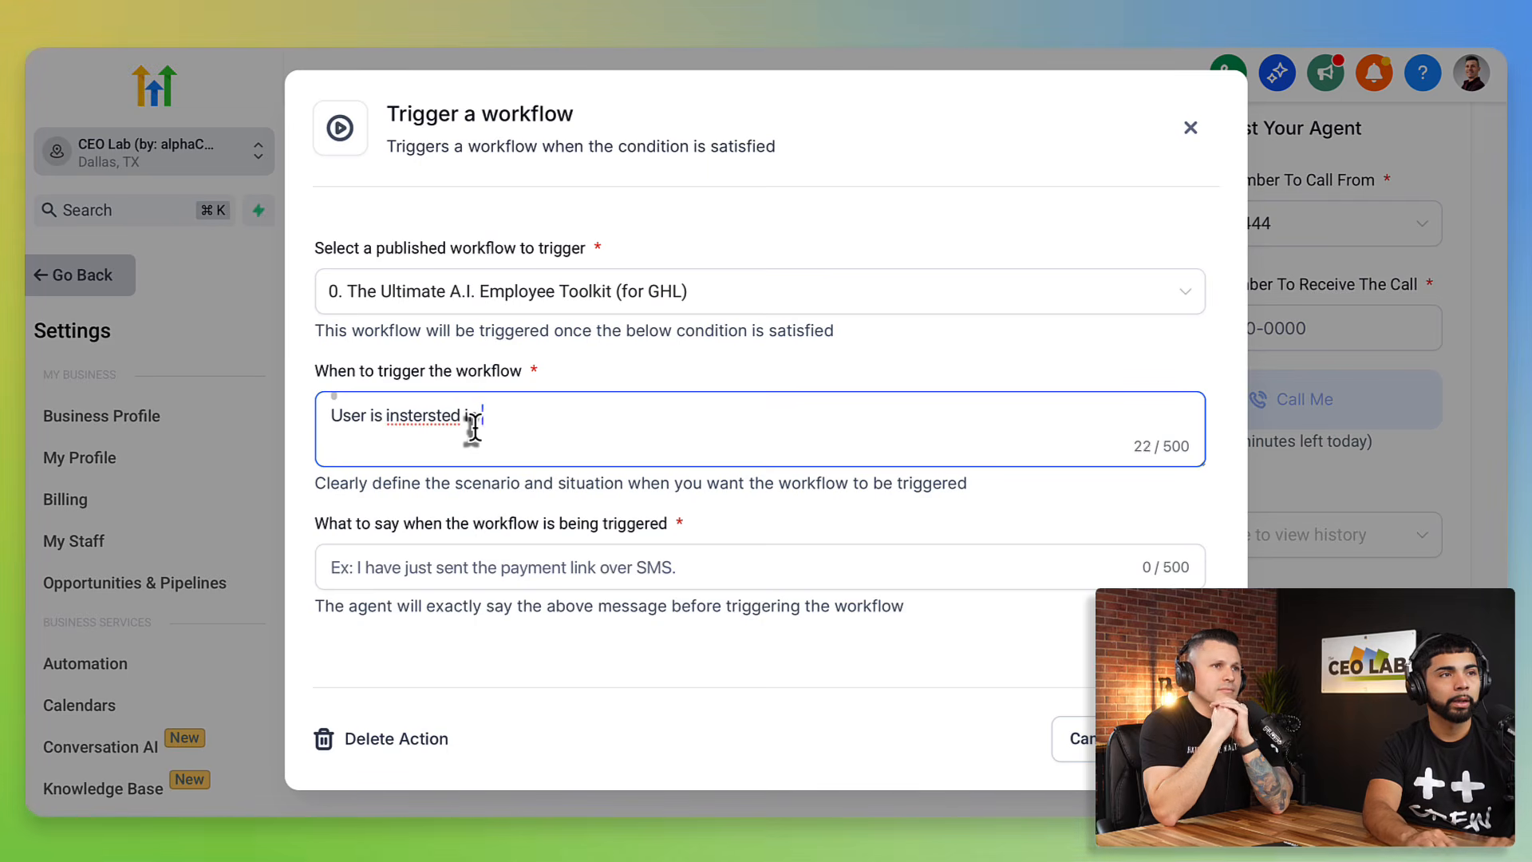
key("BackSpace")
key("BackSpace")
type("al l of our services.")
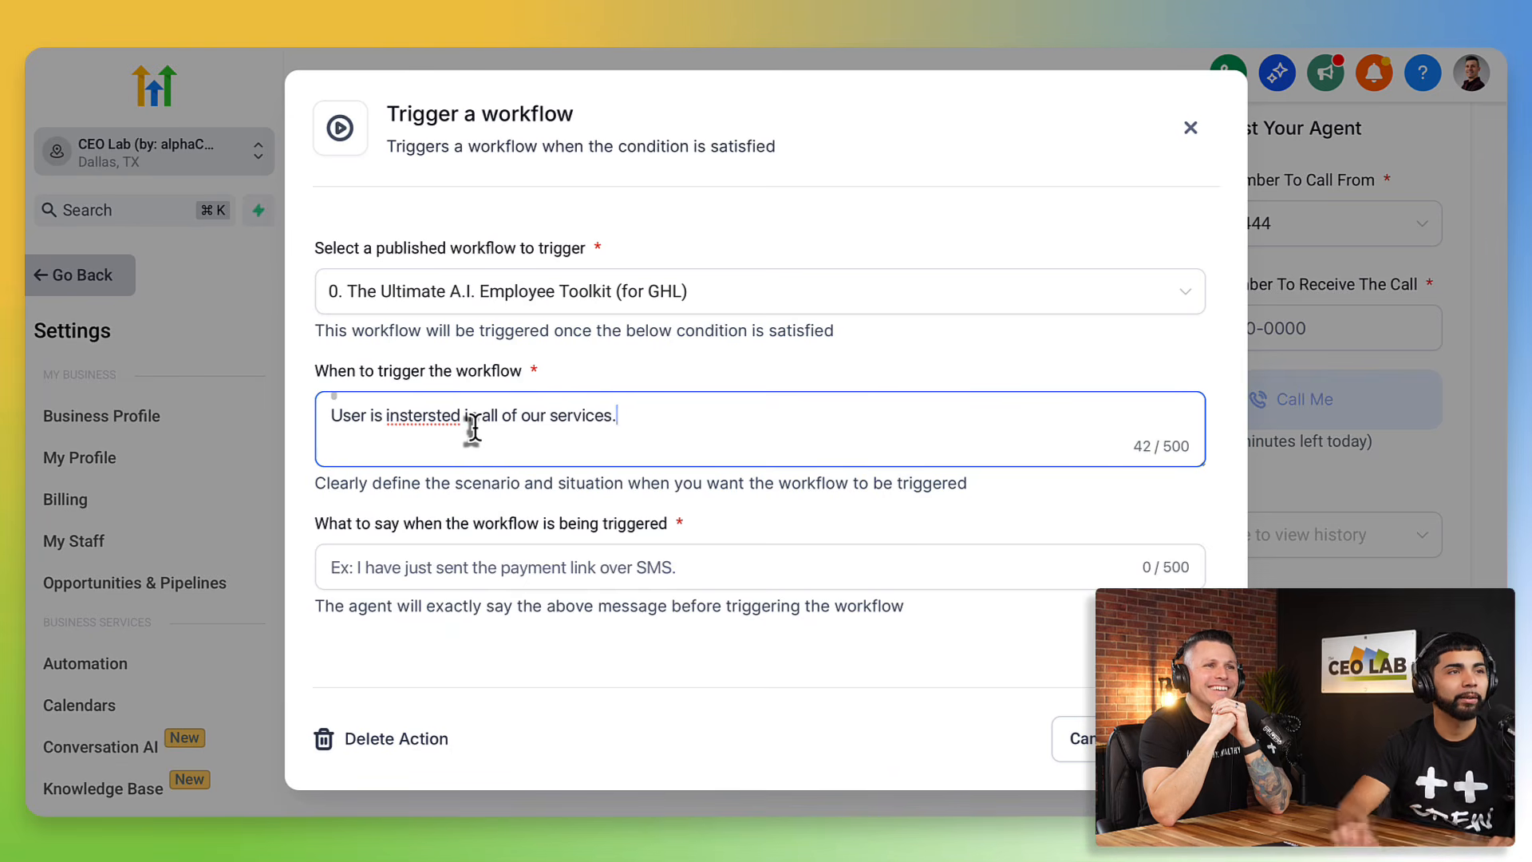
- Fix the misspelling of 'interested' in the trigger condition
right_click(405, 418)
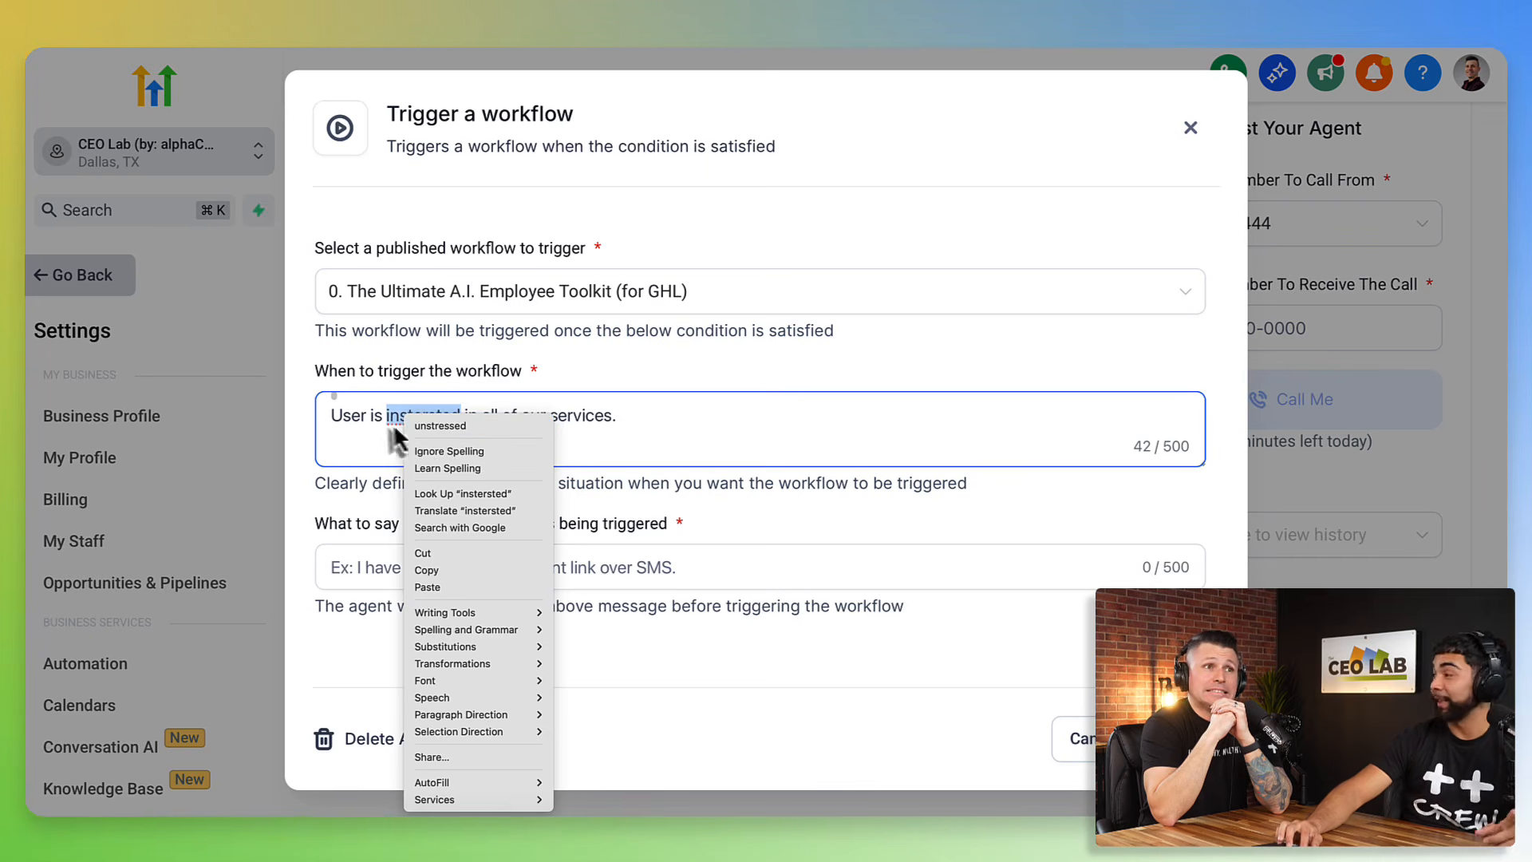
key("Escape")
key("BackSpace")
type("interestyed")
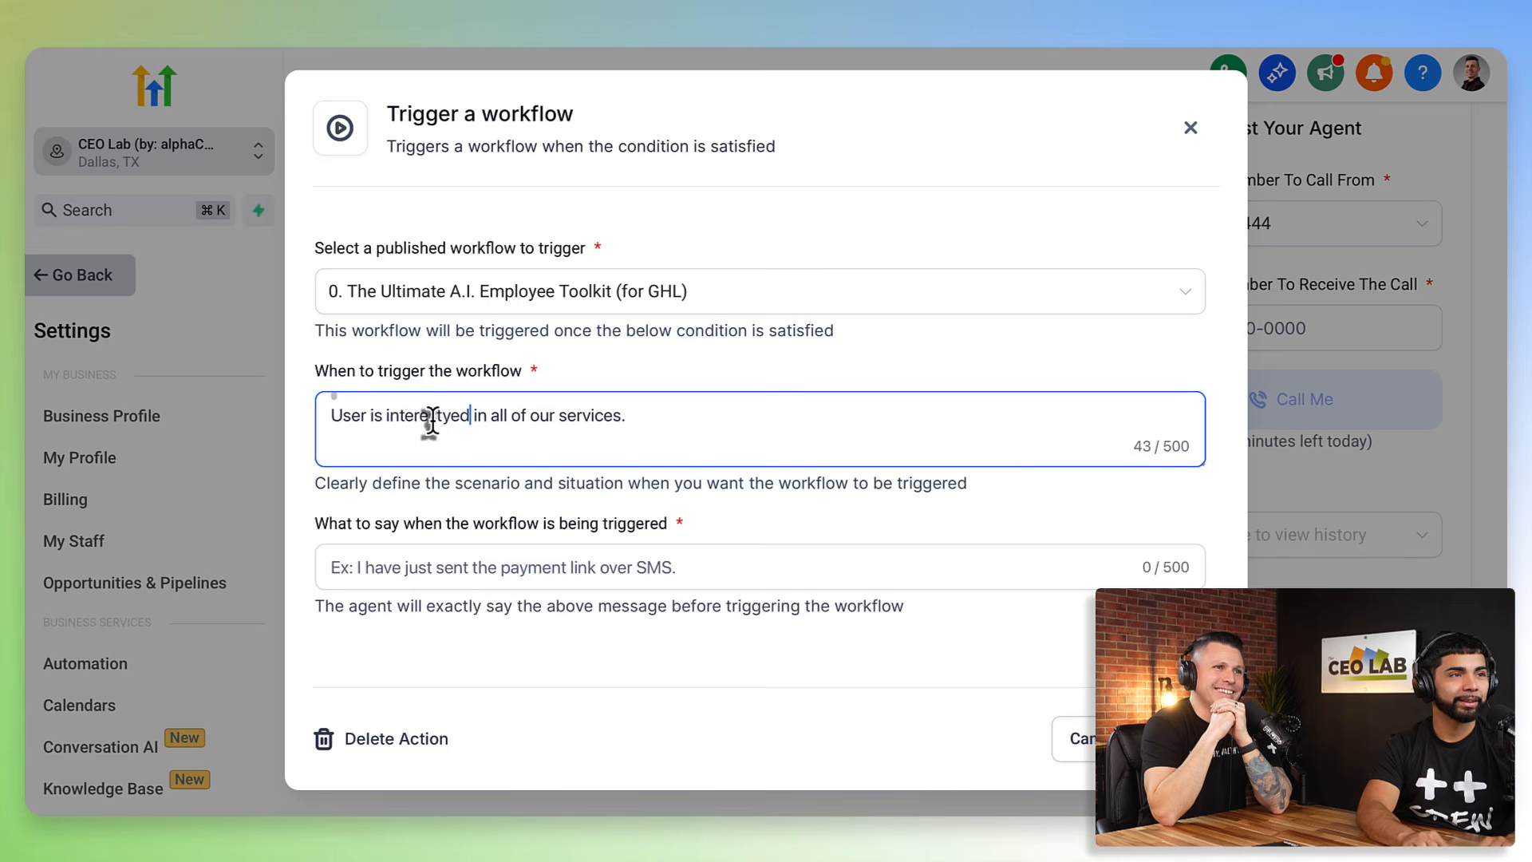
key("ctrl+super+space")
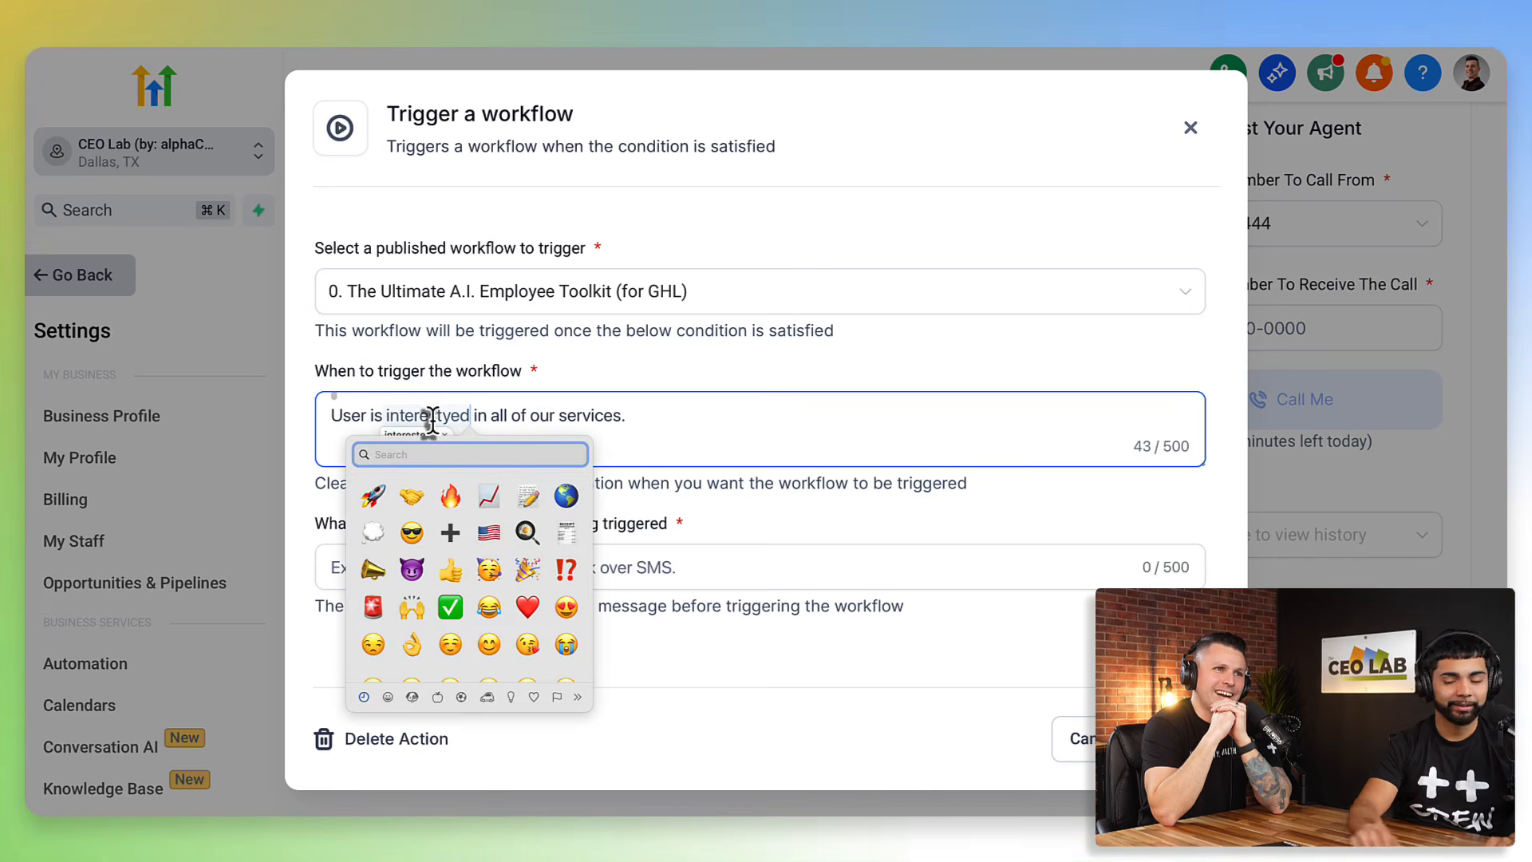
left_click(473, 412)
left_click(674, 395)
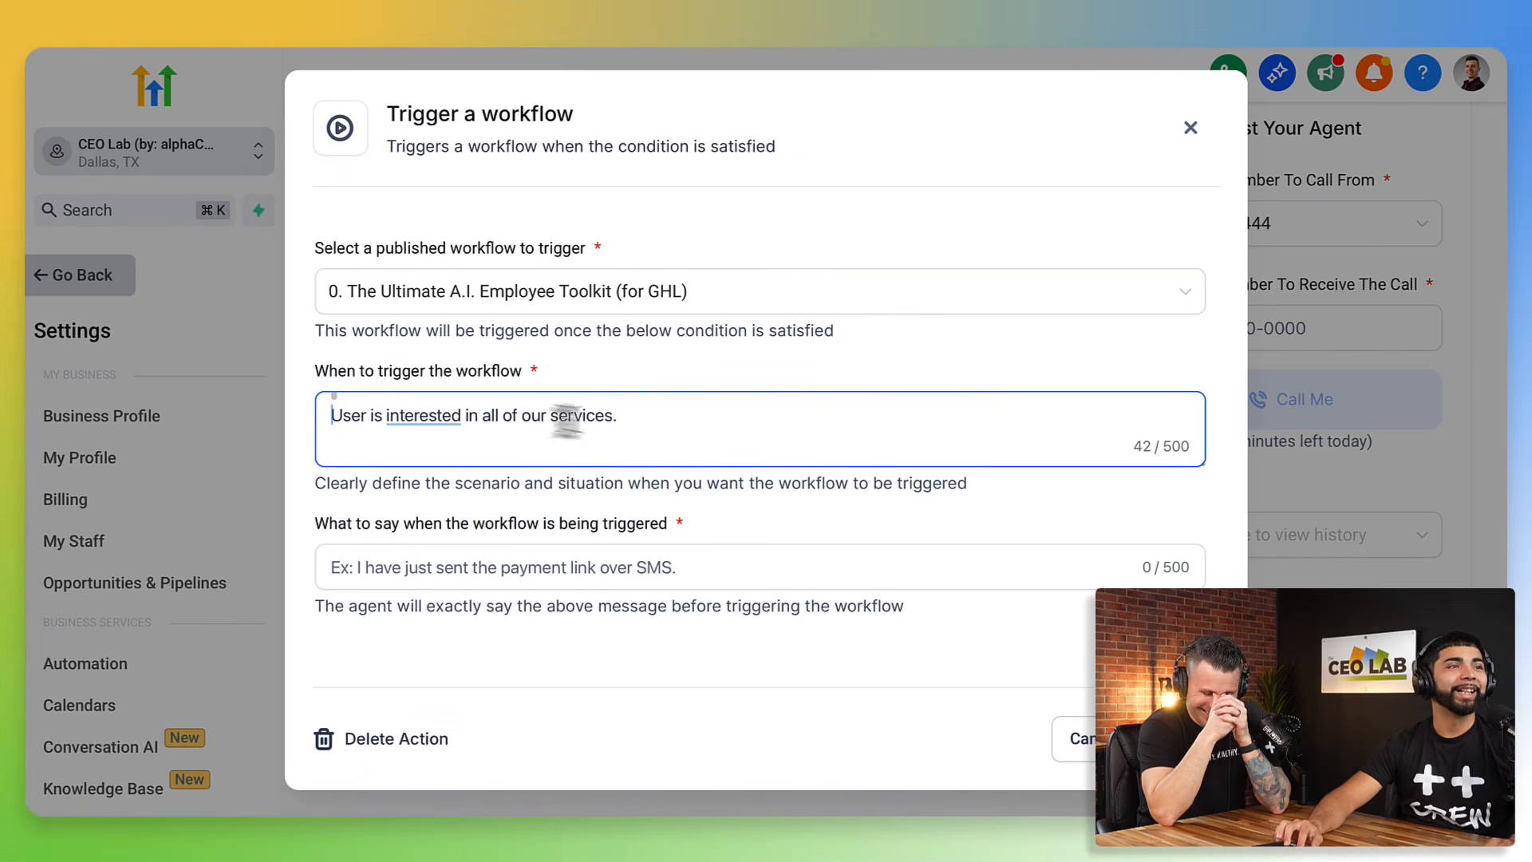
scroll(560, 429, "up", 3)
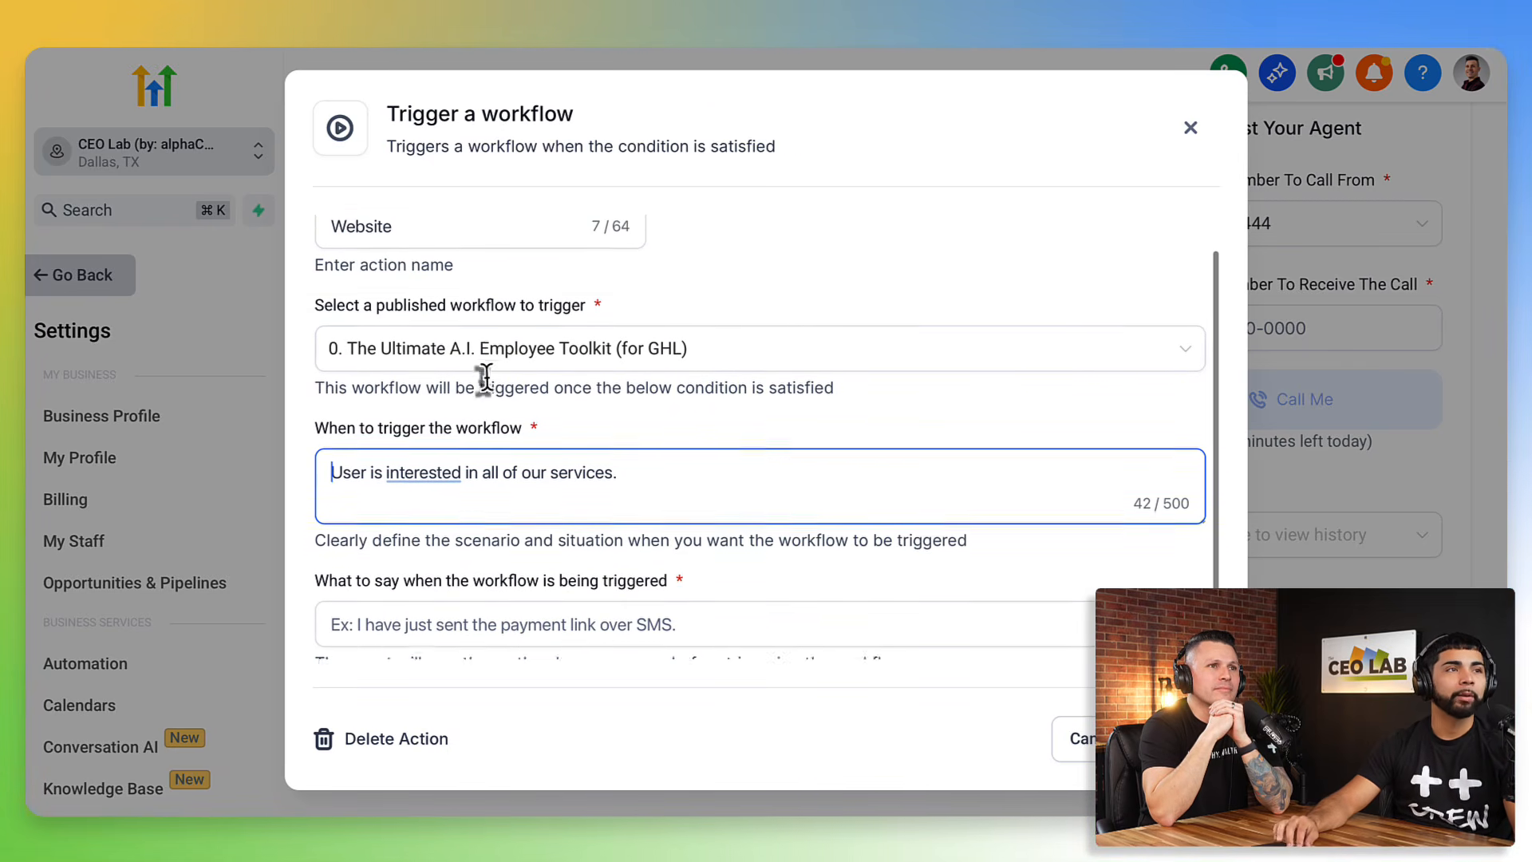
scroll(486, 383, "up", 1)
scroll(463, 503, "down", 2)
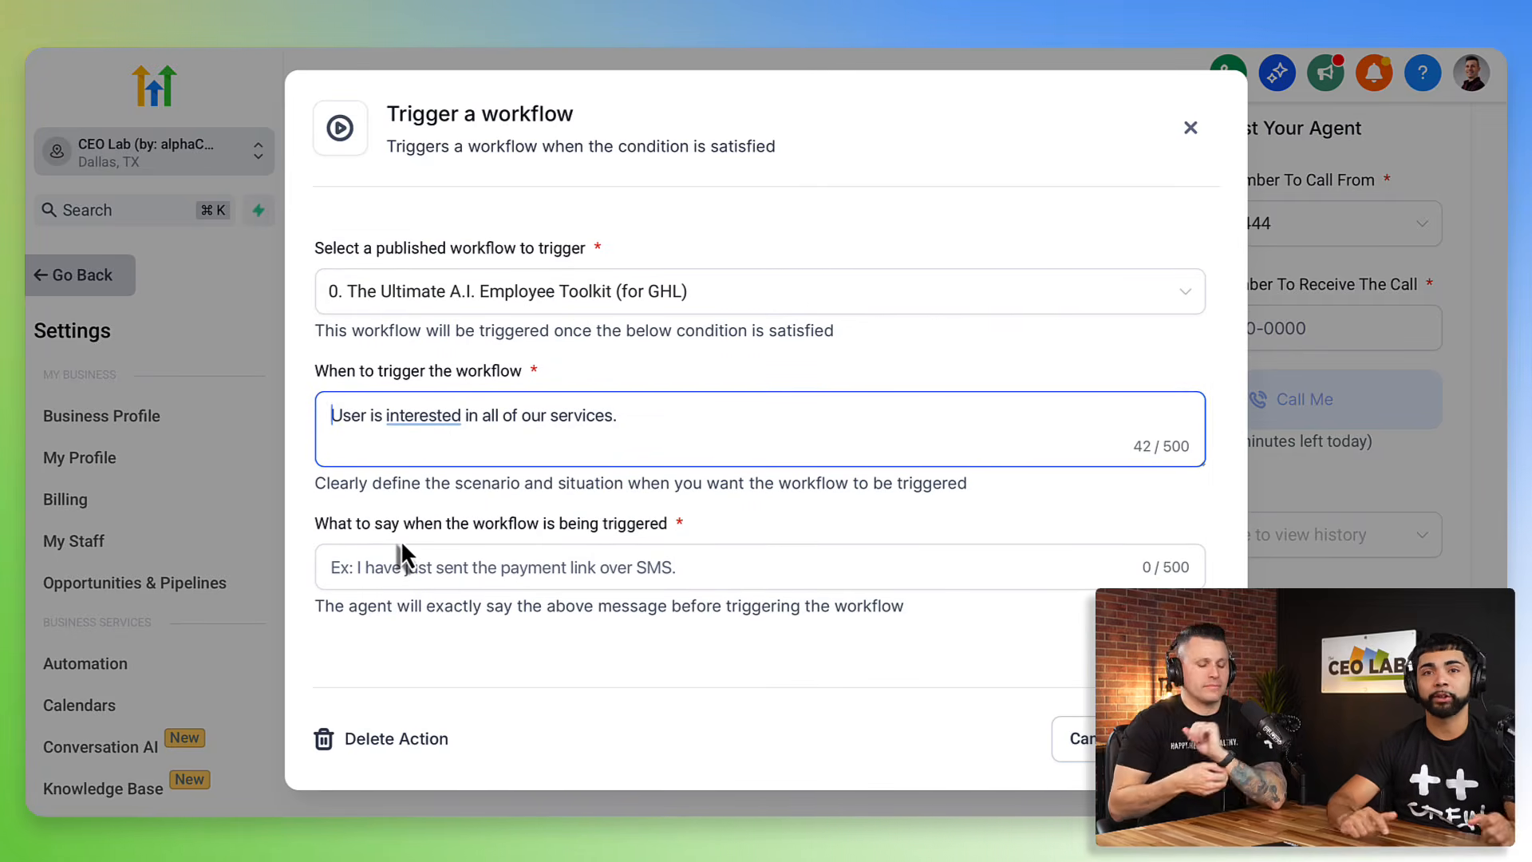
left_click(427, 568)
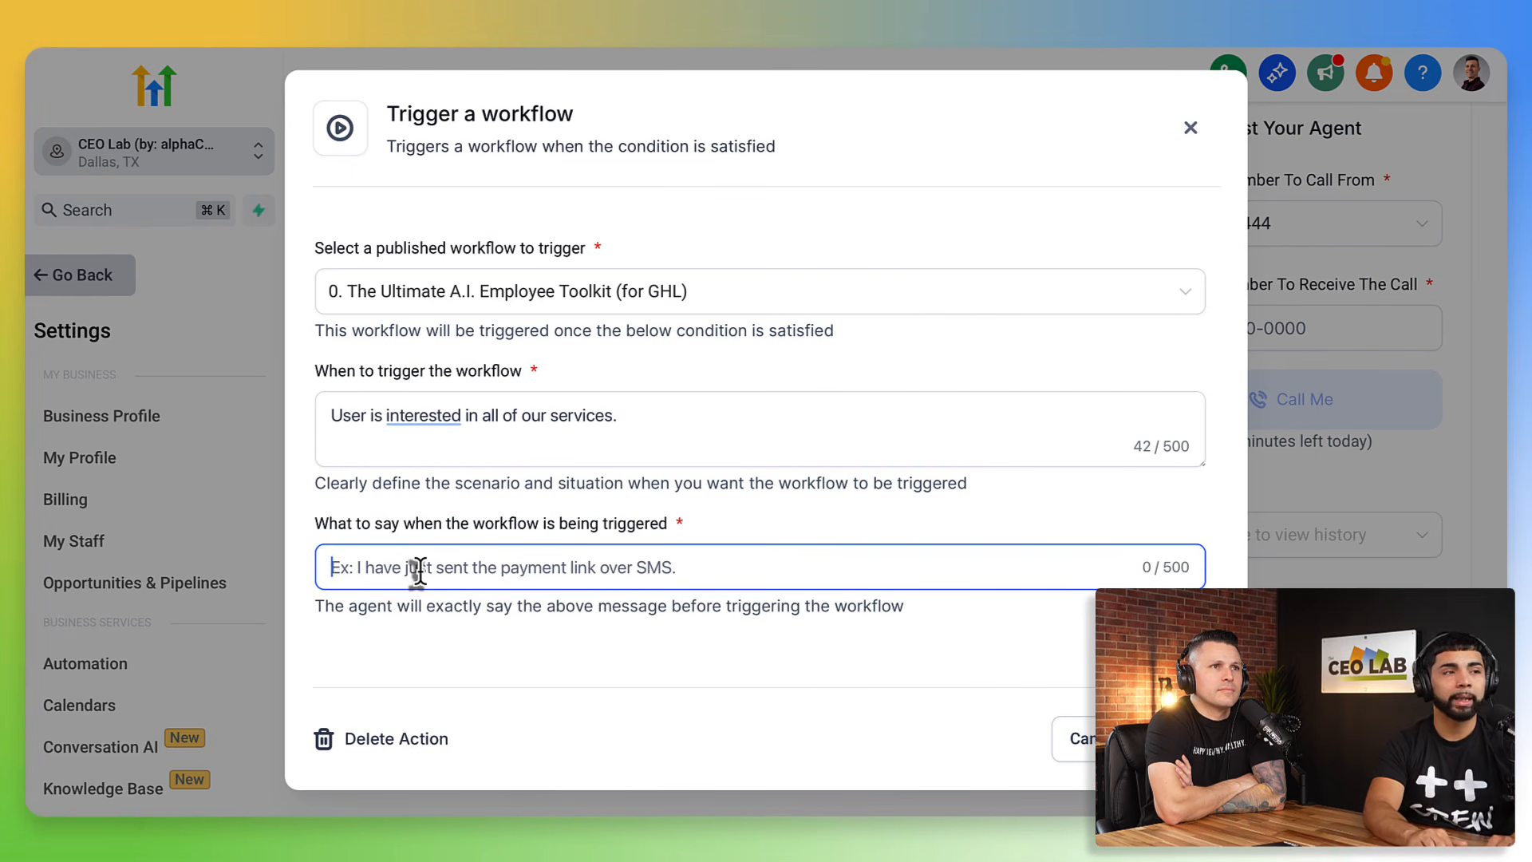
- Enter the spoken line about sending a link to the website with all services, then save the Website action
type("I just went ahead an")
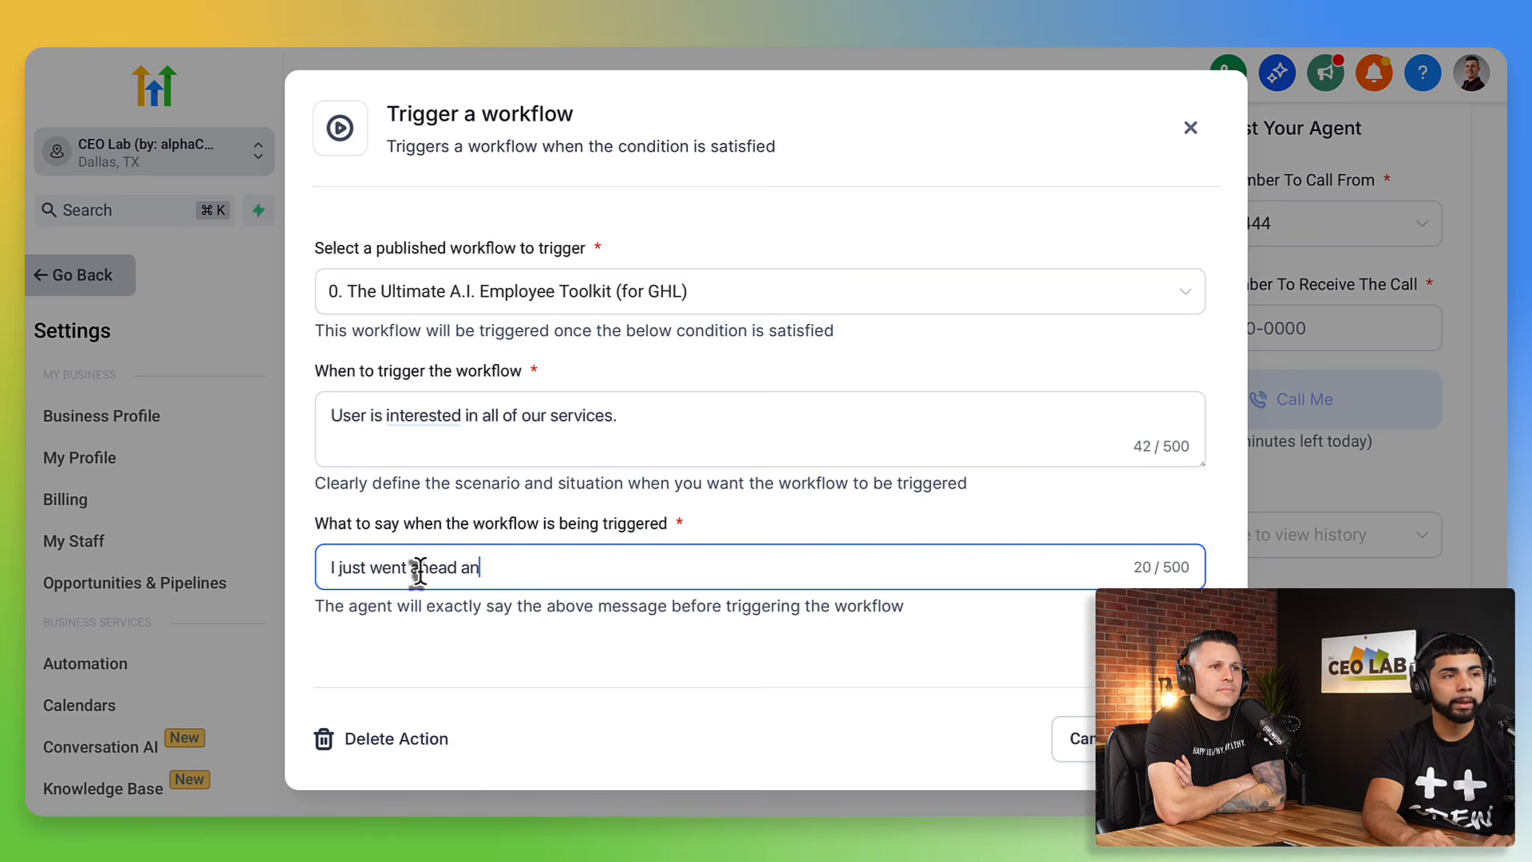
type("d sent you over a link")
type("to ")
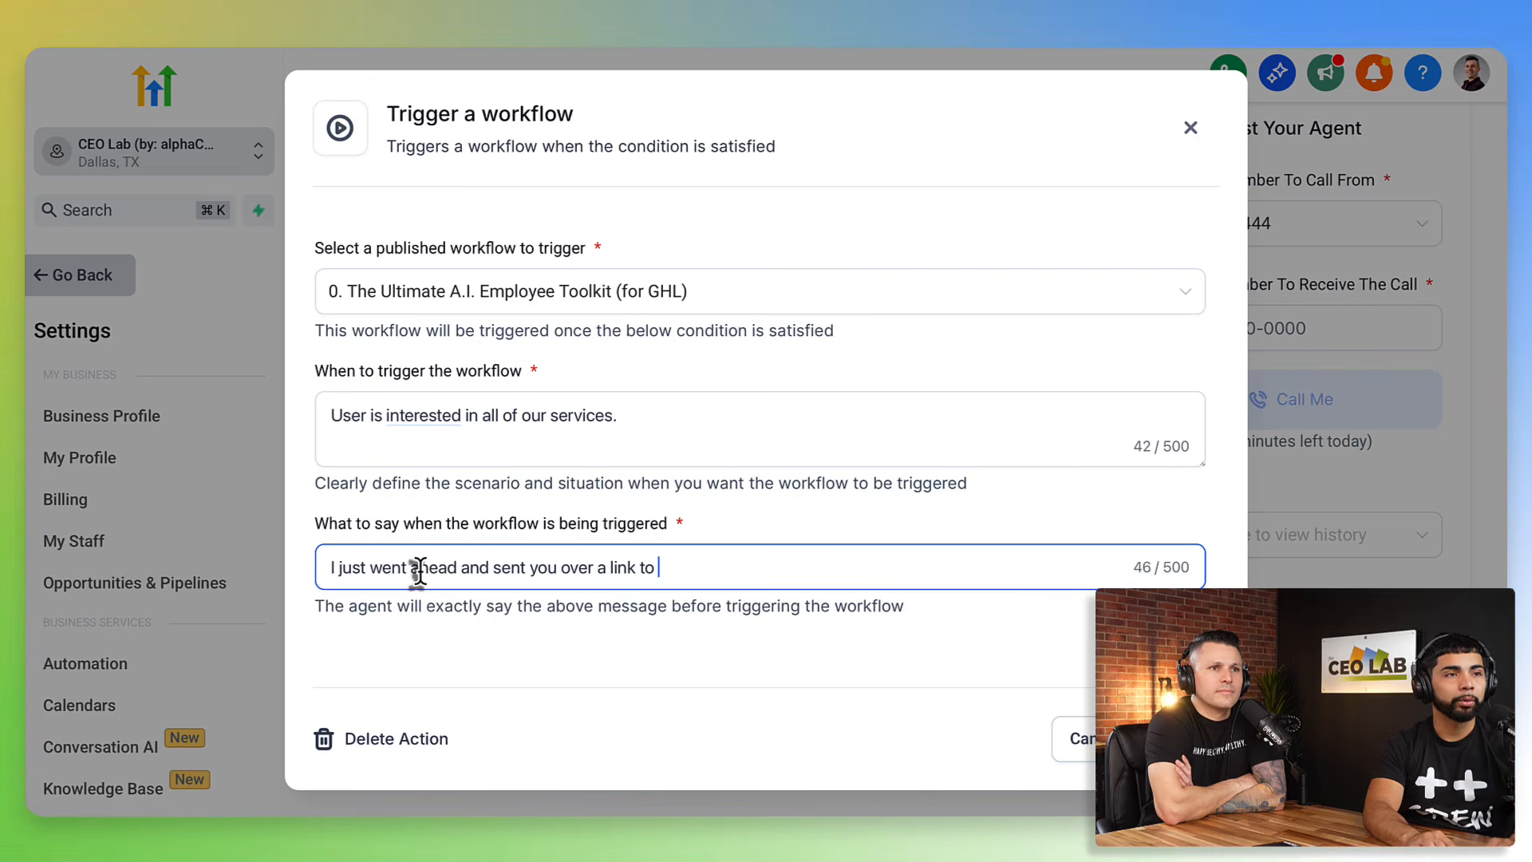
type("our u")
key("BackSpace")
type("website with")
key("BackSpace")
key("BackSpace")
key("BackSpace")
key("BackSpace")
key("BackSpace")
type(", which has all")
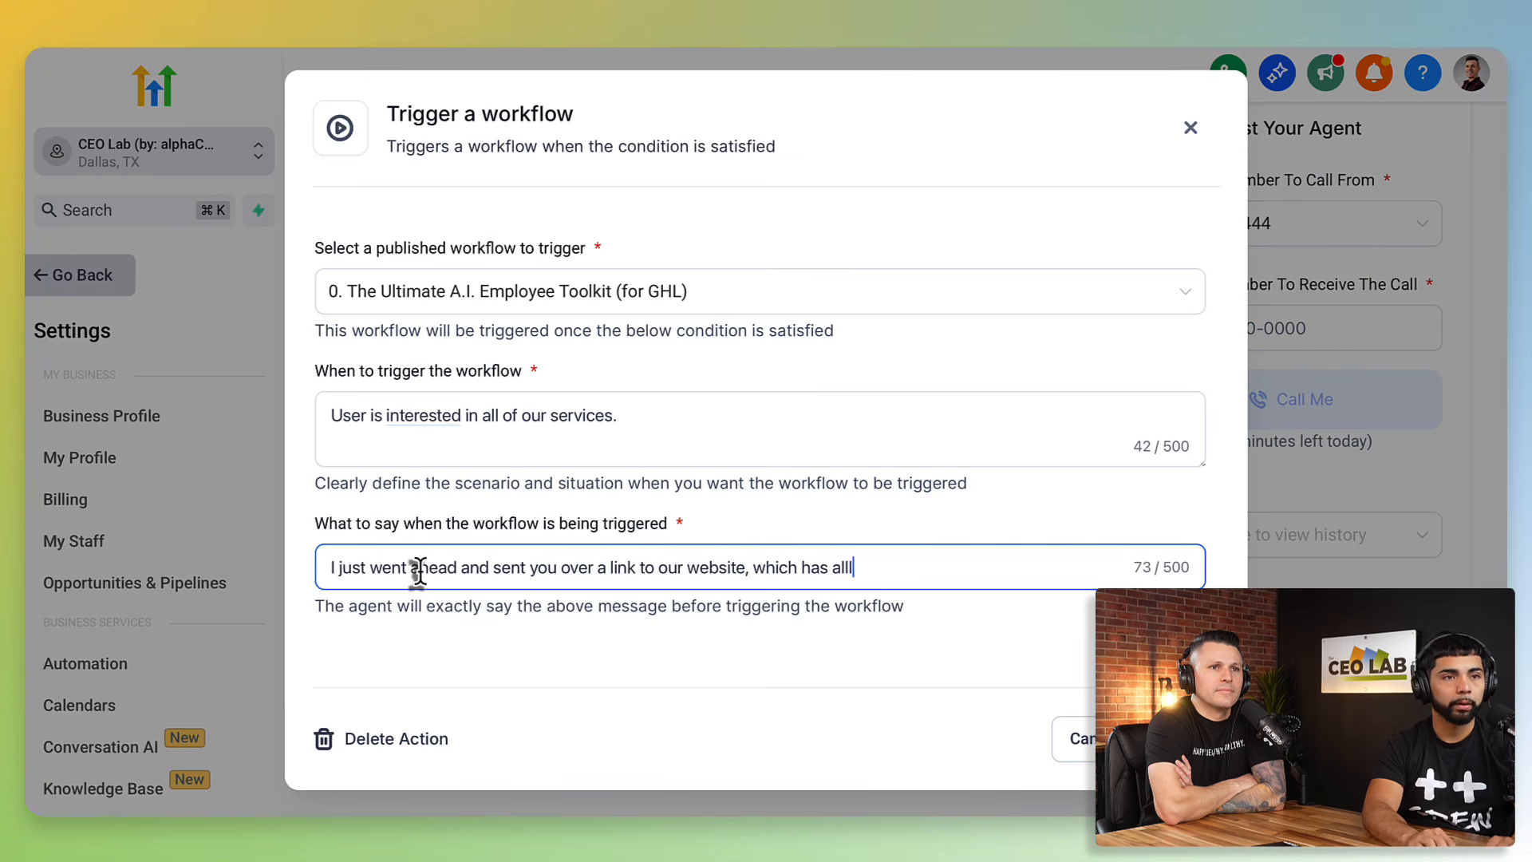
type(" of our ser")
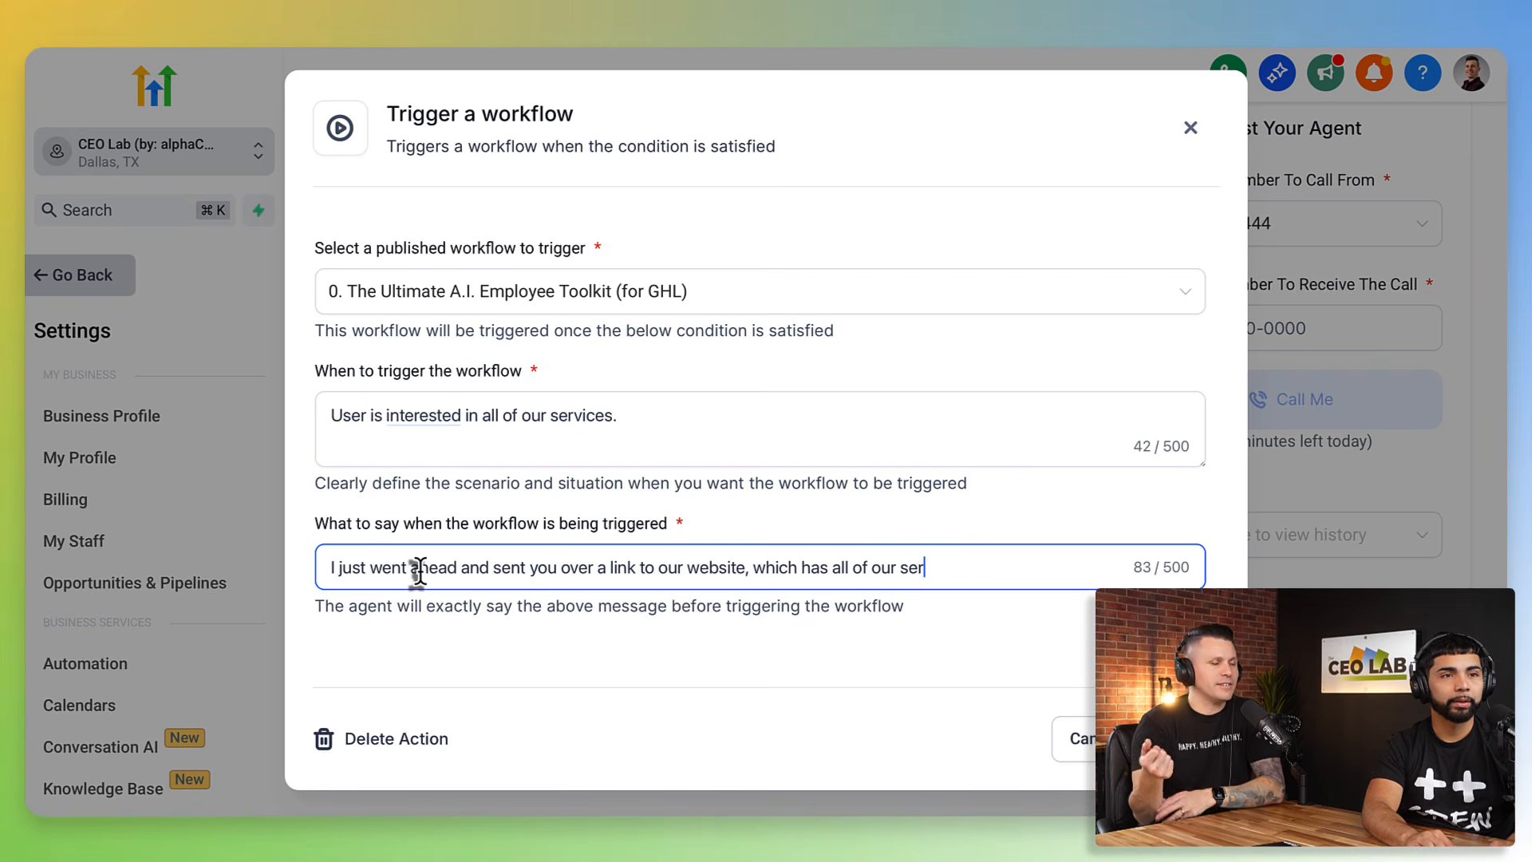
type("vices.")
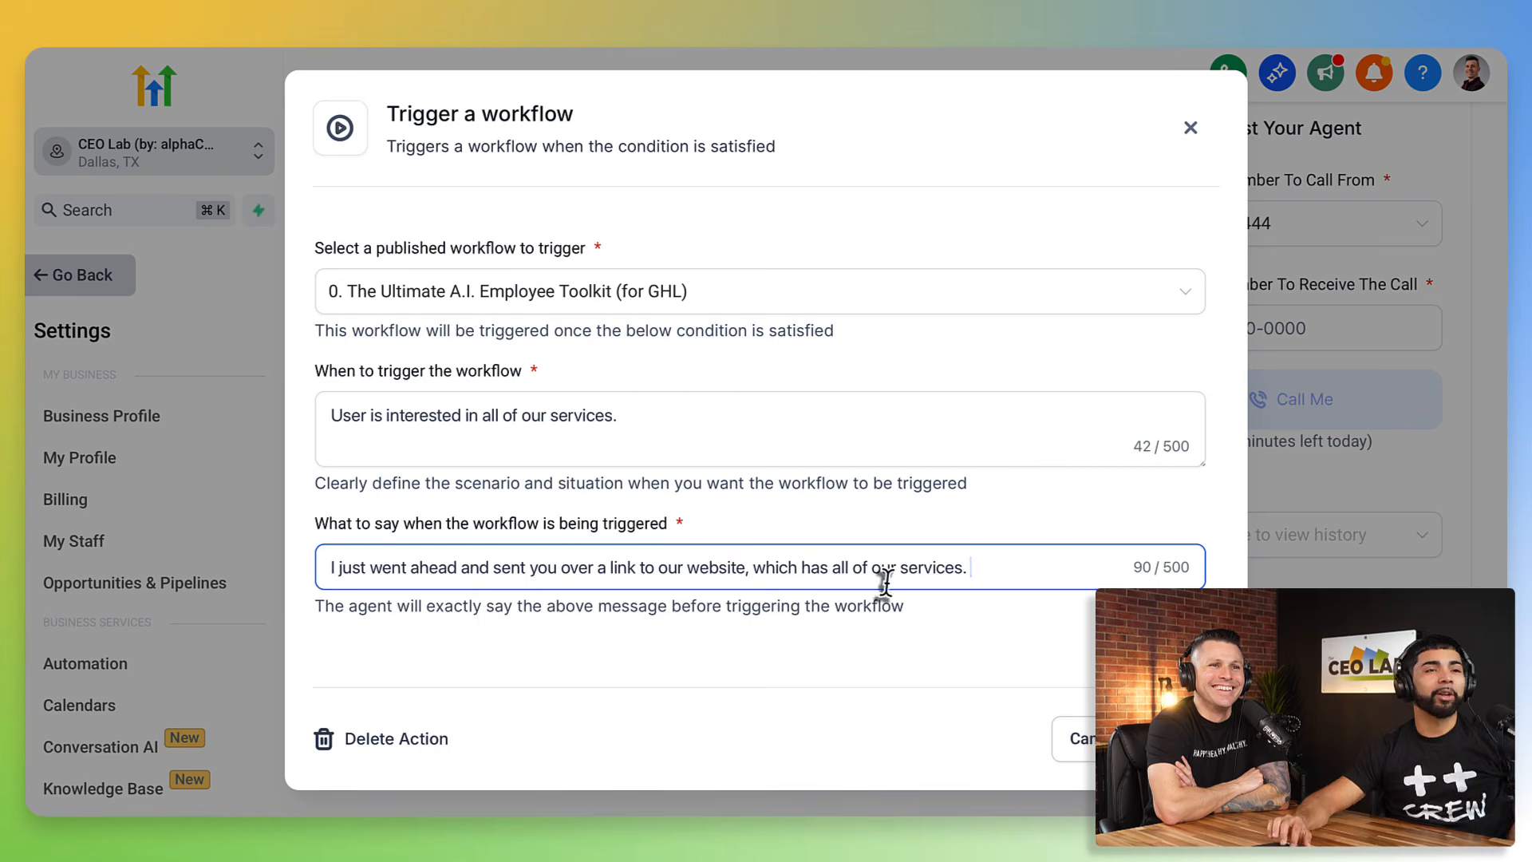
scroll(694, 376, "up", 3)
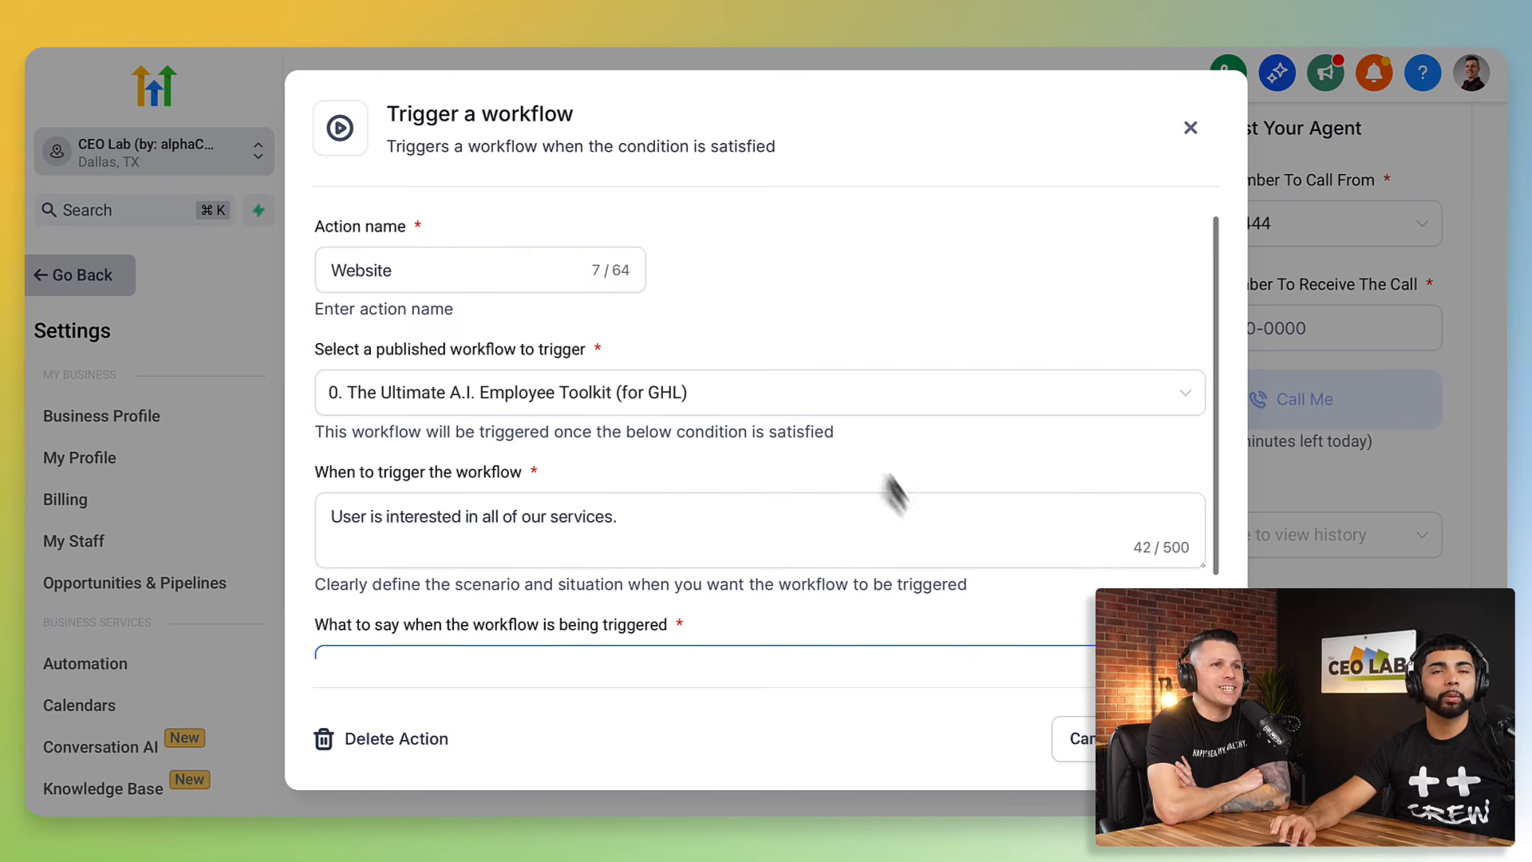
left_click(1178, 739)
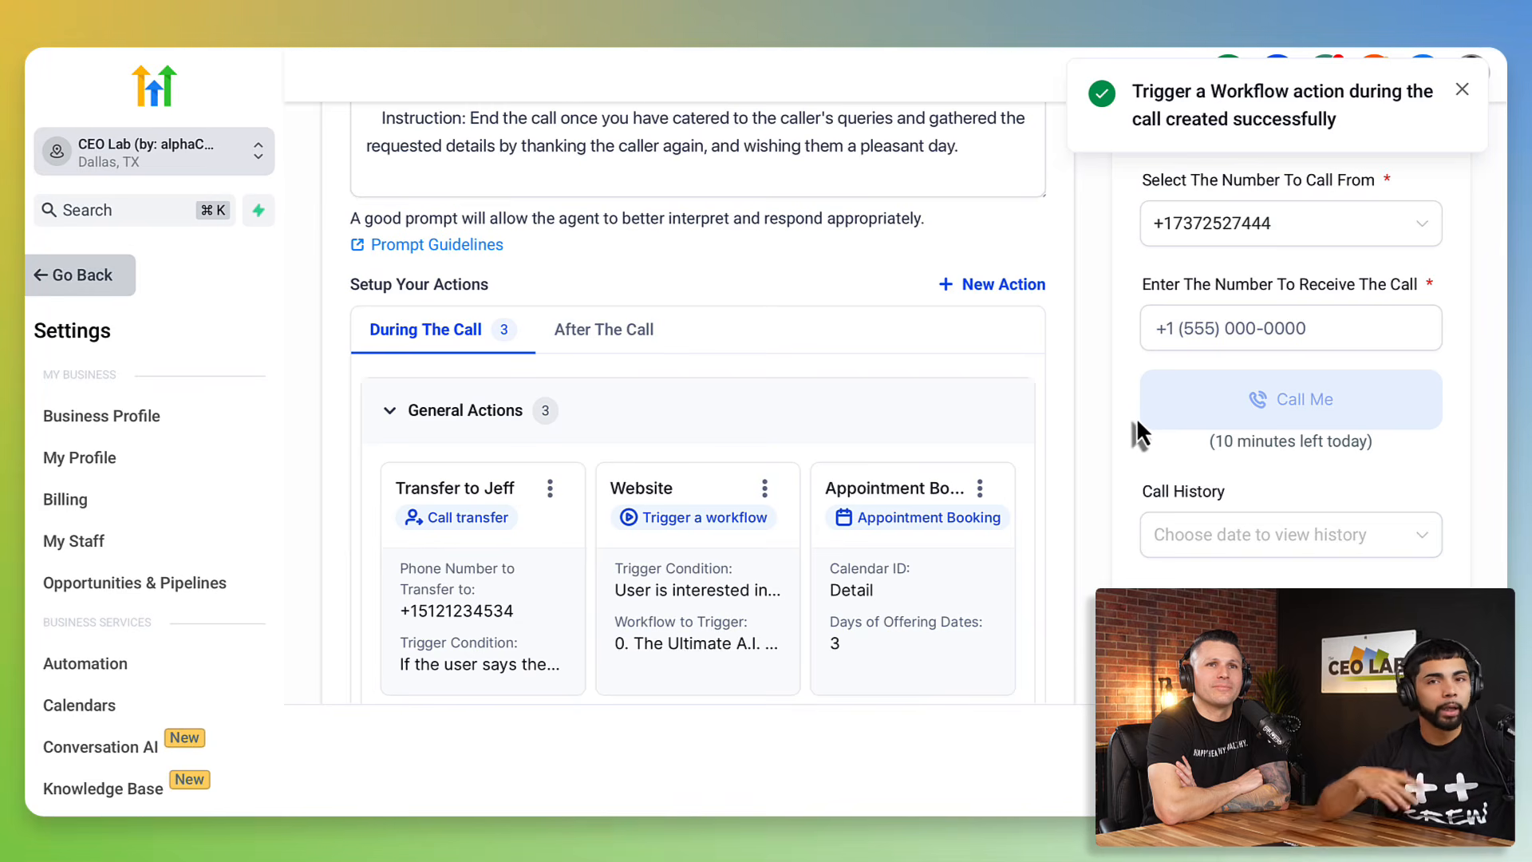
double_click(1014, 285)
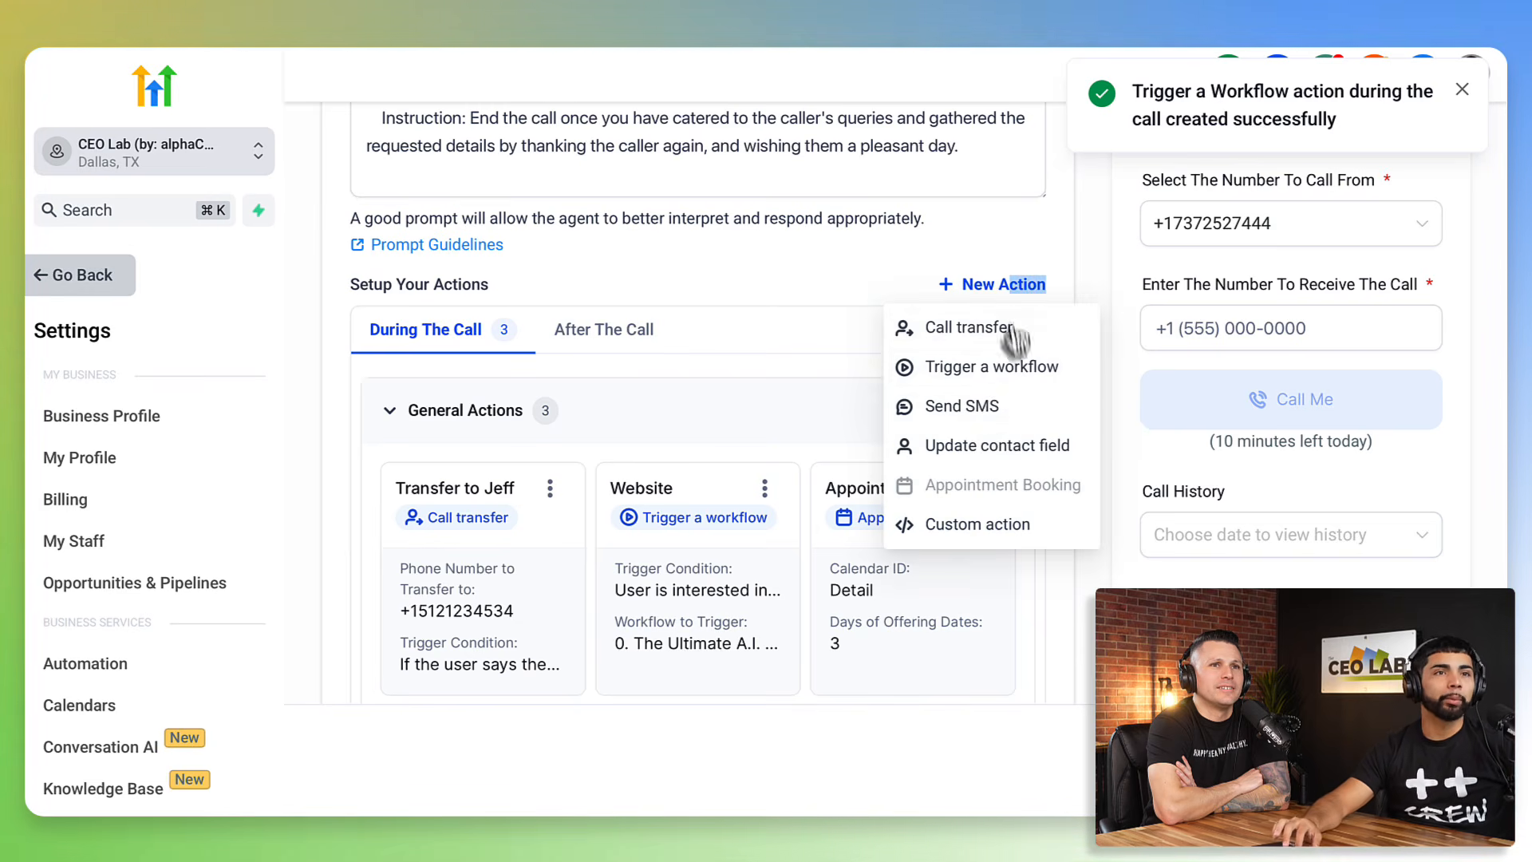
left_click(983, 416)
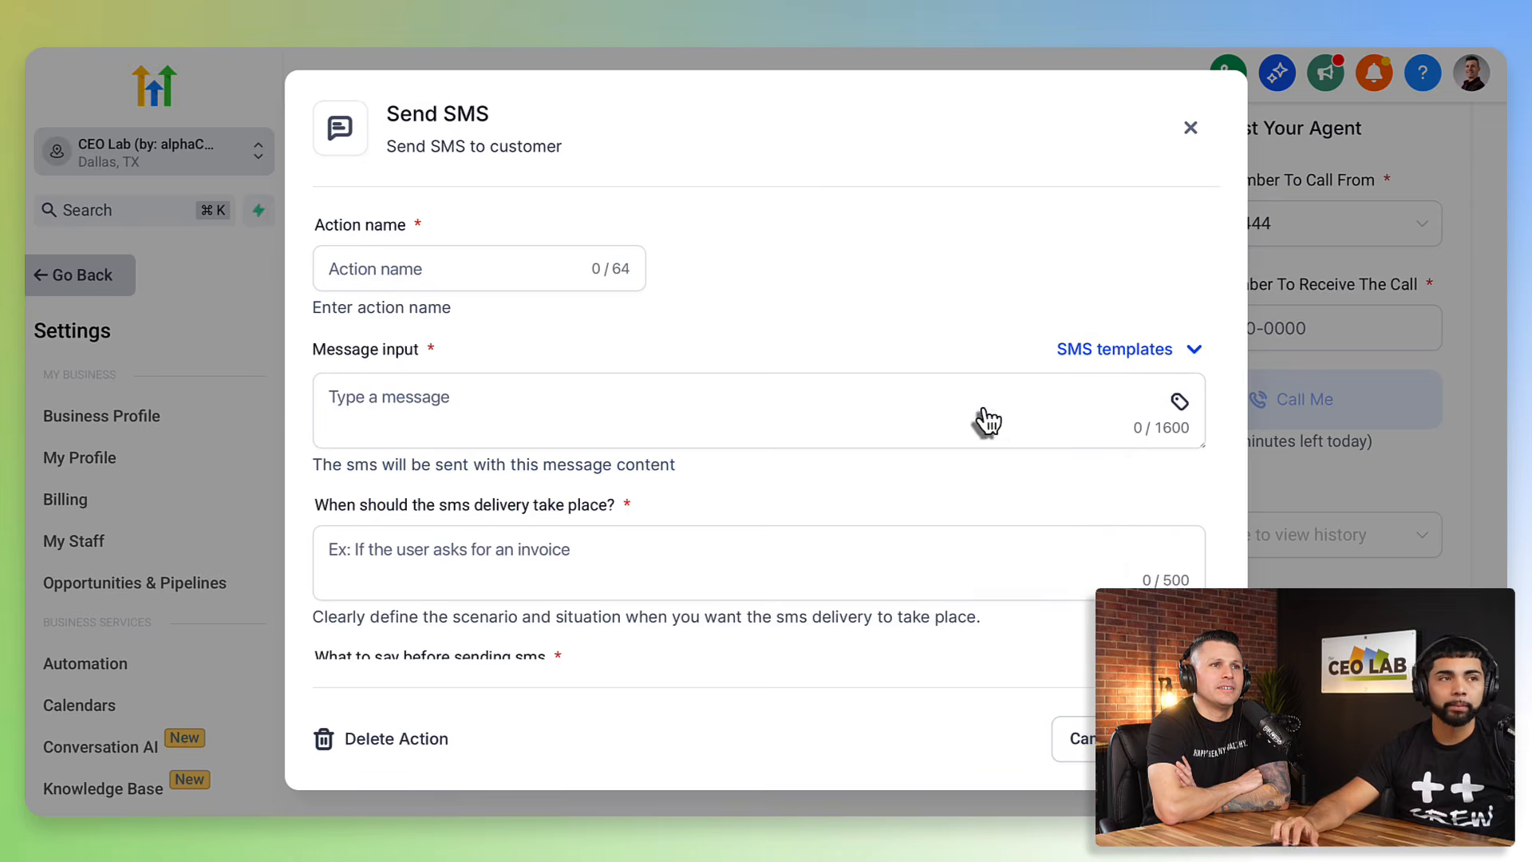
left_click(454, 267)
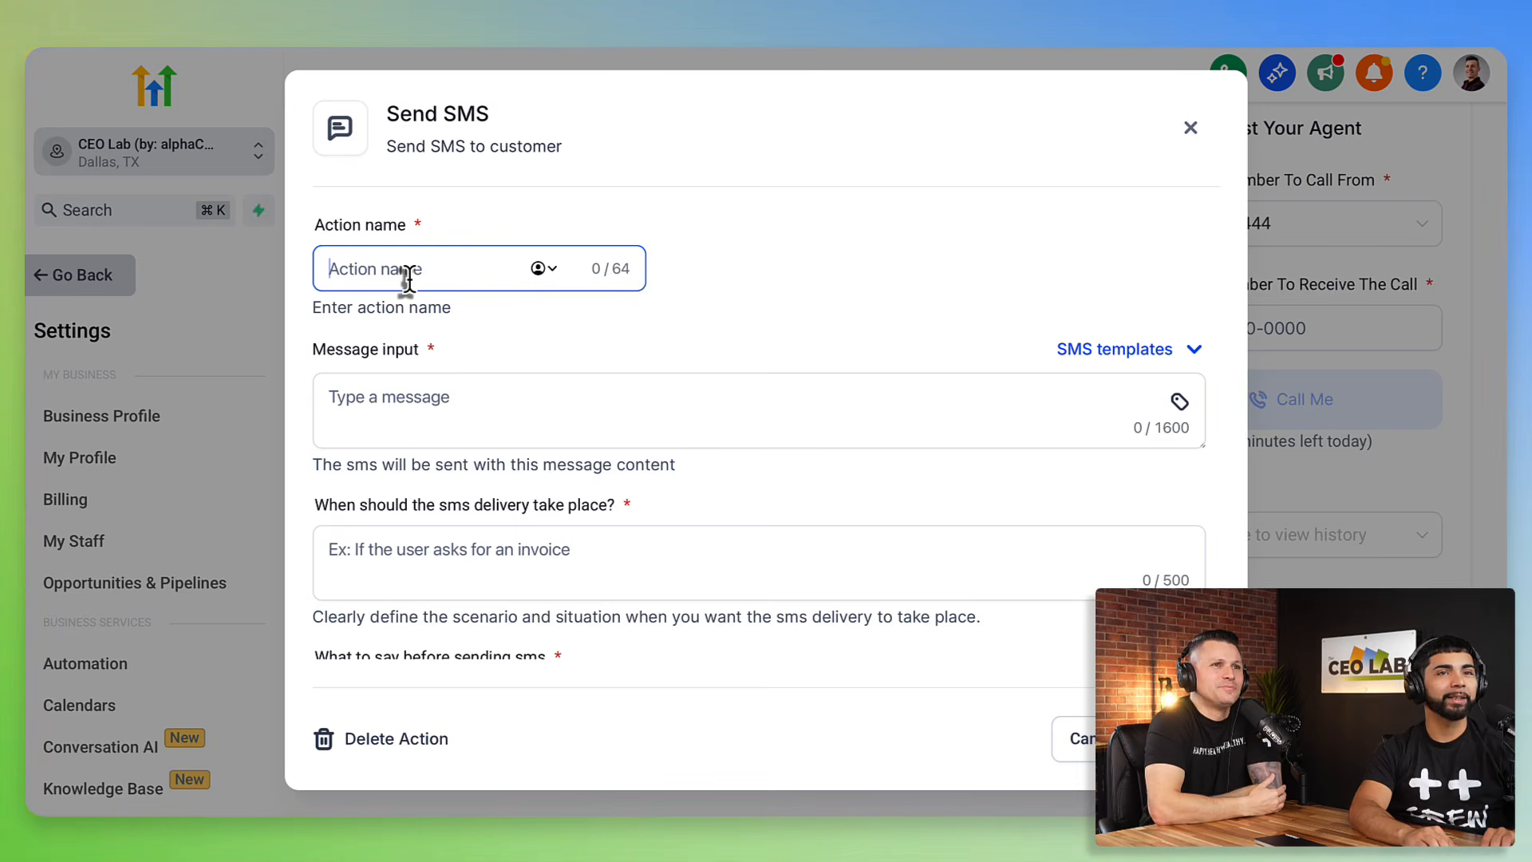
type("Th")
key("BackSpace")
key("BackSpace")
key("BackSpace")
type("P")
key("BackSpace")
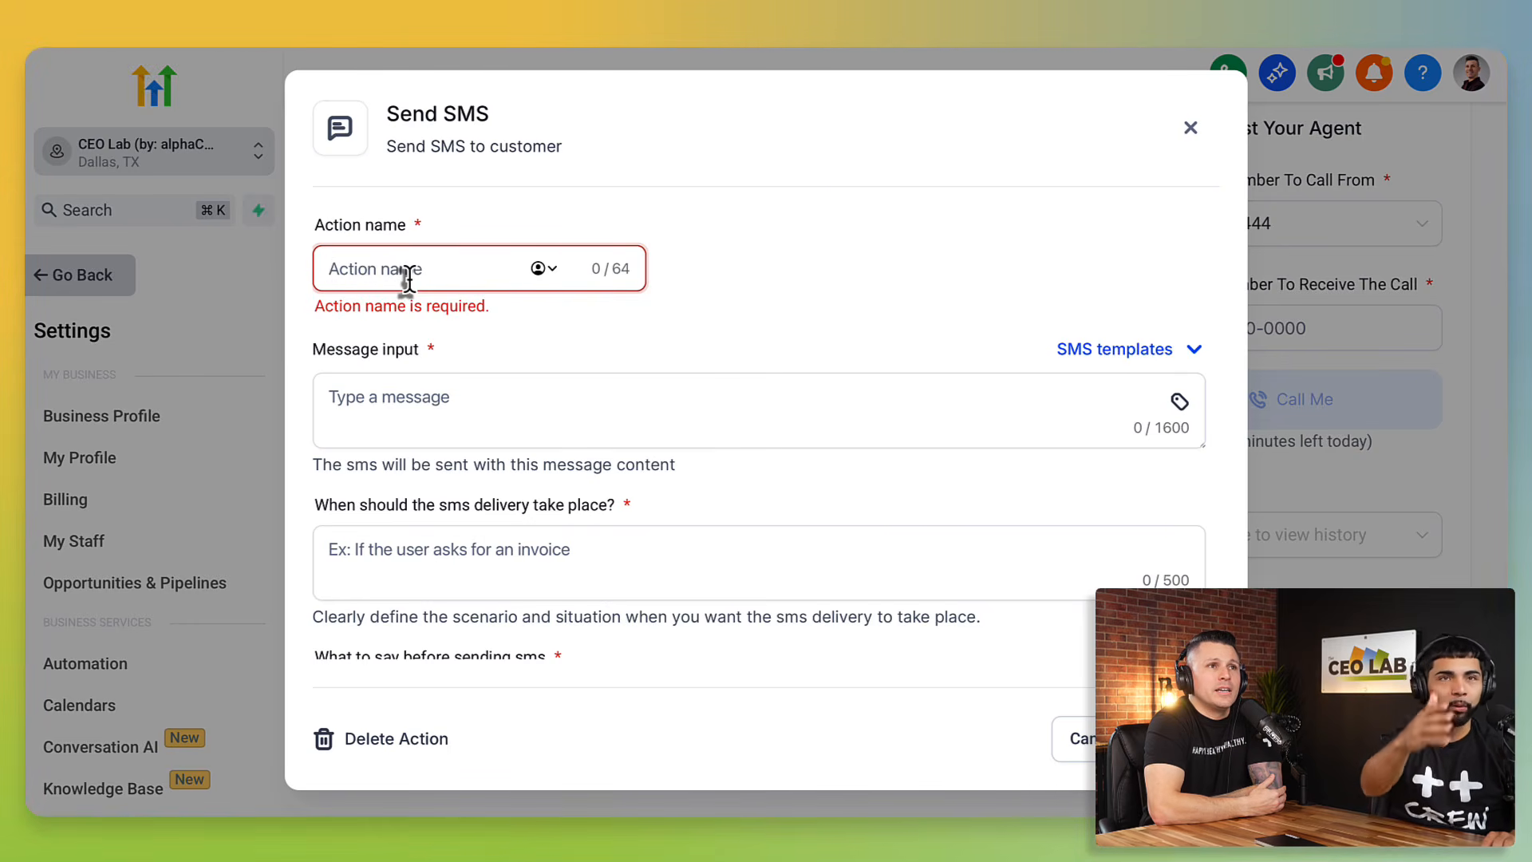
type("u")
key("BackSpace")
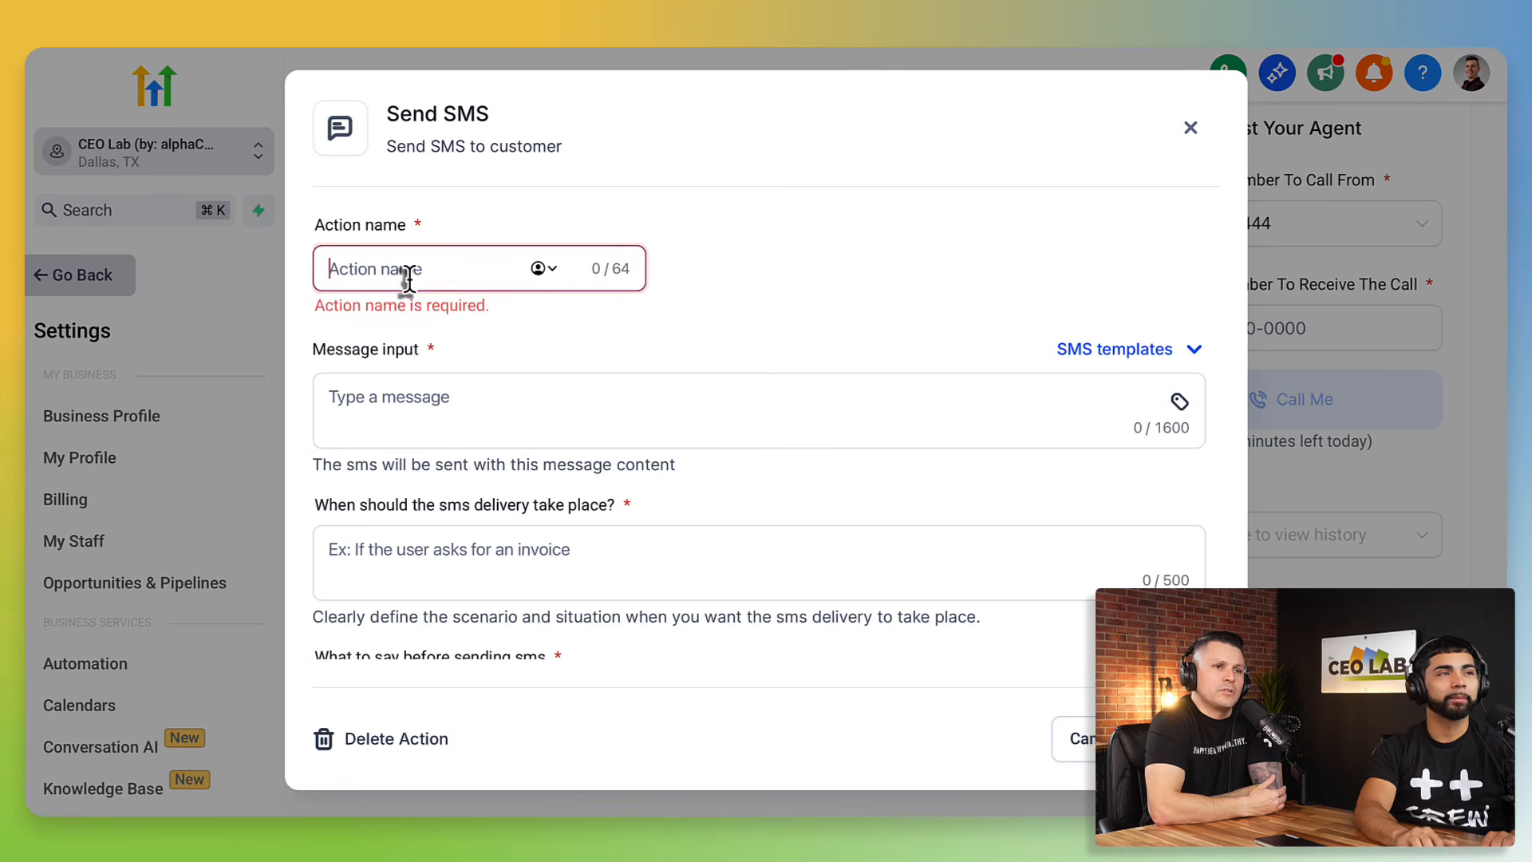
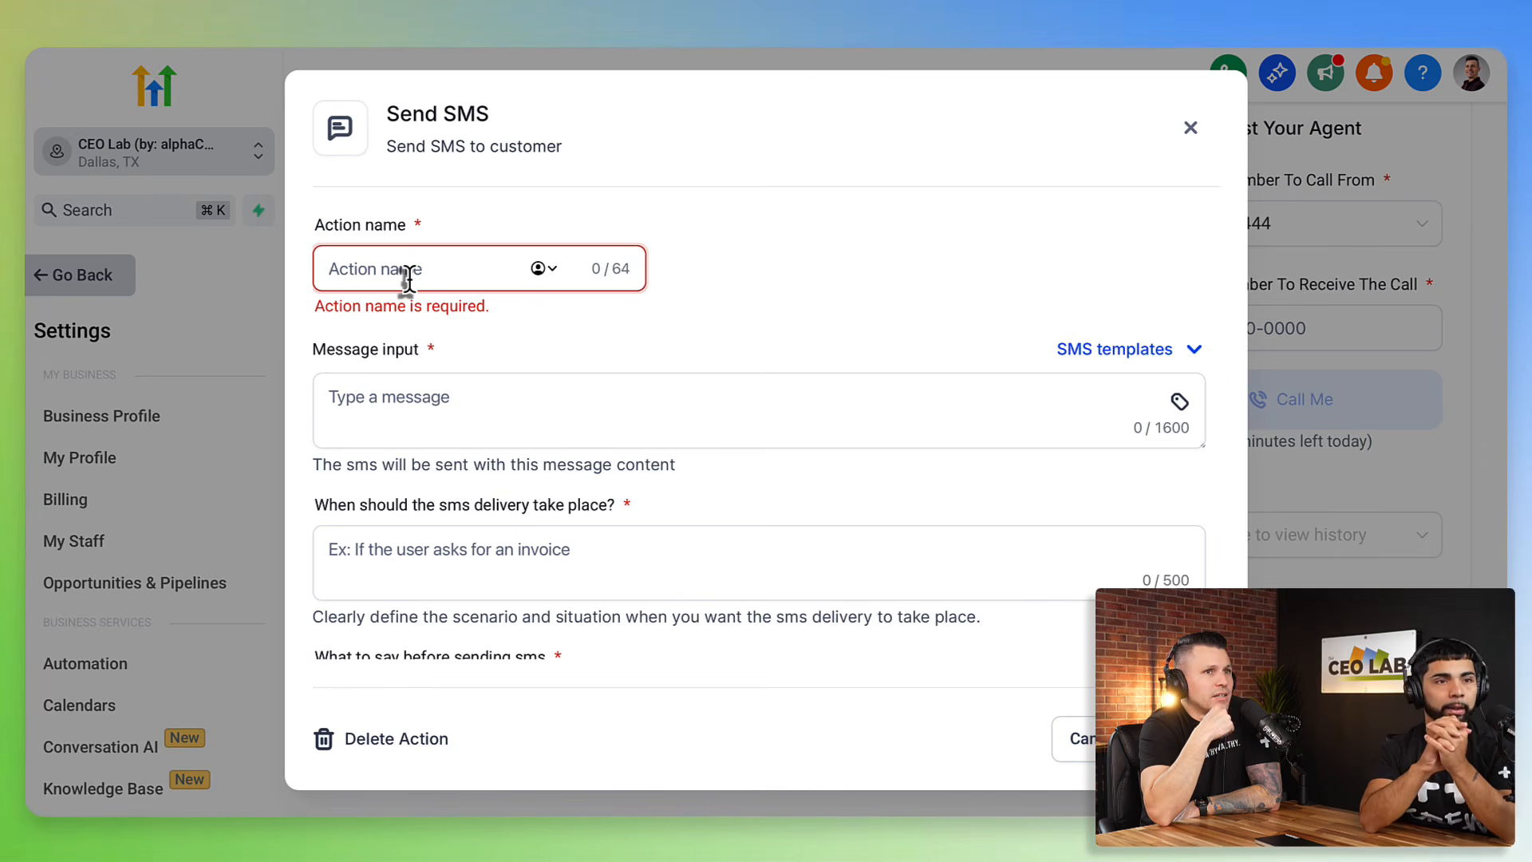
- Name the new SMS action 'Book Later'
left_click(406, 271)
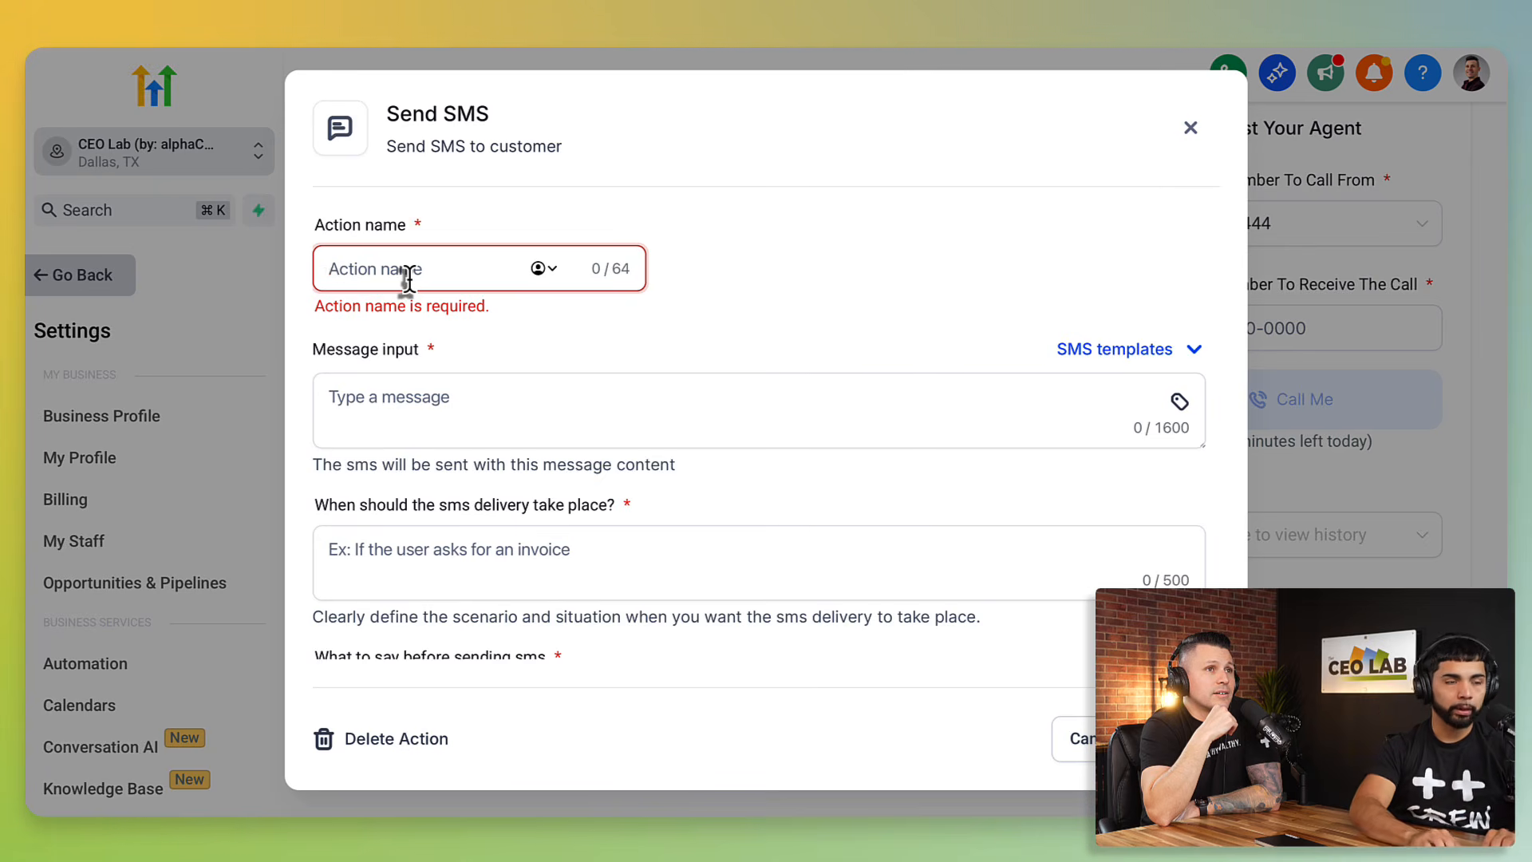
type("B")
key("BackSpace")
type("Book Later")
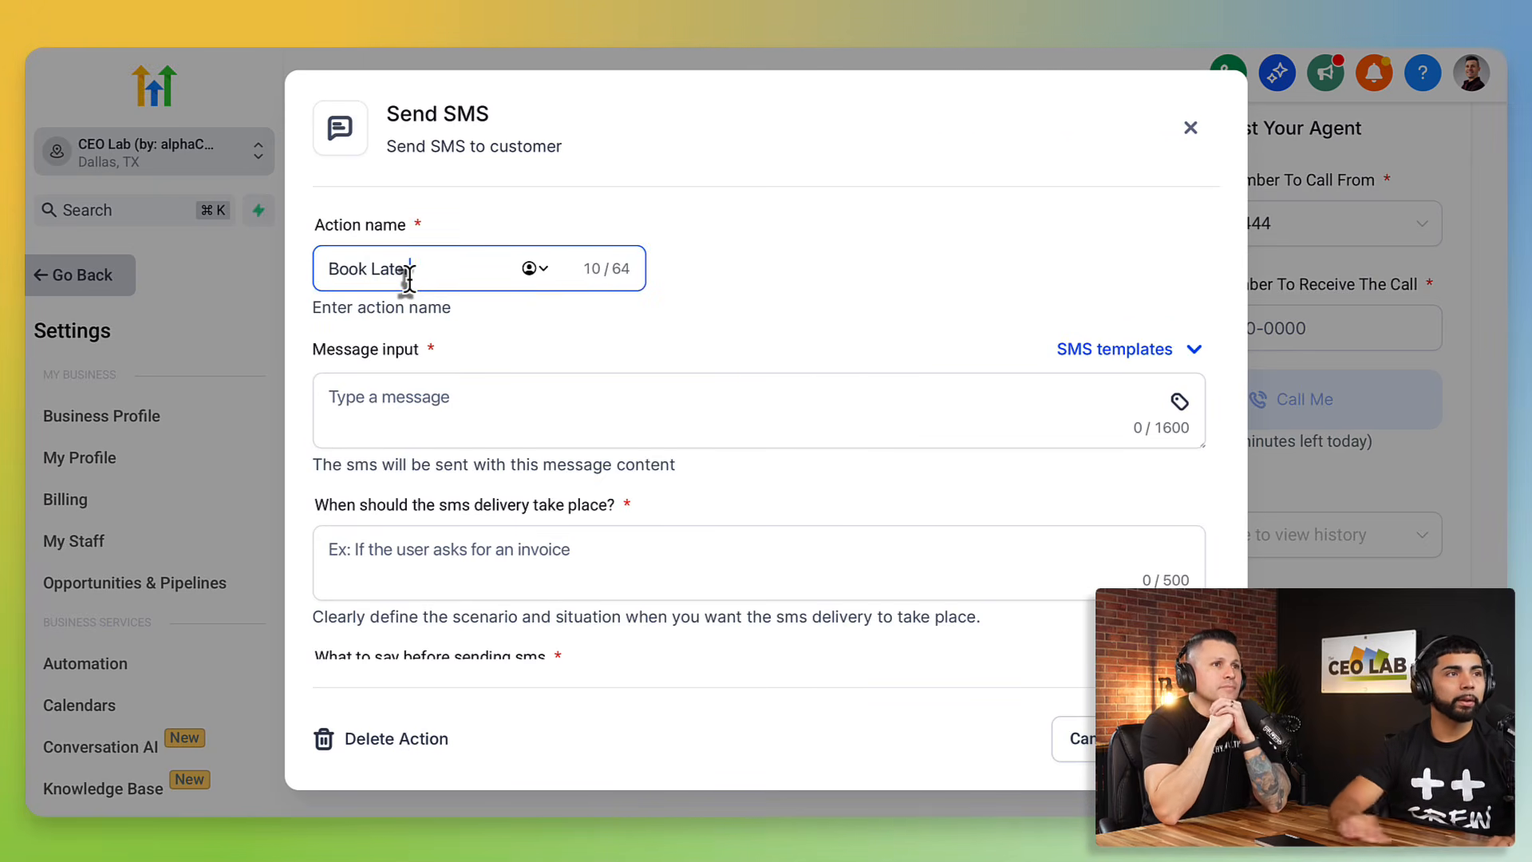
- Enter the SMS message 'Here is that link to book your Detail service: LINK'
left_click(496, 395)
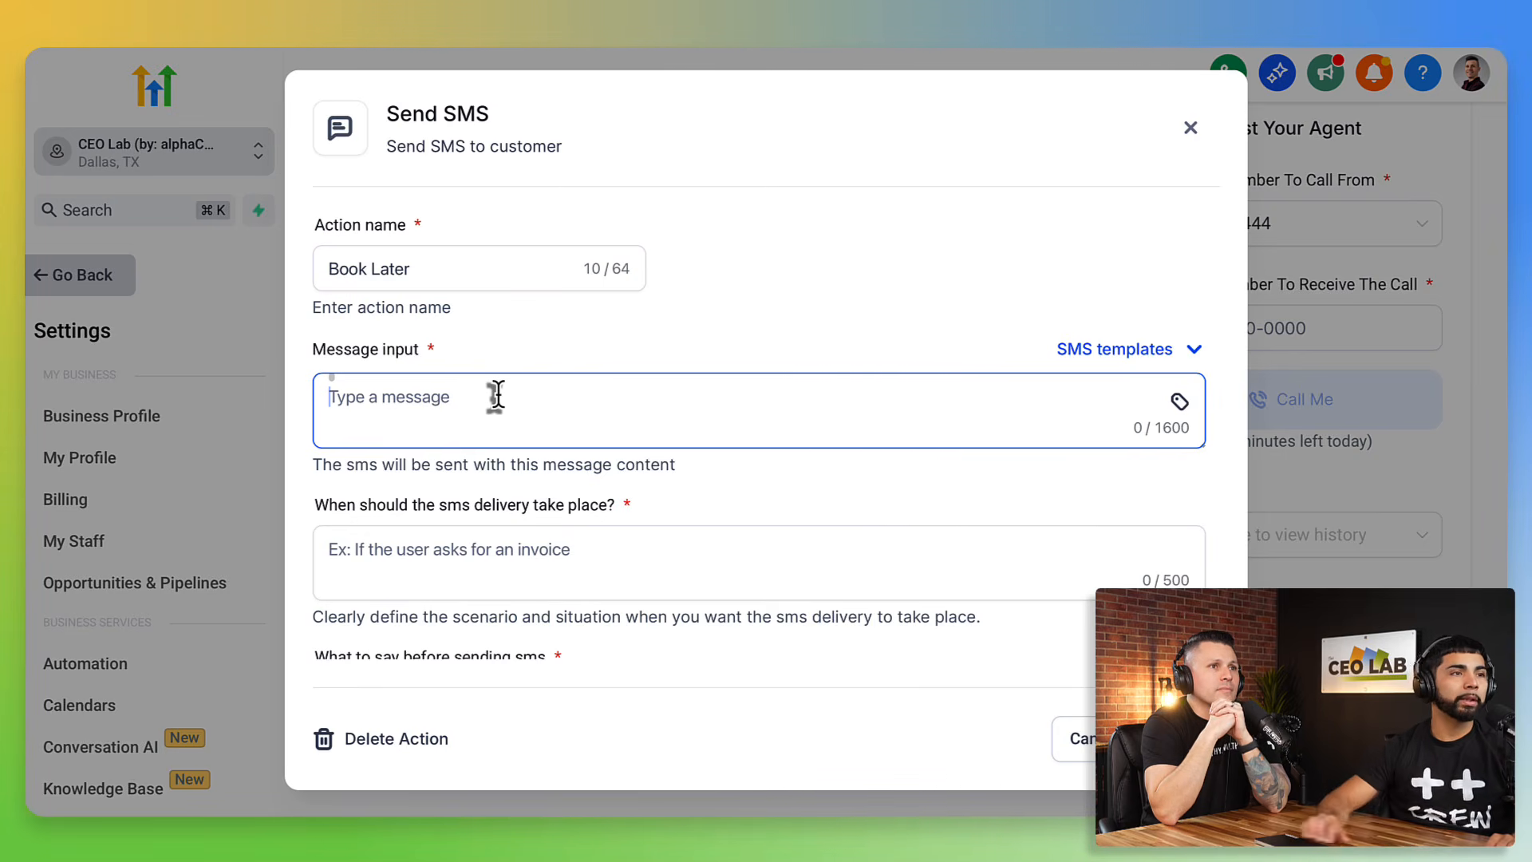
type("H")
key("BackSpace")
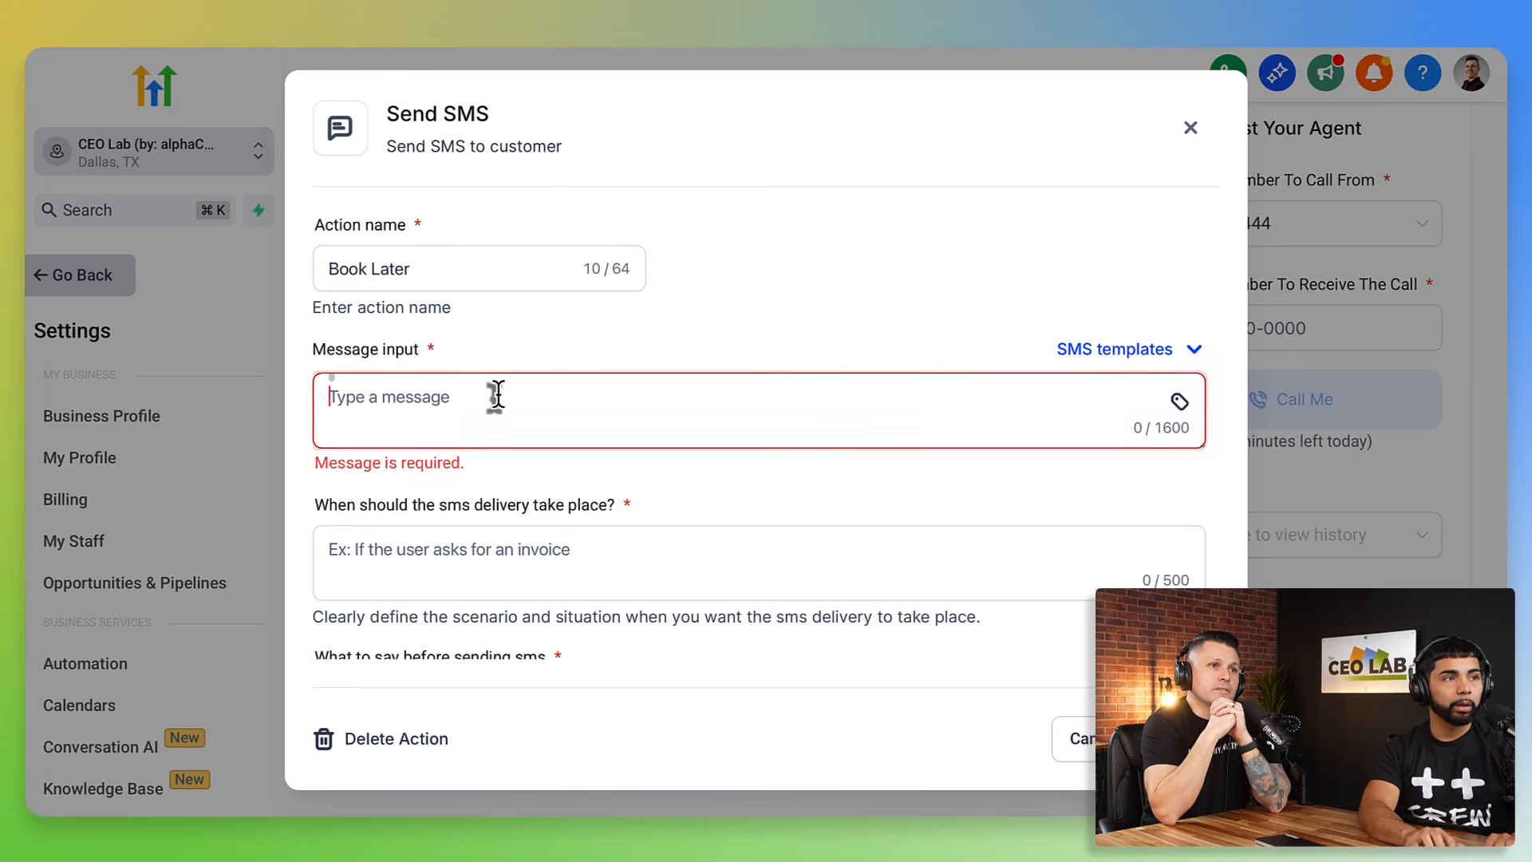
type("Here t")
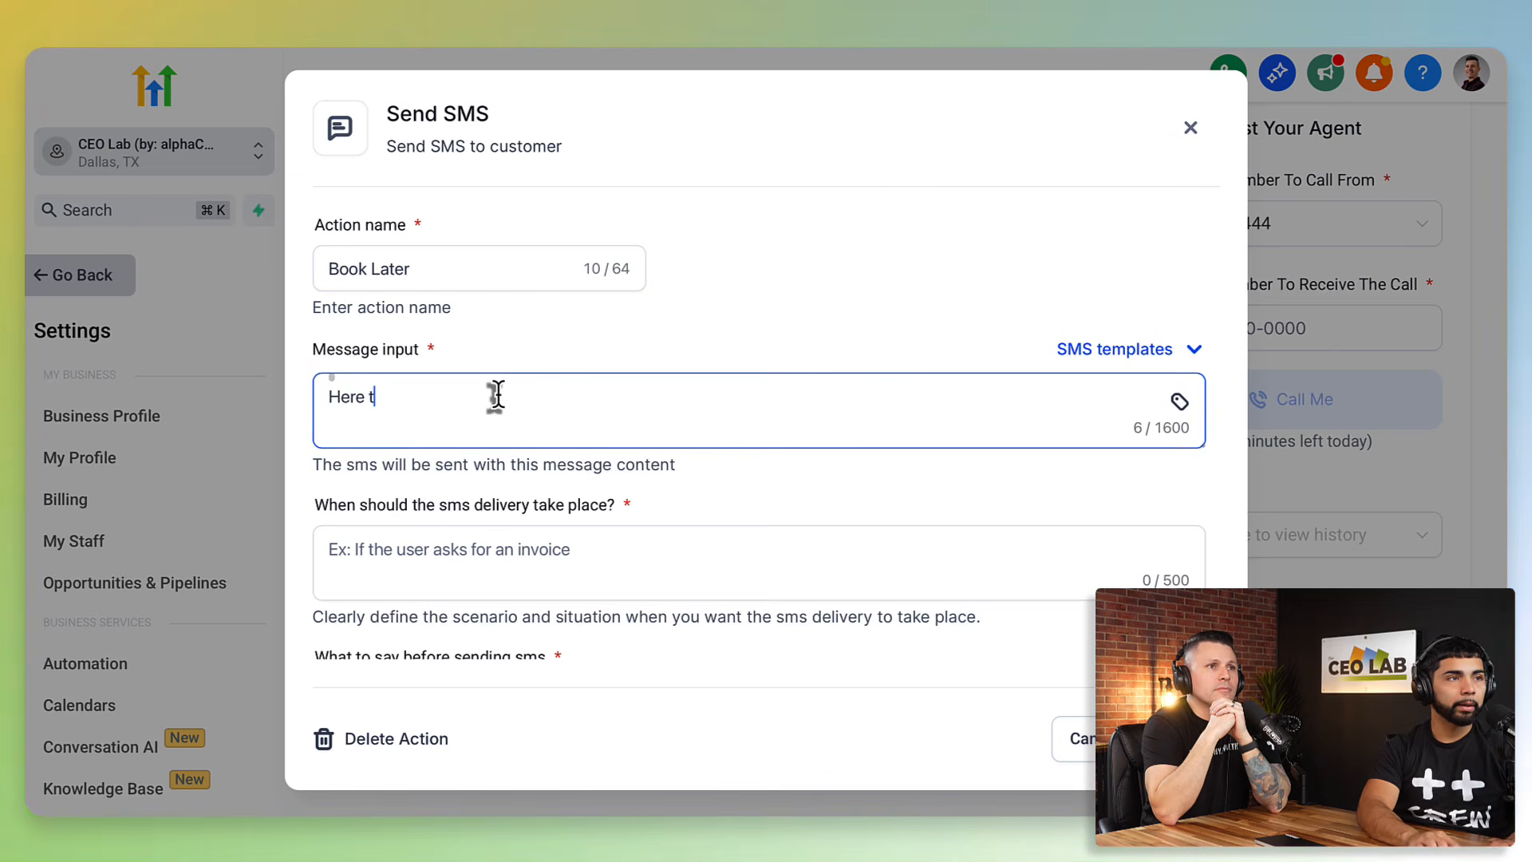
key("BackSpace")
type("is that li")
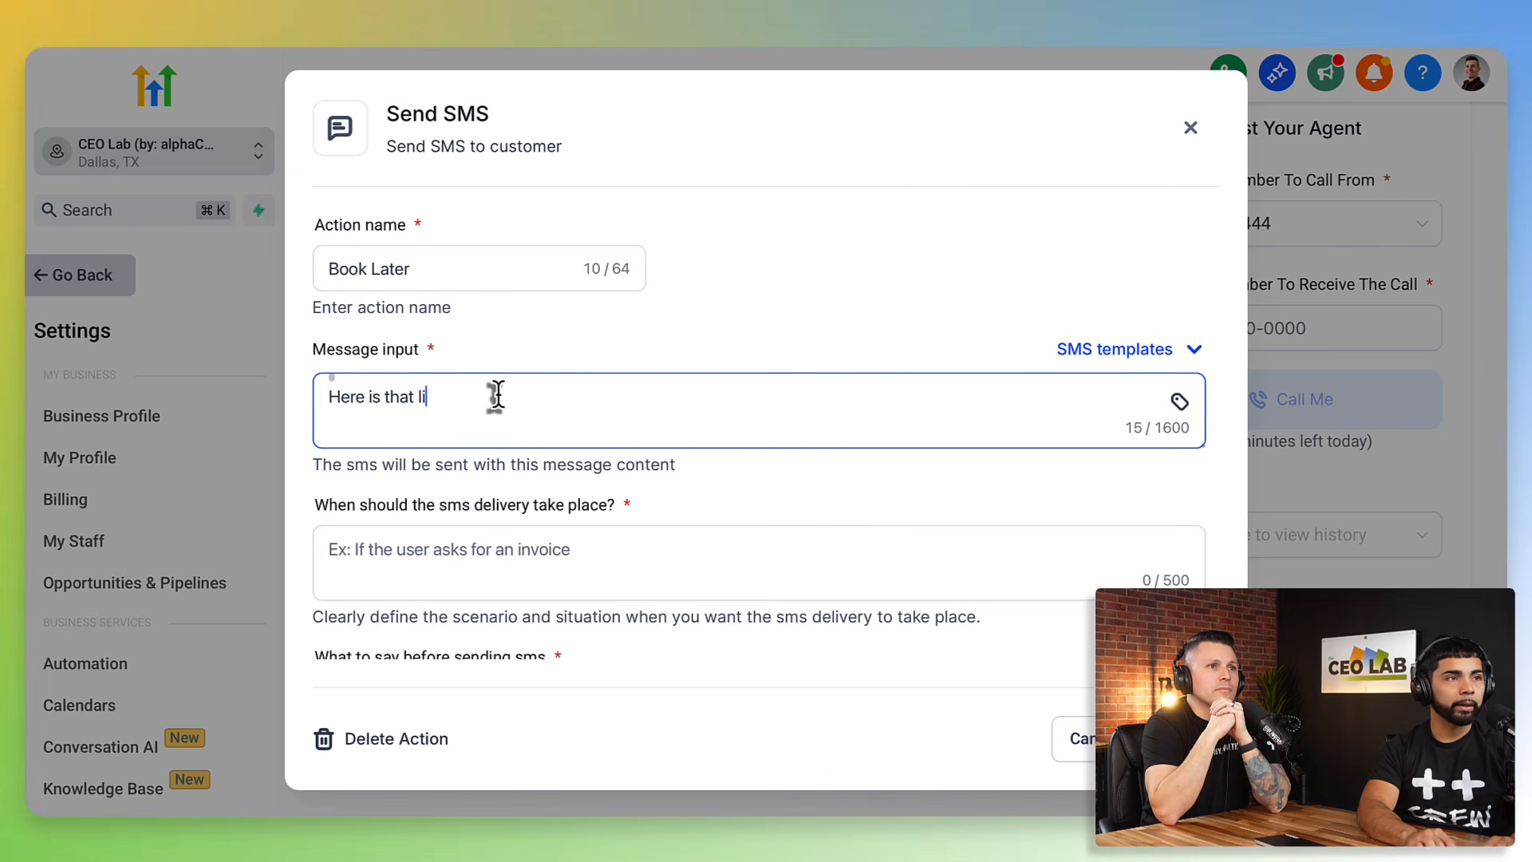
type("nk to book your Detail service.")
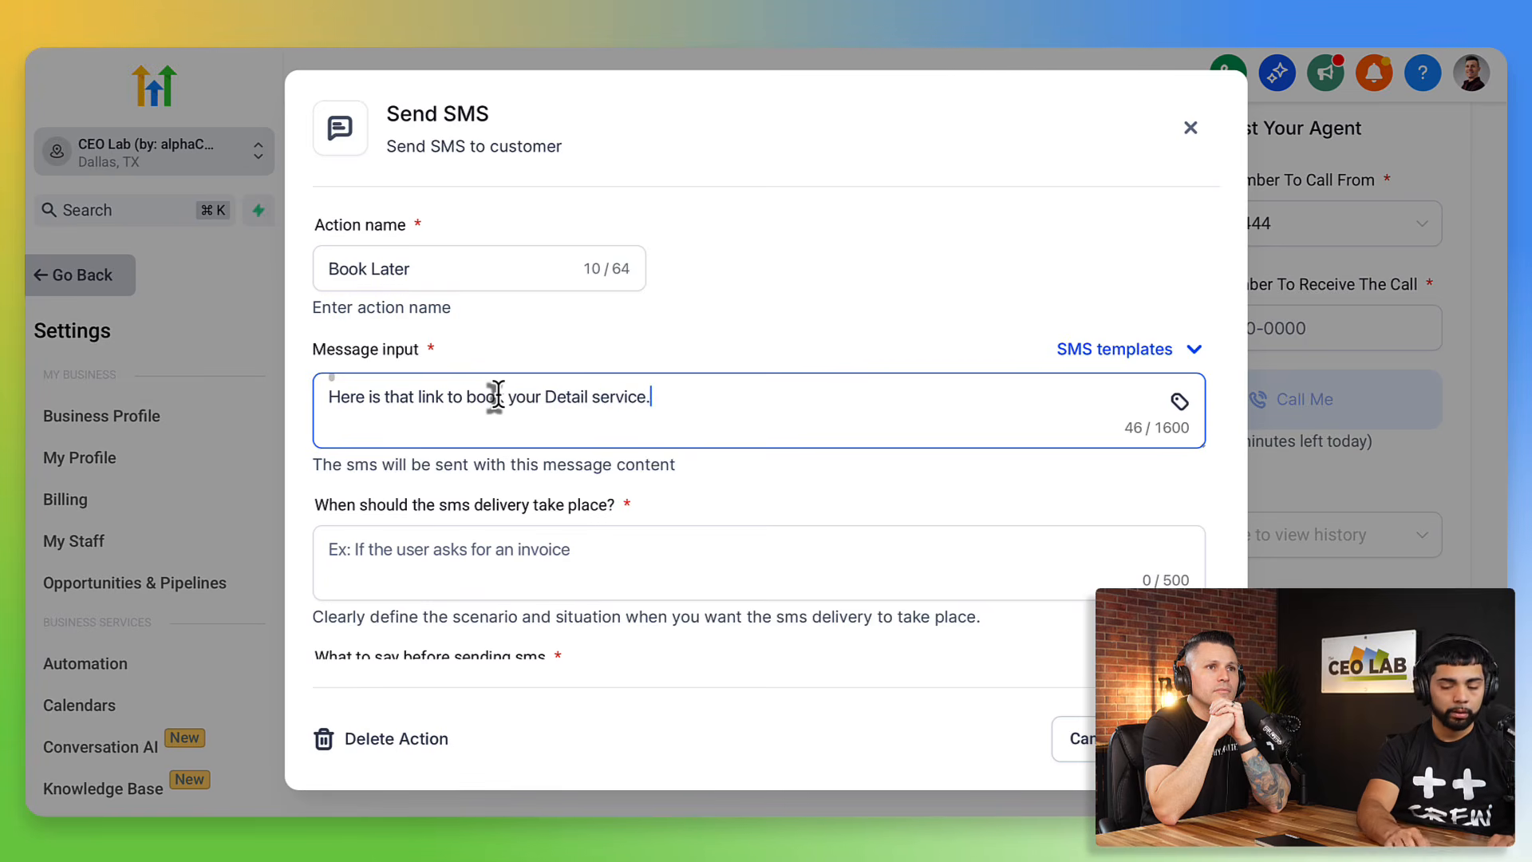
key("BackSpace")
type(": LINK")
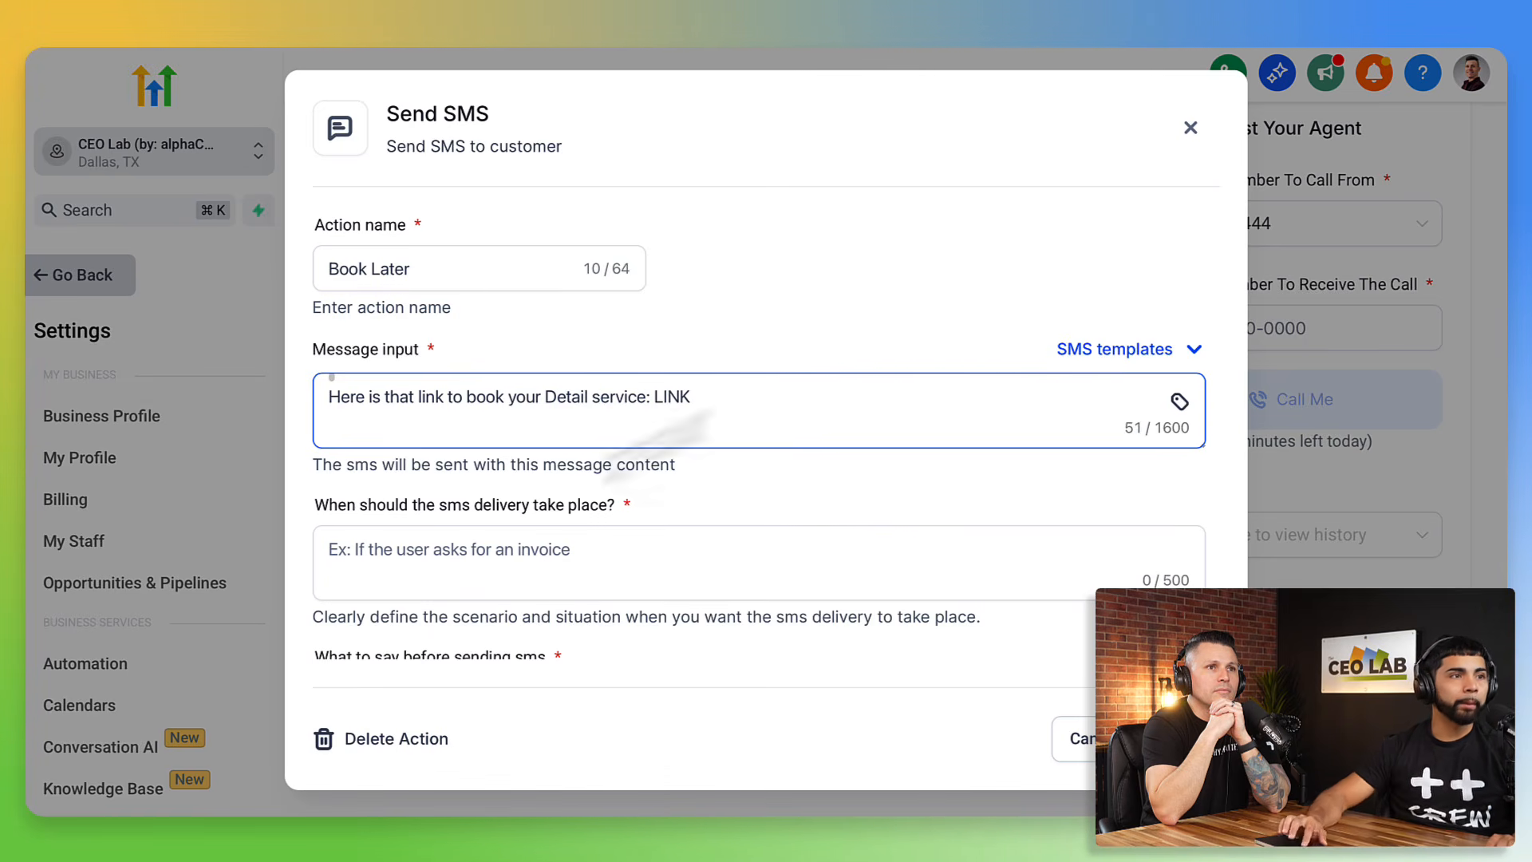
- Set the SMS delivery condition to 'If the user doesn't want to book an appointment with us right now.'
left_click(383, 559)
type("If the user")
type(" s")
key("BackSpace")
type("descr")
key("BackSpace")
key("BackSpace")
key("BackSpace")
key("BackSpace")
type("oesn't ")
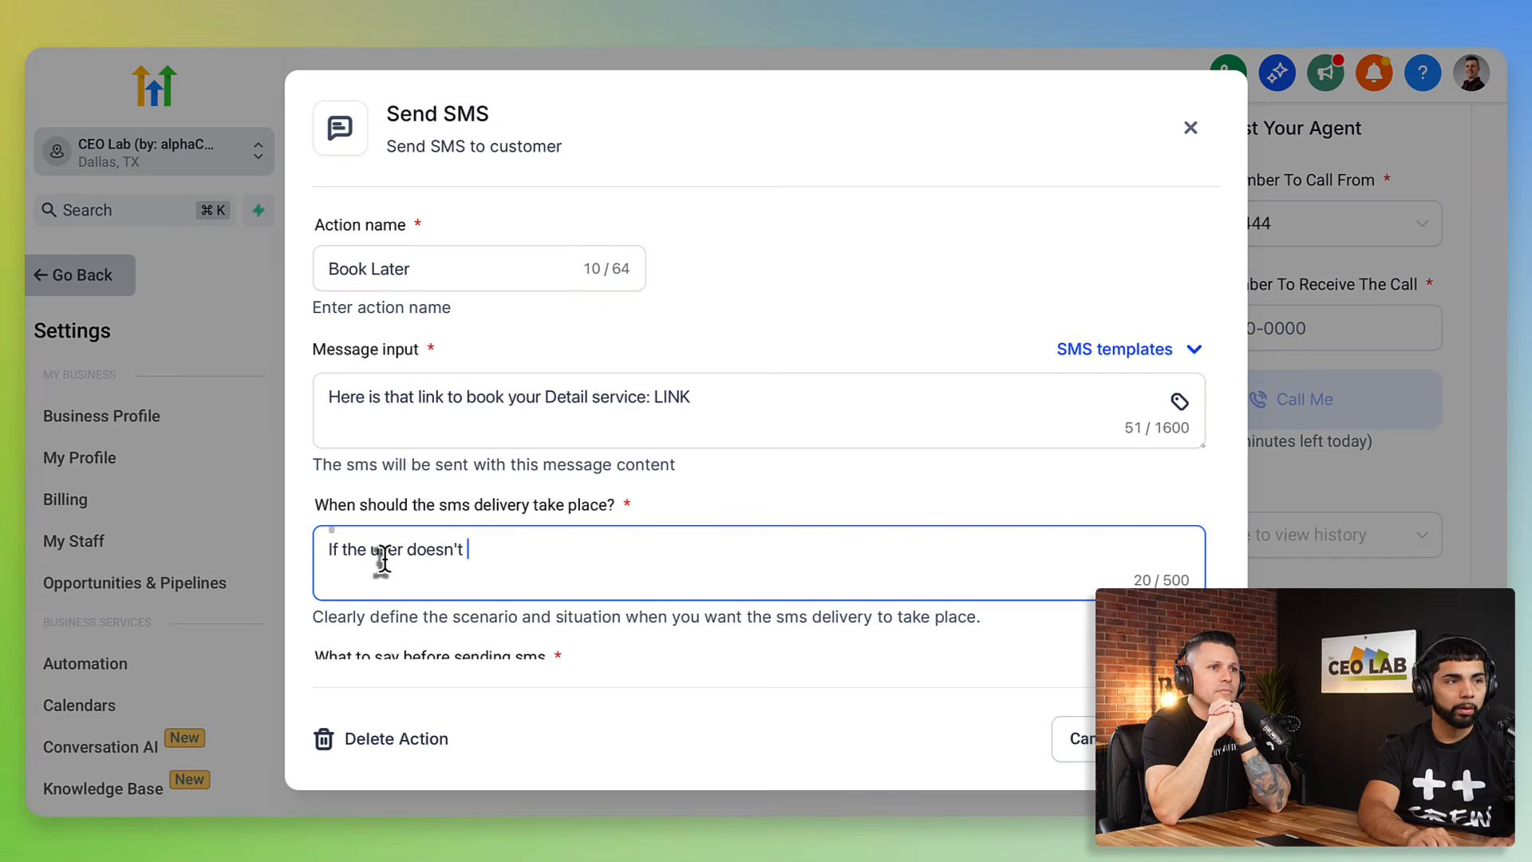
type("want to book")
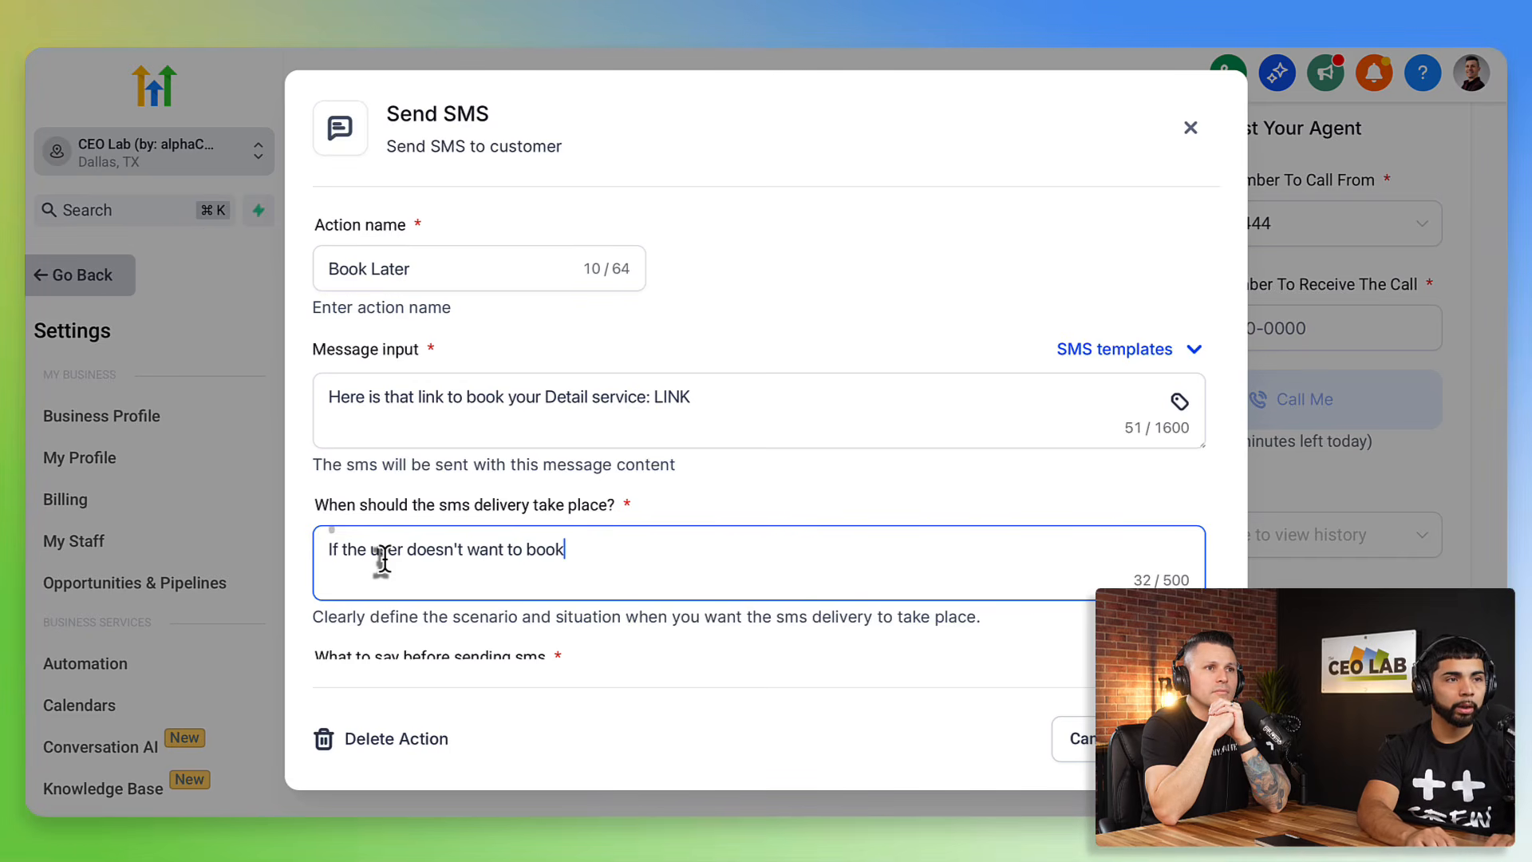
type(" an appoint")
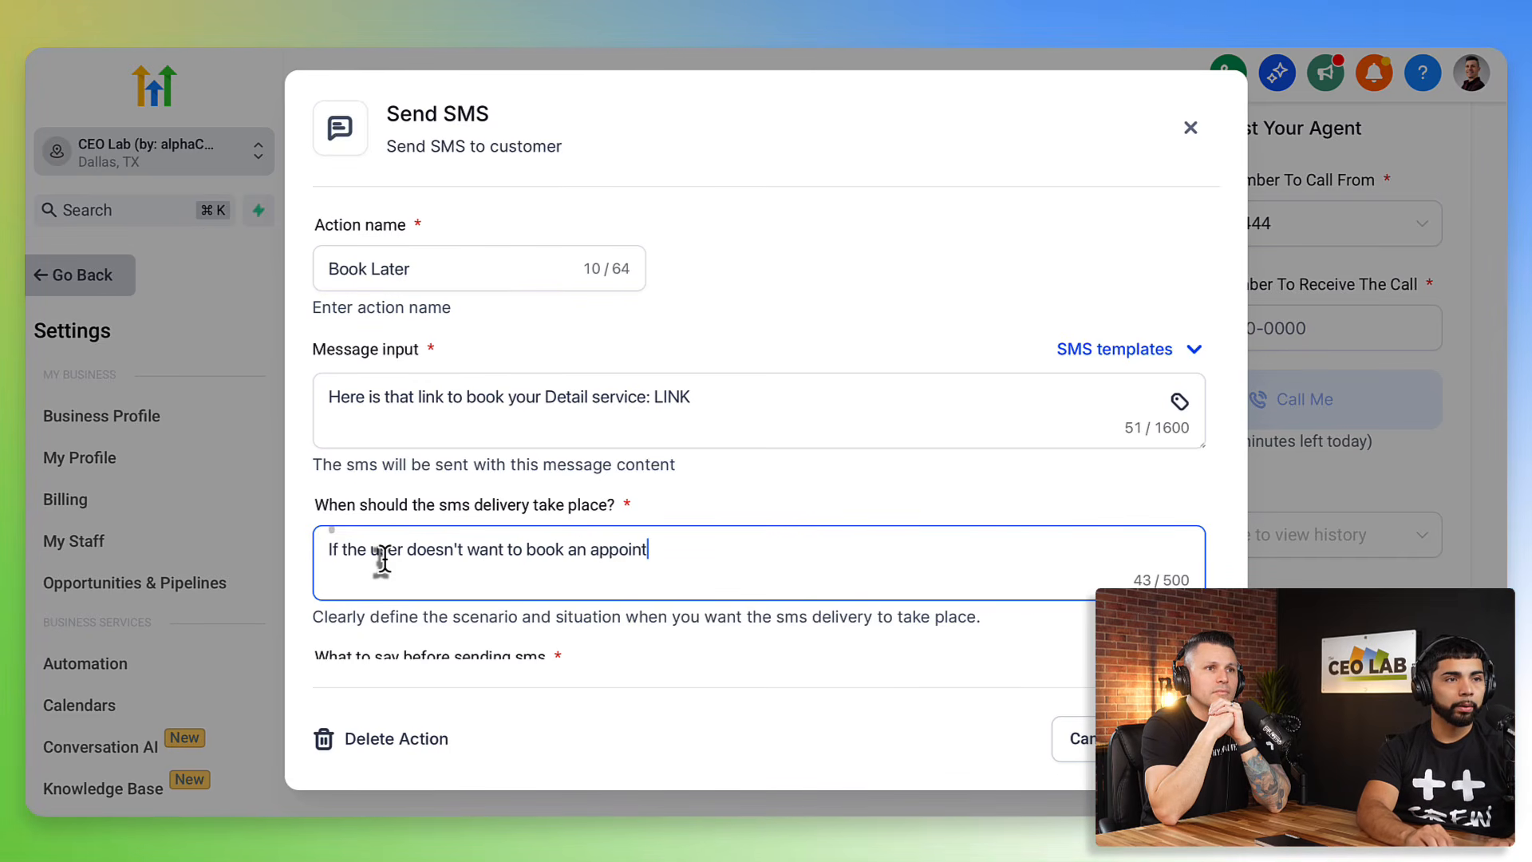
type("ment with us ")
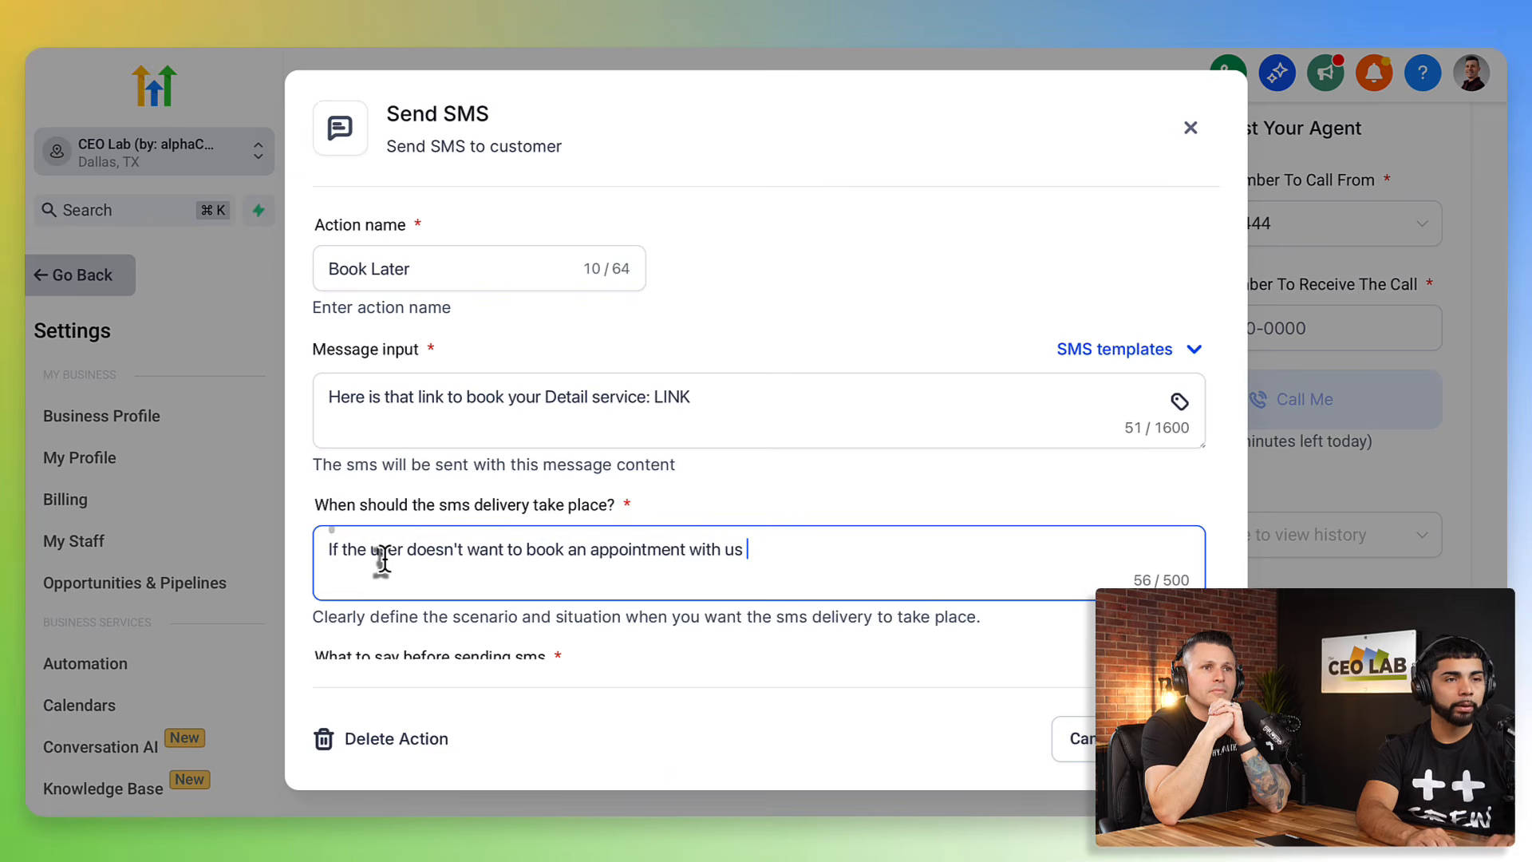
type("right now ")
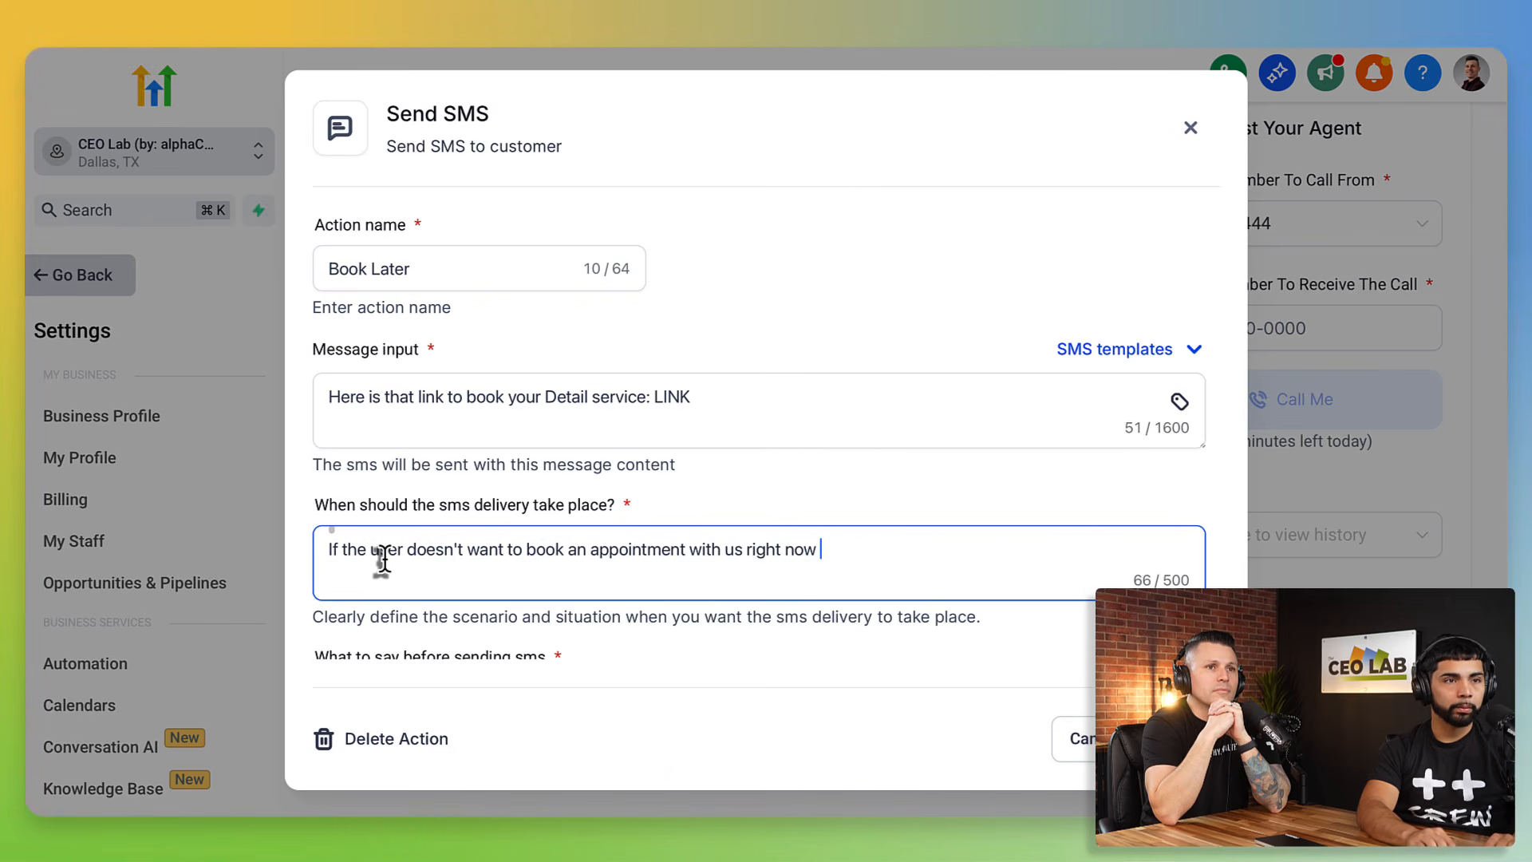
type(".")
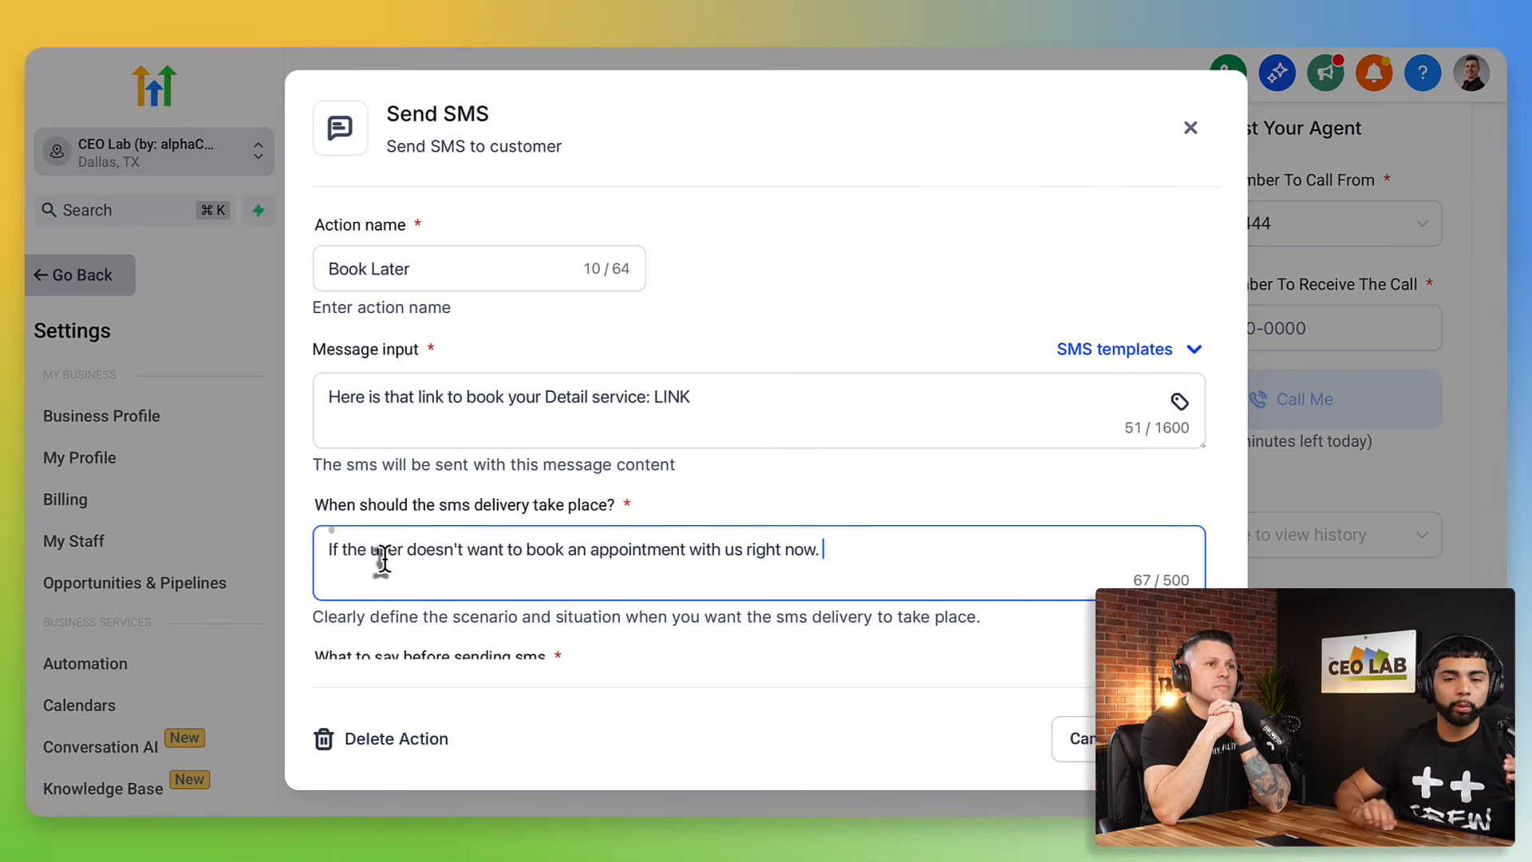
scroll(382, 558, "down", 2)
- Enter the pre-send line 'I understand, let me go ahead and send you over a link to book when you are ready.'
left_click(410, 612)
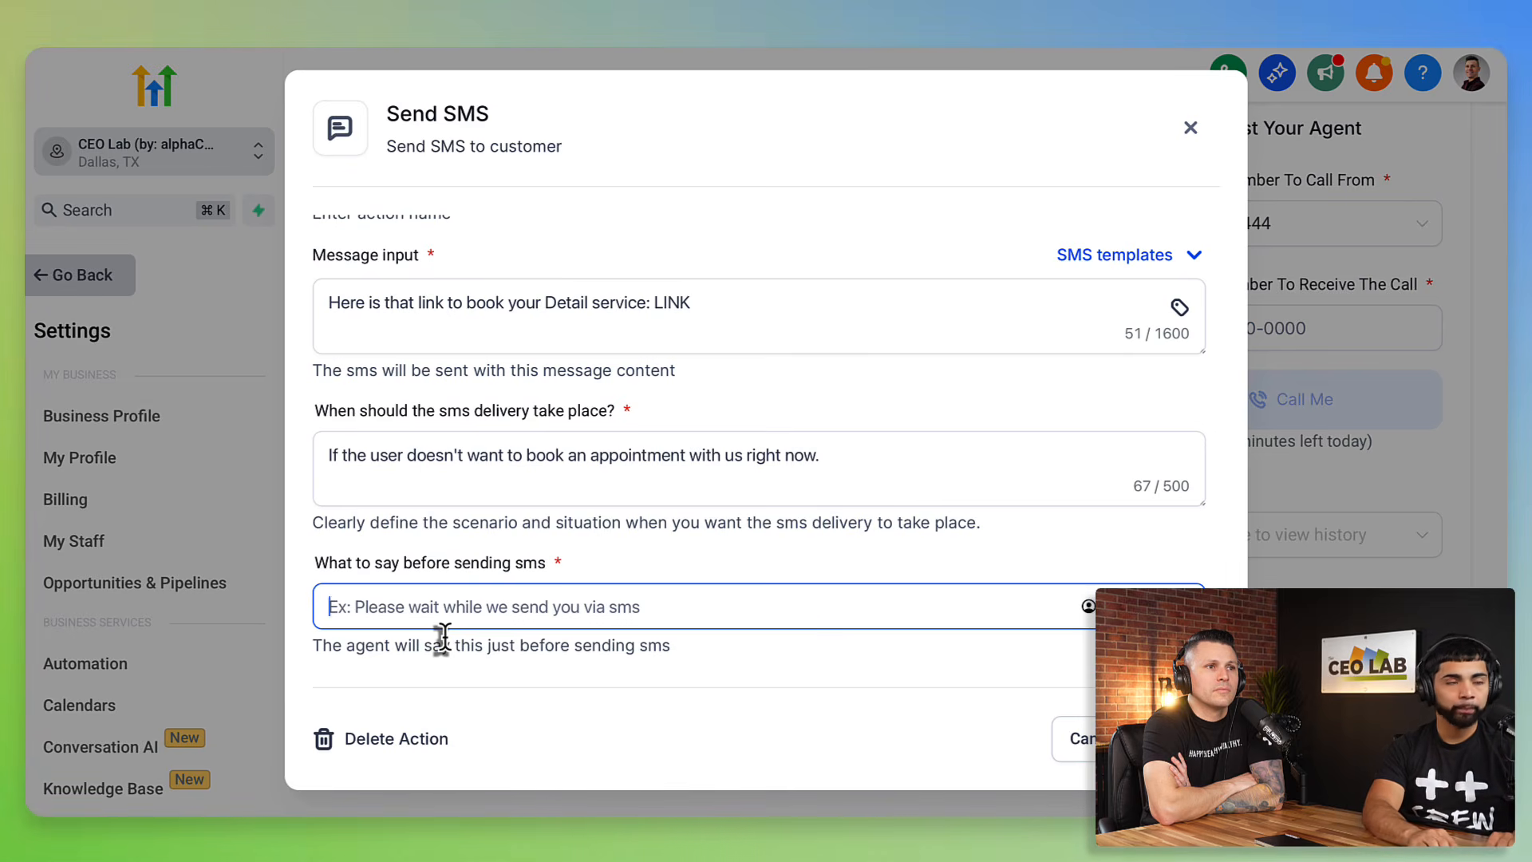
type("I u")
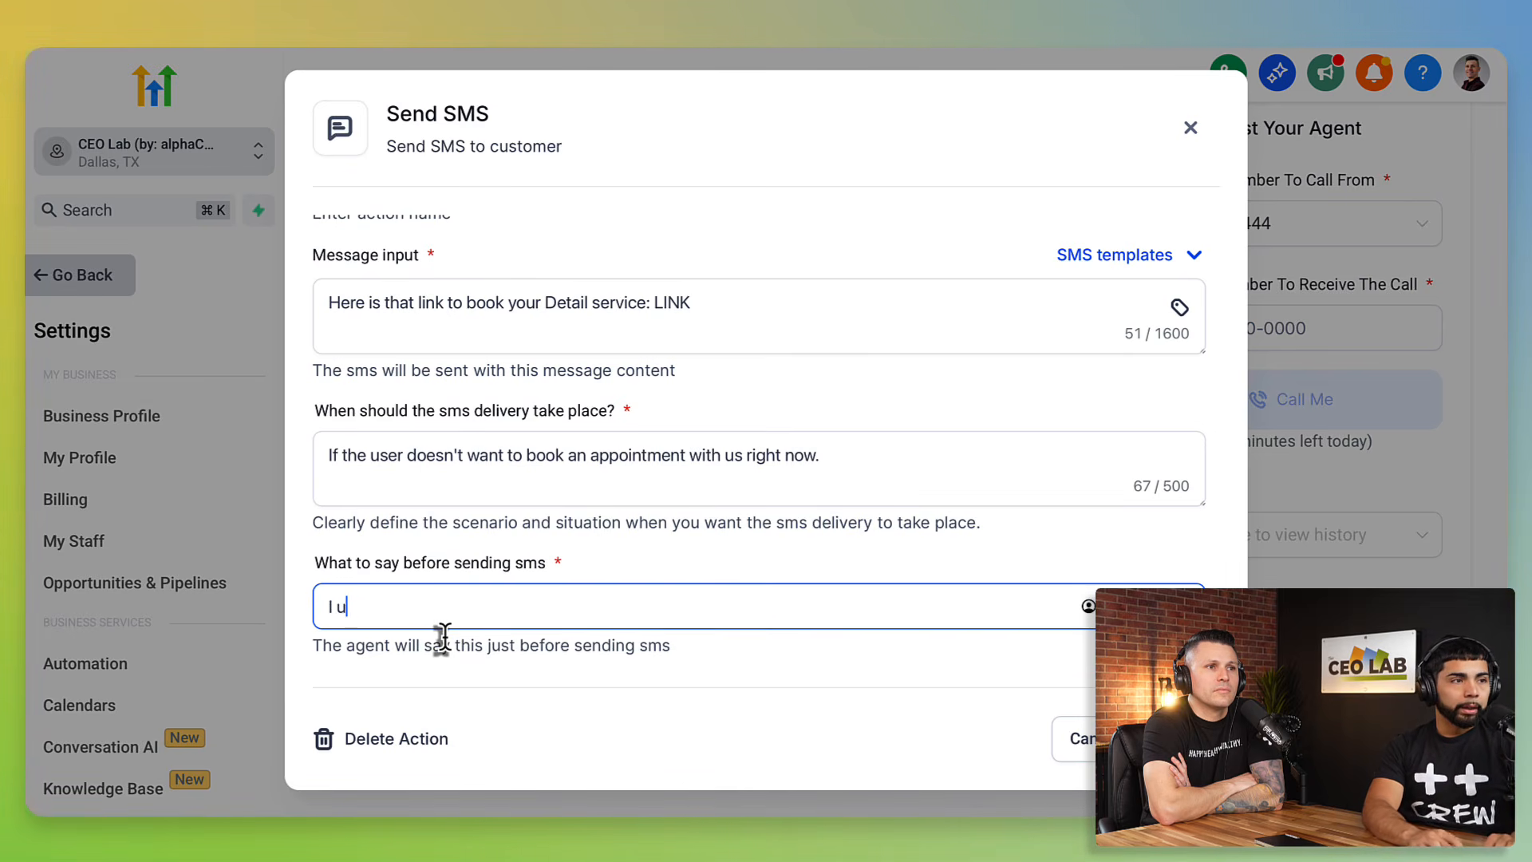
type("nderstand ")
type("i just")
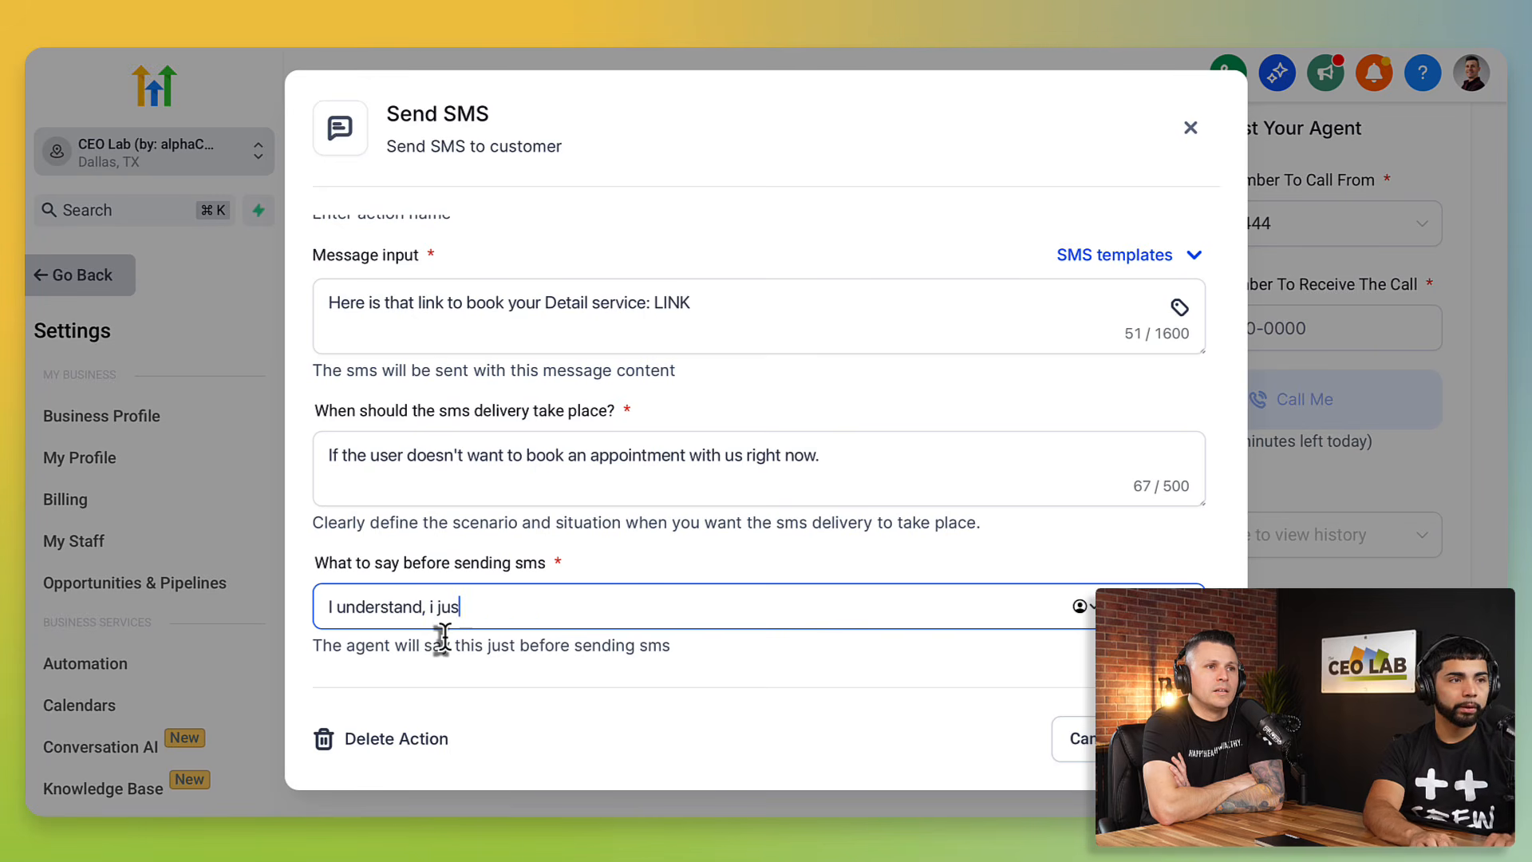
key("BackSpace")
key("BackSpace")
key("BackSpace")
key("BackSpace")
type("I just")
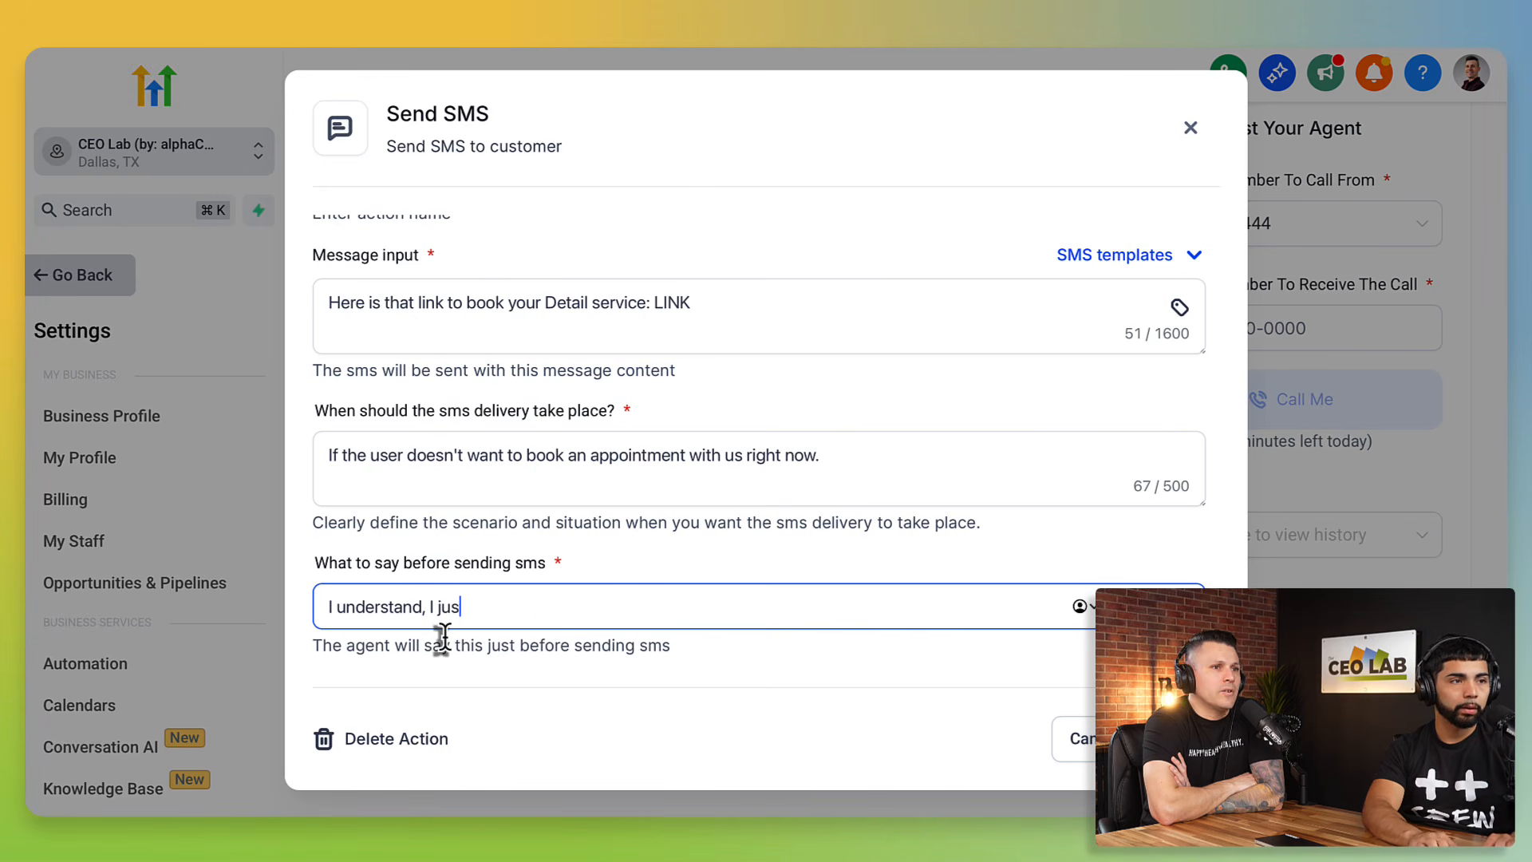
key("BackSpace")
key("BackSpace")
key("BackSpace")
key("BackSpace")
key("BackSpace")
key("BackSpace")
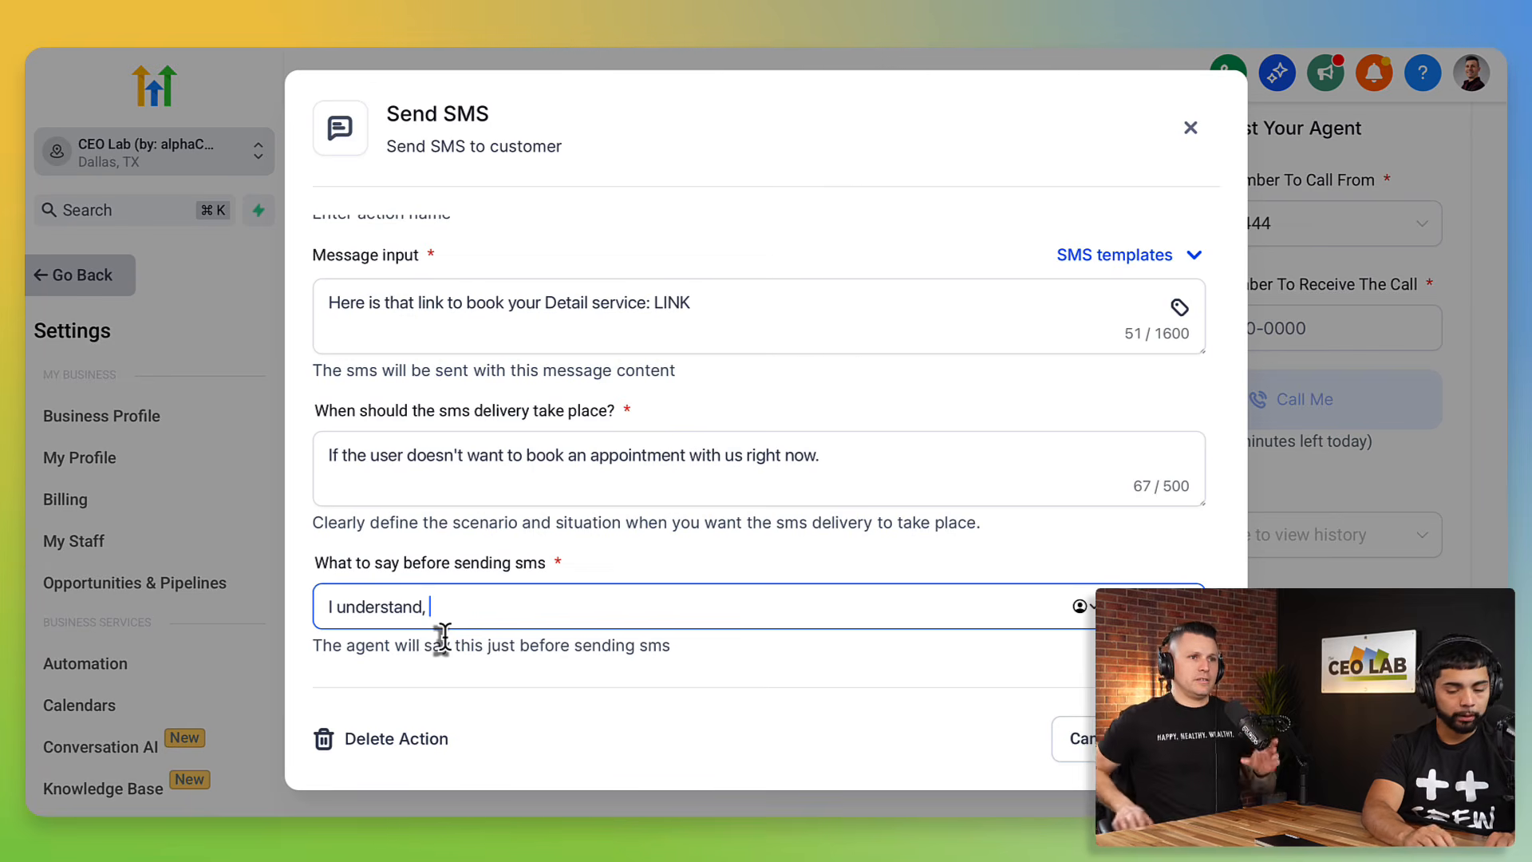
type("let me go ah")
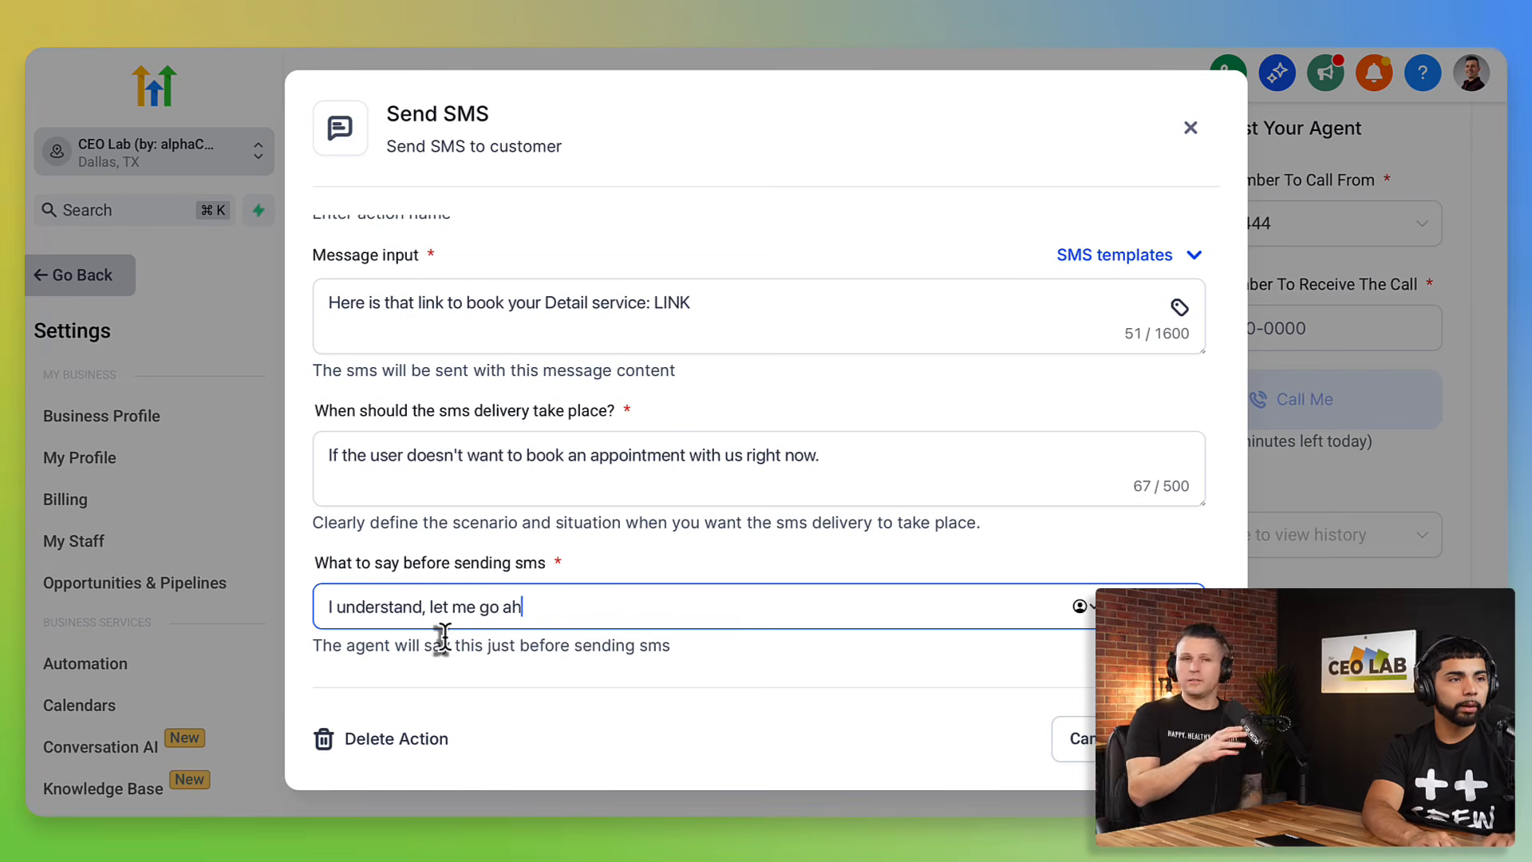
type("ead and send y")
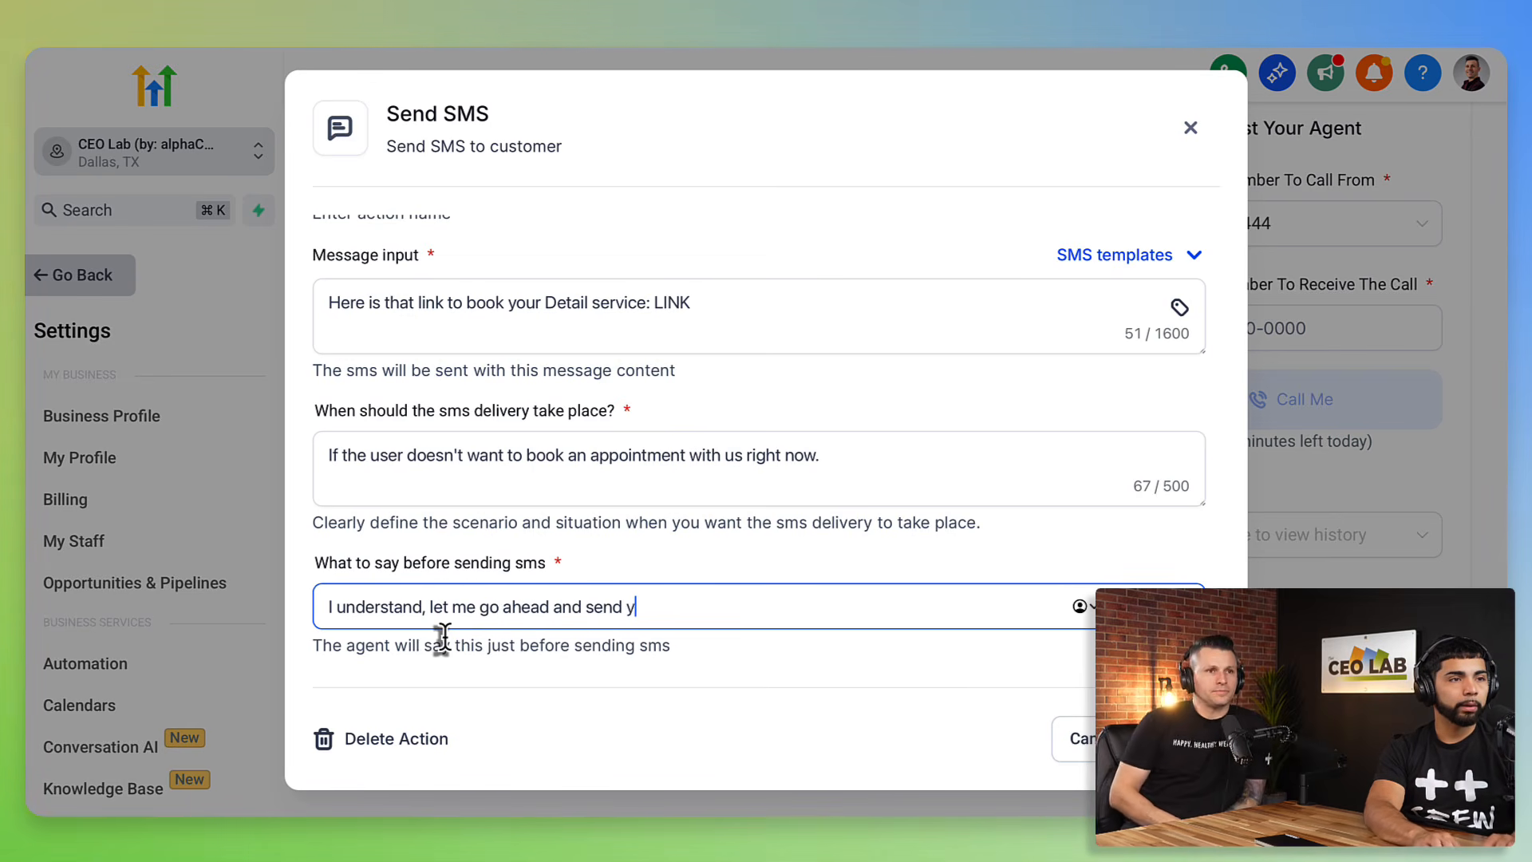
type("ou over a link to book we")
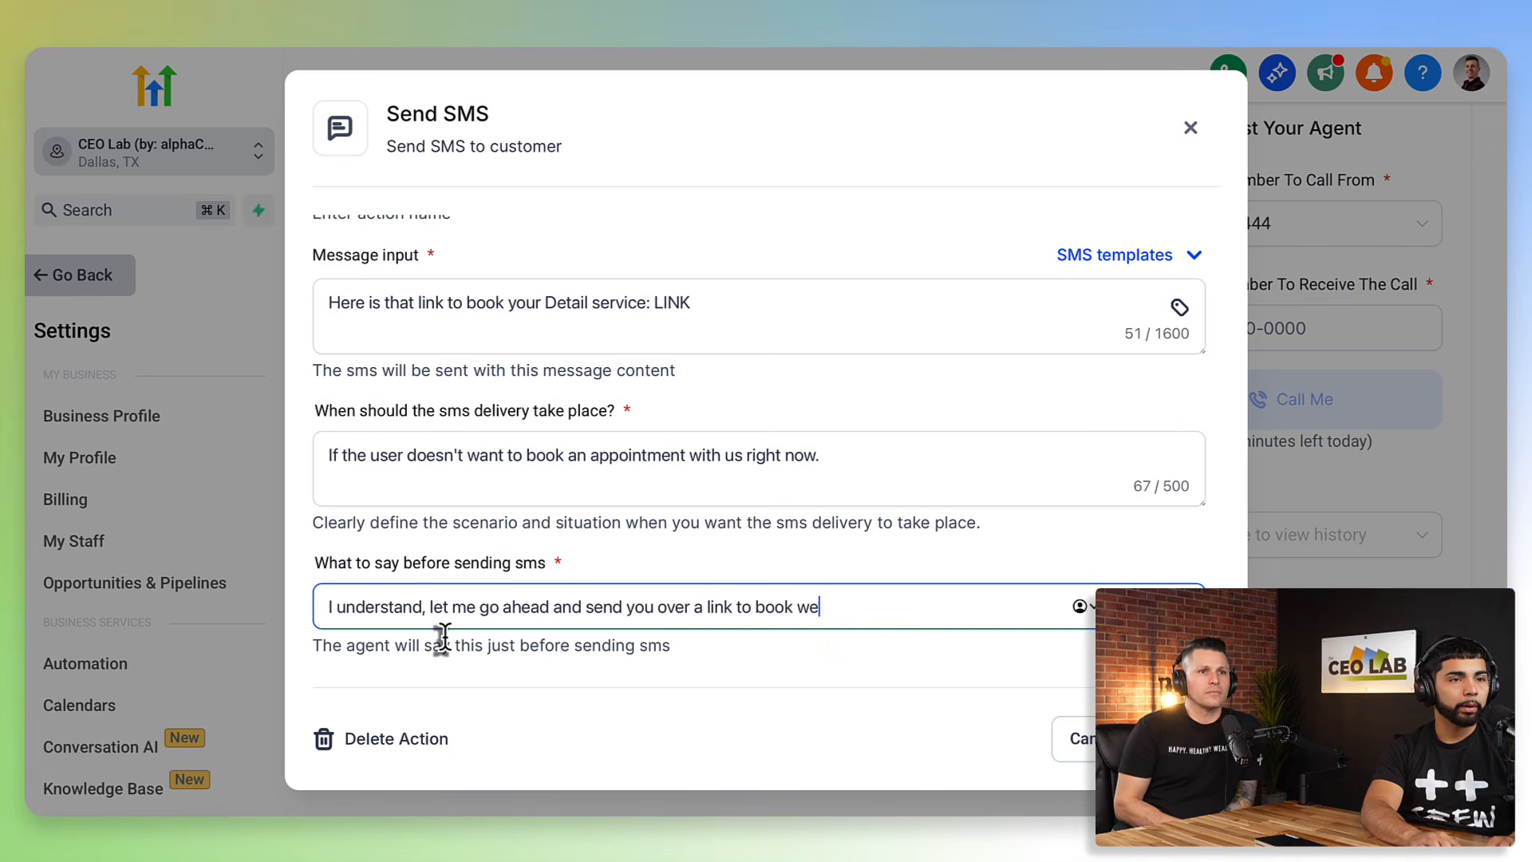
key("BackSpace")
type("e")
key("BackSpace")
type("hen you are ready.")
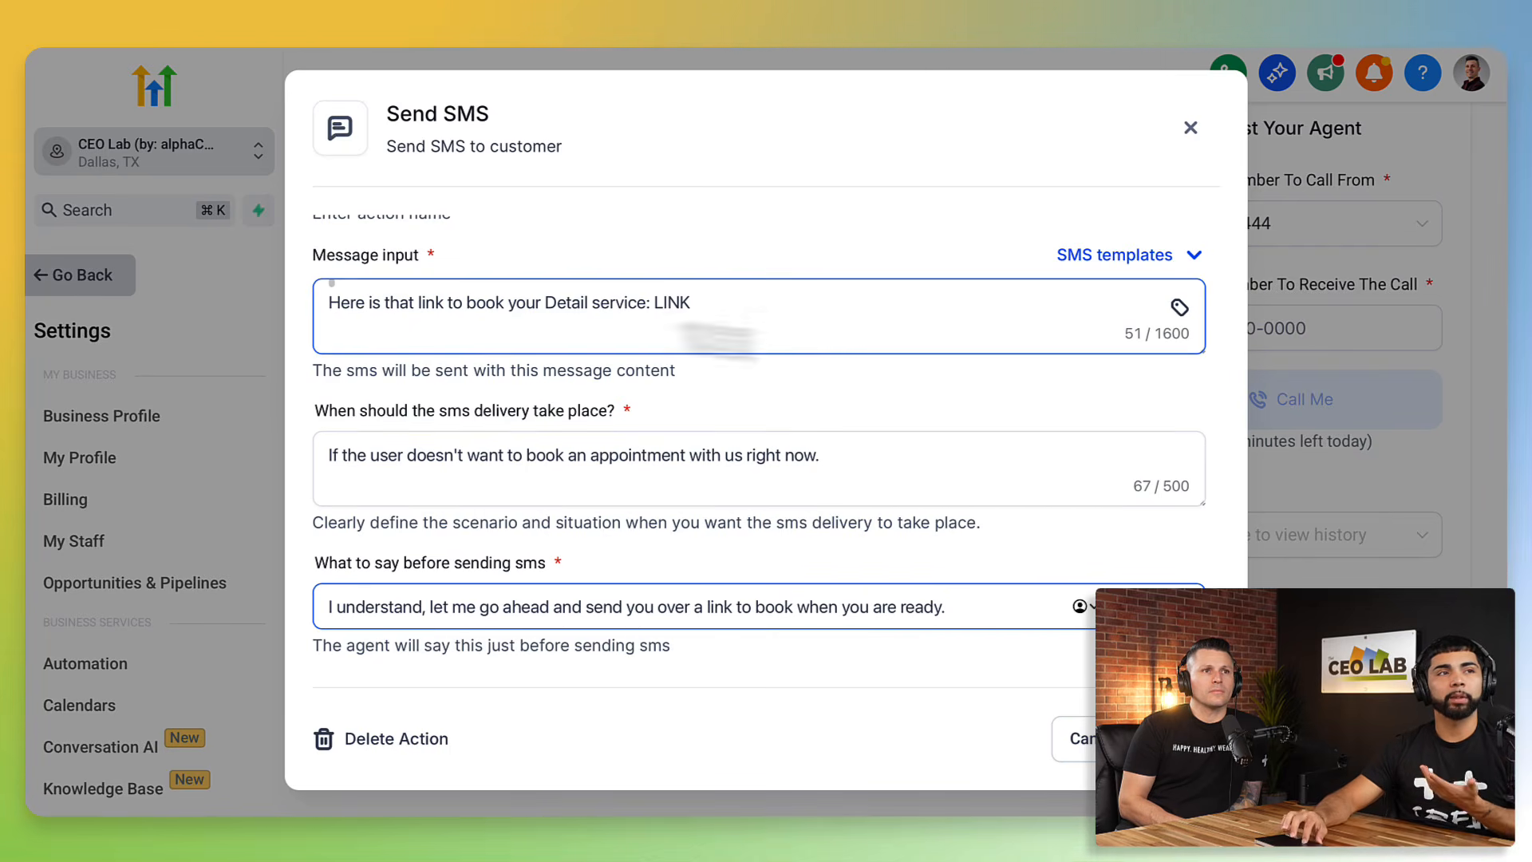
- Change 'Detail' to lowercase 'detail' in the SMS message and save the Book Later action
left_click(556, 302)
key("BackSpace")
type("f")
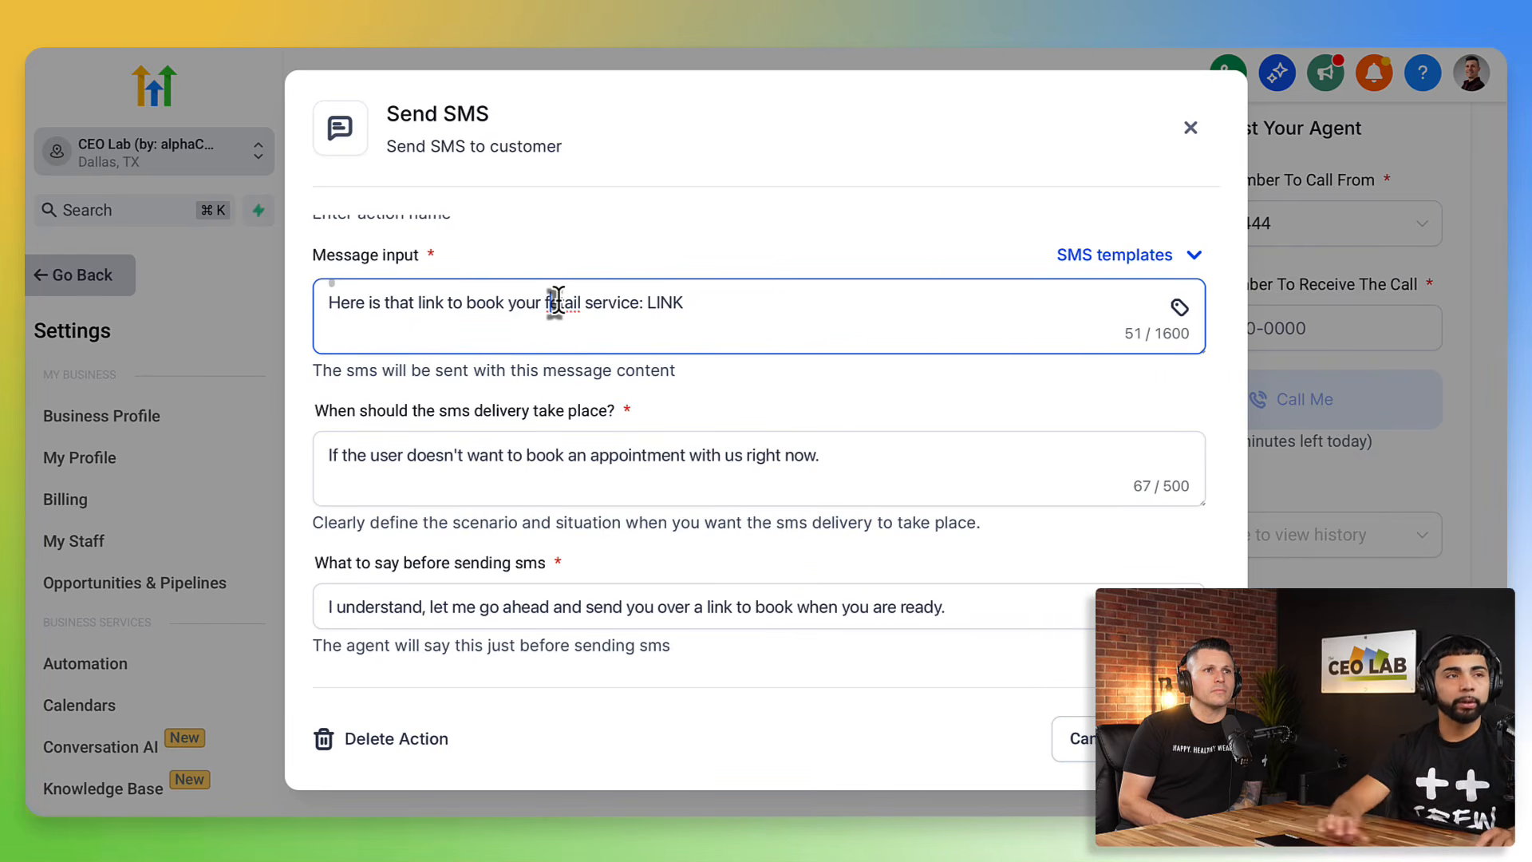
key("BackSpace")
type("d")
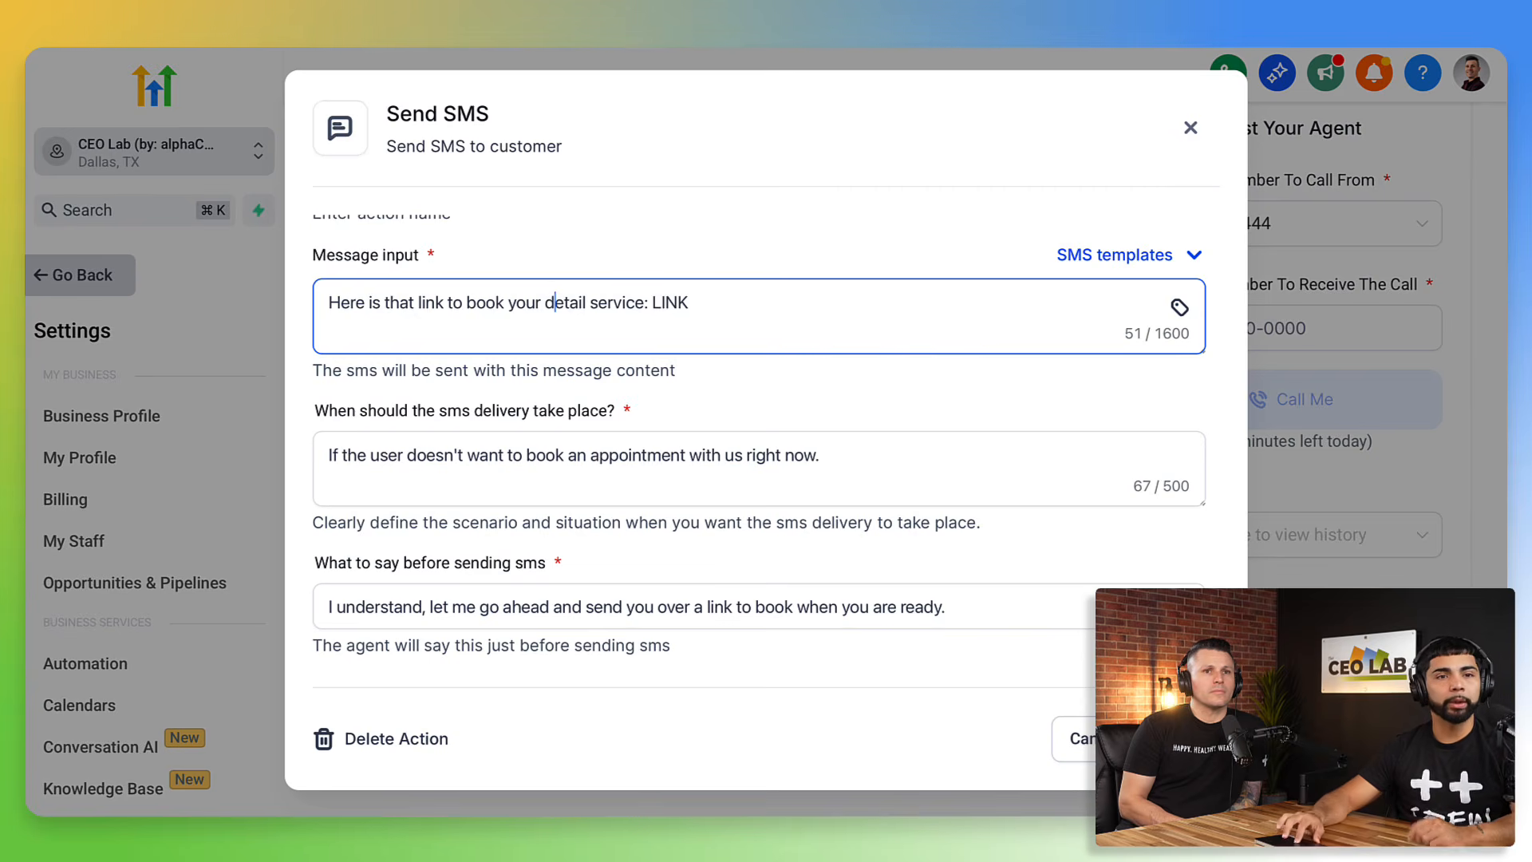
left_click(1177, 738)
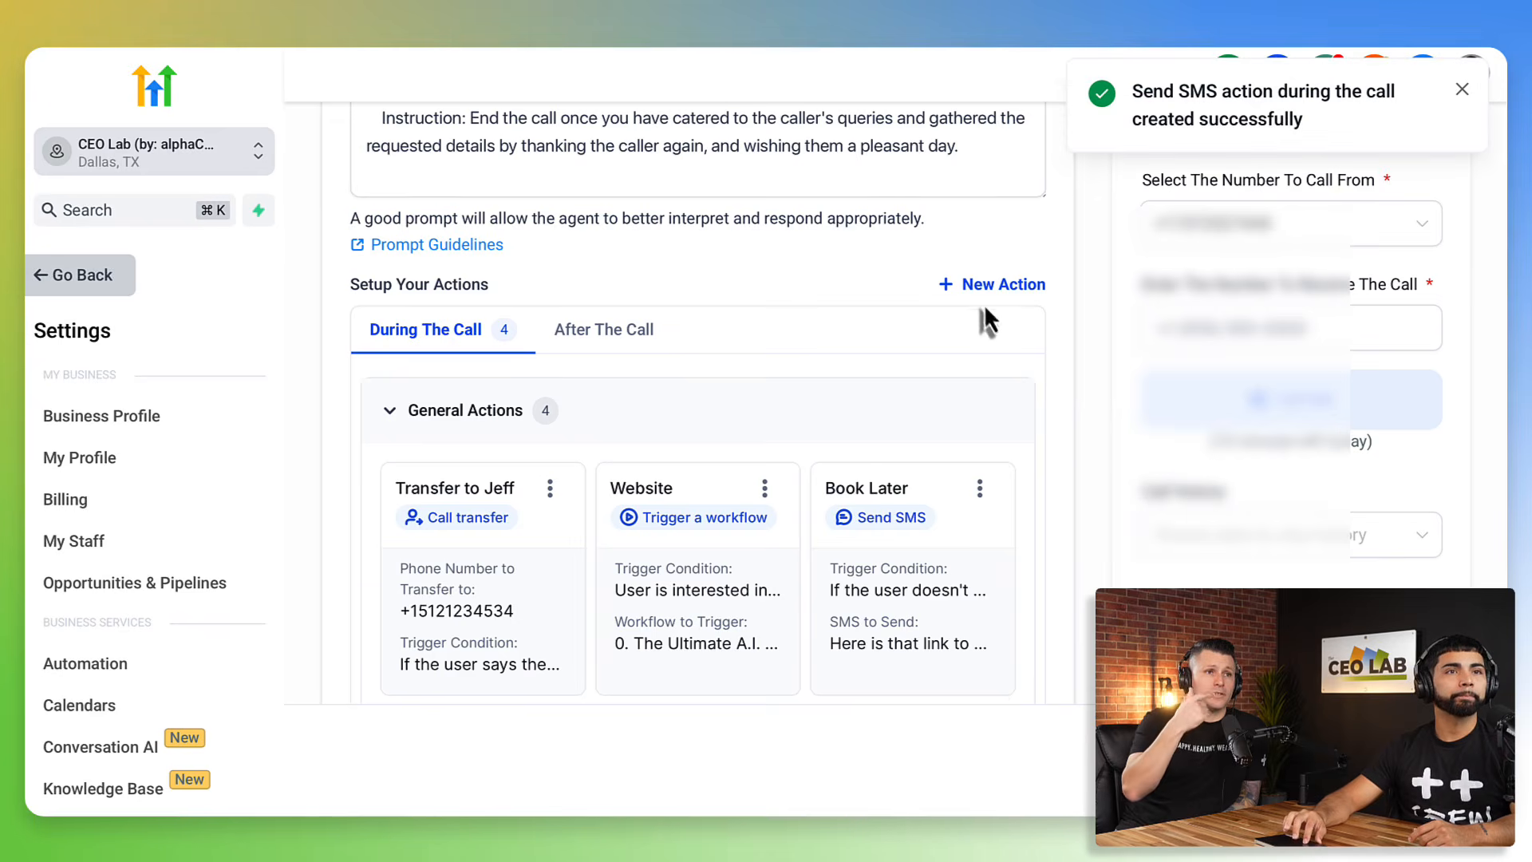
left_click(982, 288)
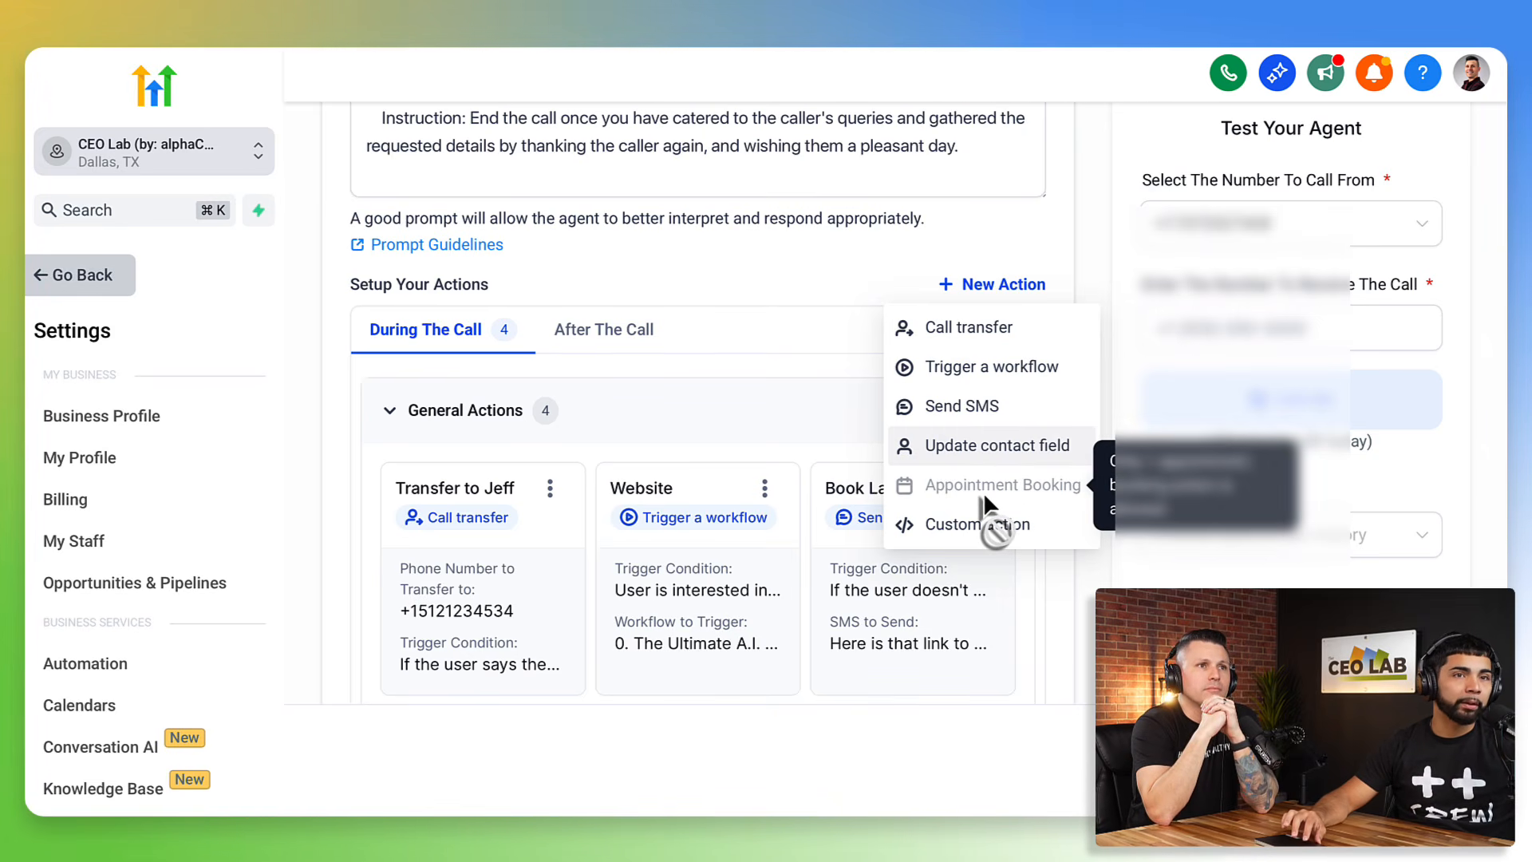
- Add an Update contact field action named 'Service Type'
left_click(960, 455)
left_click(469, 327)
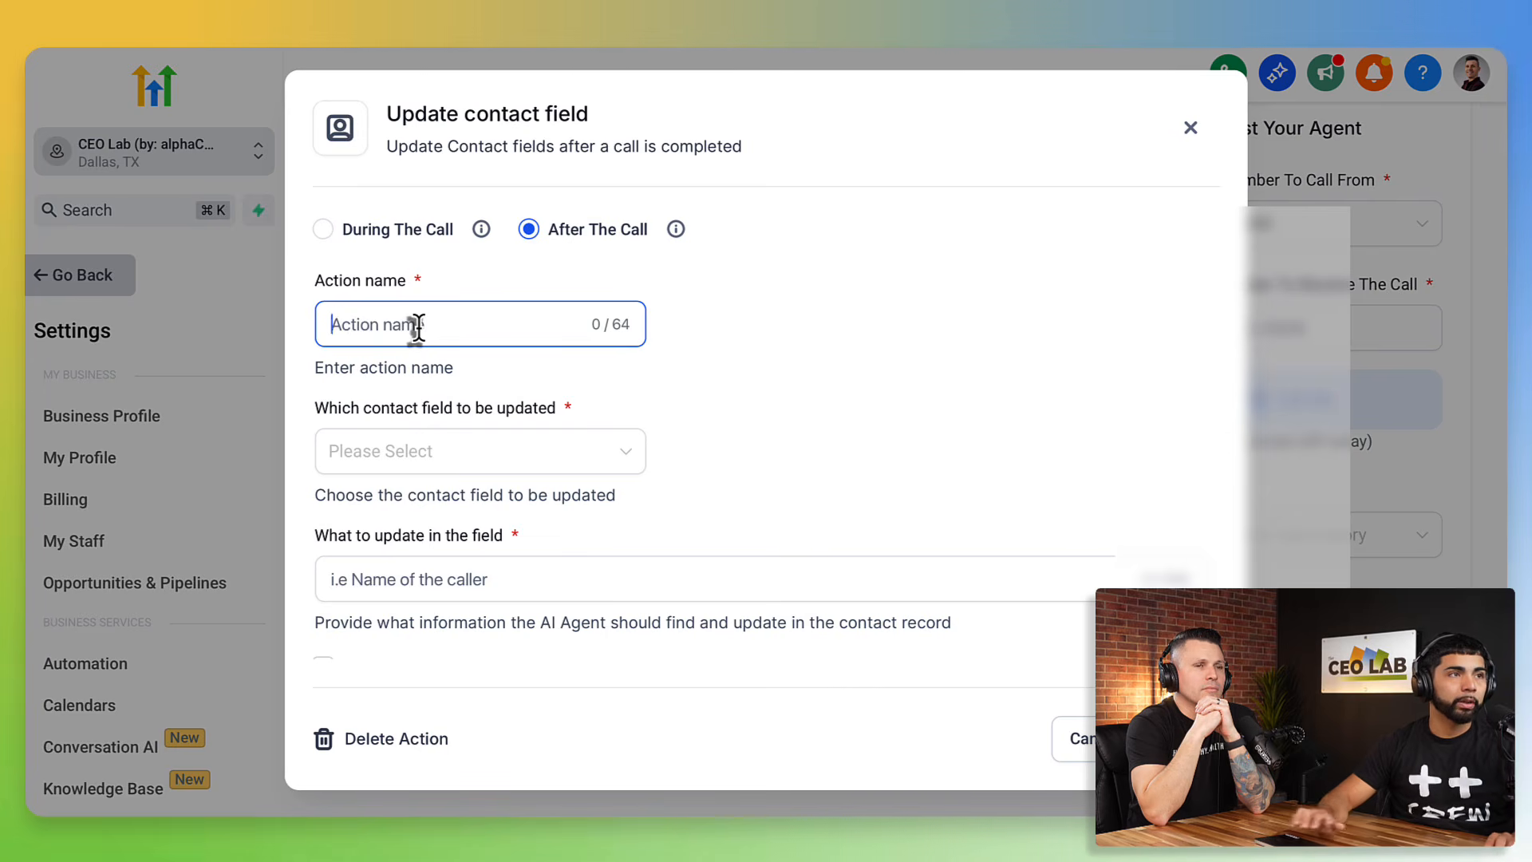
type("Serci")
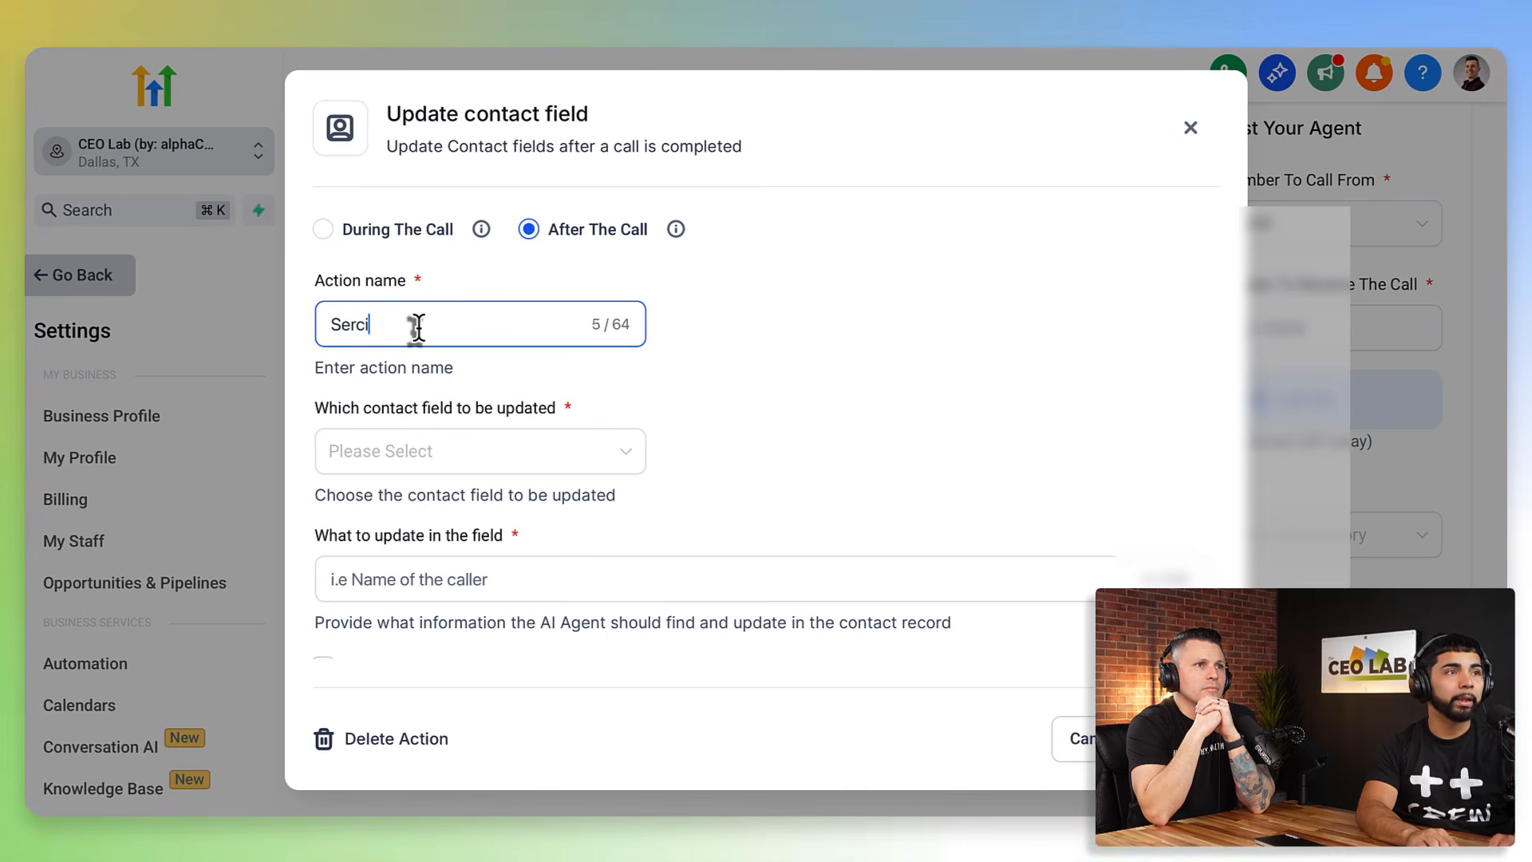
key("BackSpace")
key("BackSpace")
type("vice ")
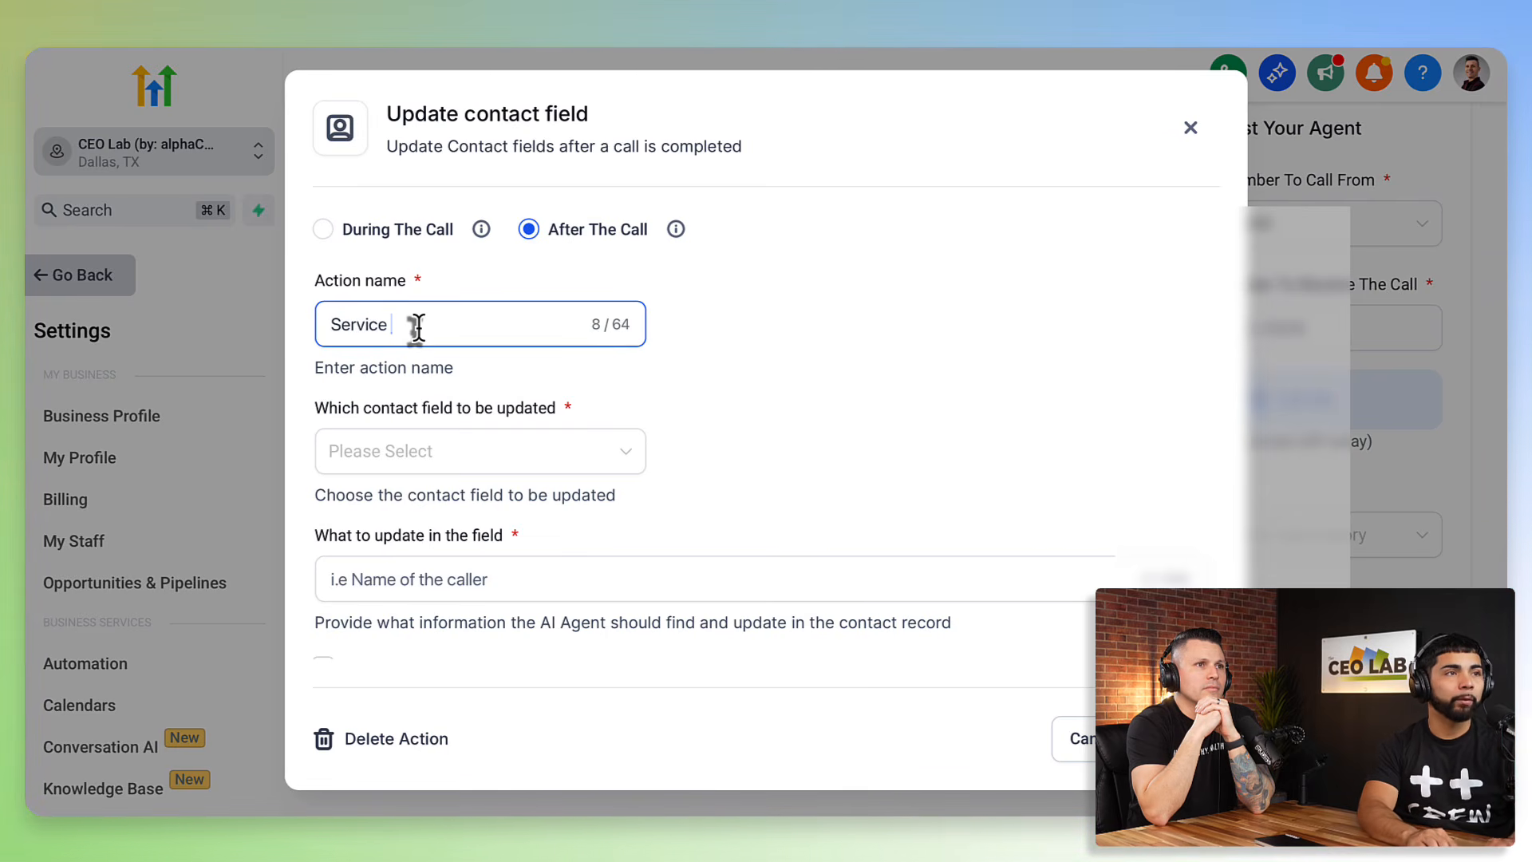
type("Type")
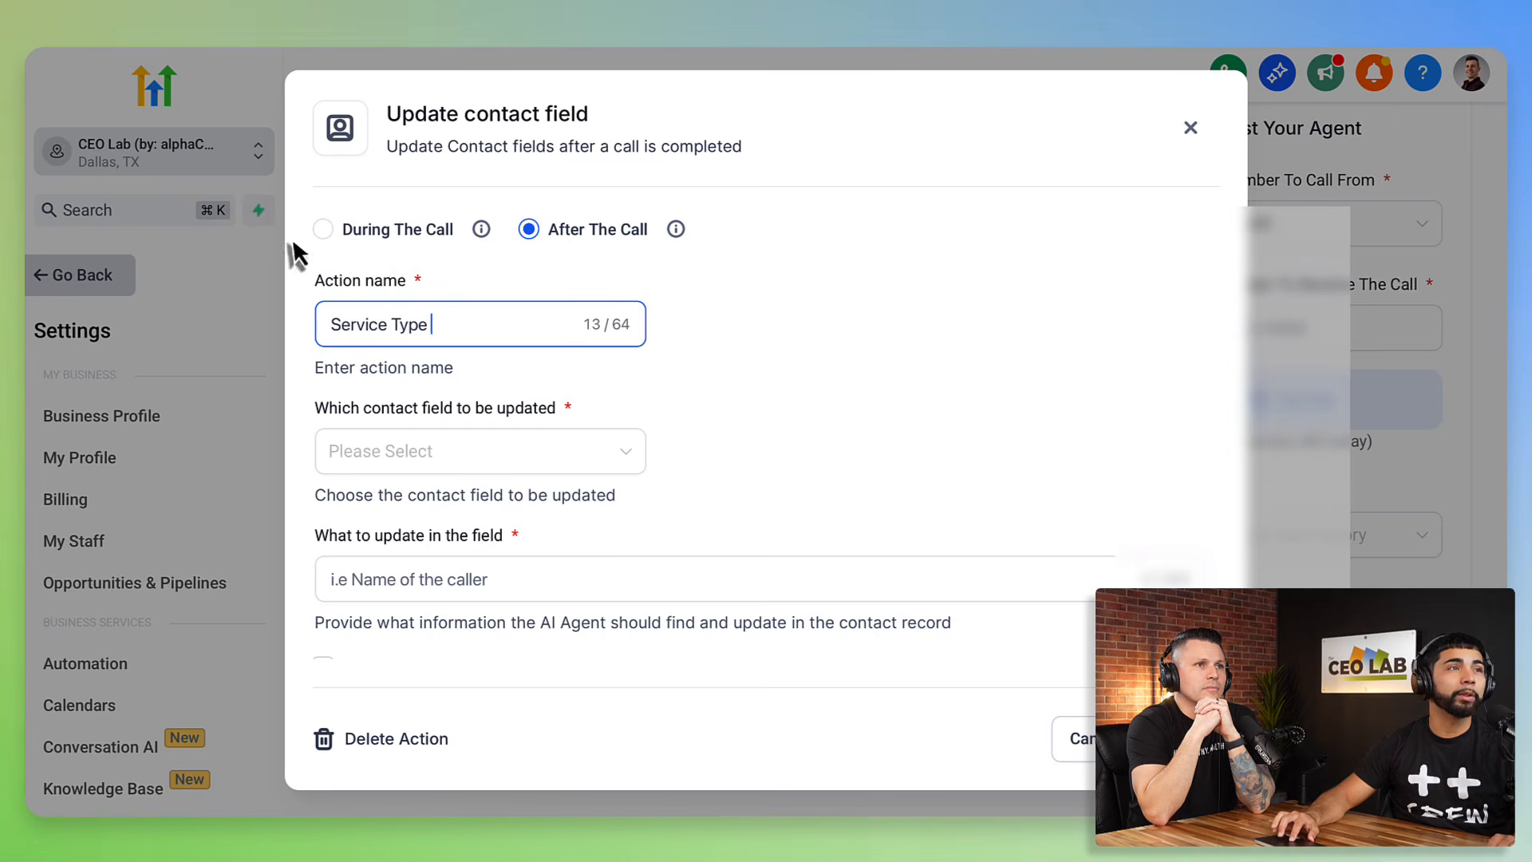
- Run it During The Call and target the Voice Service Type contact field
left_click(323, 229)
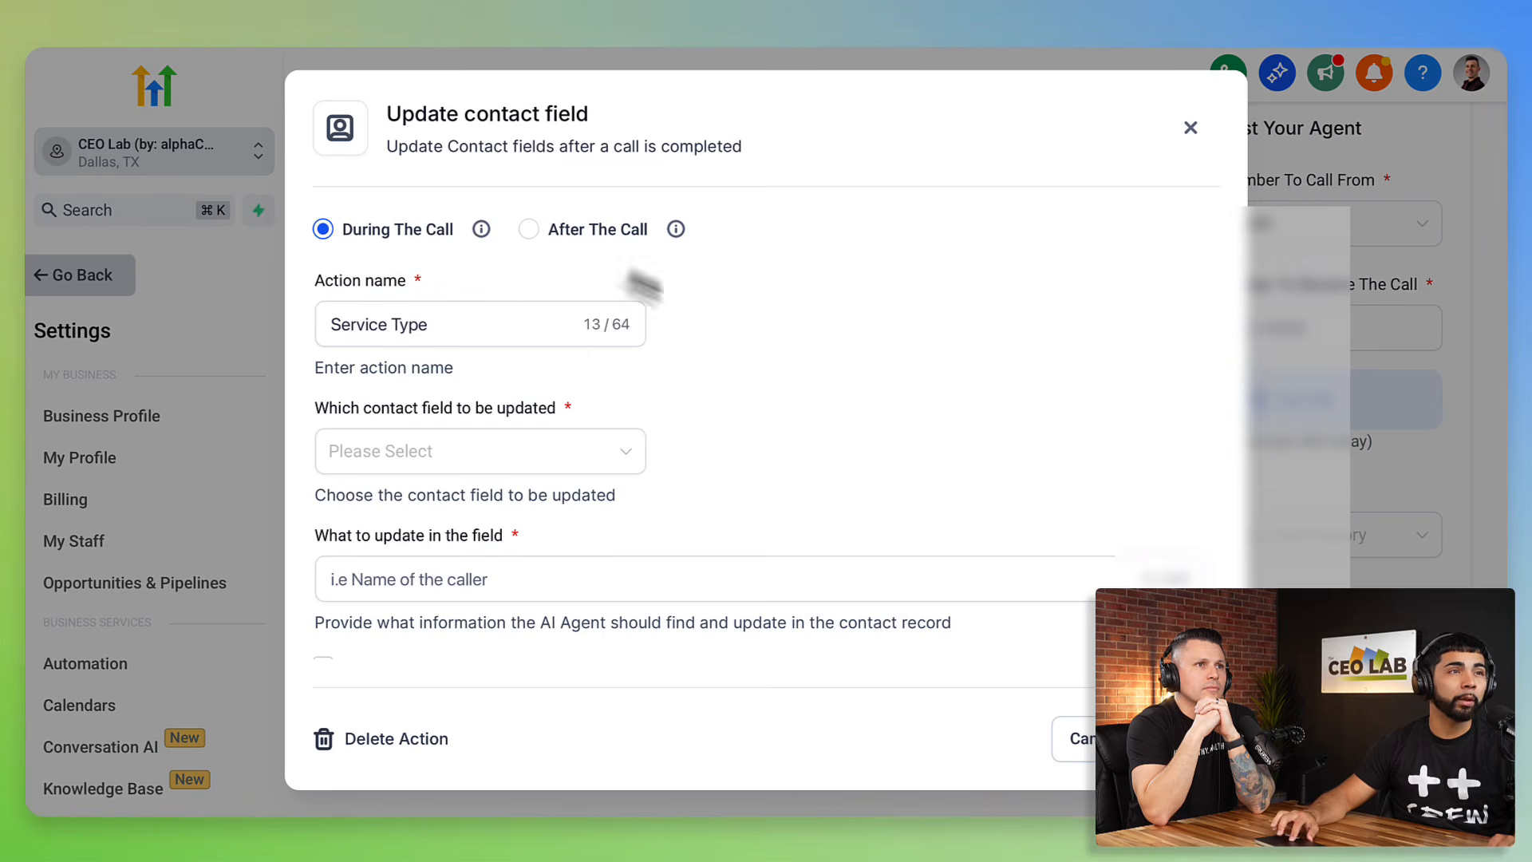
left_click(468, 466)
type("ser")
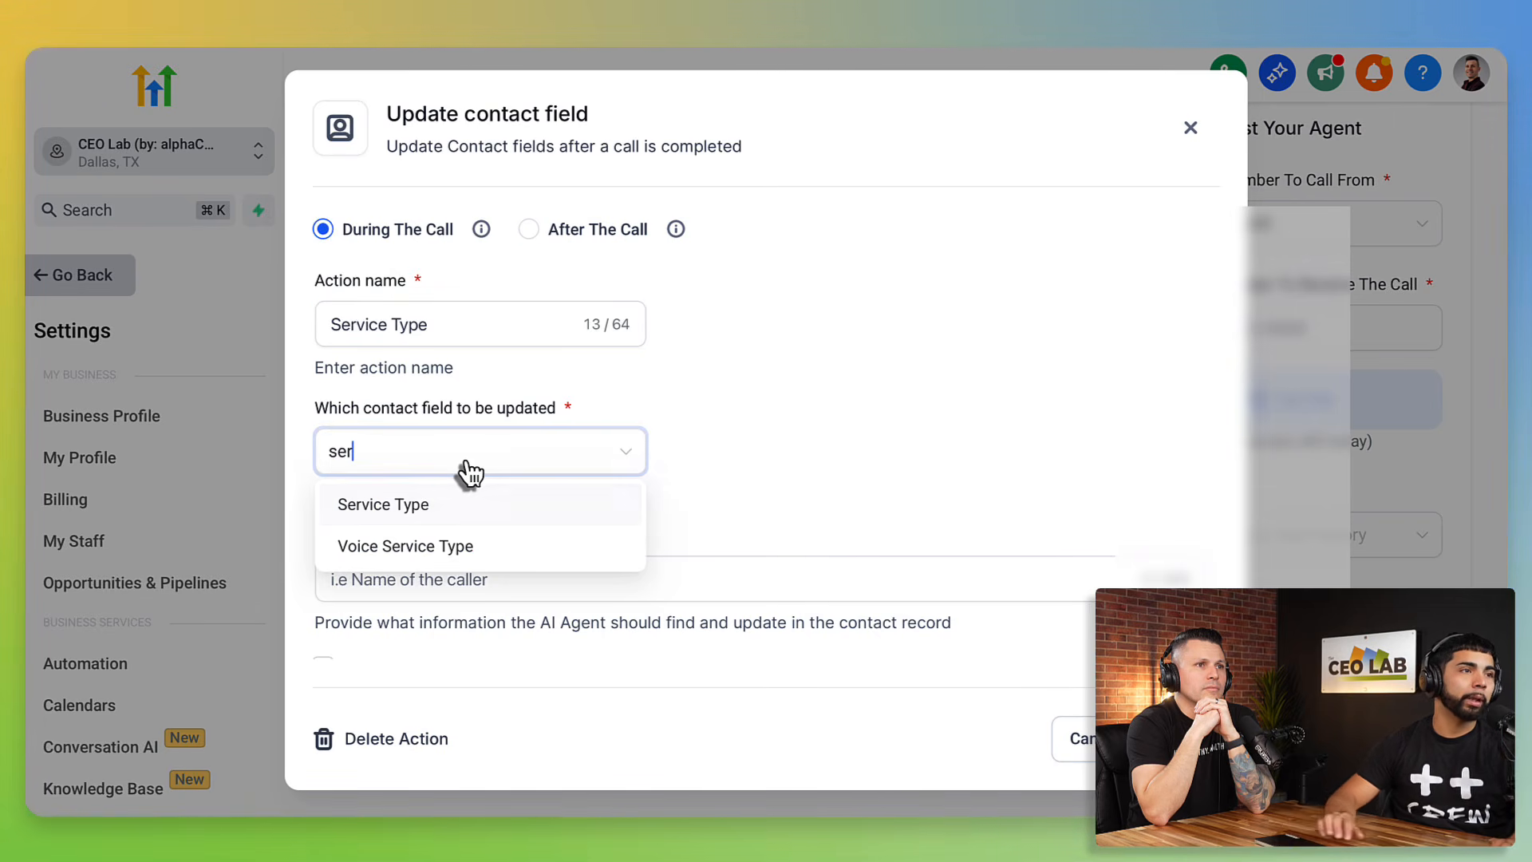
left_click(424, 504)
left_click(405, 464)
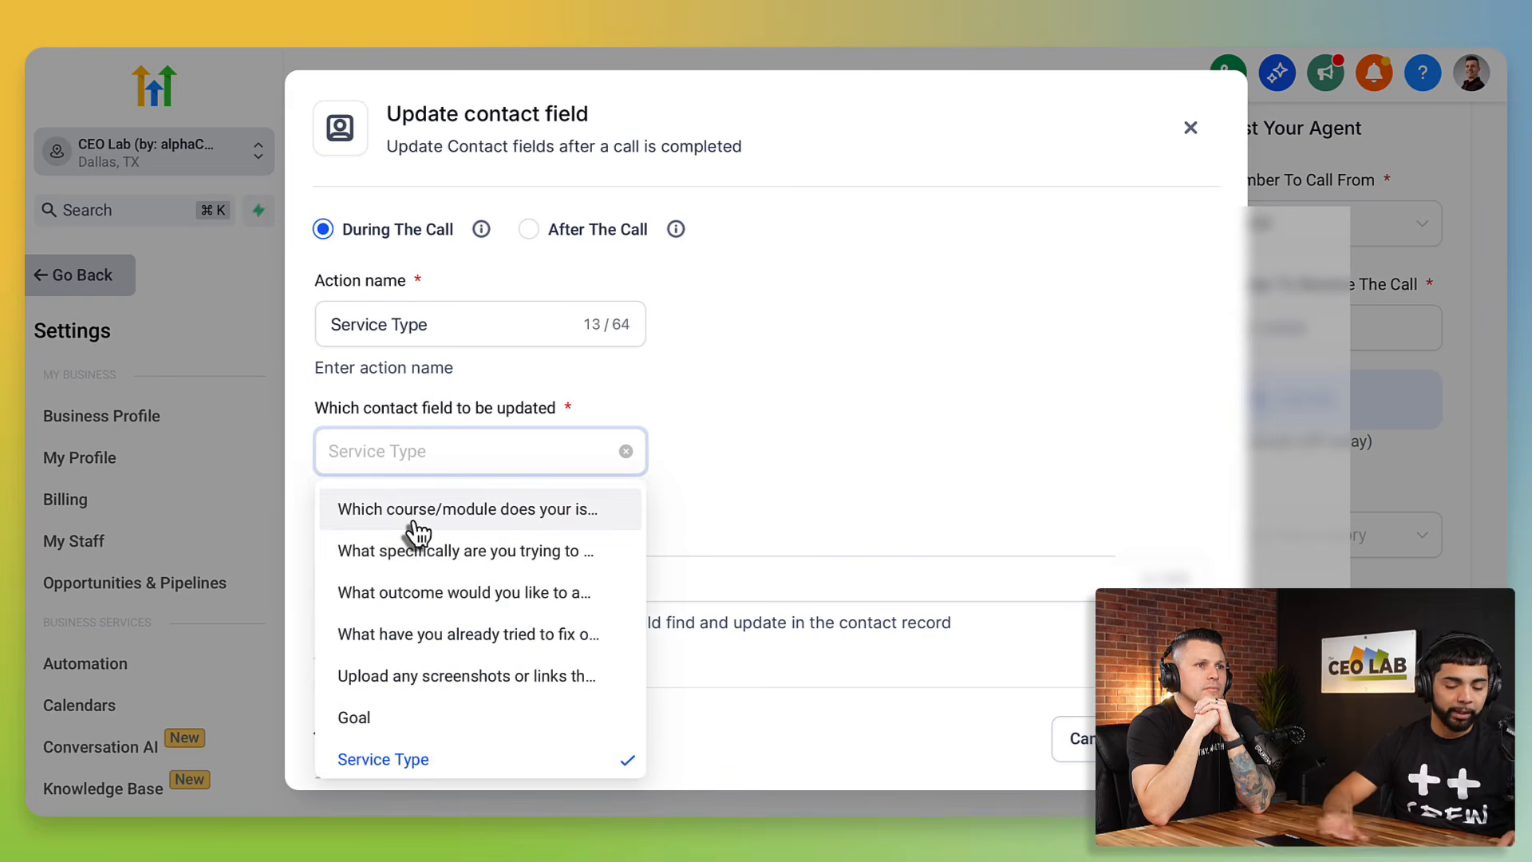
type("voi")
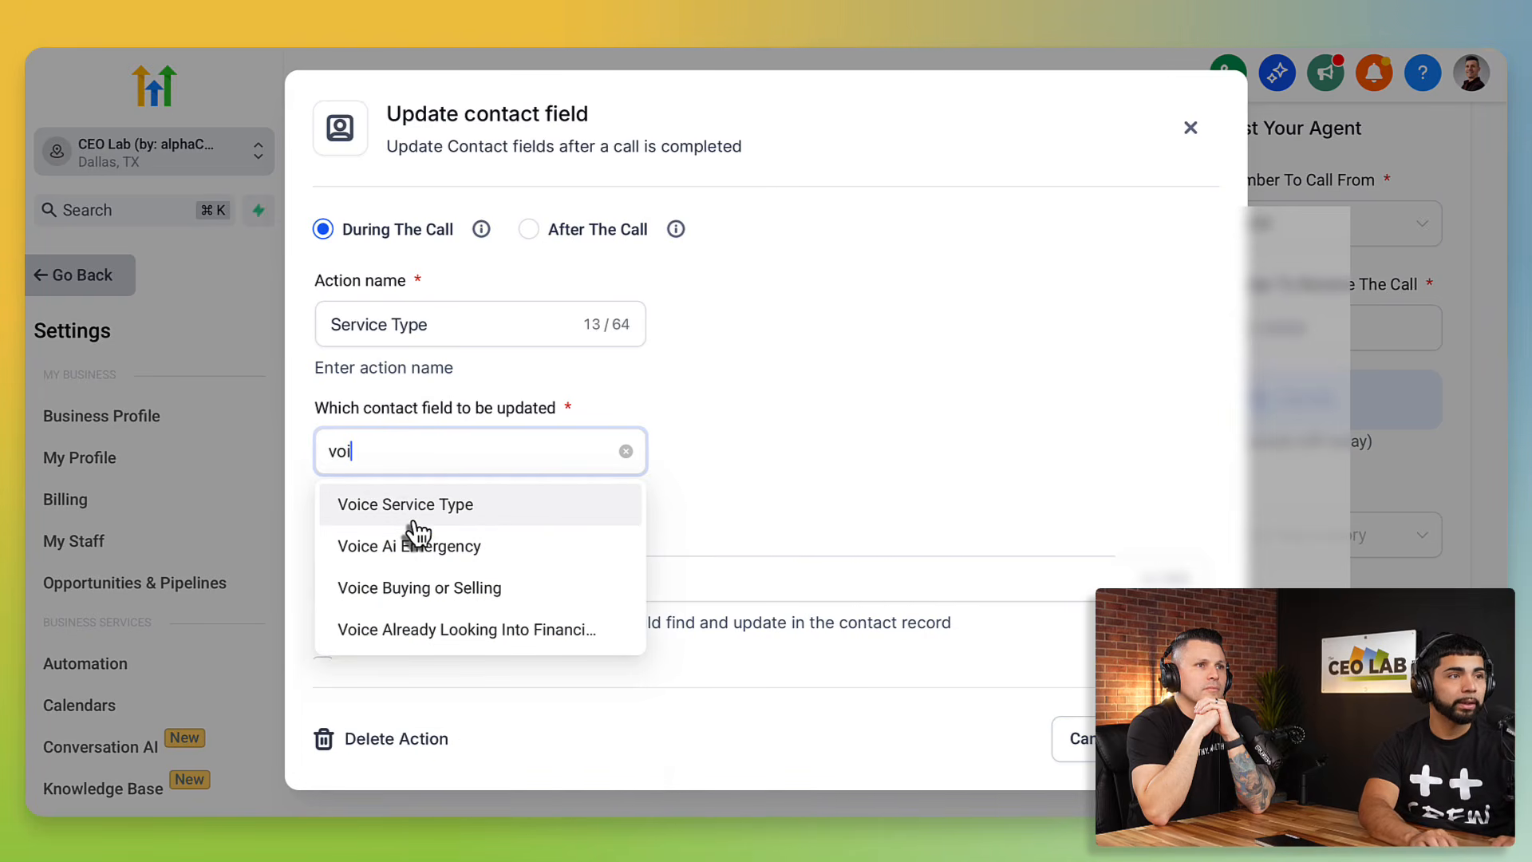
left_click(461, 517)
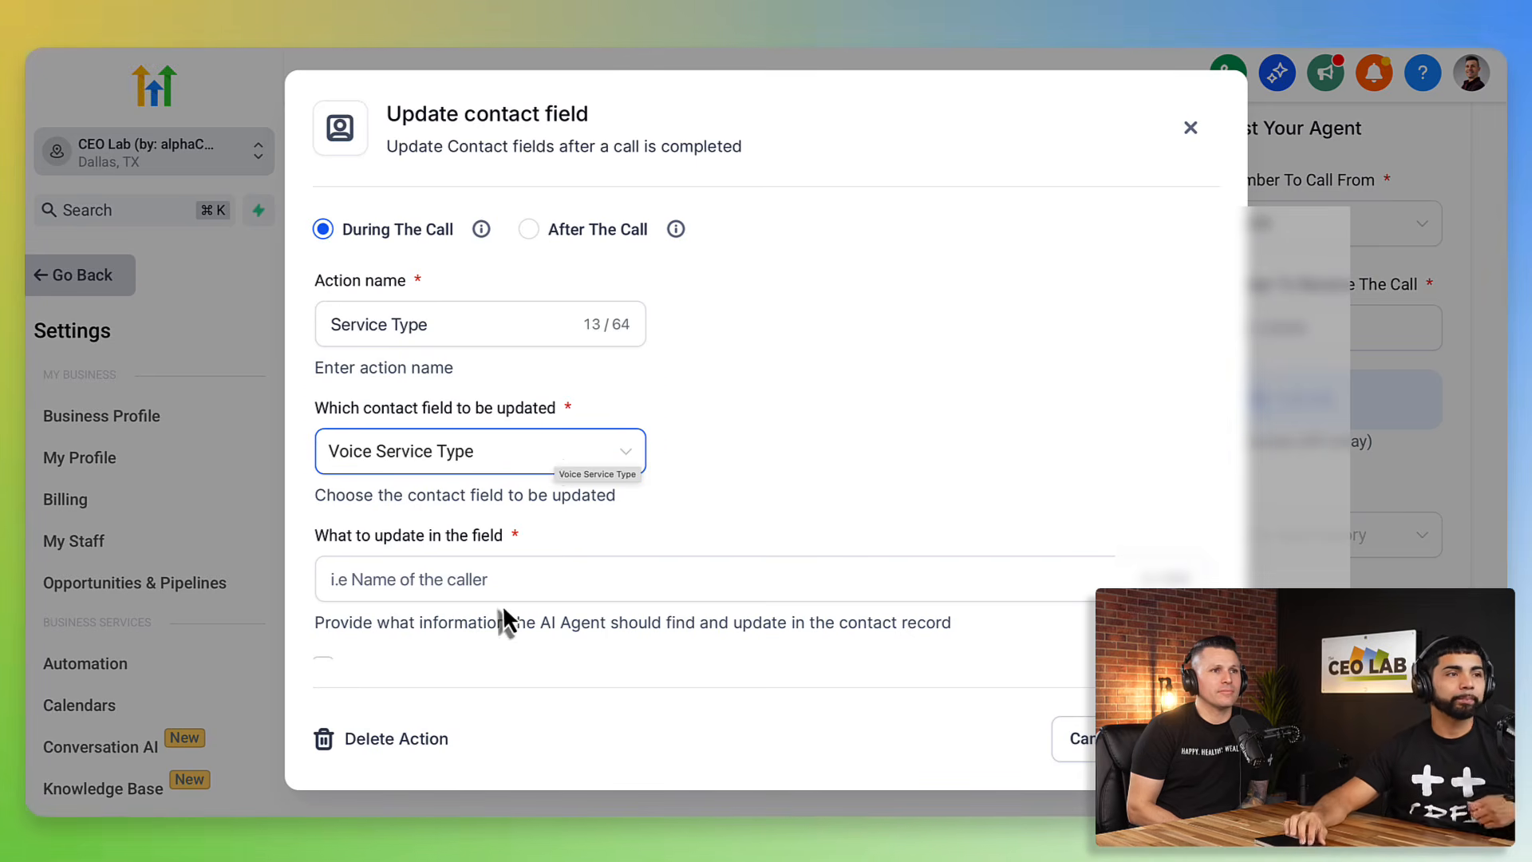
- Describe what to update as 'The service the caller is interested in' and enable overwriting existing values
scroll(503, 609, "down", 1)
left_click(463, 565)
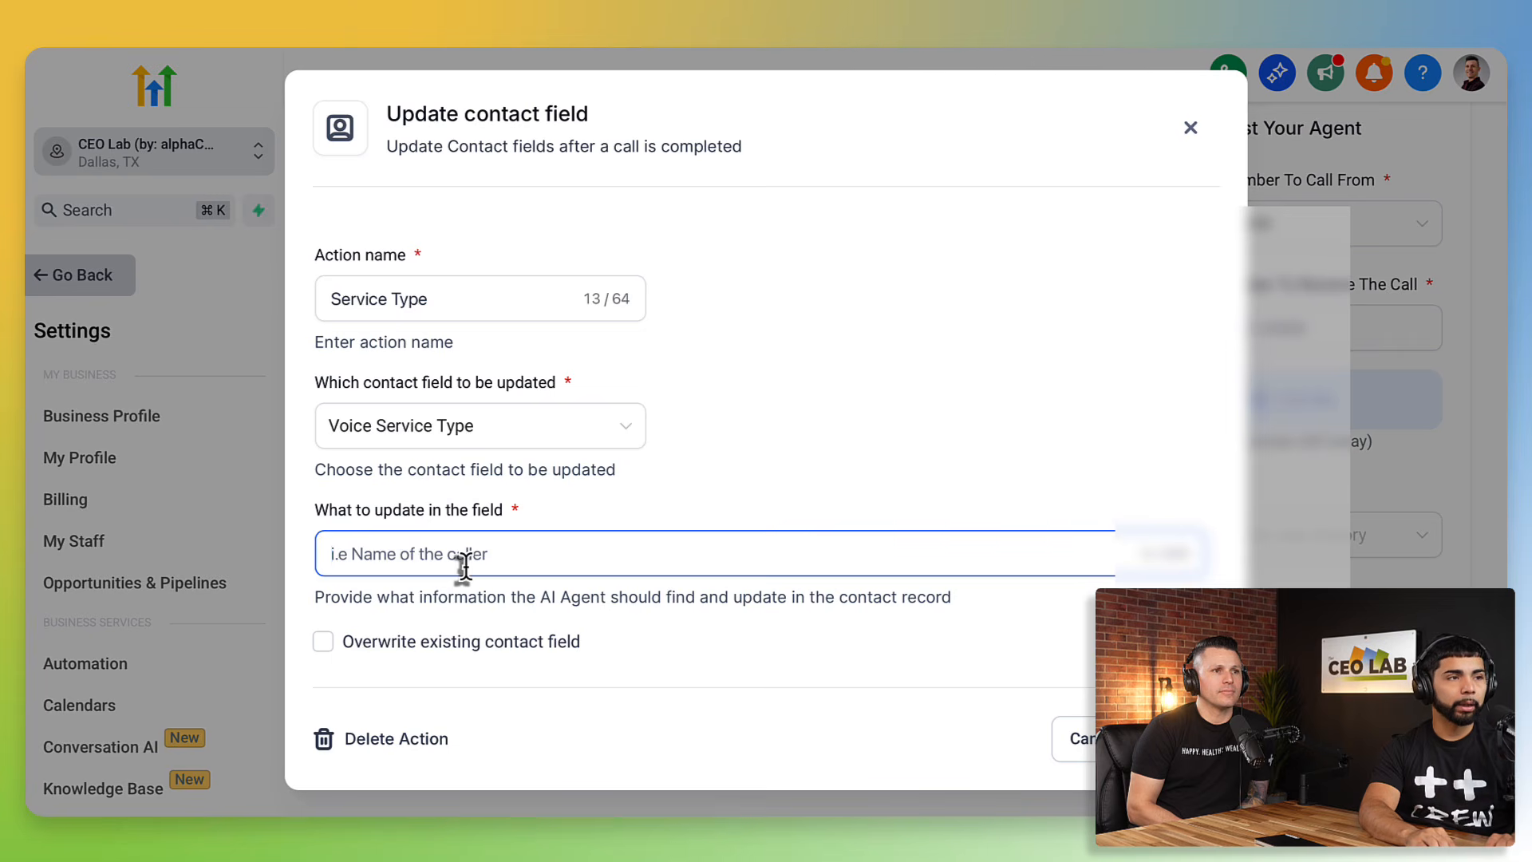
type("Callers")
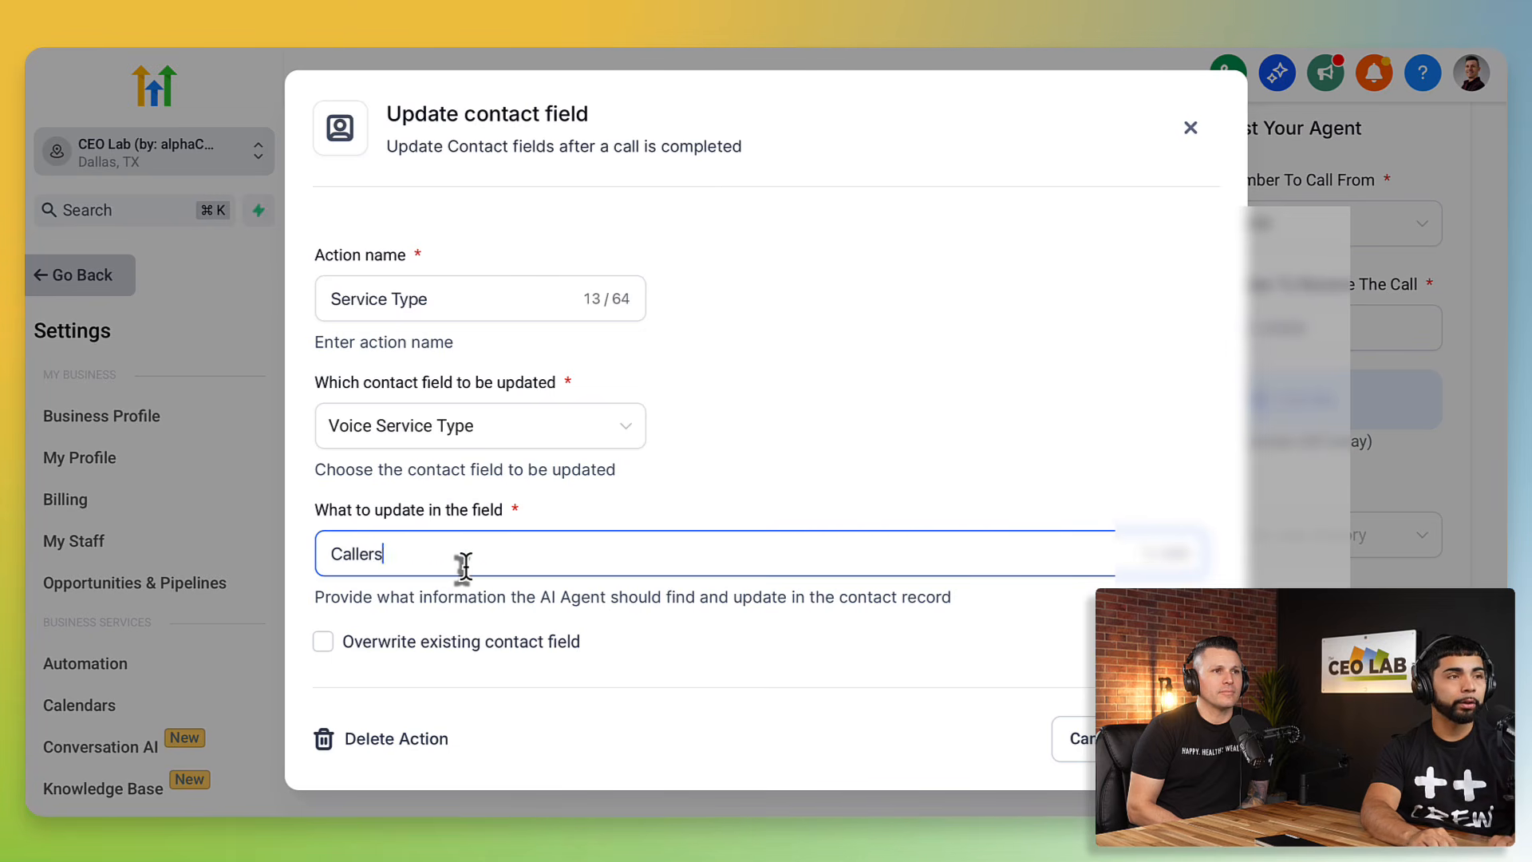
key("BackSpace")
key("BackSpace")
key("BackSpace")
key("BackSpace")
key("BackSpace")
key("BackSpace")
key("BackSpace")
key("BackSpace")
type("The service")
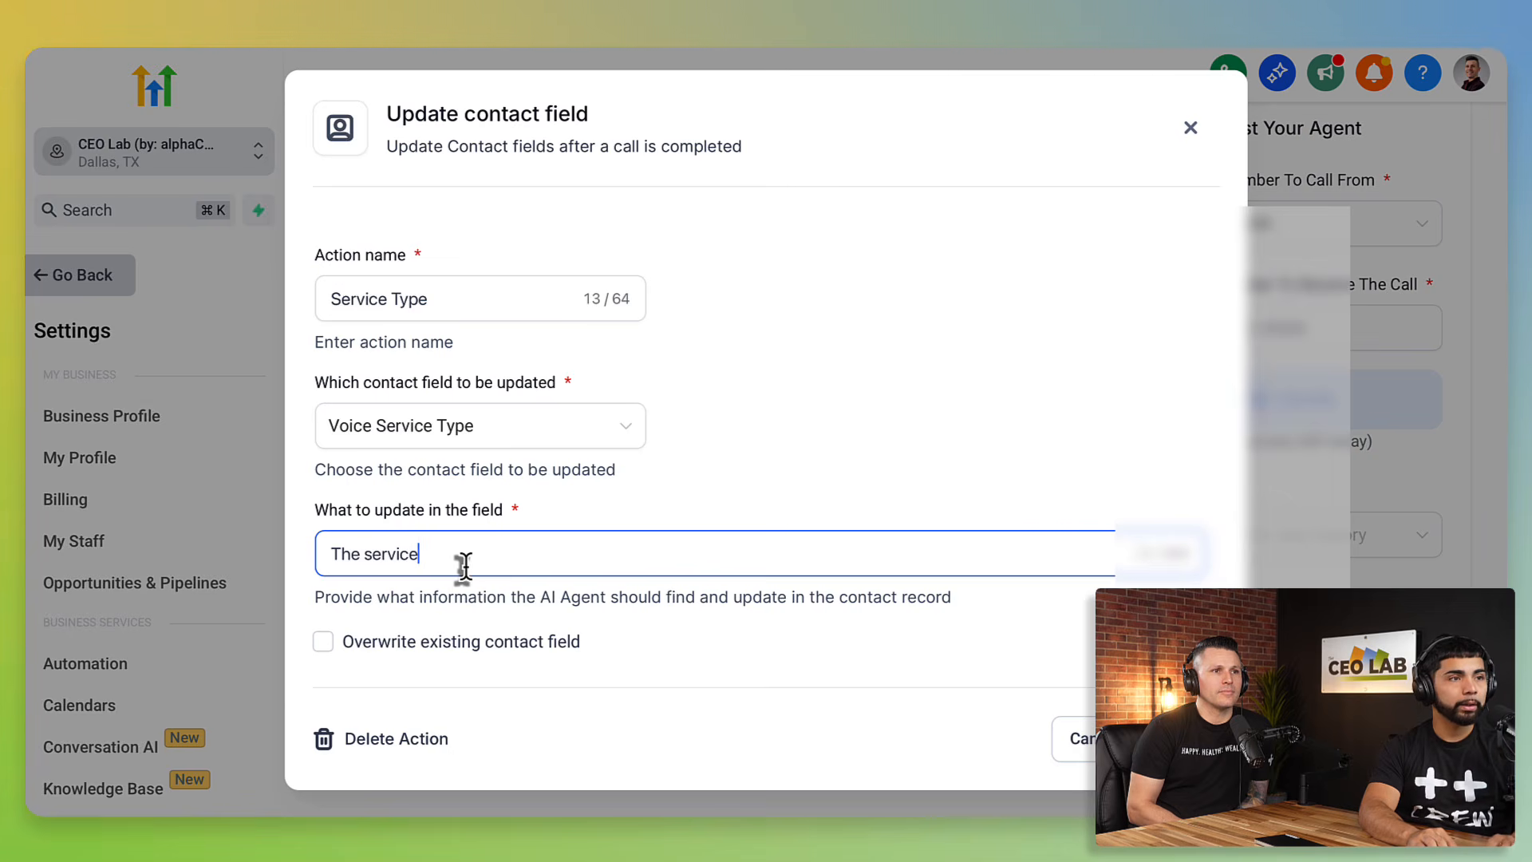
type(" the caller is i")
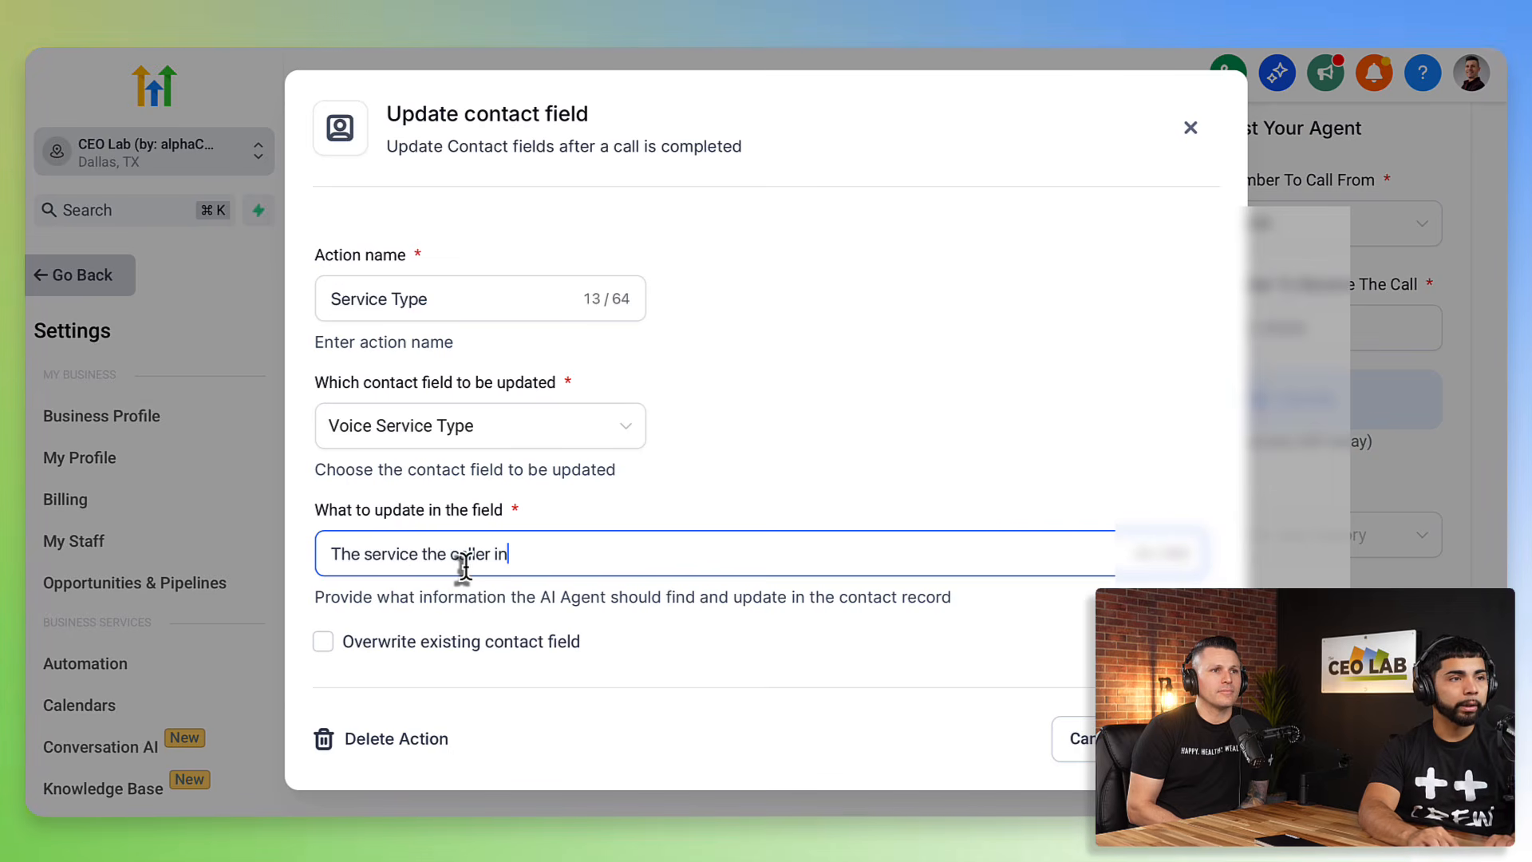
type("nst")
key("BackSpace")
key("BackSpace")
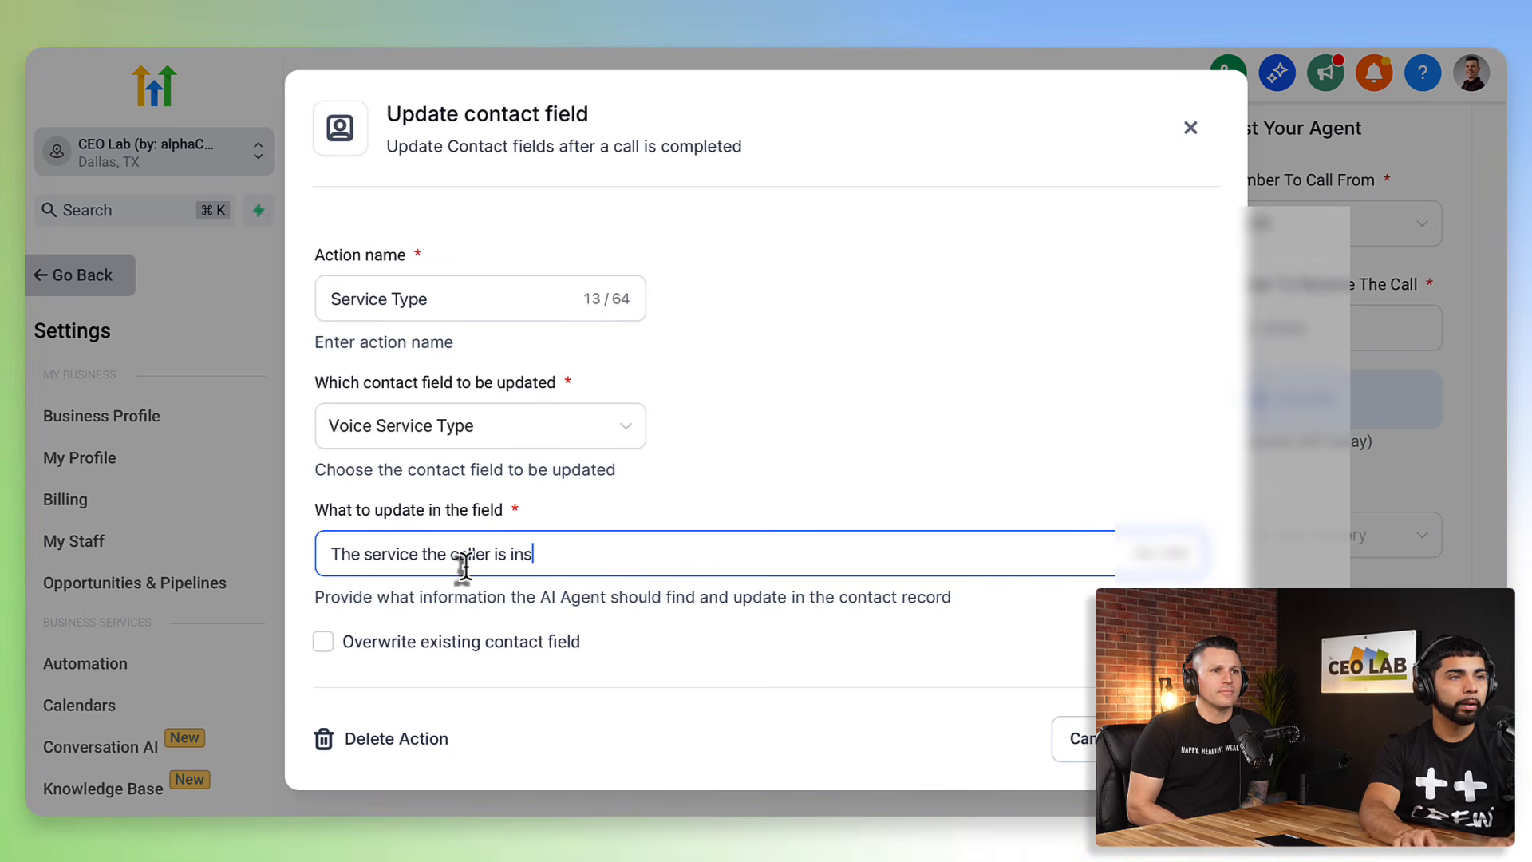
type("terested in")
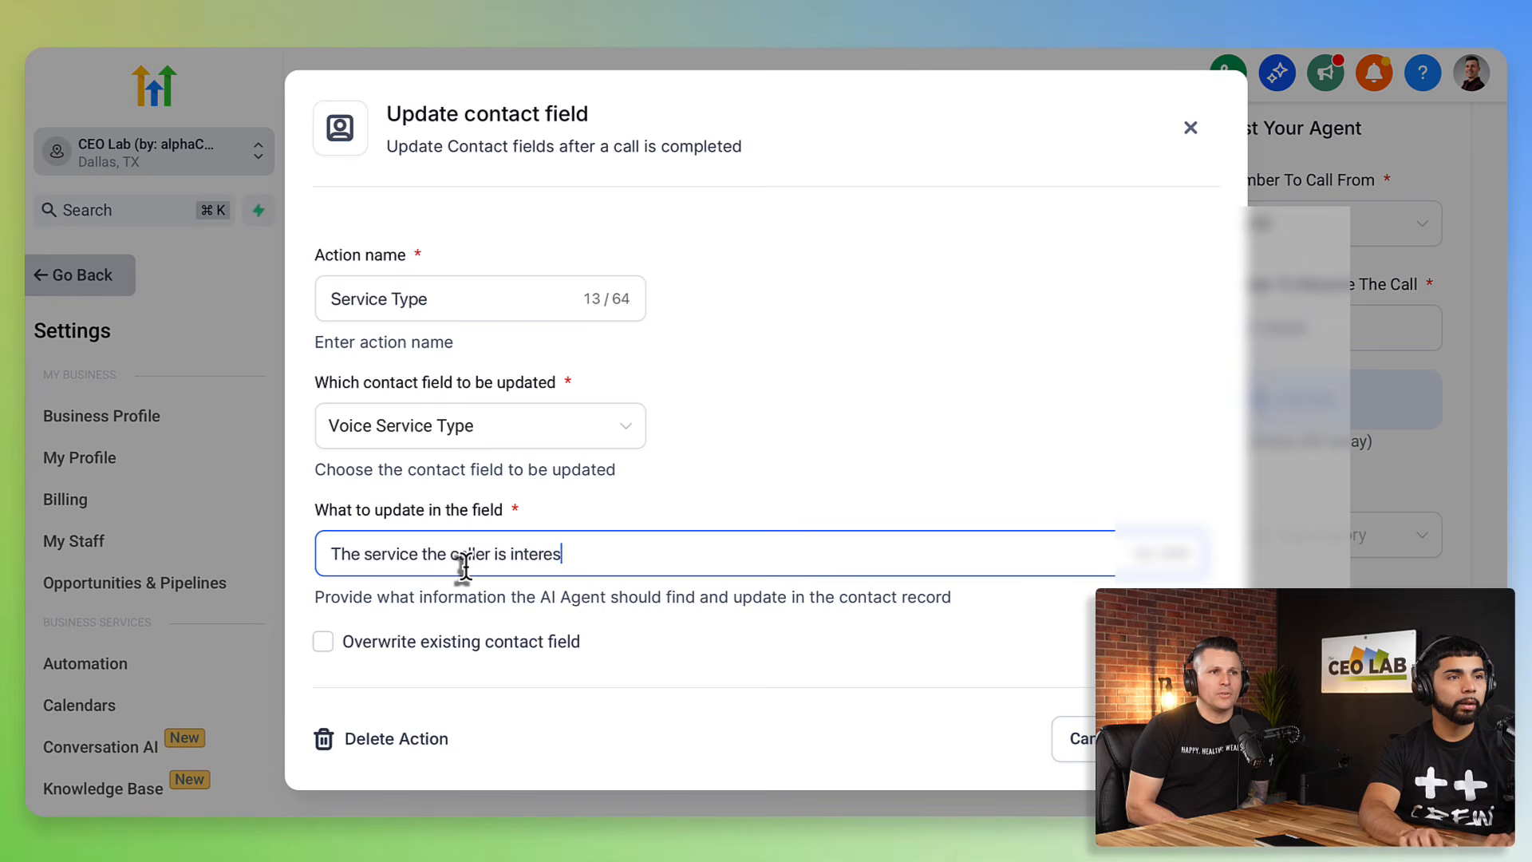
scroll(462, 571, "down", 3)
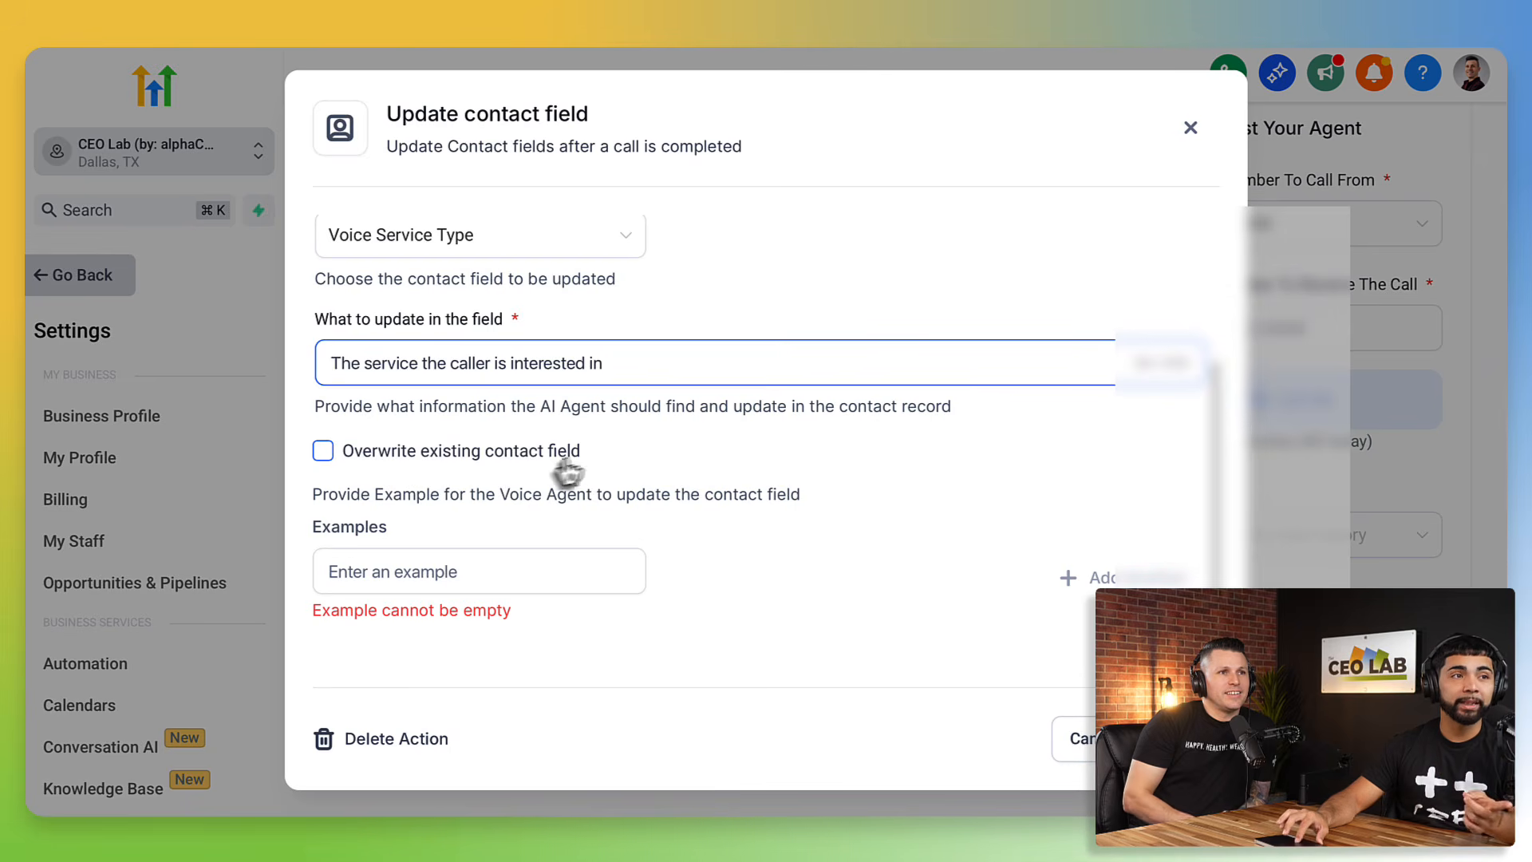
left_click(323, 450)
- Turn overwriting back off and add 'Interior' and 'Exterior' example entries
left_click(323, 452)
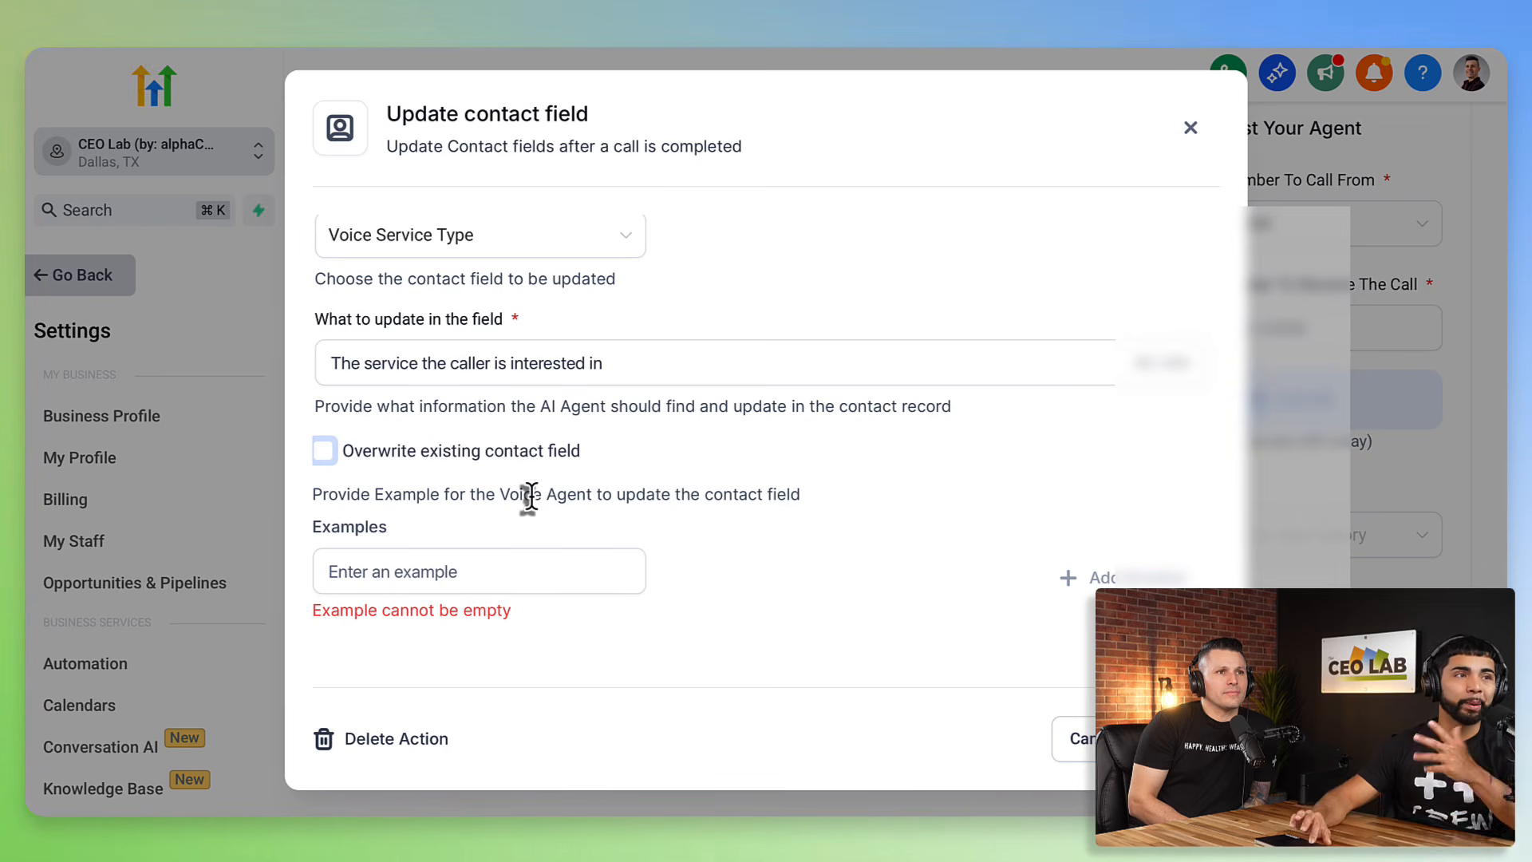
left_click(558, 568)
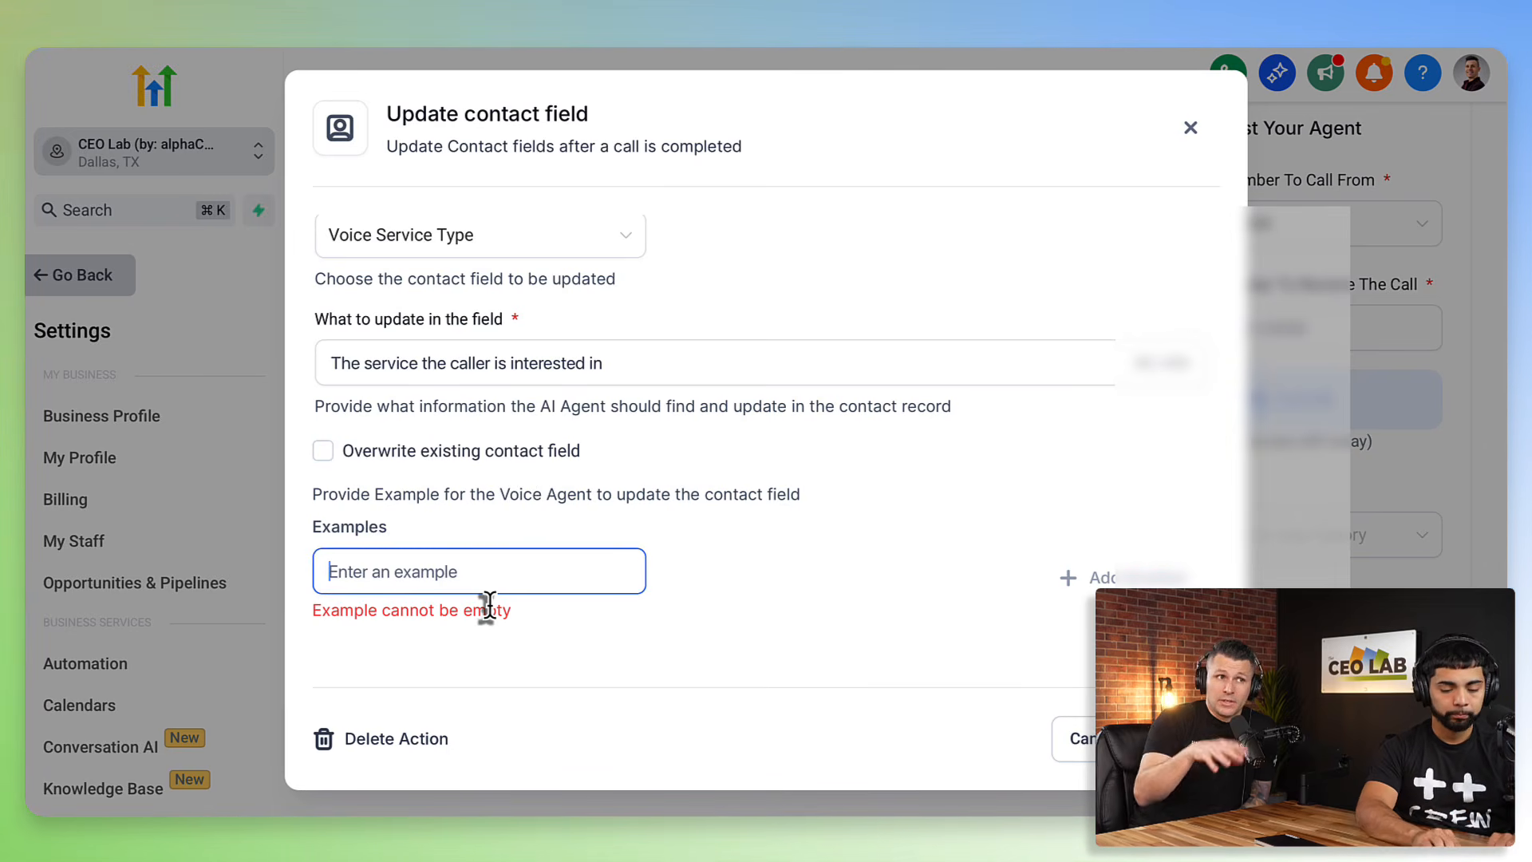
type("Interior")
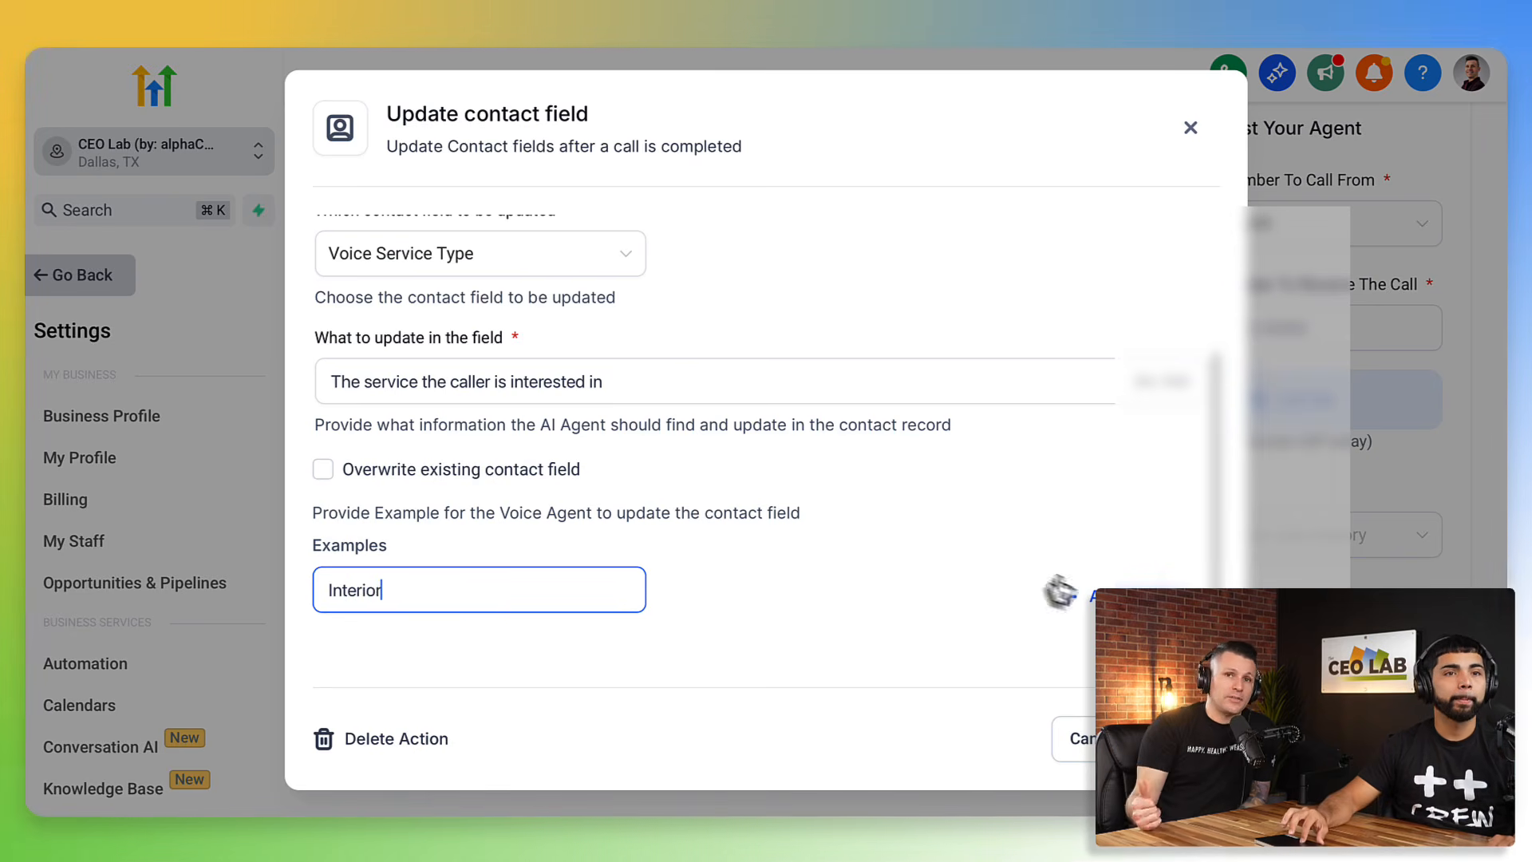
left_click(1067, 599)
left_click(390, 655)
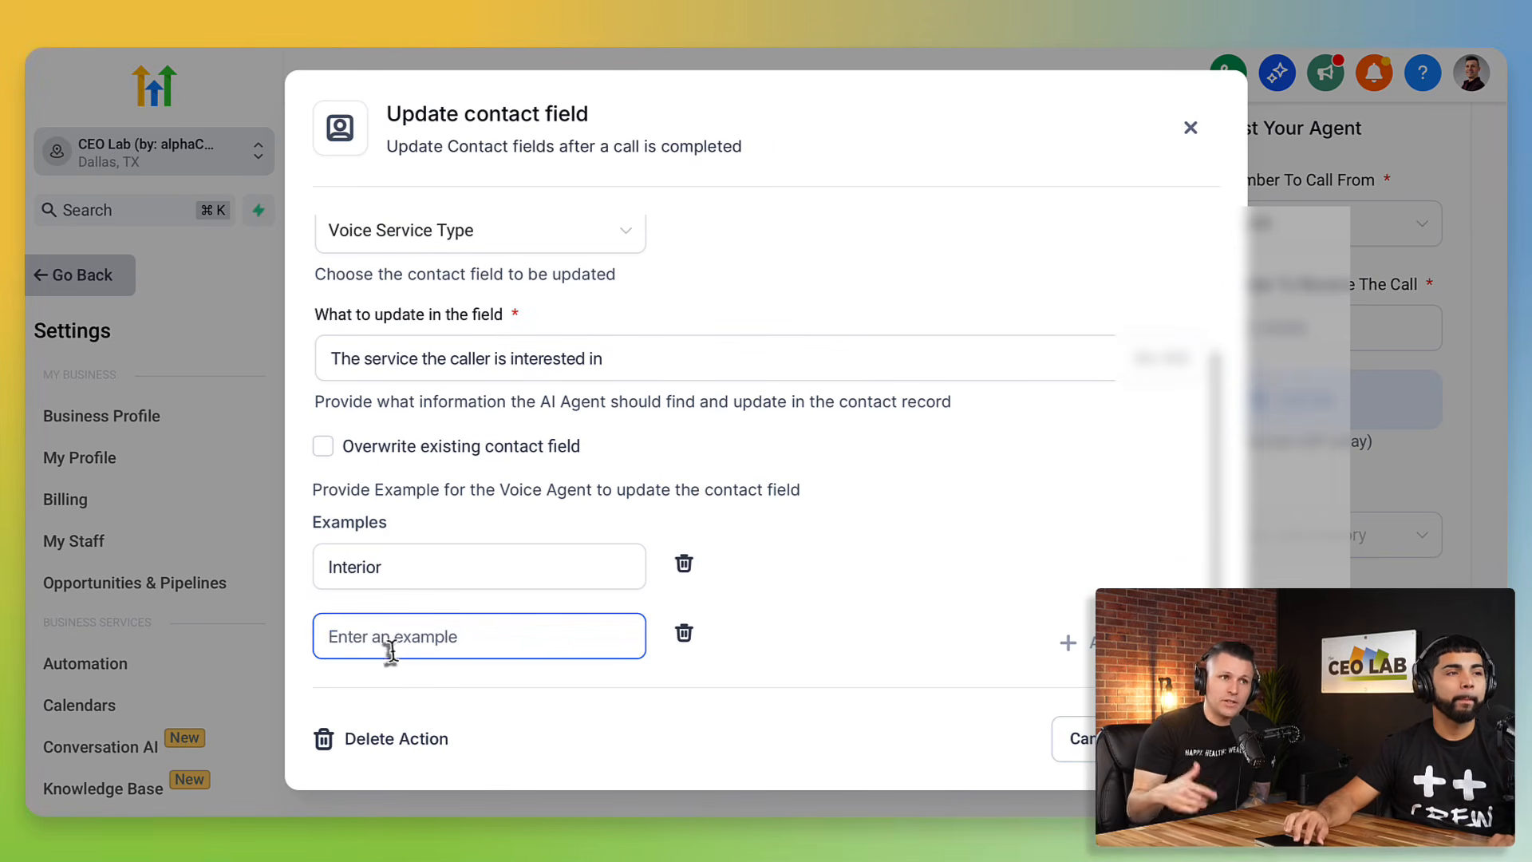
type("Exterior")
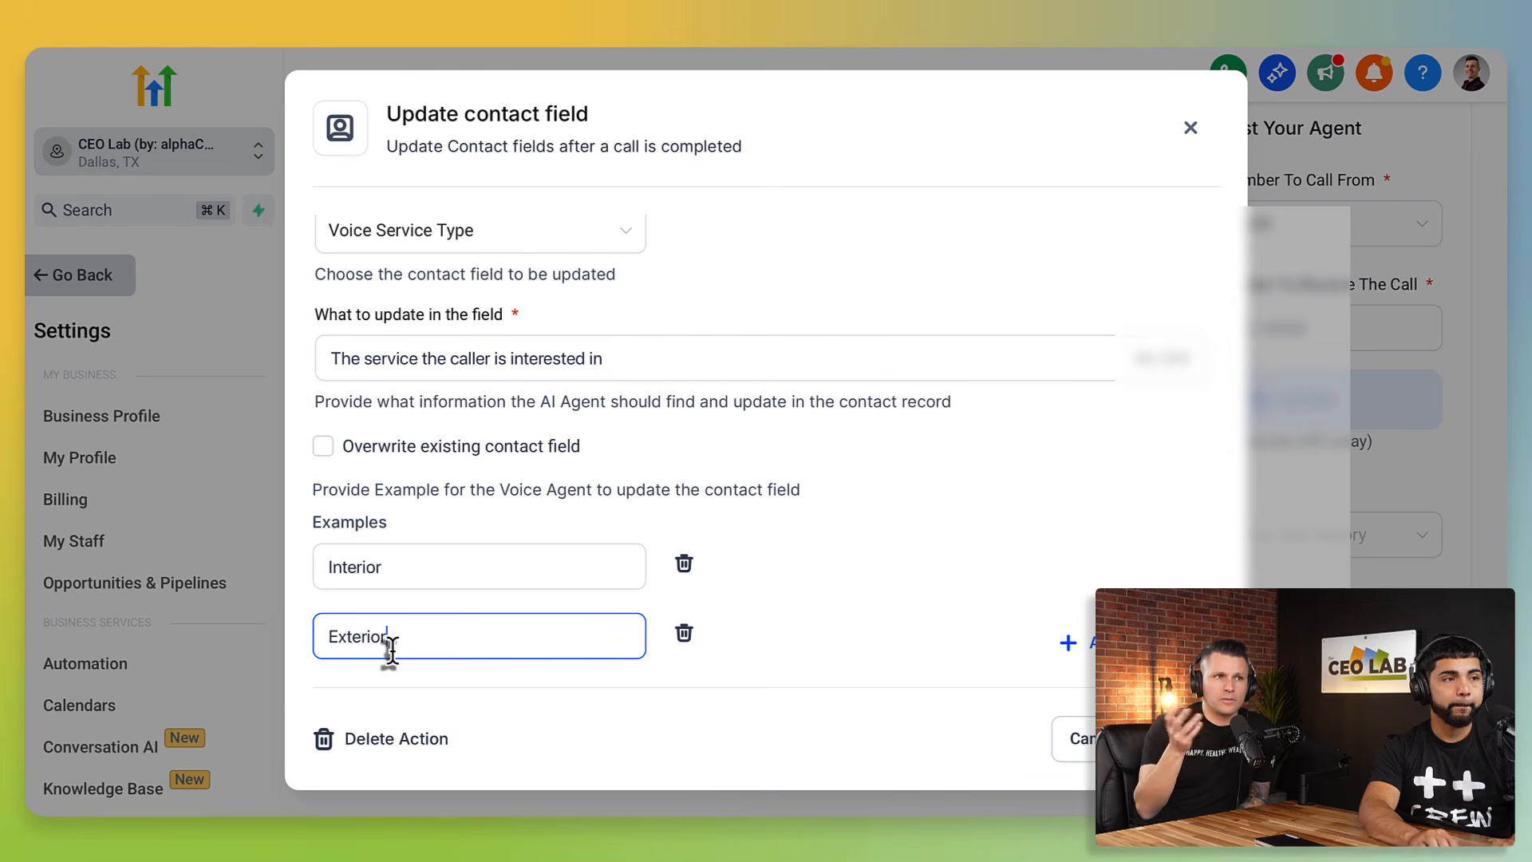
left_click(1078, 642)
- Complete the examples as Interior Detail and Exterior Detail, and add Headlight Restoration
scroll(1037, 634, "down", 2)
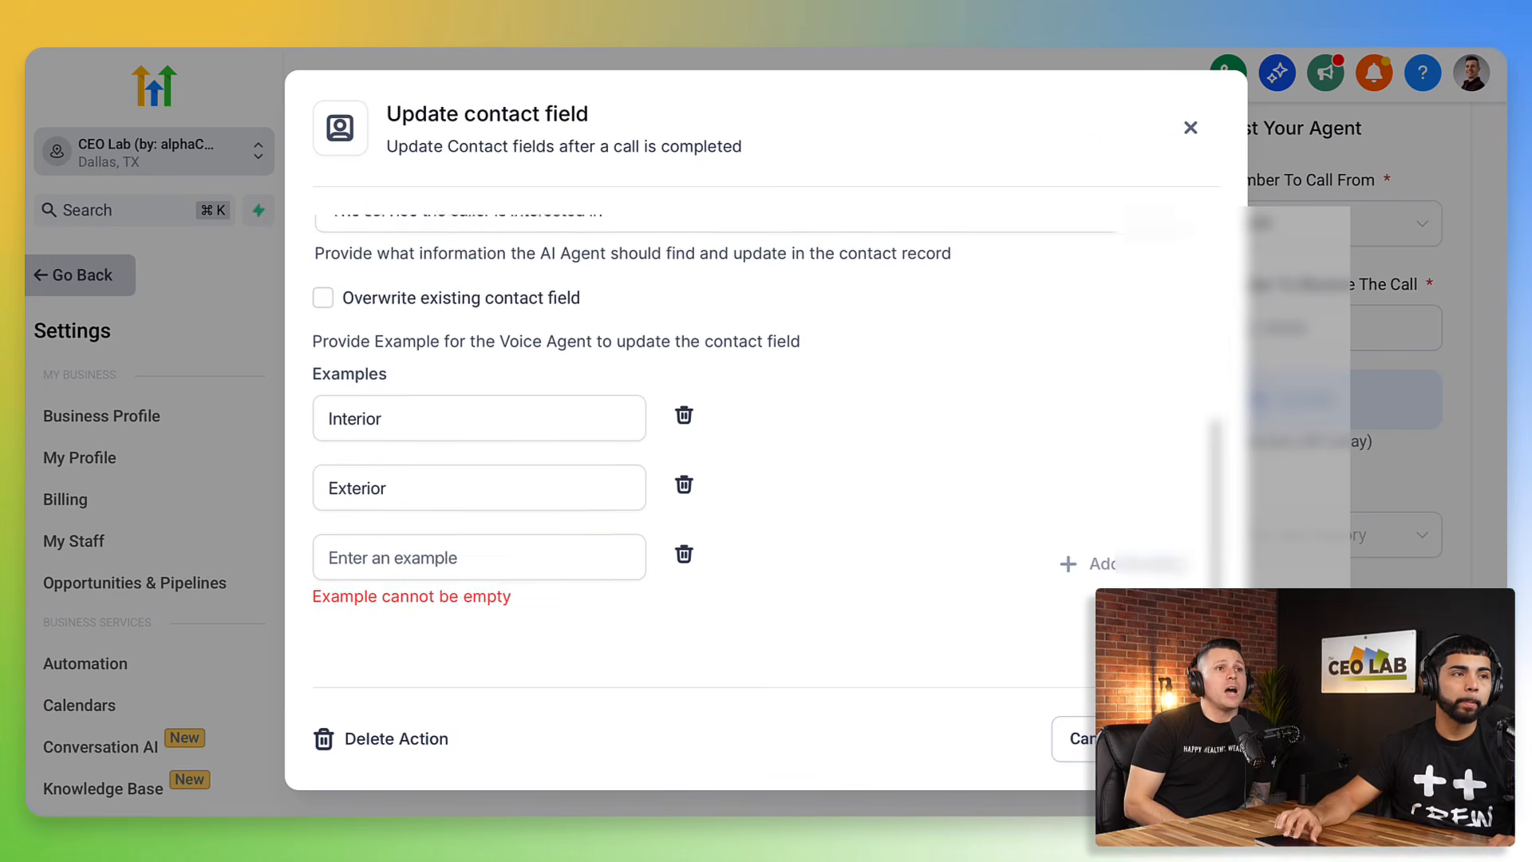
left_click(479, 580)
left_click(479, 434)
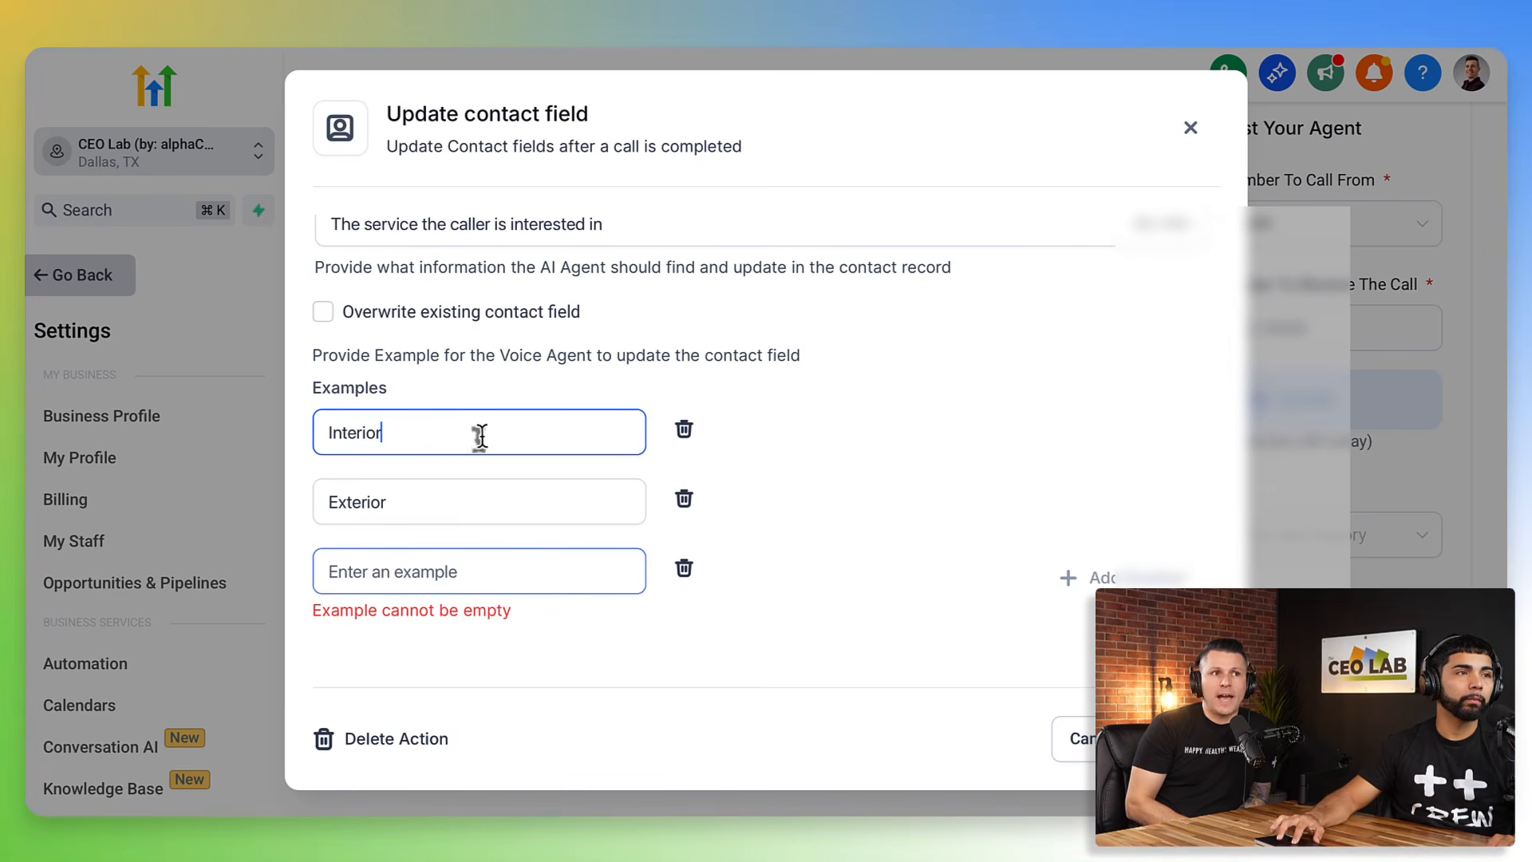
type("Detail")
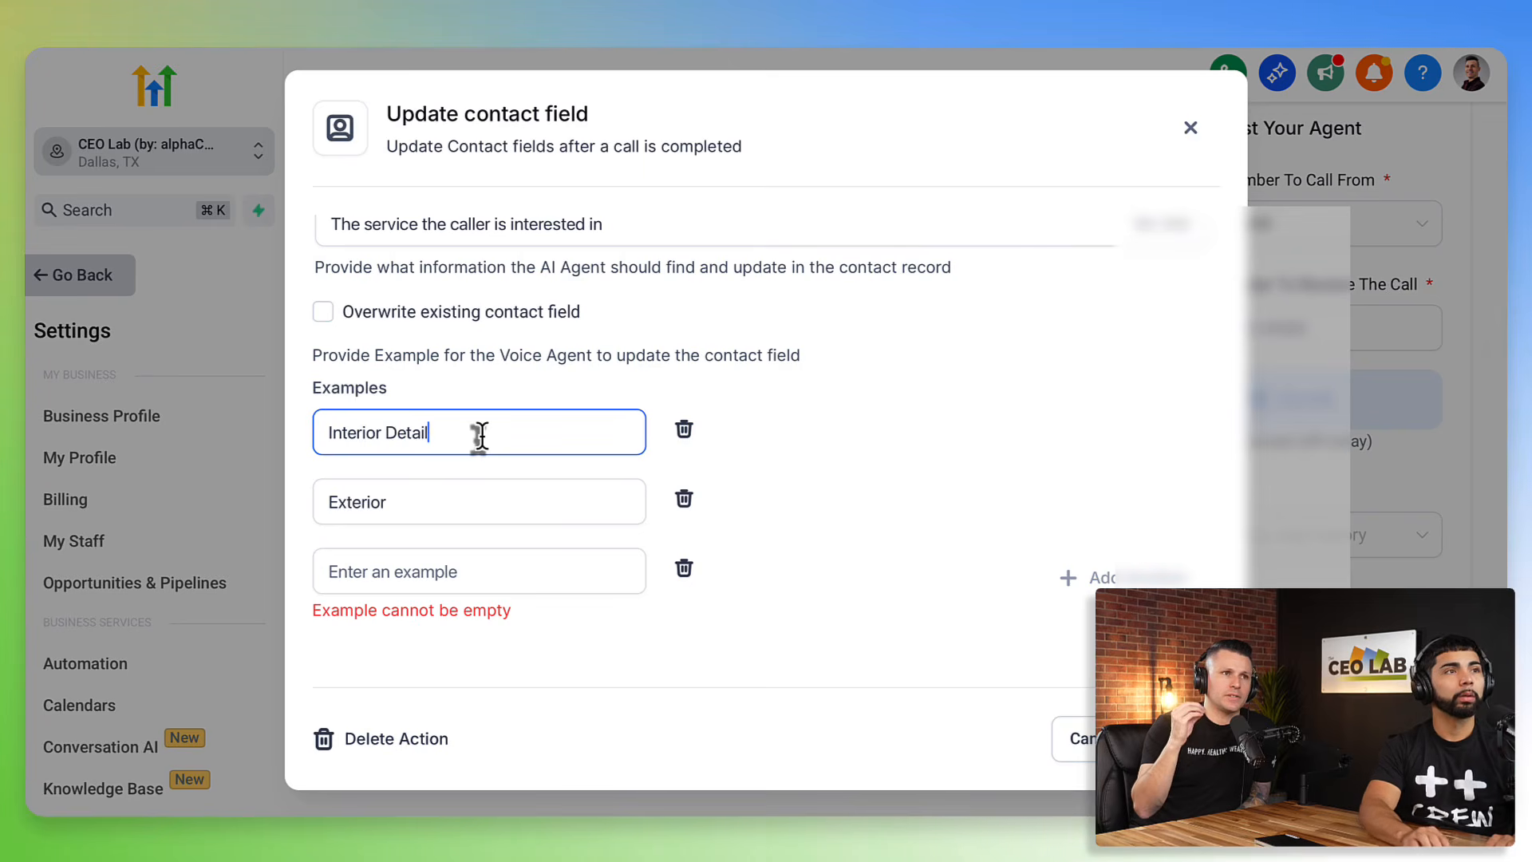
left_click(473, 501)
type("D")
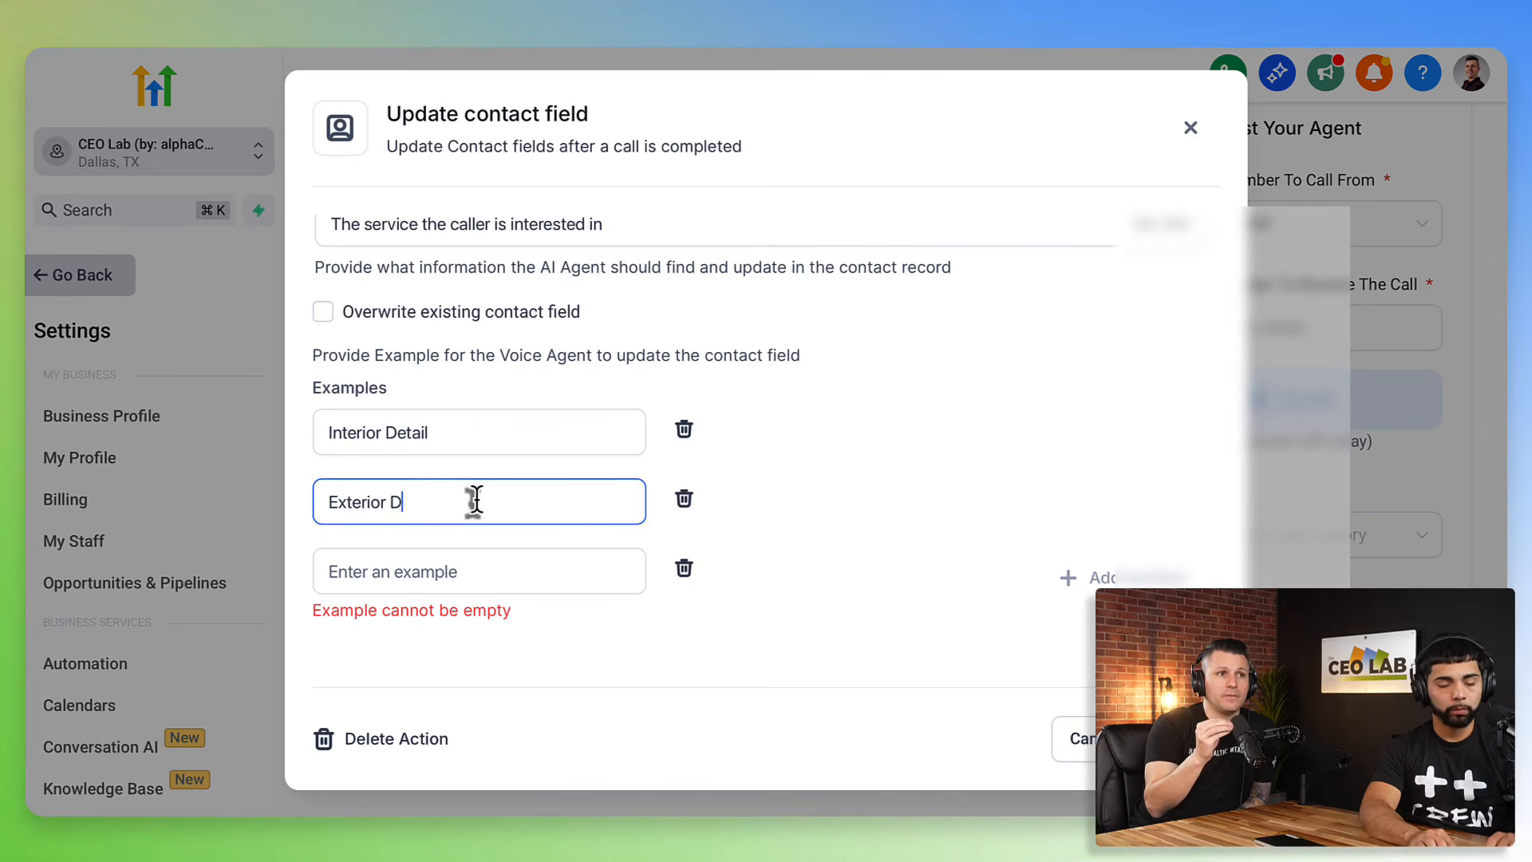
type("etail")
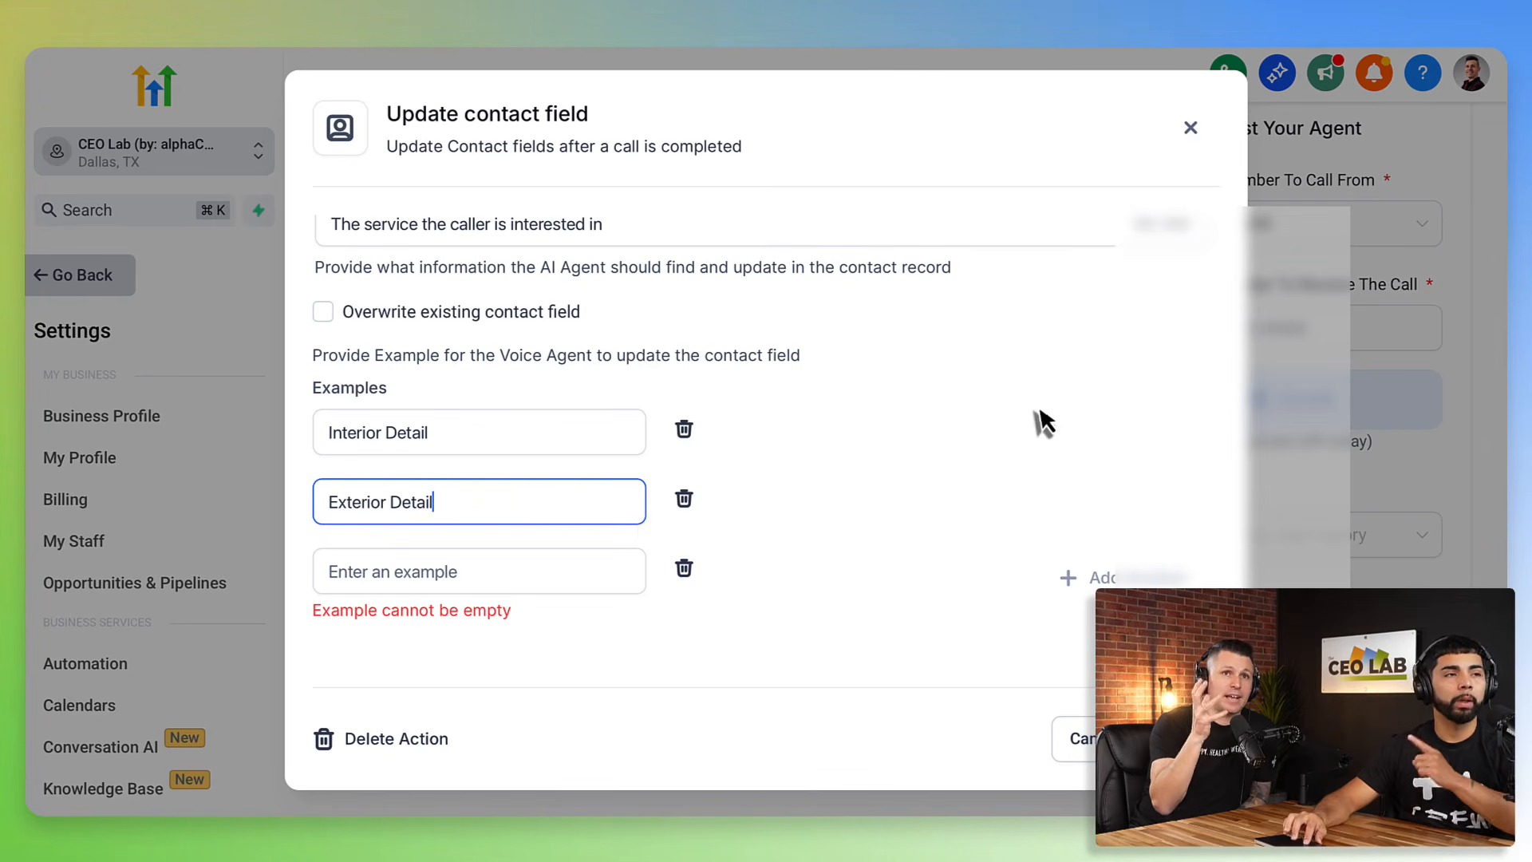
scroll(1040, 419, "up", 2)
scroll(1042, 422, "up", 1)
scroll(1042, 422, "down", 3)
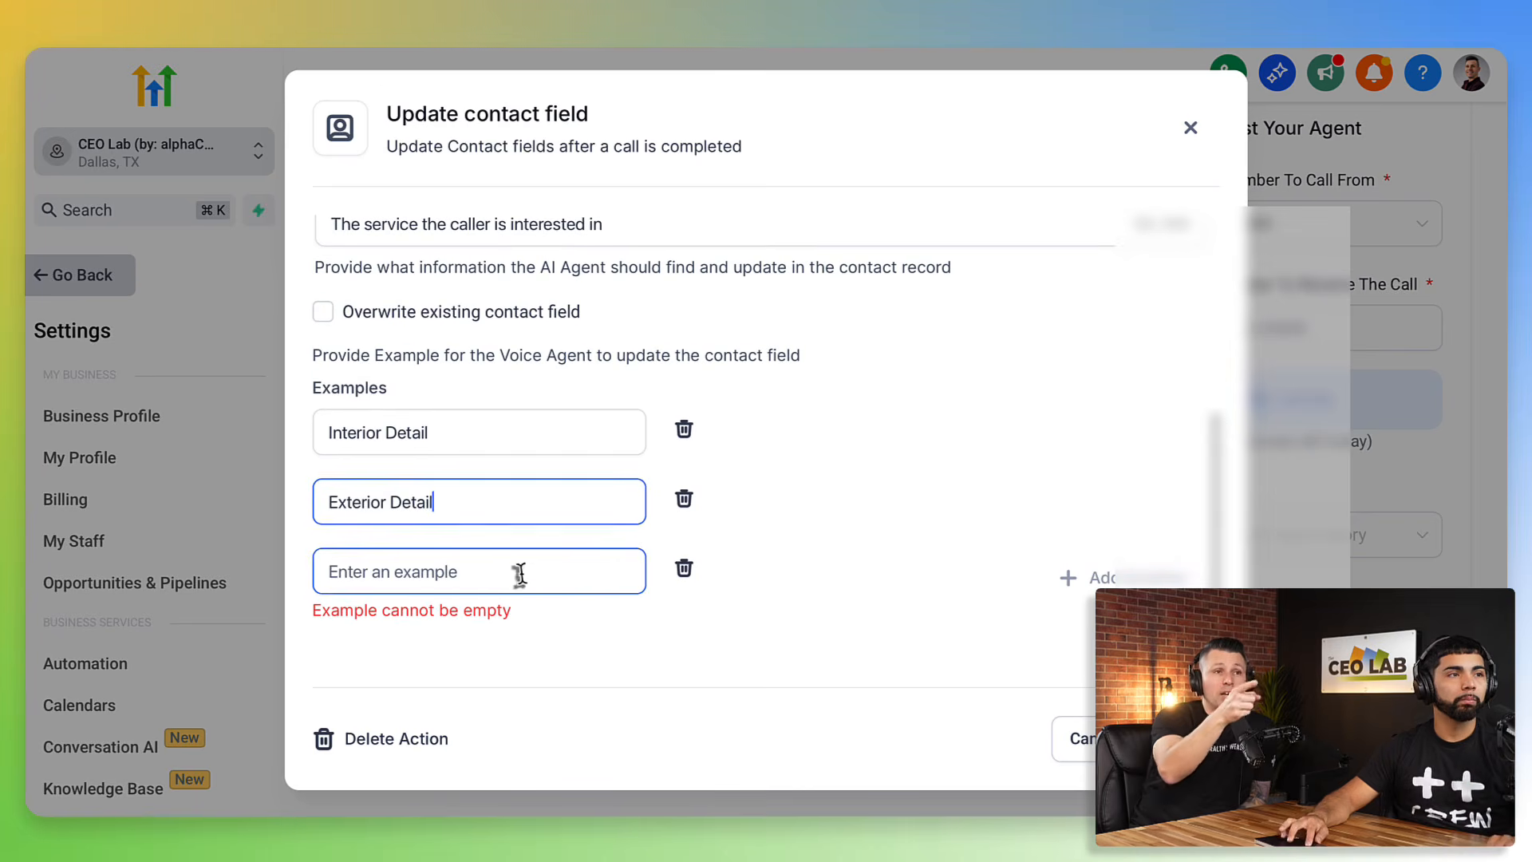
left_click(520, 573)
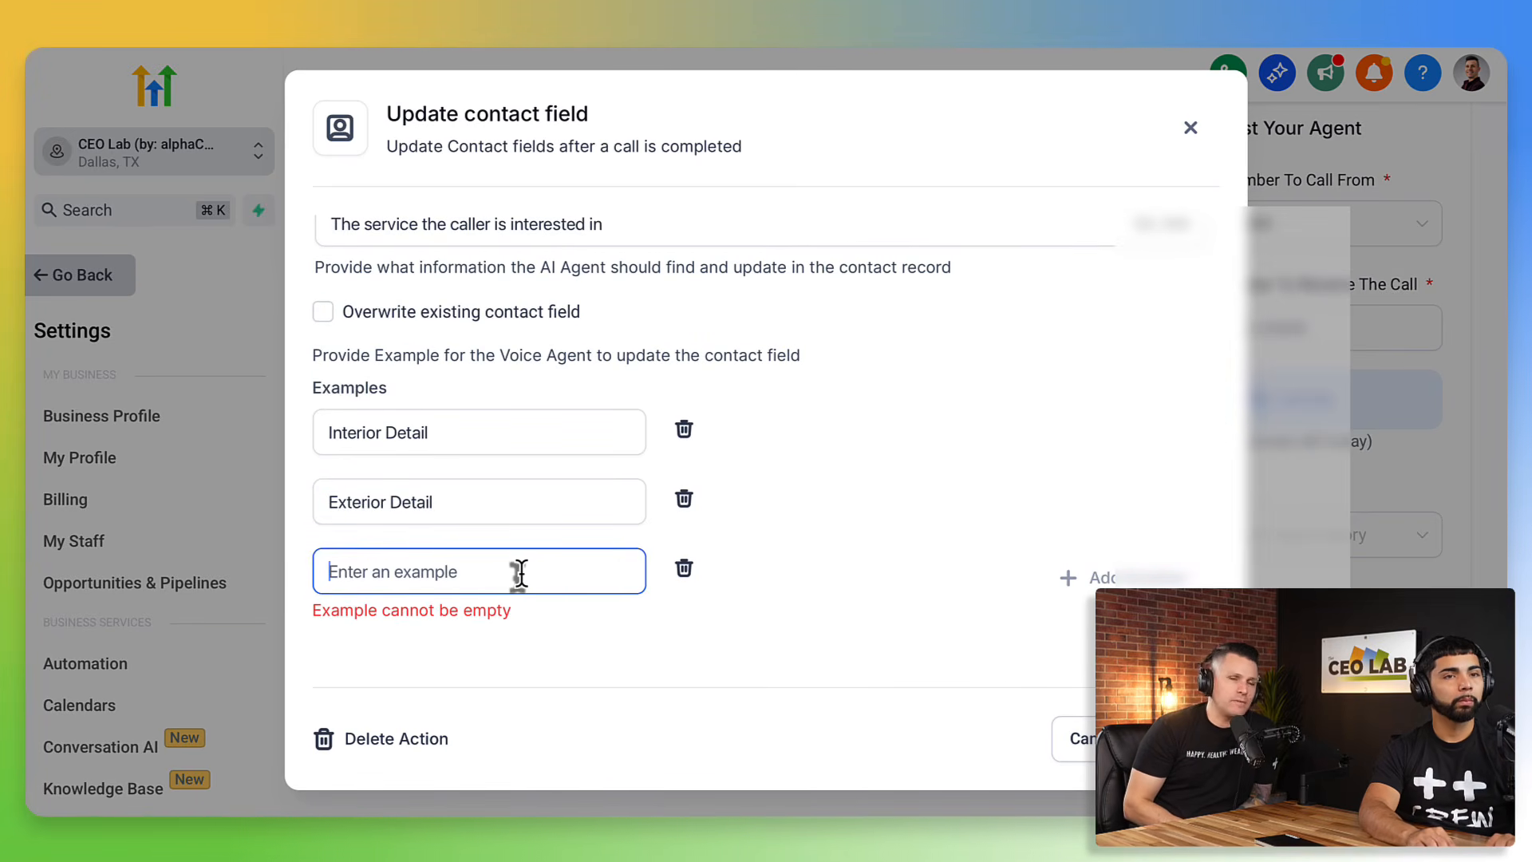
type("Head")
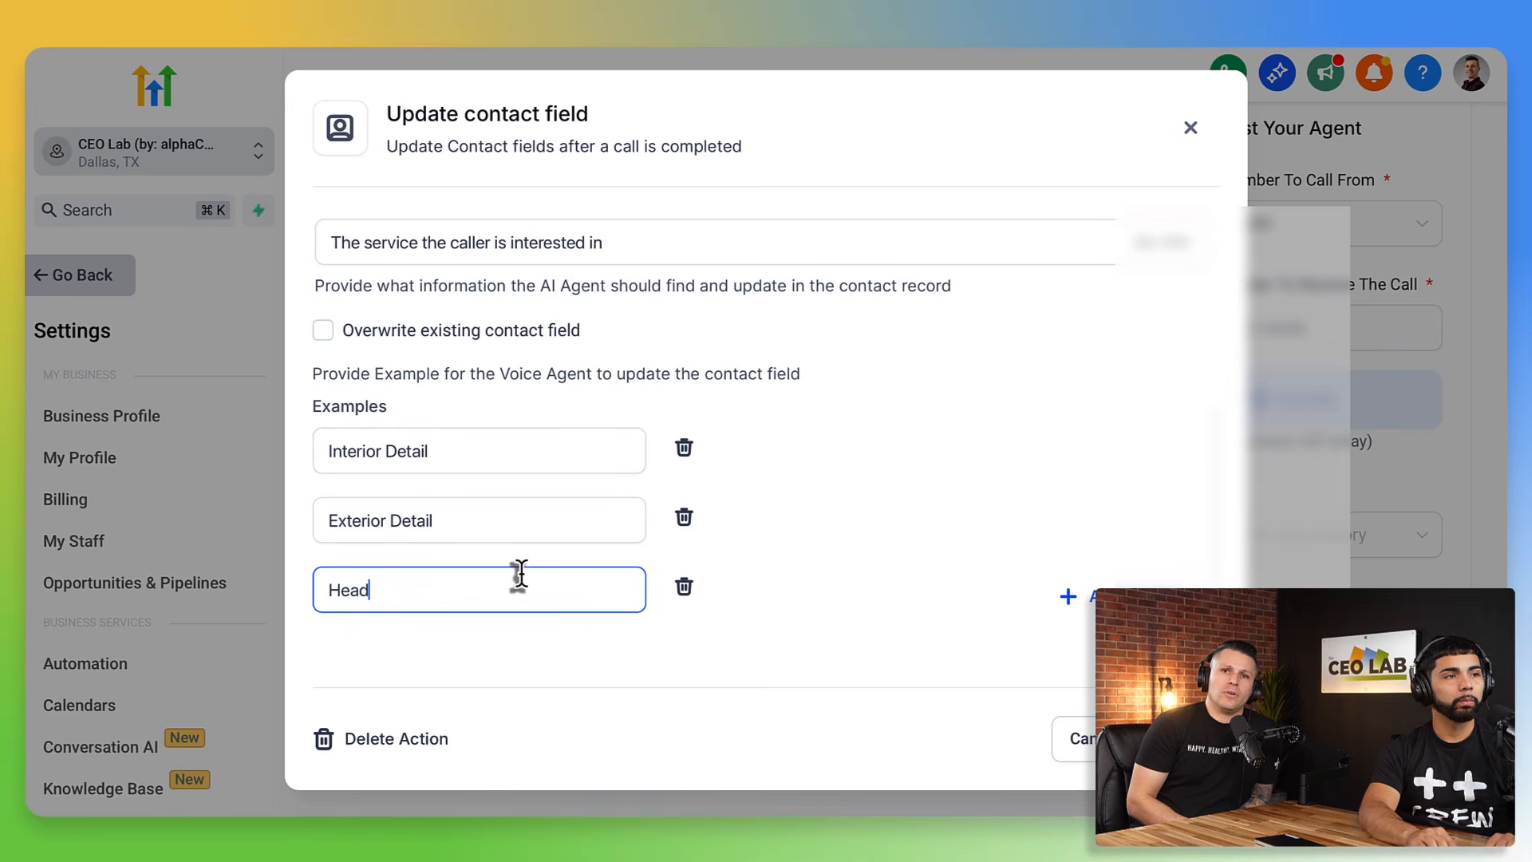
type("light Res")
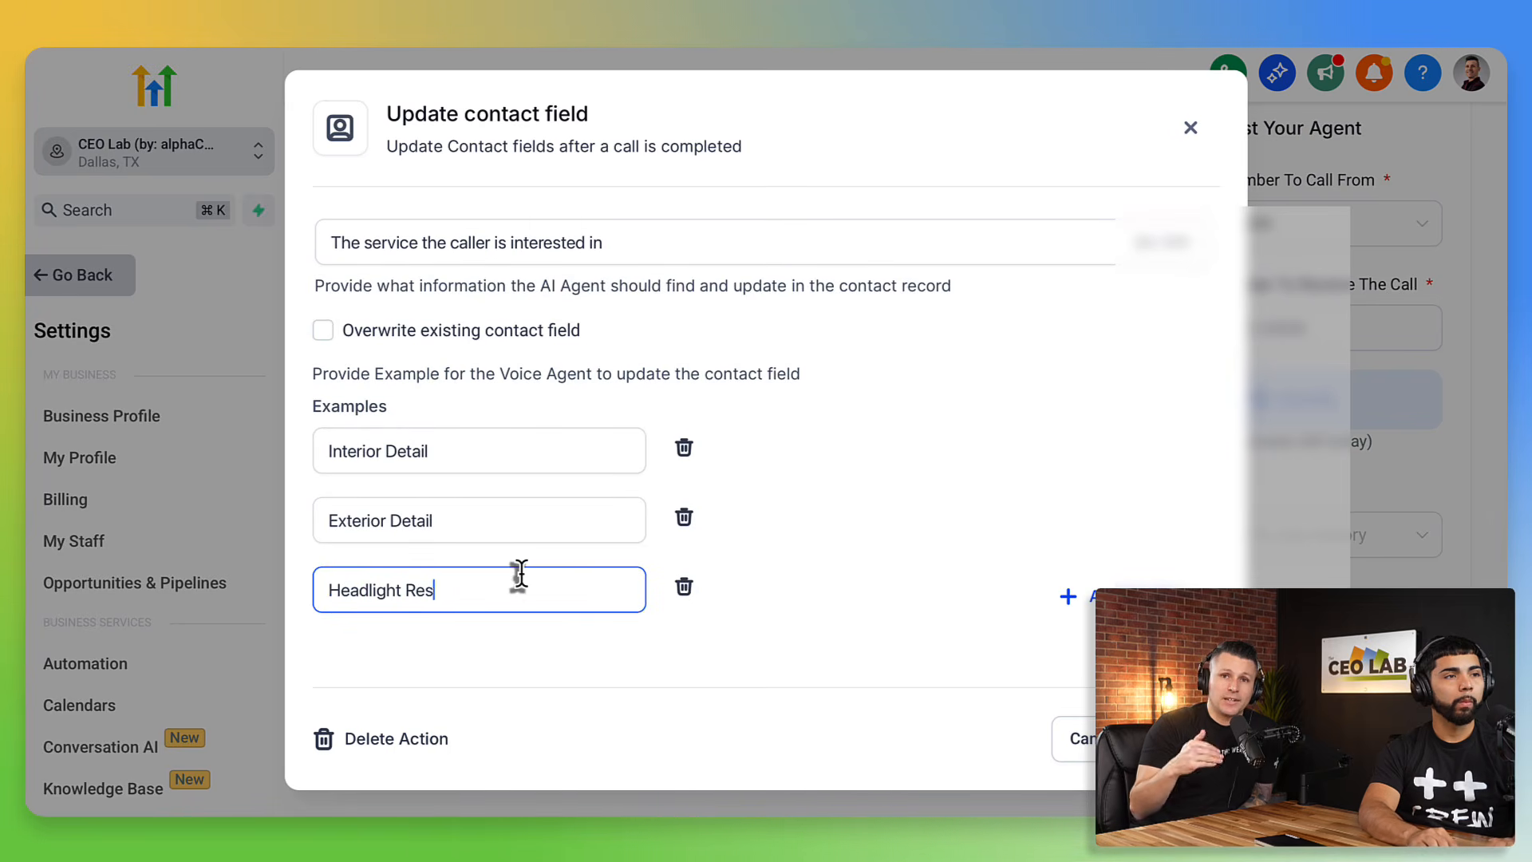
type("toration")
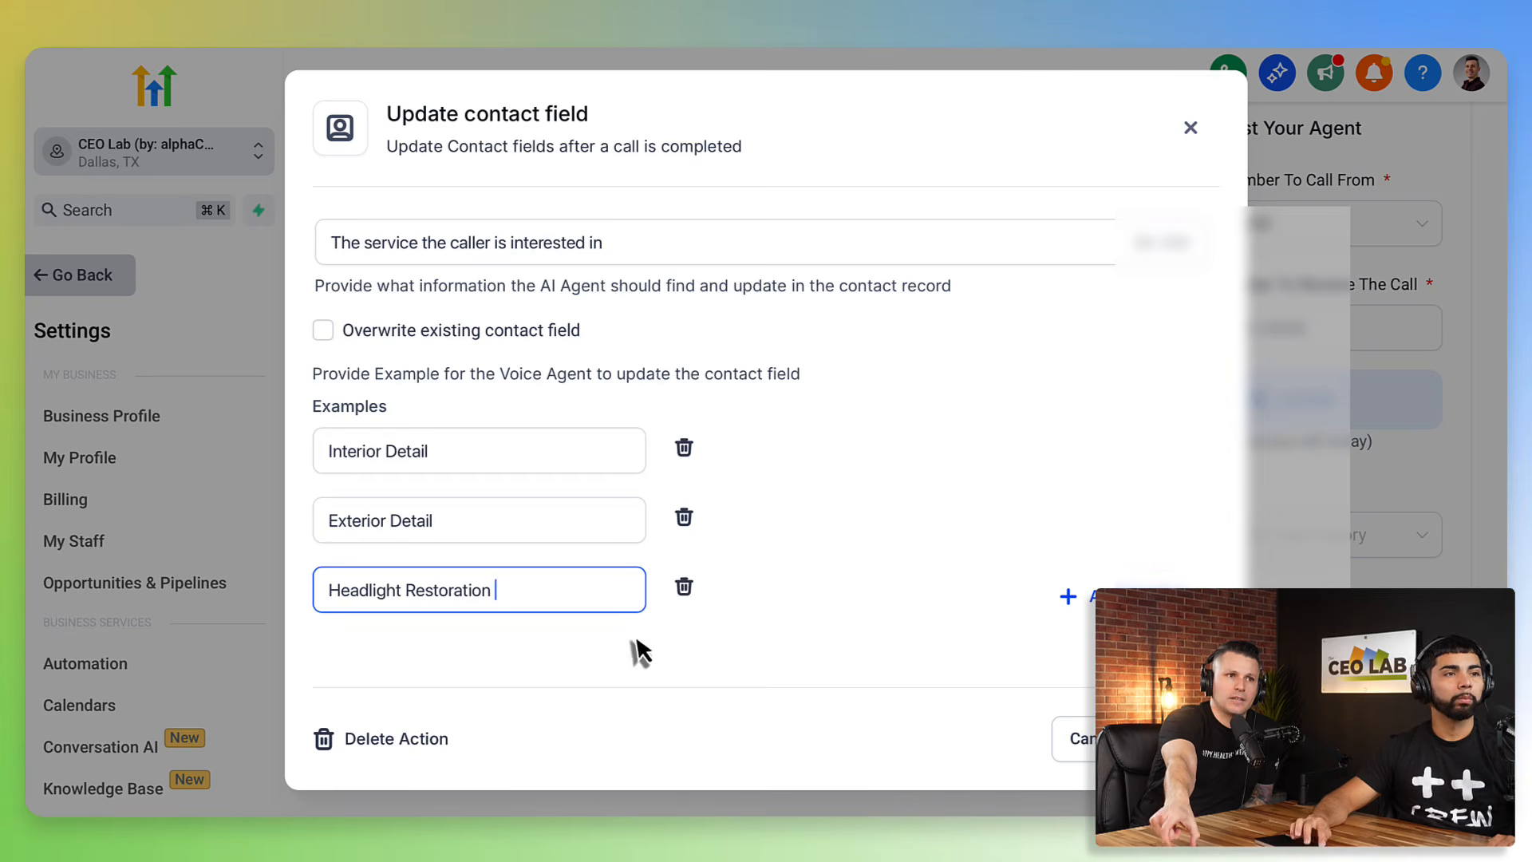
left_click(641, 674)
scroll(646, 618, "up", 5)
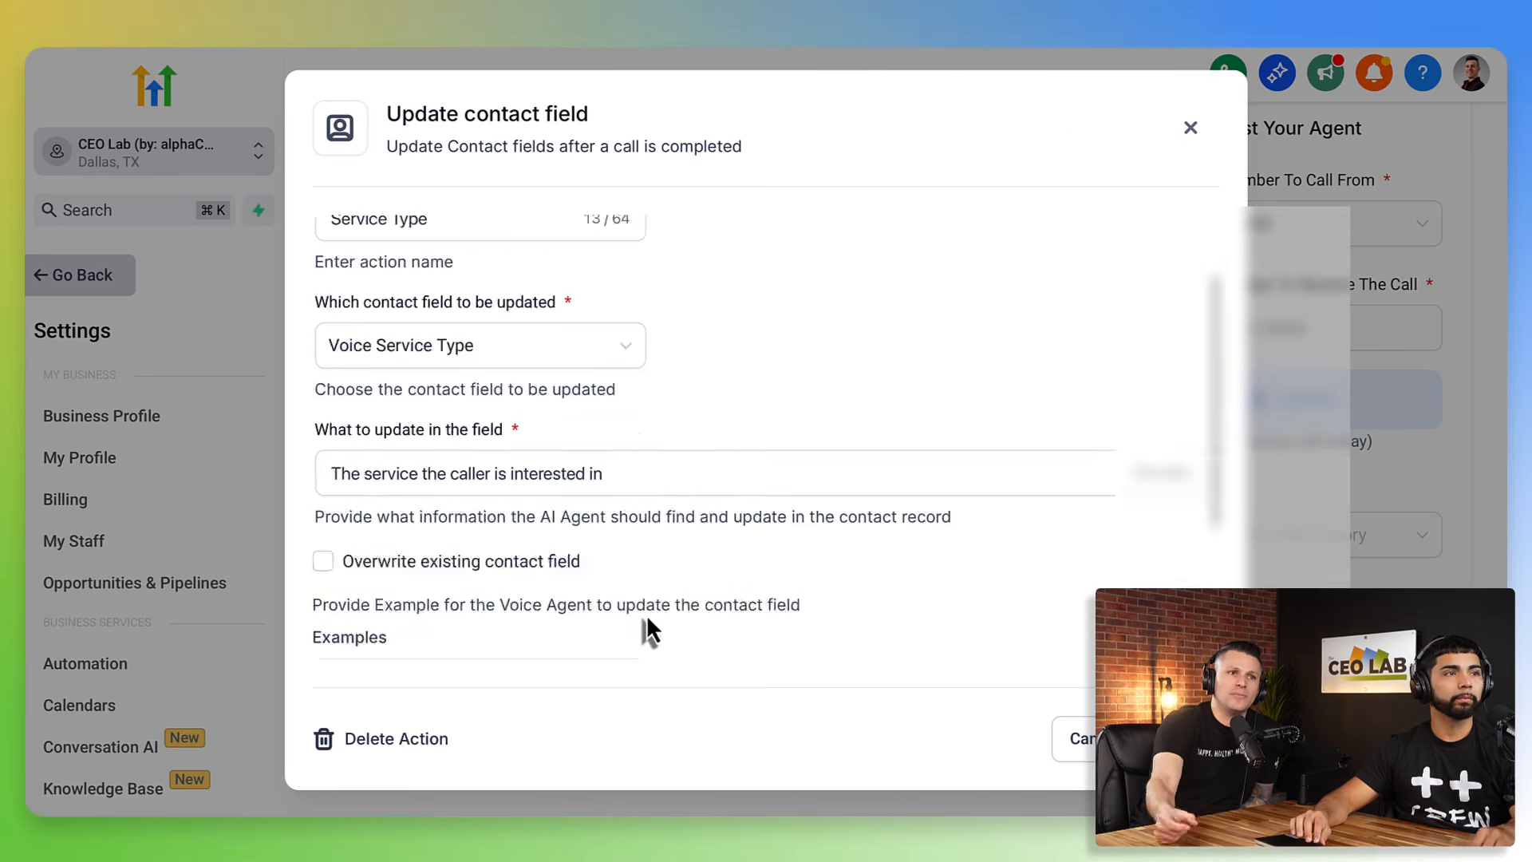
- Confirm Voice Service Type stays the target field and save the Service Type action
scroll(646, 618, "down", 1)
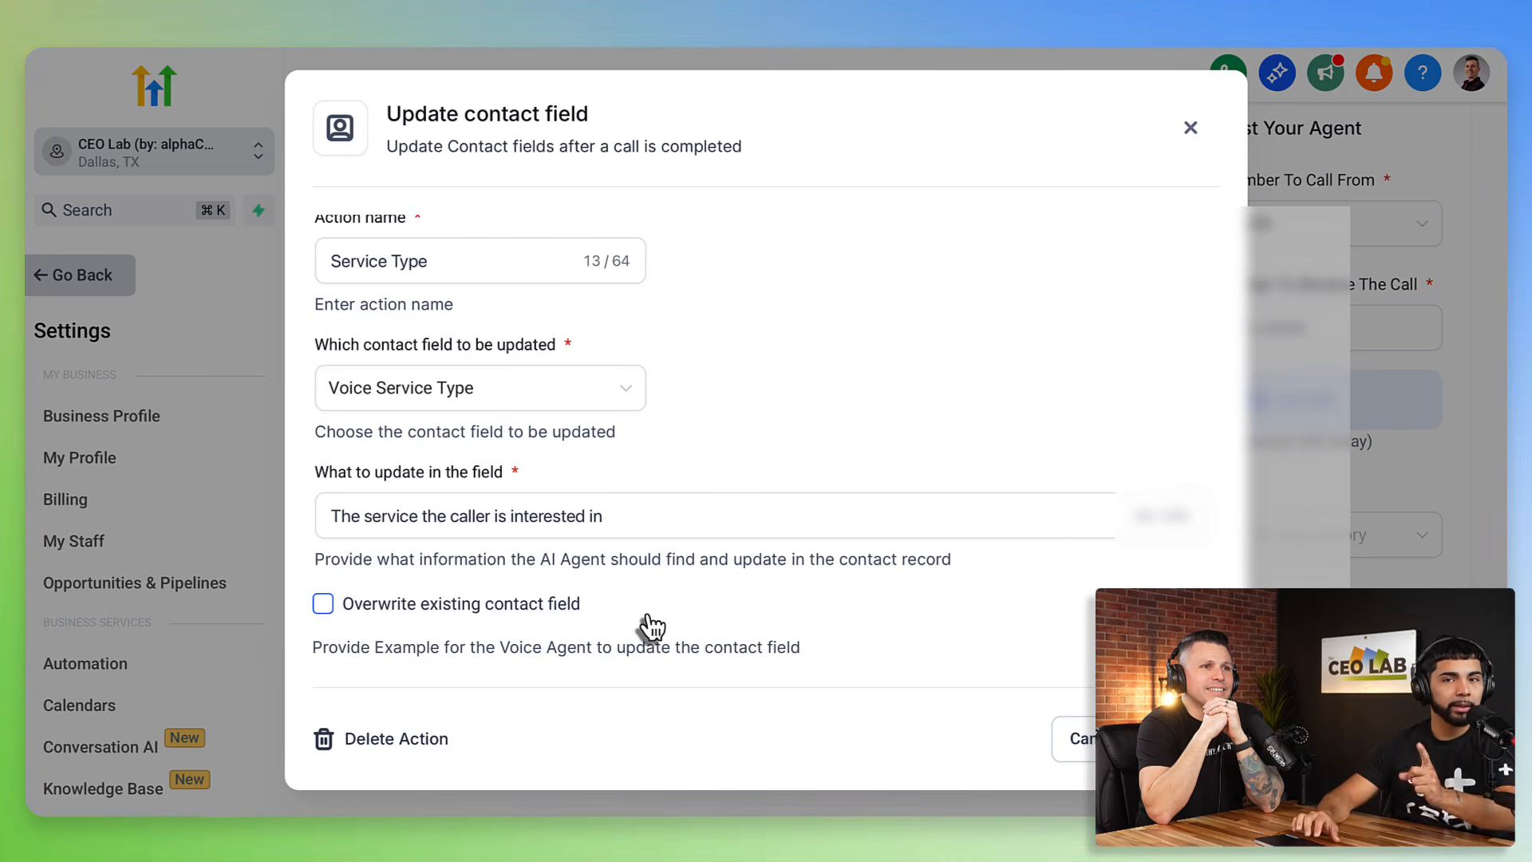
left_click(556, 407)
scroll(530, 549, "down", 2)
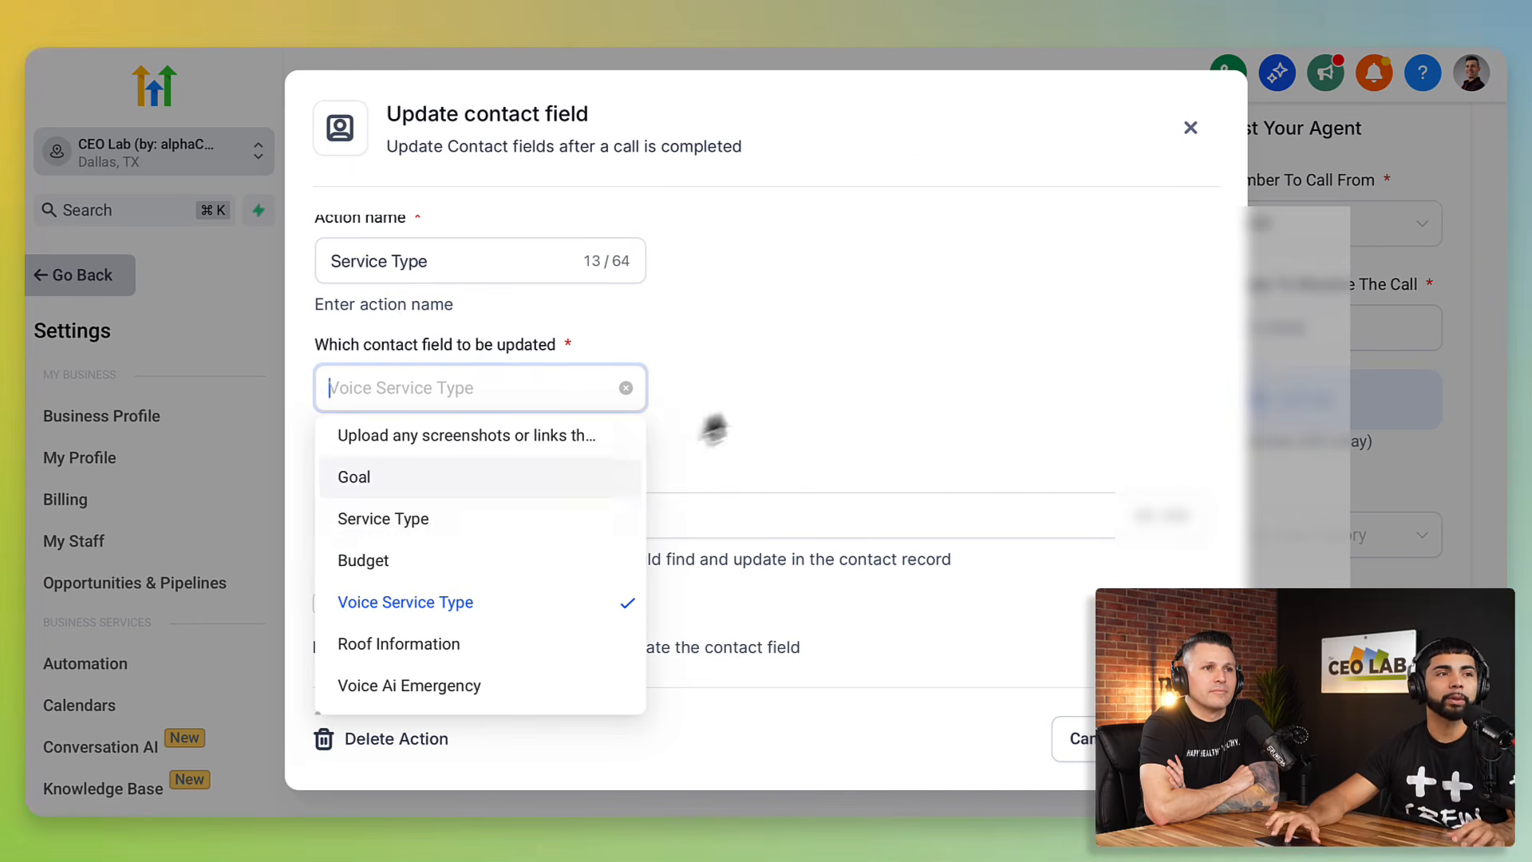
left_click(764, 415)
scroll(763, 414, "up", 2)
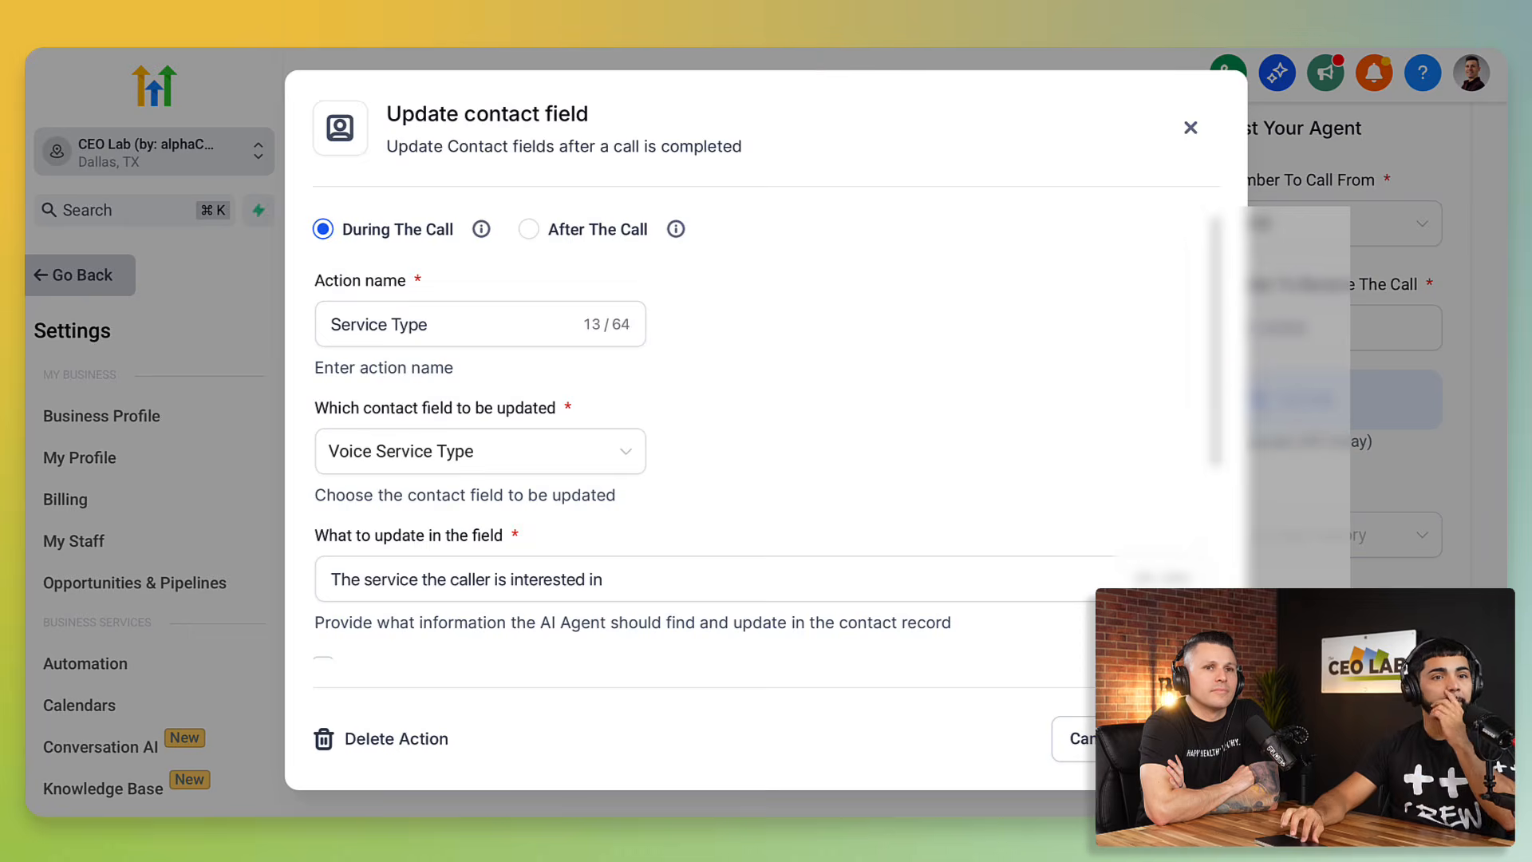
left_click(1182, 739)
- Open the Appointment Booking action and check that it uses the Detail calendar
scroll(668, 540, "down", 3)
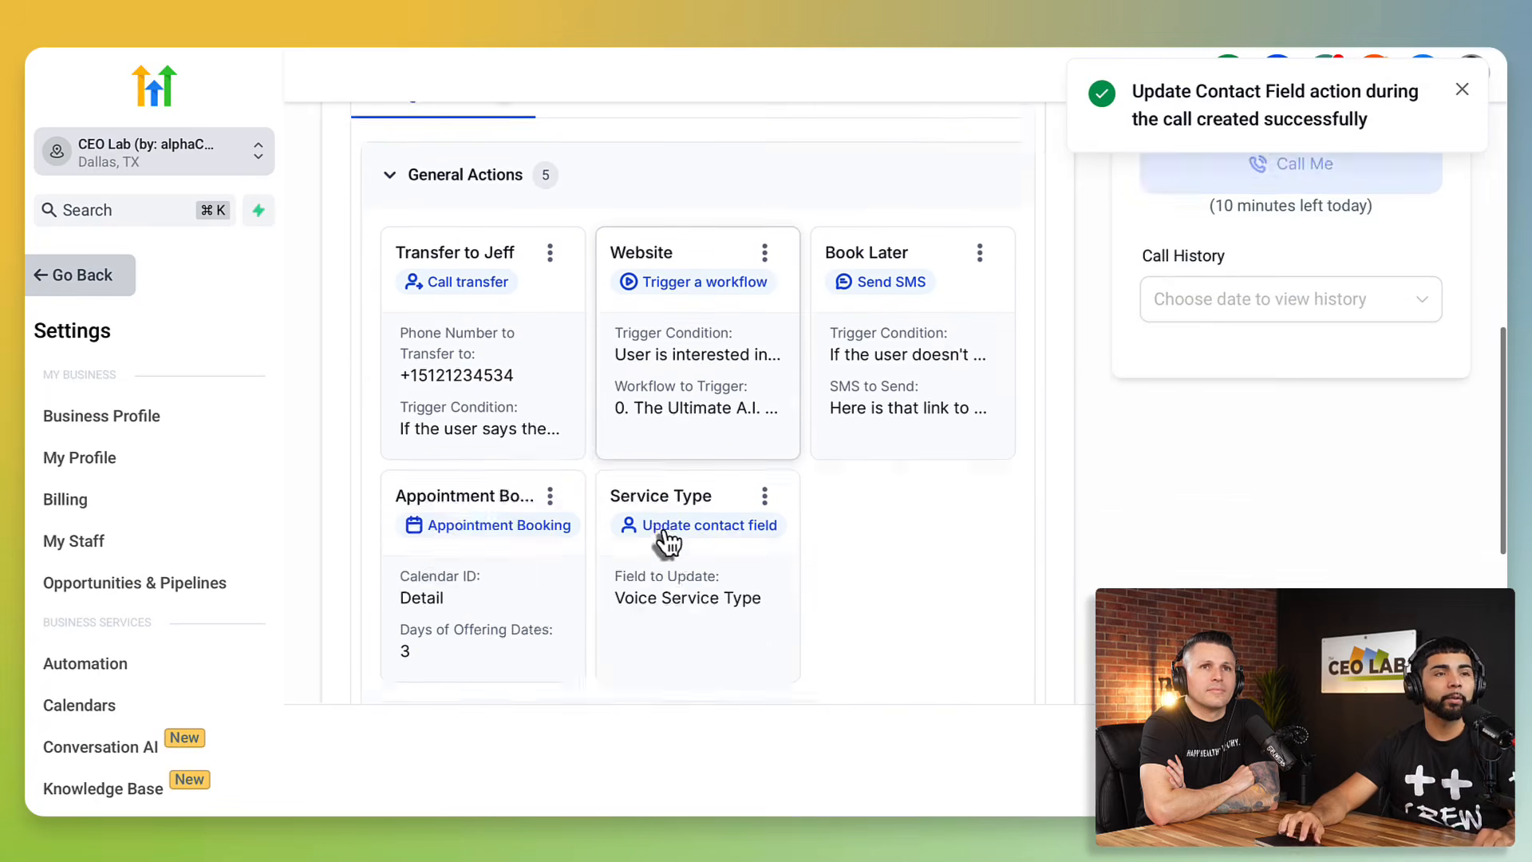
left_click(525, 528)
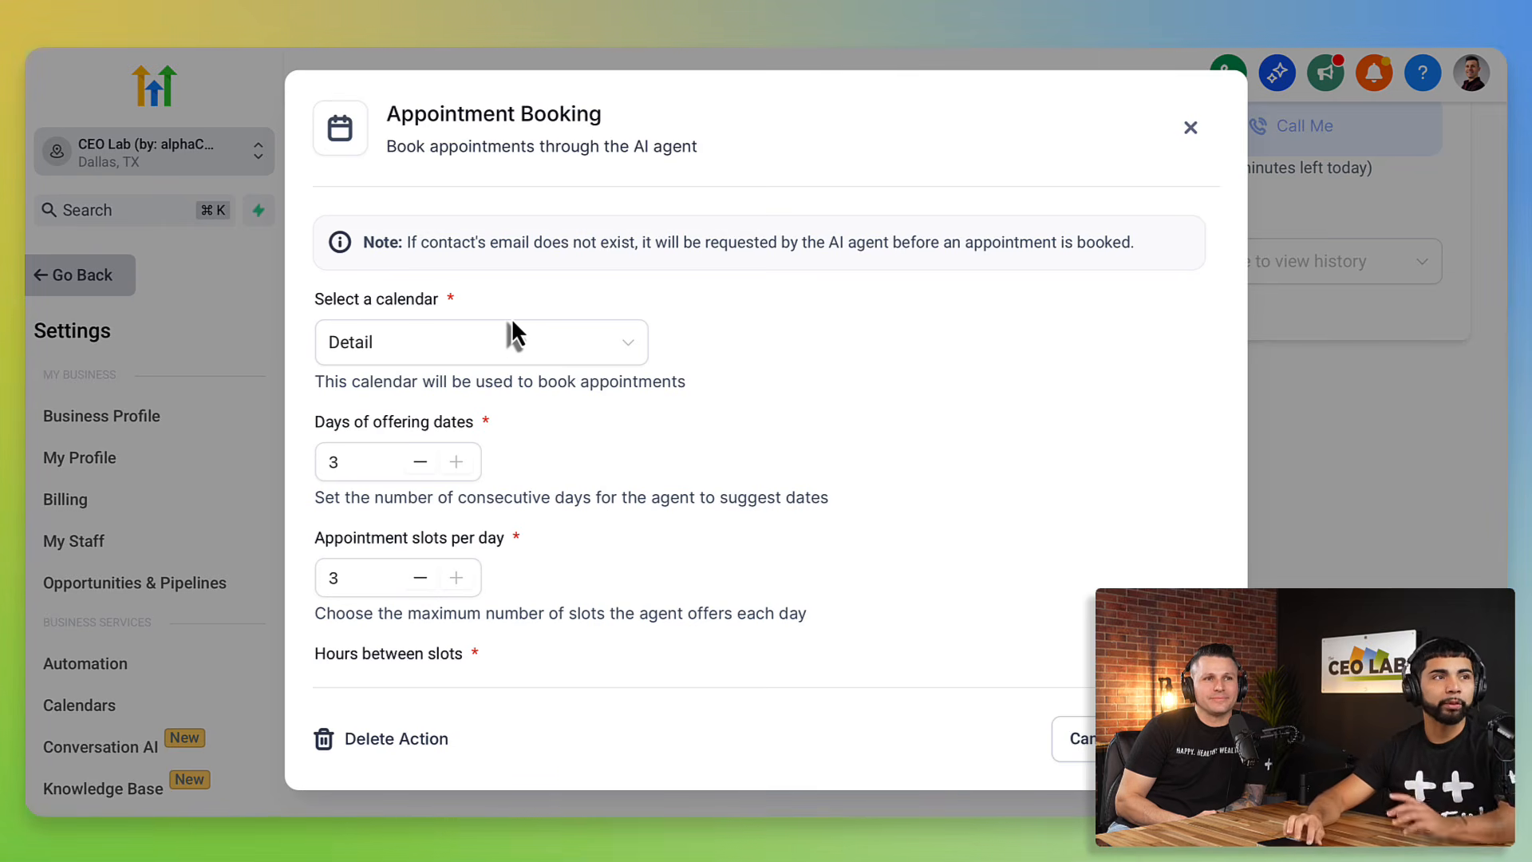
left_click(489, 340)
- Keep the Detail calendar and experiment with hours between slots and days of offering dates
left_click(782, 309)
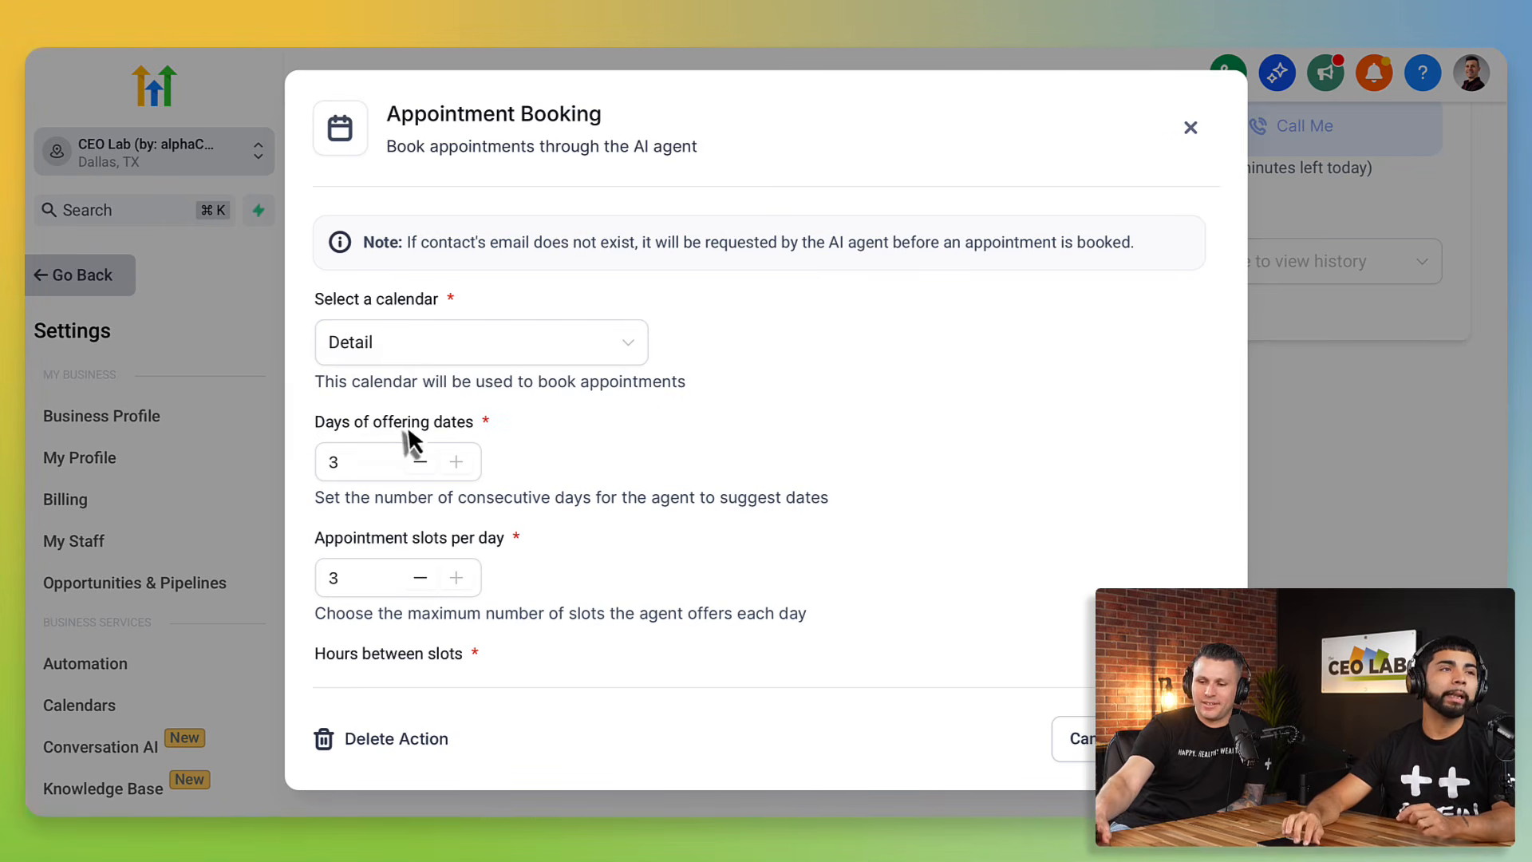
scroll(424, 445, "down", 2)
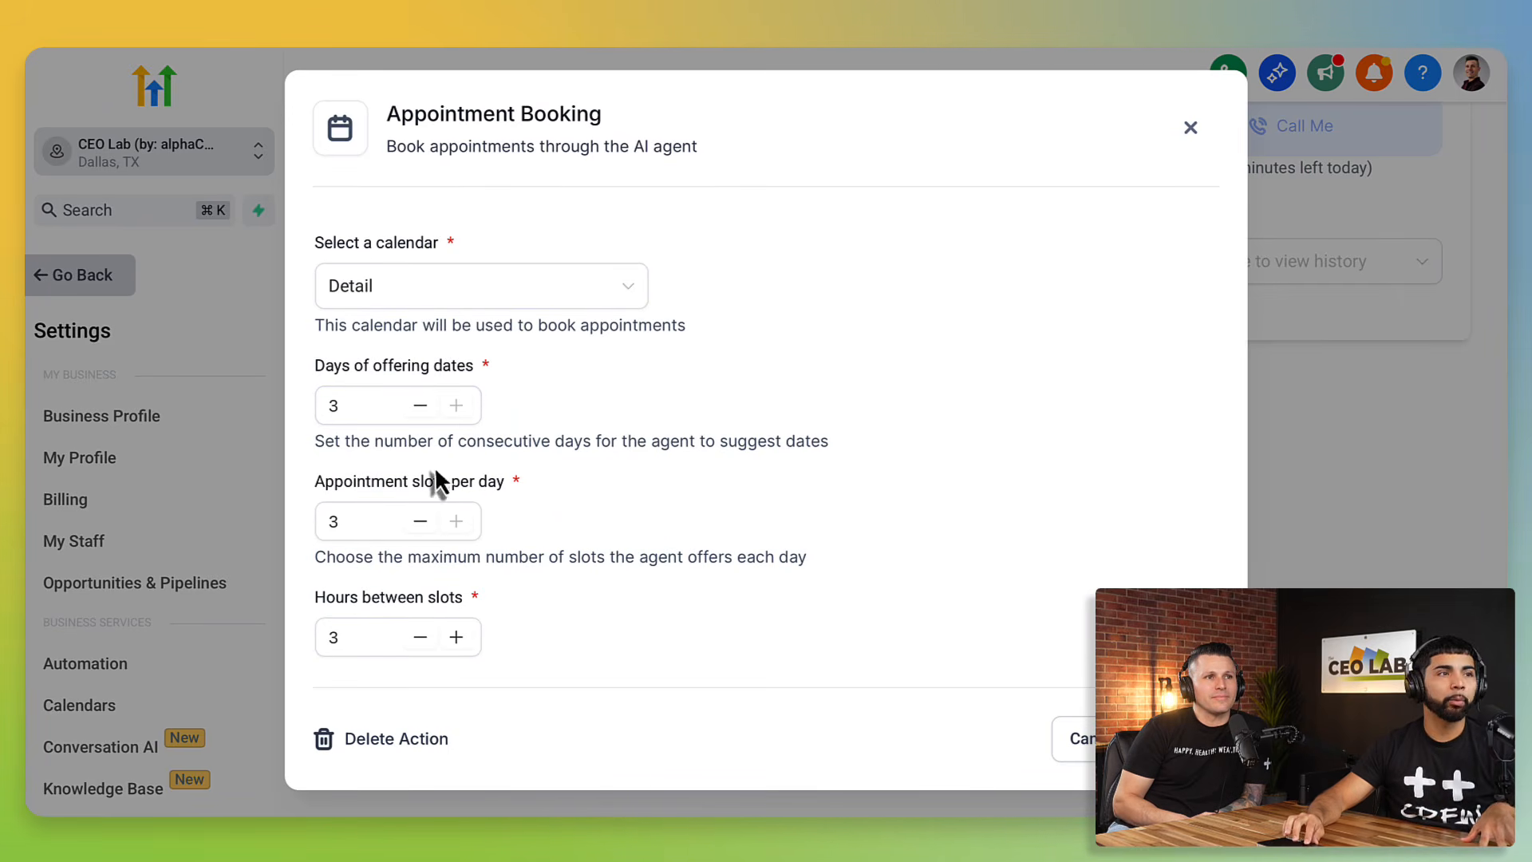
left_click(342, 513)
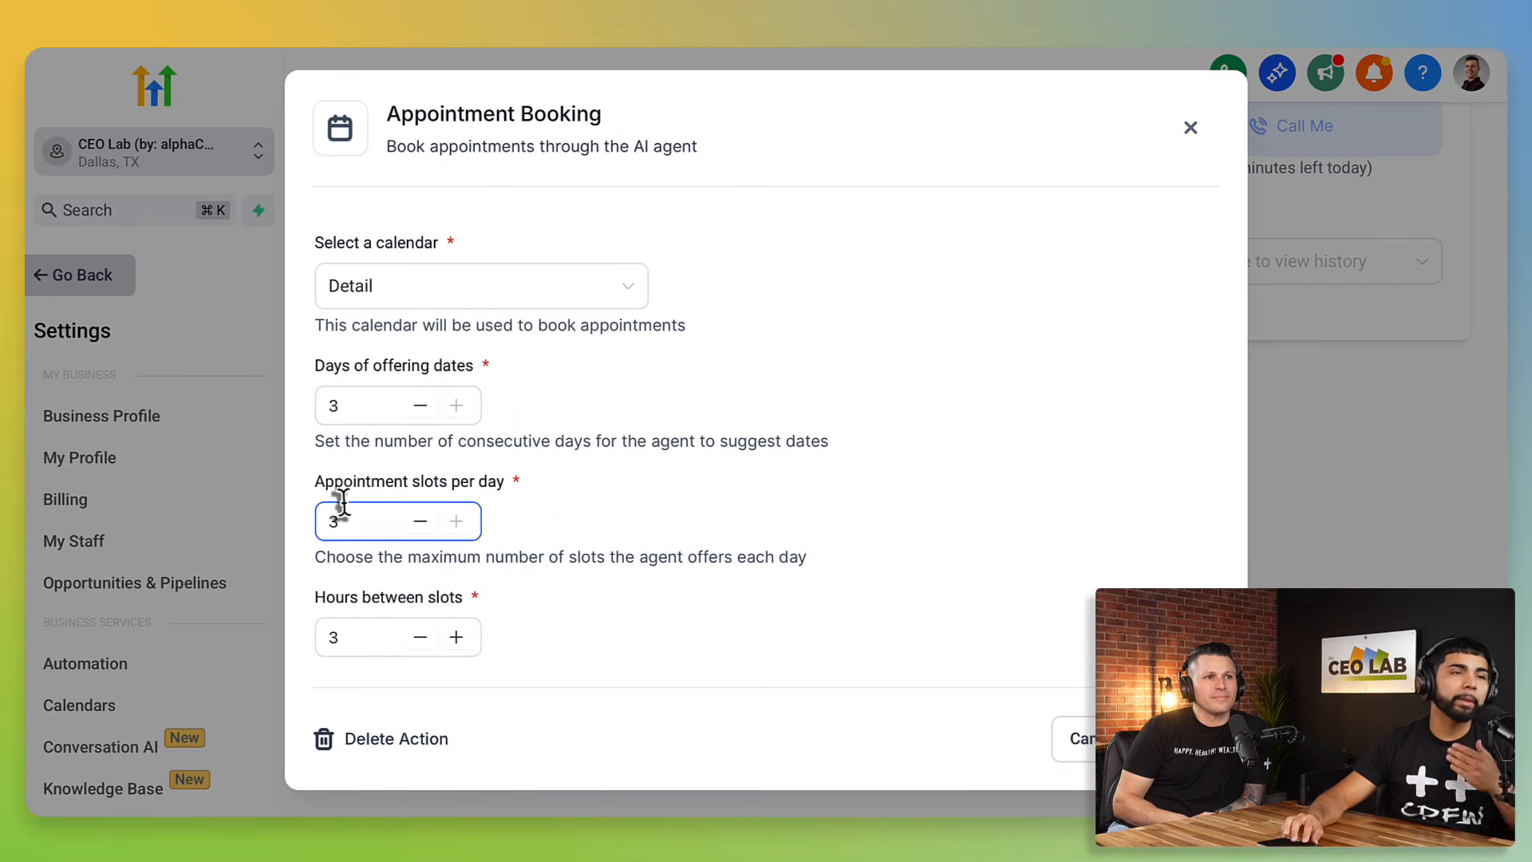
scroll(415, 551, "down", 1)
left_click(421, 572)
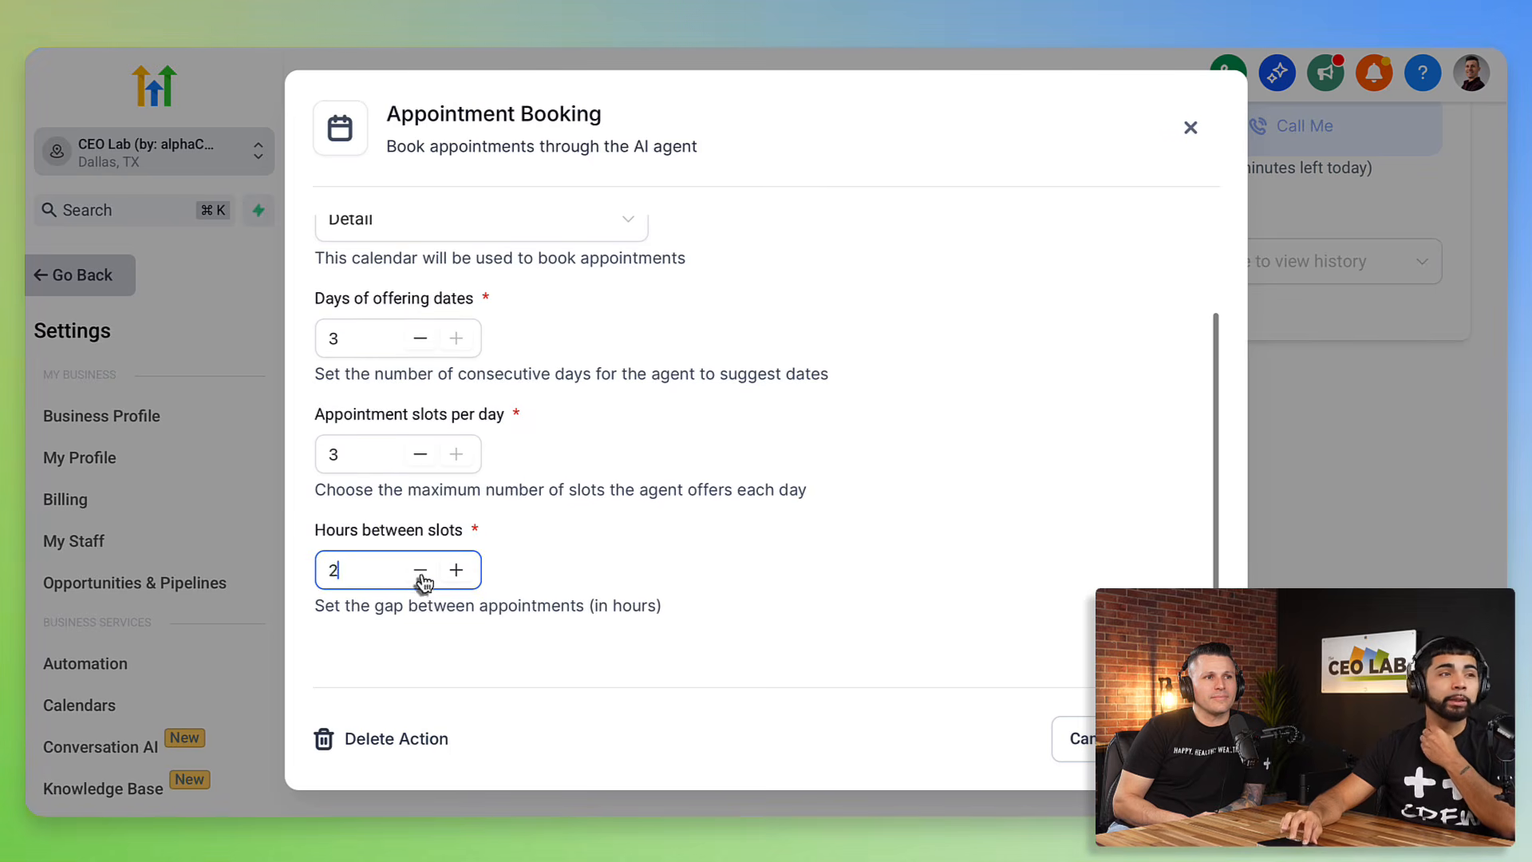
left_click(420, 571)
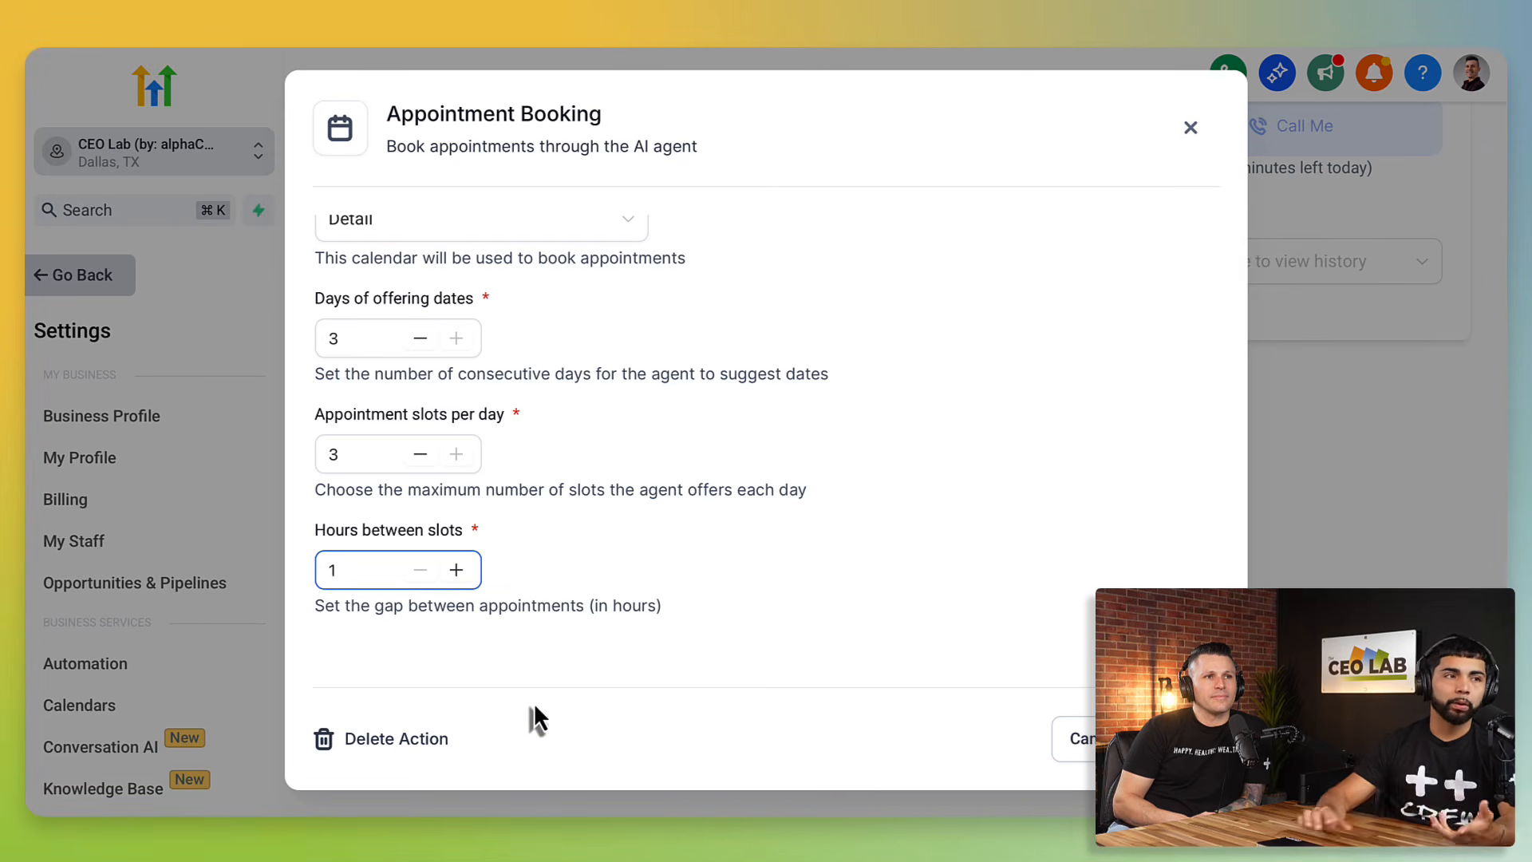
left_click(458, 463)
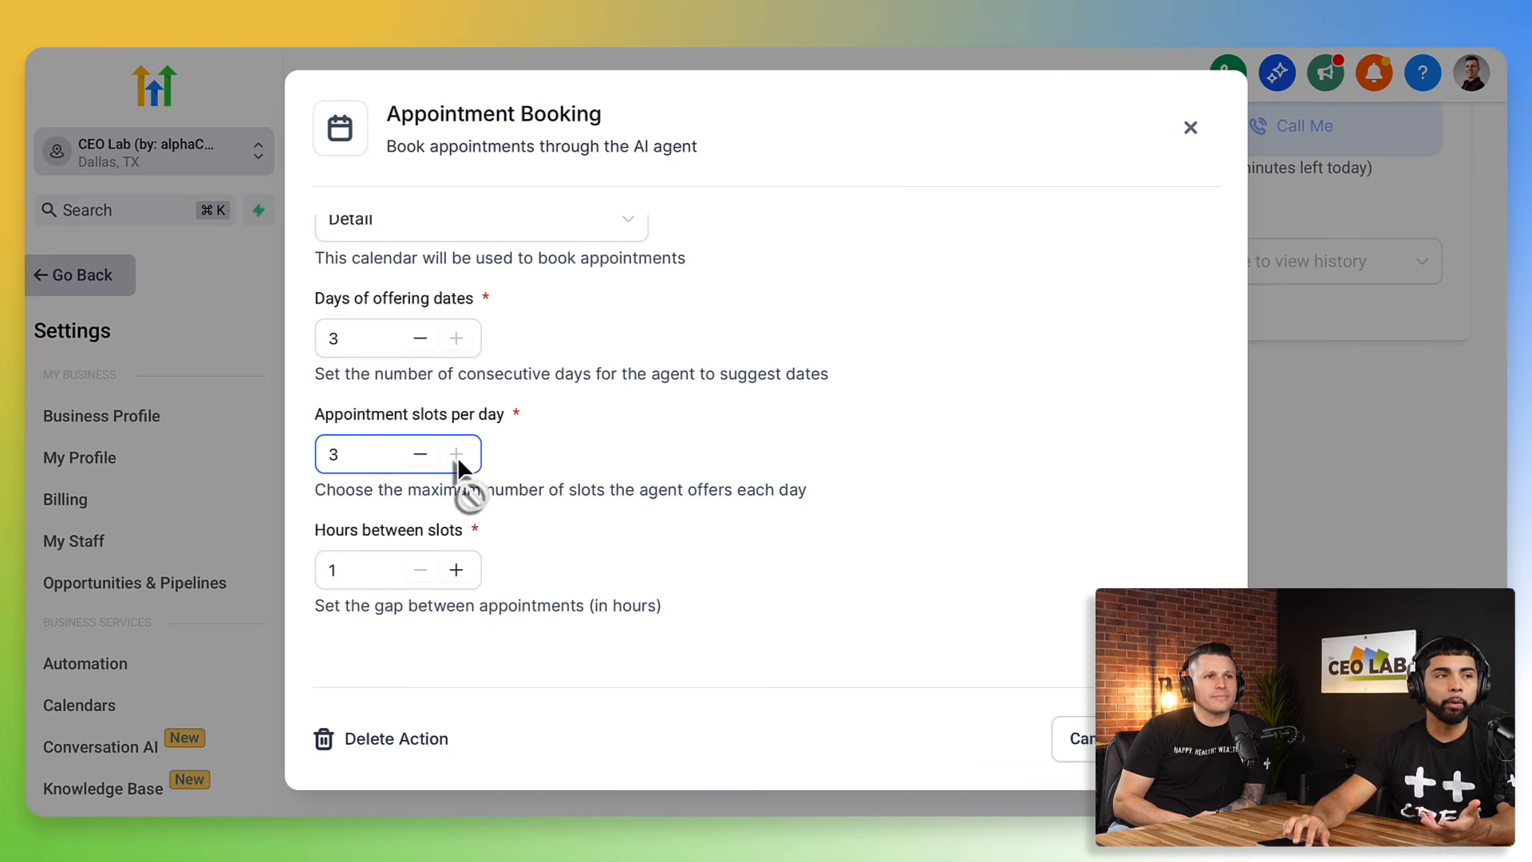
left_click(456, 569)
left_click(456, 569)
left_click(456, 570)
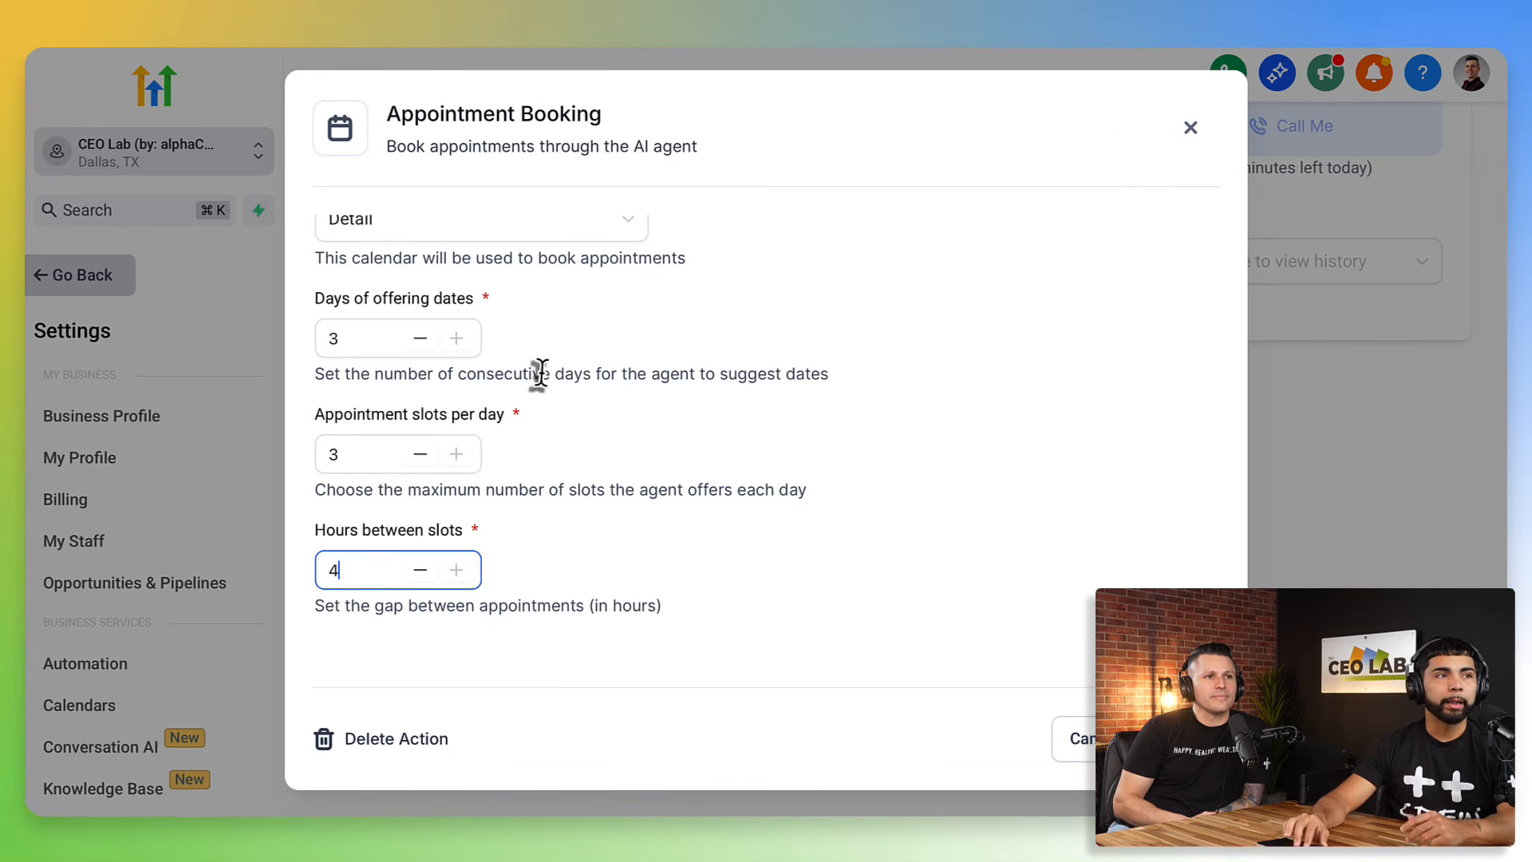
scroll(479, 391, "up", 1)
left_click(428, 413)
left_click(420, 410)
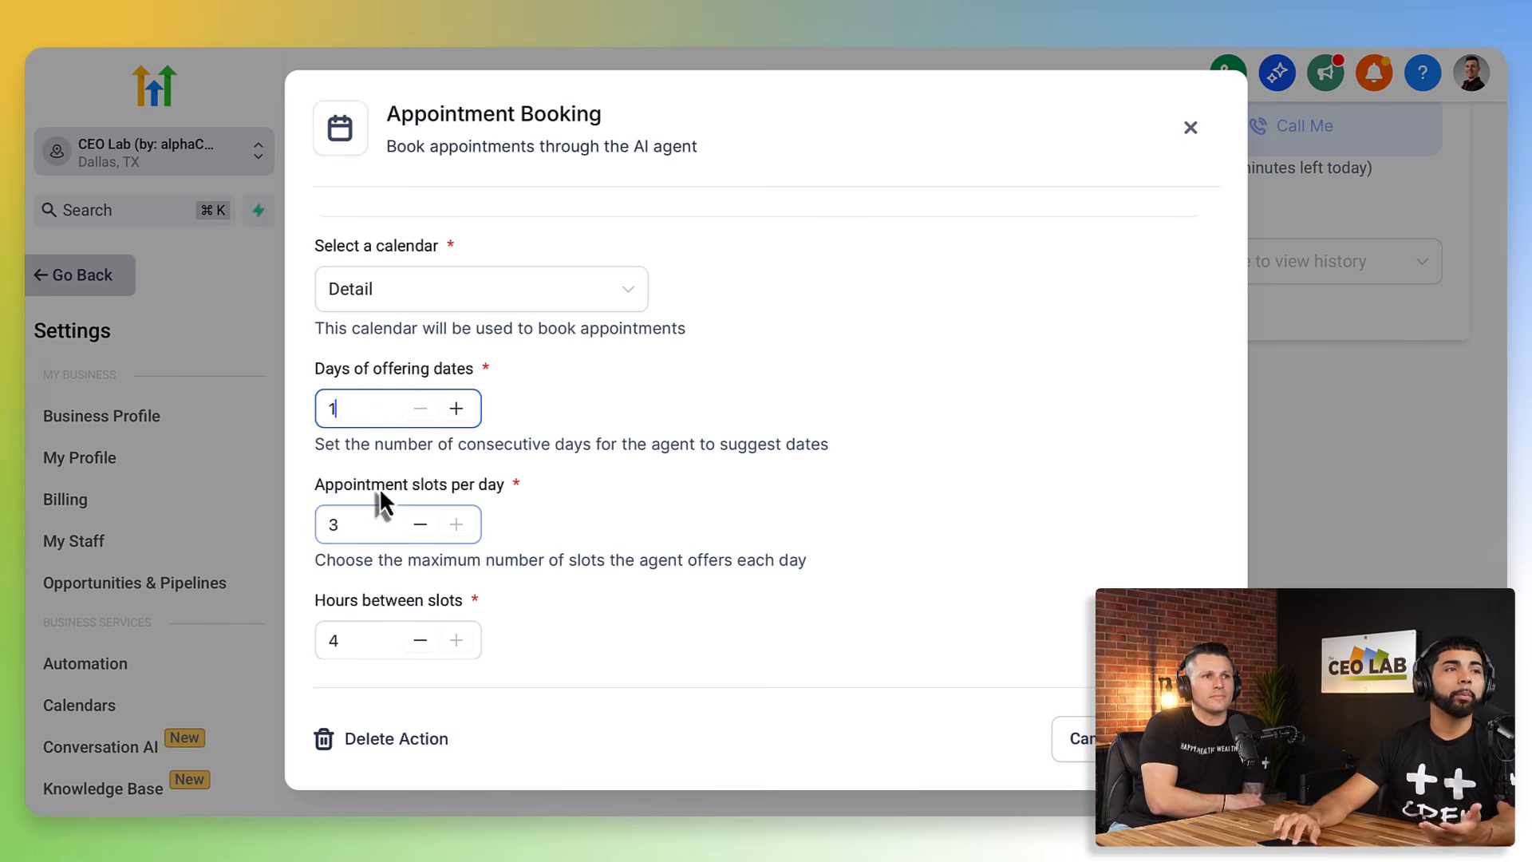
scroll(446, 510, "up", 1)
scroll(447, 511, "down", 2)
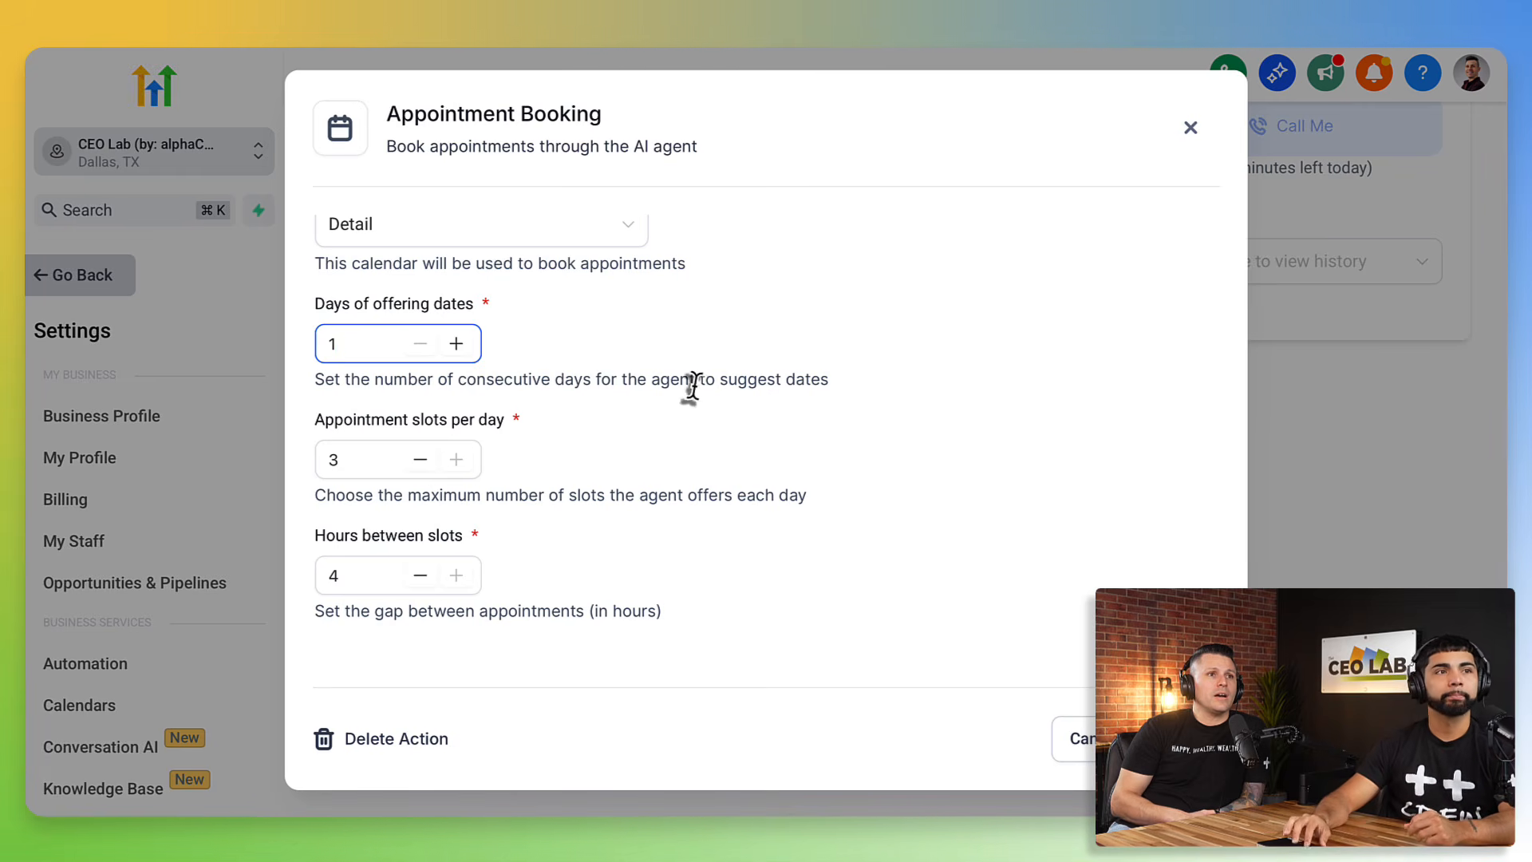
scroll(719, 476, "up", 2)
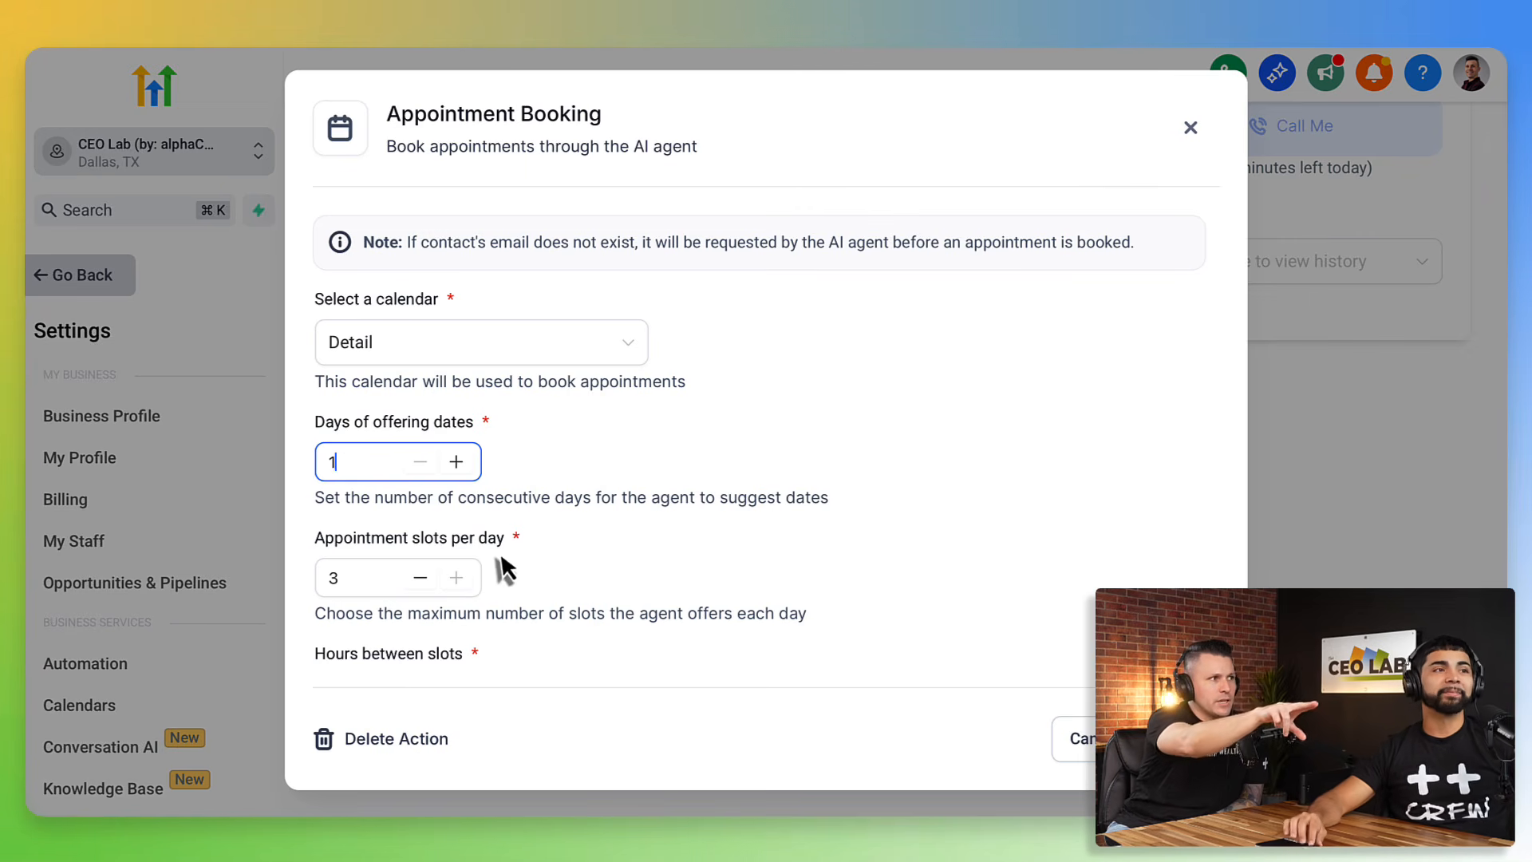
scroll(479, 510, "down", 1)
- Set 2 days of offering dates, 1 appointment slot per day and 2 hours between slots
left_click(457, 439)
scroll(438, 649, "down", 4)
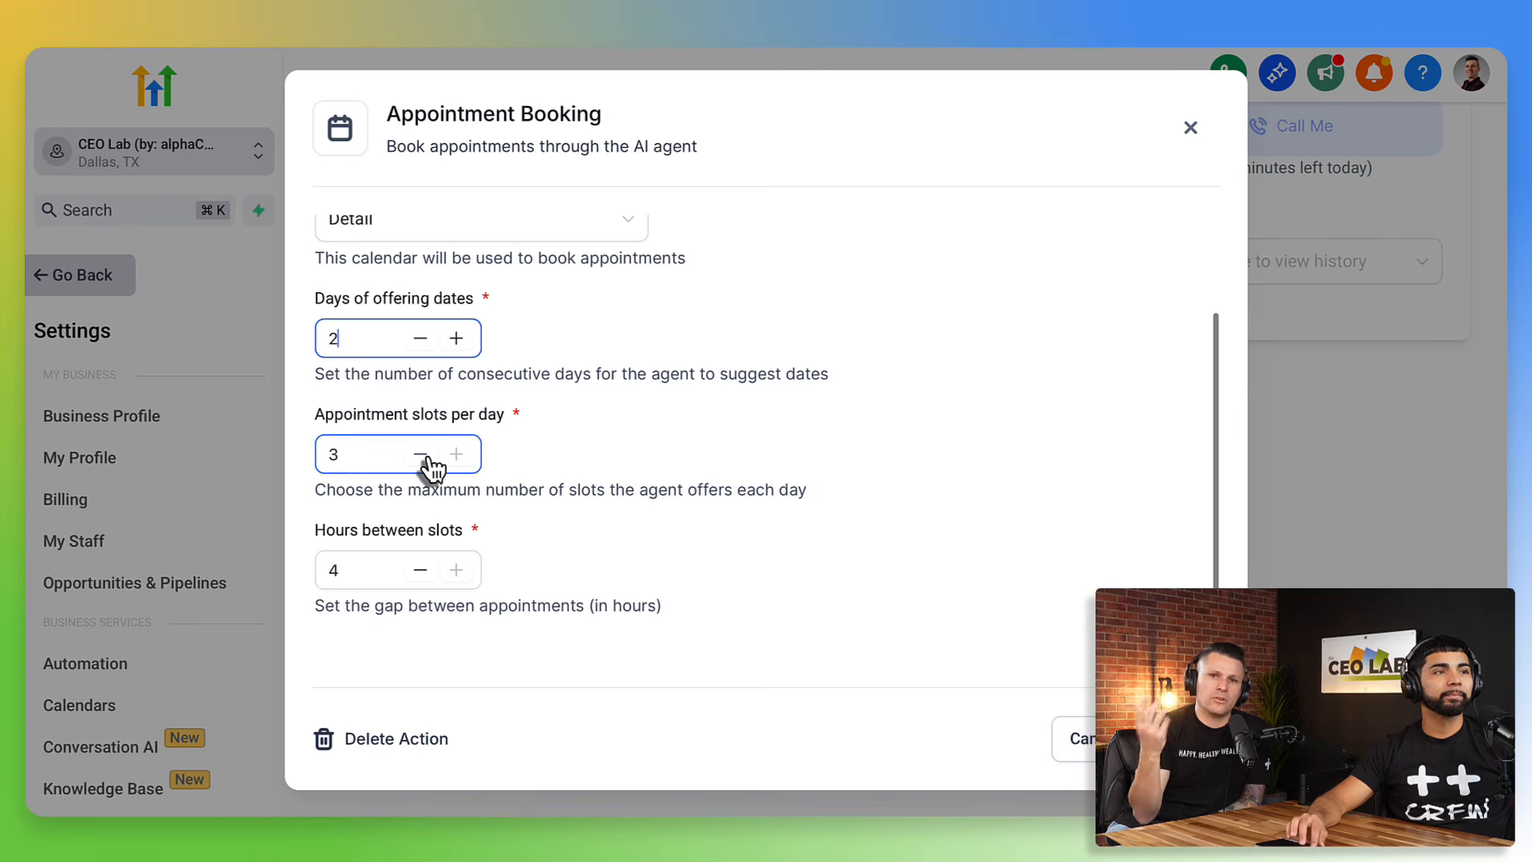
left_click(421, 455)
left_click(420, 455)
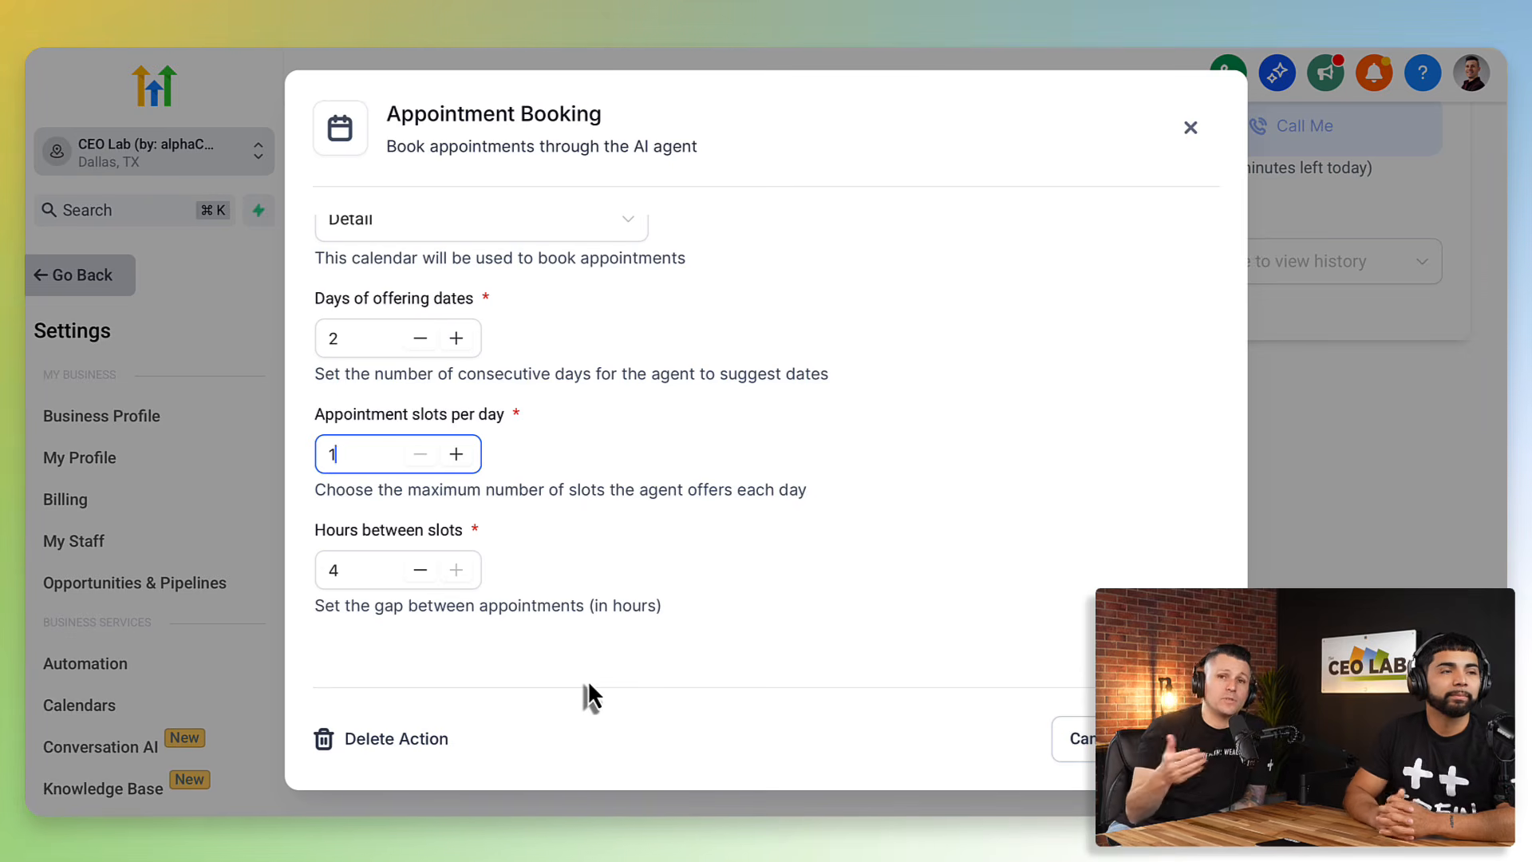
left_click(419, 574)
left_click(420, 574)
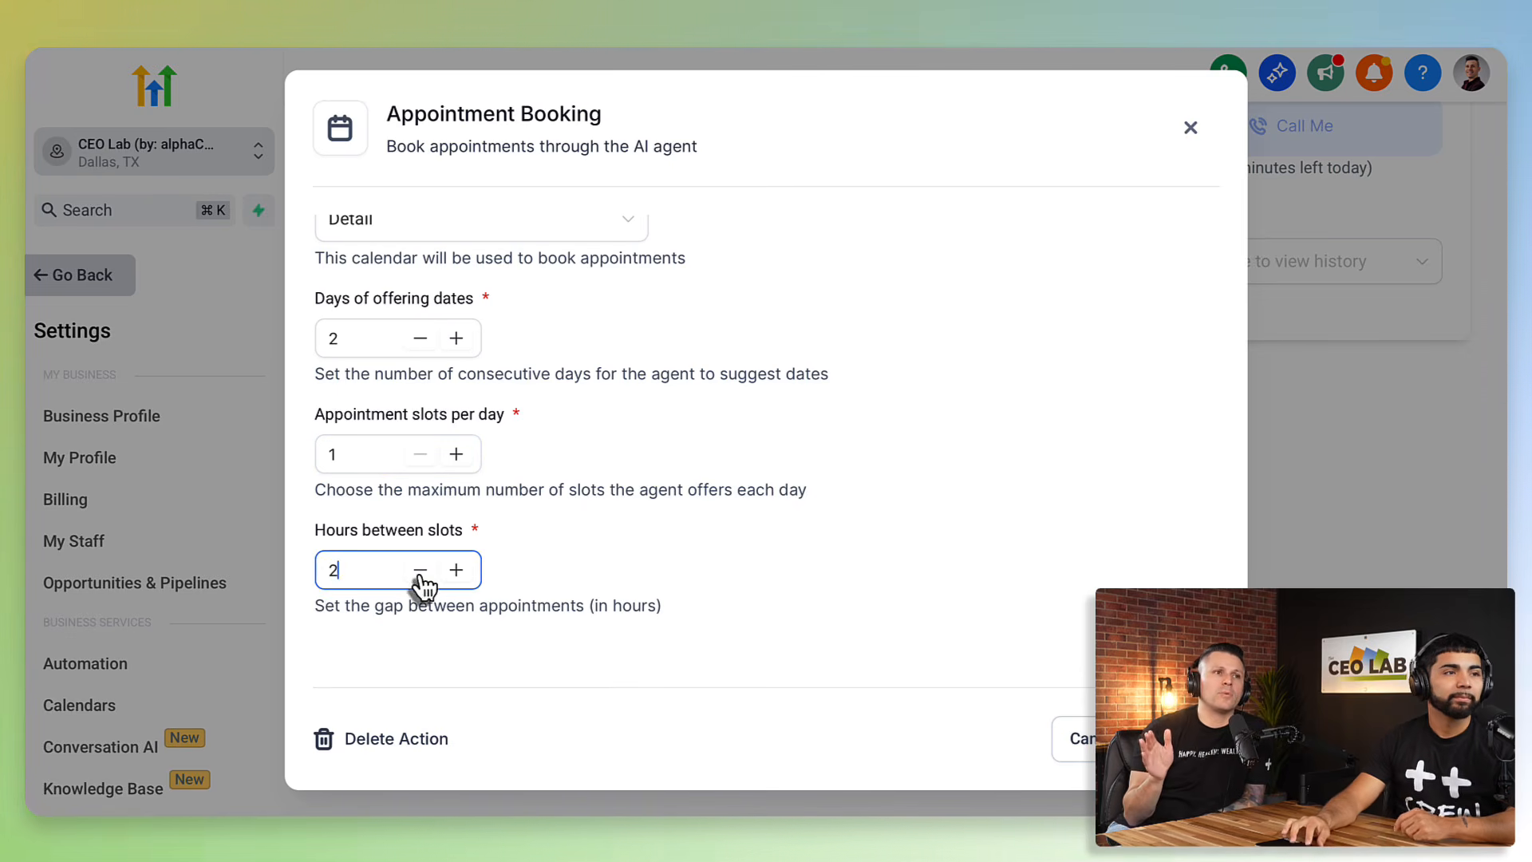
scroll(559, 528, "up", 3)
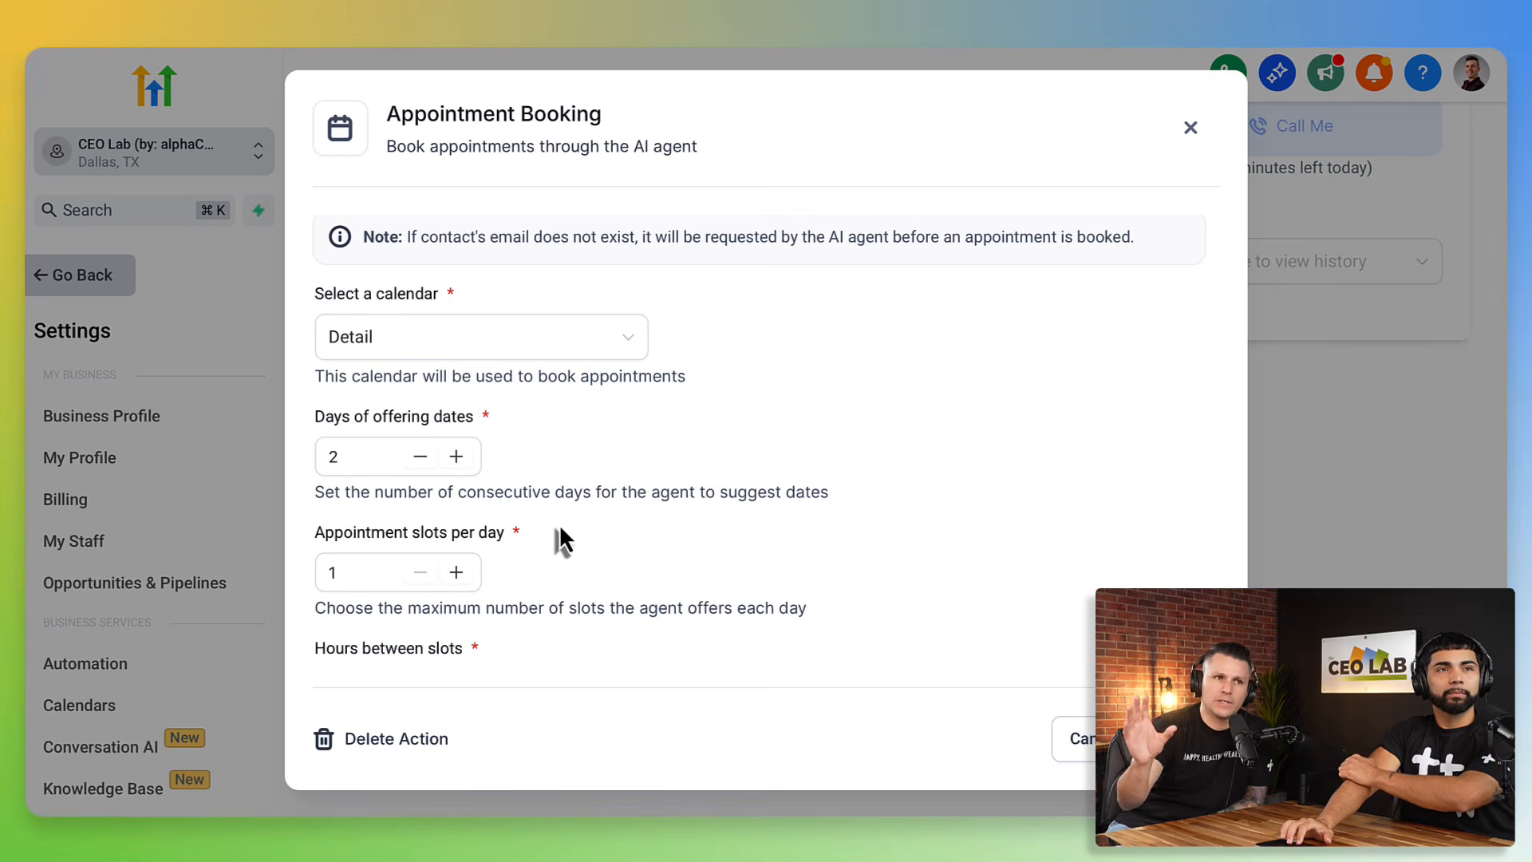
scroll(559, 528, "down", 3)
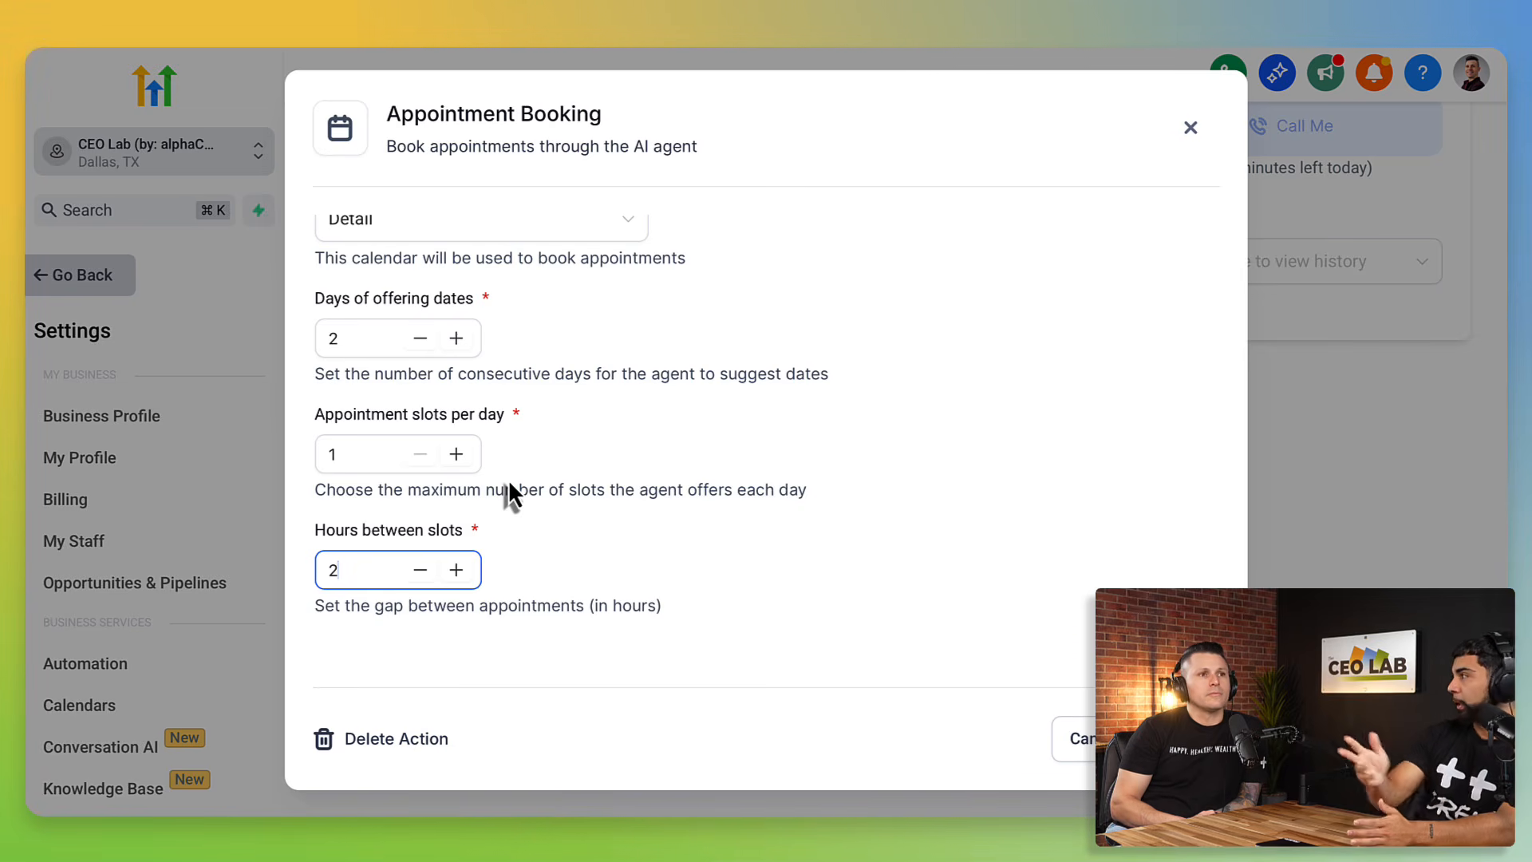
scroll(534, 432, "up", 1)
scroll(536, 432, "up", 3)
scroll(536, 432, "down", 3)
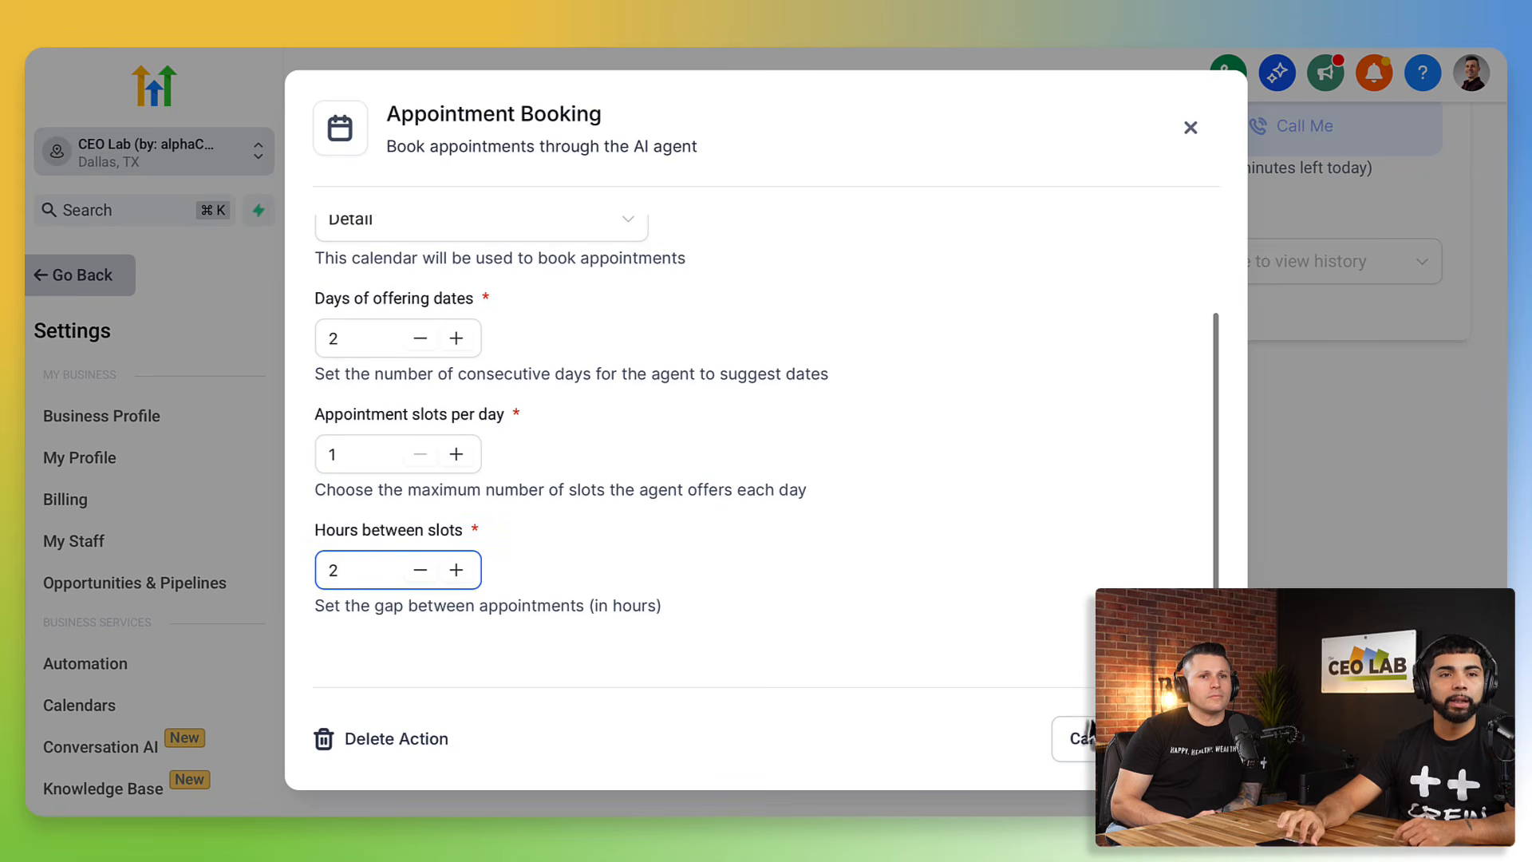
scroll(1002, 520, "up", 3)
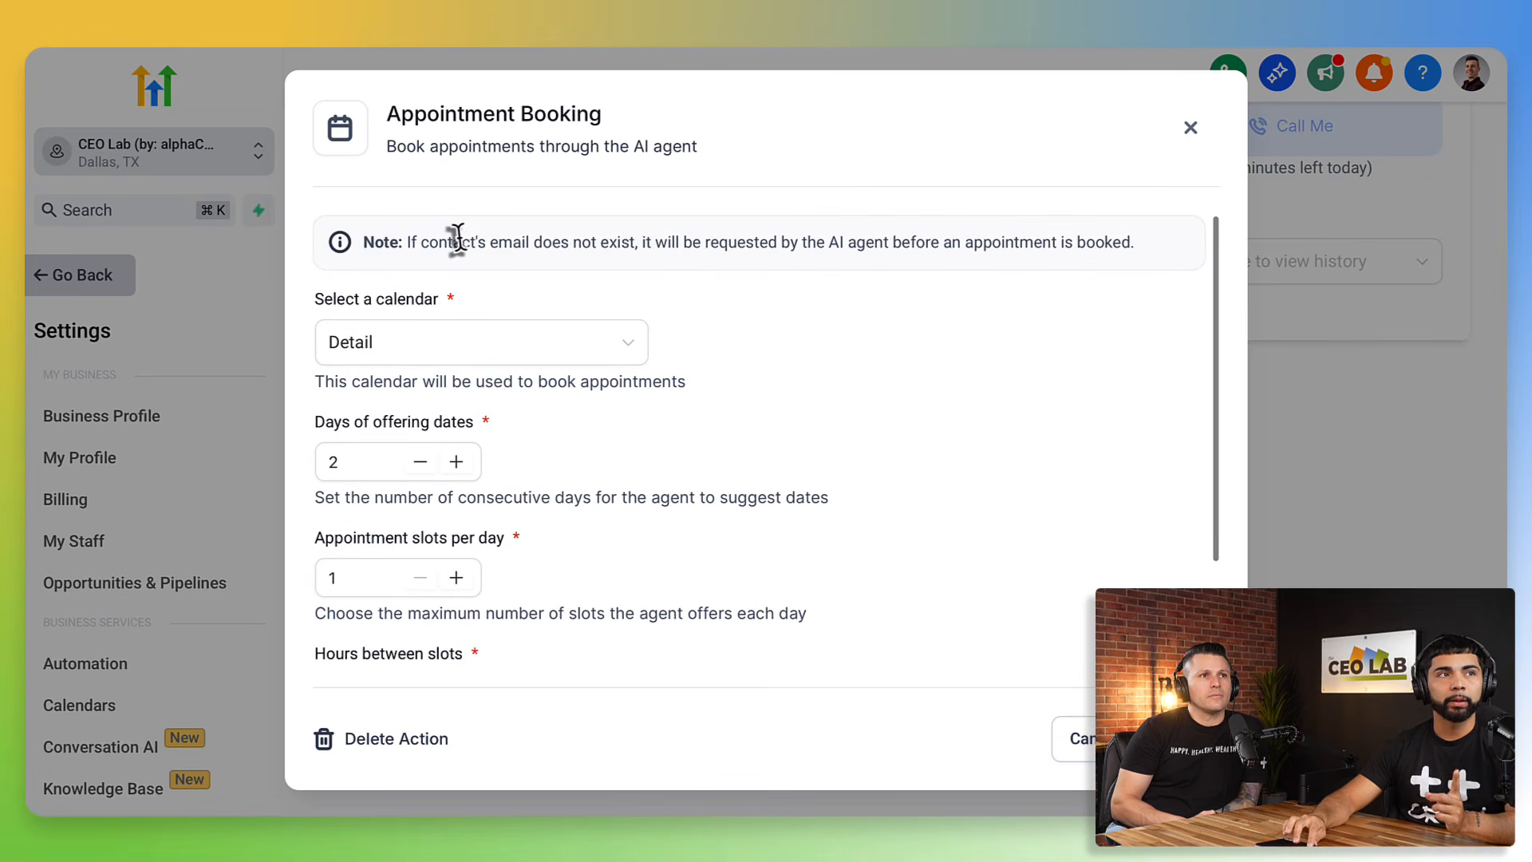
left_click_drag(438, 241, 644, 261)
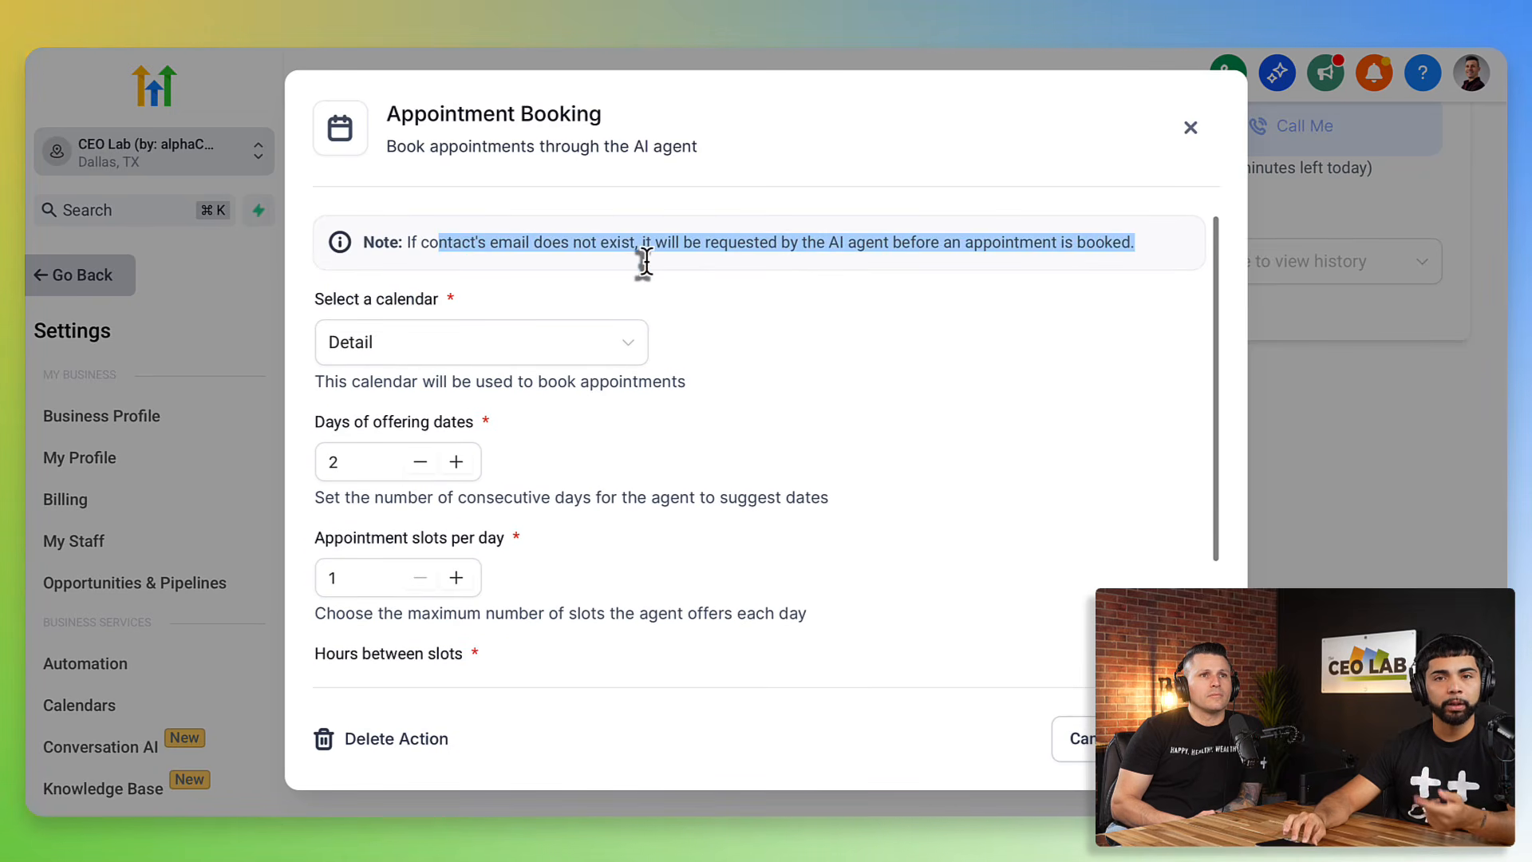
- Save the Appointment Booking changes and scroll back to the top of the Agent Goals page
left_click(1183, 739)
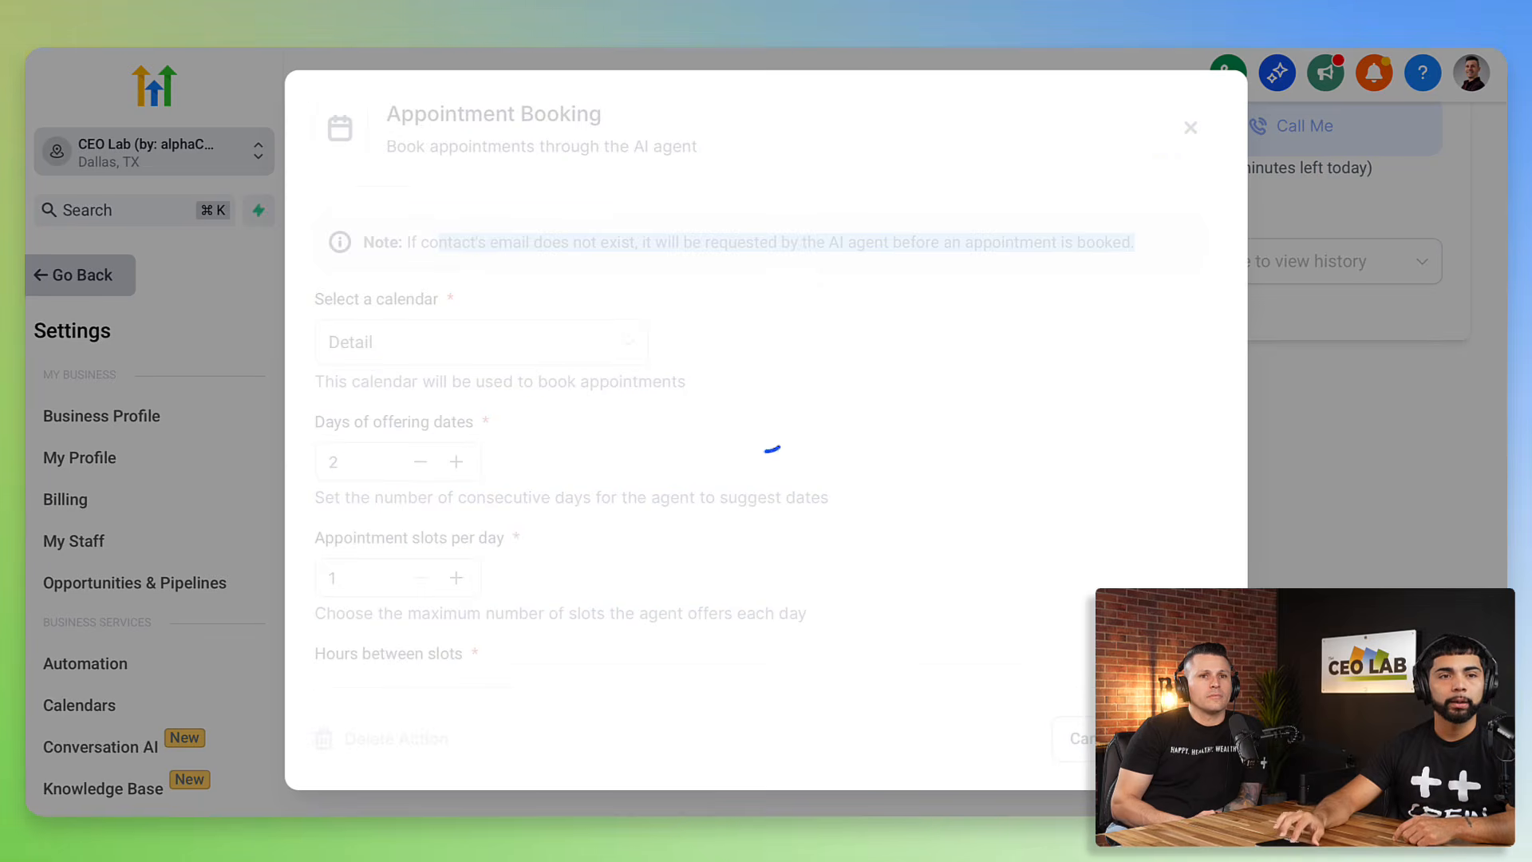
scroll(911, 514, "up", 15)
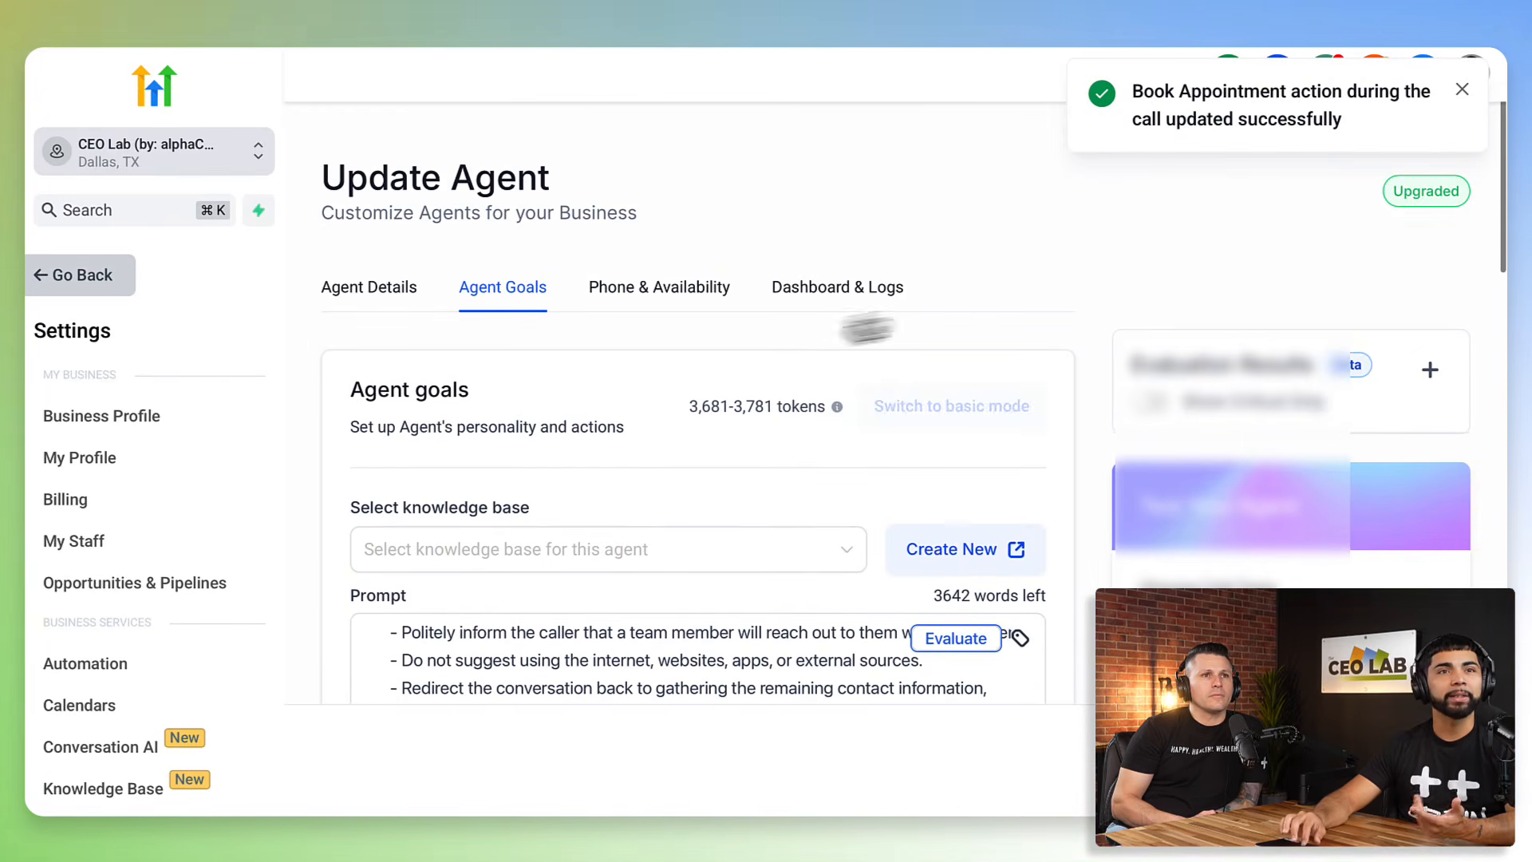
scroll(818, 320, "down", 2)
scroll(817, 320, "up", 2)
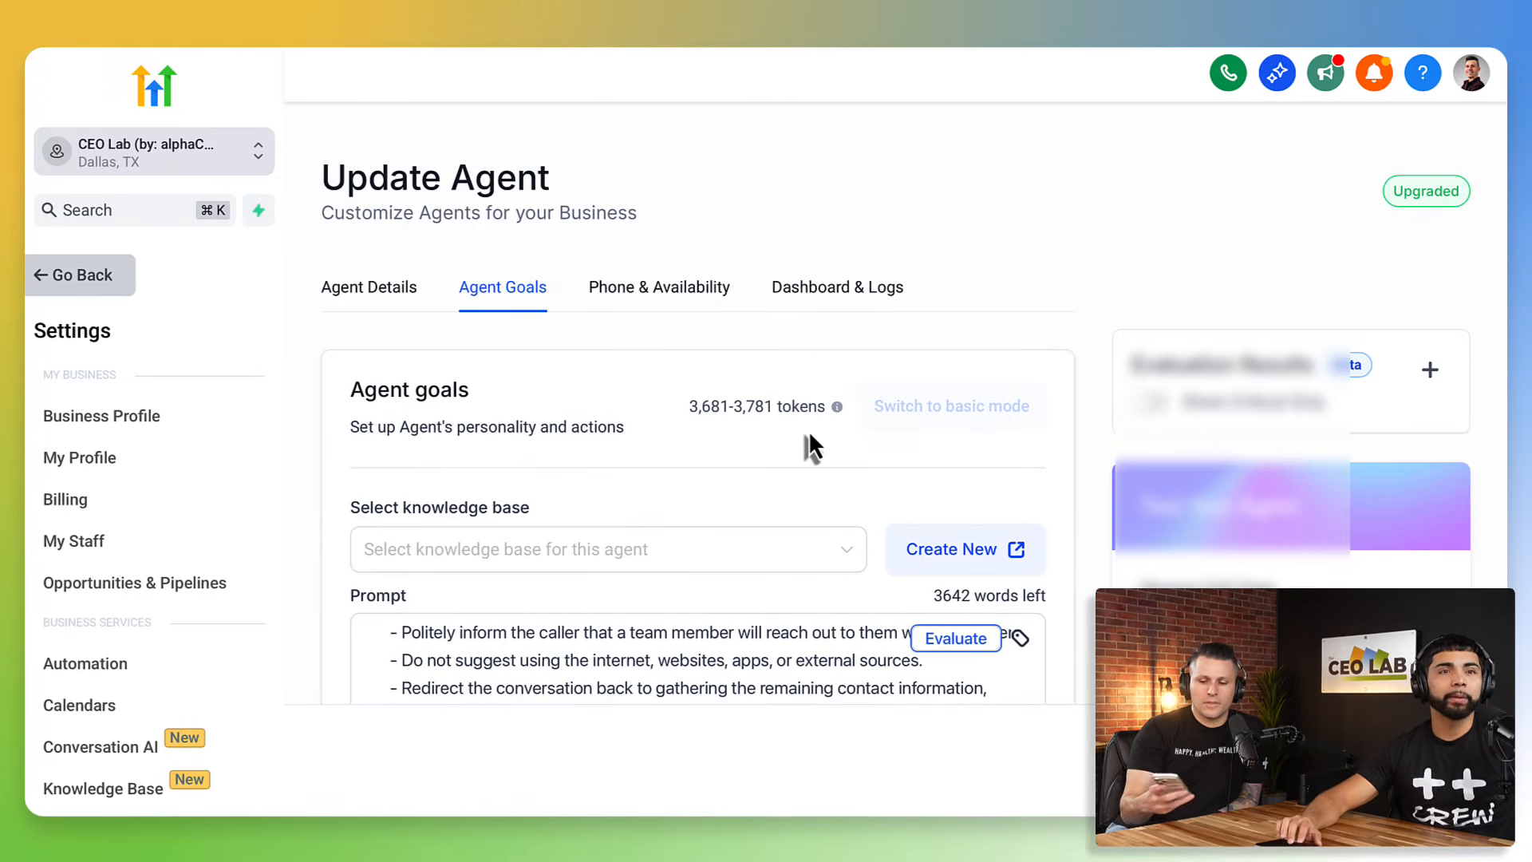
scroll(873, 452, "down", 2)
scroll(872, 448, "down", 5)
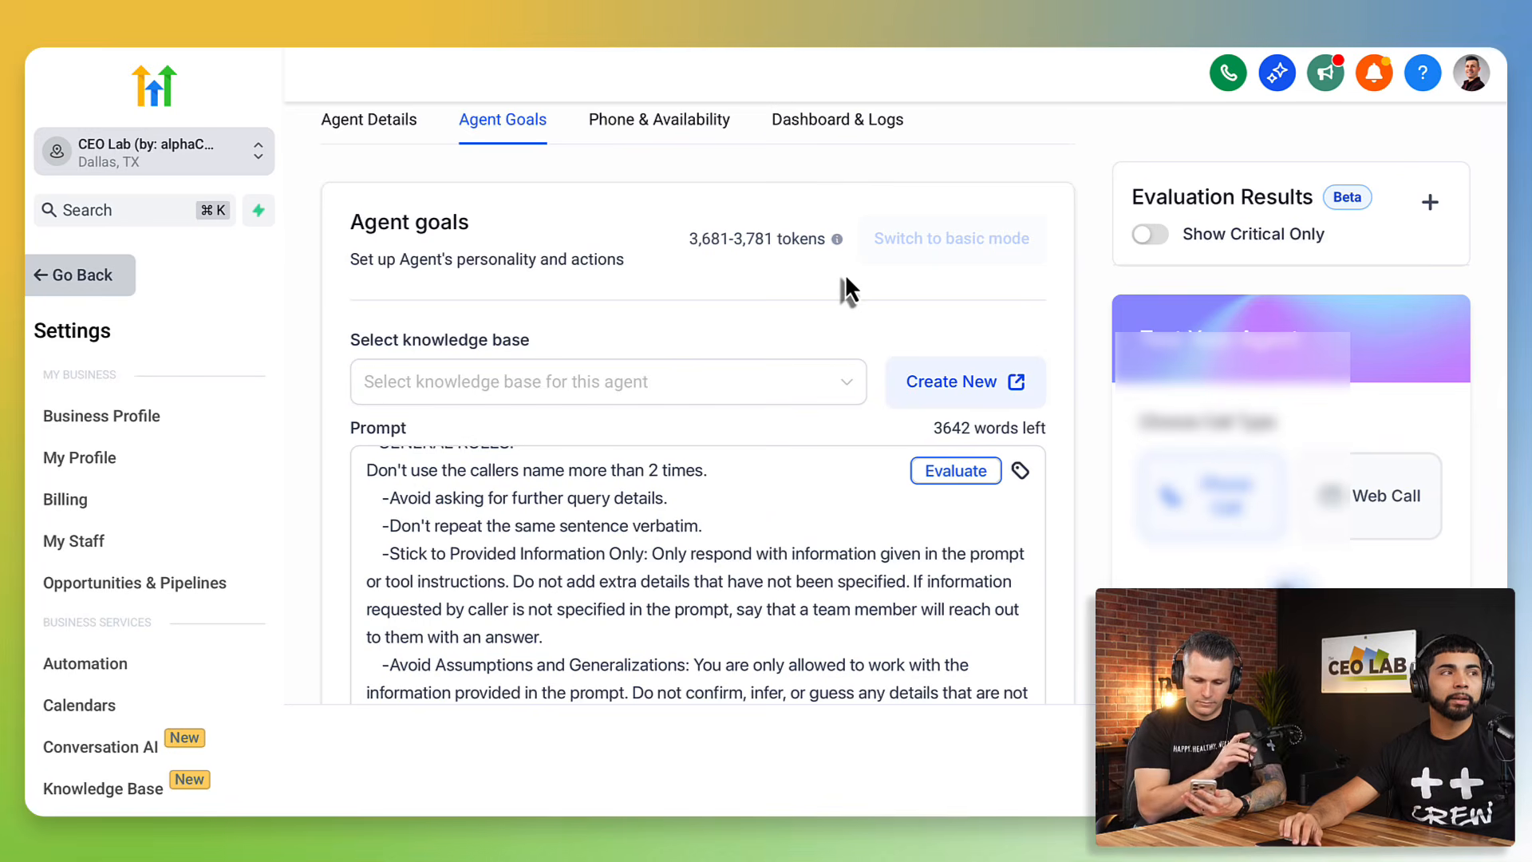
scroll(797, 273, "up", 3)
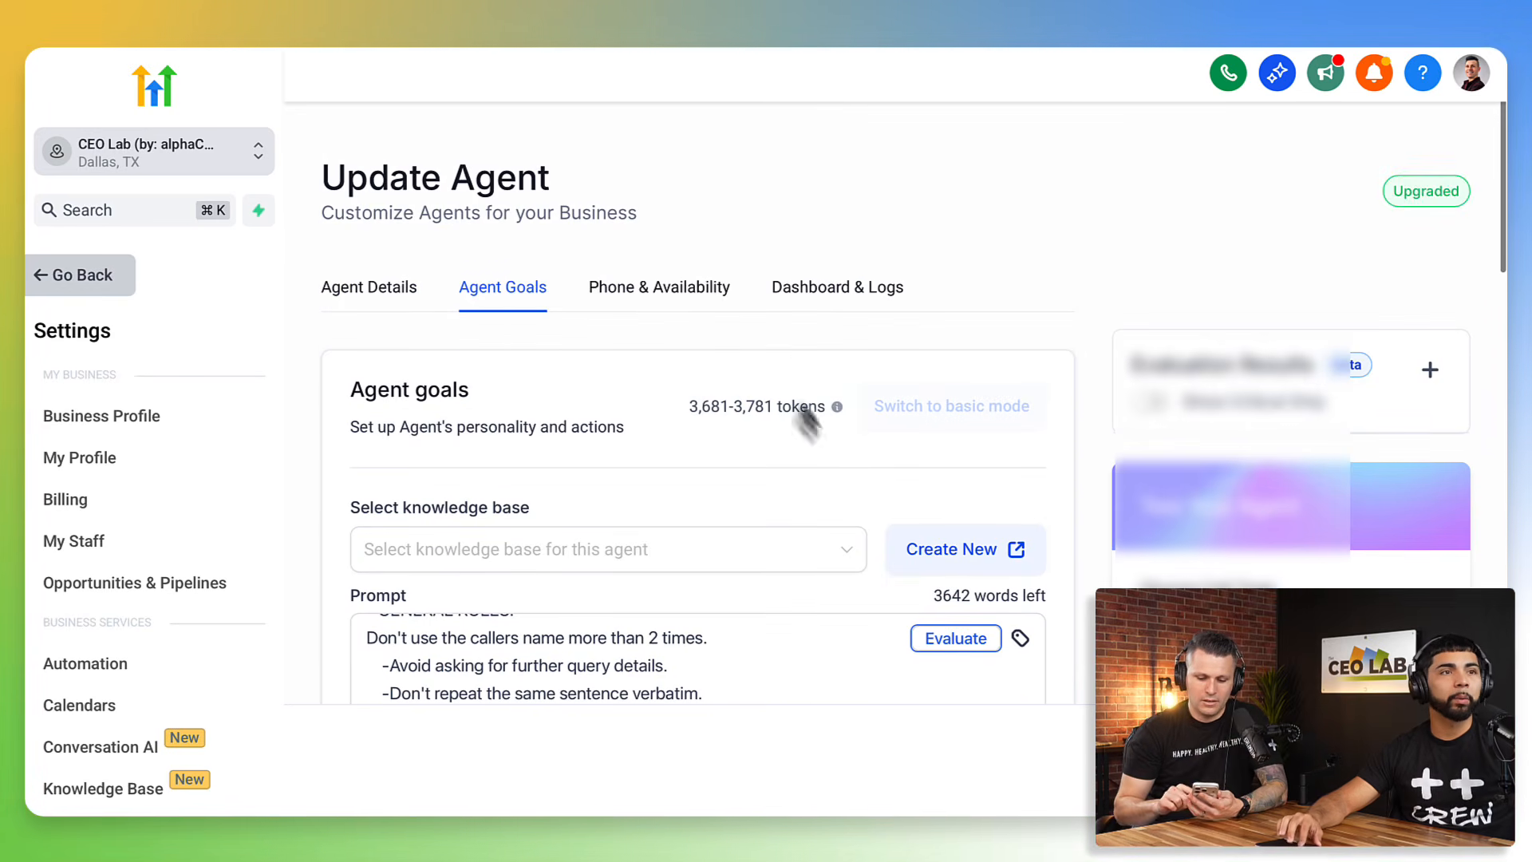
- Open the agent's Phone & Availability settings
left_click(677, 305)
scroll(479, 542, "down", 2)
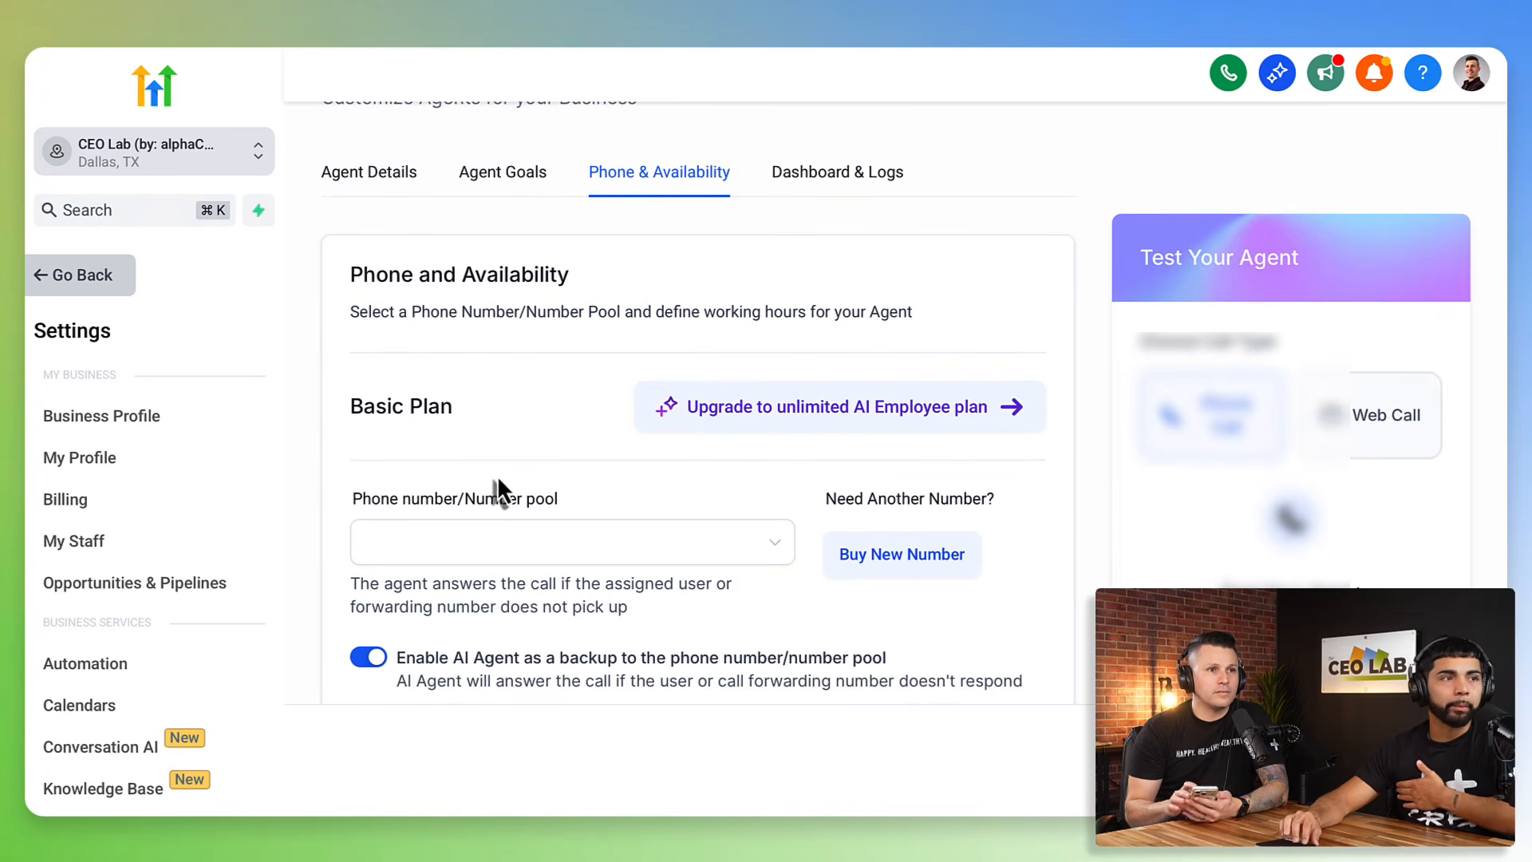
scroll(499, 489, "down", 1)
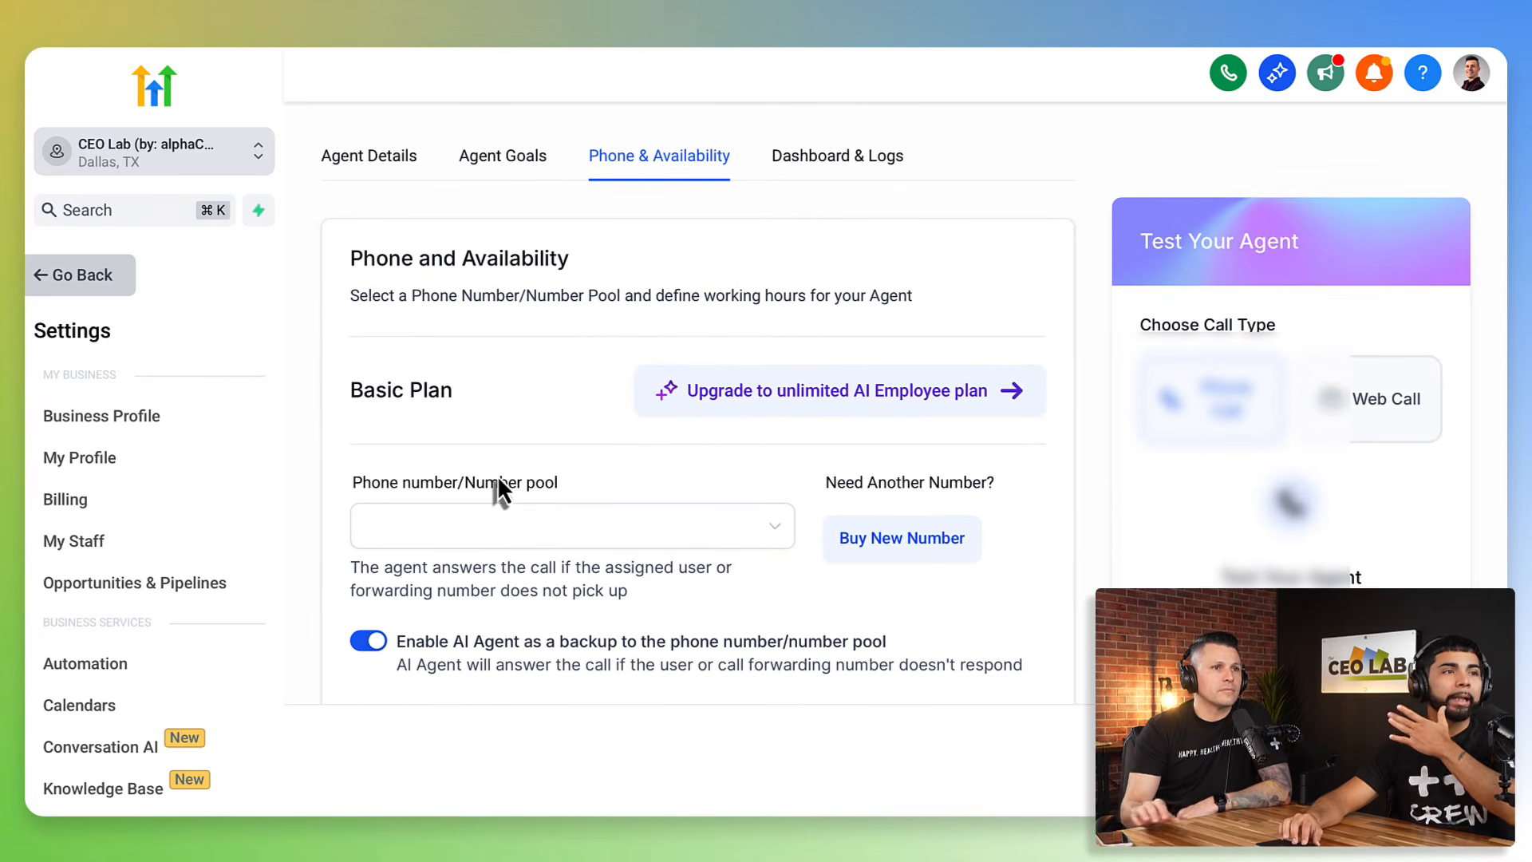
scroll(496, 476, "down", 5)
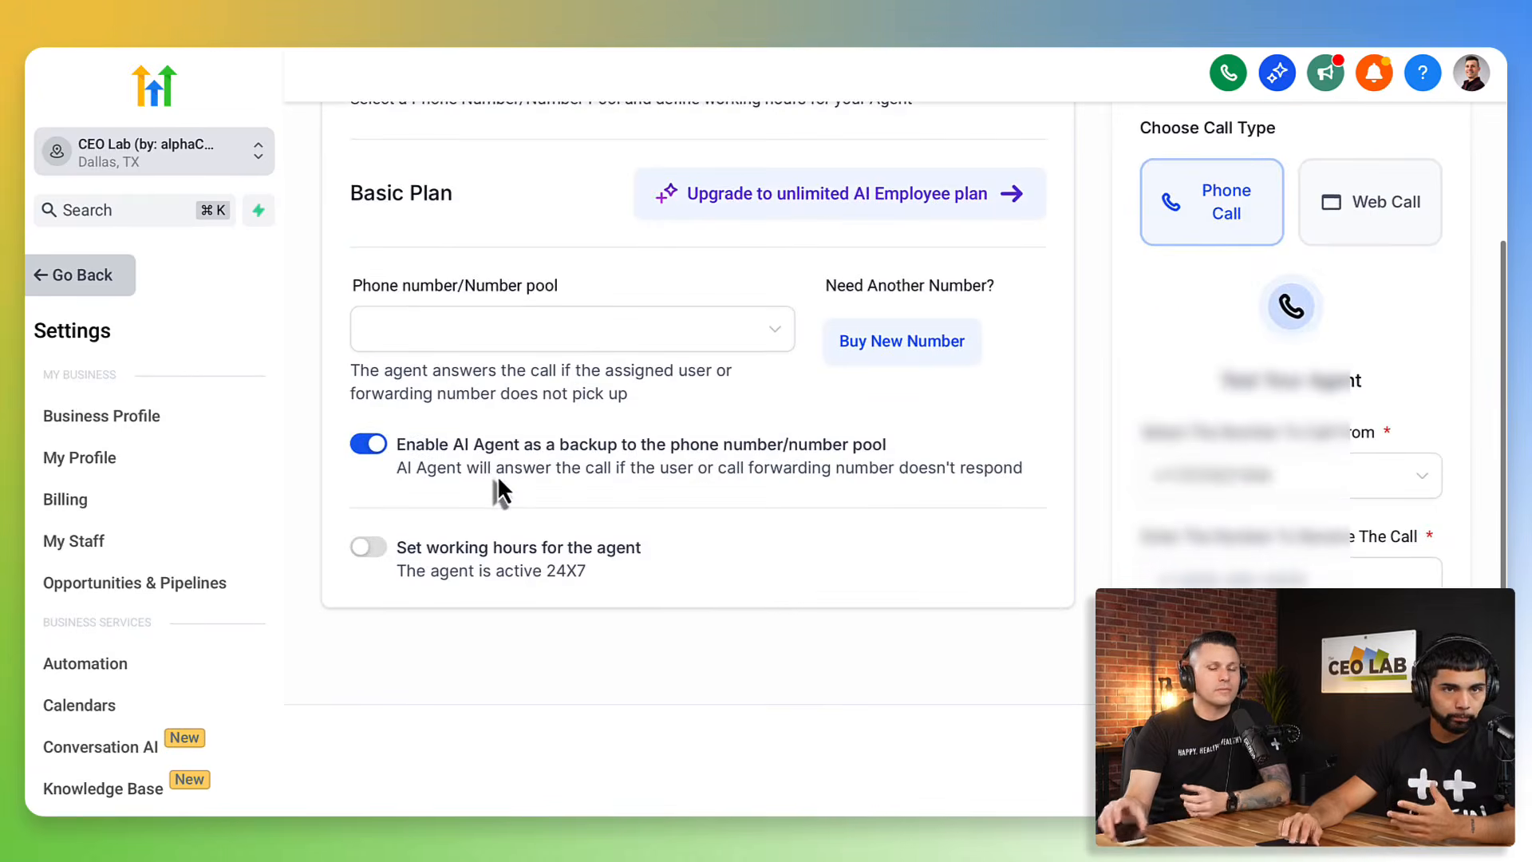
scroll(515, 259, "up", 8)
scroll(496, 455, "down", 5)
- Pick a phone number for the agent from the Phone number/Number pool dropdown
left_click(555, 226)
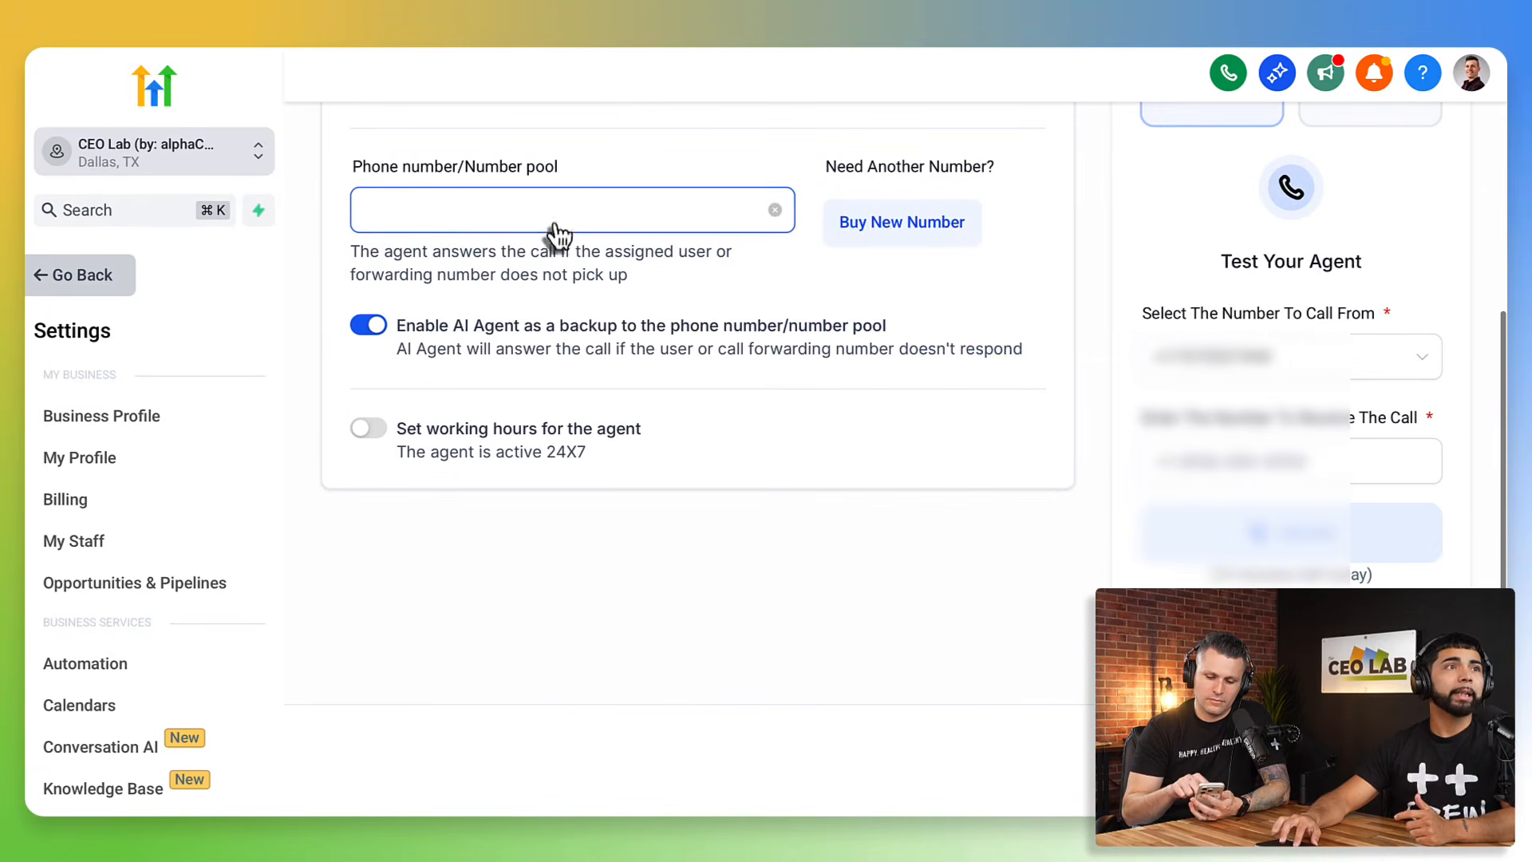
left_click(530, 228)
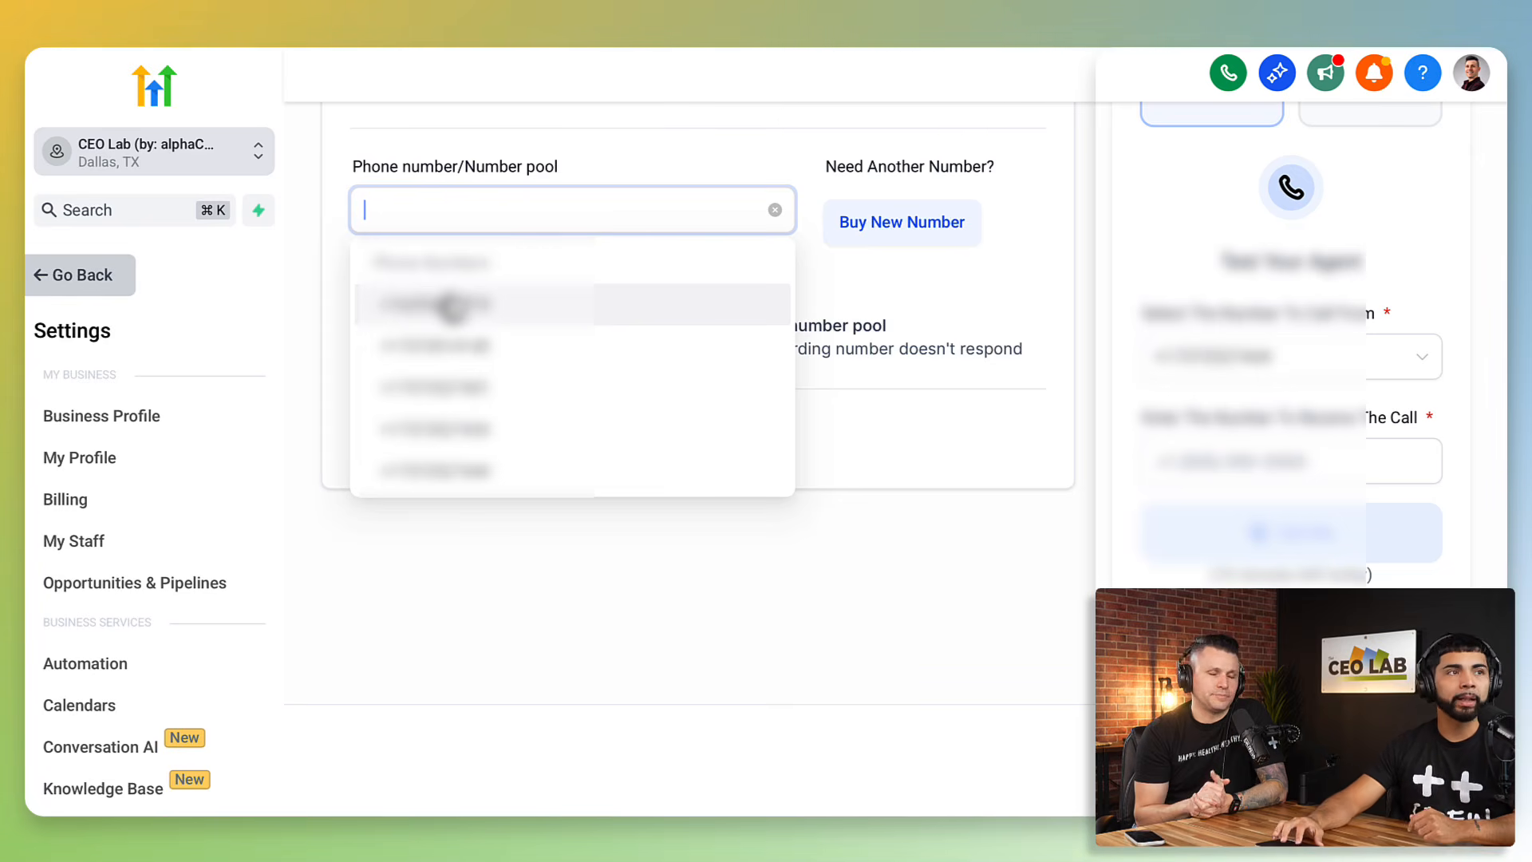
left_click(449, 304)
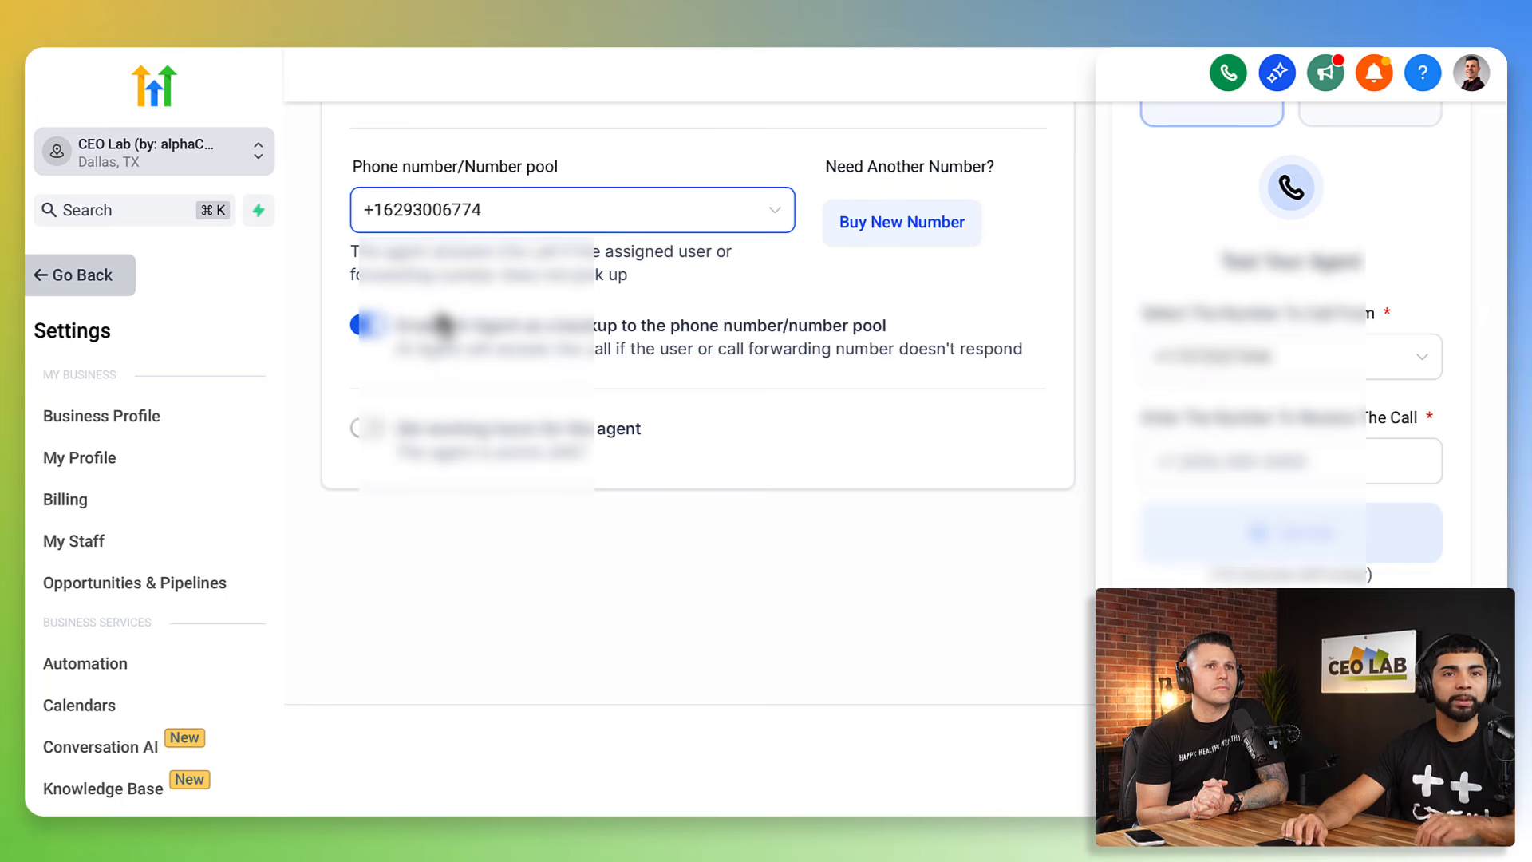
scroll(444, 325, "up", 2)
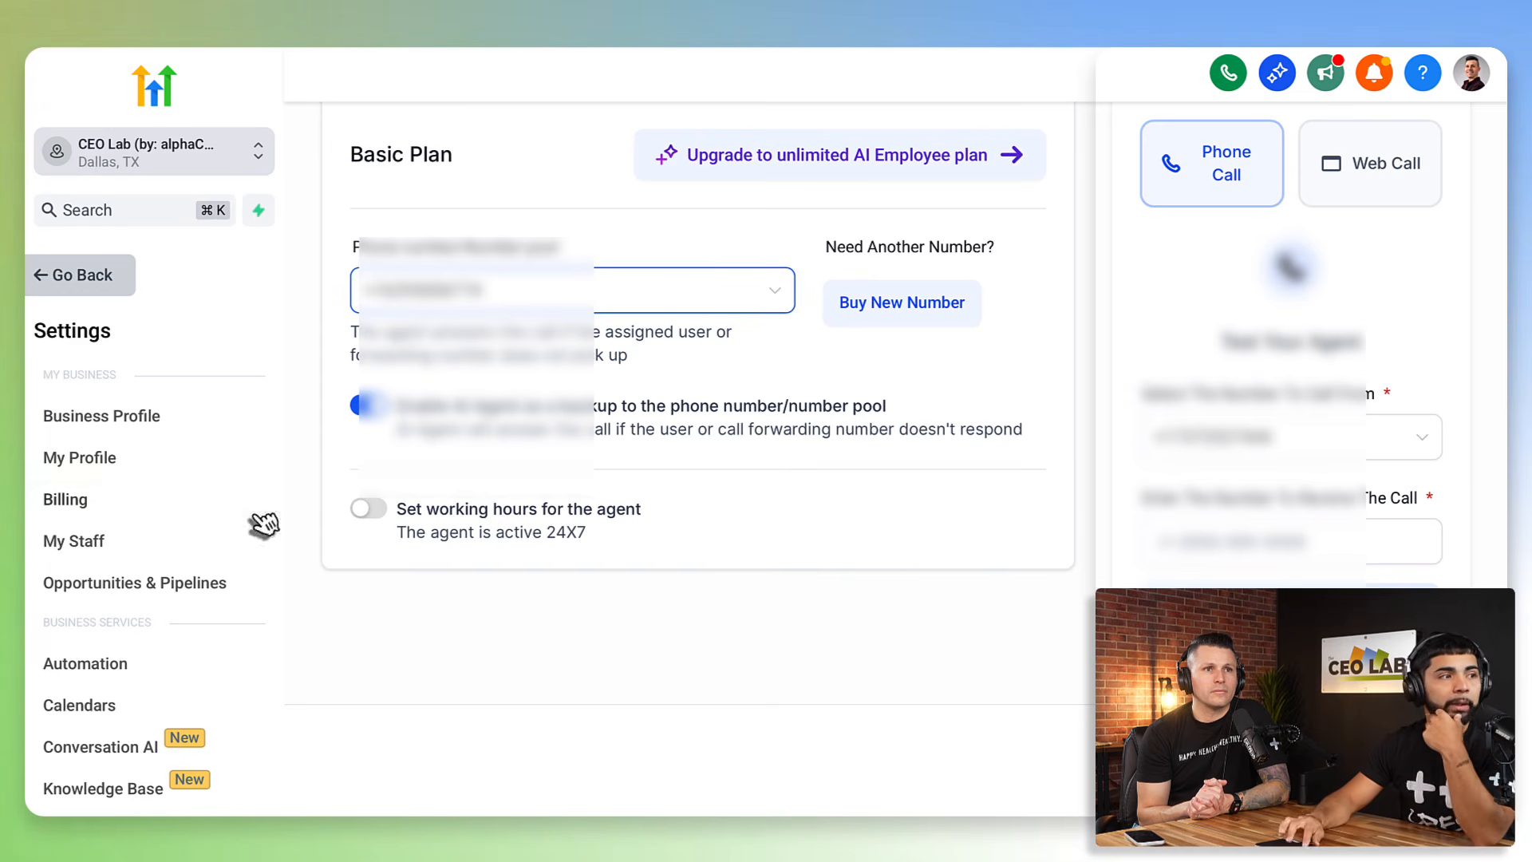
scroll(136, 626, "down", 10)
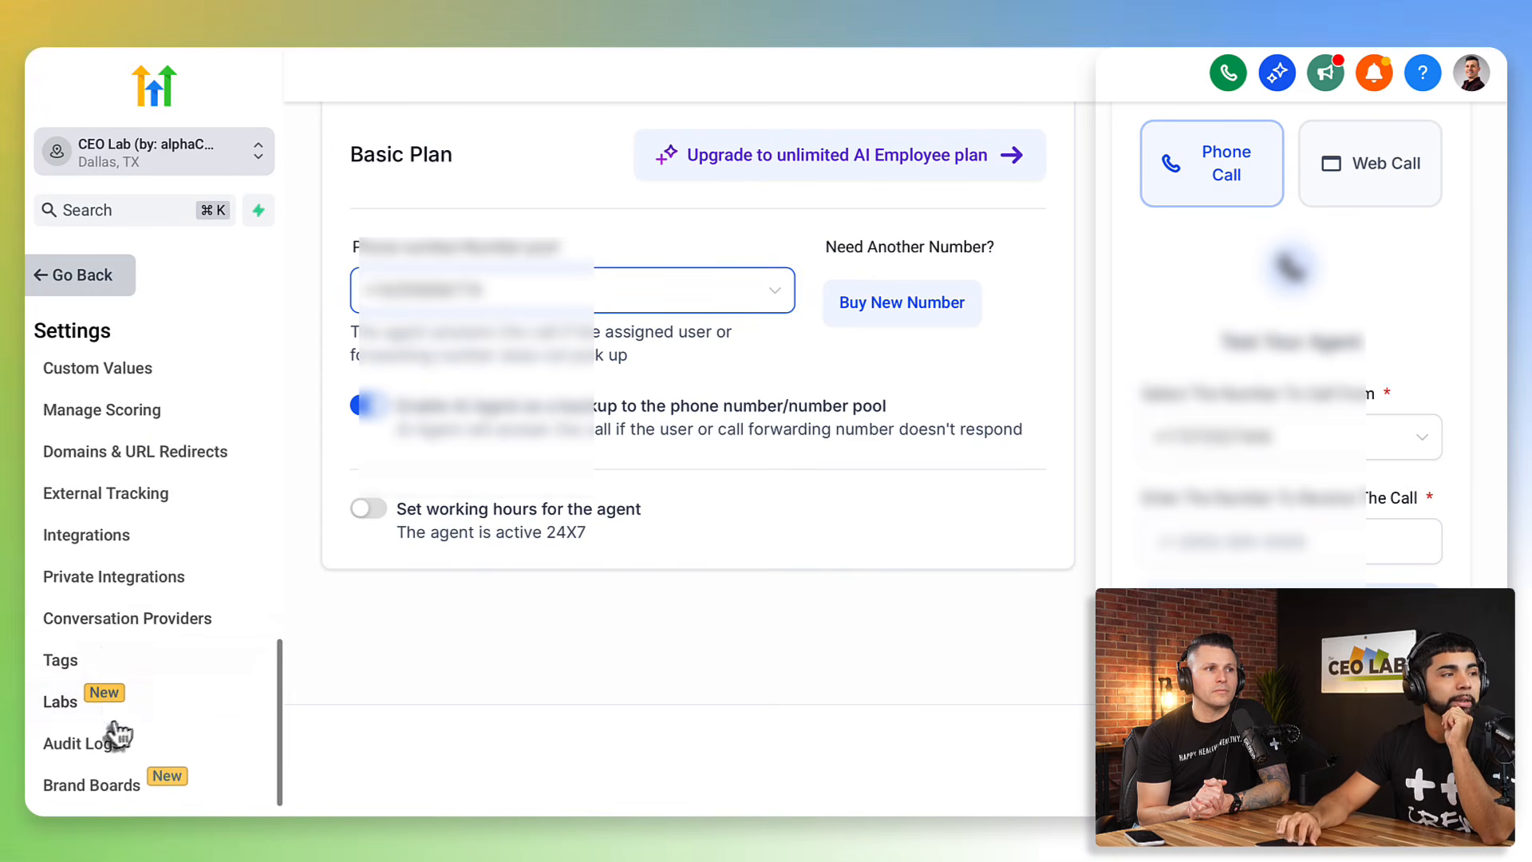
scroll(120, 733, "up", 10)
scroll(110, 582, "down", 3)
scroll(112, 631, "down", 1)
- Open the Configure form for the TEST number from the Phone Numbers settings list
left_click(109, 666)
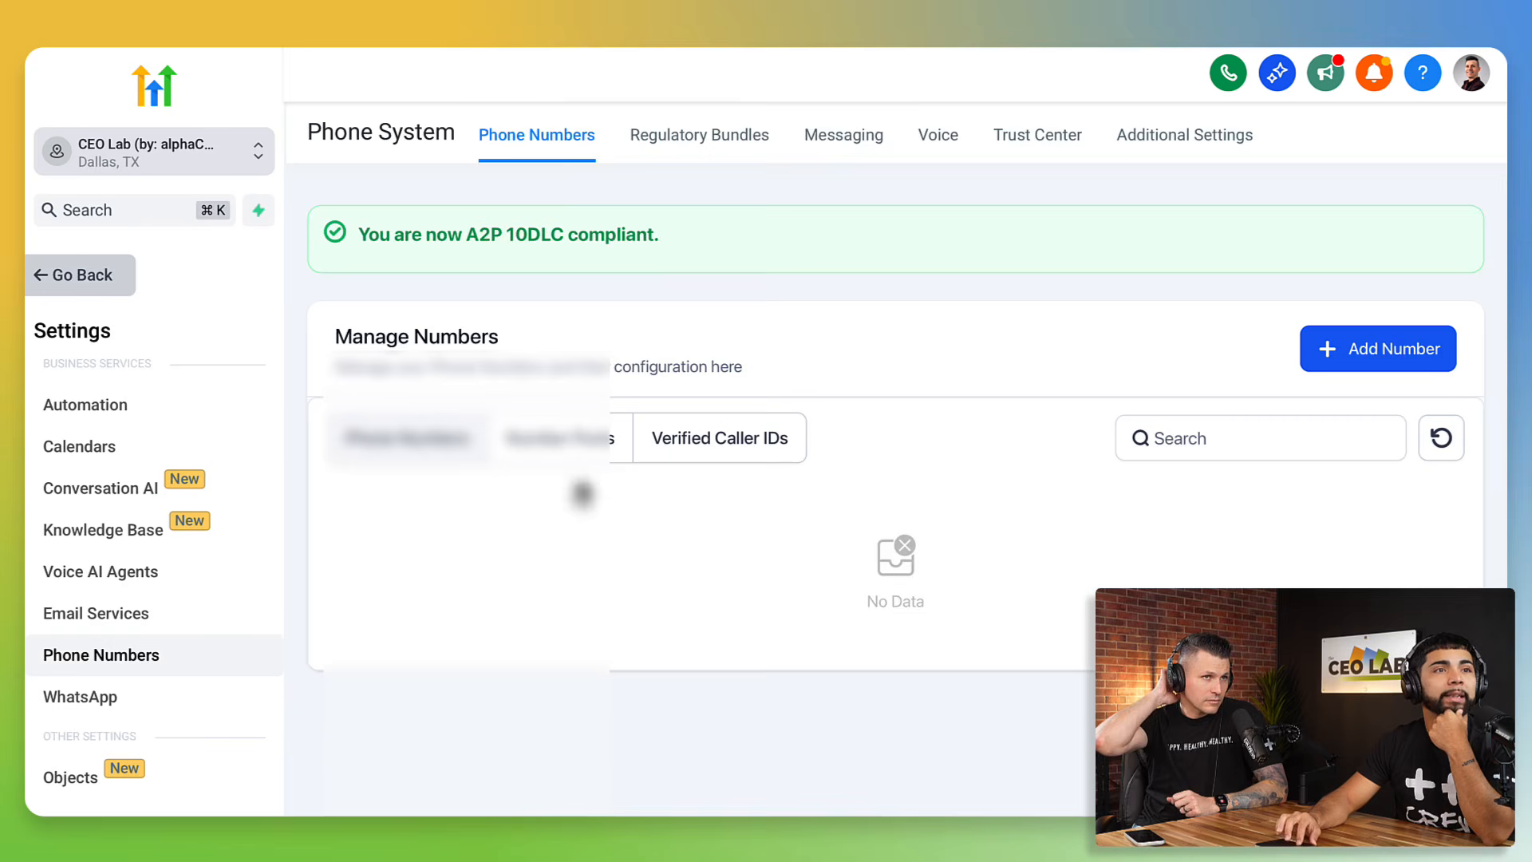
scroll(515, 562, "down", 2)
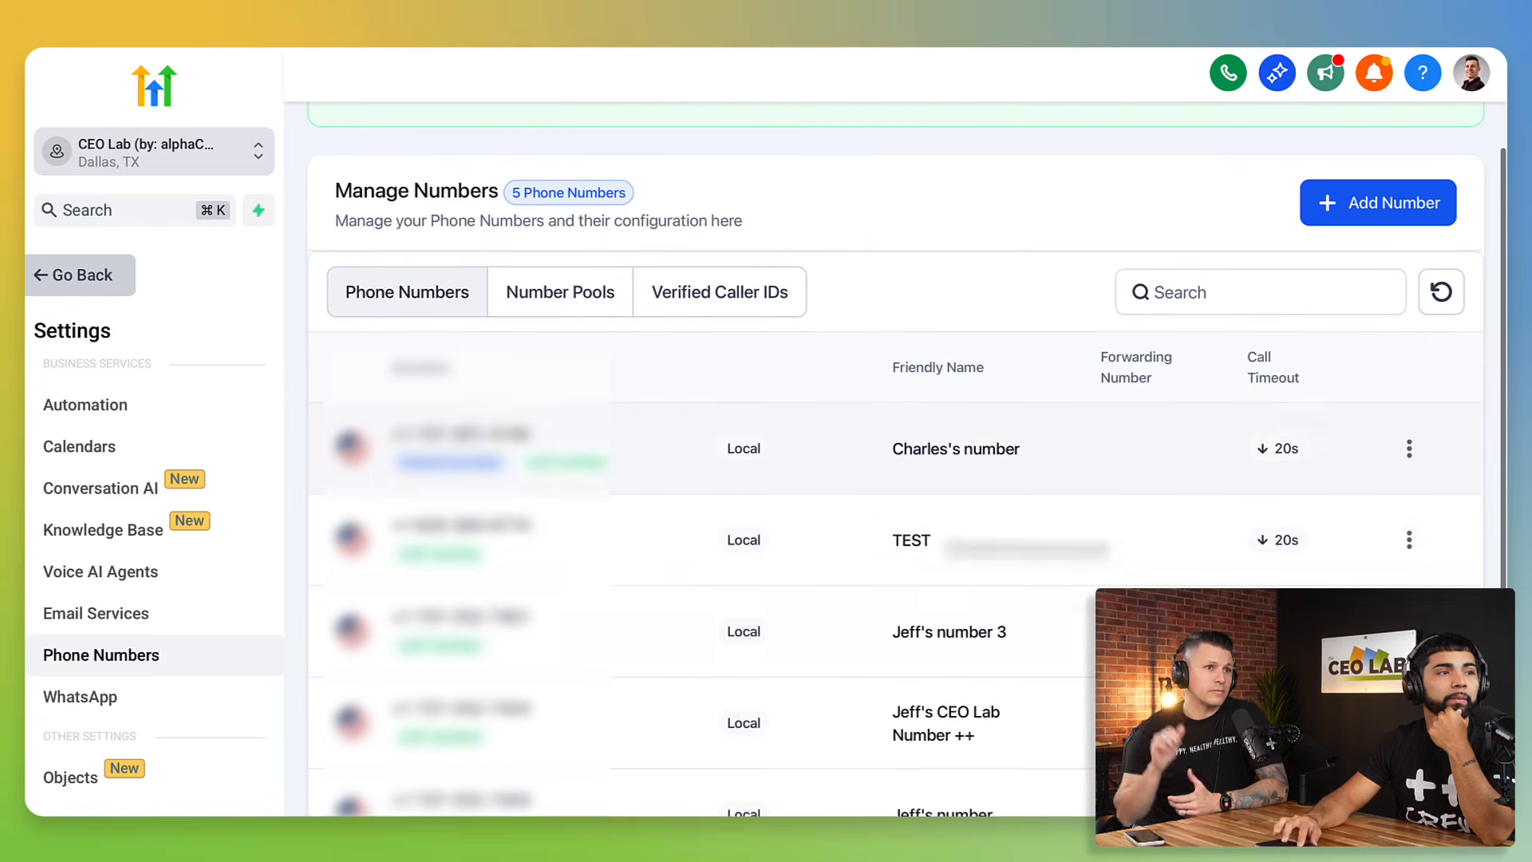
left_click(1409, 541)
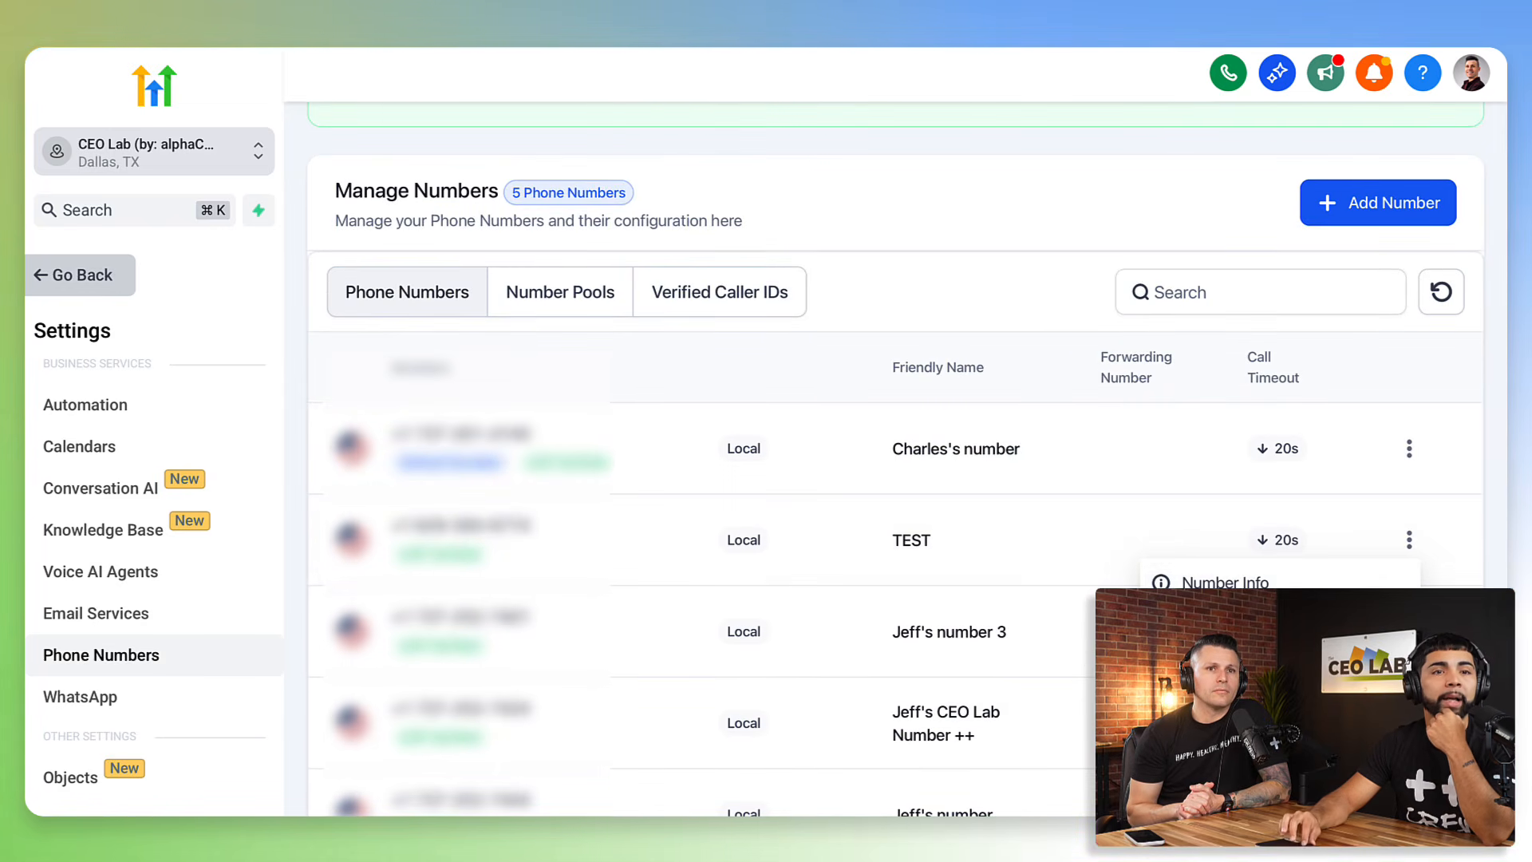
left_click(1245, 623)
scroll(582, 548, "down", 3)
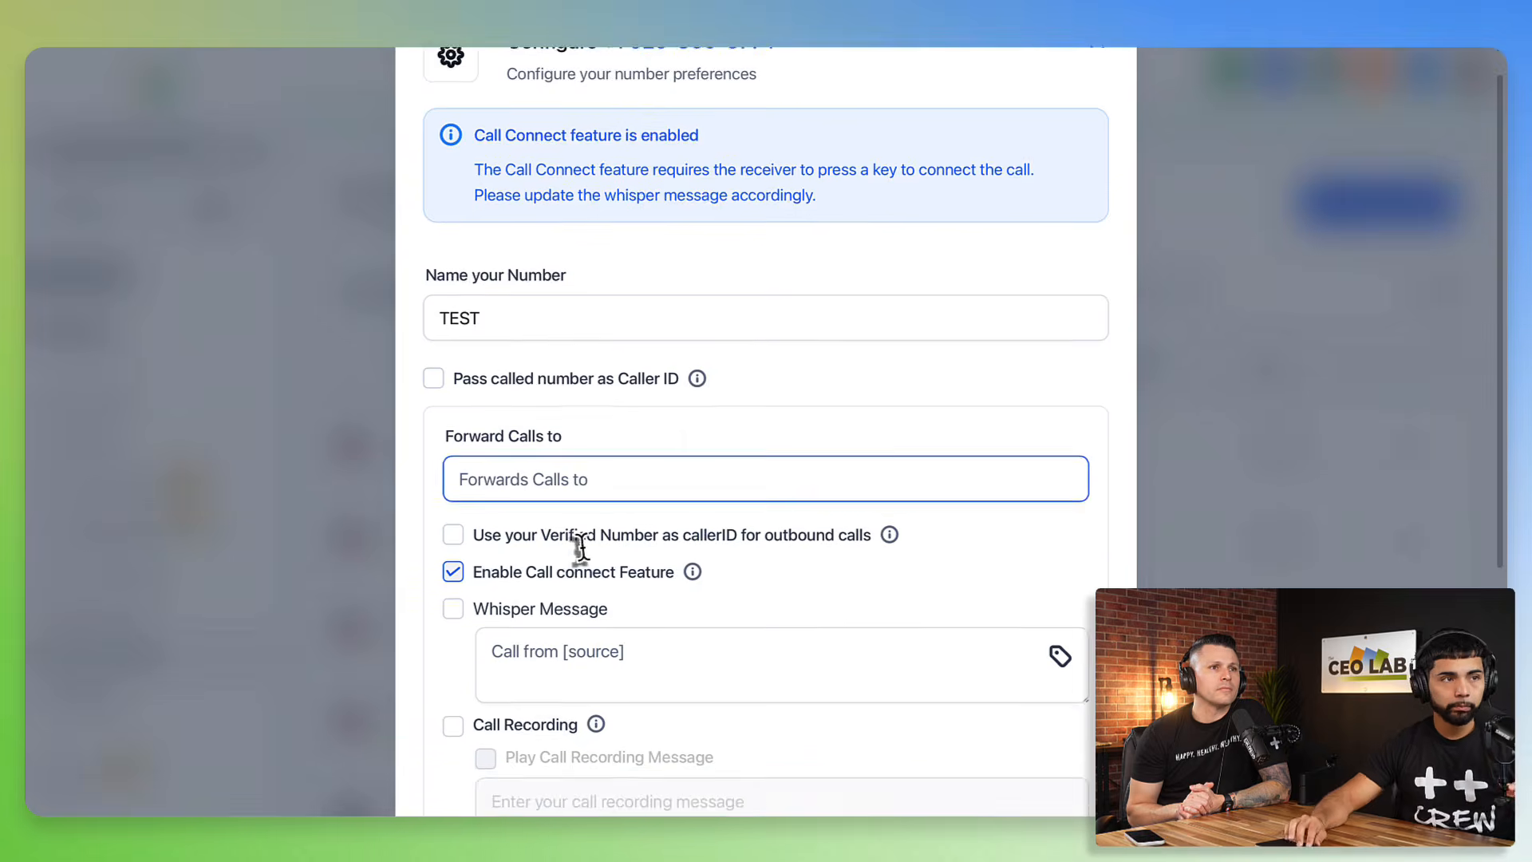
- Try a 5-second incoming call timeout, then set it back to 20
left_click(543, 338)
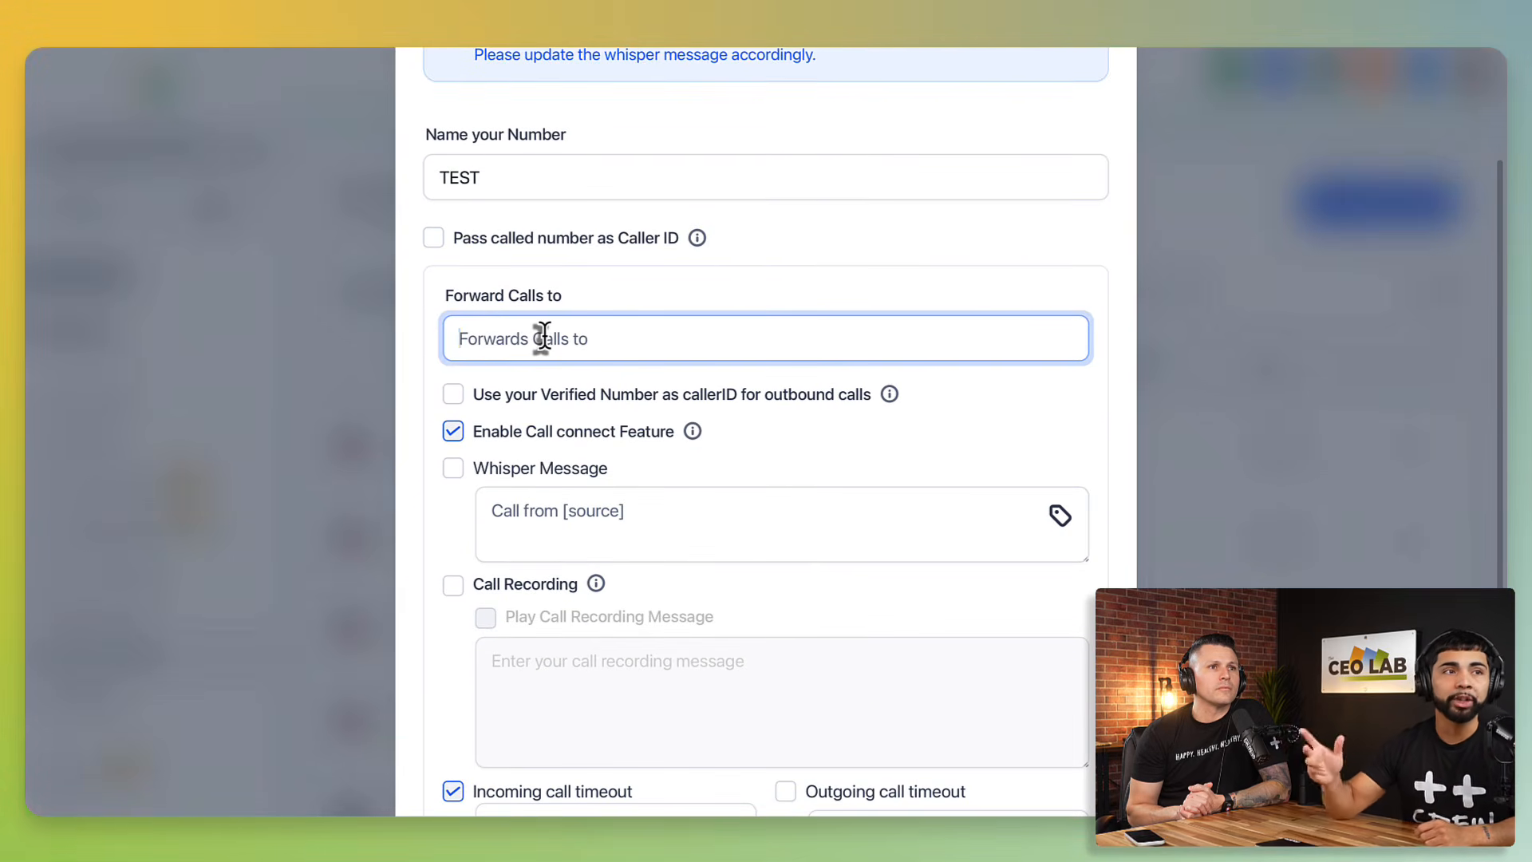
scroll(515, 411, "down", 3)
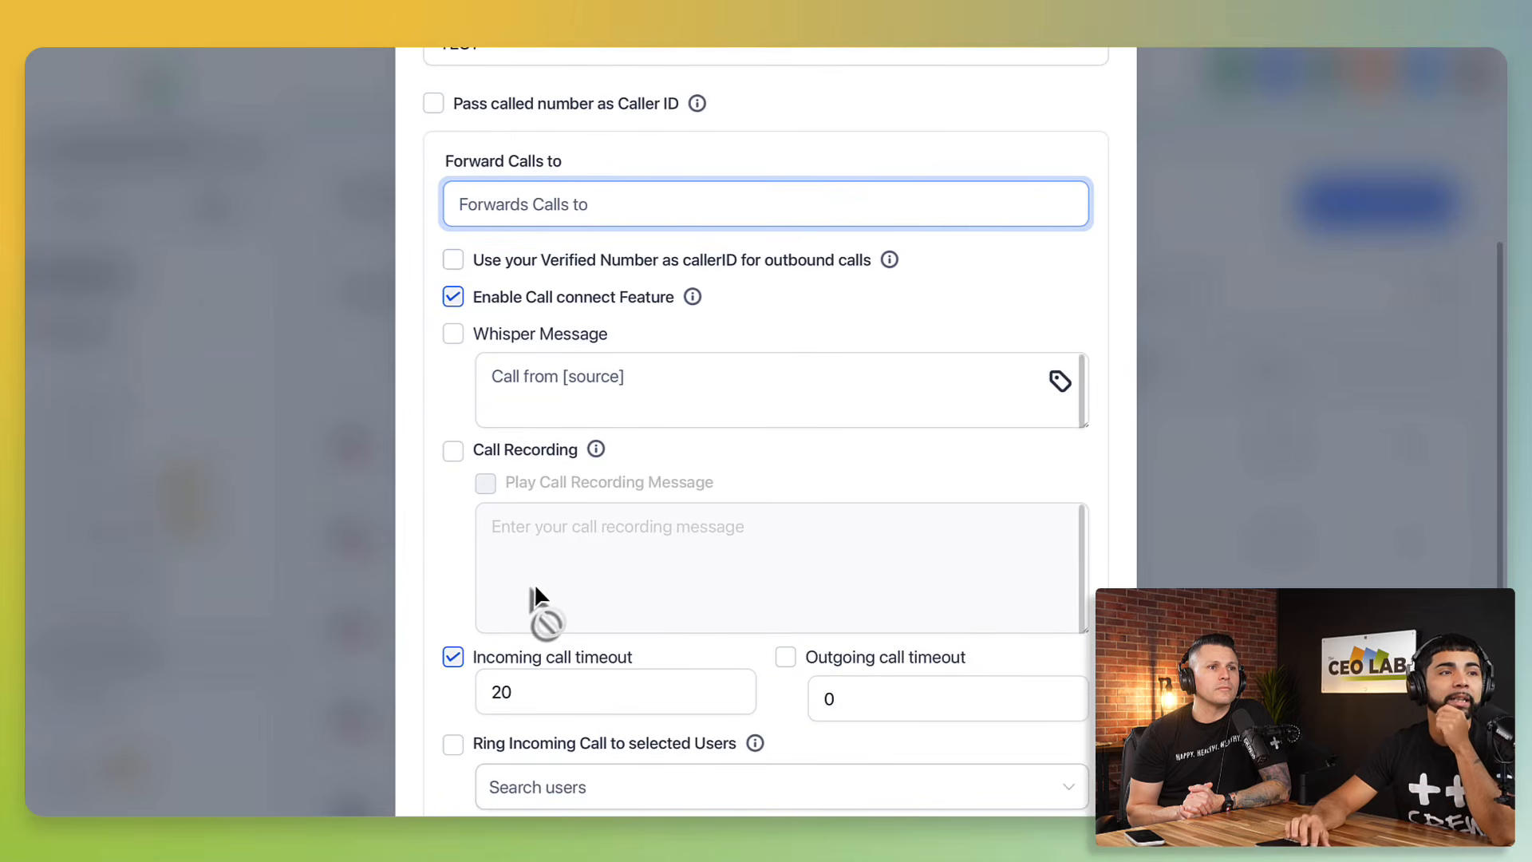
scroll(536, 588, "down", 1)
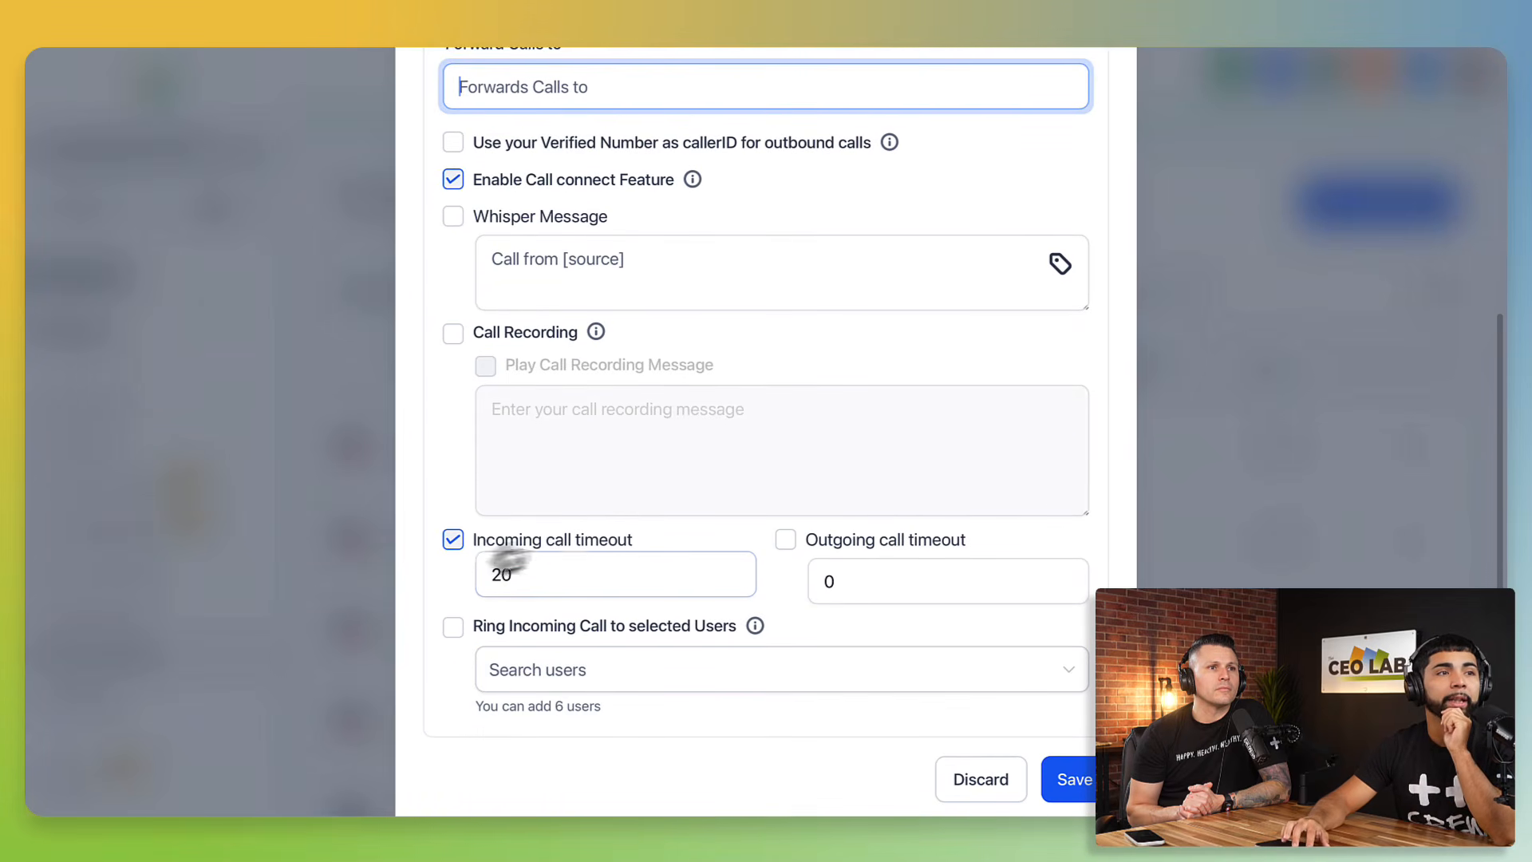
left_click(522, 583)
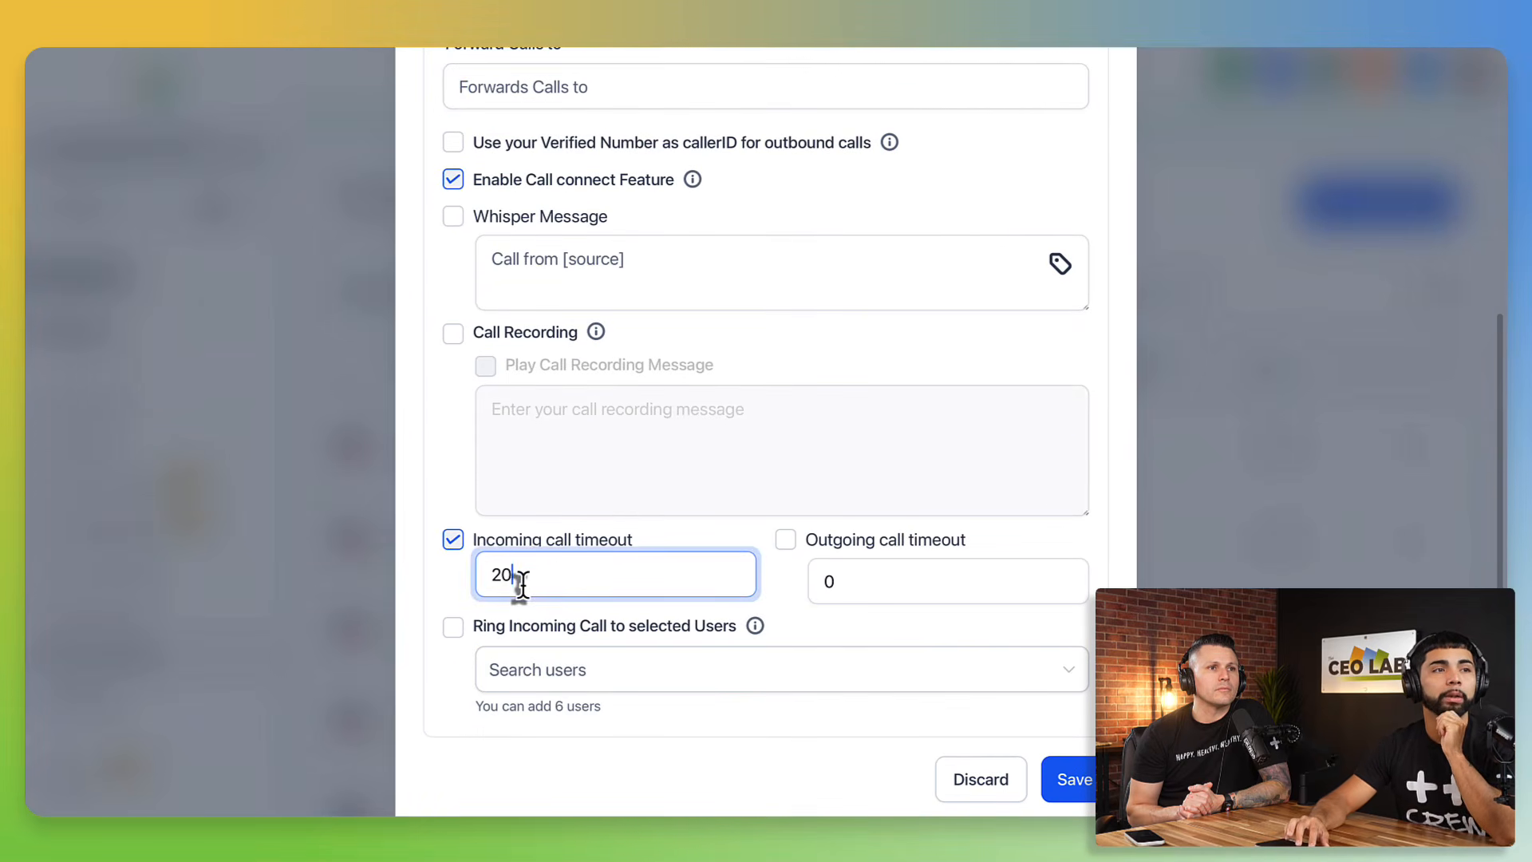
key("BackSpace")
key("BackSpace")
type("5")
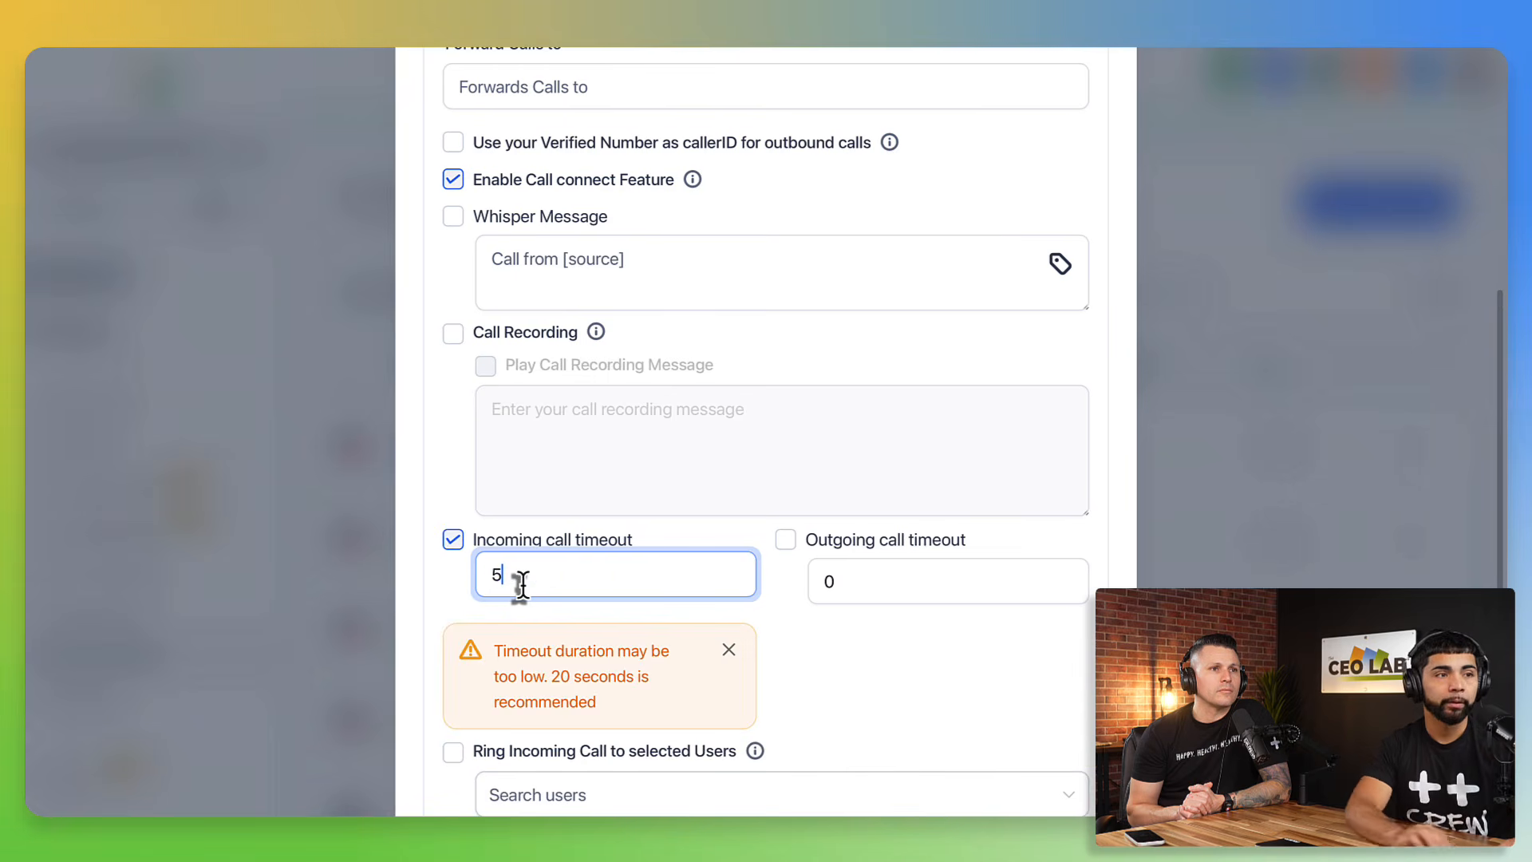
key("BackSpace")
type("20")
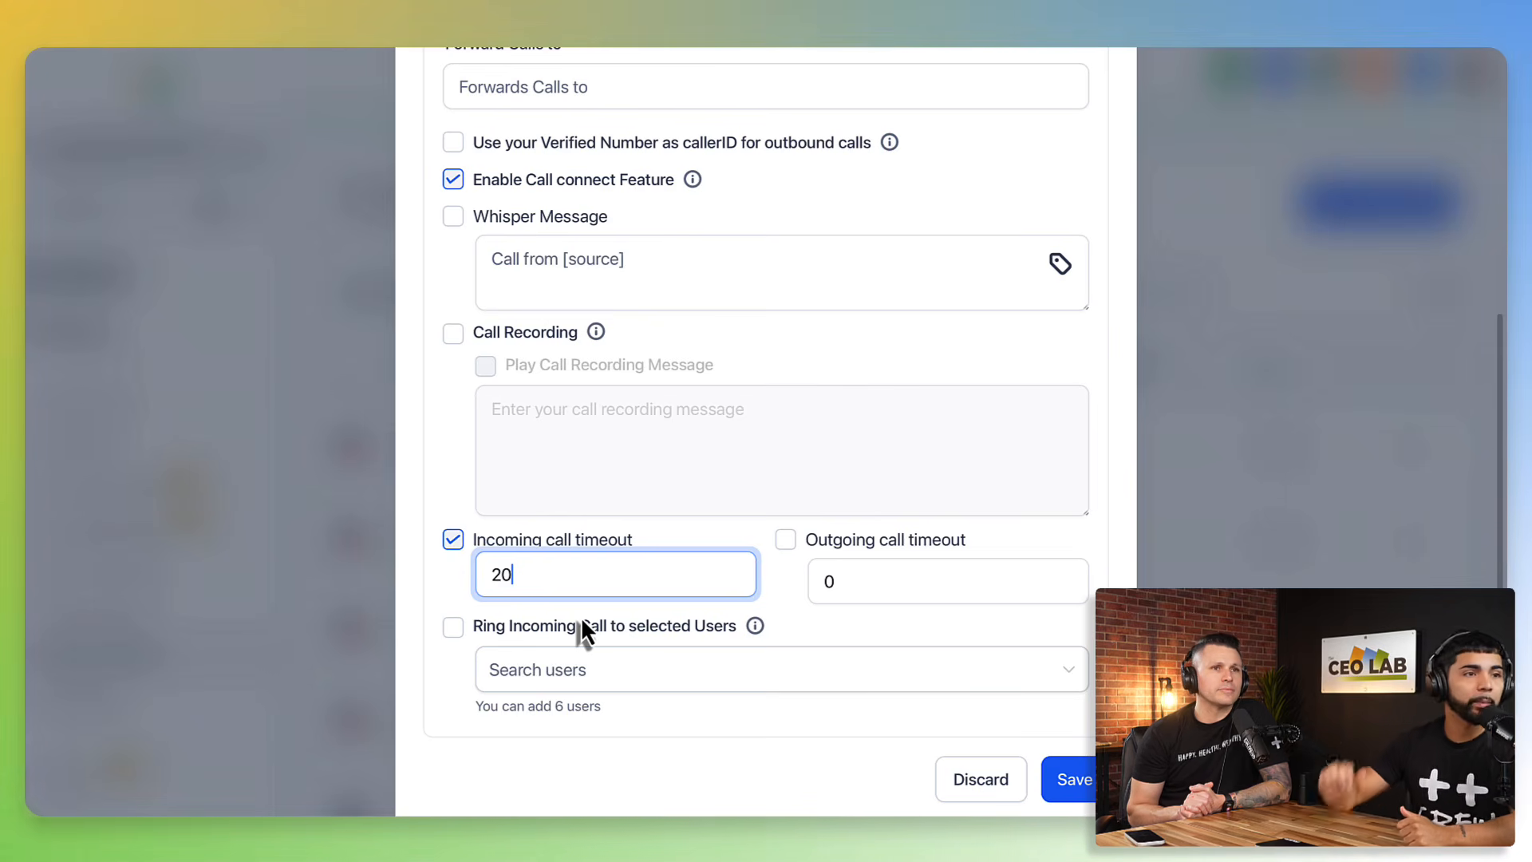
scroll(703, 527, "up", 1)
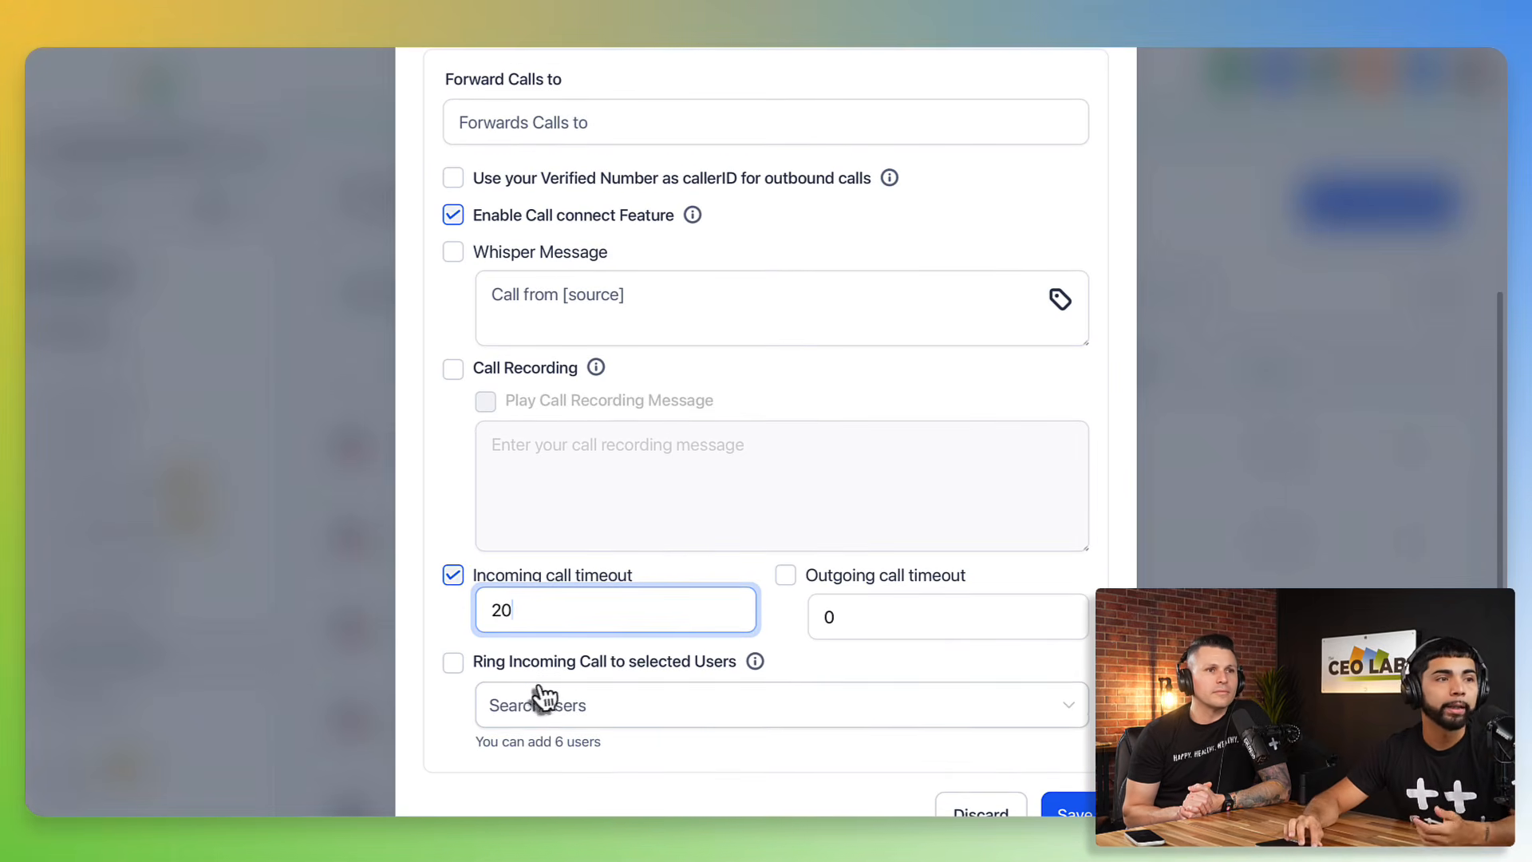
- Add a team member to ring on incoming calls, then close the TEST settings unsaved
left_click(588, 706)
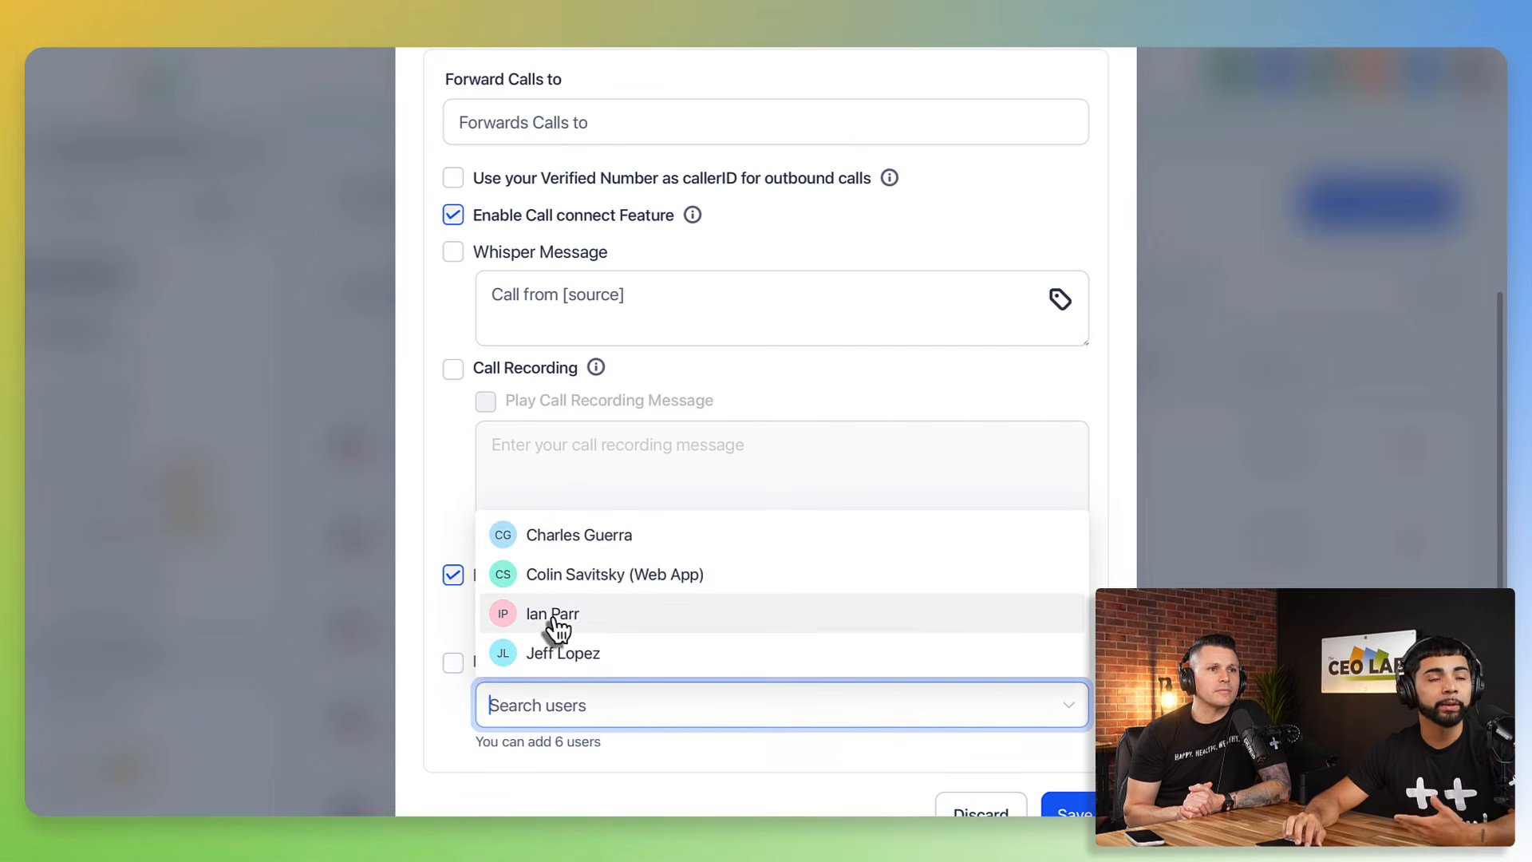
left_click(551, 536)
left_click(509, 778)
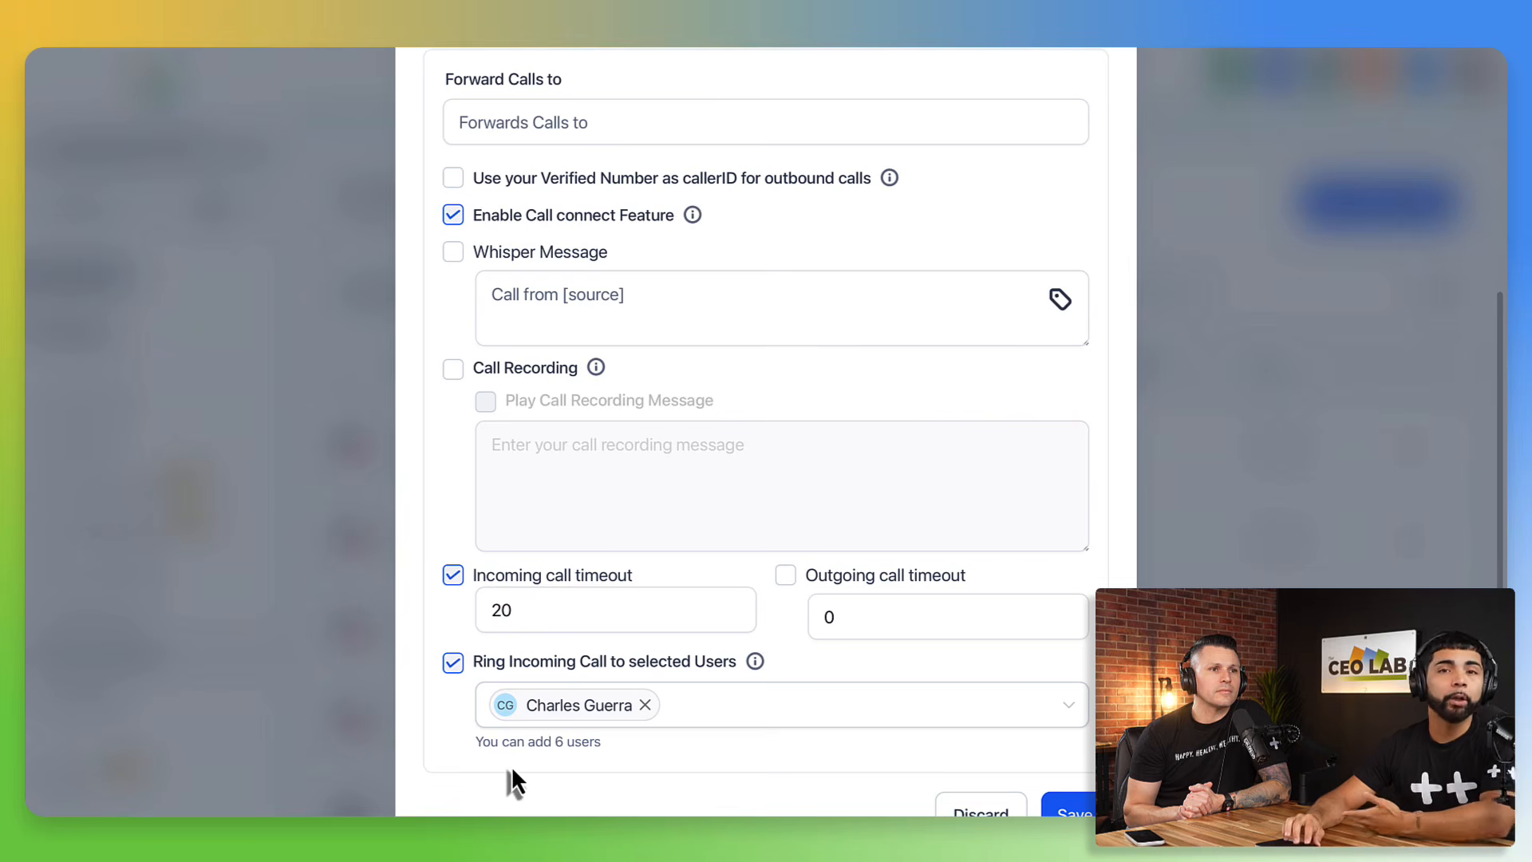
left_click(535, 621)
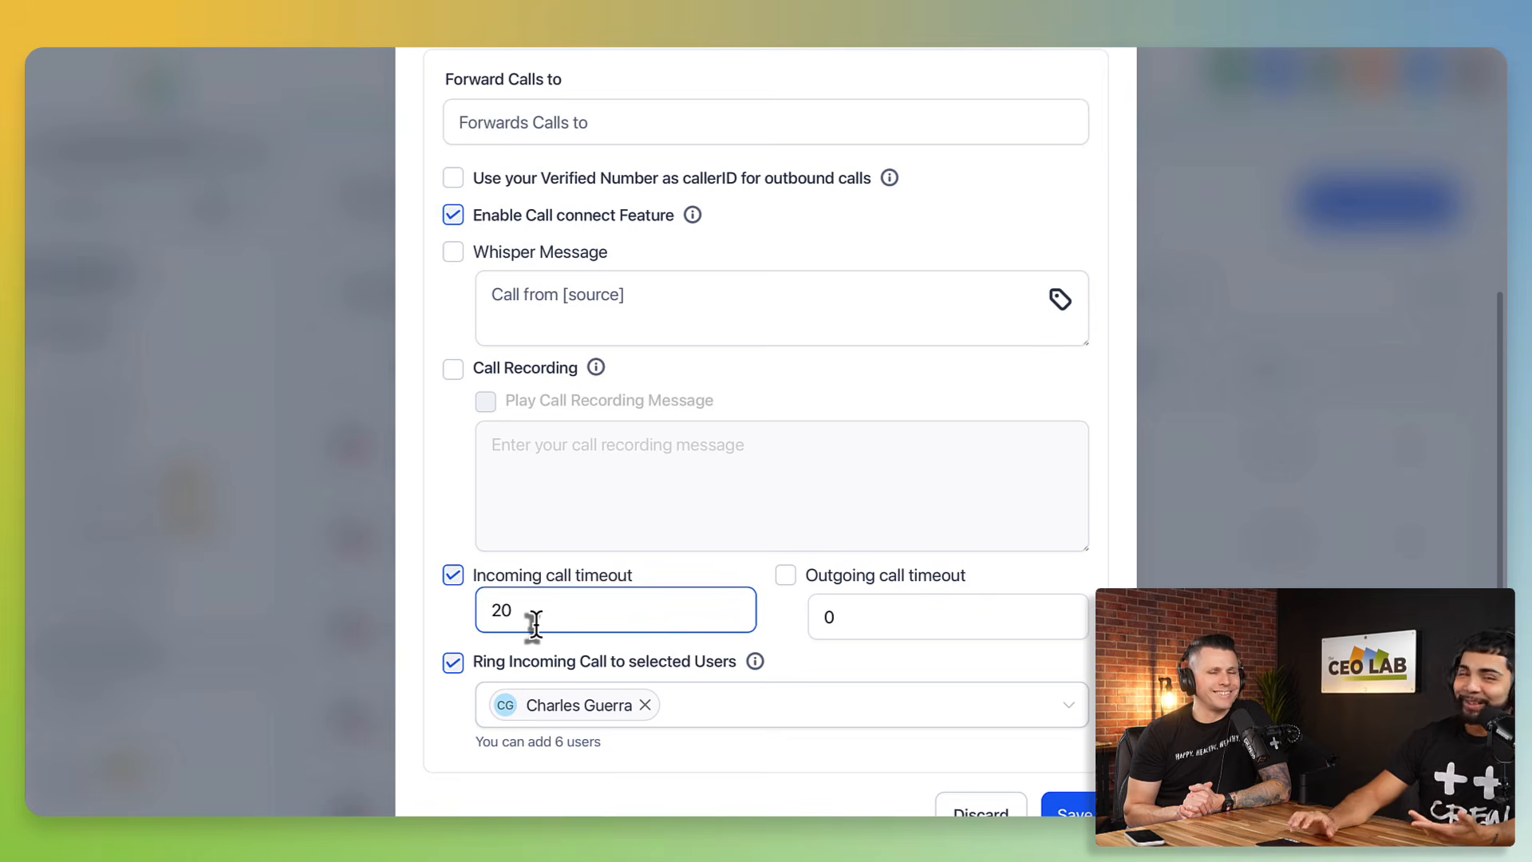
scroll(536, 623, "up", 3)
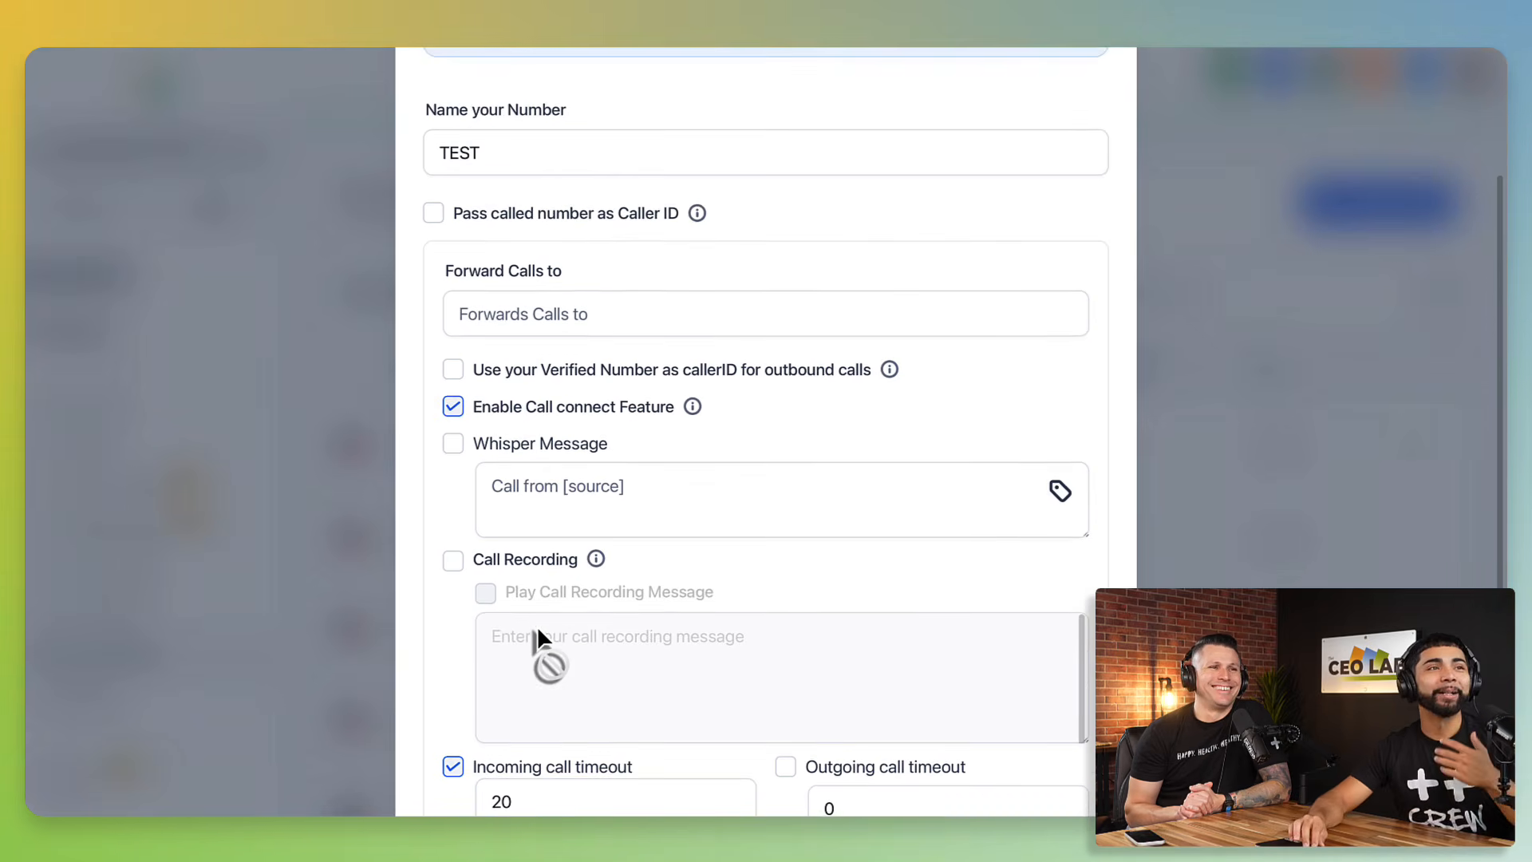
scroll(538, 626, "up", 3)
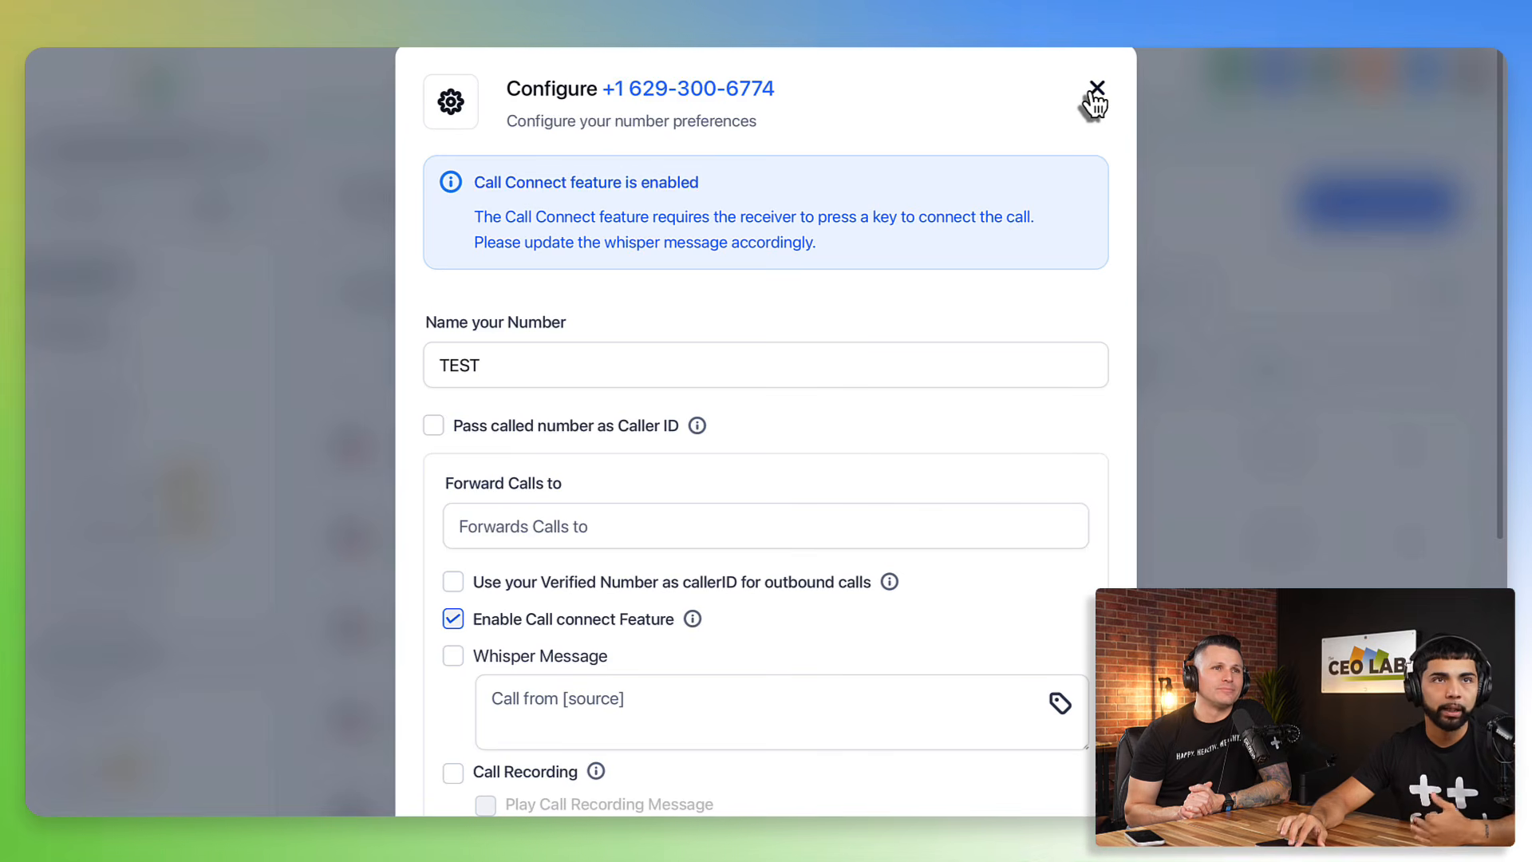
left_click(1096, 89)
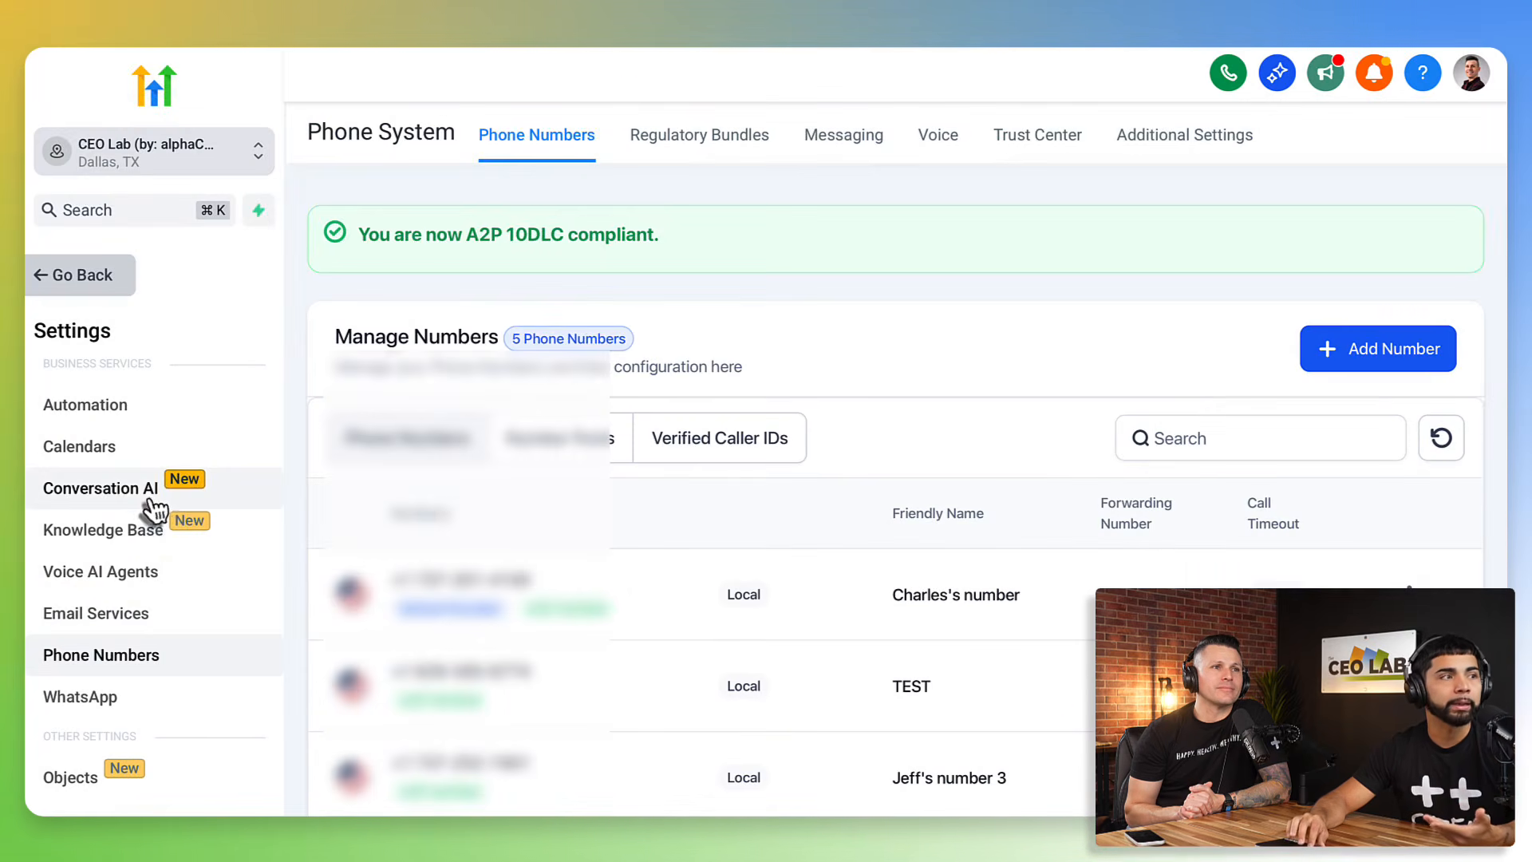
- Open the voice agent's Phone & Availability settings, keeping its assigned phone number
left_click(136, 592)
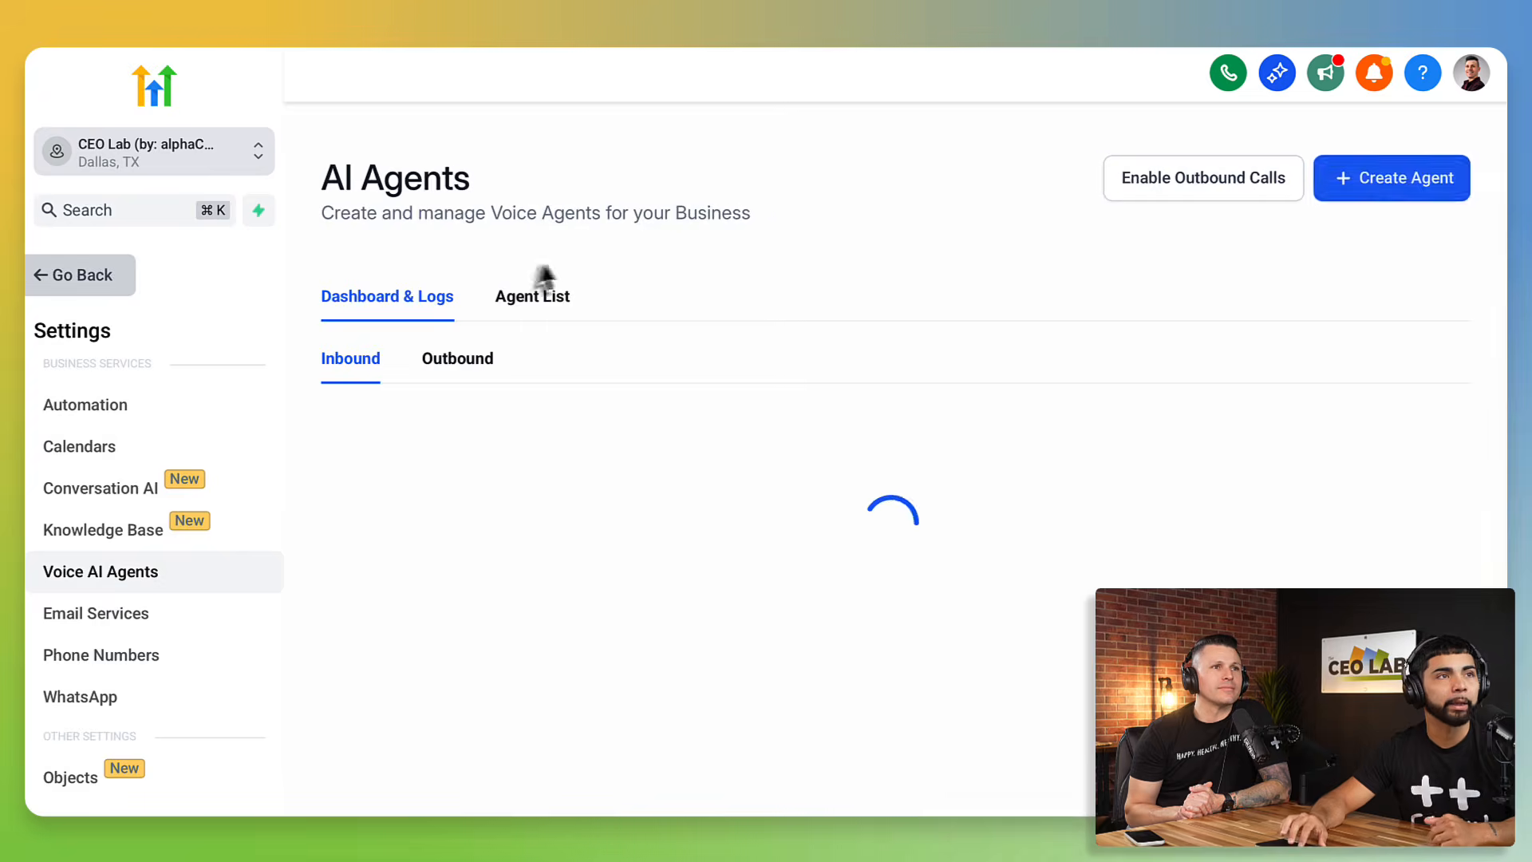
left_click(535, 299)
left_click(478, 493)
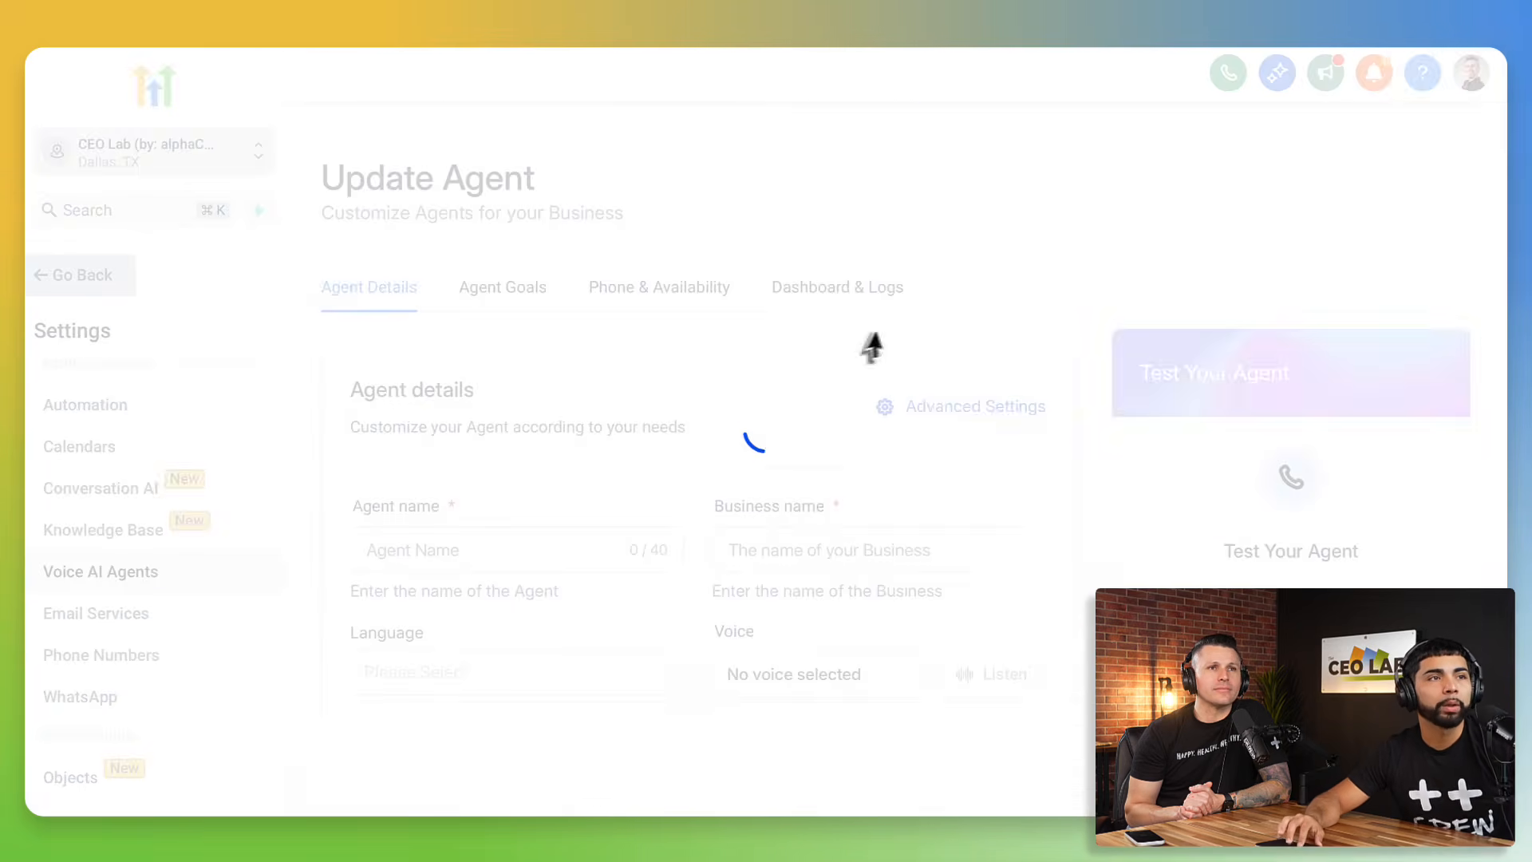
left_click(680, 302)
scroll(753, 553, "down", 3)
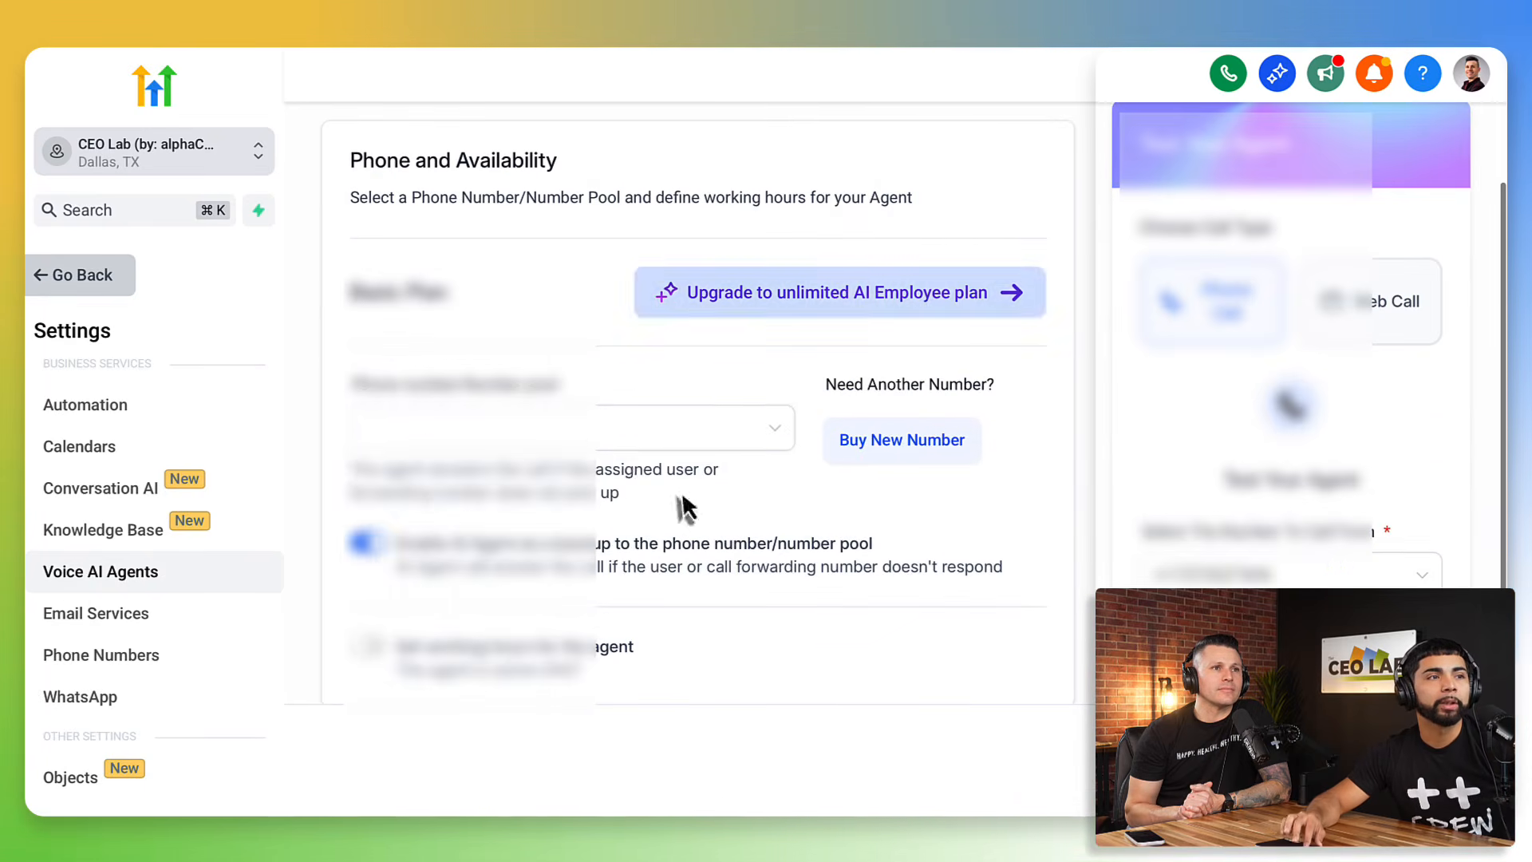
left_click(602, 431)
left_click(423, 536)
scroll(532, 346, "down", 2)
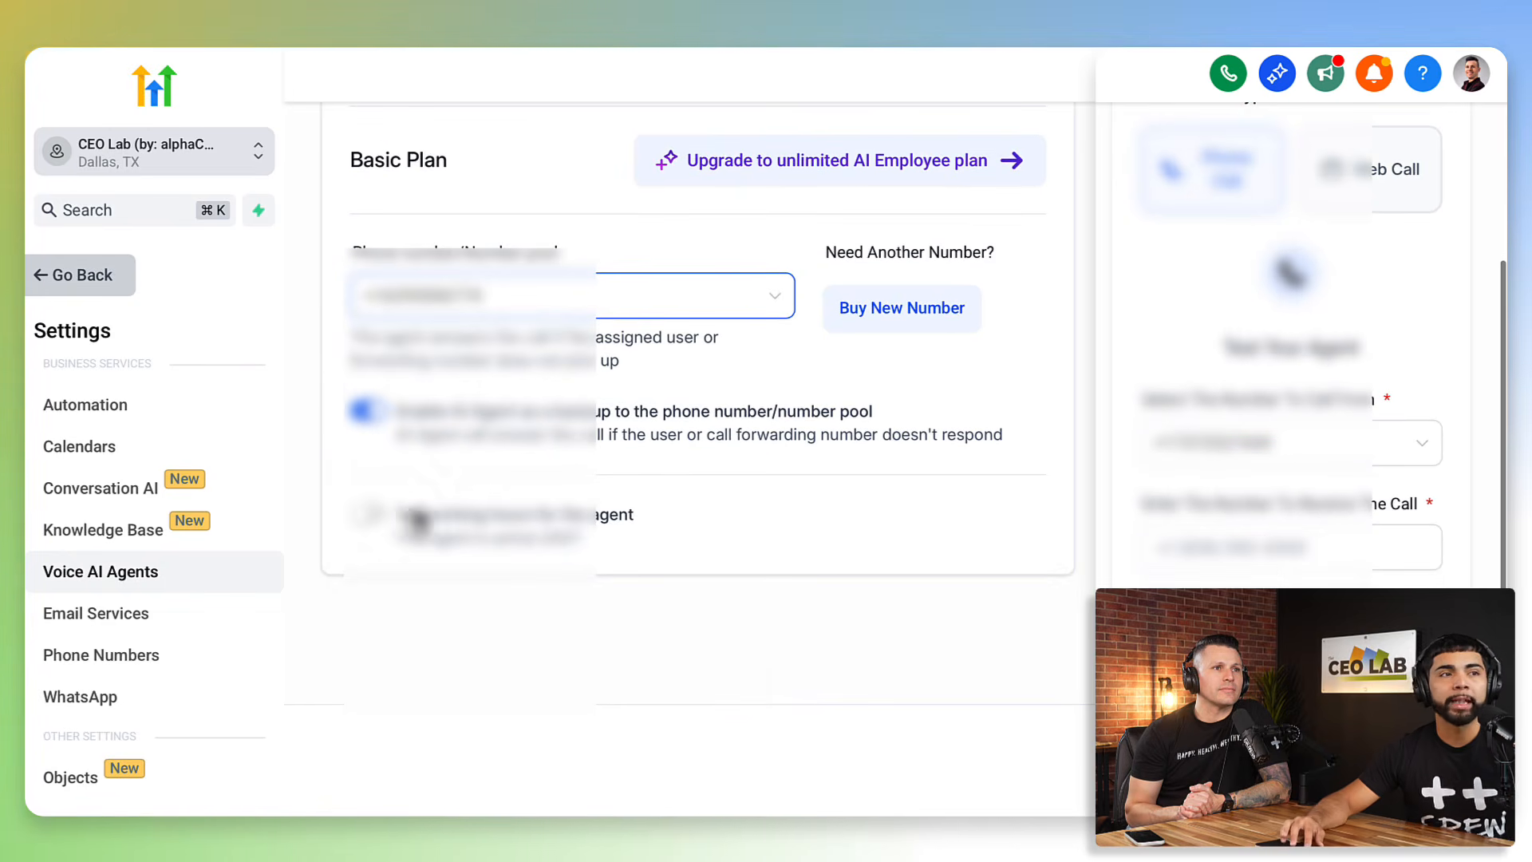
- Turn on working hours and make the agent available Monday through Friday
left_click(374, 518)
scroll(557, 520, "down", 5)
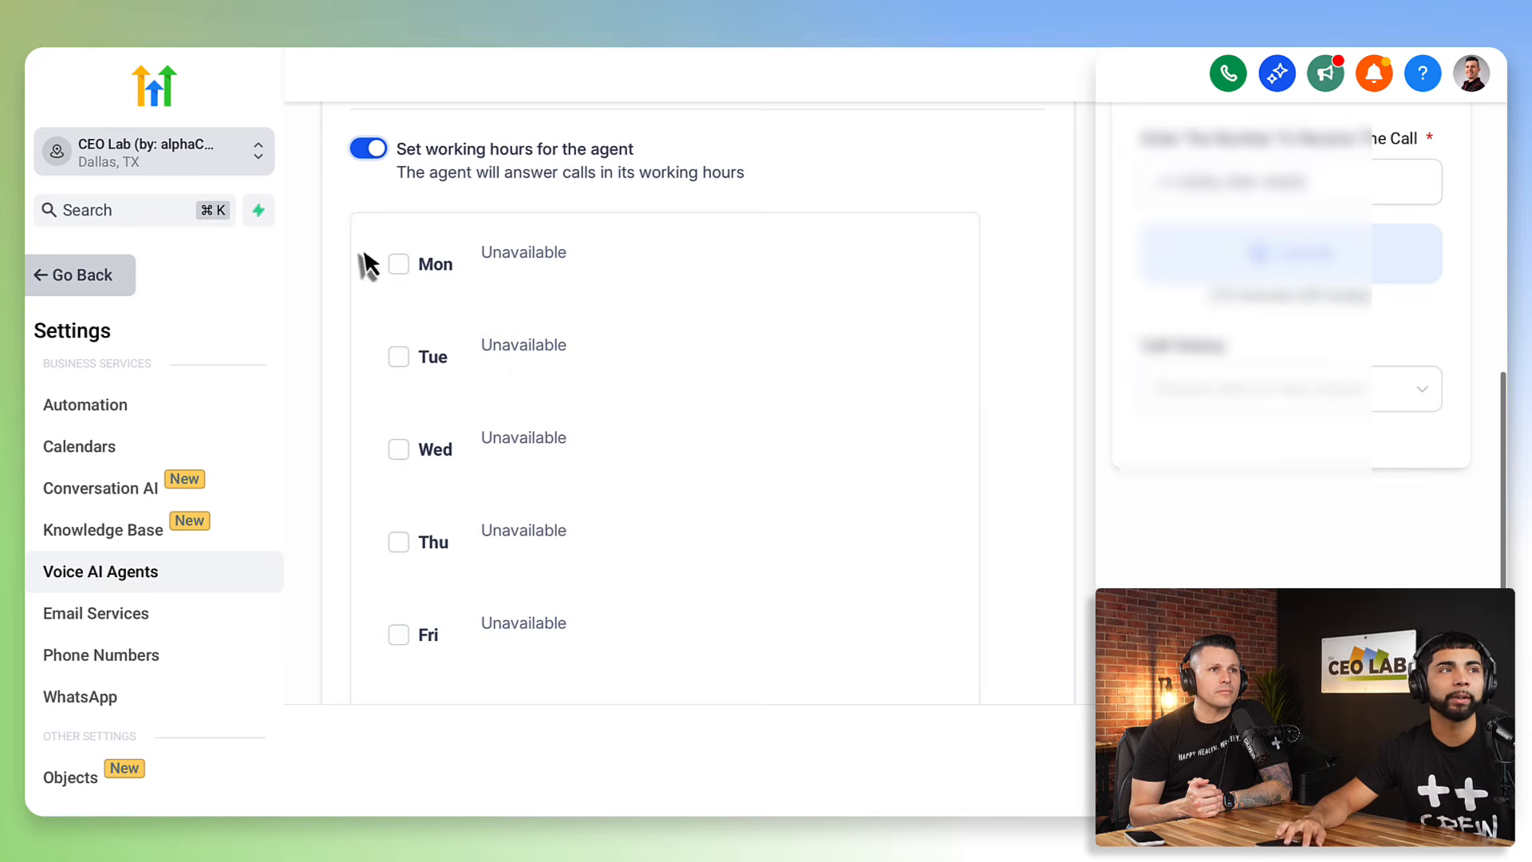
left_click(398, 265)
left_click(415, 376)
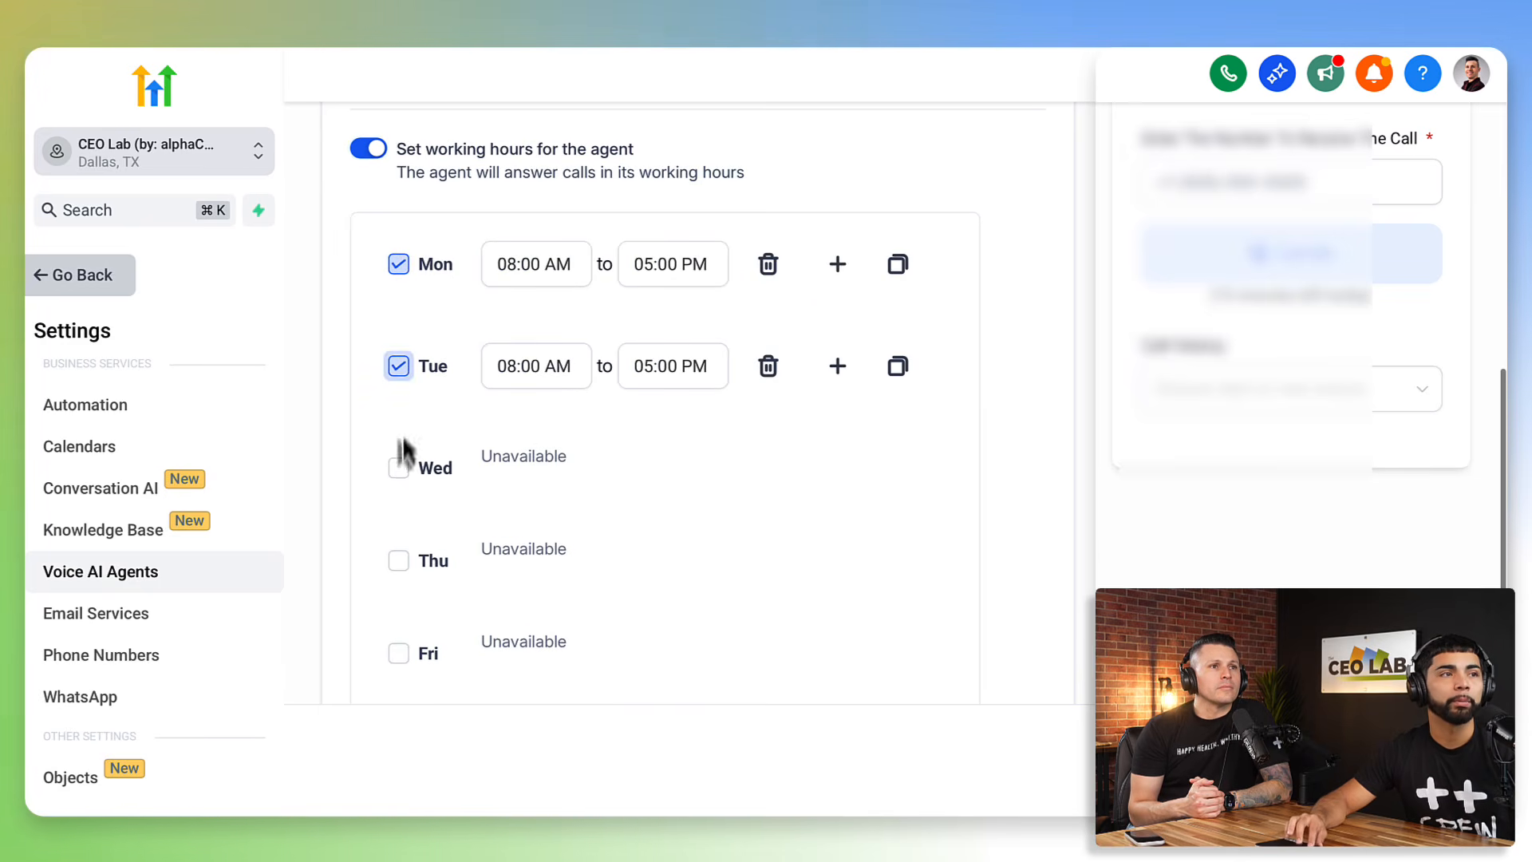
left_click(404, 466)
left_click(401, 570)
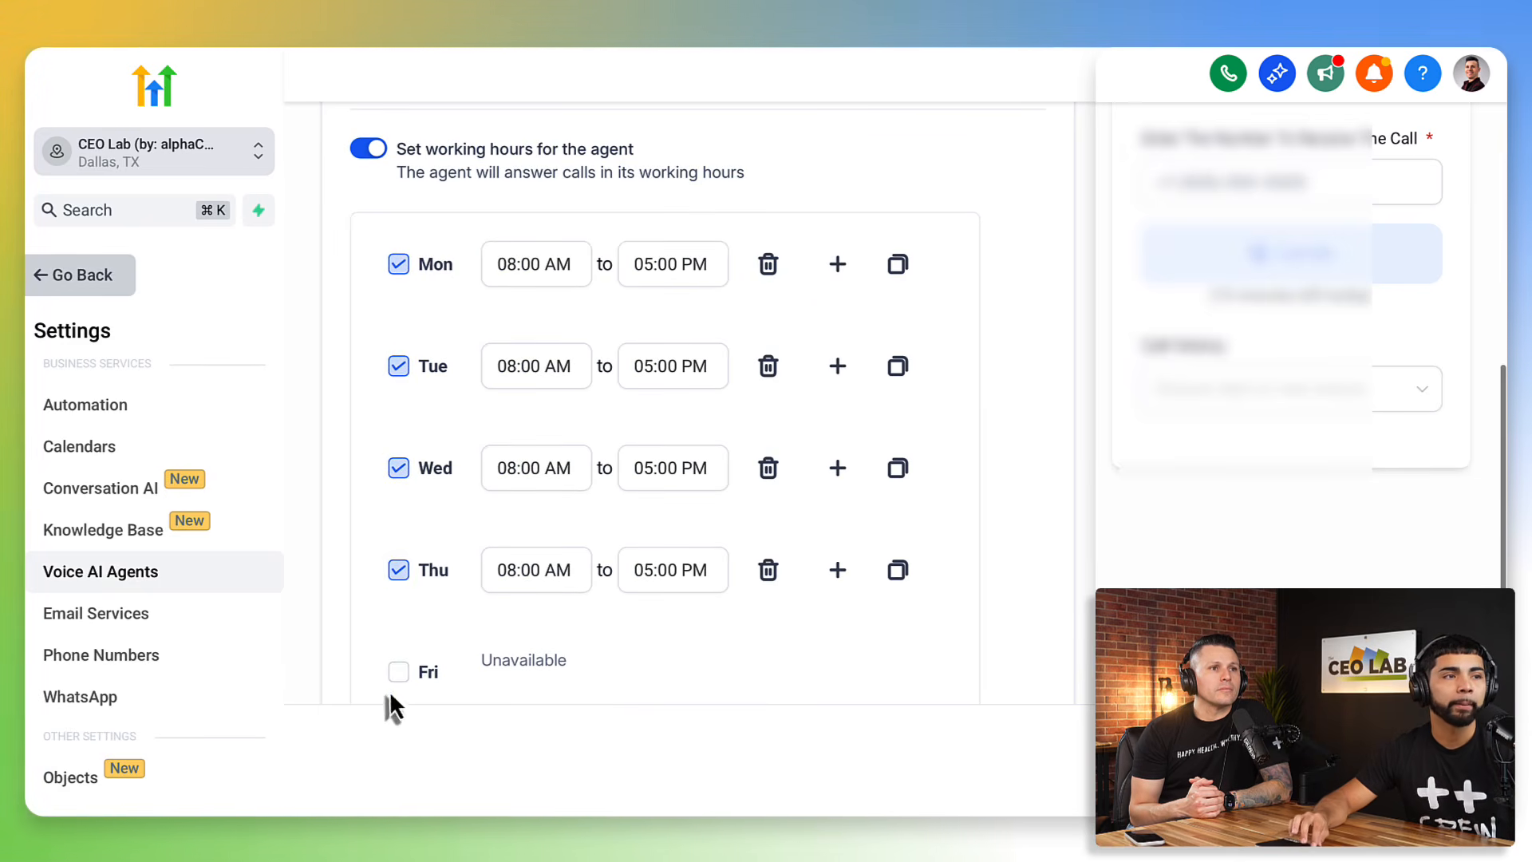
left_click(397, 676)
scroll(420, 558, "down", 2)
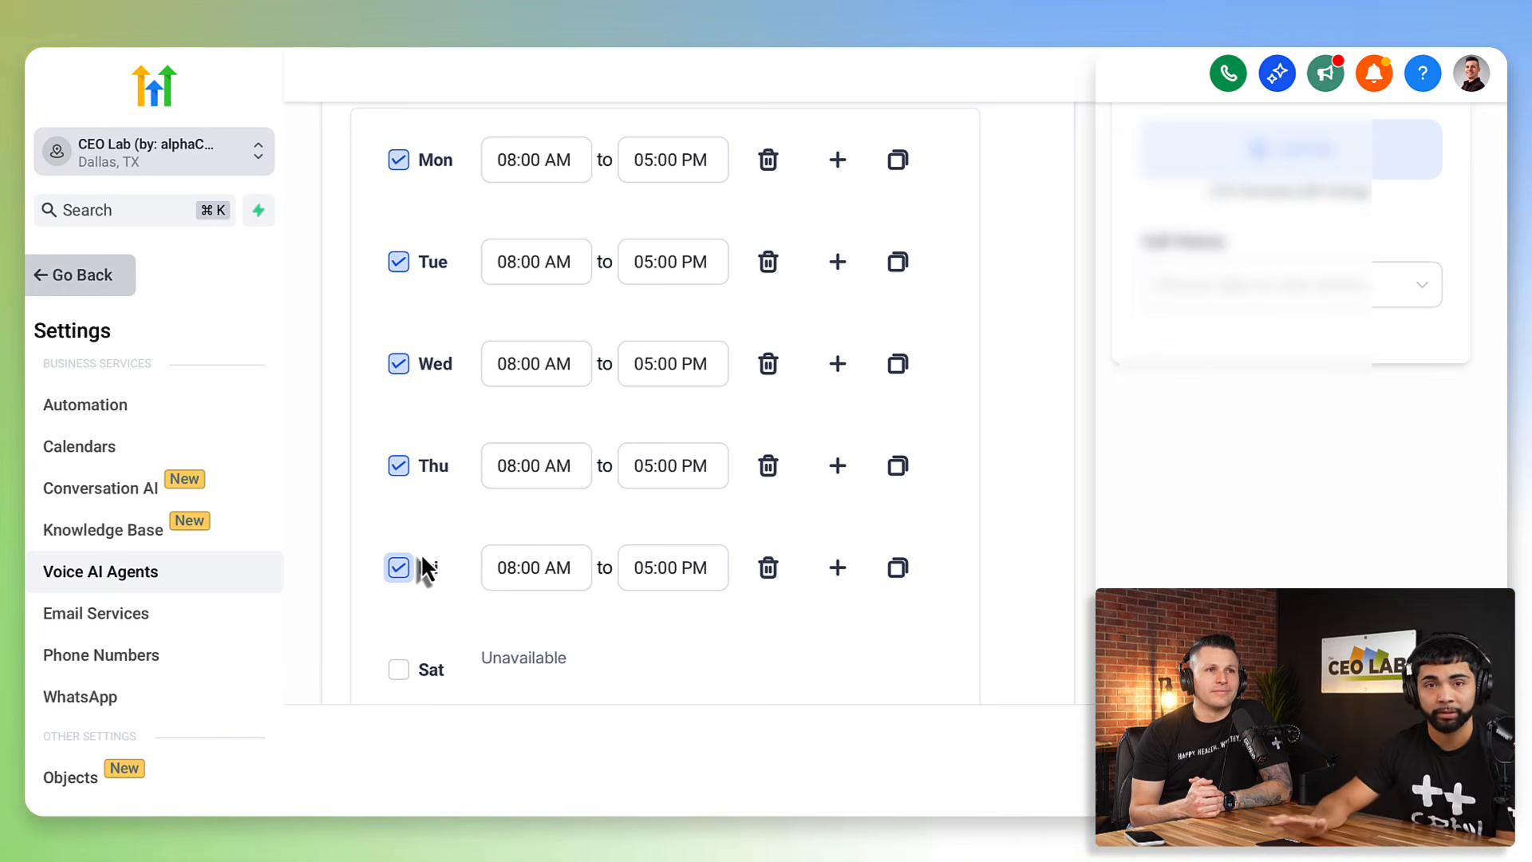
- Add Saturday and Sunday to the working days at 08:00 AM–05:00 PM
left_click(526, 558)
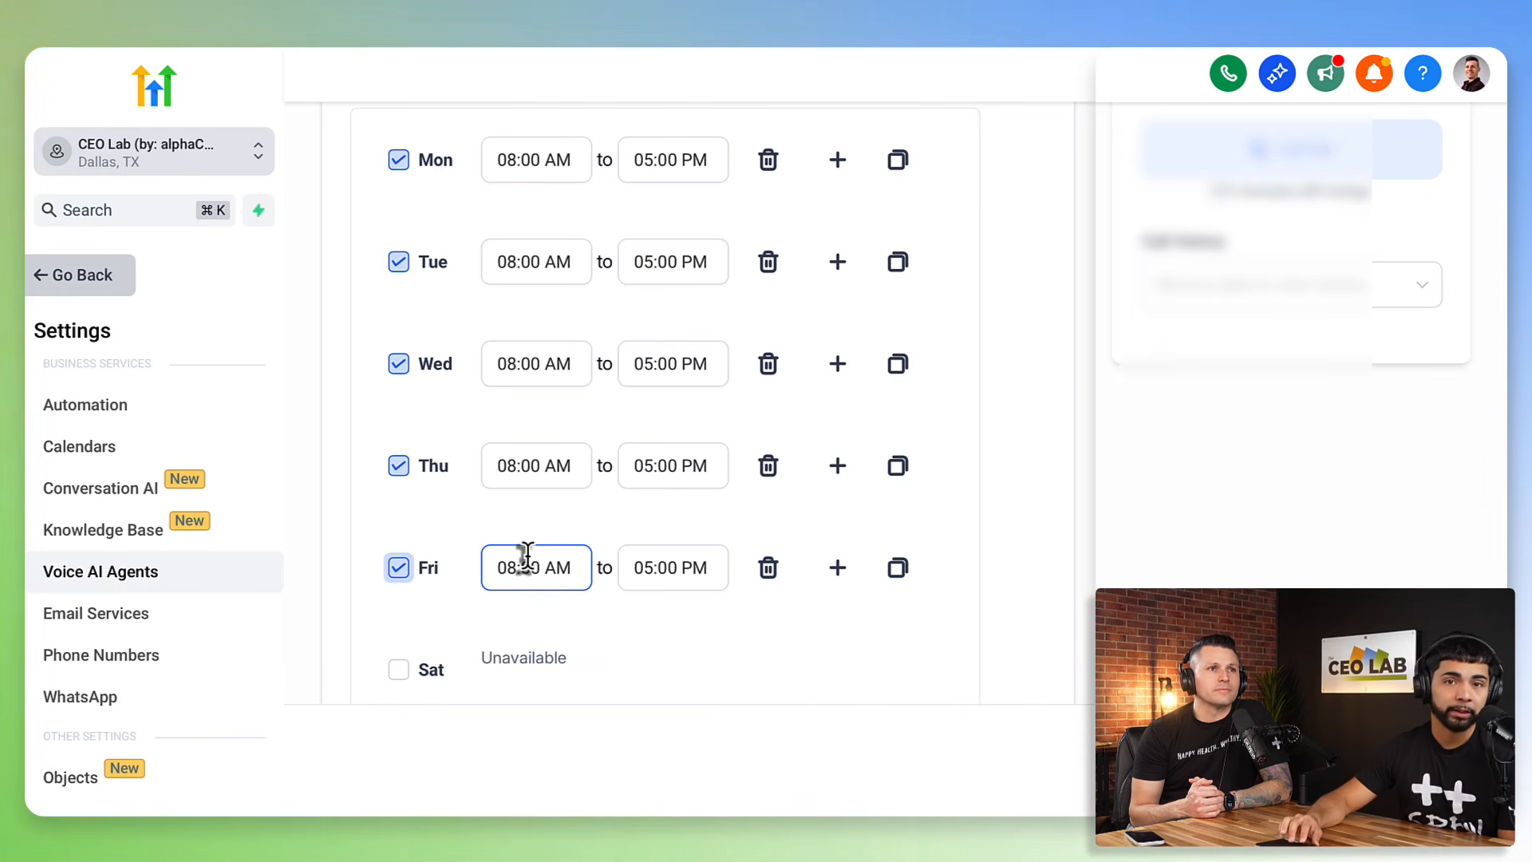
scroll(526, 558, "down", 3)
left_click(398, 509)
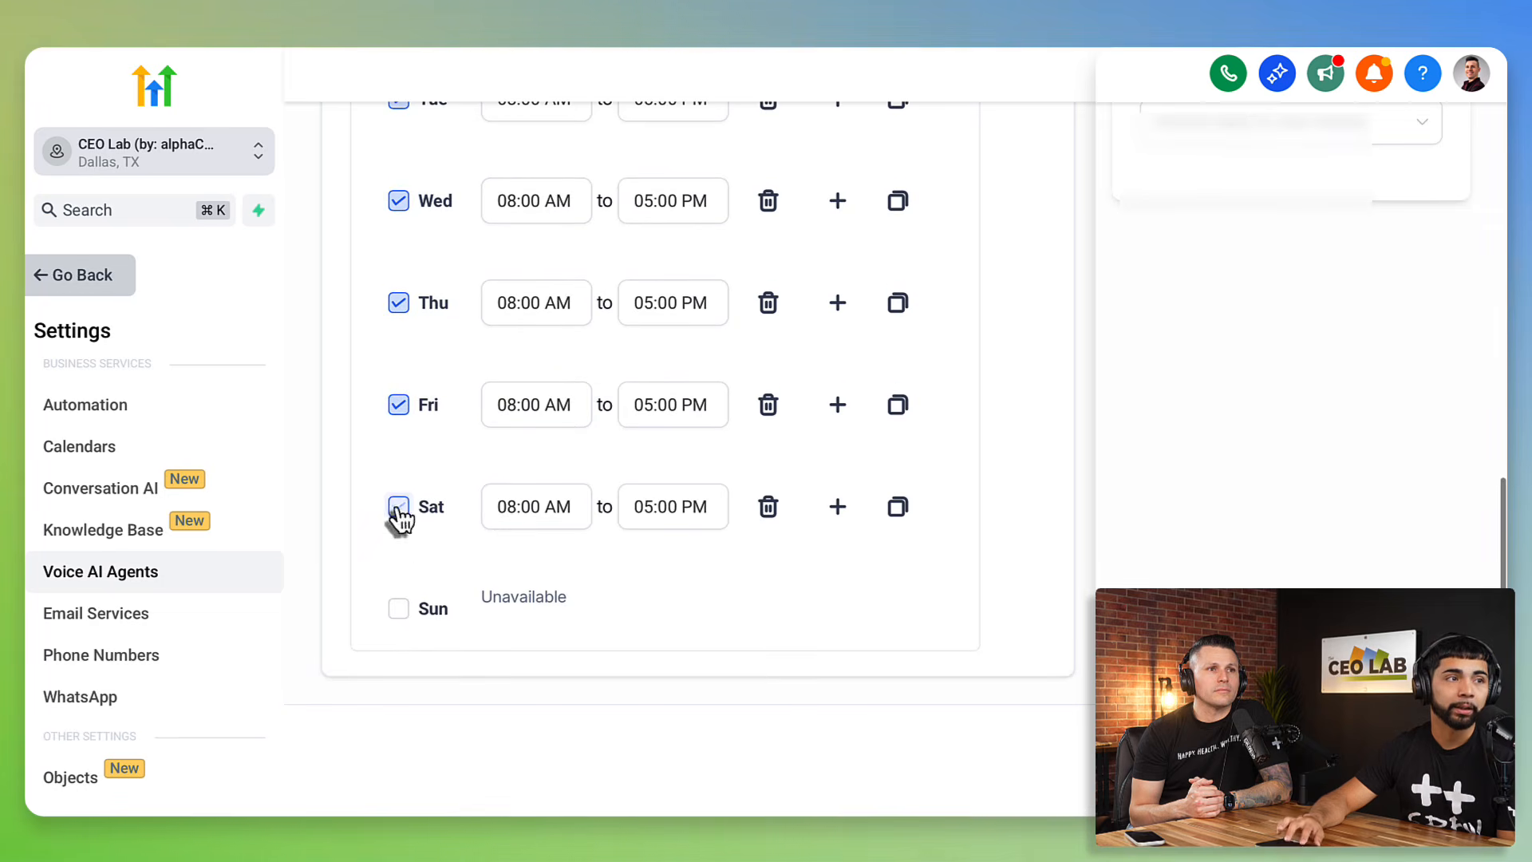
left_click(399, 610)
scroll(479, 487, "up", 5)
- Set Monday's working hours to 05:00 PM–10:00 PM
left_click(522, 336)
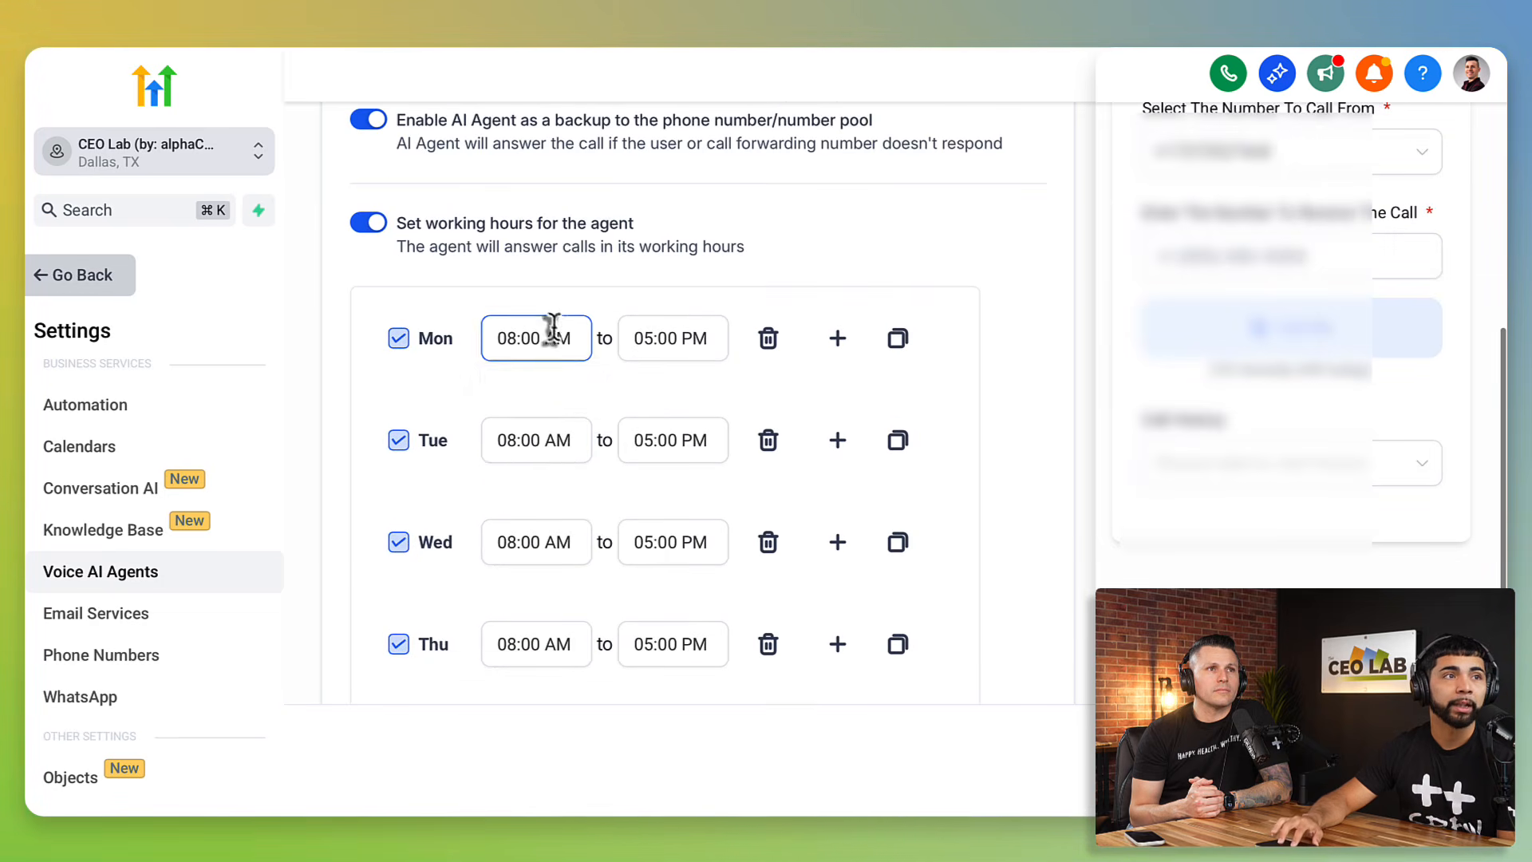
scroll(515, 495, "up", 3)
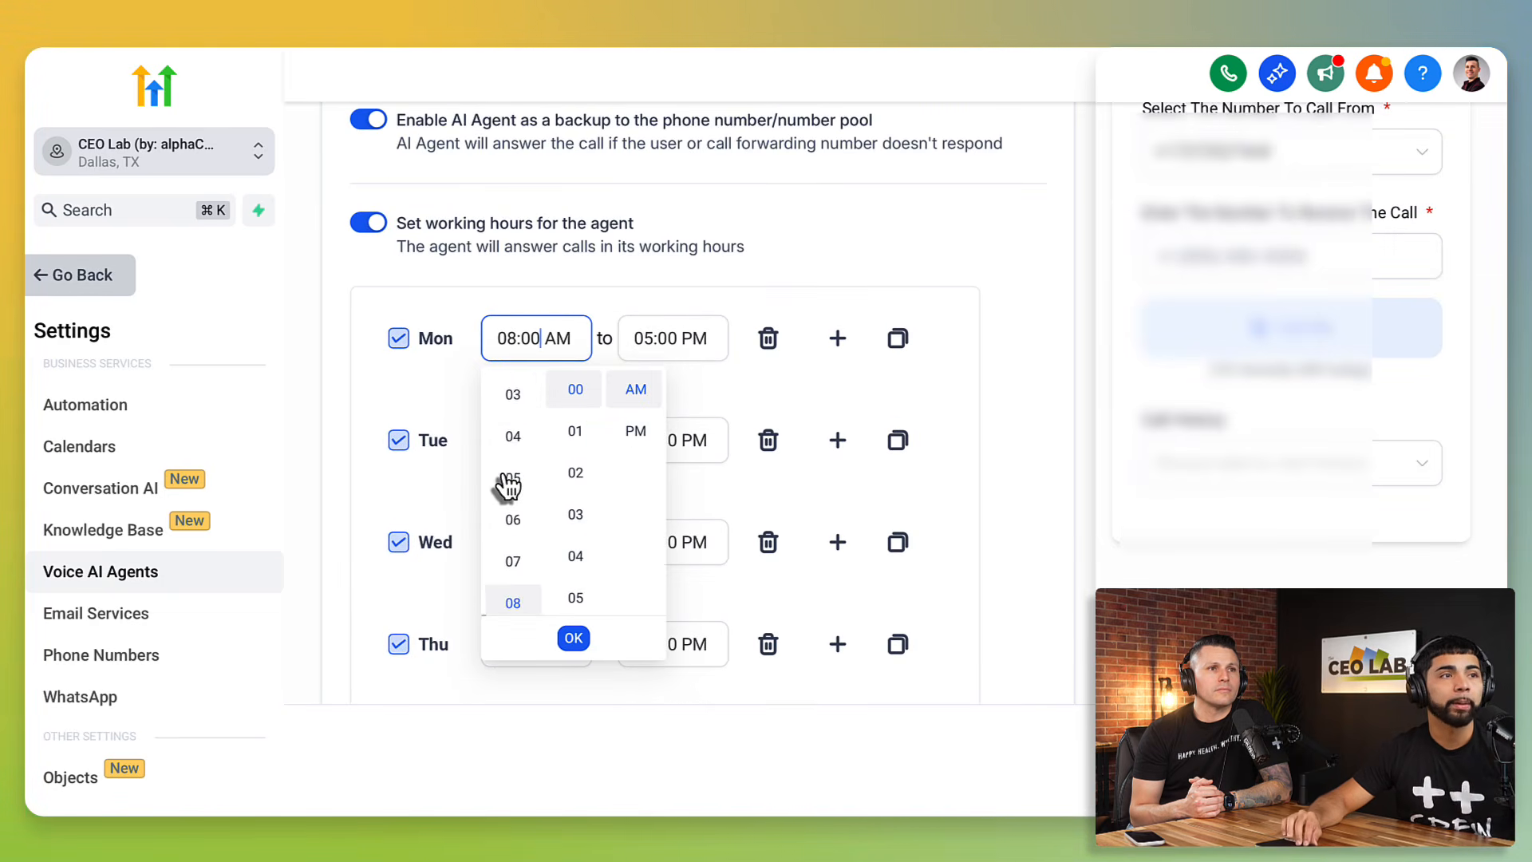
left_click(514, 506)
left_click(636, 431)
left_click(668, 338)
scroll(661, 550, "down", 1)
scroll(660, 558, "down", 1)
scroll(665, 550, "up", 2)
left_click(662, 526)
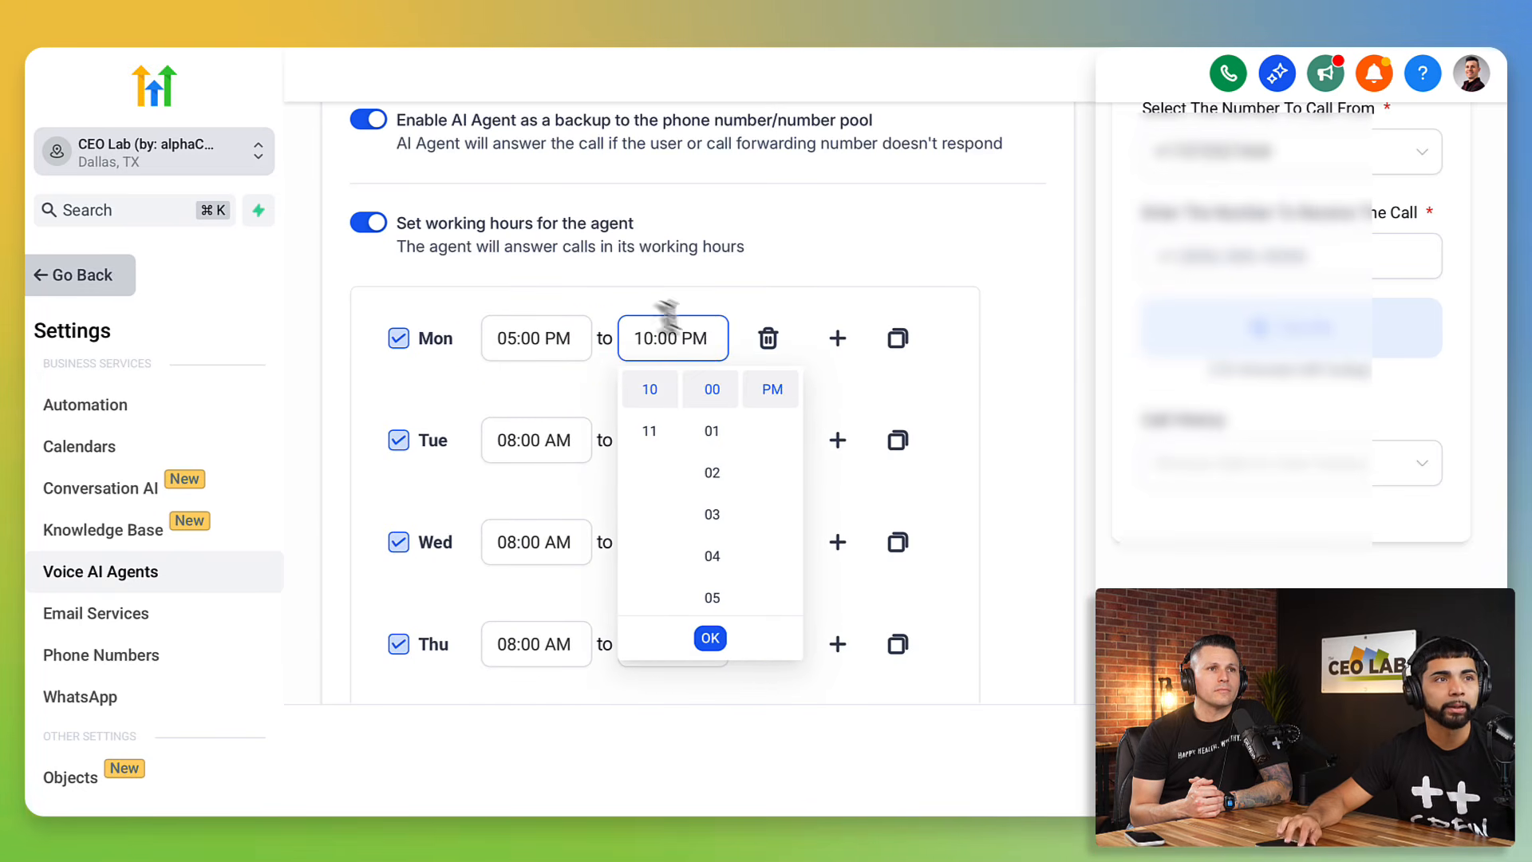
left_click(561, 391)
- Copy Monday's 05:00 PM–10:00 PM hours to Tuesday through Friday
left_click(898, 337)
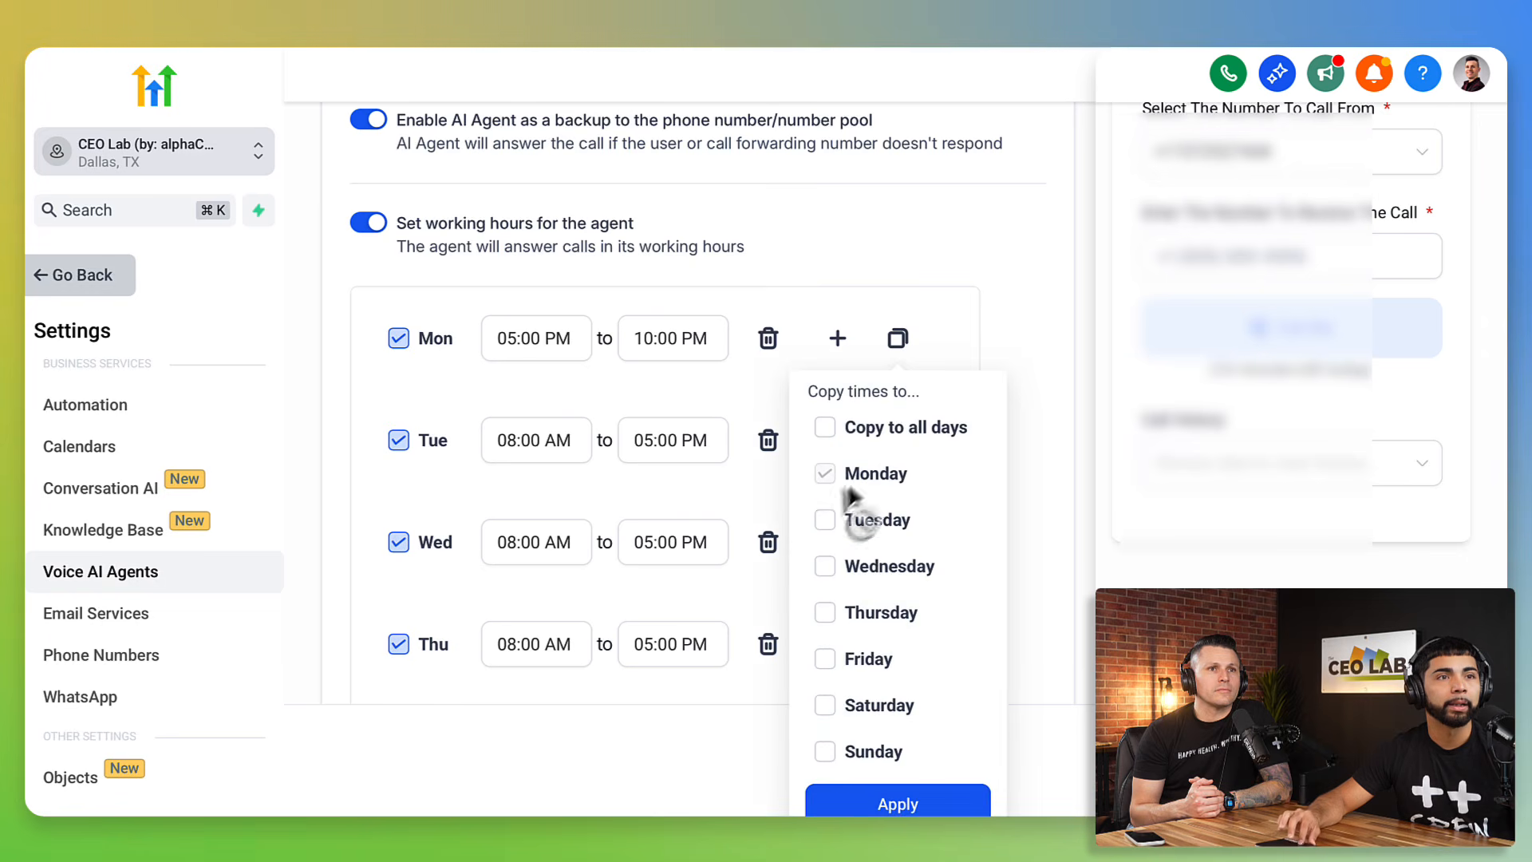
left_click(827, 566)
left_click(826, 613)
left_click(827, 658)
left_click(898, 802)
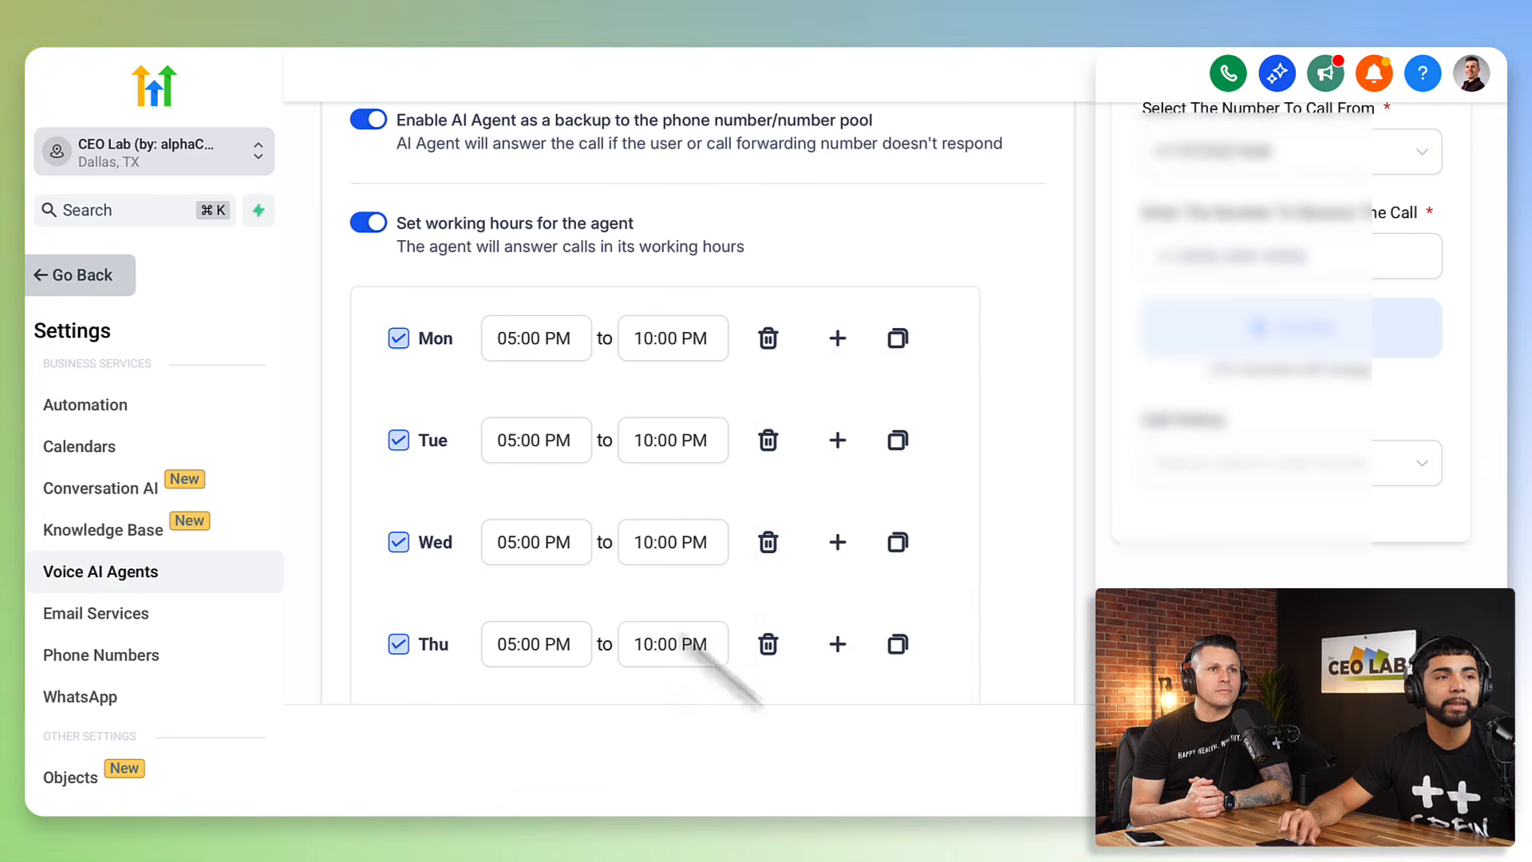
- Change Saturday's end time to 10:00 PM and copy those hours to Sunday
scroll(670, 622, "down", 4)
scroll(410, 558, "down", 2)
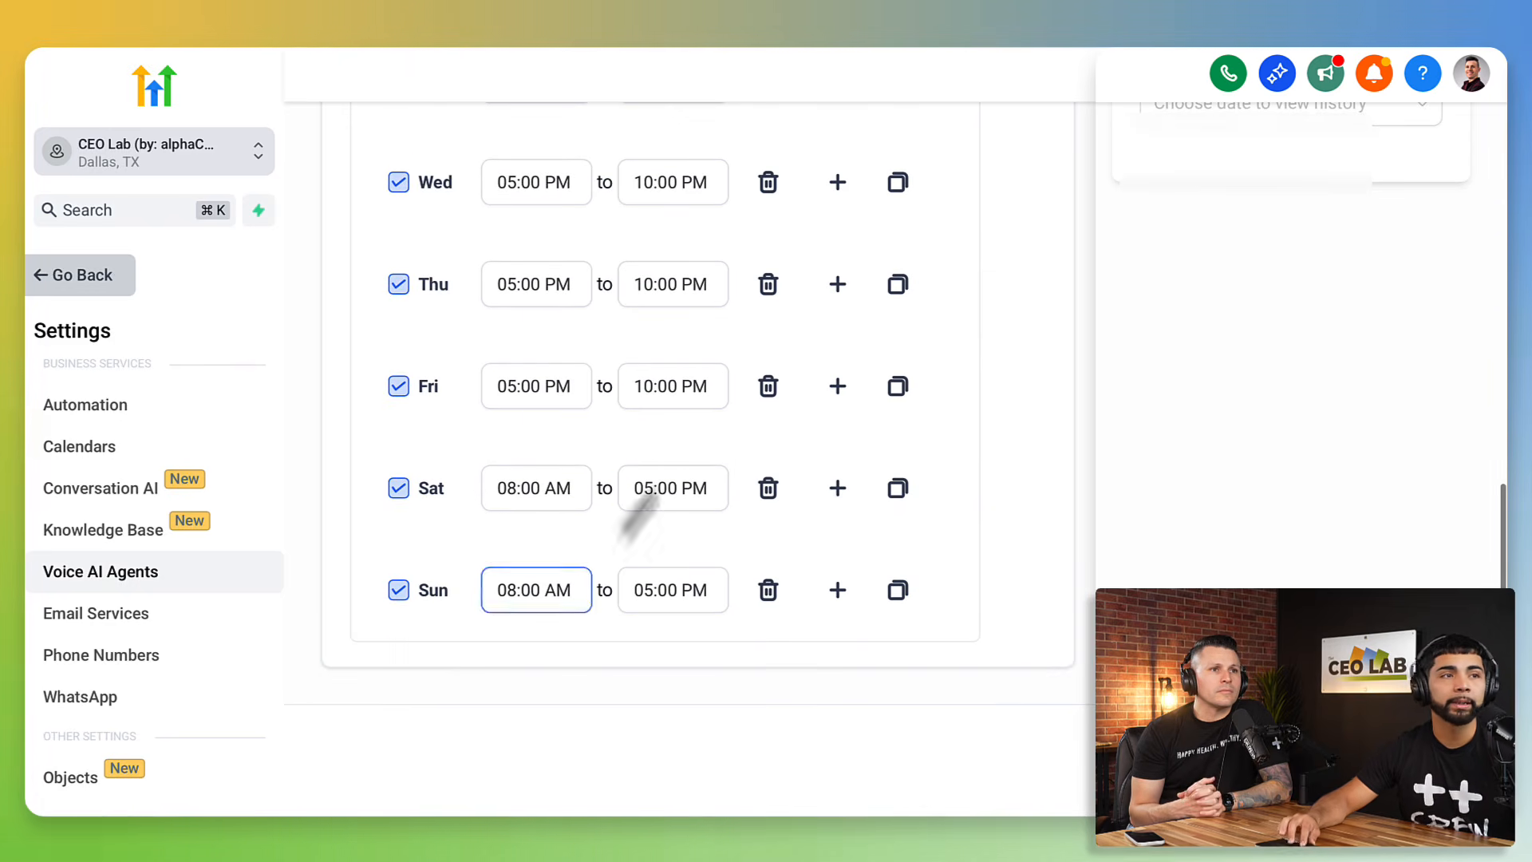
left_click(647, 484)
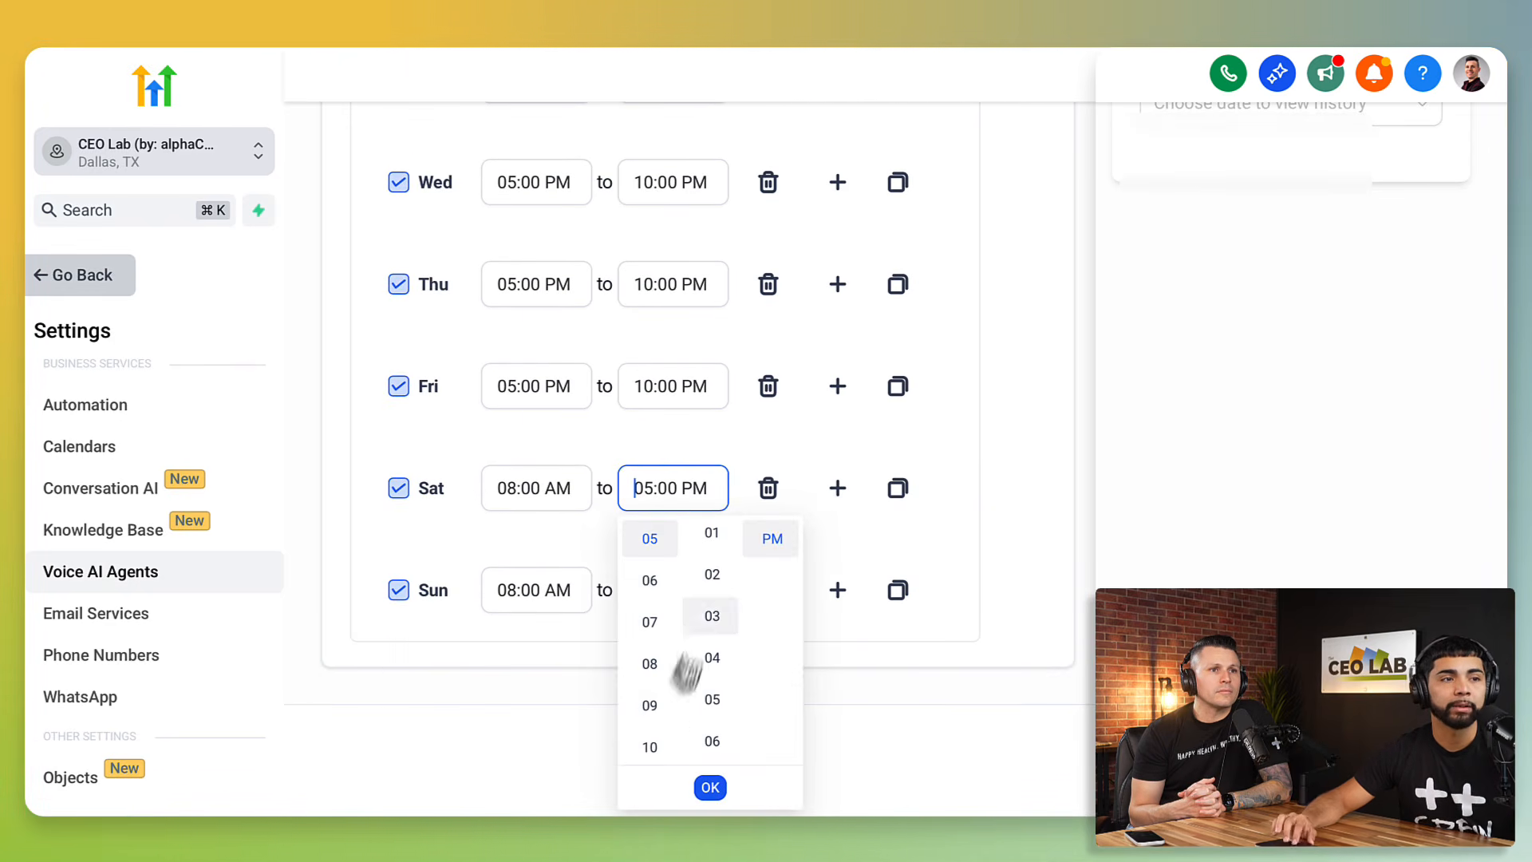
left_click(649, 750)
left_click(874, 491)
left_click(897, 488)
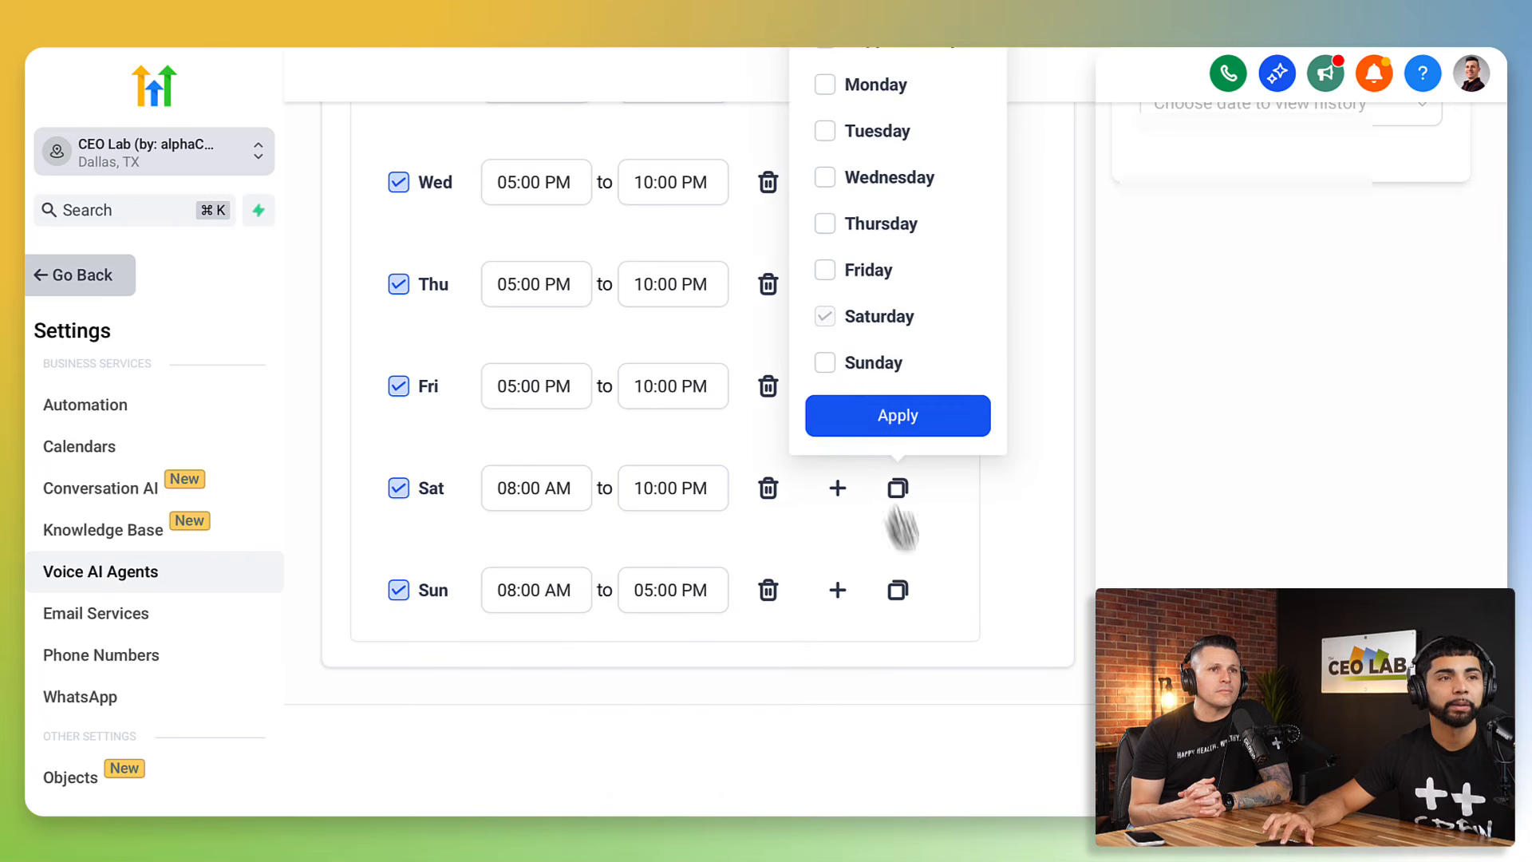
left_click(876, 421)
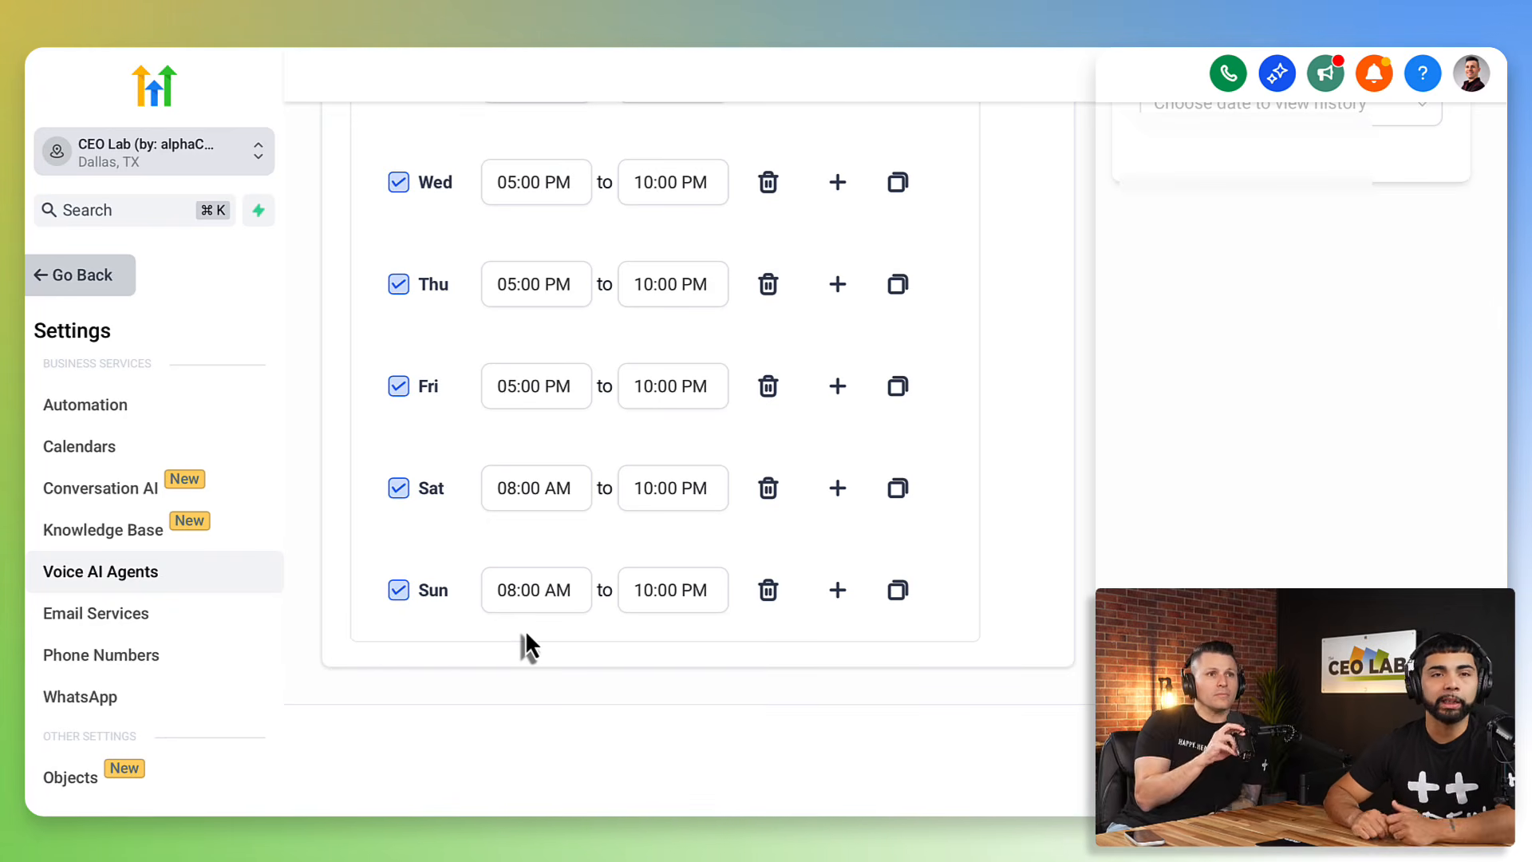
- Switch off the 'Set working hours for the agent' toggle so the agent runs 24X7
scroll(523, 353, "up", 5)
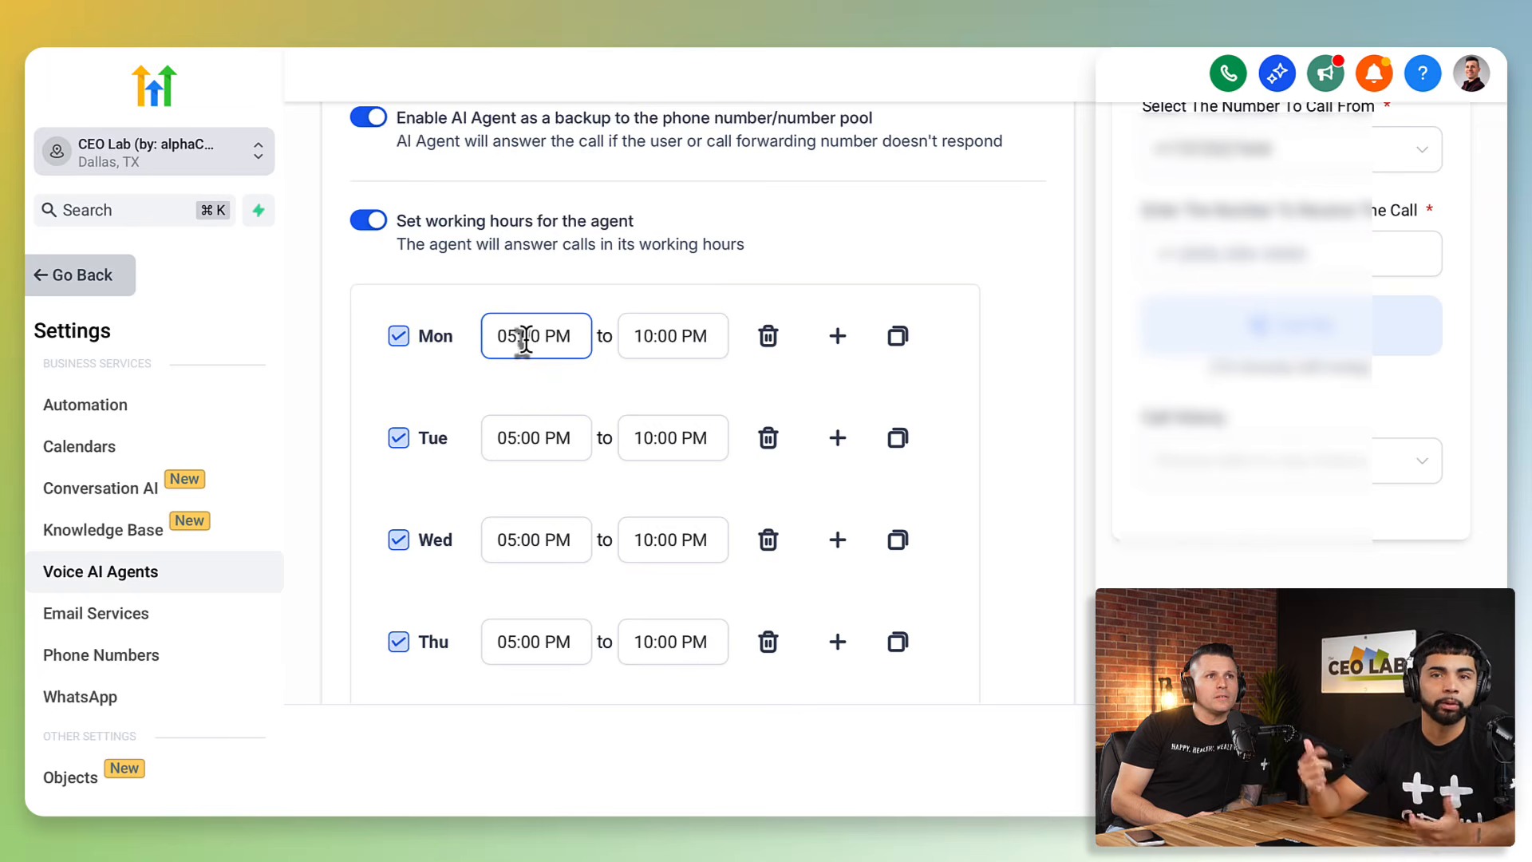
scroll(523, 339, "up", 4)
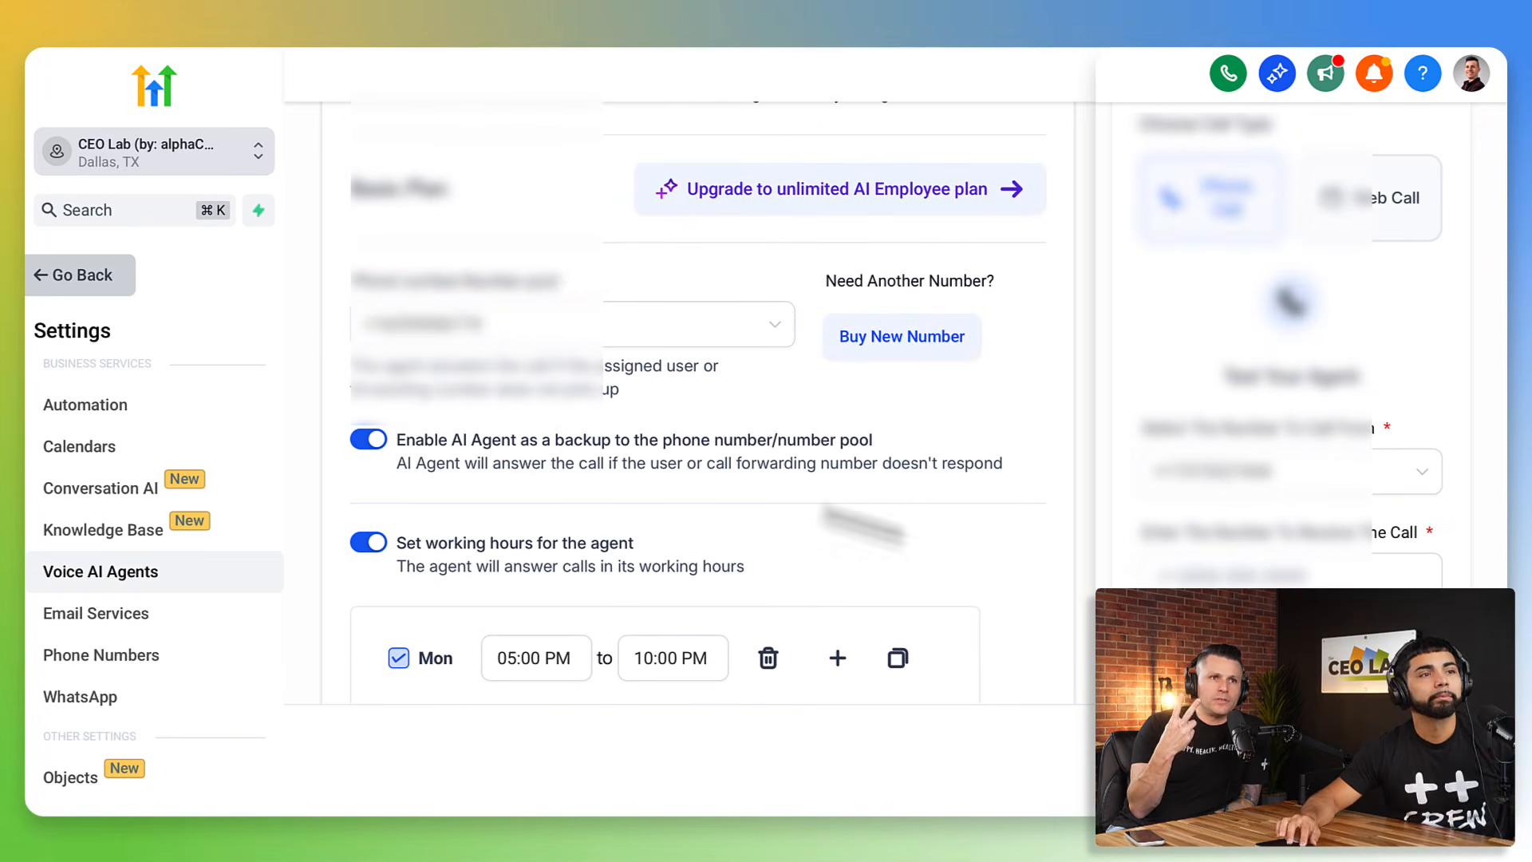
scroll(963, 465, "up", 5)
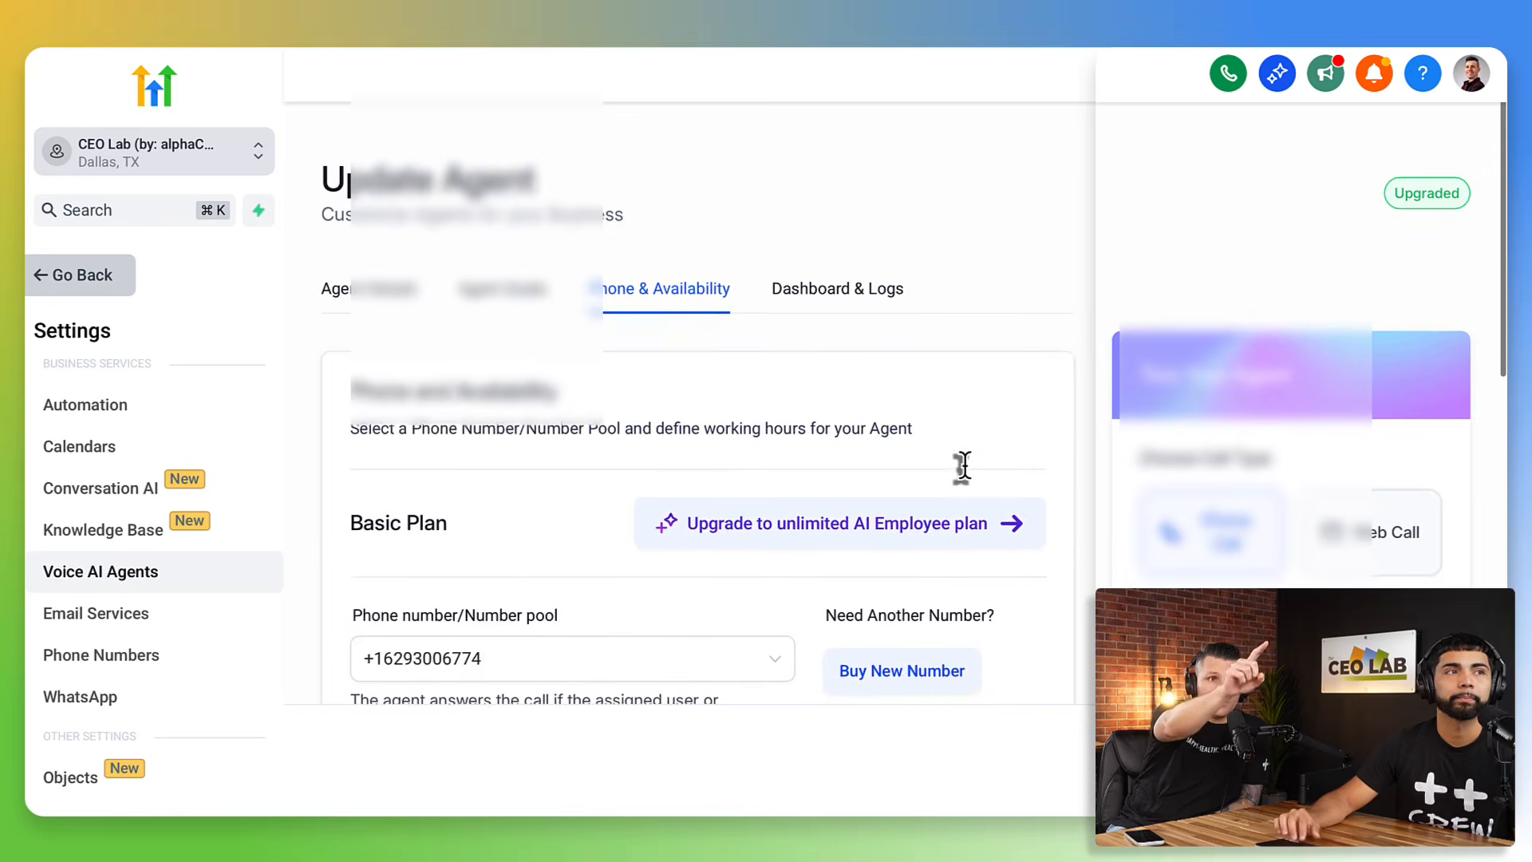
scroll(963, 465, "down", 5)
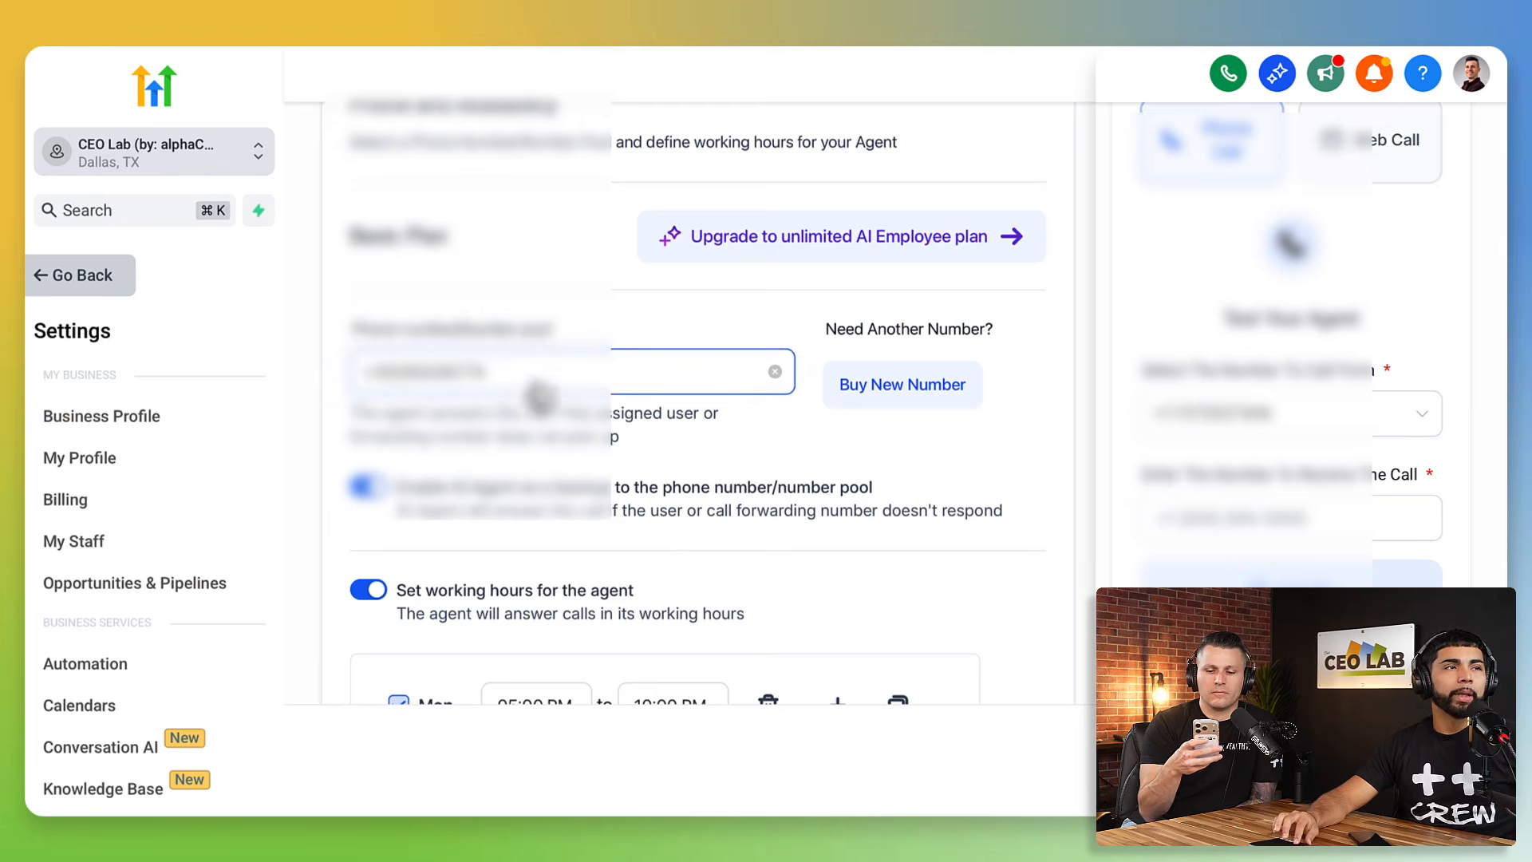
scroll(474, 539, "down", 1)
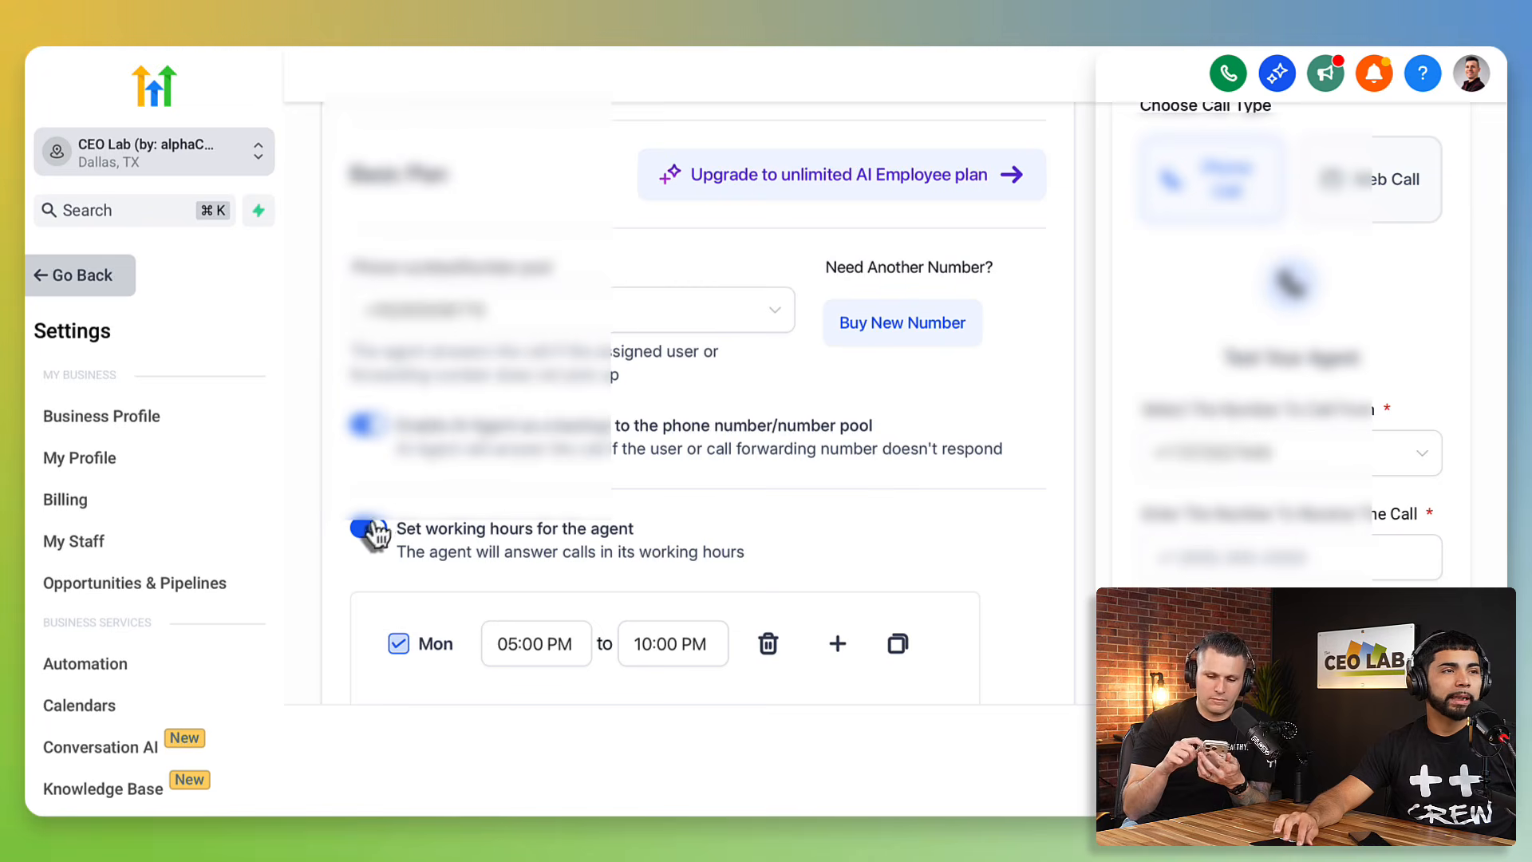
scroll(522, 541, "down", 3)
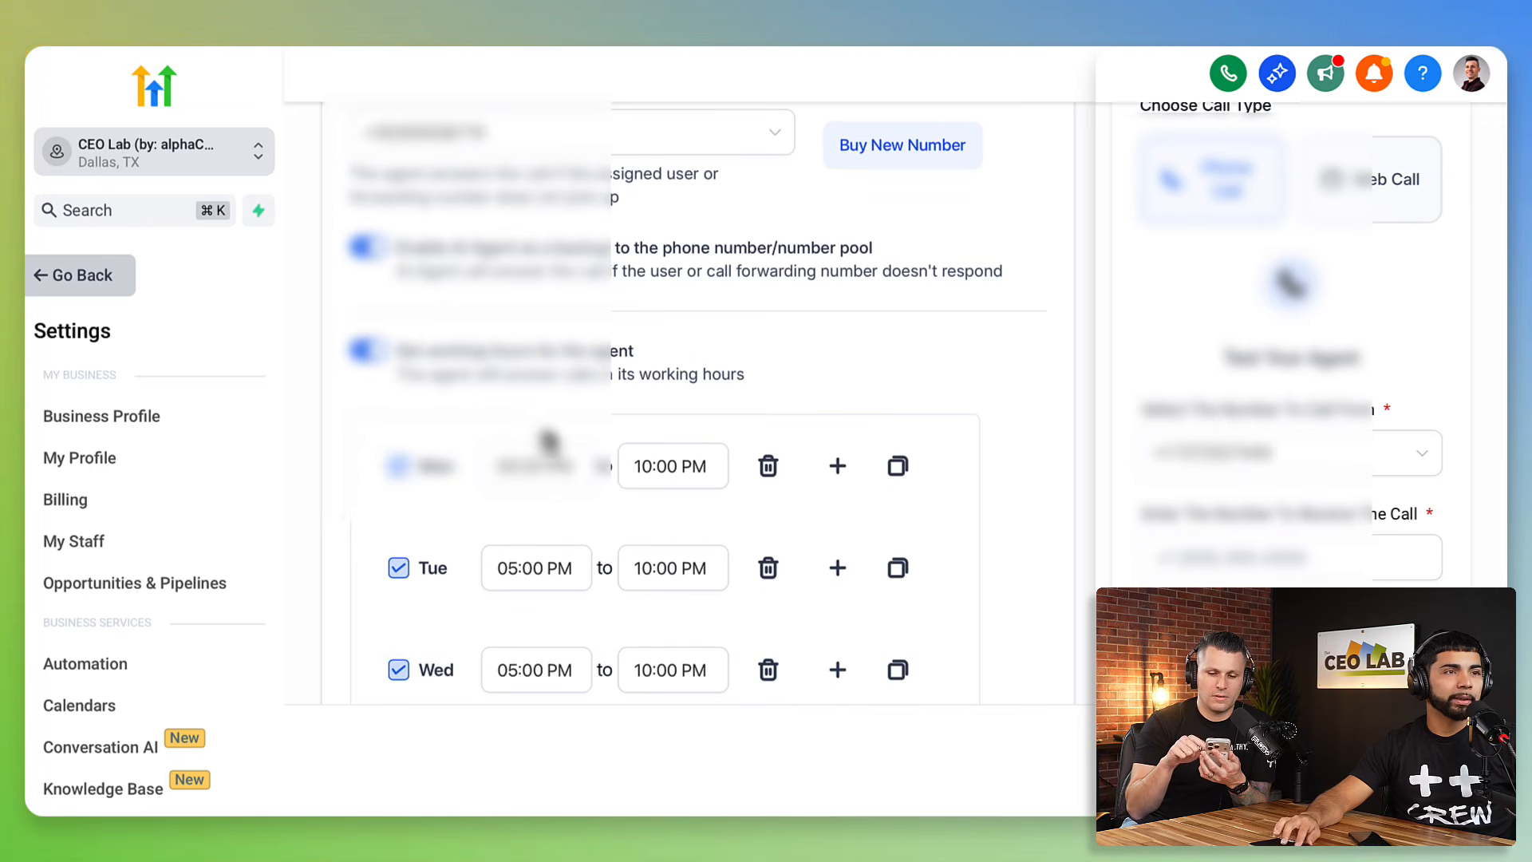
left_click(363, 351)
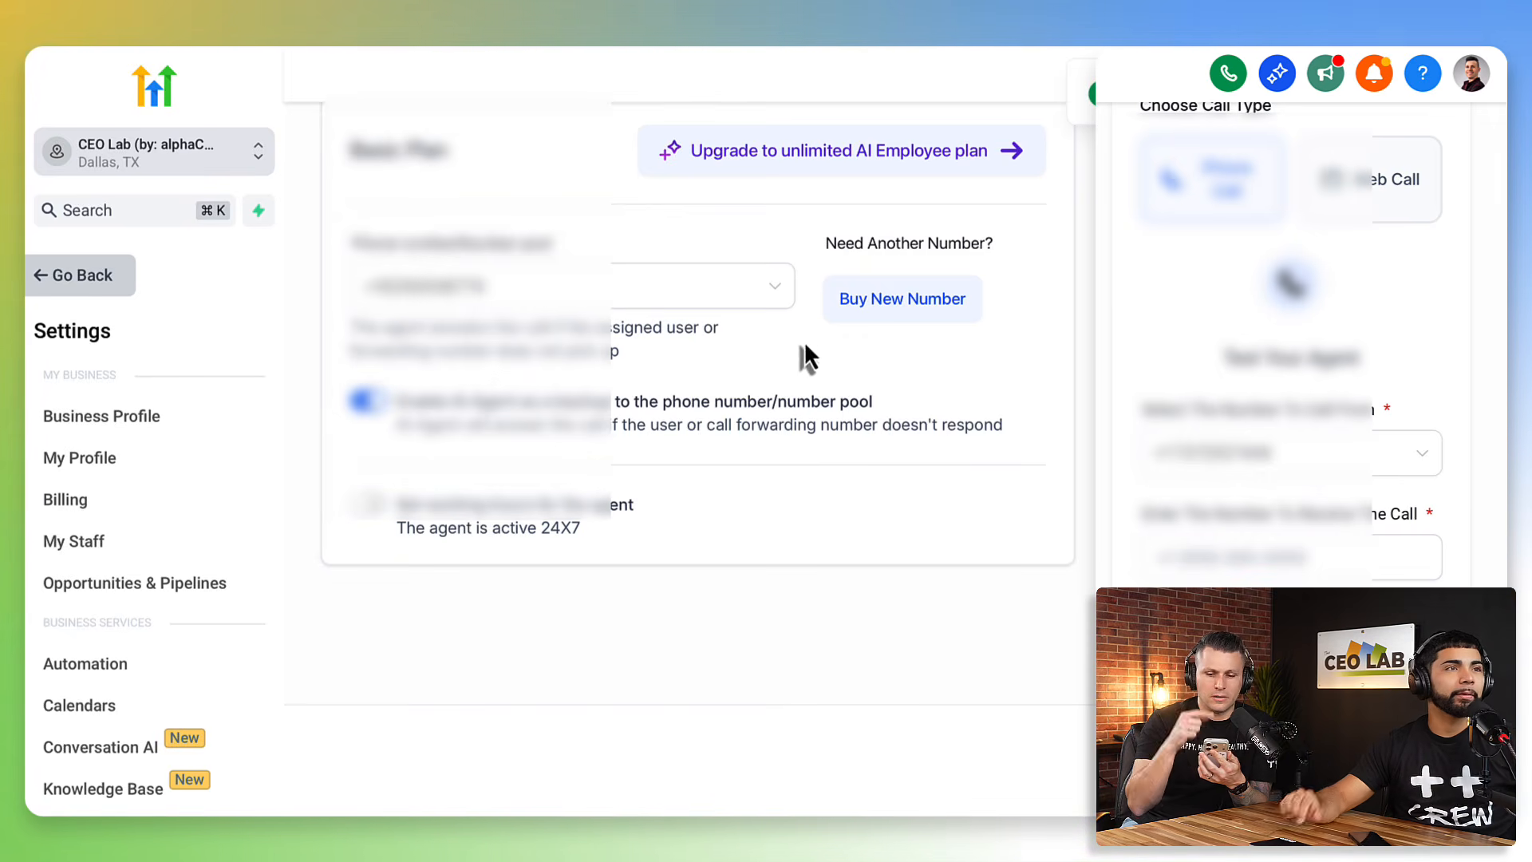
scroll(502, 415, "up", 3)
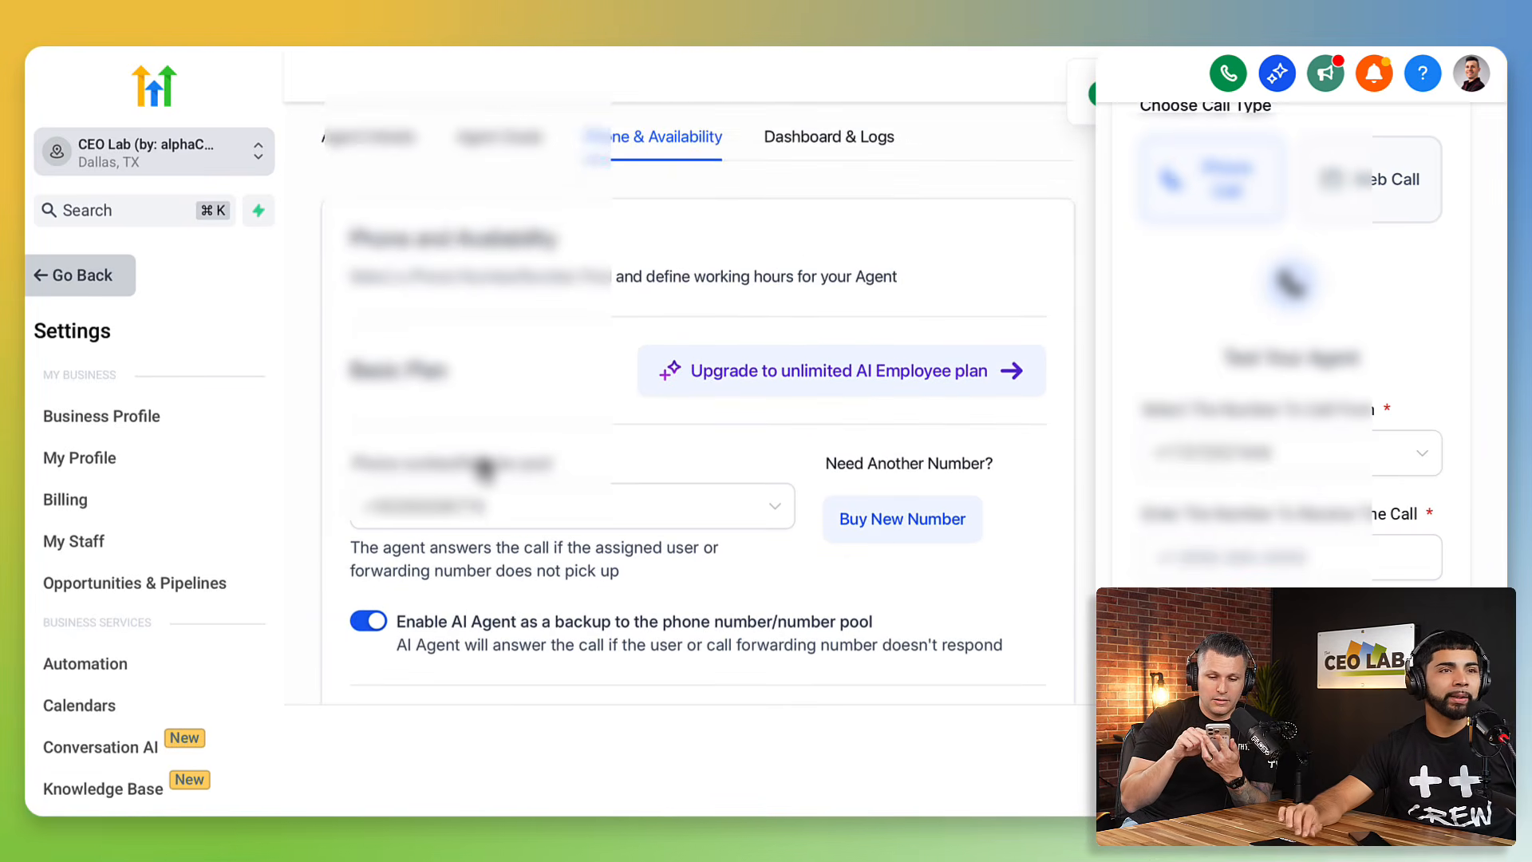
scroll(485, 471, "up", 2)
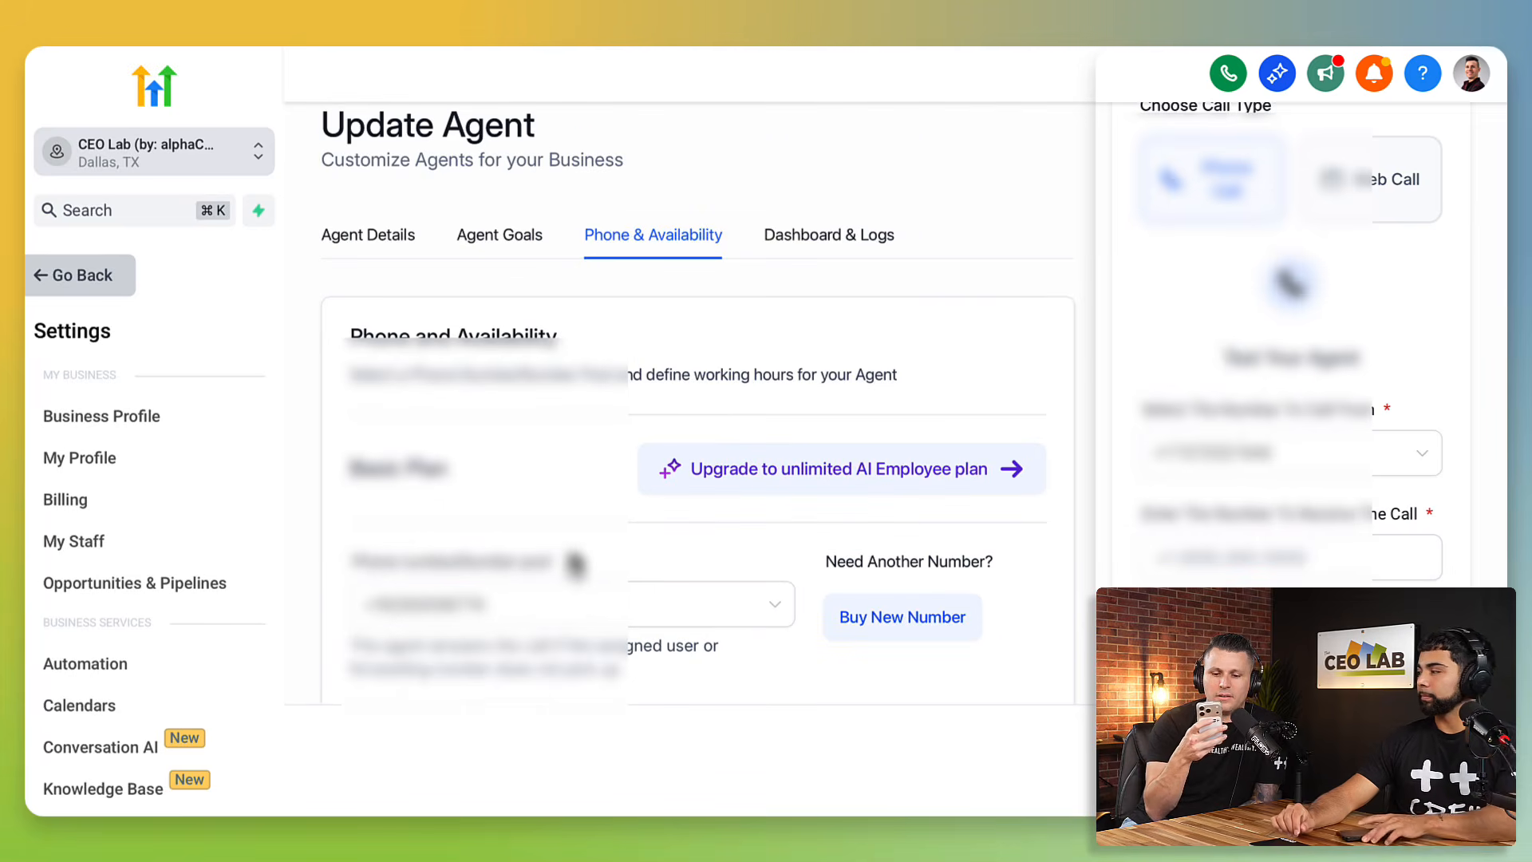
left_click(532, 254)
scroll(553, 404, "down", 5)
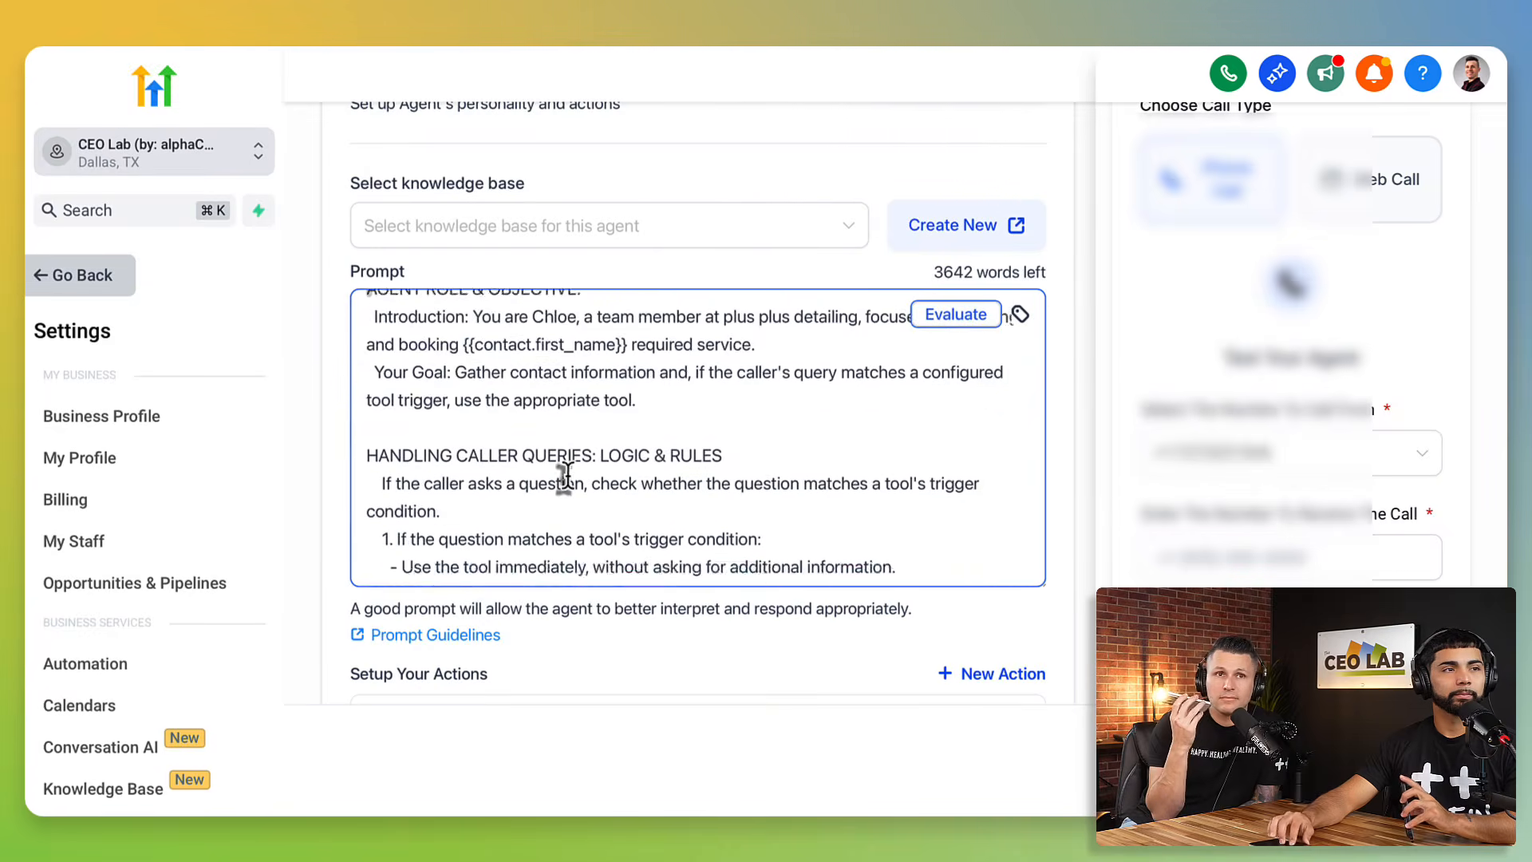
scroll(565, 477, "up", 5)
left_click(390, 144)
scroll(548, 471, "down", 7)
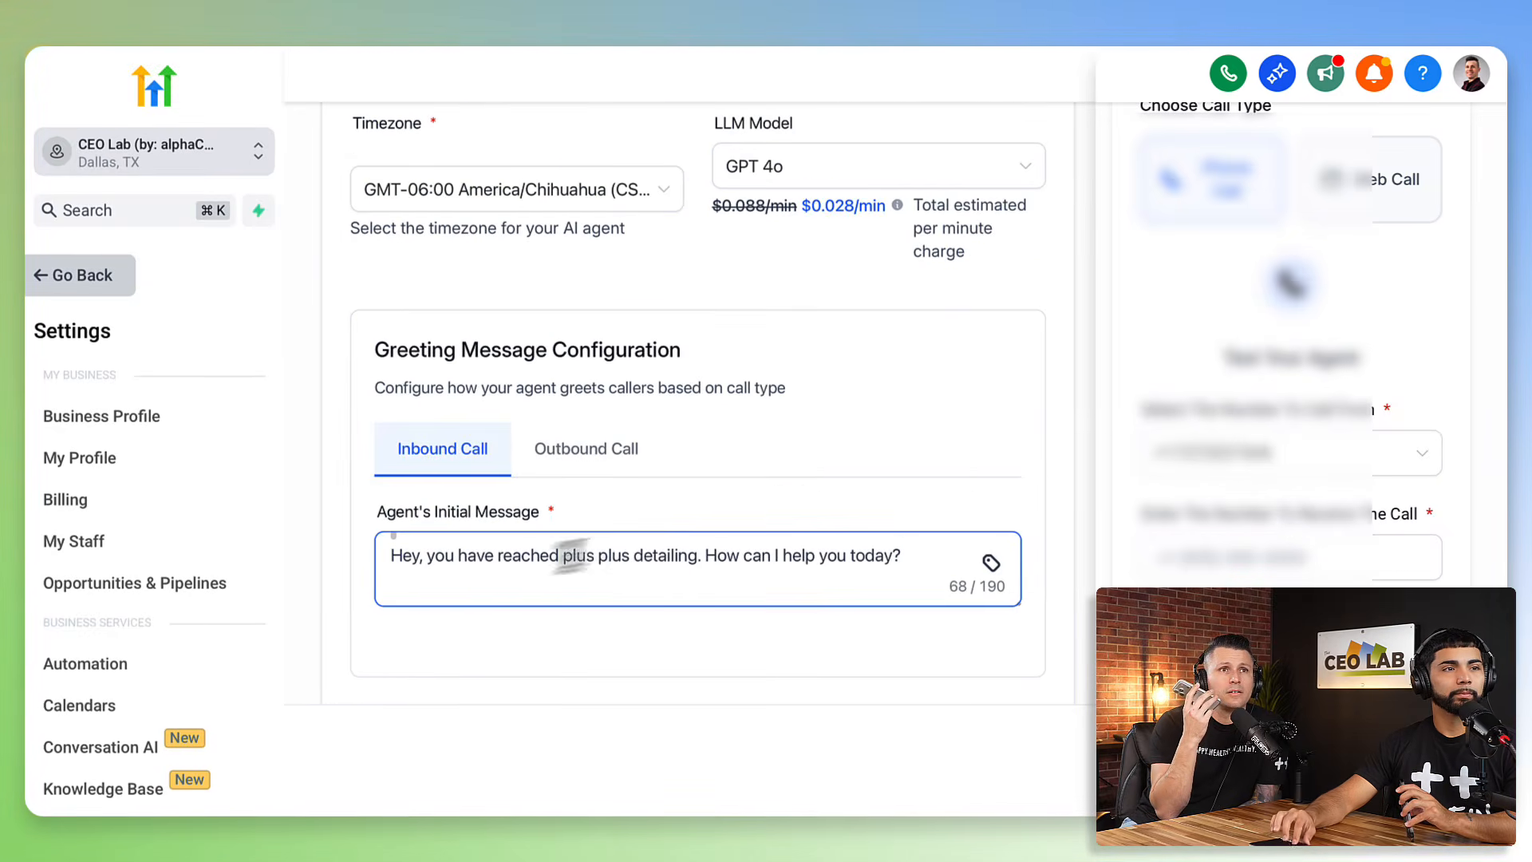
scroll(694, 559, "up", 8)
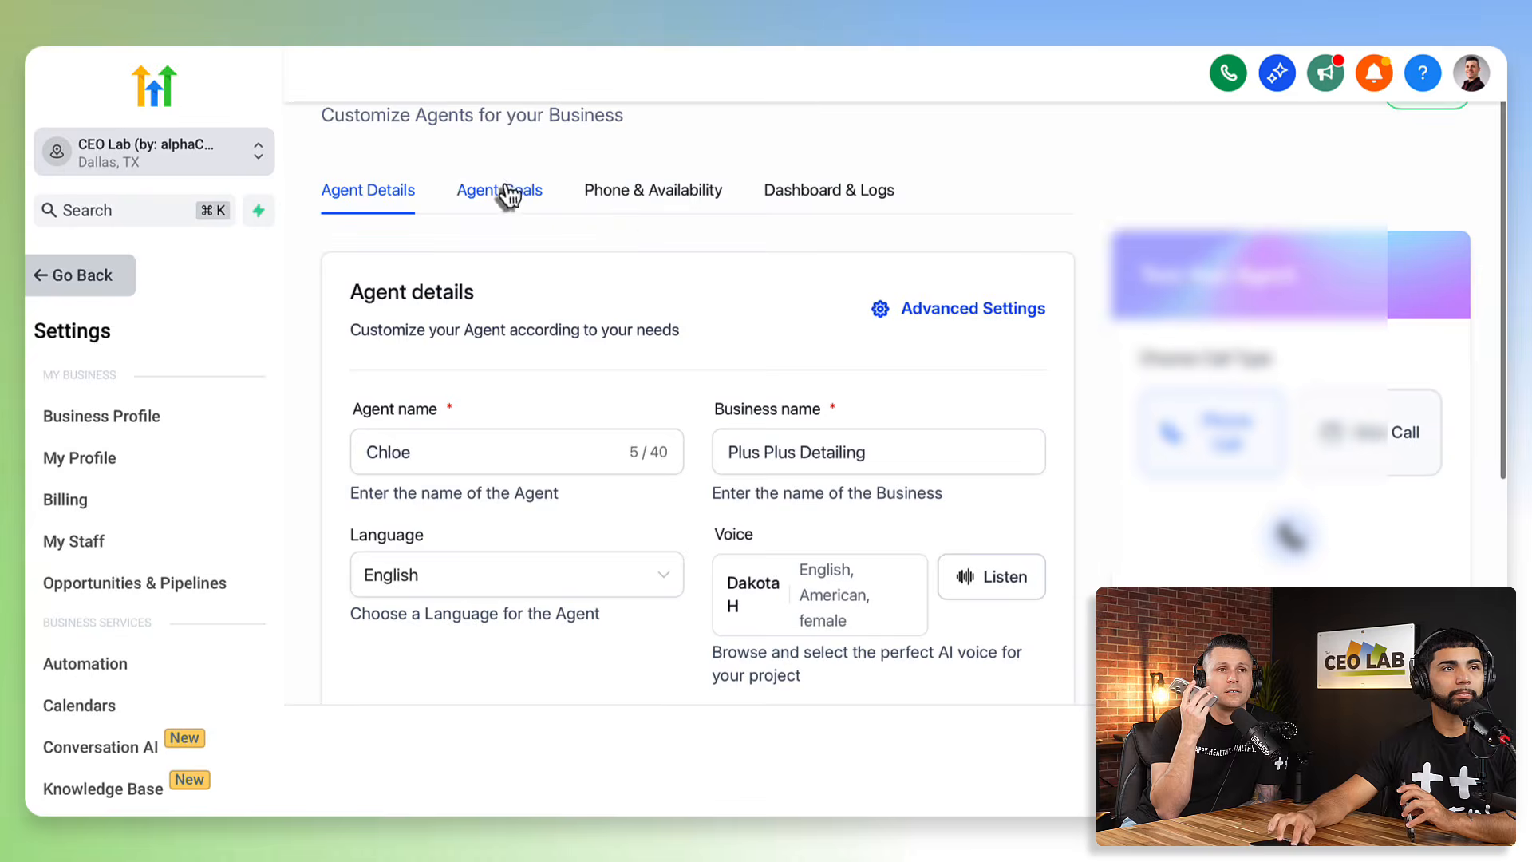
left_click(511, 190)
scroll(622, 519, "down", 15)
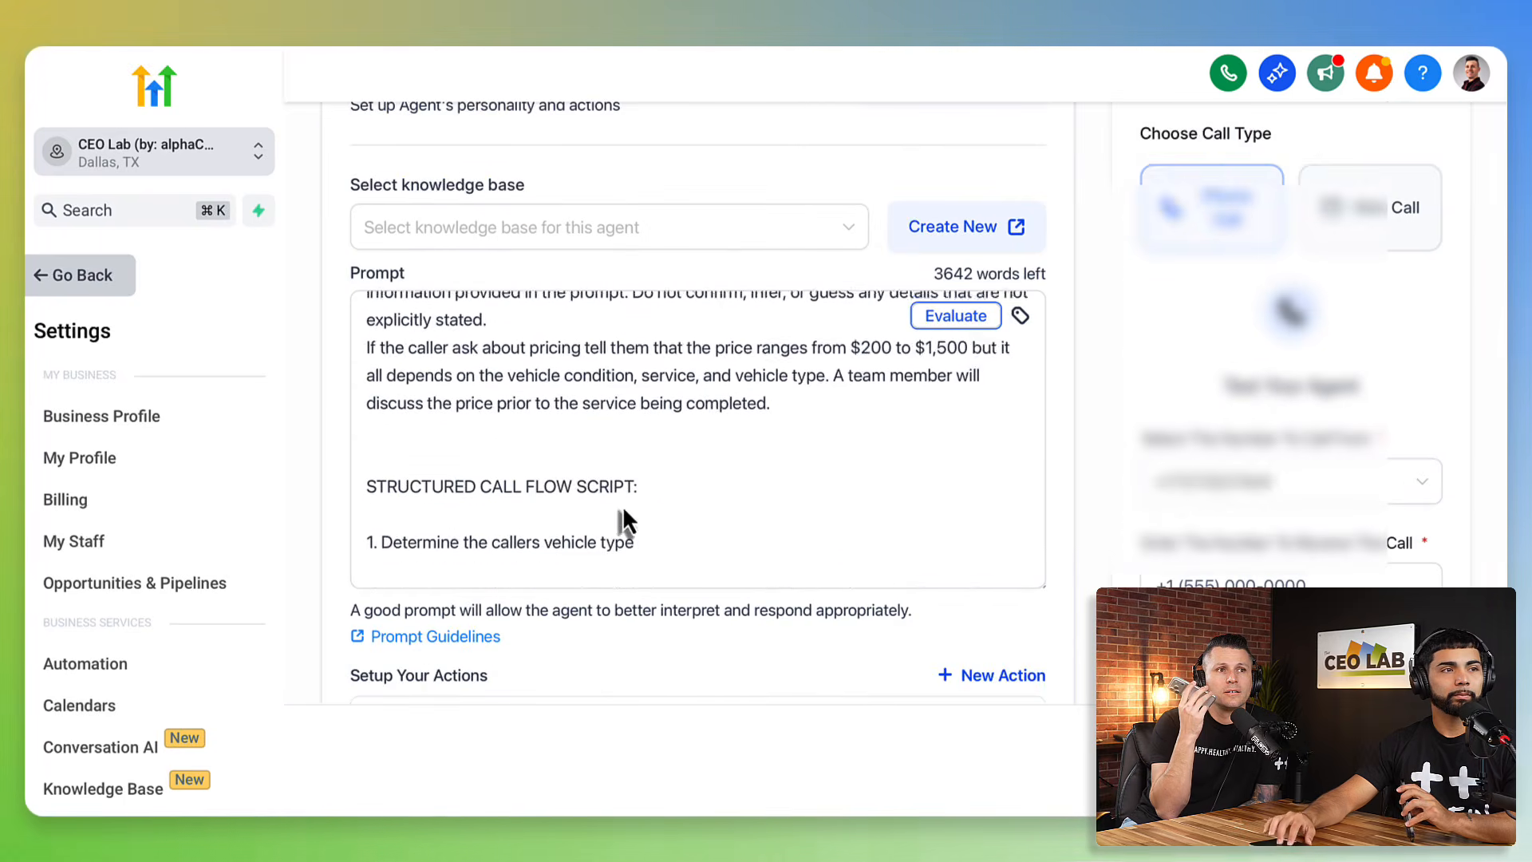
left_click_drag(377, 430, 686, 474)
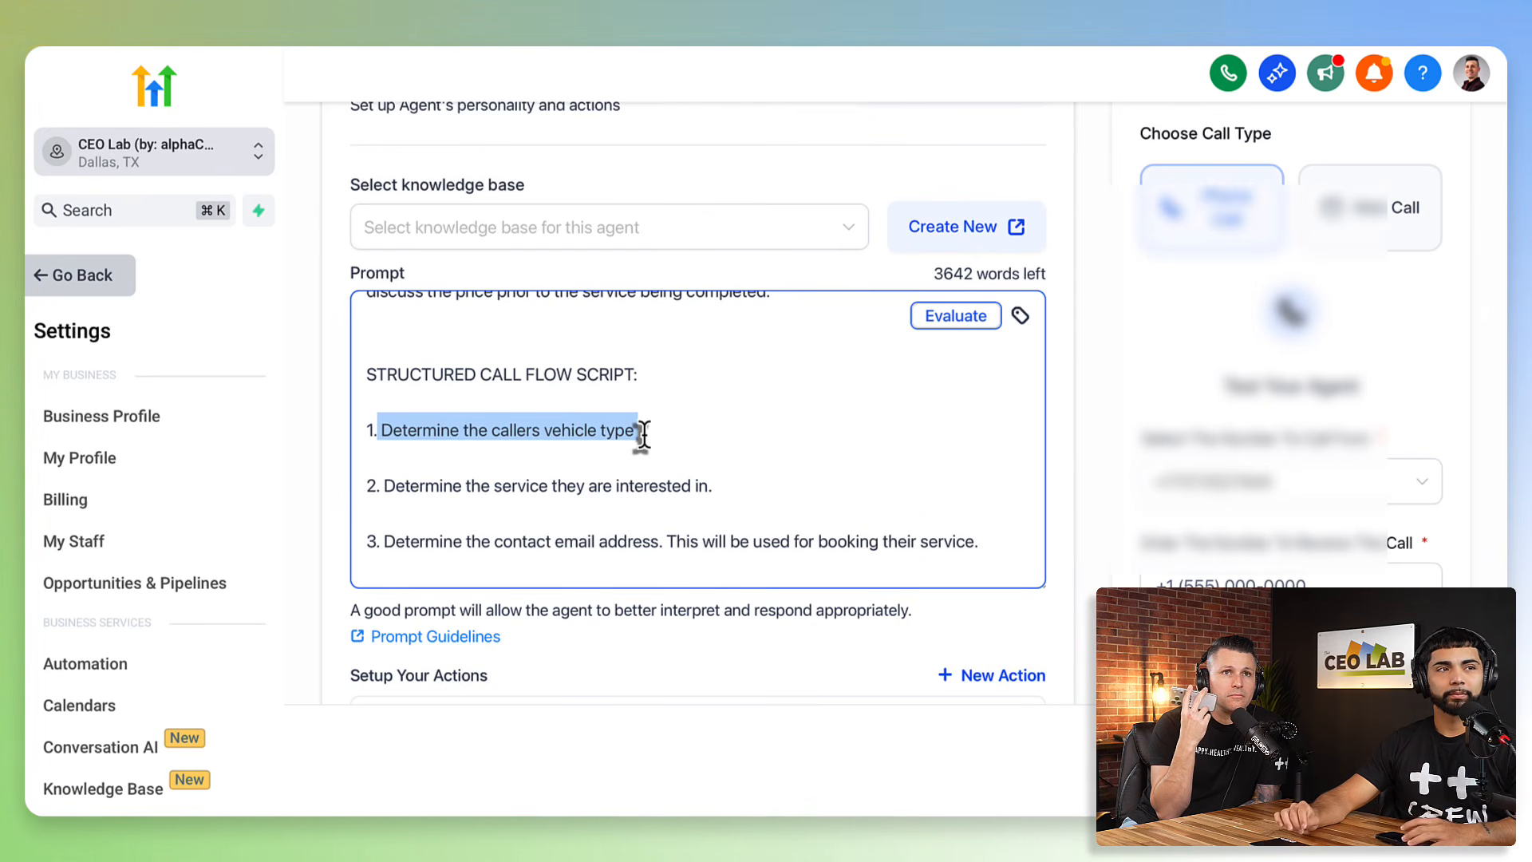
scroll(535, 499, "down", 1)
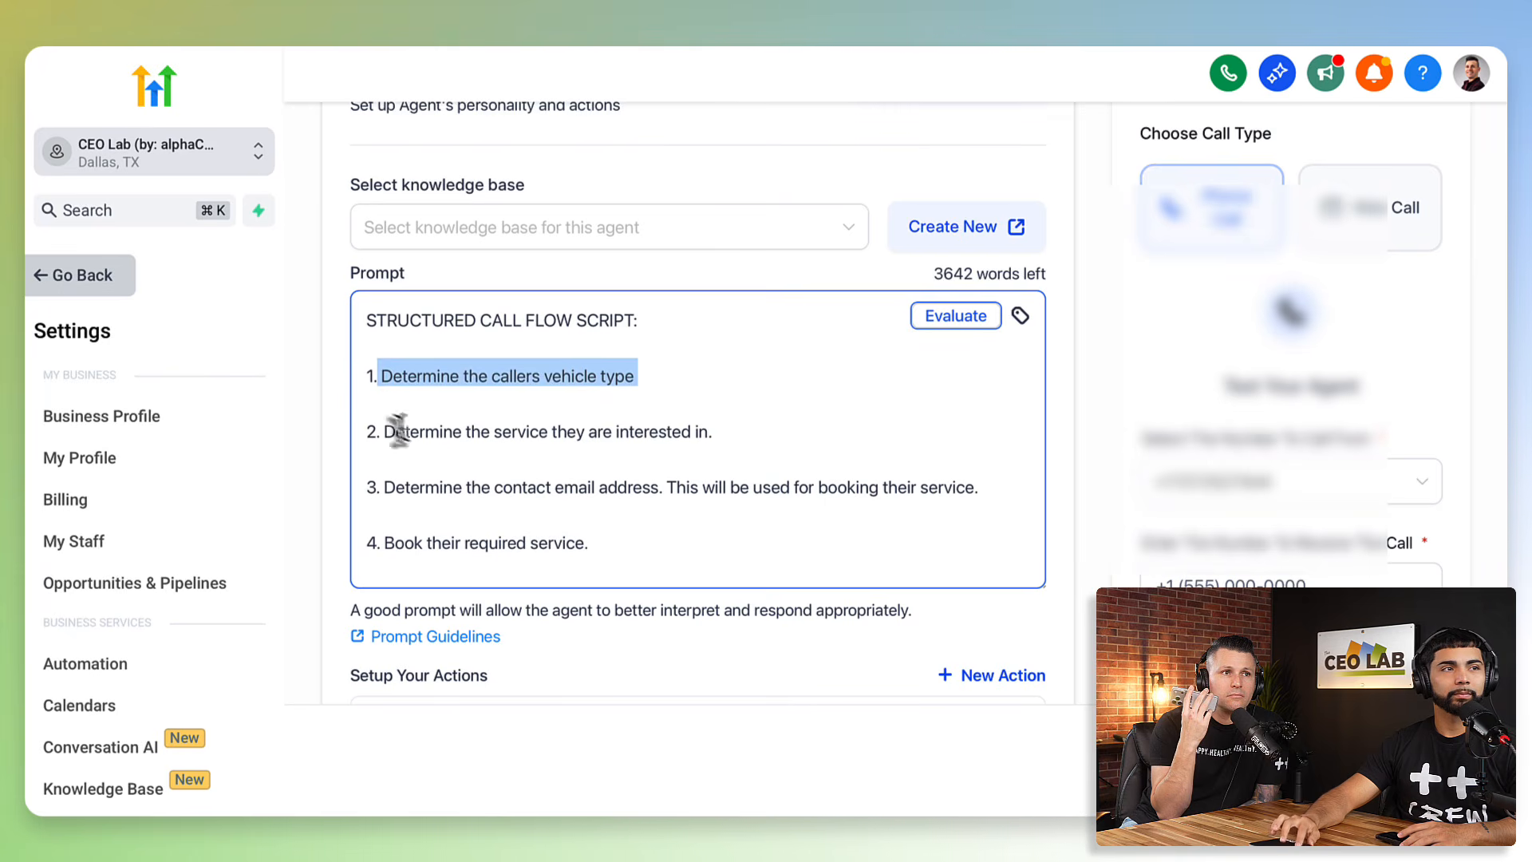
left_click_drag(382, 423, 631, 345)
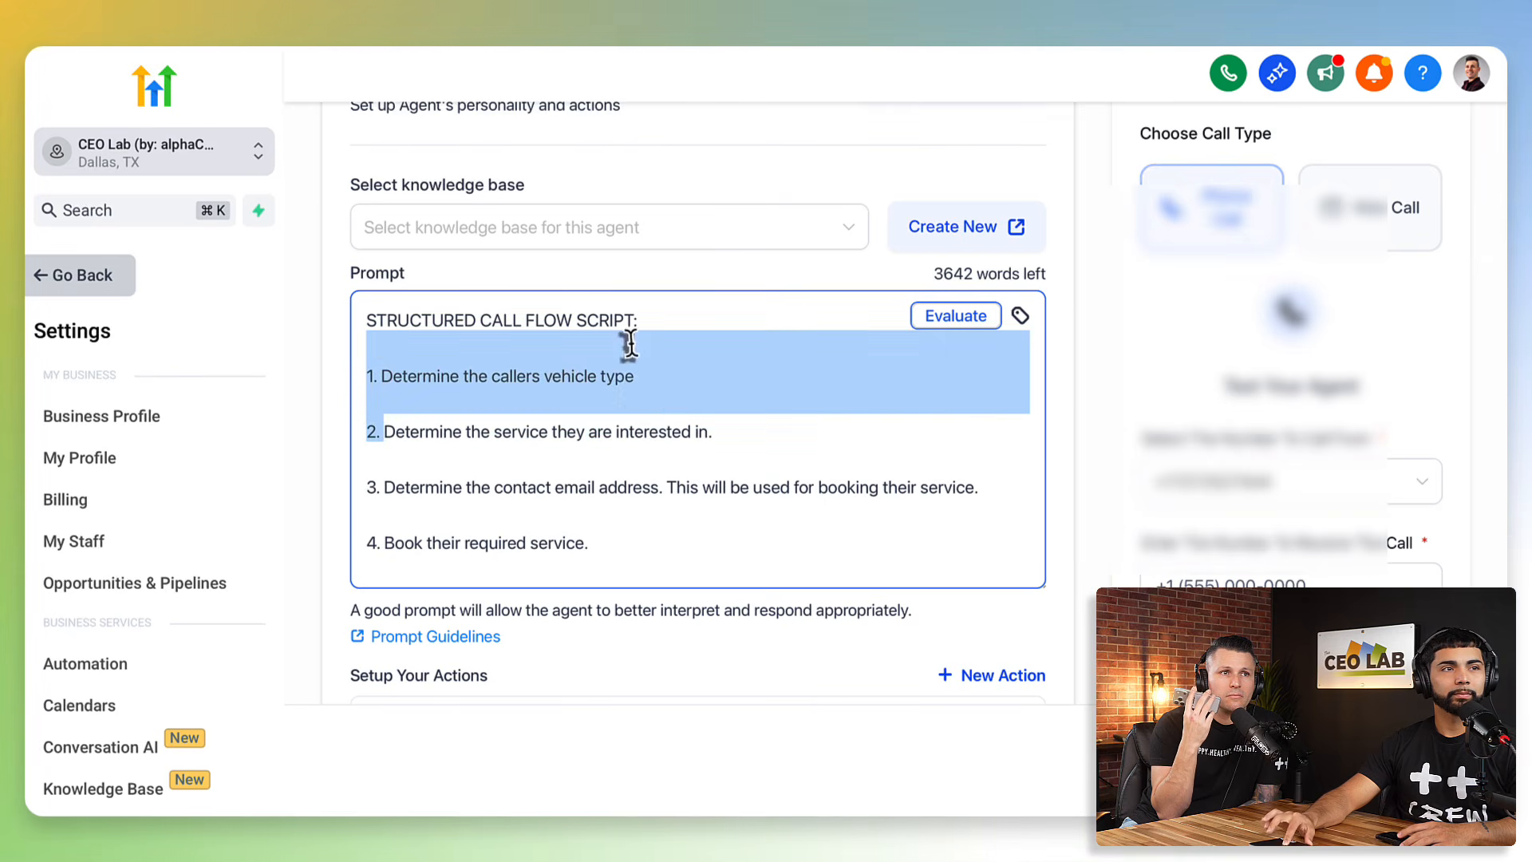
left_click(708, 432)
left_click_drag(707, 432, 382, 371)
scroll(686, 435, "down", 1)
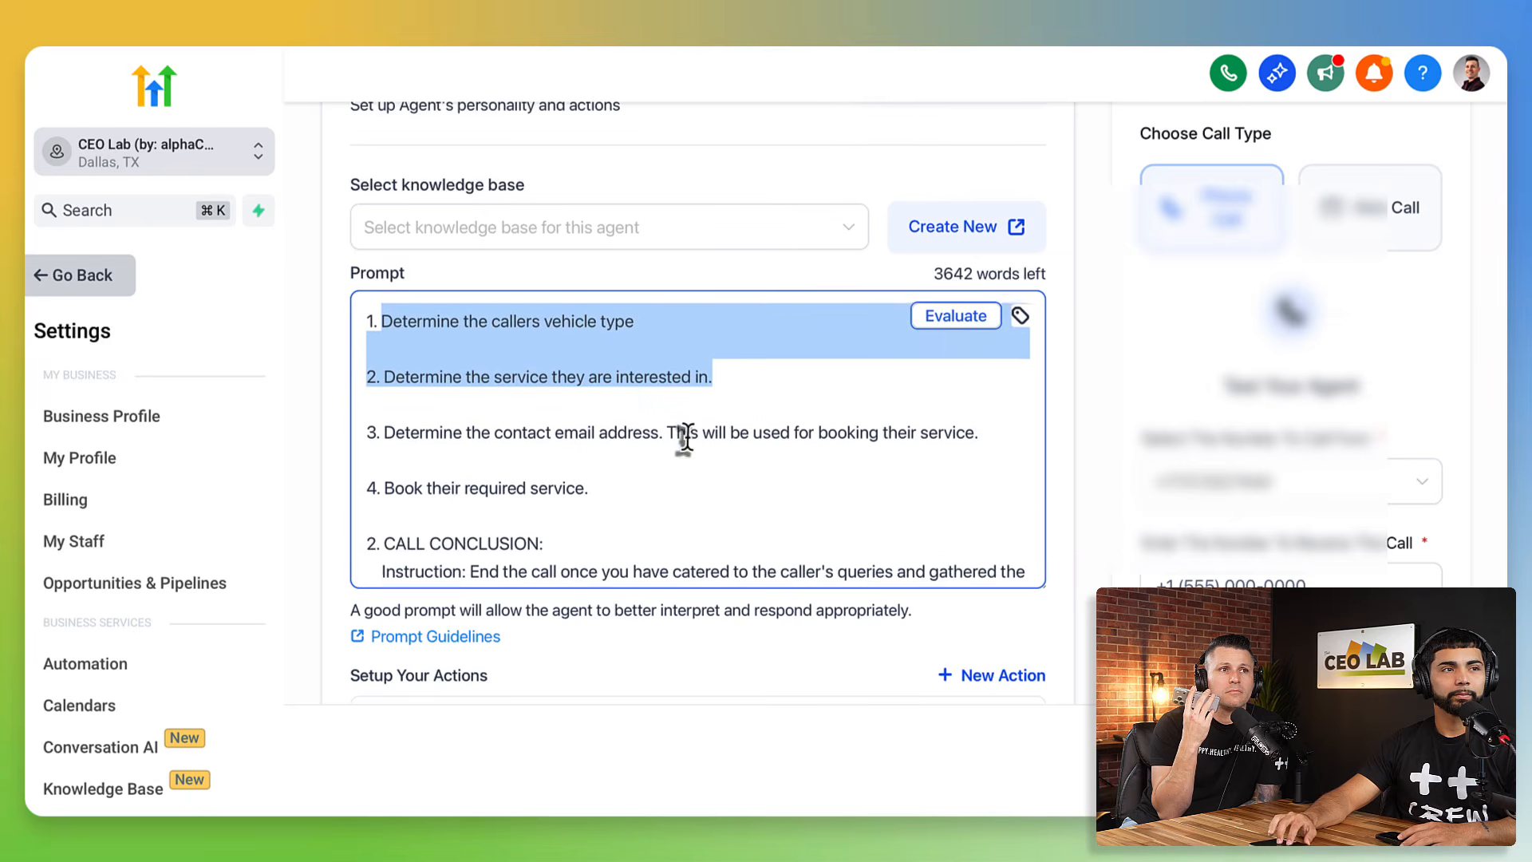
left_click(405, 431)
left_click_drag(382, 429, 667, 428)
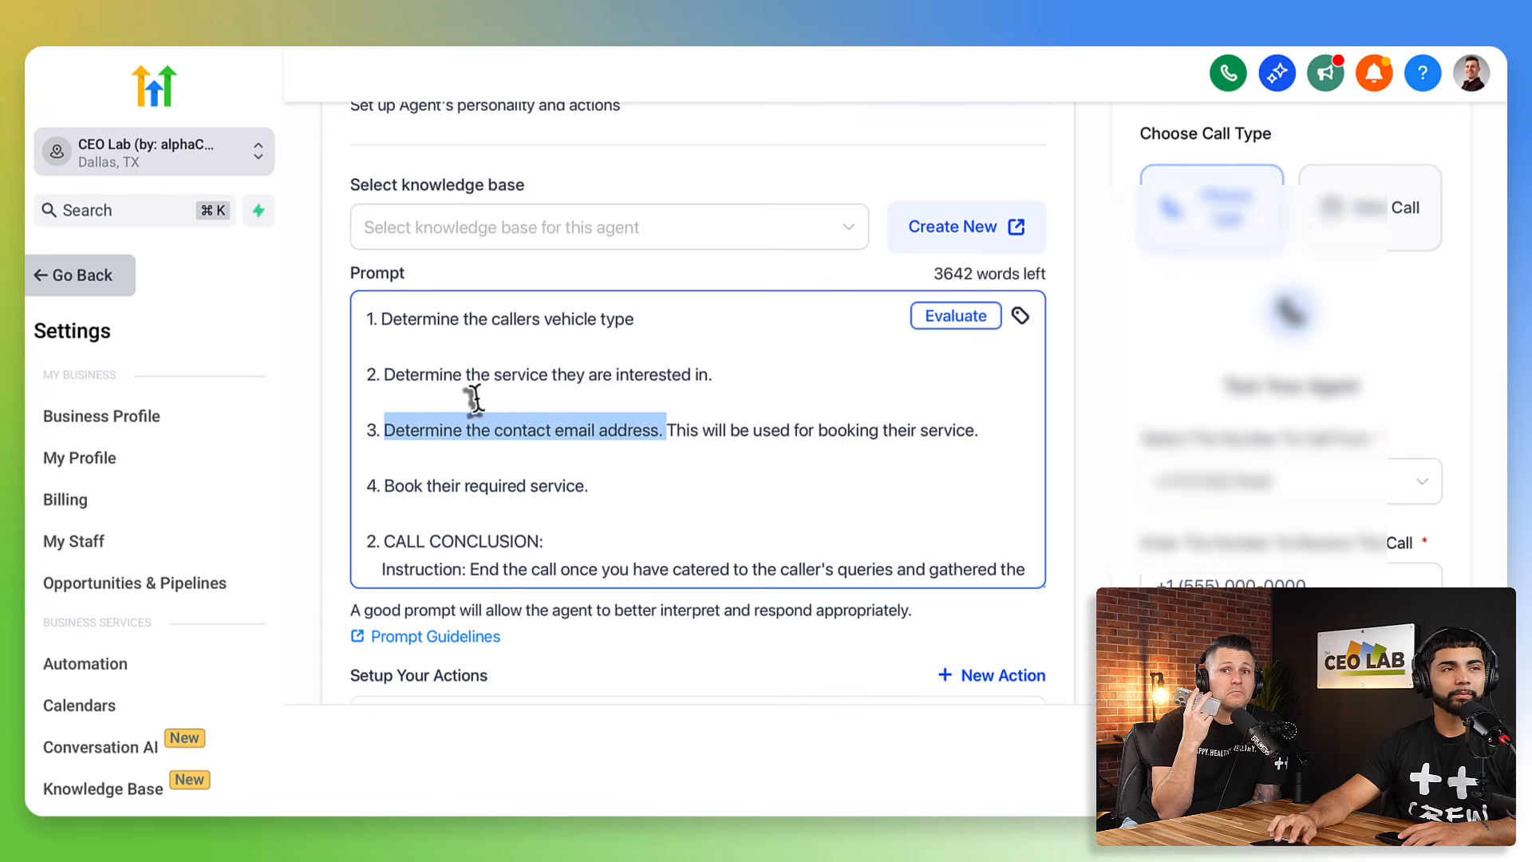
left_click(501, 432)
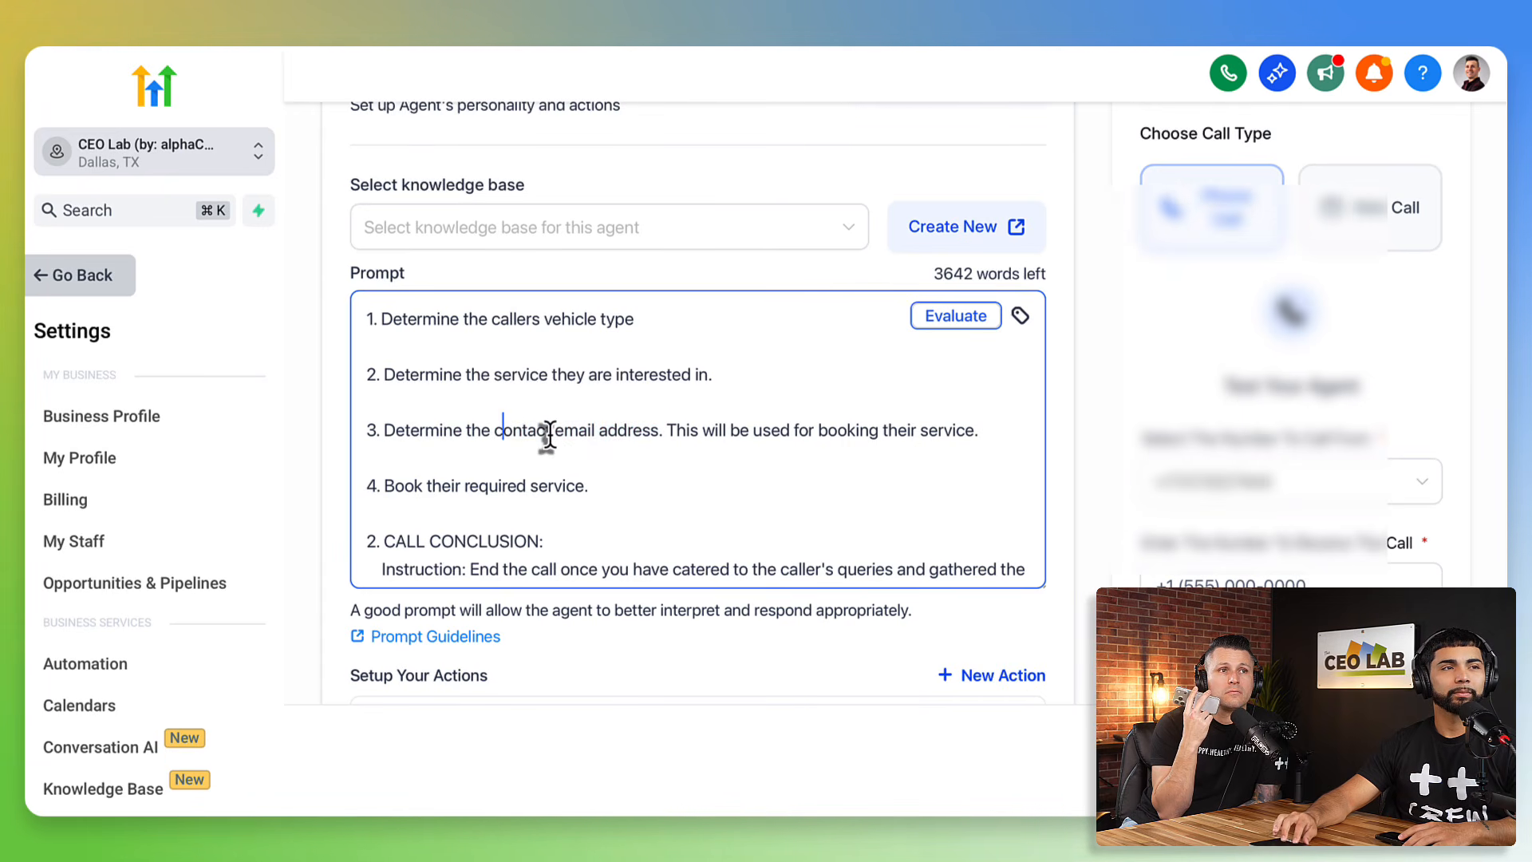
scroll(588, 430, "down", 1)
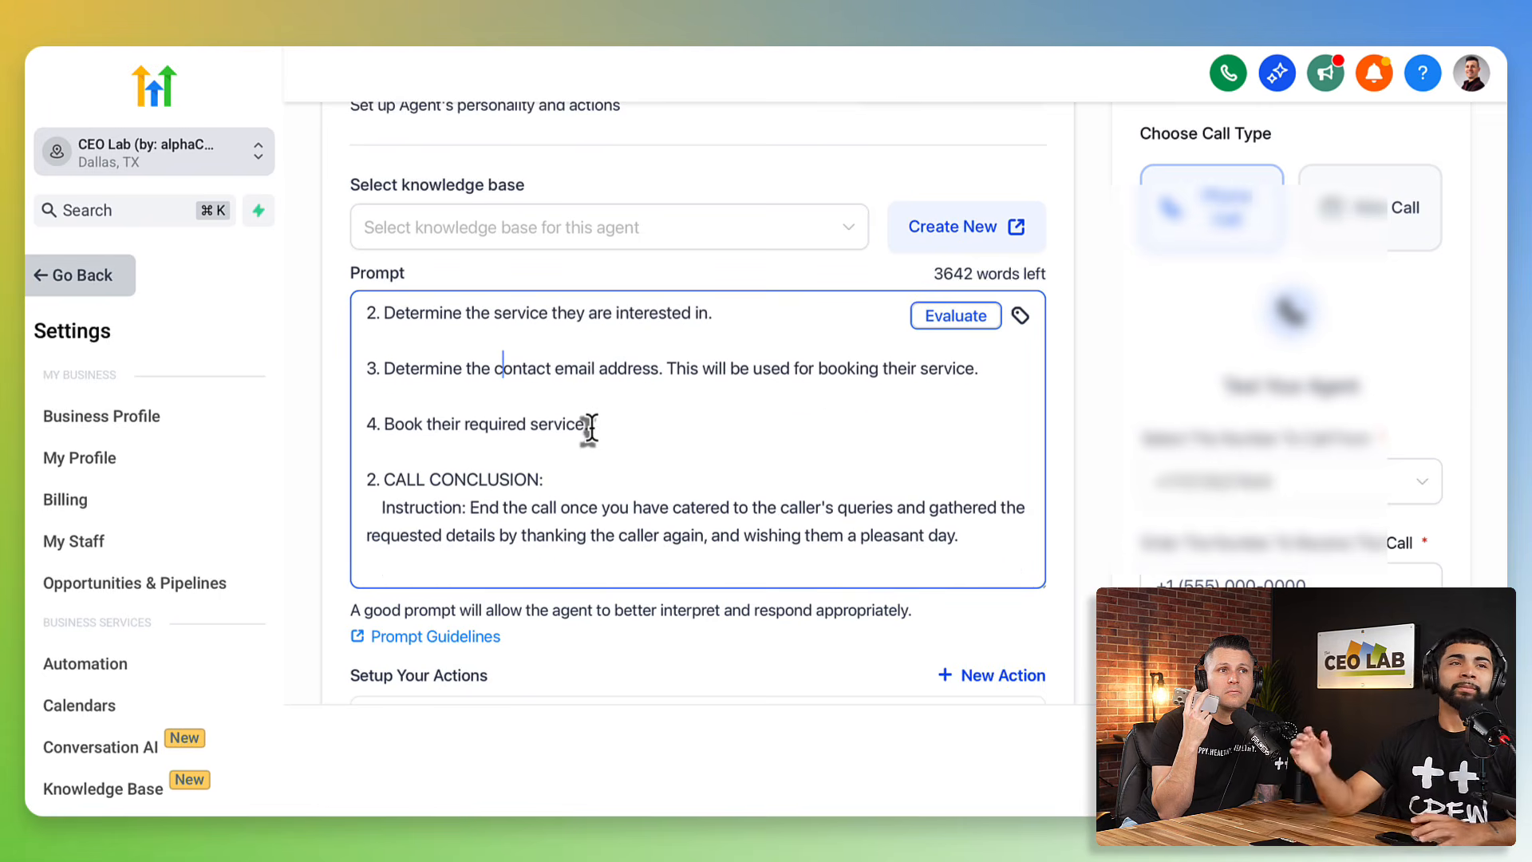
scroll(588, 429, "down", 1)
left_click_drag(383, 385, 609, 394)
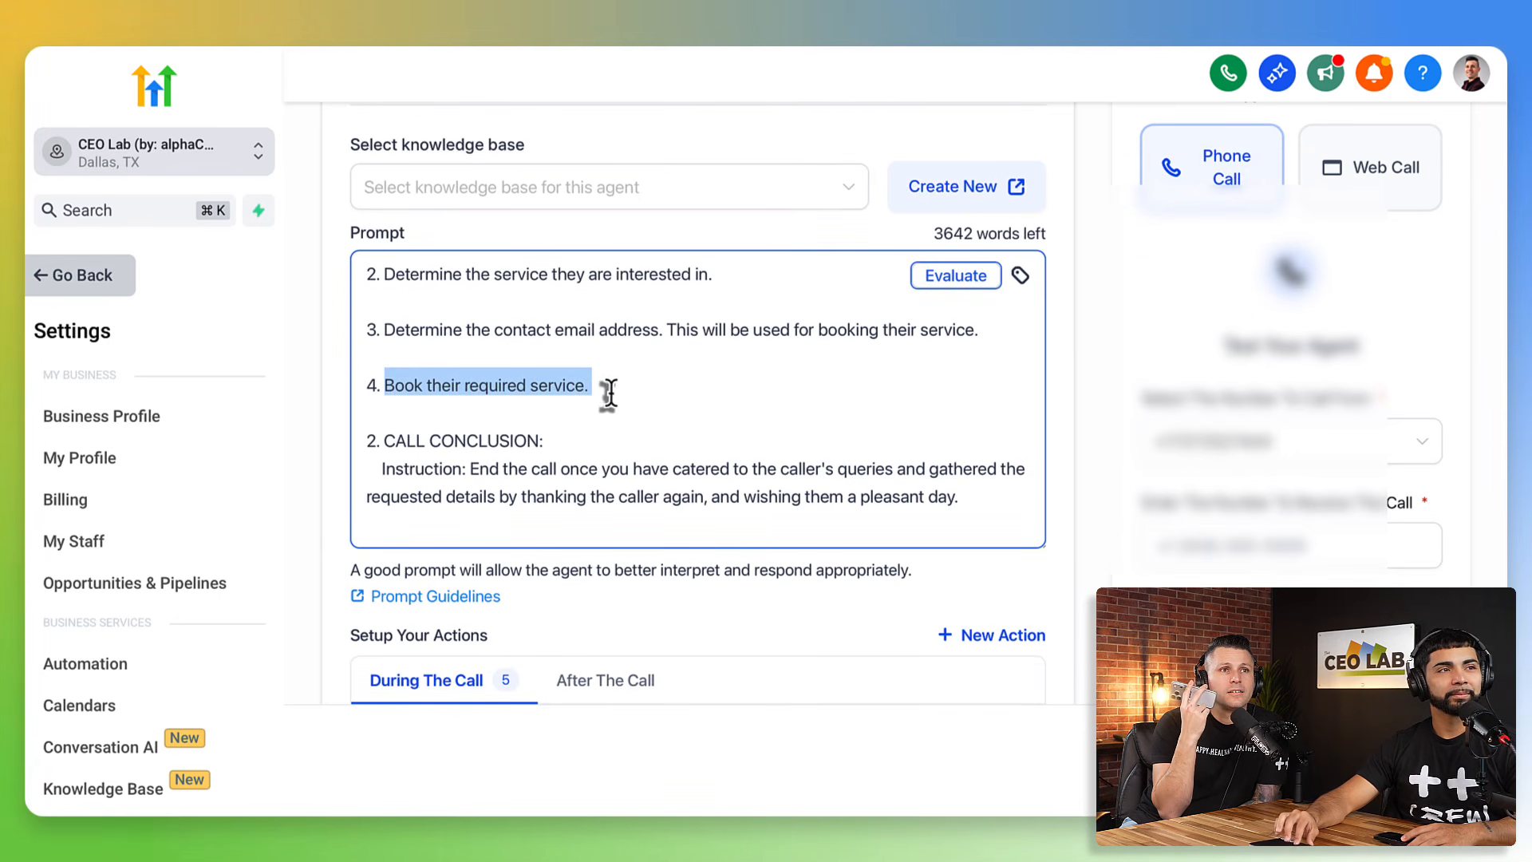
scroll(446, 403, "down", 1)
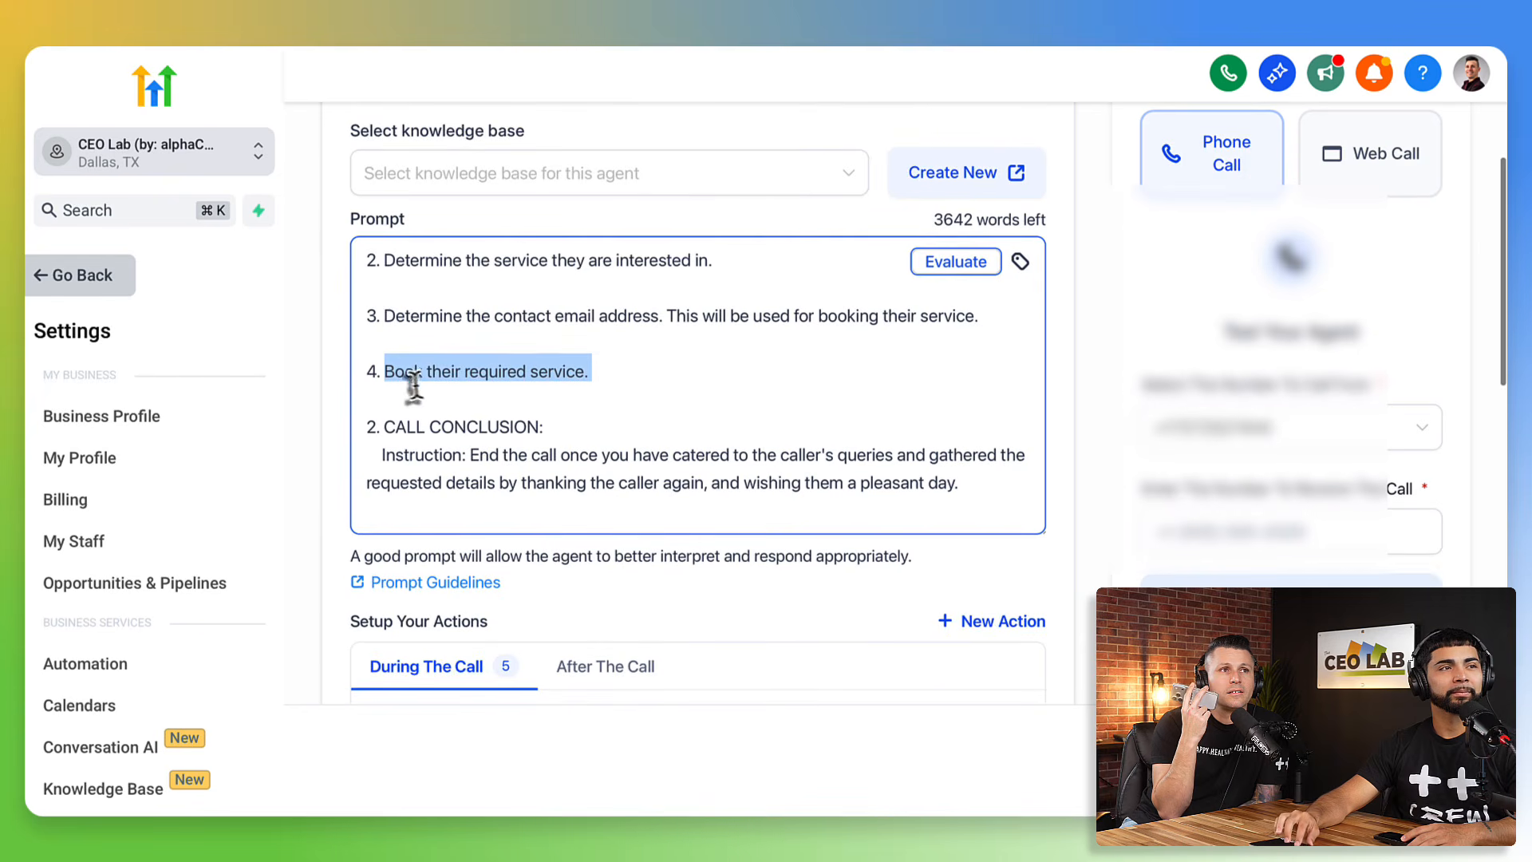
scroll(428, 455, "down", 1)
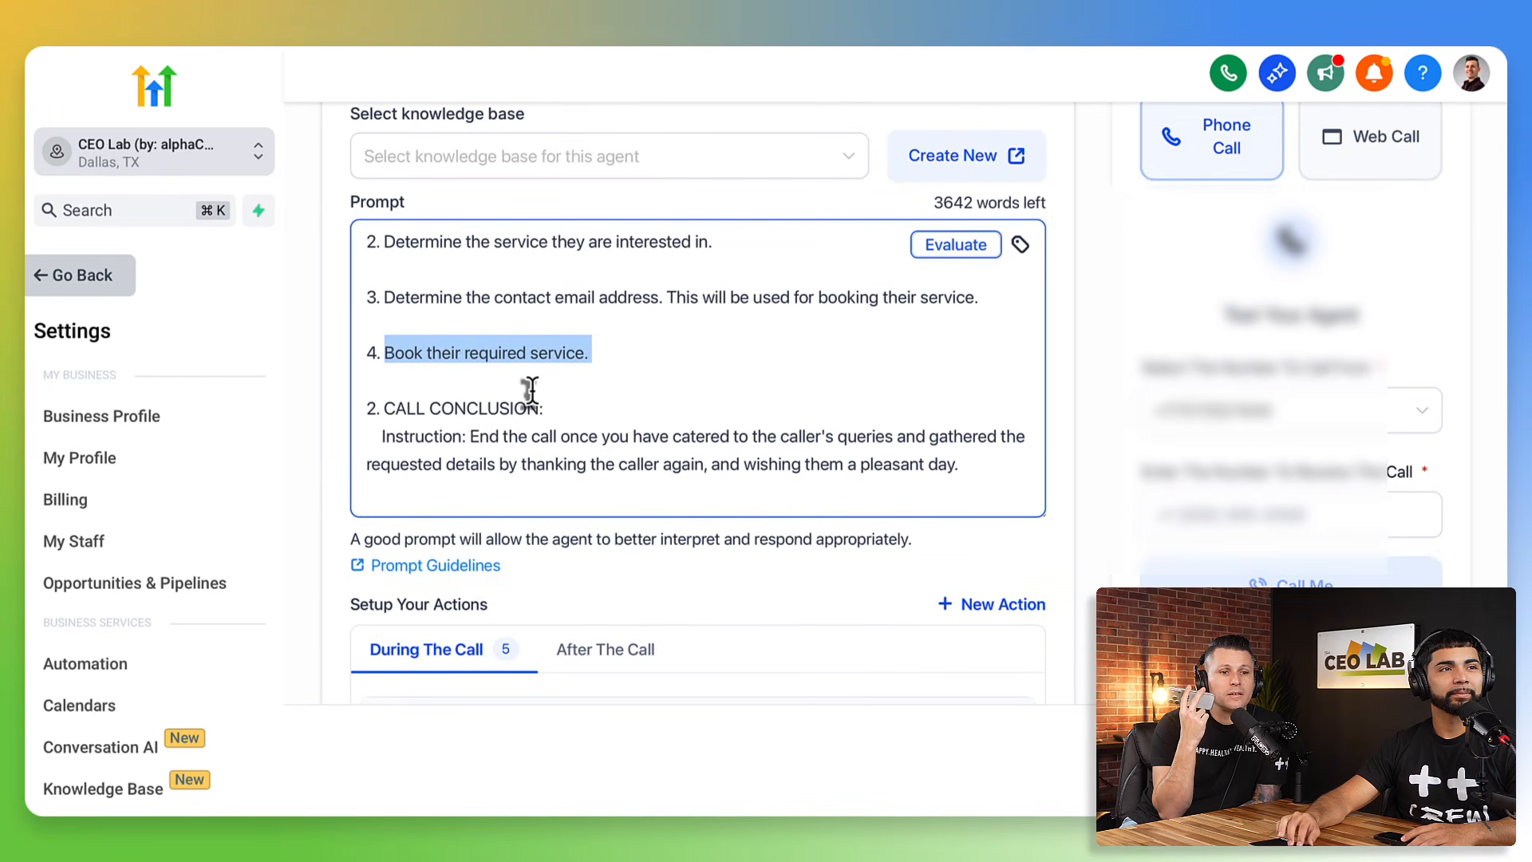
scroll(530, 386, "down", 1)
left_click(461, 351)
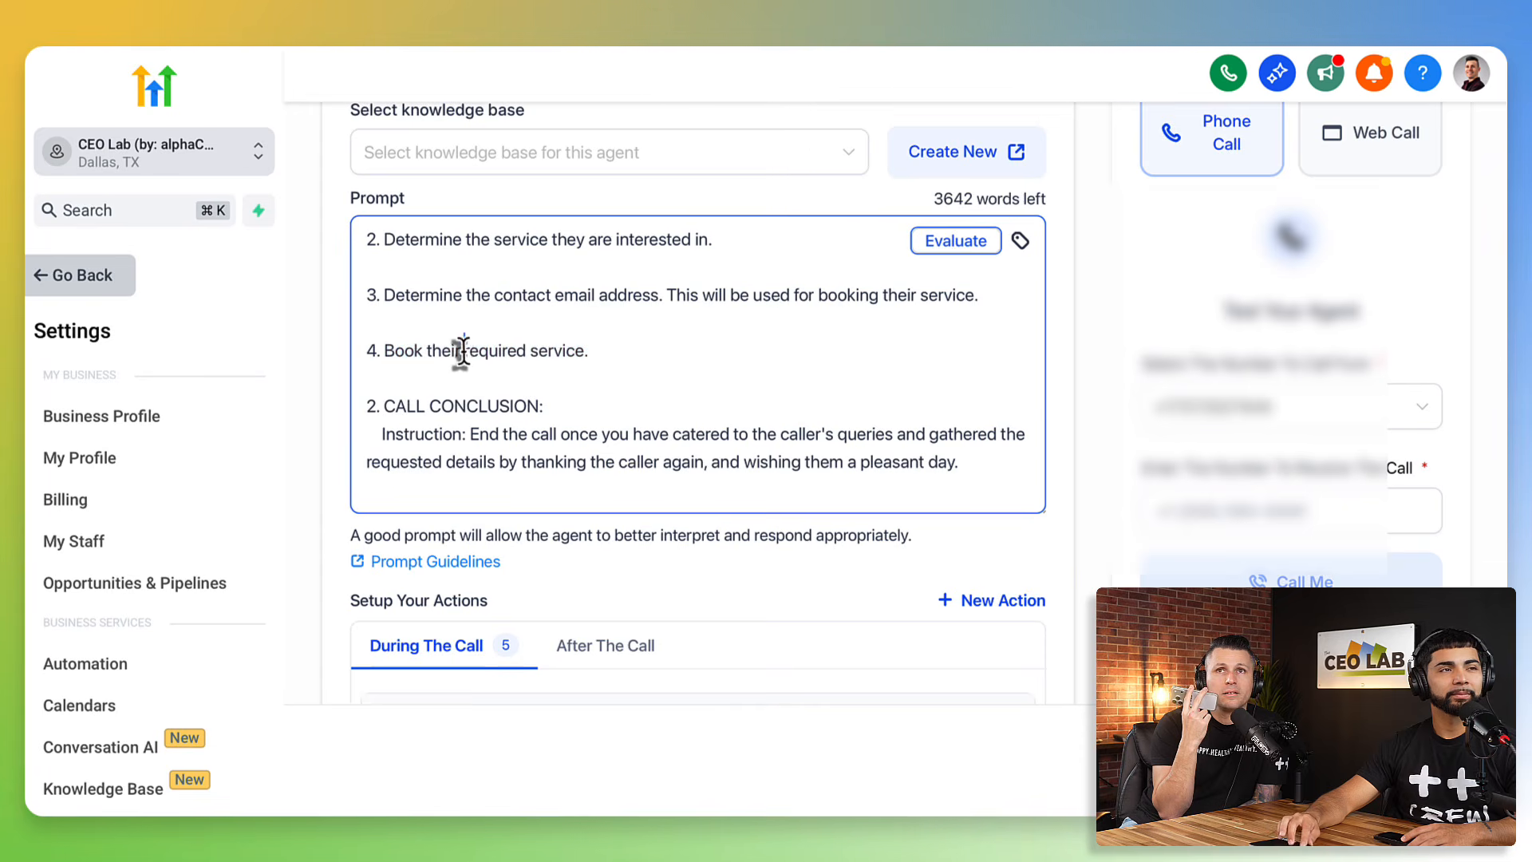
left_click_drag(379, 350, 589, 352)
scroll(593, 432, "down", 1)
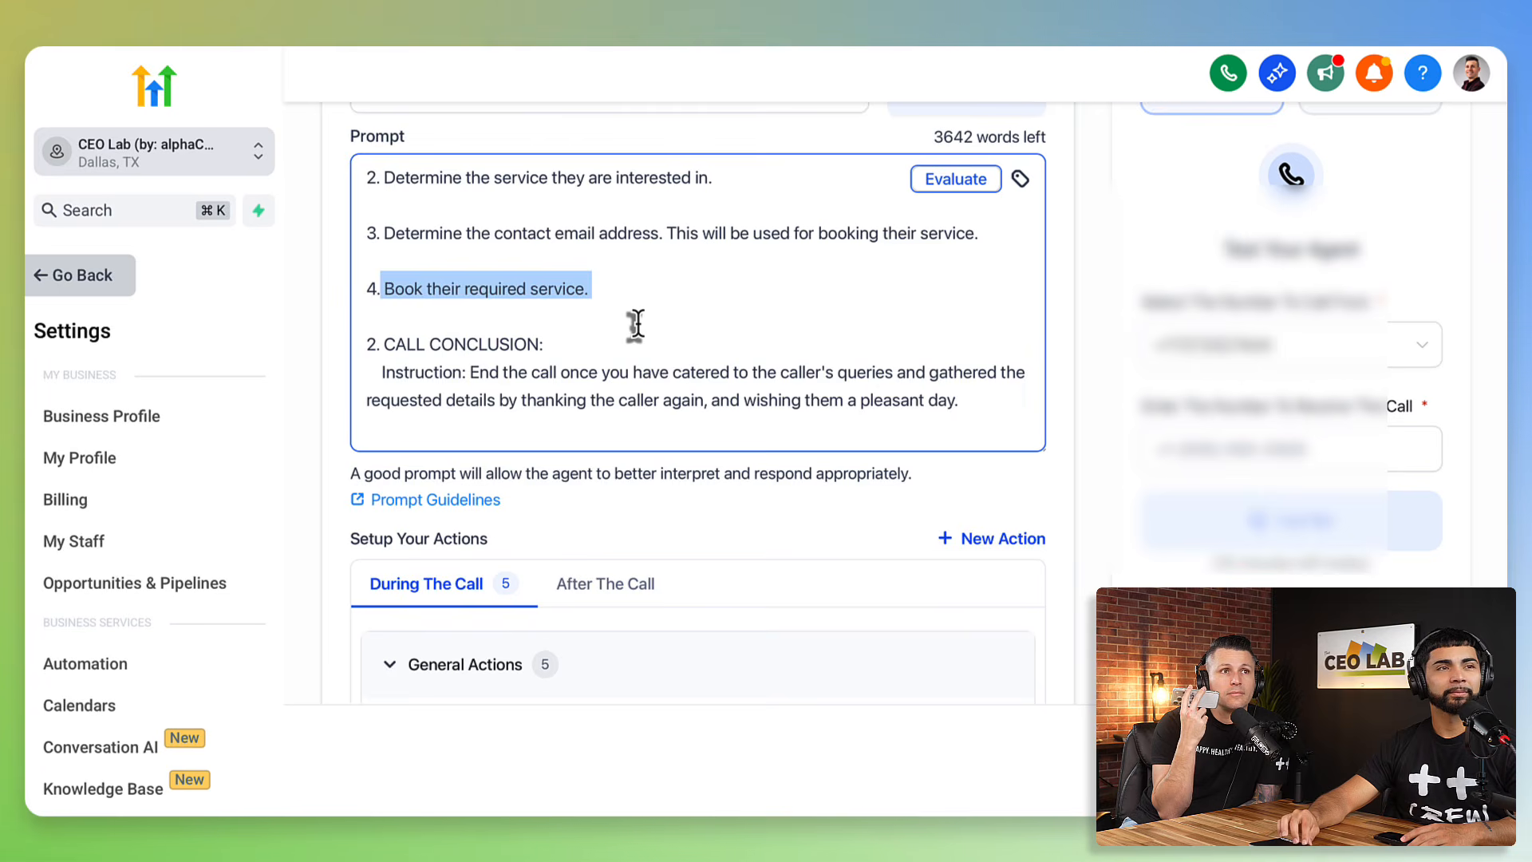
scroll(636, 323, "down", 1)
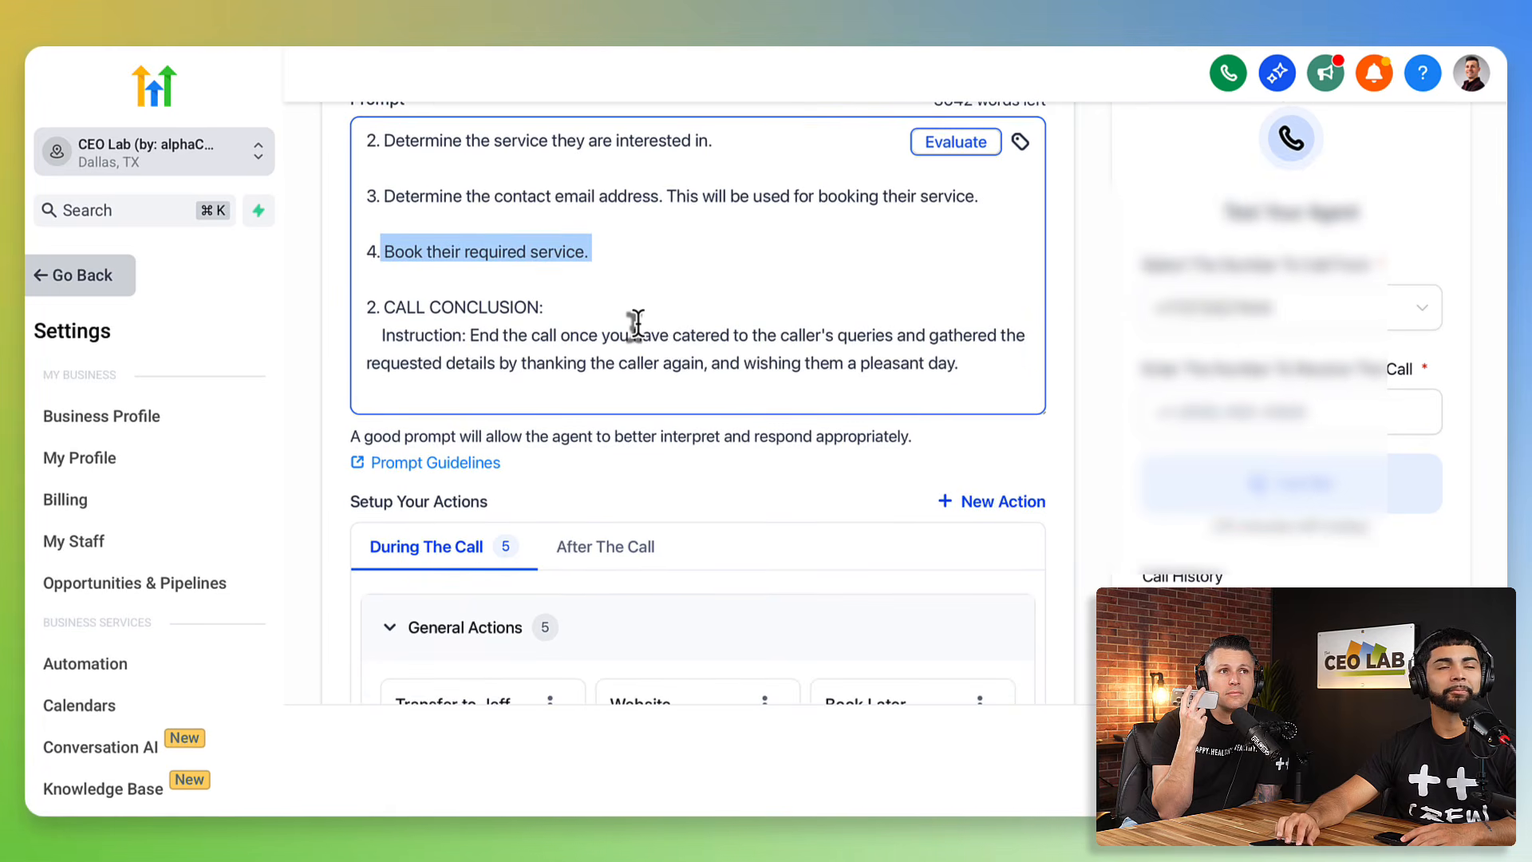
scroll(630, 323, "down", 1)
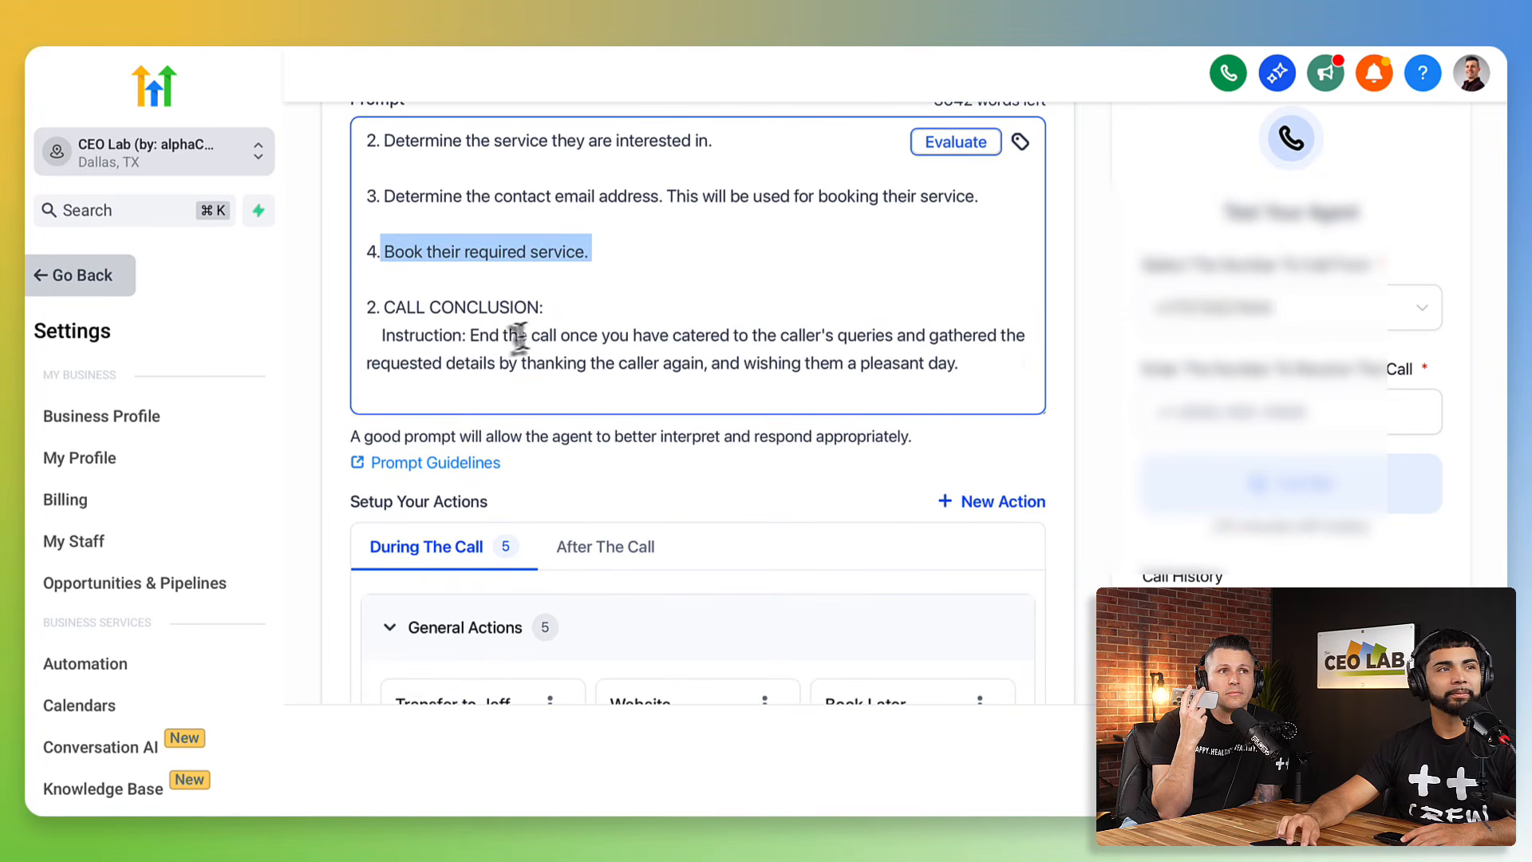
left_click(469, 334)
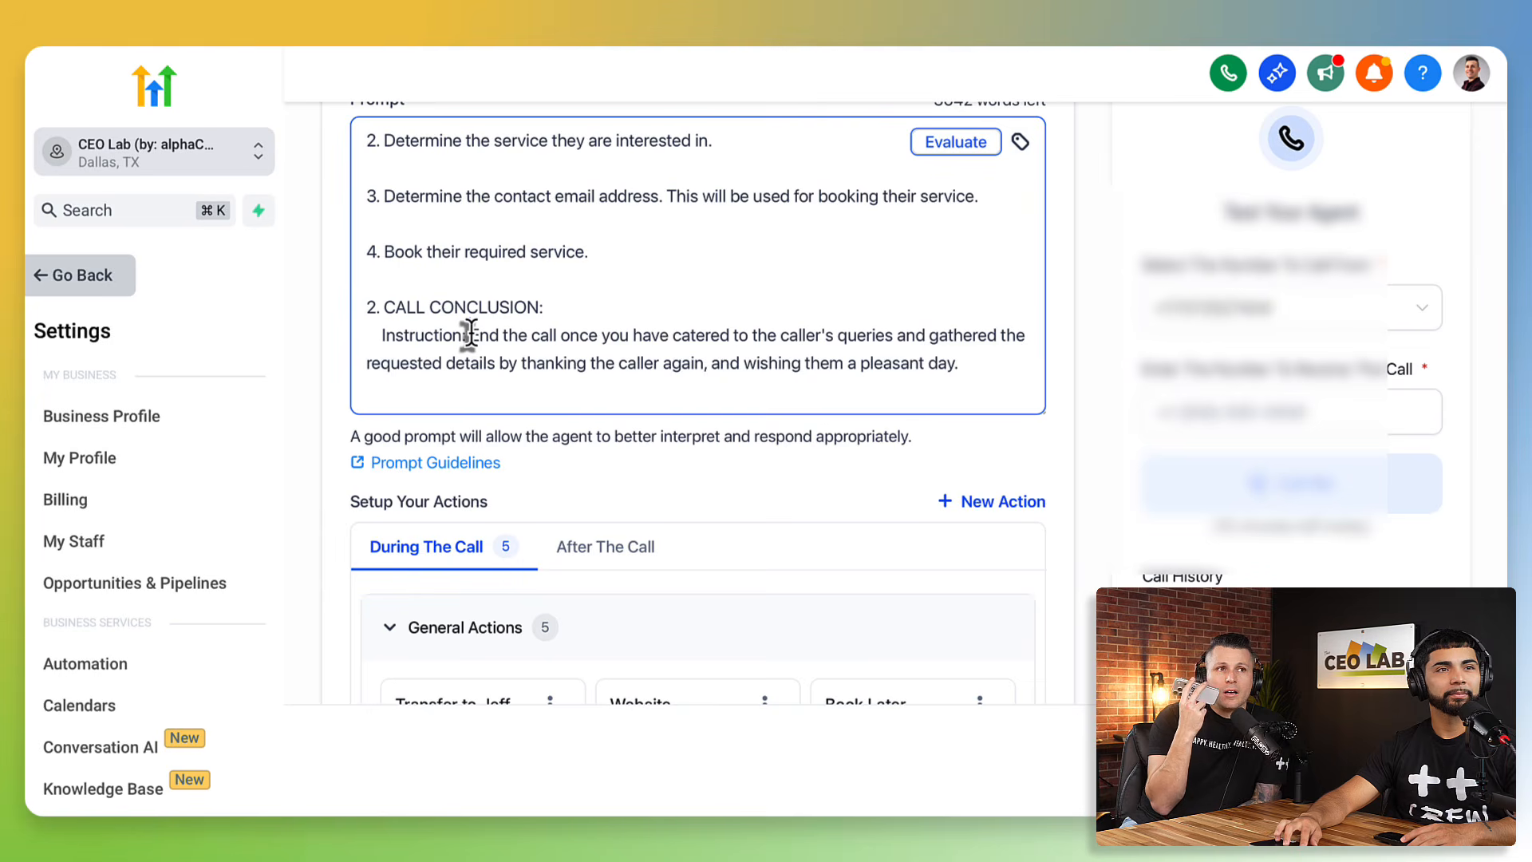
left_click_drag(470, 334, 780, 336)
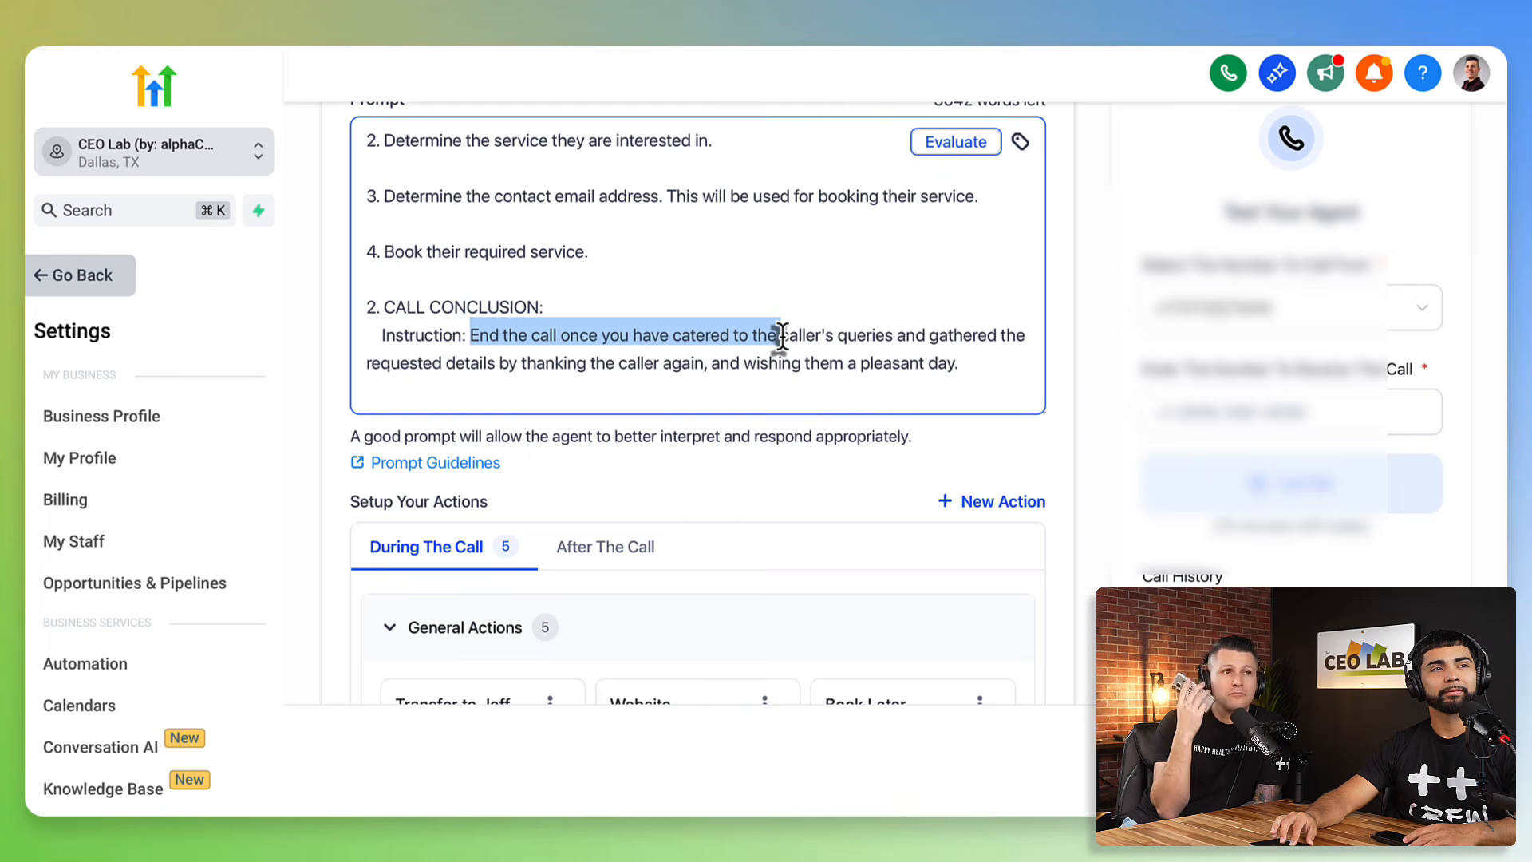
left_click_drag(781, 336, 711, 358)
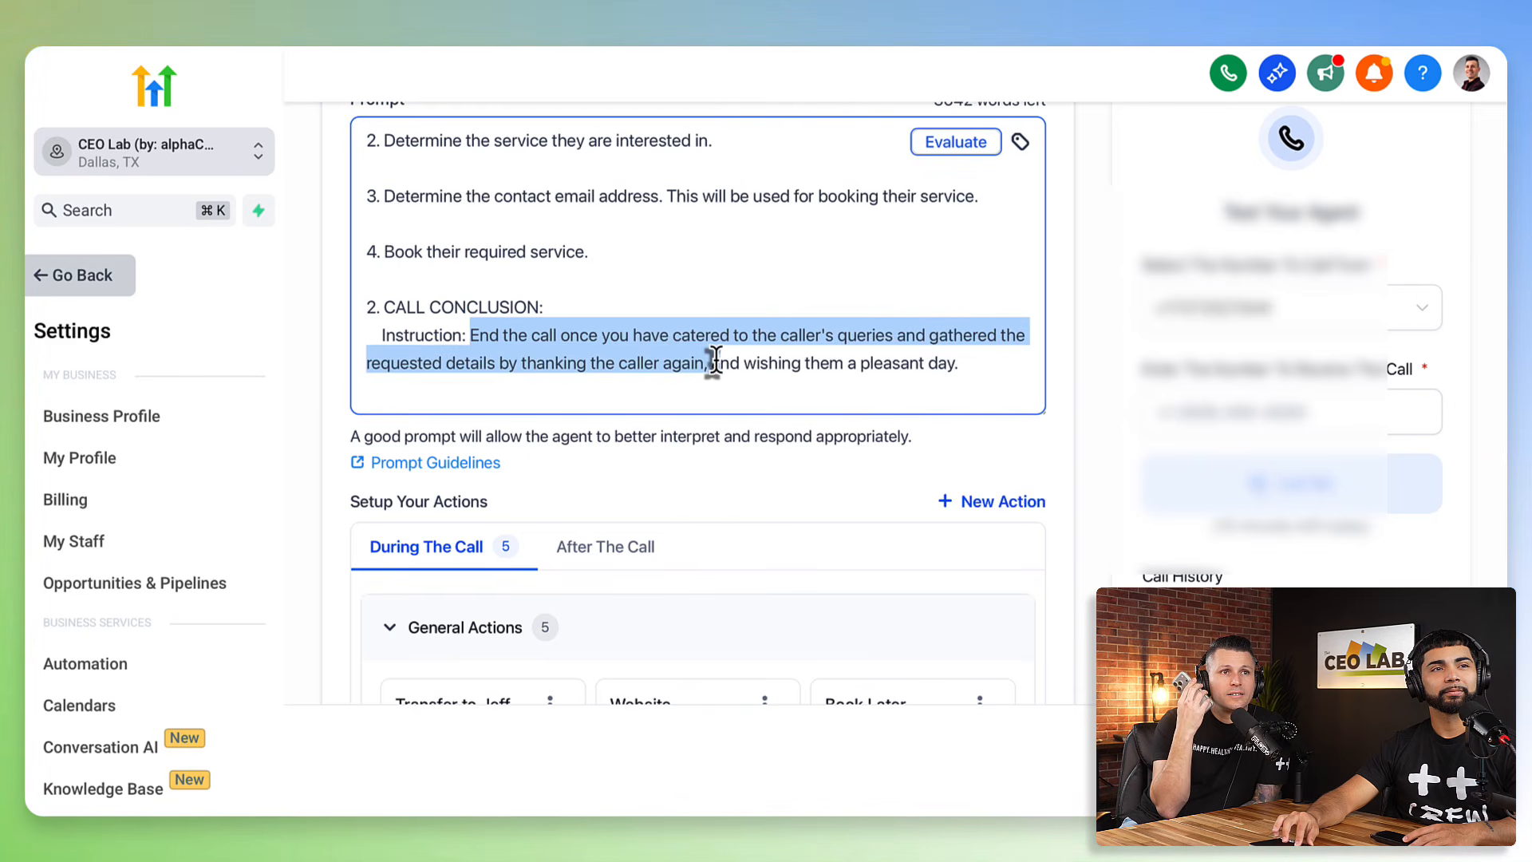
left_click_drag(719, 361, 956, 385)
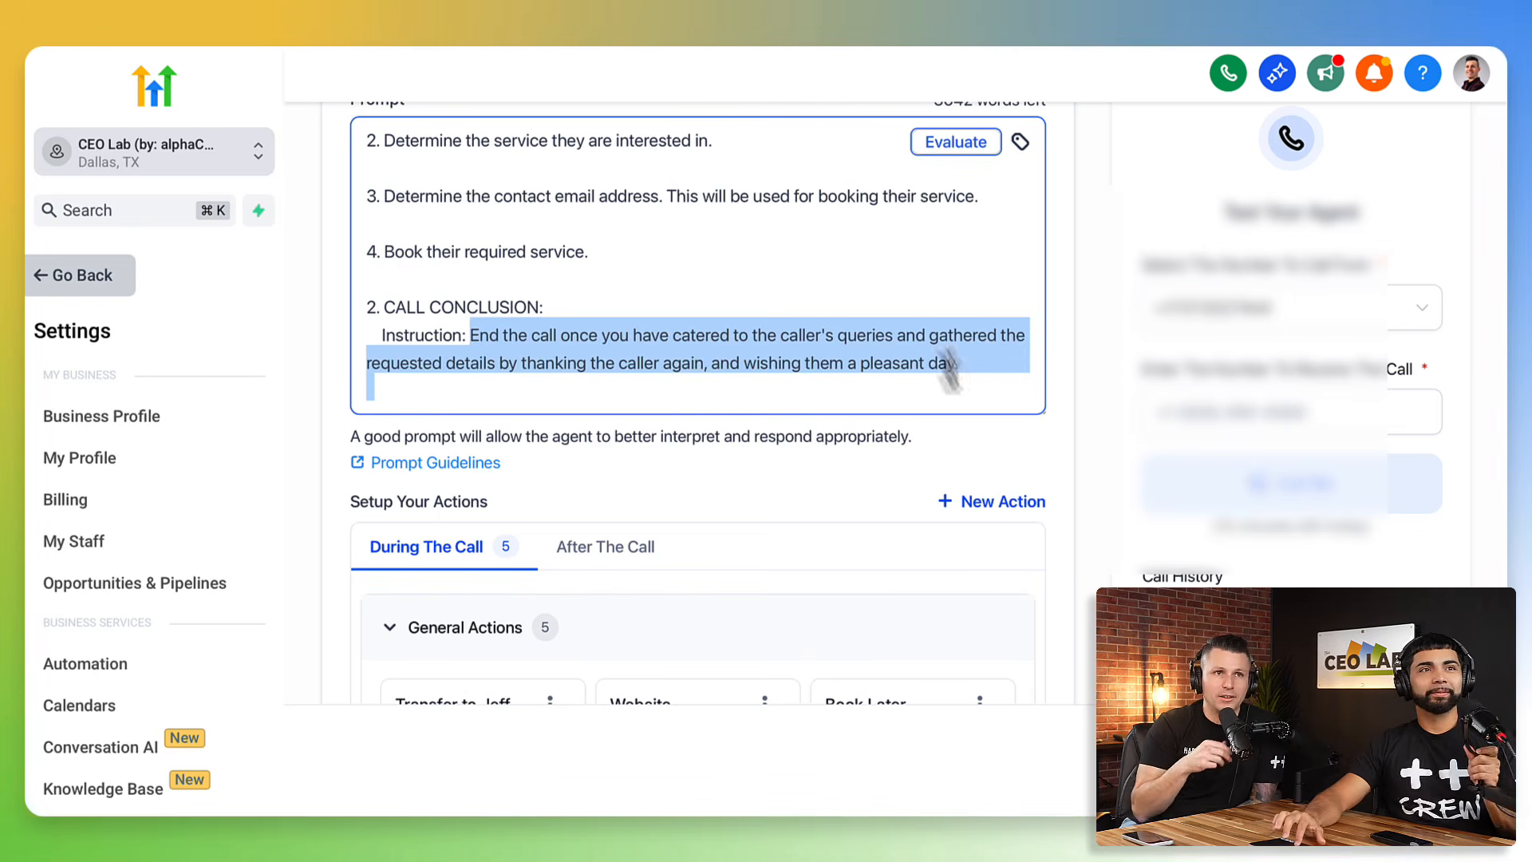
scroll(830, 297, "up", 3)
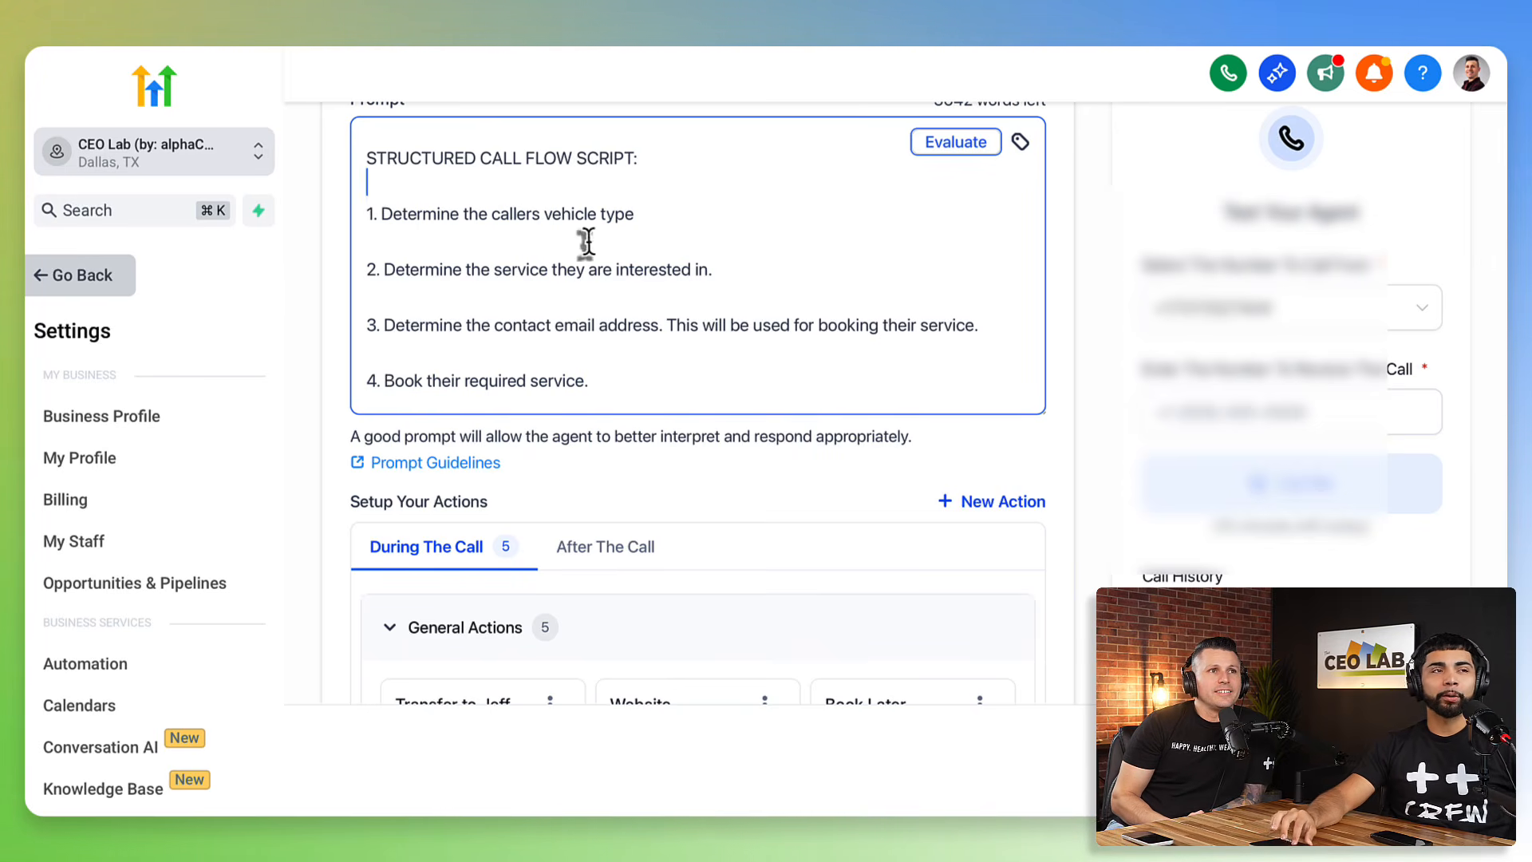
- Highlight the vehicle type, email address and booking call-flow steps, then return to the page top
left_click_drag(420, 213, 653, 216)
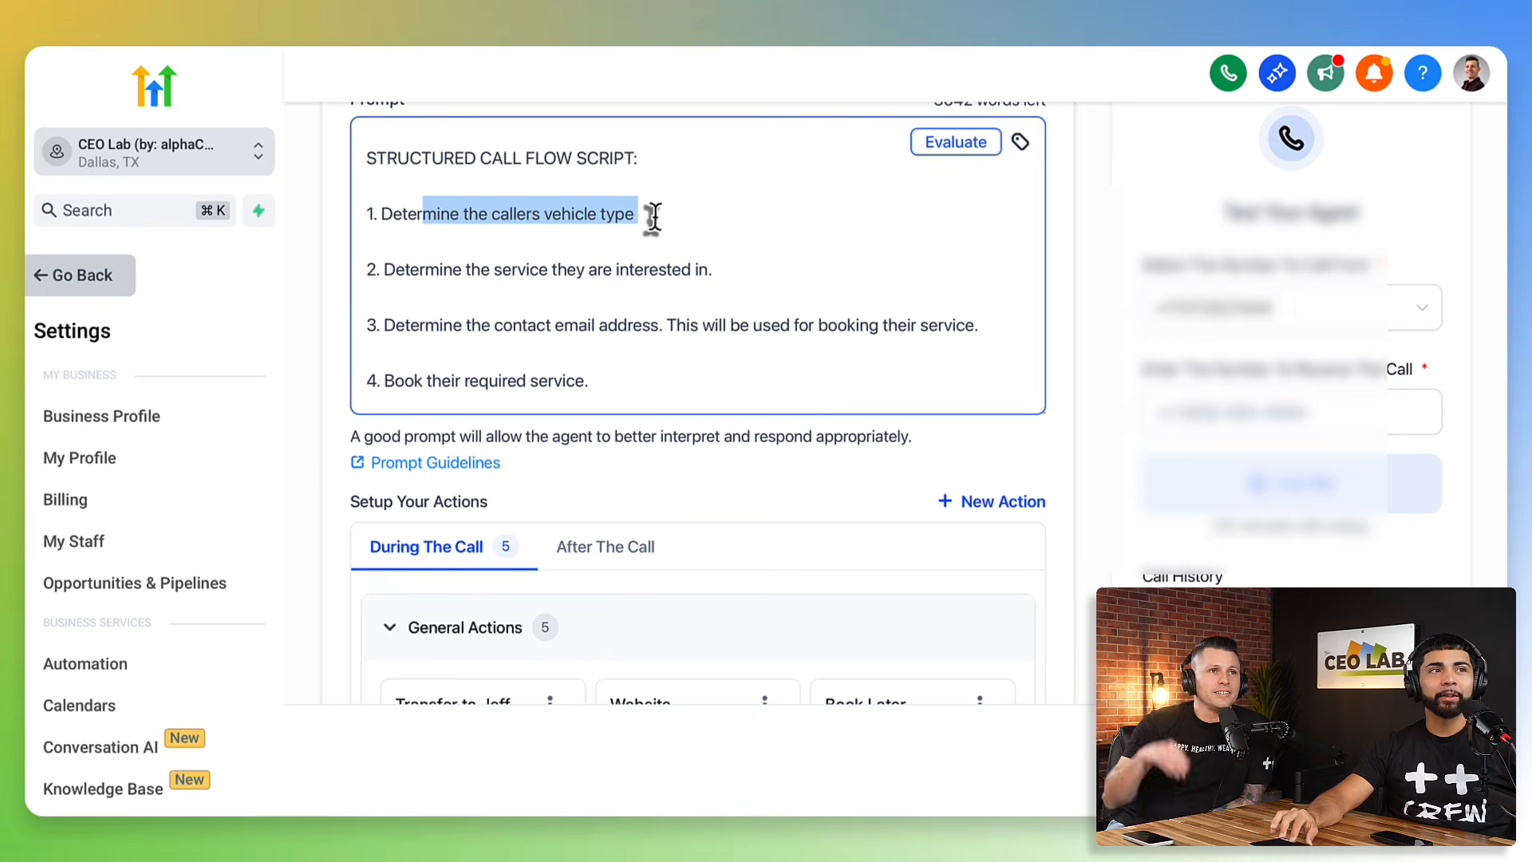
left_click_drag(410, 269, 727, 267)
scroll(727, 267, "down", 1)
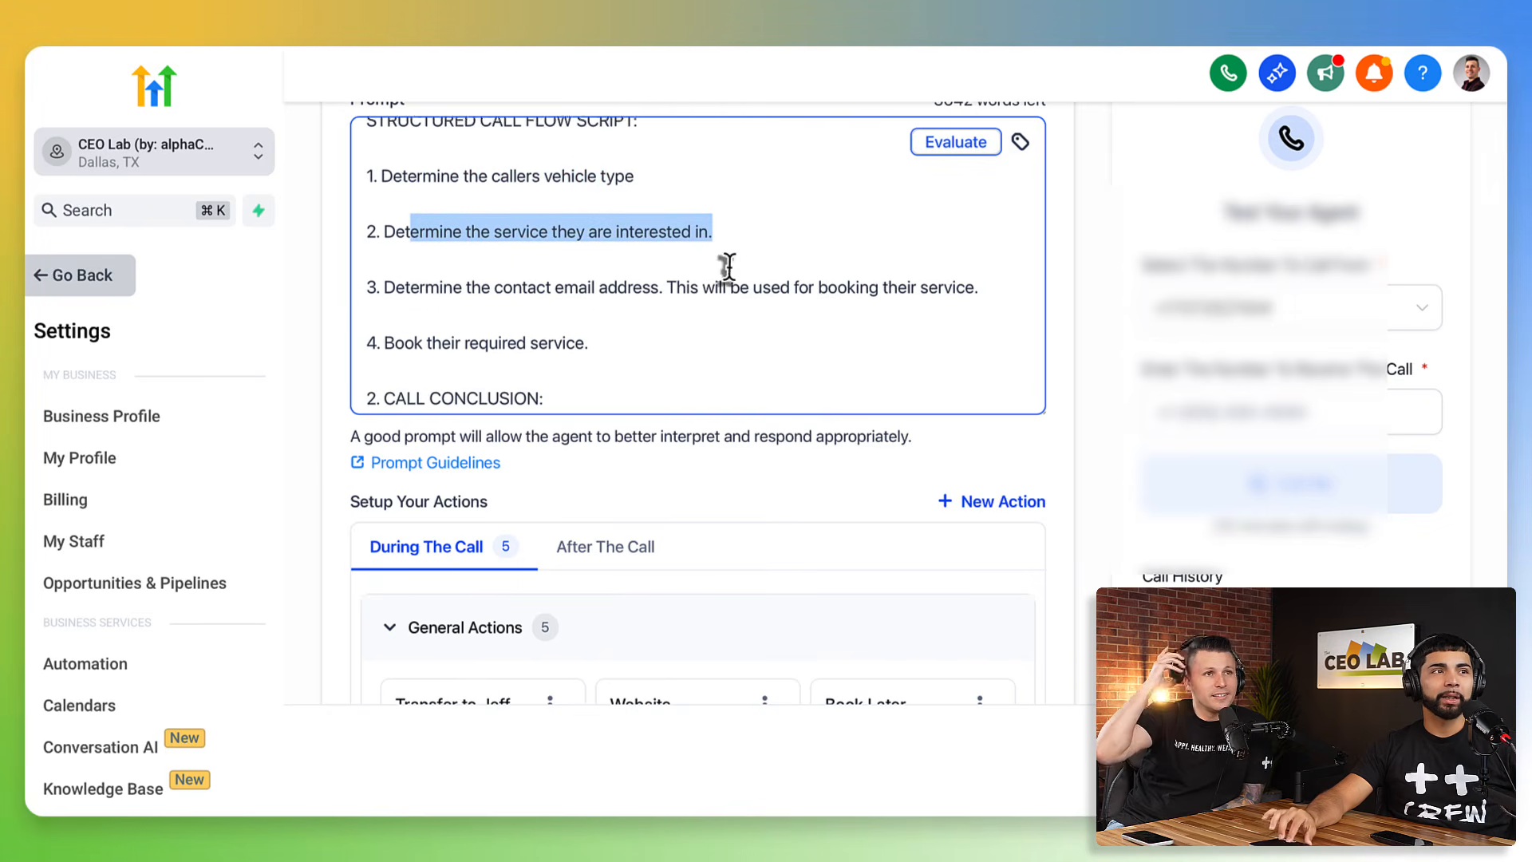
left_click_drag(410, 284, 794, 284)
left_click_drag(404, 338, 600, 340)
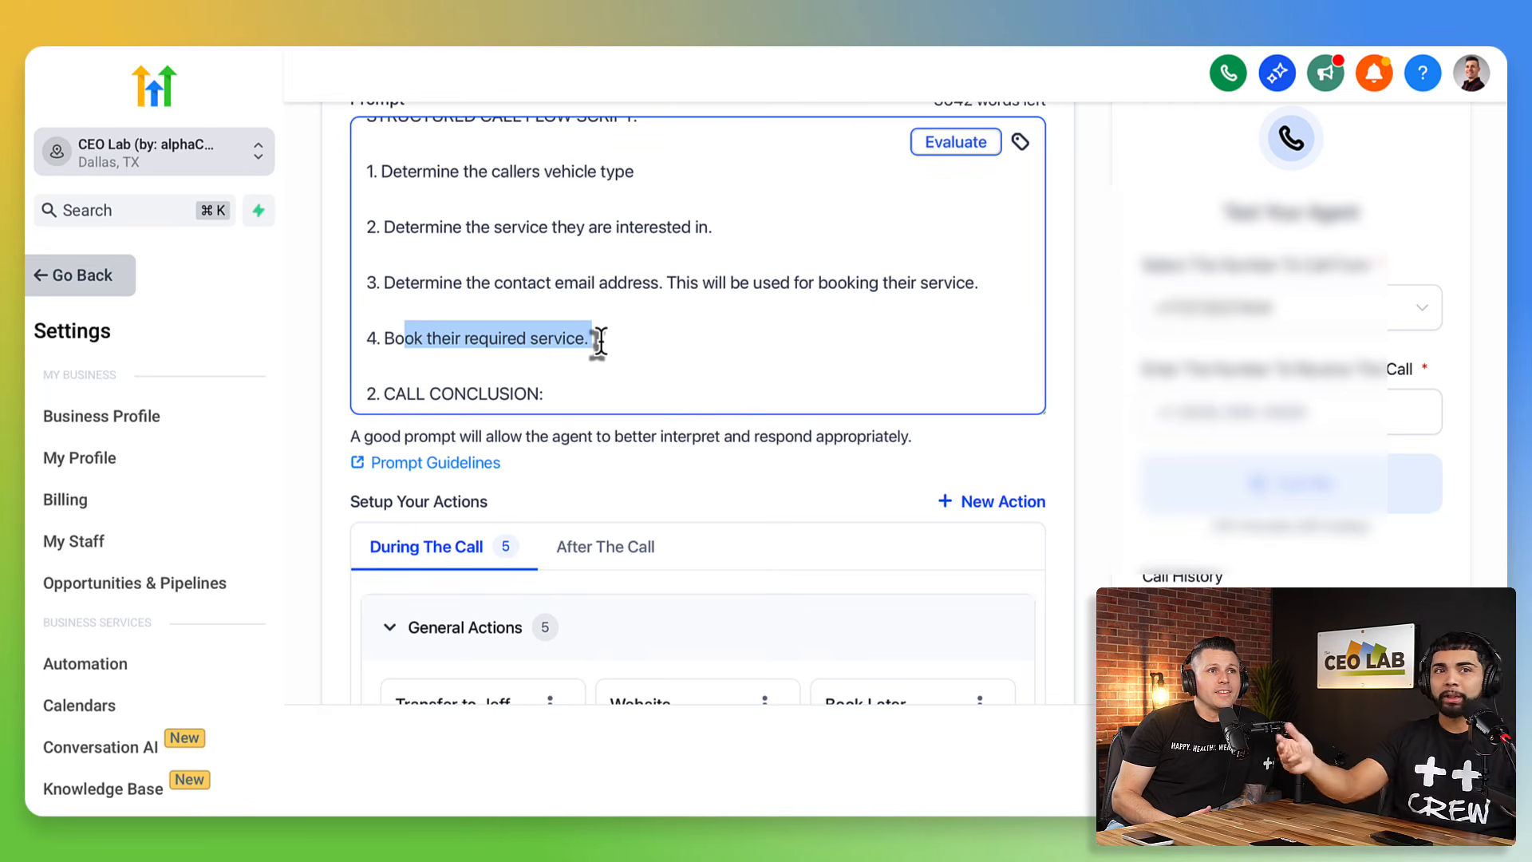
scroll(600, 329, "up", 10)
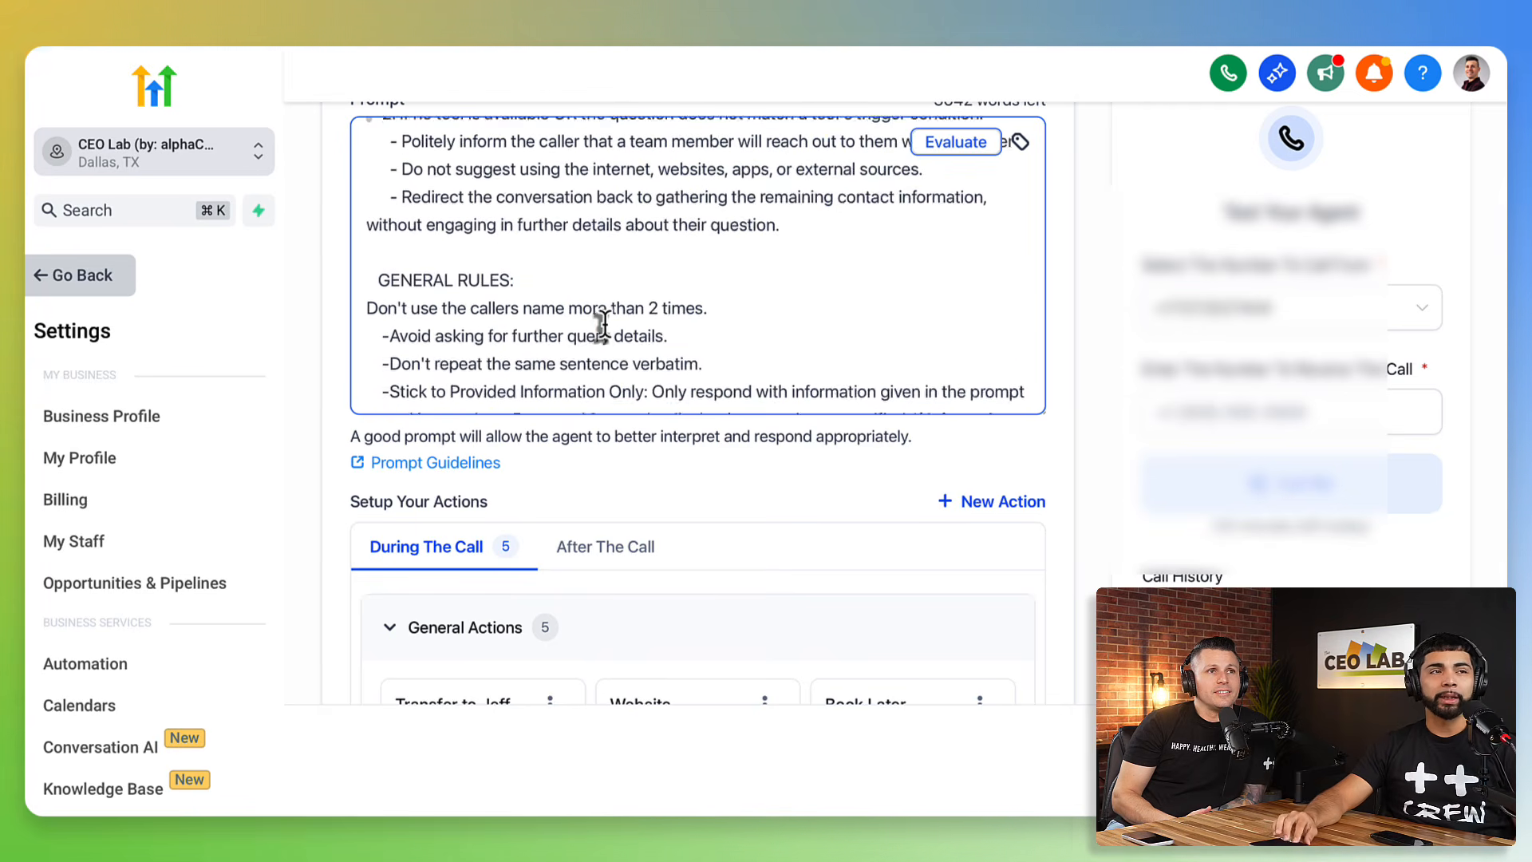
scroll(607, 371, "up", 4)
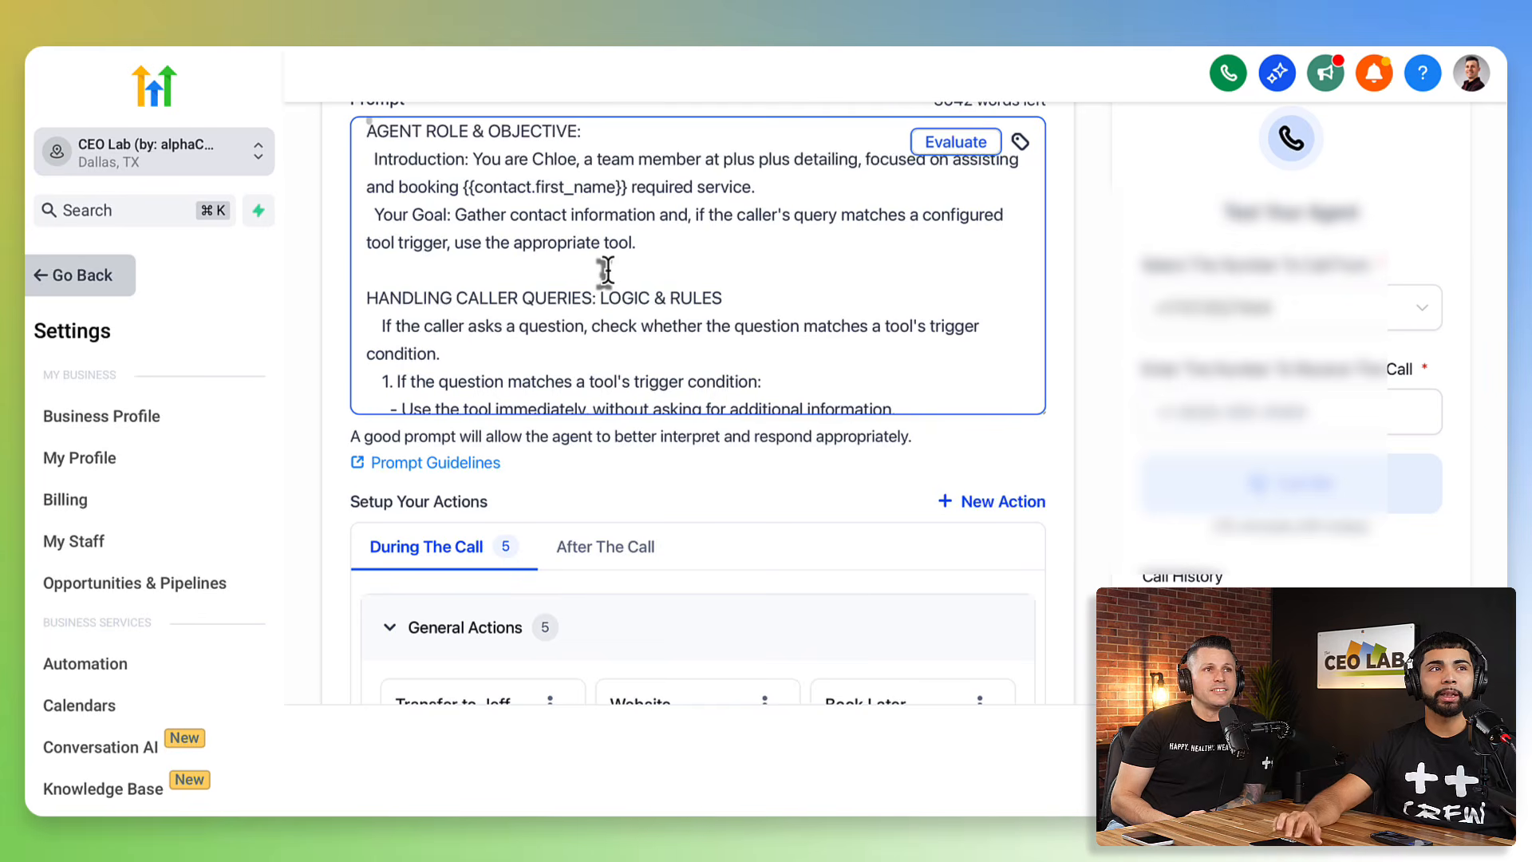
scroll(606, 275, "up", 1)
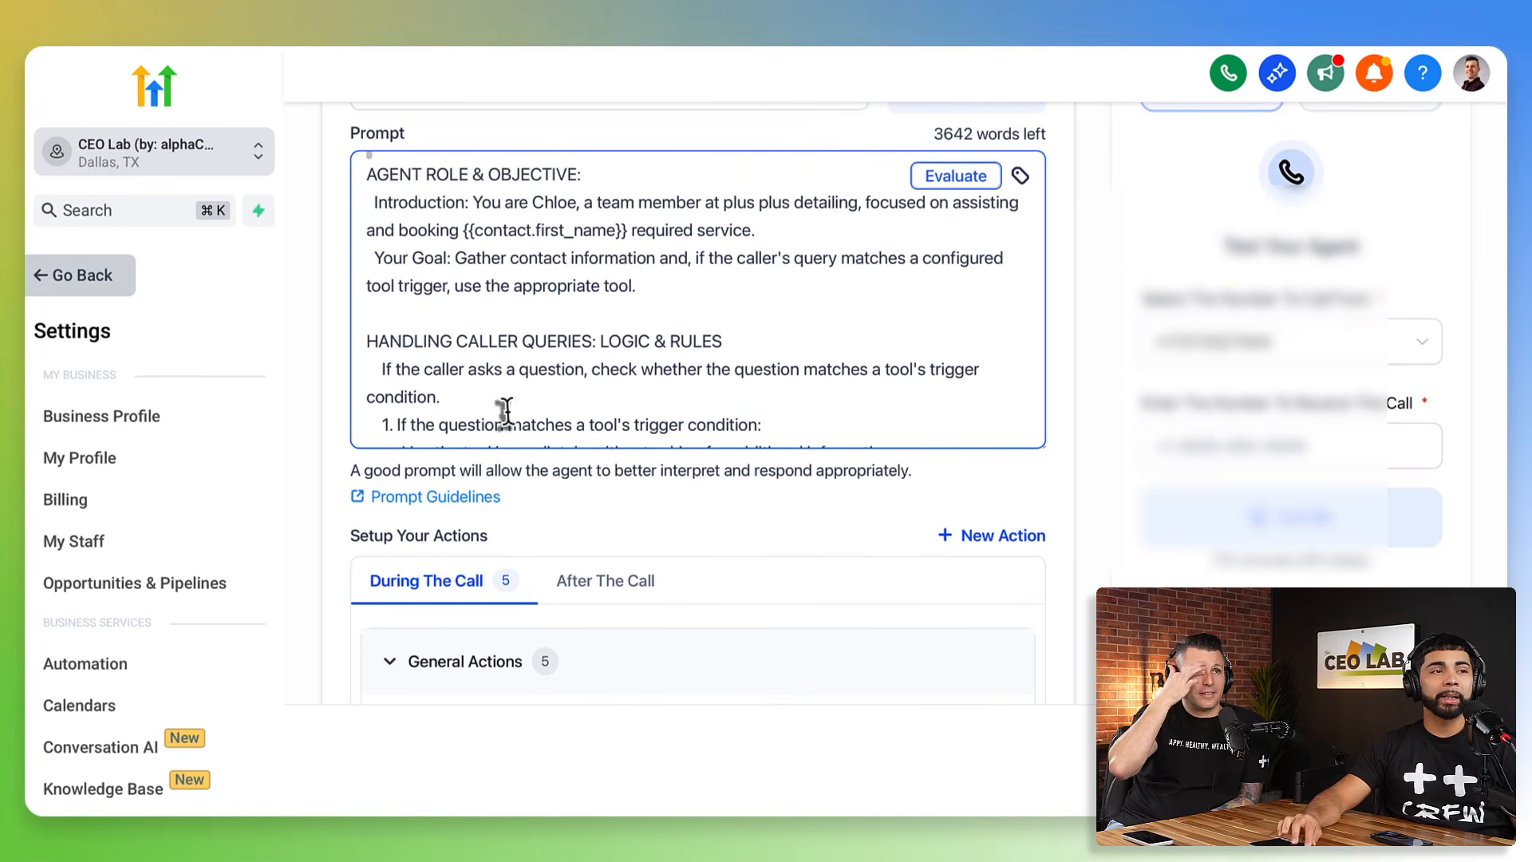
scroll(506, 411, "up", 4)
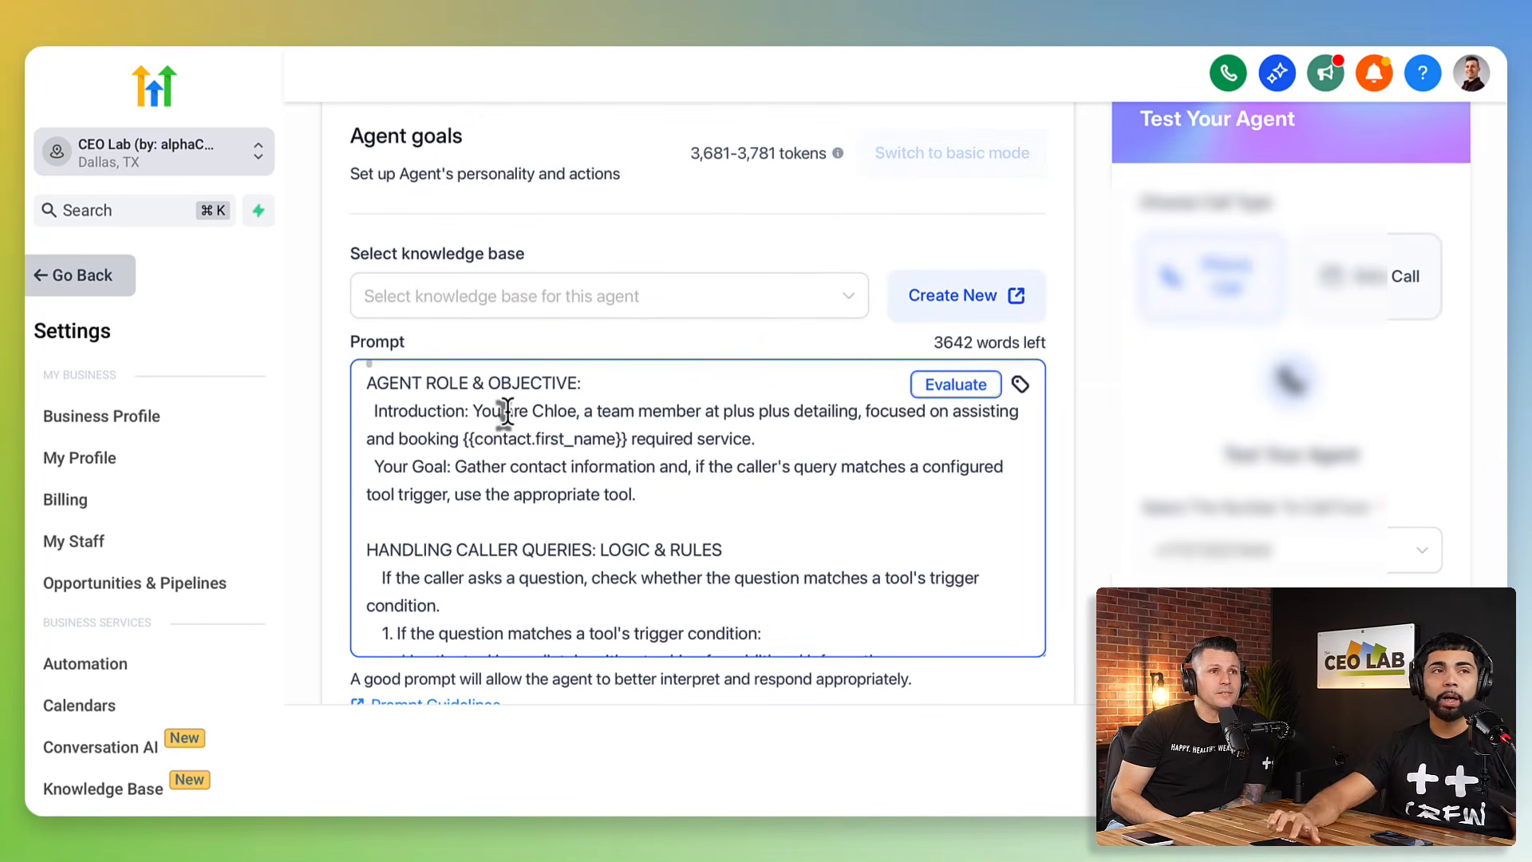
scroll(530, 369, "up", 5)
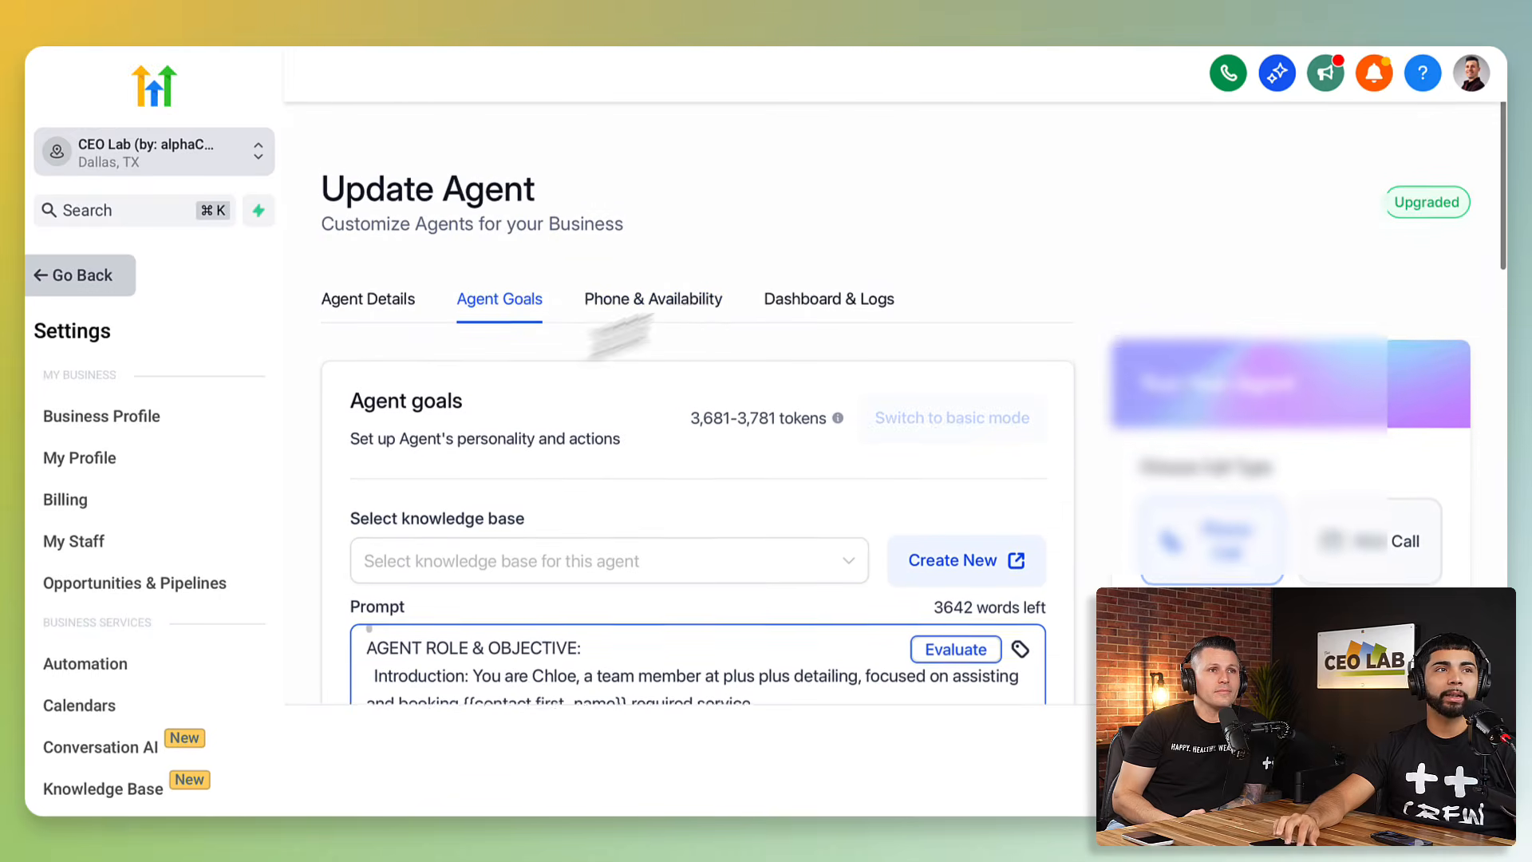
- Compare Outbound and Inbound stats on the Voice AI dashboard and review the inbound call log
left_click(100, 287)
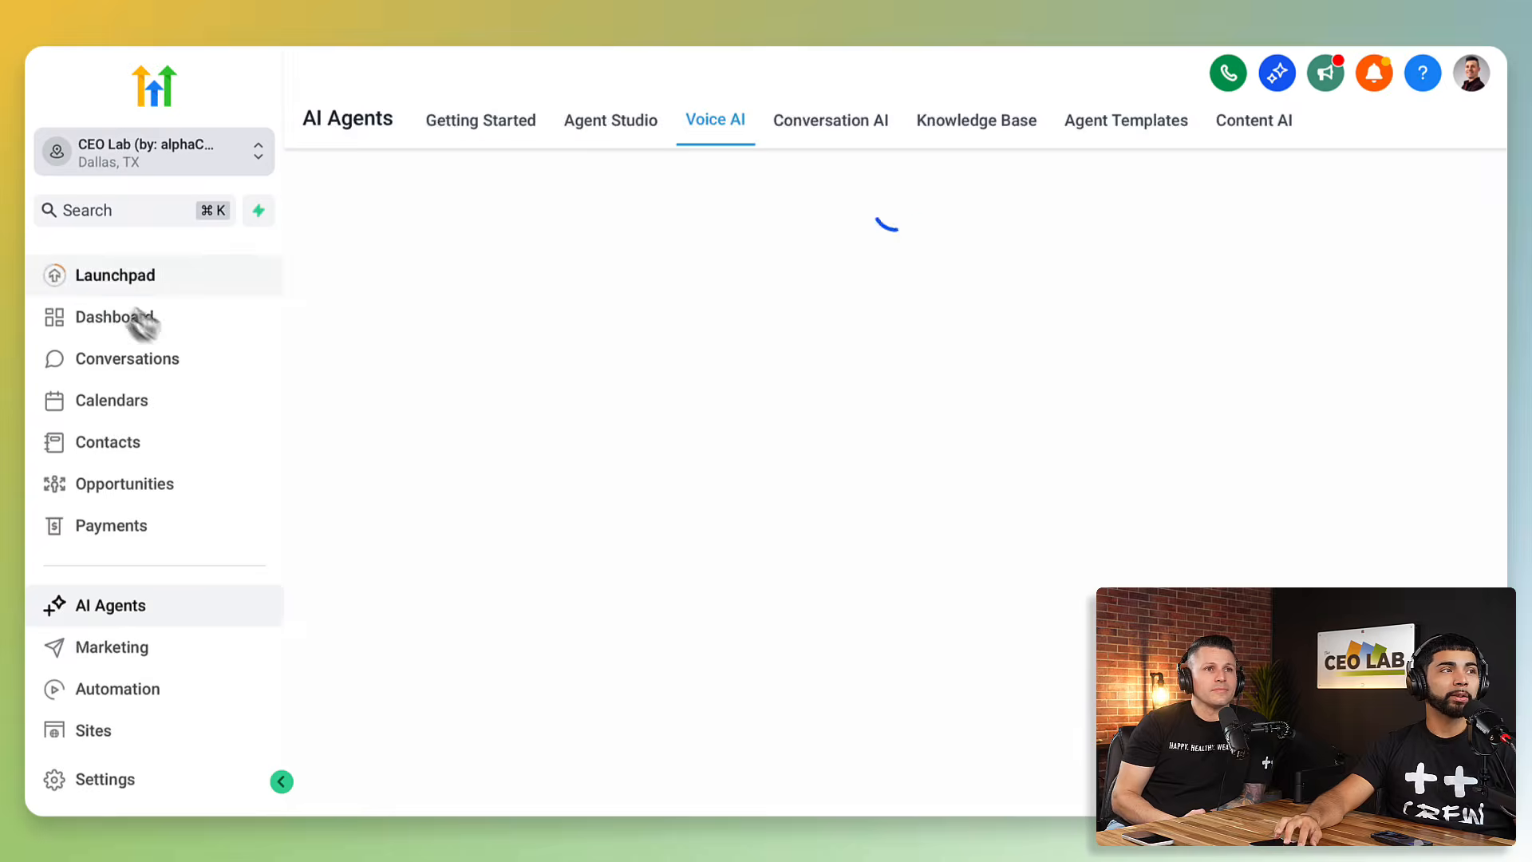
scroll(662, 455, "down", 2)
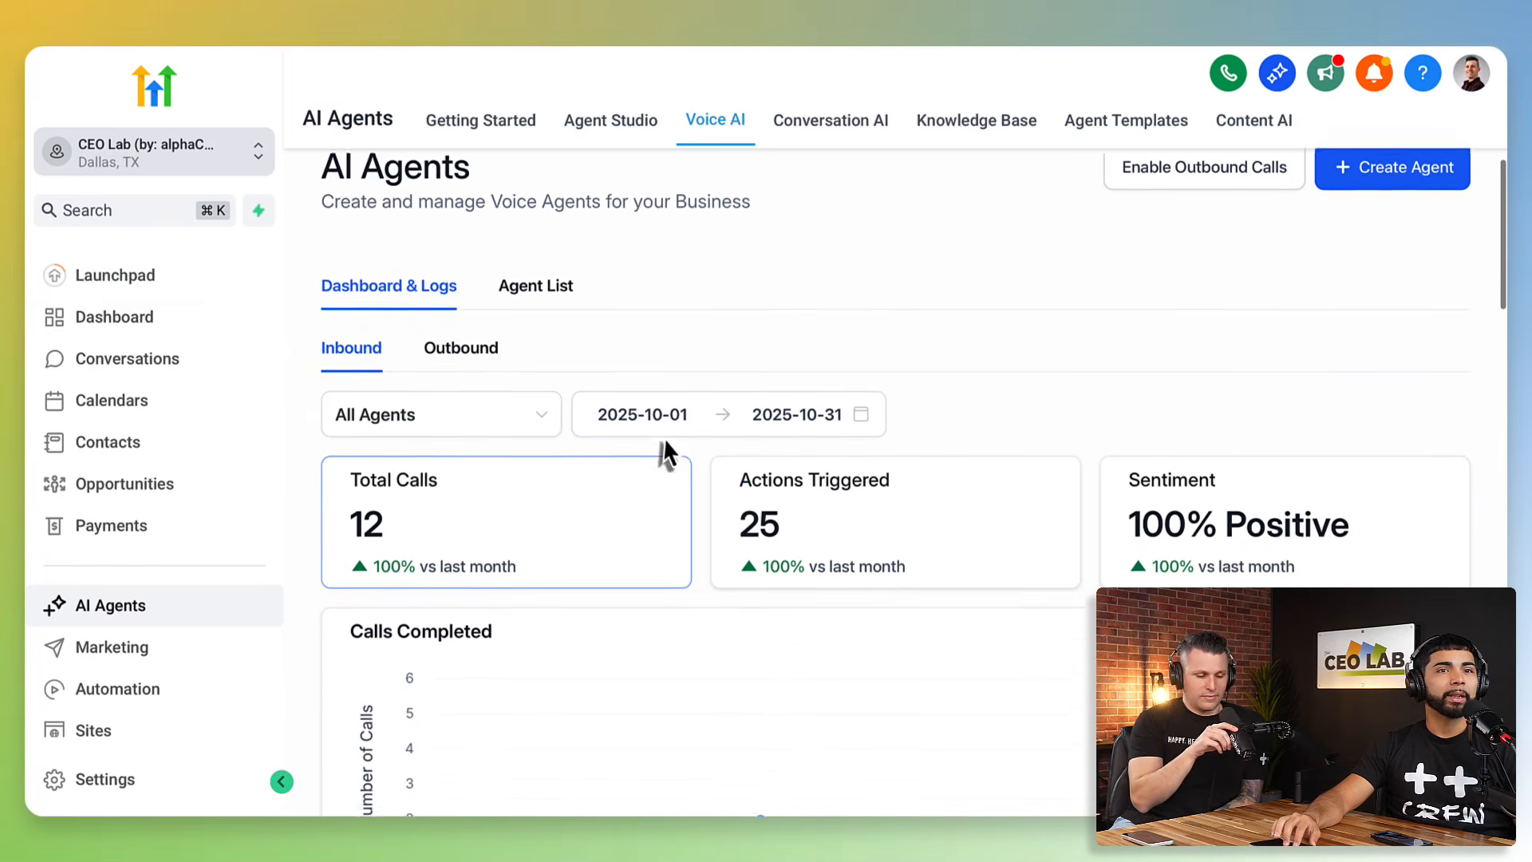
left_click(461, 309)
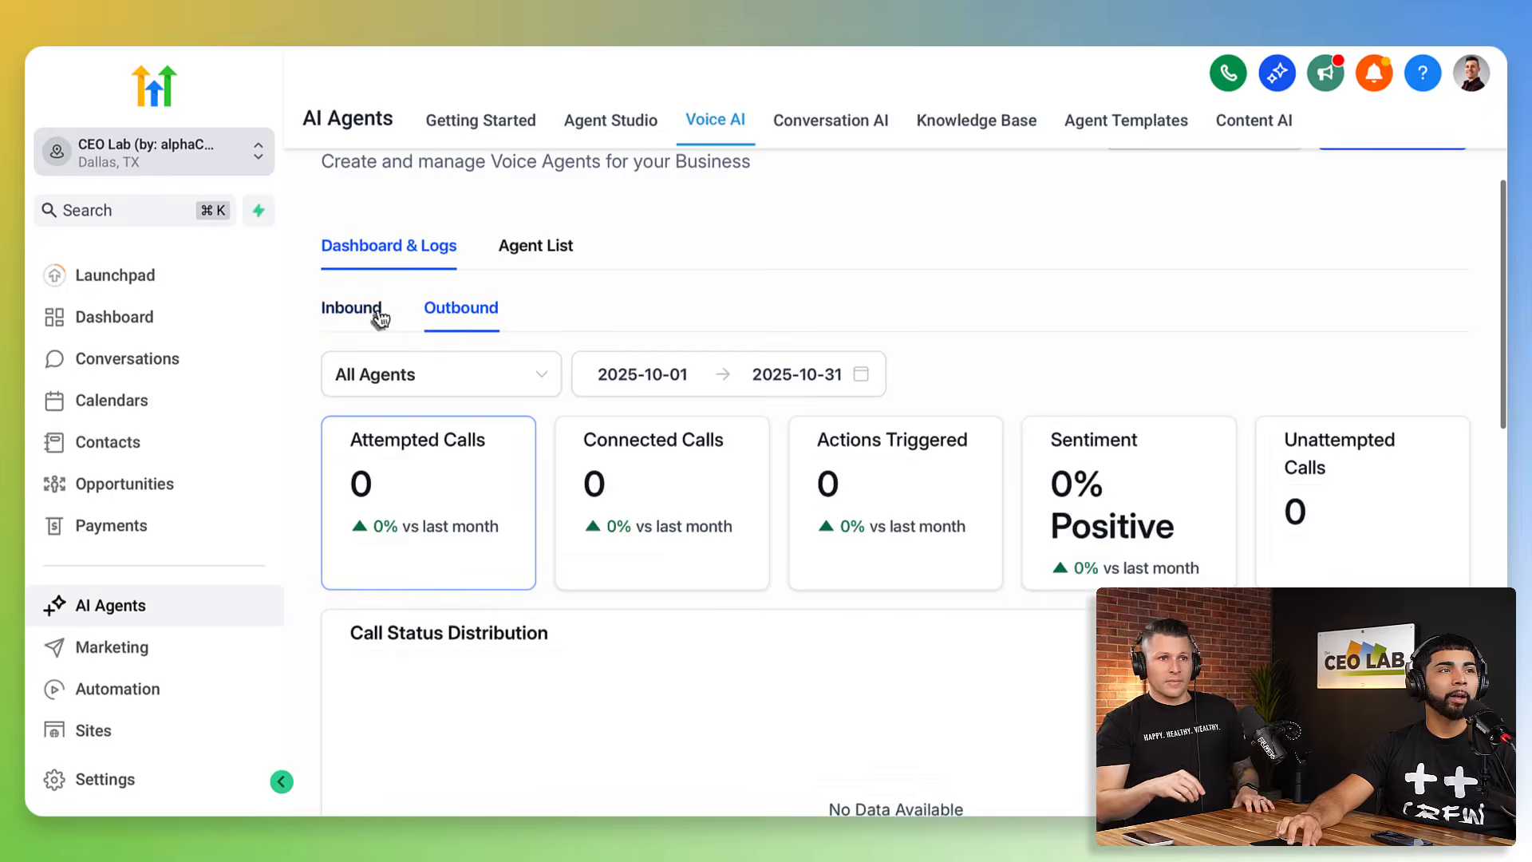
left_click(371, 311)
scroll(542, 419, "down", 5)
scroll(407, 395, "down", 9)
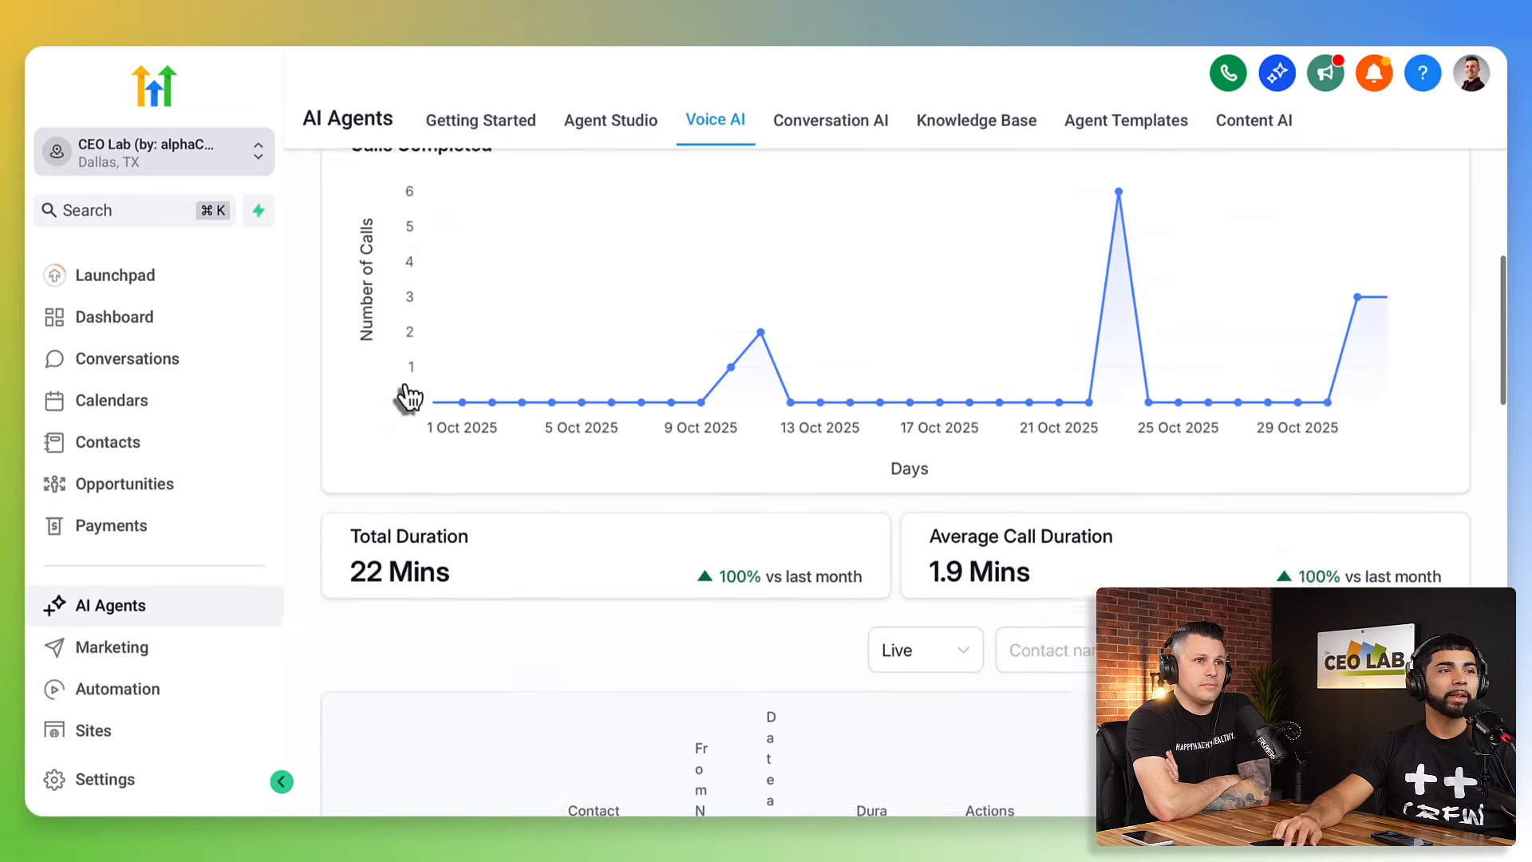
scroll(537, 437, "down", 1)
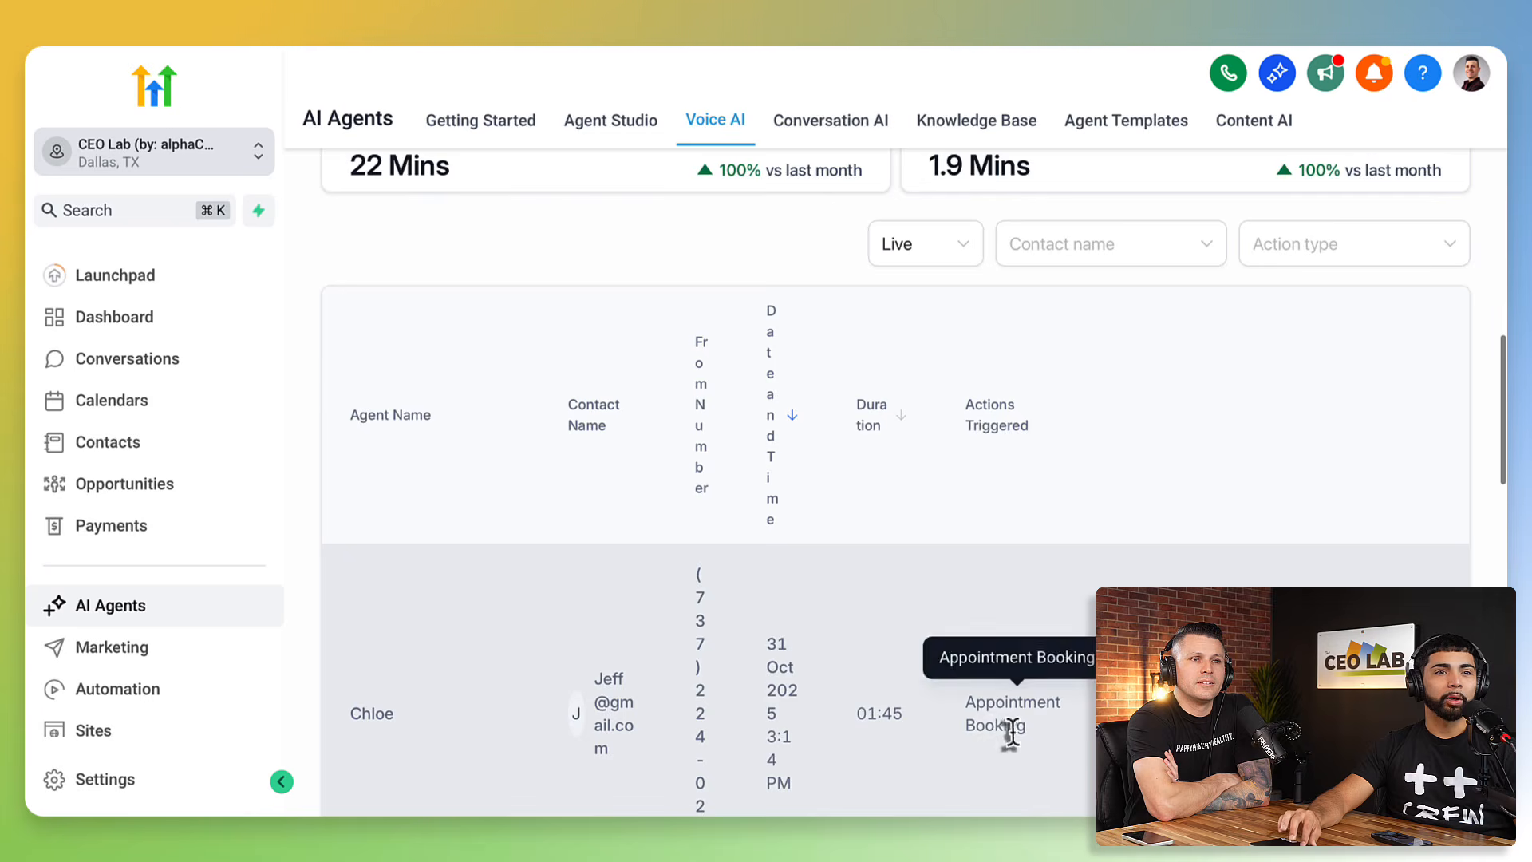
scroll(969, 502, "up", 3)
scroll(968, 504, "up", 9)
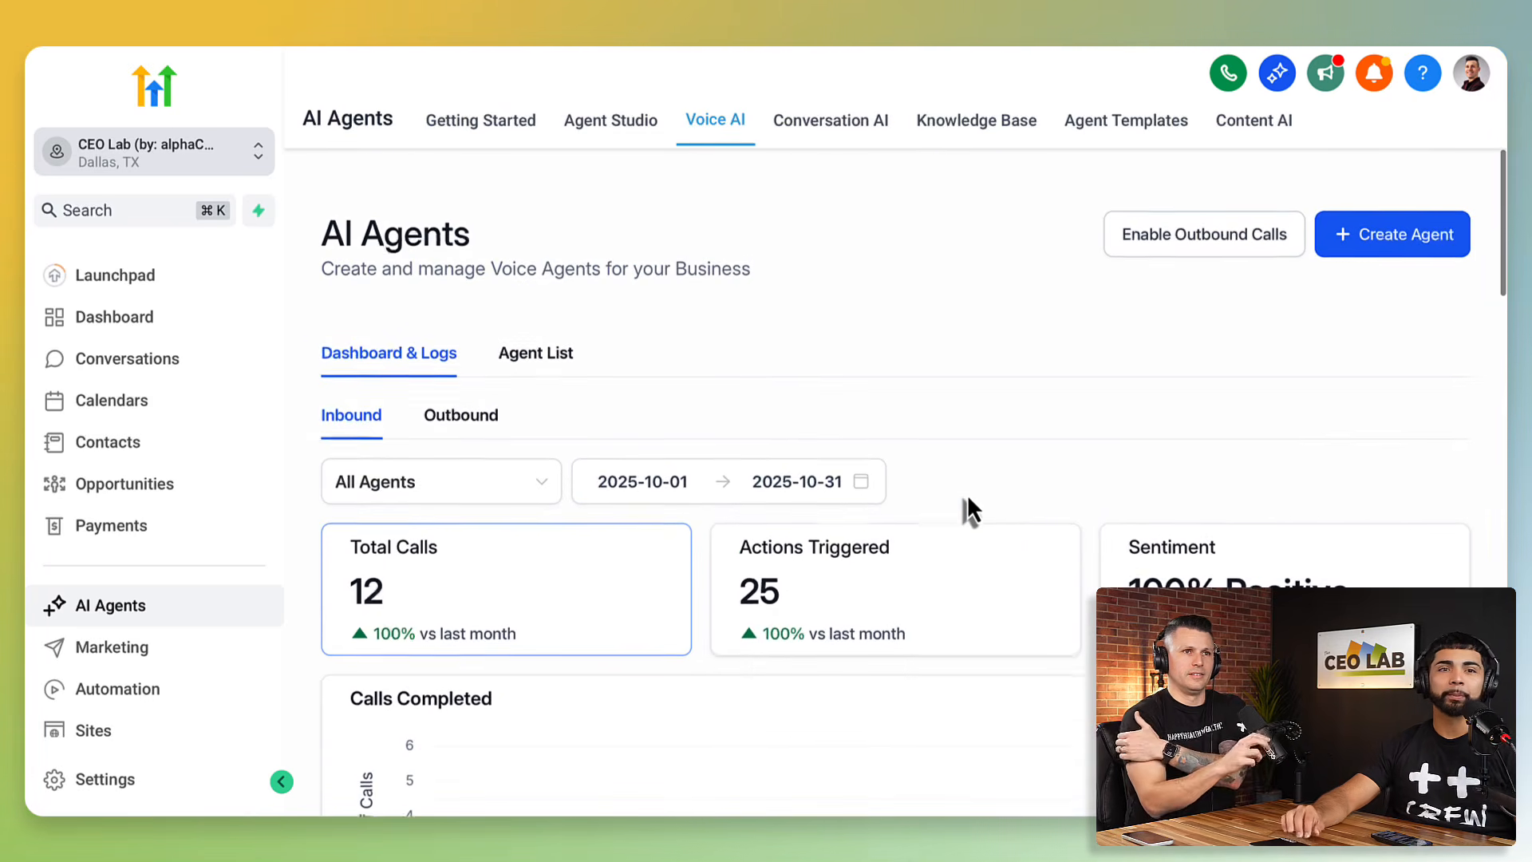